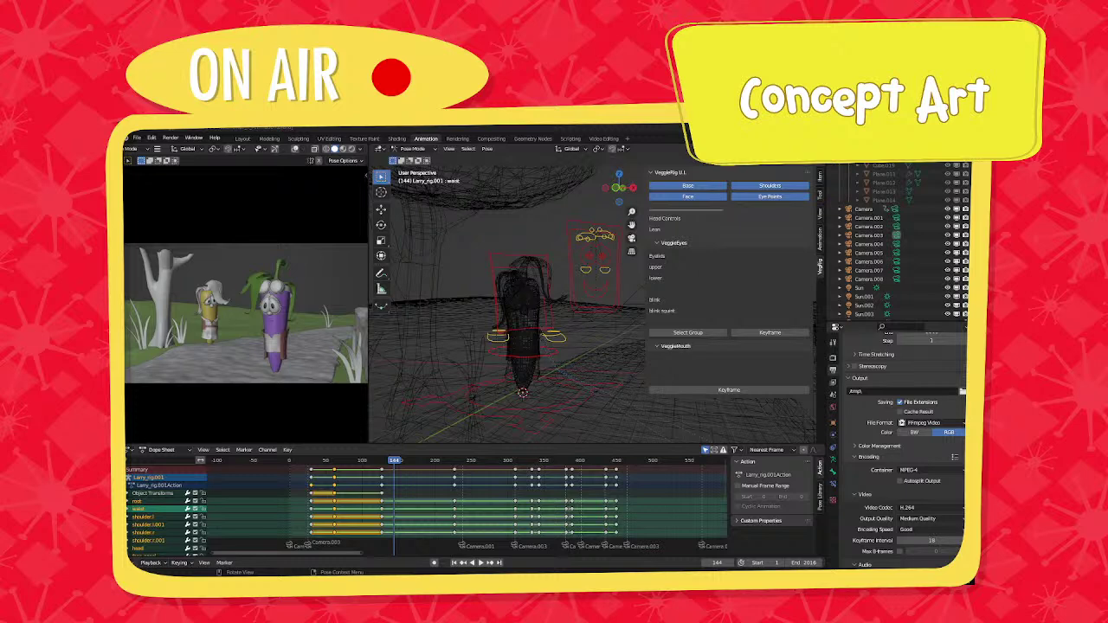
# Review the rough layout video, replaying the shots of the purple and yellow placeholder characters around 15 to 25 seconds.
pyautogui.moveTo(547, 320); pyautogui.dragTo(541, 320, button='middle')
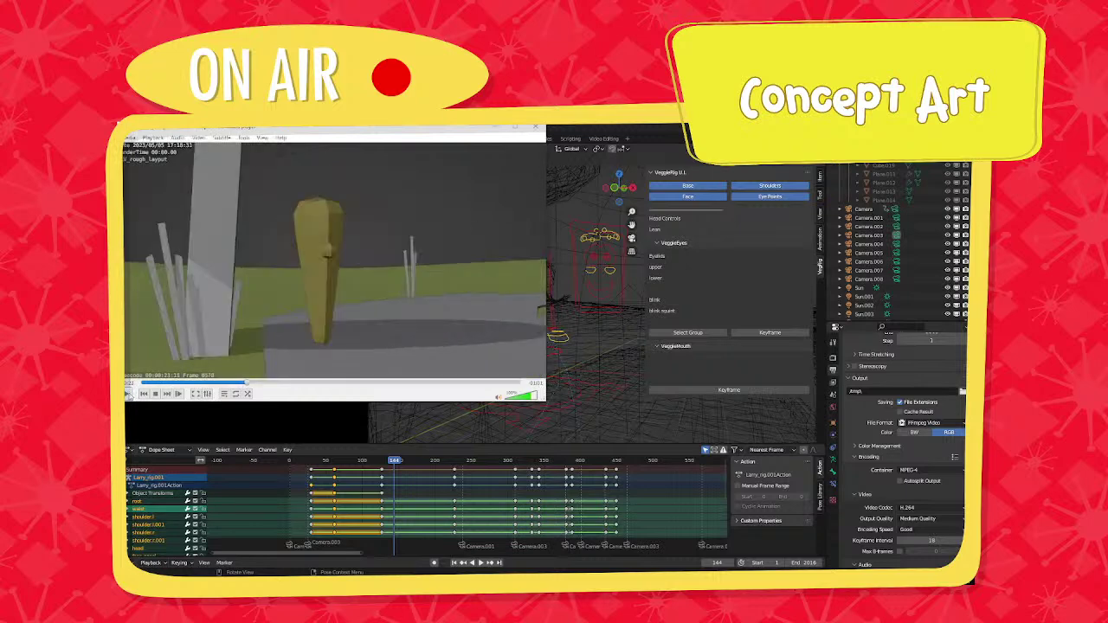
pyautogui.click(128, 394)
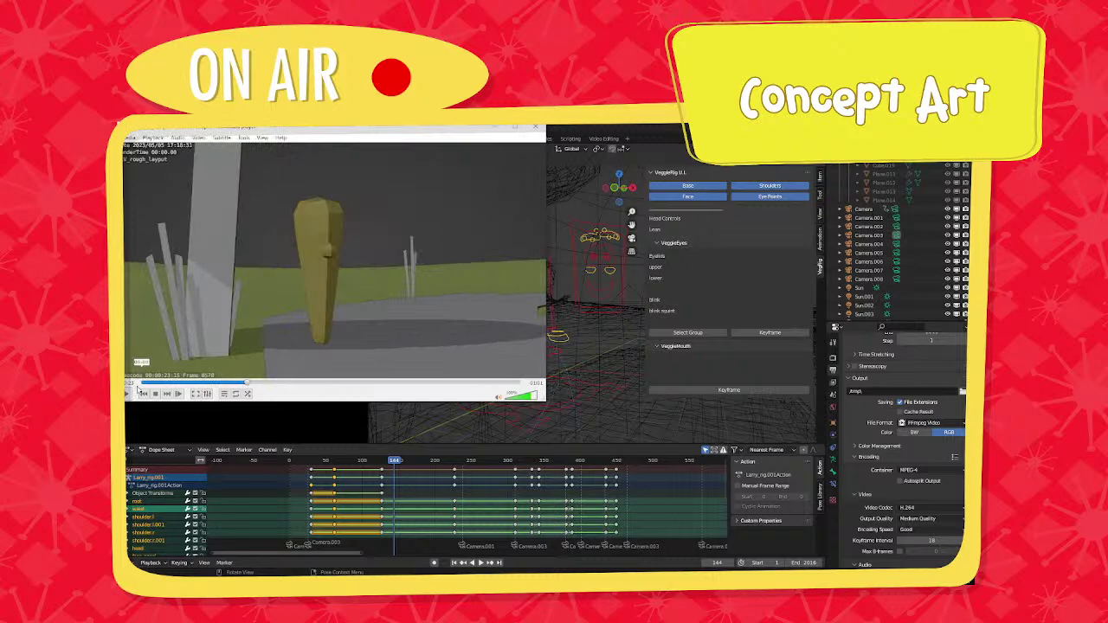
pyautogui.click(223, 383)
pyautogui.click(129, 394)
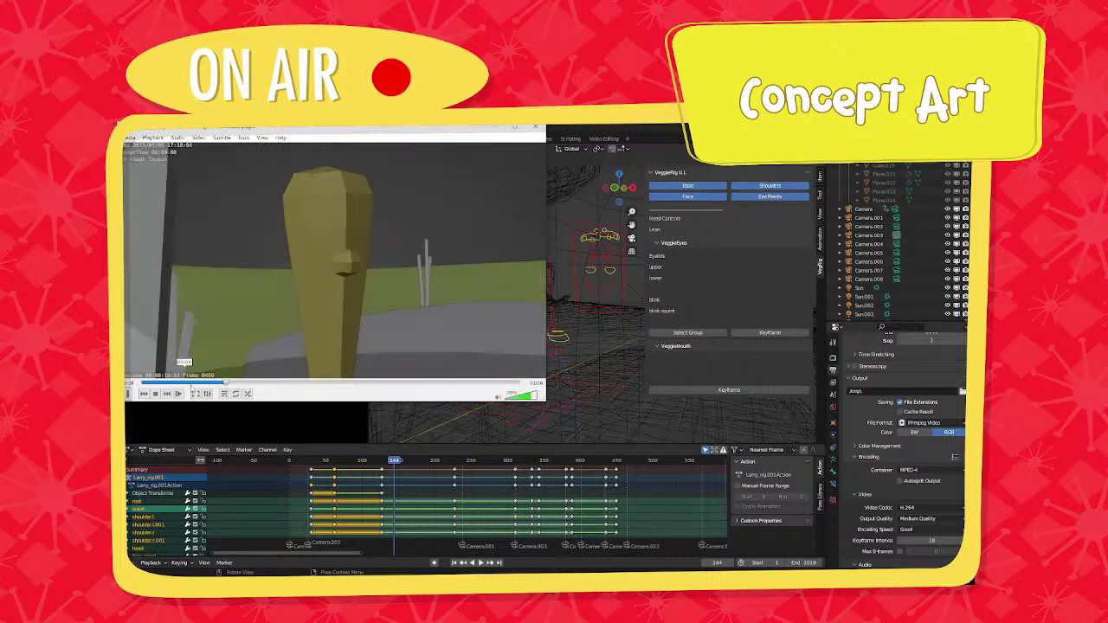
pyautogui.click(200, 384)
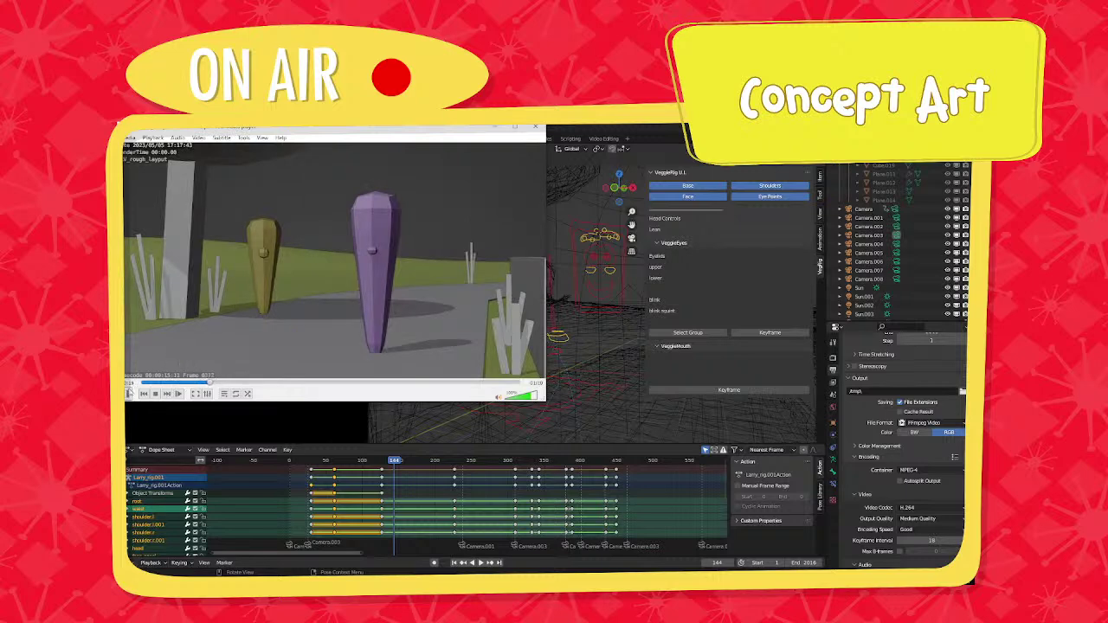
pyautogui.click(129, 392)
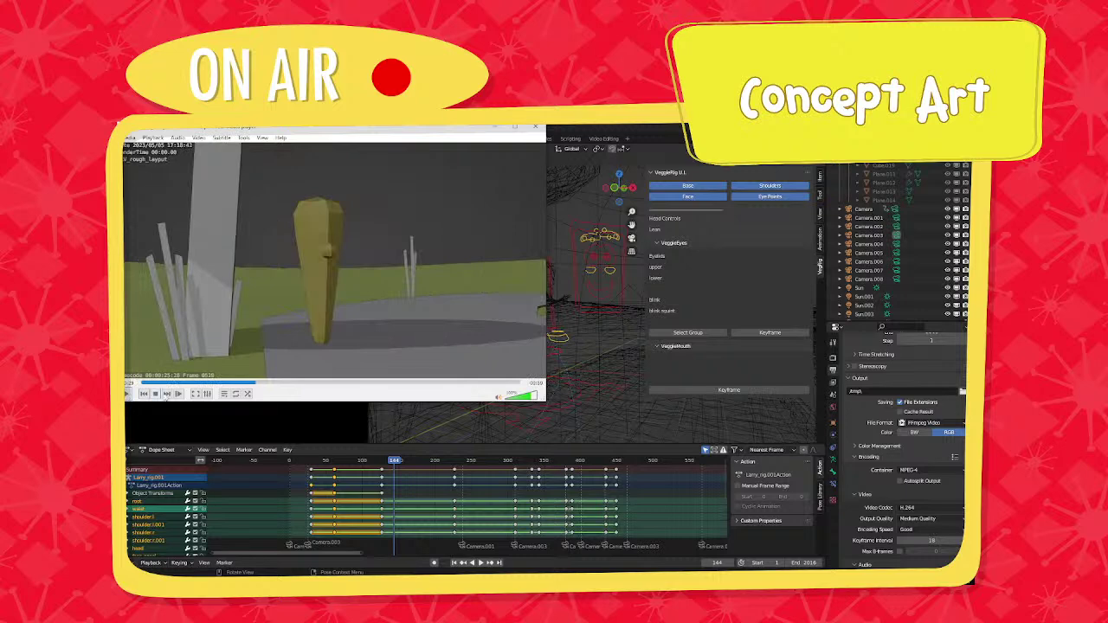
pyautogui.click(239, 382)
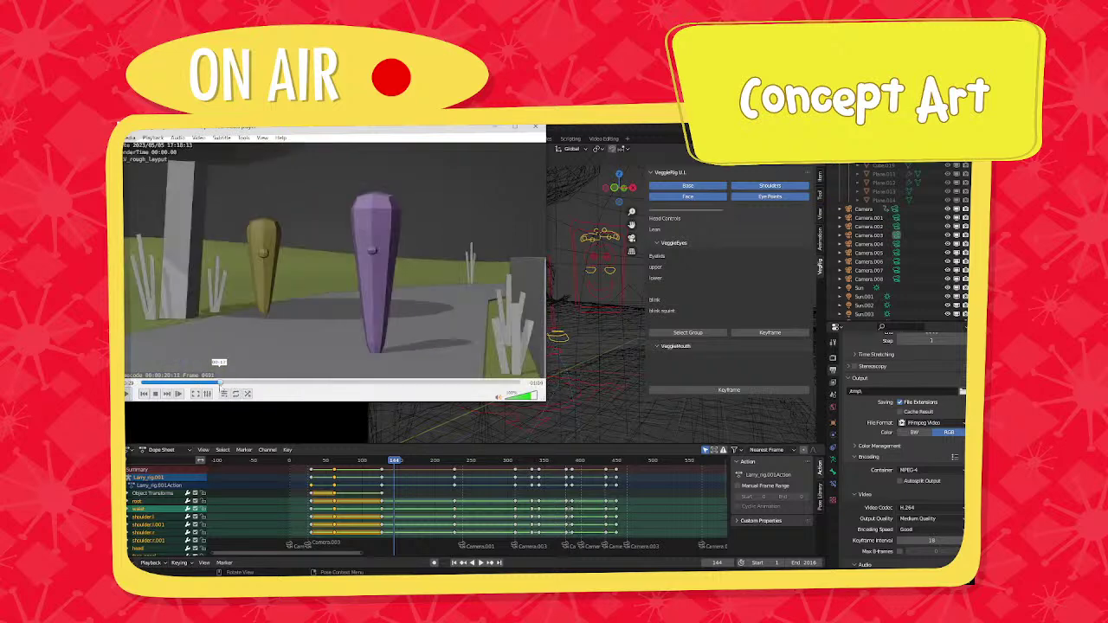
pyautogui.click(219, 381)
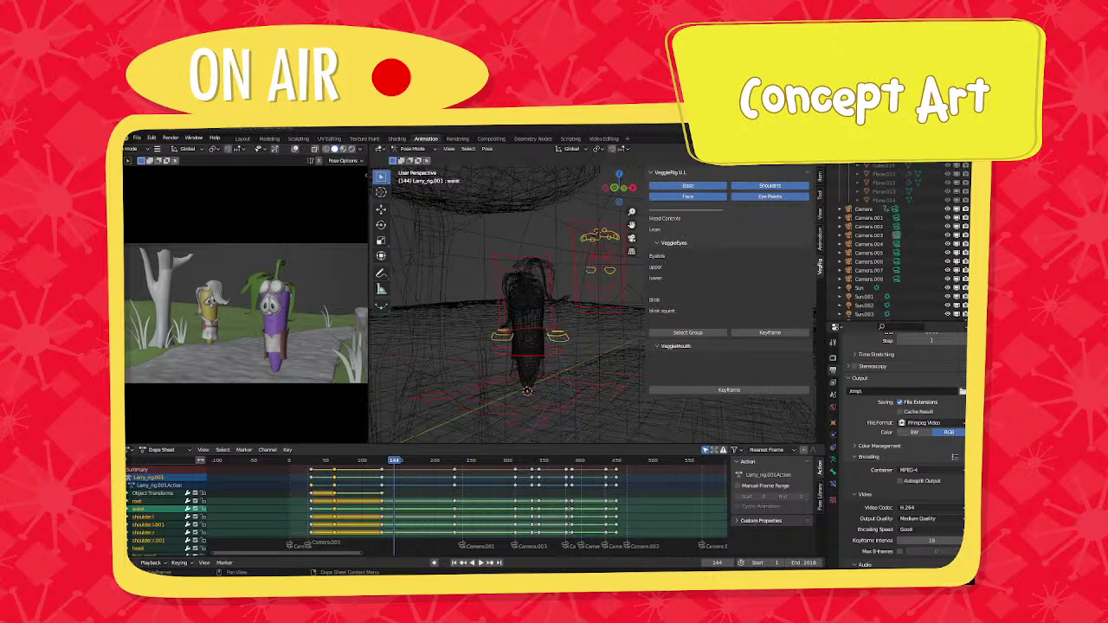
# Play back the scene's animation from about frame 50 to frame 93 in the camera view.
pyautogui.scroll(-2, 342, 348)
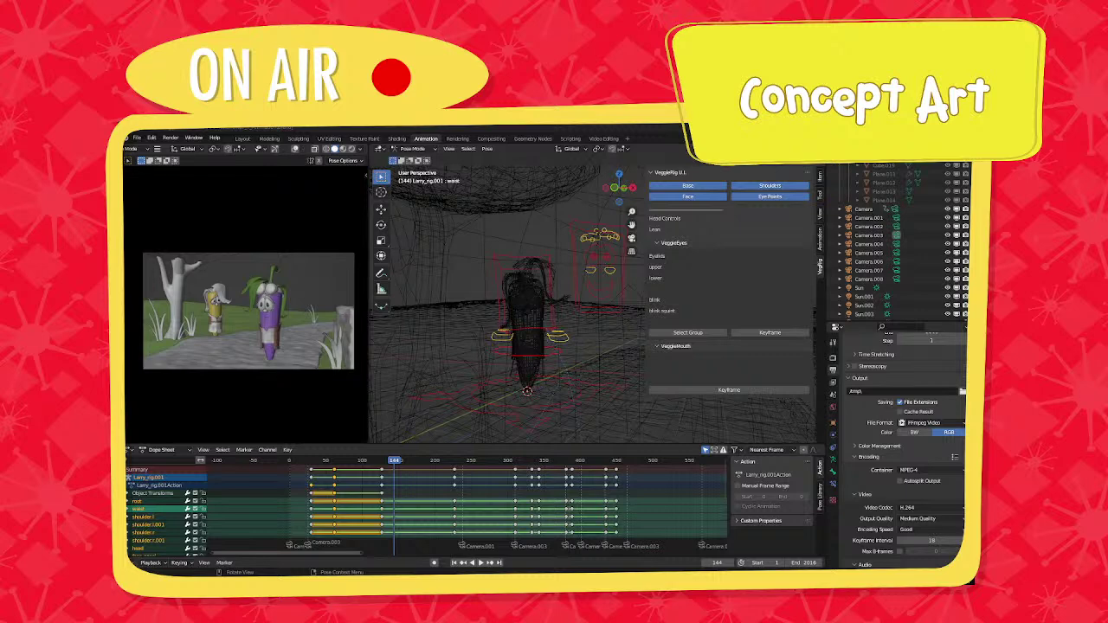
pyautogui.scroll(-2, 326, 485)
pyautogui.scroll(4, 347, 481)
pyautogui.moveTo(353, 479); pyautogui.dragTo(291, 473, button='middle')
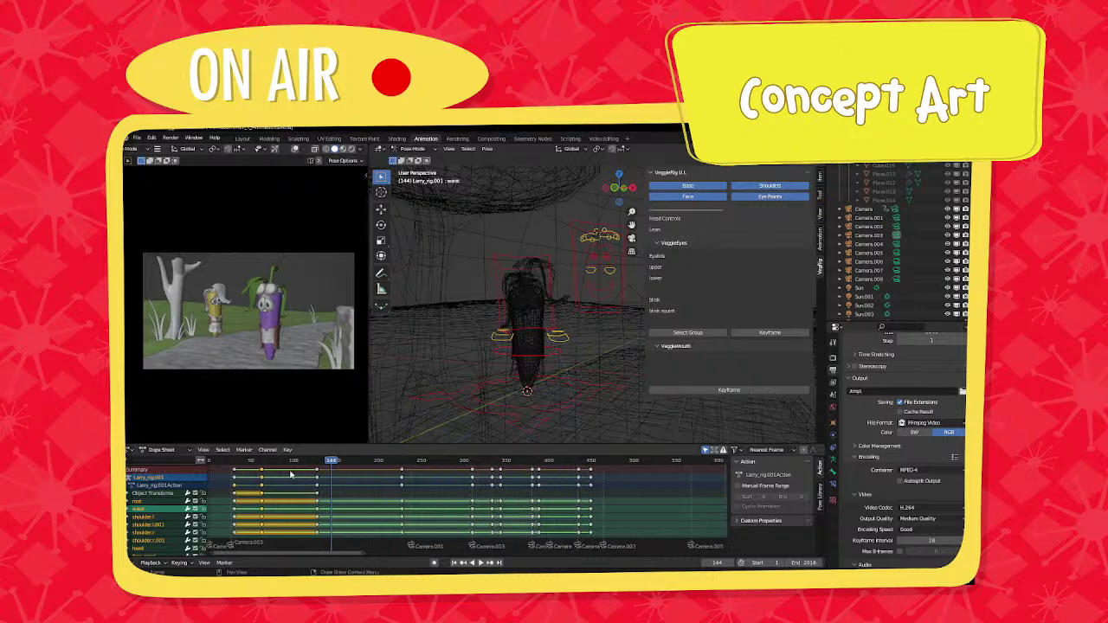
pyautogui.click(252, 465)
pyautogui.press('space')
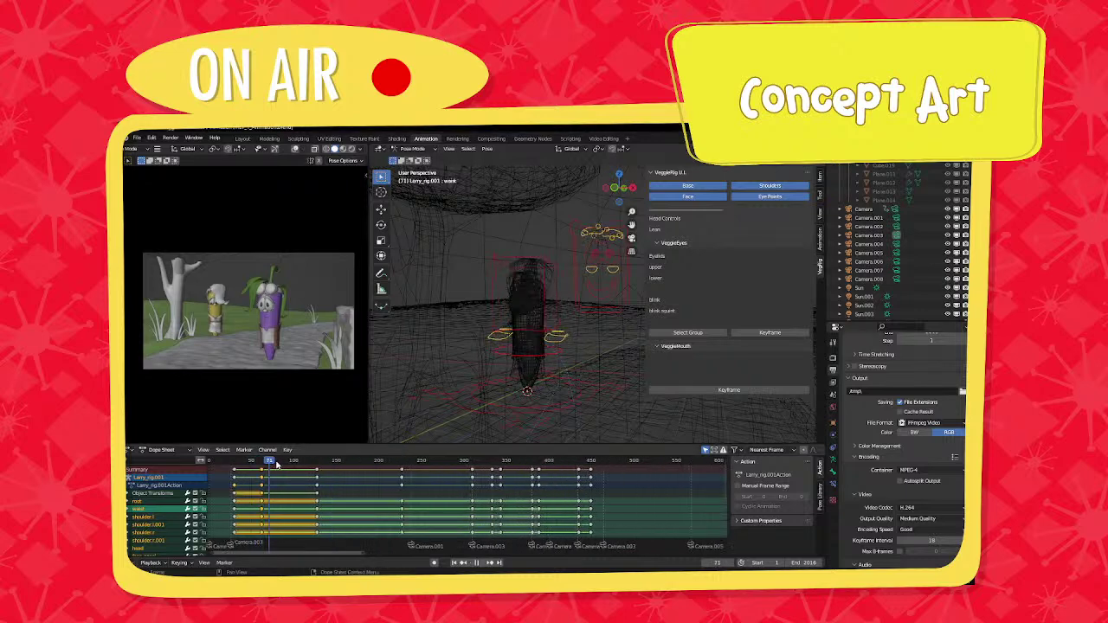
pyautogui.press('space')
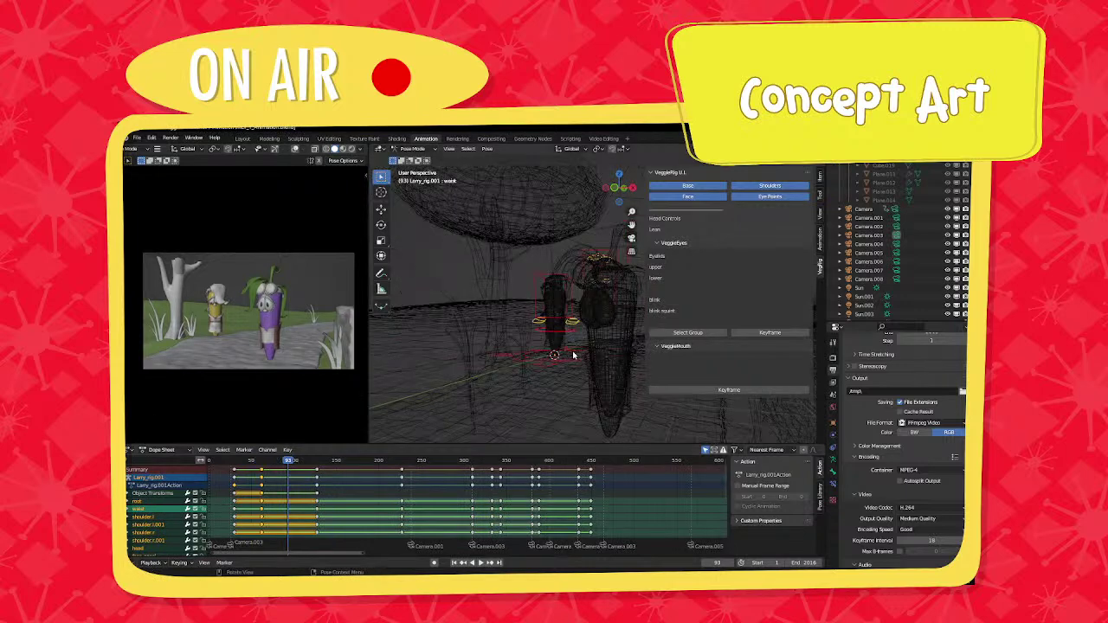
# Switch from Pose Mode to Object Mode and select the body mesh of the character driven by Larry_rig.001.
pyautogui.moveTo(561, 317); pyautogui.dragTo(601, 333, button='middle')
pyautogui.click(430, 150)
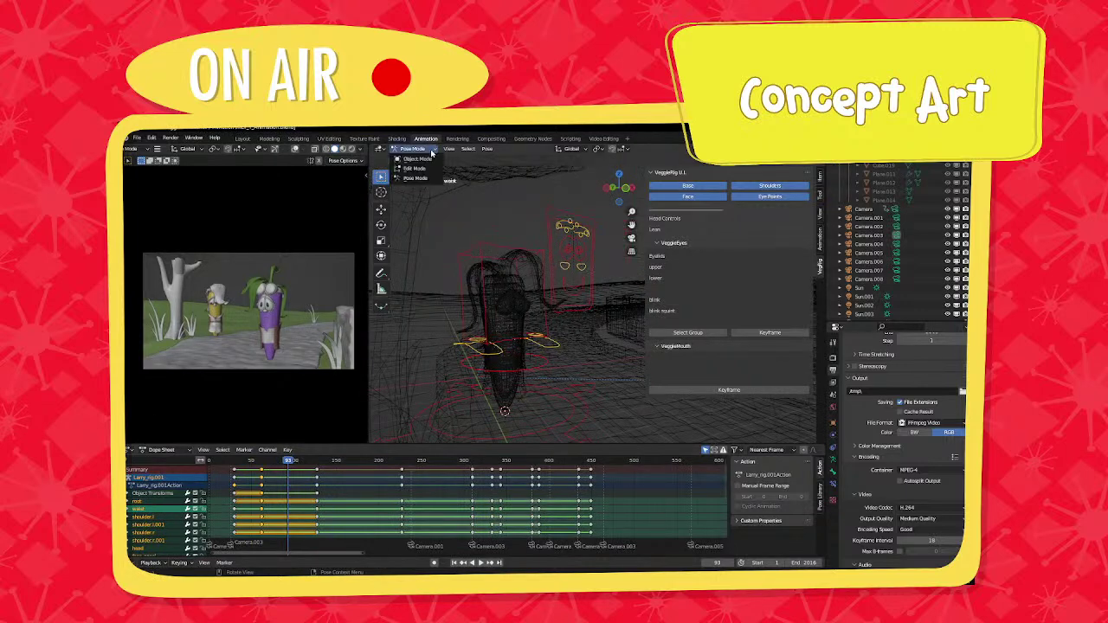
pyautogui.click(434, 158)
pyautogui.click(495, 317)
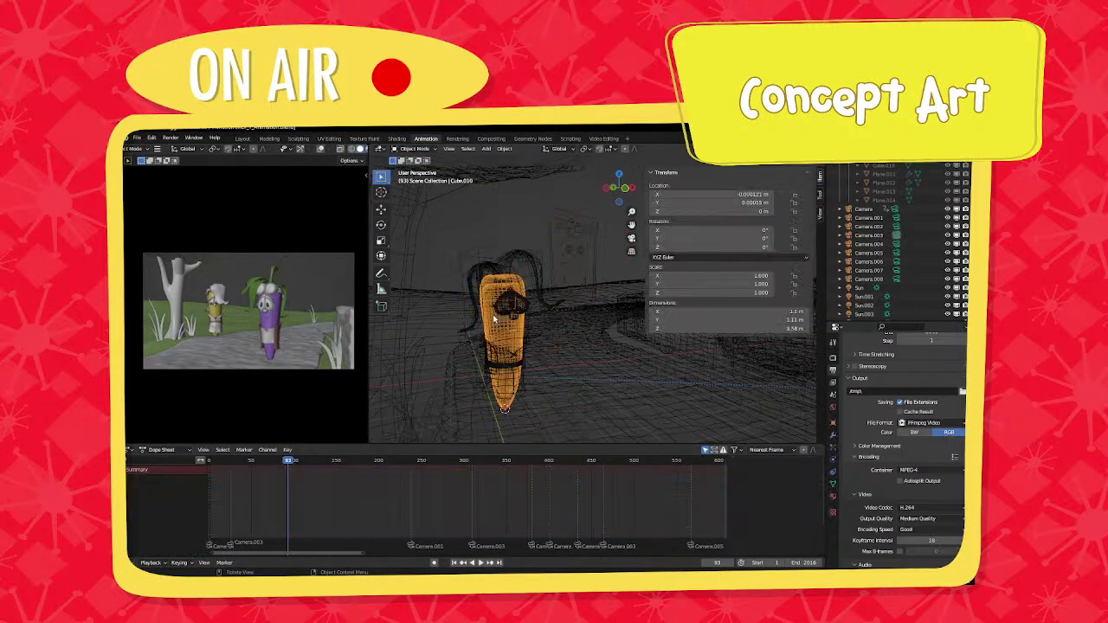
# Enable Simplify in the render settings, trying a viewport Max Subdivision of 0 and settling on 1.
pyautogui.click(832, 369)
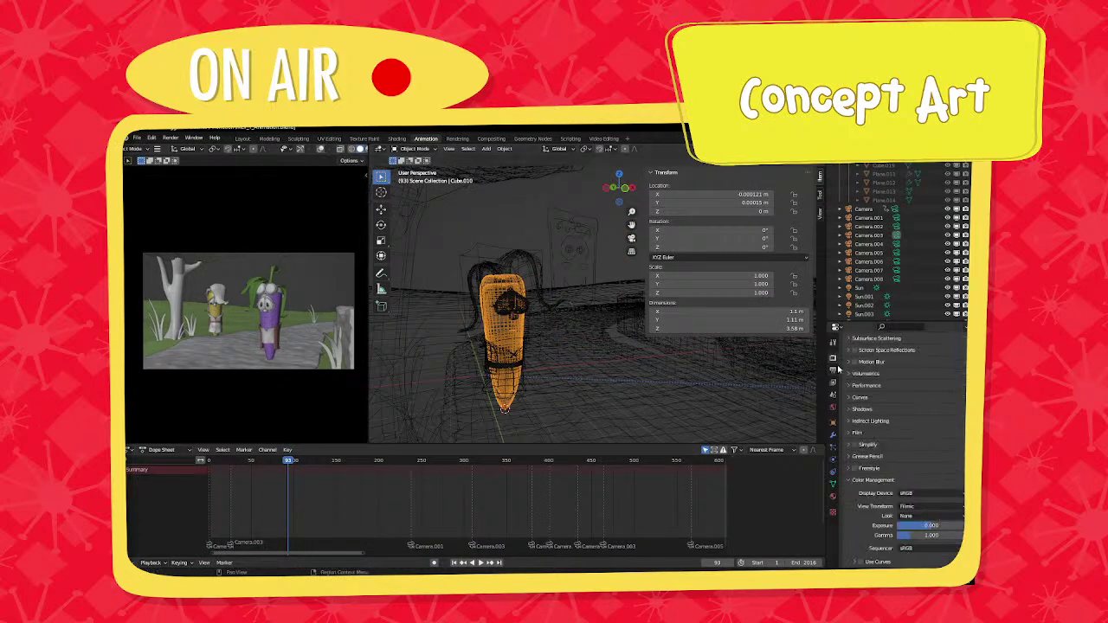
pyautogui.click(848, 445)
pyautogui.click(909, 468)
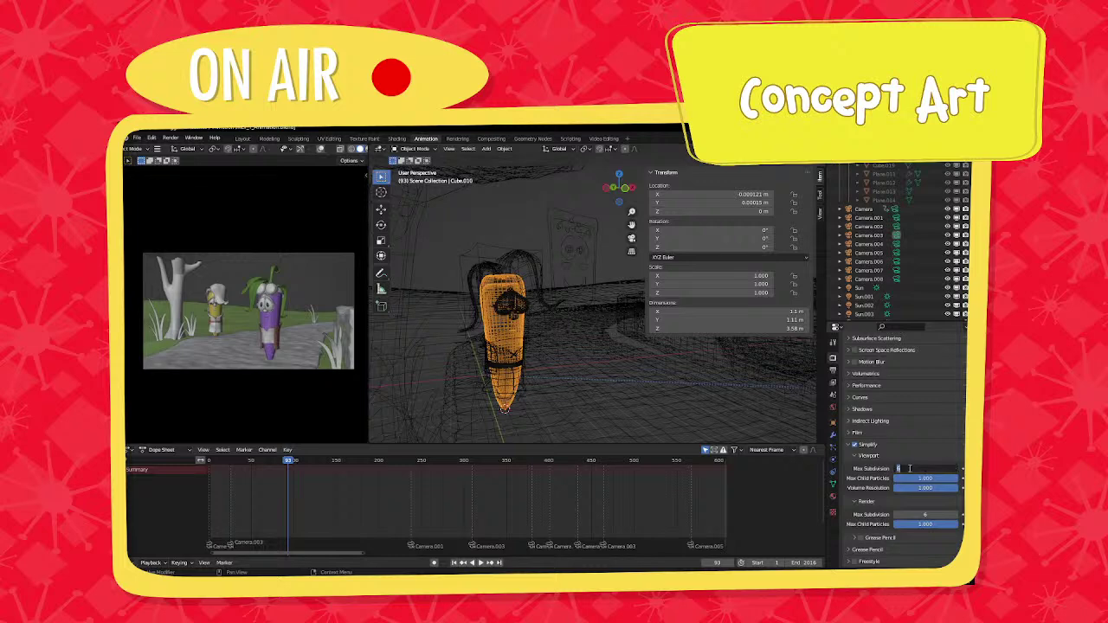
pyautogui.write('0')
pyautogui.press('Return')
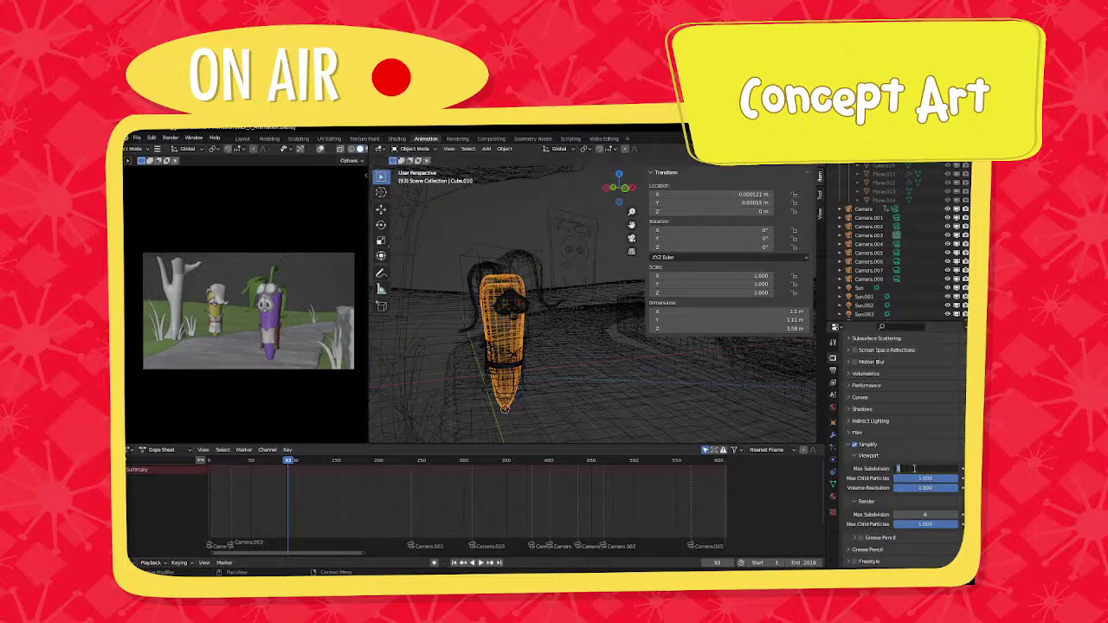
pyautogui.moveTo(528, 391); pyautogui.dragTo(670, 394, button='middle')
pyautogui.click(956, 469)
# Bend the lower trunk of the bare tree by moving its edge loop about 0.24 m with smooth proportional editing.
pyautogui.scroll(-3, 649, 392)
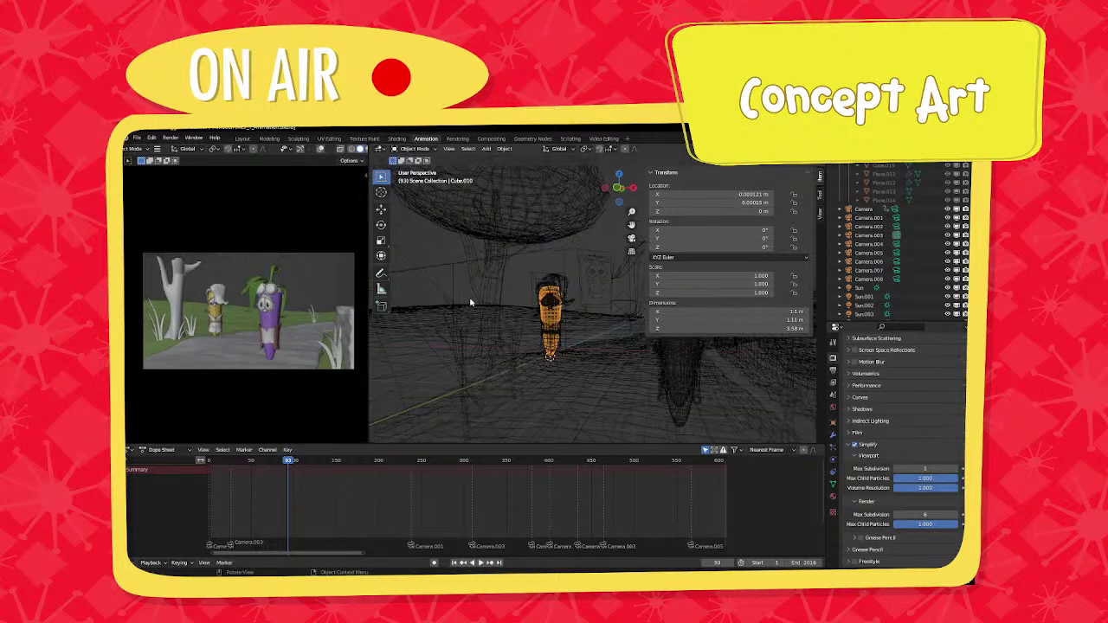
pyautogui.click(485, 298)
pyautogui.moveTo(497, 317); pyautogui.dragTo(546, 319, button='middle')
pyautogui.scroll(3, 547, 320)
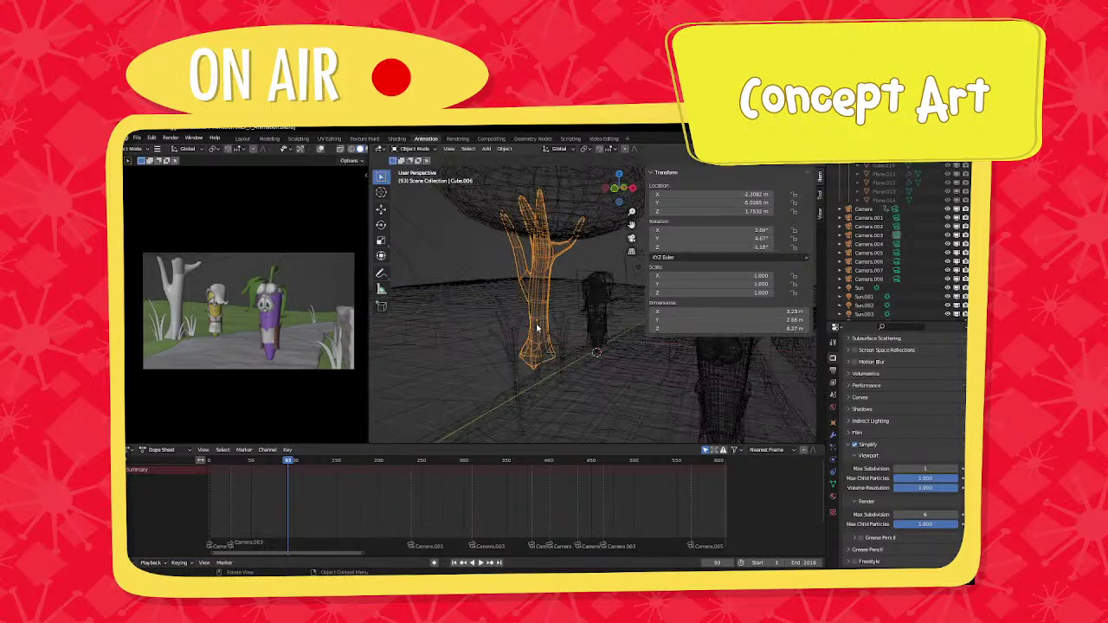
pyautogui.press('Tab')
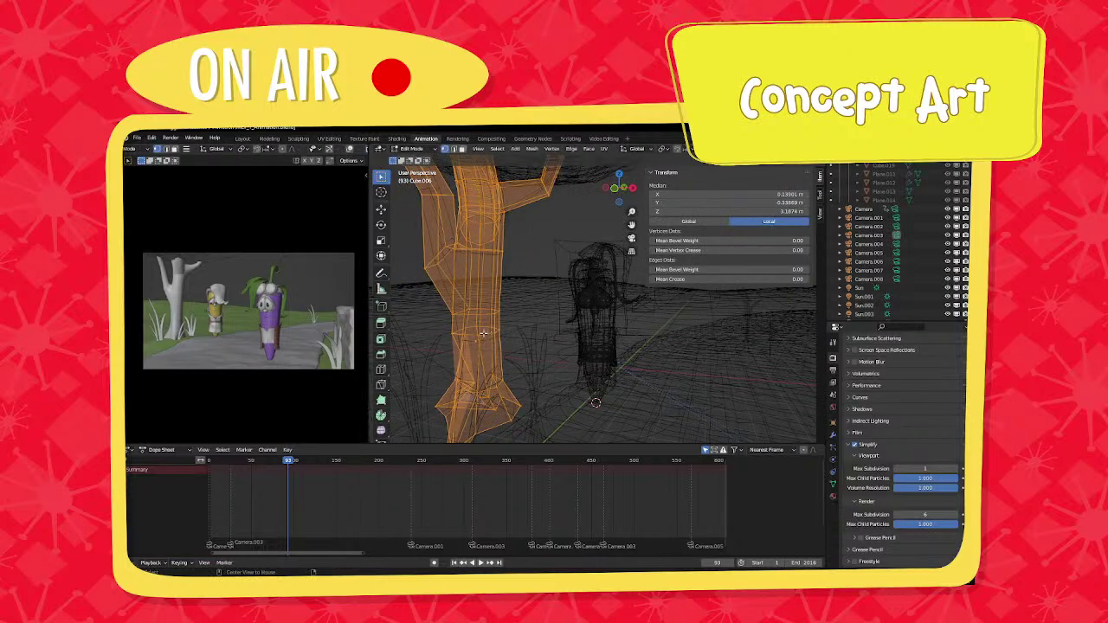
pyautogui.keyDown('alt'); pyautogui.click(485, 334); pyautogui.keyUp('alt')
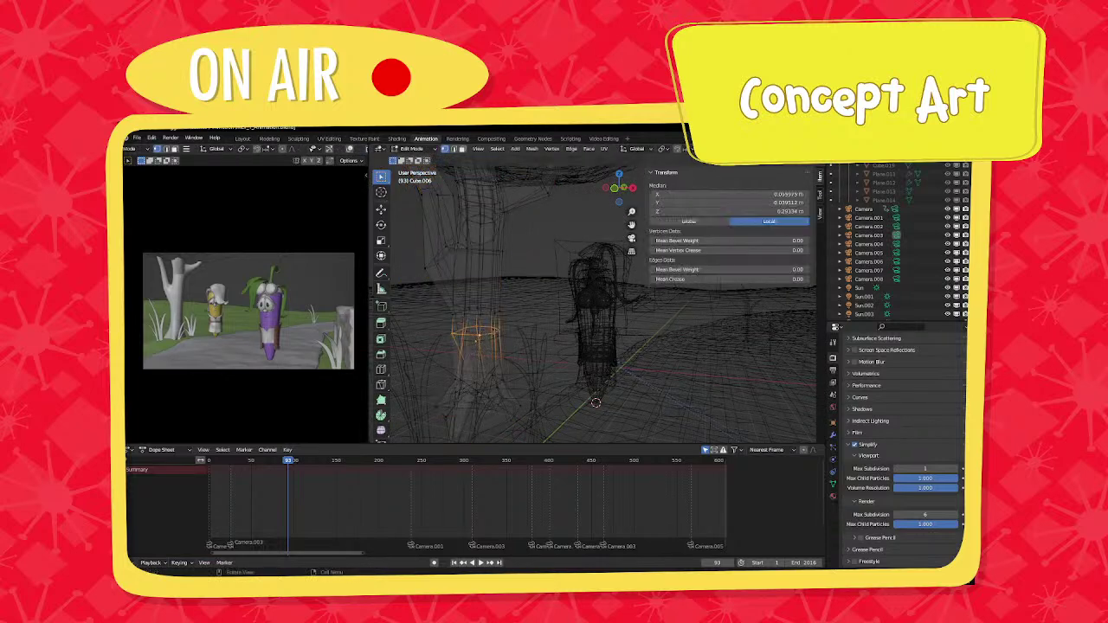
pyautogui.moveTo(524, 299); pyautogui.dragTo(538, 298, button='middle')
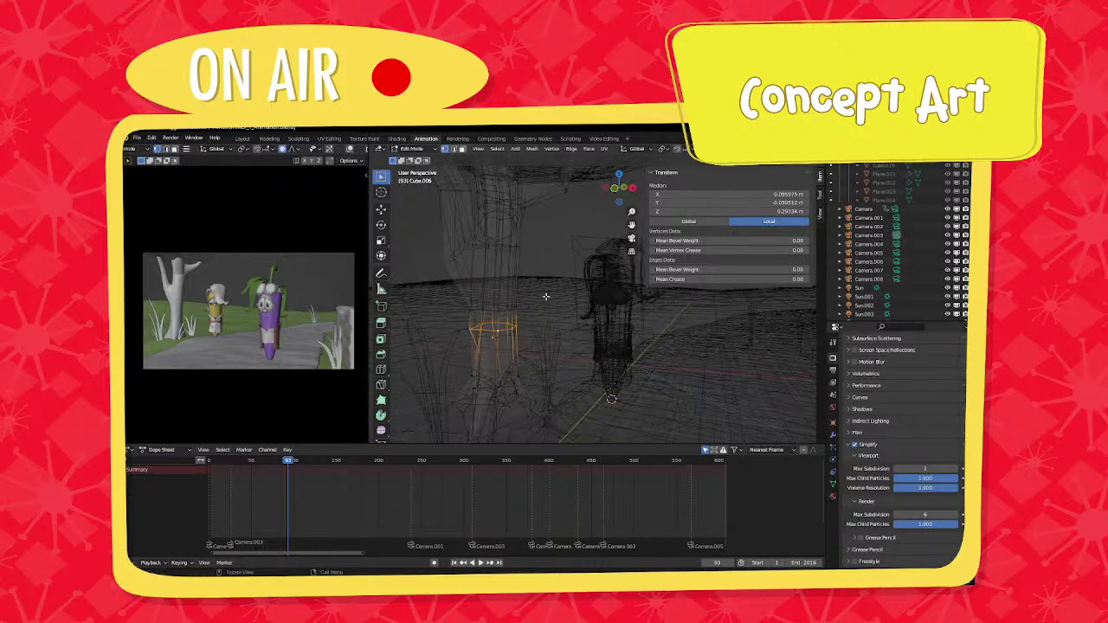
pyautogui.press('g')
pyautogui.scroll(-1, 537, 296)
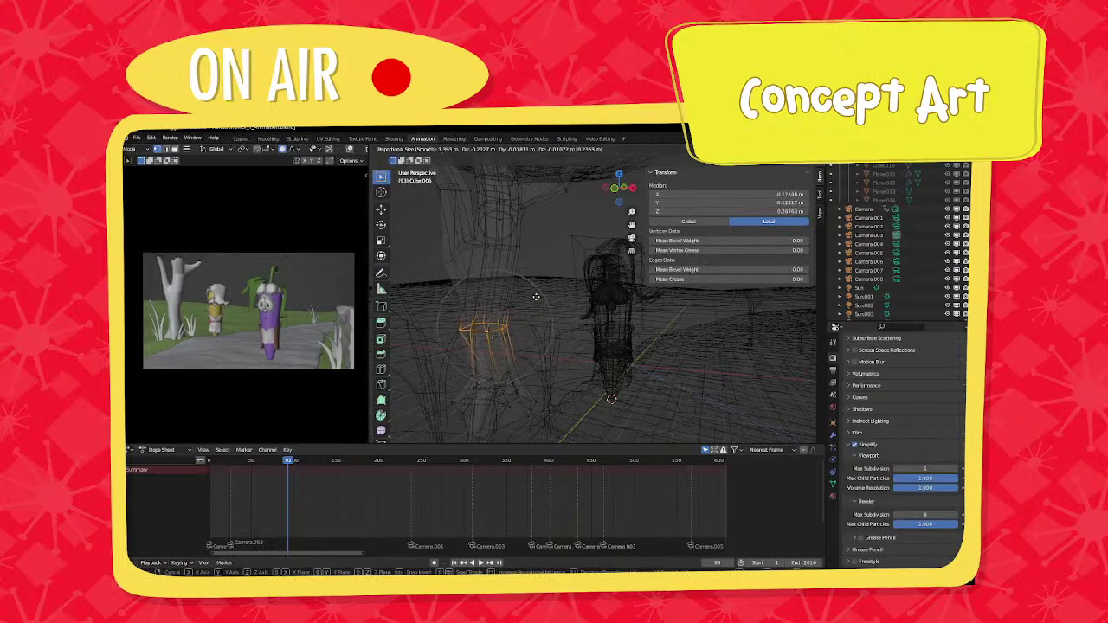
pyautogui.click(536, 297)
pyautogui.hotkey('alt', 'a')
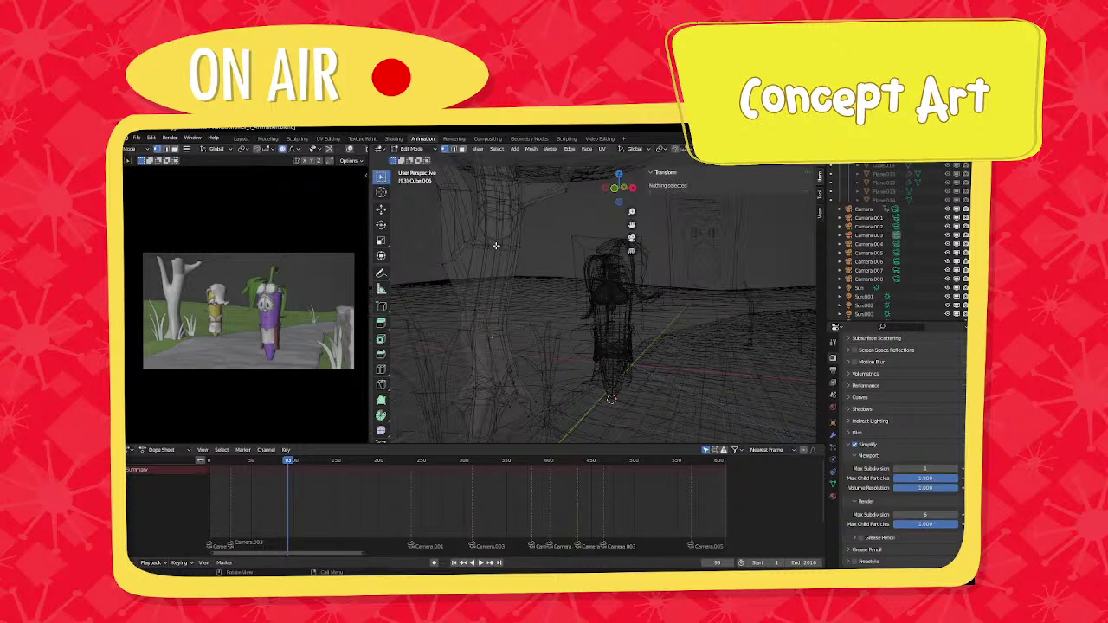
# Shift the tree's upper trunk edge loop about 0.31 m along X with proportional editing, and return to Object Mode.
pyautogui.keyDown('alt'); pyautogui.click(497, 245); pyautogui.keyUp('alt')
pyautogui.hotkey('alt', 'a')
pyautogui.keyDown('alt'); pyautogui.click(507, 245); pyautogui.keyUp('alt')
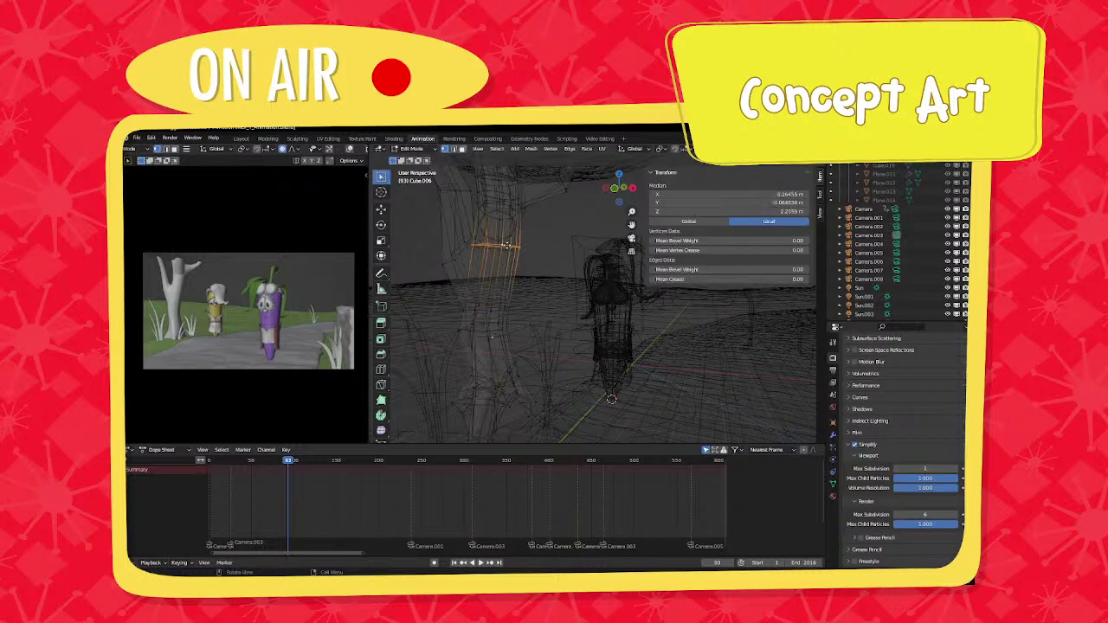
pyautogui.press('g')
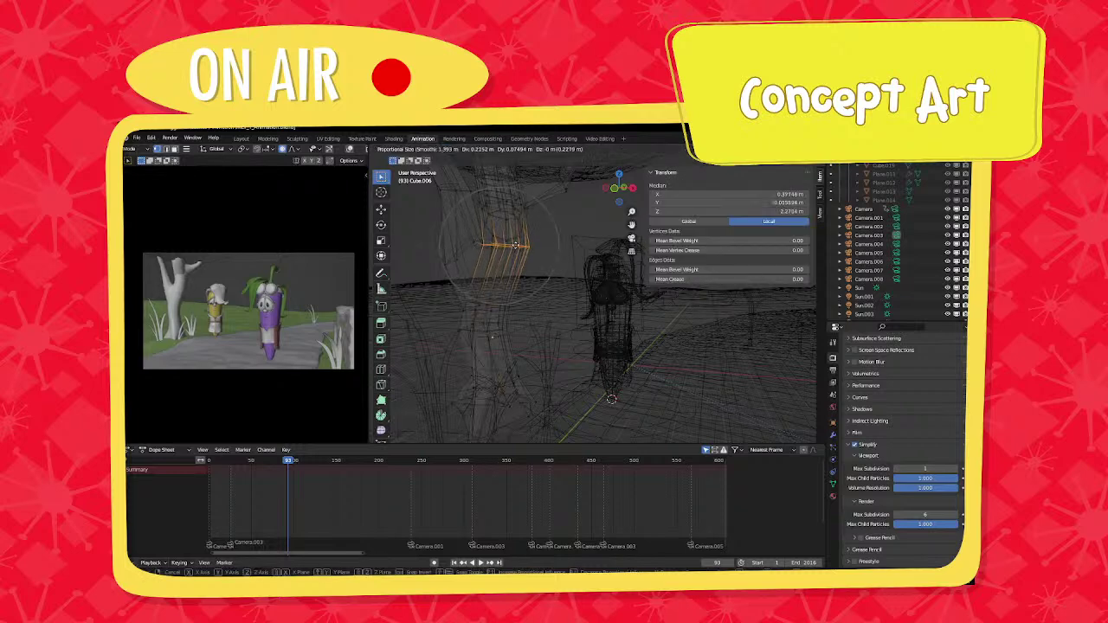
pyautogui.click(514, 247)
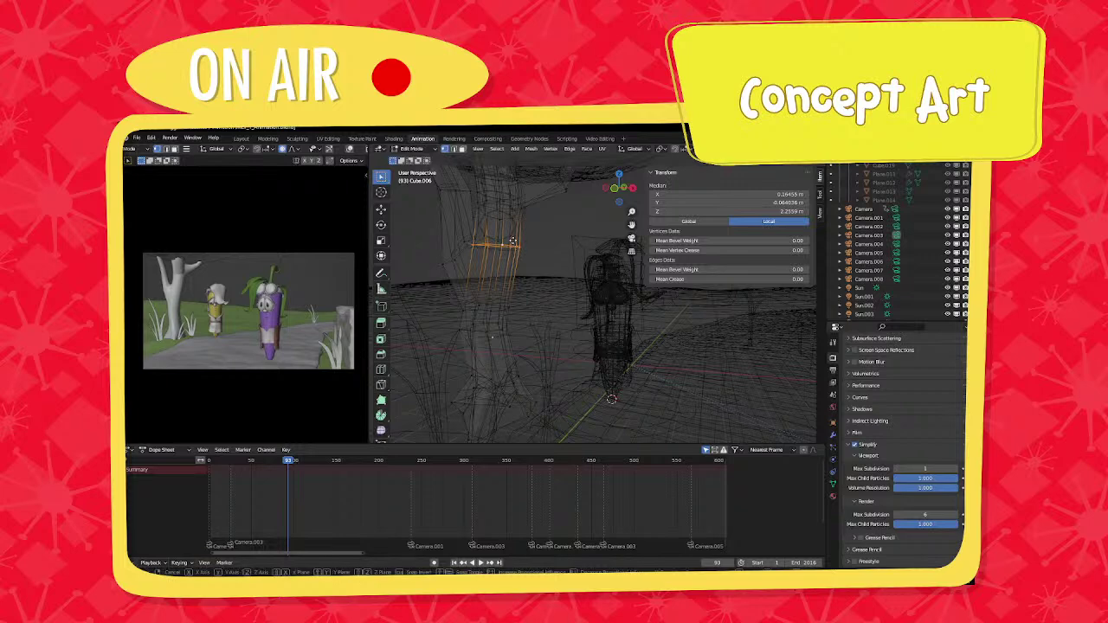
pyautogui.press('g')
pyautogui.click(524, 244)
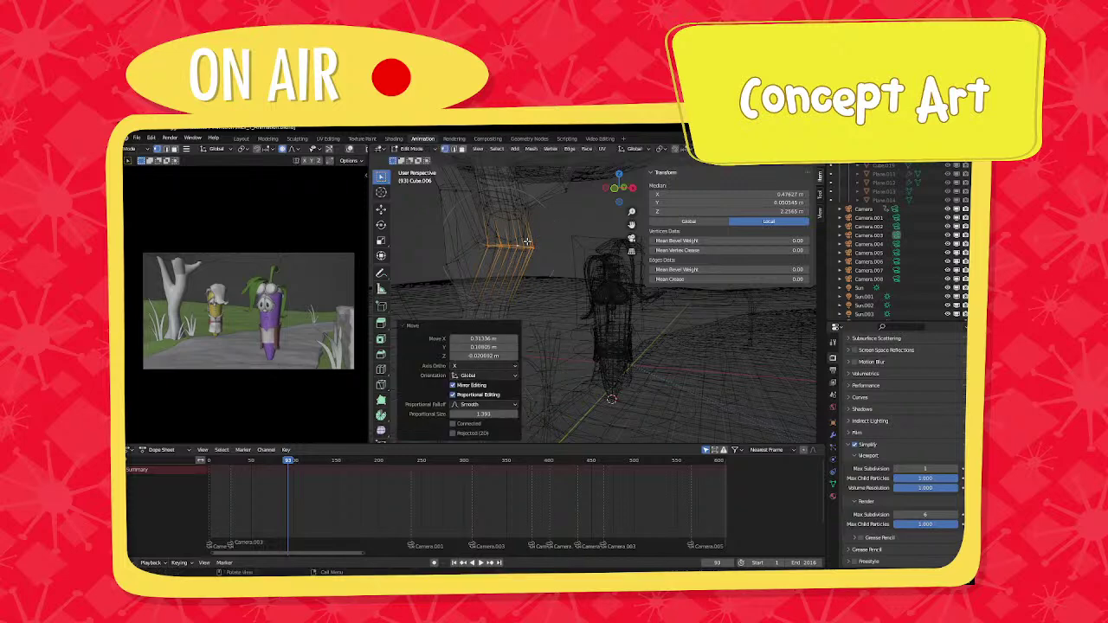
pyautogui.press('Tab')
pyautogui.scroll(-5, 519, 262)
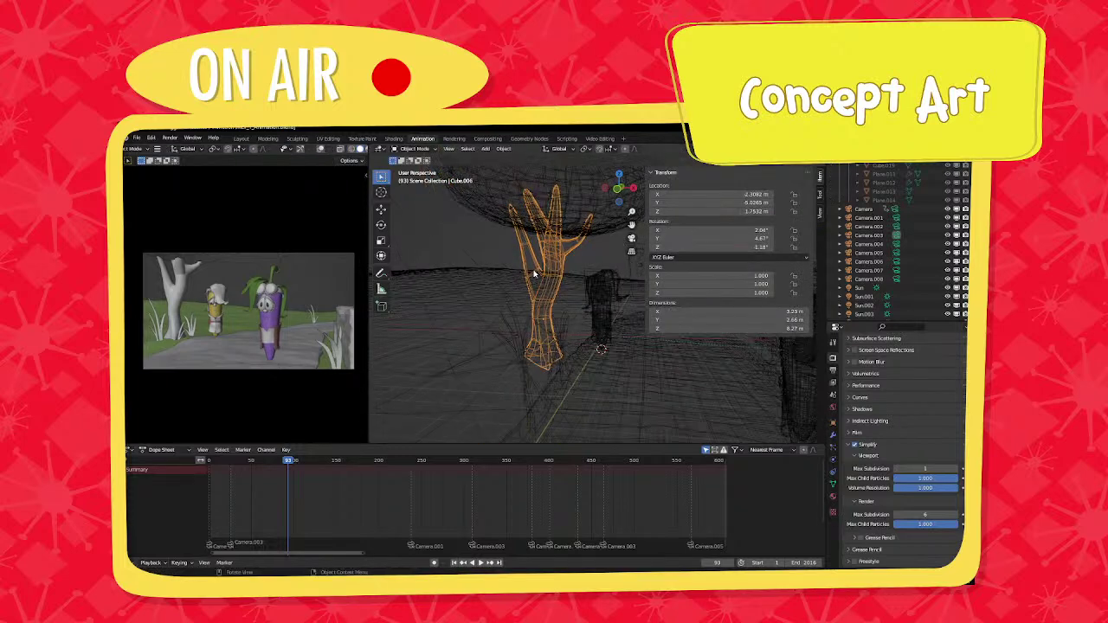
# Select the Larry_rig.001 armature beside the tree.
pyautogui.click(587, 273)
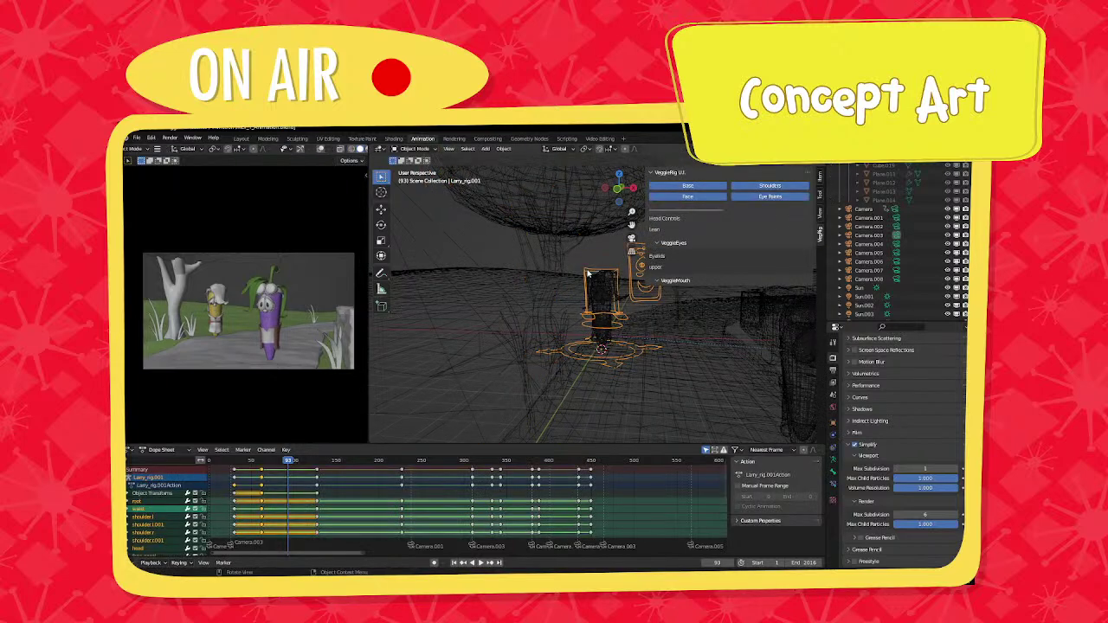
pyautogui.scroll(2, 587, 274)
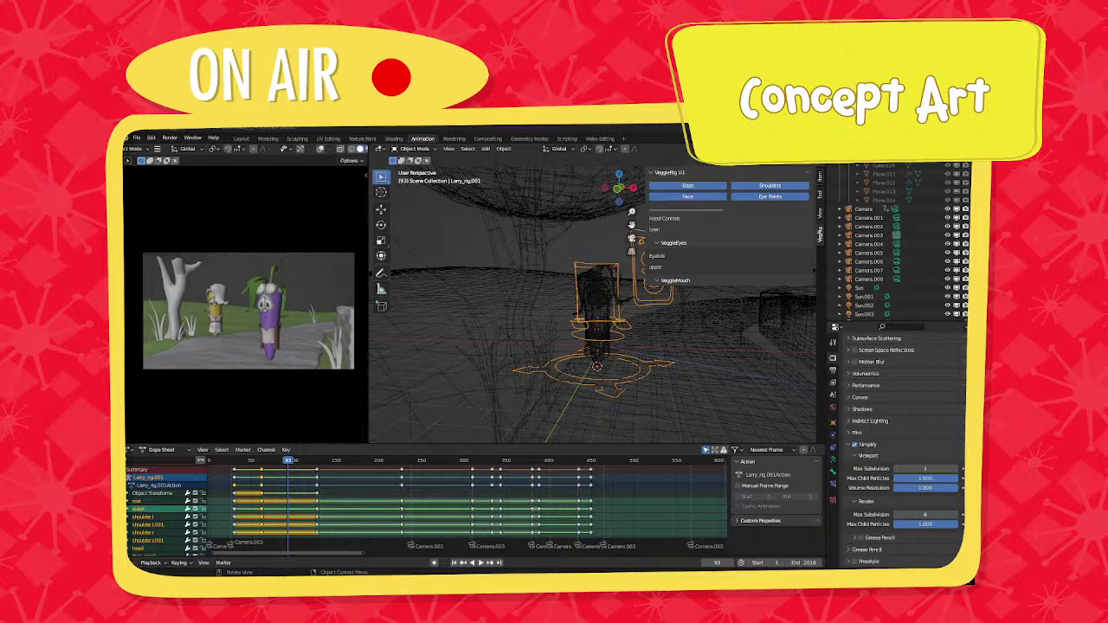
pyautogui.moveTo(582, 363); pyautogui.dragTo(599, 352, button='middle')
pyautogui.scroll(2, 597, 353)
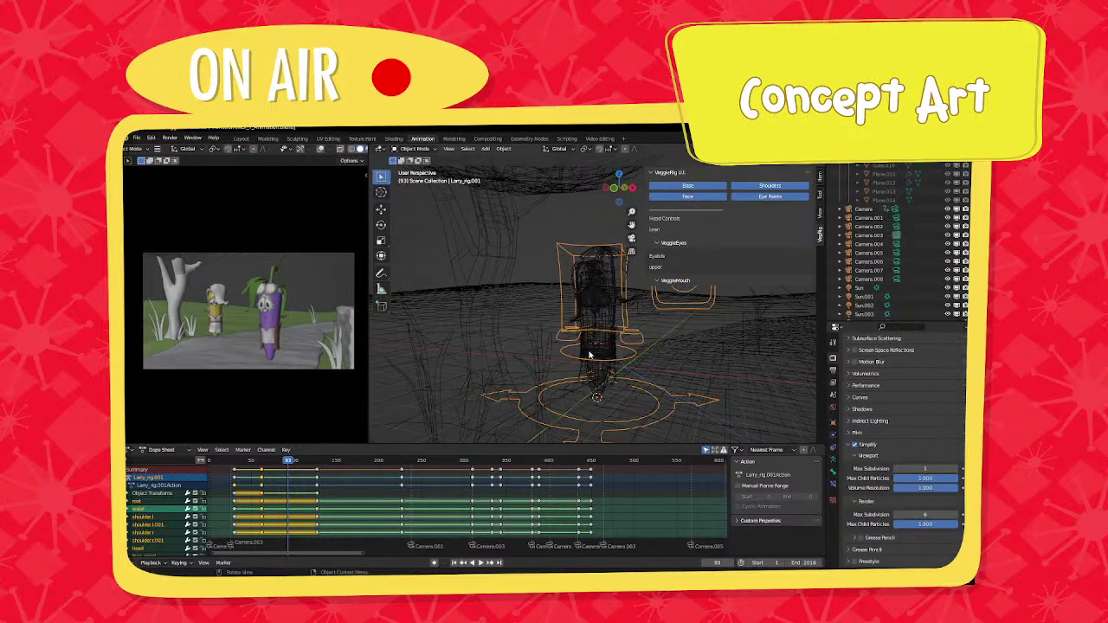
# Play and scrub the animation from the start of the Camera.003 shot past the cut to Camera.001.
pyautogui.moveTo(352, 490); pyautogui.dragTo(396, 490, button='middle')
pyautogui.scroll(3, 389, 490)
pyautogui.click(225, 463)
pyautogui.press('space')
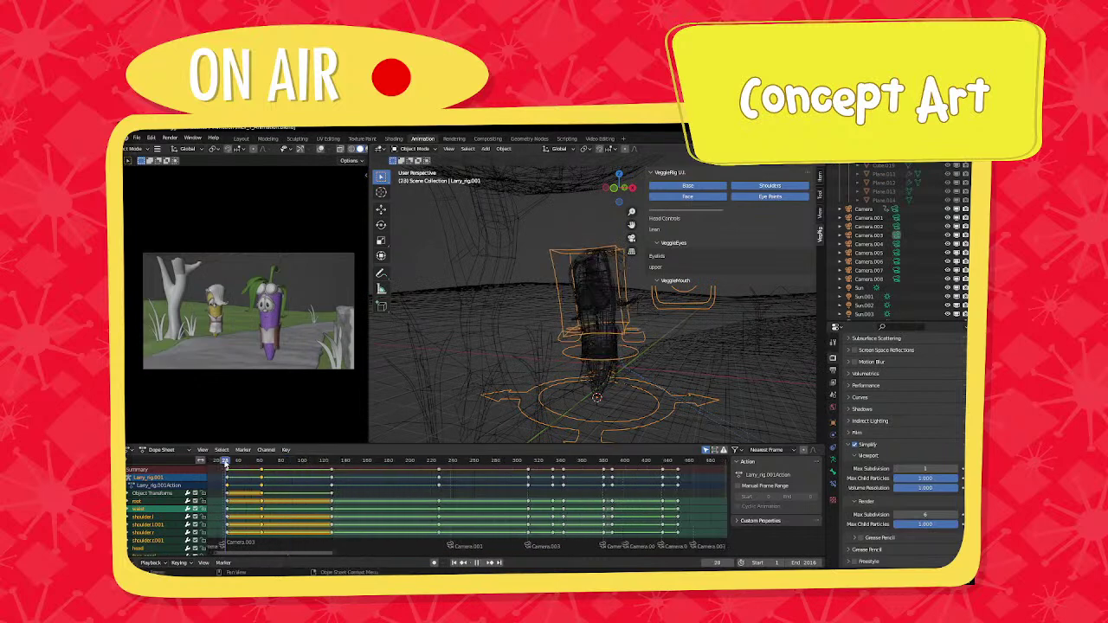
pyautogui.moveTo(225, 463); pyautogui.dragTo(328, 472)
pyautogui.moveTo(350, 473); pyautogui.dragTo(466, 476)
# Replay the end of the first Camera.003 shot from frame 225, and return to that frame.
pyautogui.moveTo(417, 482); pyautogui.dragTo(376, 479, button='middle')
pyautogui.scroll(3, 376, 479)
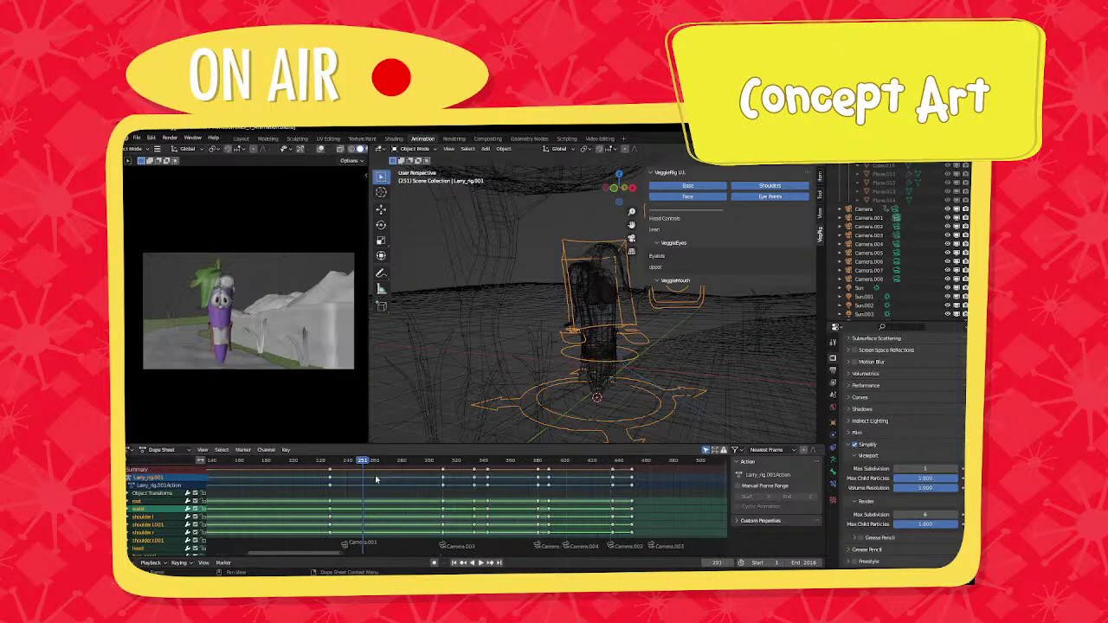
pyautogui.click(326, 465)
pyautogui.press('space')
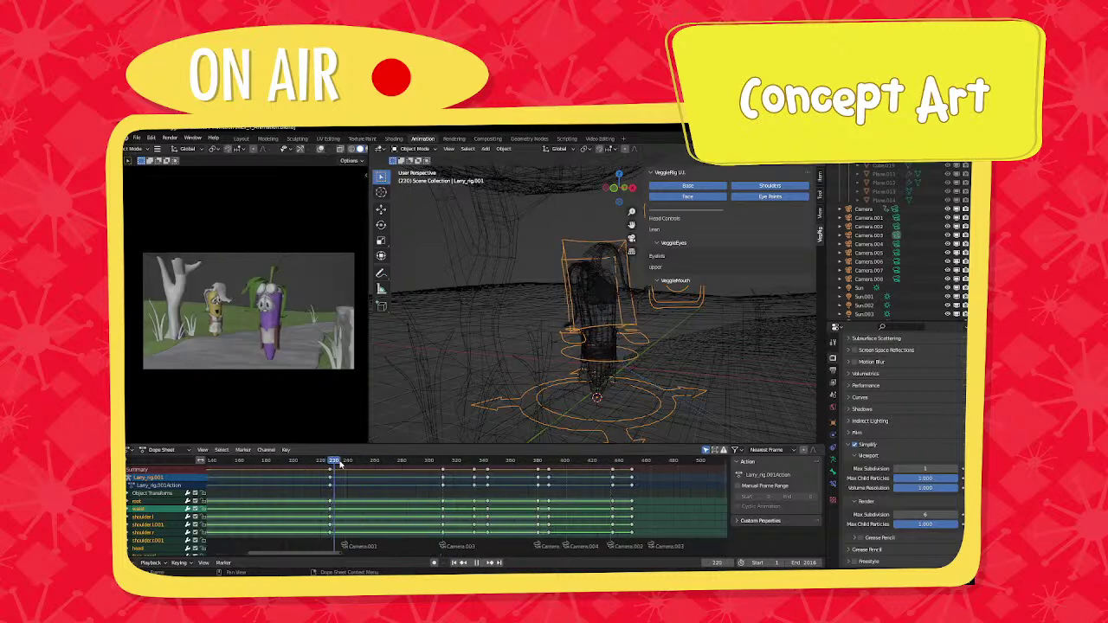
pyautogui.press('Escape')
pyautogui.scroll(1, 327, 468)
pyautogui.scroll(2, 284, 373)
pyautogui.scroll(-1, 284, 373)
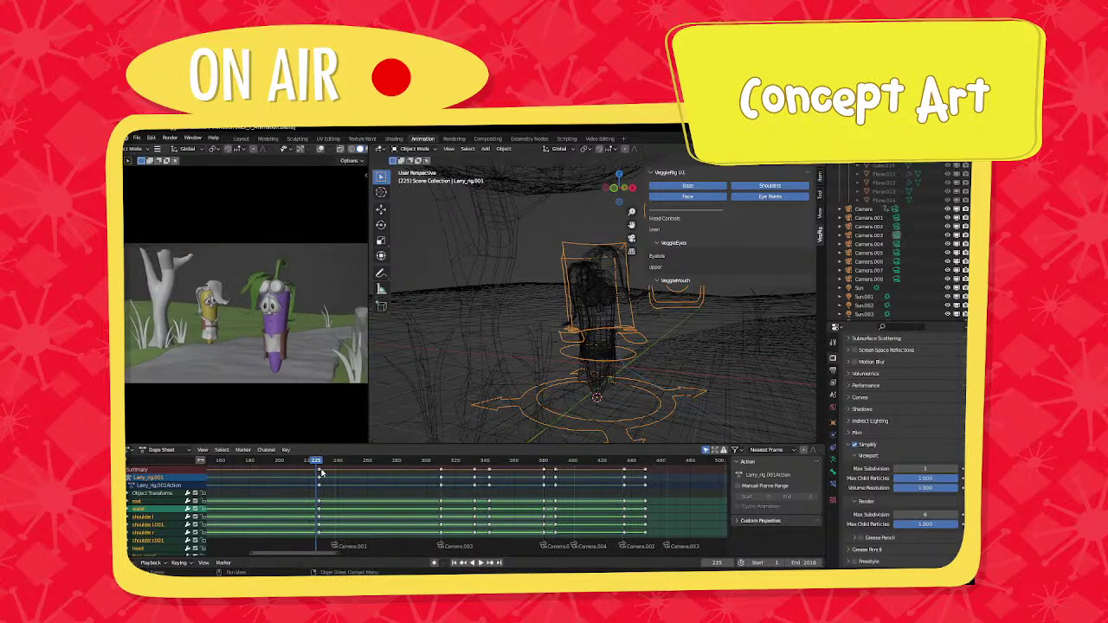
# Play the animation on from frame 225 past the cut to Camera.003, and go to frame 310.
pyautogui.press('space')
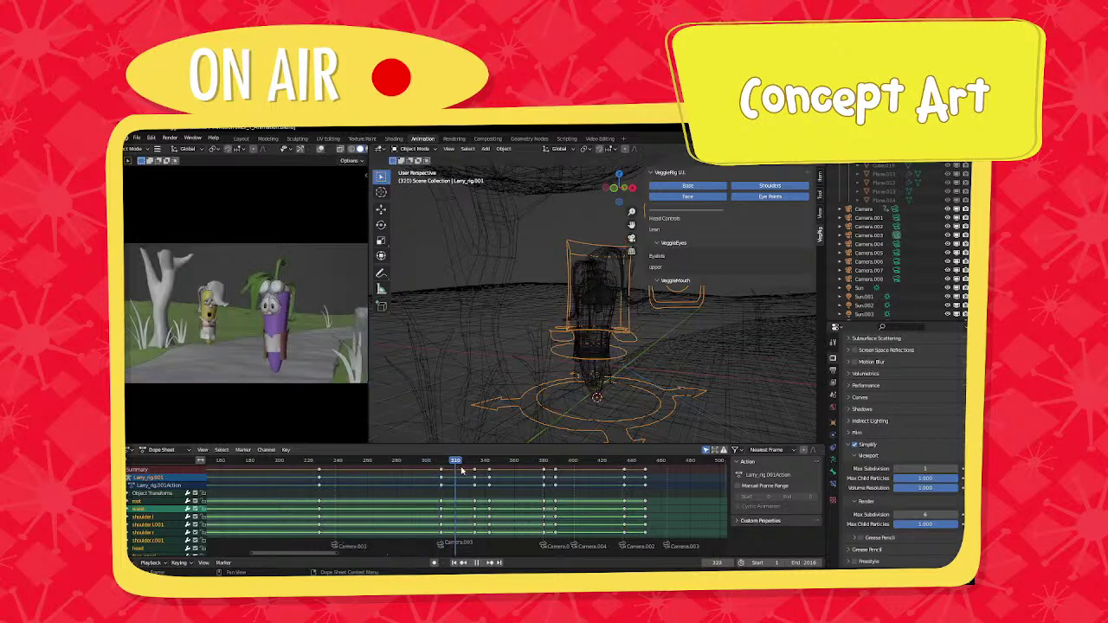
pyautogui.press('space')
pyautogui.click(440, 463)
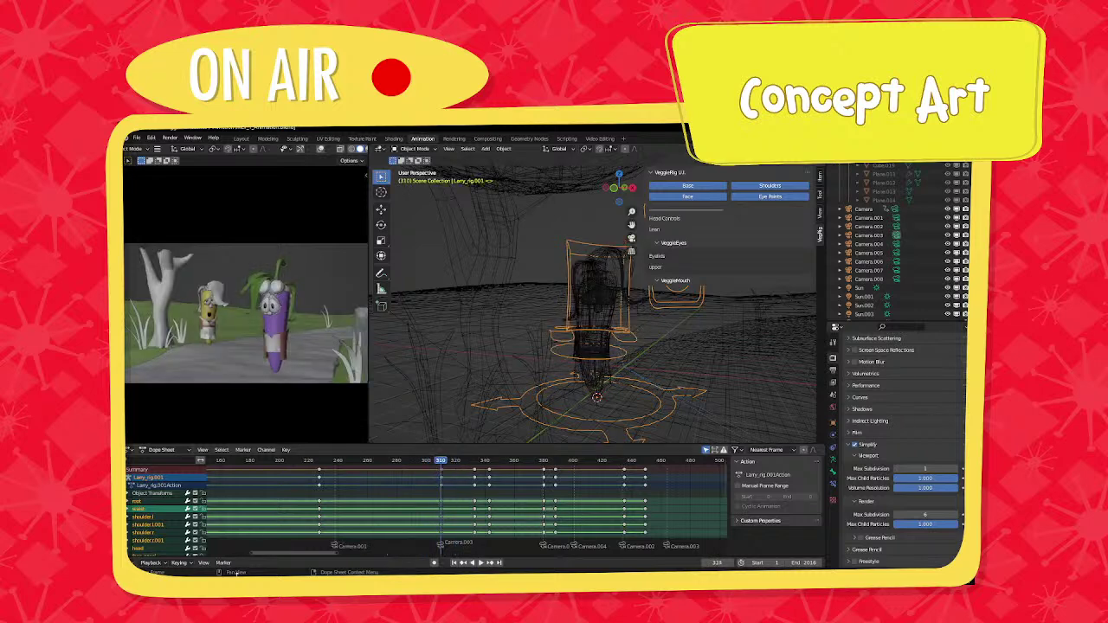
# Switch Larry_rig.001 to Pose Mode and lower the left eyebrow's inner control by about 0.13 m.
pyautogui.moveTo(518, 340); pyautogui.dragTo(544, 324, button='middle')
pyautogui.click(434, 150)
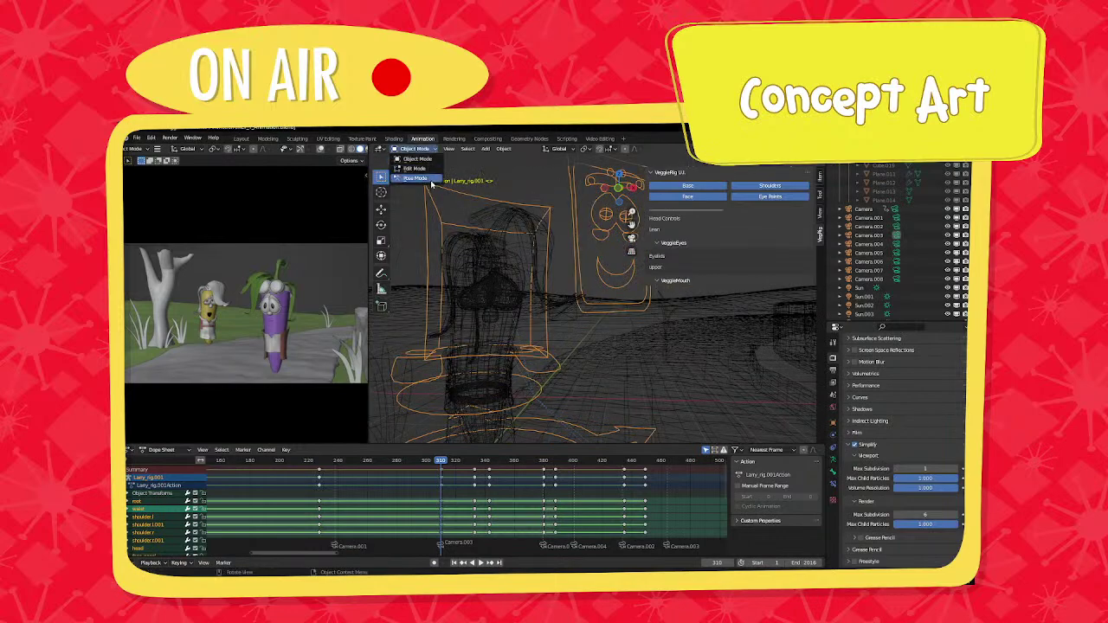
pyautogui.click(431, 179)
pyautogui.keyDown('shift'); pyautogui.moveTo(541, 263); pyautogui.dragTo(531, 210, button='middle'); pyautogui.keyUp('shift')
pyautogui.click(545, 199)
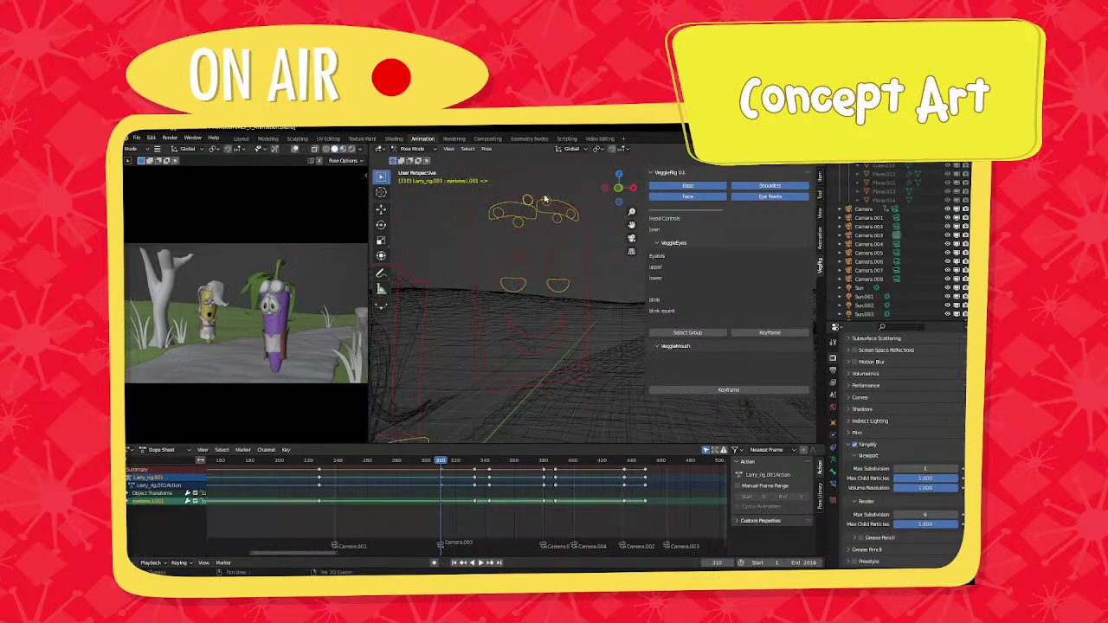
pyautogui.press('g')
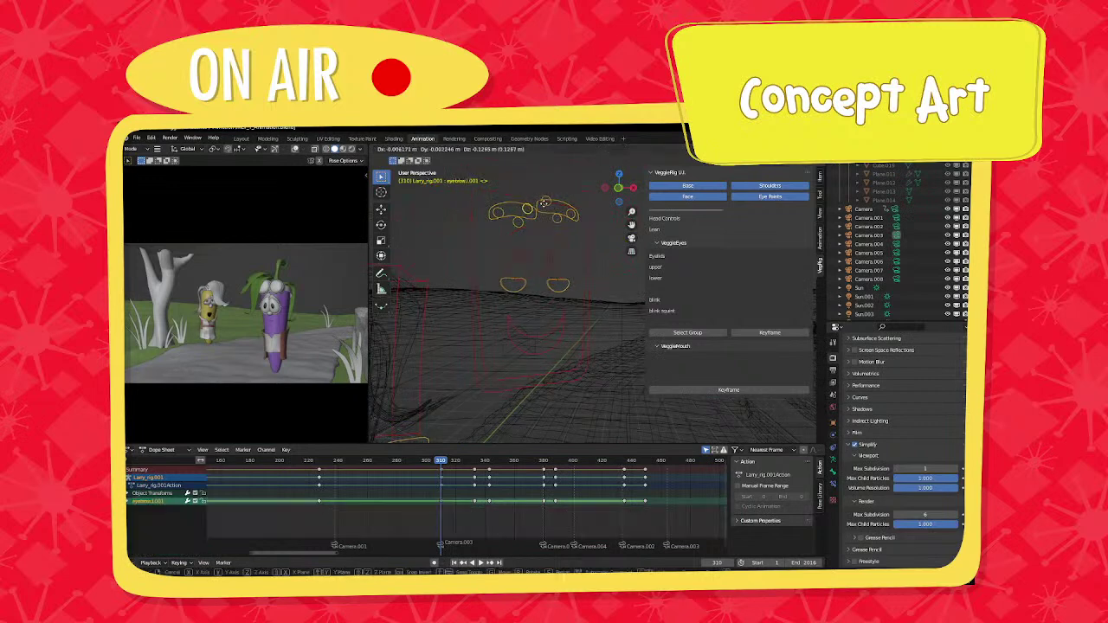
pyautogui.click(543, 203)
# Reshape the left eyebrow by lowering its underside control, raising its outer control about 0.09 m and nudging its inner control down about 0.01 m.
pyautogui.press('g')
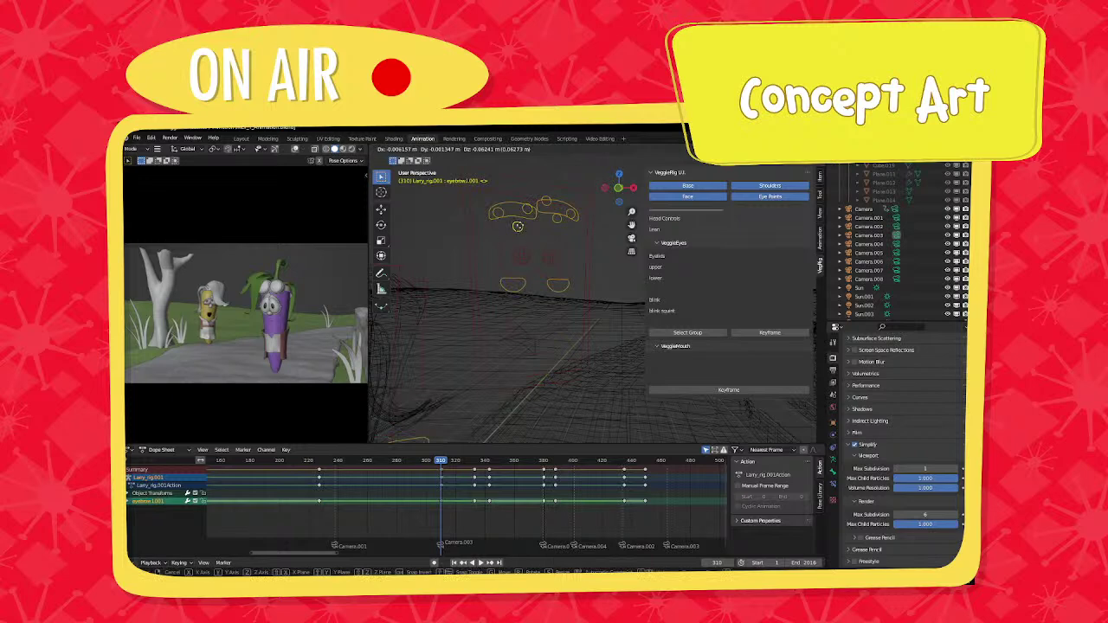
pyautogui.click(507, 213)
pyautogui.press('g')
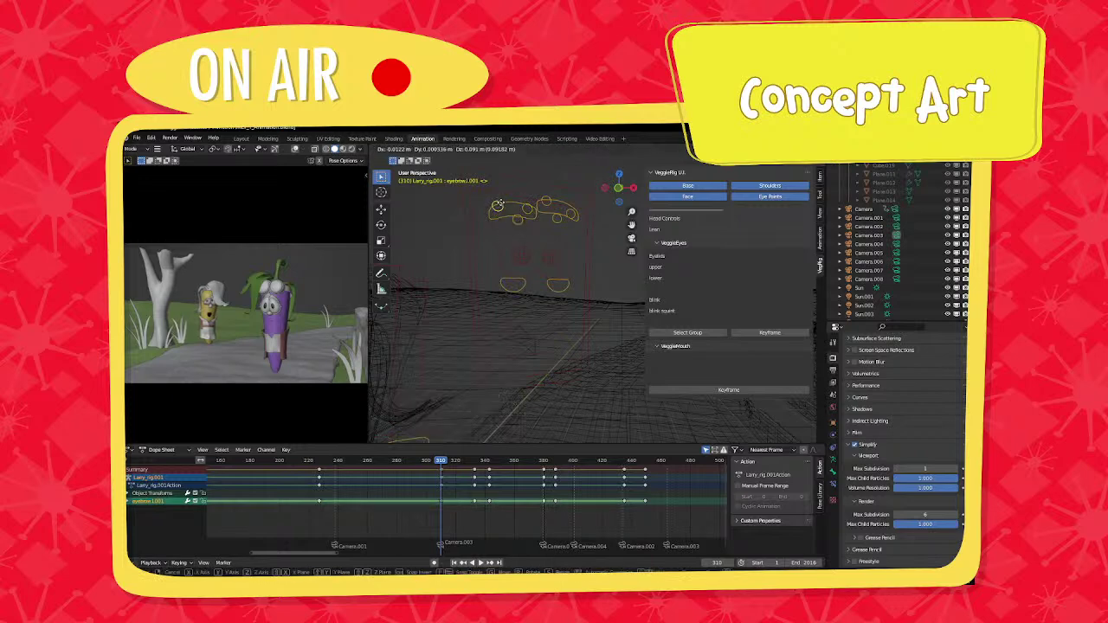
pyautogui.click(499, 205)
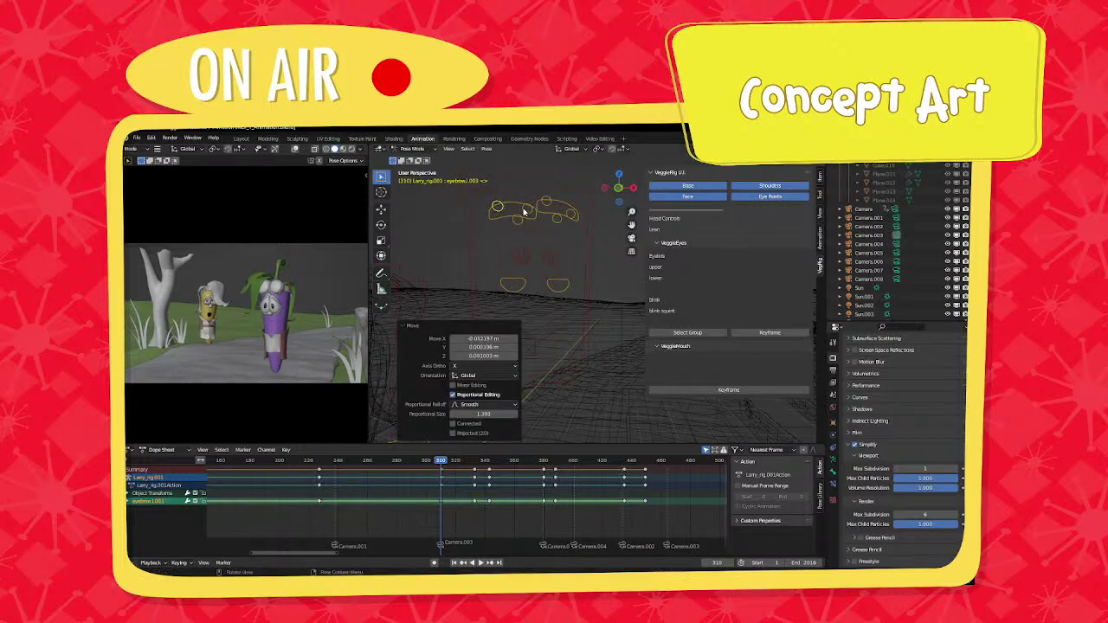
pyautogui.press('g')
pyautogui.click(524, 211)
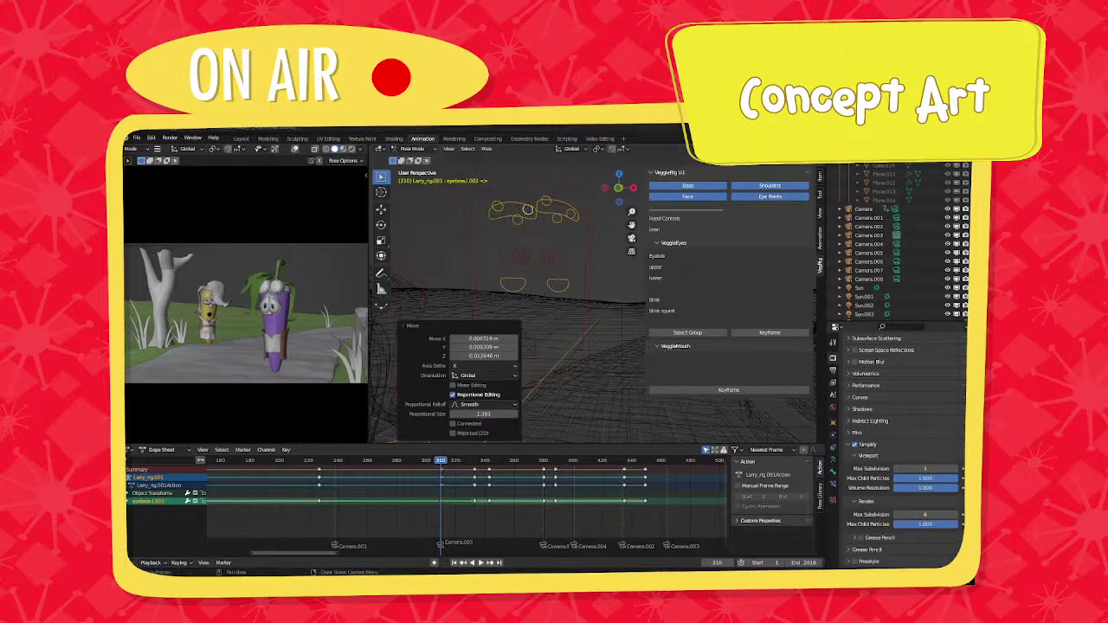
# Lower the left eyebrow's underside control and the right eyebrow's inner control by about 0.05 m each.
pyautogui.moveTo(490, 300); pyautogui.dragTo(503, 251, button='middle')
pyautogui.press('g')
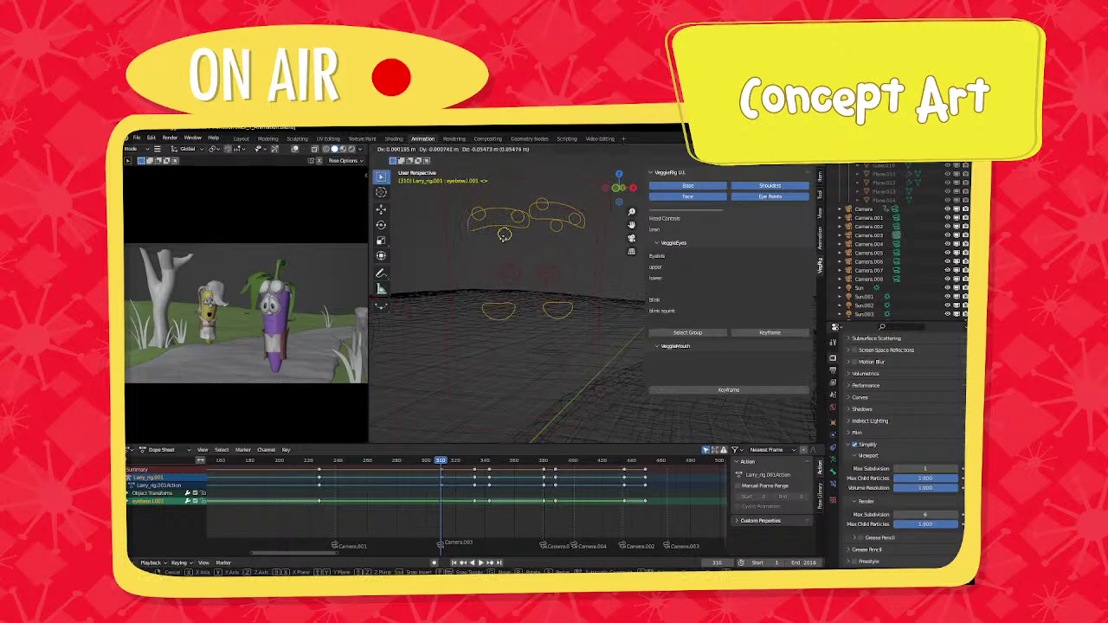
pyautogui.click(504, 242)
pyautogui.click(519, 217)
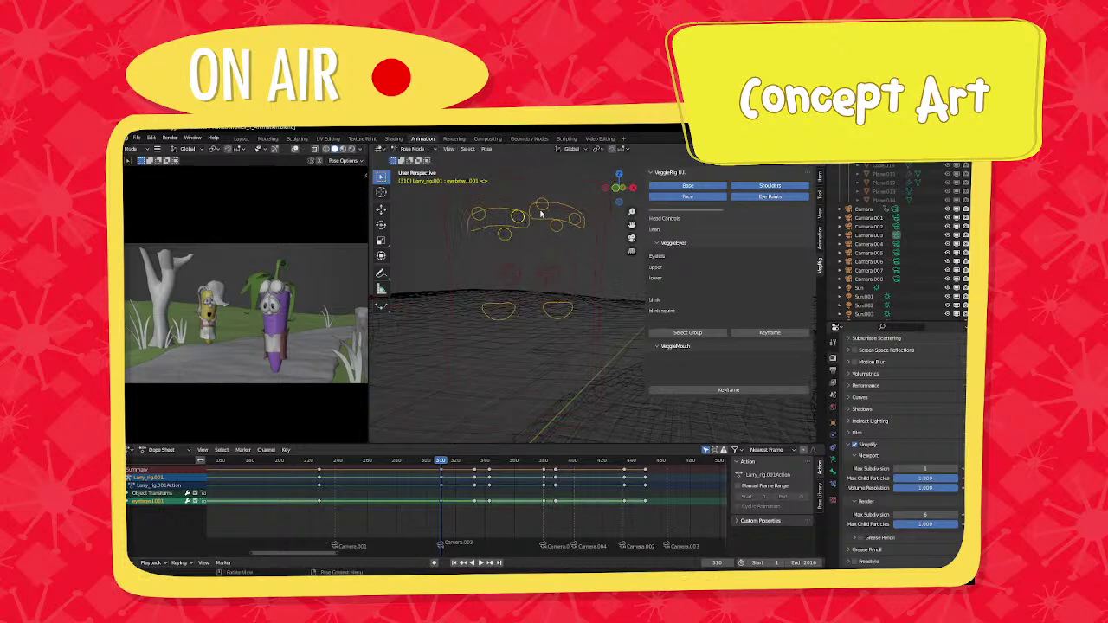
pyautogui.press('g')
pyautogui.click(555, 232)
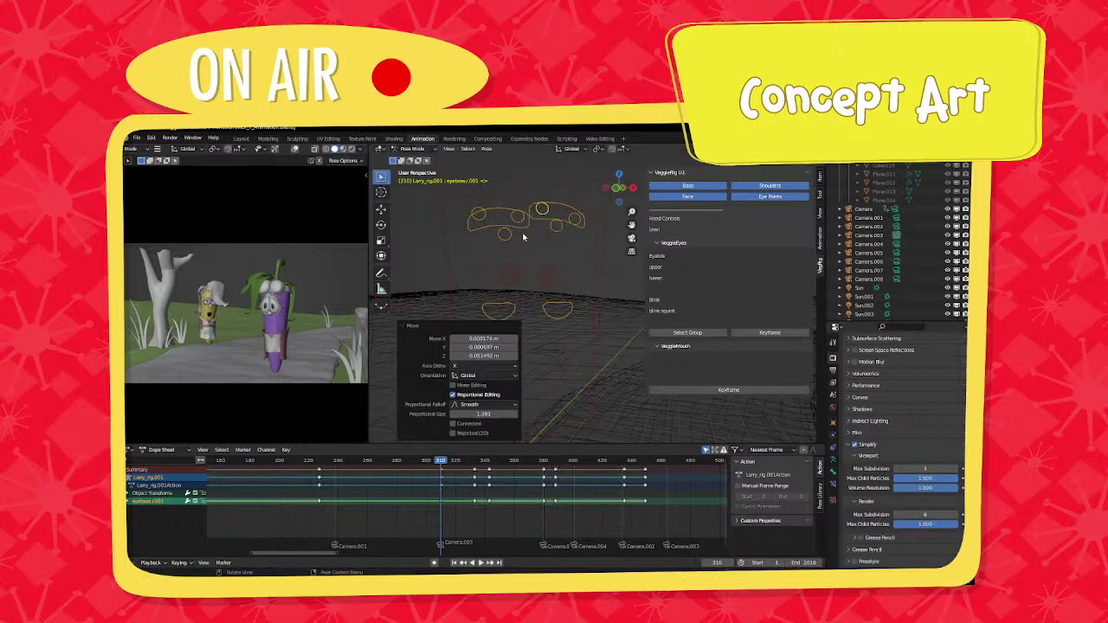
# Select the underside controls of both eyebrows together and lower them by about 0.05 m.
pyautogui.click(556, 228)
pyautogui.keyDown('shift'); pyautogui.click(508, 236); pyautogui.keyUp('shift')
pyautogui.press('g')
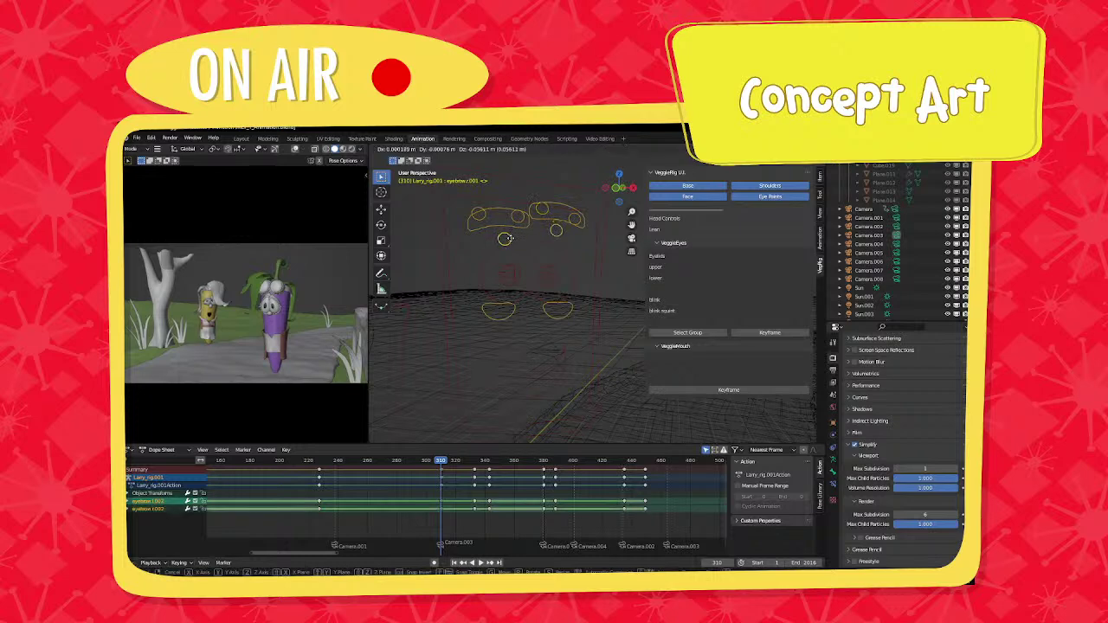
pyautogui.click(508, 238)
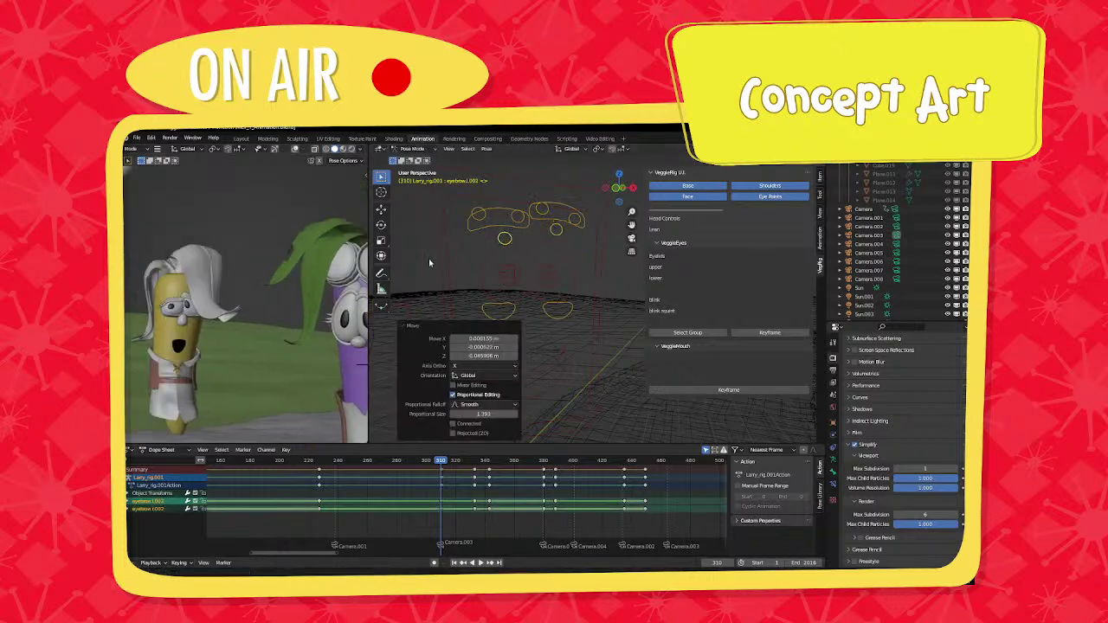
# Raise the left eyebrow's inner control about 0.10 m and the right eyebrow's inner control about 0.07 m.
pyautogui.click(516, 225)
pyautogui.press('g')
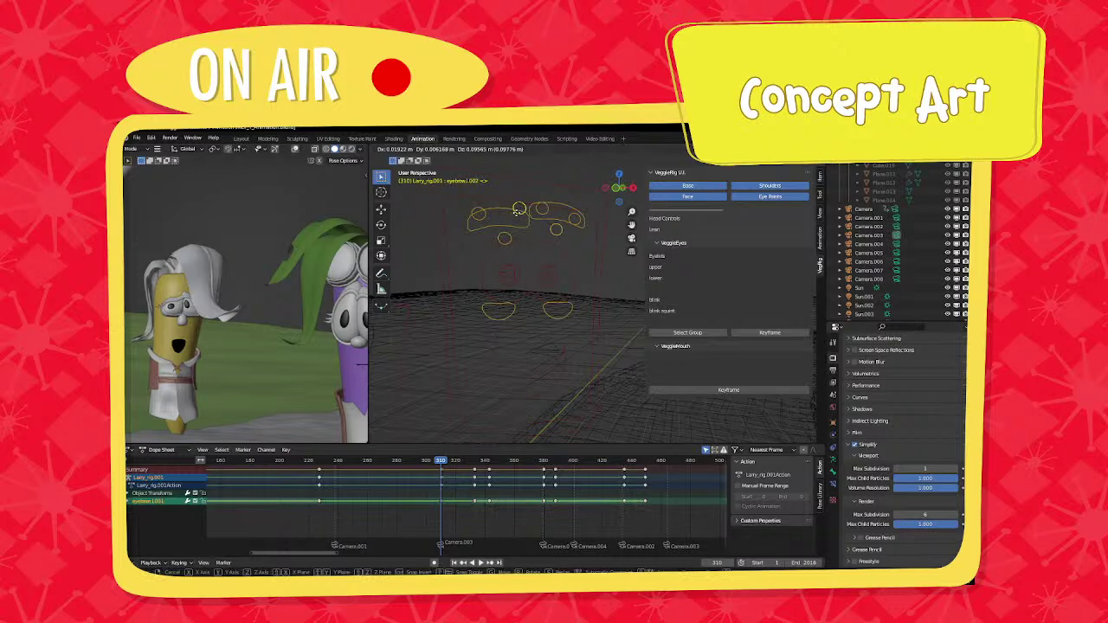
pyautogui.click(542, 211)
pyautogui.press('g')
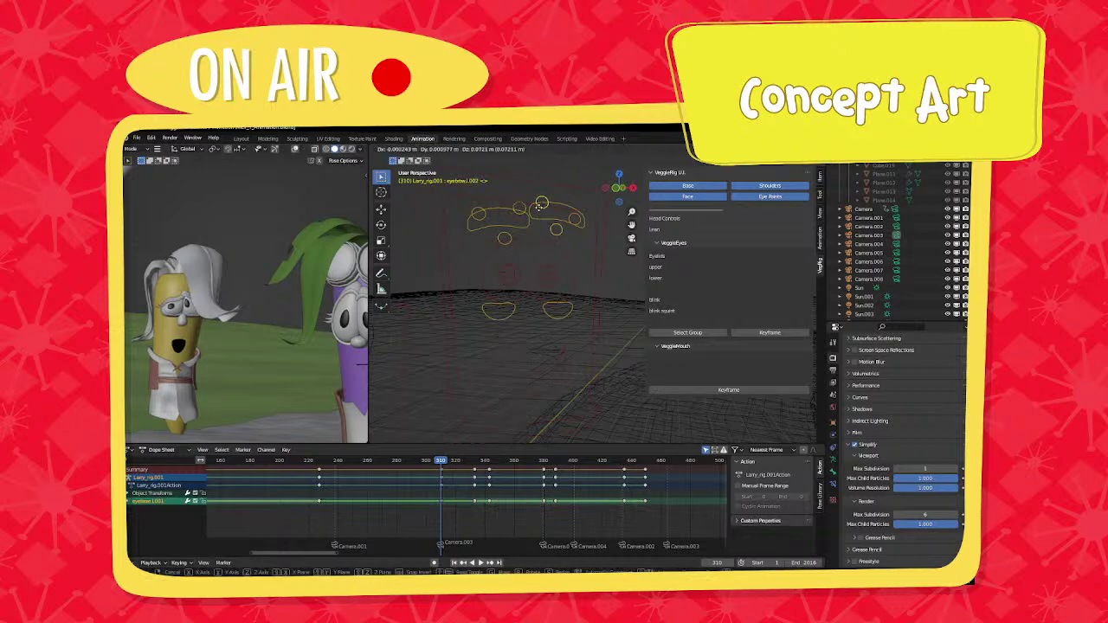
pyautogui.click(540, 203)
# Select all bones of Larry_rig.001 and insert a keyframe for the pose at frame 310.
pyautogui.press('a')
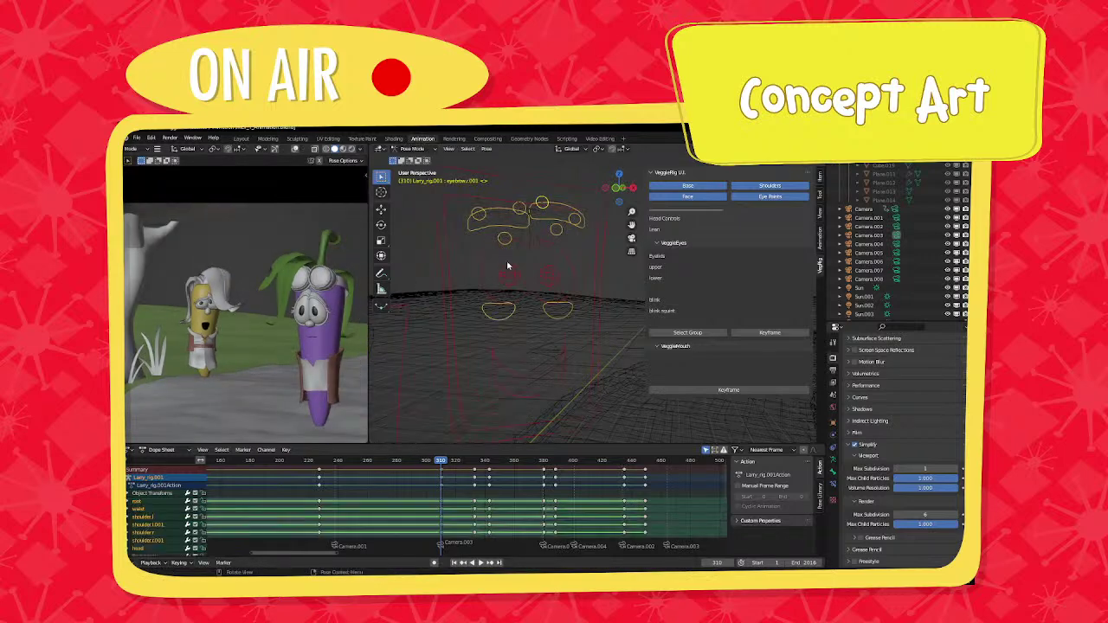
pyautogui.press('i')
pyautogui.click(491, 404)
# Compare the new pose at frame 310 with the keyframes at 333 and 343, and scrub on to frame 353.
pyautogui.press('Up')
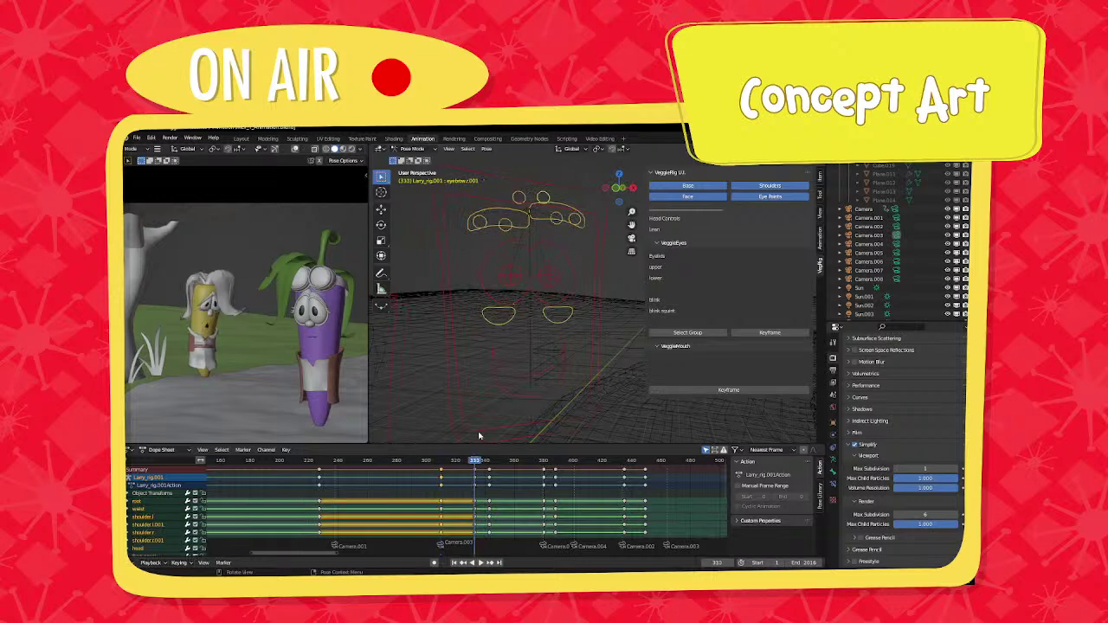
pyautogui.press('Down')
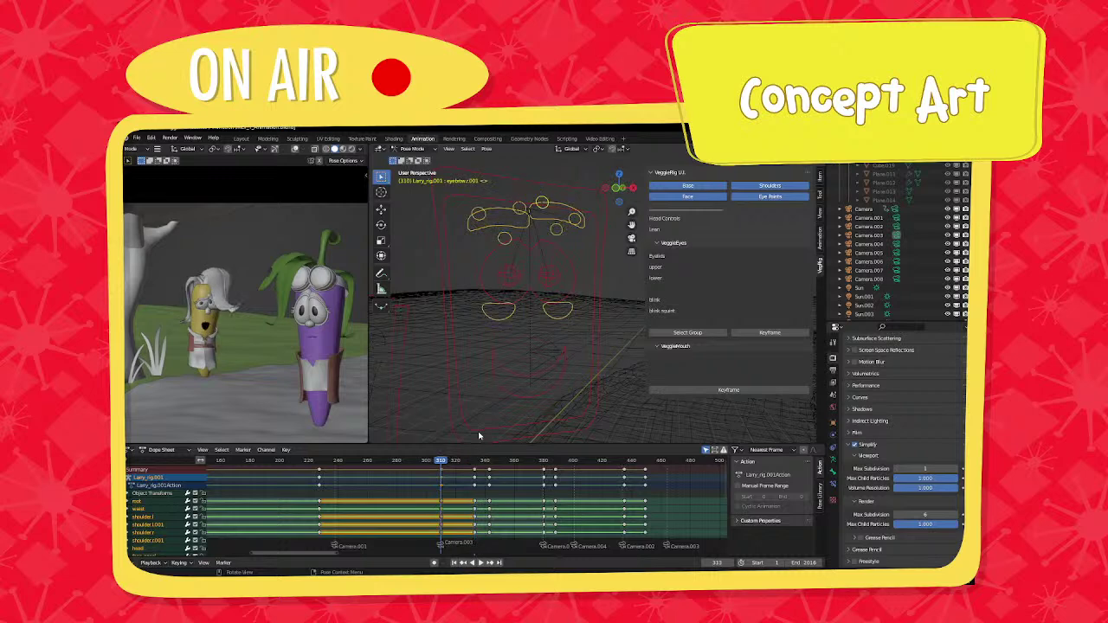
pyautogui.press('Up')
pyautogui.press('Up')
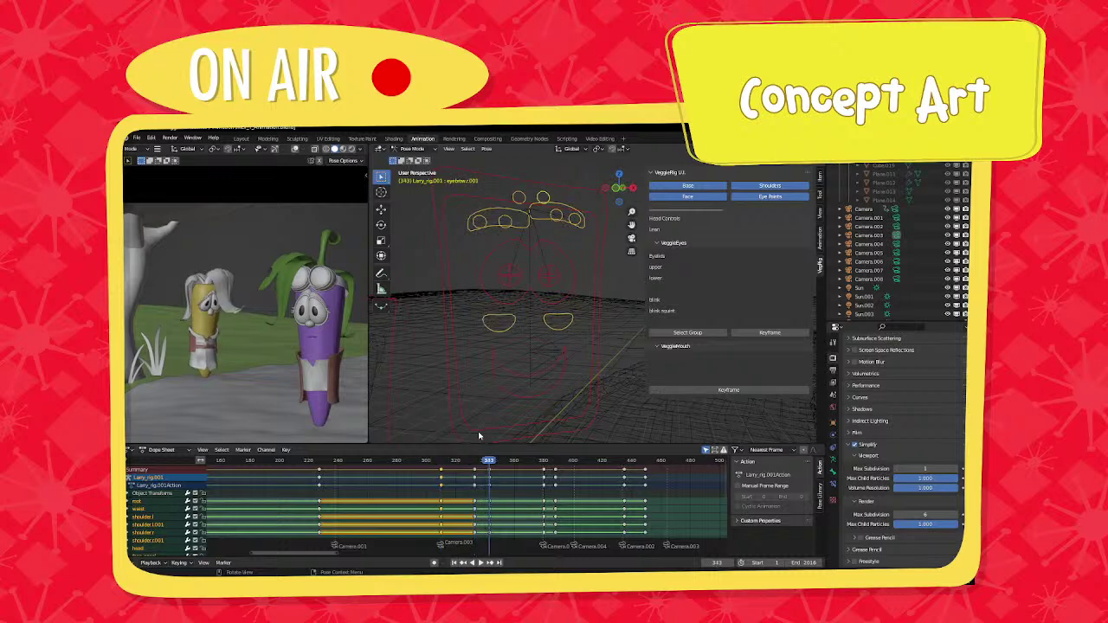
pyautogui.press('Down')
pyautogui.press('Down')
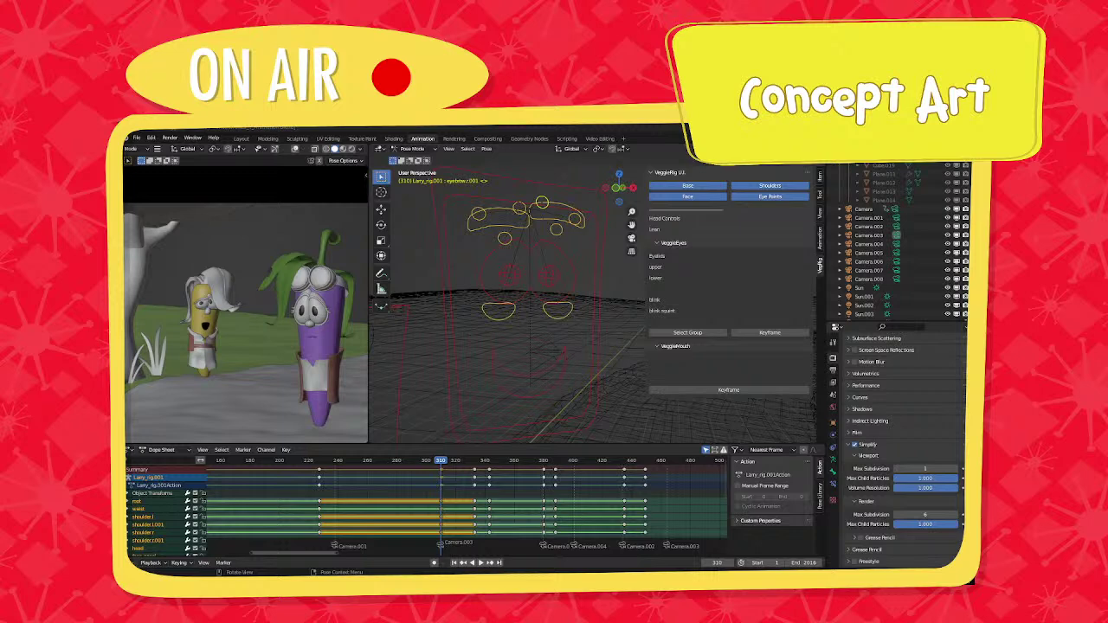
pyautogui.moveTo(383, 465); pyautogui.dragTo(432, 465)
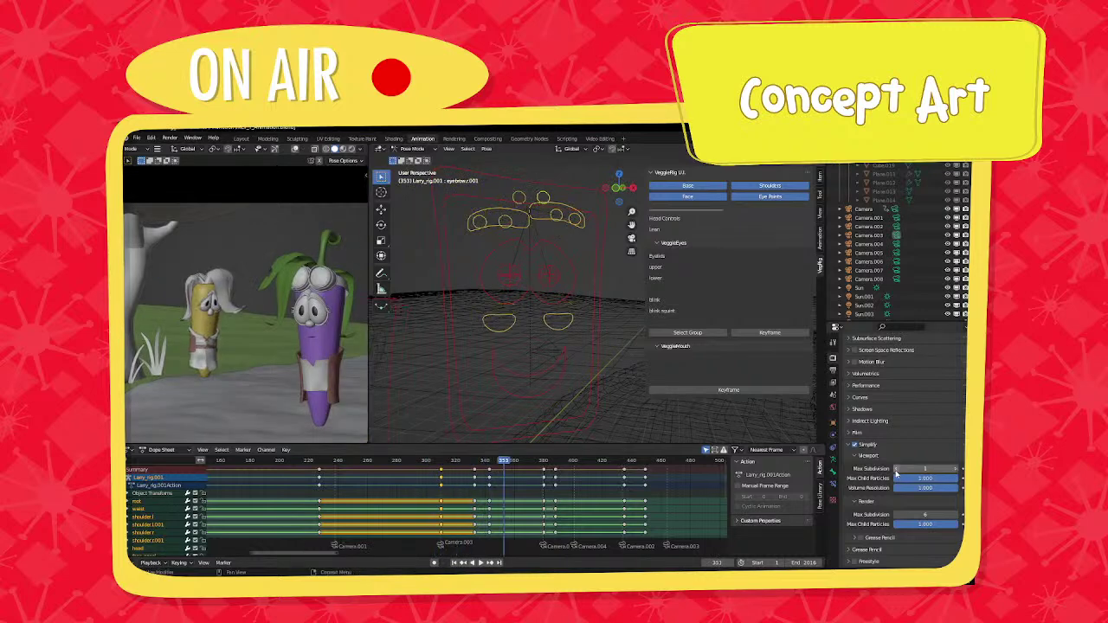
# Set the Simplify viewport max subdivision to 0 and play the animation from frame 353 to about frame 396.
pyautogui.click(896, 469)
pyautogui.moveTo(507, 481); pyautogui.dragTo(472, 485, button='middle')
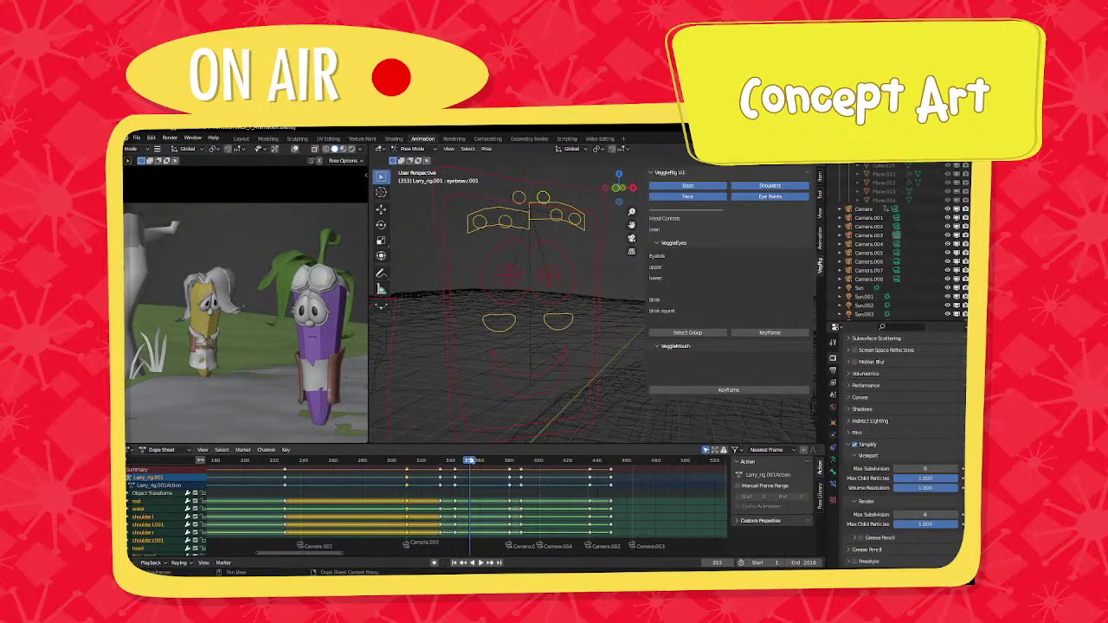
pyautogui.press('space')
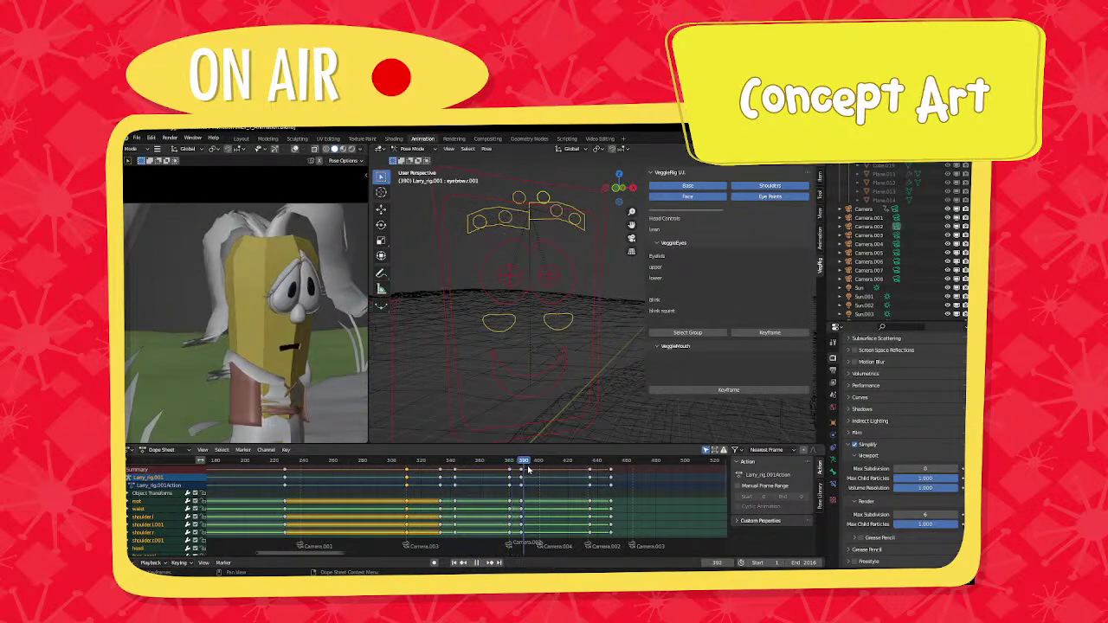
pyautogui.press('space')
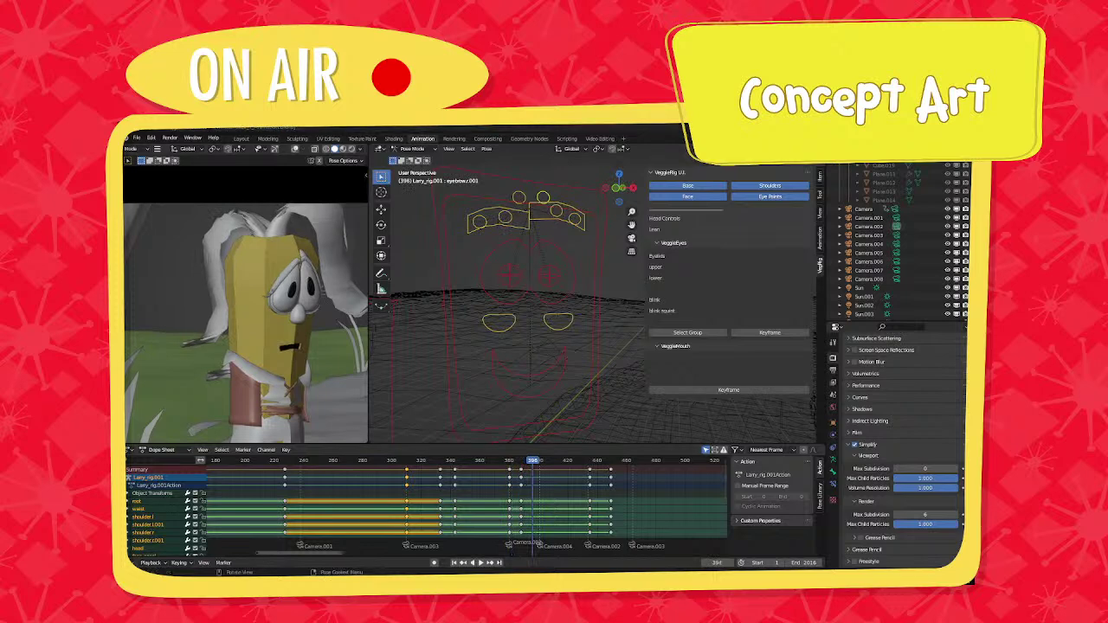
# Replay the animation from an earlier frame, return to frame 310 and set the Simplify viewport max subdivision to 1.
pyautogui.keyDown('ctrl'); pyautogui.hscroll(-6, 456, 521); pyautogui.keyUp('ctrl')
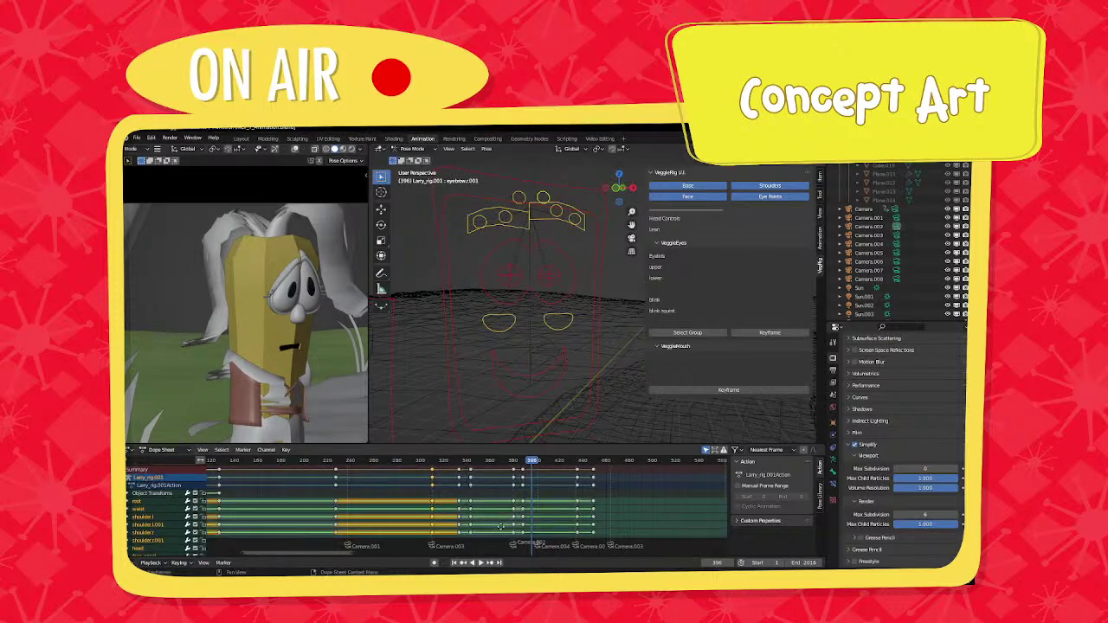
pyautogui.click(374, 461)
pyautogui.press('space')
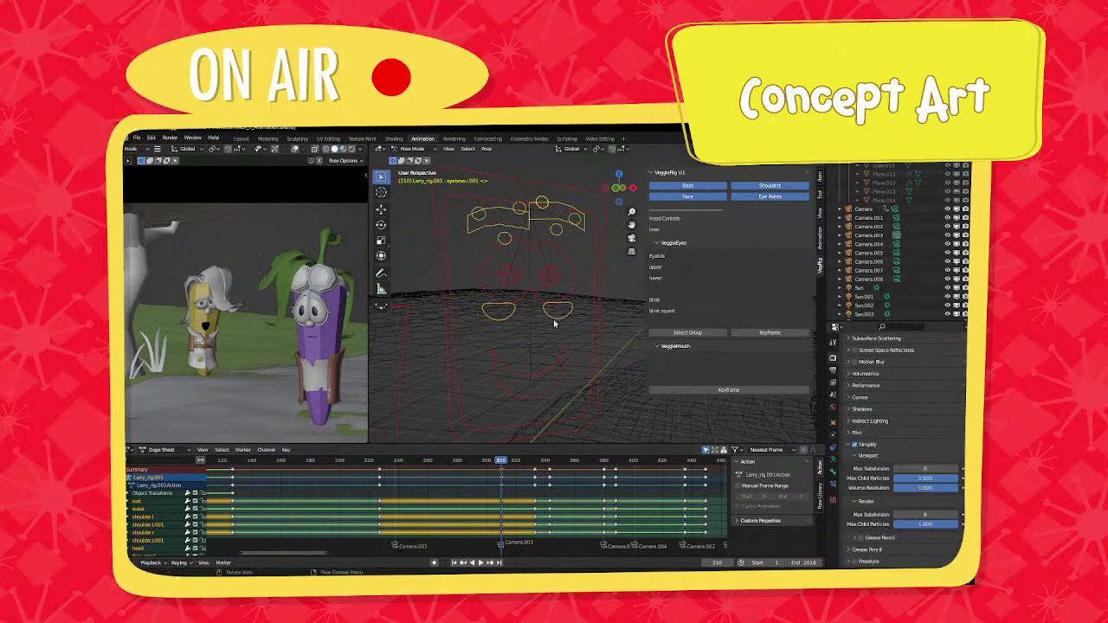
pyautogui.click(950, 469)
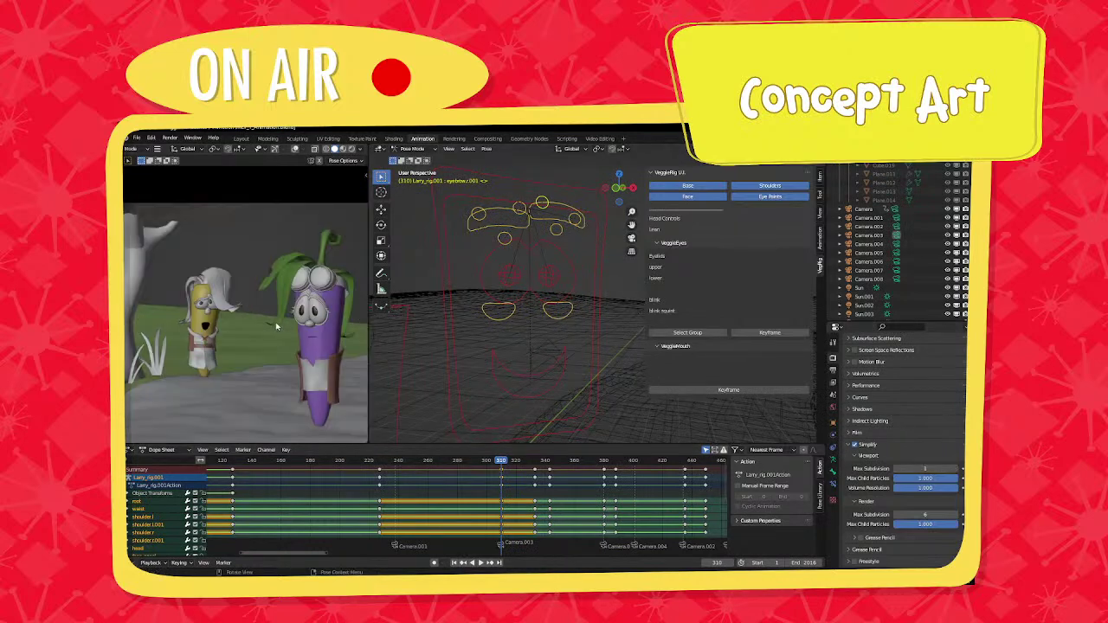
# Deselect the pose bones and return Larry_rig.001 to Object Mode.
pyautogui.keyDown('shift'); pyautogui.moveTo(247, 322); pyautogui.dragTo(306, 306, button='middle'); pyautogui.keyUp('shift')
pyautogui.scroll(2, 270, 318)
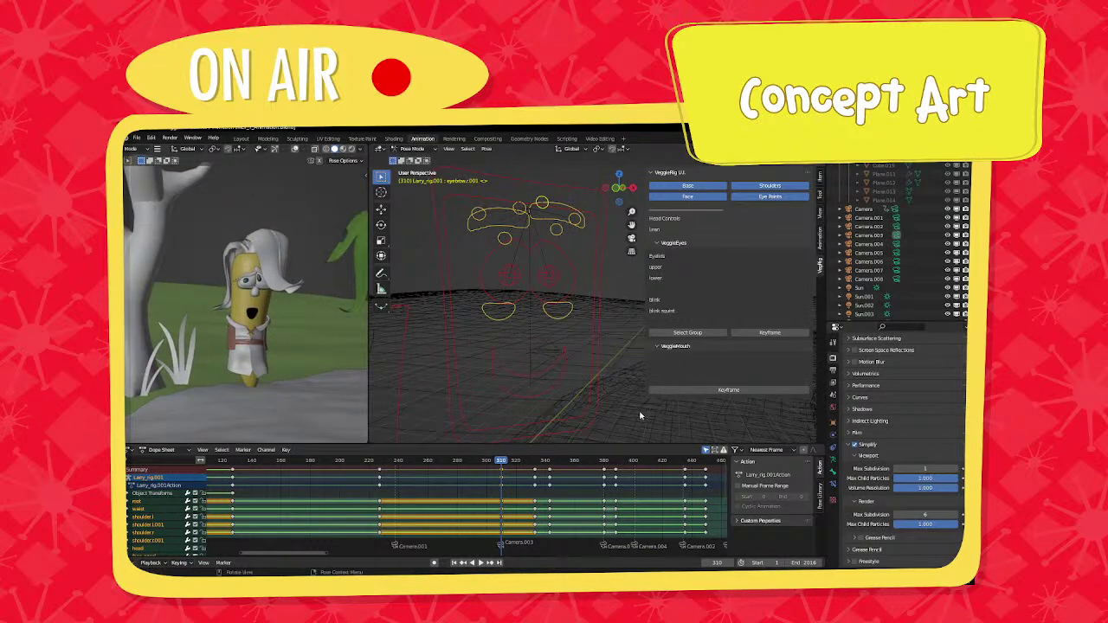
pyautogui.click(641, 416)
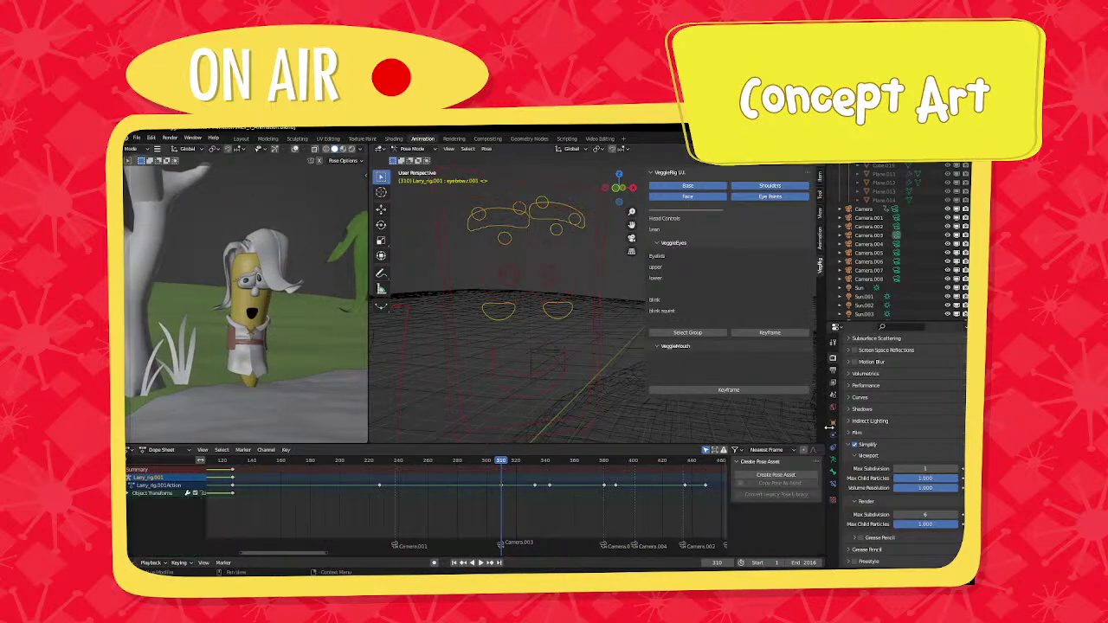
pyautogui.click(414, 149)
pyautogui.click(409, 163)
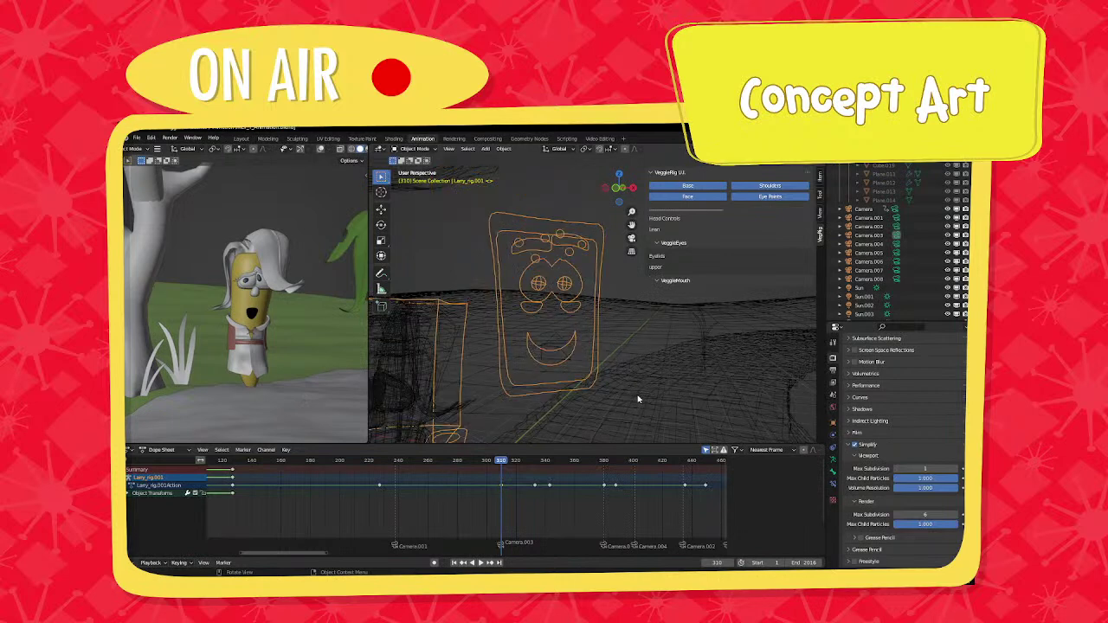
# Select the path mesh Circle and disable its Subdivision modifier in the viewport.
pyautogui.click(640, 398)
pyautogui.click(832, 434)
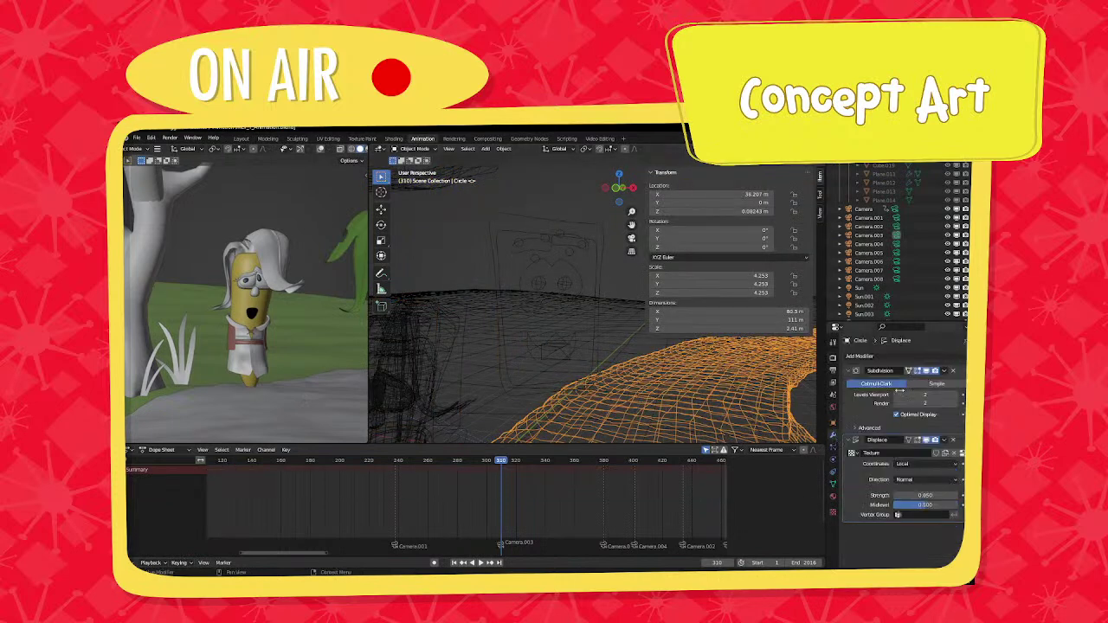
pyautogui.click(927, 374)
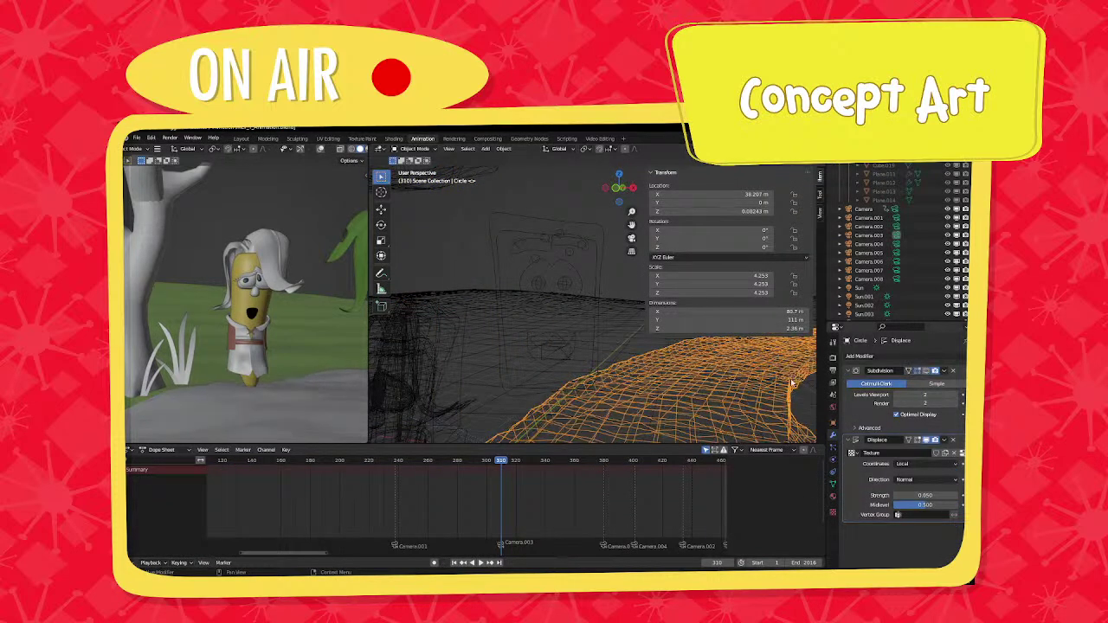
# Select the ground Plane and disable its Subdivision modifier in the viewport.
pyautogui.click(623, 337)
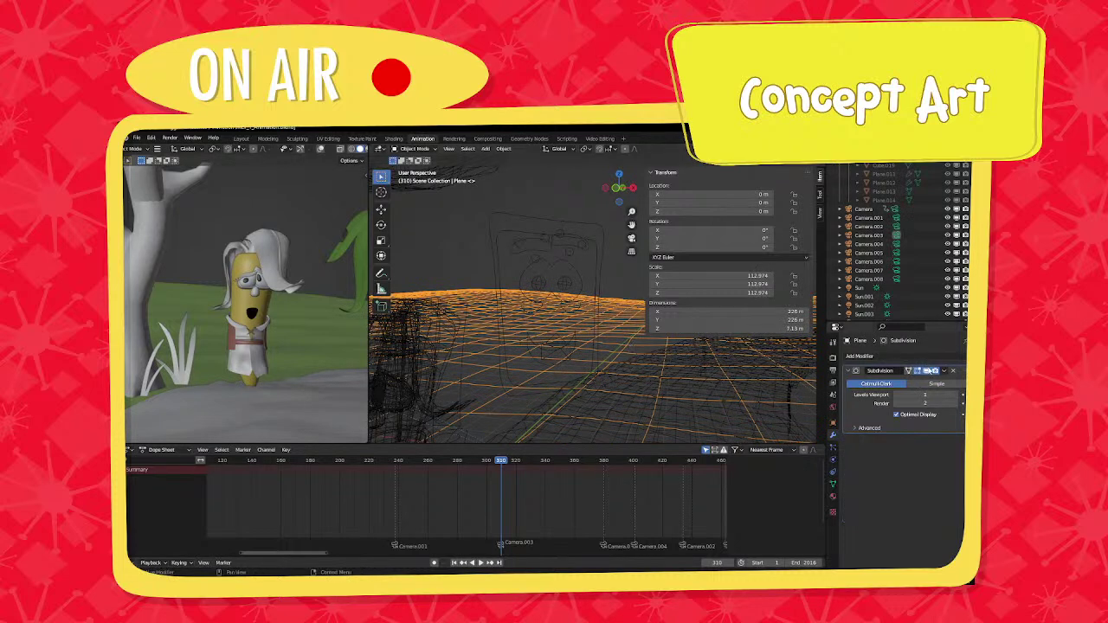
pyautogui.click(927, 373)
pyautogui.click(927, 373)
pyautogui.click(927, 373)
pyautogui.scroll(-4, 229, 312)
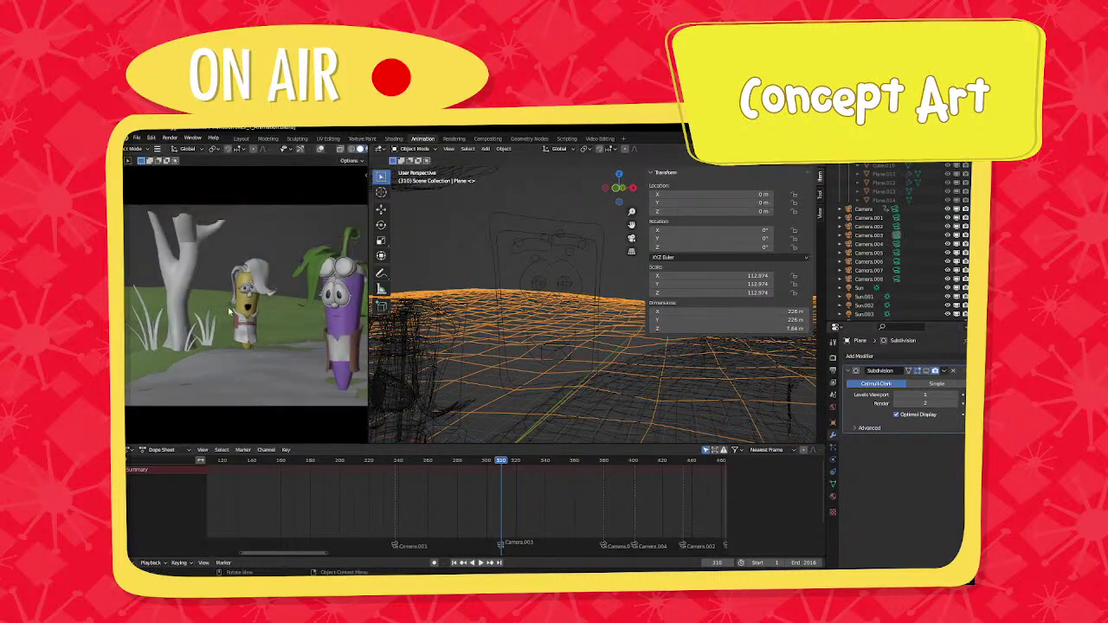
# Disable the bare tree trunk's Subdivision modifier in the viewport and select the grass clump Plane.004 beside it.
pyautogui.click(189, 277)
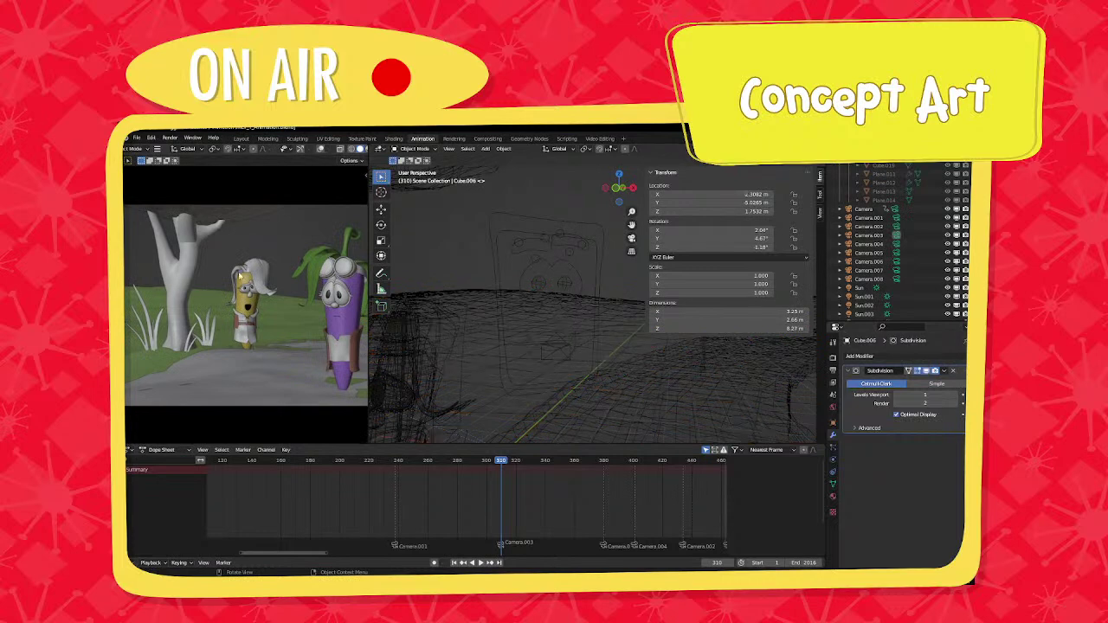
pyautogui.click(159, 335)
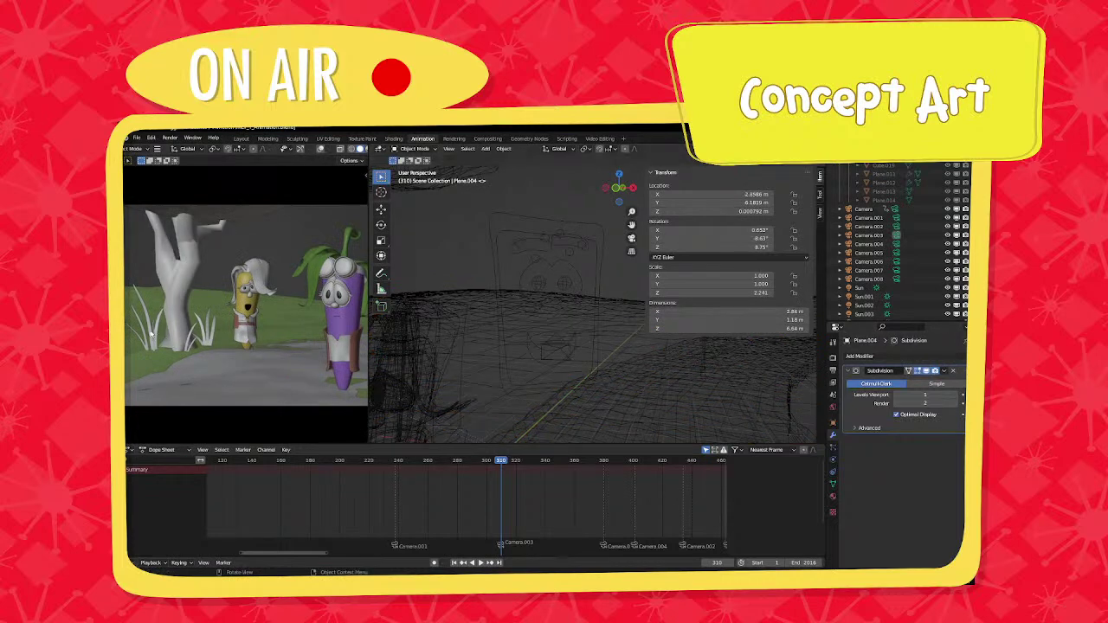
pyautogui.scroll(-4, 591, 350)
pyautogui.moveTo(598, 351); pyautogui.dragTo(613, 346, button='middle')
pyautogui.scroll(-3, 612, 346)
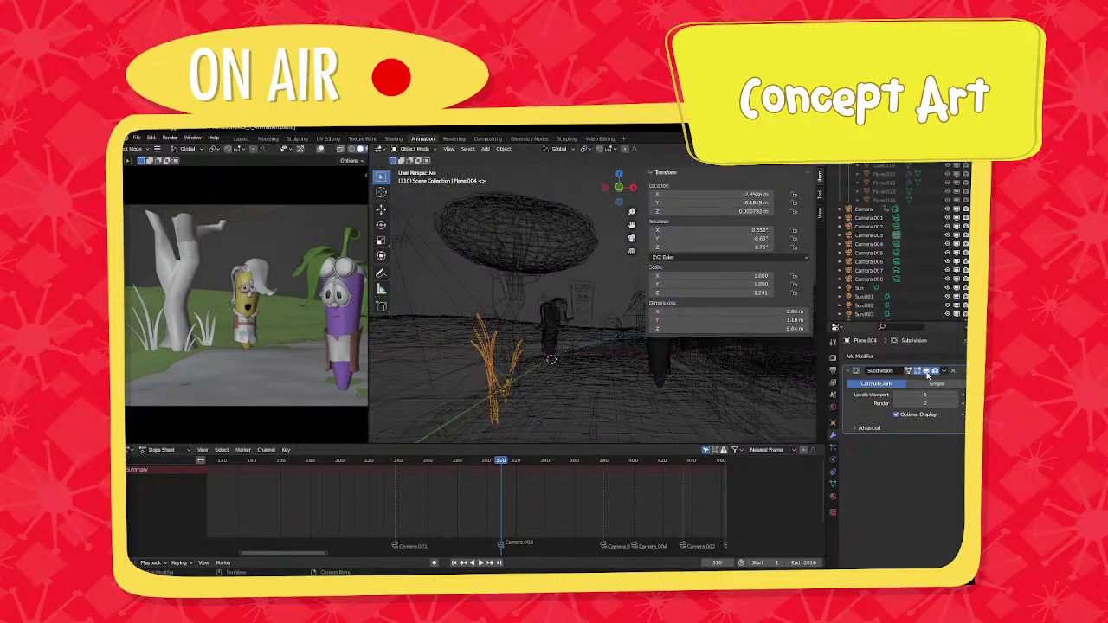
pyautogui.moveTo(593, 428); pyautogui.dragTo(626, 313, button='middle')
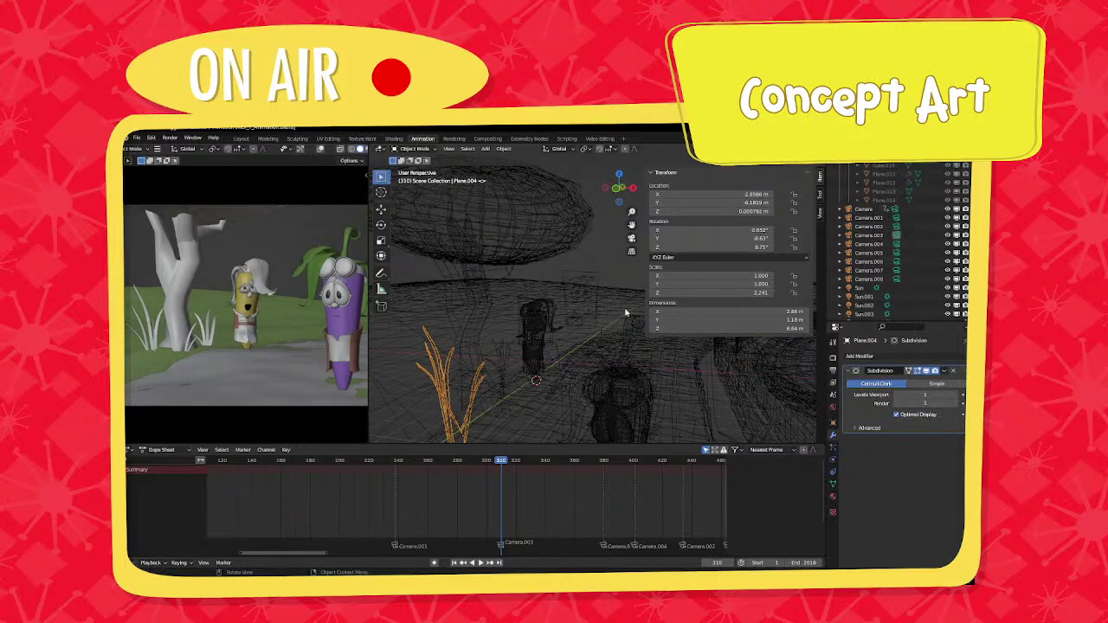
# Select the ground Plane and toggle its Subdivision modifier's viewport display on and back off.
pyautogui.click(626, 313)
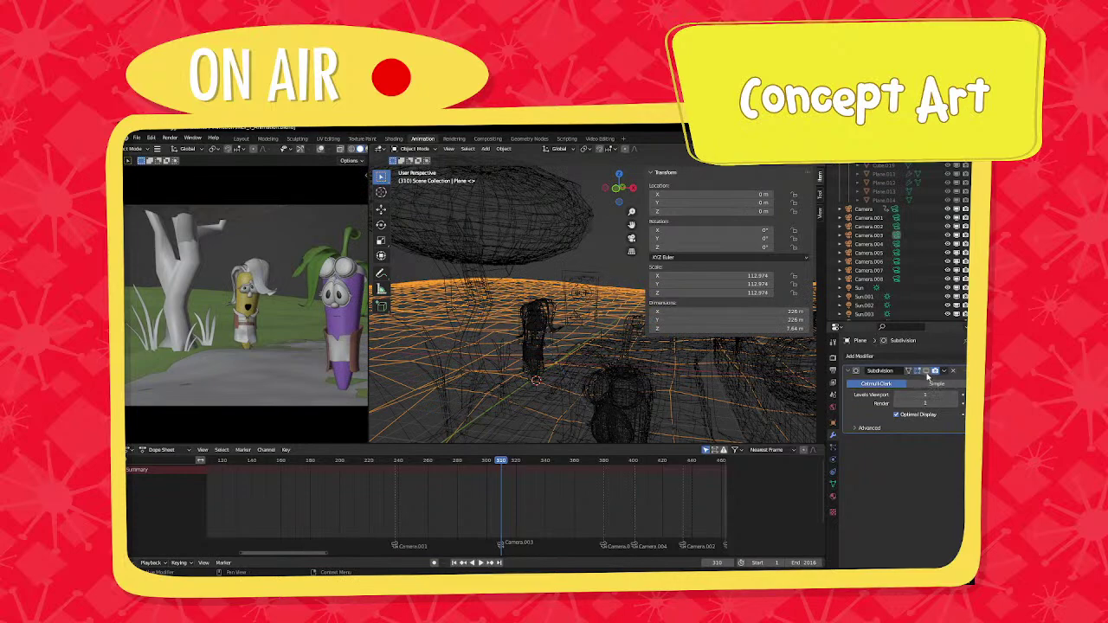
pyautogui.click(927, 371)
pyautogui.click(926, 372)
pyautogui.moveTo(485, 328); pyautogui.dragTo(482, 369, button='middle')
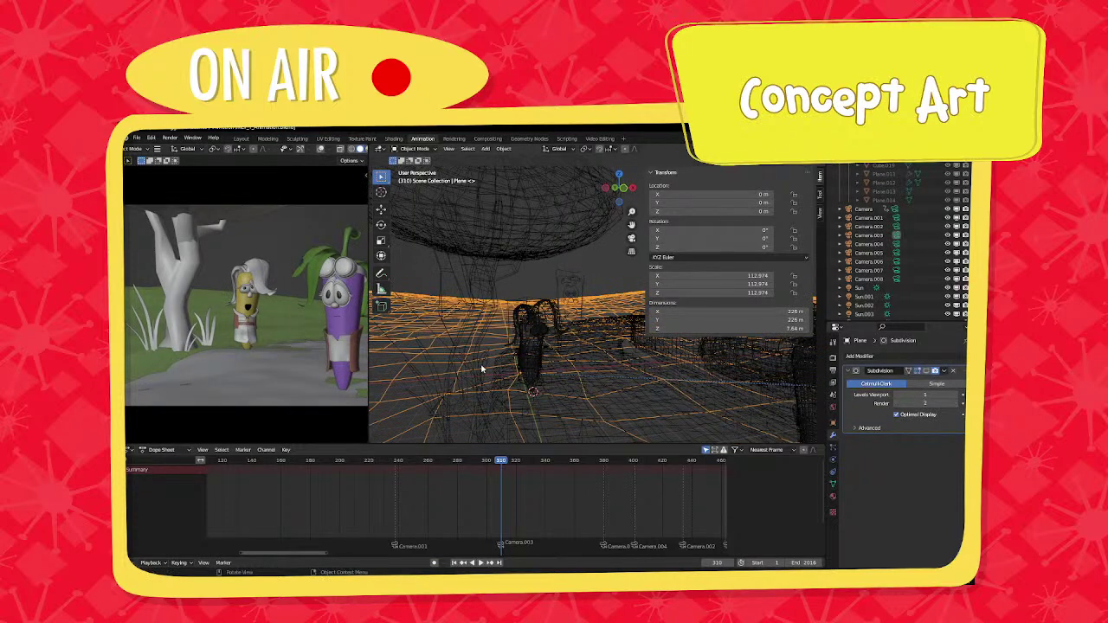
# Check the Subdivision modifiers of the grass clumps Plane.005 and Plane.004.
pyautogui.click(482, 369)
pyautogui.click(485, 360)
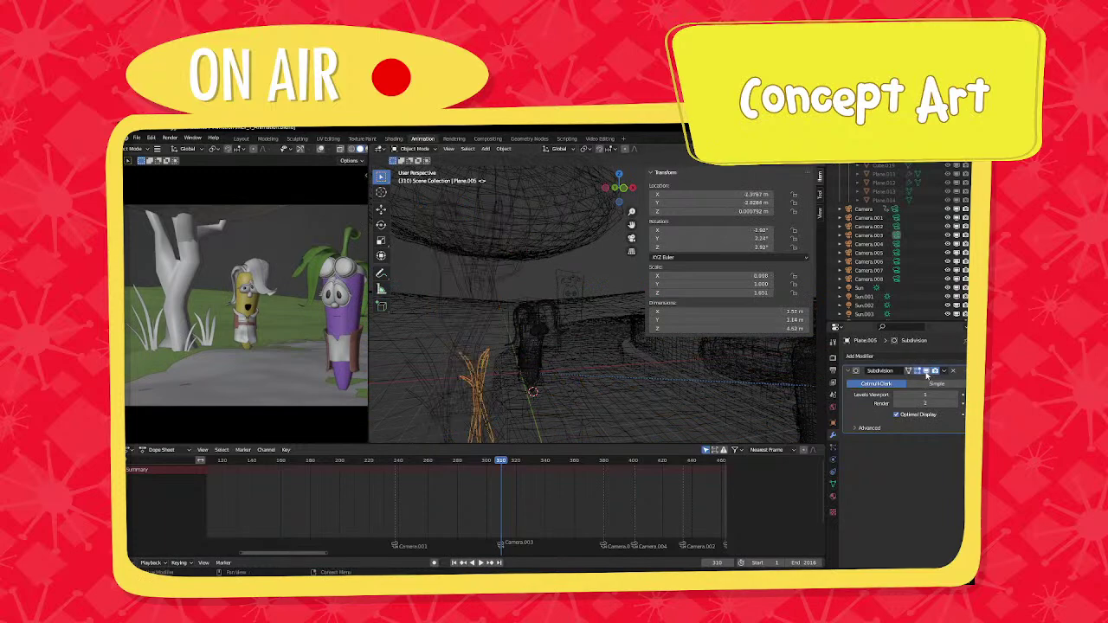
pyautogui.moveTo(519, 346); pyautogui.dragTo(606, 388, button='middle')
pyautogui.click(502, 372)
pyautogui.scroll(-4, 299, 343)
pyautogui.scroll(1, 303, 344)
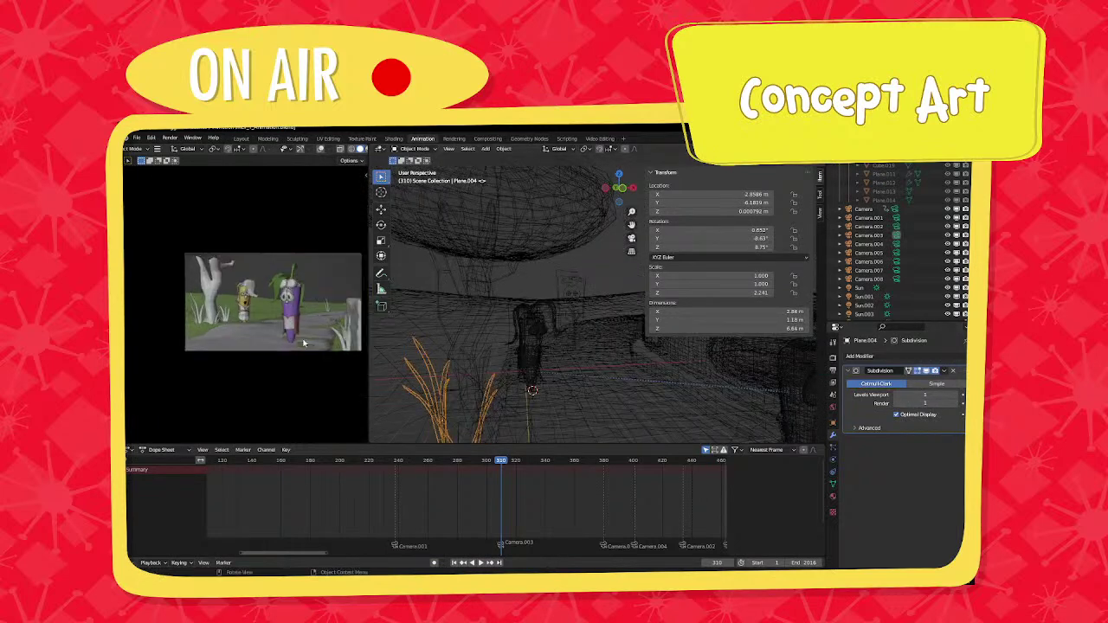
# Select the grass clump Plane.003, set its Subdivision render level to 1 and disable the modifier in the viewport.
pyautogui.scroll(1, 303, 344)
pyautogui.click(343, 301)
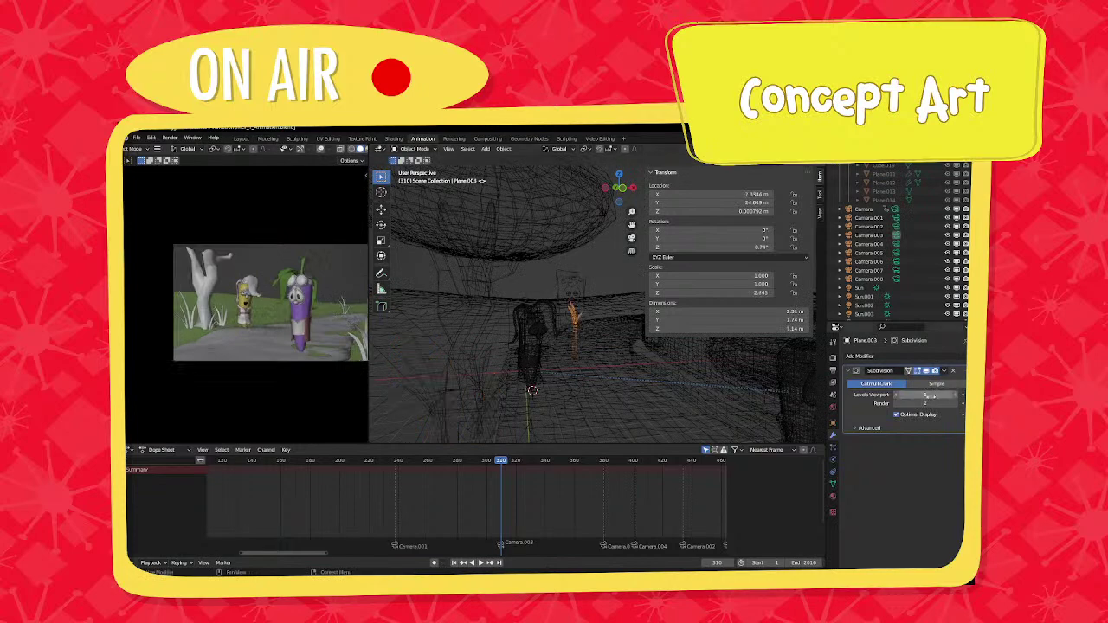
pyautogui.doubleClick(924, 404)
pyautogui.write('1')
pyautogui.press('Return')
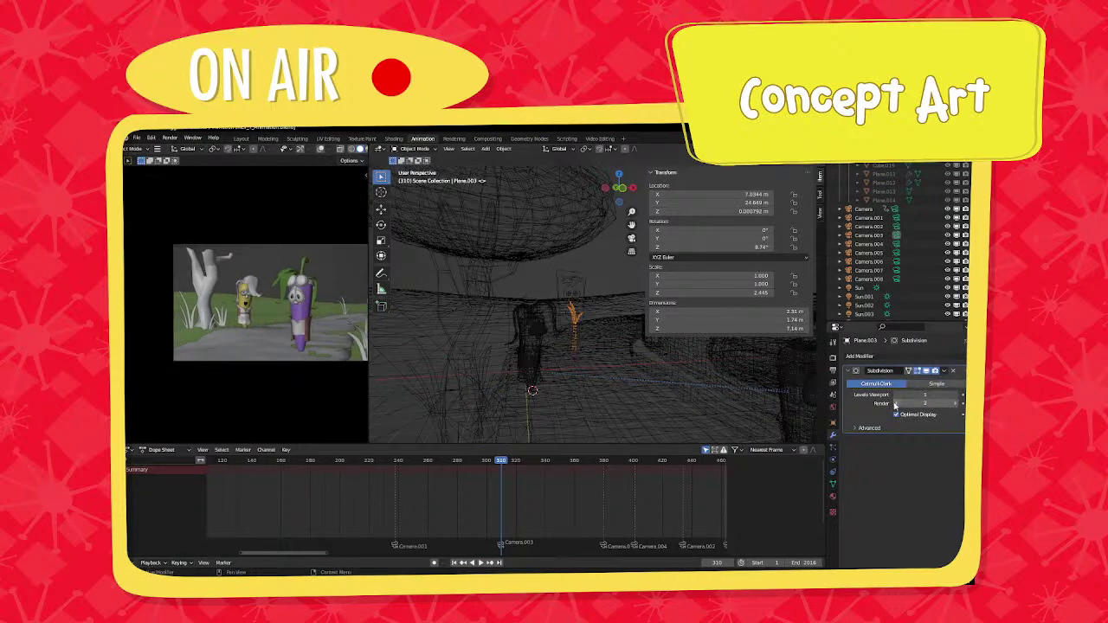
# Disable the Subdivision modifier in the viewport on the two large bushes Cube.004 and Cube.003.
pyautogui.moveTo(660, 363); pyautogui.dragTo(559, 310, button='middle')
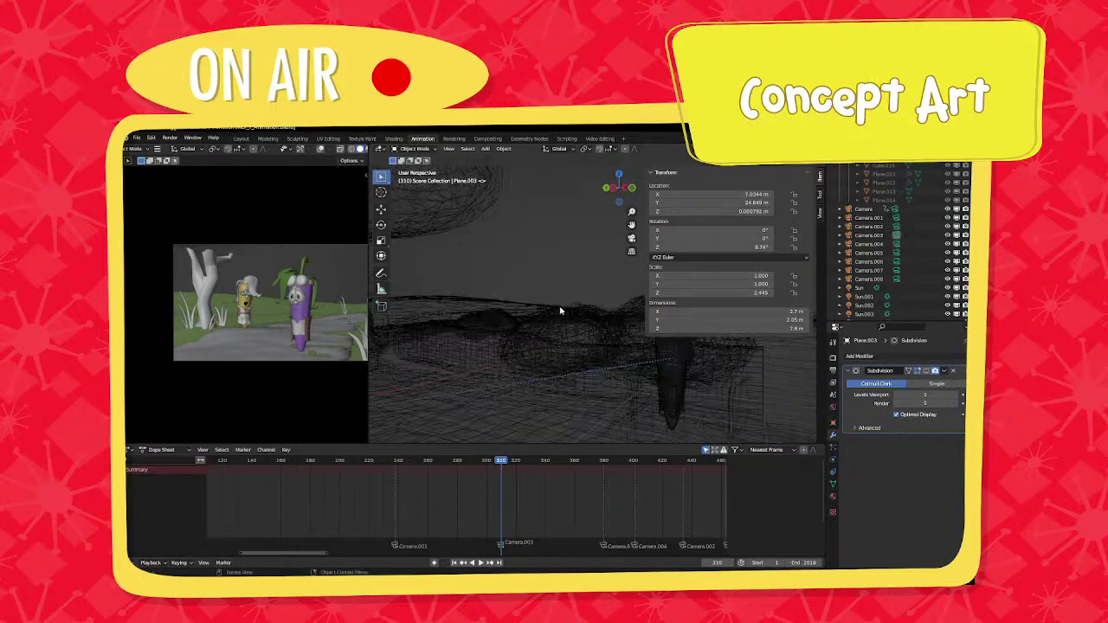
pyautogui.click(560, 311)
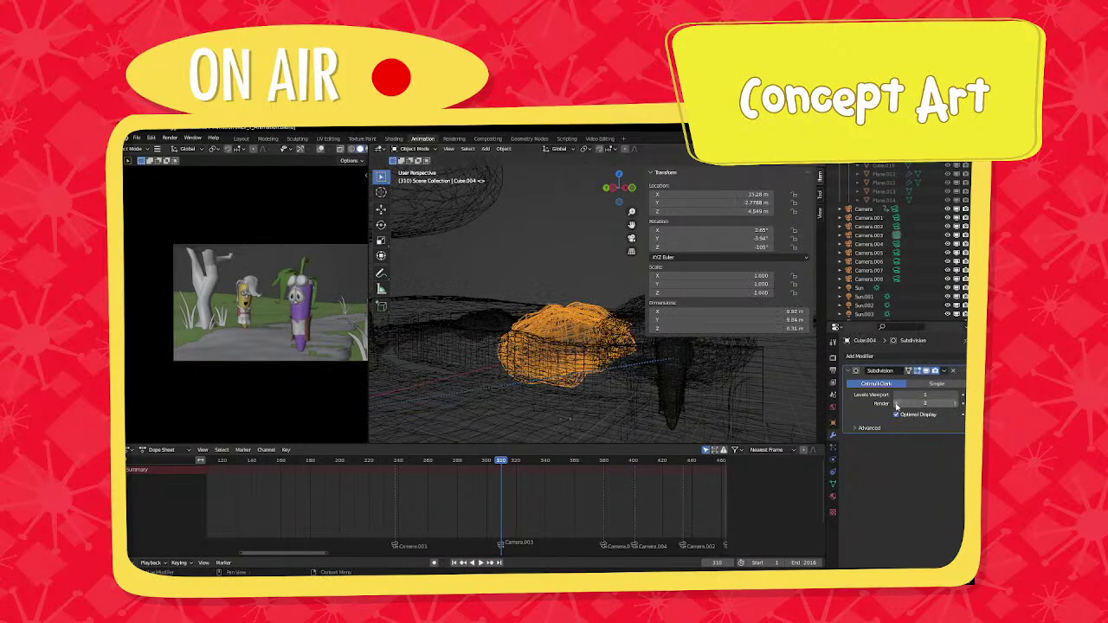
pyautogui.click(927, 372)
pyautogui.keyDown('shift'); pyautogui.moveTo(652, 360); pyautogui.dragTo(568, 370, button='middle'); pyautogui.keyUp('shift')
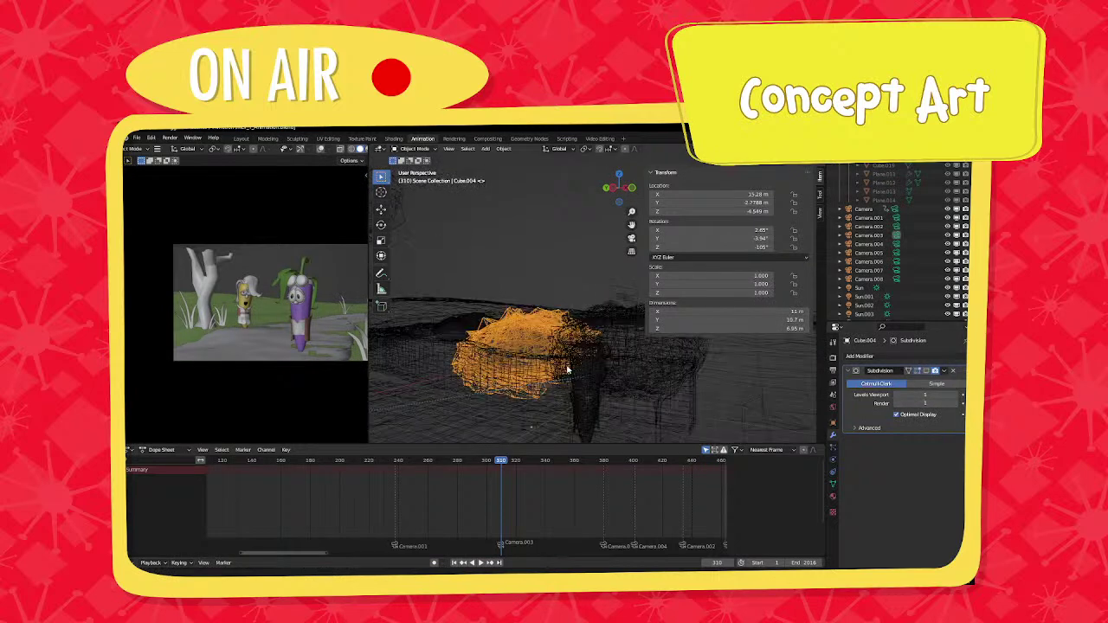
pyautogui.click(600, 315)
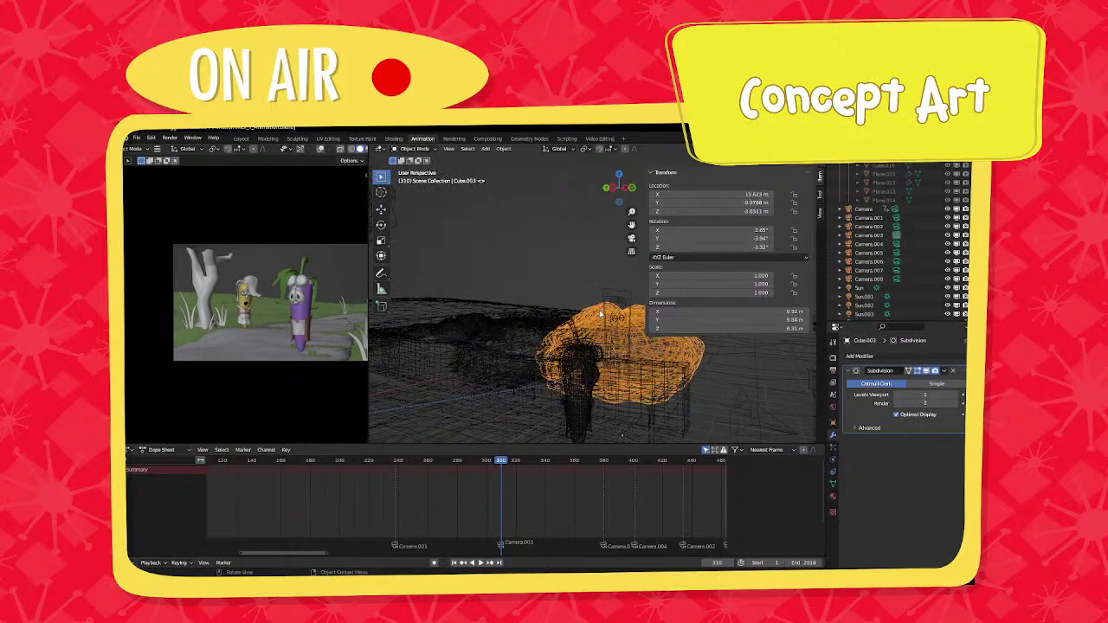
pyautogui.click(924, 373)
# Disable the Subdivision modifier in the viewport on the two distant bushes Cube.007 and Cube.008.
pyautogui.moveTo(571, 350); pyautogui.dragTo(543, 341, button='middle')
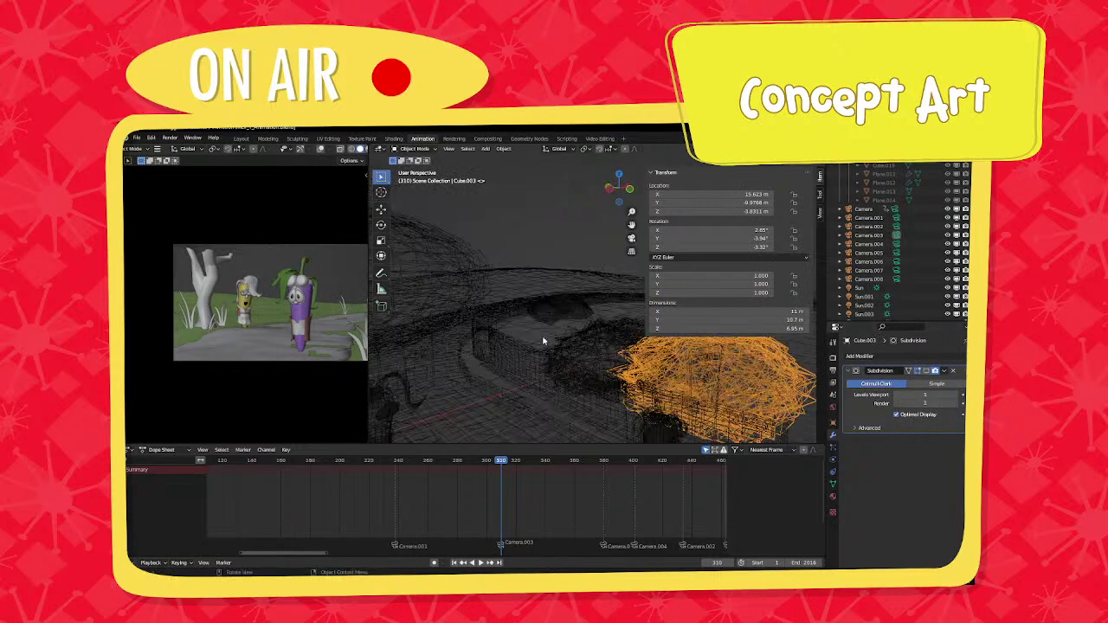
pyautogui.click(543, 311)
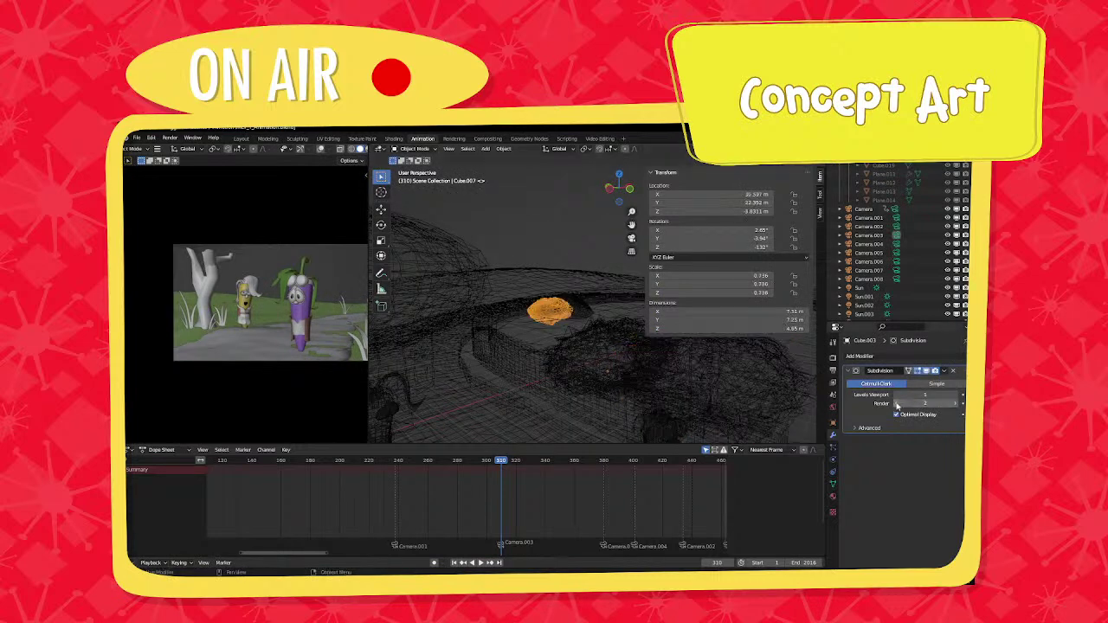
pyautogui.click(927, 372)
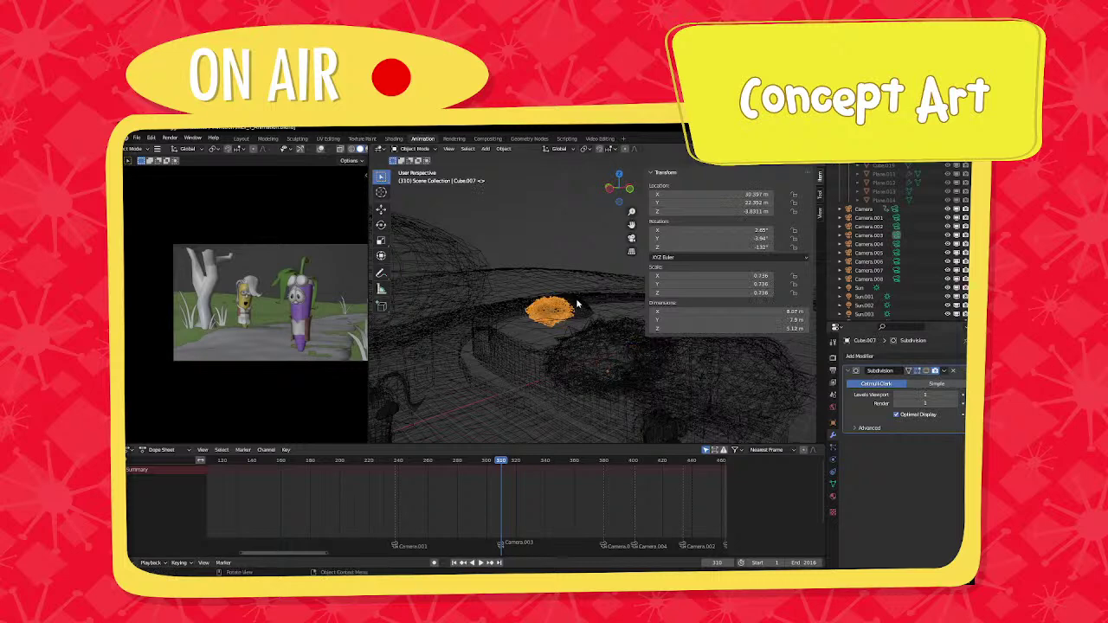
pyautogui.click(578, 305)
pyautogui.click(924, 372)
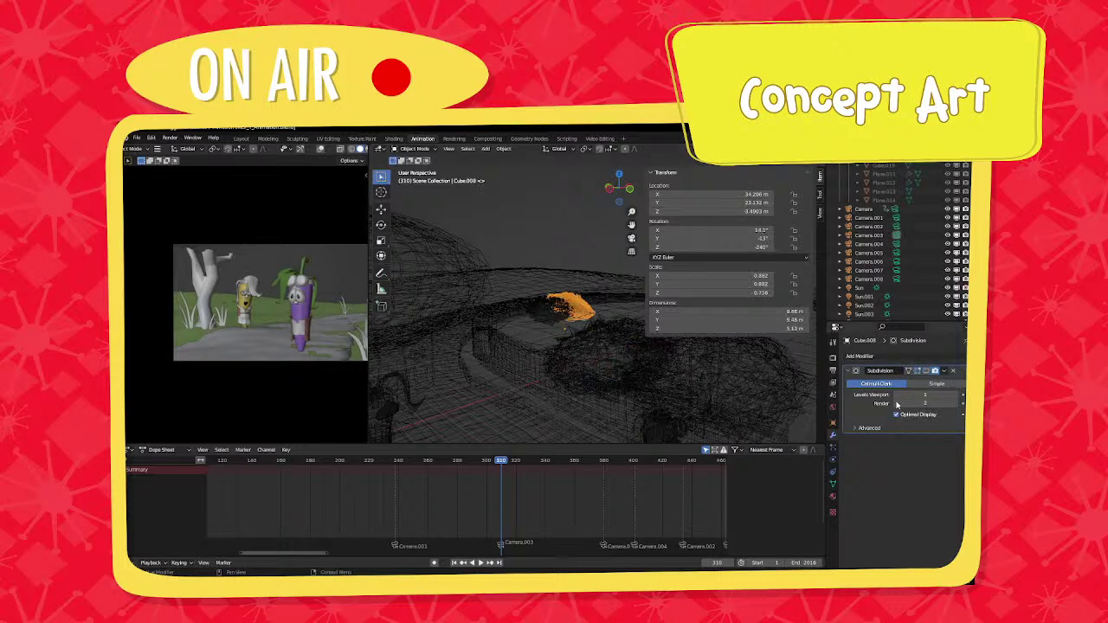
# Select the wall mesh Circle.002 along the path and check it for modifiers.
pyautogui.moveTo(667, 383); pyautogui.dragTo(599, 375, button='middle')
pyautogui.click(522, 362)
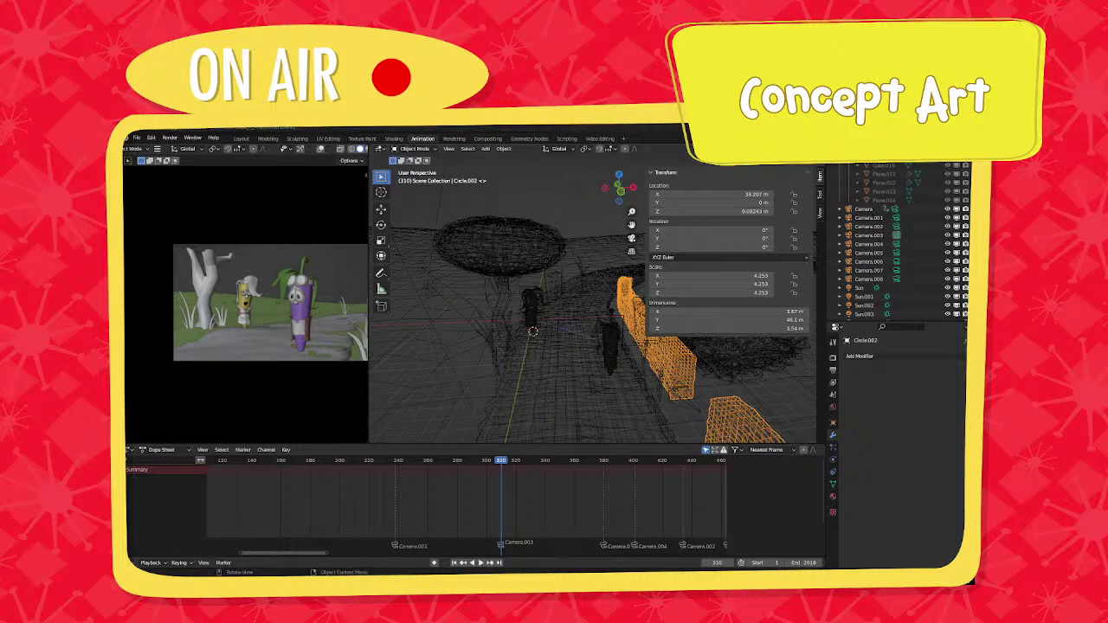
pyautogui.scroll(8, 569, 346)
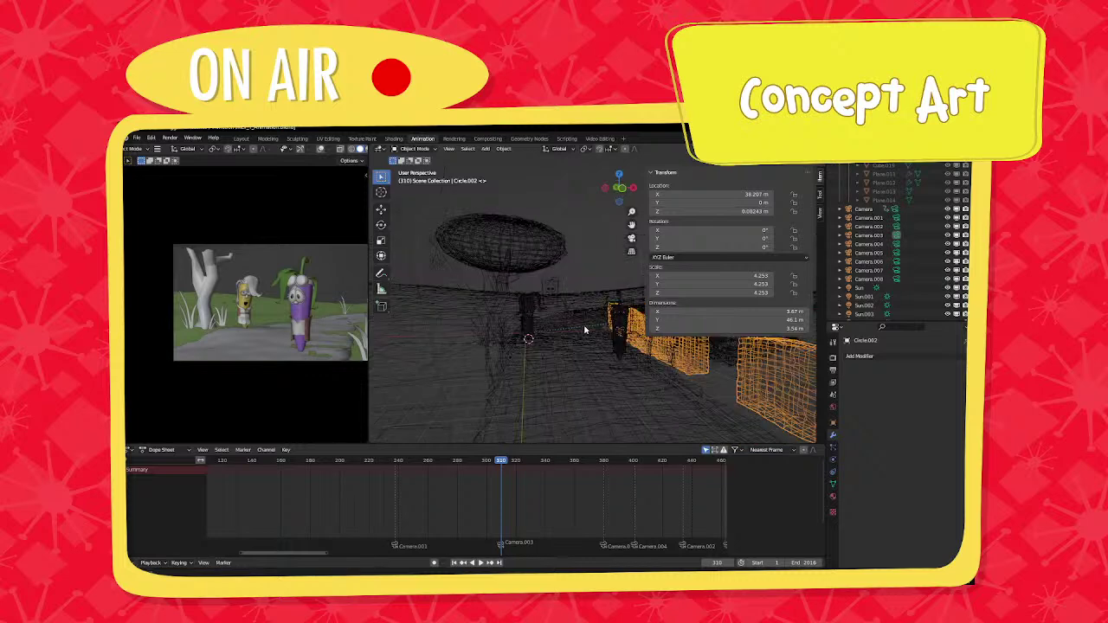
pyautogui.scroll(4, 517, 267)
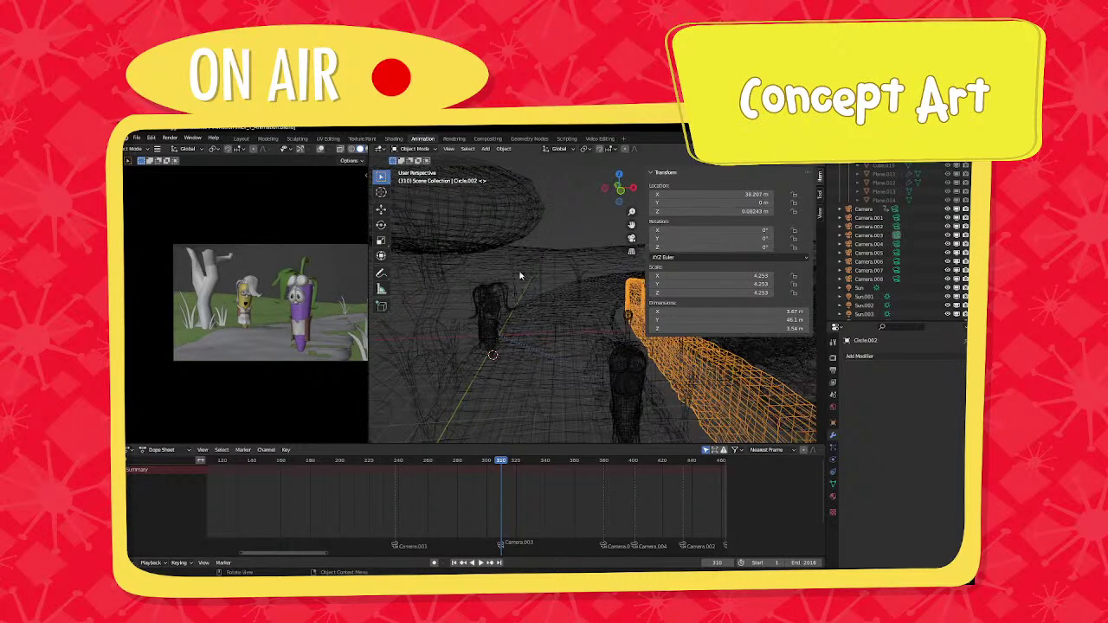
# Select Larry_rig.001, frame it in the viewport and switch it to Pose Mode.
pyautogui.click(517, 269)
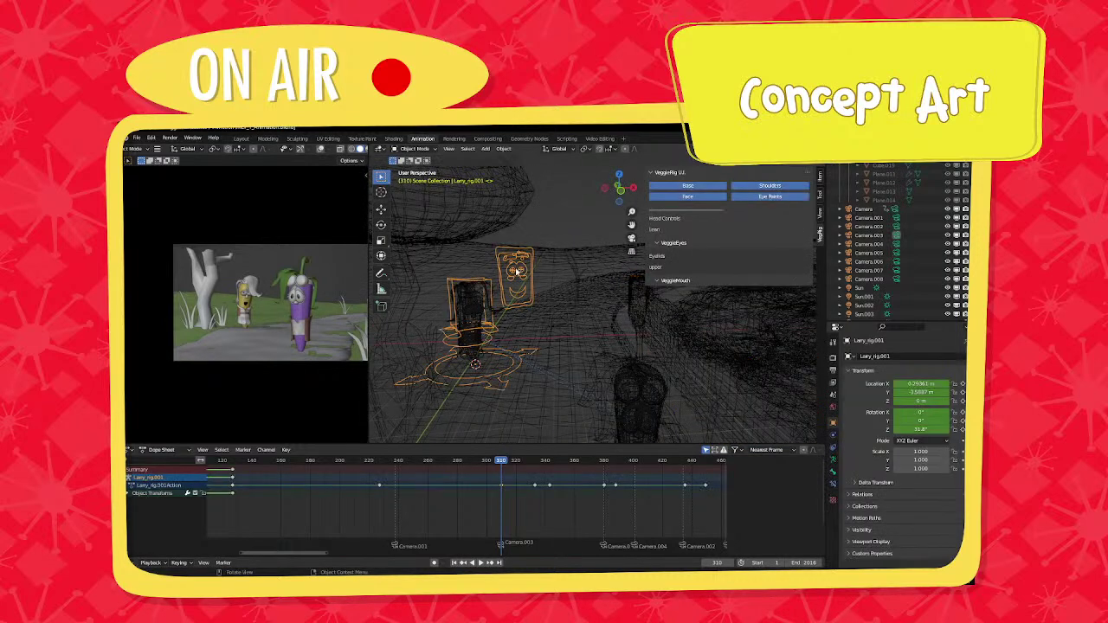
pyautogui.press('KP_Decimal')
pyautogui.moveTo(573, 312); pyautogui.dragTo(544, 308, button='middle')
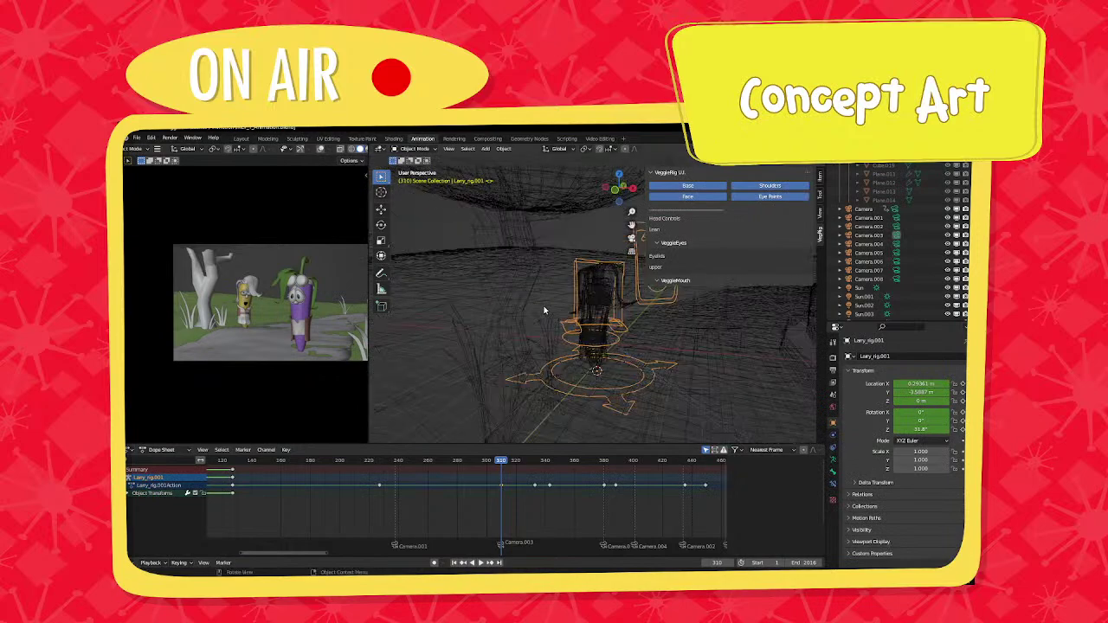
pyautogui.scroll(1, 544, 308)
pyautogui.click(415, 150)
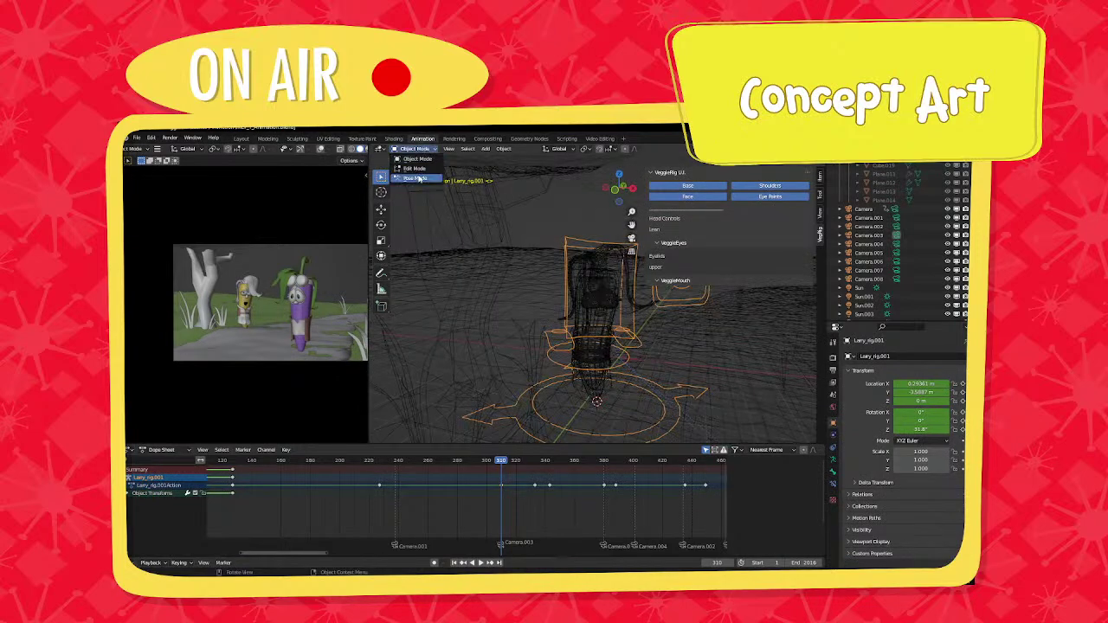
pyautogui.click(414, 177)
pyautogui.moveTo(534, 355); pyautogui.dragTo(513, 456, button='middle')
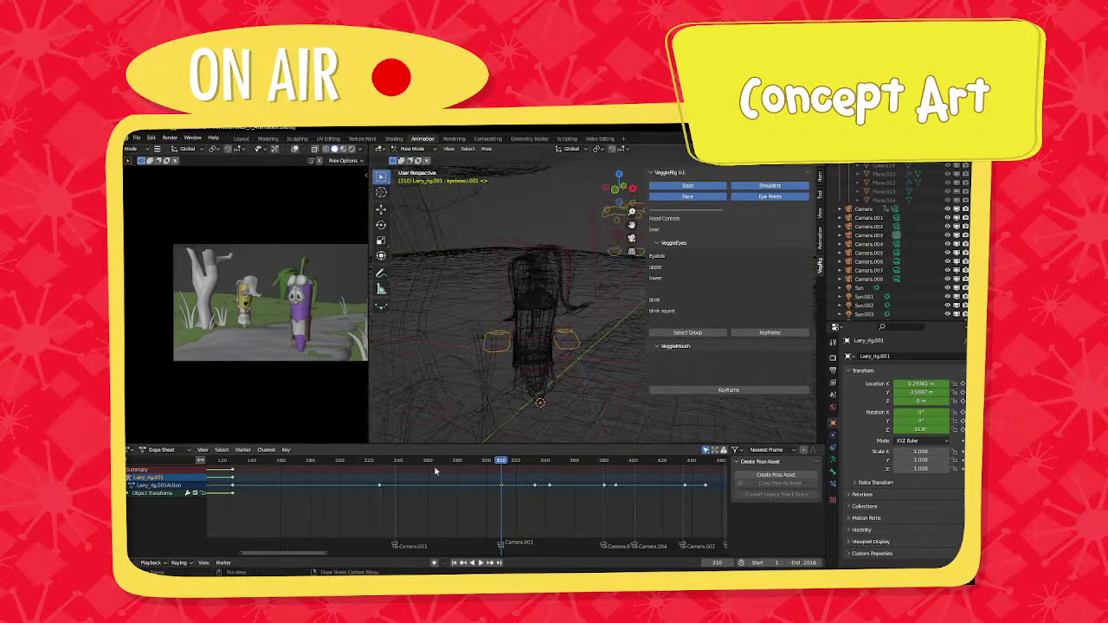
# Play the animation from just before the Camera.001 marker and return to frame 310.
pyautogui.click(385, 468)
pyautogui.press('space')
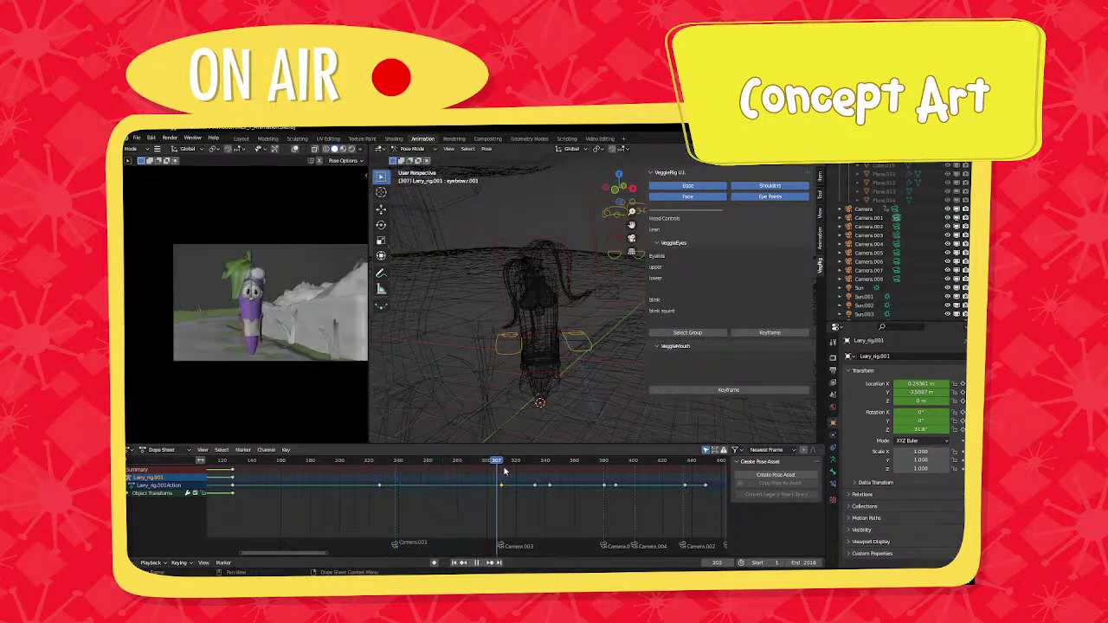
pyautogui.press('space')
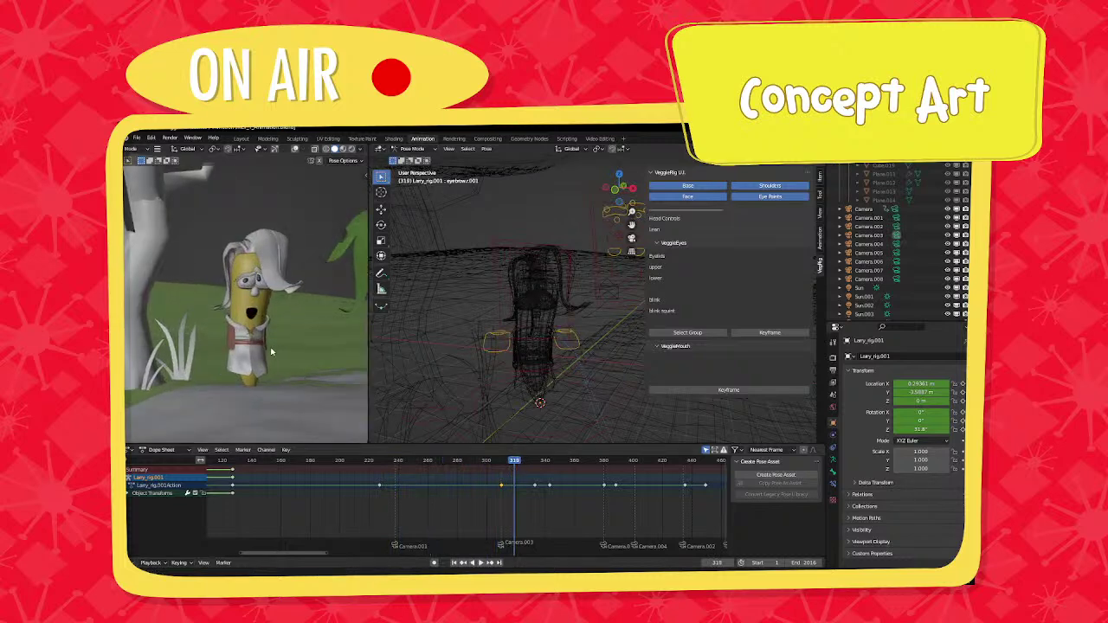
pyautogui.click(501, 467)
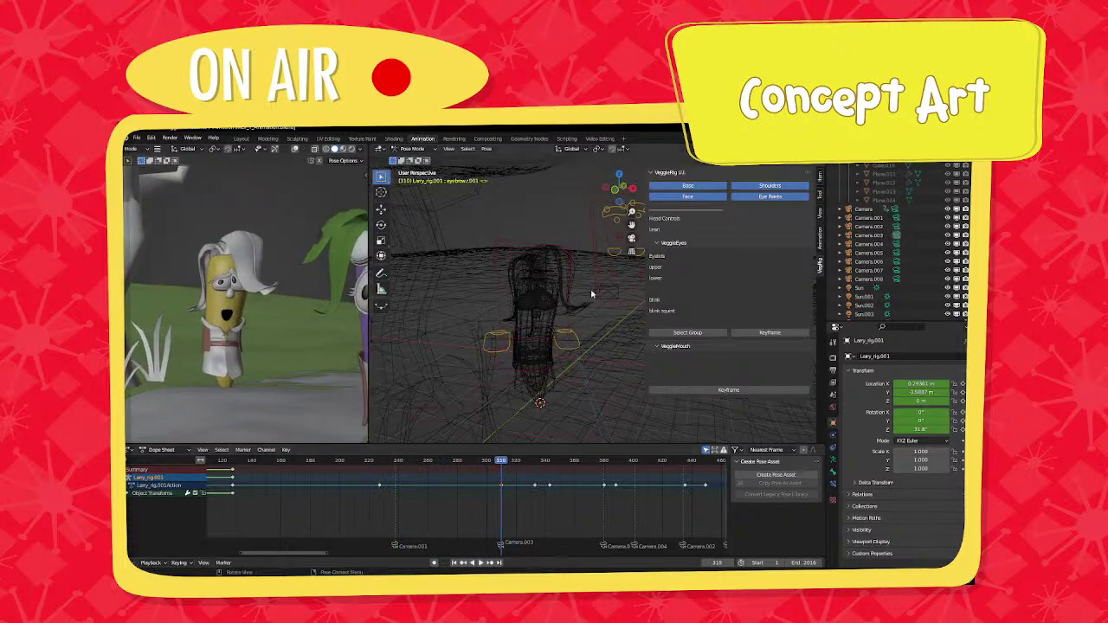
# Move Larry's left eyebrow control upward by about 0.1 m at frame 310.
pyautogui.moveTo(591, 310); pyautogui.dragTo(530, 328, button='middle')
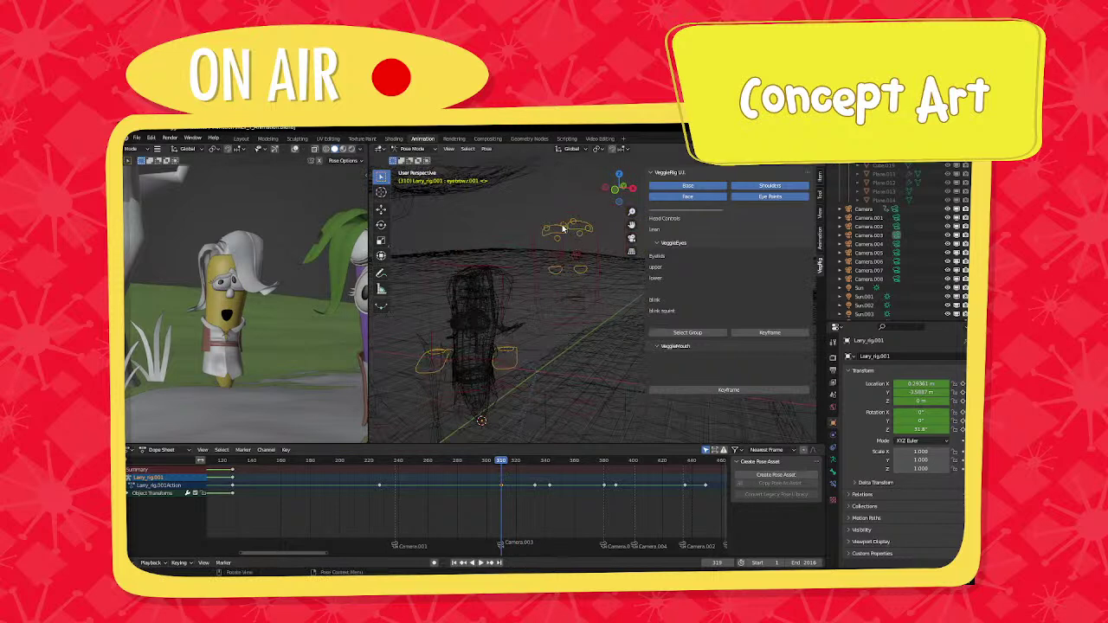
pyautogui.click(562, 227)
pyautogui.press('g')
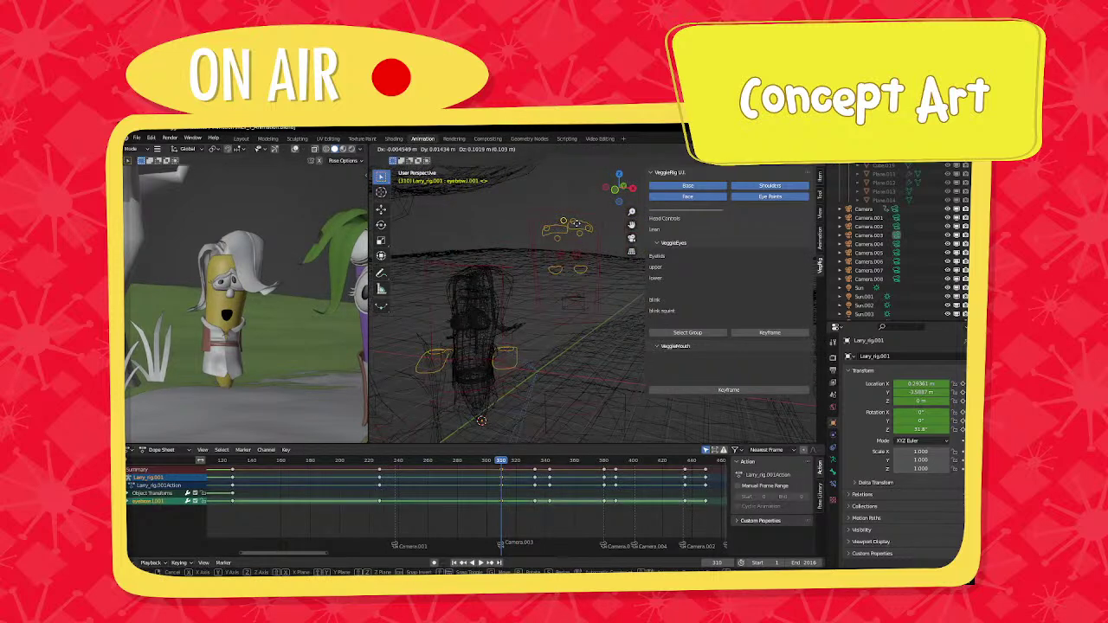
pyautogui.click(576, 224)
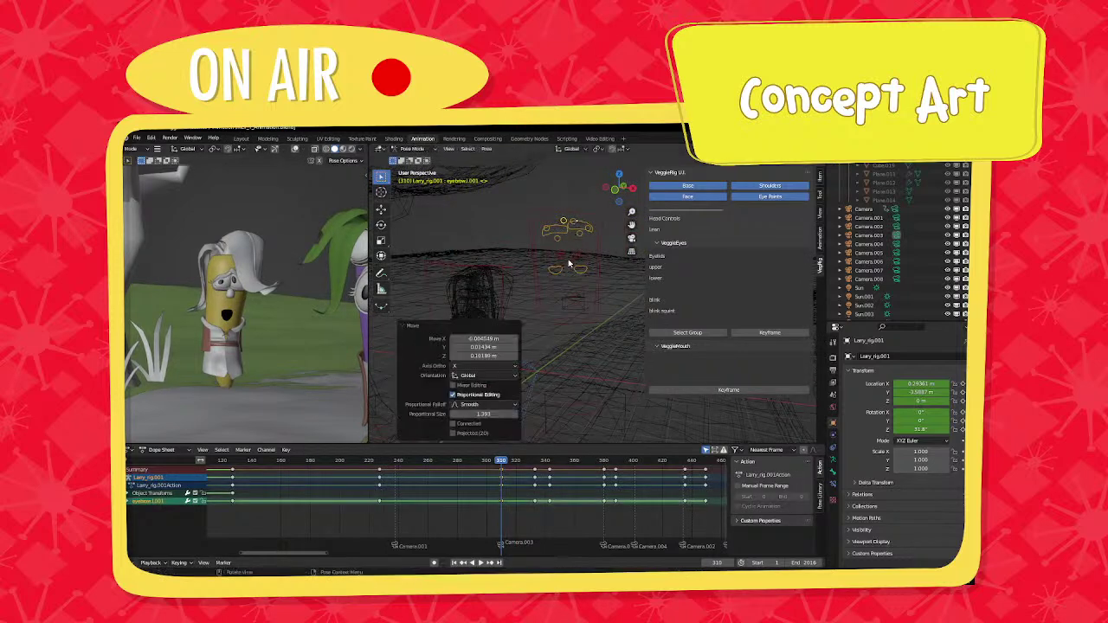
# Select both of Larry's lower-eyelid squint controls and move them slightly upward.
pyautogui.click(565, 274)
pyautogui.keyDown('shift'); pyautogui.click(579, 272); pyautogui.keyUp('shift')
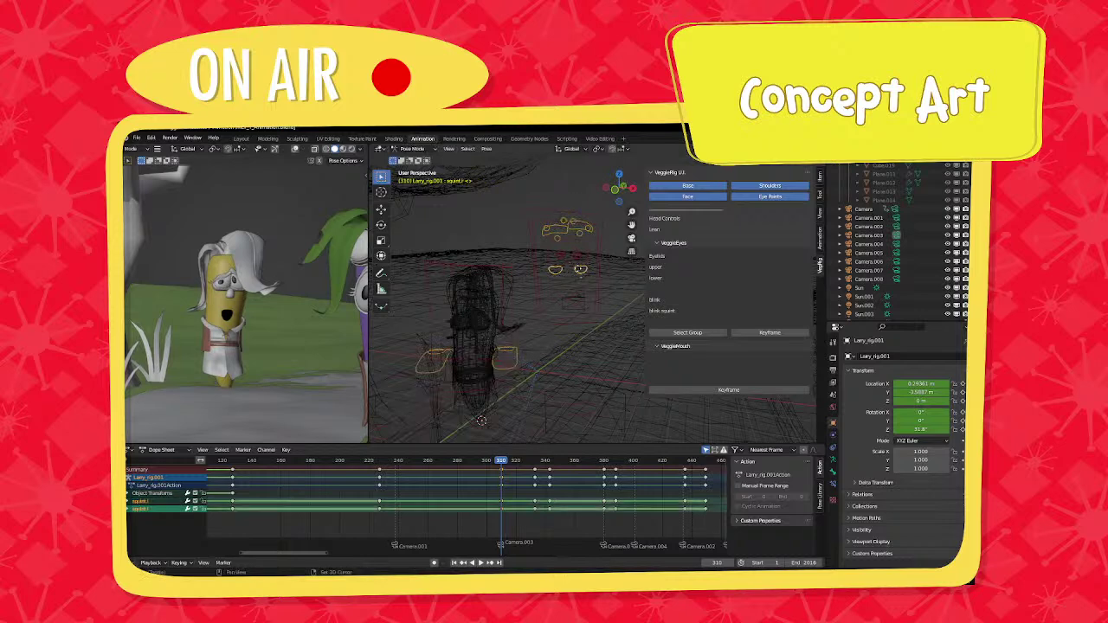
pyautogui.press('g')
pyautogui.click(580, 268)
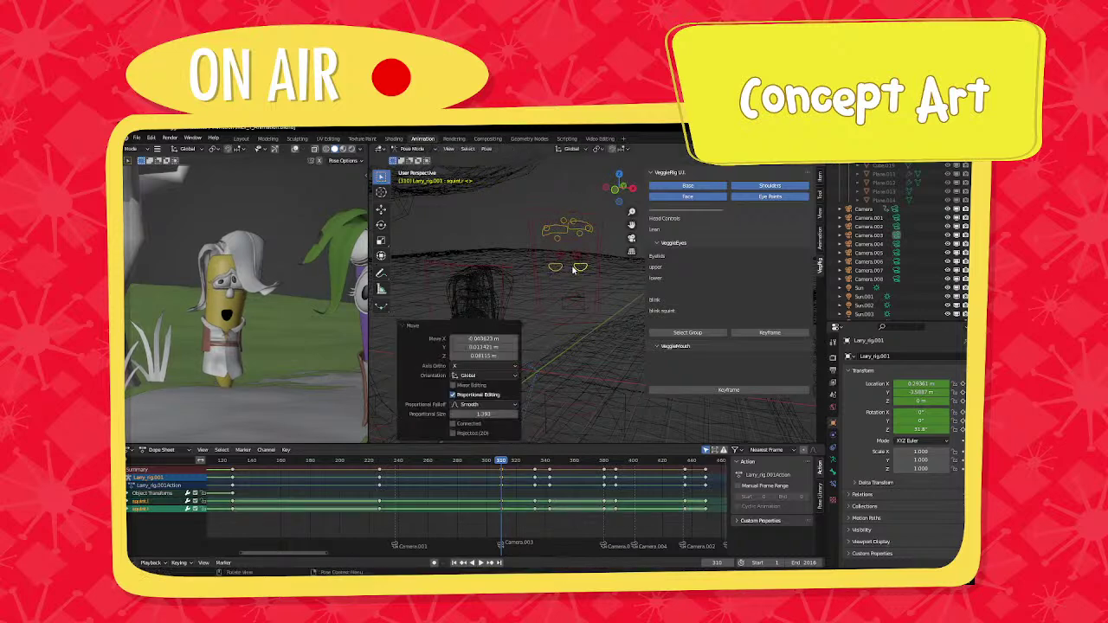
# Keyframe all of Larry's pose bones at frame 310 and play the animation to review the expression.
pyautogui.press('a')
pyautogui.press('i')
pyautogui.click(570, 271)
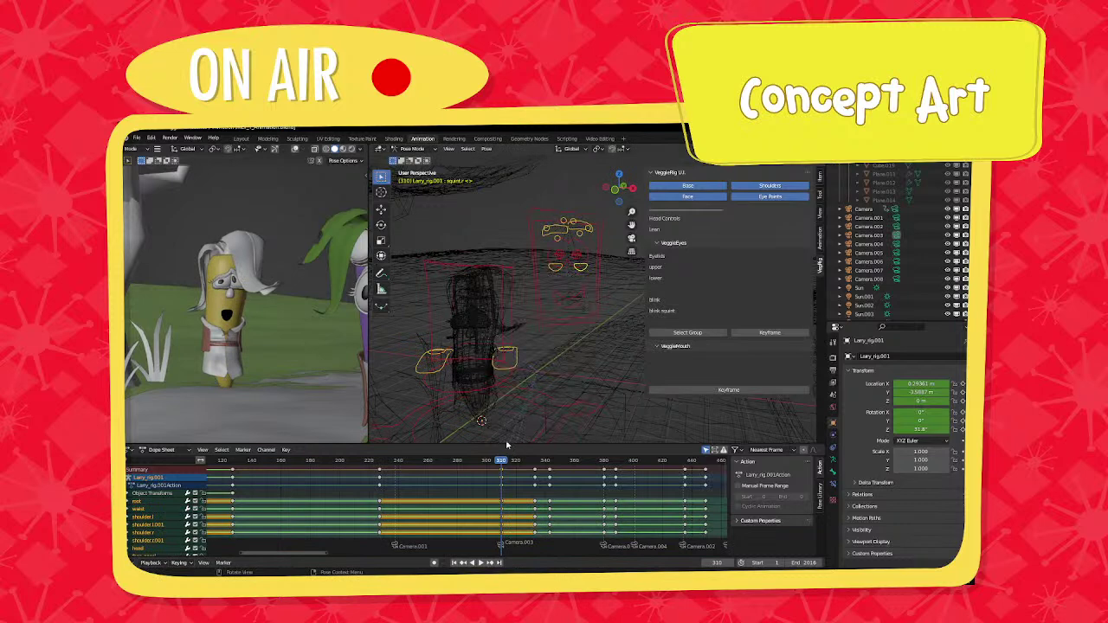
pyautogui.press('space')
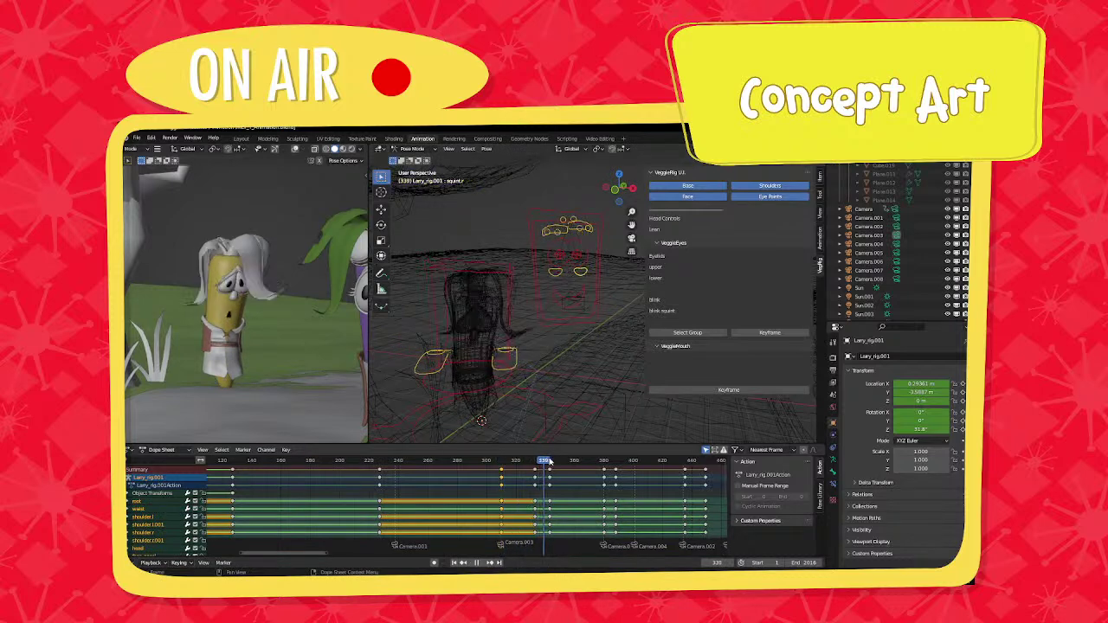
# Stop playback and scrub the timeline forward to frame 381, just past the Camera.002 marker.
pyautogui.press('space')
pyautogui.moveTo(578, 491); pyautogui.dragTo(440, 489, button='middle')
pyautogui.scroll(9, 440, 490)
pyautogui.scroll(3, 437, 490)
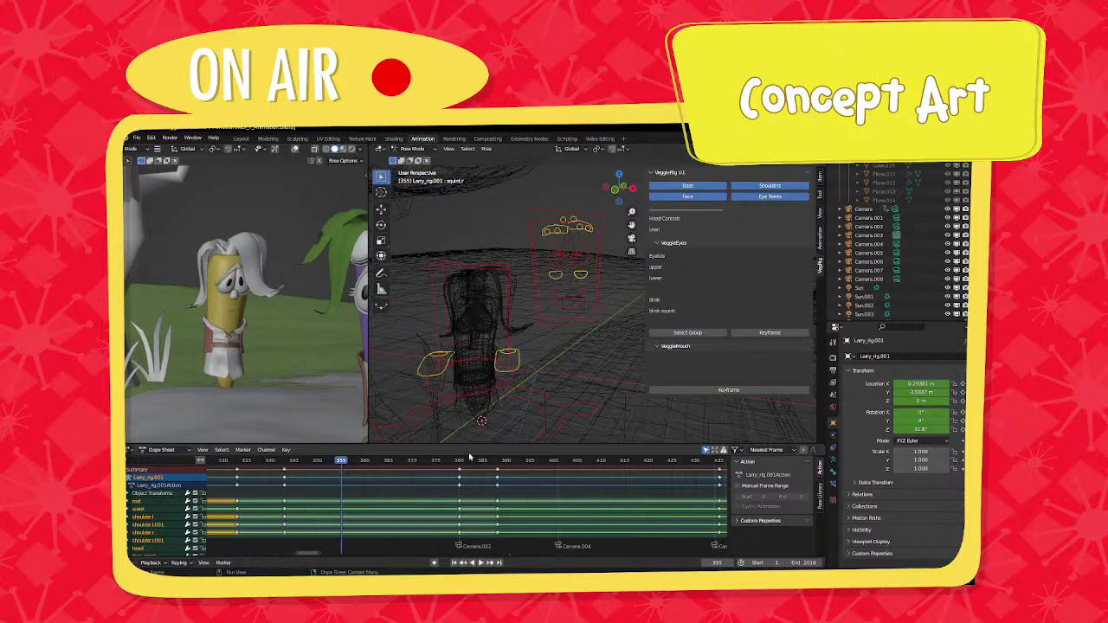
pyautogui.moveTo(458, 464); pyautogui.dragTo(465, 464)
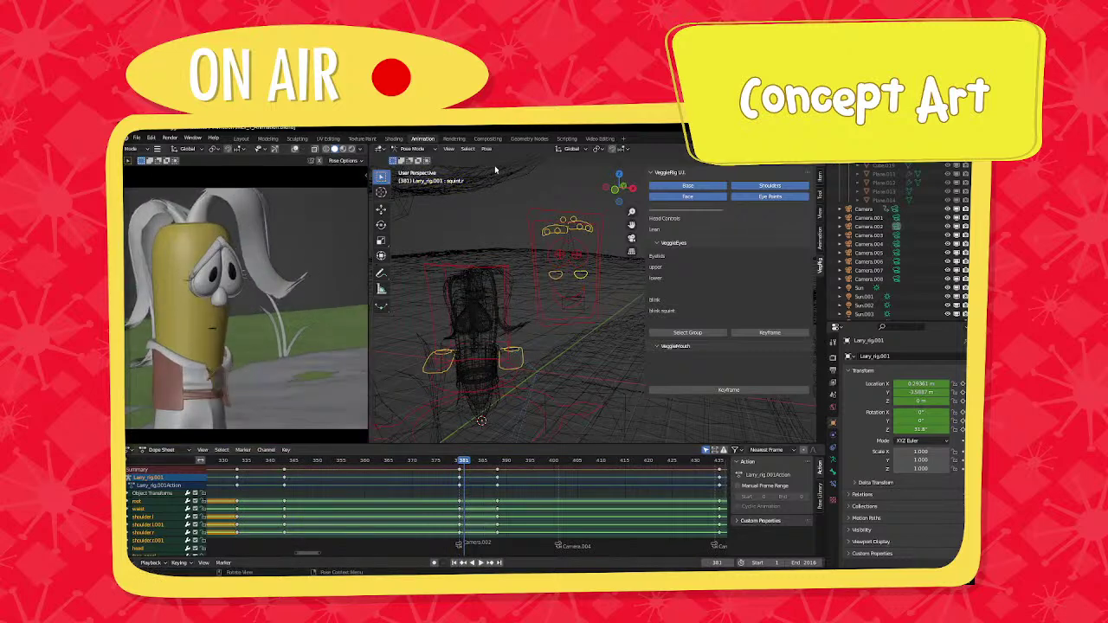
# Switch to Object Mode and turn off the viewport display of the Subdivision modifier on Larry's white hair mesh.
pyautogui.click(412, 148)
pyautogui.click(417, 158)
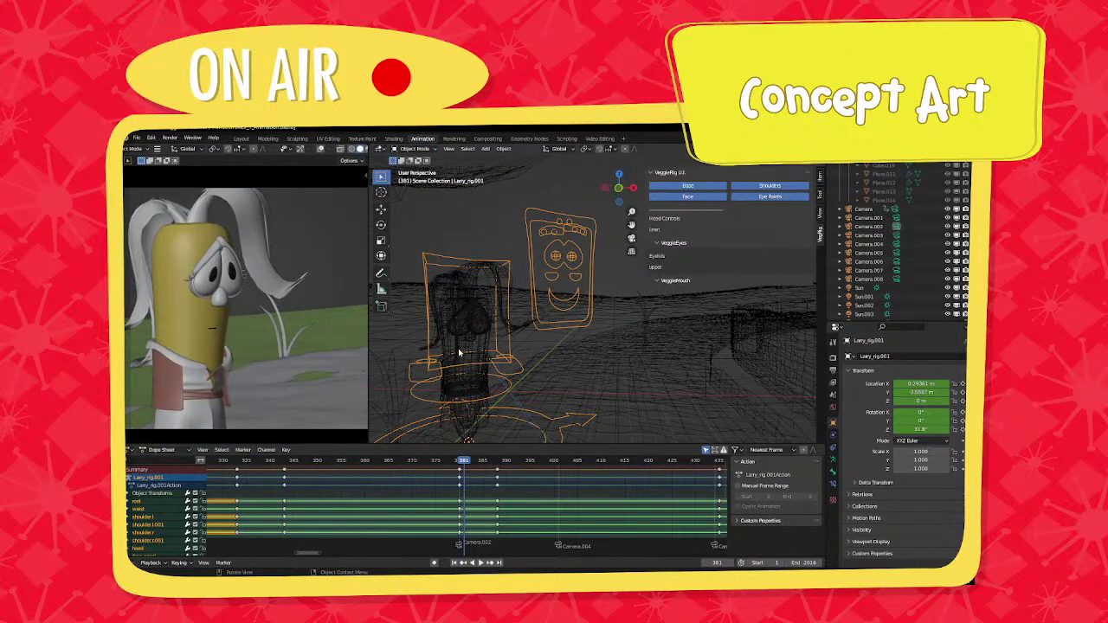
pyautogui.click(458, 353)
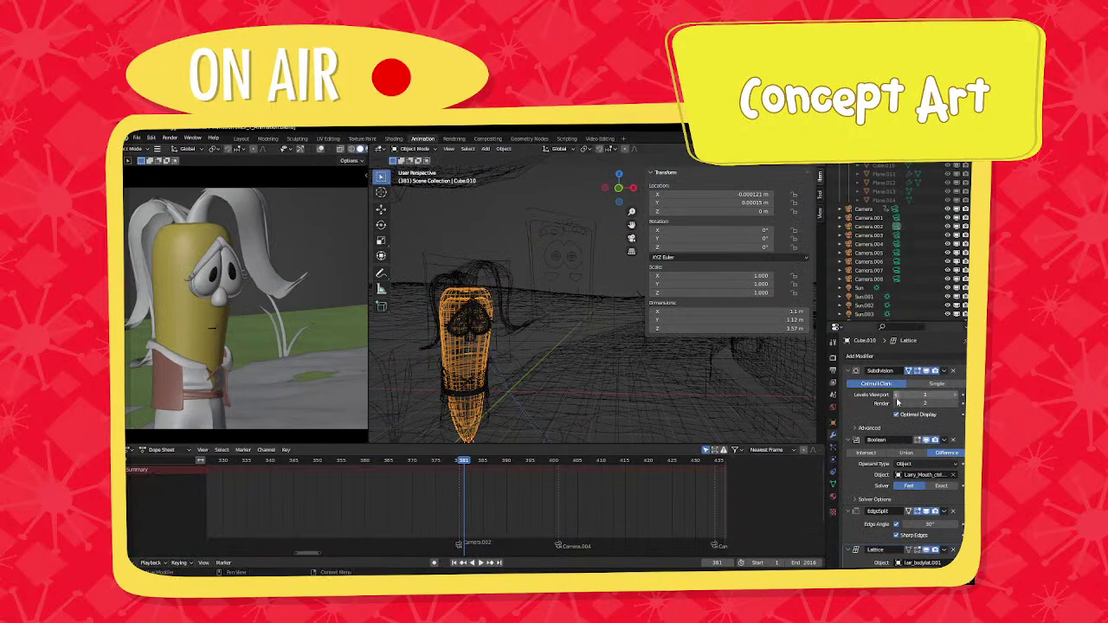
pyautogui.moveTo(637, 389); pyautogui.dragTo(488, 280, button='middle')
pyautogui.click(486, 273)
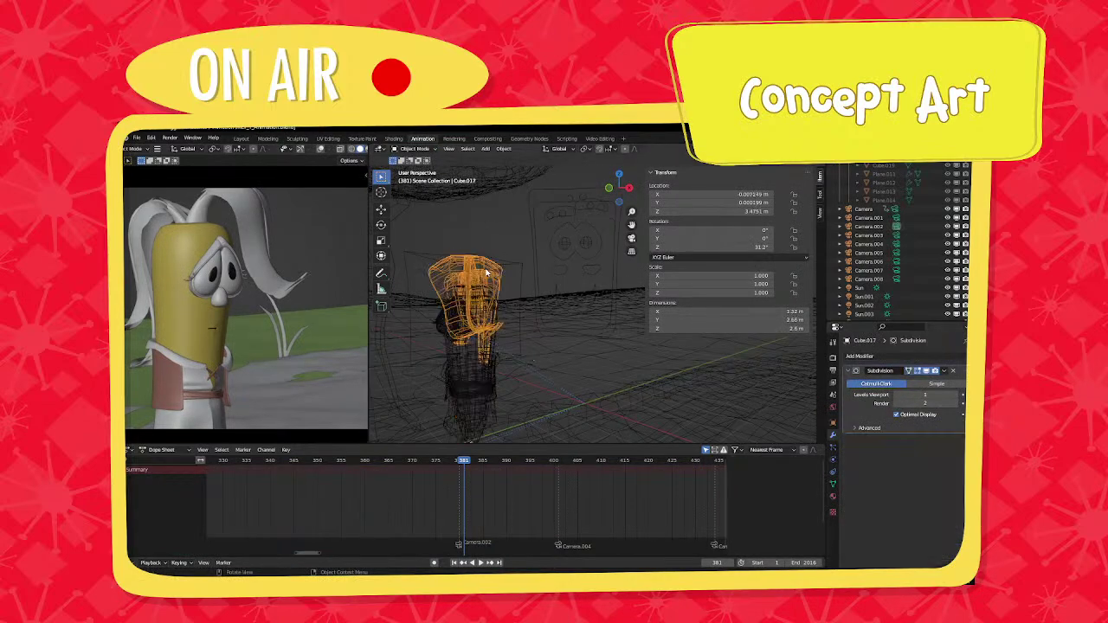
pyautogui.click(930, 371)
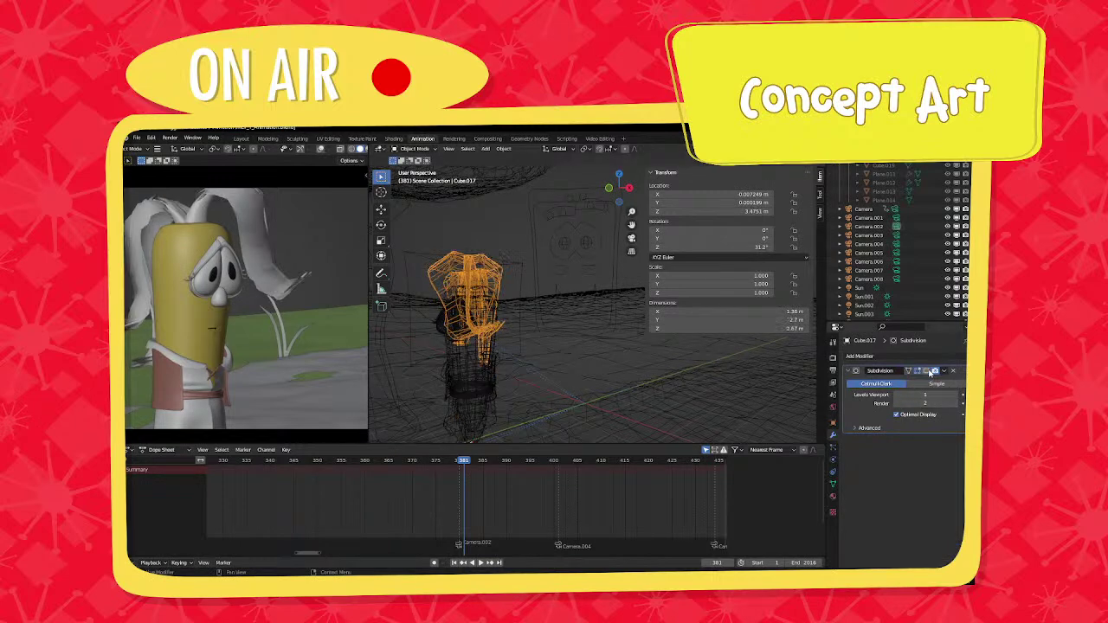
# Turn off the viewport display of the Subdivision modifier on Larry's tunic mesh.
pyautogui.moveTo(528, 377); pyautogui.dragTo(458, 382, button='middle')
pyautogui.click(457, 382)
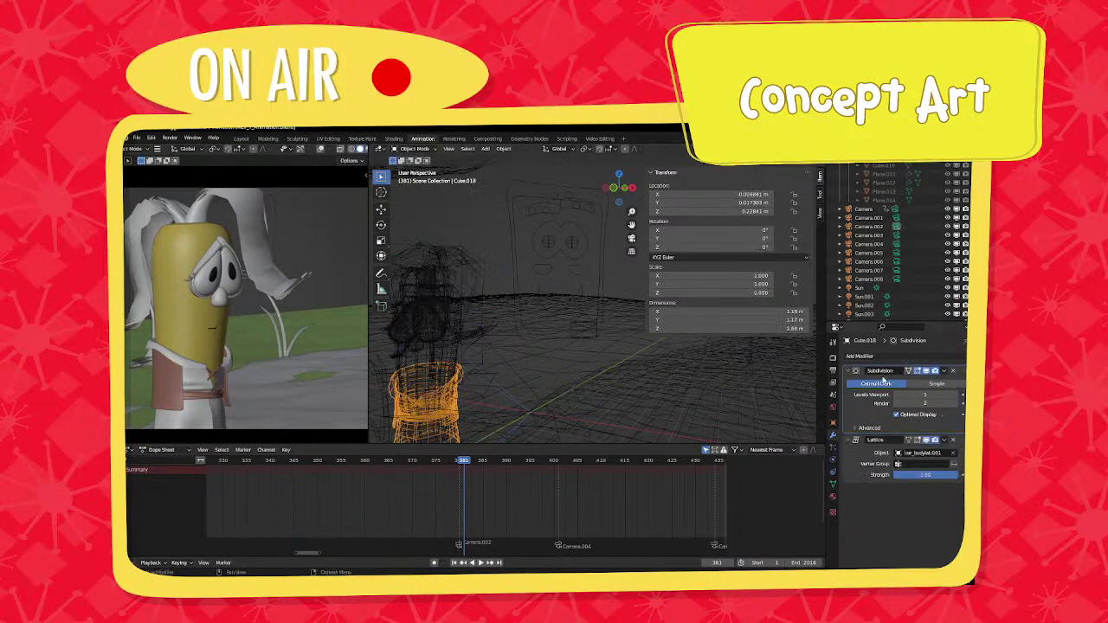
pyautogui.press('KP_Decimal')
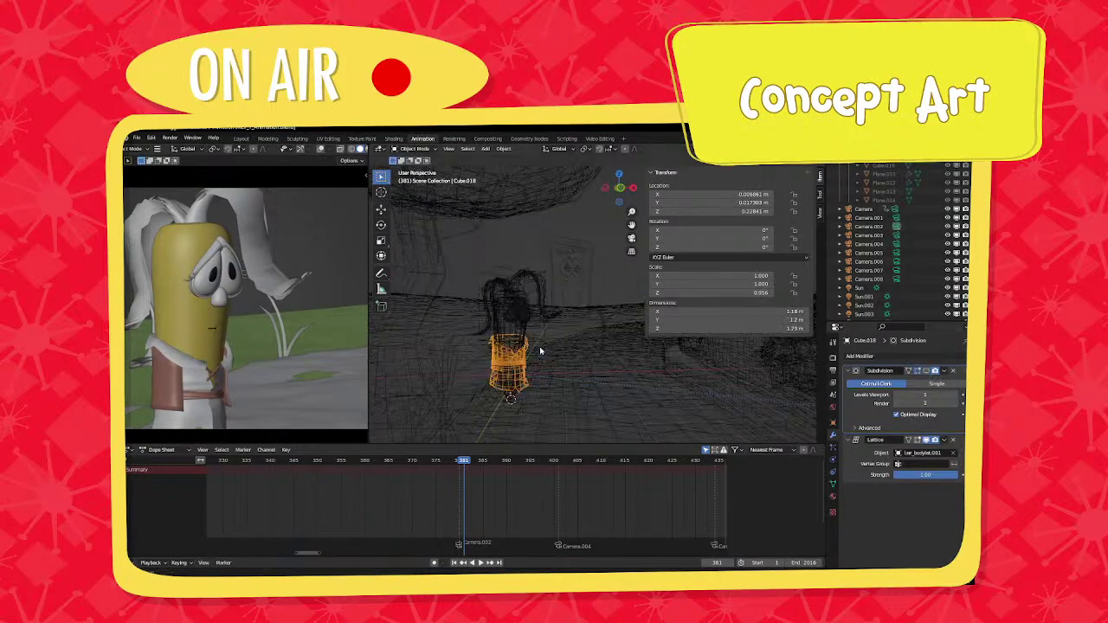
# Turn off viewport subdivision on the purple character's green leaf mesh and play the animation from shortly before the frame-380 camera cut.
pyautogui.moveTo(516, 371); pyautogui.dragTo(603, 277, button='middle')
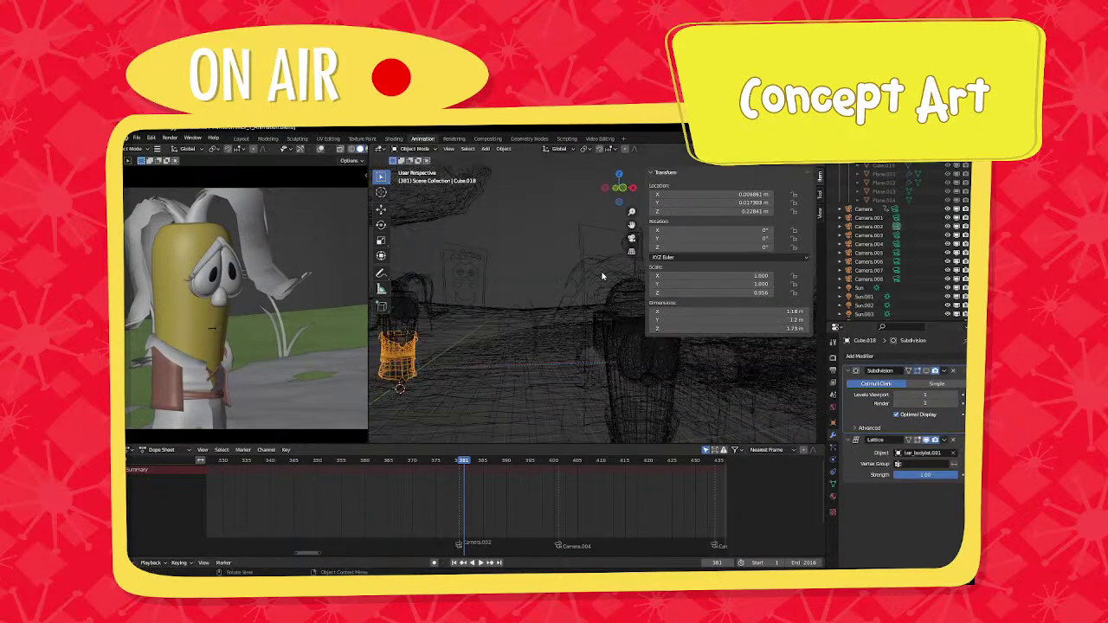
pyautogui.click(604, 273)
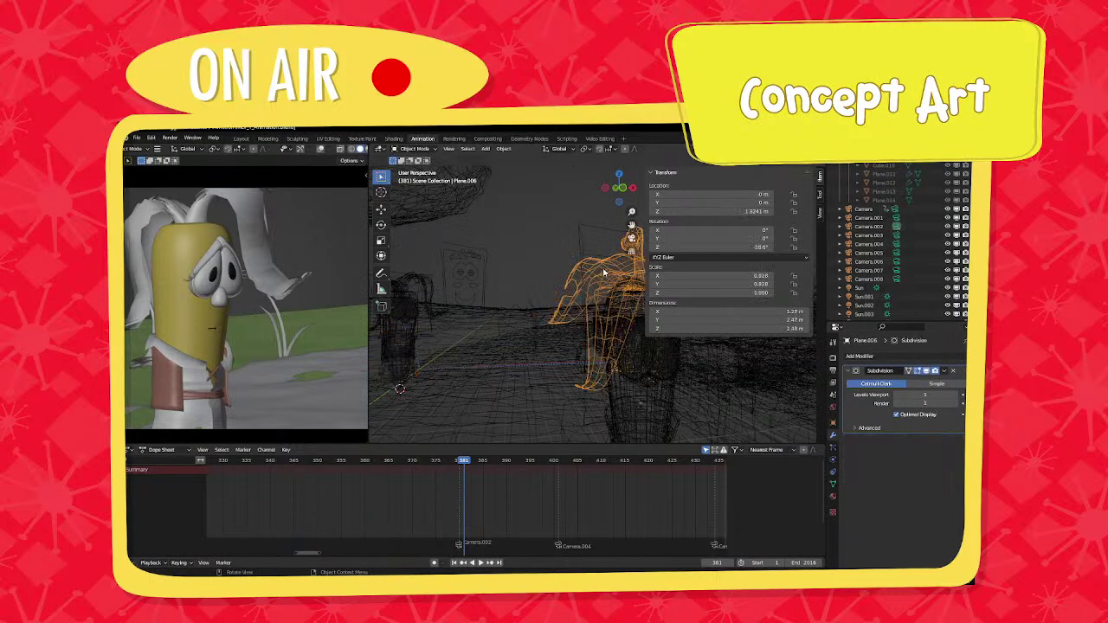
pyautogui.click(896, 404)
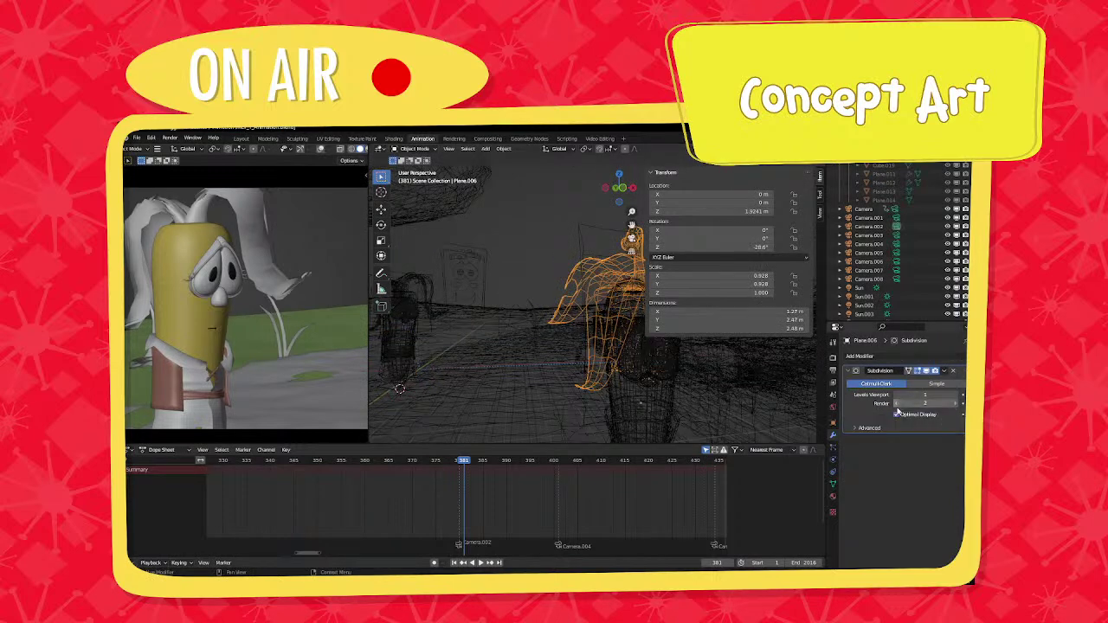
pyautogui.click(928, 372)
pyautogui.click(406, 461)
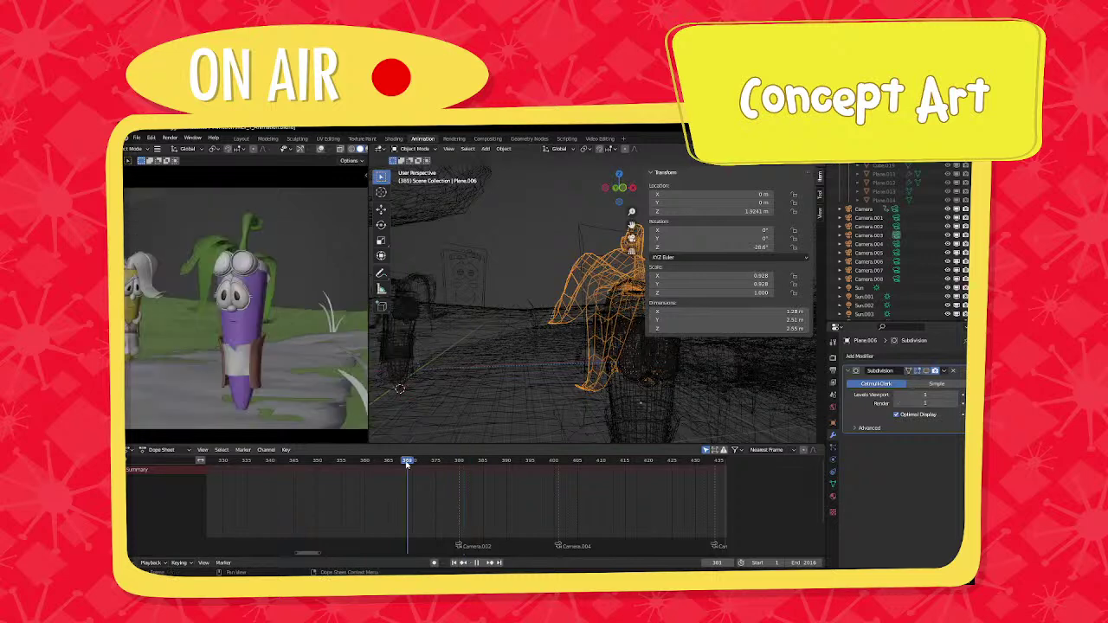
# Turn off viewport subdivision on the purple character's vest and try the same on the body mesh.
pyautogui.moveTo(485, 381); pyautogui.dragTo(509, 364, button='middle')
pyautogui.click(508, 365)
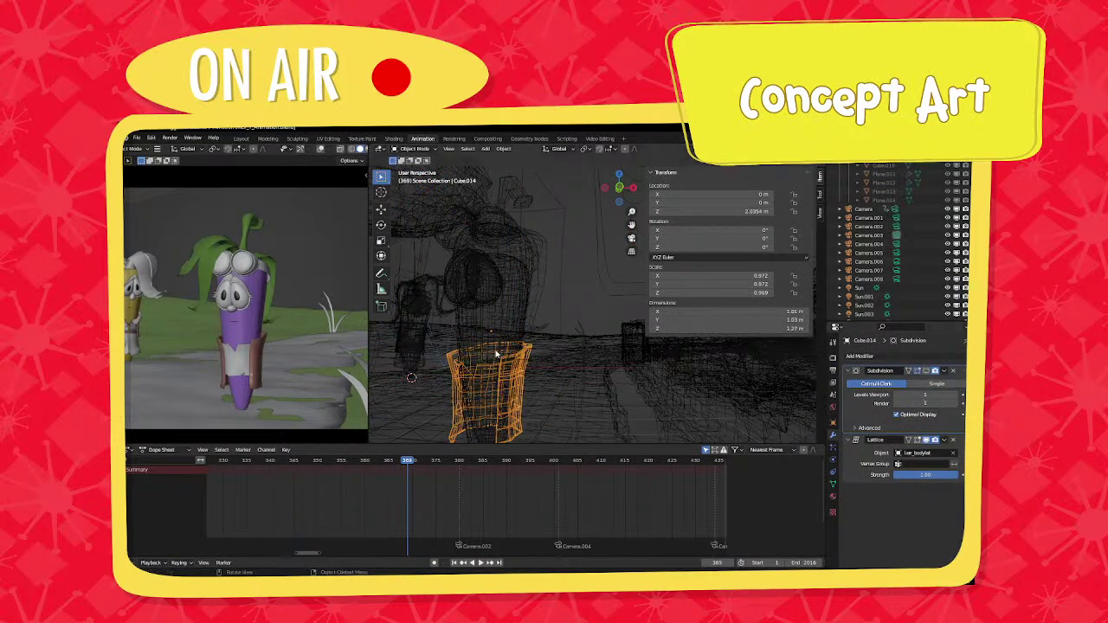
pyautogui.click(496, 353)
pyautogui.click(494, 342)
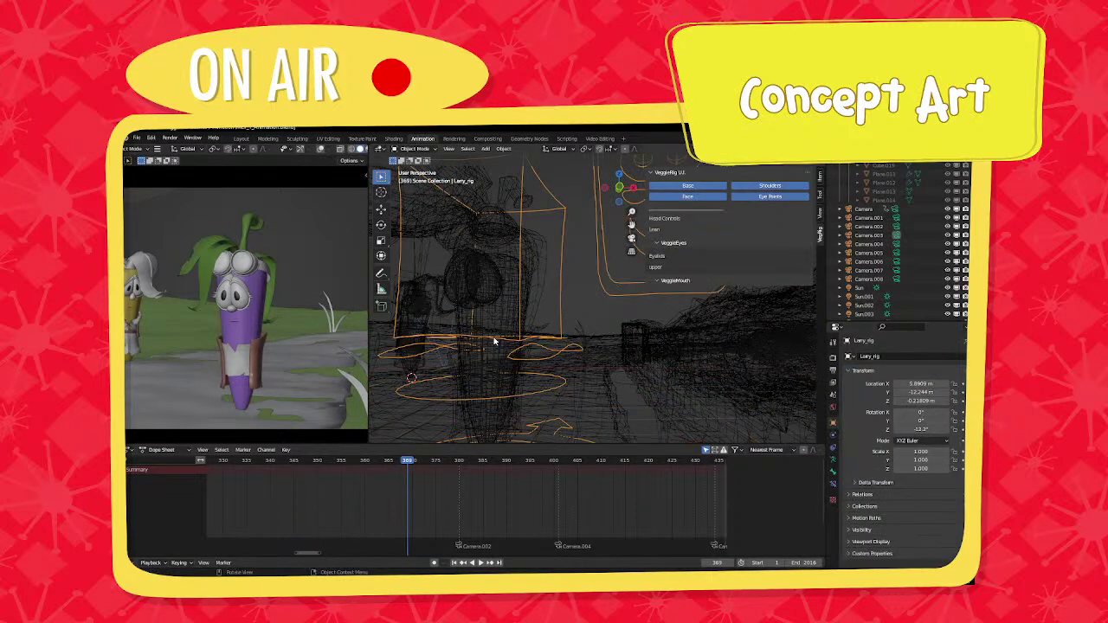
pyautogui.click(494, 341)
pyautogui.click(927, 371)
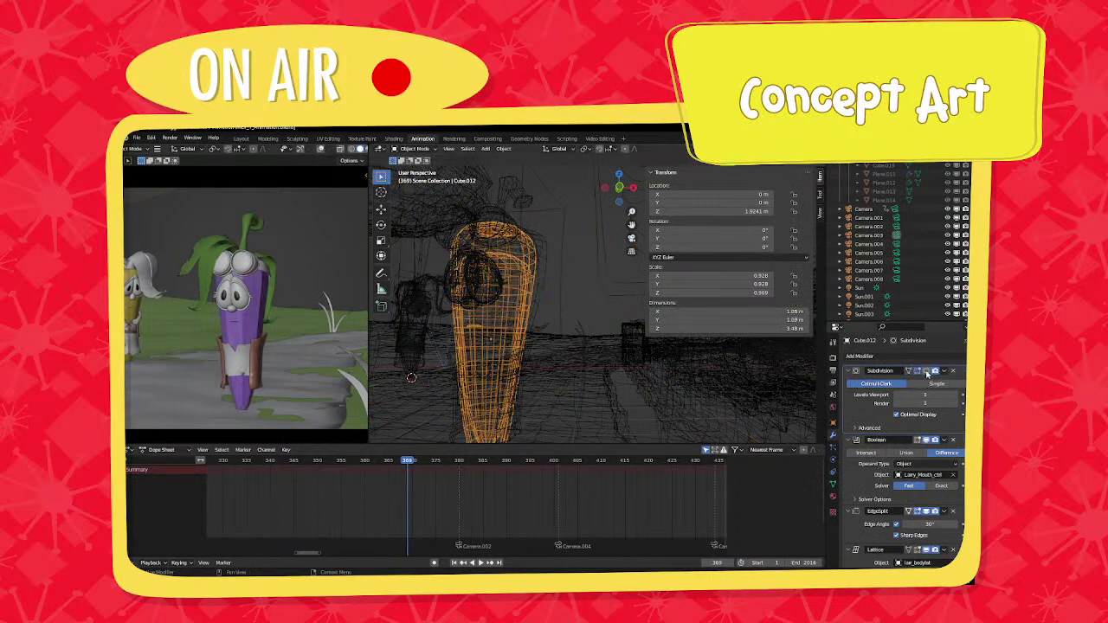
pyautogui.click(927, 371)
# Adjust the viewport and render subdivision levels of the purple character's body, raising the render level by one.
pyautogui.scroll(-5, 592, 363)
pyautogui.moveTo(580, 365)
pyautogui.mouseDown(button='middle')
pyautogui.moveTo(643, 370)
pyautogui.moveTo(564, 360)
pyautogui.moveTo(591, 352)
pyautogui.mouseUp(button='middle')
pyautogui.scroll(4, 564, 359)
pyautogui.click(956, 396)
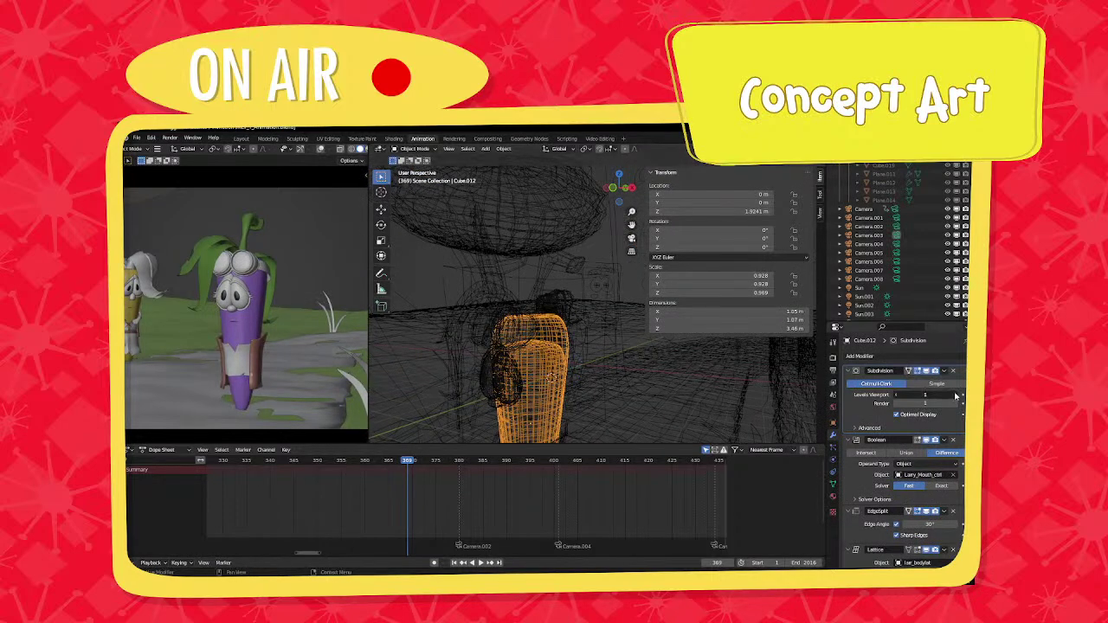
pyautogui.click(897, 397)
pyautogui.click(955, 404)
# Select Larry's rig, Larry_rig.001, and switch it to Pose Mode.
pyautogui.moveTo(461, 365); pyautogui.dragTo(541, 309, button='middle')
pyautogui.click(617, 287)
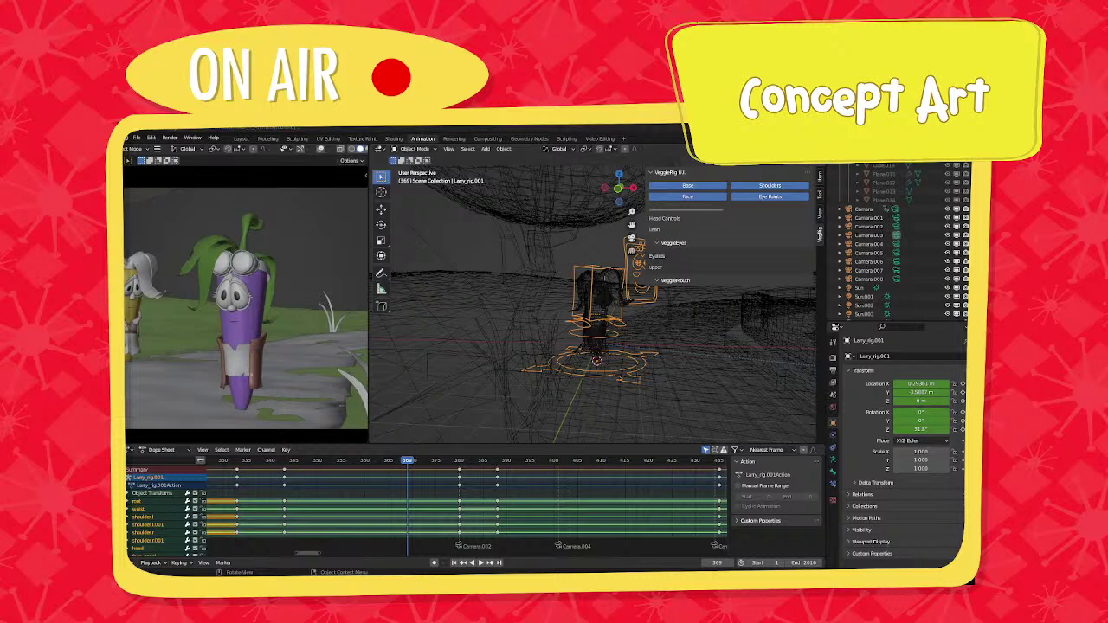
pyautogui.scroll(4, 614, 368)
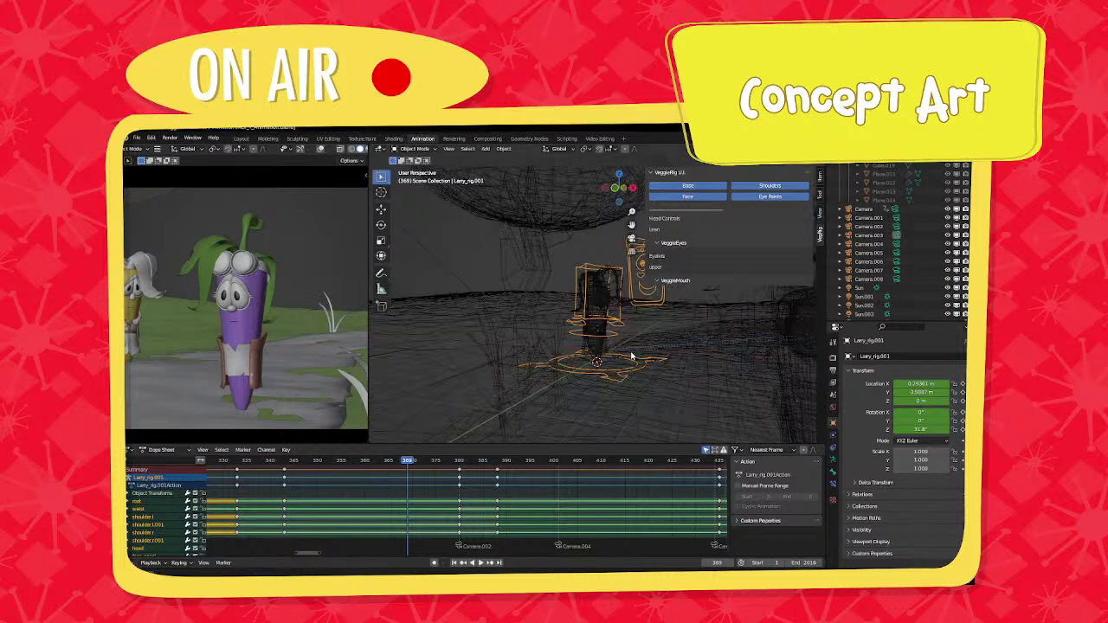
pyautogui.scroll(-1, 226, 341)
pyautogui.keyDown('shift'); pyautogui.moveTo(226, 341); pyautogui.dragTo(246, 341, button='middle'); pyautogui.keyUp('shift')
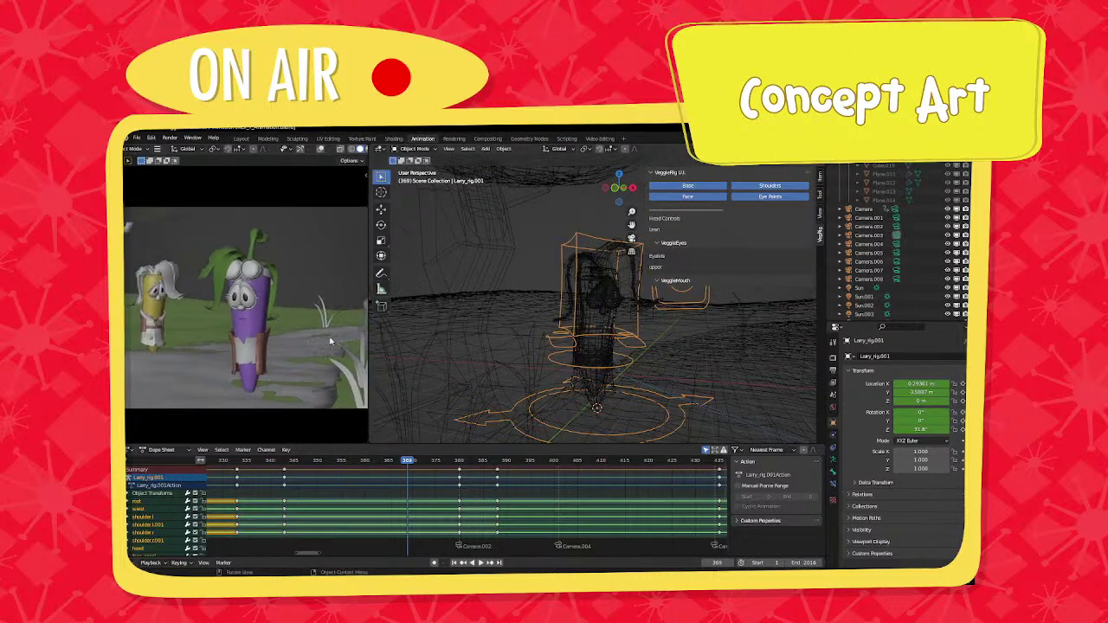
pyautogui.scroll(1, 547, 349)
pyautogui.moveTo(547, 348); pyautogui.dragTo(529, 349, button='middle')
pyautogui.click(424, 150)
pyautogui.click(415, 178)
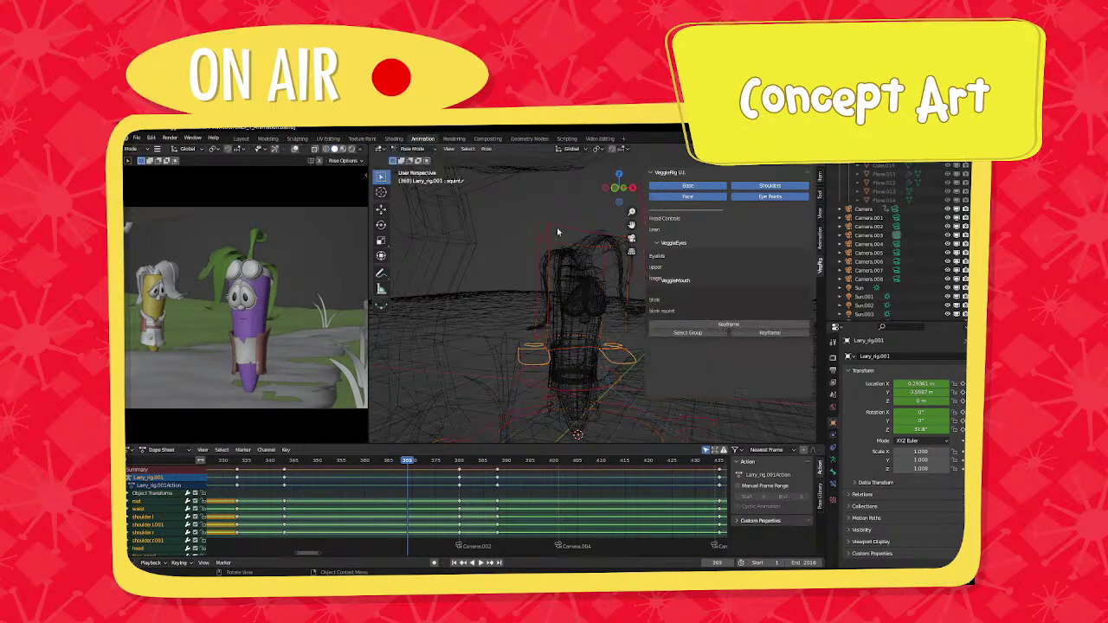
# Select Larry's head bone and play the animation from around the Camera.003 marker near frame 310.
pyautogui.moveTo(559, 233); pyautogui.dragTo(541, 232, button='middle')
pyautogui.click(538, 228)
pyautogui.keyDown('ctrl'); pyautogui.moveTo(453, 495); pyautogui.dragTo(429, 498, button='middle'); pyautogui.keyUp('ctrl')
pyautogui.moveTo(341, 497); pyautogui.dragTo(591, 498, button='middle')
pyautogui.click(432, 460)
pyautogui.press('space')
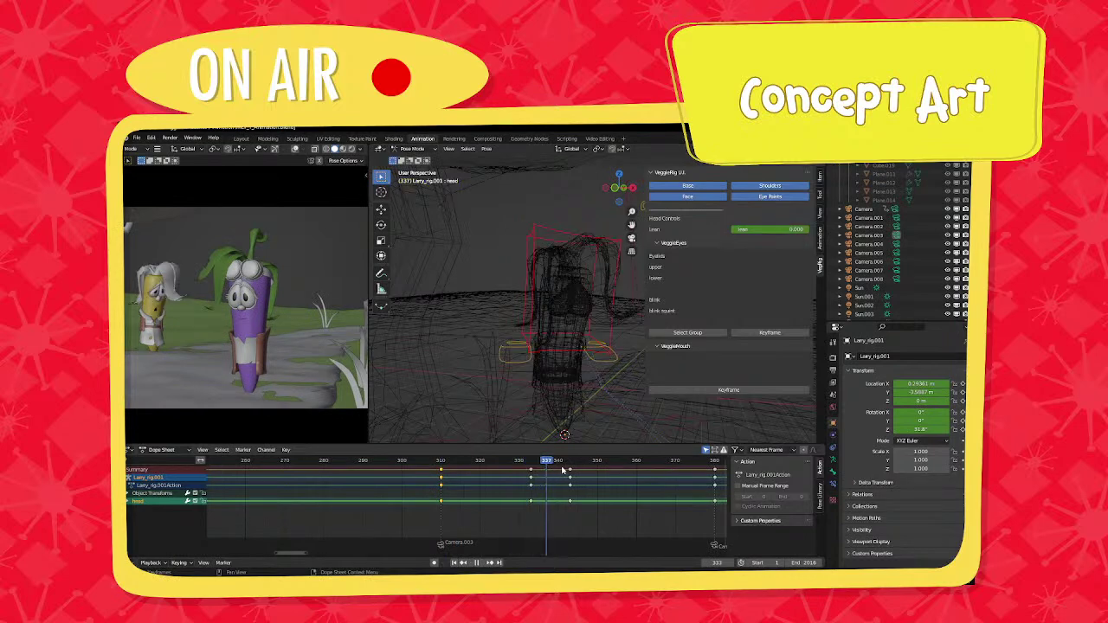
pyautogui.press('space')
# Scrub the animation from just before the frame-380 camera cut to frame 438 to review Larry's poses.
pyautogui.moveTo(561, 475); pyautogui.dragTo(306, 476, button='middle')
pyautogui.scroll(1, 308, 476)
pyautogui.moveTo(377, 479); pyautogui.dragTo(359, 478, button='middle')
pyautogui.click(361, 460)
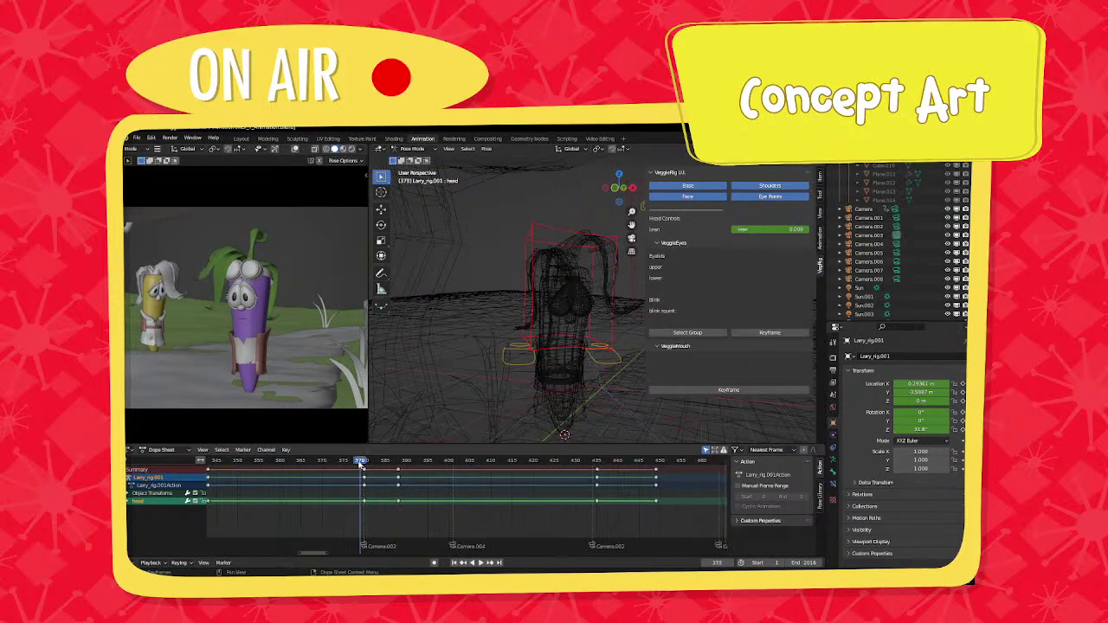
pyautogui.moveTo(370, 464); pyautogui.dragTo(612, 473)
# Move the frame-435 keyframes of Larry's head and all his other bones to the Camera.002 marker at frame 434, and save the file.
pyautogui.click(596, 472)
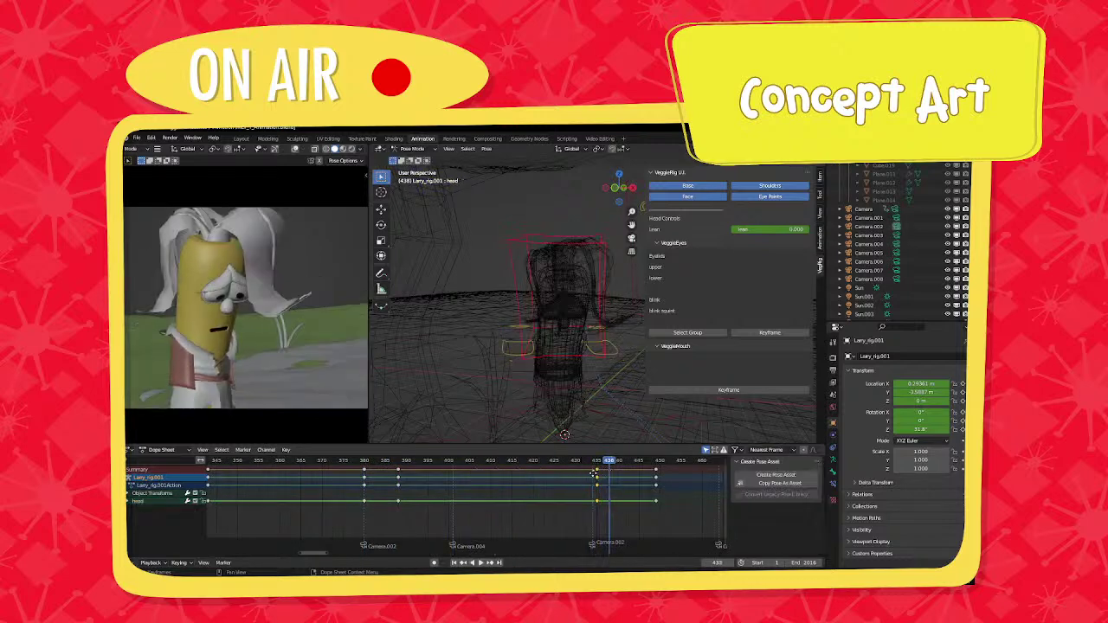
pyautogui.press('g')
pyautogui.click(588, 474)
pyautogui.press('a')
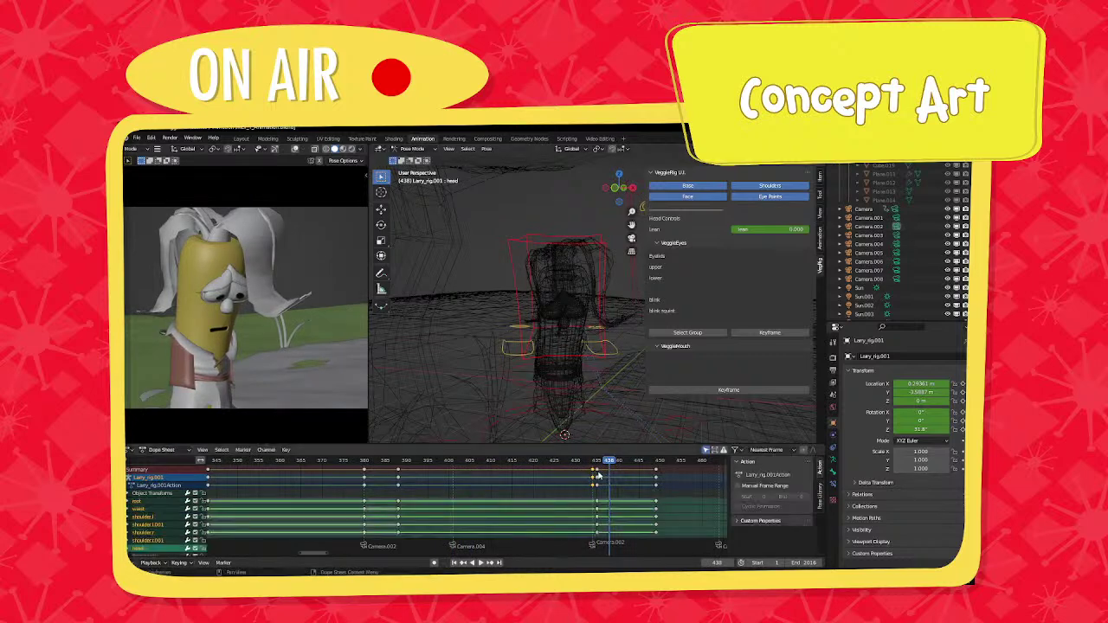
pyautogui.click(597, 471)
pyautogui.press('g')
pyautogui.click(593, 473)
pyautogui.scroll(3, 462, 473)
pyautogui.moveTo(502, 474); pyautogui.dragTo(446, 473, button='middle')
pyautogui.hotkey('ctrl', 's')
# Play the animation from around the later Camera.002 marker and return to frame 434.
pyautogui.click(442, 462)
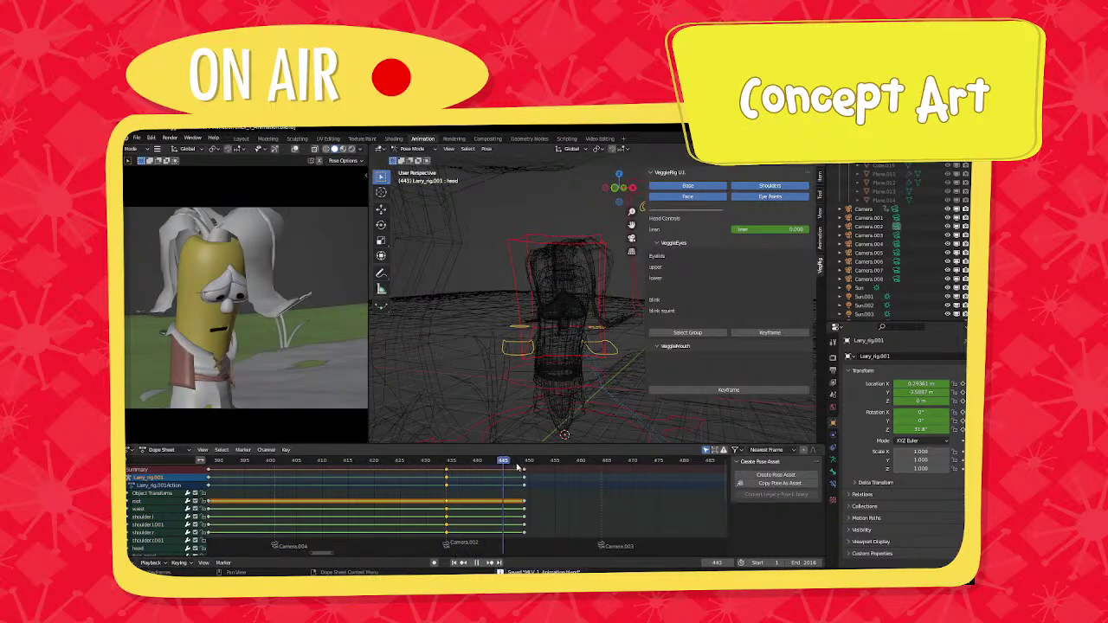
pyautogui.press('space')
pyautogui.scroll(-4, 578, 485)
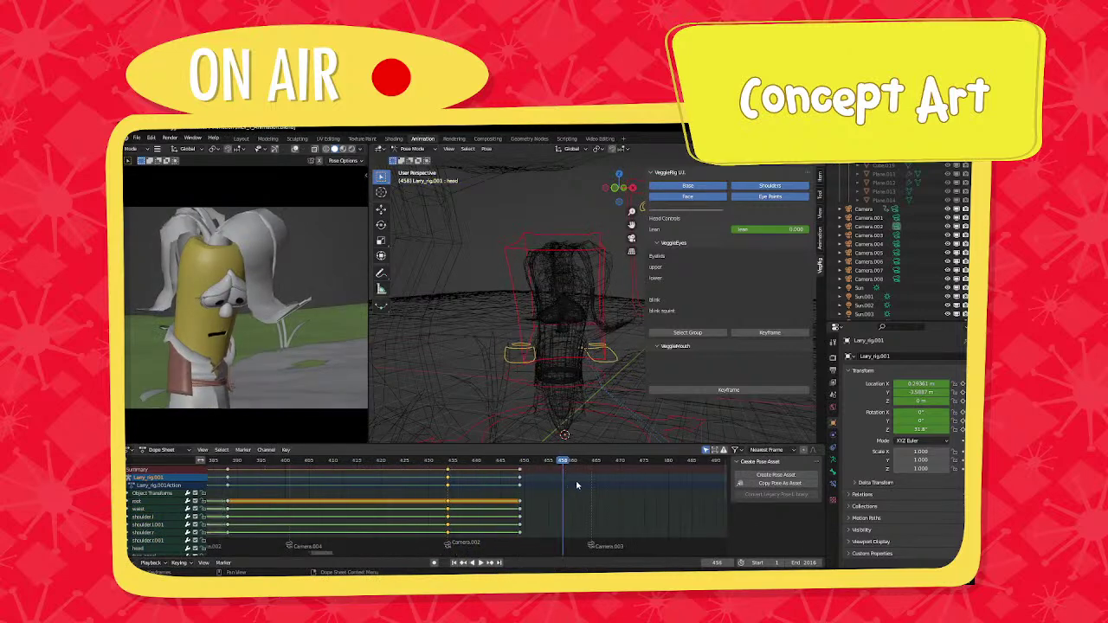
pyautogui.moveTo(506, 489); pyautogui.dragTo(467, 489, button='middle')
pyautogui.scroll(2, 468, 491)
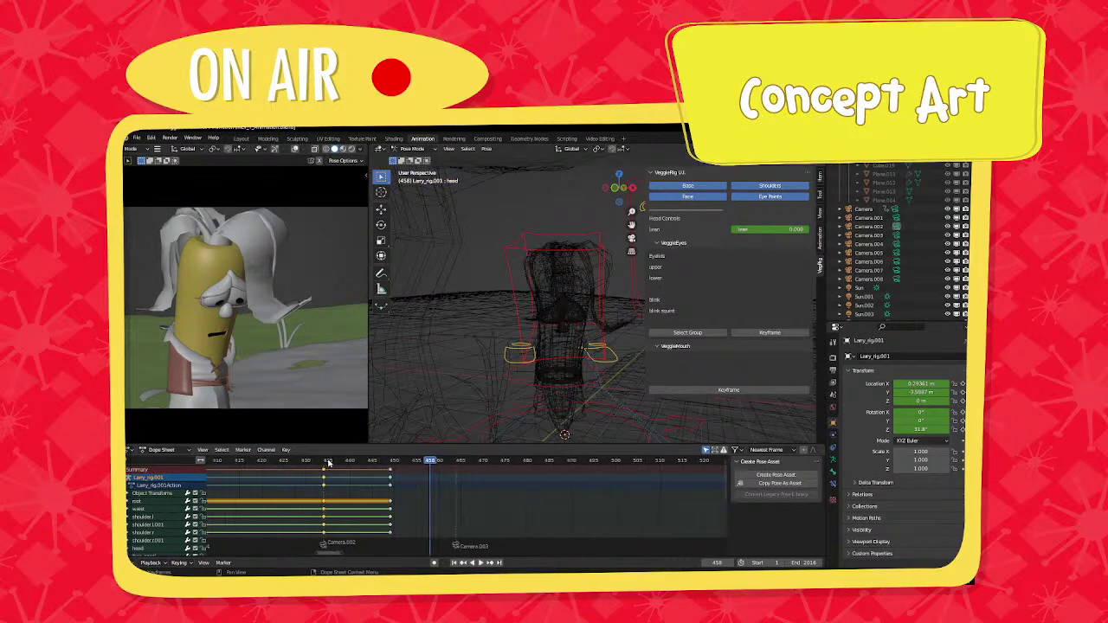
pyautogui.moveTo(328, 462); pyautogui.dragTo(353, 491, button='middle')
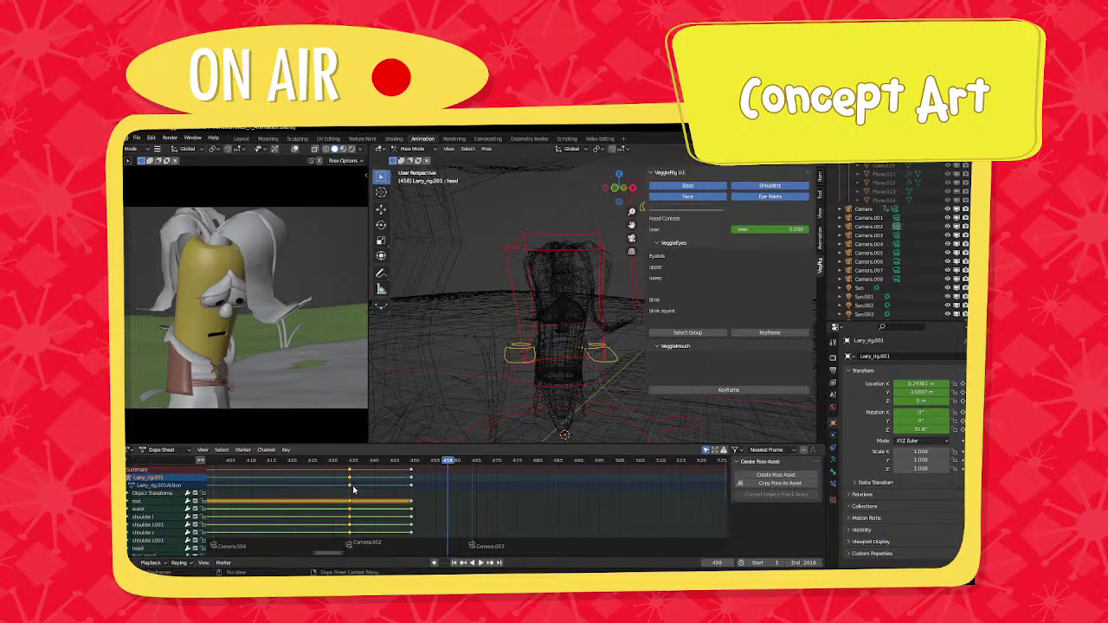
pyautogui.click(350, 466)
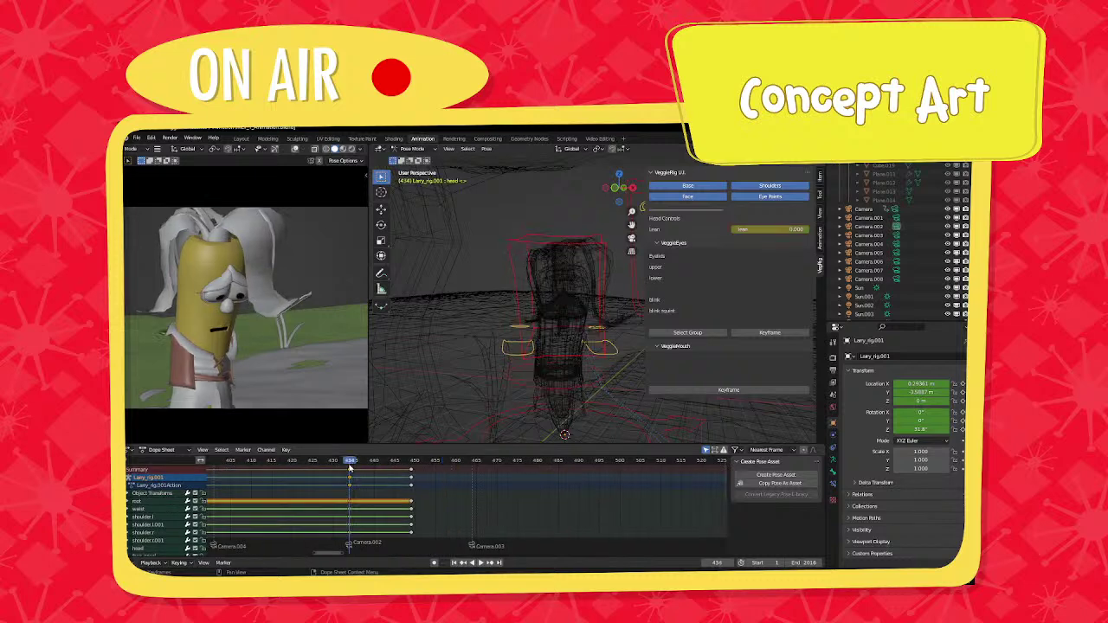
# Rotate Larry's head bone slightly at frame 434 and keyframe it.
pyautogui.click(524, 245)
pyautogui.moveTo(555, 255); pyautogui.dragTo(554, 257, button='middle')
pyautogui.press('r')
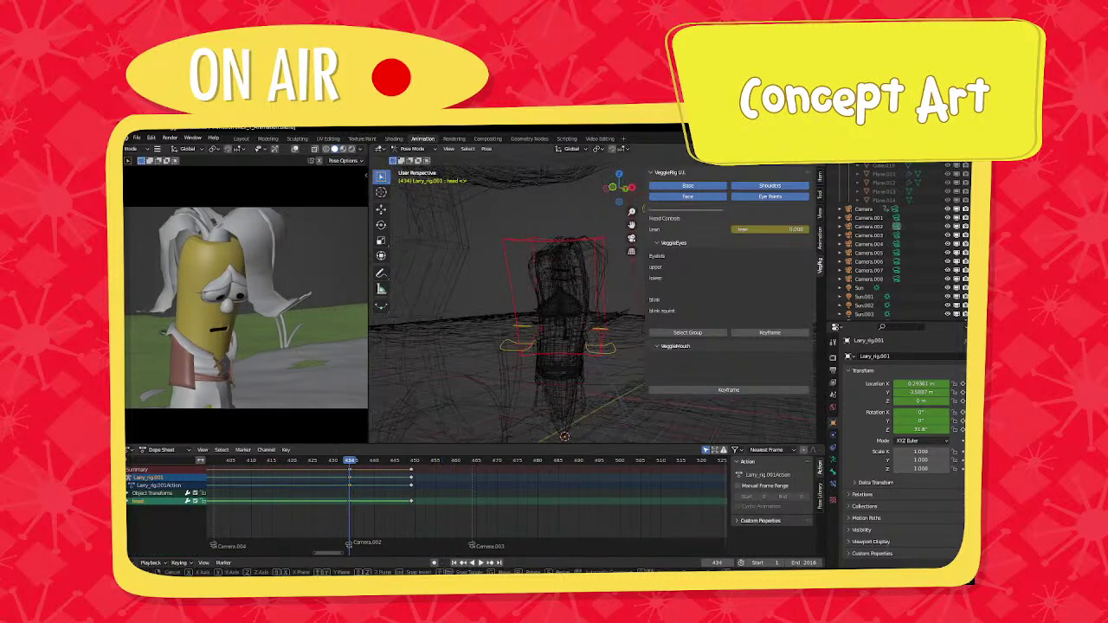
pyautogui.click(569, 259)
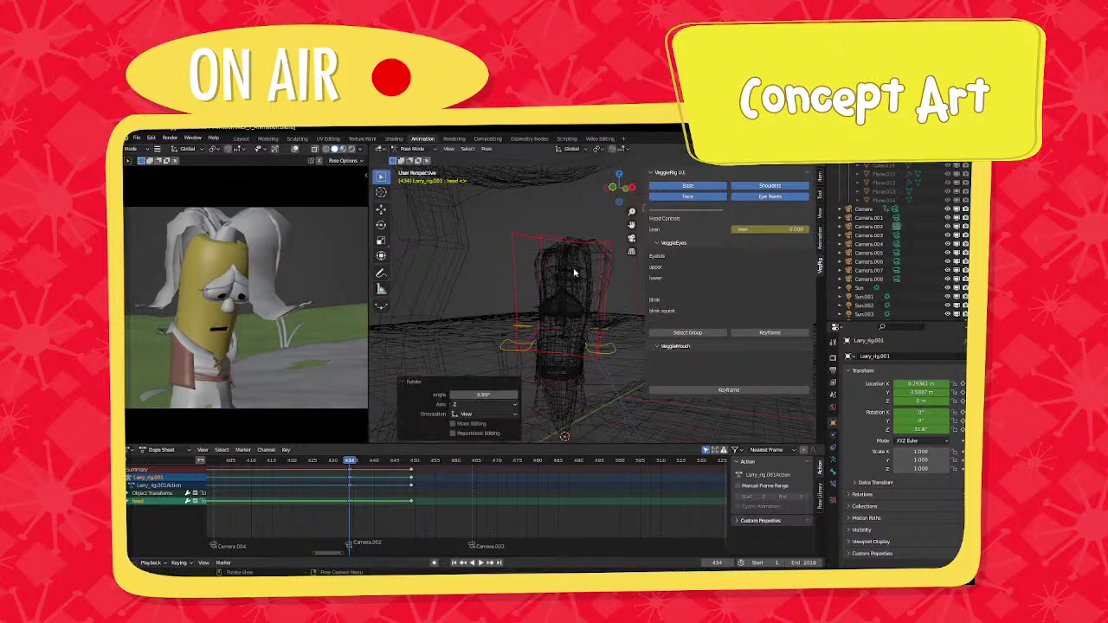
pyautogui.press('i')
pyautogui.click(575, 271)
# Compare Larry's two neighbouring poses, then raise both of his upper shoulder bones at frame 434.
pyautogui.moveTo(353, 463); pyautogui.dragTo(424, 468)
pyautogui.press('Down')
pyautogui.press('Down')
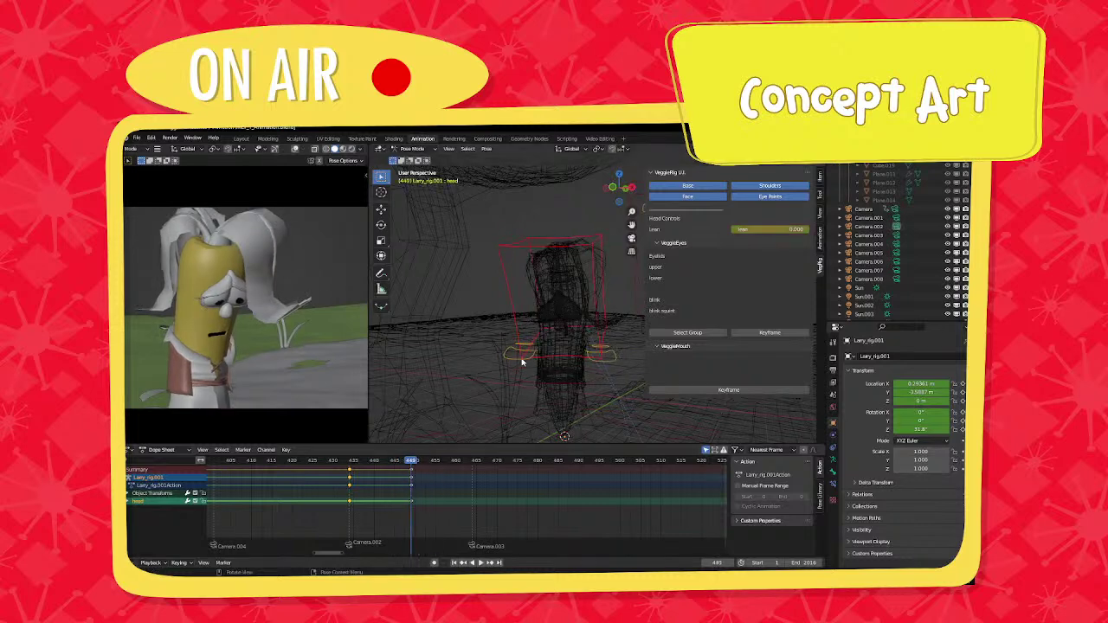
pyautogui.click(612, 351)
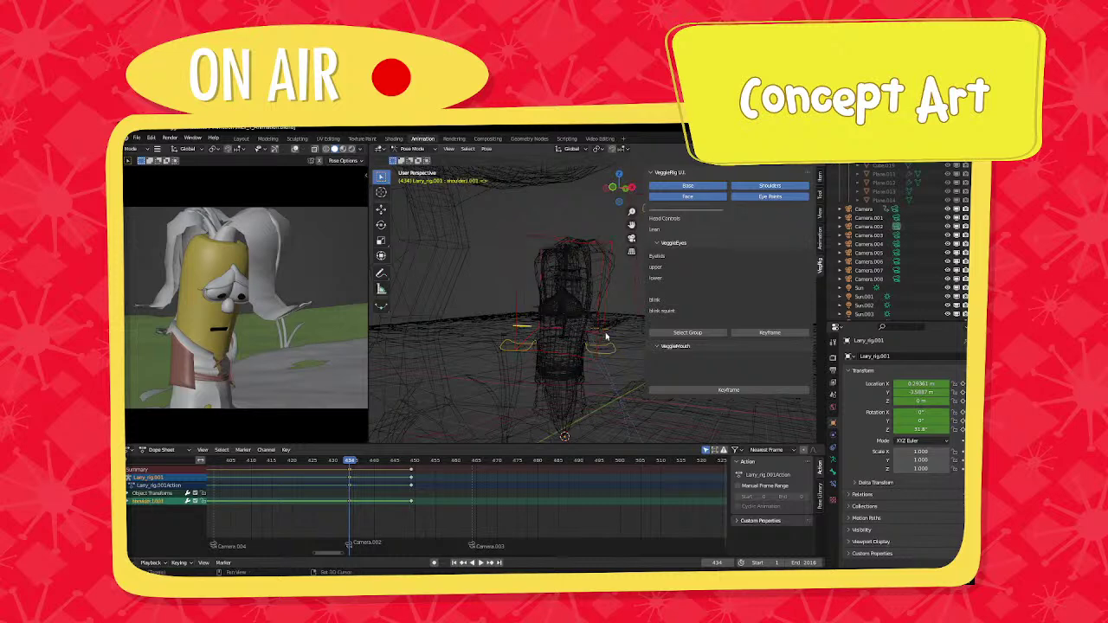
pyautogui.keyDown('shift'); pyautogui.click(606, 336); pyautogui.keyUp('shift')
pyautogui.keyDown('shift'); pyautogui.click(606, 333); pyautogui.keyUp('shift')
pyautogui.keyDown('shift'); pyautogui.click(607, 330); pyautogui.keyUp('shift')
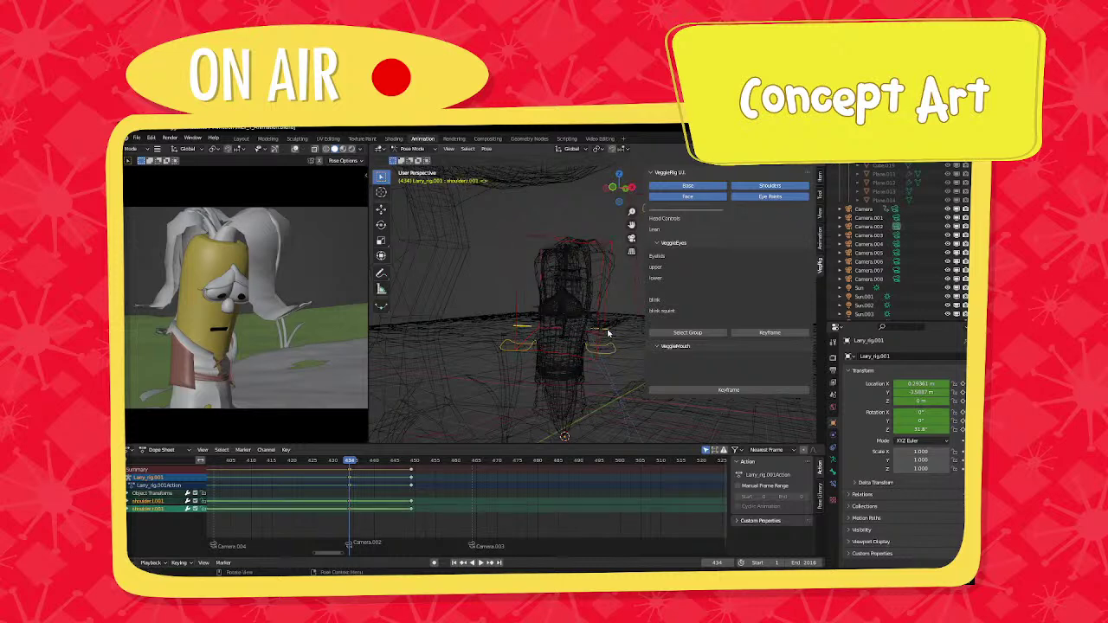
pyautogui.press('g')
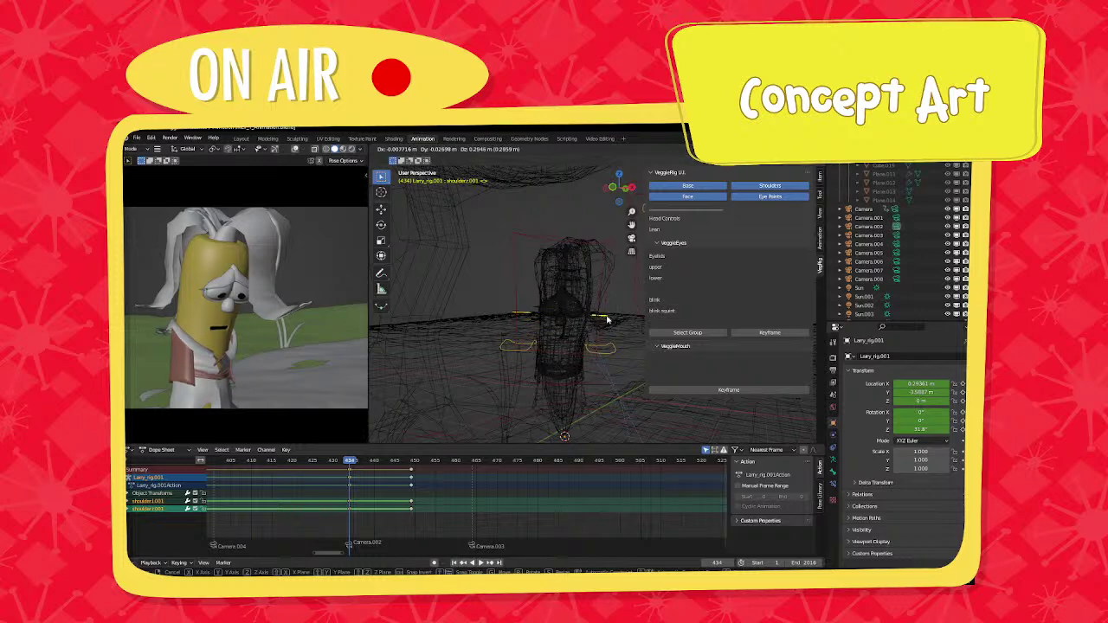
pyautogui.click(606, 317)
# Raise Larry's lower left and right shoulder bones slightly and keyframe all his bones at frame 434.
pyautogui.click(607, 351)
pyautogui.keyDown('shift'); pyautogui.click(535, 349); pyautogui.keyUp('shift')
pyautogui.press('g')
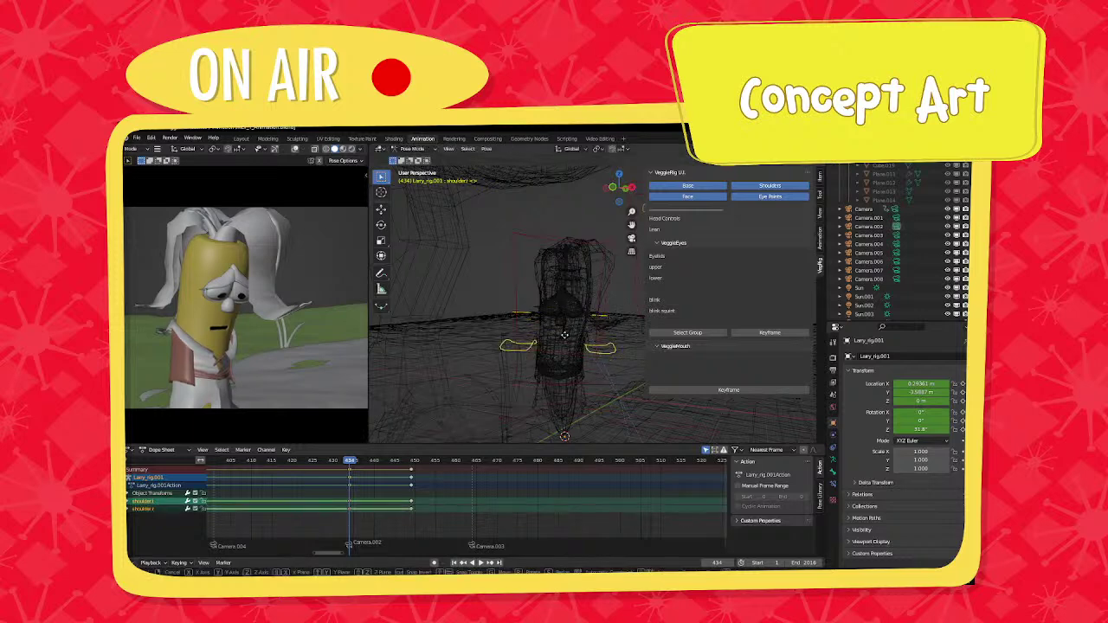
pyautogui.click(566, 332)
pyautogui.press('a')
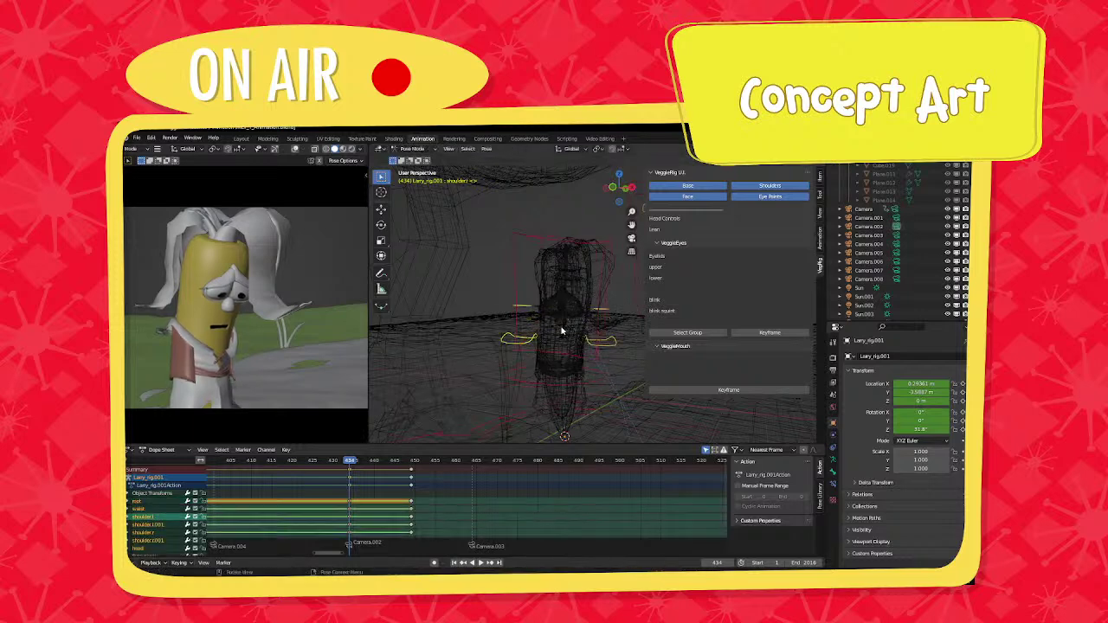
pyautogui.press('i')
pyautogui.click(561, 329)
# Play the animation from frame 434 to check the shoulder motion and return to that frame.
pyautogui.press('space')
pyautogui.moveTo(427, 499); pyautogui.dragTo(334, 471, button='middle')
pyautogui.scroll(1, 334, 471)
pyautogui.press('Escape')
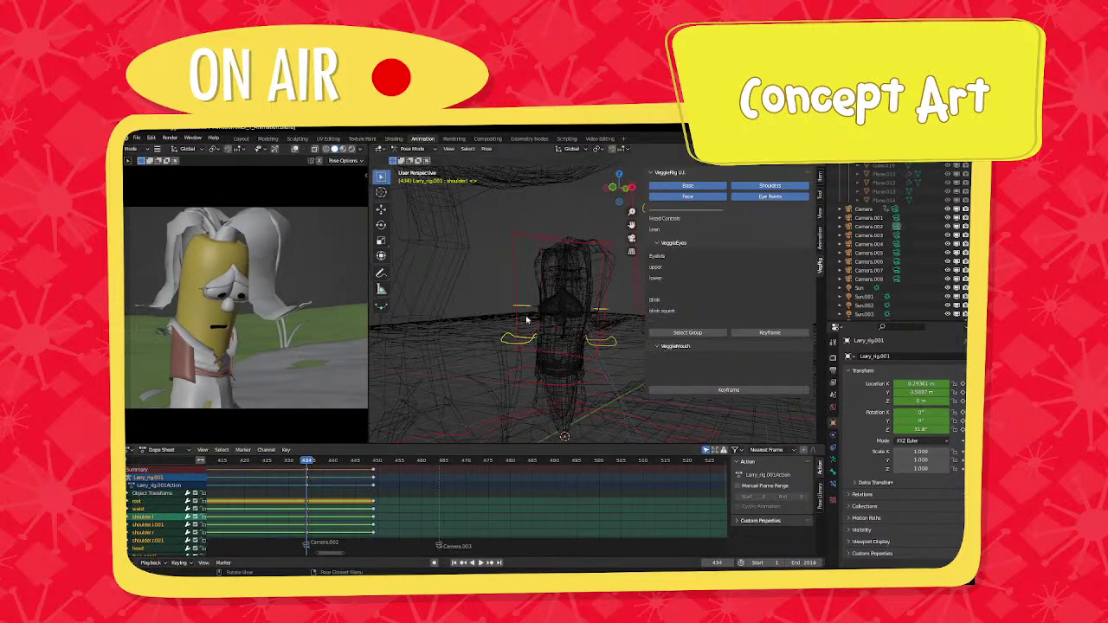
# Move Larry's left and right shoulder bones outward from his body and keyframe all bones at frame 434.
pyautogui.click(507, 338)
pyautogui.press('g')
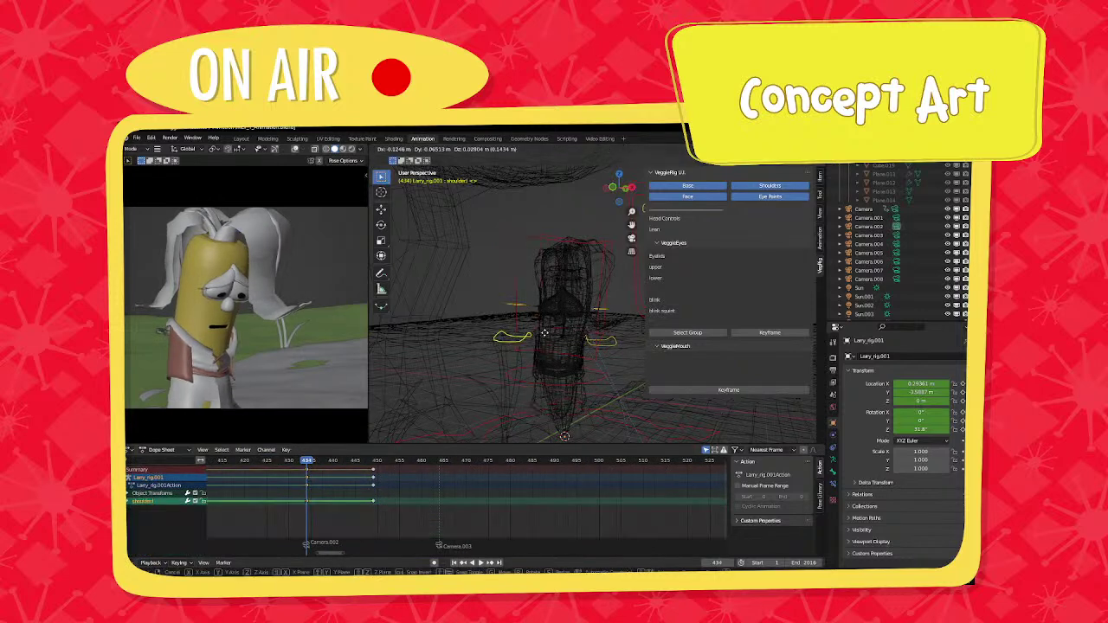
pyautogui.click(537, 332)
pyautogui.click(614, 344)
pyautogui.press('g')
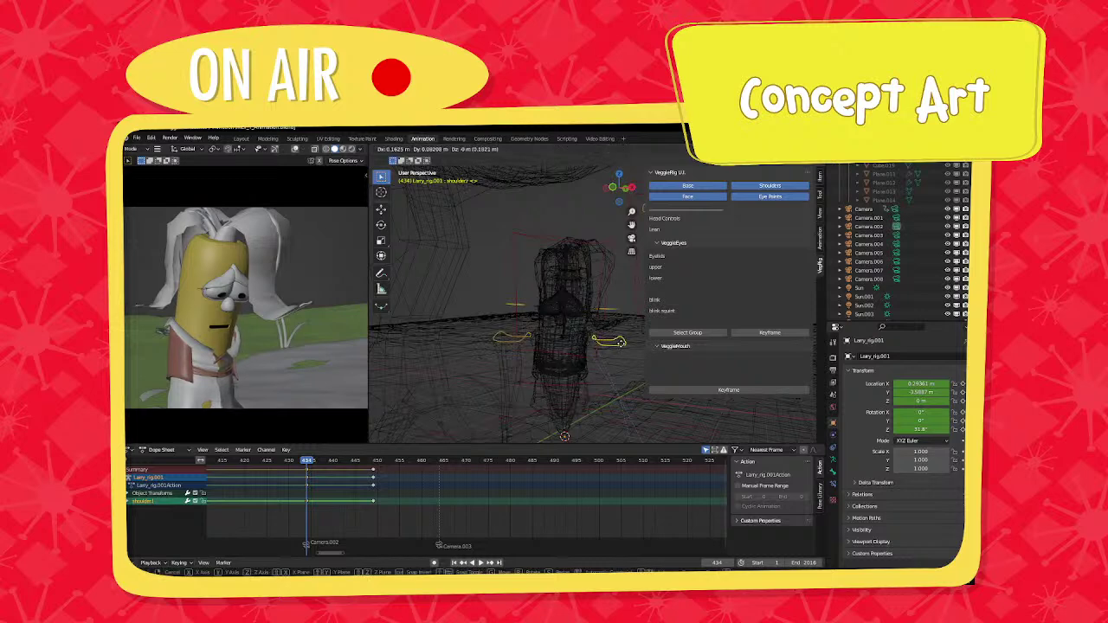
pyautogui.click(617, 345)
pyautogui.press('a')
pyautogui.press('i')
pyautogui.click(597, 328)
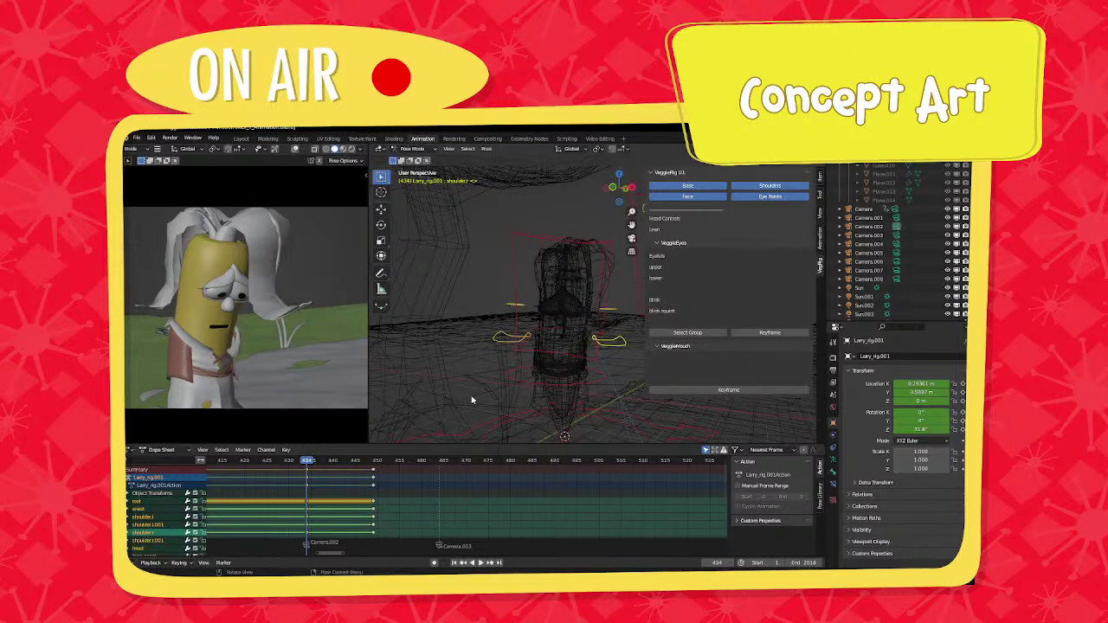
# Play the animation from around frame 449 through the Camera.003 cut to frame 476.
pyautogui.click(374, 464)
pyautogui.press('space')
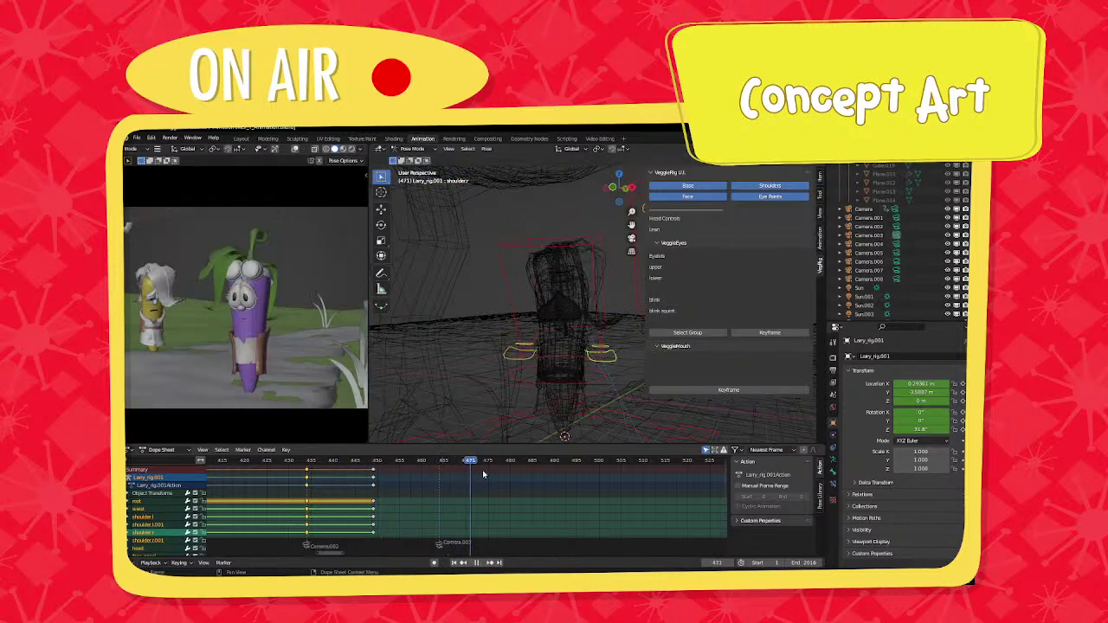
pyautogui.press('space')
pyautogui.moveTo(457, 482); pyautogui.dragTo(357, 491, button='middle')
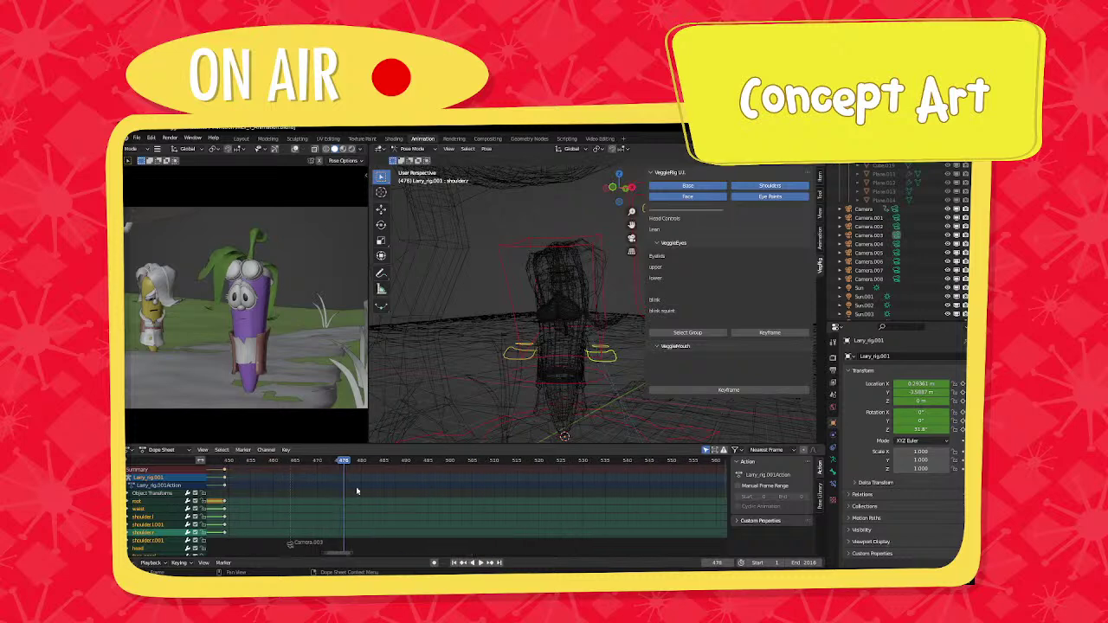
# Turn Larry's head bone with a free rotation and shift it slightly at frame 490.
pyautogui.moveTo(360, 462); pyautogui.dragTo(406, 464)
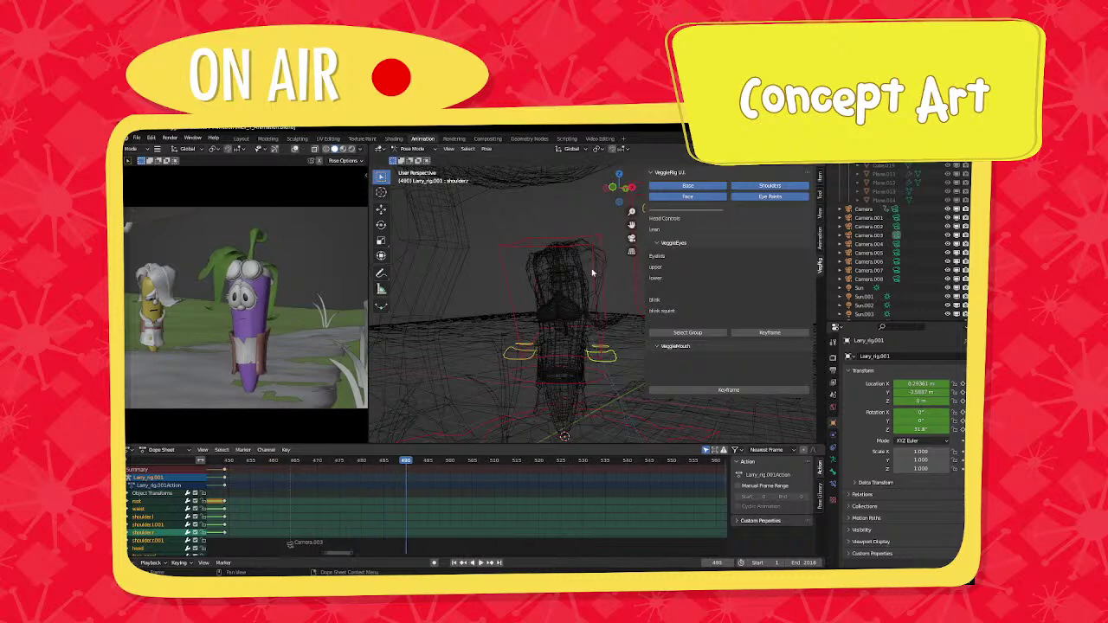
pyautogui.click(590, 254)
pyautogui.press('r')
pyautogui.press('r')
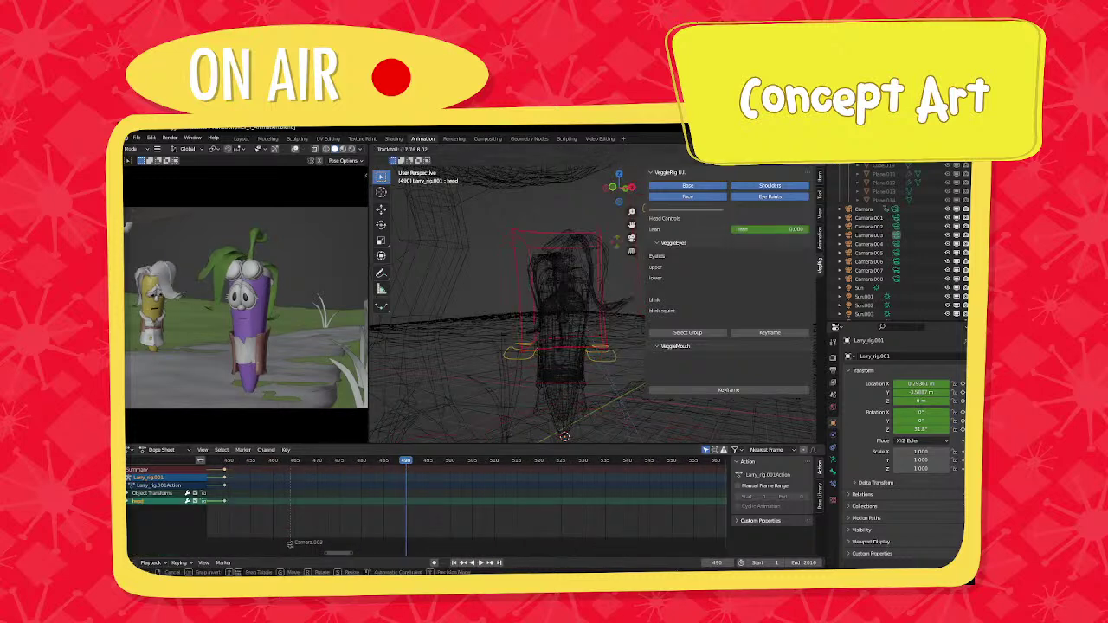
pyautogui.click(616, 245)
pyautogui.moveTo(566, 339); pyautogui.dragTo(593, 341, button='middle')
pyautogui.press('g')
pyautogui.click(599, 387)
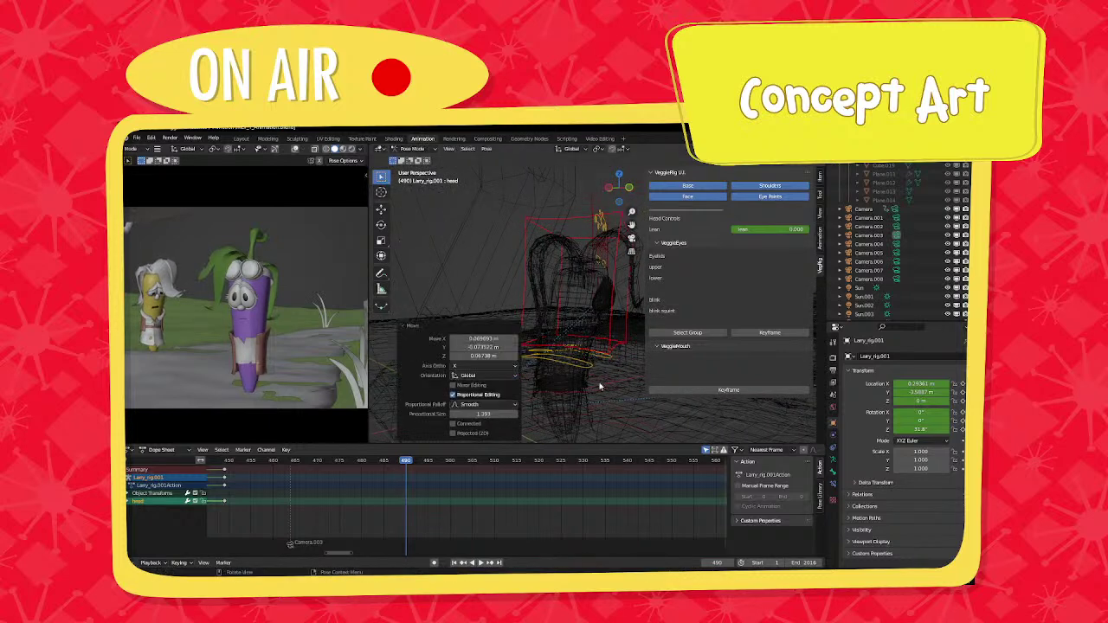
# Shift Larry's waist bone slightly and keyframe all his bones at frame 490.
pyautogui.click(601, 390)
pyautogui.press('g')
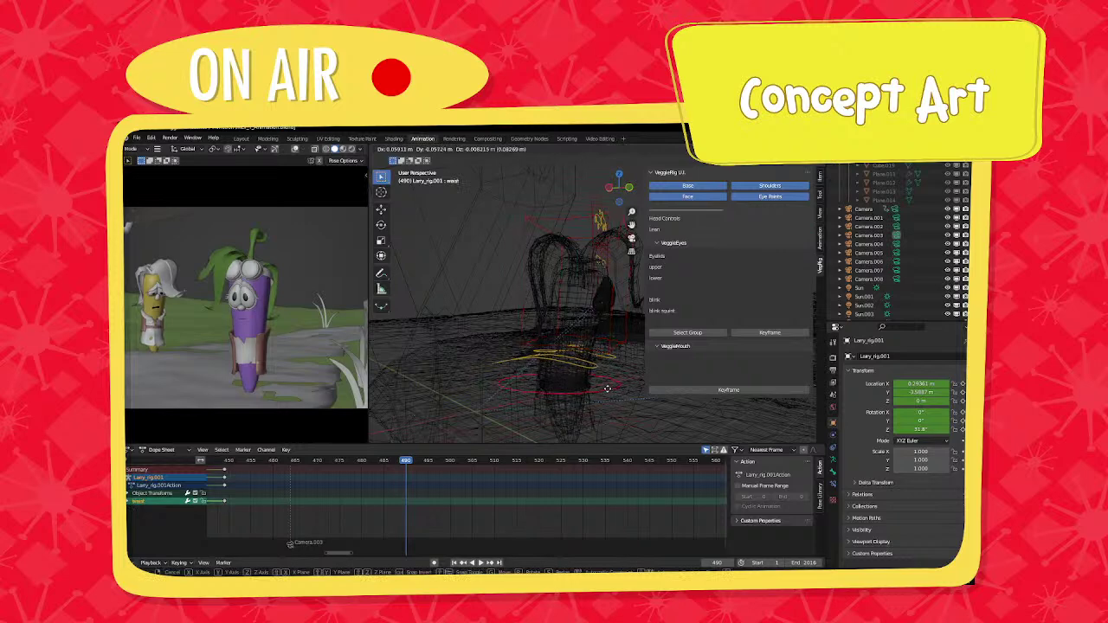
pyautogui.click(606, 386)
pyautogui.moveTo(606, 386); pyautogui.dragTo(576, 279, button='middle')
pyautogui.press('a')
pyautogui.press('i')
pyautogui.click(569, 324)
# Redirect Larry's gaze at frame 490 by rotating both pupil controls together.
pyautogui.click(581, 260)
pyautogui.keyDown('shift'); pyautogui.click(599, 260); pyautogui.keyUp('shift')
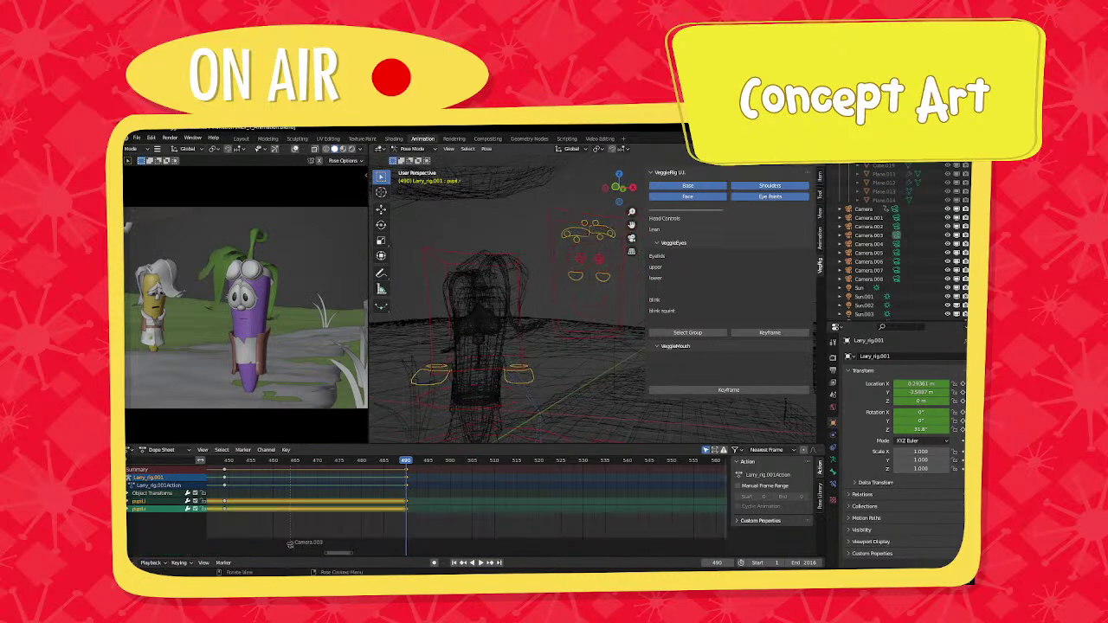
pyautogui.press('r')
pyautogui.press('r')
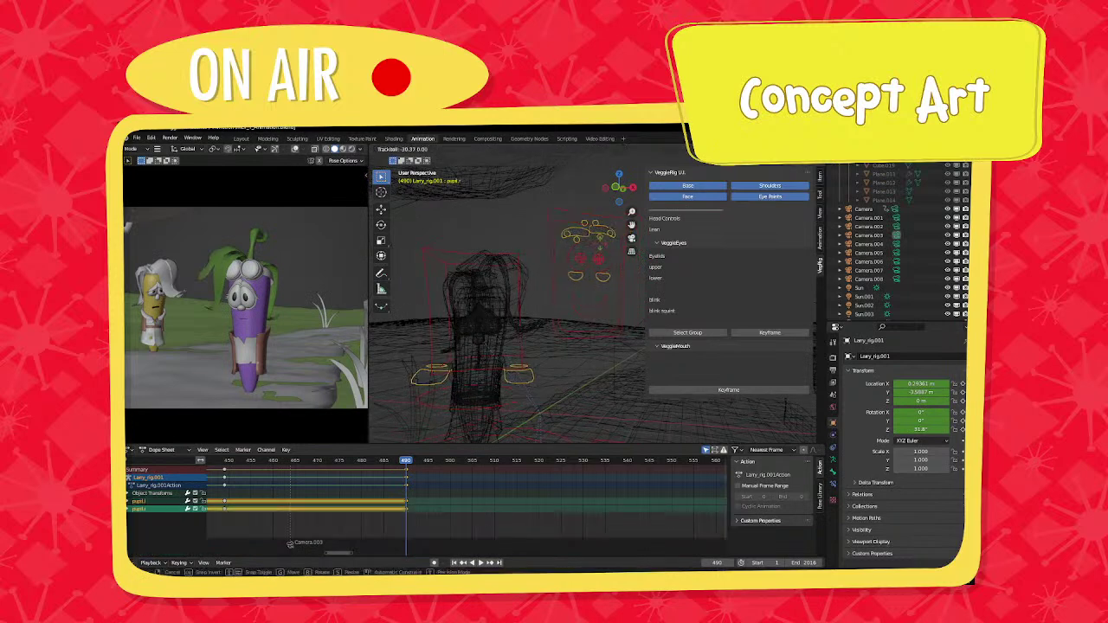
pyautogui.click(600, 250)
# Reduce the mouth shape set at 1.000 and adjust the upper-eyelid value for both of Larry's eyes at frame 490.
pyautogui.click(595, 314)
pyautogui.scroll(-3, 723, 357)
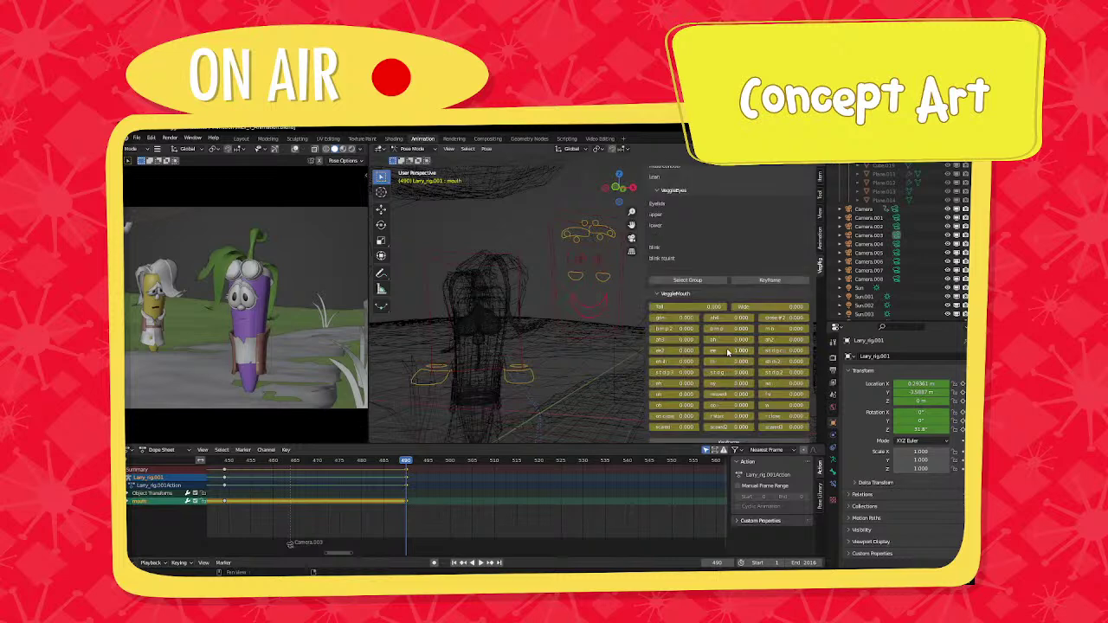
pyautogui.moveTo(727, 352); pyautogui.dragTo(699, 352)
pyautogui.click(585, 270)
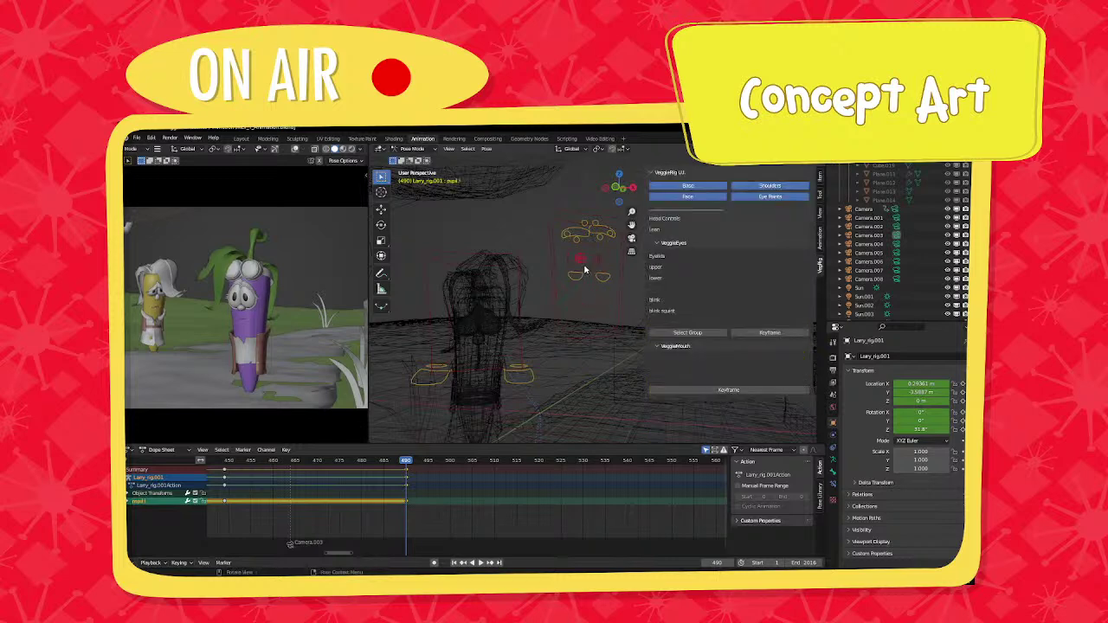
pyautogui.click(598, 272)
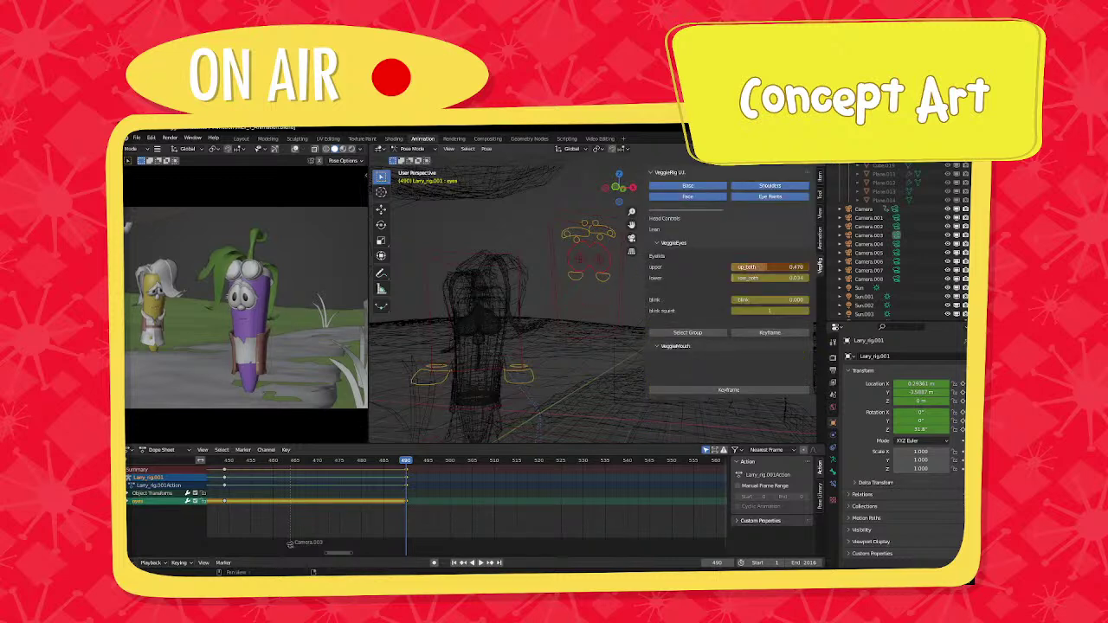
# Move the inner eyebrow controls on Larry's face panel and keyframe all his bones at frame 490.
pyautogui.click(603, 241)
pyautogui.keyDown('shift'); pyautogui.click(601, 235); pyautogui.keyUp('shift')
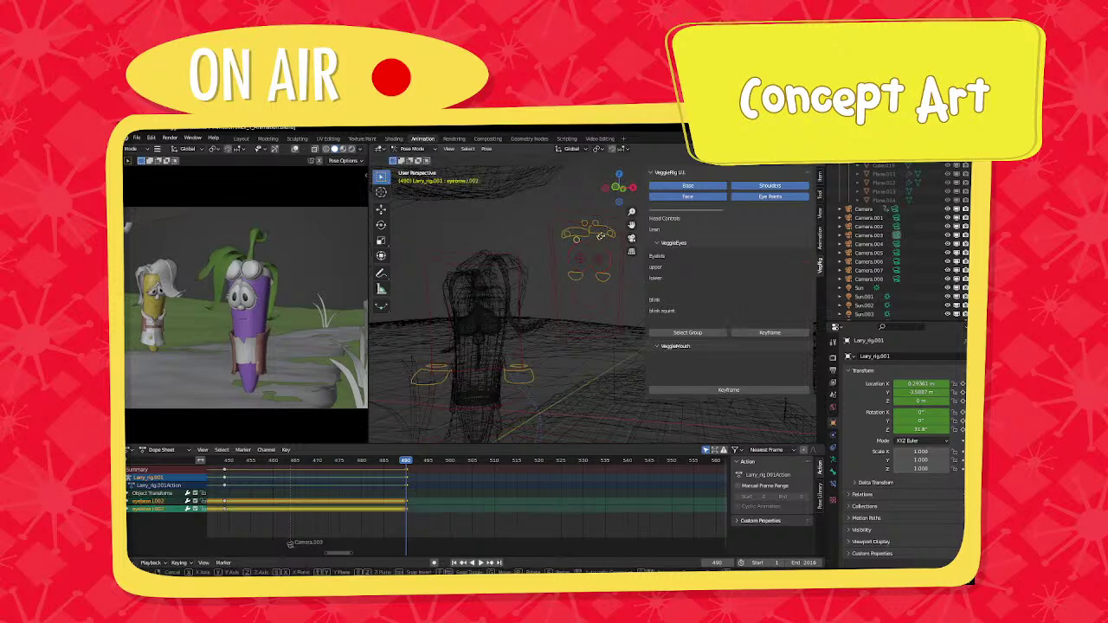
pyautogui.press('g')
pyautogui.click(603, 240)
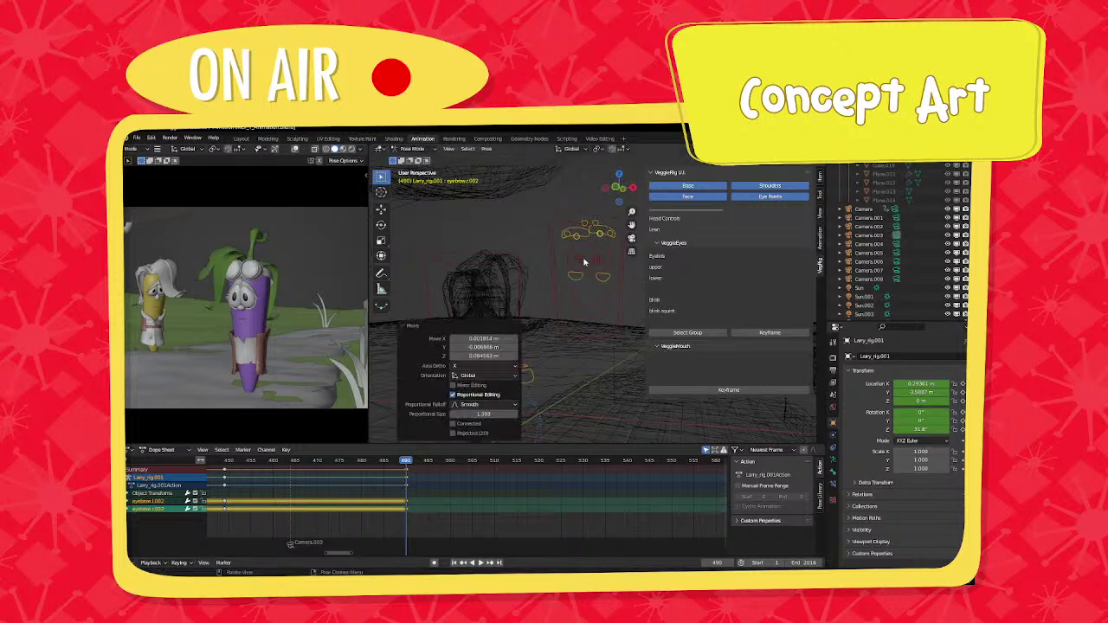
pyautogui.press('a')
pyautogui.press('i')
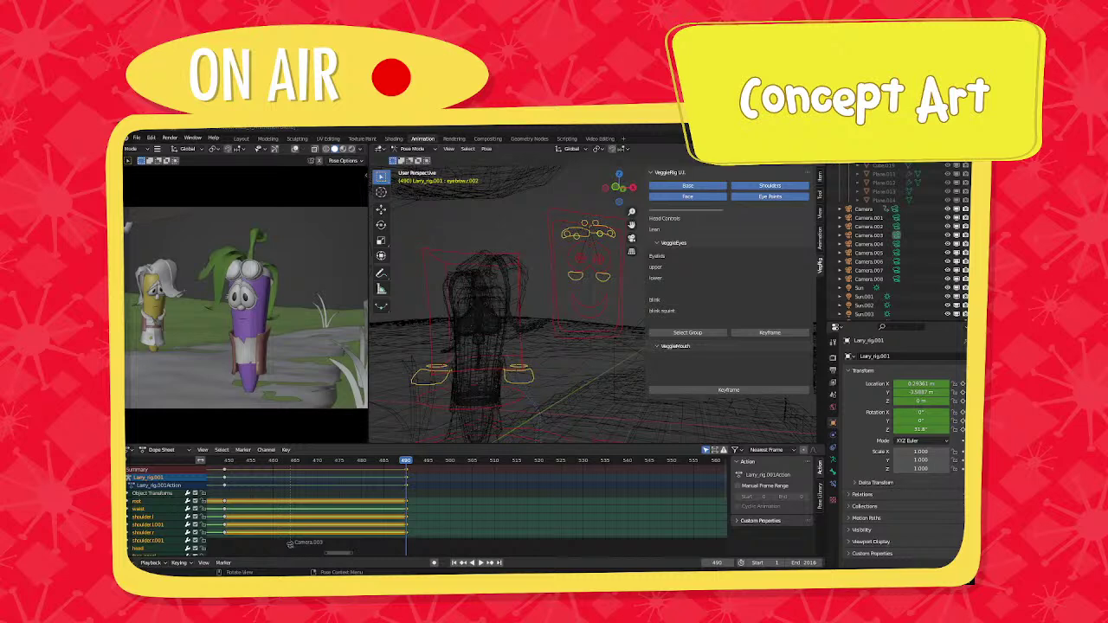
# Play the animation from just before the Camera.003 marker to frame 500 to review Larry's new pose.
pyautogui.scroll(-2, 346, 519)
pyautogui.moveTo(346, 519); pyautogui.dragTo(471, 514, button='middle')
pyautogui.scroll(4, 472, 514)
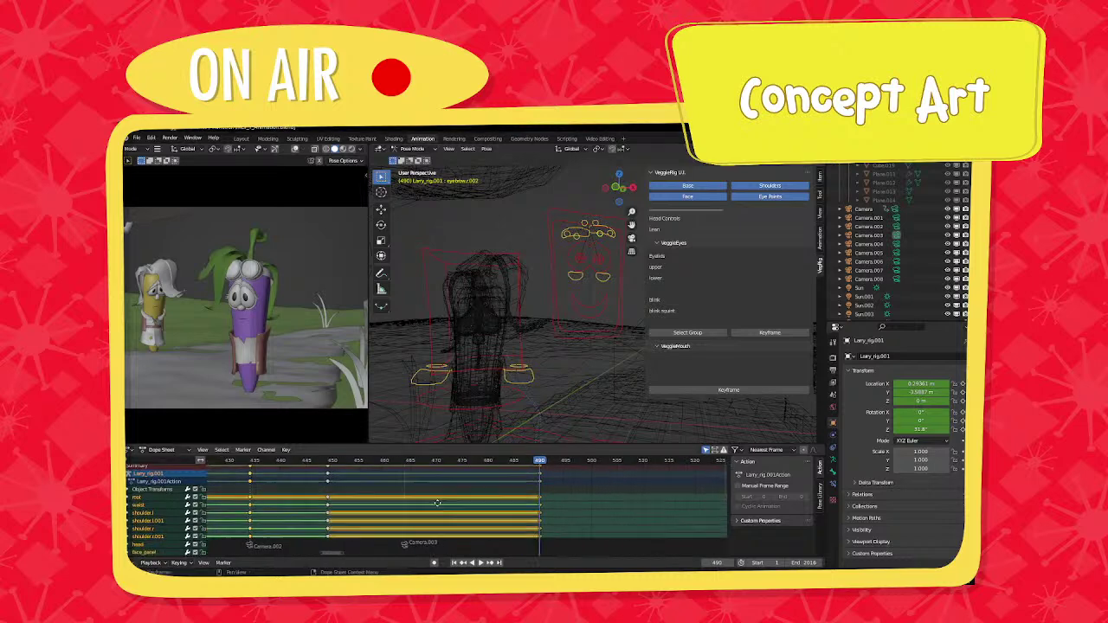
pyautogui.click(399, 464)
pyautogui.press('space')
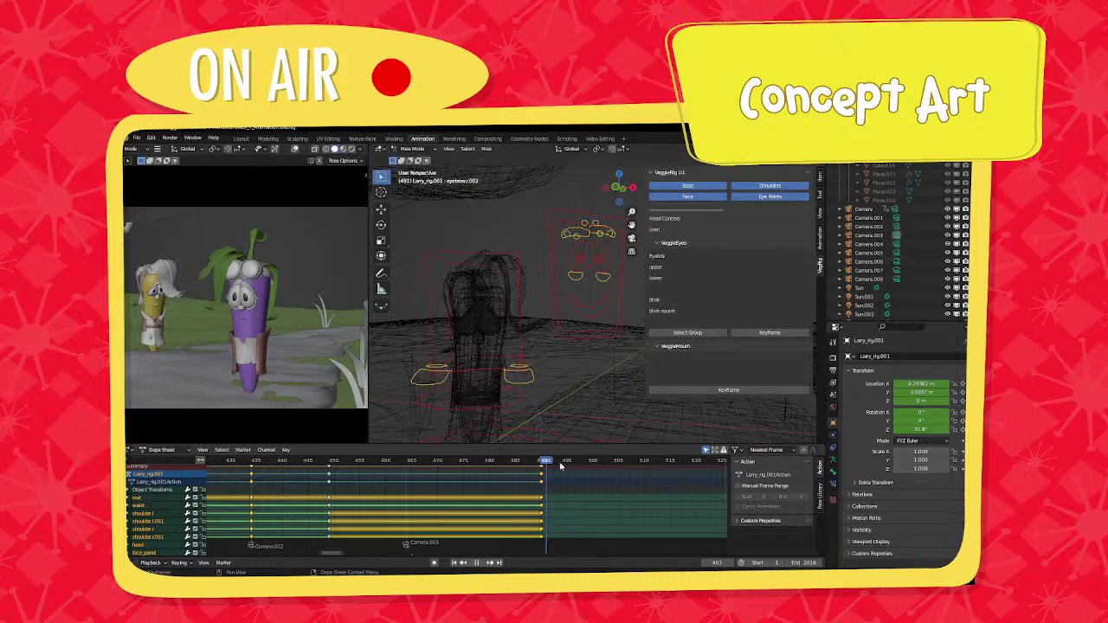
pyautogui.press('space')
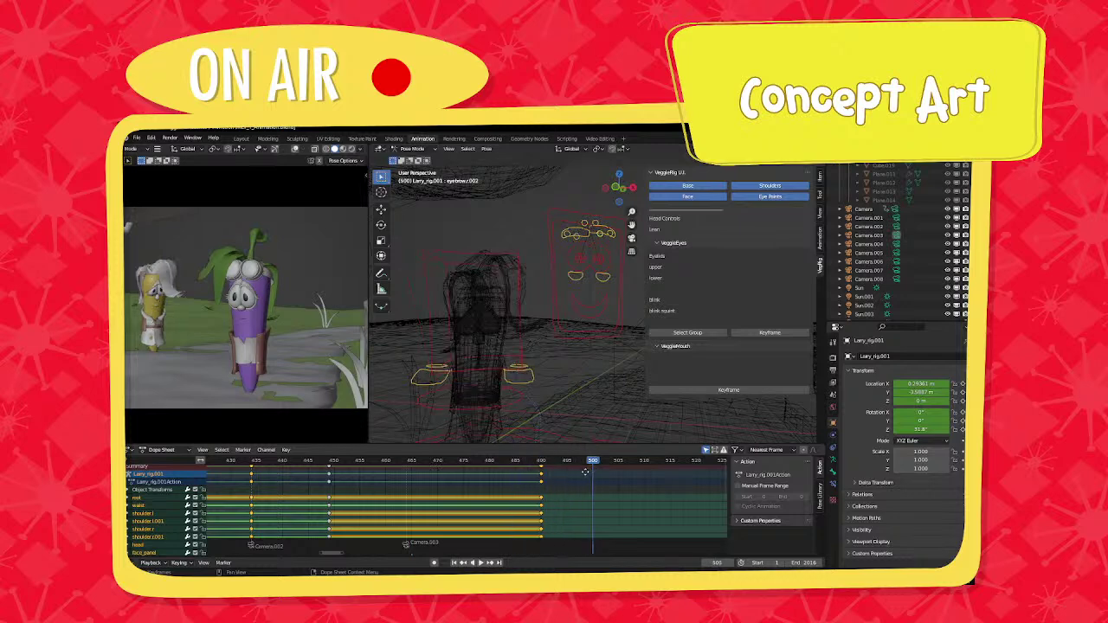
# Examine the stretch after Larry's last keyframes up to the Camera.005 marker, scrubbing to frame 540.
pyautogui.scroll(-3, 506, 475)
pyautogui.moveTo(585, 471); pyautogui.dragTo(299, 480, button='middle')
pyautogui.scroll(-2, 285, 483)
pyautogui.scroll(-1, 388, 489)
pyautogui.moveTo(388, 490); pyautogui.dragTo(326, 494, button='middle')
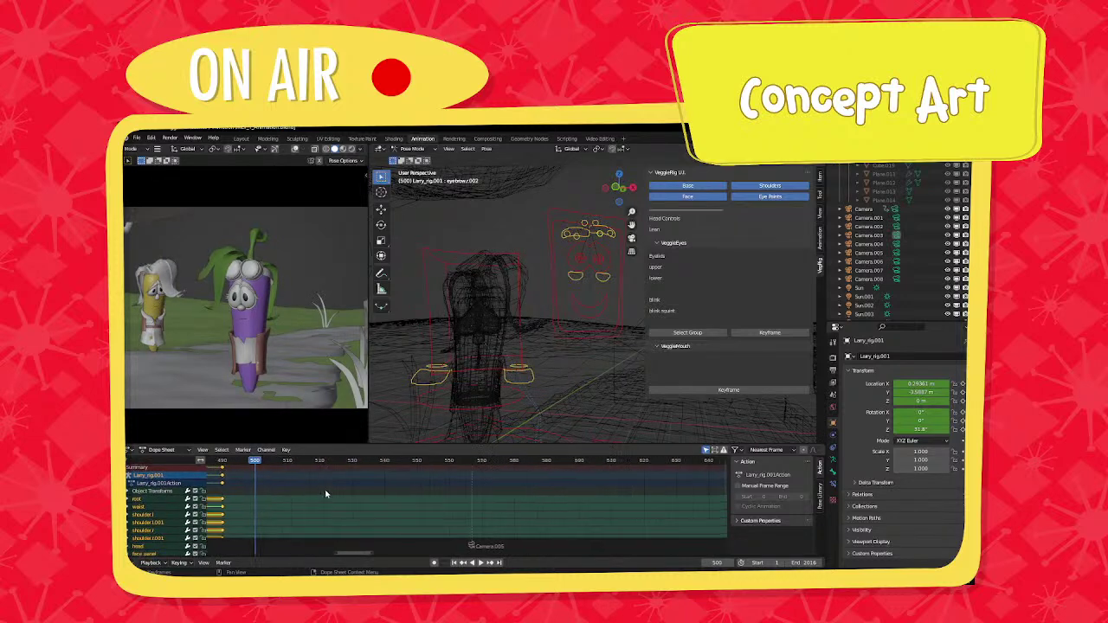
pyautogui.scroll(1, 326, 494)
pyautogui.moveTo(378, 463); pyautogui.dragTo(399, 463)
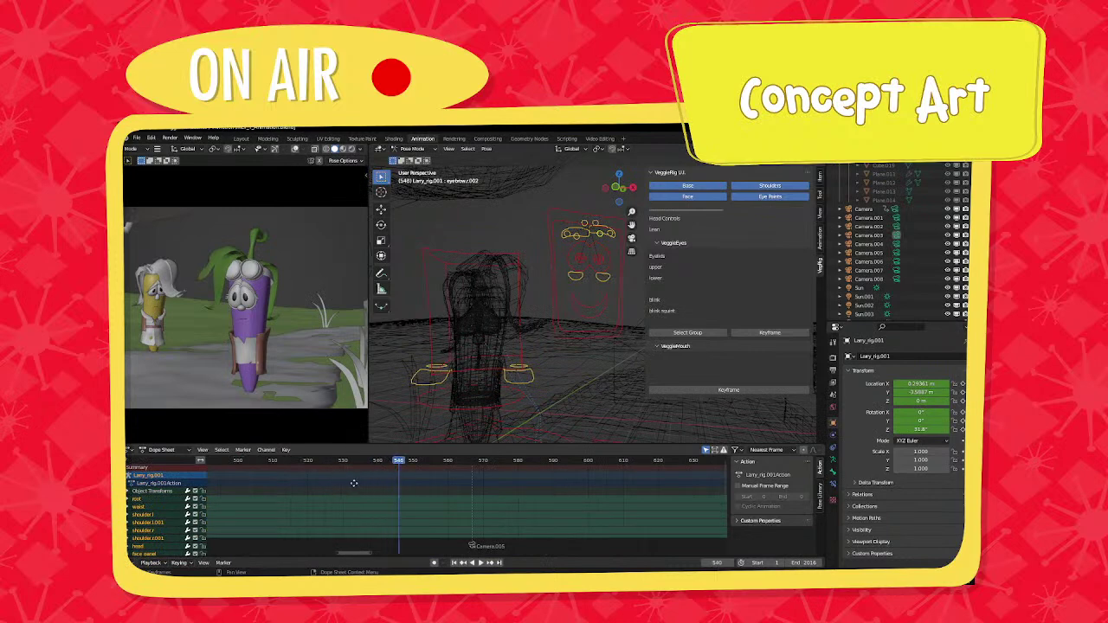
# Return to frame 490 and lower Larry's two inner eyebrow controls slightly.
pyautogui.moveTo(354, 483); pyautogui.dragTo(482, 478, button='middle')
pyautogui.click(332, 463)
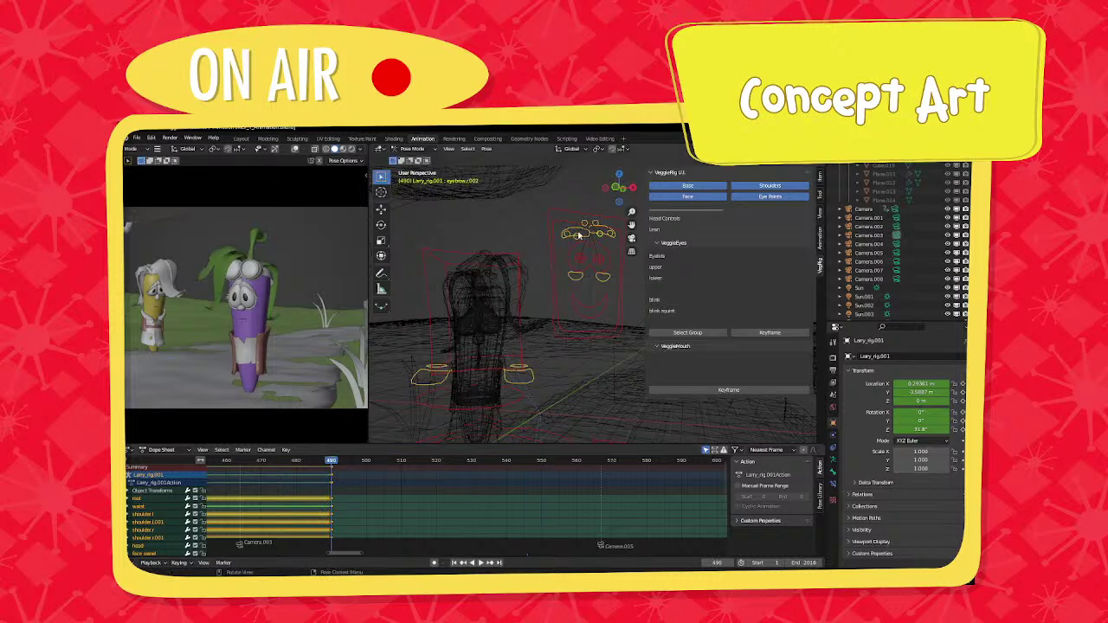
pyautogui.click(579, 234)
pyautogui.keyDown('shift'); pyautogui.click(599, 237); pyautogui.keyUp('shift')
pyautogui.press('g')
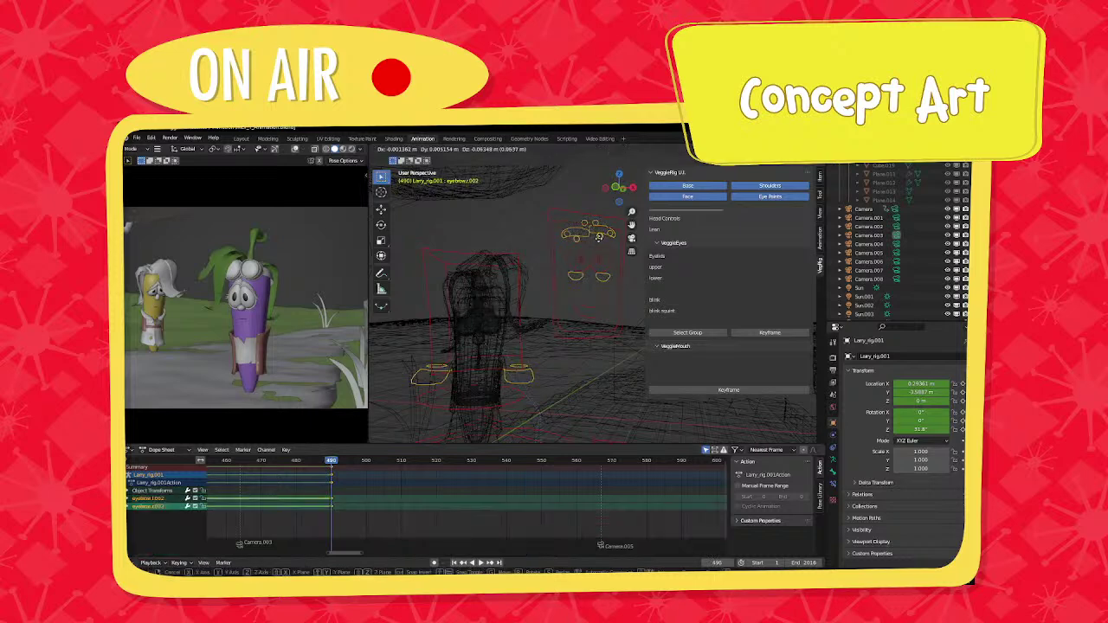
pyautogui.click(598, 242)
# Raise Larry's left and right squint controls slightly and keyframe all his bones at frame 490.
pyautogui.click(584, 275)
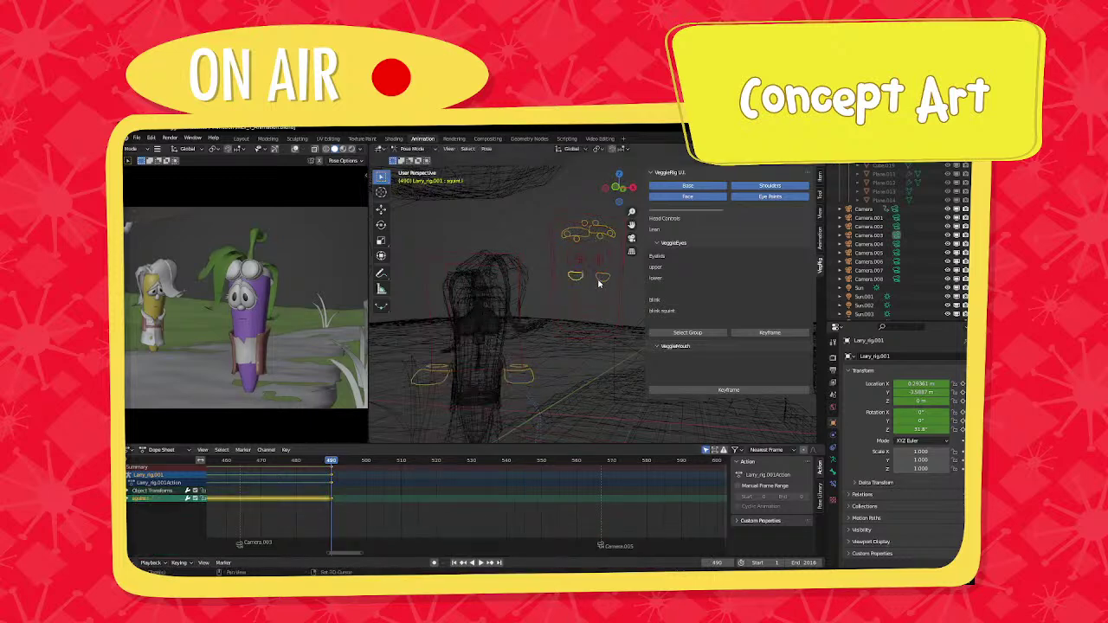
pyautogui.keyDown('shift'); pyautogui.click(599, 279); pyautogui.keyUp('shift')
pyautogui.press('g')
pyautogui.click(602, 278)
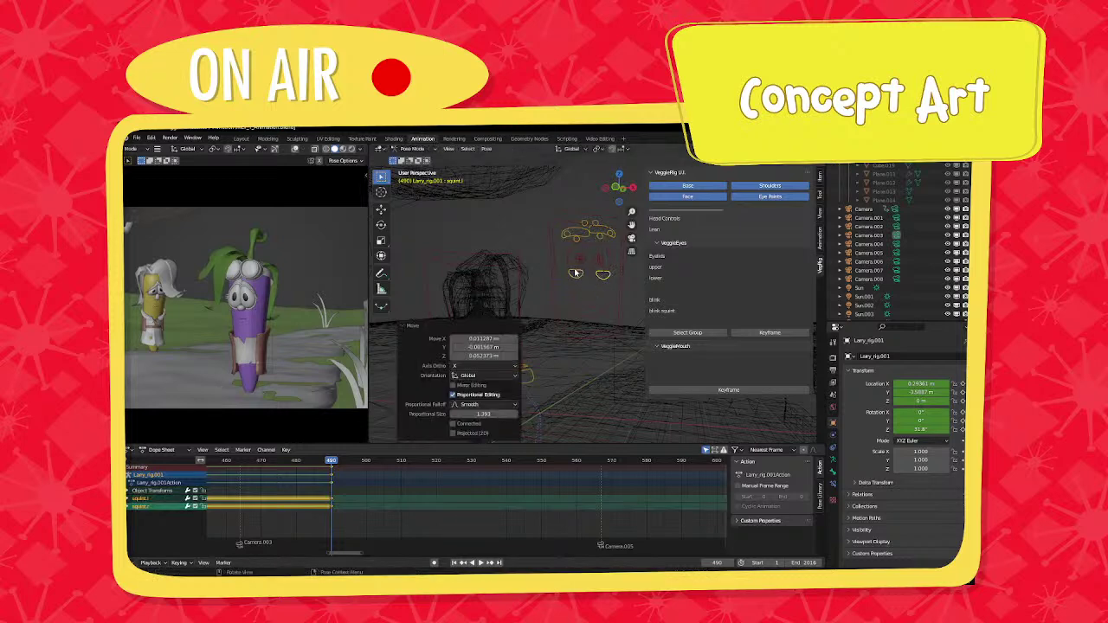
pyautogui.press('a')
pyautogui.press('i')
pyautogui.click(575, 272)
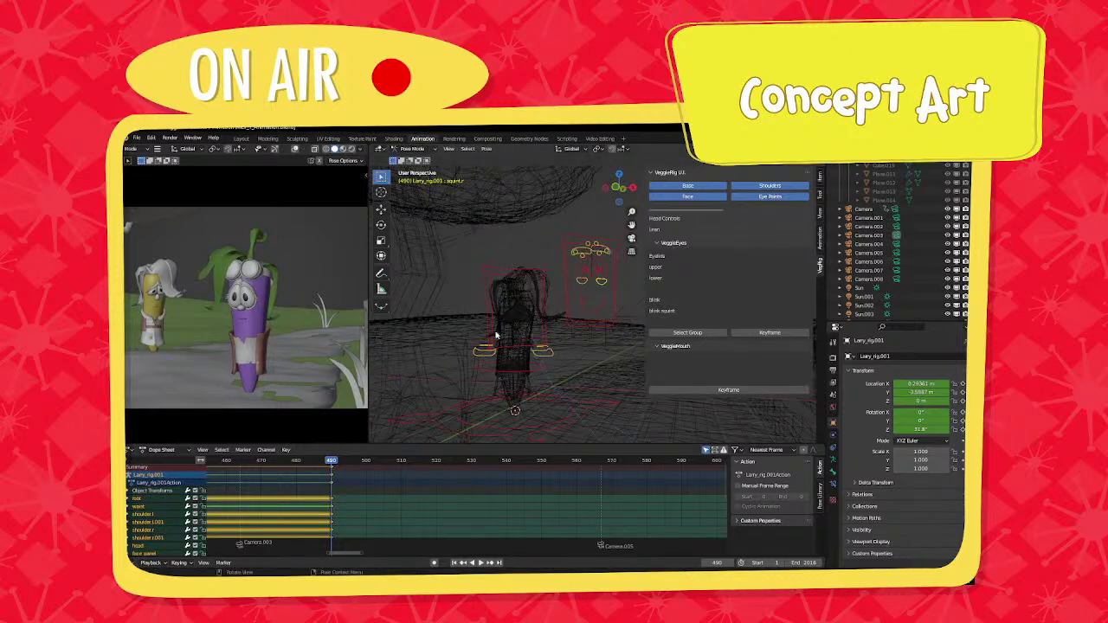
pyautogui.keyDown('shift'); pyautogui.moveTo(259, 338); pyautogui.dragTo(267, 337, button='middle'); pyautogui.keyUp('shift')
pyautogui.scroll(-1, 267, 337)
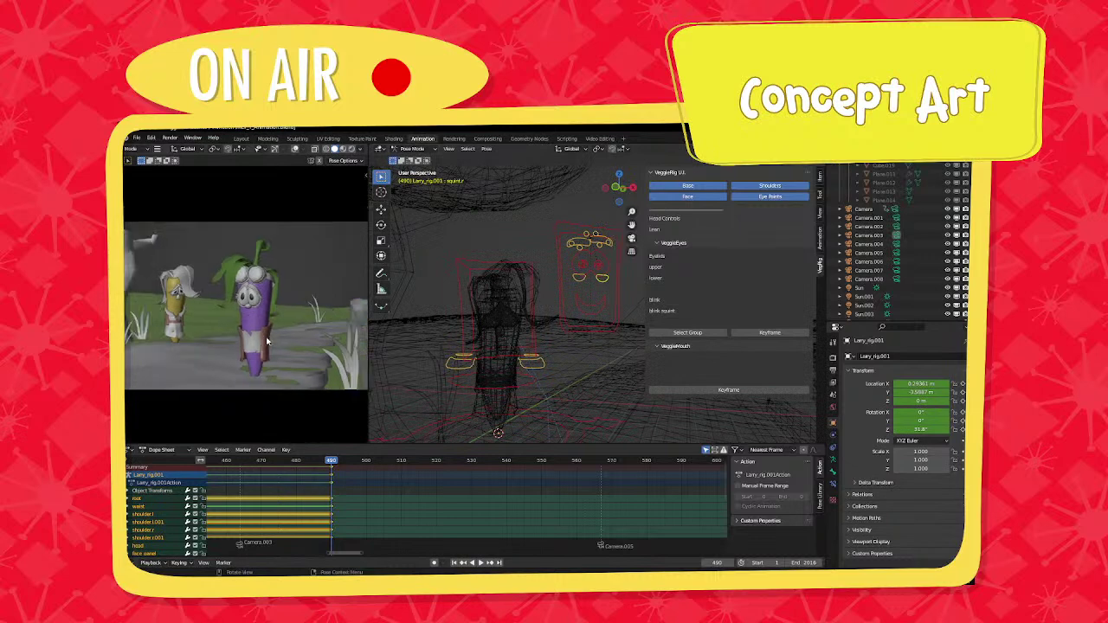
# At frame 449, set Larry's upper eyelid value for both eyes to 0.579.
pyautogui.press('Left')
pyautogui.press('Right')
pyautogui.scroll(-3, 339, 507)
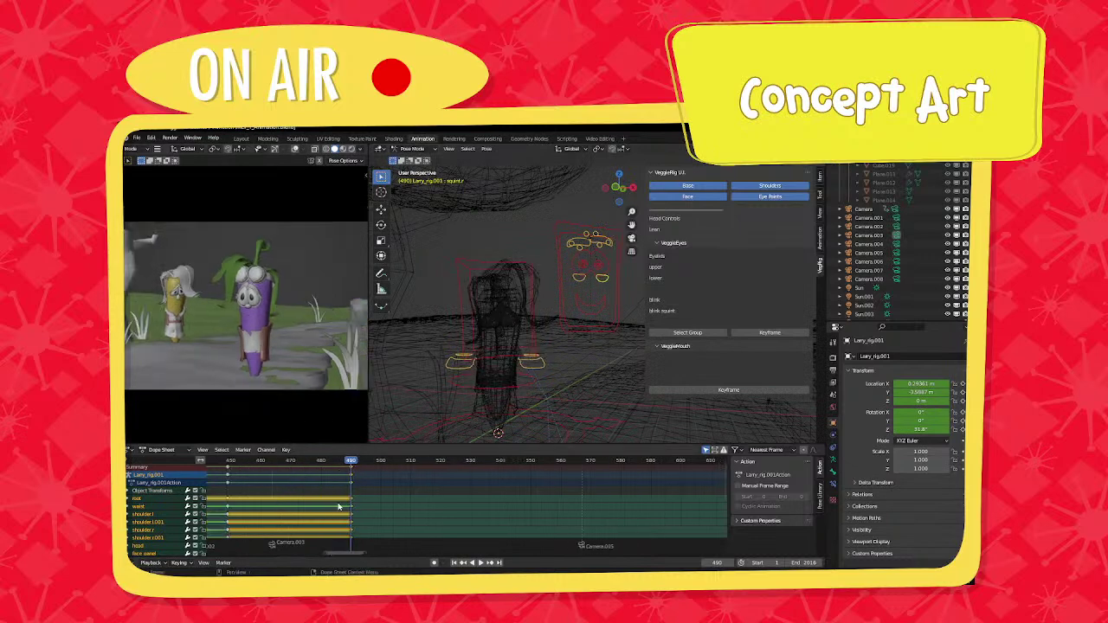
pyautogui.moveTo(405, 516); pyautogui.dragTo(647, 519, button='middle')
pyautogui.moveTo(450, 465); pyautogui.dragTo(493, 469)
pyautogui.click(589, 264)
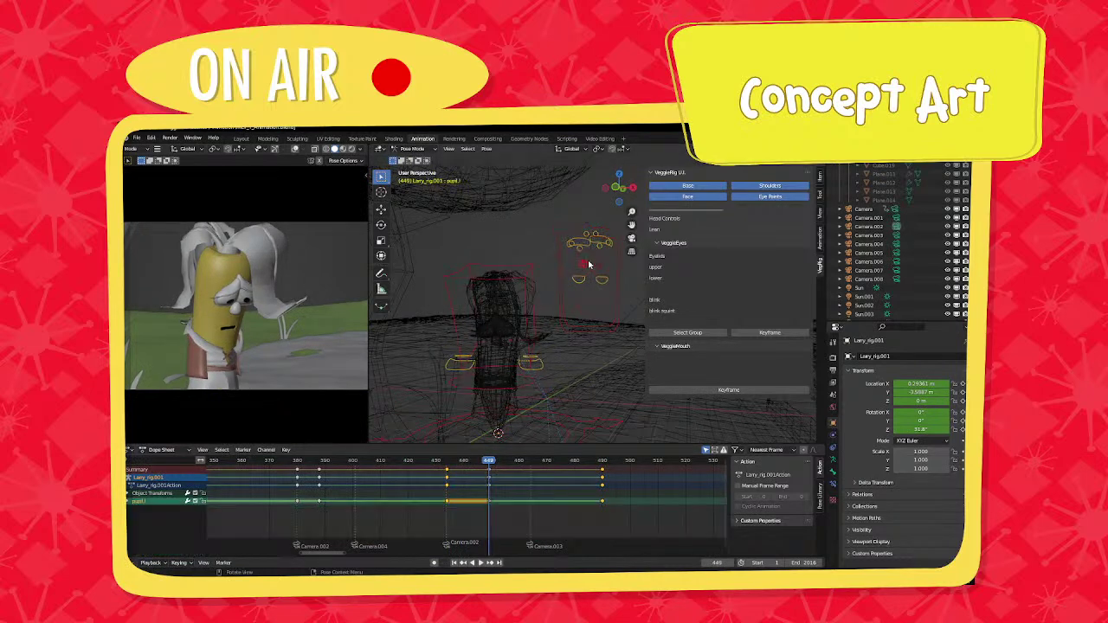
pyautogui.click(592, 264)
pyautogui.moveTo(756, 268); pyautogui.dragTo(763, 268)
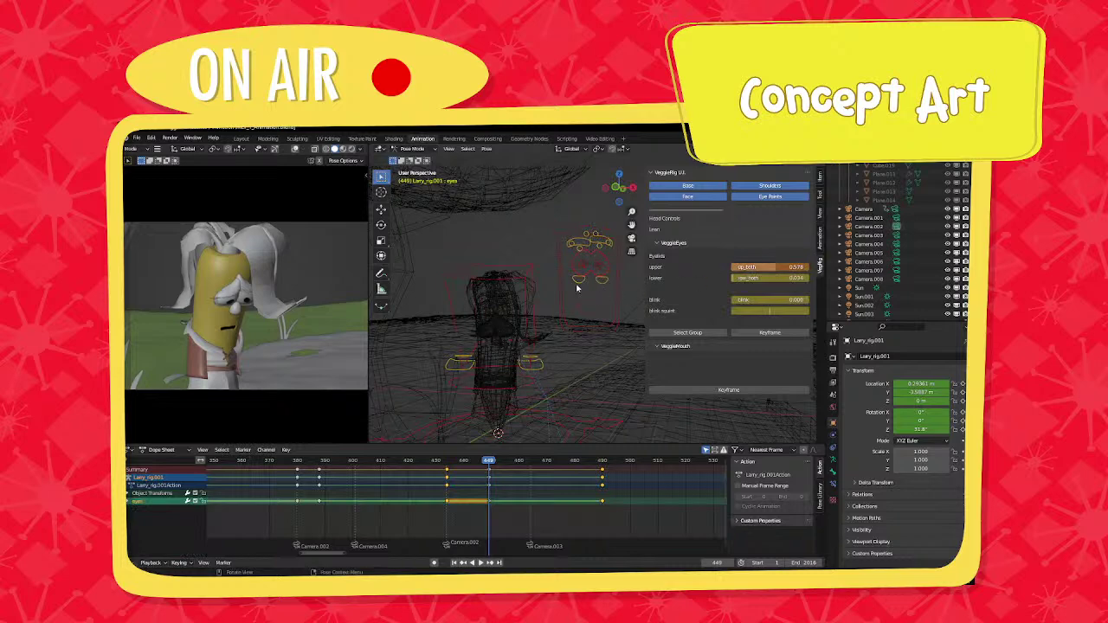
# Raise Larry's left and right squint controls slightly and keyframe all his bones at frame 449.
pyautogui.click(601, 282)
pyautogui.keyDown('shift'); pyautogui.click(601, 282); pyautogui.keyUp('shift')
pyautogui.press('g')
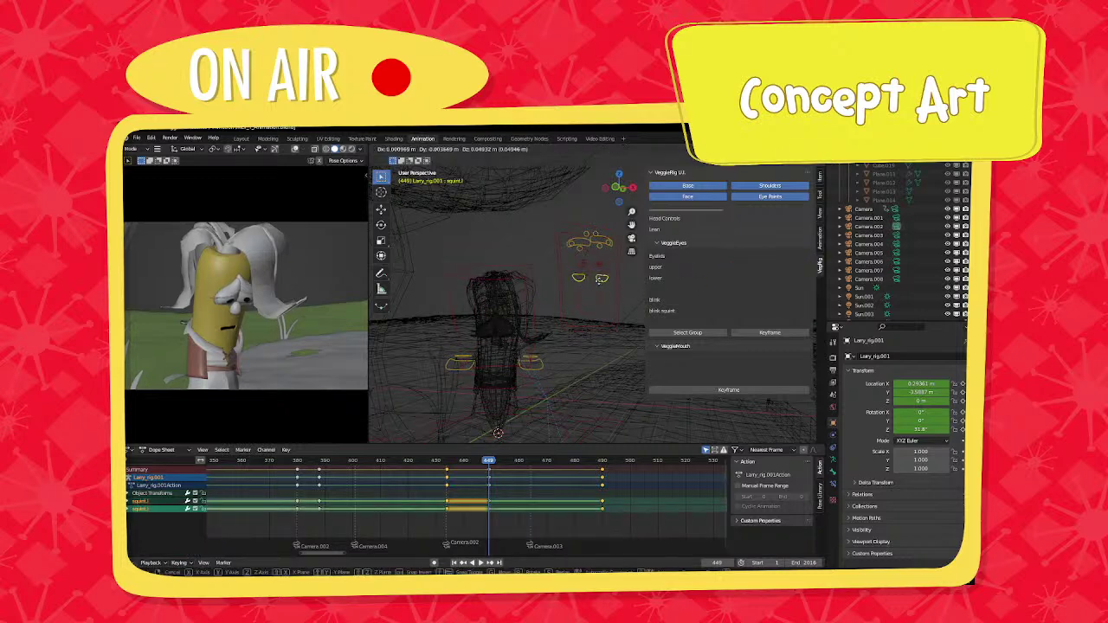
pyautogui.click(599, 281)
pyautogui.press('a')
pyautogui.press('i')
pyautogui.click(592, 285)
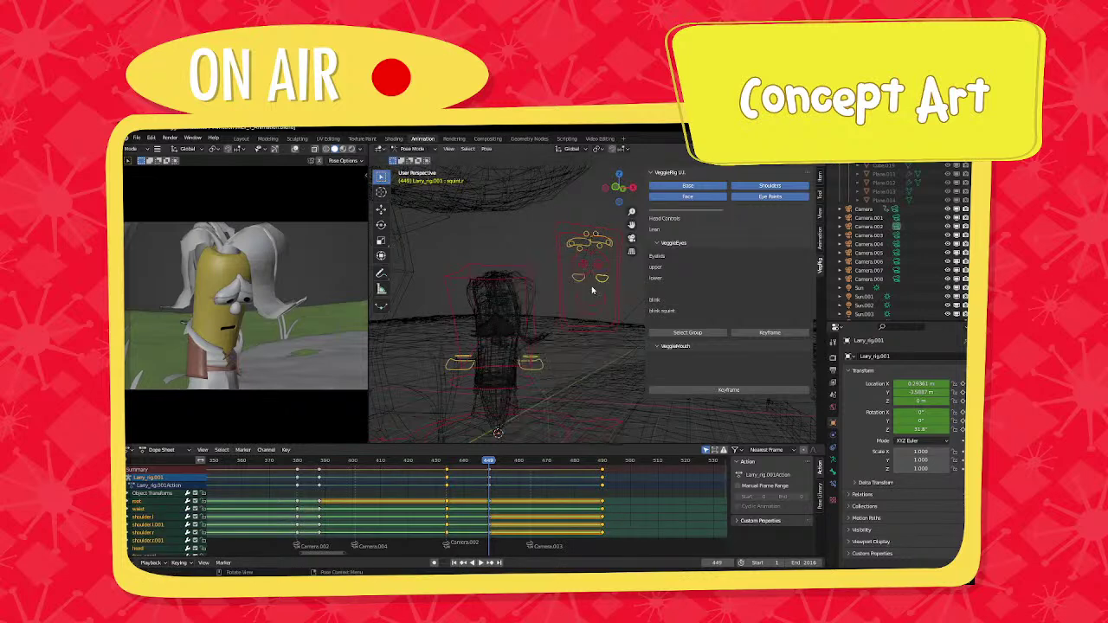
# Lower Larry's two inner eyebrow controls slightly and keyframe their available channels at frame 449.
pyautogui.press('Down')
pyautogui.press('Up')
pyautogui.press('Down')
pyautogui.press('Up')
pyautogui.click(578, 252)
pyautogui.keyDown('shift'); pyautogui.click(599, 248); pyautogui.keyUp('shift')
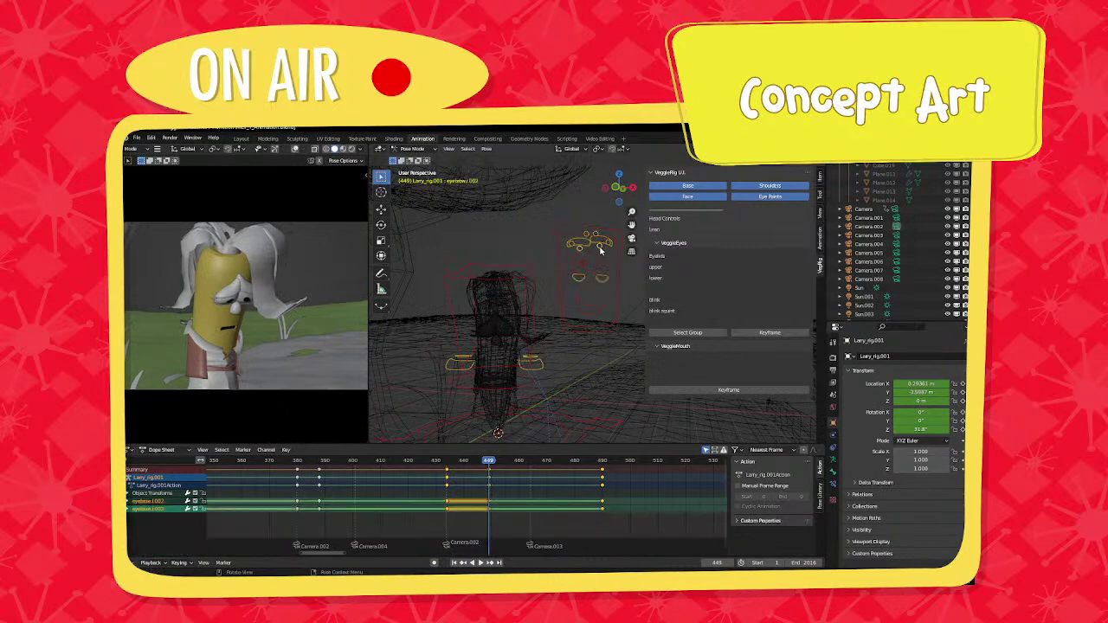
pyautogui.press('g')
pyautogui.click(600, 249)
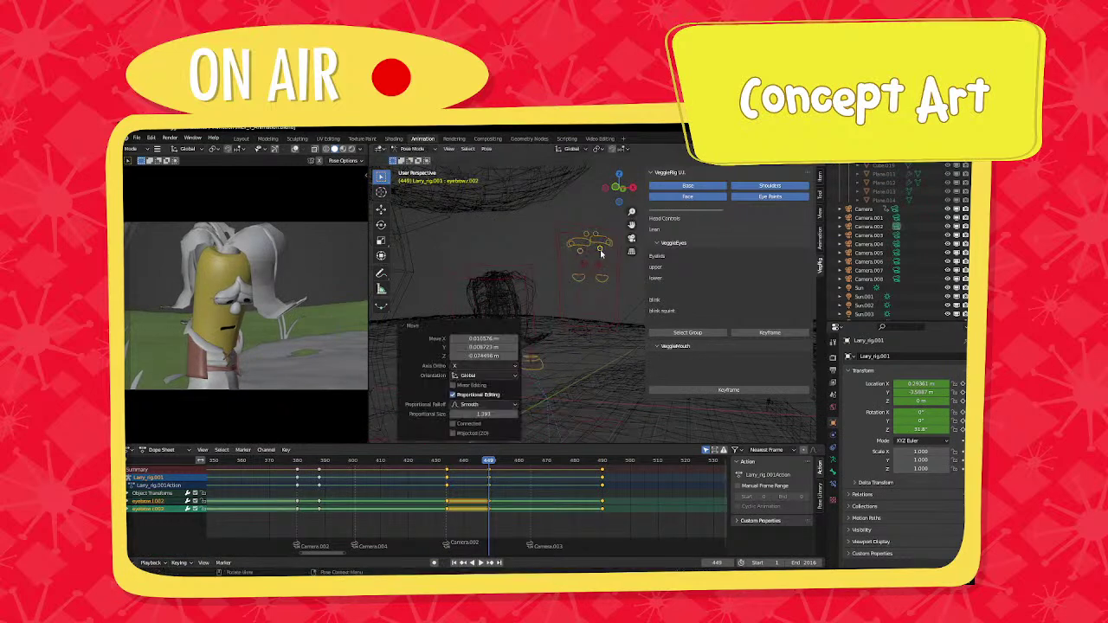
pyautogui.rightClick(600, 250)
pyautogui.press('i')
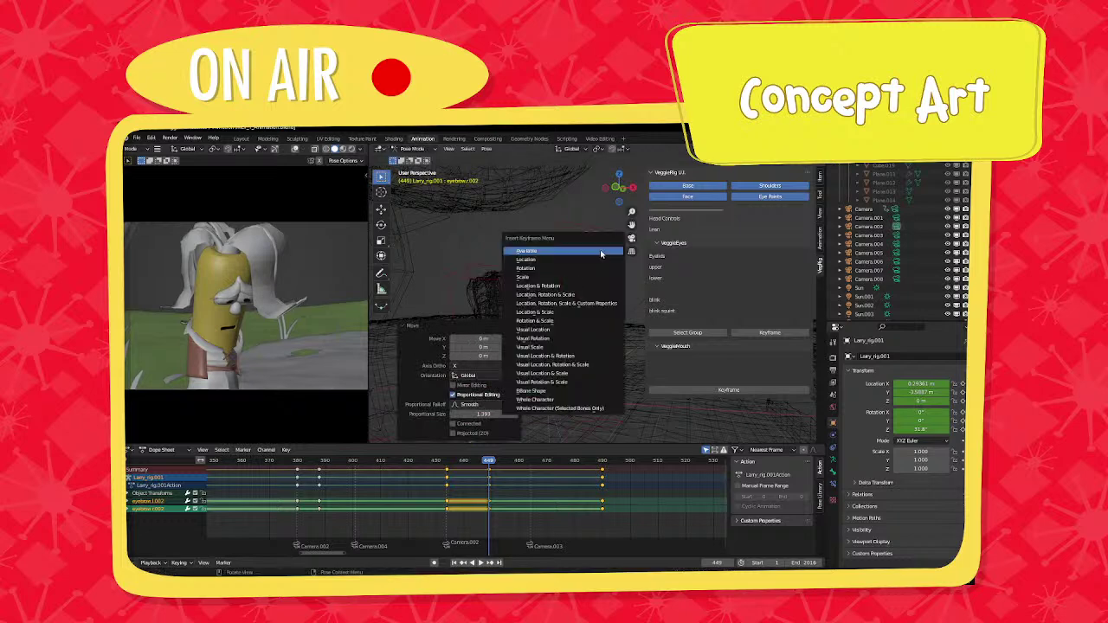
pyautogui.click(600, 249)
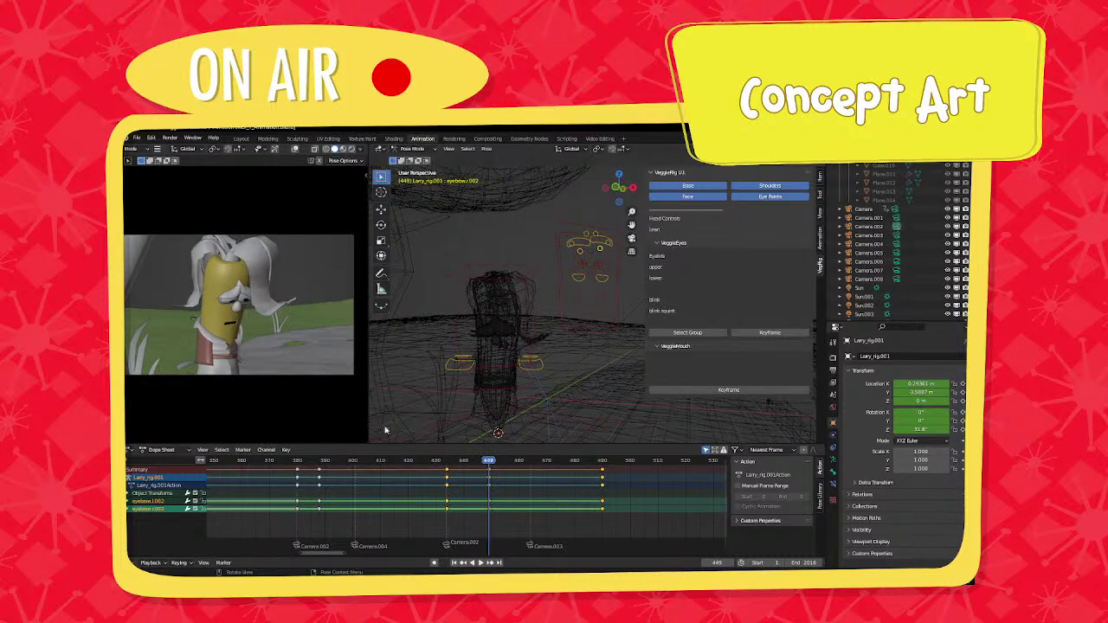
# Play the animation from frame 317, just after the Camera.003 marker, to review Larry's motion.
pyautogui.moveTo(515, 506); pyautogui.dragTo(611, 509, button='middle')
pyautogui.scroll(-2, 611, 509)
pyautogui.scroll(1, 554, 502)
pyautogui.moveTo(333, 489); pyautogui.dragTo(457, 492, button='middle')
pyautogui.click(389, 461)
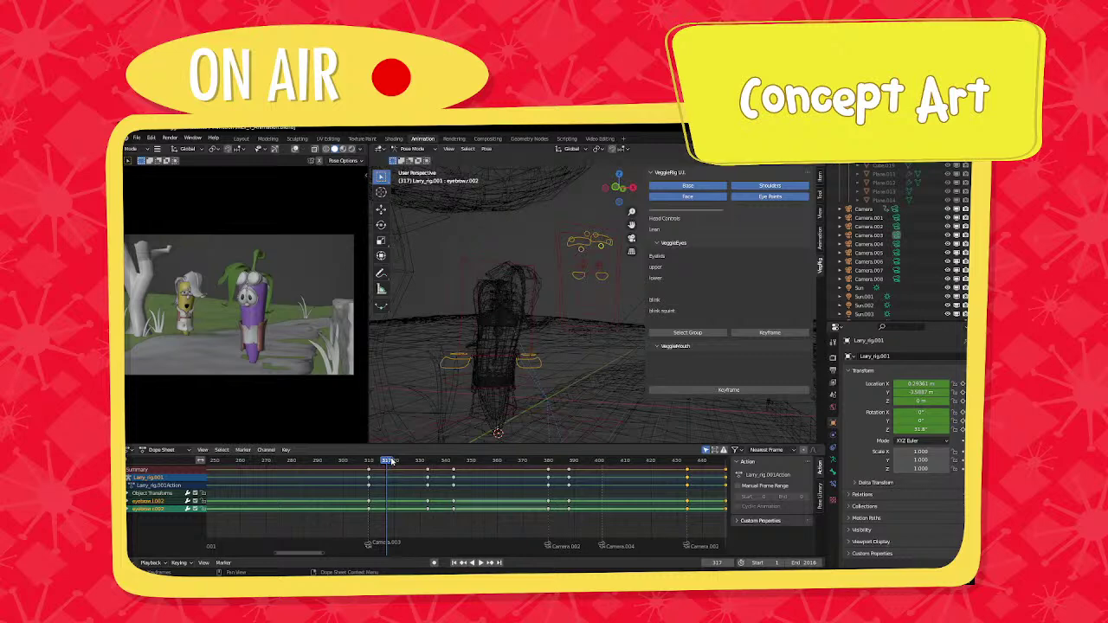
pyautogui.press('space')
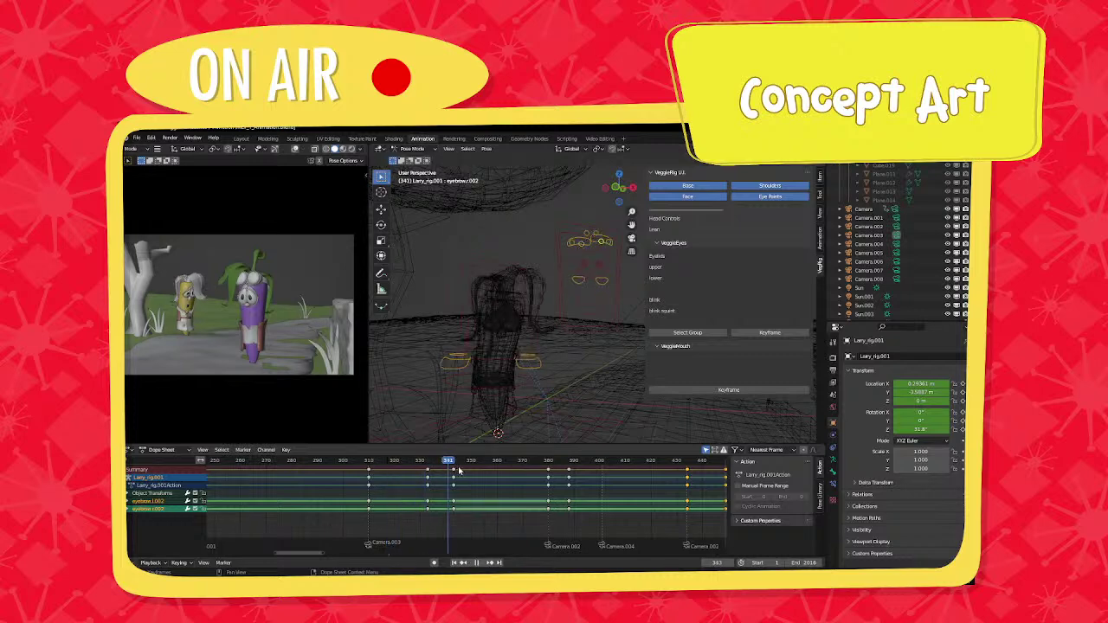
pyautogui.press('space')
# Play the opening of the scene from frame 39 to past frame 114 to review Larry's early keyframes.
pyautogui.scroll(-2, 500, 495)
pyautogui.moveTo(500, 495); pyautogui.dragTo(602, 502, button='middle')
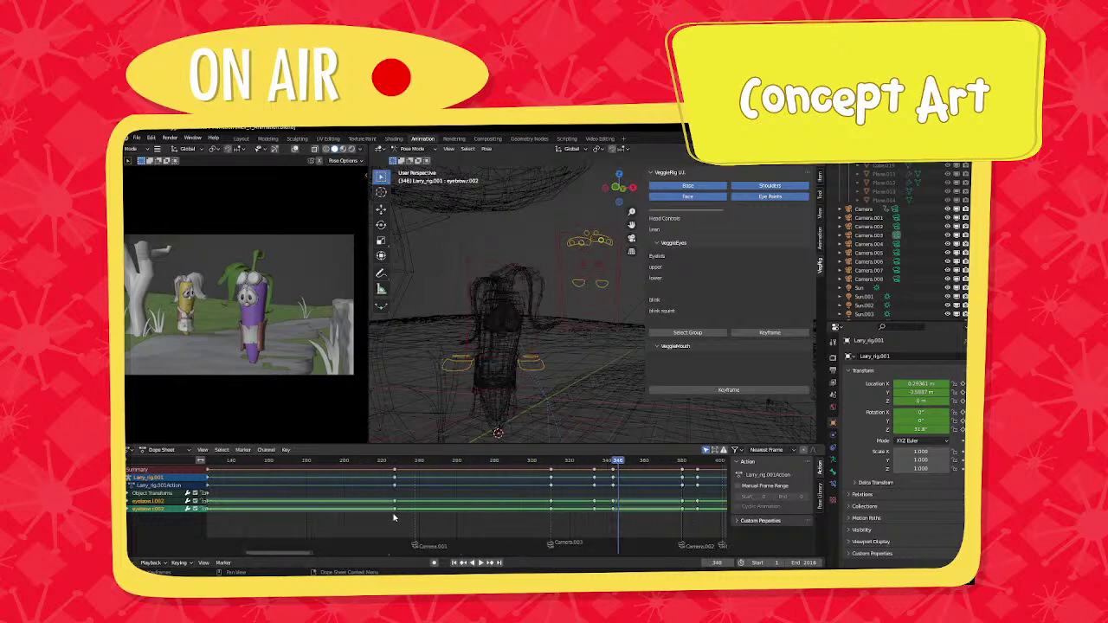
pyautogui.scroll(-1, 395, 516)
pyautogui.moveTo(349, 517); pyautogui.dragTo(486, 520, button='middle')
pyautogui.moveTo(339, 513); pyautogui.dragTo(487, 512, button='middle')
pyautogui.scroll(2, 472, 512)
pyautogui.click(337, 460)
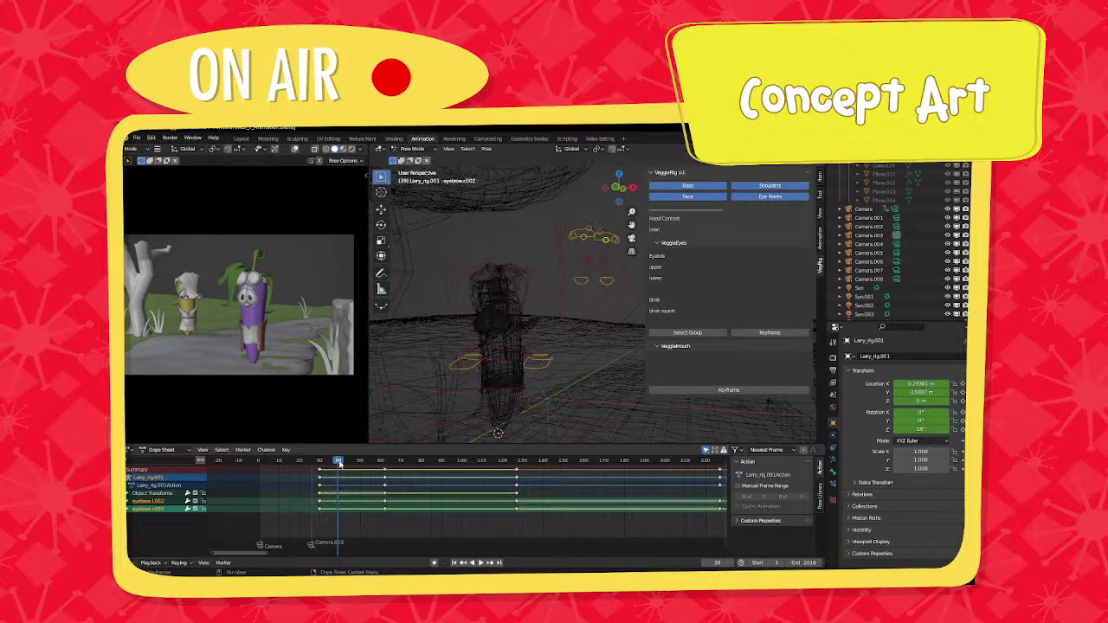
pyautogui.press('space')
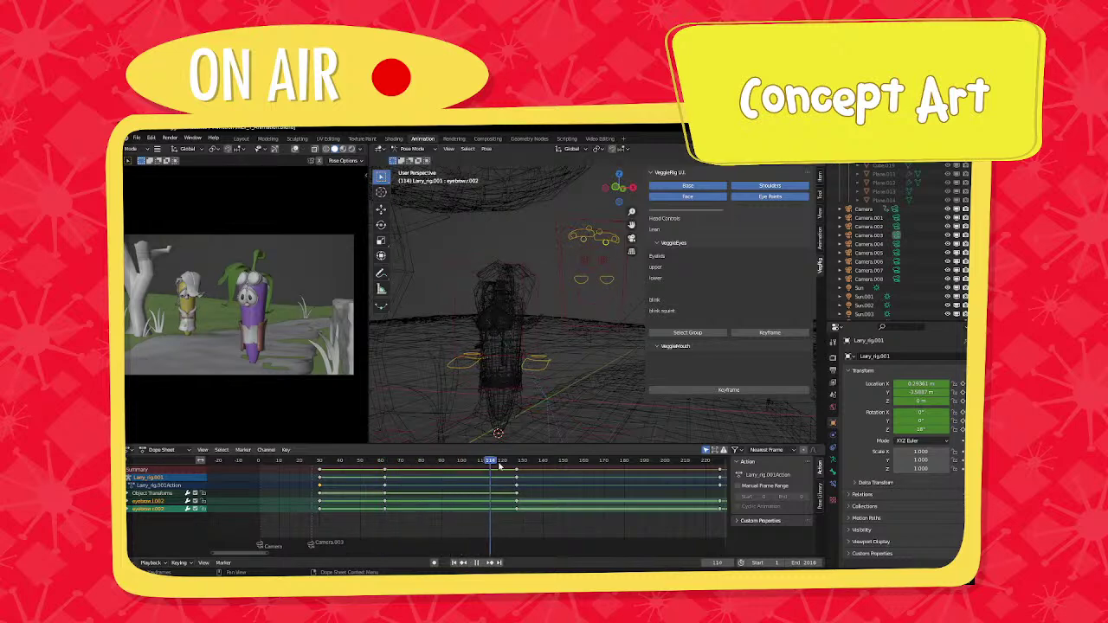
pyautogui.press('space')
# Play the shot from frame 237, just before the Camera.001 marker, to review the camera change.
pyautogui.scroll(-1, 534, 492)
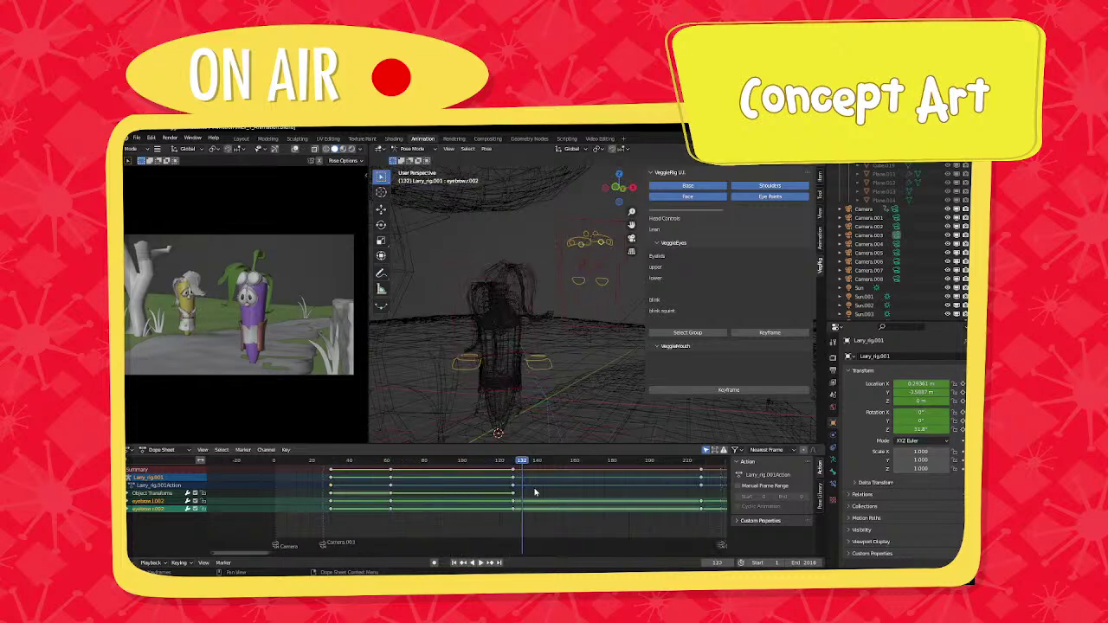
pyautogui.moveTo(531, 492); pyautogui.dragTo(273, 495, button='middle')
pyautogui.moveTo(438, 499); pyautogui.dragTo(357, 504, button='middle')
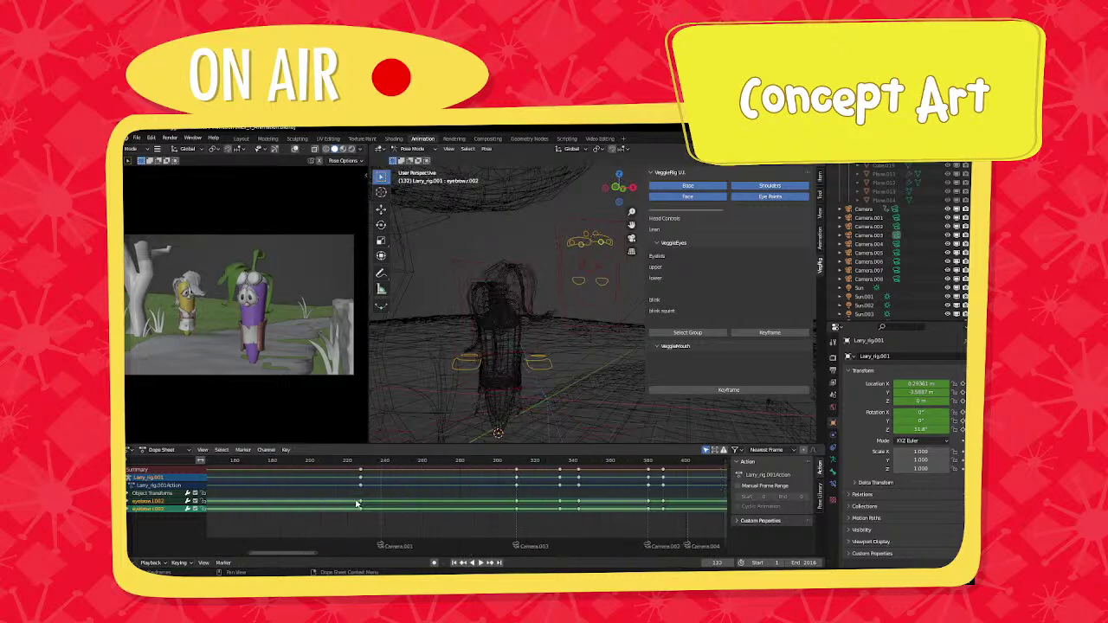
pyautogui.scroll(1, 356, 504)
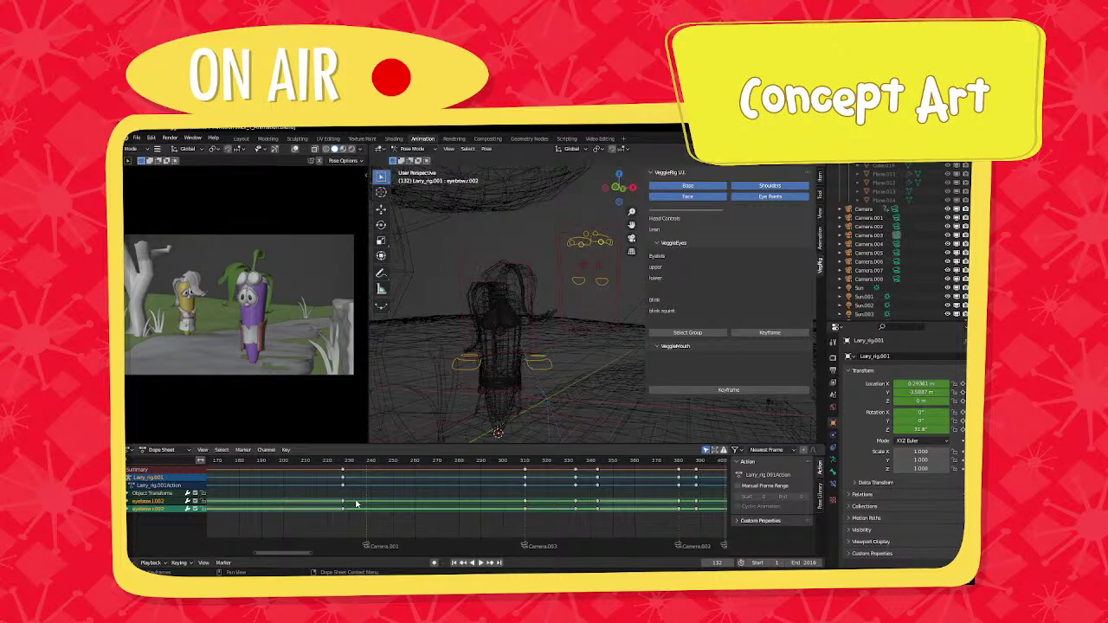
pyautogui.click(367, 463)
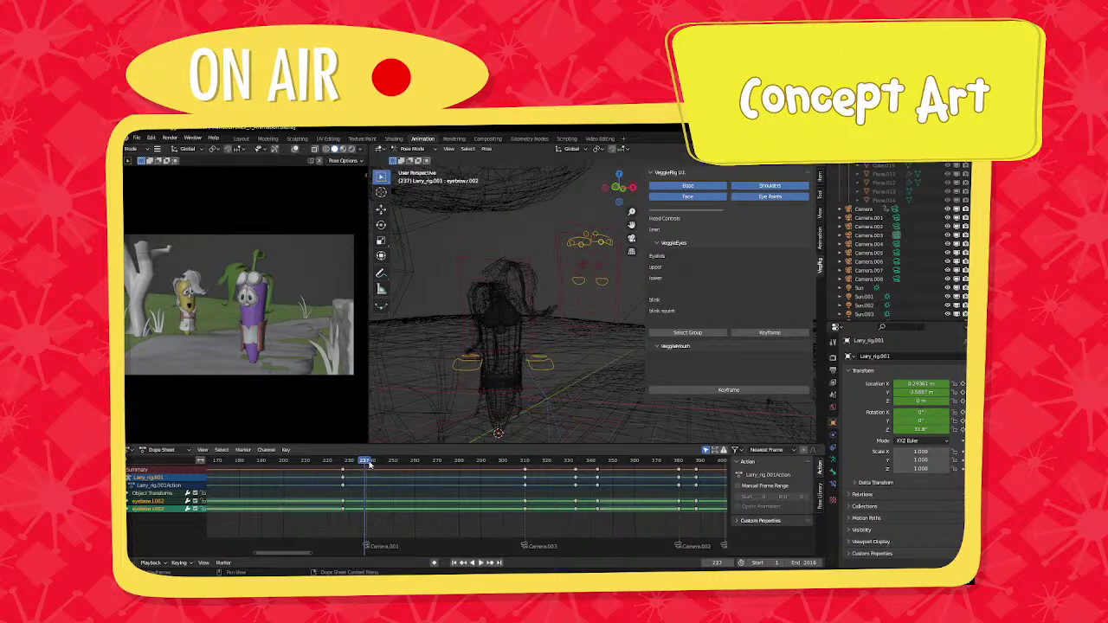
pyautogui.press('space')
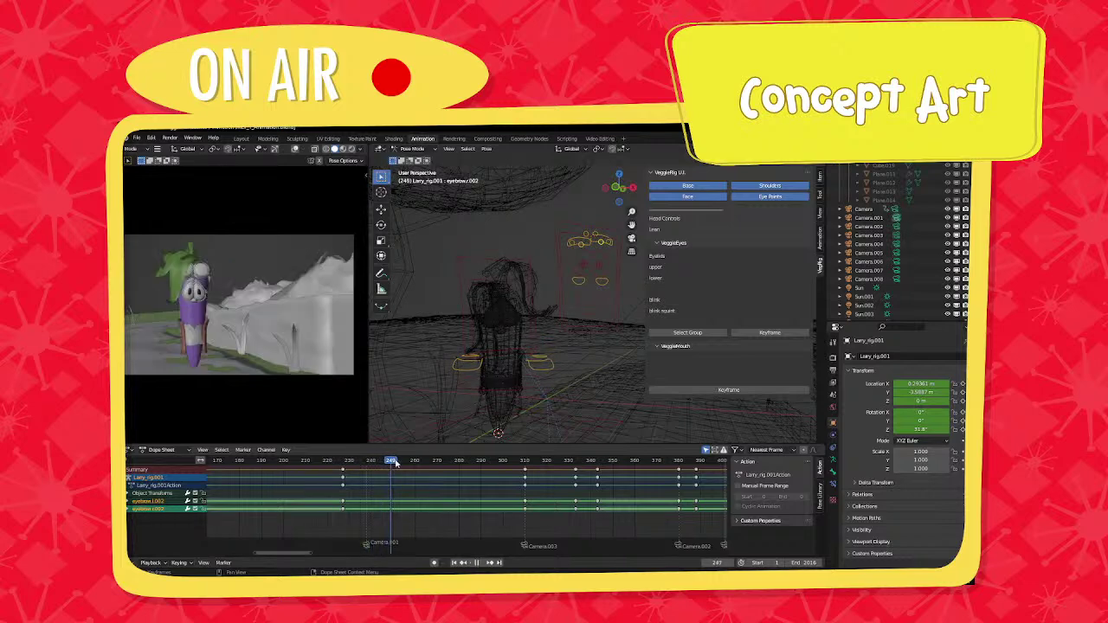
pyautogui.press('space')
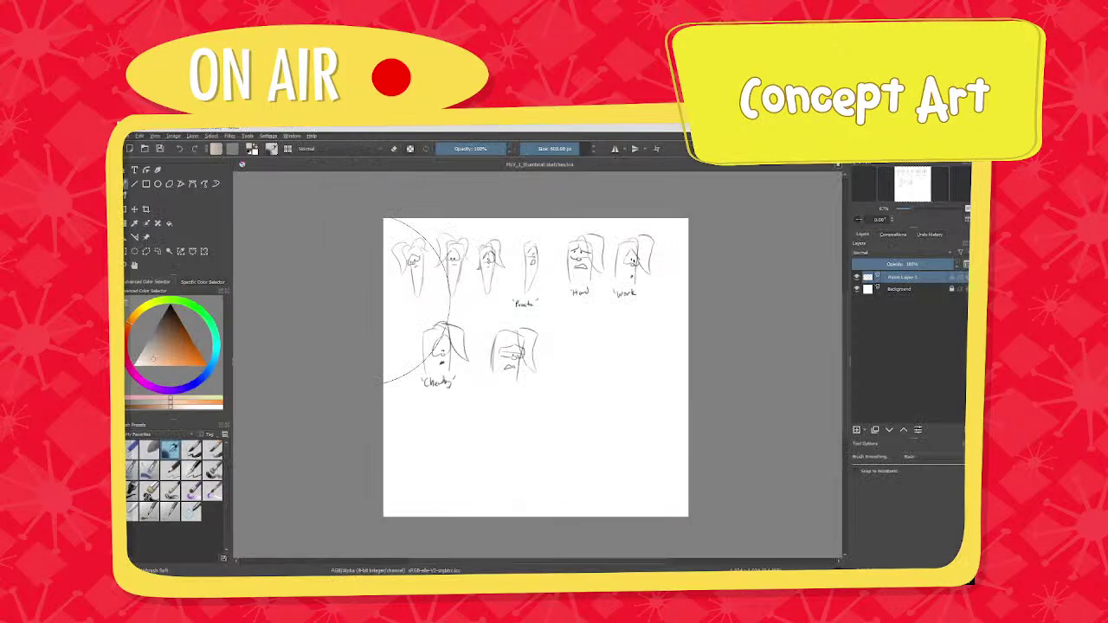
# Switch to the thumbnail sketches in Krita and choose a fine black sketching brush preset for the blank area.
pyautogui.scroll(-3, 564, 381)
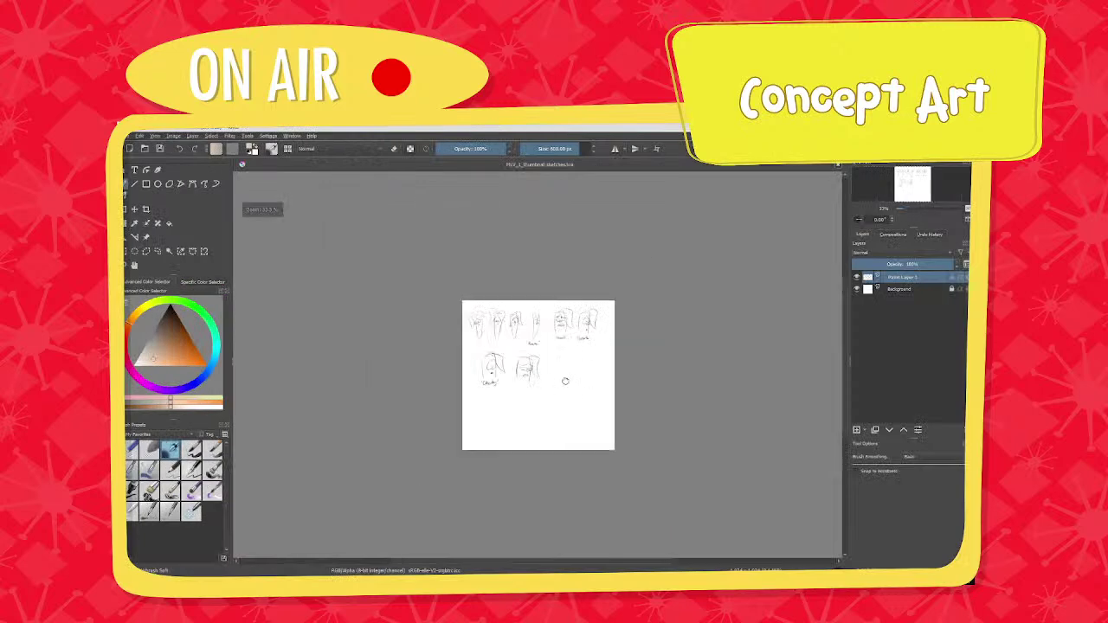
pyautogui.scroll(3, 560, 389)
pyautogui.moveTo(566, 381); pyautogui.dragTo(521, 375, button='middle')
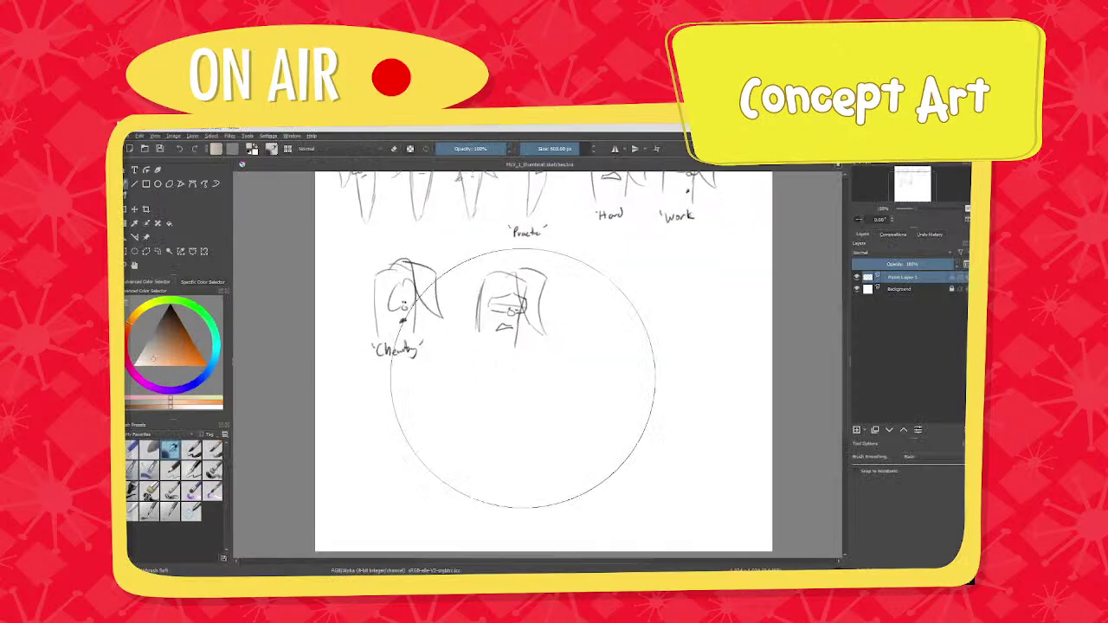
pyautogui.click(149, 511)
pyautogui.scroll(-2, 464, 364)
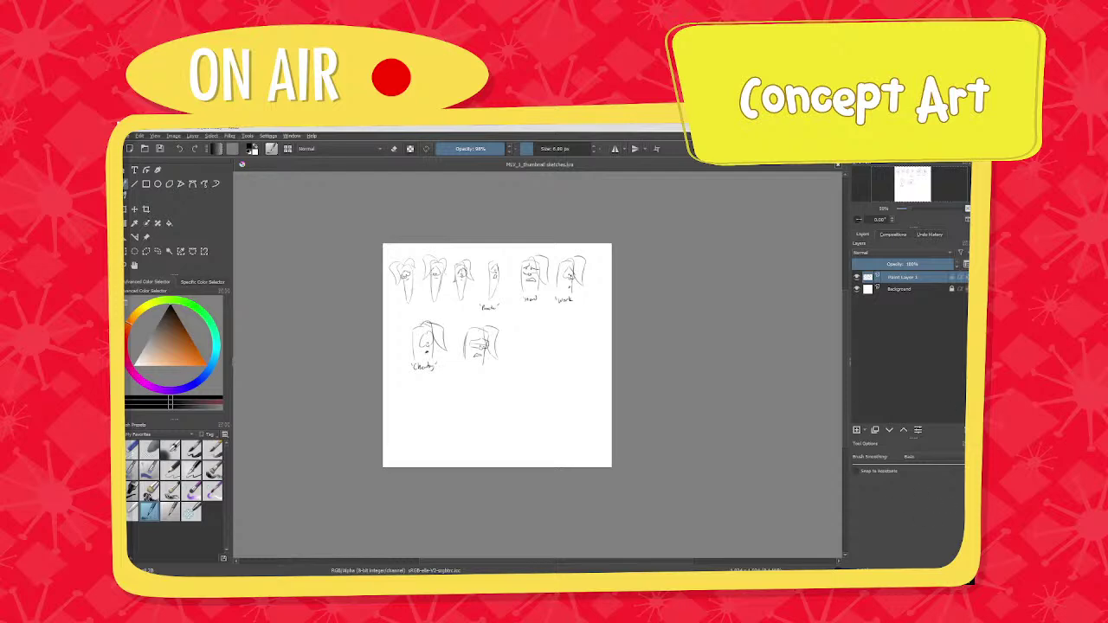
pyautogui.keyDown('ctrl'); pyautogui.scroll(5, 513, 422); pyautogui.keyUp('ctrl')
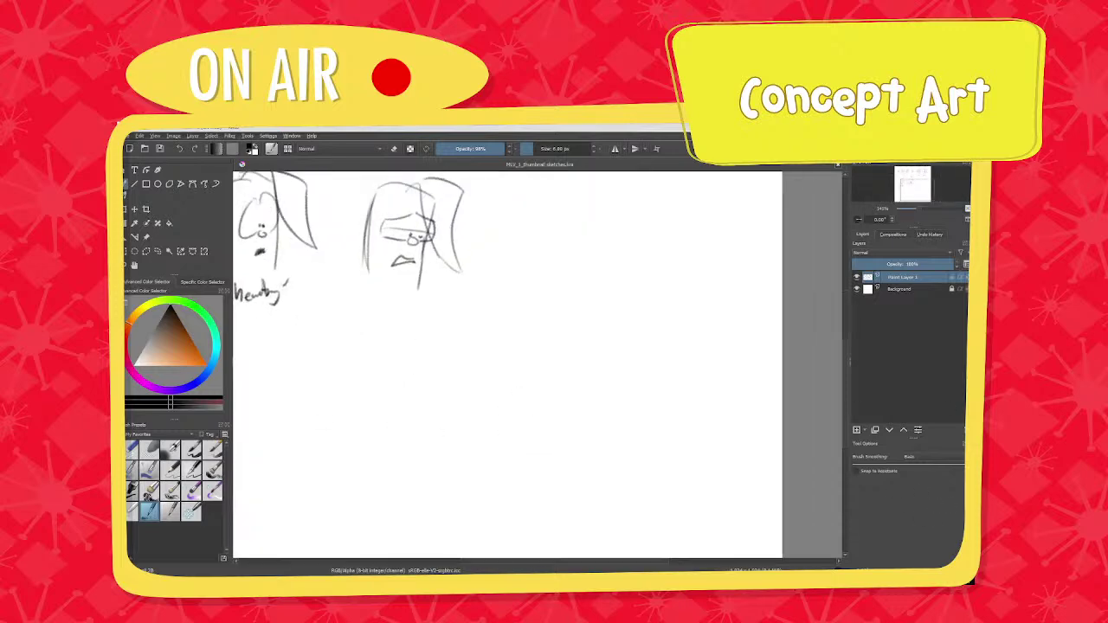
pyautogui.moveTo(461, 390); pyautogui.dragTo(445, 391, button='middle')
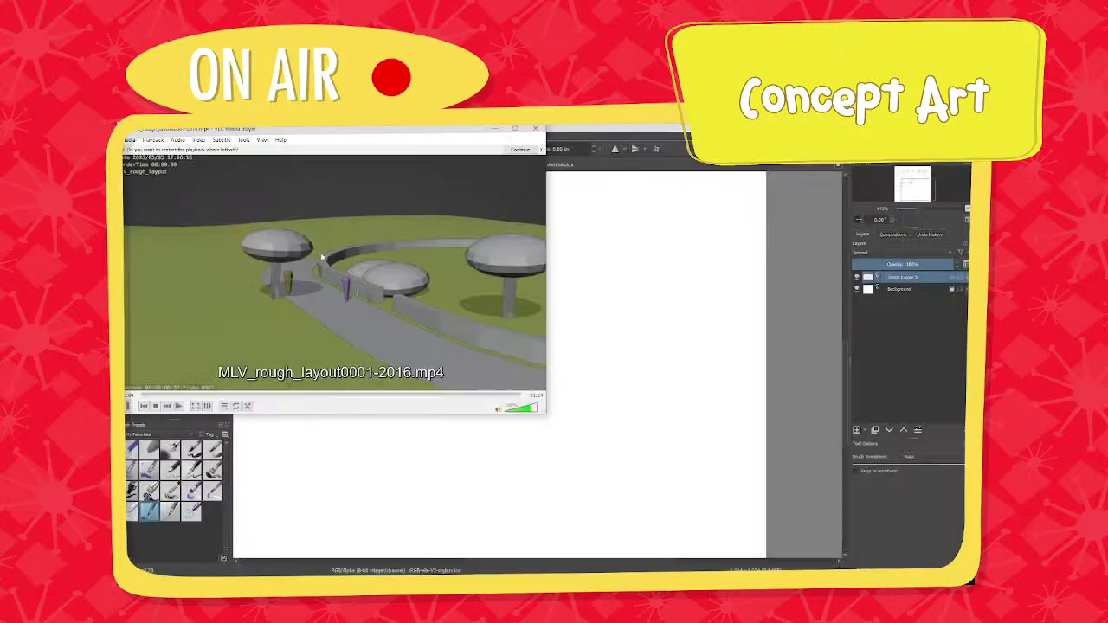
# Check the rough layout video MLV_rough_layout0001-2016.mp4 in VLC, then return to the thumbnail sketches in Krita.
pyautogui.click(185, 396)
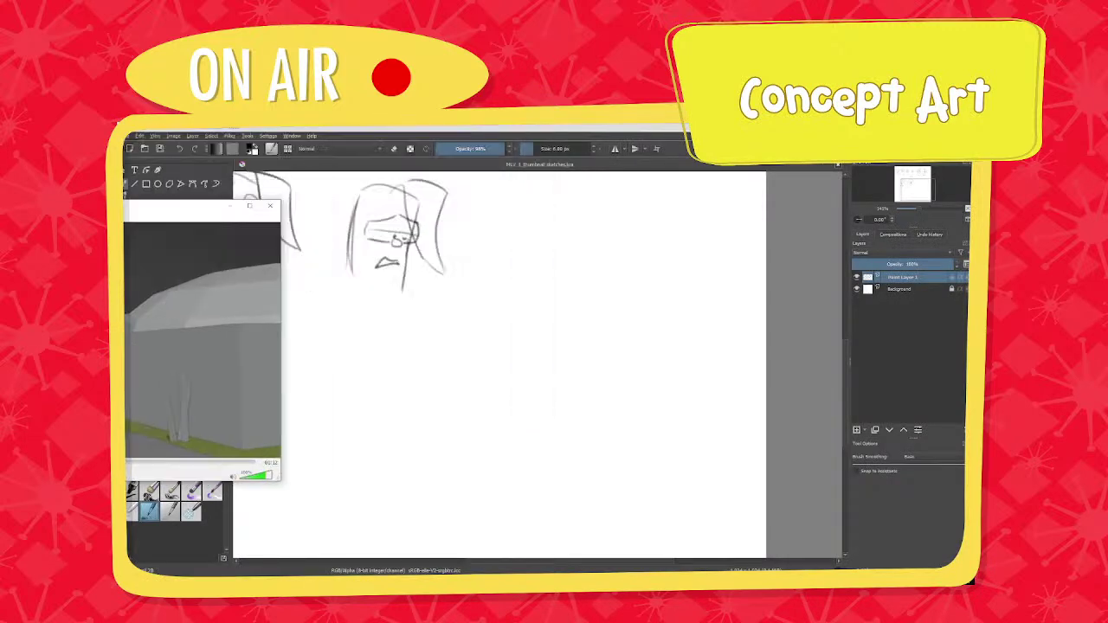
pyautogui.hotkey('alt', 'Tab')
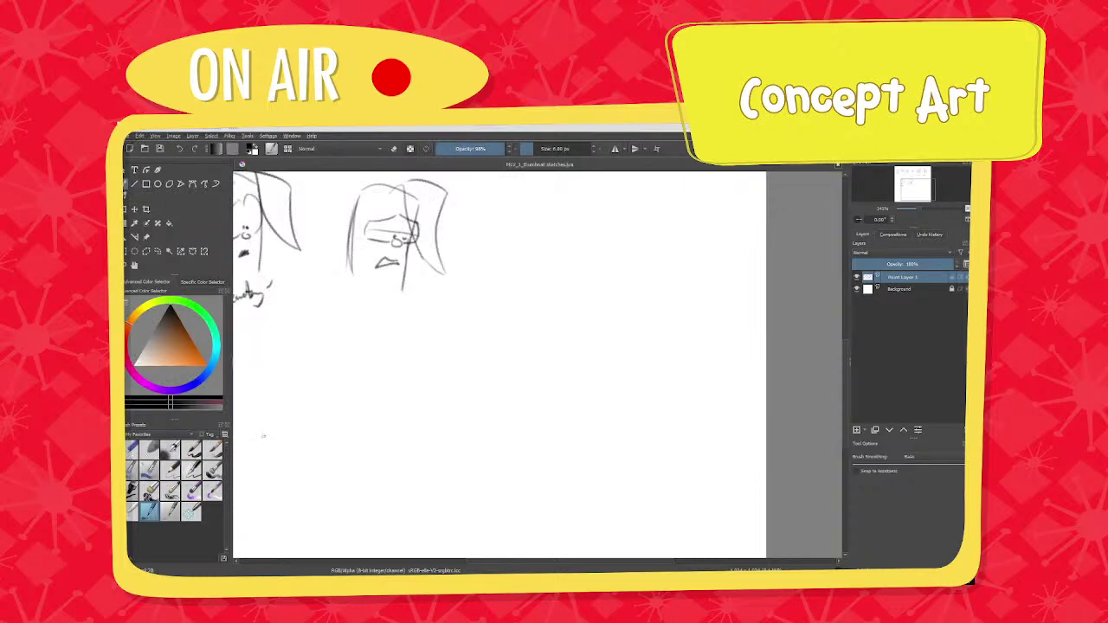
pyautogui.scroll(-1, 564, 394)
pyautogui.moveTo(600, 395); pyautogui.dragTo(636, 391, button='middle')
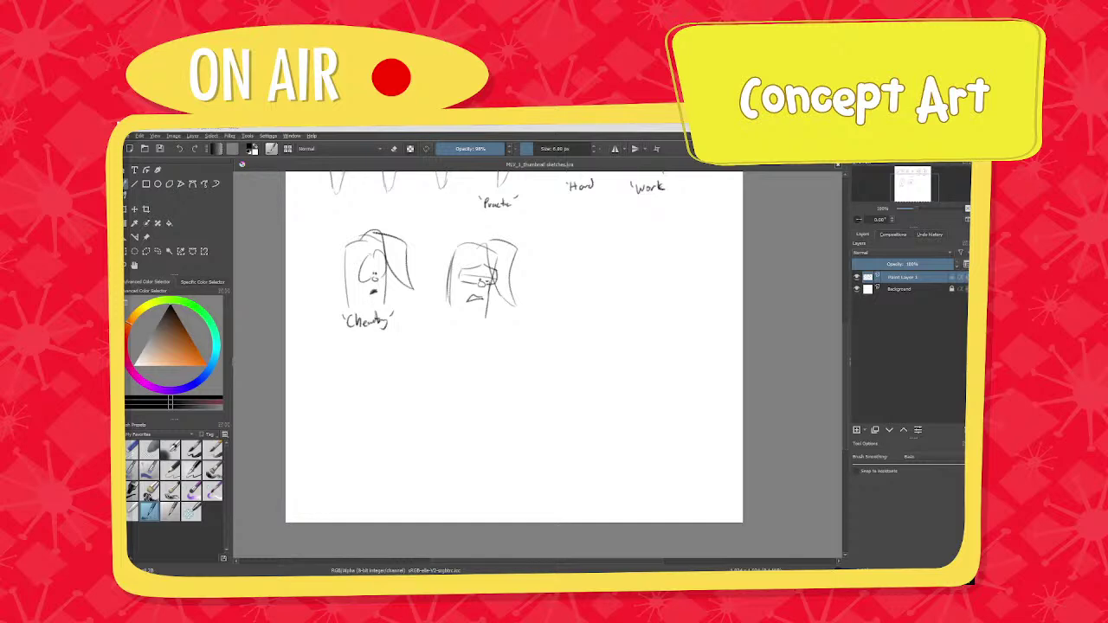
# Draw an L-shaped divider line beside and below the second row of face sketches, undoing the first stroke.
pyautogui.scroll(-1, 468, 395)
pyautogui.moveTo(472, 386); pyautogui.dragTo(536, 407, button='middle')
pyautogui.scroll(2, 536, 408)
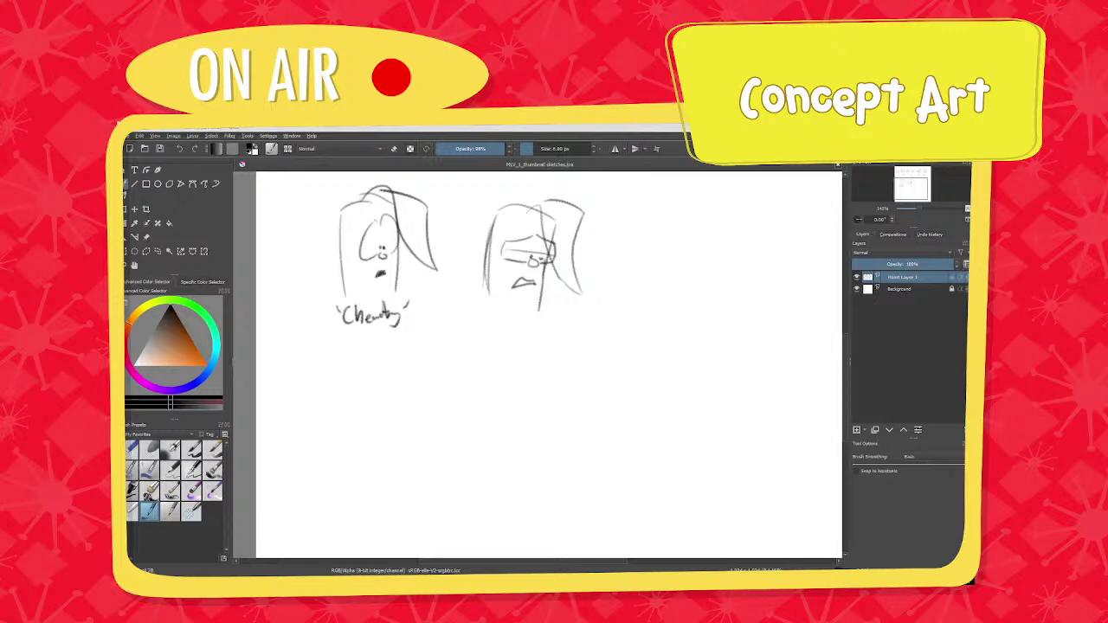
pyautogui.keyDown('shift'); pyautogui.hscroll(1, 485, 446); pyautogui.keyUp('shift')
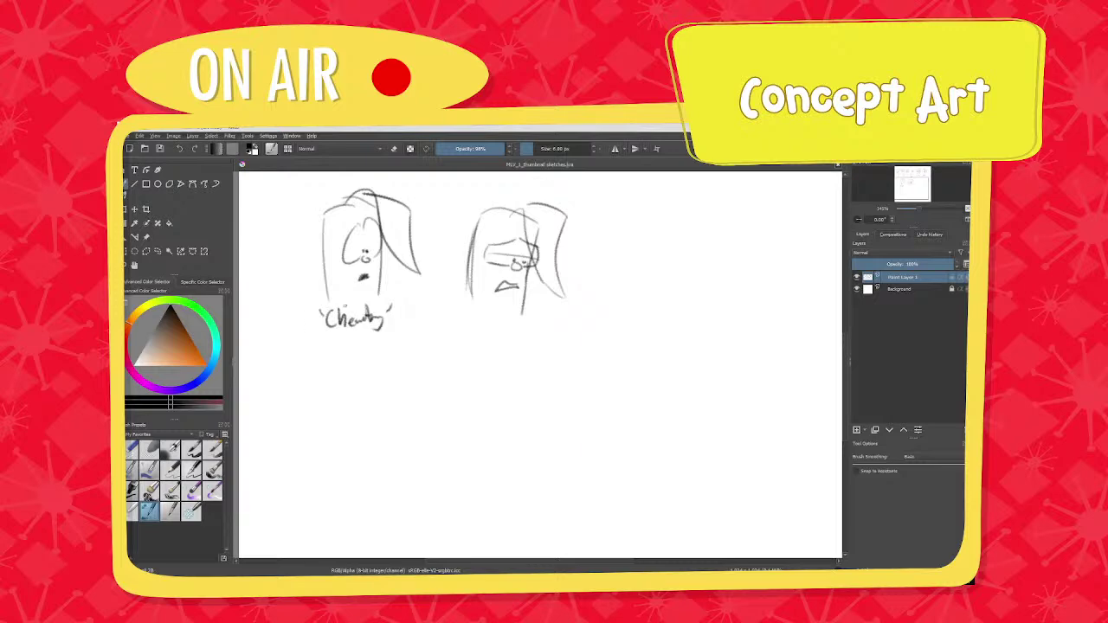
pyautogui.moveTo(330, 334); pyautogui.dragTo(312, 352, button='middle')
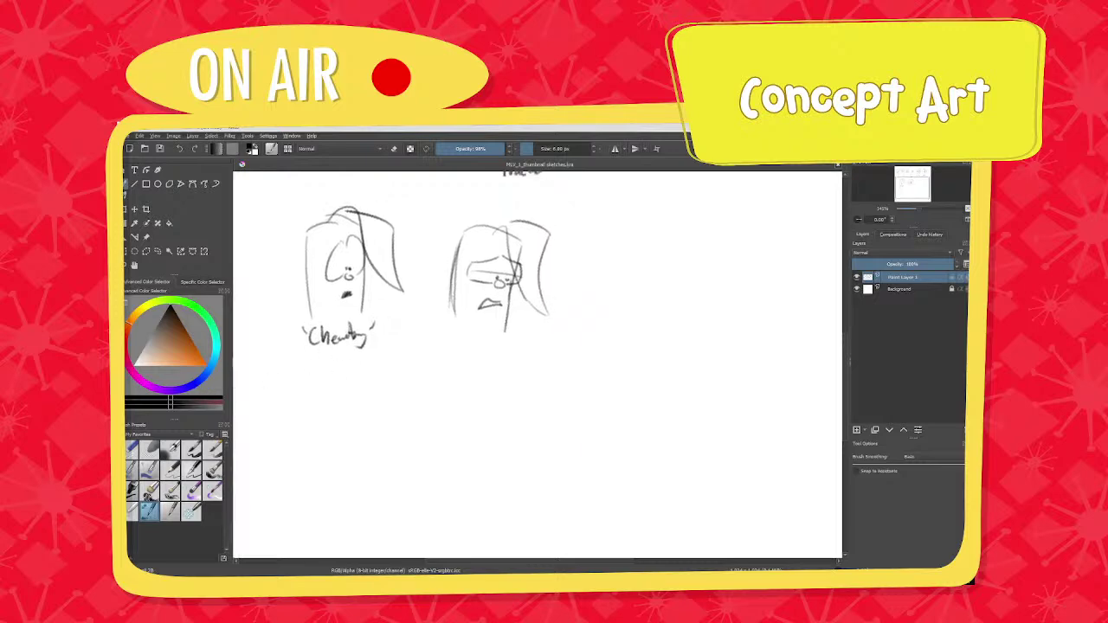
pyautogui.moveTo(552, 385)
pyautogui.mouseDown(button='middle')
pyautogui.moveTo(499, 403)
pyautogui.moveTo(640, 348)
pyautogui.mouseUp(button='middle')
pyautogui.moveTo(382, 342); pyautogui.dragTo(882, 309)
pyautogui.moveTo(627, 371); pyautogui.dragTo(482, 446, button='middle')
pyautogui.hotkey('ctrl', 'z')
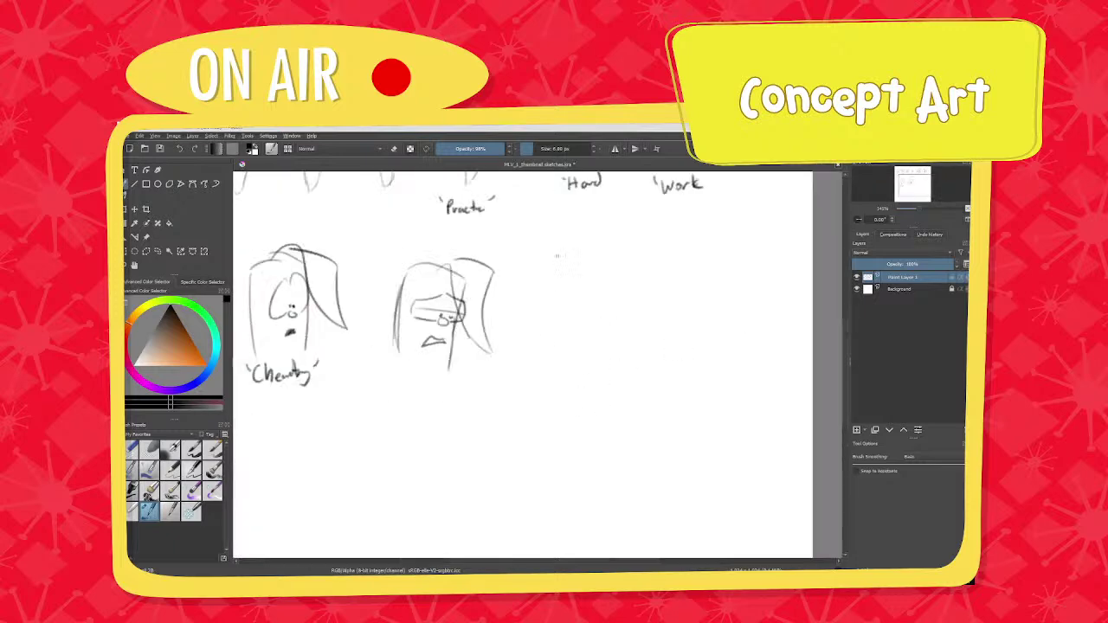
pyautogui.moveTo(556, 256)
pyautogui.mouseDown()
pyautogui.moveTo(545, 403)
pyautogui.moveTo(258, 420)
pyautogui.mouseUp()
pyautogui.scroll(-5, 594, 329)
pyautogui.scroll(4, 576, 324)
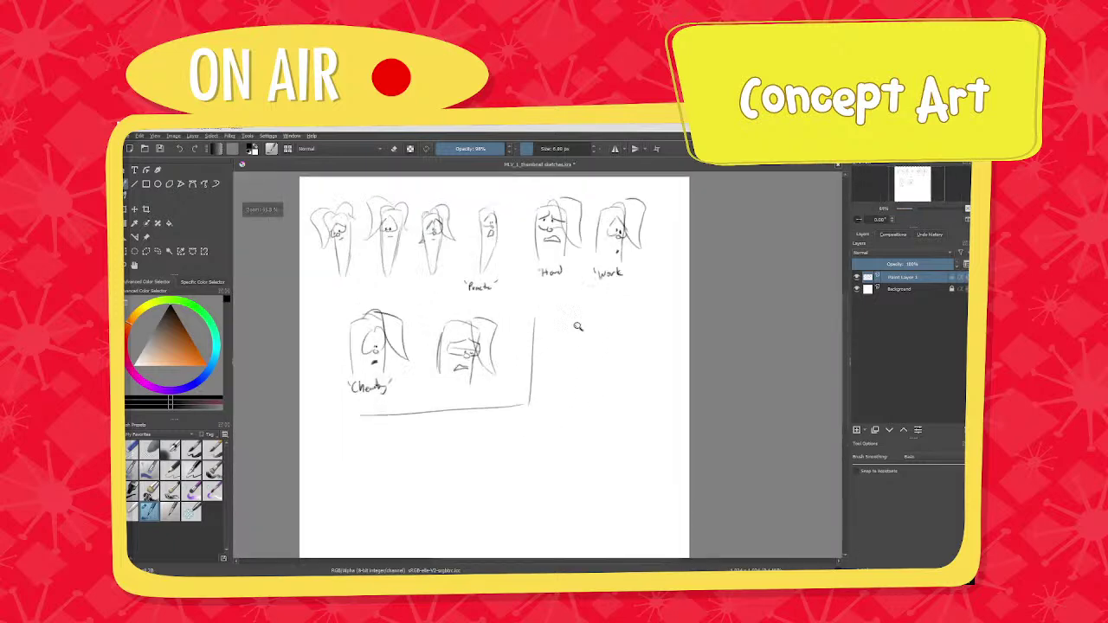
pyautogui.moveTo(559, 321); pyautogui.dragTo(565, 439)
pyautogui.moveTo(557, 415)
pyautogui.mouseDown()
pyautogui.moveTo(565, 308)
pyautogui.moveTo(637, 312)
pyautogui.moveTo(626, 440)
pyautogui.mouseUp()
pyautogui.moveTo(598, 384); pyautogui.dragTo(596, 273, button='middle')
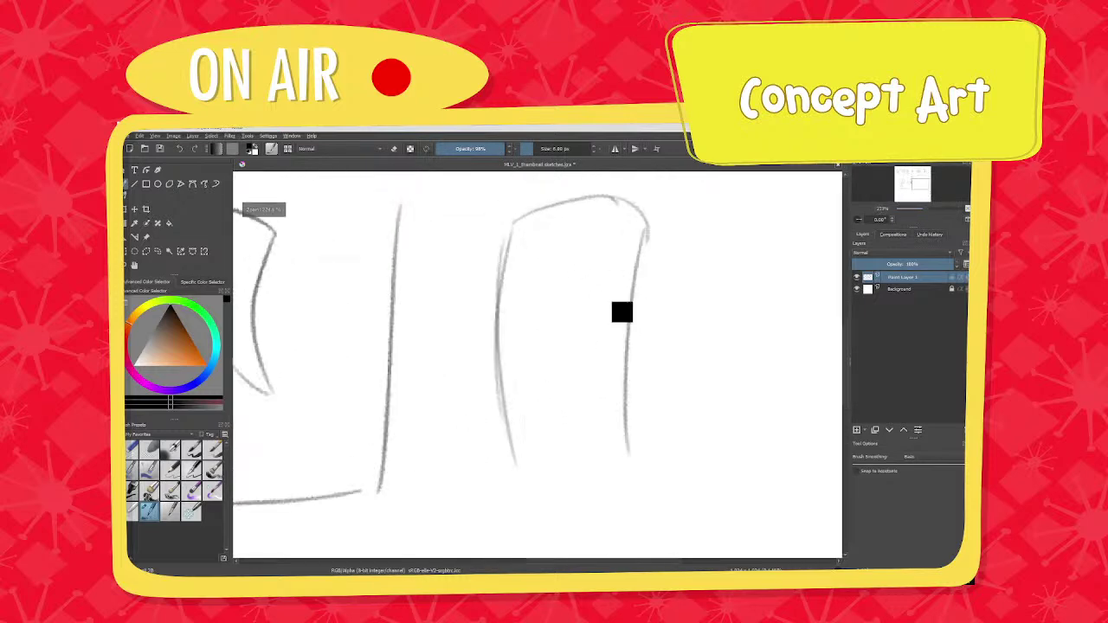
pyautogui.moveTo(605, 256)
pyautogui.mouseDown()
pyautogui.moveTo(572, 269)
pyautogui.moveTo(642, 256)
pyautogui.moveTo(641, 266)
pyautogui.mouseUp()
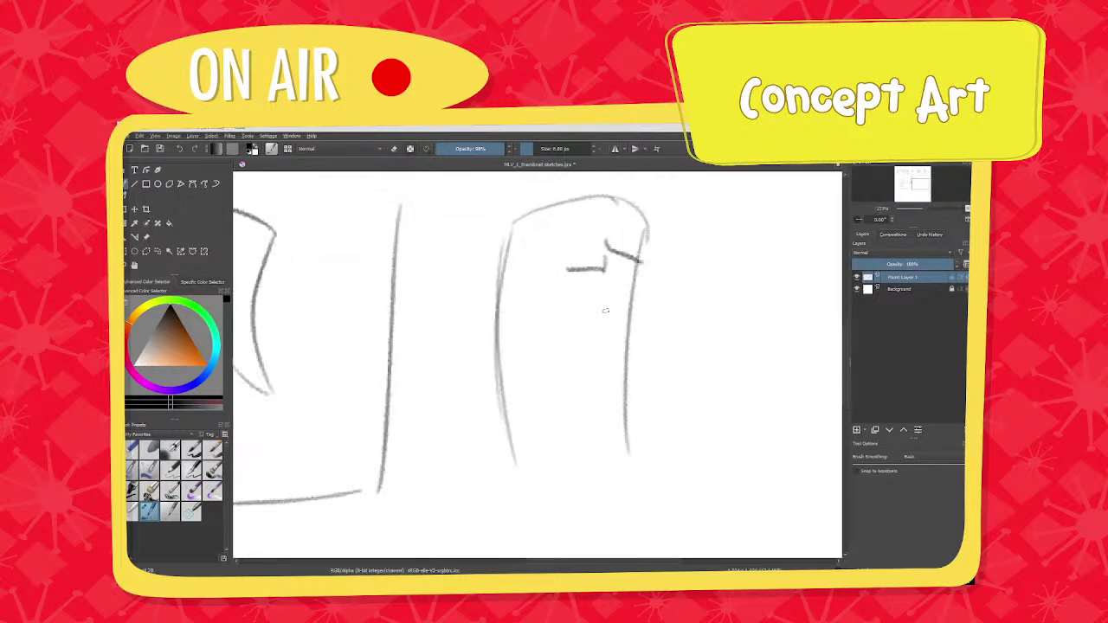
pyautogui.scroll(-2, 613, 355)
pyautogui.keyDown('ctrl'); pyautogui.moveTo(614, 355); pyautogui.dragTo(615, 365, button='middle'); pyautogui.keyUp('ctrl')
pyautogui.hotkey('ctrl', 'z')
pyautogui.hotkey('ctrl', 'z')
pyautogui.hotkey('ctrl', 'z')
pyautogui.hotkey('ctrl', 'z')
pyautogui.hotkey('ctrl', 'z')
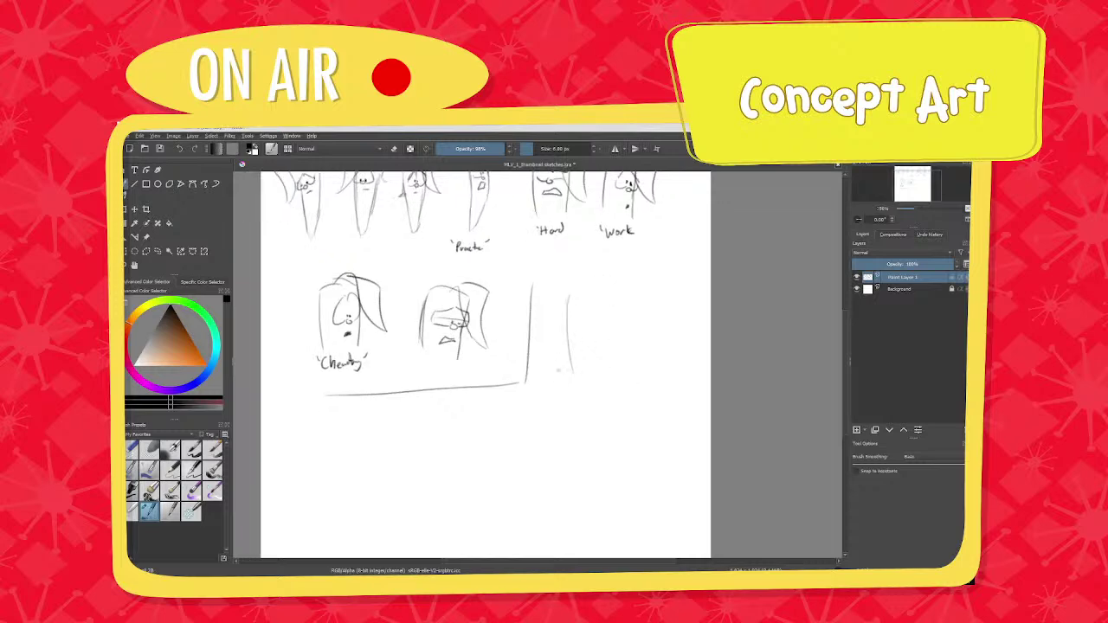
# Sketch a tall round-topped head and body outline in the blank area below the divider line, redoing the right side.
pyautogui.moveTo(600, 313); pyautogui.dragTo(633, 267, button='middle')
pyautogui.scroll(3, 500, 398)
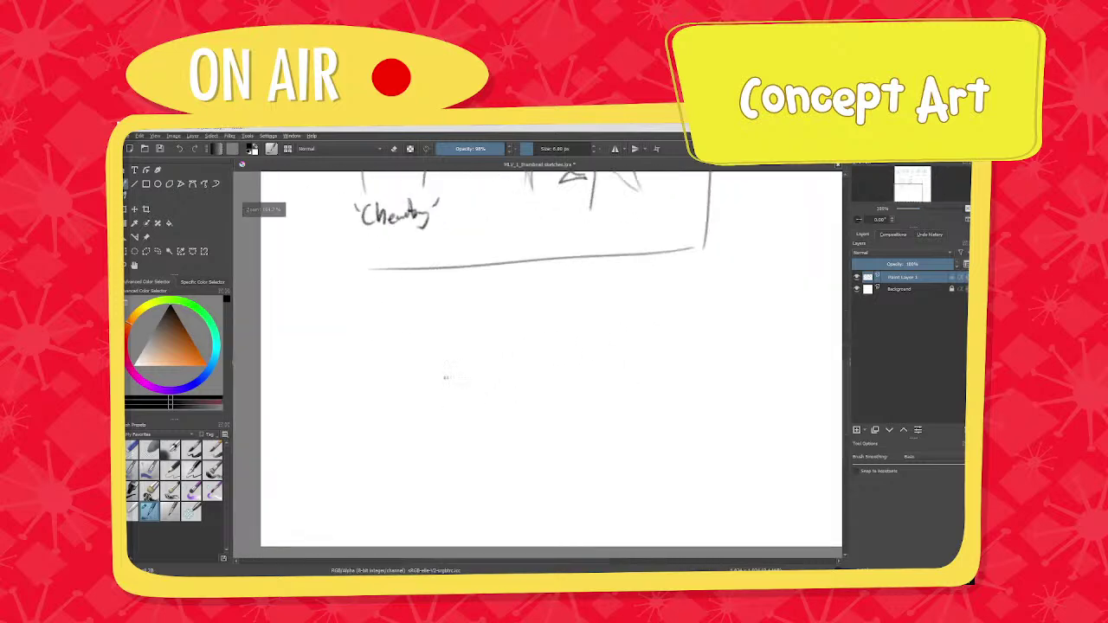
pyautogui.moveTo(430, 391)
pyautogui.mouseDown()
pyautogui.moveTo(427, 351)
pyautogui.moveTo(459, 314)
pyautogui.moveTo(490, 420)
pyautogui.mouseUp()
pyautogui.moveTo(426, 350); pyautogui.dragTo(449, 482)
pyautogui.moveTo(489, 346); pyautogui.dragTo(502, 468)
pyautogui.keyDown('ctrl'); pyautogui.moveTo(502, 467); pyautogui.dragTo(507, 345, button='middle'); pyautogui.keyUp('ctrl')
pyautogui.hotkey('ctrl', 'z')
pyautogui.moveTo(504, 329); pyautogui.dragTo(508, 528)
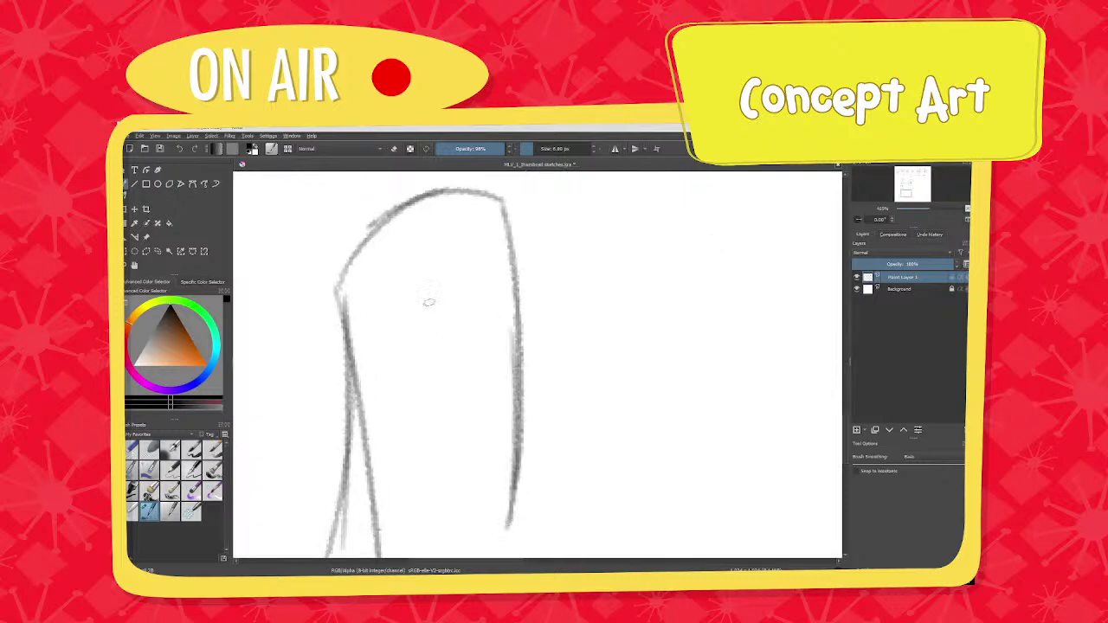
# Draw the face on the new outline with angled brows, squinting eyes, glasses-like eye contours, a small nose and a frowning mouth.
pyautogui.moveTo(413, 307); pyautogui.dragTo(458, 281)
pyautogui.moveTo(418, 328); pyautogui.dragTo(480, 314)
pyautogui.moveTo(480, 314)
pyautogui.mouseDown()
pyautogui.moveTo(443, 307)
pyautogui.moveTo(481, 315)
pyautogui.mouseUp()
pyautogui.moveTo(464, 267)
pyautogui.mouseDown()
pyautogui.moveTo(517, 264)
pyautogui.moveTo(483, 299)
pyautogui.moveTo(504, 336)
pyautogui.moveTo(407, 361)
pyautogui.mouseUp()
pyautogui.moveTo(417, 320); pyautogui.dragTo(405, 357)
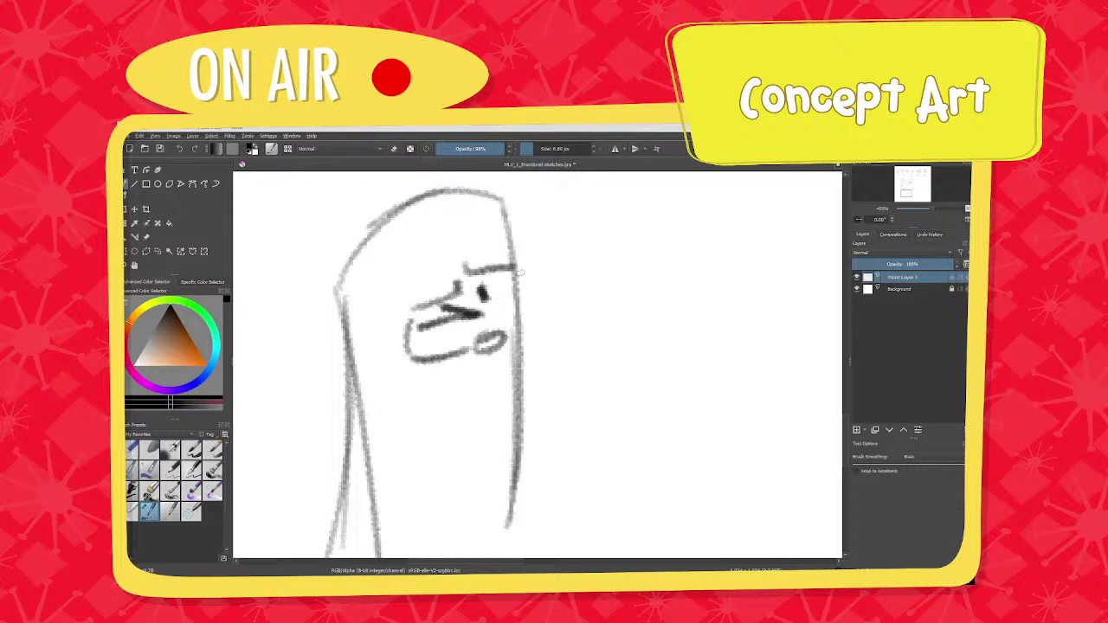
pyautogui.moveTo(516, 269); pyautogui.dragTo(509, 328)
pyautogui.moveTo(486, 385); pyautogui.dragTo(479, 289, button='middle')
pyautogui.moveTo(492, 303)
pyautogui.mouseDown()
pyautogui.moveTo(421, 338)
pyautogui.moveTo(495, 306)
pyautogui.mouseUp()
pyautogui.keyDown('ctrl'); pyautogui.moveTo(493, 319); pyautogui.dragTo(485, 415, button='middle'); pyautogui.keyUp('ctrl')
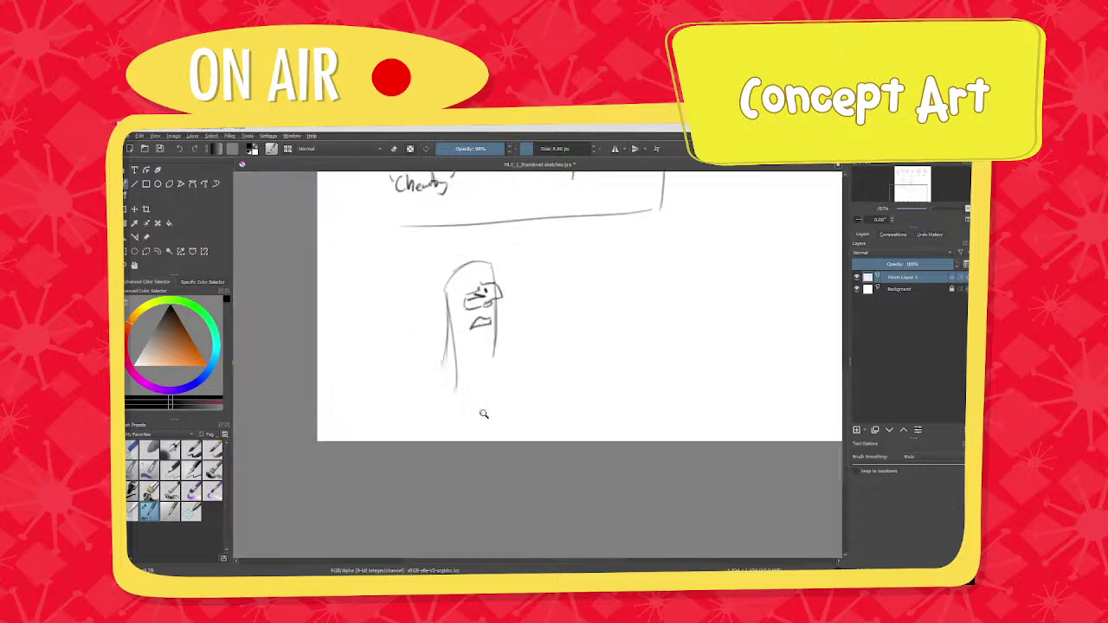
pyautogui.keyDown('ctrl'); pyautogui.moveTo(490, 347); pyautogui.dragTo(472, 298, button='middle'); pyautogui.keyUp('ctrl')
# Add flowing wavy hair behind the head and a small blocky shape above it.
pyautogui.moveTo(476, 244); pyautogui.dragTo(473, 314, button='middle')
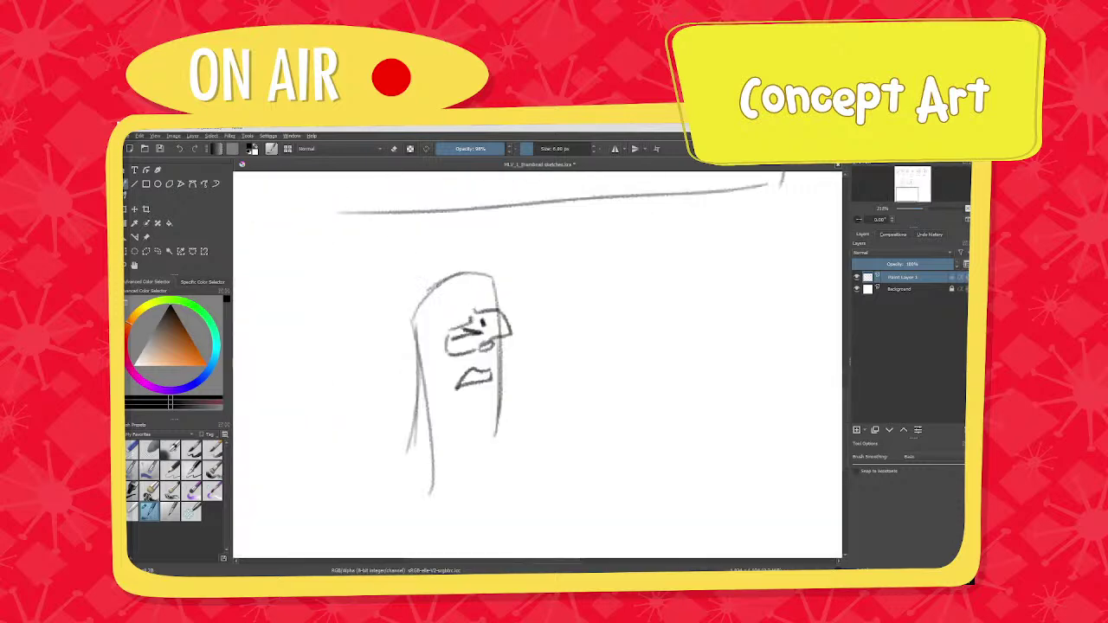
pyautogui.moveTo(437, 285)
pyautogui.mouseDown()
pyautogui.moveTo(438, 272)
pyautogui.moveTo(419, 391)
pyautogui.moveTo(378, 319)
pyautogui.mouseUp()
pyautogui.moveTo(452, 248)
pyautogui.mouseDown()
pyautogui.moveTo(384, 336)
pyautogui.moveTo(381, 298)
pyautogui.moveTo(364, 293)
pyautogui.moveTo(440, 247)
pyautogui.moveTo(421, 221)
pyautogui.moveTo(447, 252)
pyautogui.mouseUp()
pyautogui.keyDown('ctrl'); pyautogui.moveTo(448, 245); pyautogui.dragTo(445, 274, button='middle'); pyautogui.keyUp('ctrl')
pyautogui.scroll(5, 444, 274)
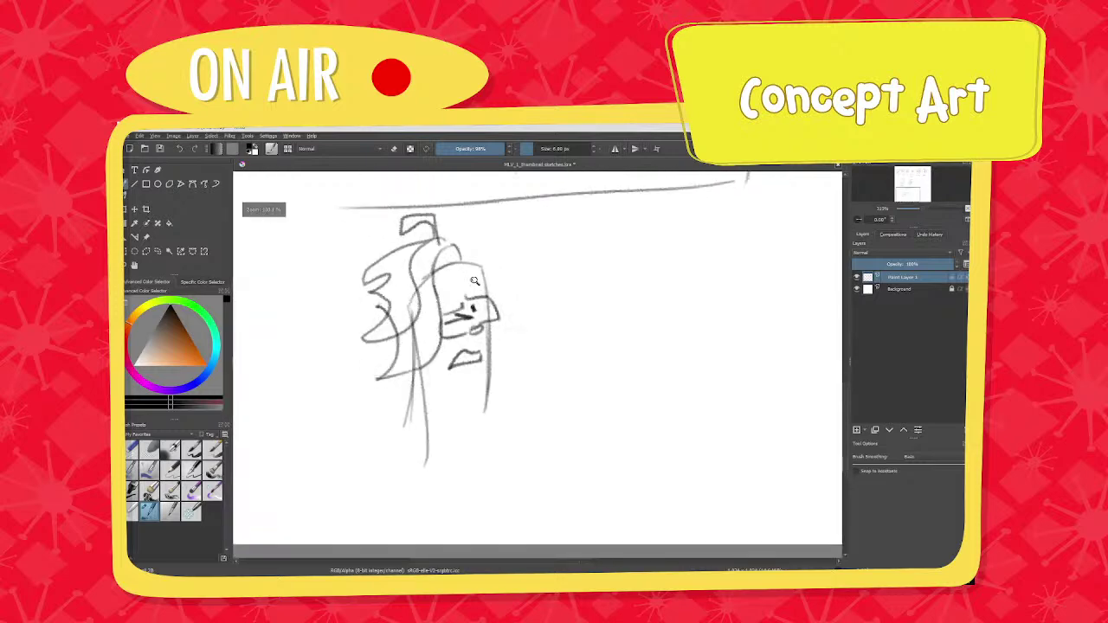
# Erase the excess lower body lines beneath the hair with a resized eraser to make room for a caption.
pyautogui.scroll(-3, 474, 400)
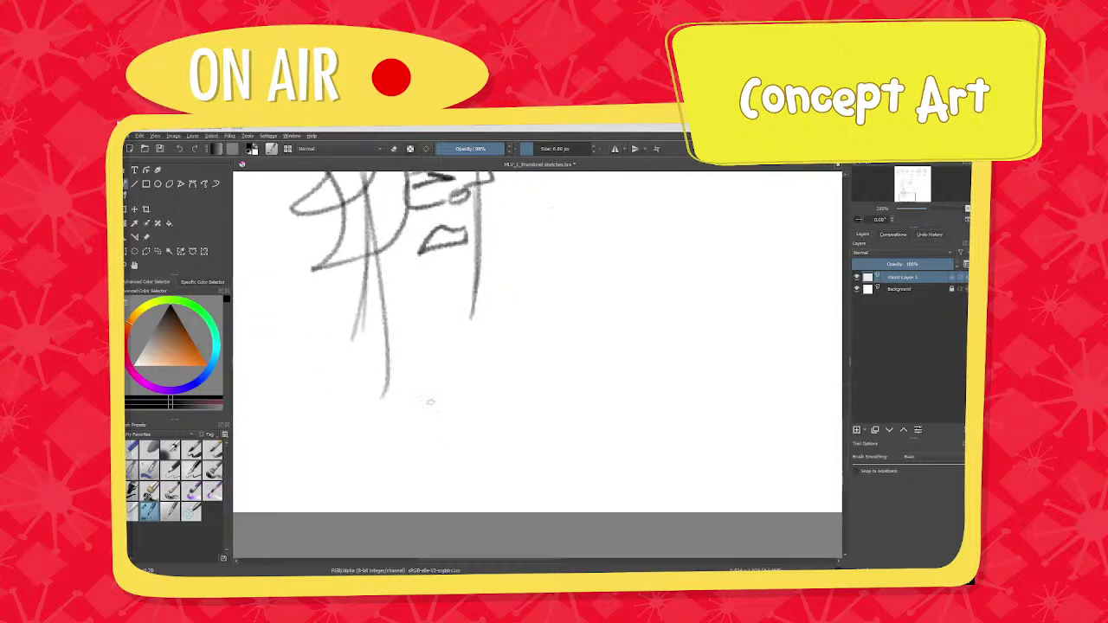
pyautogui.press('e')
pyautogui.moveTo(367, 309)
pyautogui.keyDown('shift'); pyautogui.mouseDown()
pyautogui.moveTo(346, 326)
pyautogui.moveTo(362, 236)
pyautogui.mouseUp(); pyautogui.keyUp('shift')
pyautogui.moveTo(383, 372)
pyautogui.mouseDown()
pyautogui.moveTo(380, 359)
pyautogui.moveTo(334, 366)
pyautogui.moveTo(351, 390)
pyautogui.mouseUp()
# Handwrite the caption 'It's... two weeks..' with quotation marks beneath the new sketch.
pyautogui.press('/')
pyautogui.moveTo(344, 393)
pyautogui.mouseDown()
pyautogui.moveTo(359, 392)
pyautogui.moveTo(364, 359)
pyautogui.mouseUp()
pyautogui.moveTo(374, 353); pyautogui.dragTo(372, 386)
pyautogui.moveTo(386, 351); pyautogui.dragTo(387, 389)
pyautogui.moveTo(406, 374); pyautogui.dragTo(421, 386)
pyautogui.moveTo(429, 380); pyautogui.dragTo(431, 381)
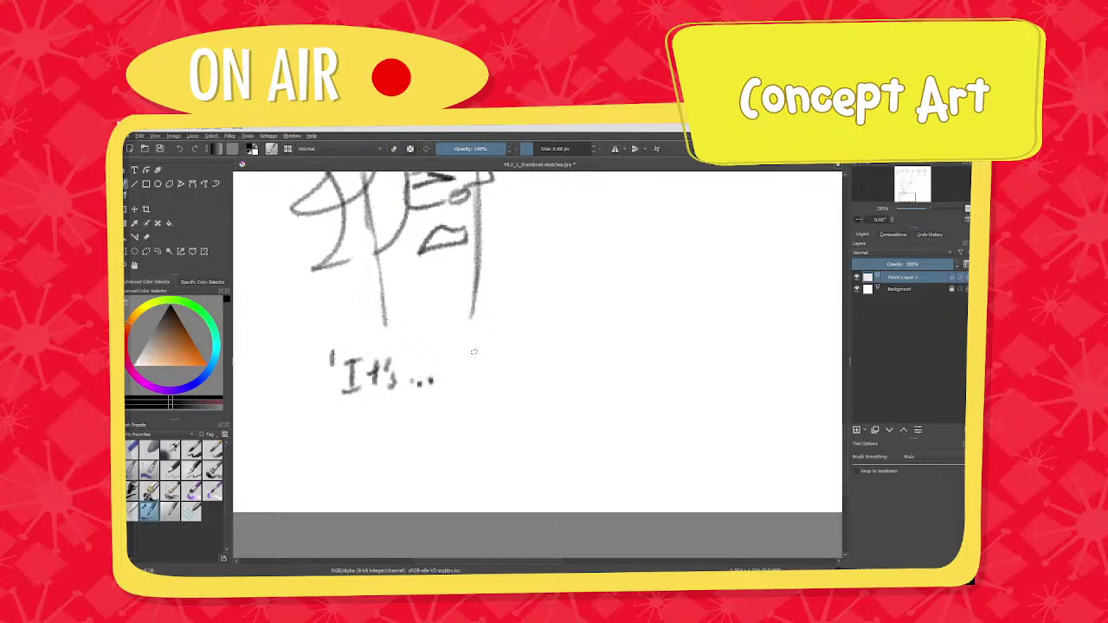
pyautogui.moveTo(474, 351); pyautogui.dragTo(472, 377)
pyautogui.moveTo(464, 365); pyautogui.dragTo(517, 362)
pyautogui.moveTo(529, 361)
pyautogui.mouseDown()
pyautogui.moveTo(575, 355)
pyautogui.moveTo(590, 367)
pyautogui.mouseUp()
pyautogui.moveTo(595, 367); pyautogui.dragTo(615, 373)
pyautogui.moveTo(630, 348)
pyautogui.mouseDown()
pyautogui.moveTo(631, 377)
pyautogui.moveTo(648, 368)
pyautogui.mouseUp()
pyautogui.moveTo(656, 369); pyautogui.dragTo(669, 372)
pyautogui.moveTo(675, 336); pyautogui.dragTo(681, 352)
# Sketch a second round-topped head outline on the blank area beside the captioned pose.
pyautogui.keyDown('ctrl'); pyautogui.moveTo(622, 351); pyautogui.dragTo(623, 441, button='middle'); pyautogui.keyUp('ctrl')
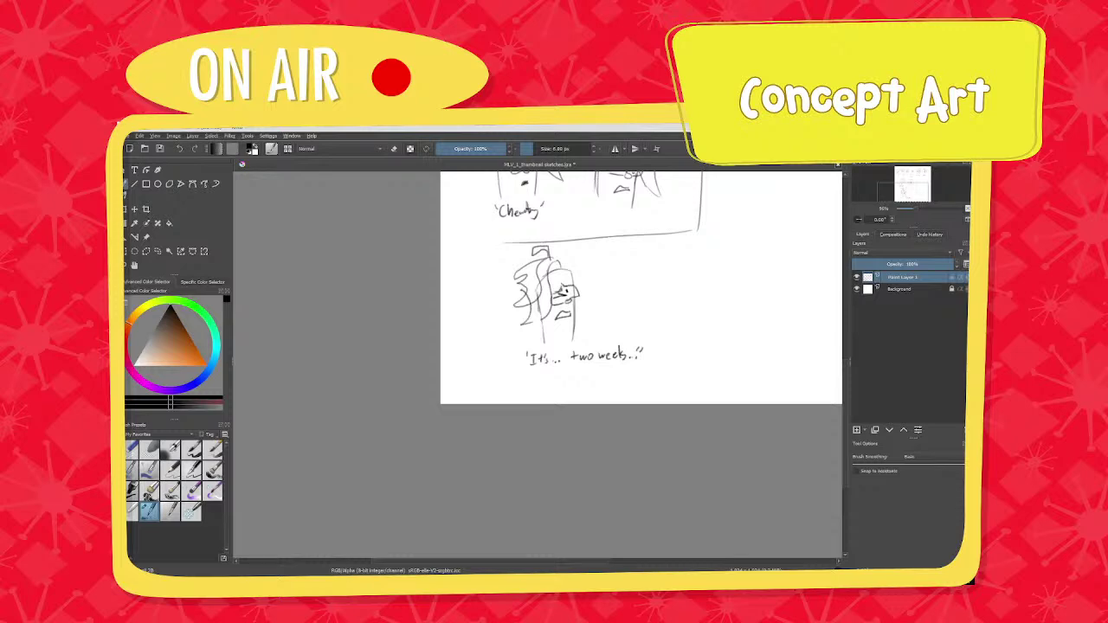
pyautogui.scroll(-2, 612, 357)
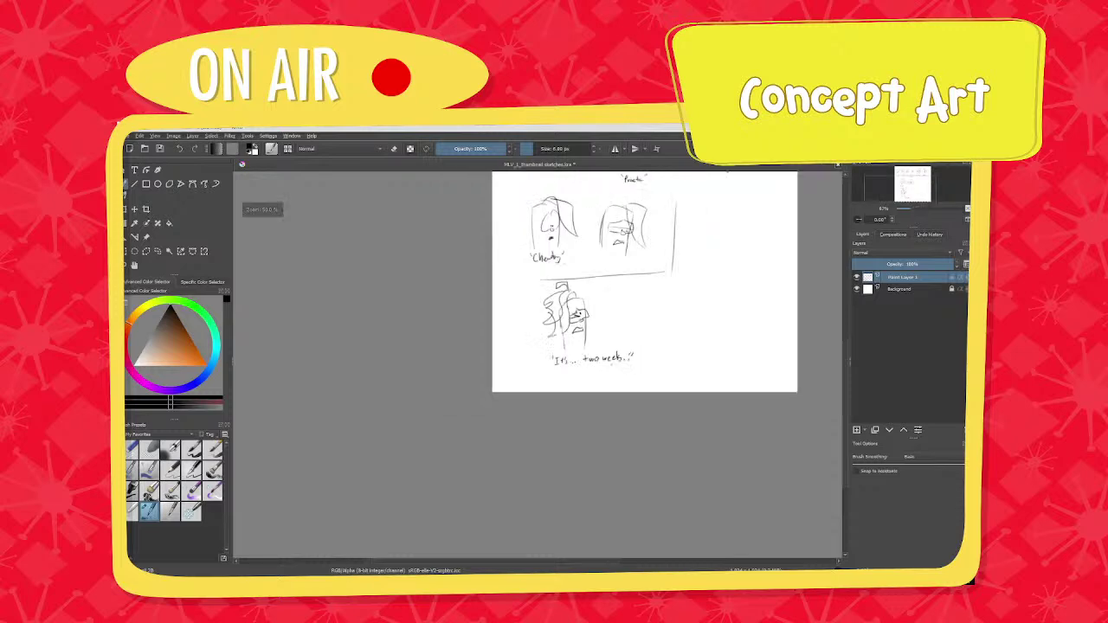
pyautogui.moveTo(612, 357); pyautogui.dragTo(463, 375, button='middle')
pyautogui.scroll(1, 468, 372)
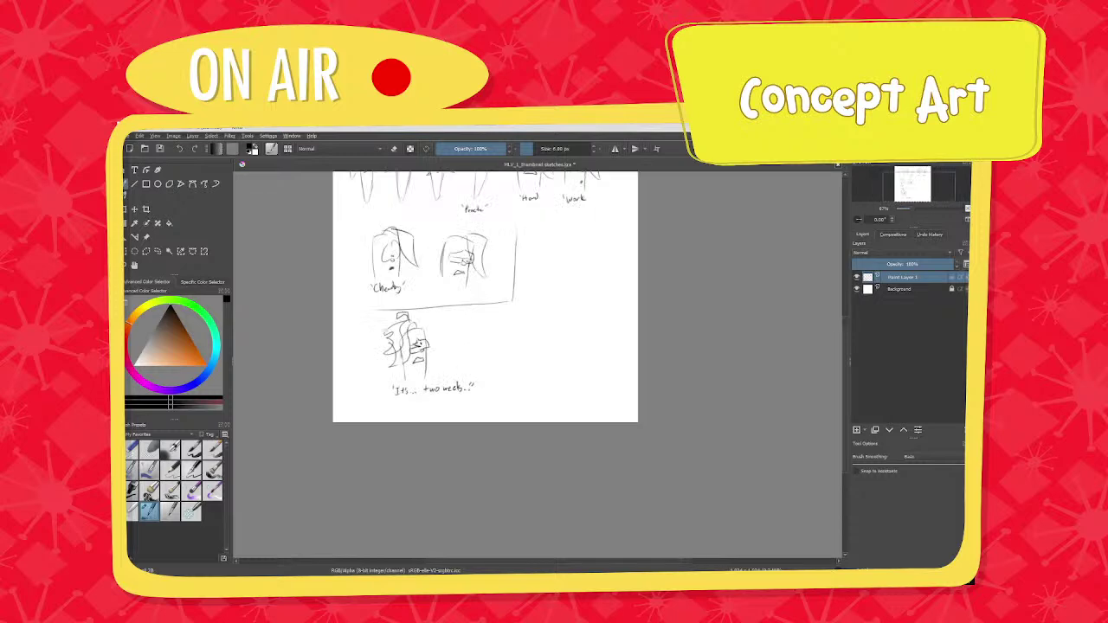
pyautogui.moveTo(534, 379); pyautogui.dragTo(530, 421)
pyautogui.scroll(-1, 540, 433)
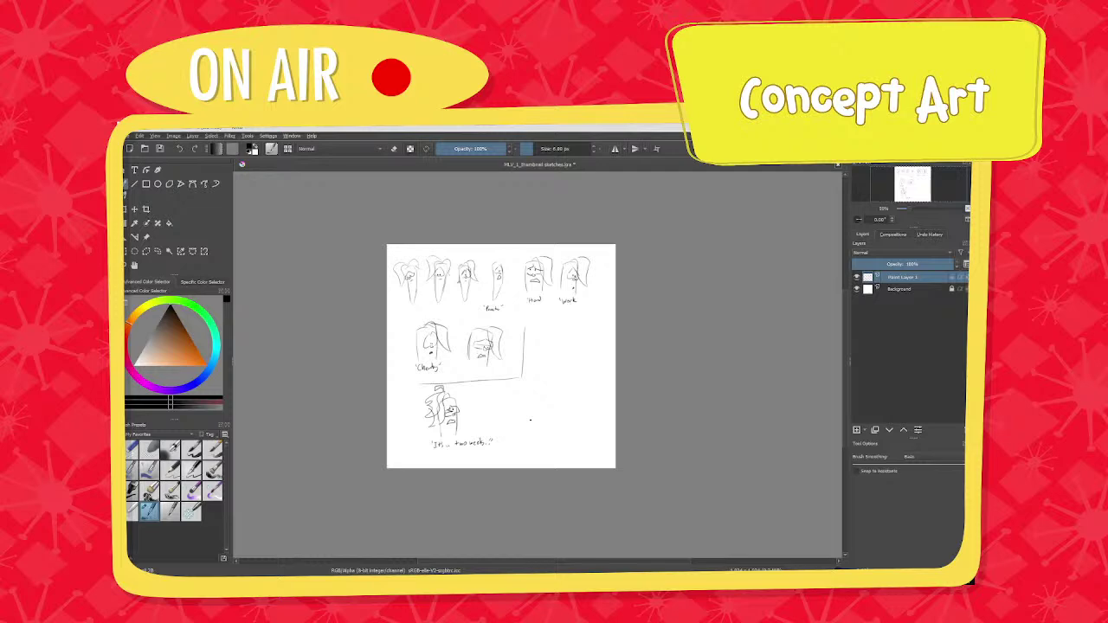
pyautogui.keyDown('ctrl'); pyautogui.scroll(5, 529, 421); pyautogui.keyUp('ctrl')
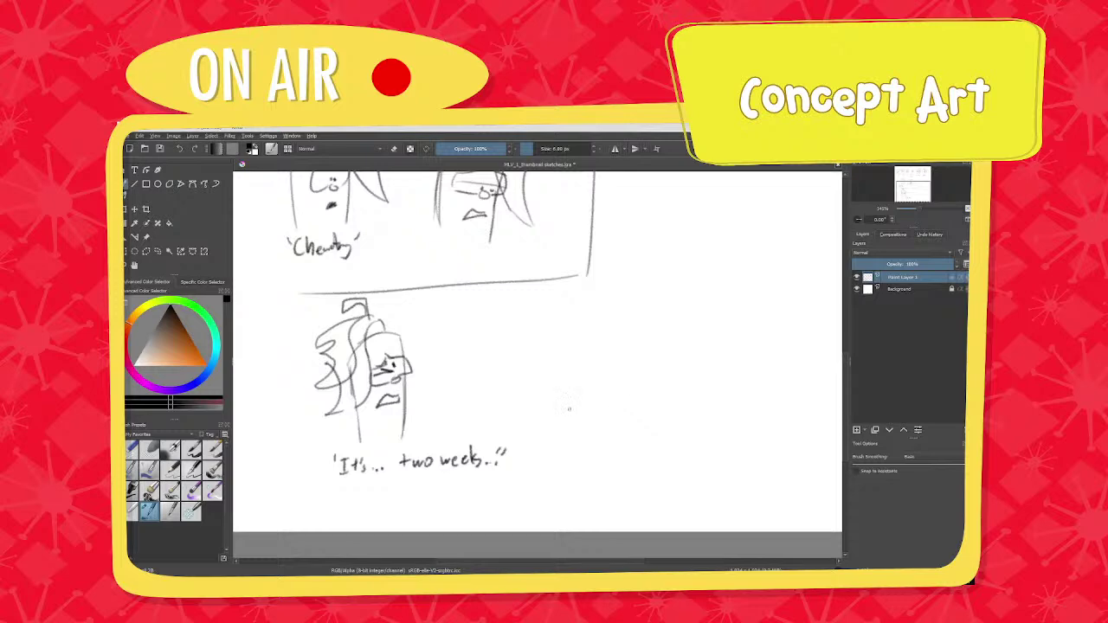
pyautogui.moveTo(547, 350)
pyautogui.mouseDown()
pyautogui.moveTo(558, 433)
pyautogui.moveTo(581, 318)
pyautogui.moveTo(620, 341)
pyautogui.moveTo(619, 417)
pyautogui.mouseUp()
pyautogui.moveTo(612, 319); pyautogui.dragTo(621, 414)
# Draw worried brows, narrowed eyes and a small round nose on the second head, redoing the first brow stroke.
pyautogui.scroll(1, 610, 351)
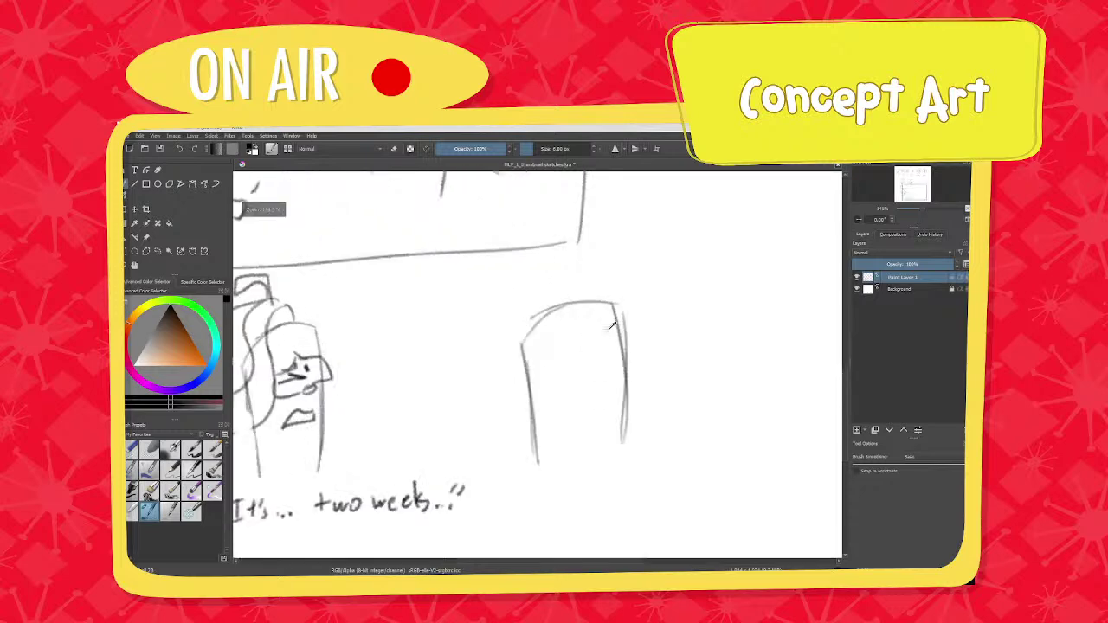
pyautogui.scroll(-1, 584, 346)
pyautogui.scroll(2, 575, 331)
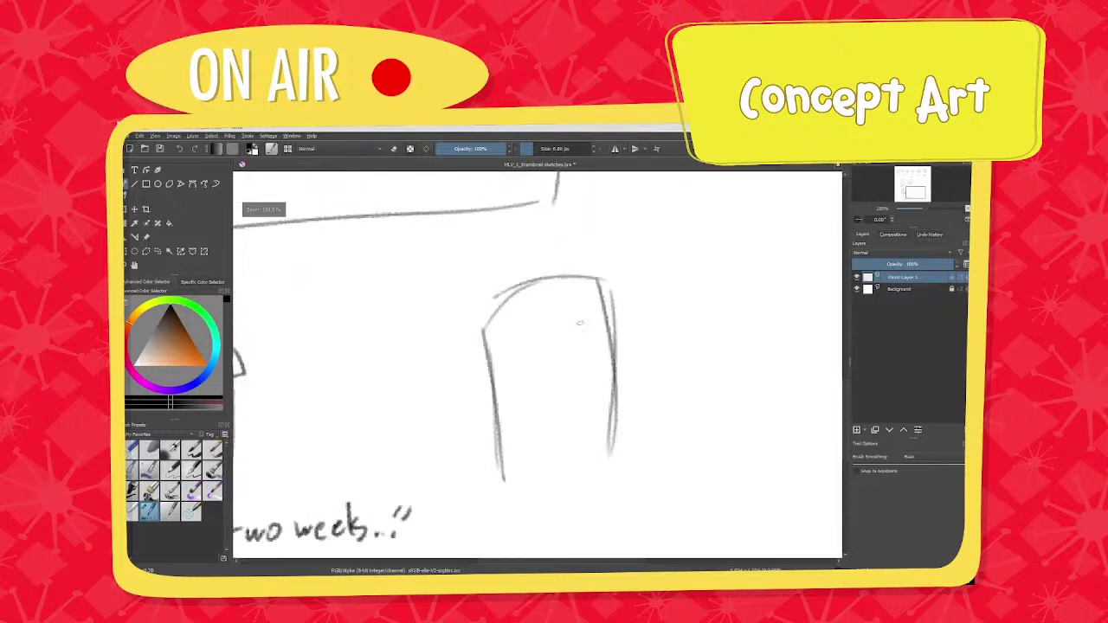
pyautogui.moveTo(569, 312)
pyautogui.mouseDown()
pyautogui.moveTo(540, 341)
pyautogui.moveTo(597, 345)
pyautogui.moveTo(544, 371)
pyautogui.moveTo(562, 356)
pyautogui.mouseUp()
pyautogui.keyDown('ctrl'); pyautogui.scroll(2, 587, 372); pyautogui.keyUp('ctrl')
pyautogui.hotkey('ctrl', 'z')
pyautogui.moveTo(588, 286); pyautogui.dragTo(637, 302)
pyautogui.moveTo(605, 328); pyautogui.dragTo(606, 338)
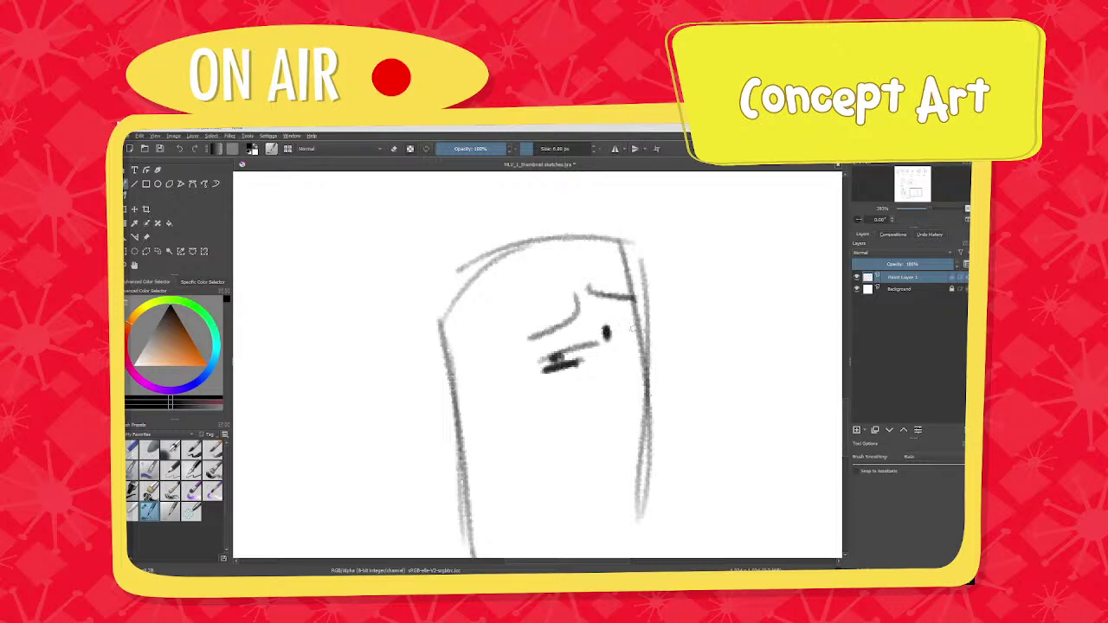
pyautogui.moveTo(622, 297)
pyautogui.mouseDown()
pyautogui.moveTo(633, 358)
pyautogui.moveTo(592, 379)
pyautogui.moveTo(623, 359)
pyautogui.mouseUp()
pyautogui.scroll(-3, 606, 340)
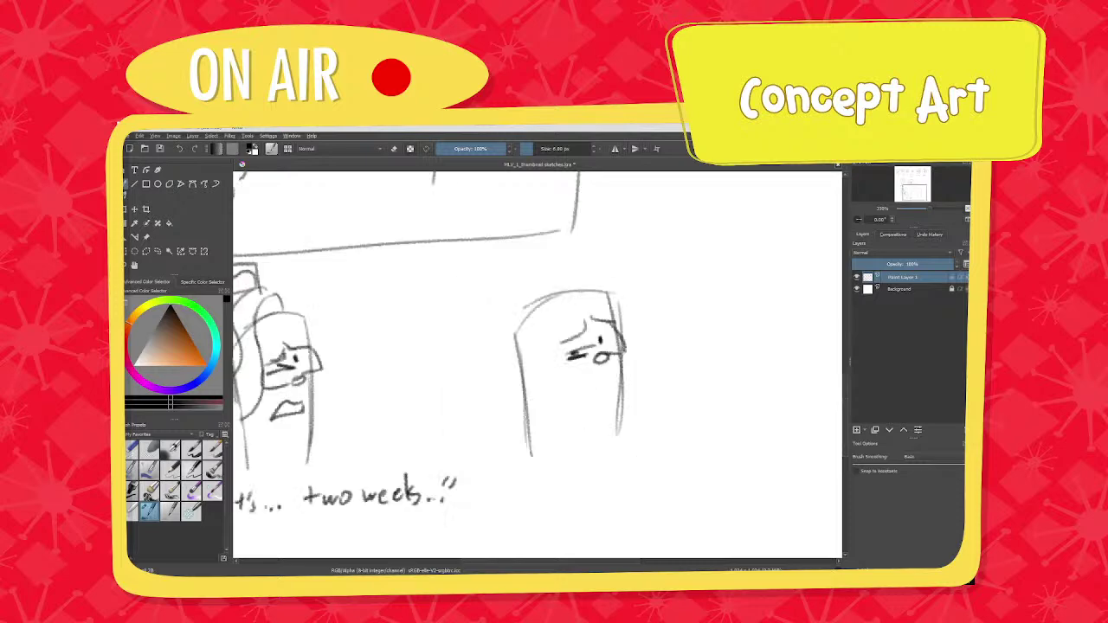
# Erase the second head's left side line and brows, and redraw the brows longer and steeper.
pyautogui.press('e')
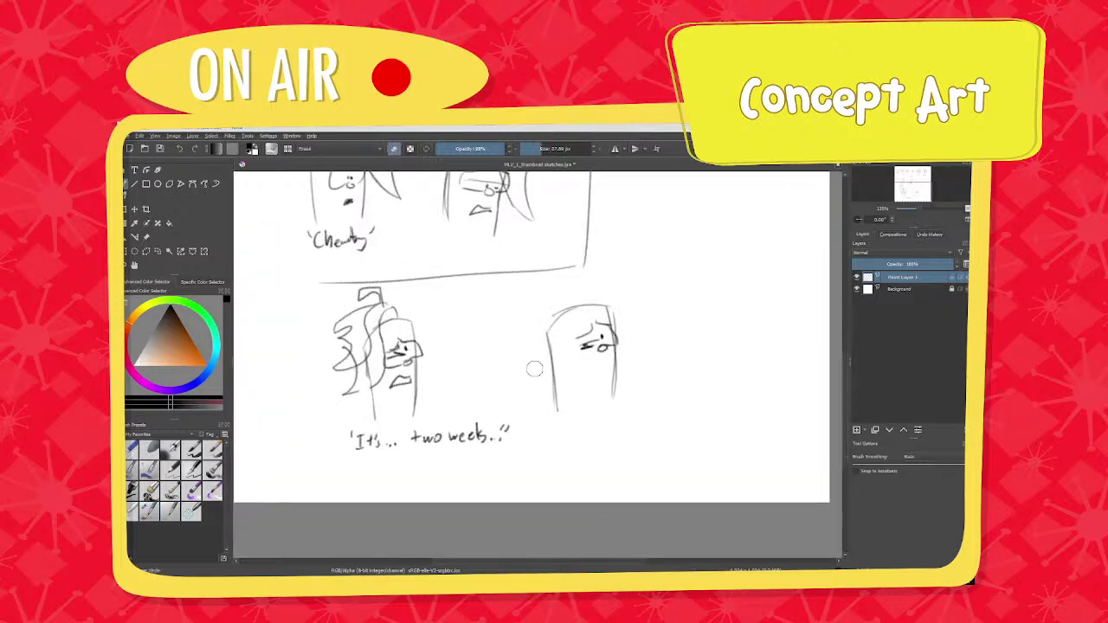
pyautogui.moveTo(547, 345); pyautogui.dragTo(555, 392)
pyautogui.moveTo(597, 325)
pyautogui.mouseDown()
pyautogui.moveTo(609, 326)
pyautogui.moveTo(568, 348)
pyautogui.mouseUp()
pyautogui.press('e')
pyautogui.scroll(3, 587, 327)
pyautogui.moveTo(591, 292); pyautogui.dragTo(635, 327)
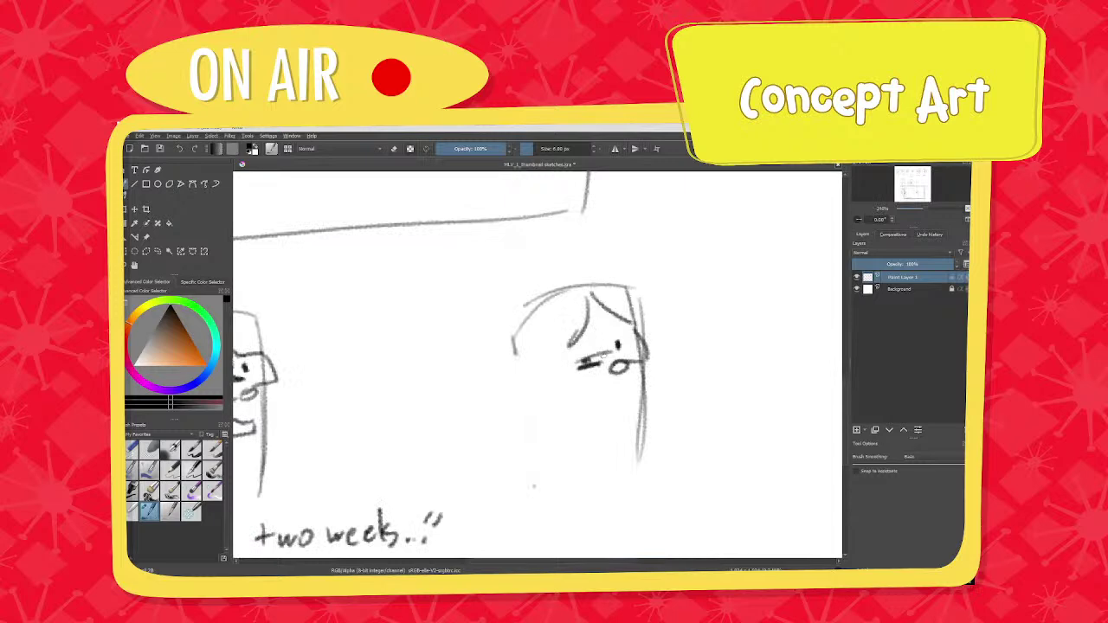
# Darken the second head's narrowed eye, add a frowning mouth and redraw the left side as an inward-slanting line.
pyautogui.moveTo(585, 372)
pyautogui.mouseDown()
pyautogui.moveTo(608, 367)
pyautogui.moveTo(593, 361)
pyautogui.mouseUp()
pyautogui.moveTo(618, 386)
pyautogui.mouseDown()
pyautogui.moveTo(578, 395)
pyautogui.moveTo(619, 386)
pyautogui.mouseUp()
pyautogui.moveTo(618, 385)
pyautogui.keyDown('ctrl'); pyautogui.mouseDown(button='middle')
pyautogui.moveTo(588, 450)
pyautogui.moveTo(560, 366)
pyautogui.mouseUp(button='middle'); pyautogui.keyUp('ctrl')
pyautogui.moveTo(539, 339); pyautogui.dragTo(573, 448)
# Add short arm lines at the base of both poses and a small upward arrow beside the second one.
pyautogui.moveTo(289, 441); pyautogui.dragTo(321, 441)
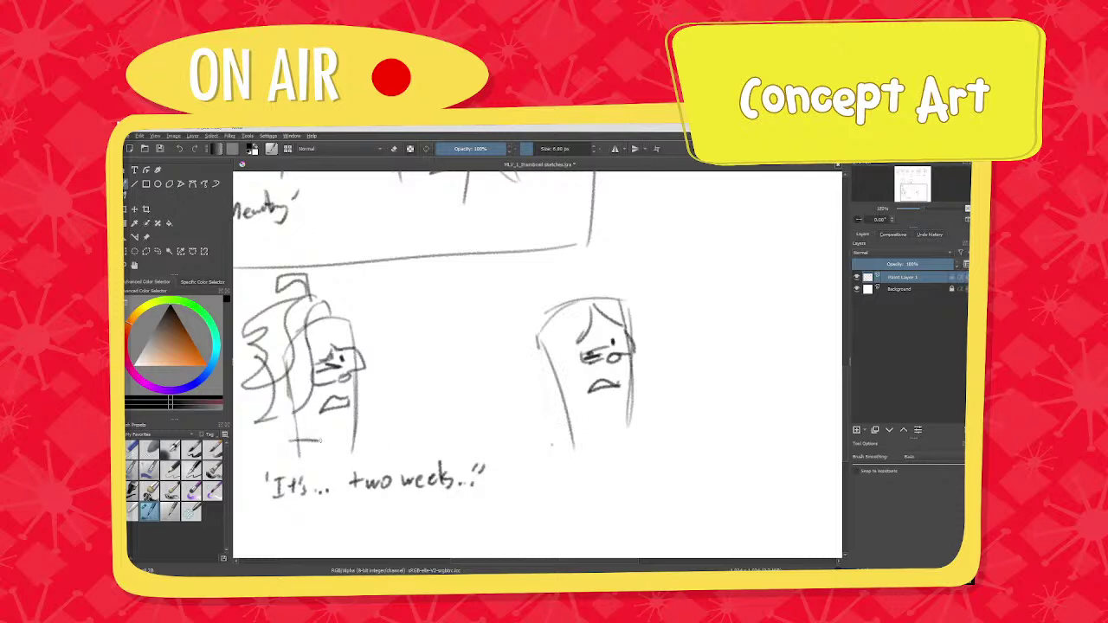
pyautogui.moveTo(566, 406); pyautogui.dragTo(593, 428)
pyautogui.moveTo(563, 407); pyautogui.dragTo(571, 438)
pyautogui.moveTo(632, 379); pyautogui.dragTo(636, 431)
pyautogui.moveTo(551, 436); pyautogui.dragTo(558, 410)
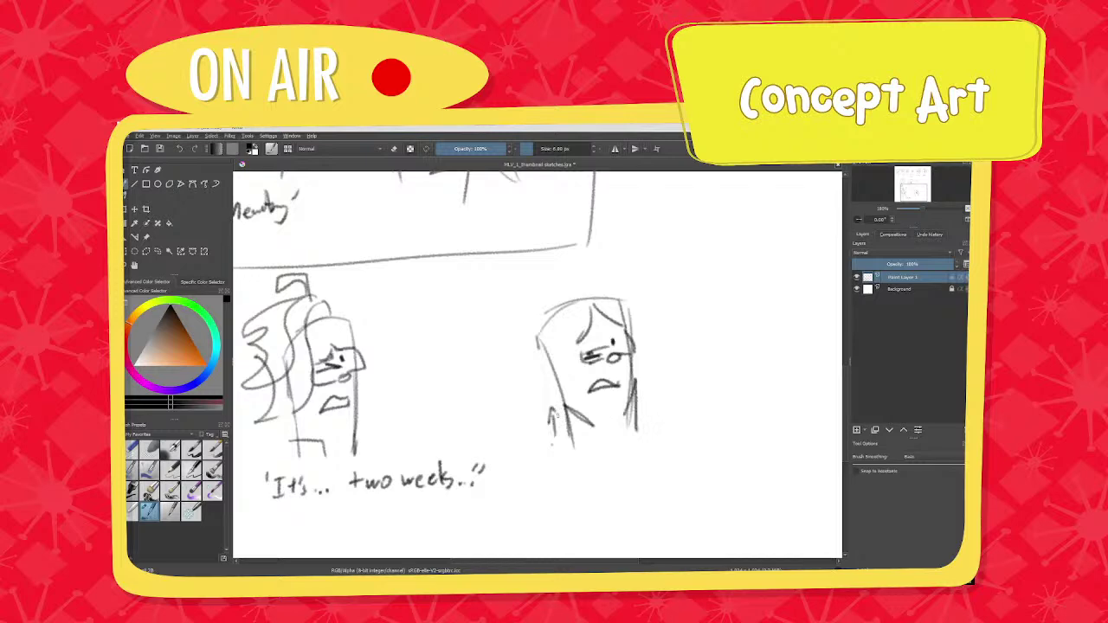
# Draw a swept-back leafy hair shape with a rounded tuft on the second head.
pyautogui.moveTo(582, 285)
pyautogui.mouseDown()
pyautogui.moveTo(527, 386)
pyautogui.moveTo(512, 329)
pyautogui.moveTo(580, 295)
pyautogui.mouseUp()
pyautogui.moveTo(580, 295)
pyautogui.keyDown('ctrl'); pyautogui.mouseDown(button='middle')
pyautogui.moveTo(608, 386)
pyautogui.moveTo(599, 322)
pyautogui.mouseUp(button='middle'); pyautogui.keyUp('ctrl')
pyautogui.scroll(2, 588, 346)
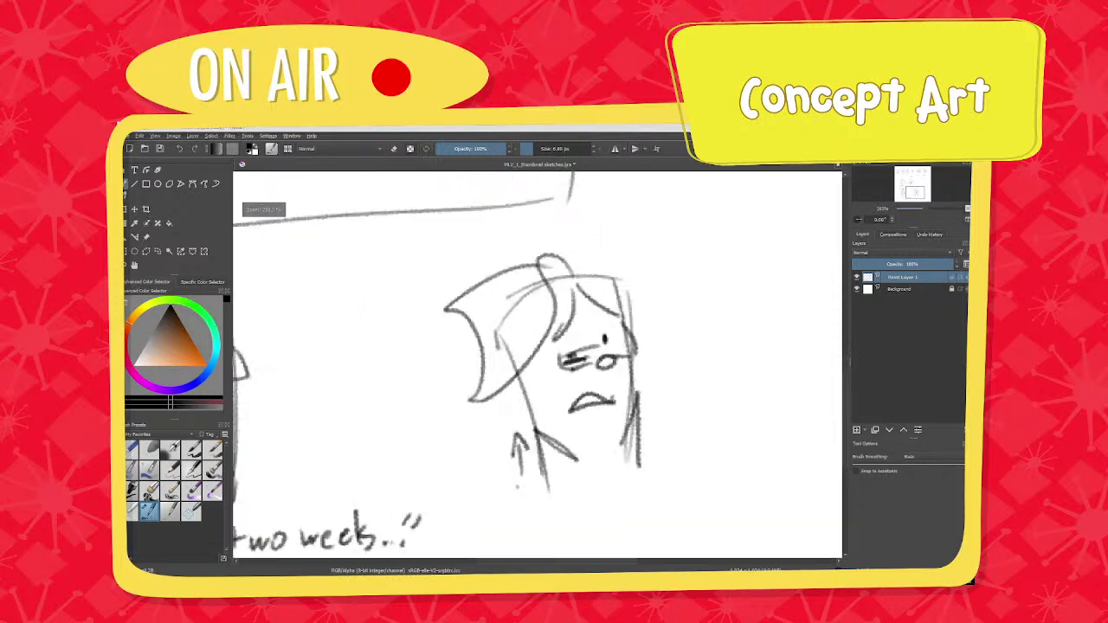
# Erase the lower eye line on the 'It's... two weeks' sketch and redraw it closer to the squinting lid.
pyautogui.scroll(-4, 588, 346)
pyautogui.scroll(5, 499, 362)
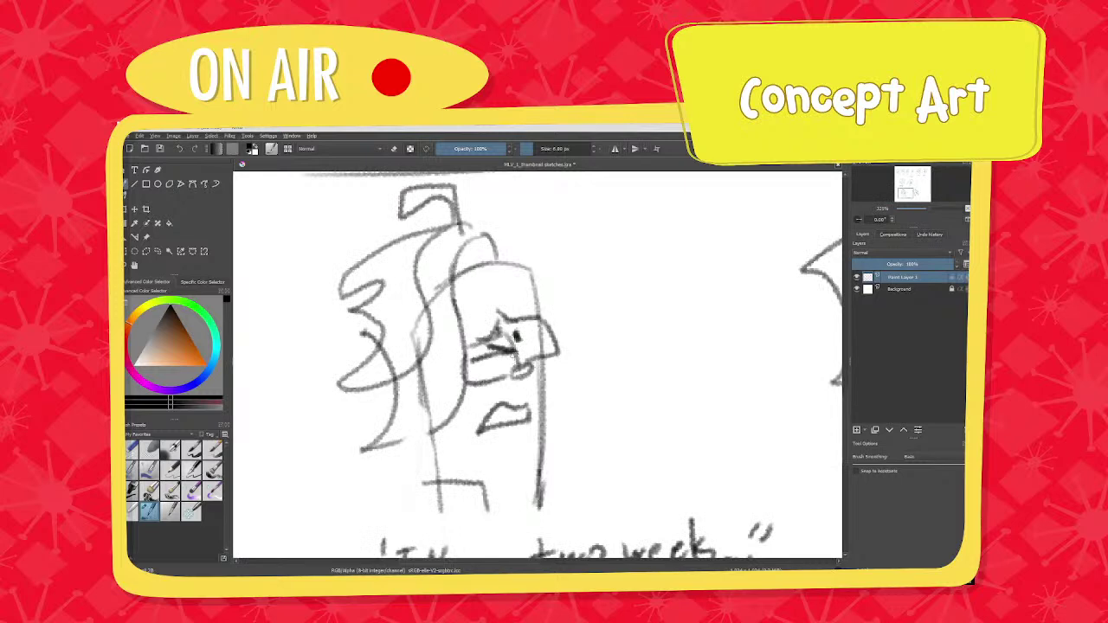
pyautogui.press('e')
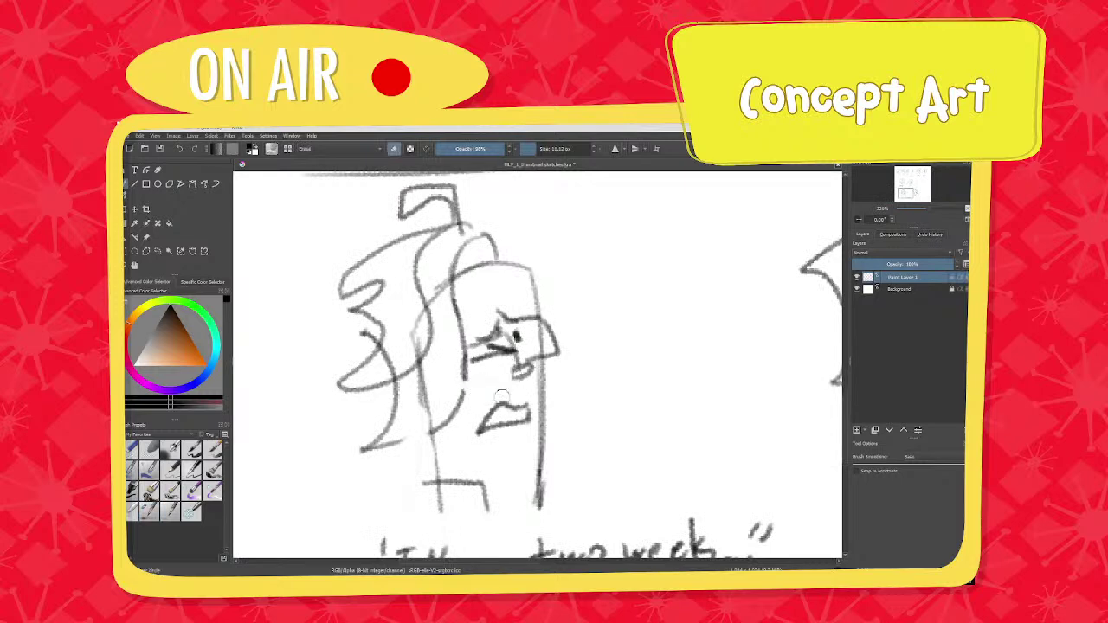
pyautogui.press('e')
pyautogui.scroll(-5, 585, 386)
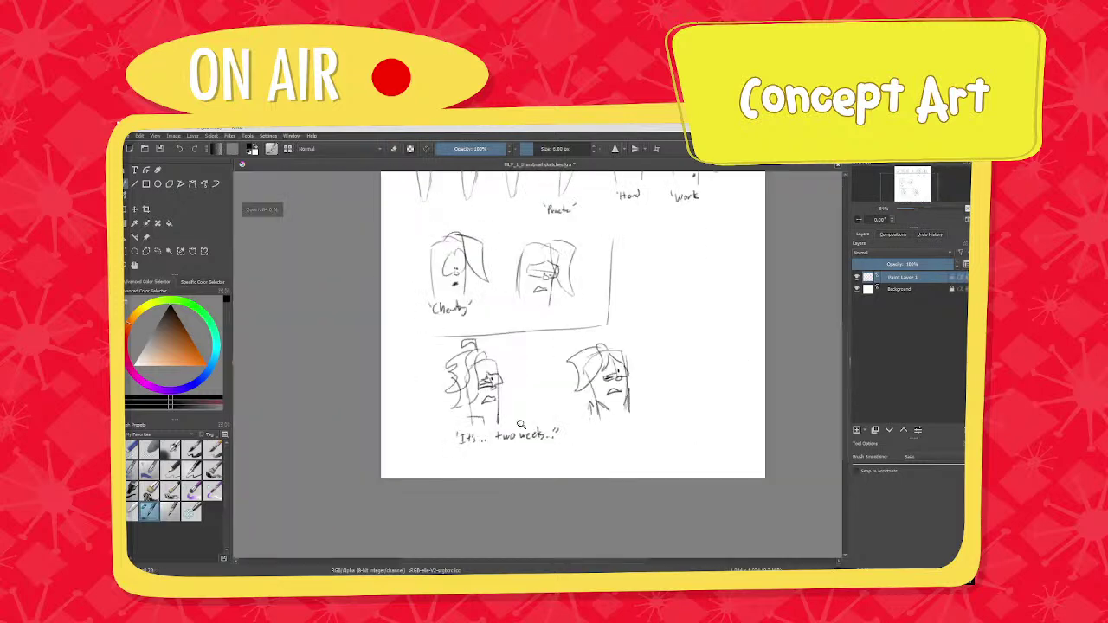
# Erase the second sketch's squinting left eye and redraw it larger with a half-lowered lid and pupil.
pyautogui.scroll(5, 585, 385)
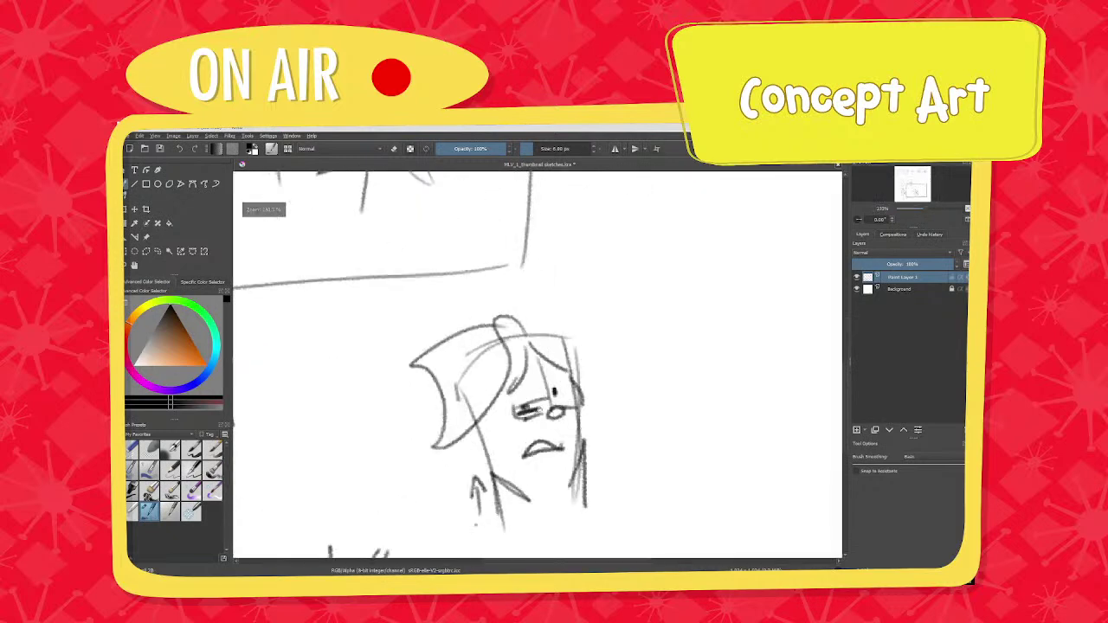
pyautogui.press('e')
pyautogui.moveTo(526, 410); pyautogui.dragTo(533, 391)
pyautogui.press('/')
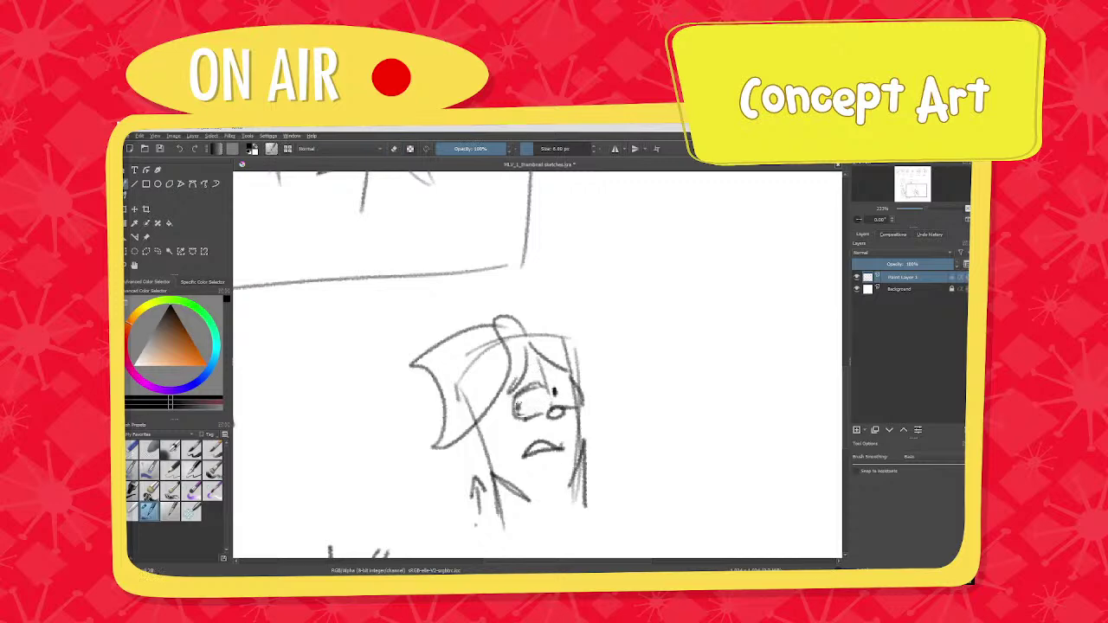
pyautogui.moveTo(518, 406); pyautogui.dragTo(582, 403)
pyautogui.hotkey('ctrl', 'z')
# Compare the two new pose sketches up close and against the whole thumbnail page.
pyautogui.keyDown('ctrl'); pyautogui.moveTo(520, 402); pyautogui.dragTo(519, 476, button='middle'); pyautogui.keyUp('ctrl')
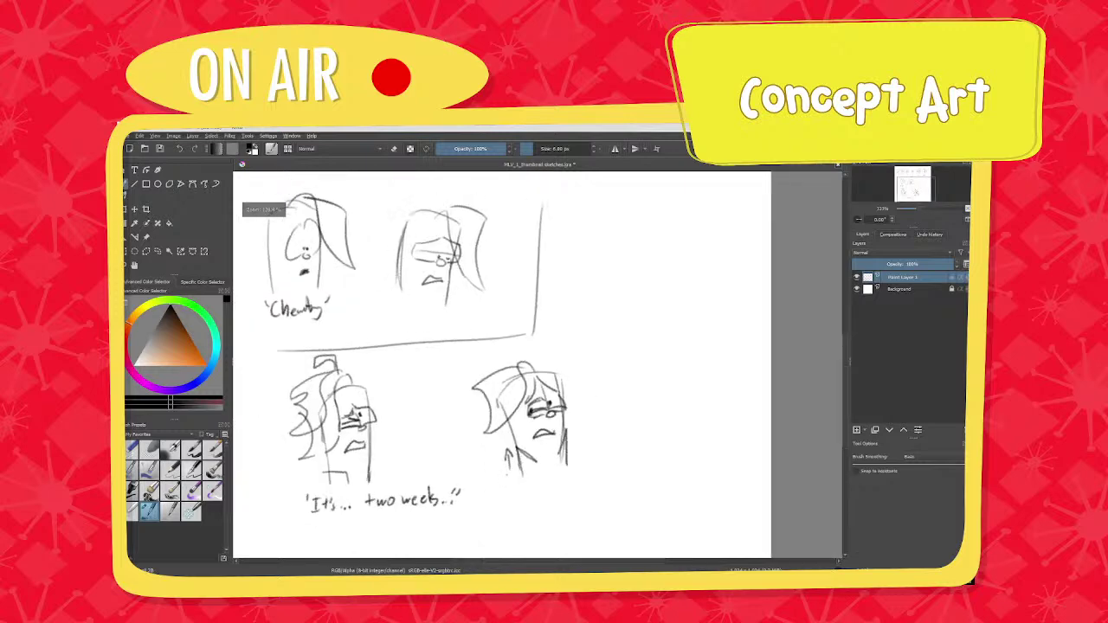
pyautogui.keyDown('ctrl'); pyautogui.moveTo(376, 428); pyautogui.dragTo(376, 344, button='middle'); pyautogui.keyUp('ctrl')
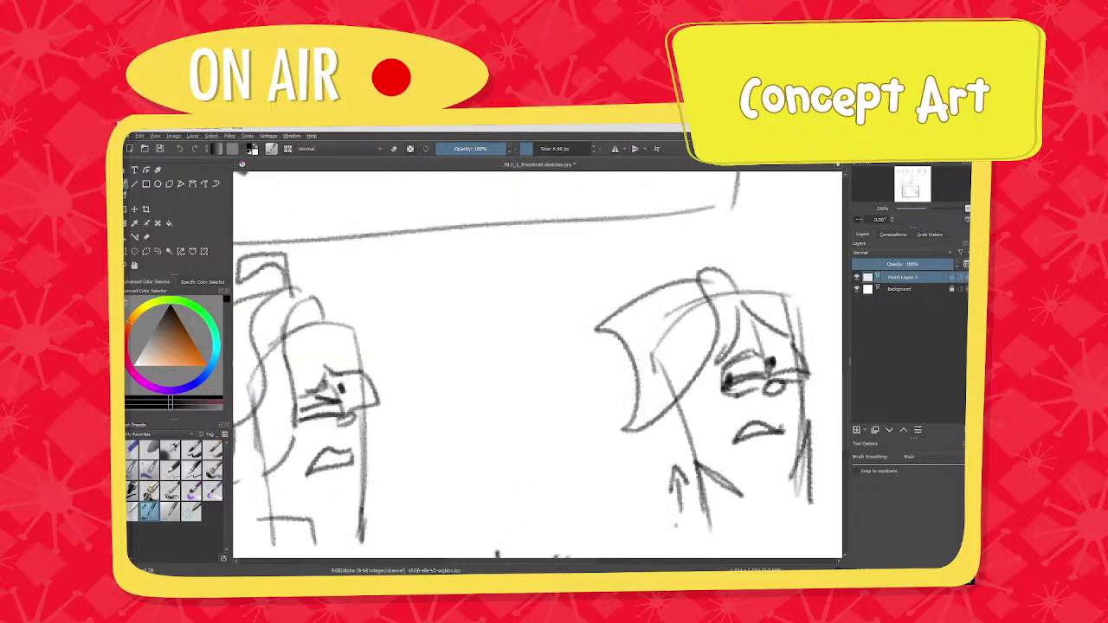
pyautogui.keyDown('ctrl'); pyautogui.moveTo(406, 424); pyautogui.dragTo(407, 519, button='middle'); pyautogui.keyUp('ctrl')
pyautogui.keyDown('ctrl'); pyautogui.moveTo(519, 454); pyautogui.dragTo(519, 433, button='middle'); pyautogui.keyUp('ctrl')
pyautogui.scroll(2, 510, 407)
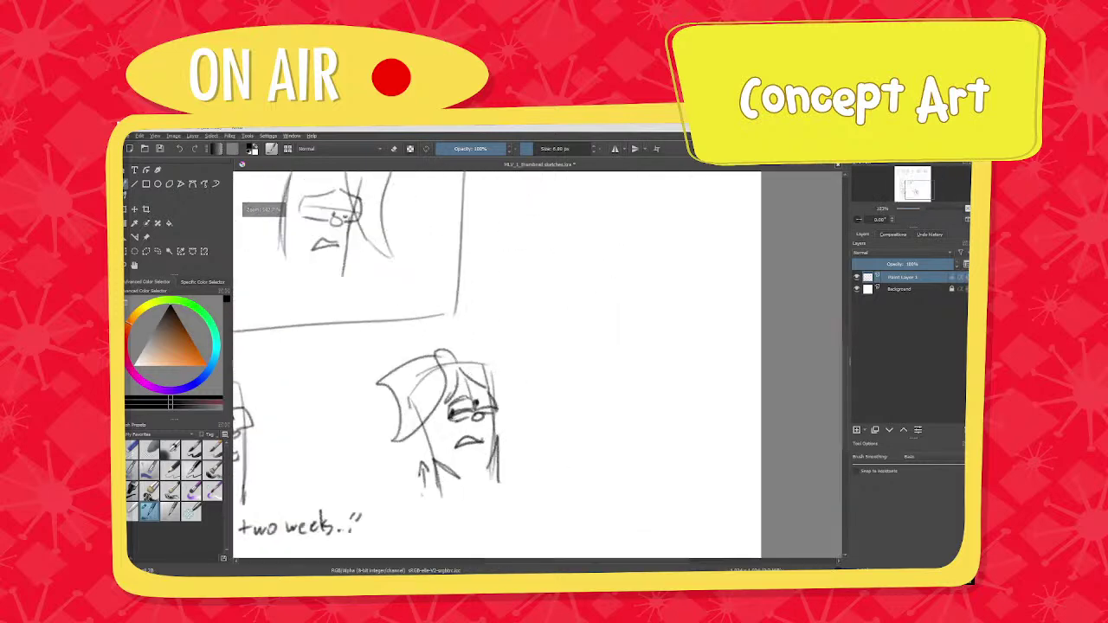
pyautogui.scroll(-3, 536, 363)
pyautogui.scroll(1, 451, 445)
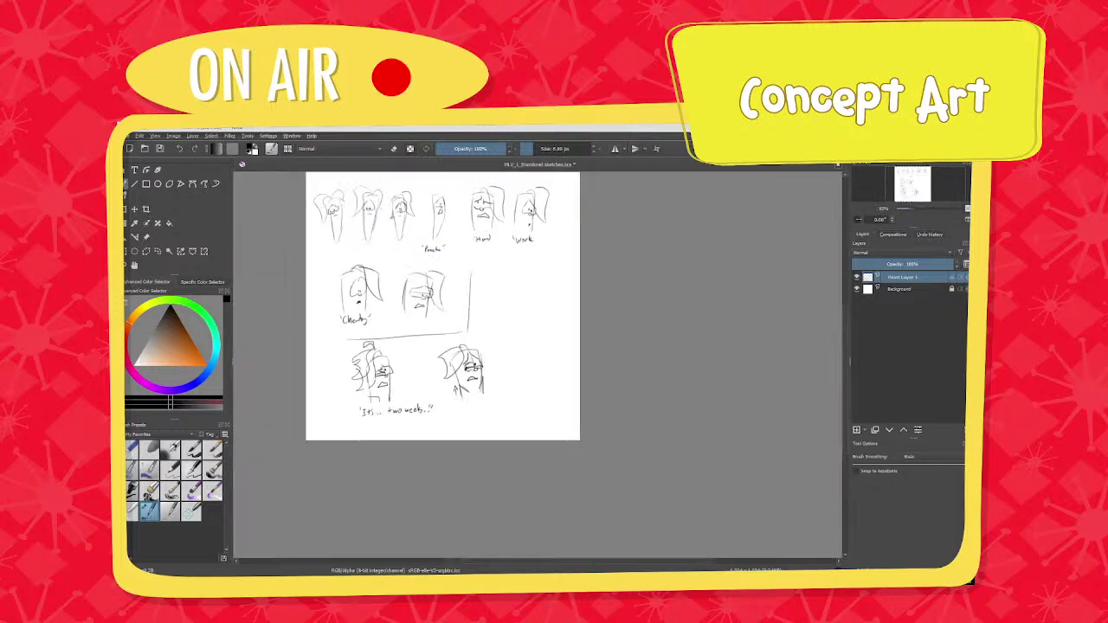
# Handwrite the caption 'There's no time' beneath the second pose sketch.
pyautogui.scroll(4, 445, 381)
pyautogui.scroll(2, 441, 362)
pyautogui.moveTo(430, 403)
pyautogui.mouseDown()
pyautogui.moveTo(426, 422)
pyautogui.moveTo(457, 446)
pyautogui.mouseUp()
pyautogui.moveTo(441, 413)
pyautogui.mouseDown()
pyautogui.moveTo(476, 410)
pyautogui.moveTo(473, 442)
pyautogui.mouseUp()
pyautogui.moveTo(474, 428)
pyautogui.mouseDown()
pyautogui.moveTo(524, 435)
pyautogui.moveTo(534, 424)
pyautogui.mouseUp()
pyautogui.moveTo(556, 424); pyautogui.dragTo(544, 443)
pyautogui.moveTo(569, 425); pyautogui.dragTo(528, 416, button='middle')
pyautogui.moveTo(526, 412); pyautogui.dragTo(543, 419)
pyautogui.moveTo(549, 411); pyautogui.dragTo(599, 410)
pyautogui.moveTo(579, 401)
pyautogui.mouseDown()
pyautogui.moveTo(606, 397)
pyautogui.moveTo(607, 411)
pyautogui.mouseUp()
pyautogui.moveTo(613, 401); pyautogui.dragTo(630, 413)
pyautogui.moveTo(634, 408); pyautogui.dragTo(647, 413)
pyautogui.scroll(-4, 626, 386)
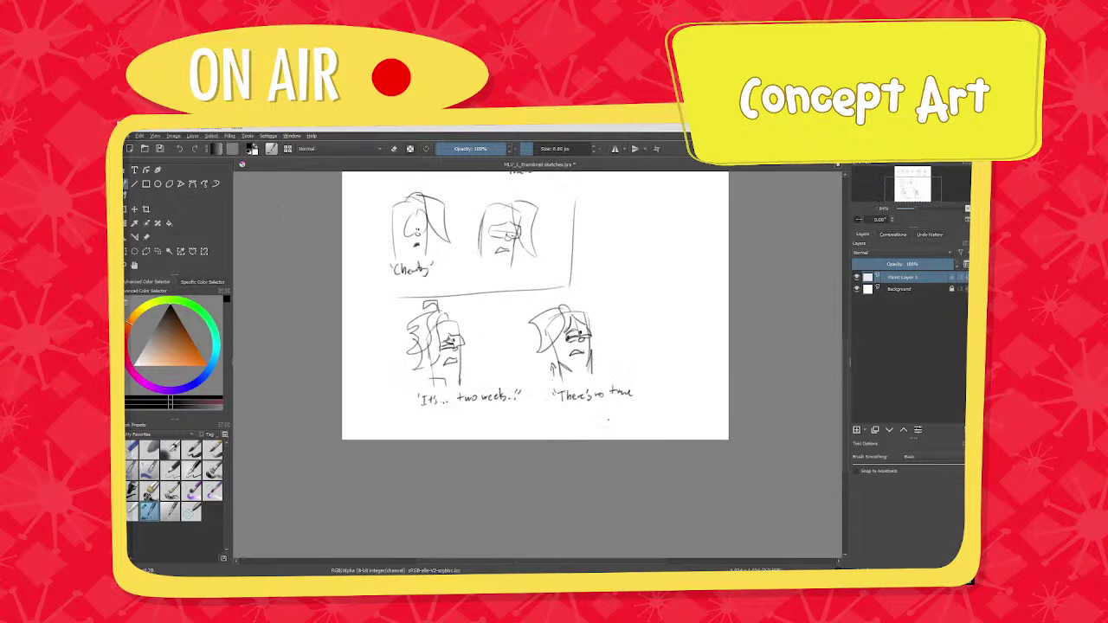
# Outline a new leaning head on the blank area beside the boxed 'Cheaty' poses.
pyautogui.moveTo(650, 285); pyautogui.dragTo(568, 376, button='middle')
pyautogui.scroll(3, 568, 312)
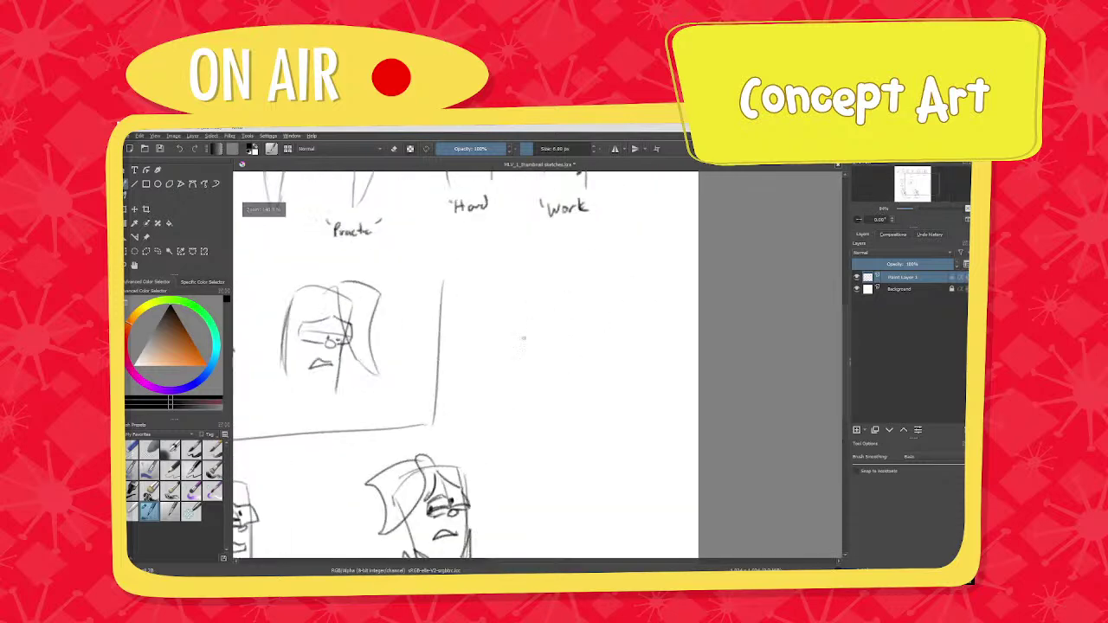
pyautogui.moveTo(515, 303)
pyautogui.mouseDown()
pyautogui.moveTo(502, 391)
pyautogui.moveTo(534, 284)
pyautogui.moveTo(586, 322)
pyautogui.moveTo(548, 408)
pyautogui.mouseUp()
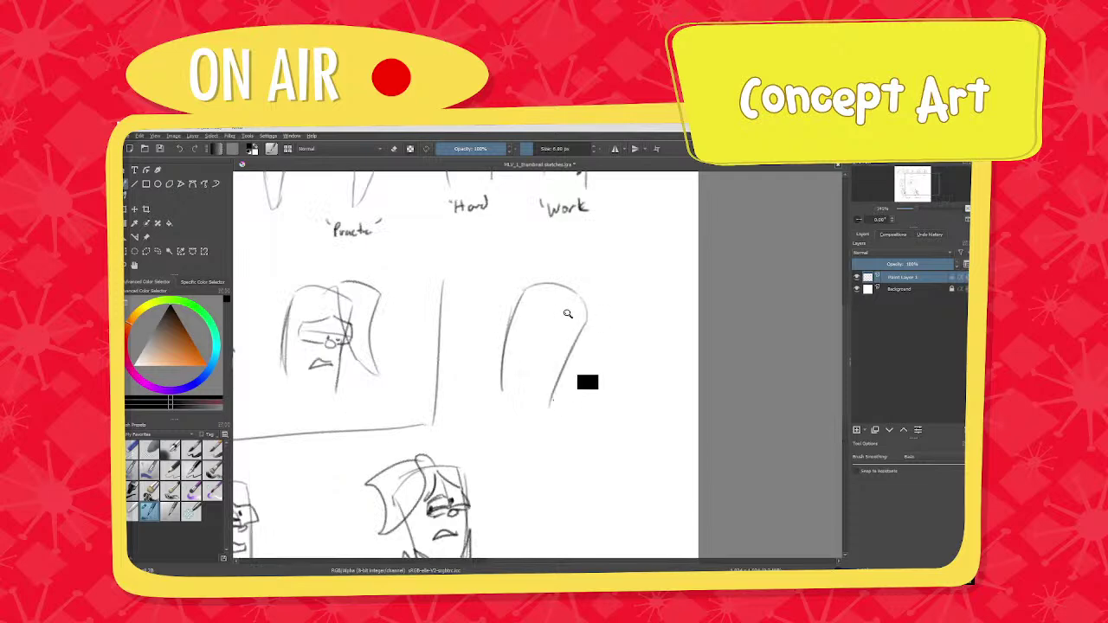
pyautogui.moveTo(567, 350)
pyautogui.keyDown('ctrl'); pyautogui.mouseDown(button='middle')
pyautogui.moveTo(534, 344)
pyautogui.moveTo(542, 322)
pyautogui.mouseUp(button='middle'); pyautogui.keyUp('ctrl')
# Draw two worried eyebrows on the leaning head, undoing the stray strokes and redrawing the outer brow.
pyautogui.moveTo(528, 298)
pyautogui.mouseDown()
pyautogui.moveTo(566, 293)
pyautogui.moveTo(583, 314)
pyautogui.mouseUp()
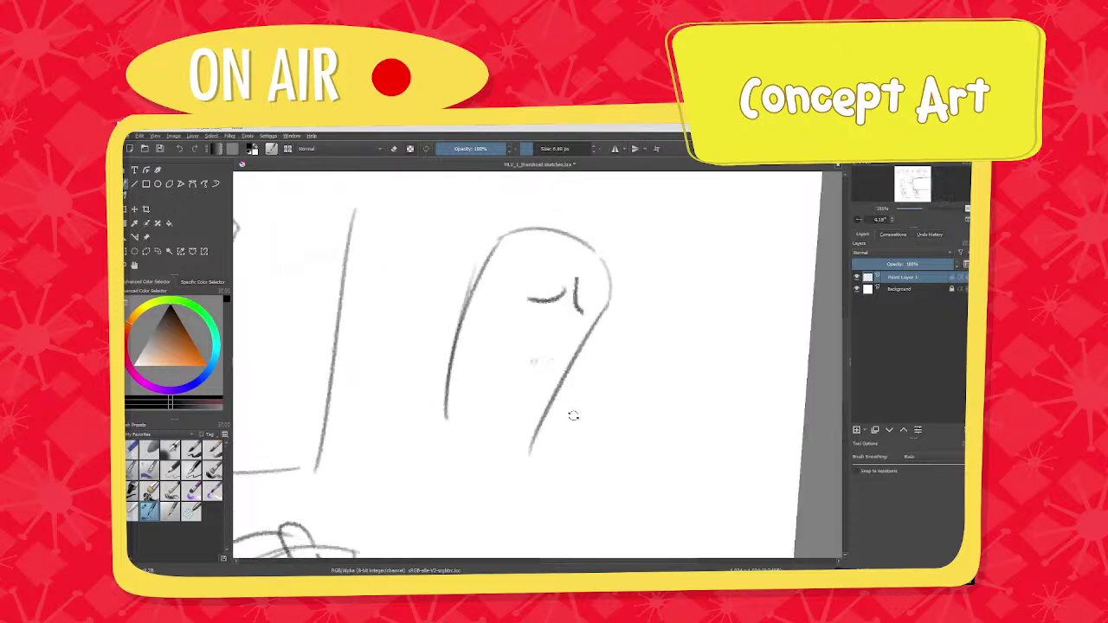
pyautogui.keyDown('shift'); pyautogui.moveTo(574, 416); pyautogui.dragTo(559, 379, button='middle'); pyautogui.keyUp('shift')
pyautogui.moveTo(535, 301); pyautogui.dragTo(564, 328)
pyautogui.hotkey('ctrl', 'z')
pyautogui.hotkey('ctrl', 'z')
pyautogui.moveTo(496, 284)
pyautogui.mouseDown()
pyautogui.moveTo(538, 273)
pyautogui.moveTo(499, 283)
pyautogui.mouseUp()
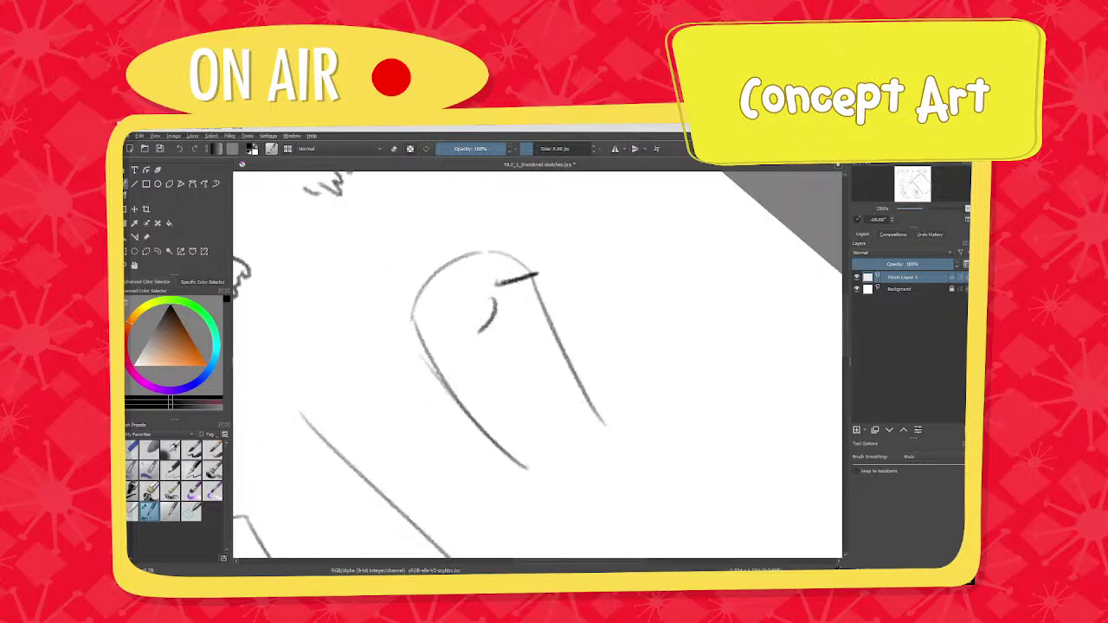
# Draw the leaning head's eyes with small pupils, a round nose and a short slanted mouth.
pyautogui.moveTo(536, 326)
pyautogui.mouseDown()
pyautogui.moveTo(548, 331)
pyautogui.moveTo(485, 345)
pyautogui.mouseUp()
pyautogui.hotkey('ctrl', 'z')
pyautogui.moveTo(509, 309)
pyautogui.mouseDown()
pyautogui.moveTo(489, 334)
pyautogui.moveTo(541, 285)
pyautogui.moveTo(545, 326)
pyautogui.mouseUp()
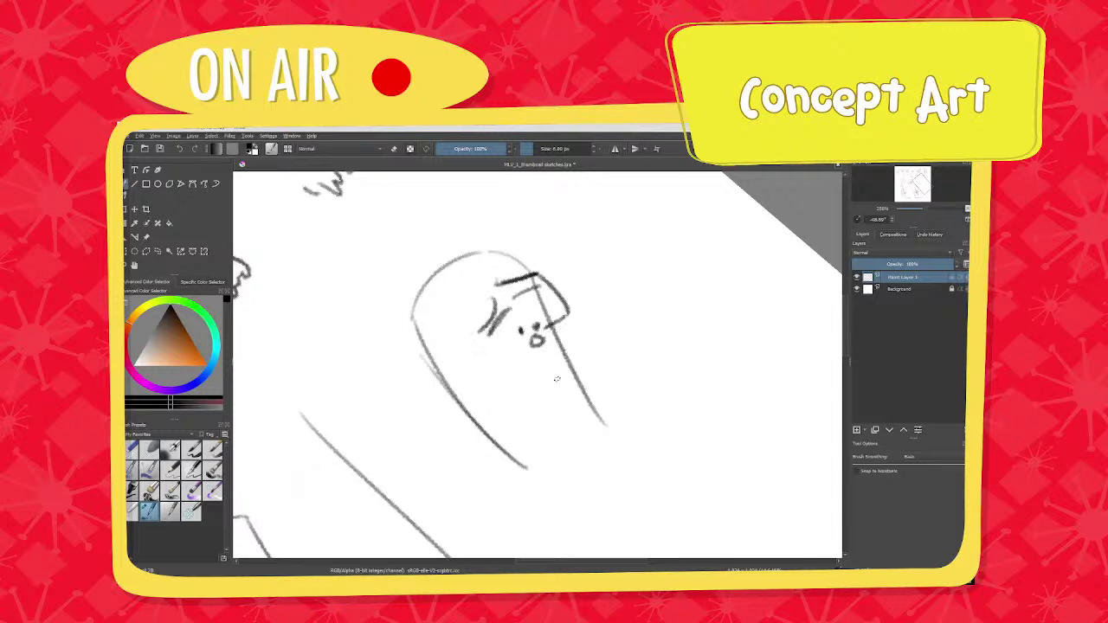
pyautogui.moveTo(559, 377); pyautogui.dragTo(551, 382)
pyautogui.moveTo(533, 334)
pyautogui.mouseDown()
pyautogui.moveTo(503, 356)
pyautogui.moveTo(489, 339)
pyautogui.mouseUp()
pyautogui.keyDown('shift'); pyautogui.moveTo(490, 339); pyautogui.dragTo(532, 311, button='middle'); pyautogui.keyUp('shift')
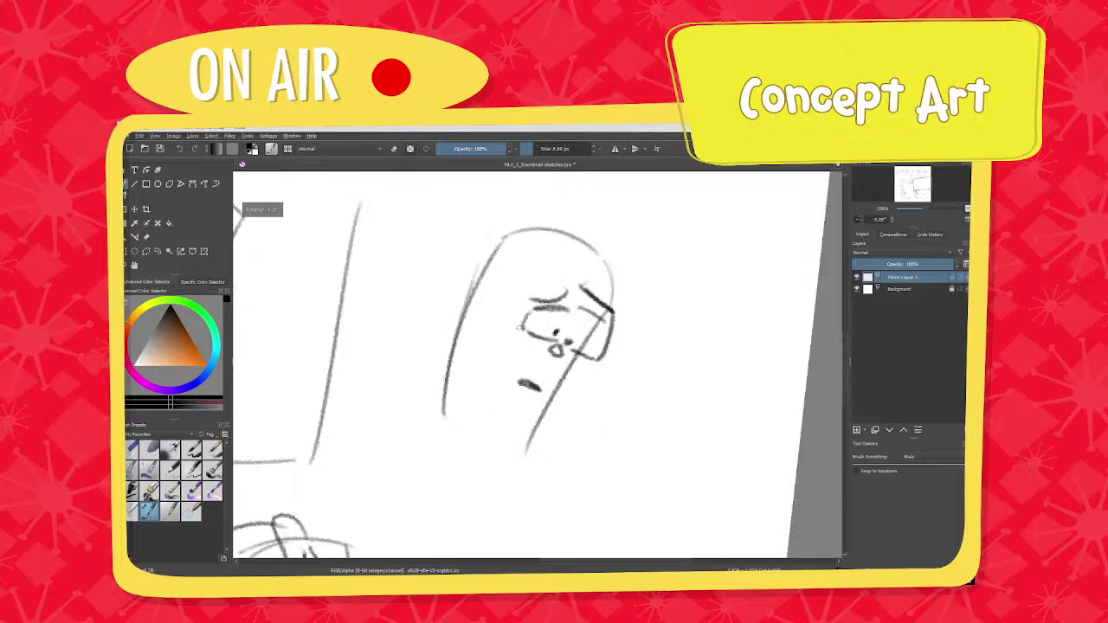
# Erase the upper eye lines on the leaning head and darken the lower edge of the eyes with the sketch brush.
pyautogui.press('/')
pyautogui.moveTo(567, 309); pyautogui.dragTo(542, 309)
pyautogui.moveTo(579, 307); pyautogui.dragTo(591, 312)
pyautogui.click(149, 510)
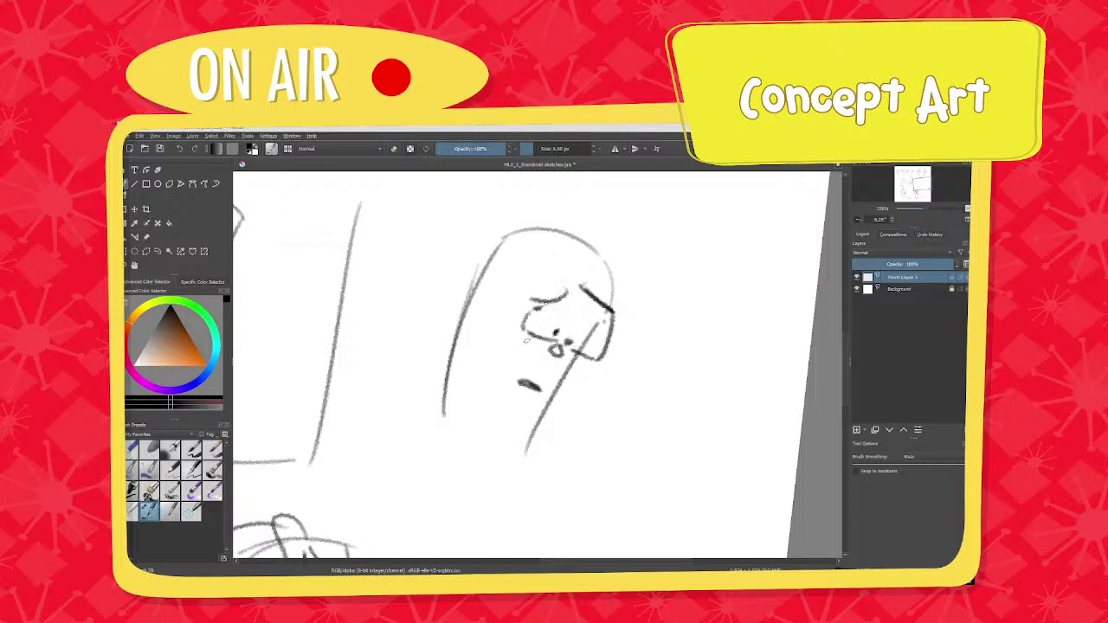
pyautogui.moveTo(573, 350); pyautogui.dragTo(588, 358)
# Draw heavy, half-lowered eyelids across the leaning head's eyes.
pyautogui.moveTo(516, 406)
pyautogui.keyDown('shift'); pyautogui.mouseDown(button='middle')
pyautogui.moveTo(585, 375)
pyautogui.moveTo(541, 404)
pyautogui.mouseUp(button='middle'); pyautogui.keyUp('shift')
pyautogui.moveTo(541, 404)
pyautogui.keyDown('shift'); pyautogui.mouseDown(button='middle')
pyautogui.moveTo(506, 386)
pyautogui.moveTo(538, 380)
pyautogui.moveTo(568, 333)
pyautogui.mouseUp(button='middle'); pyautogui.keyUp('shift')
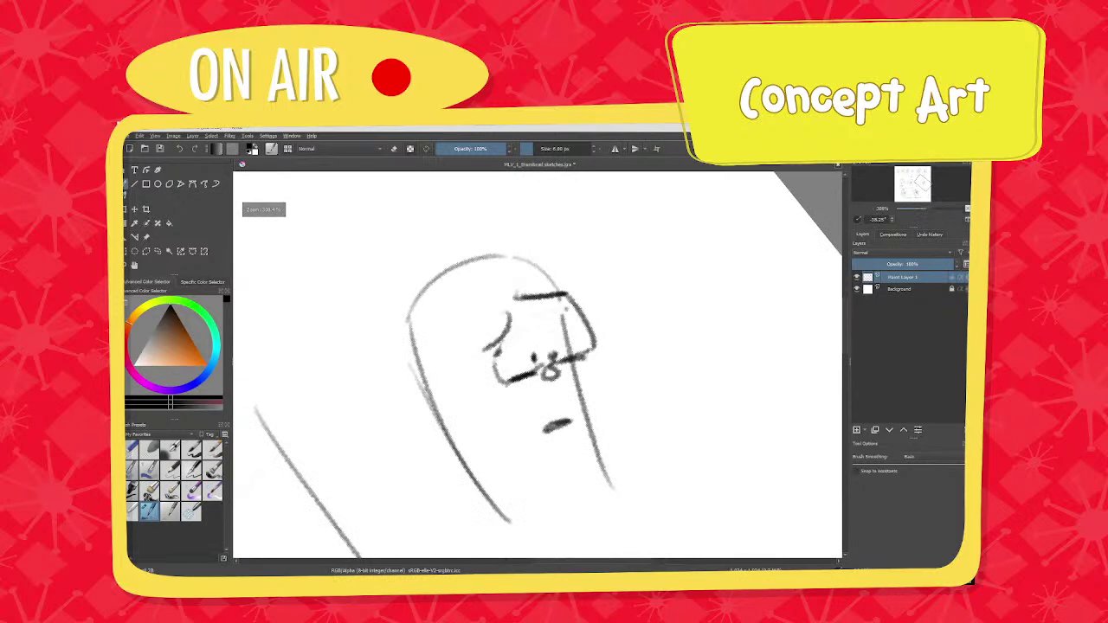
pyautogui.moveTo(542, 365); pyautogui.dragTo(494, 378)
pyautogui.keyDown('shift'); pyautogui.moveTo(505, 393); pyautogui.dragTo(509, 342, button='middle'); pyautogui.keyUp('shift')
# Handwrite the caption 'No' in quotation marks beneath the leaning head sketch.
pyautogui.moveTo(521, 347)
pyautogui.keyDown('ctrl'); pyautogui.mouseDown(button='middle')
pyautogui.moveTo(576, 441)
pyautogui.moveTo(589, 434)
pyautogui.moveTo(556, 390)
pyautogui.mouseUp(button='middle'); pyautogui.keyUp('ctrl')
pyautogui.click(477, 472)
pyautogui.click(477, 479)
pyautogui.moveTo(498, 486); pyautogui.dragTo(510, 457)
pyautogui.moveTo(520, 467); pyautogui.dragTo(536, 459)
pyautogui.moveTo(546, 448); pyautogui.dragTo(544, 455)
# Add a tied leafy ponytail to the top and side of the 'No' pose.
pyautogui.moveTo(474, 260)
pyautogui.mouseDown()
pyautogui.moveTo(422, 391)
pyautogui.moveTo(477, 246)
pyautogui.mouseUp()
pyautogui.moveTo(491, 305)
pyautogui.keyDown('ctrl'); pyautogui.mouseDown(button='middle')
pyautogui.moveTo(463, 376)
pyautogui.moveTo(432, 350)
pyautogui.moveTo(437, 386)
pyautogui.mouseUp(button='middle'); pyautogui.keyUp('ctrl')
pyautogui.keyDown('shift'); pyautogui.moveTo(437, 386); pyautogui.dragTo(461, 411, button='middle'); pyautogui.keyUp('shift')
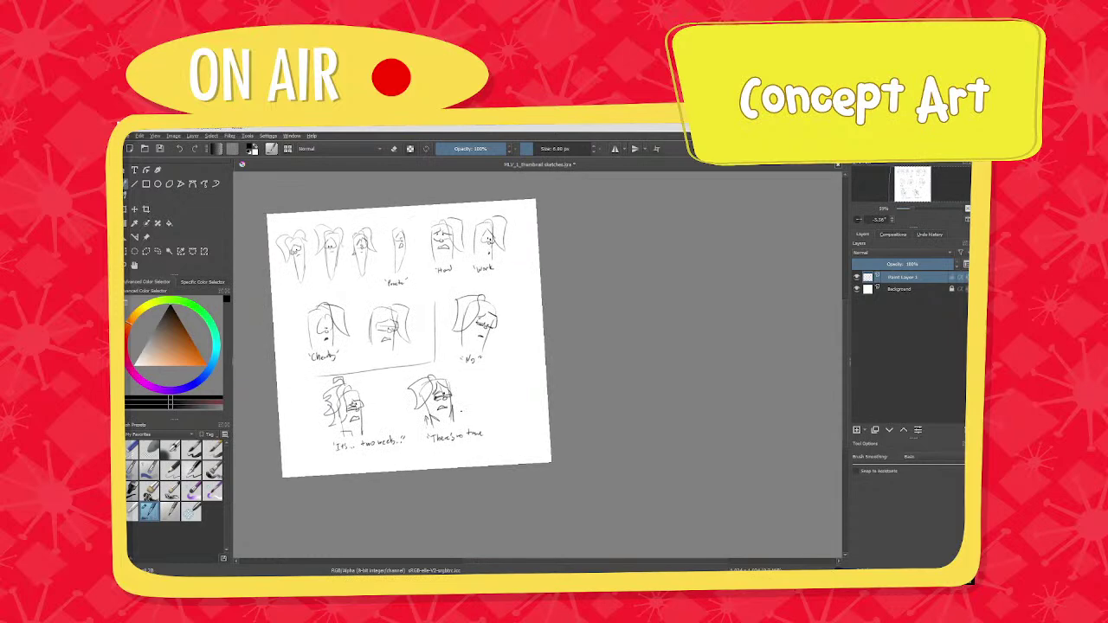
# Extend the canvas to the right with the Crop tool to make room for more thumbnails.
pyautogui.click(146, 210)
pyautogui.click(514, 355)
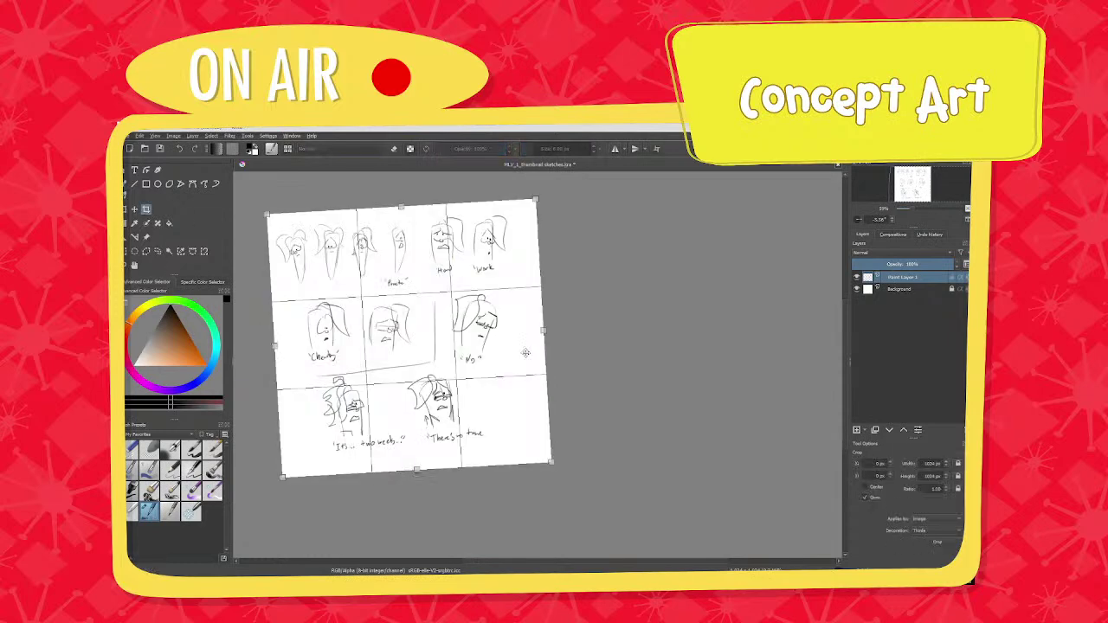
pyautogui.moveTo(545, 331); pyautogui.dragTo(620, 326)
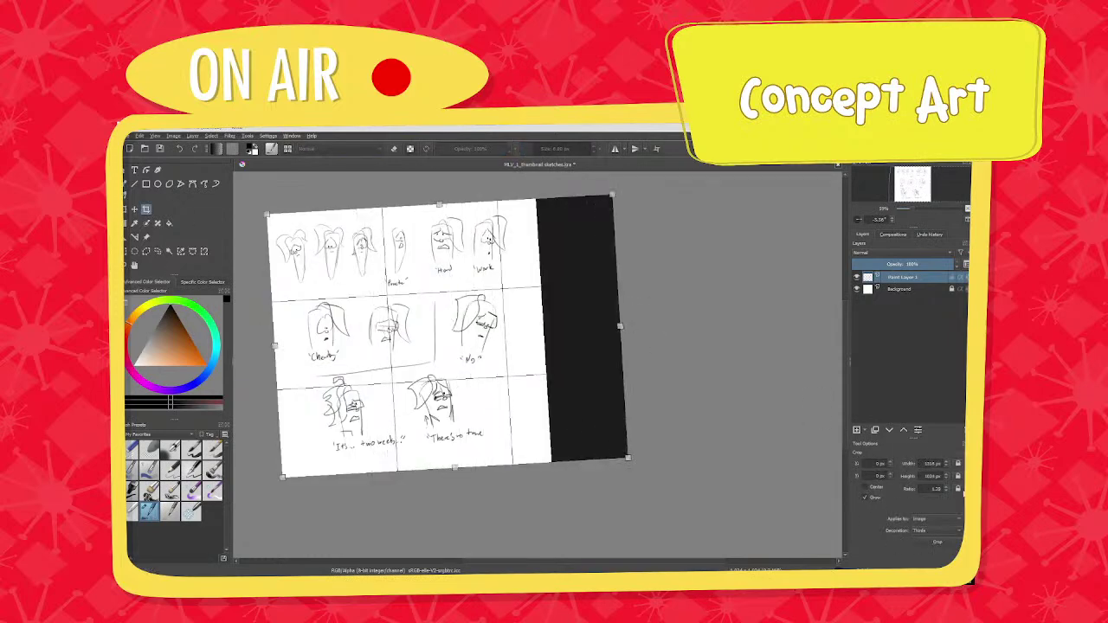
pyautogui.click(937, 540)
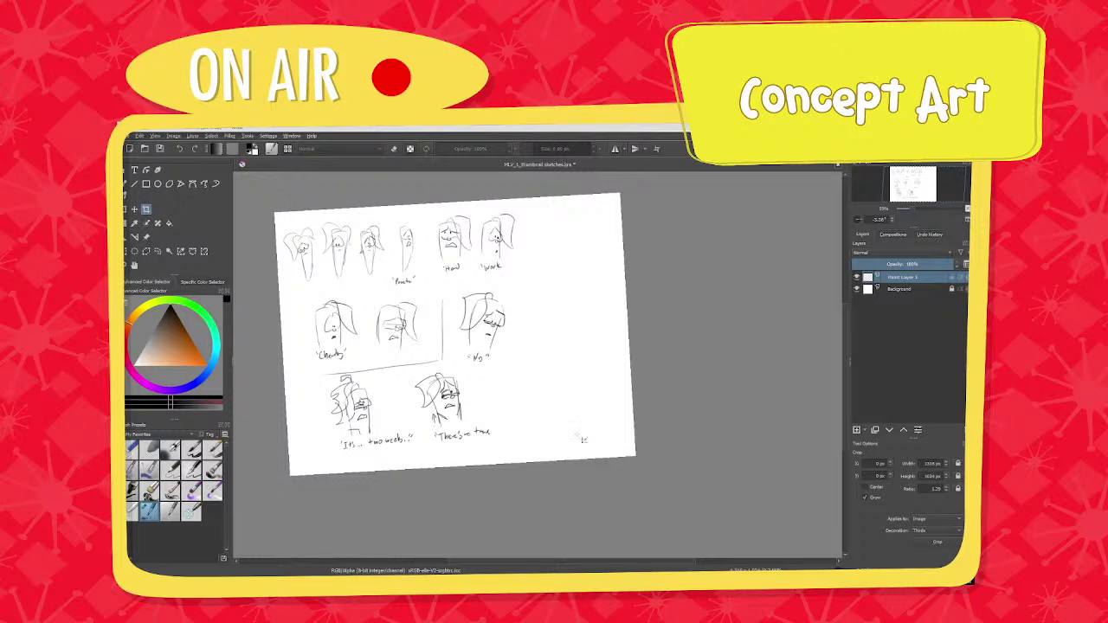
# Draw a long vertical divider line with the freehand brush to the right of the 'No' pose.
pyautogui.keyDown('ctrl'); pyautogui.moveTo(577, 436); pyautogui.dragTo(577, 354, button='middle'); pyautogui.keyUp('ctrl')
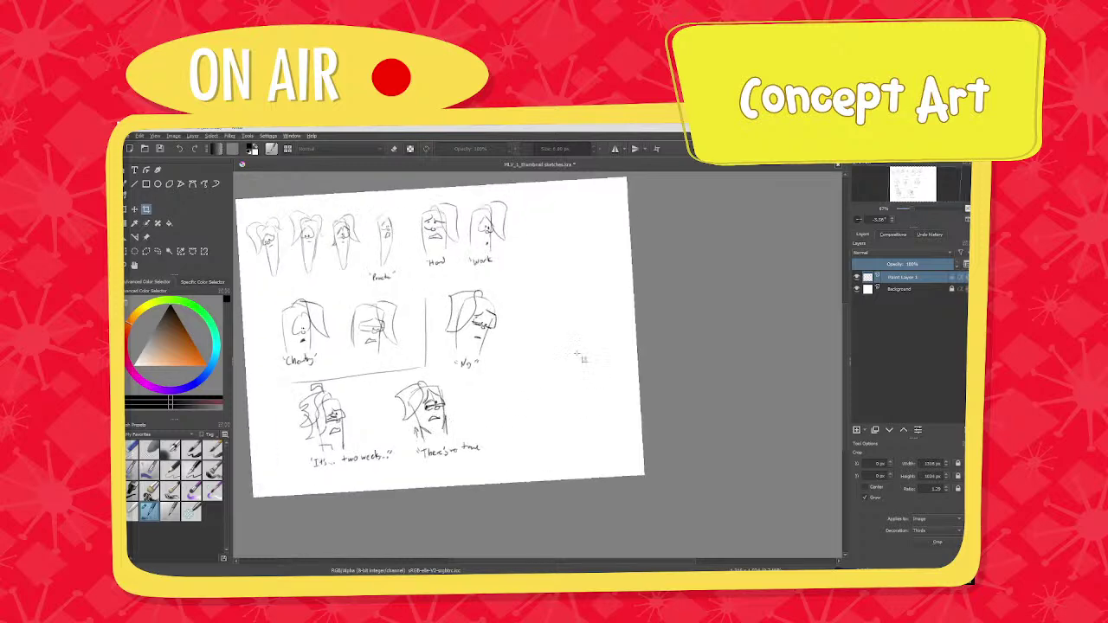
pyautogui.scroll(2, 576, 354)
pyautogui.click(134, 183)
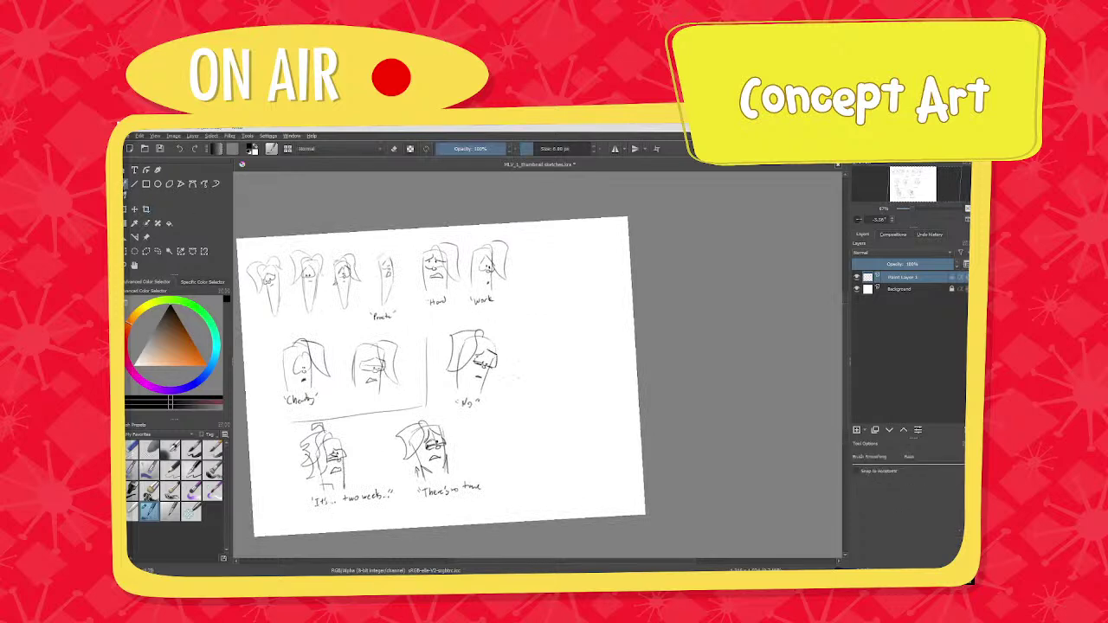
pyautogui.keyDown('ctrl'); pyautogui.scroll(3, 515, 389); pyautogui.keyUp('ctrl')
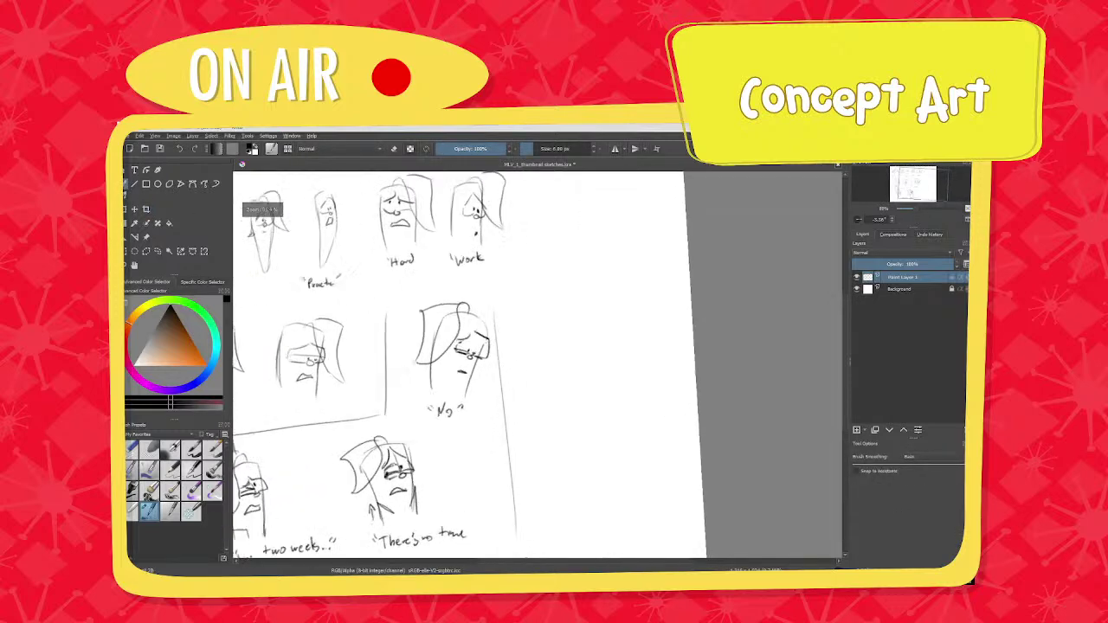
# Try to start a new head outline with two vertical strokes in the blank area right of the 'Work' pose.
pyautogui.scroll(3, 520, 393)
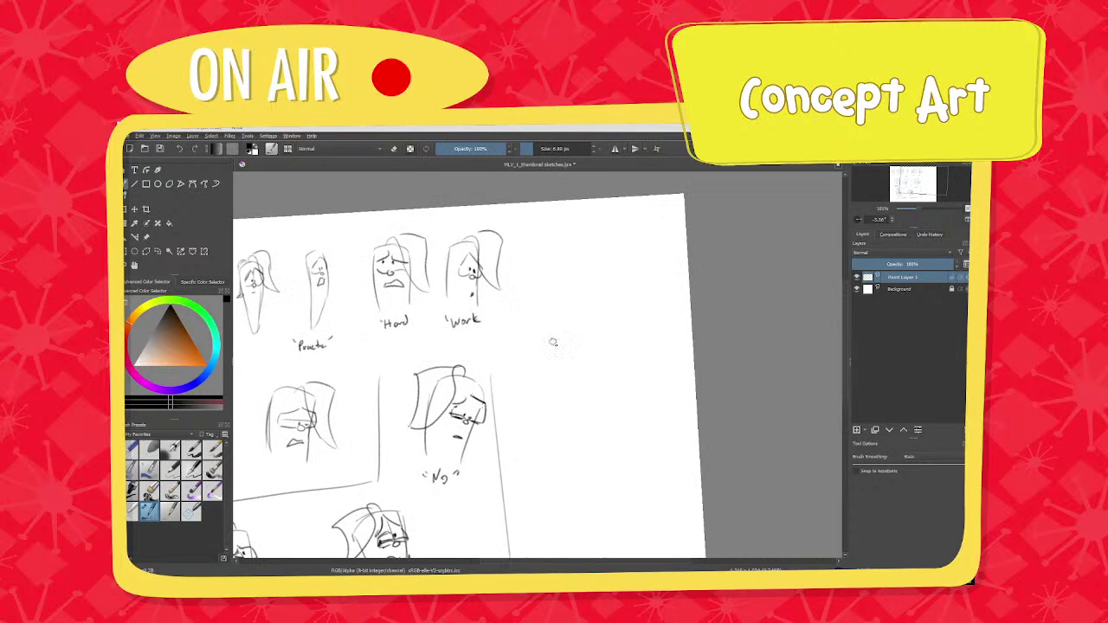
pyautogui.keyDown('ctrl'); pyautogui.scroll(2, 552, 343); pyautogui.keyUp('ctrl')
pyautogui.moveTo(554, 277)
pyautogui.mouseDown()
pyautogui.moveTo(558, 389)
pyautogui.moveTo(548, 277)
pyautogui.mouseUp()
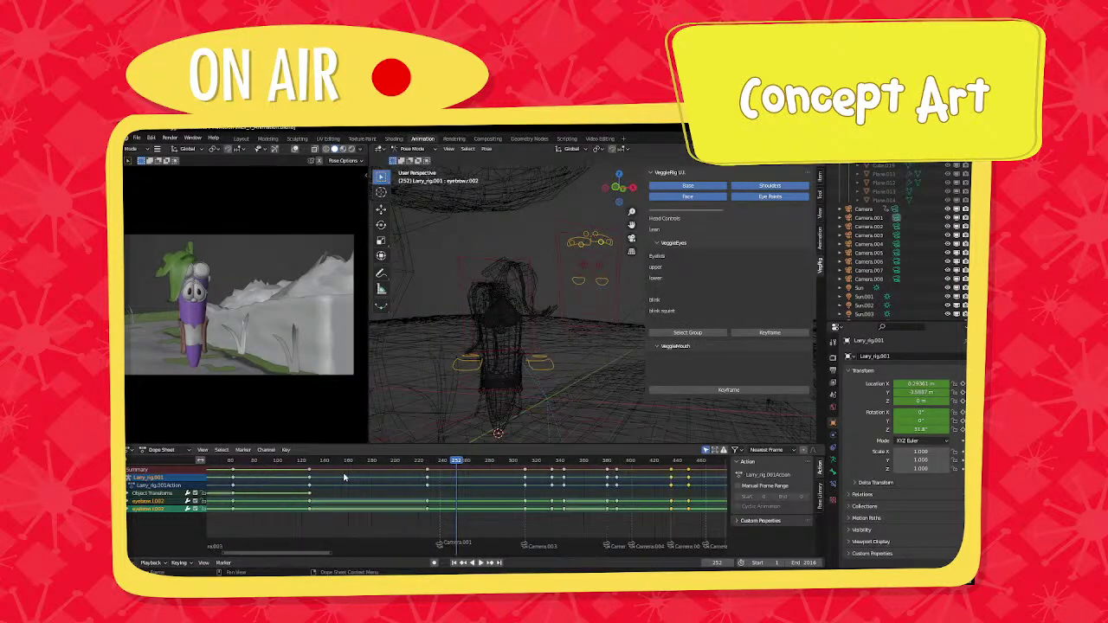
# Switch to Blender and play back the two-character shot from around frame 311 as pose reference.
pyautogui.scroll(-5, 364, 474)
pyautogui.moveTo(390, 463); pyautogui.dragTo(465, 468)
pyautogui.click(424, 467)
pyautogui.press('space')
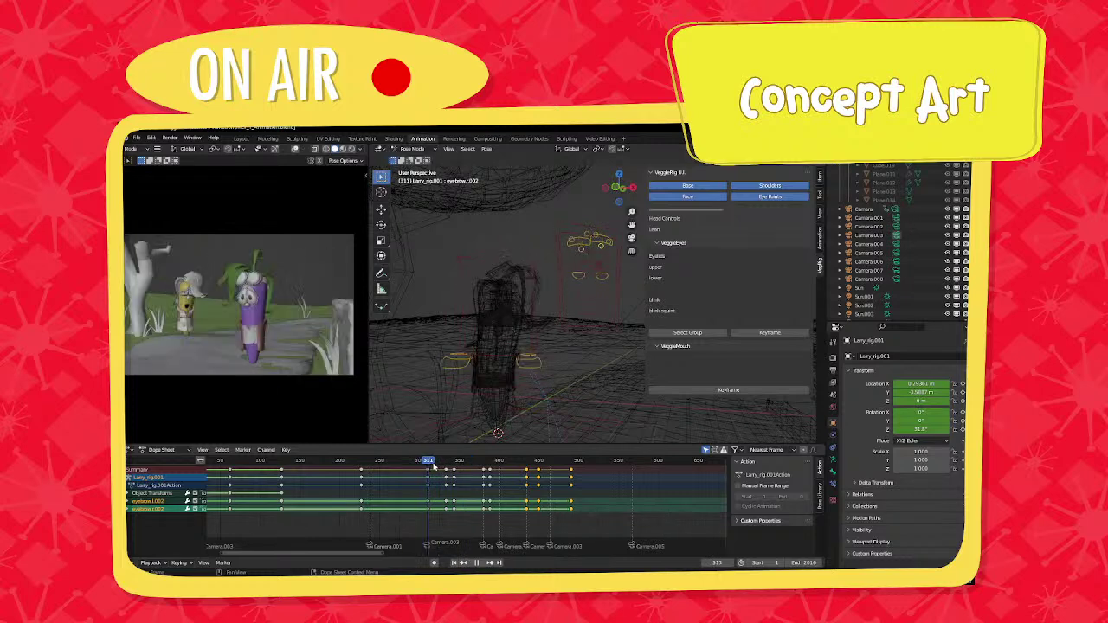
pyautogui.moveTo(396, 468); pyautogui.dragTo(453, 469)
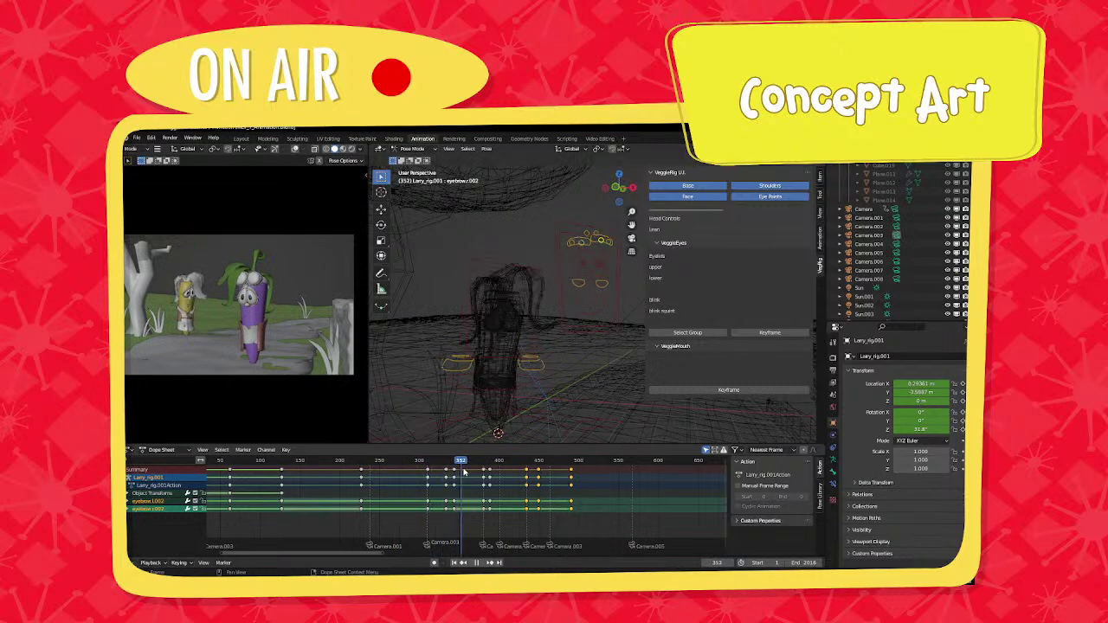
pyautogui.press('space')
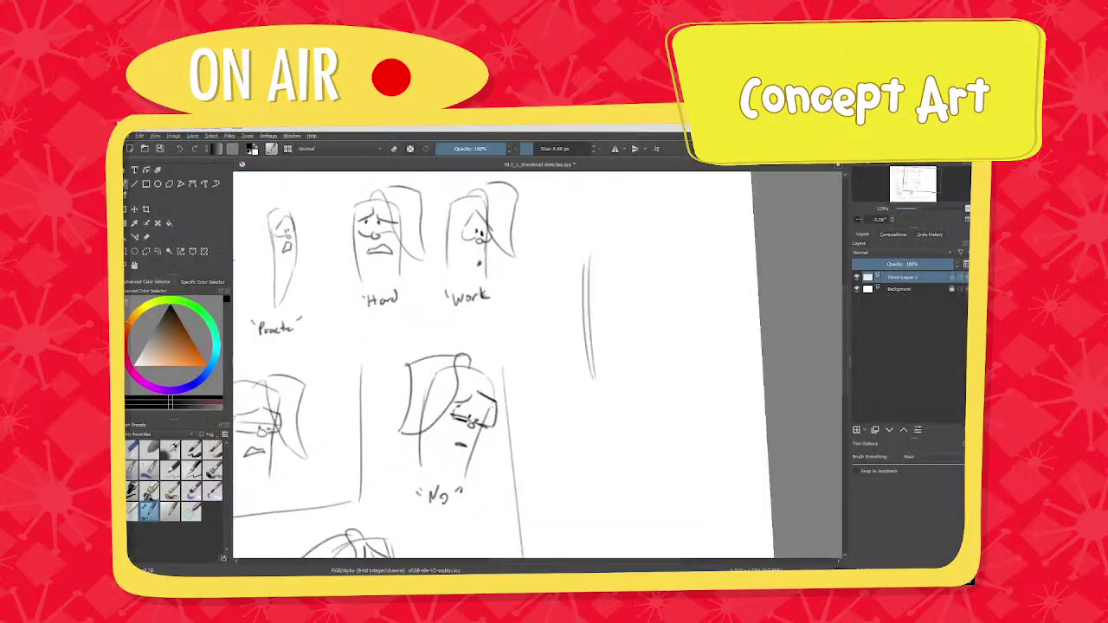
# Return to Krita and erase the two vertical strokes beside the 'Work' pose.
pyautogui.scroll(-4, 544, 348)
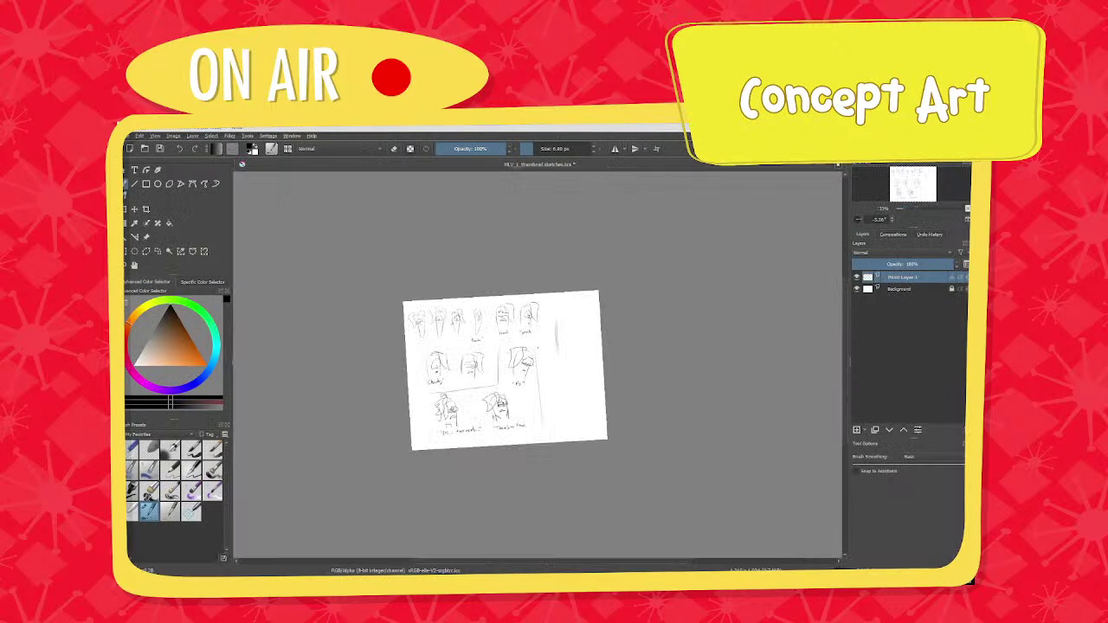
pyautogui.moveTo(544, 348); pyautogui.dragTo(517, 384, button='middle')
pyautogui.scroll(2, 535, 348)
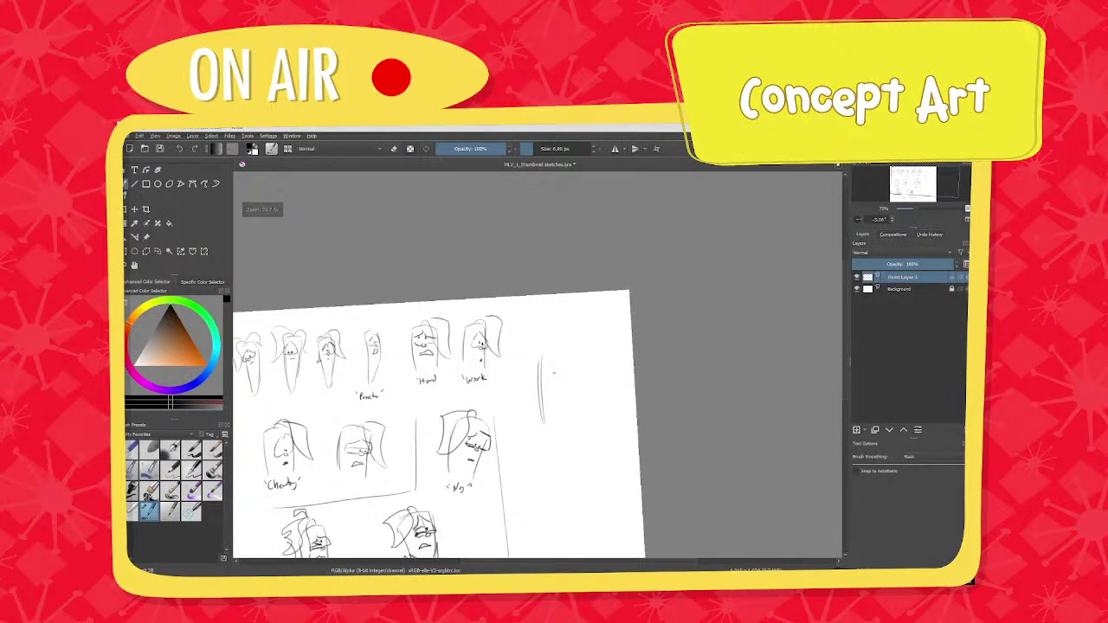
pyautogui.press('e')
pyautogui.moveTo(538, 350)
pyautogui.mouseDown()
pyautogui.moveTo(530, 366)
pyautogui.moveTo(556, 416)
pyautogui.mouseUp()
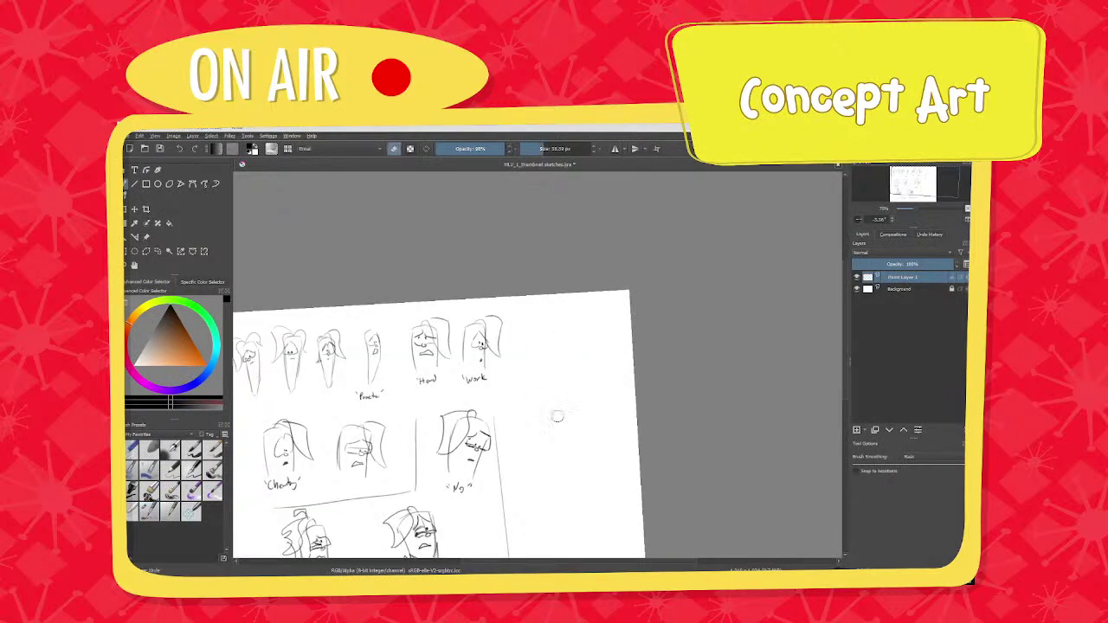
# Outline a new tall, rounded head and body to the right of the 'Work' pose.
pyautogui.press('e')
pyautogui.moveTo(557, 378); pyautogui.dragTo(557, 351, button='middle')
pyautogui.scroll(2, 540, 330)
pyautogui.moveTo(542, 310)
pyautogui.mouseDown()
pyautogui.moveTo(546, 411)
pyautogui.moveTo(553, 263)
pyautogui.moveTo(596, 361)
pyautogui.mouseUp()
pyautogui.moveTo(564, 266); pyautogui.dragTo(597, 388)
pyautogui.scroll(2, 537, 281)
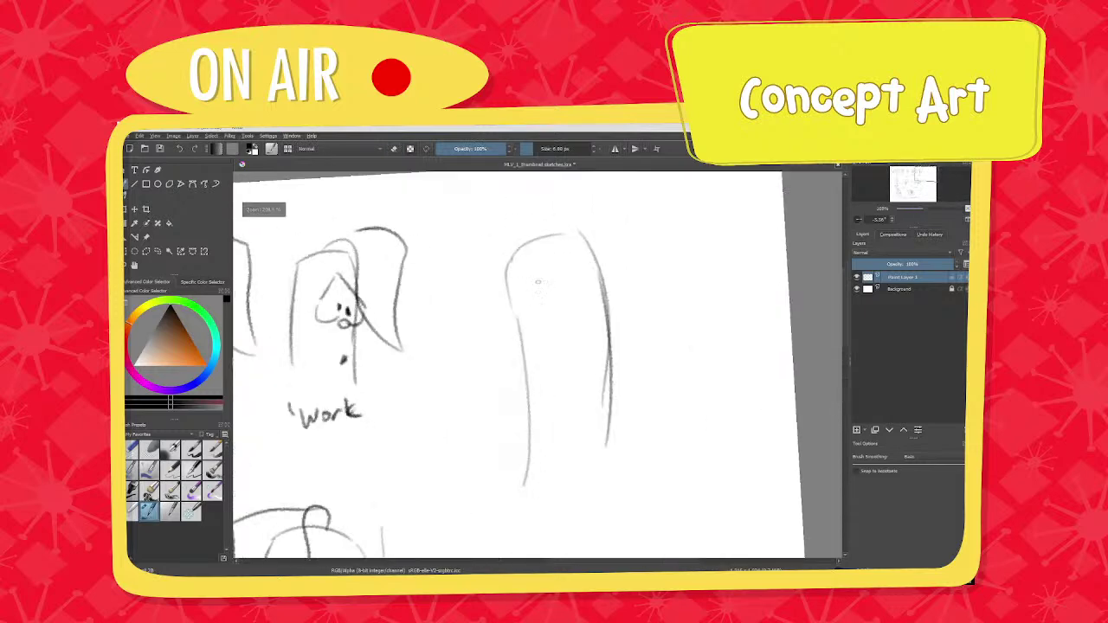
# Draw the tall head's worried eyebrows, left-facing eyes with pupils, nose and small mouth.
pyautogui.moveTo(533, 275)
pyautogui.mouseDown()
pyautogui.moveTo(561, 274)
pyautogui.moveTo(508, 295)
pyautogui.mouseUp()
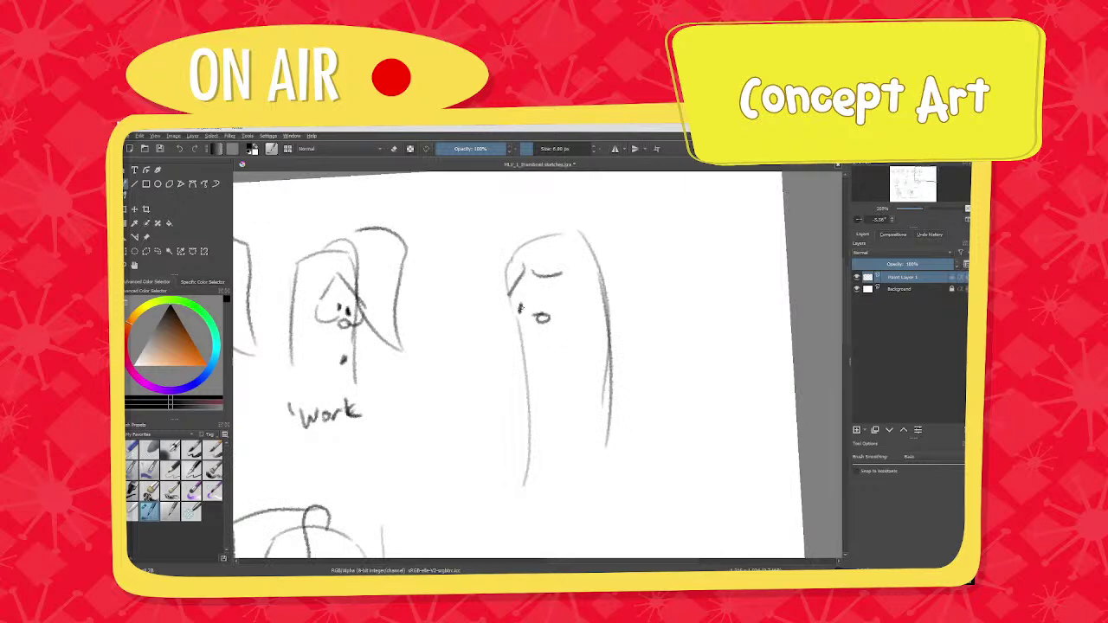
pyautogui.click(516, 308)
pyautogui.moveTo(567, 309); pyautogui.dragTo(558, 280)
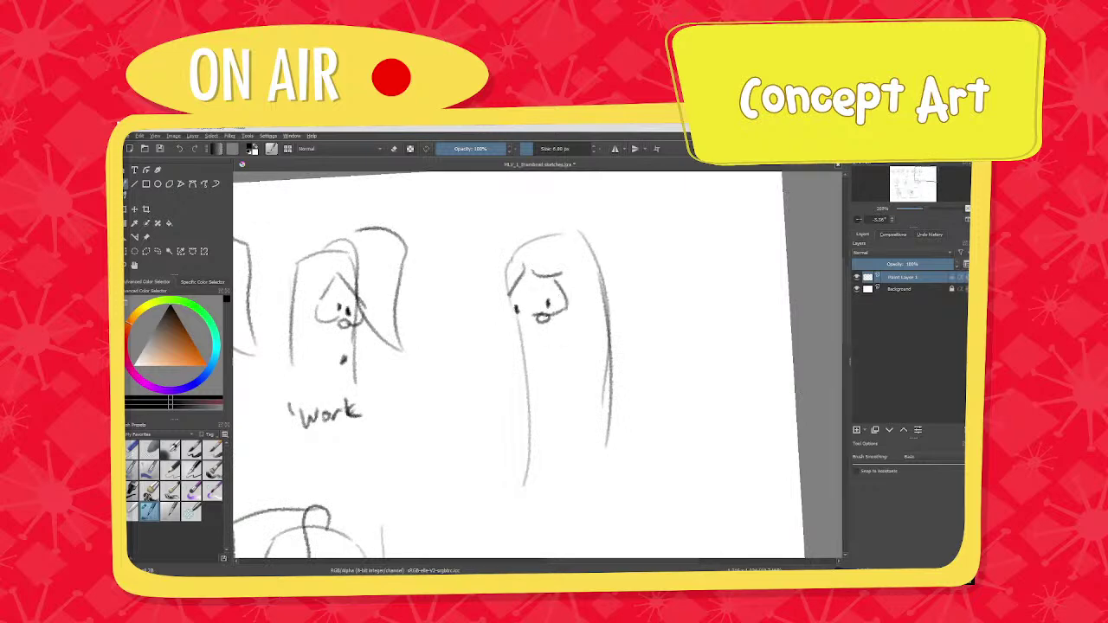
pyautogui.moveTo(538, 321)
pyautogui.mouseDown()
pyautogui.moveTo(519, 326)
pyautogui.moveTo(568, 339)
pyautogui.mouseUp()
# Add a hanging leafy ponytail and a folded leaf on top of the tall head.
pyautogui.keyDown('ctrl'); pyautogui.moveTo(556, 360); pyautogui.dragTo(583, 387, button='middle'); pyautogui.keyUp('ctrl')
pyautogui.moveTo(550, 276)
pyautogui.mouseDown()
pyautogui.moveTo(509, 294)
pyautogui.moveTo(489, 396)
pyautogui.moveTo(515, 279)
pyautogui.moveTo(585, 236)
pyautogui.moveTo(553, 274)
pyautogui.mouseUp()
pyautogui.keyDown('ctrl'); pyautogui.moveTo(560, 346); pyautogui.dragTo(559, 476, button='middle'); pyautogui.keyUp('ctrl')
pyautogui.moveTo(559, 476); pyautogui.dragTo(541, 332, button='middle')
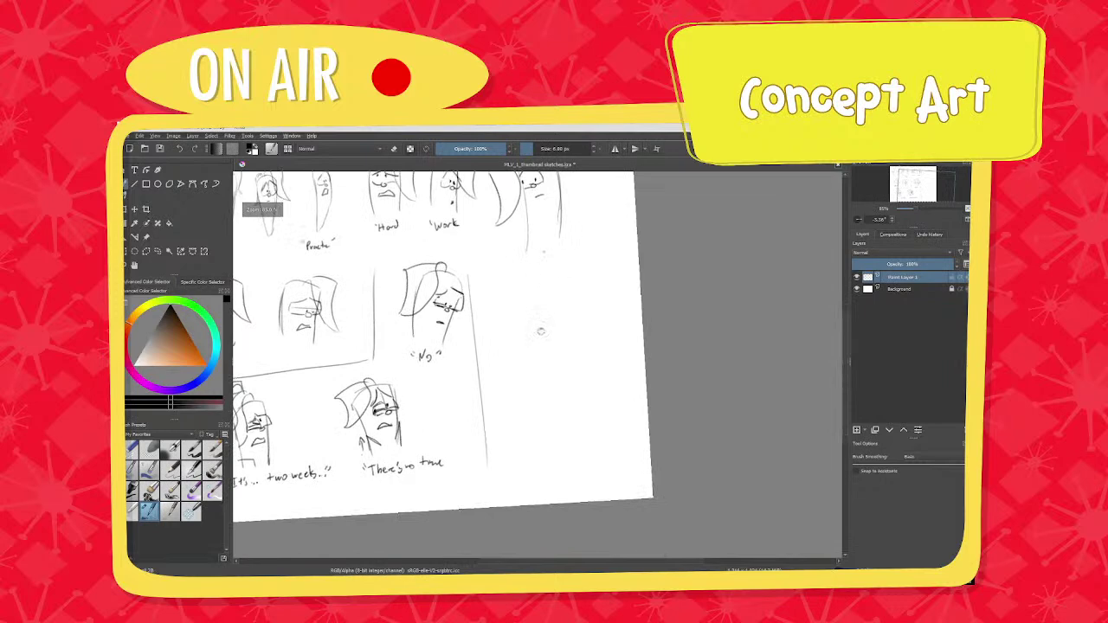
# Erase the lower ends of the tall pose's body lines to shorten them.
pyautogui.scroll(2, 540, 331)
pyautogui.press('e')
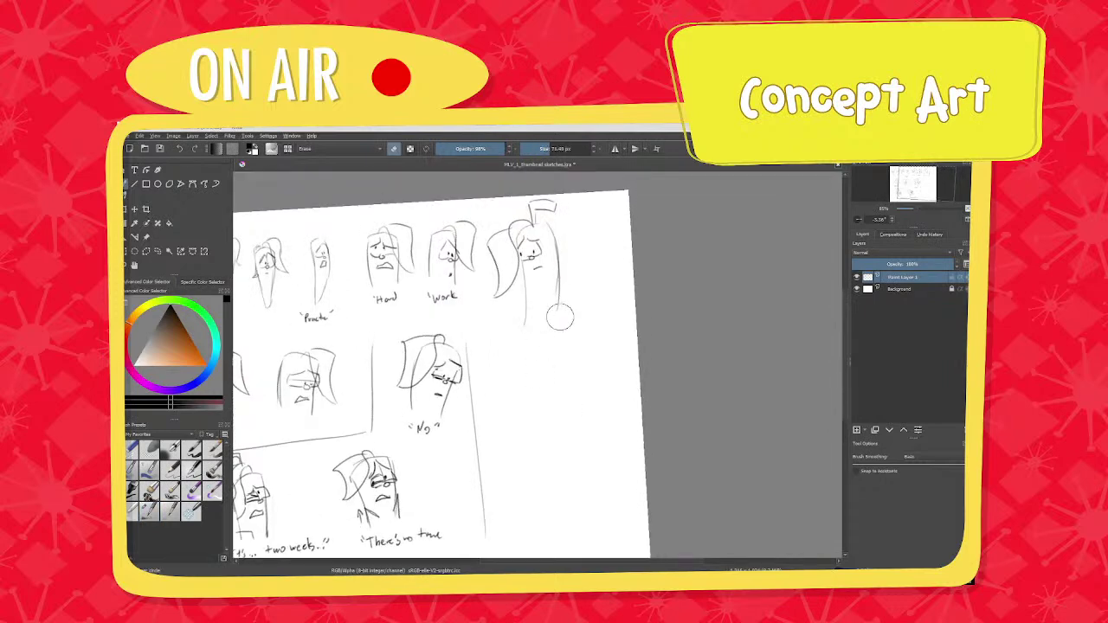
pyautogui.press('e')
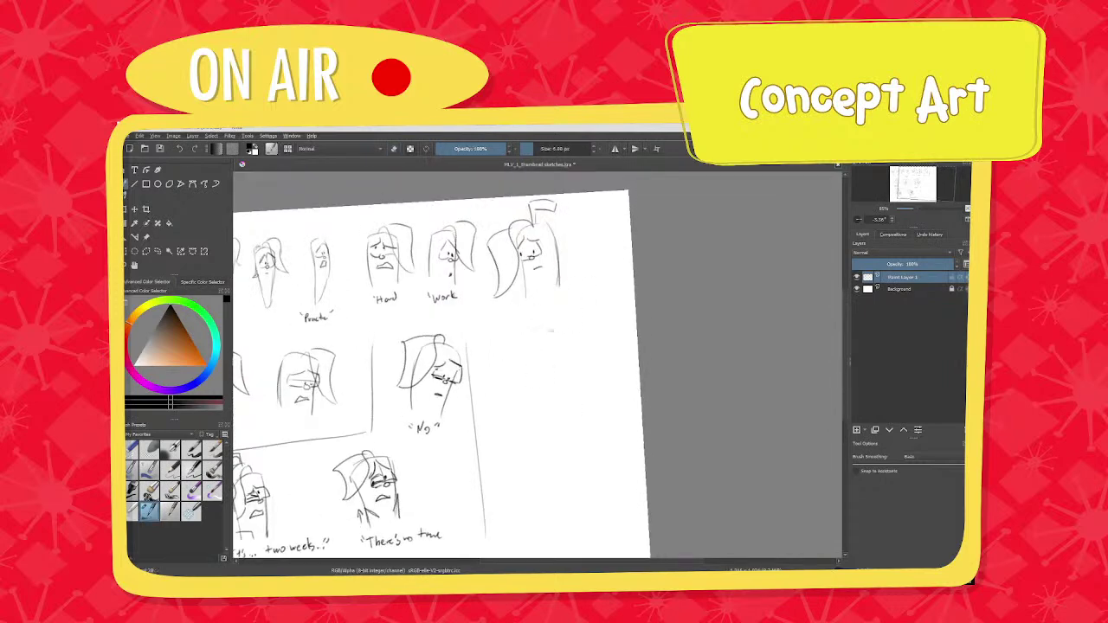
# Shrink the eraser and touch up the eye area of the tall pose beside 'Work'.
pyautogui.scroll(2, 554, 377)
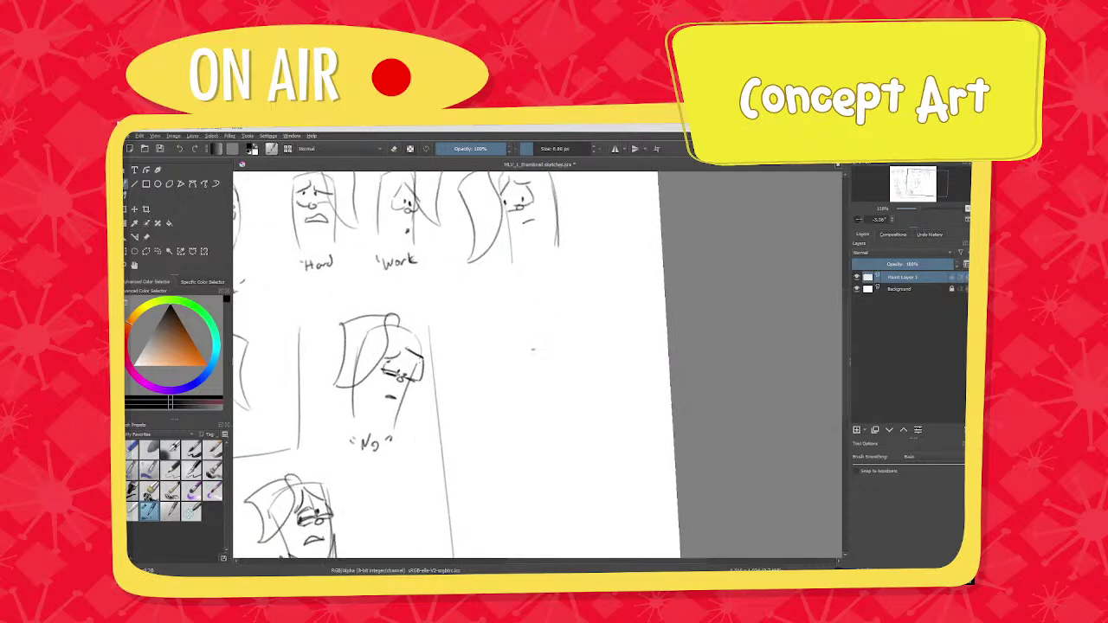
pyautogui.scroll(-4, 530, 346)
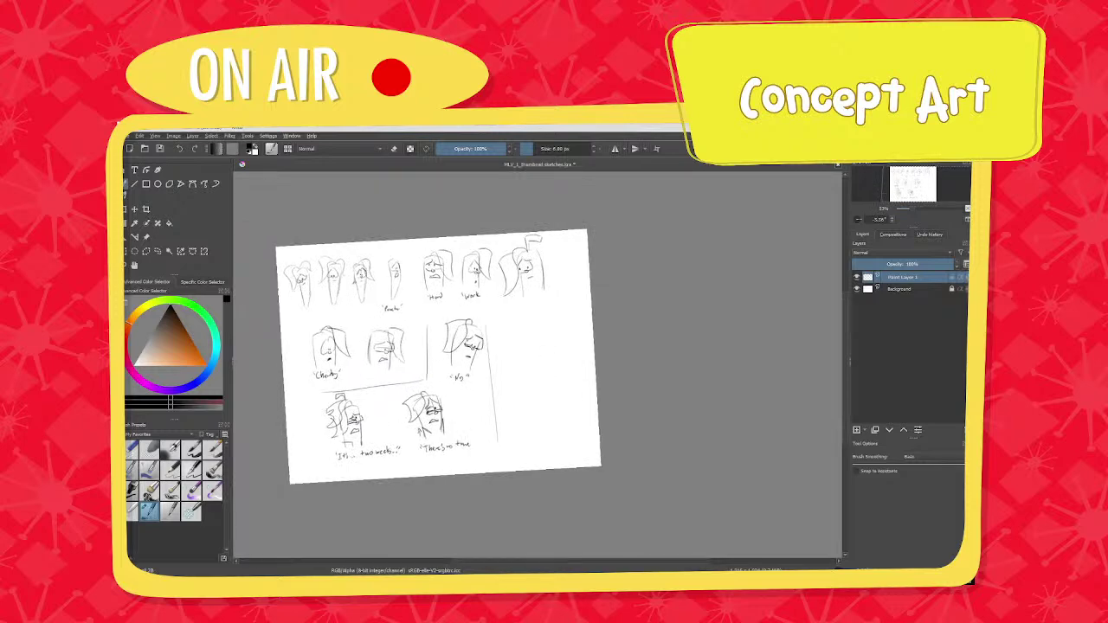
pyautogui.scroll(3, 554, 354)
pyautogui.scroll(4, 556, 345)
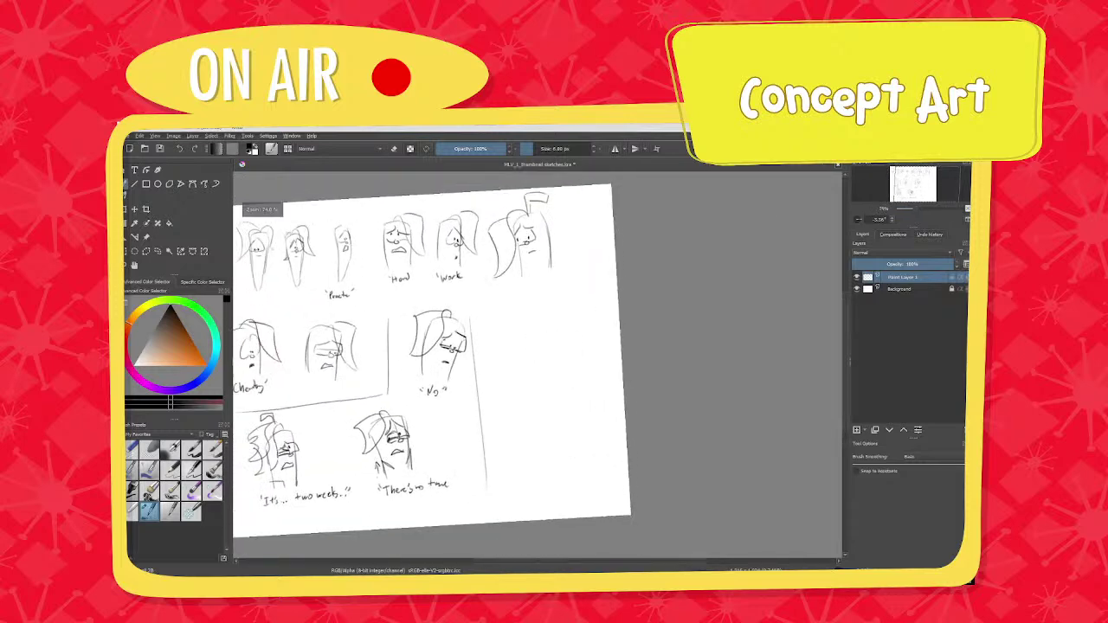
pyautogui.press('e')
pyautogui.keyDown('shift'); pyautogui.moveTo(533, 310); pyautogui.dragTo(473, 311); pyautogui.keyUp('shift')
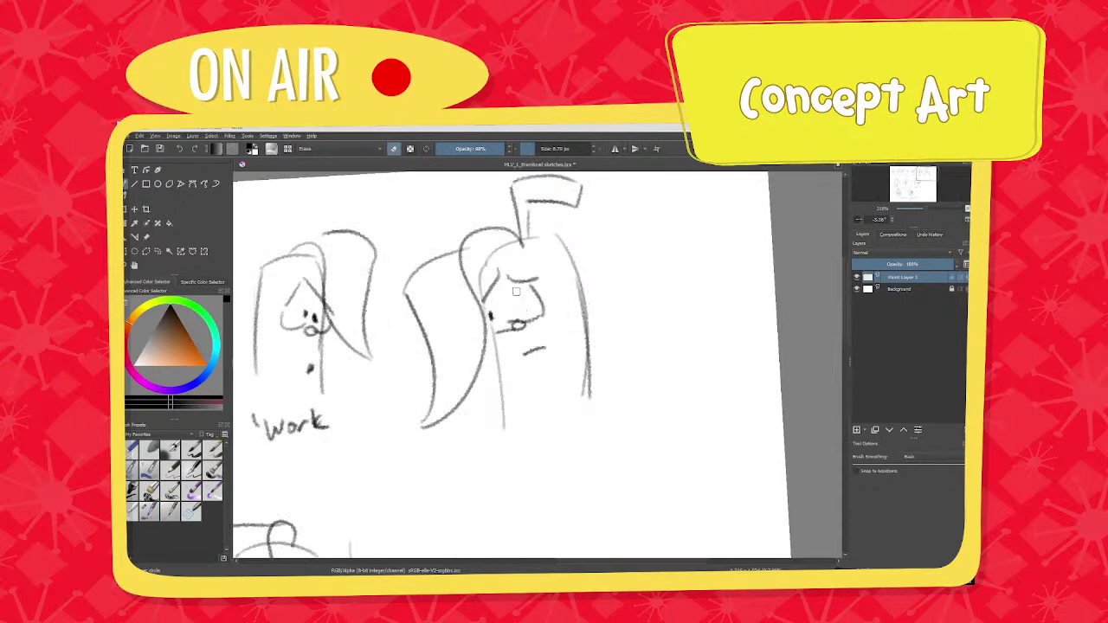
pyautogui.press('e')
pyautogui.scroll(-5, 514, 314)
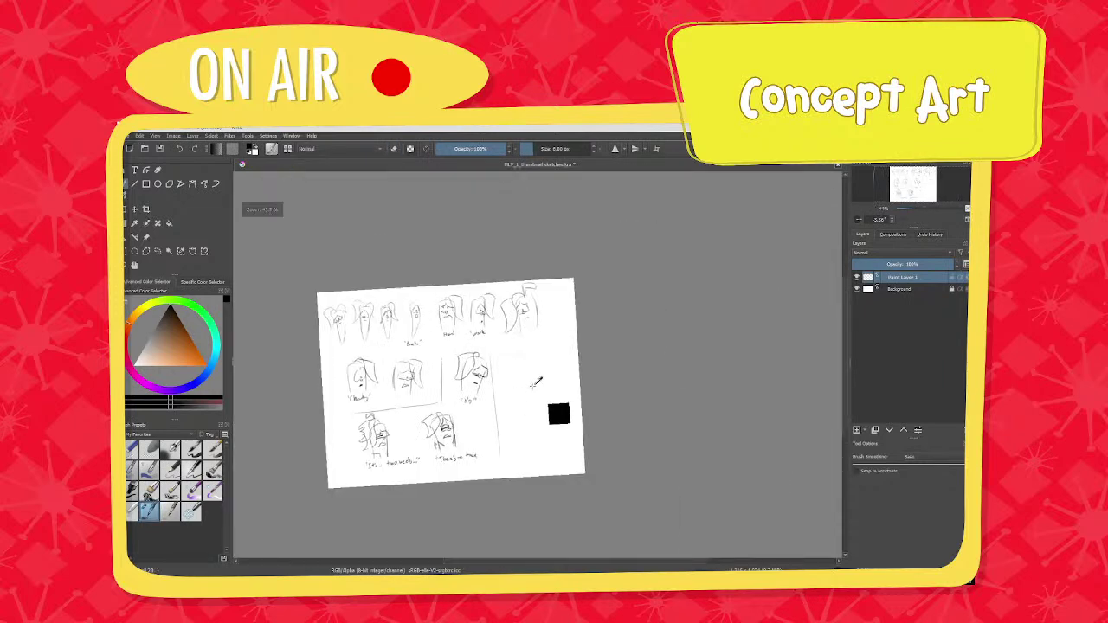
pyautogui.scroll(2, 530, 354)
pyautogui.scroll(1, 532, 327)
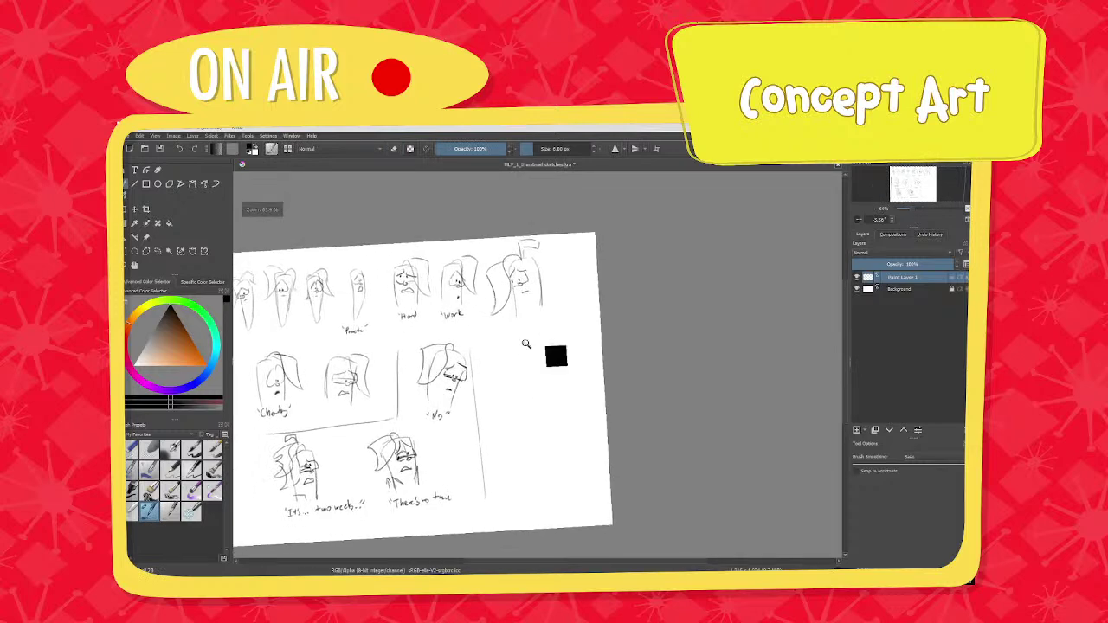
# Sketch the outline of a tall, narrow head in the blank area beside the 'No' pose.
pyautogui.scroll(-2, 527, 343)
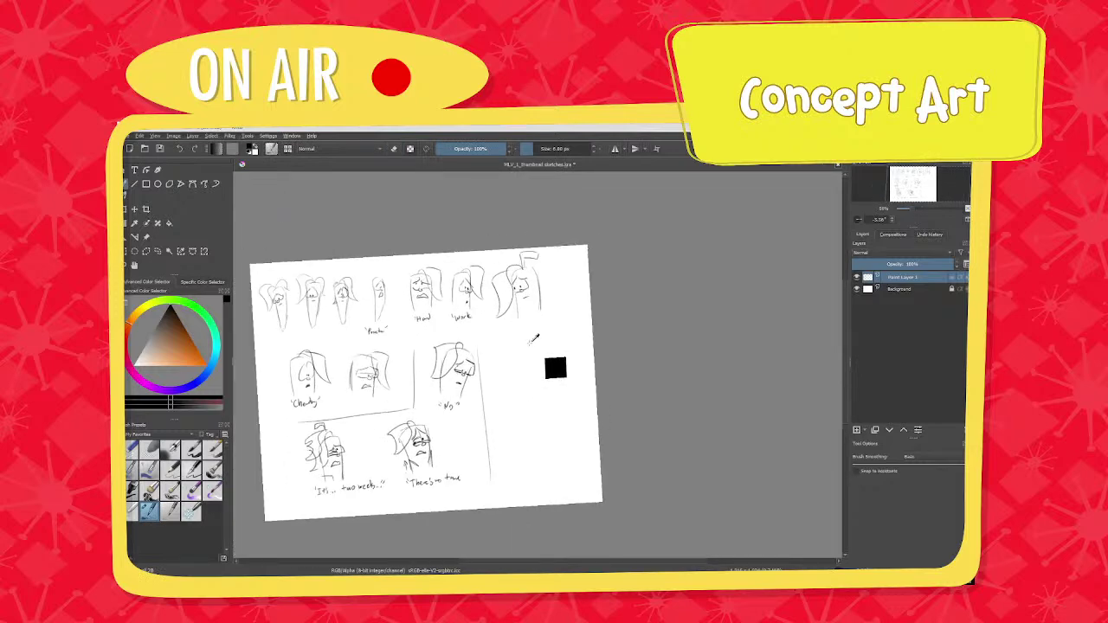
pyautogui.scroll(3, 530, 321)
pyautogui.scroll(-2, 528, 303)
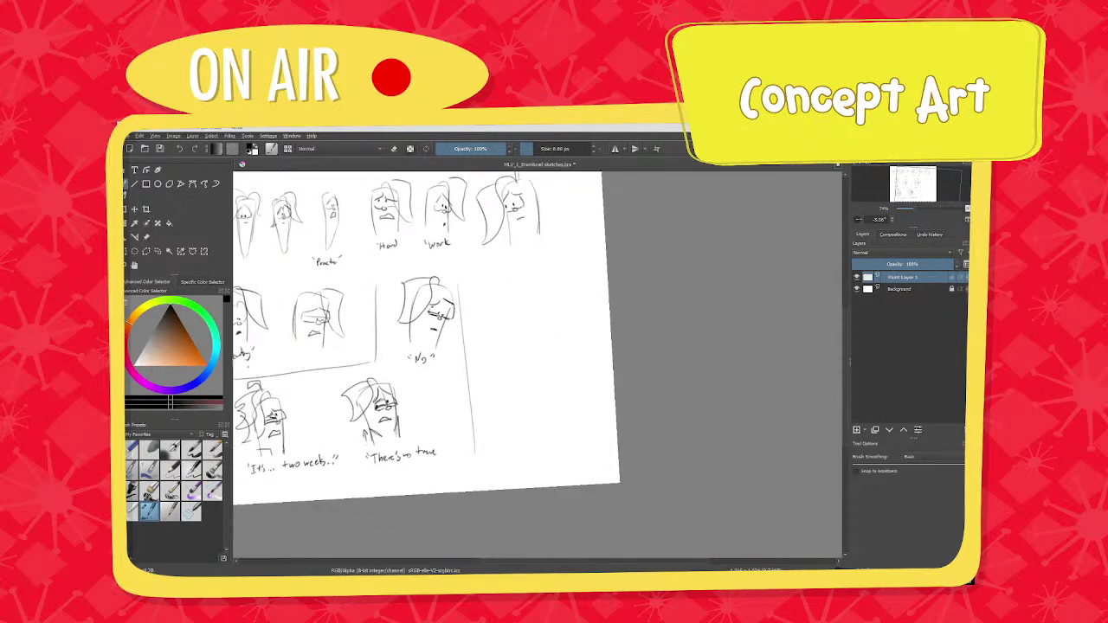
pyautogui.scroll(-1, 554, 346)
pyautogui.moveTo(554, 346); pyautogui.dragTo(566, 365, button='middle')
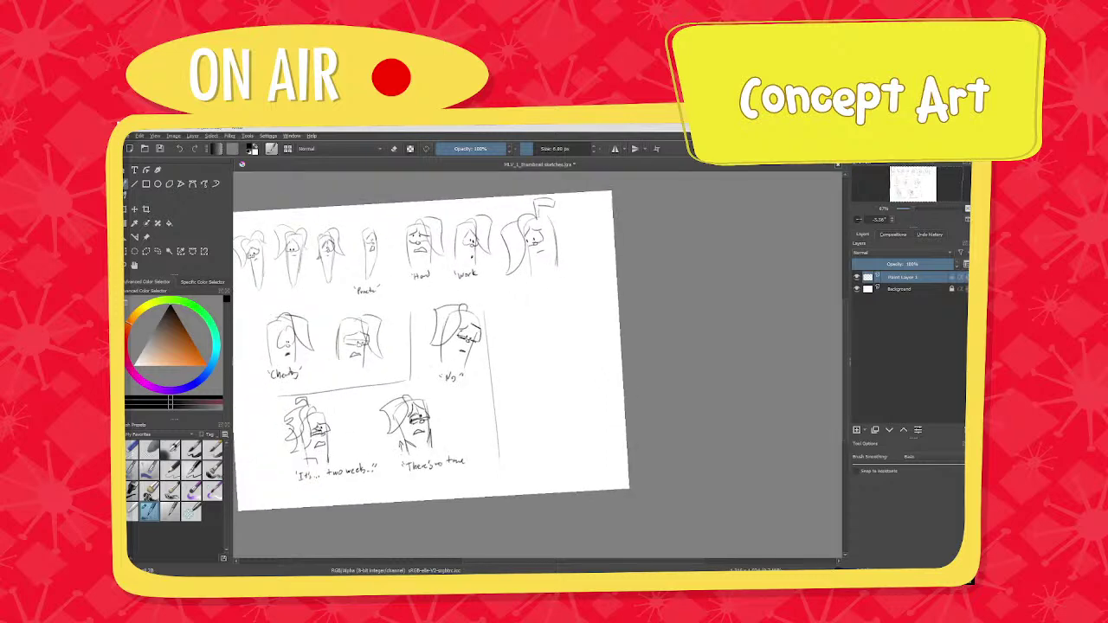
pyautogui.moveTo(622, 390); pyautogui.dragTo(626, 389, button='middle')
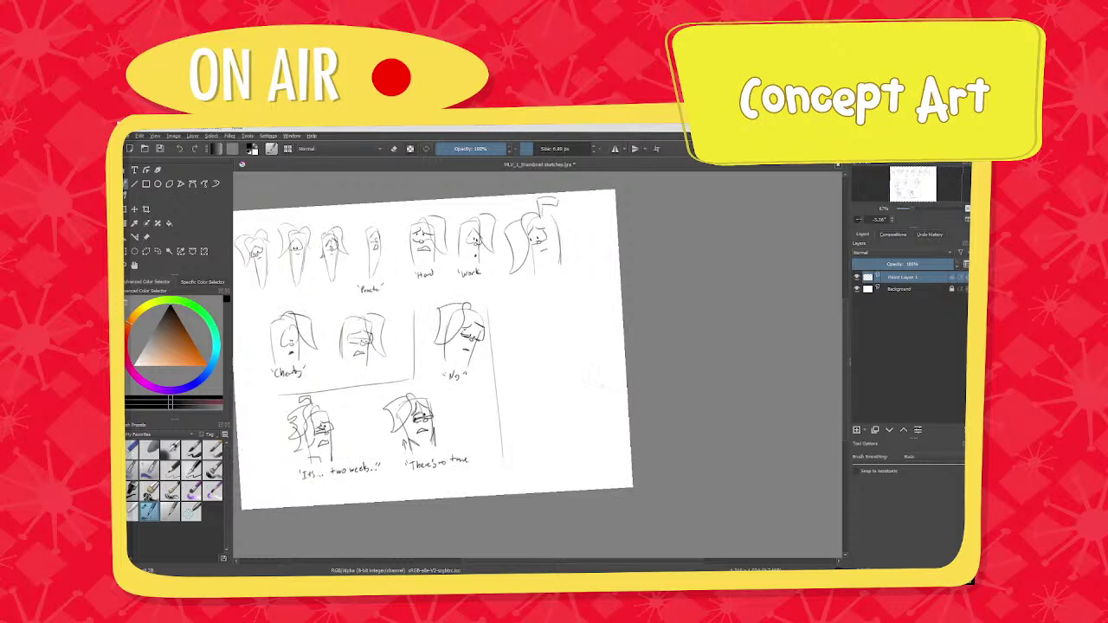
pyautogui.scroll(5, 561, 341)
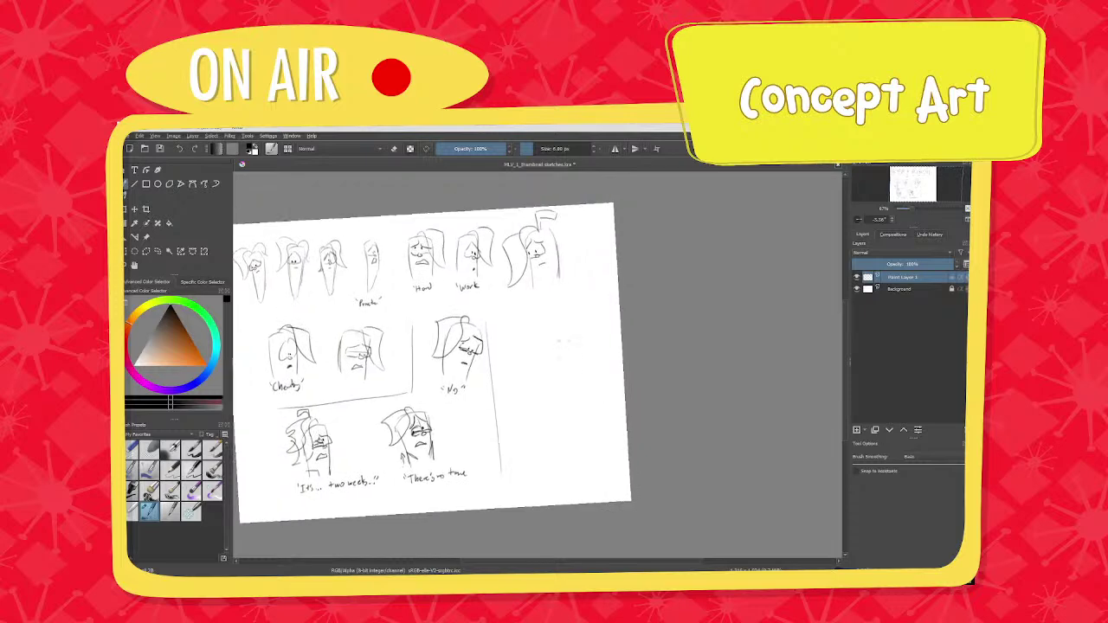
pyautogui.hotkey('ctrl', 'z')
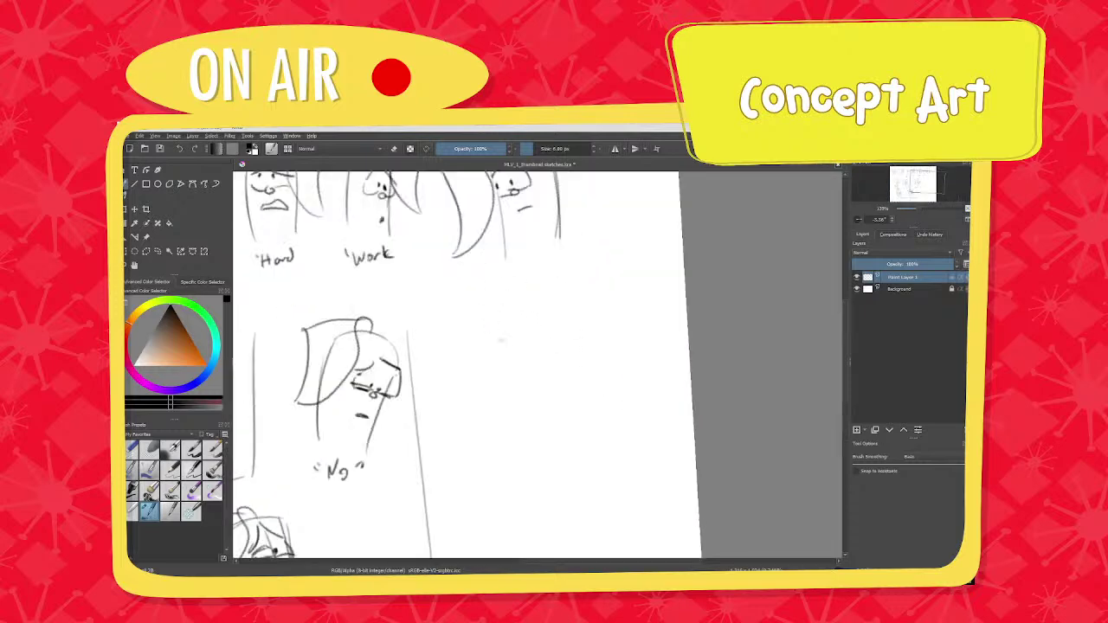
pyautogui.moveTo(540, 310)
pyautogui.mouseDown()
pyautogui.moveTo(494, 372)
pyautogui.moveTo(515, 430)
pyautogui.moveTo(559, 410)
pyautogui.moveTo(565, 430)
pyautogui.moveTo(485, 332)
pyautogui.moveTo(502, 404)
pyautogui.mouseUp()
pyautogui.scroll(2, 503, 343)
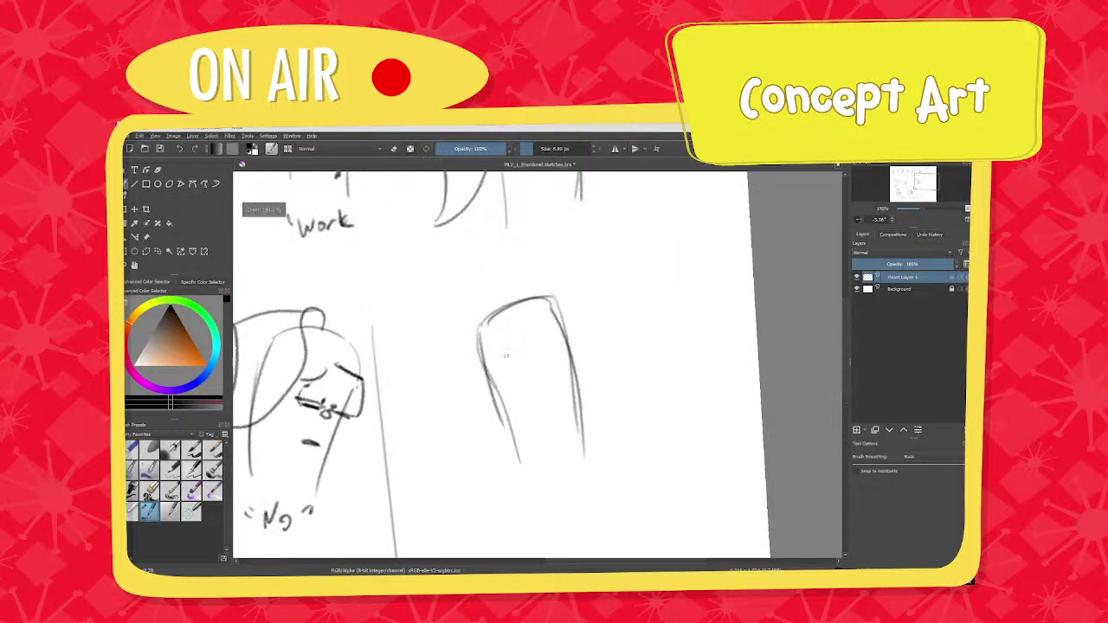
pyautogui.keyDown('ctrl'); pyautogui.scroll(2, 498, 338); pyautogui.keyUp('ctrl')
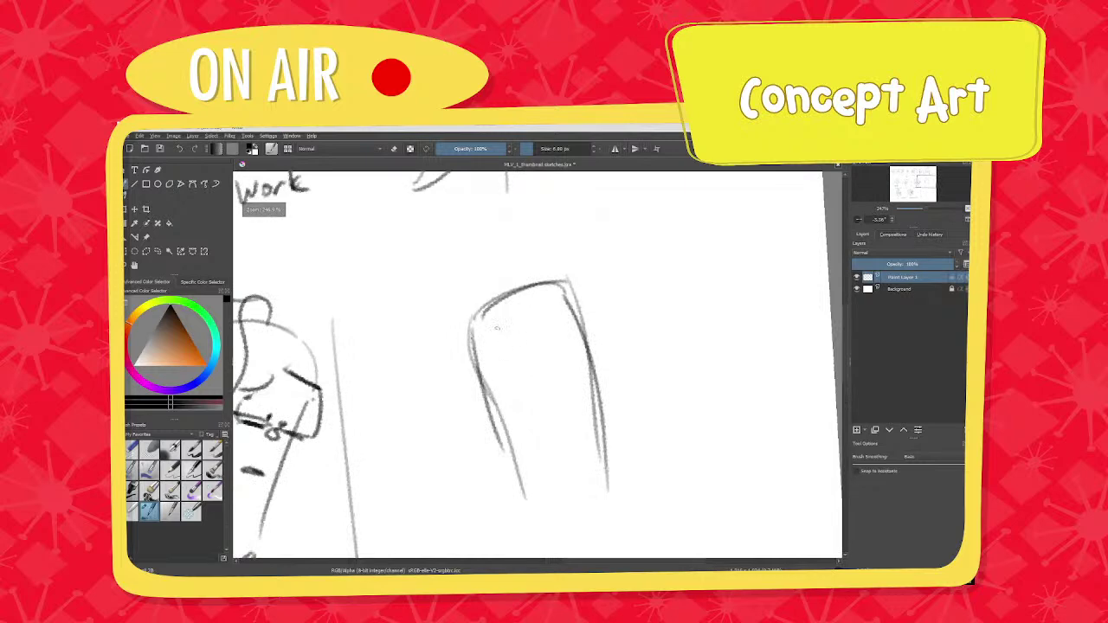
# Draw the new head's worried brows, left-facing eyes with pupils and round nose.
pyautogui.moveTo(495, 329)
pyautogui.mouseDown()
pyautogui.moveTo(542, 327)
pyautogui.moveTo(478, 351)
pyautogui.moveTo(503, 349)
pyautogui.moveTo(516, 390)
pyautogui.mouseUp()
pyautogui.hotkey('ctrl', 'z')
pyautogui.moveTo(531, 337); pyautogui.dragTo(525, 389)
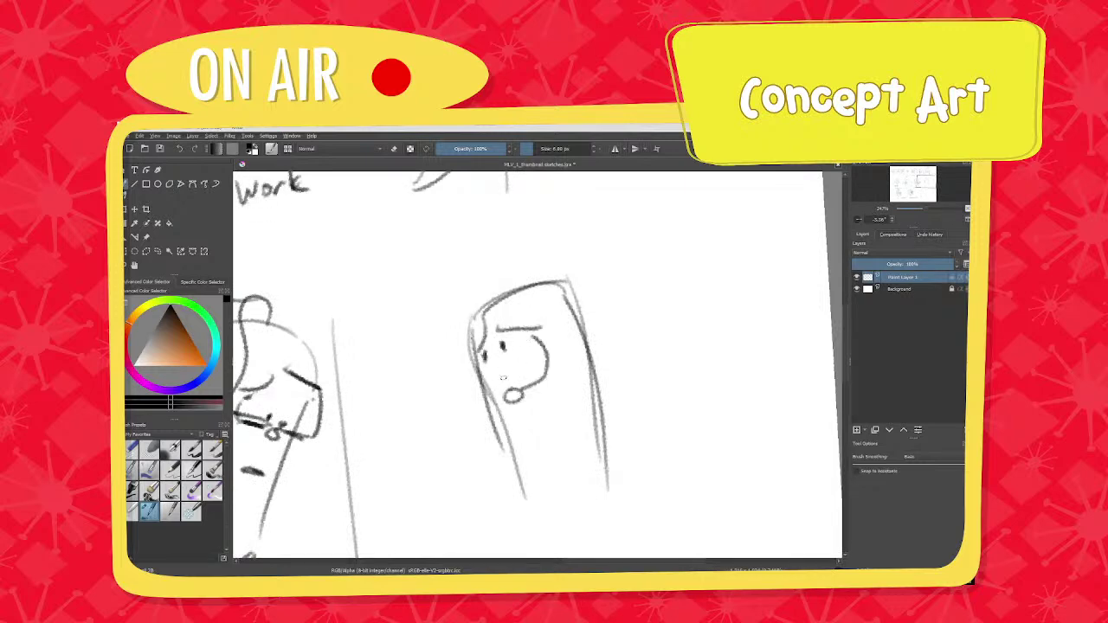
pyautogui.moveTo(481, 348)
pyautogui.mouseDown()
pyautogui.moveTo(481, 398)
pyautogui.moveTo(507, 401)
pyautogui.moveTo(545, 374)
pyautogui.mouseUp()
pyautogui.moveTo(513, 428)
pyautogui.keyDown('ctrl'); pyautogui.mouseDown(button='middle')
pyautogui.moveTo(512, 485)
pyautogui.moveTo(512, 475)
pyautogui.mouseUp(button='middle'); pyautogui.keyUp('ctrl')
# Finish the head with an open frowning mouth, a drooping ponytail on its left side and a folded leaf on top.
pyautogui.moveTo(514, 334)
pyautogui.mouseDown()
pyautogui.moveTo(473, 452)
pyautogui.moveTo(447, 348)
pyautogui.moveTo(478, 328)
pyautogui.moveTo(477, 442)
pyautogui.mouseUp()
pyautogui.hotkey('ctrl', 'z')
pyautogui.hotkey('ctrl', 'z')
pyautogui.moveTo(525, 529)
pyautogui.mouseDown(button='middle')
pyautogui.moveTo(485, 430)
pyautogui.moveTo(515, 355)
pyautogui.mouseUp(button='middle')
pyautogui.moveTo(487, 370); pyautogui.dragTo(524, 344)
pyautogui.moveTo(534, 355); pyautogui.dragTo(487, 373)
pyautogui.moveTo(510, 368)
pyautogui.mouseDown(button='middle')
pyautogui.moveTo(510, 392)
pyautogui.moveTo(501, 385)
pyautogui.mouseUp(button='middle')
pyautogui.keyDown('ctrl'); pyautogui.scroll(-2, 499, 357); pyautogui.keyUp('ctrl')
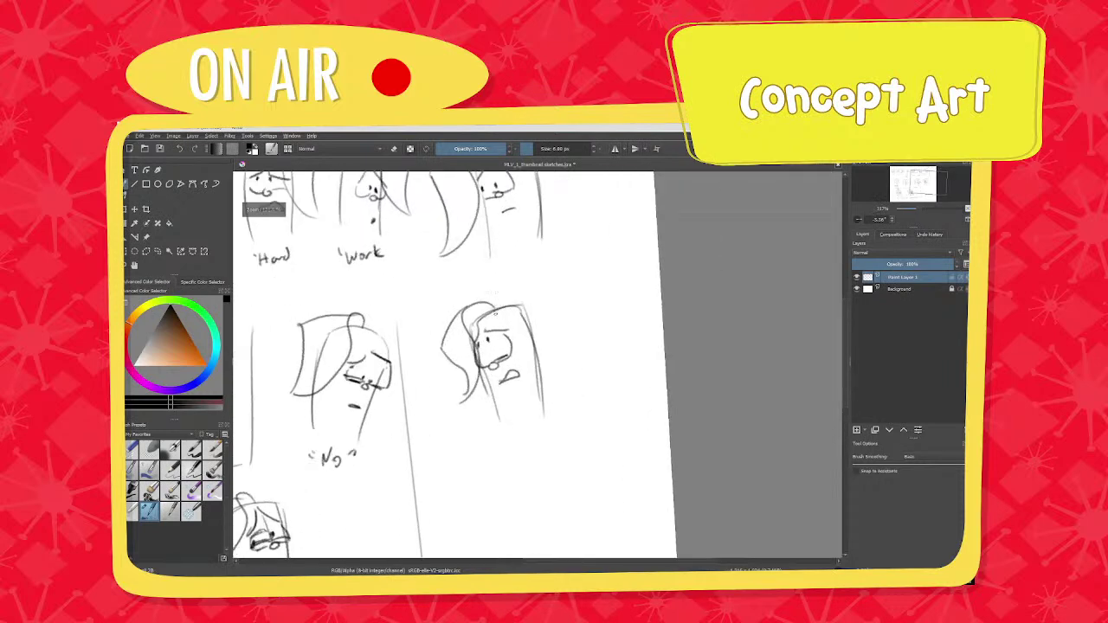
pyautogui.moveTo(490, 316)
pyautogui.mouseDown()
pyautogui.moveTo(491, 275)
pyautogui.moveTo(523, 290)
pyautogui.moveTo(497, 308)
pyautogui.mouseUp()
# Handwrite the quoted caption "closer" beneath the new pose.
pyautogui.moveTo(500, 433); pyautogui.dragTo(506, 347, button='middle')
pyautogui.keyDown('ctrl'); pyautogui.moveTo(507, 347); pyautogui.dragTo(507, 303, button='middle'); pyautogui.keyUp('ctrl')
pyautogui.moveTo(473, 373); pyautogui.dragTo(502, 383)
pyautogui.moveTo(509, 352); pyautogui.dragTo(512, 383)
pyautogui.moveTo(522, 373); pyautogui.dragTo(528, 370)
pyautogui.moveTo(544, 365)
pyautogui.mouseDown()
pyautogui.moveTo(537, 383)
pyautogui.moveTo(572, 364)
pyautogui.mouseUp()
pyautogui.moveTo(575, 355); pyautogui.dragTo(582, 356)
pyautogui.keyDown('ctrl'); pyautogui.moveTo(575, 348); pyautogui.dragTo(568, 466, button='middle'); pyautogui.keyUp('ctrl')
pyautogui.moveTo(569, 465); pyautogui.dragTo(541, 474, button='middle')
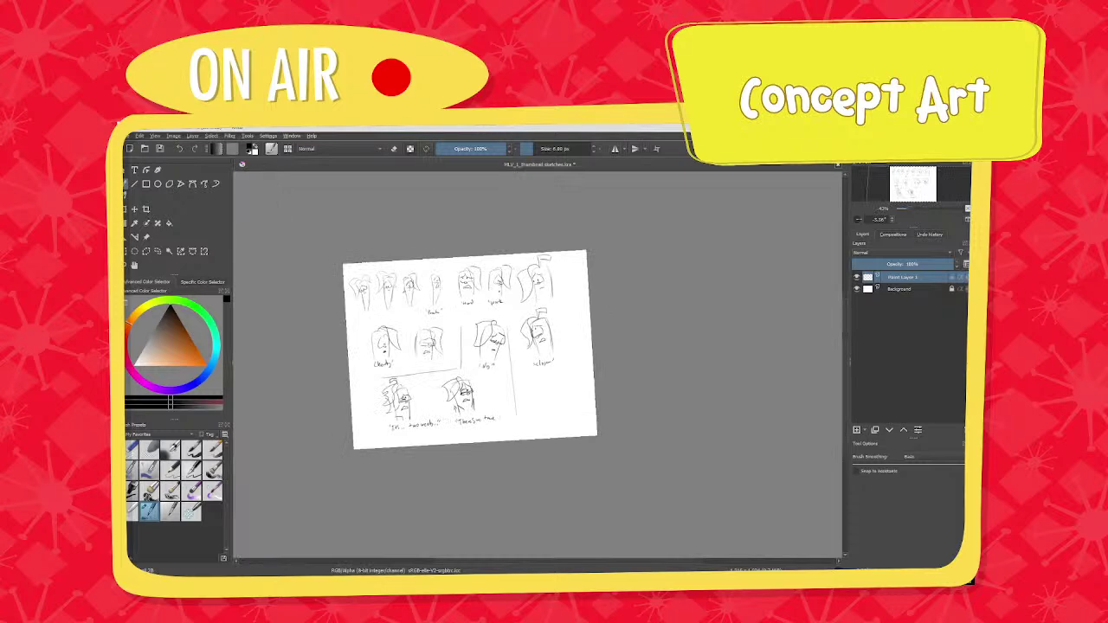
# Sketch the outline of another tall head in the blank space below the 'closer' caption.
pyautogui.keyDown('ctrl'); pyautogui.scroll(5, 541, 421); pyautogui.keyUp('ctrl')
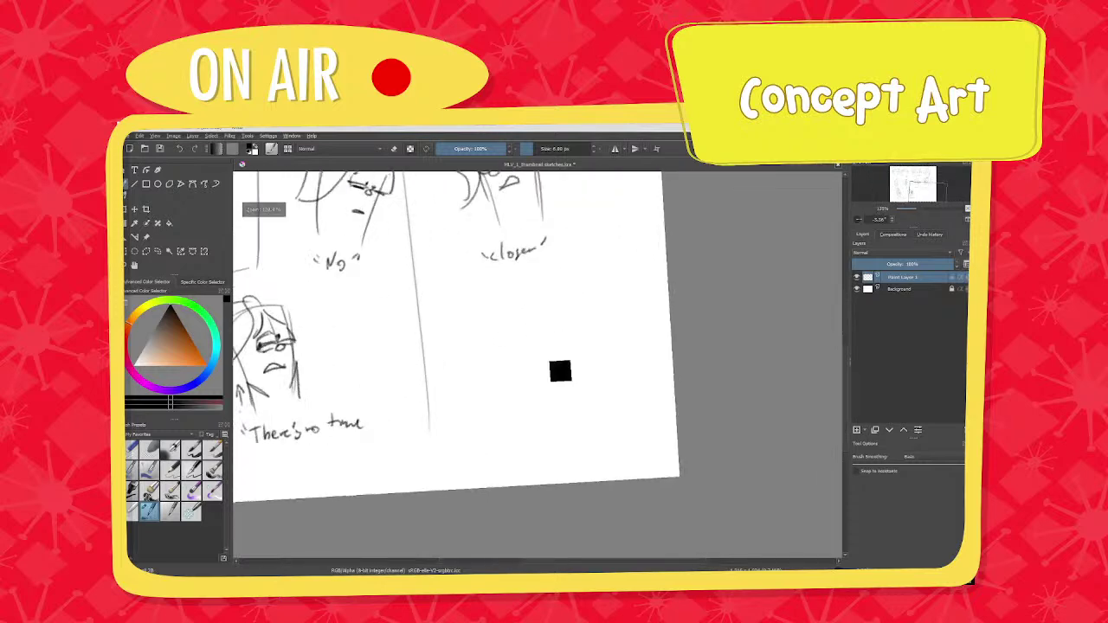
pyautogui.keyDown('ctrl'); pyautogui.scroll(-1, 530, 338); pyautogui.keyUp('ctrl')
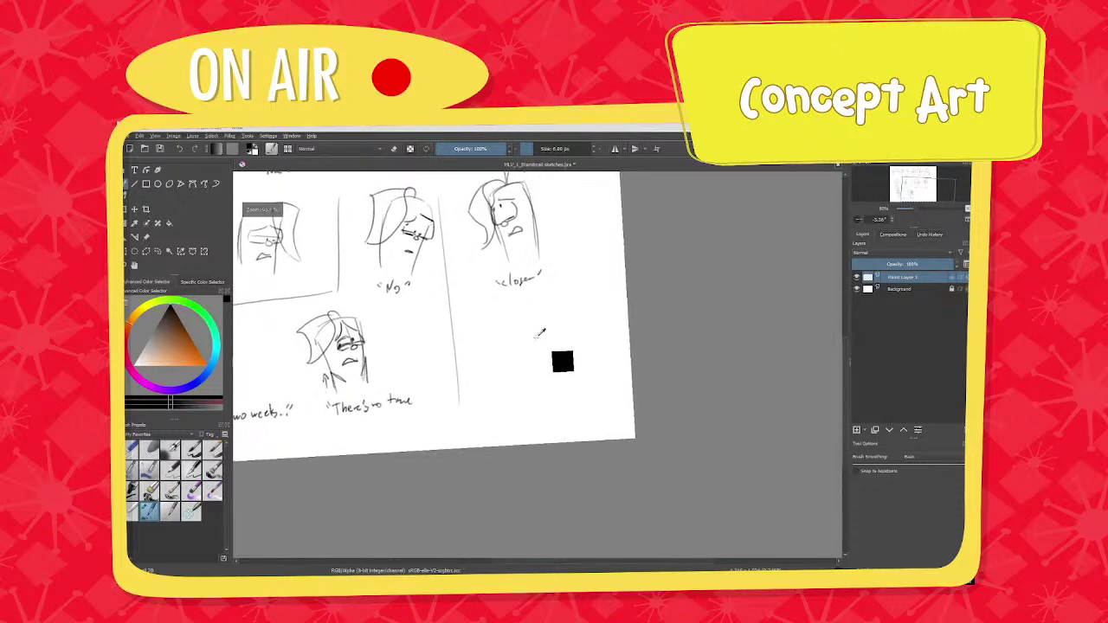
pyautogui.keyDown('ctrl'); pyautogui.scroll(3, 541, 359); pyautogui.keyUp('ctrl')
pyautogui.moveTo(509, 322)
pyautogui.mouseDown()
pyautogui.moveTo(527, 422)
pyautogui.moveTo(550, 301)
pyautogui.mouseUp()
pyautogui.moveTo(554, 307); pyautogui.dragTo(572, 413)
pyautogui.keyDown('ctrl'); pyautogui.scroll(2, 516, 308); pyautogui.keyUp('ctrl')
pyautogui.keyDown('ctrl'); pyautogui.moveTo(516, 309); pyautogui.dragTo(515, 298, button='middle'); pyautogui.keyUp('ctrl')
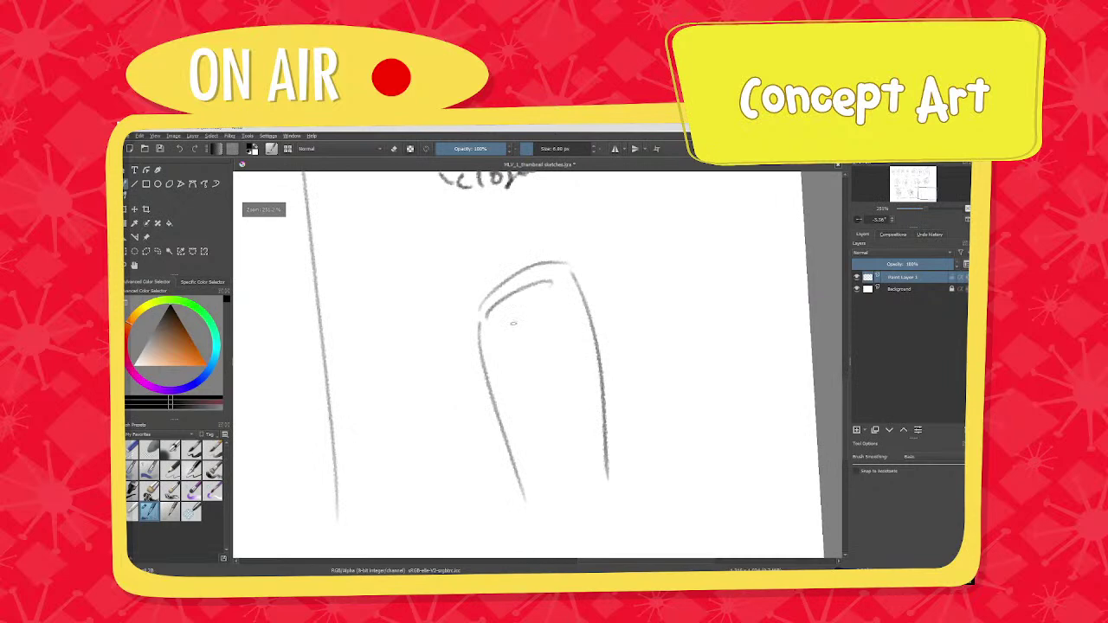
# Draw the lower head's wide left-facing eyes, nose and small mouth, and add a drooping leafy ponytail.
pyautogui.moveTo(514, 321)
pyautogui.mouseDown()
pyautogui.moveTo(525, 384)
pyautogui.moveTo(492, 322)
pyautogui.moveTo(513, 398)
pyautogui.moveTo(493, 384)
pyautogui.moveTo(518, 376)
pyautogui.moveTo(524, 386)
pyautogui.mouseUp()
pyautogui.moveTo(529, 414); pyautogui.dragTo(554, 414)
pyautogui.keyDown('ctrl'); pyautogui.moveTo(517, 424); pyautogui.dragTo(551, 447, button='middle'); pyautogui.keyUp('ctrl')
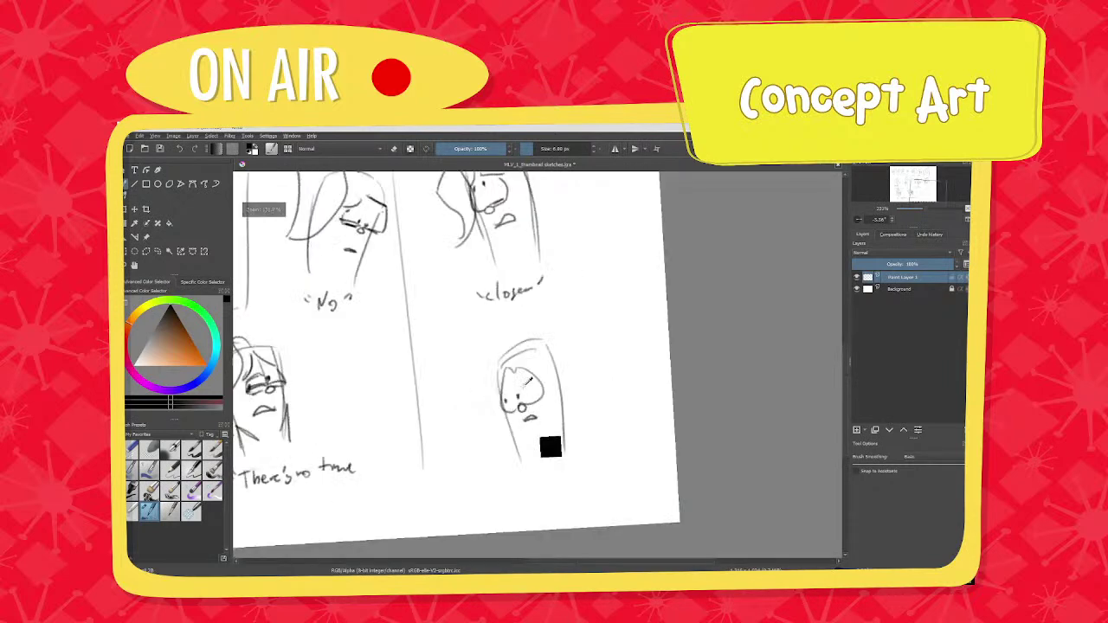
pyautogui.moveTo(518, 362)
pyautogui.mouseDown()
pyautogui.moveTo(483, 447)
pyautogui.moveTo(499, 355)
pyautogui.mouseUp()
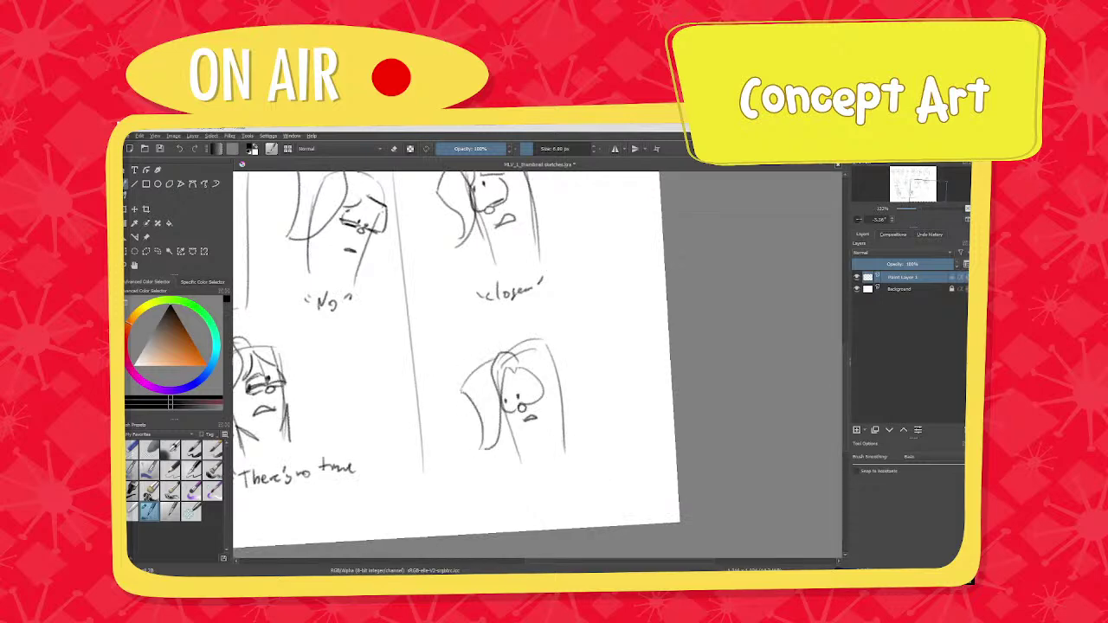
pyautogui.keyDown('ctrl'); pyautogui.scroll(-4, 450, 359); pyautogui.keyUp('ctrl')
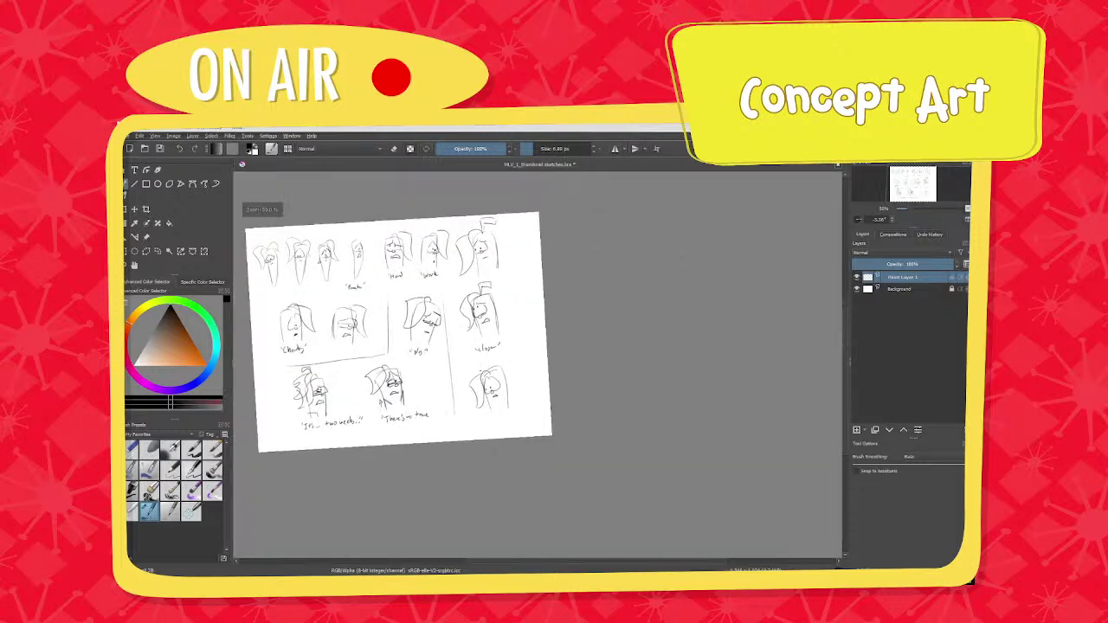
pyautogui.keyDown('ctrl'); pyautogui.scroll(1, 464, 365); pyautogui.keyUp('ctrl')
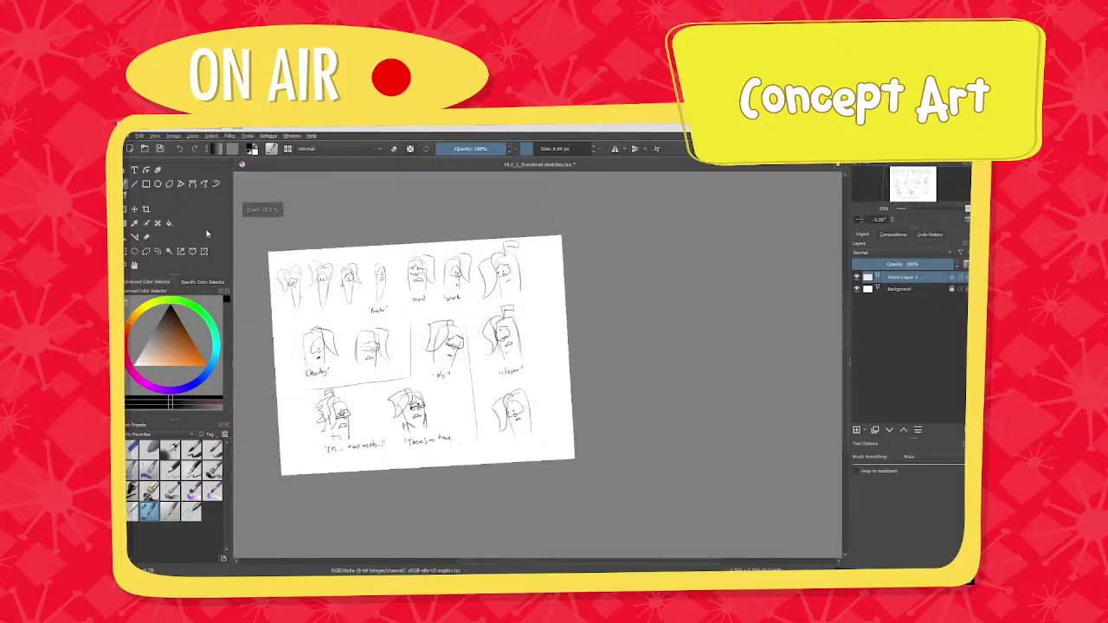
# Extend the canvas to the right by about half its width with the Crop tool.
pyautogui.click(145, 209)
pyautogui.moveTo(566, 345); pyautogui.dragTo(713, 345)
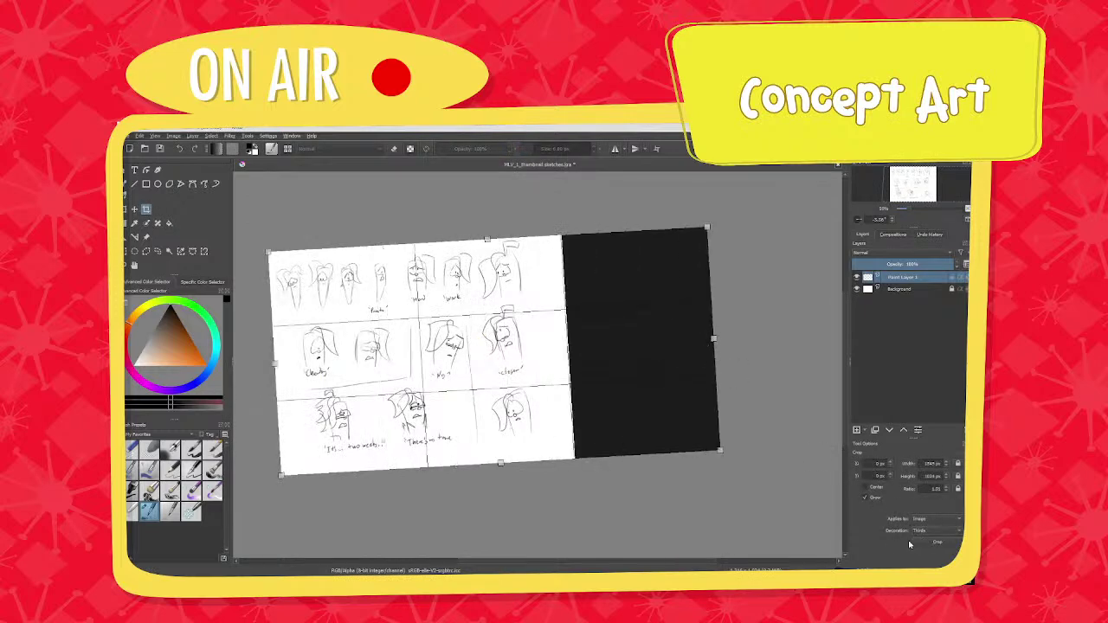
pyautogui.press('Return')
pyautogui.keyDown('ctrl'); pyautogui.scroll(-1, 612, 408); pyautogui.keyUp('ctrl')
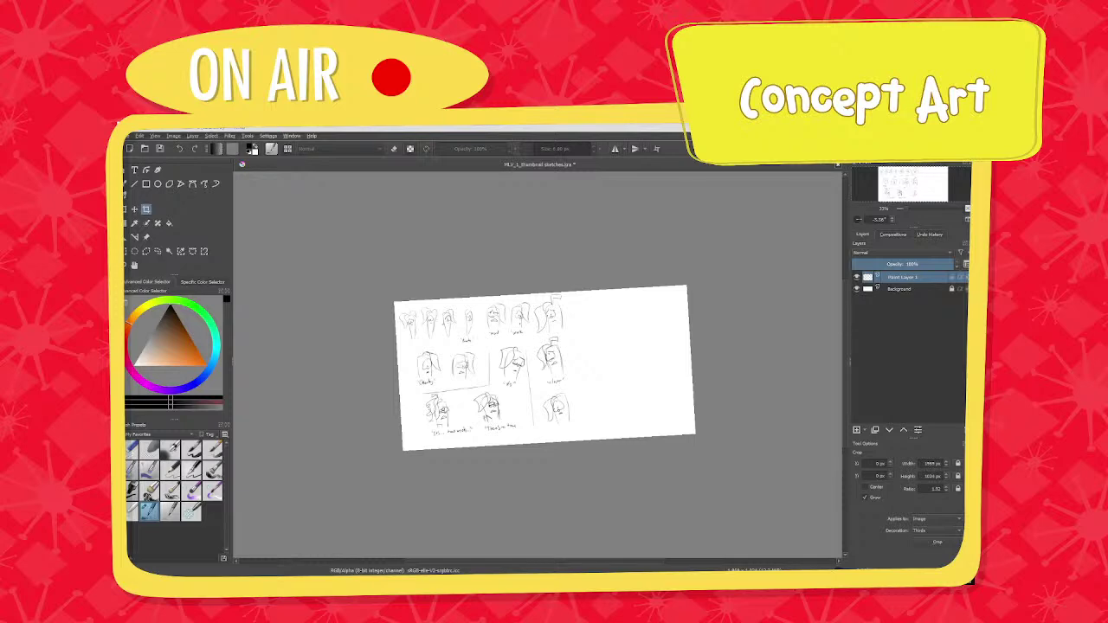
pyautogui.moveTo(586, 395); pyautogui.dragTo(570, 396, button='middle')
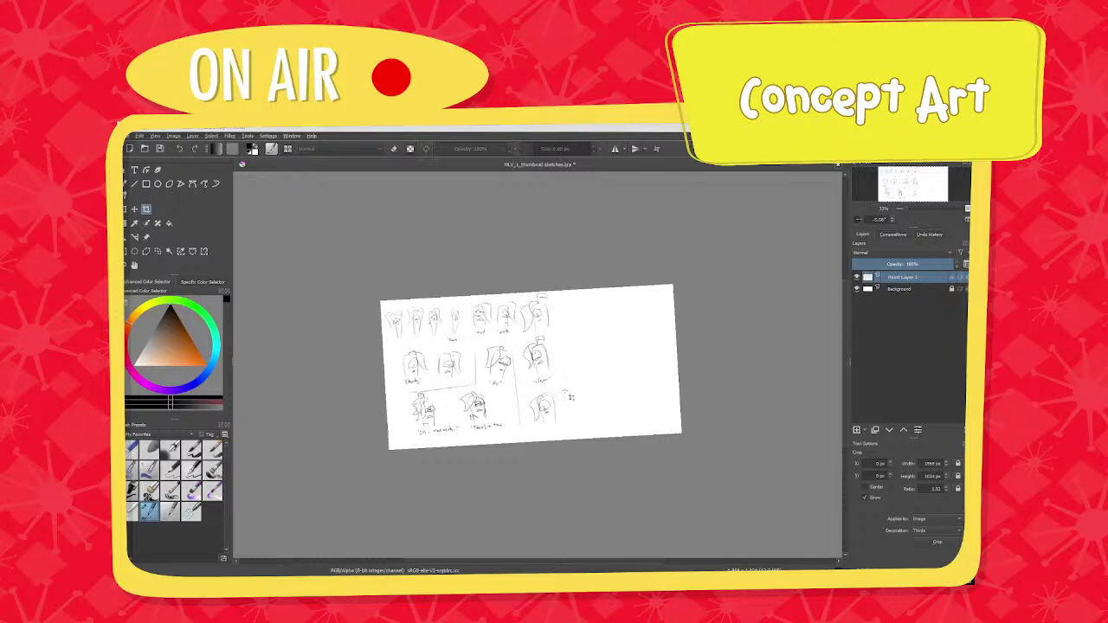
# Draw a long freehand divider line with the brush between the rightmost column of poses and the new blank area.
pyautogui.click(129, 185)
pyautogui.moveTo(593, 367); pyautogui.dragTo(579, 374, button='middle')
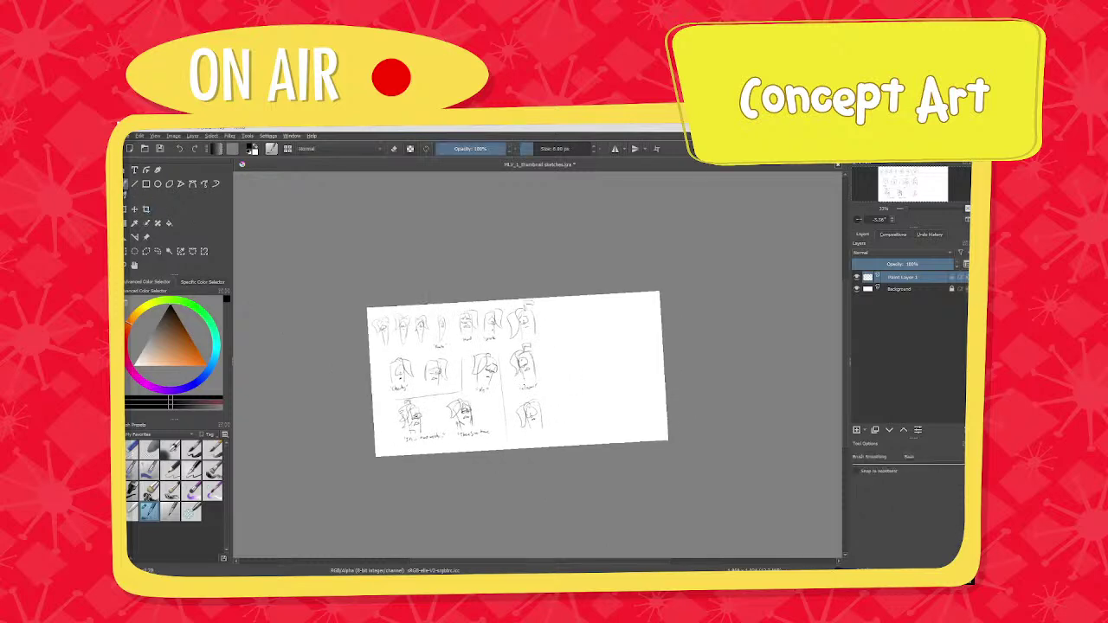
pyautogui.keyDown('shift'); pyautogui.moveTo(516, 287); pyautogui.dragTo(599, 322, button='middle'); pyautogui.keyUp('shift')
pyautogui.keyDown('ctrl'); pyautogui.moveTo(530, 350); pyautogui.dragTo(593, 257, button='middle'); pyautogui.keyUp('ctrl')
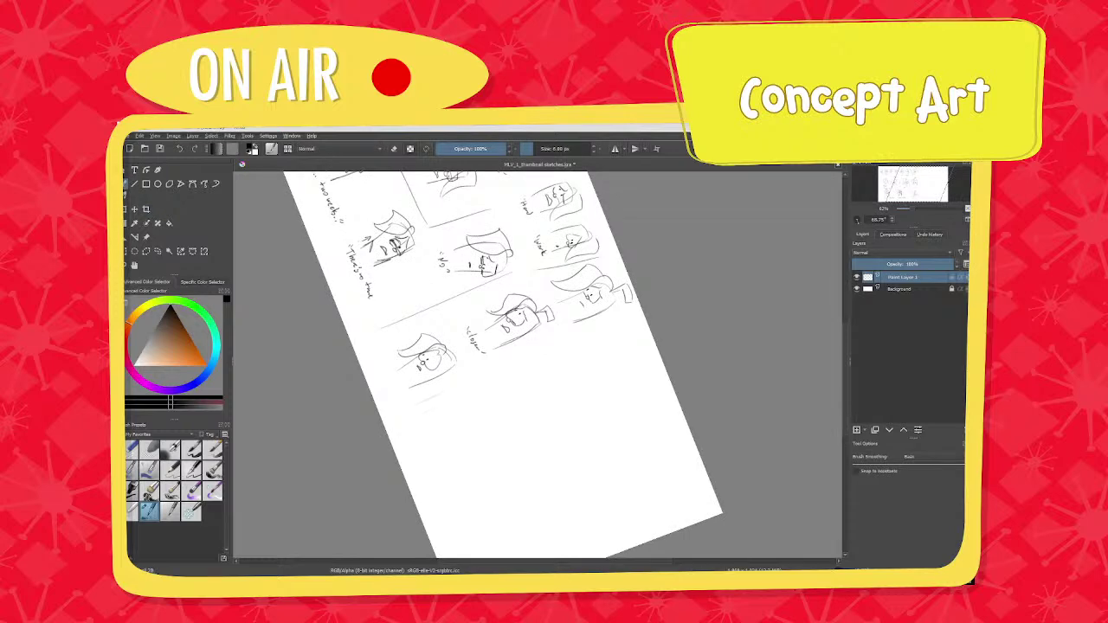
pyautogui.moveTo(440, 394); pyautogui.dragTo(646, 316)
pyautogui.moveTo(529, 378)
pyautogui.keyDown('shift'); pyautogui.mouseDown(button='middle')
pyautogui.moveTo(545, 450)
pyautogui.moveTo(608, 455)
pyautogui.mouseUp(button='middle'); pyautogui.keyUp('shift')
pyautogui.keyDown('ctrl'); pyautogui.moveTo(564, 479); pyautogui.dragTo(561, 488, button='middle'); pyautogui.keyUp('ctrl')
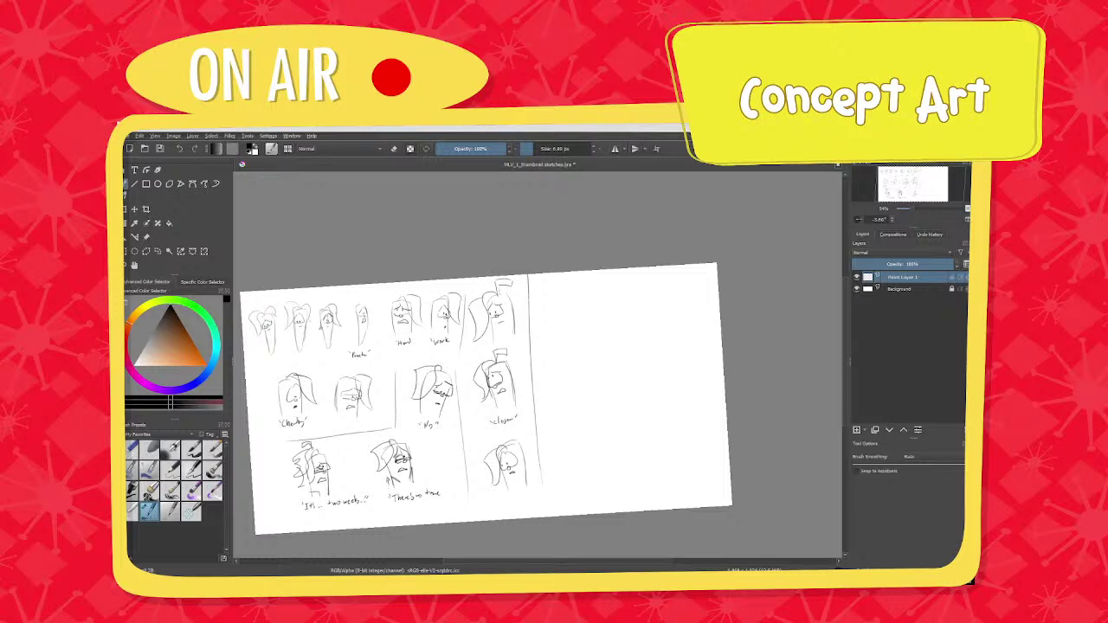
pyautogui.scroll(-1, 530, 432)
pyautogui.scroll(2, 529, 432)
pyautogui.moveTo(530, 433); pyautogui.dragTo(509, 435, button='middle')
pyautogui.scroll(-2, 433, 429)
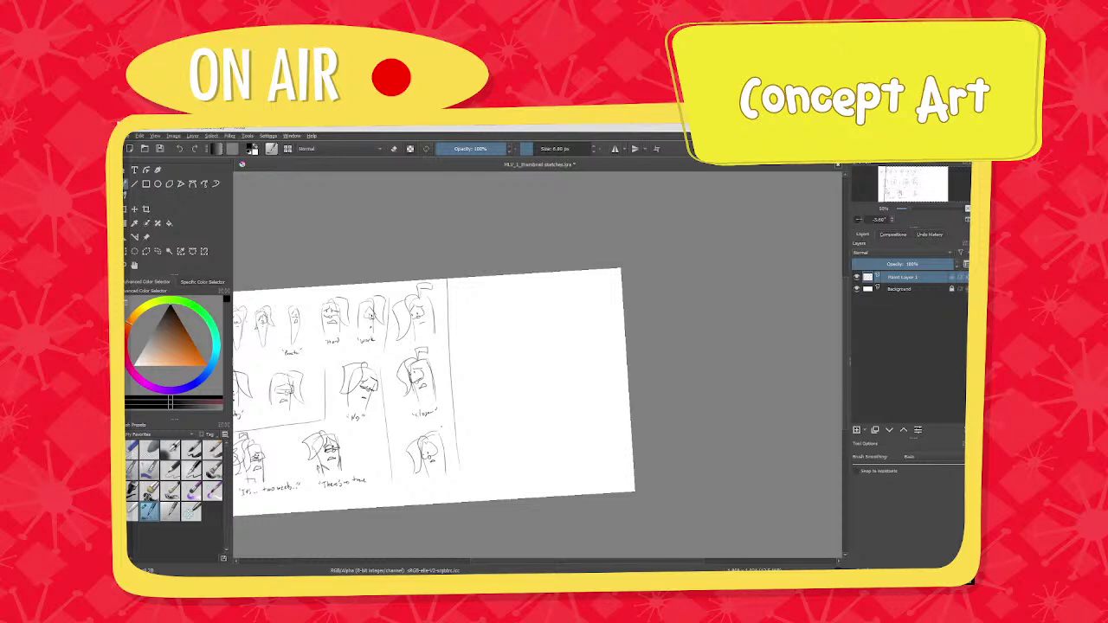
pyautogui.moveTo(448, 392); pyautogui.dragTo(523, 392, button='middle')
pyautogui.scroll(3, 533, 342)
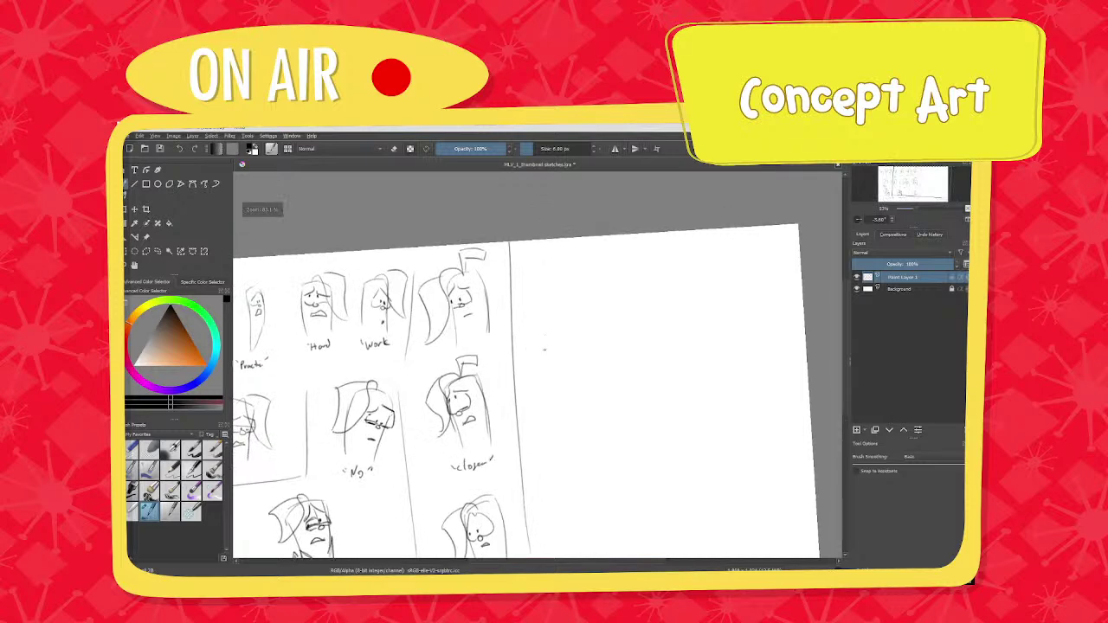
pyautogui.scroll(4, 533, 364)
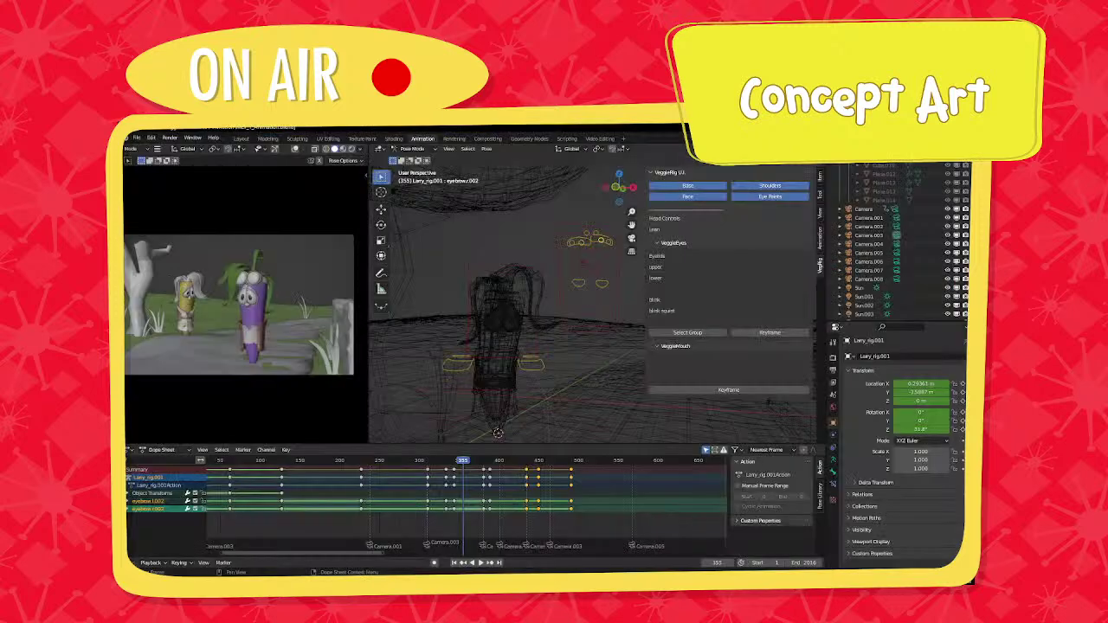
# Switch to Blender and scrub the timeline forward past frame 355 to review the animation.
pyautogui.scroll(-1, 501, 472)
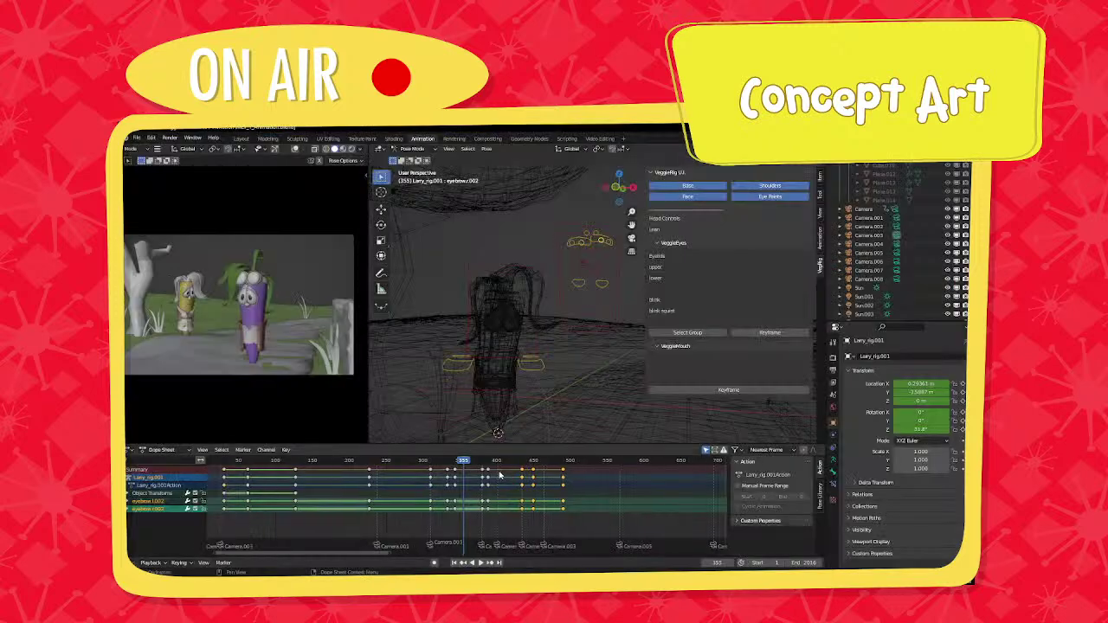
pyautogui.click(484, 462)
pyautogui.moveTo(488, 464); pyautogui.dragTo(508, 467)
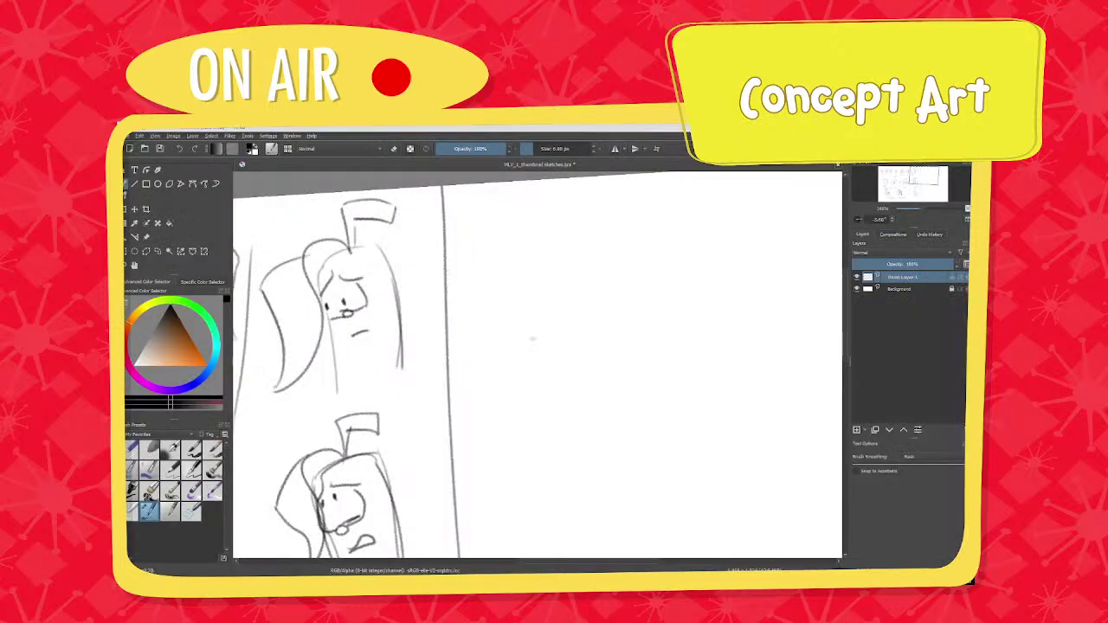
# Return to Krita and sketch a rounded tall head outline in the blank area right of the new divider.
pyautogui.moveTo(536, 356); pyautogui.dragTo(512, 399, button='middle')
pyautogui.moveTo(508, 317); pyautogui.dragTo(518, 421)
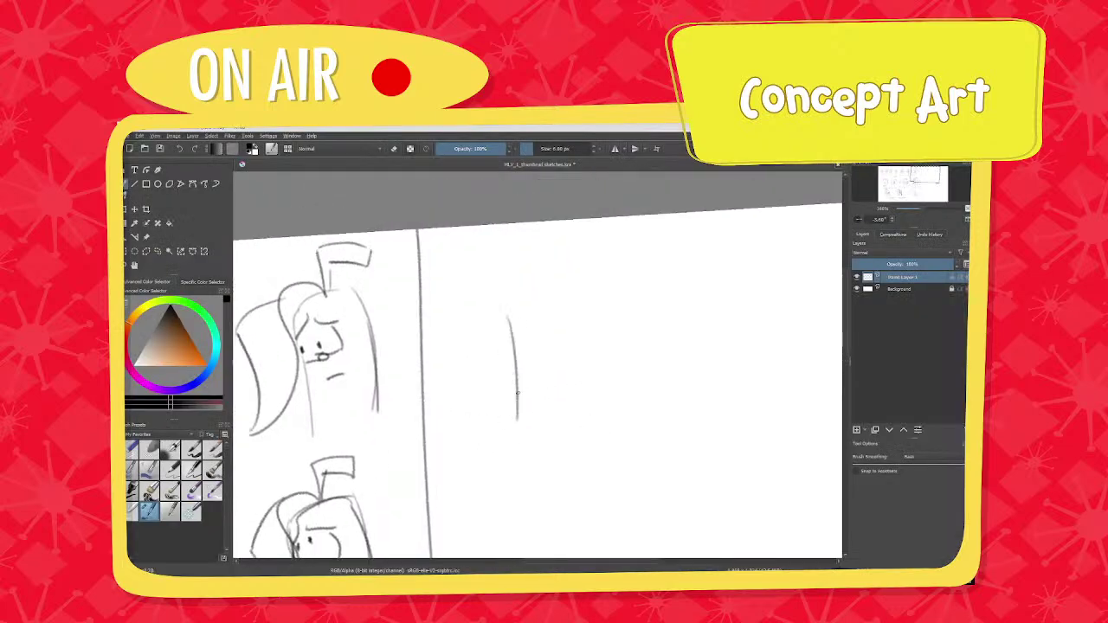
pyautogui.moveTo(505, 312); pyautogui.dragTo(544, 283)
pyautogui.moveTo(524, 289)
pyautogui.mouseDown()
pyautogui.moveTo(588, 284)
pyautogui.moveTo(583, 429)
pyautogui.mouseUp()
pyautogui.keyDown('ctrl'); pyautogui.moveTo(571, 351); pyautogui.dragTo(593, 353, button='middle'); pyautogui.keyUp('ctrl')
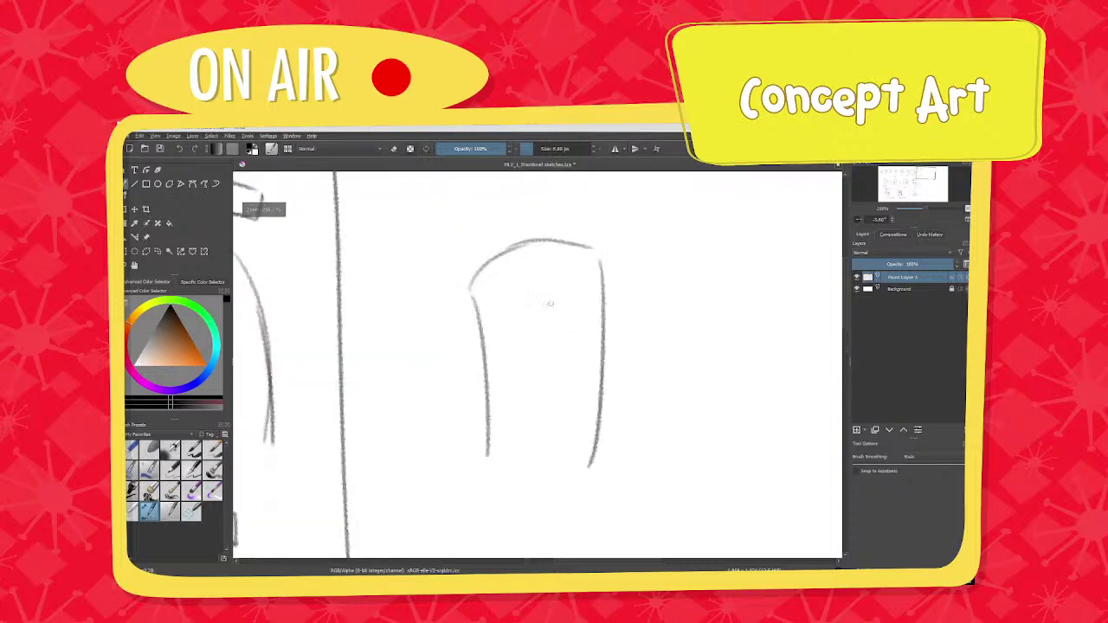
# Draw the head's flat lowered brows, nearly closed eyes, small nose and slanted open mouth.
pyautogui.moveTo(560, 290); pyautogui.dragTo(507, 297)
pyautogui.moveTo(560, 284)
pyautogui.mouseDown()
pyautogui.moveTo(561, 299)
pyautogui.moveTo(599, 284)
pyautogui.moveTo(516, 314)
pyautogui.moveTo(569, 306)
pyautogui.mouseUp()
pyautogui.moveTo(569, 305)
pyautogui.mouseDown()
pyautogui.moveTo(555, 315)
pyautogui.moveTo(604, 296)
pyautogui.moveTo(571, 322)
pyautogui.moveTo(520, 326)
pyautogui.moveTo(595, 308)
pyautogui.mouseUp()
pyautogui.moveTo(546, 370)
pyautogui.mouseDown()
pyautogui.moveTo(585, 367)
pyautogui.moveTo(578, 353)
pyautogui.mouseUp()
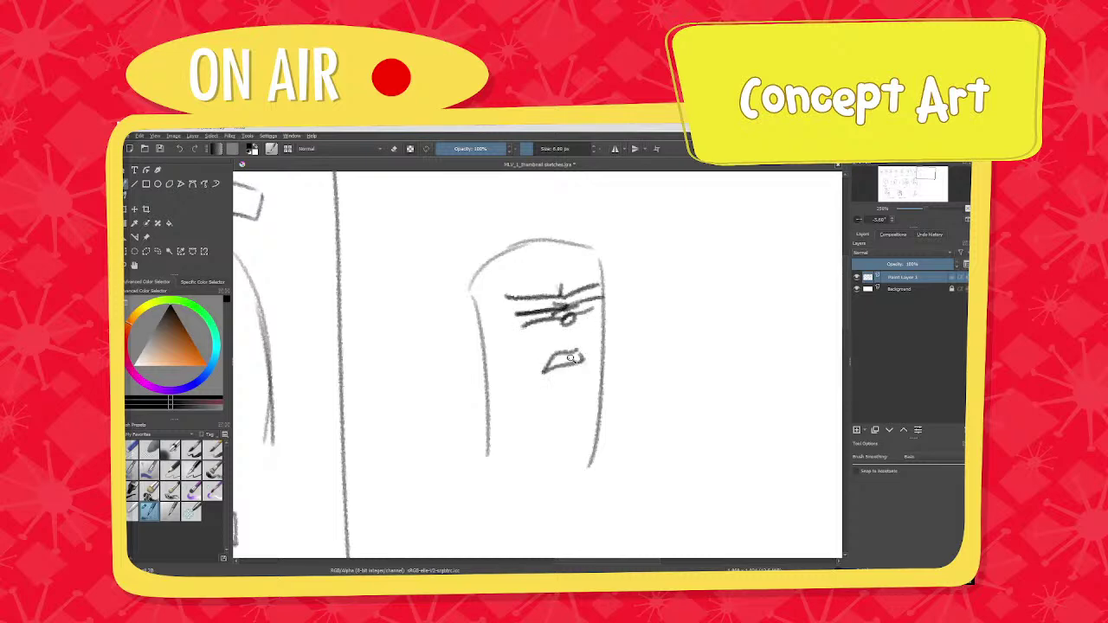
# Add a pointed leafy ponytail hanging from the left side of the half-lidded head.
pyautogui.scroll(-3, 566, 355)
pyautogui.moveTo(569, 295)
pyautogui.mouseDown()
pyautogui.moveTo(530, 377)
pyautogui.moveTo(551, 282)
pyautogui.mouseUp()
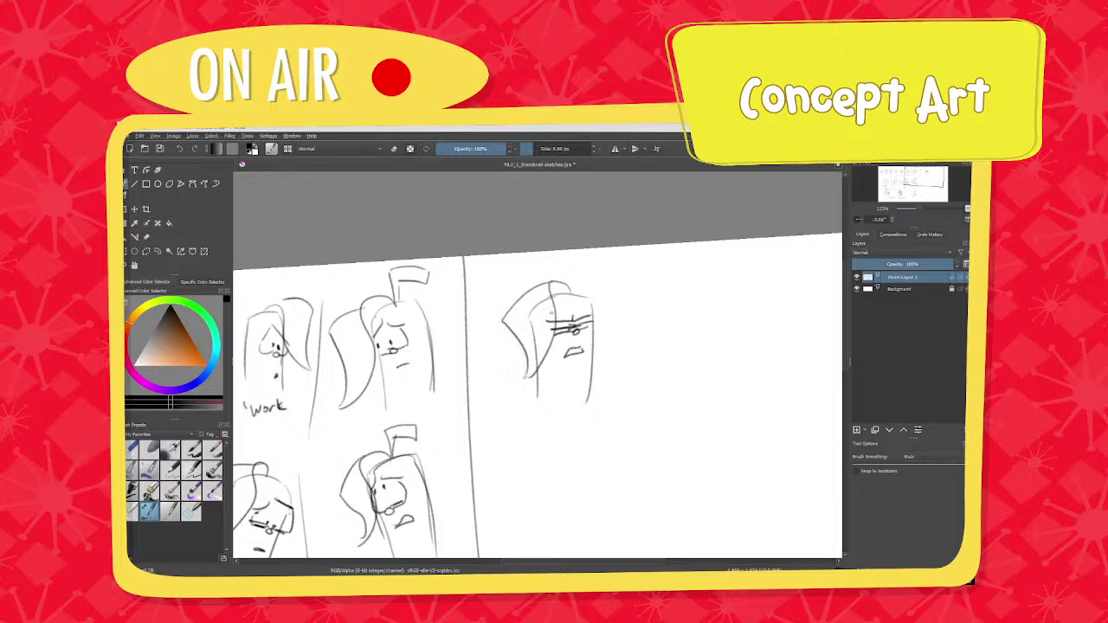
pyautogui.scroll(-1, 551, 312)
pyautogui.moveTo(551, 312); pyautogui.dragTo(529, 312, button='middle')
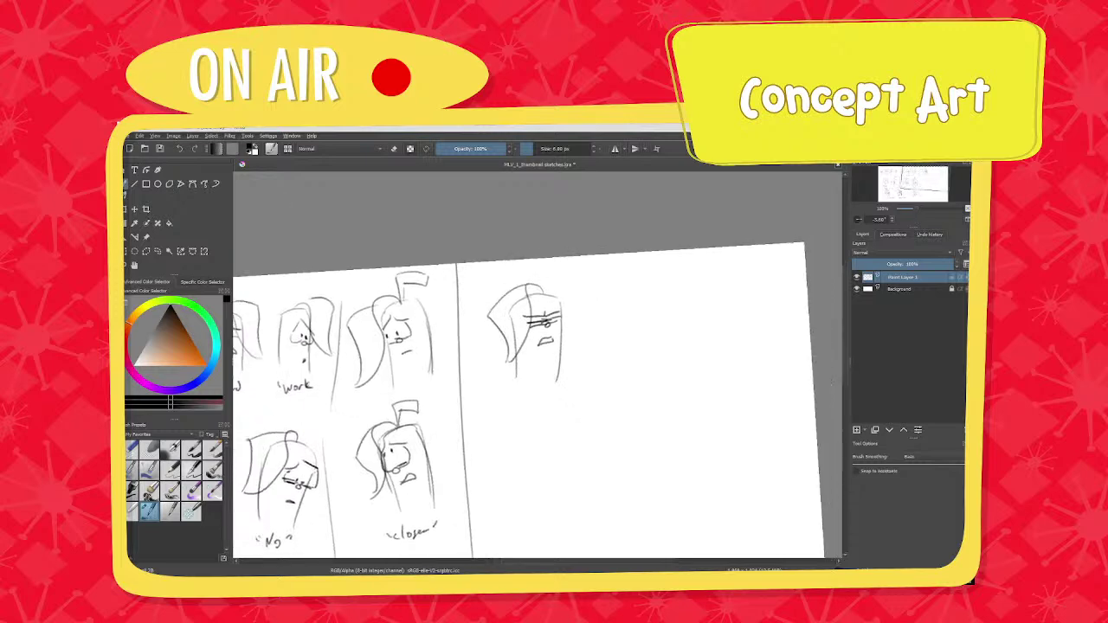
# Bring the rough layout video in VLC over the canvas and start playing it as reference.
pyautogui.moveTo(125, 166); pyautogui.dragTo(381, 151)
pyautogui.click(175, 415)
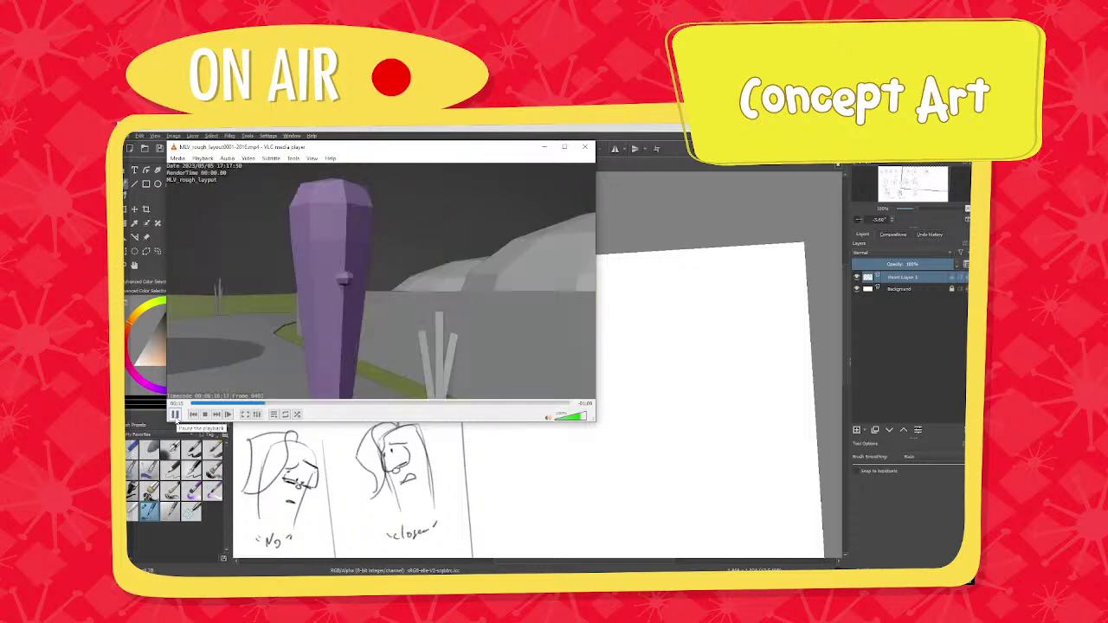
# Pause the rough layout video and move the VLC window off the Krita canvas.
pyautogui.click(177, 420)
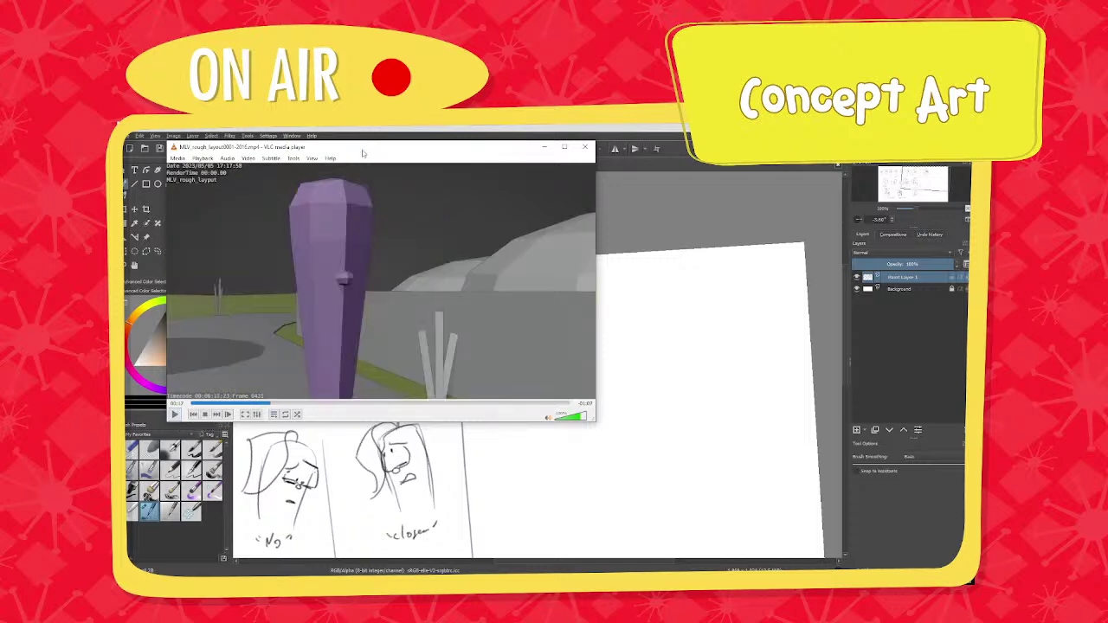
pyautogui.moveTo(363, 150); pyautogui.dragTo(0, 164)
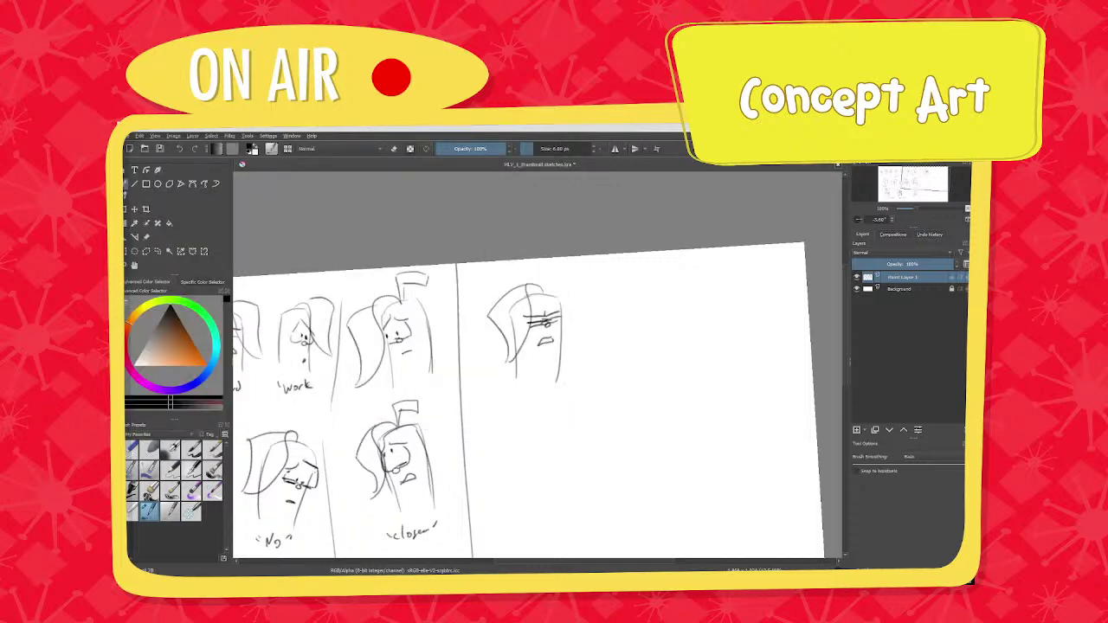
# Lengthen the half-lidded head's left side line and sketch a second ponytailed head with lowered brows beneath it.
pyautogui.moveTo(558, 398); pyautogui.dragTo(547, 399, button='middle')
pyautogui.moveTo(506, 355); pyautogui.dragTo(508, 399)
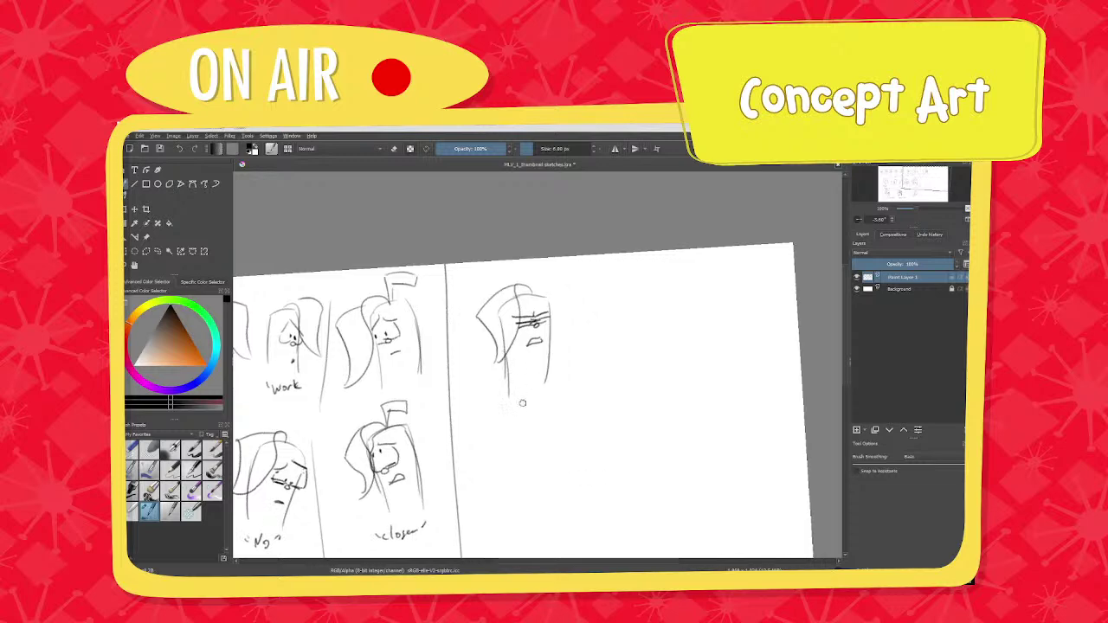
pyautogui.moveTo(522, 402); pyautogui.dragTo(478, 380, button='middle')
pyautogui.moveTo(475, 368)
pyautogui.mouseDown()
pyautogui.moveTo(484, 457)
pyautogui.moveTo(543, 441)
pyautogui.moveTo(536, 341)
pyautogui.moveTo(484, 443)
pyautogui.mouseUp()
pyautogui.moveTo(440, 377)
pyautogui.mouseDown()
pyautogui.moveTo(466, 456)
pyautogui.moveTo(487, 329)
pyautogui.moveTo(498, 360)
pyautogui.moveTo(572, 346)
pyautogui.mouseUp()
pyautogui.keyDown('ctrl'); pyautogui.scroll(3, 522, 358); pyautogui.keyUp('ctrl')
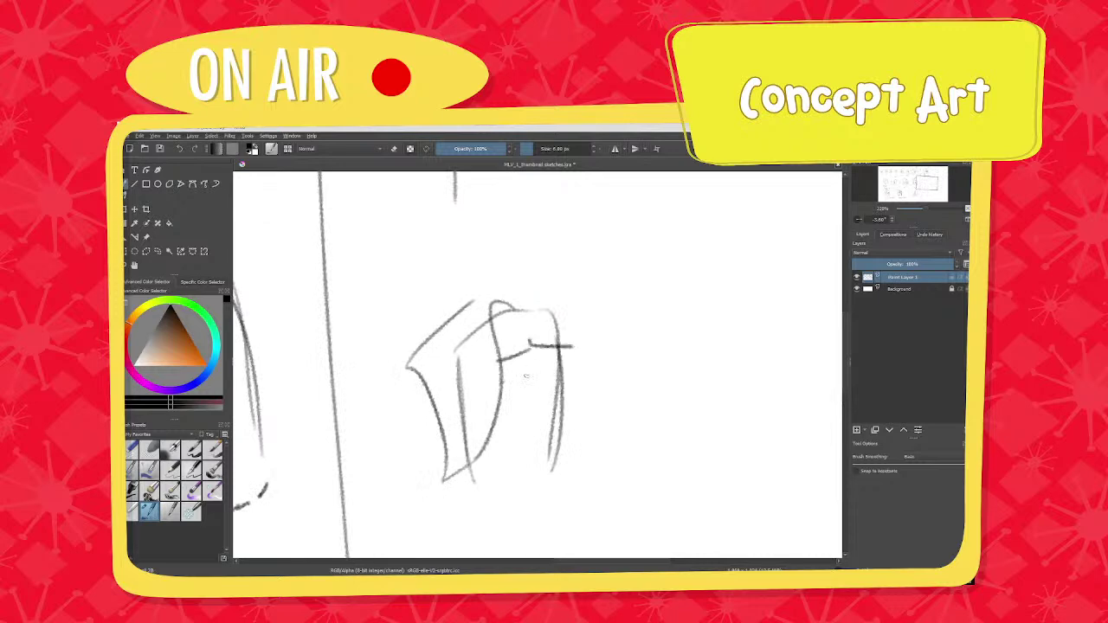
# Draw the second head's nearly closed eyes with lid lines, small nose and open slanted mouth.
pyautogui.click(527, 377)
pyautogui.moveTo(500, 381)
pyautogui.mouseDown()
pyautogui.moveTo(557, 370)
pyautogui.moveTo(547, 391)
pyautogui.moveTo(569, 348)
pyautogui.mouseUp()
pyautogui.click(540, 374)
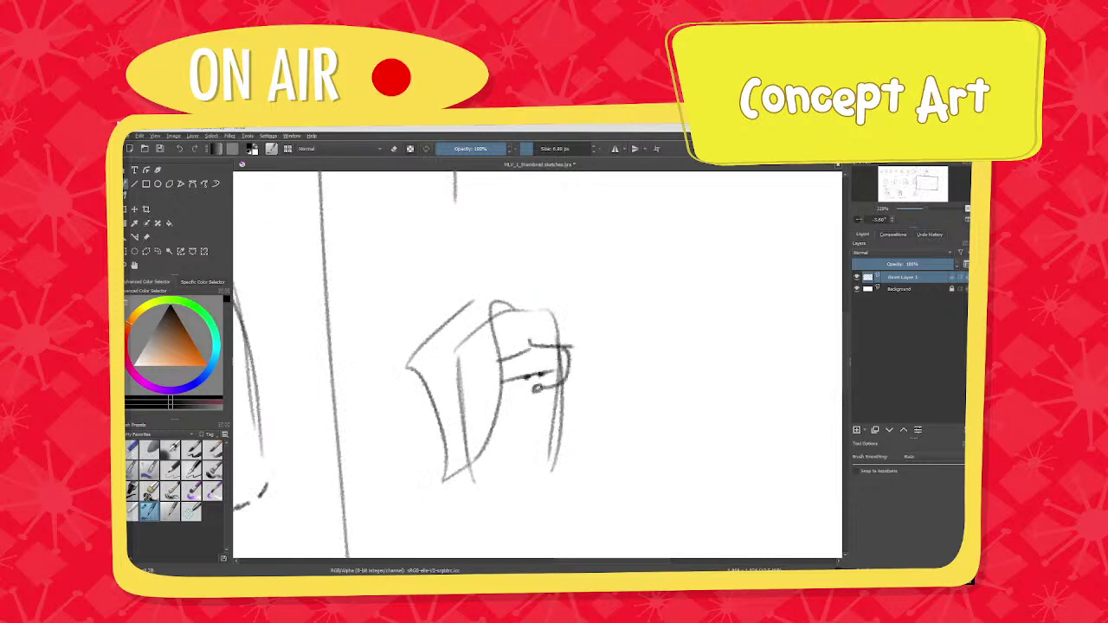
pyautogui.moveTo(534, 389)
pyautogui.mouseDown()
pyautogui.moveTo(507, 396)
pyautogui.moveTo(520, 424)
pyautogui.moveTo(541, 411)
pyautogui.mouseUp()
# Write the caption "cold" in quotation marks beneath the second head.
pyautogui.moveTo(533, 465); pyautogui.dragTo(513, 365, button='middle')
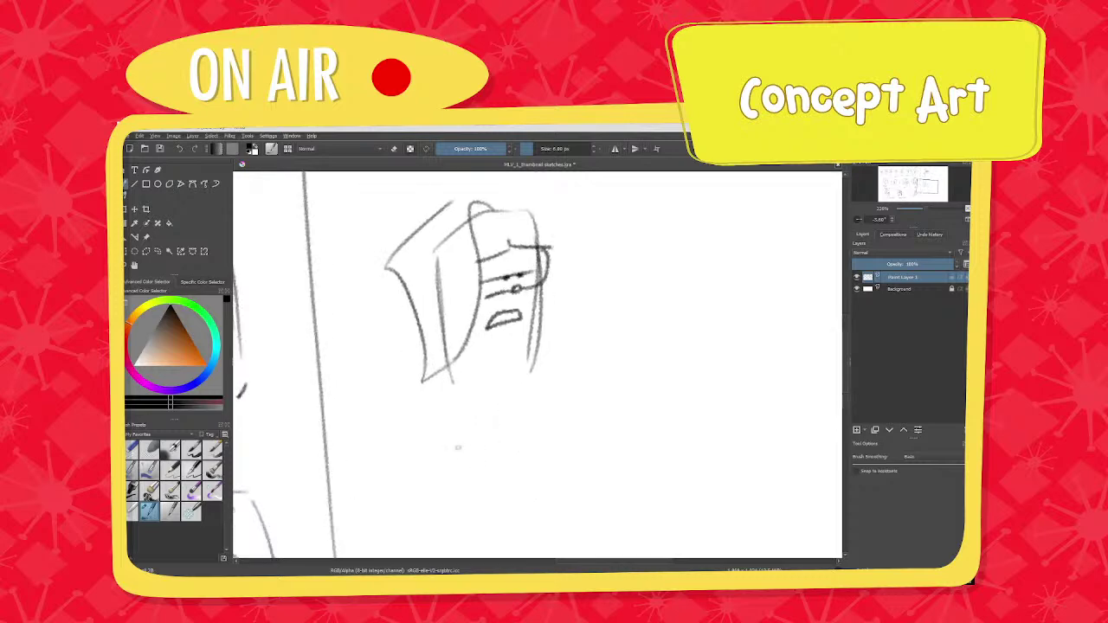
pyautogui.moveTo(461, 445)
pyautogui.mouseDown()
pyautogui.moveTo(460, 460)
pyautogui.moveTo(476, 442)
pyautogui.moveTo(492, 453)
pyautogui.mouseUp()
pyautogui.moveTo(518, 419)
pyautogui.mouseDown()
pyautogui.moveTo(522, 453)
pyautogui.moveTo(530, 425)
pyautogui.mouseUp()
pyautogui.moveTo(429, 434); pyautogui.dragTo(431, 447)
# Caption the upper half-lidded head "No, no" and close off the two new heads with a line beside and below them.
pyautogui.keyDown('ctrl'); pyautogui.moveTo(419, 432); pyautogui.dragTo(421, 481, button='middle'); pyautogui.keyUp('ctrl')
pyautogui.moveTo(417, 377); pyautogui.dragTo(433, 433, button='middle')
pyautogui.keyDown('ctrl'); pyautogui.moveTo(433, 433); pyautogui.dragTo(437, 385, button='middle'); pyautogui.keyUp('ctrl')
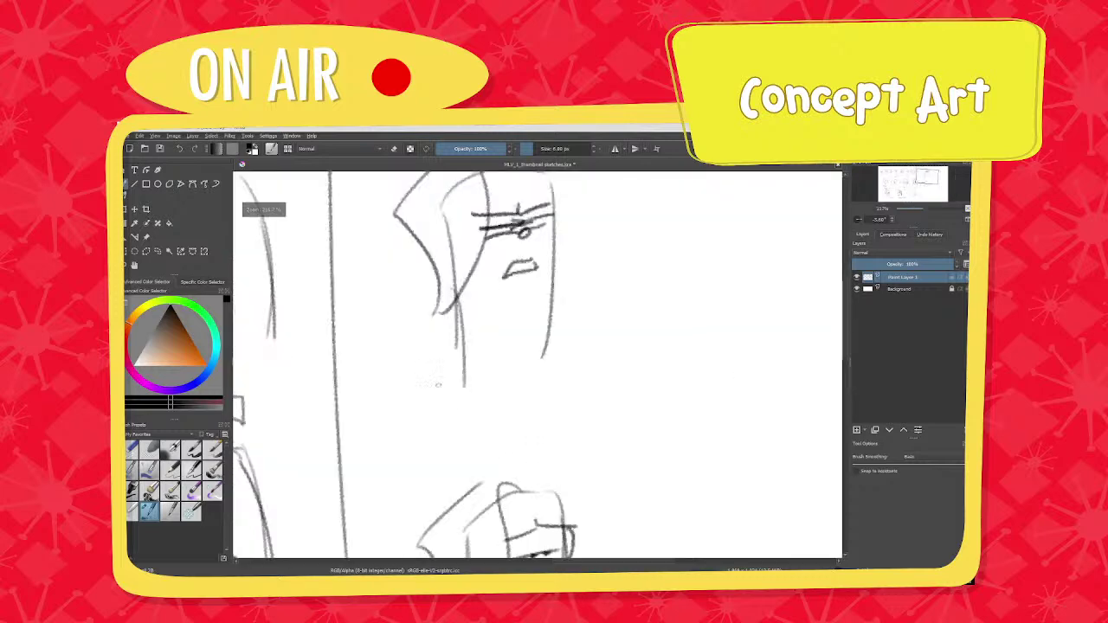
pyautogui.moveTo(419, 408)
pyautogui.mouseDown()
pyautogui.moveTo(425, 422)
pyautogui.moveTo(472, 408)
pyautogui.moveTo(477, 424)
pyautogui.mouseUp()
pyautogui.moveTo(495, 430)
pyautogui.mouseDown()
pyautogui.moveTo(493, 443)
pyautogui.moveTo(552, 404)
pyautogui.mouseUp()
pyautogui.keyDown('ctrl'); pyautogui.moveTo(526, 411); pyautogui.dragTo(523, 454, button='middle'); pyautogui.keyUp('ctrl')
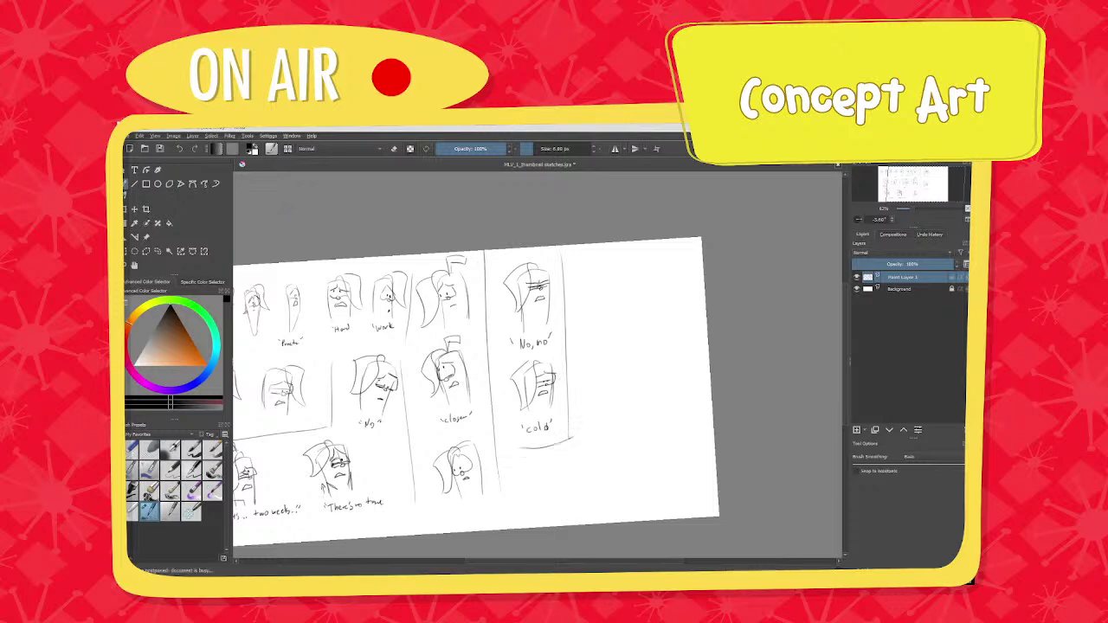
# Replace the dots after "It's" in the "two weeks" caption with the word "in".
pyautogui.scroll(-2, 531, 446)
pyautogui.scroll(2, 495, 475)
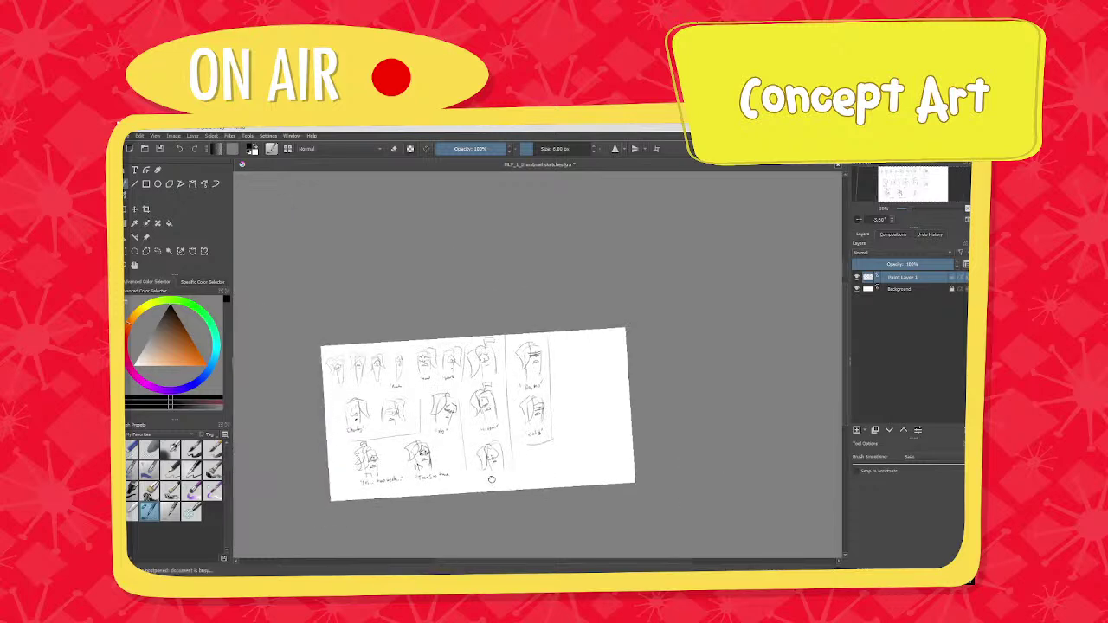
pyautogui.moveTo(496, 474); pyautogui.dragTo(490, 474, button='middle')
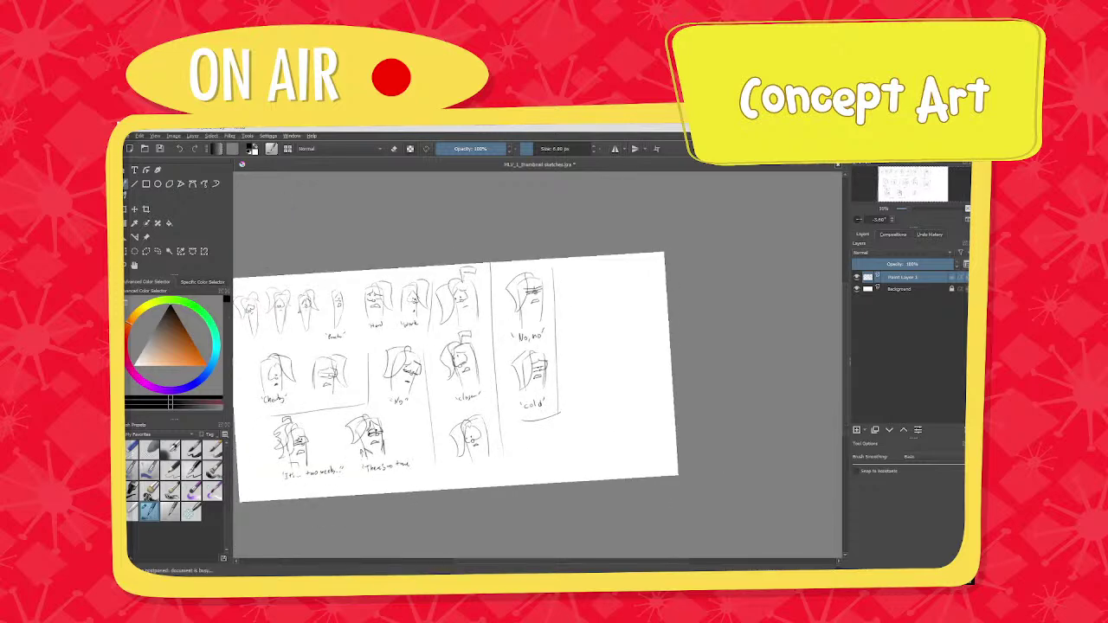
pyautogui.moveTo(644, 384); pyautogui.dragTo(638, 389, button='middle')
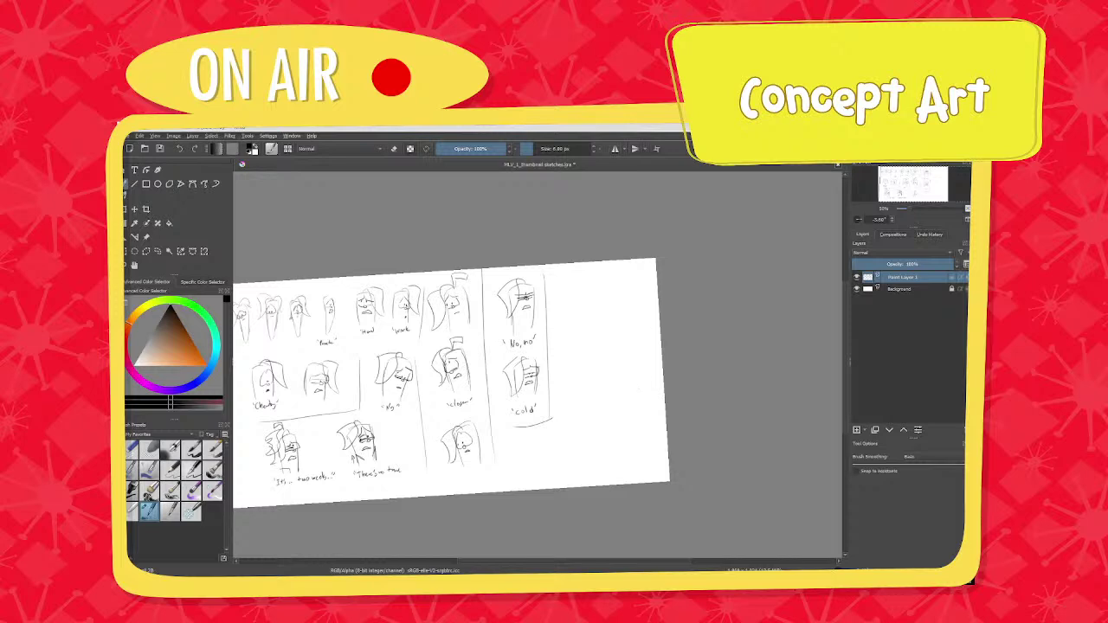
pyautogui.moveTo(283, 481); pyautogui.dragTo(455, 490, button='middle')
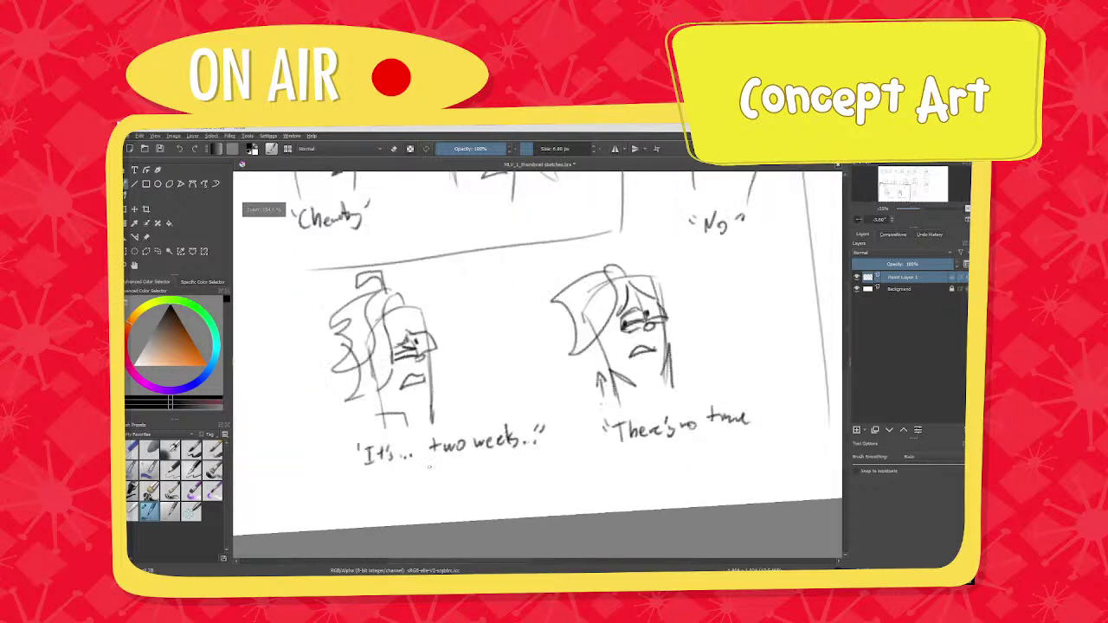
pyautogui.press('/')
pyautogui.moveTo(398, 456); pyautogui.dragTo(422, 456)
pyautogui.press('e')
pyautogui.keyDown('ctrl'); pyautogui.scroll(-5, 416, 454); pyautogui.keyUp('ctrl')
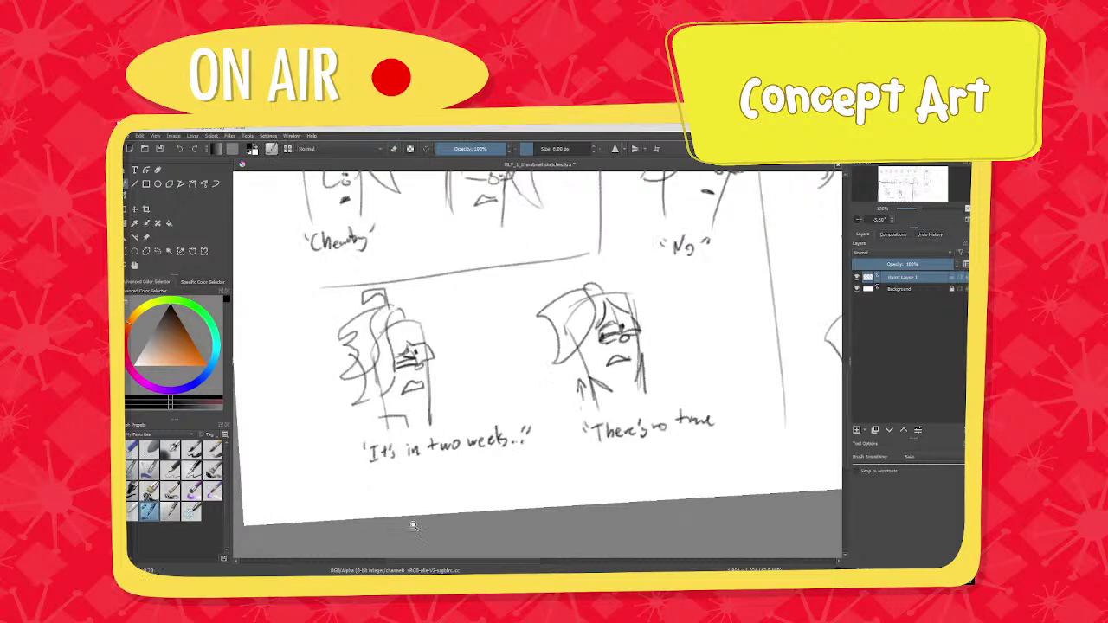
pyautogui.keyDown('ctrl'); pyautogui.moveTo(517, 357); pyautogui.dragTo(476, 334, button='middle'); pyautogui.keyUp('ctrl')
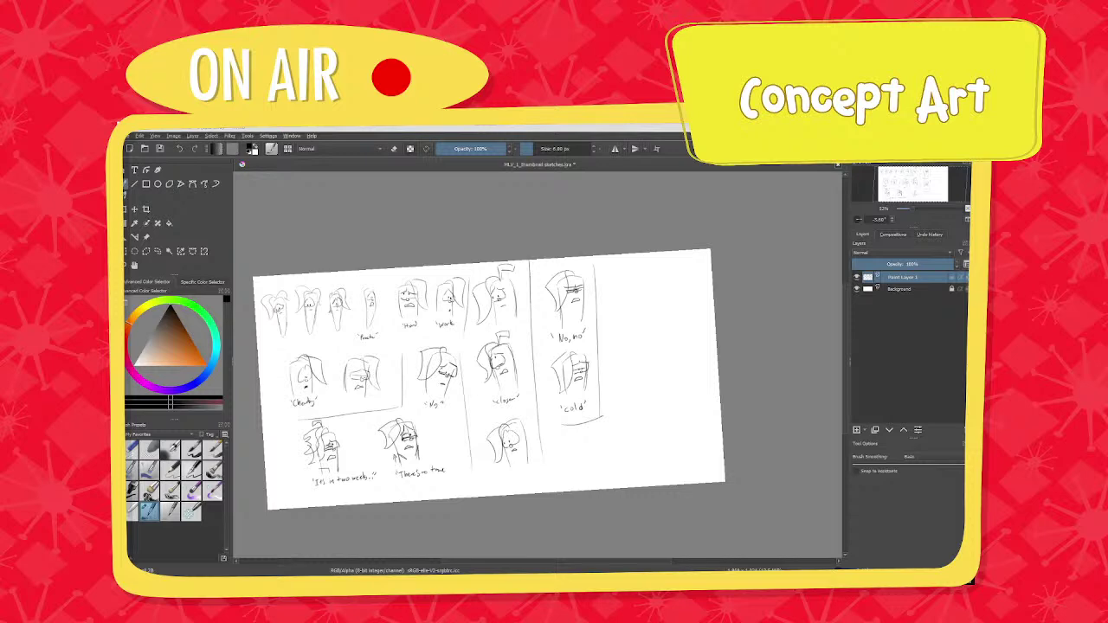
pyautogui.scroll(1, 470, 379)
pyautogui.moveTo(505, 377); pyautogui.dragTo(415, 379, button='middle')
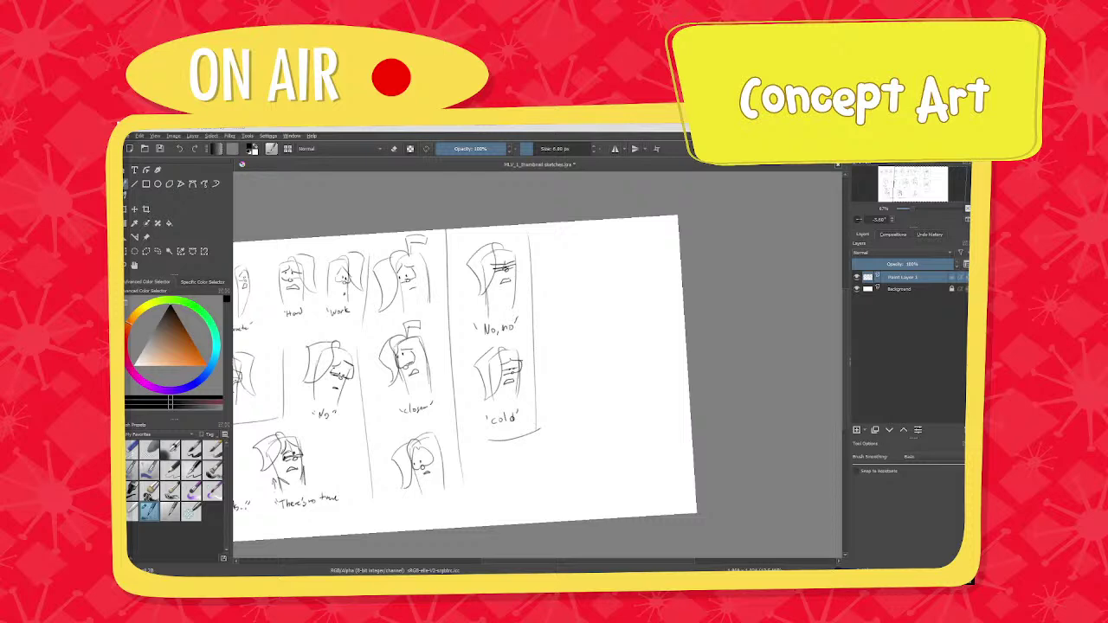
pyautogui.scroll(-1, 536, 437)
pyautogui.moveTo(532, 437); pyautogui.dragTo(520, 431, button='middle')
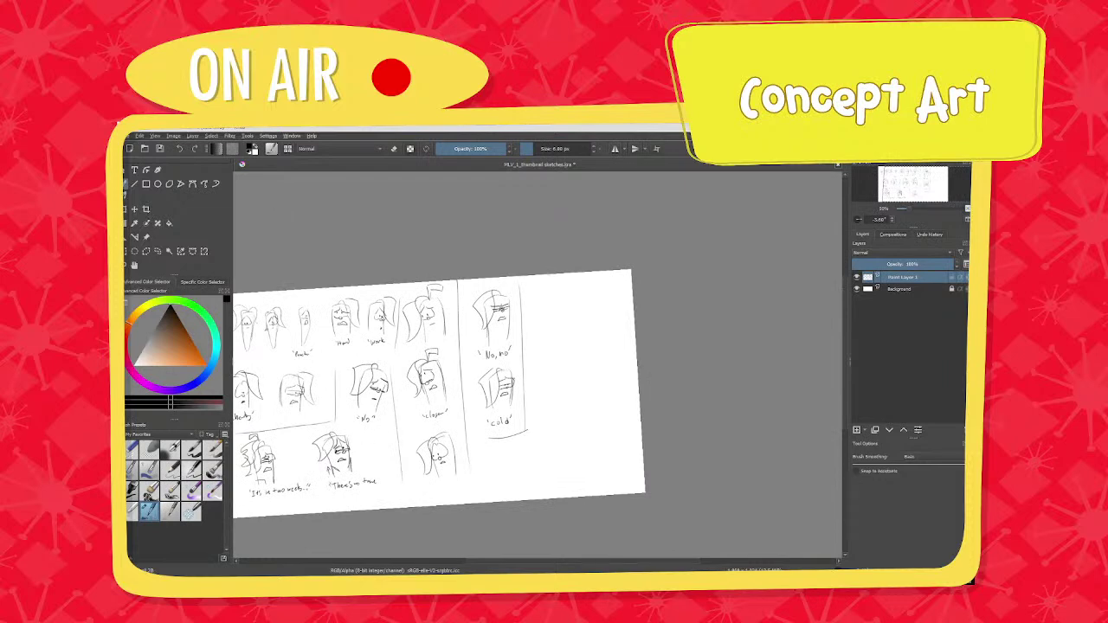
# Bring the rough layout video back in VLC, replay the passage around the yellow character's close-up, pause it, and return to Krita.
pyautogui.moveTo(125, 208); pyautogui.dragTo(476, 169)
pyautogui.click(313, 437)
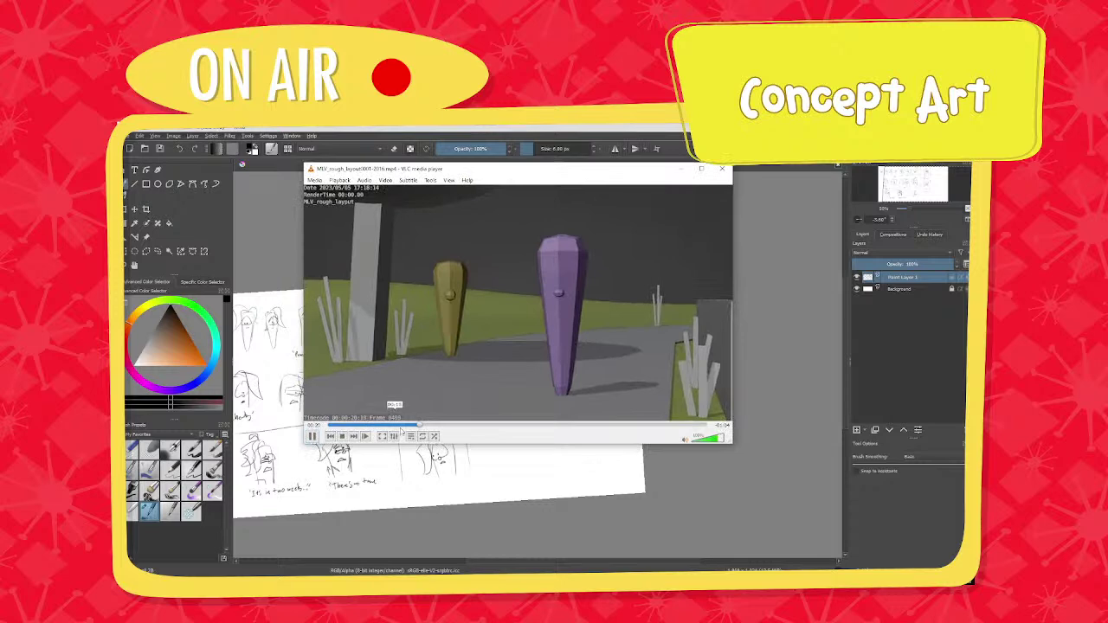
pyautogui.click(401, 426)
pyautogui.click(313, 437)
pyautogui.click(396, 425)
pyautogui.click(395, 424)
pyautogui.click(312, 436)
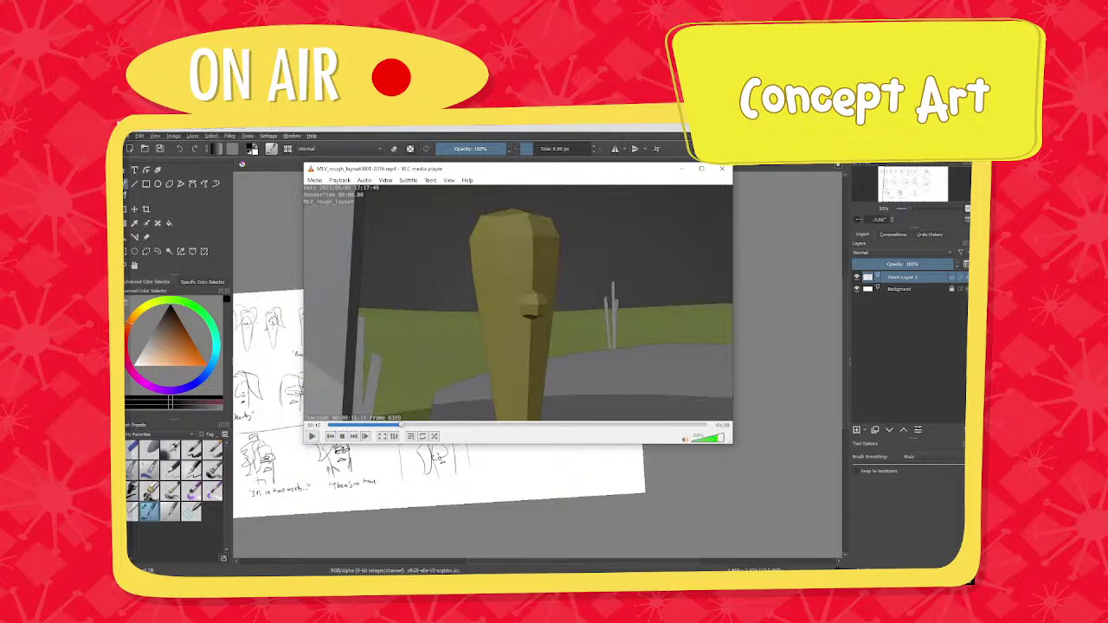
pyautogui.hotkey('alt', 'Tab')
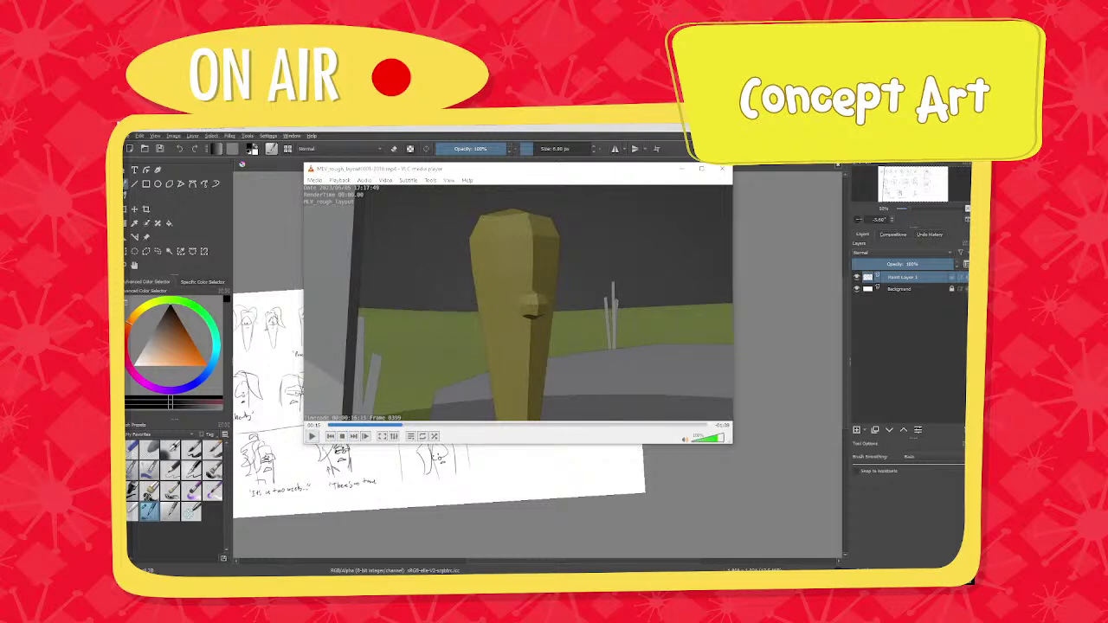
pyautogui.hotkey('alt', 'Tab')
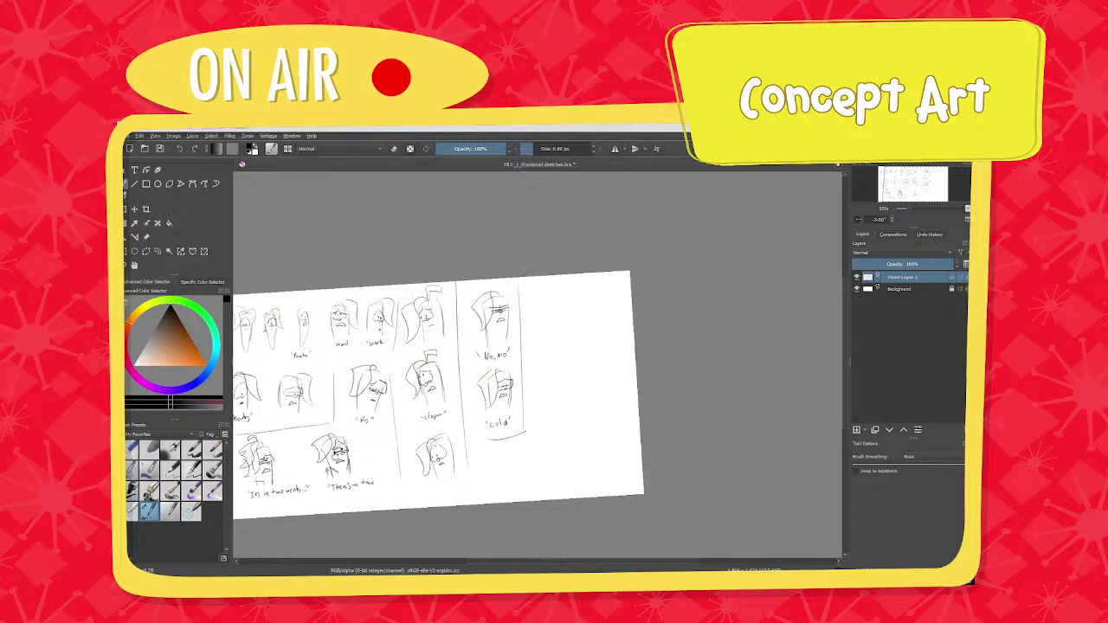
pyautogui.moveTo(484, 363); pyautogui.dragTo(579, 343, button='middle')
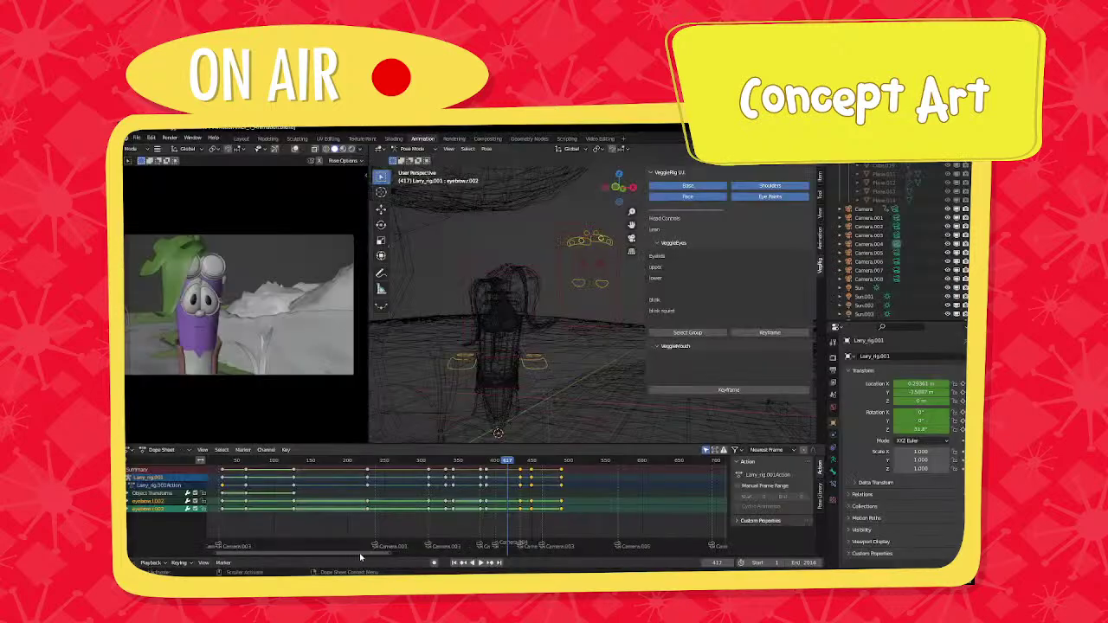
# Switch to Blender and play the animation through the last keyframes of the character rig.
pyautogui.scroll(-2, 363, 529)
pyautogui.moveTo(367, 524); pyautogui.dragTo(317, 533, button='middle')
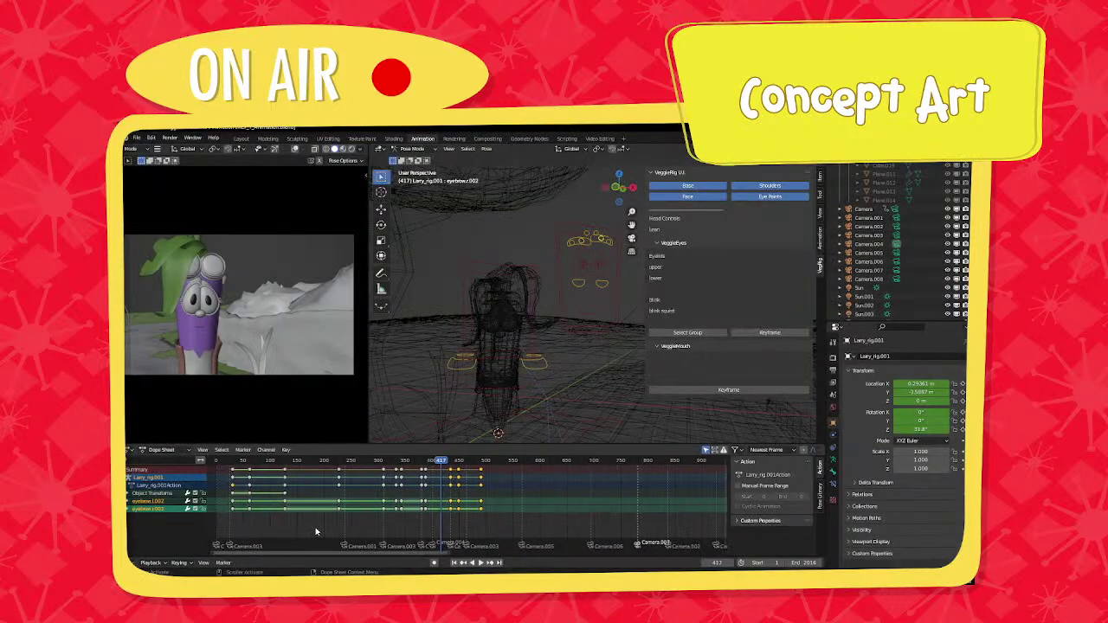
pyautogui.scroll(4, 317, 531)
pyautogui.moveTo(439, 462); pyautogui.dragTo(449, 463)
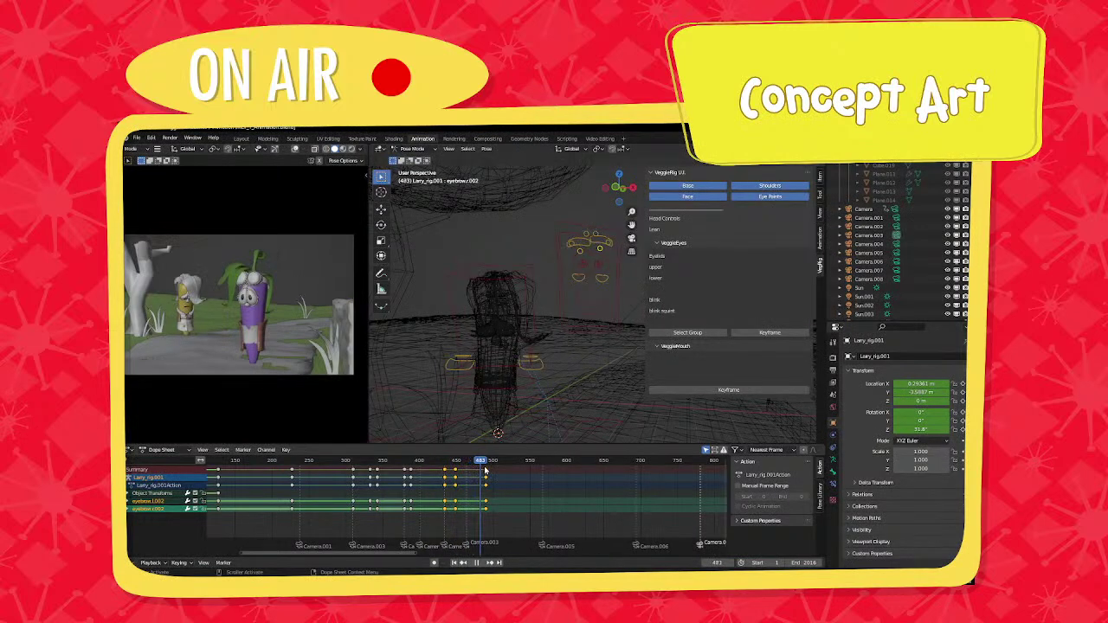
pyautogui.press('space')
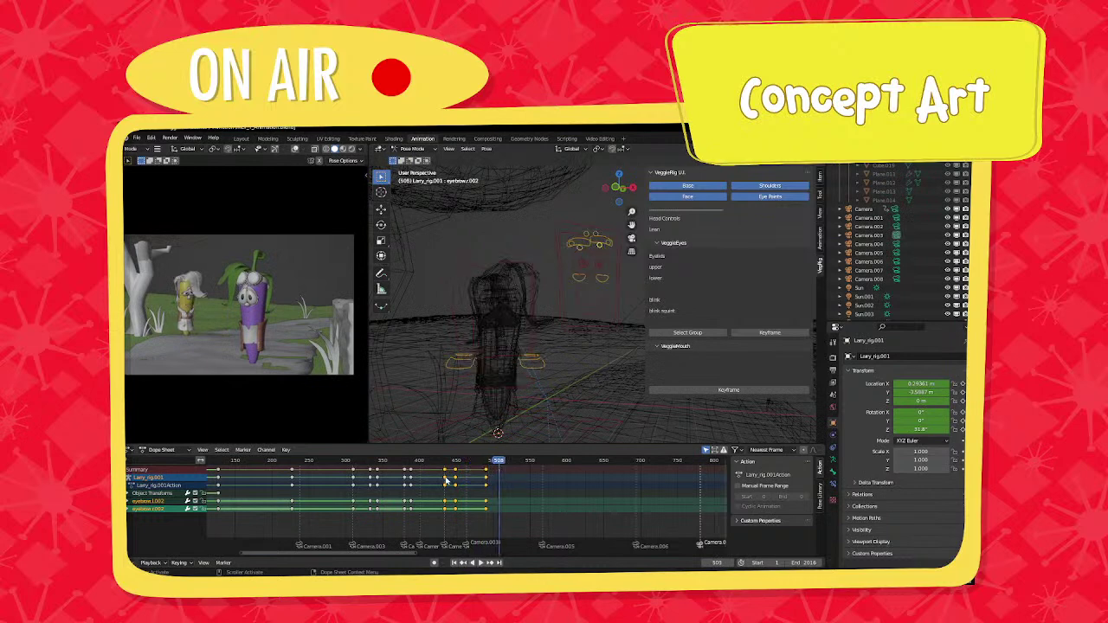
# At frame 490, set the upper eyelids of Larry_rig.001 to 0.453 and keyframe all of the rig's controls.
pyautogui.scroll(-5, 445, 480)
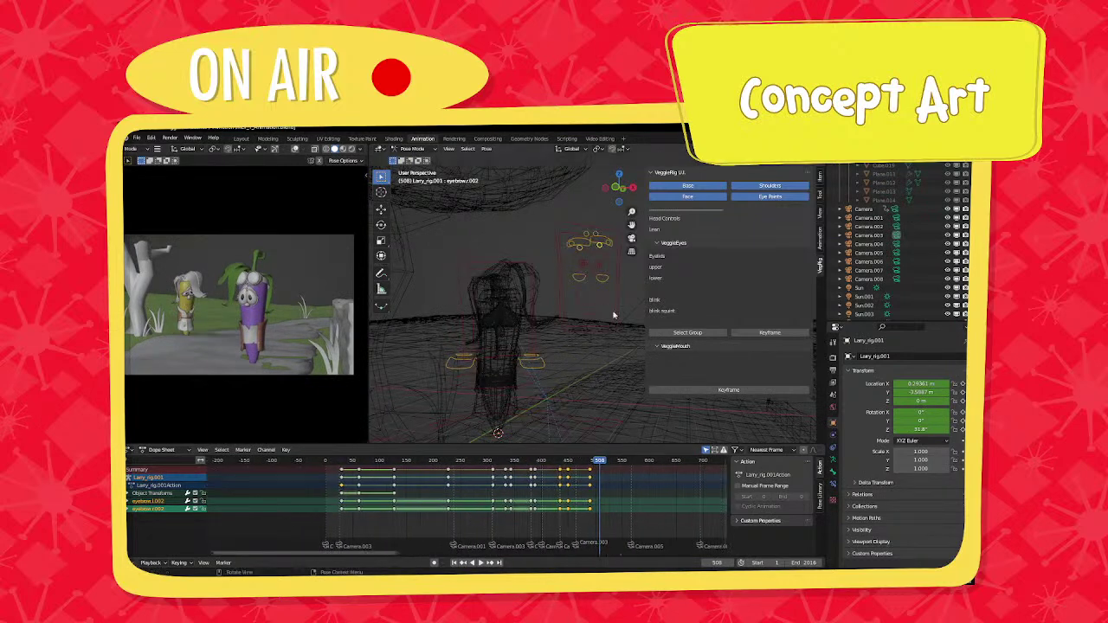
pyautogui.click(593, 276)
pyautogui.press('Down')
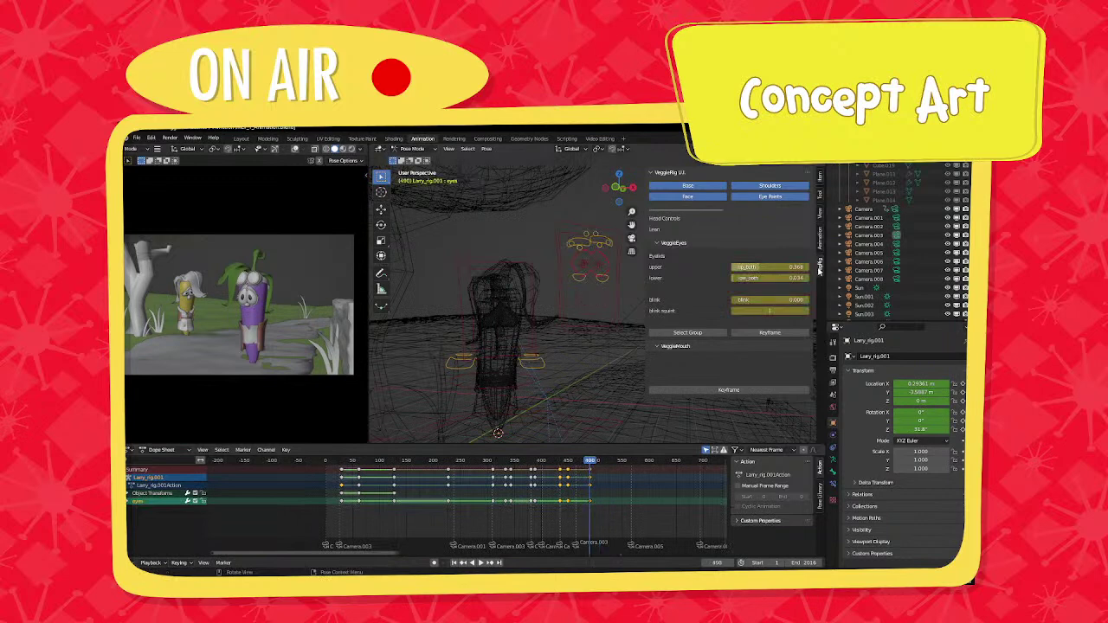
pyautogui.moveTo(735, 267); pyautogui.dragTo(749, 266)
pyautogui.press('a')
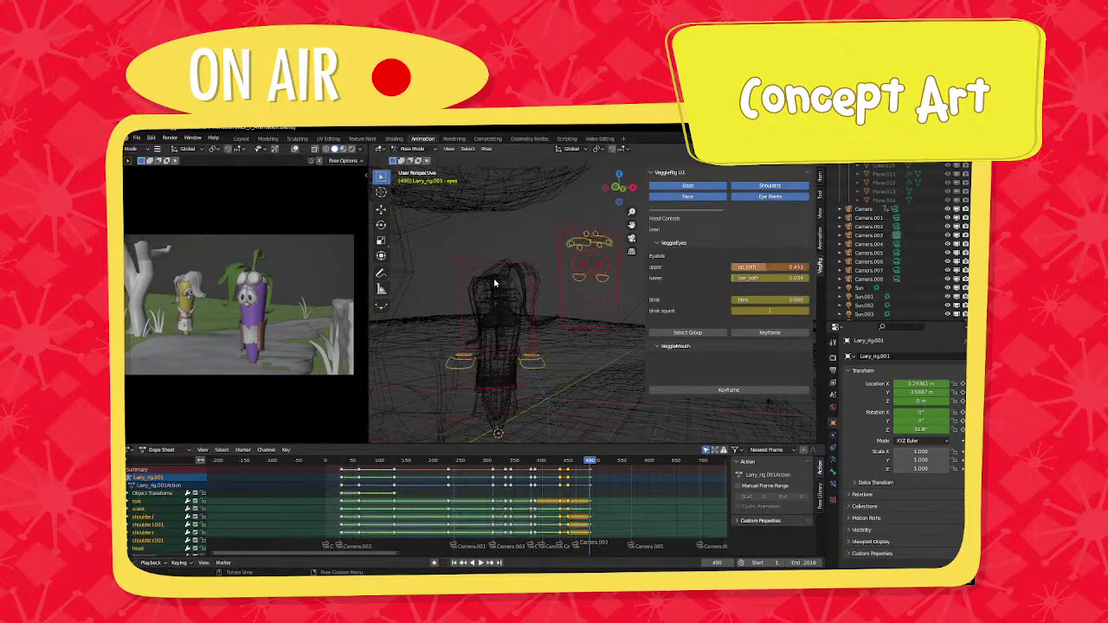
pyautogui.press('i')
pyautogui.click(495, 283)
pyautogui.scroll(7, 186, 302)
pyautogui.keyDown('shift'); pyautogui.moveTo(185, 302); pyautogui.dragTo(259, 313, button='middle'); pyautogui.keyUp('shift')
pyautogui.scroll(4, 299, 303)
pyautogui.scroll(3, 258, 314)
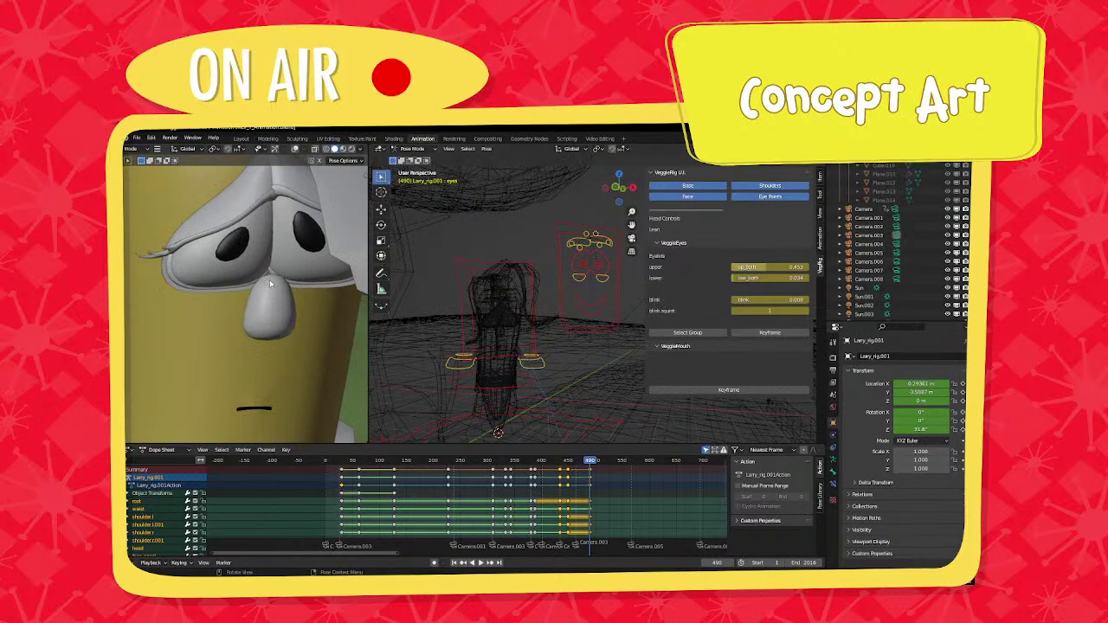
pyautogui.scroll(-8, 270, 284)
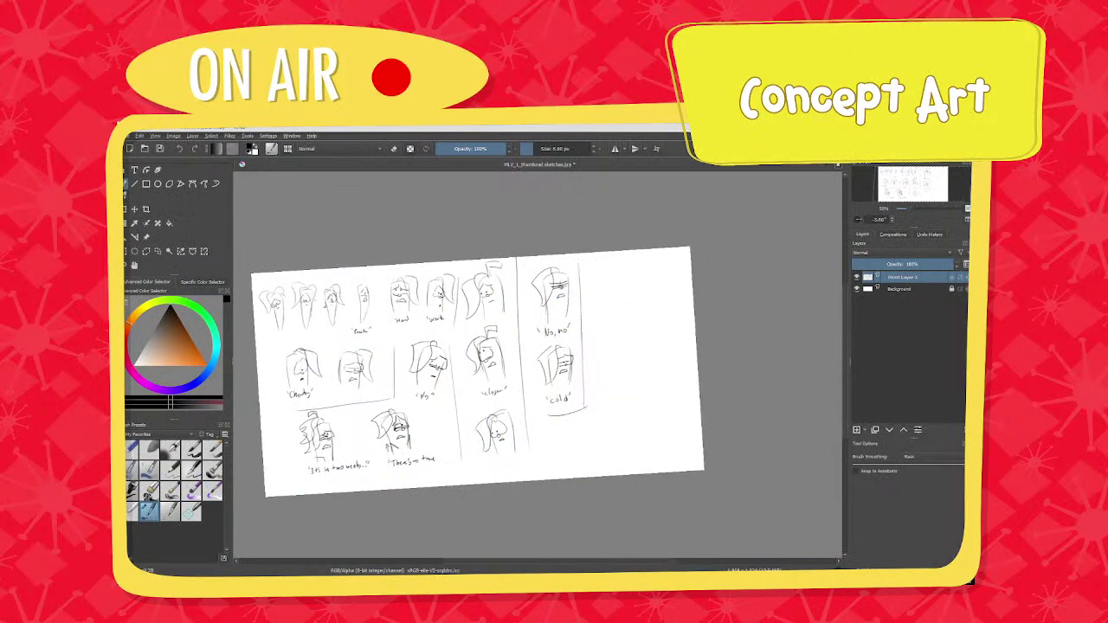
# Return to the Krita thumbnails and touch up the opening quotation mark of the "cold" caption.
pyautogui.moveTo(536, 363); pyautogui.dragTo(526, 362, button='middle')
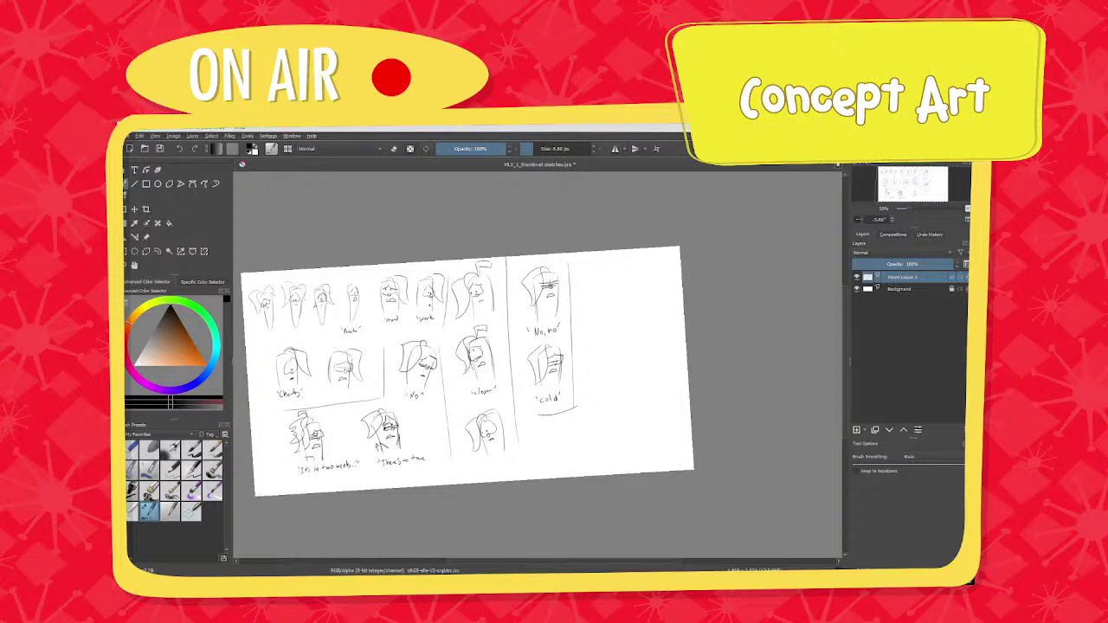
pyautogui.click(485, 434)
pyautogui.moveTo(527, 438); pyautogui.dragTo(497, 438, button='middle')
pyautogui.scroll(1, 497, 438)
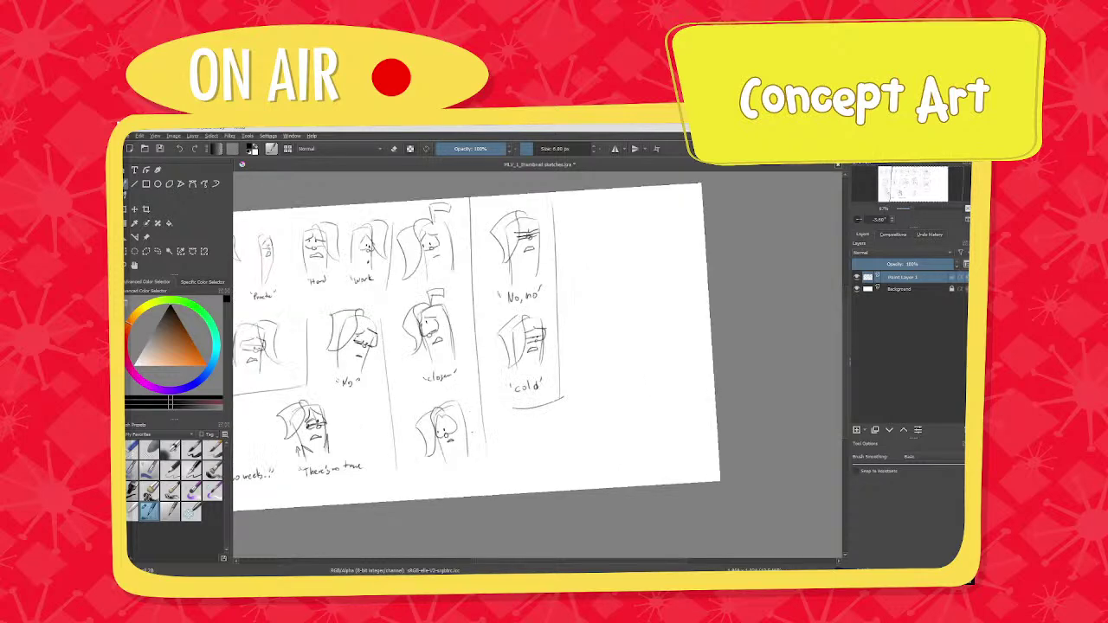
pyautogui.click(513, 382)
pyautogui.moveTo(511, 383); pyautogui.dragTo(488, 396, button='middle')
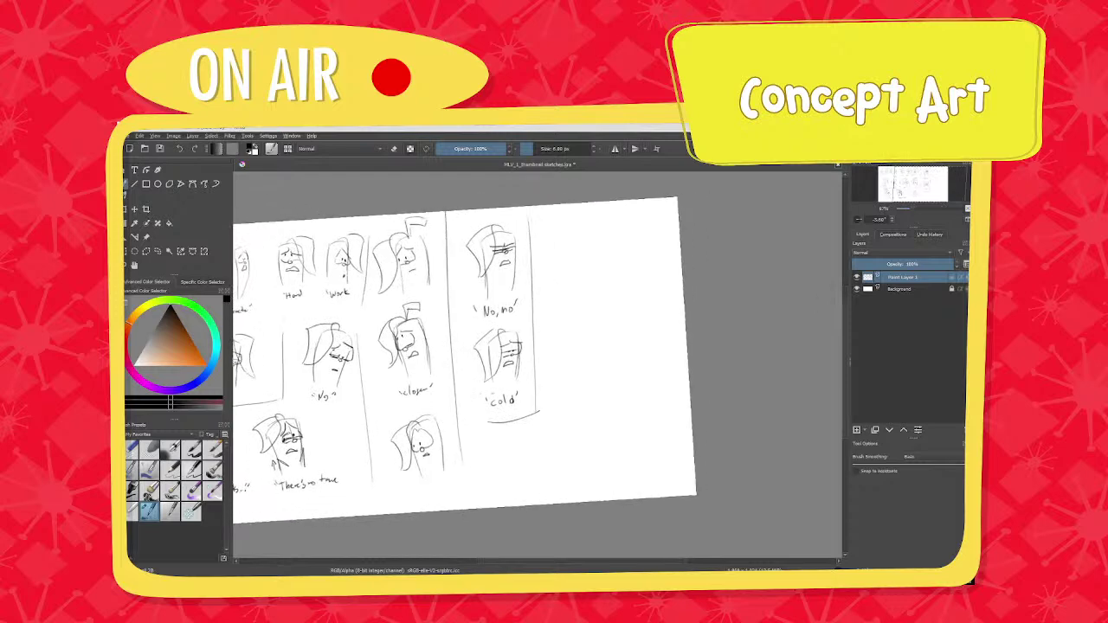
pyautogui.scroll(-1, 489, 396)
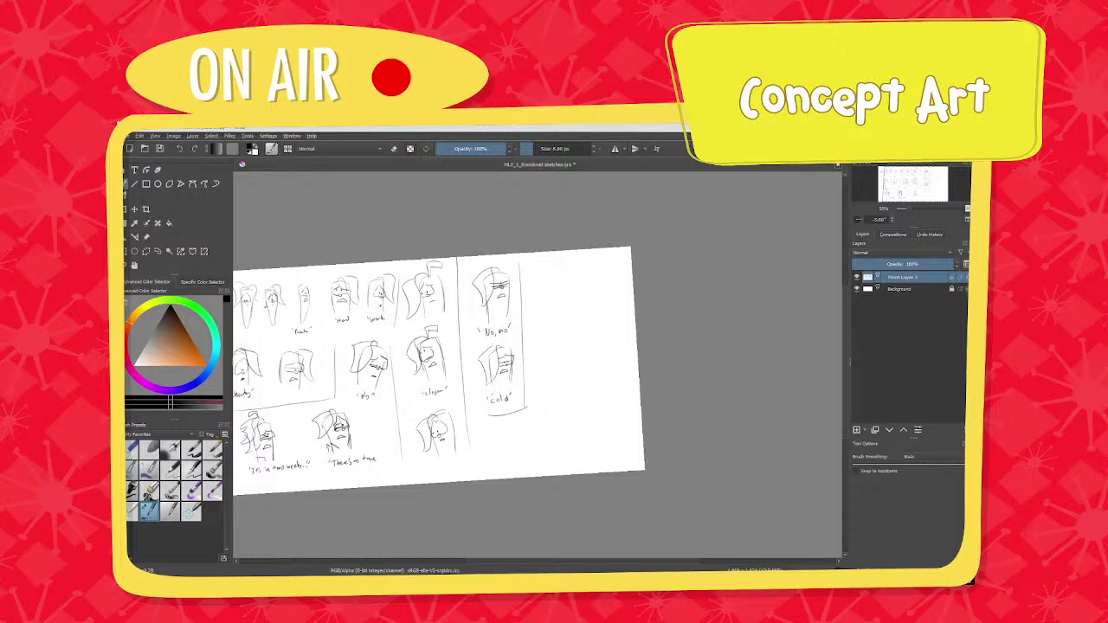
# Play the rough layout video in VLC up to the wide shot of both characters, pause it, and go back to Krita.
pyautogui.hotkey('alt', 'Tab')
pyautogui.click(315, 436)
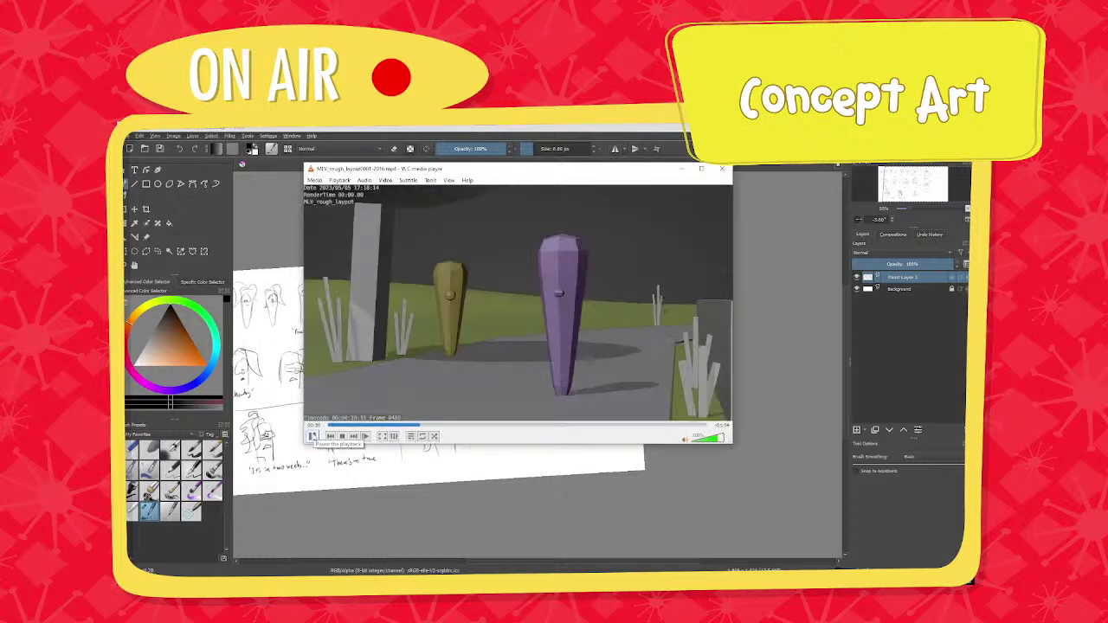
pyautogui.click(313, 436)
pyautogui.hotkey('alt', 'Tab')
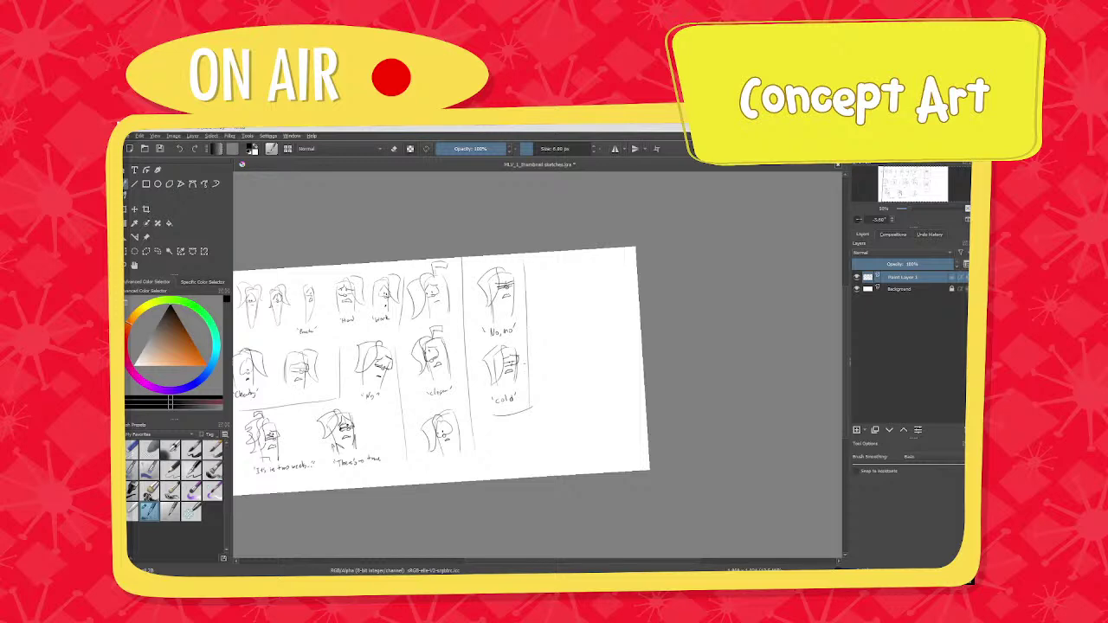
# Sketch the rounded head outline of a new character thumbnail beneath the "cold" pose.
pyautogui.moveTo(532, 316)
pyautogui.mouseDown(button='middle')
pyautogui.moveTo(507, 334)
pyautogui.moveTo(511, 273)
pyautogui.mouseUp(button='middle')
pyautogui.moveTo(534, 376)
pyautogui.mouseDown(button='middle')
pyautogui.moveTo(522, 303)
pyautogui.moveTo(563, 186)
pyautogui.mouseUp(button='middle')
pyautogui.keyDown('ctrl'); pyautogui.moveTo(558, 260); pyautogui.dragTo(558, 235, button='middle'); pyautogui.keyUp('ctrl')
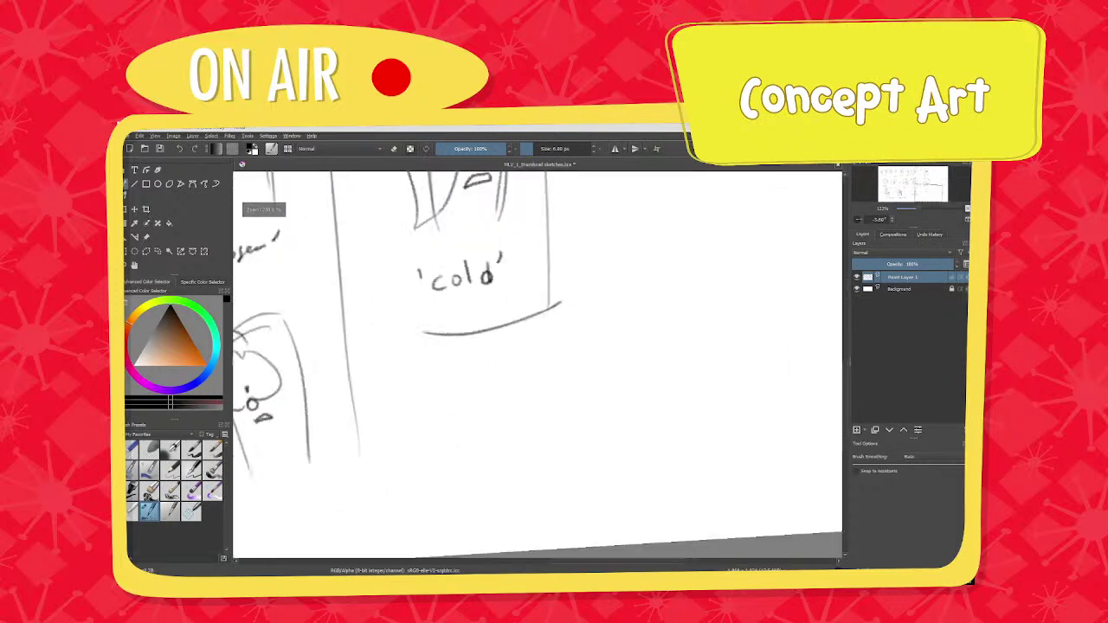
pyautogui.moveTo(465, 386); pyautogui.dragTo(477, 491)
pyautogui.hotkey('ctrl', 'z')
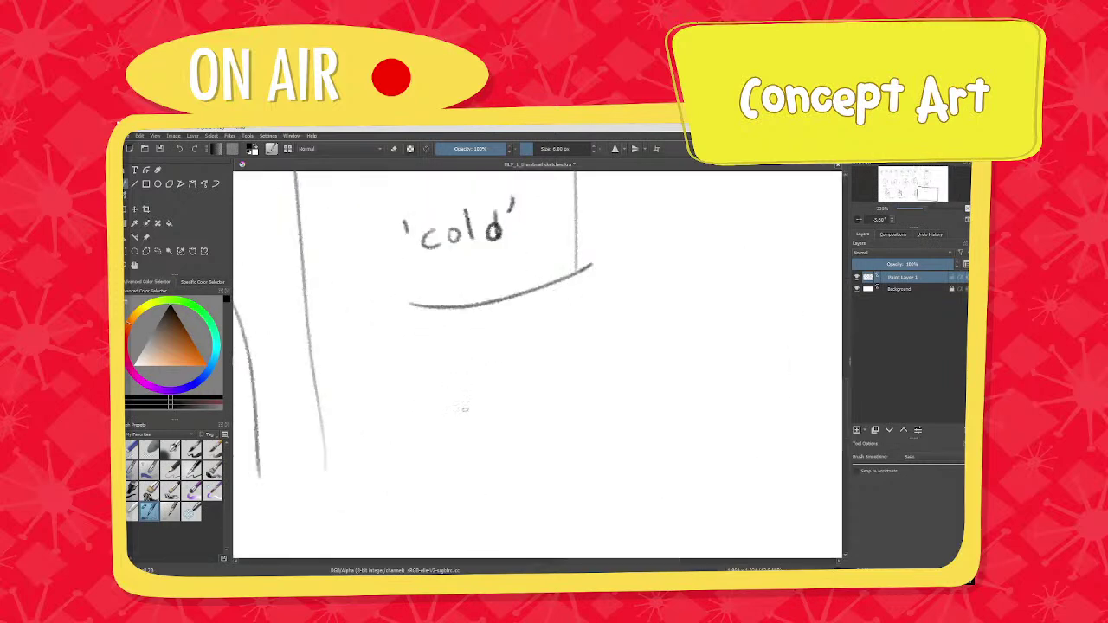
pyautogui.moveTo(456, 403); pyautogui.dragTo(467, 482)
pyautogui.moveTo(468, 458); pyautogui.dragTo(447, 425, button='middle')
pyautogui.moveTo(439, 380)
pyautogui.mouseDown()
pyautogui.moveTo(433, 355)
pyautogui.moveTo(472, 314)
pyautogui.moveTo(517, 318)
pyautogui.mouseUp()
pyautogui.moveTo(522, 327); pyautogui.dragTo(531, 459)
# Draw the eyes, nose and small mouth inside the new head beneath the "cold" pose.
pyautogui.moveTo(458, 356)
pyautogui.mouseDown()
pyautogui.moveTo(491, 358)
pyautogui.moveTo(456, 350)
pyautogui.moveTo(463, 390)
pyautogui.moveTo(491, 359)
pyautogui.moveTo(468, 389)
pyautogui.moveTo(455, 352)
pyautogui.moveTo(429, 367)
pyautogui.moveTo(481, 419)
pyautogui.moveTo(465, 429)
pyautogui.mouseUp()
pyautogui.click(454, 382)
pyautogui.click(464, 377)
pyautogui.hotkey('ctrl', 'z')
pyautogui.press('/')
pyautogui.press('e')
pyautogui.hotkey('ctrl', 'z')
pyautogui.keyDown('ctrl'); pyautogui.moveTo(469, 372); pyautogui.dragTo(462, 358, button='middle'); pyautogui.keyUp('ctrl')
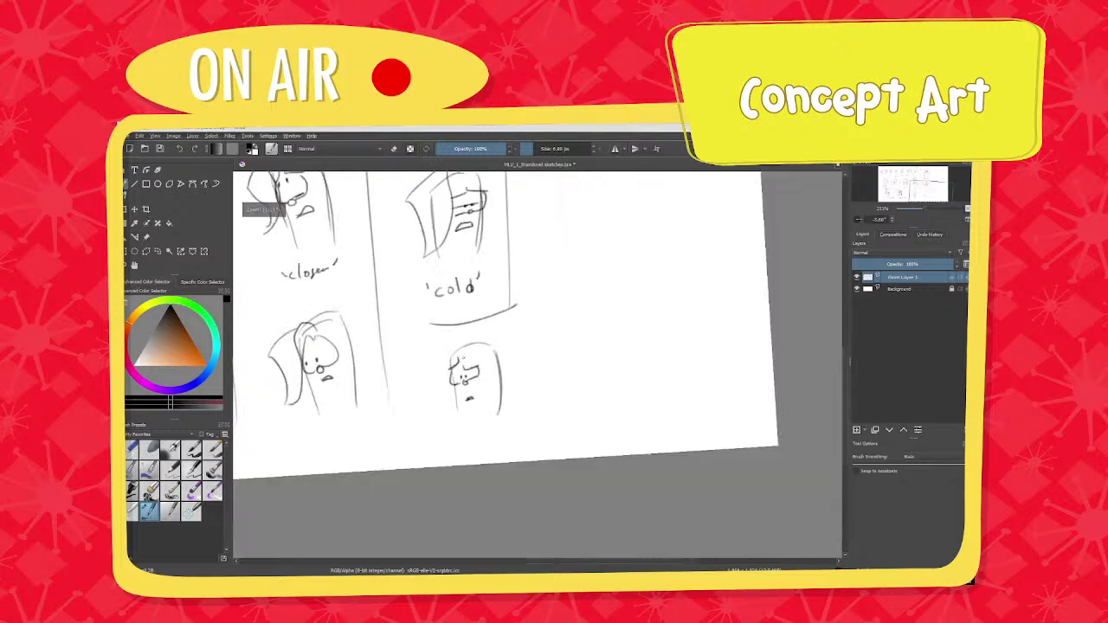
# Add the curved, swept-back side shape and the flag-like shape on top of the new thumbnail's head.
pyautogui.moveTo(471, 353)
pyautogui.mouseDown()
pyautogui.moveTo(424, 417)
pyautogui.moveTo(411, 363)
pyautogui.mouseUp()
pyautogui.moveTo(410, 366); pyautogui.dragTo(441, 346)
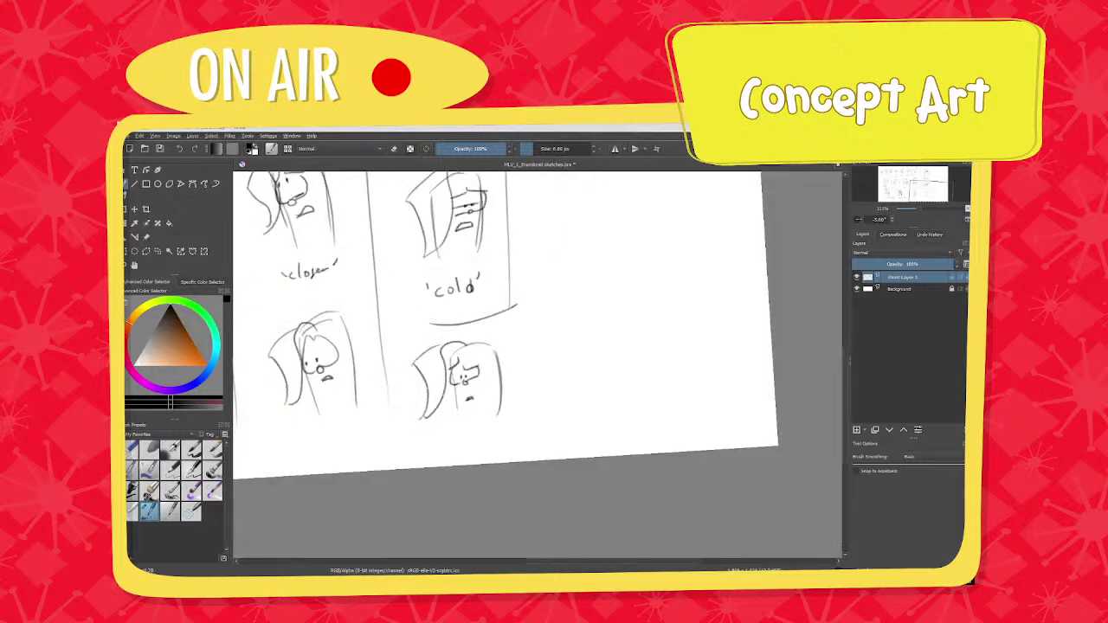
pyautogui.keyDown('ctrl'); pyautogui.moveTo(405, 426); pyautogui.dragTo(405, 476, button='middle'); pyautogui.keyUp('ctrl')
pyautogui.keyDown('ctrl'); pyautogui.moveTo(456, 376); pyautogui.dragTo(456, 303, button='middle'); pyautogui.keyUp('ctrl')
pyautogui.moveTo(415, 386)
pyautogui.mouseDown()
pyautogui.moveTo(458, 344)
pyautogui.moveTo(417, 387)
pyautogui.mouseUp()
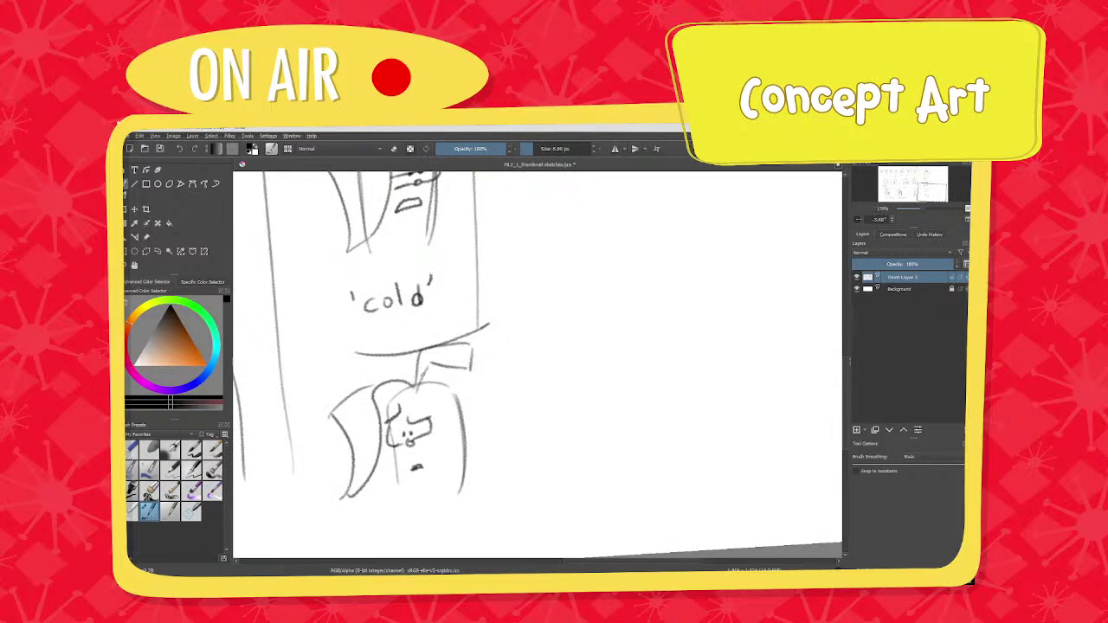
# Write the caption "How..." beneath the new thumbnail.
pyautogui.moveTo(559, 402); pyautogui.dragTo(561, 323, button='middle')
pyautogui.keyDown('ctrl'); pyautogui.moveTo(368, 450); pyautogui.dragTo(368, 377, button='middle'); pyautogui.keyUp('ctrl')
pyautogui.moveTo(360, 433)
pyautogui.mouseDown()
pyautogui.moveTo(378, 466)
pyautogui.moveTo(443, 447)
pyautogui.mouseUp()
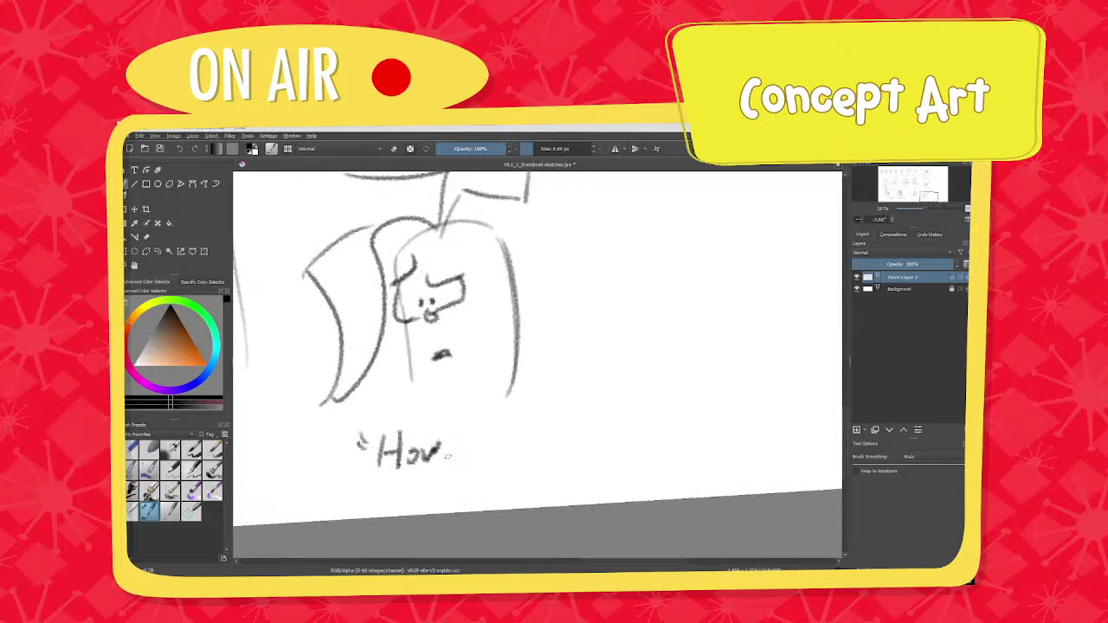
pyautogui.click(450, 457)
pyautogui.click(461, 455)
pyautogui.scroll(-4, 495, 426)
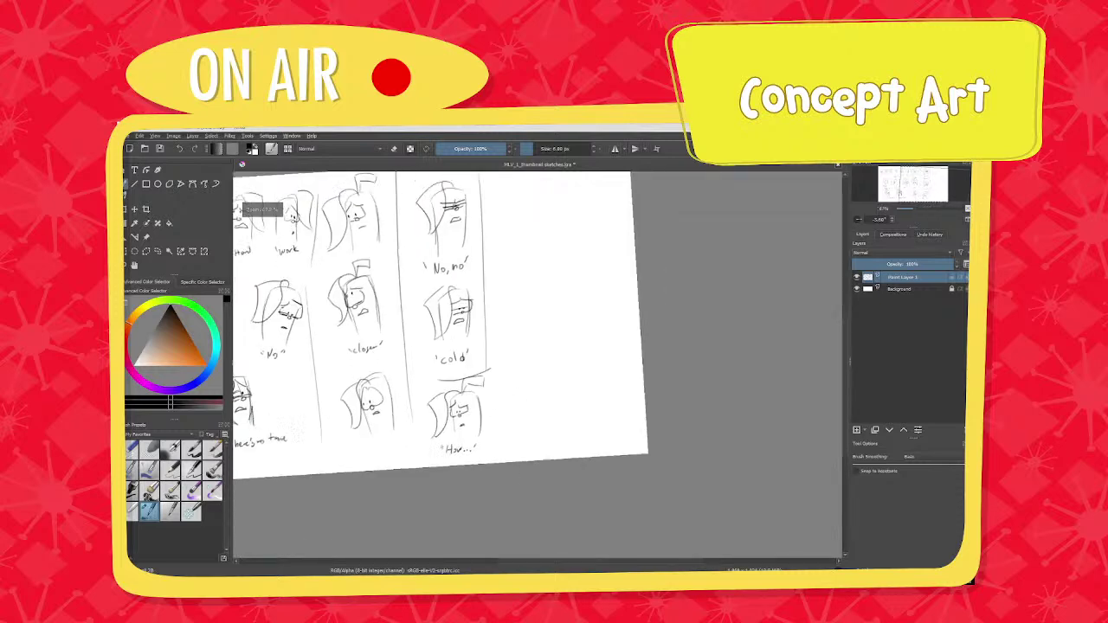
pyautogui.scroll(3, 516, 424)
pyautogui.moveTo(482, 360)
pyautogui.mouseDown()
pyautogui.moveTo(487, 451)
pyautogui.moveTo(547, 344)
pyautogui.moveTo(532, 455)
pyautogui.mouseUp()
pyautogui.keyDown('ctrl'); pyautogui.scroll(3, 532, 450); pyautogui.keyUp('ctrl')
pyautogui.hotkey('ctrl', 'z')
pyautogui.hotkey('ctrl', 'z')
pyautogui.hotkey('ctrl', 'z')
pyautogui.hotkey('ctrl', 'z')
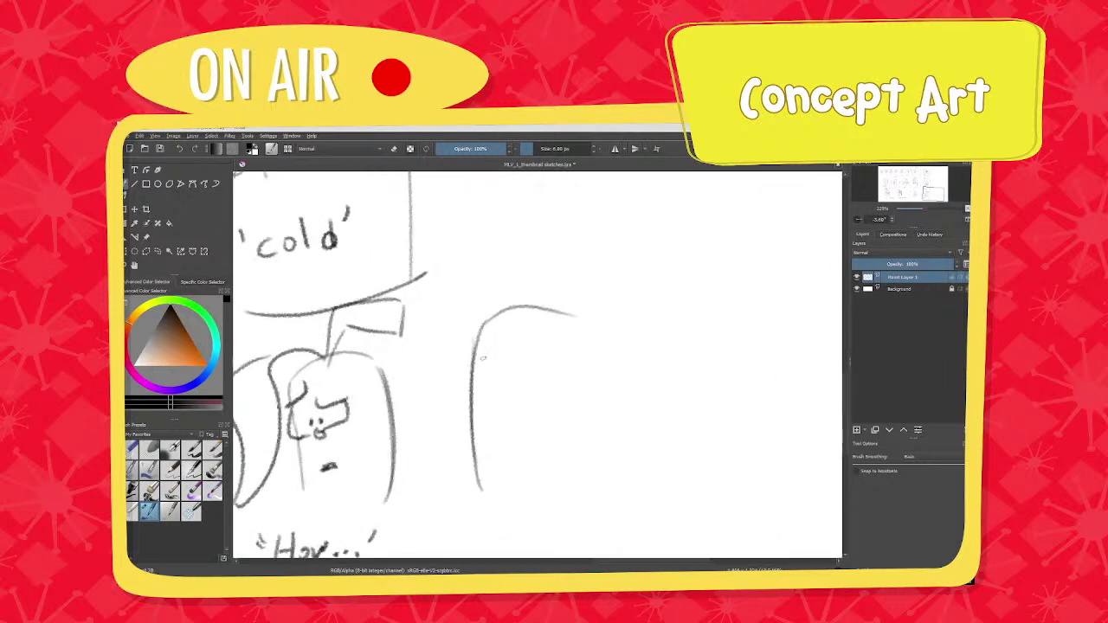
# Sketch a second head outline with straight sides and the first eye curve beside the "How..." thumbnail.
pyautogui.moveTo(475, 342)
pyautogui.mouseDown()
pyautogui.moveTo(495, 472)
pyautogui.moveTo(531, 308)
pyautogui.moveTo(571, 457)
pyautogui.mouseUp()
pyautogui.scroll(3, 512, 366)
pyautogui.moveTo(476, 301); pyautogui.dragTo(440, 354)
pyautogui.keyDown('ctrl'); pyautogui.scroll(-3, 479, 329); pyautogui.keyUp('ctrl')
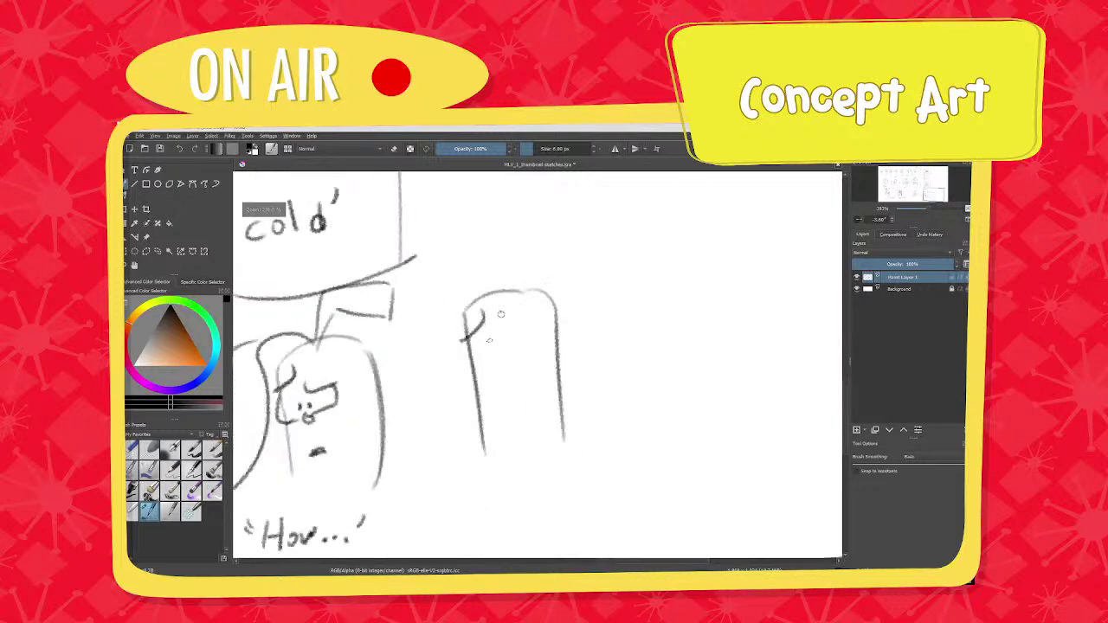
# Draw the heavy-lidded eyes, pupils, nose and mouth on the head beside the "How..." thumbnail.
pyautogui.keyDown('ctrl'); pyautogui.scroll(1, 481, 331); pyautogui.keyUp('ctrl')
pyautogui.moveTo(498, 322)
pyautogui.mouseDown()
pyautogui.moveTo(531, 328)
pyautogui.moveTo(490, 365)
pyautogui.mouseUp()
pyautogui.keyDown('ctrl'); pyautogui.scroll(1, 500, 343); pyautogui.keyUp('ctrl')
pyautogui.click(494, 347)
pyautogui.click(504, 348)
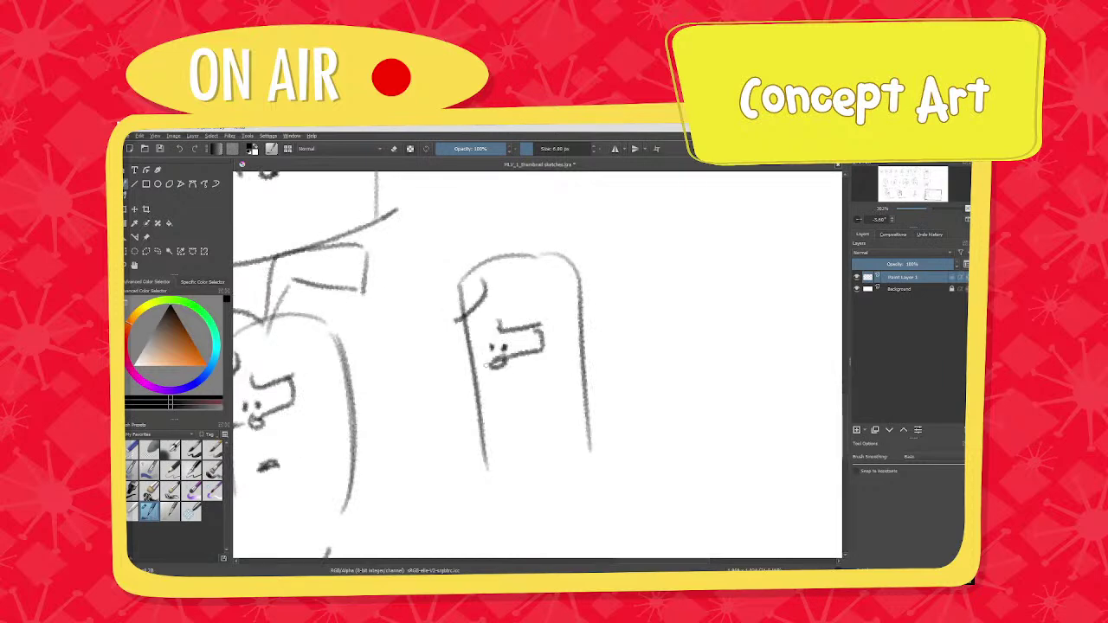
pyautogui.moveTo(464, 327)
pyautogui.mouseDown()
pyautogui.moveTo(481, 371)
pyautogui.moveTo(526, 388)
pyautogui.moveTo(505, 391)
pyautogui.mouseUp()
pyautogui.keyDown('ctrl'); pyautogui.scroll(-2, 510, 374); pyautogui.keyUp('ctrl')
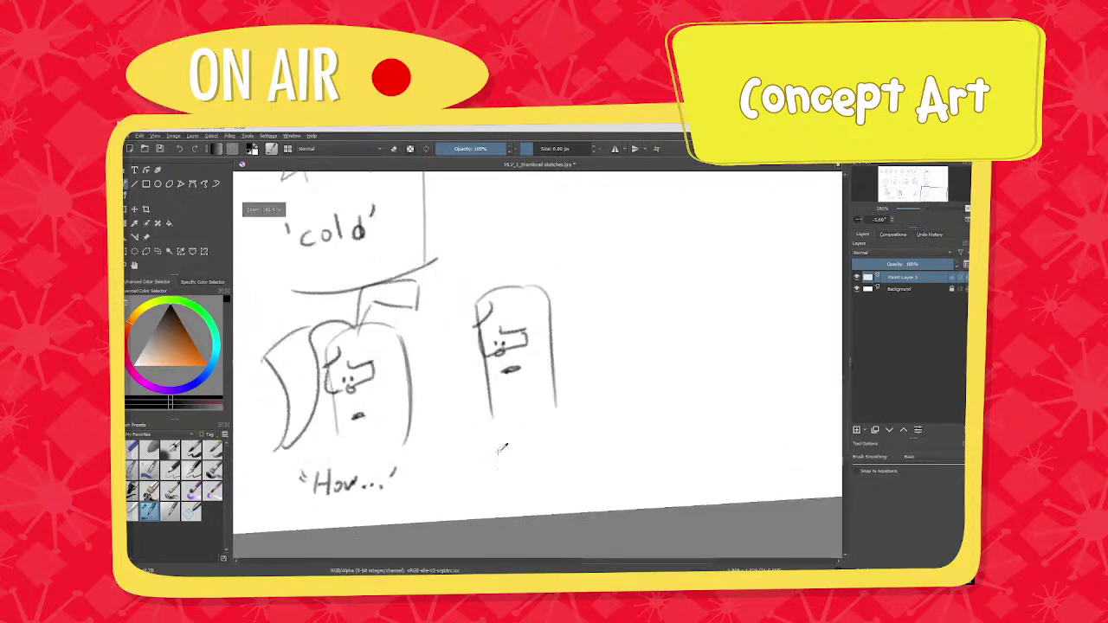
# Write the quoted caption "Give Up" beneath the second head, underlining the "p".
pyautogui.moveTo(490, 464)
pyautogui.mouseDown()
pyautogui.moveTo(483, 476)
pyautogui.moveTo(499, 480)
pyautogui.mouseUp()
pyautogui.moveTo(504, 465); pyautogui.dragTo(573, 446)
pyautogui.moveTo(547, 468)
pyautogui.mouseDown()
pyautogui.moveTo(581, 478)
pyautogui.moveTo(567, 493)
pyautogui.mouseUp()
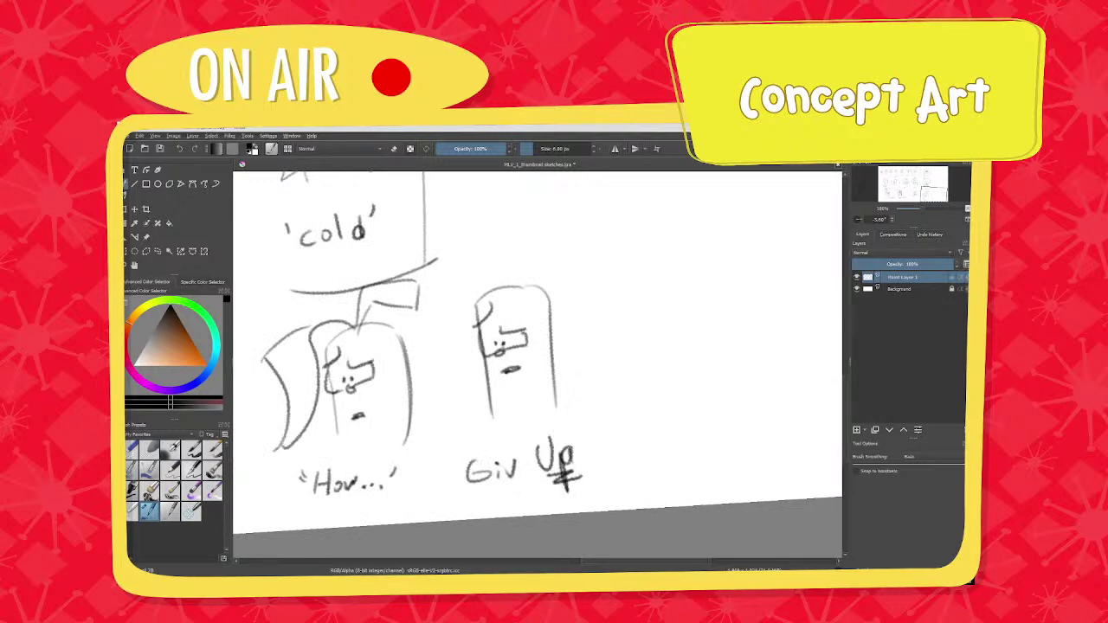
pyautogui.moveTo(561, 449)
pyautogui.mouseDown()
pyautogui.moveTo(573, 460)
pyautogui.moveTo(531, 474)
pyautogui.moveTo(581, 446)
pyautogui.mouseUp()
pyautogui.moveTo(451, 448); pyautogui.dragTo(448, 458)
# Add the side shape and the flag-like shape on top of the "Give Up" head.
pyautogui.moveTo(512, 270)
pyautogui.mouseDown()
pyautogui.moveTo(481, 277)
pyautogui.moveTo(440, 386)
pyautogui.moveTo(437, 303)
pyautogui.moveTo(499, 268)
pyautogui.mouseUp()
pyautogui.moveTo(511, 284)
pyautogui.mouseDown()
pyautogui.moveTo(515, 259)
pyautogui.moveTo(561, 260)
pyautogui.moveTo(524, 258)
pyautogui.mouseUp()
pyautogui.keyDown('ctrl'); pyautogui.moveTo(519, 322); pyautogui.dragTo(522, 390, button='middle'); pyautogui.keyUp('ctrl')
pyautogui.scroll(3, 543, 333)
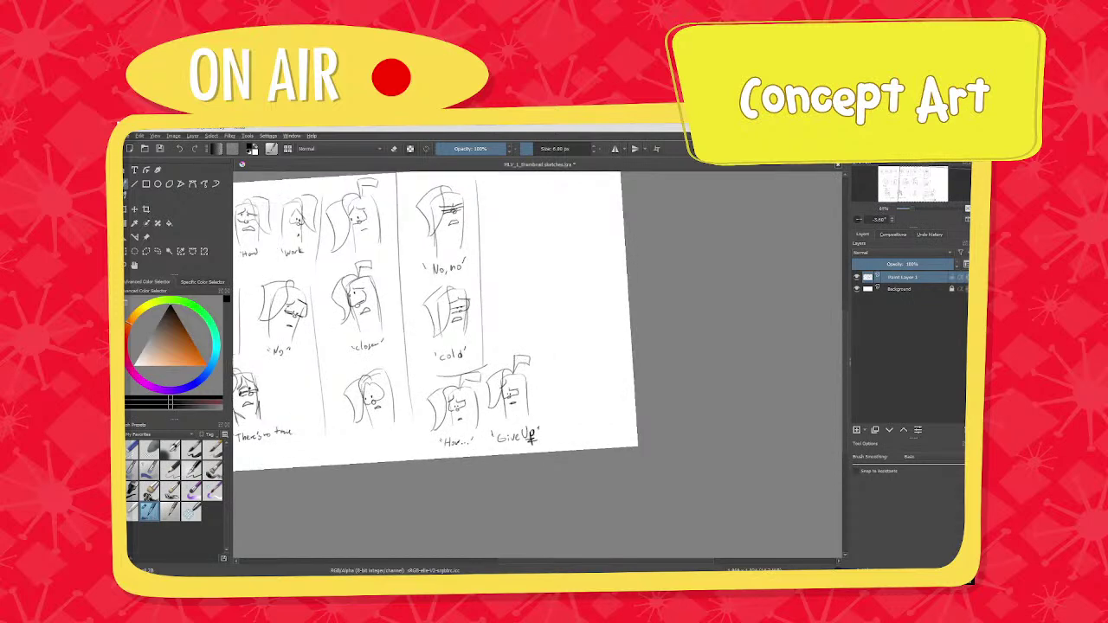
# Review the thumbnail poses from the earlier shots through the "Give Up" drawing.
pyautogui.moveTo(536, 333); pyautogui.dragTo(525, 388, button='middle')
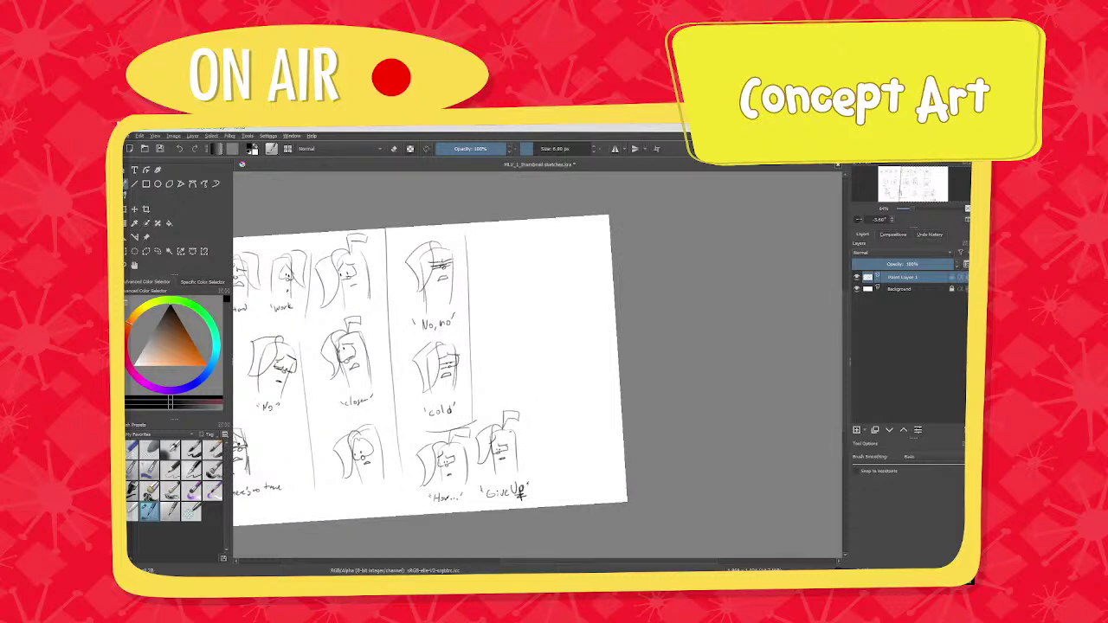
pyautogui.moveTo(550, 442); pyautogui.dragTo(550, 450, button='middle')
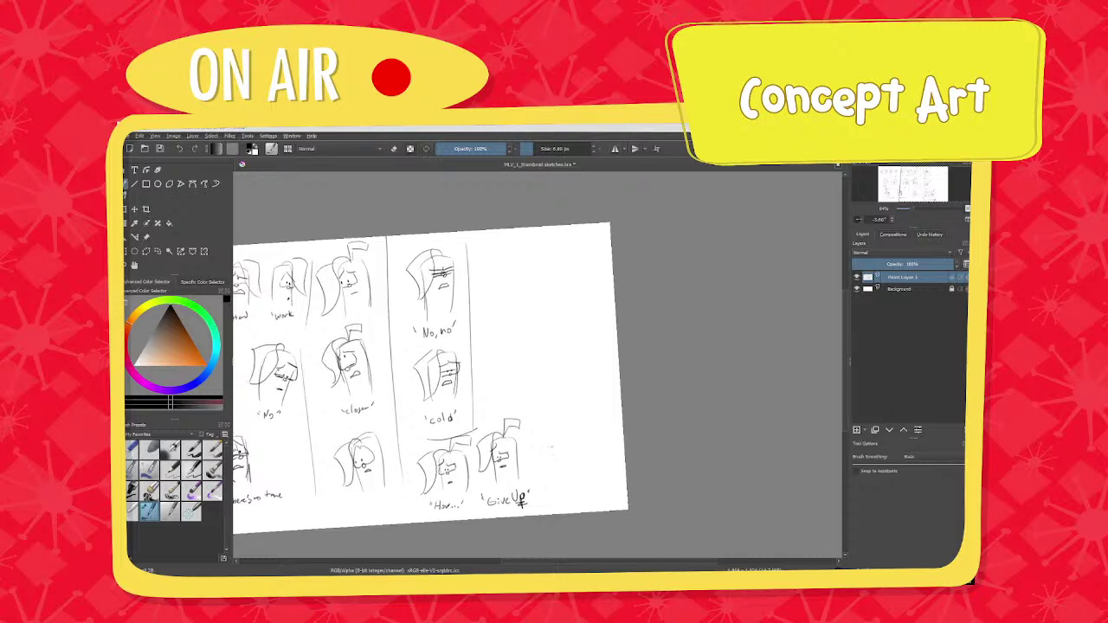
pyautogui.moveTo(506, 396); pyautogui.dragTo(541, 431, button='middle')
pyautogui.scroll(2, 506, 399)
pyautogui.moveTo(488, 373); pyautogui.dragTo(487, 396, button='middle')
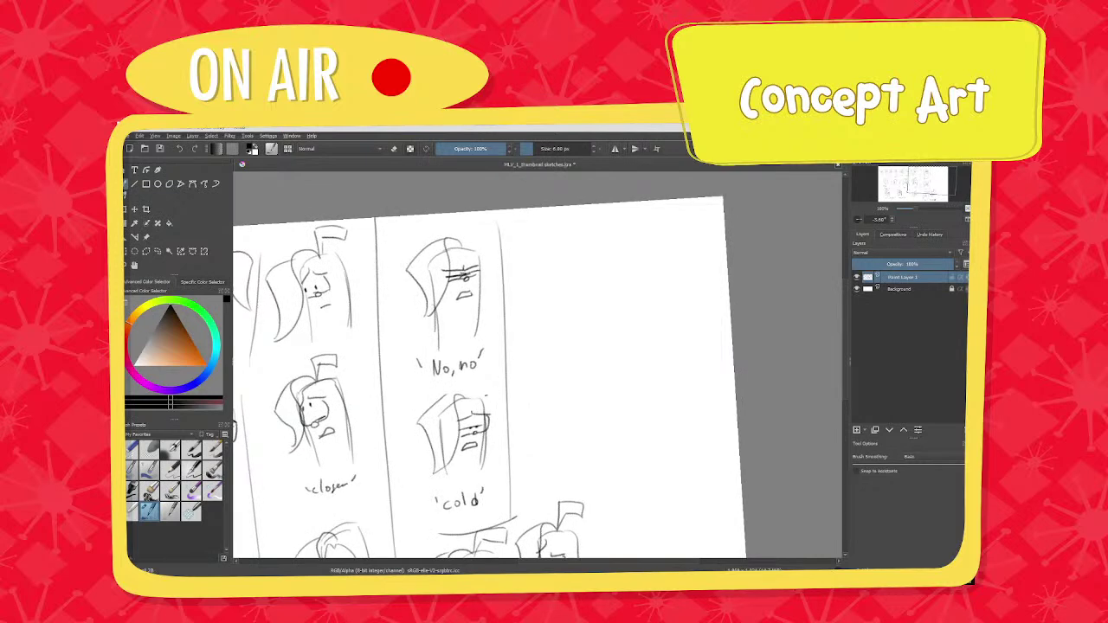
pyautogui.scroll(-4, 486, 372)
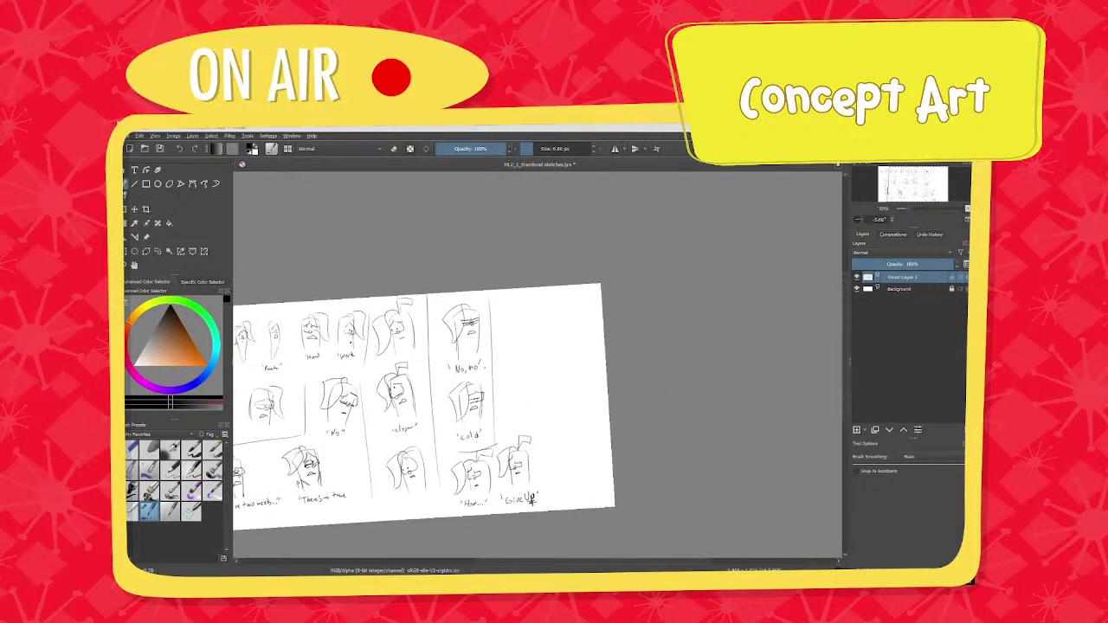
pyautogui.moveTo(485, 369); pyautogui.dragTo(538, 345, button='middle')
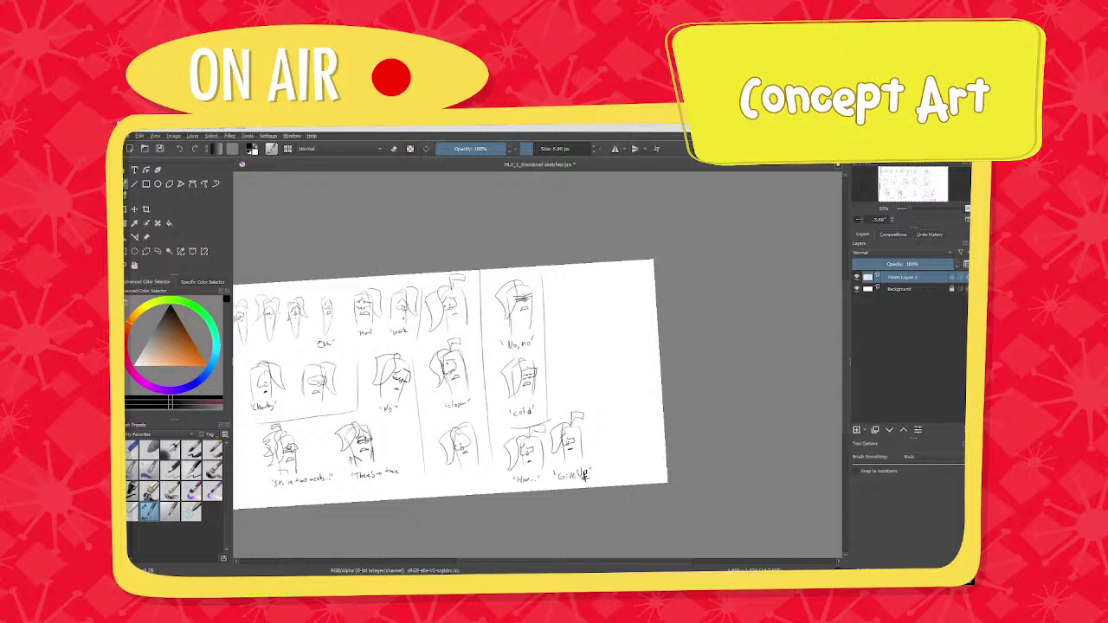
pyautogui.scroll(1, 606, 344)
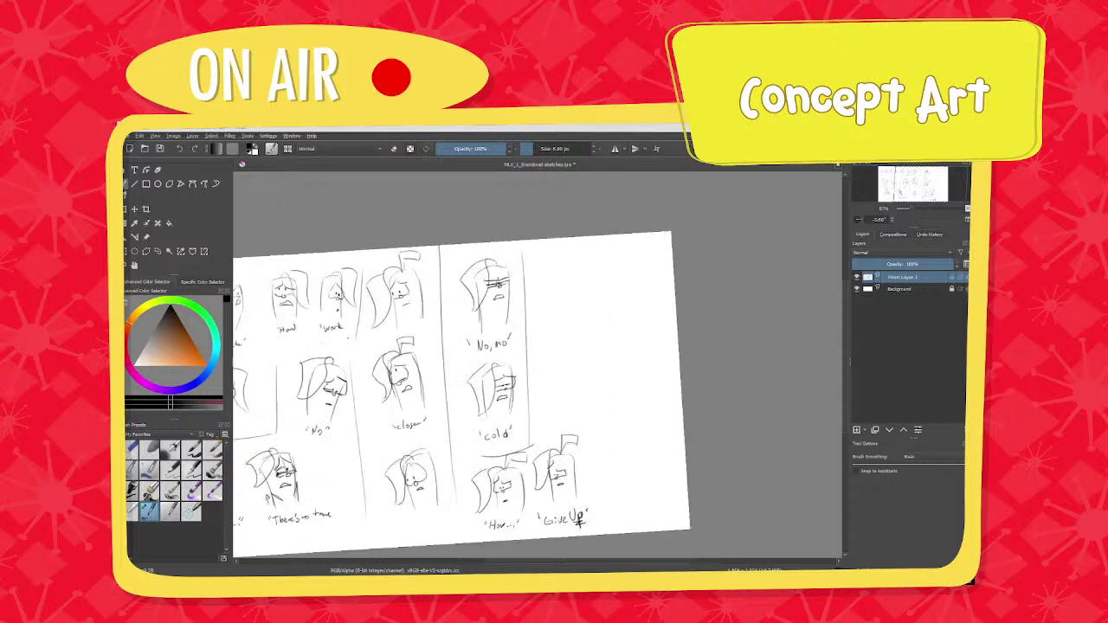
# Sketch a character thumbnail with swept hair, face, body and a flag-shaped top in the blank space beside the "No, no" drawing.
pyautogui.moveTo(567, 383); pyautogui.dragTo(515, 380, button='middle')
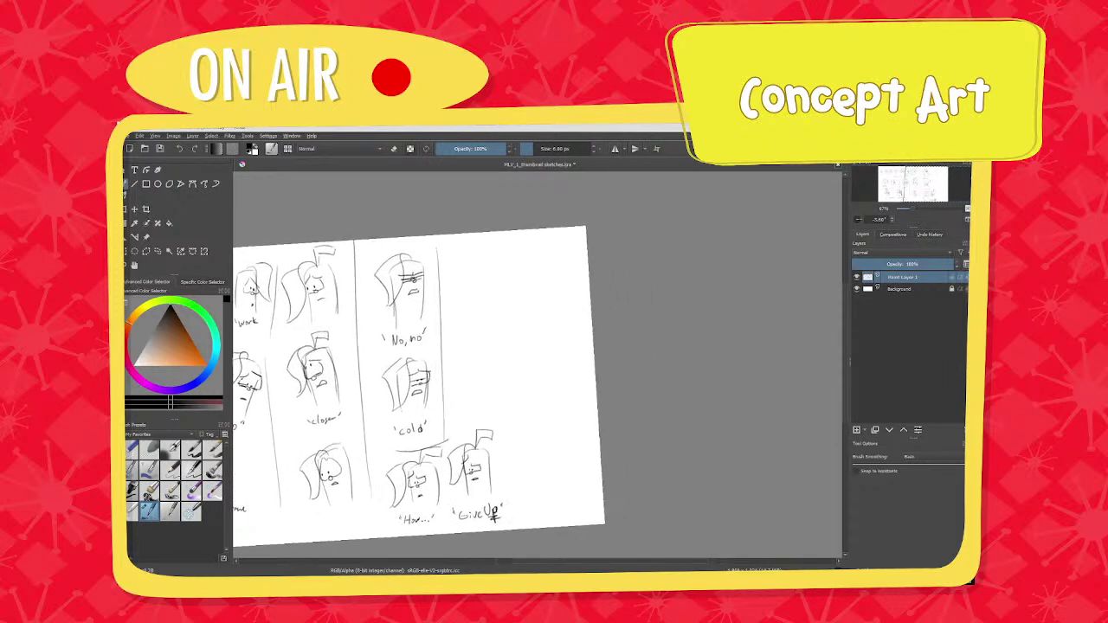
pyautogui.scroll(-2, 701, 378)
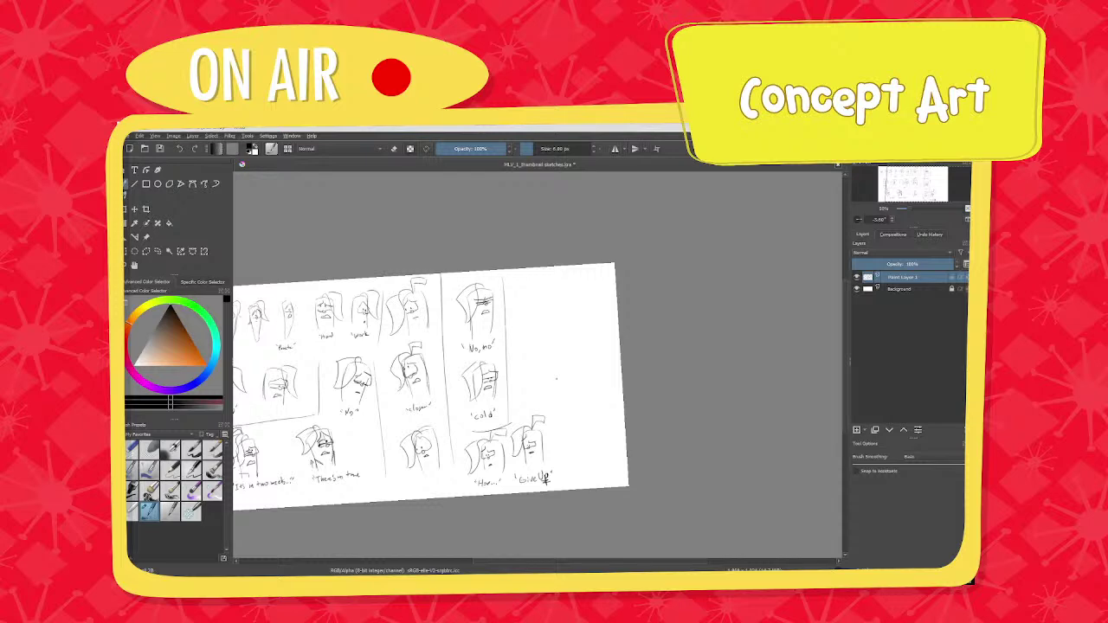
pyautogui.moveTo(561, 376); pyautogui.dragTo(573, 368, button='middle')
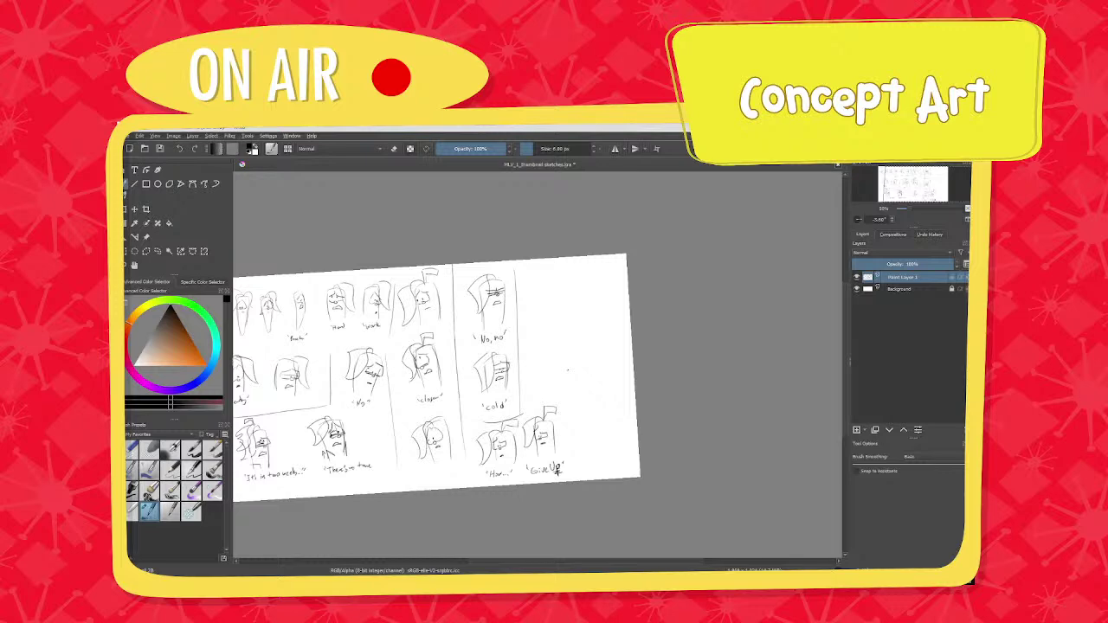
pyautogui.moveTo(559, 250); pyautogui.dragTo(596, 271, button='middle')
pyautogui.keyDown('ctrl'); pyautogui.moveTo(568, 315); pyautogui.dragTo(591, 277, button='middle'); pyautogui.keyUp('ctrl')
pyautogui.moveTo(592, 293)
pyautogui.mouseDown()
pyautogui.moveTo(574, 304)
pyautogui.moveTo(587, 363)
pyautogui.mouseUp()
pyautogui.keyDown('ctrl'); pyautogui.scroll(1, 591, 329); pyautogui.keyUp('ctrl')
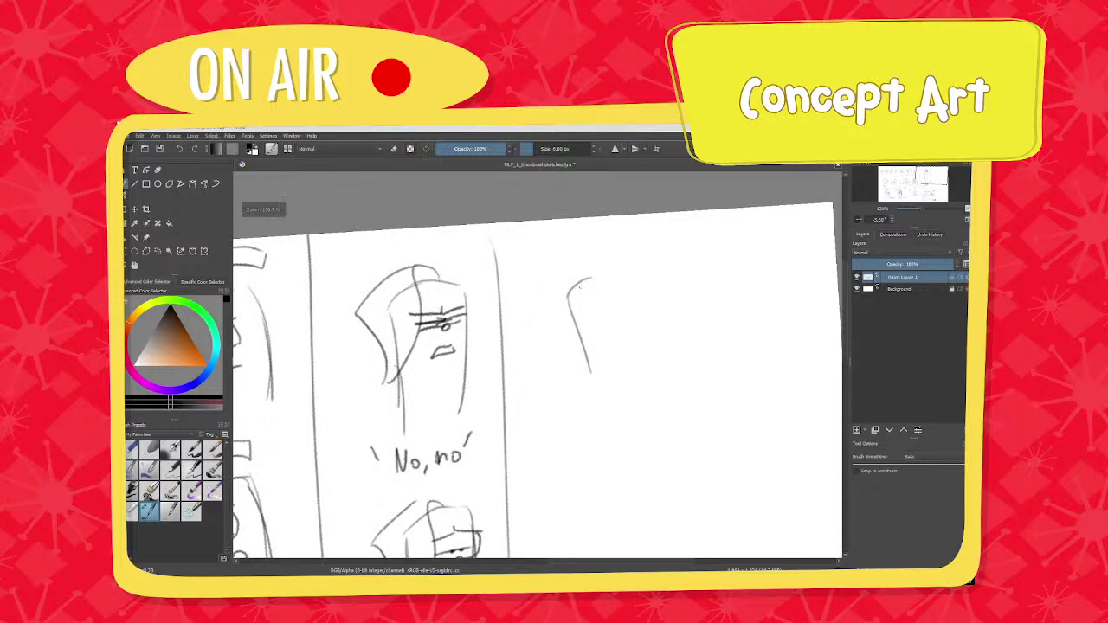
pyautogui.moveTo(568, 293)
pyautogui.mouseDown()
pyautogui.moveTo(620, 271)
pyautogui.moveTo(650, 374)
pyautogui.mouseUp()
pyautogui.keyDown('ctrl'); pyautogui.scroll(1, 611, 321); pyautogui.keyUp('ctrl')
pyautogui.moveTo(576, 291)
pyautogui.mouseDown()
pyautogui.moveTo(609, 295)
pyautogui.moveTo(563, 329)
pyautogui.moveTo(587, 339)
pyautogui.moveTo(611, 296)
pyautogui.mouseUp()
pyautogui.moveTo(573, 338)
pyautogui.mouseDown()
pyautogui.moveTo(559, 341)
pyautogui.moveTo(607, 358)
pyautogui.moveTo(590, 362)
pyautogui.mouseUp()
pyautogui.moveTo(578, 251)
pyautogui.mouseDown()
pyautogui.moveTo(519, 377)
pyautogui.moveTo(545, 247)
pyautogui.moveTo(559, 240)
pyautogui.moveTo(568, 200)
pyautogui.mouseUp()
pyautogui.moveTo(568, 200); pyautogui.dragTo(621, 179)
pyautogui.moveTo(621, 178)
pyautogui.mouseDown()
pyautogui.moveTo(620, 220)
pyautogui.moveTo(581, 239)
pyautogui.moveTo(586, 209)
pyautogui.mouseUp()
# Handwrite the caption "You can't..." in quotation marks beneath the new character thumbnail.
pyautogui.moveTo(587, 452); pyautogui.dragTo(545, 335, button='middle')
pyautogui.moveTo(523, 323); pyautogui.dragTo(526, 334)
pyautogui.moveTo(519, 337); pyautogui.dragTo(521, 345)
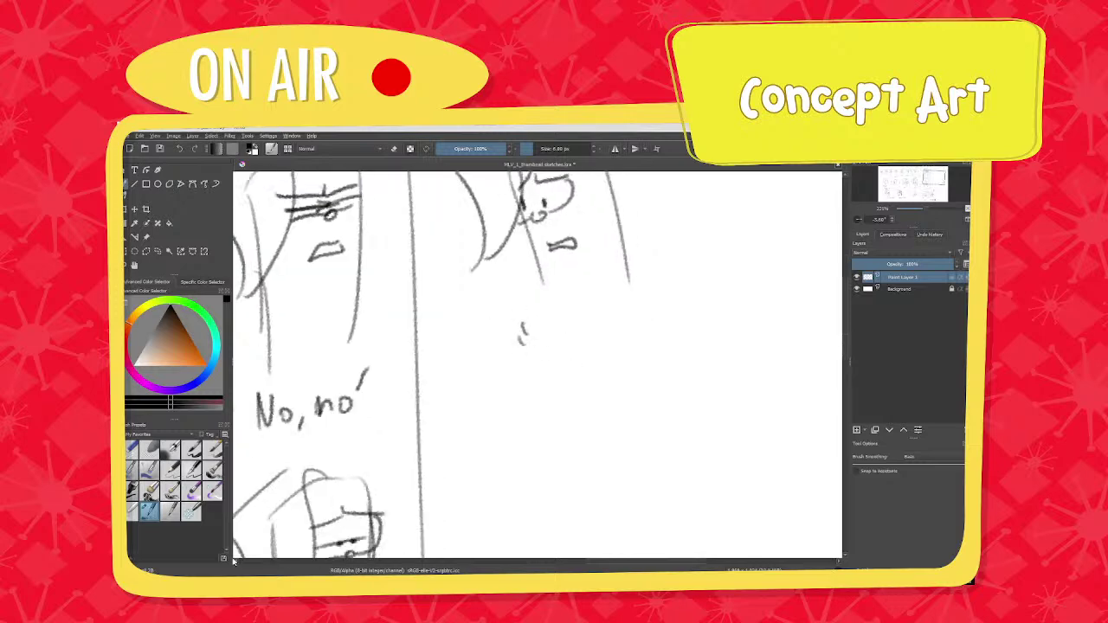
pyautogui.moveTo(578, 333); pyautogui.dragTo(530, 336, button='middle')
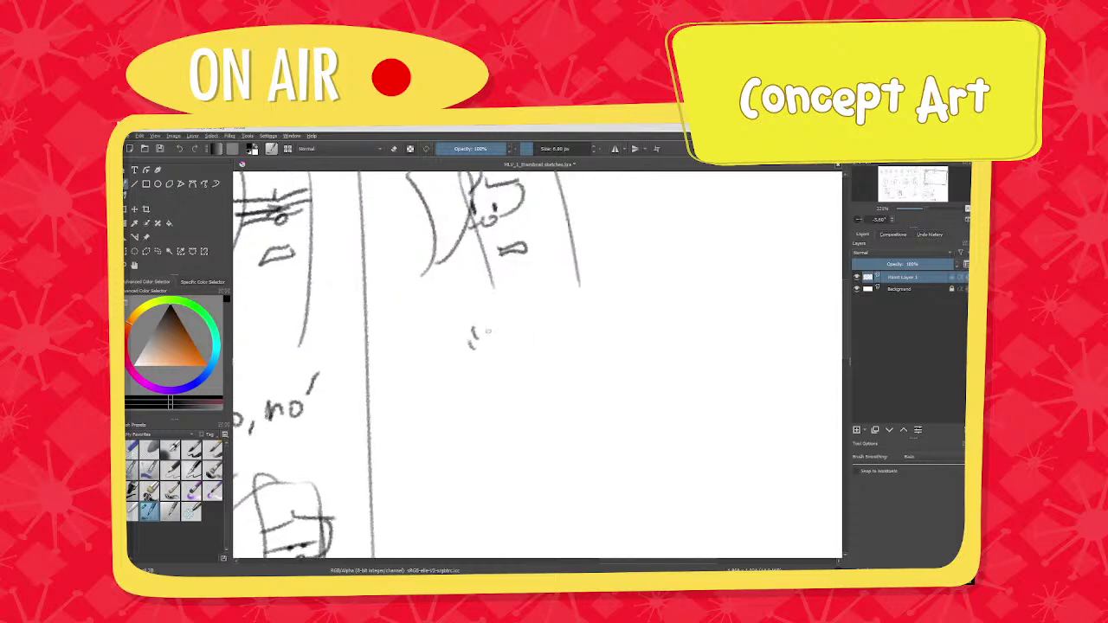
pyautogui.moveTo(488, 332); pyautogui.dragTo(500, 348)
pyautogui.moveTo(508, 328)
pyautogui.mouseDown()
pyautogui.moveTo(495, 364)
pyautogui.moveTo(518, 347)
pyautogui.mouseUp()
pyautogui.moveTo(528, 346)
pyautogui.mouseDown()
pyautogui.moveTo(578, 359)
pyautogui.moveTo(644, 343)
pyautogui.mouseUp()
pyautogui.moveTo(634, 332); pyautogui.dragTo(654, 331)
pyautogui.click(656, 345)
pyautogui.click(669, 343)
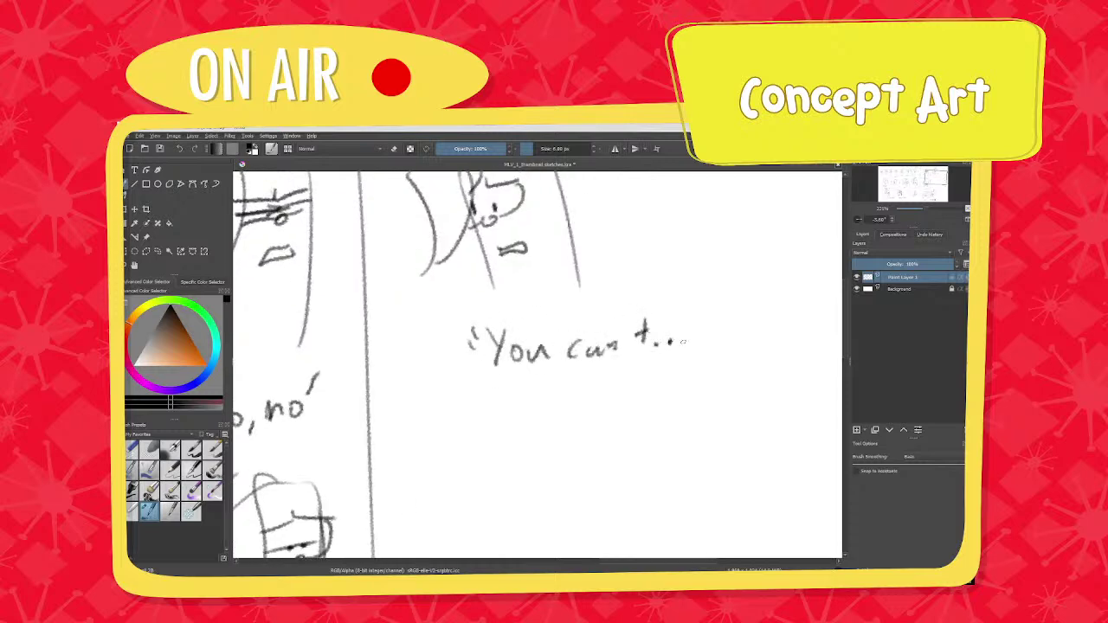
# Sketch a second character's rounded body outline and eyes below the "You can't..." caption.
pyautogui.moveTo(671, 343)
pyautogui.mouseDown(button='middle')
pyautogui.moveTo(684, 247)
pyautogui.moveTo(724, 169)
pyautogui.mouseUp(button='middle')
pyautogui.moveTo(550, 364); pyautogui.dragTo(546, 354, button='middle')
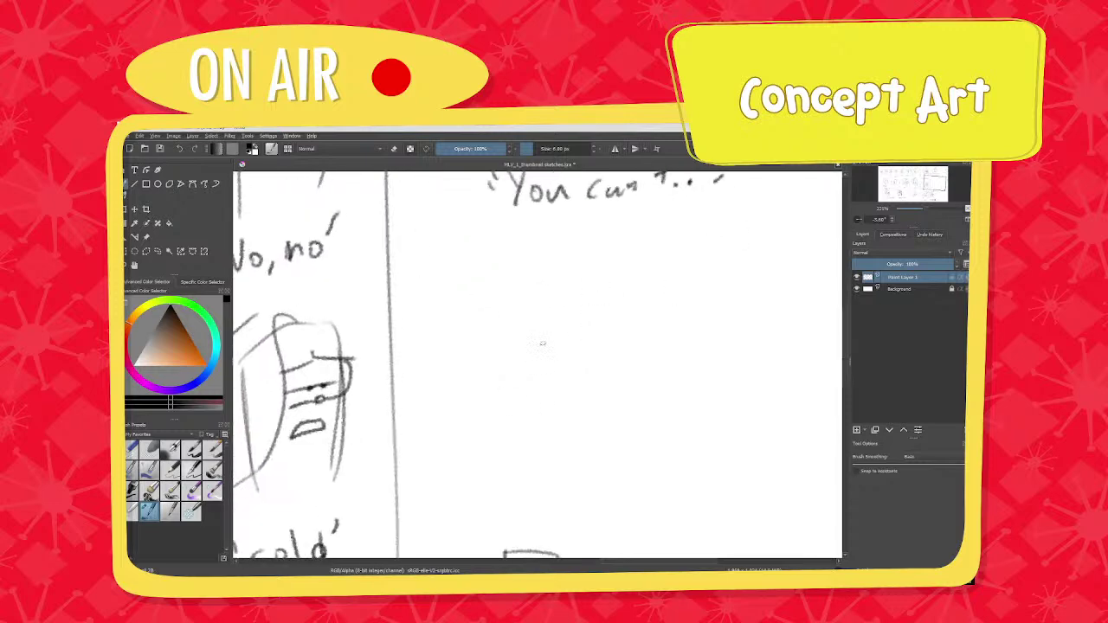
pyautogui.moveTo(555, 407)
pyautogui.mouseDown()
pyautogui.moveTo(544, 312)
pyautogui.moveTo(601, 237)
pyautogui.moveTo(649, 394)
pyautogui.mouseUp()
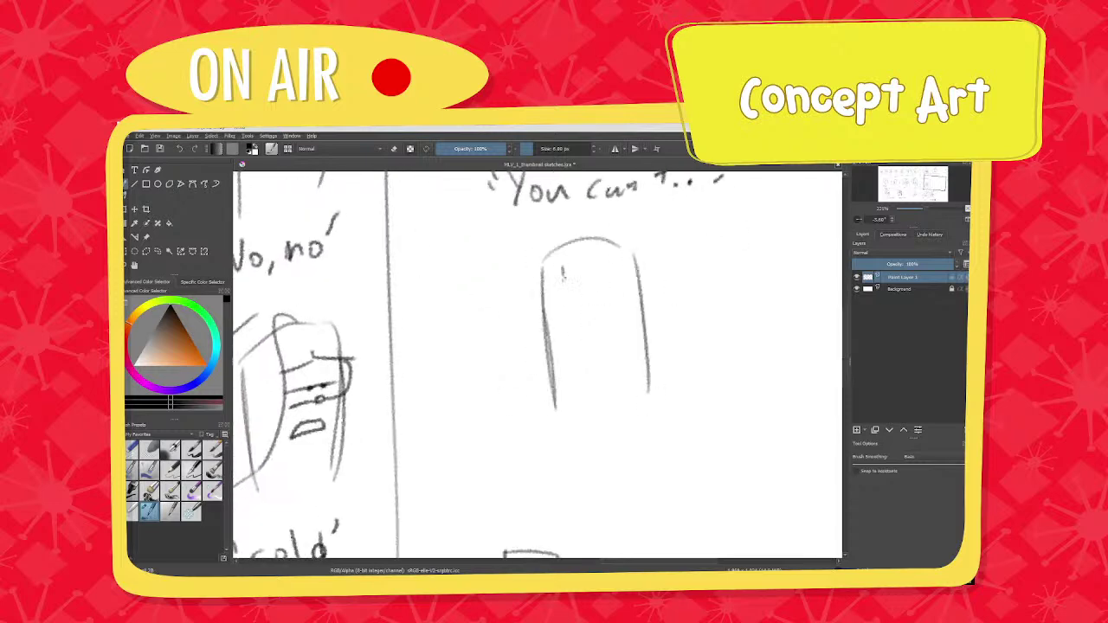
pyautogui.moveTo(556, 258)
pyautogui.mouseDown()
pyautogui.moveTo(592, 280)
pyautogui.moveTo(537, 303)
pyautogui.moveTo(565, 326)
pyautogui.moveTo(567, 316)
pyautogui.moveTo(553, 334)
pyautogui.mouseUp()
pyautogui.click(547, 318)
pyautogui.click(566, 312)
pyautogui.hotkey('ctrl', 'z')
# Add short angled arm lines at the lower body of the figure above the "You can't..." caption.
pyautogui.keyDown('ctrl'); pyautogui.moveTo(546, 303); pyautogui.dragTo(571, 346, button='middle'); pyautogui.keyUp('ctrl')
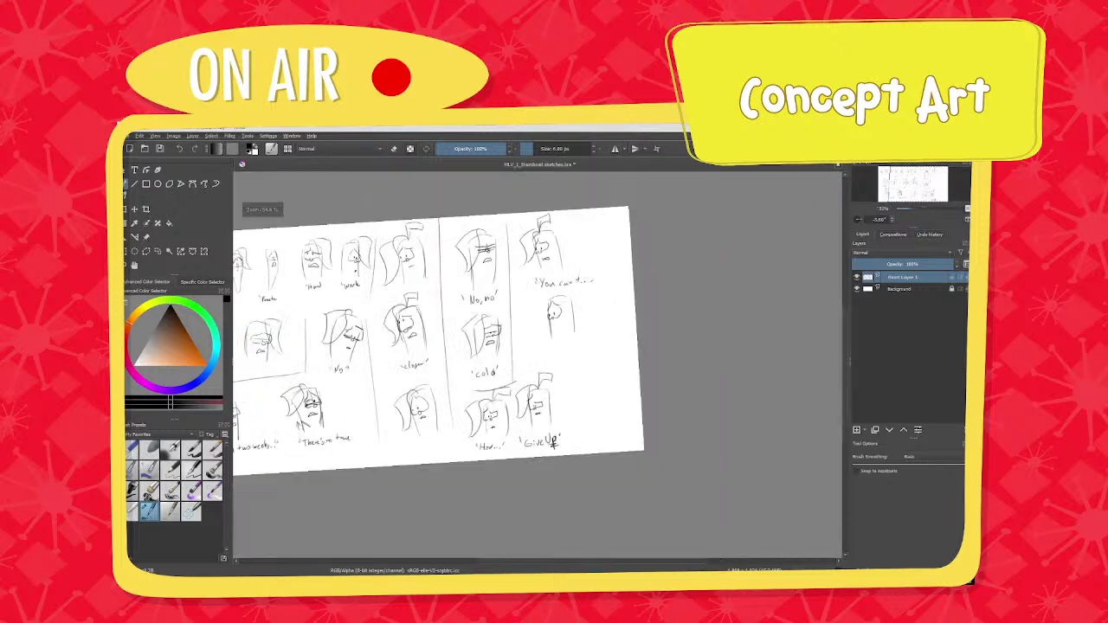
pyautogui.keyDown('ctrl'); pyautogui.moveTo(552, 264); pyautogui.dragTo(572, 211, button='middle'); pyautogui.keyUp('ctrl')
pyautogui.moveTo(578, 205)
pyautogui.mouseDown()
pyautogui.moveTo(558, 236)
pyautogui.moveTo(539, 241)
pyautogui.mouseUp()
# Draw short ground lines under the second figure and a downward arrow beside it.
pyautogui.moveTo(605, 364); pyautogui.dragTo(592, 362, button='middle')
pyautogui.moveTo(585, 400); pyautogui.dragTo(607, 399)
pyautogui.moveTo(537, 404); pyautogui.dragTo(559, 400)
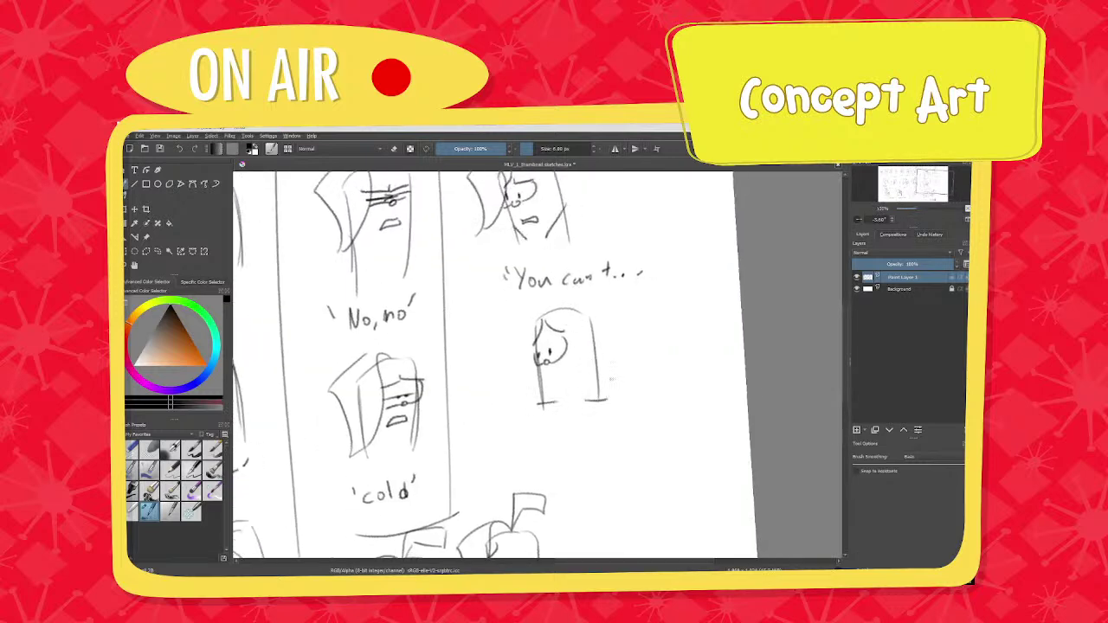
pyautogui.moveTo(612, 372)
pyautogui.mouseDown()
pyautogui.moveTo(617, 394)
pyautogui.moveTo(641, 377)
pyautogui.mouseUp()
# Add a mouth and swept-back hair to the second figure below the "You can't..." caption.
pyautogui.scroll(2, 623, 393)
pyautogui.moveTo(544, 359); pyautogui.dragTo(560, 383, button='middle')
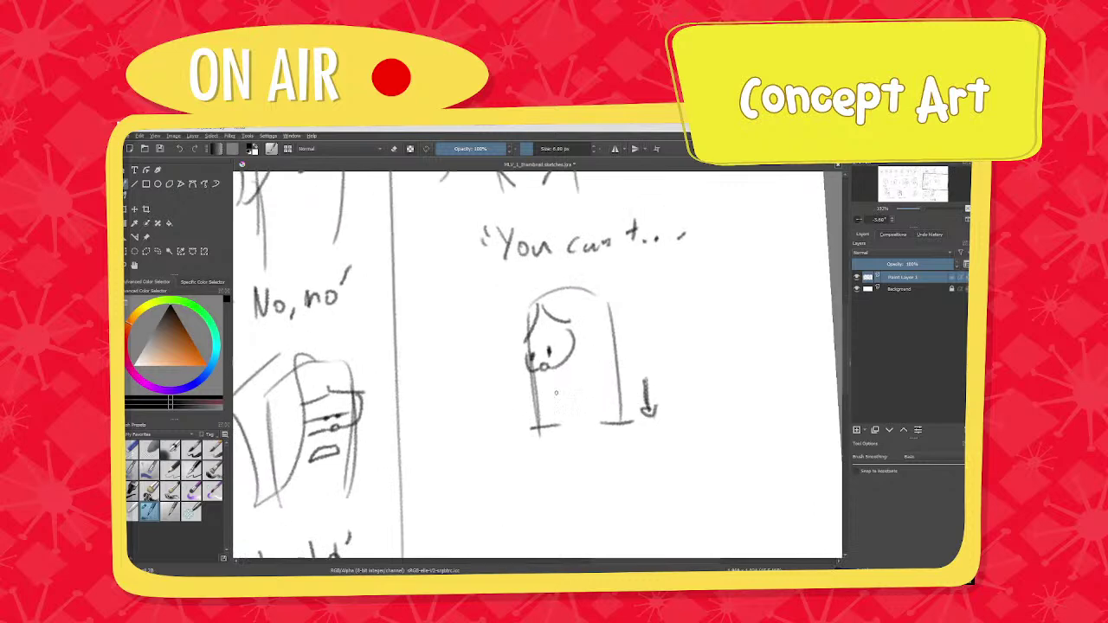
pyautogui.moveTo(555, 393); pyautogui.dragTo(558, 391)
pyautogui.moveTo(525, 315)
pyautogui.mouseDown()
pyautogui.moveTo(523, 338)
pyautogui.moveTo(531, 321)
pyautogui.mouseUp()
pyautogui.moveTo(543, 289)
pyautogui.mouseDown()
pyautogui.moveTo(553, 299)
pyautogui.moveTo(469, 402)
pyautogui.moveTo(530, 277)
pyautogui.moveTo(589, 253)
pyautogui.moveTo(562, 272)
pyautogui.mouseUp()
# Handwrite the caption "quitting" beneath the second figure.
pyautogui.keyDown('ctrl'); pyautogui.moveTo(552, 296); pyautogui.dragTo(560, 385, button='middle'); pyautogui.keyUp('ctrl')
pyautogui.scroll(4, 570, 337)
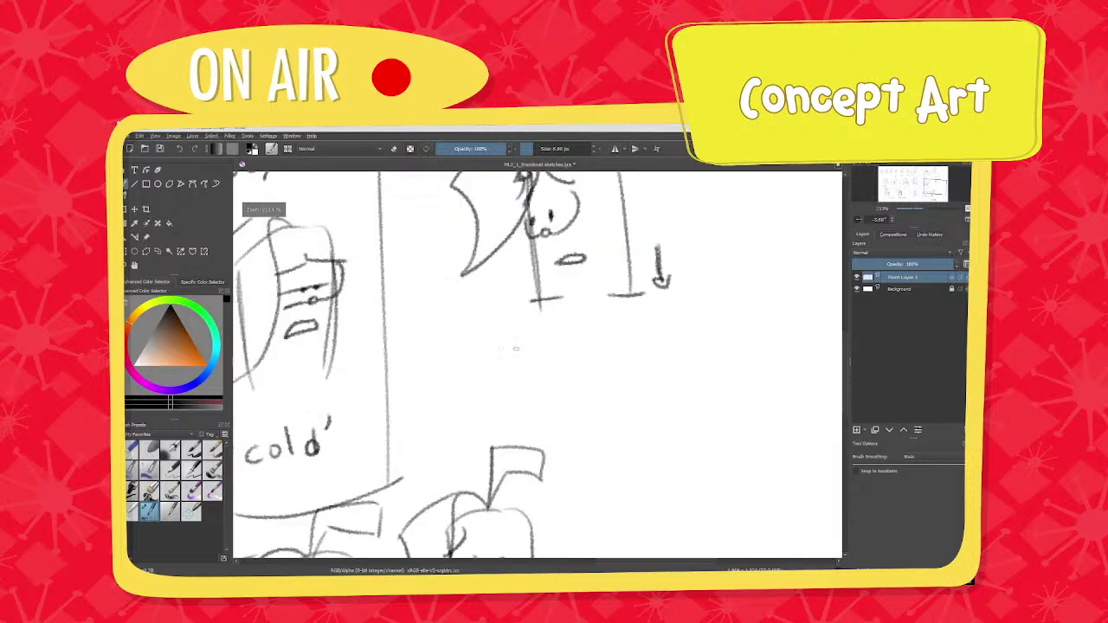
pyautogui.moveTo(517, 343); pyautogui.dragTo(546, 384)
pyautogui.moveTo(561, 343); pyautogui.dragTo(575, 349)
pyautogui.moveTo(581, 344)
pyautogui.mouseDown()
pyautogui.moveTo(637, 340)
pyautogui.moveTo(638, 357)
pyautogui.moveTo(656, 321)
pyautogui.mouseUp()
pyautogui.hotkey('ctrl', 'z')
# Save the thumbnail sketches file with the whole sheet in view.
pyautogui.scroll(-4, 629, 319)
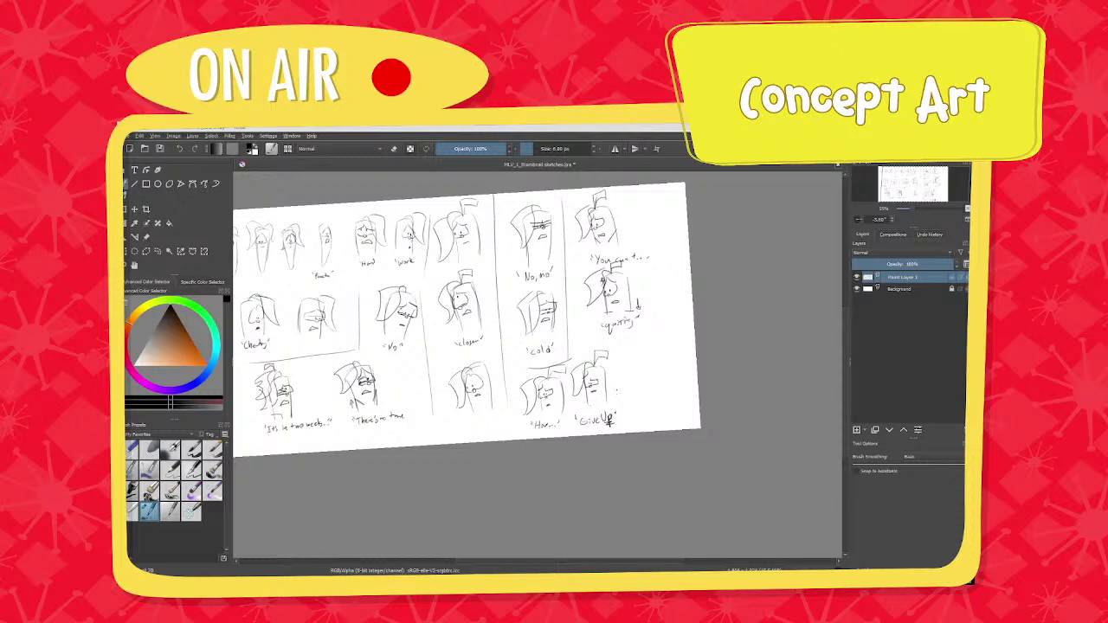
pyautogui.press('-')
pyautogui.hotkey('ctrl', 's')
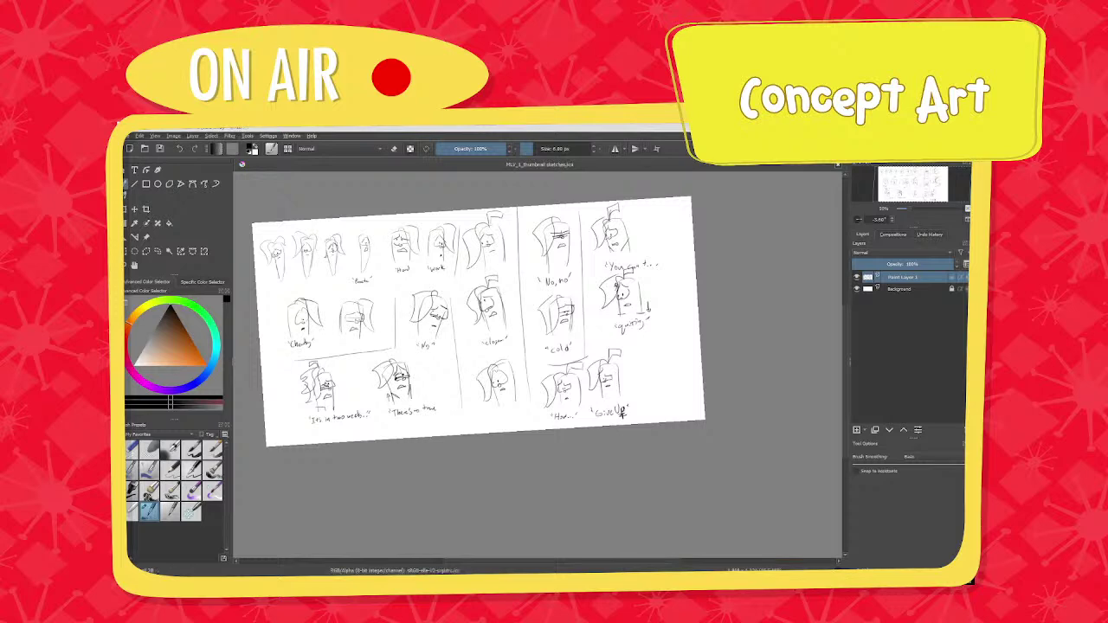
pyautogui.moveTo(484, 320); pyautogui.dragTo(527, 318, button='middle')
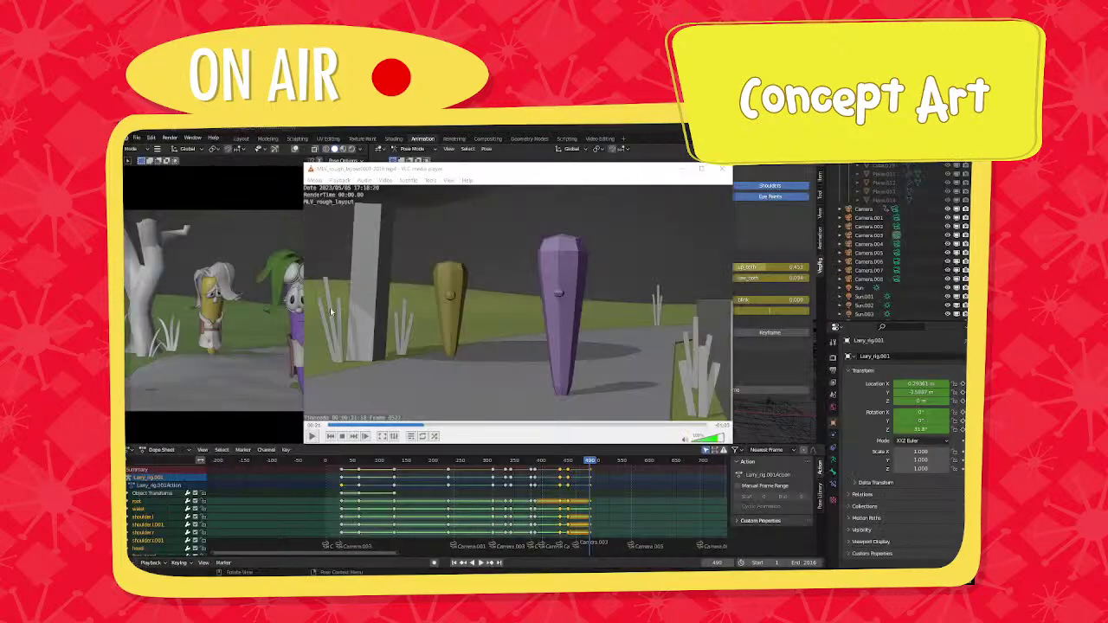
# In Blender, move the rough layout video off the viewports and set the current frame to 237.
pyautogui.moveTo(477, 169); pyautogui.dragTo(485, 132)
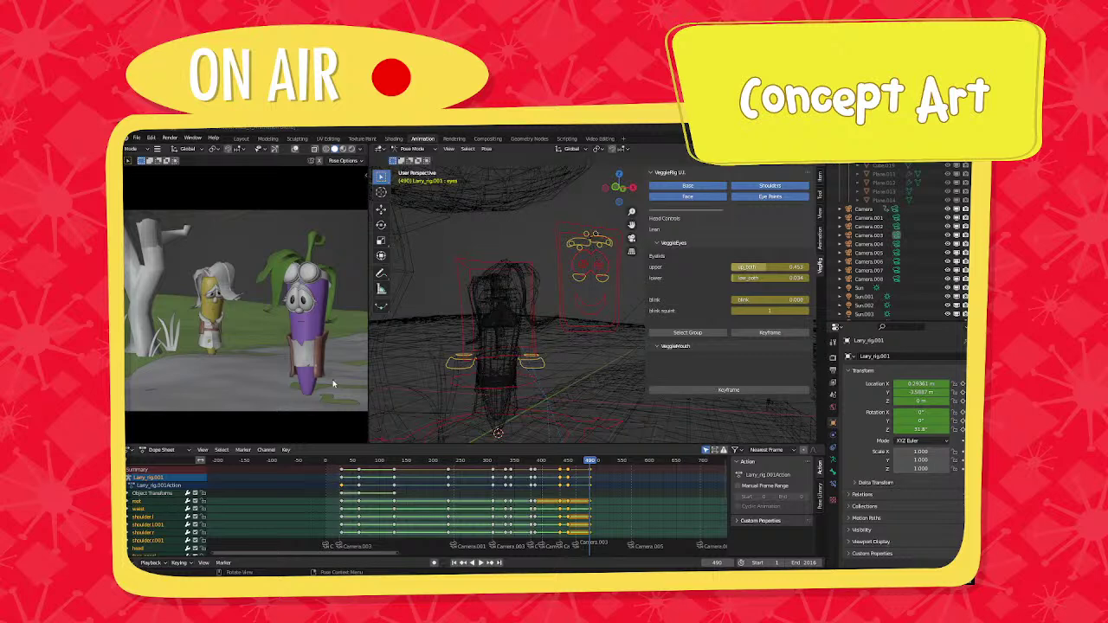
pyautogui.moveTo(466, 348); pyautogui.dragTo(485, 366, button='middle')
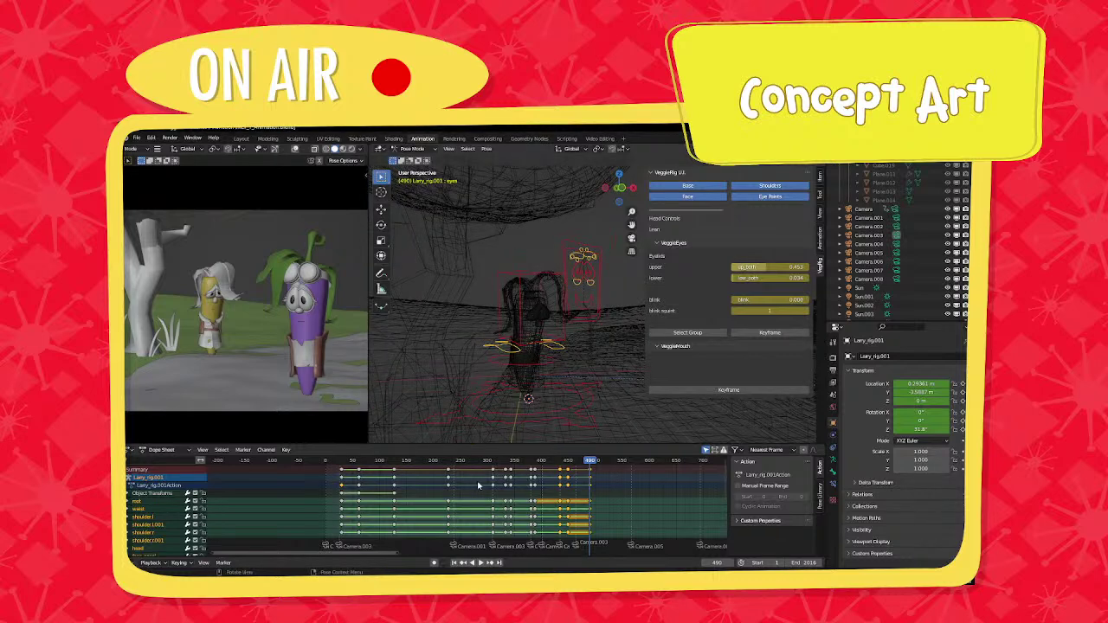
pyautogui.moveTo(445, 490); pyautogui.dragTo(378, 490, button='middle')
pyautogui.click(386, 468)
pyautogui.click(385, 462)
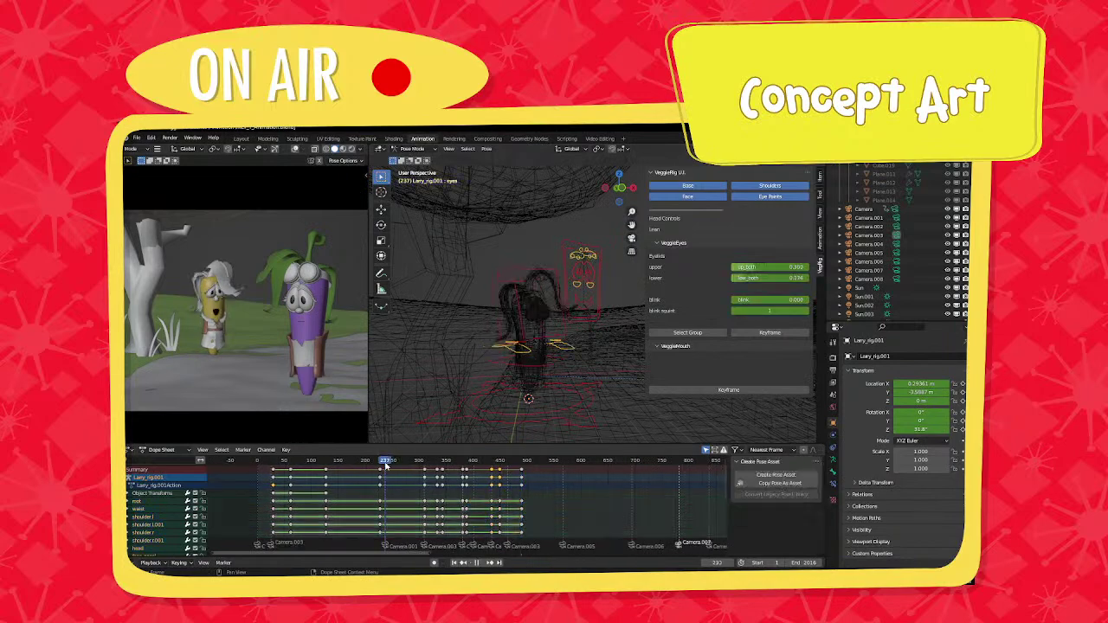
# Switch to Object Mode, select the Larry_rig armature instead of Larry_rig.001, and enter Pose Mode.
pyautogui.click(413, 149)
pyautogui.click(412, 160)
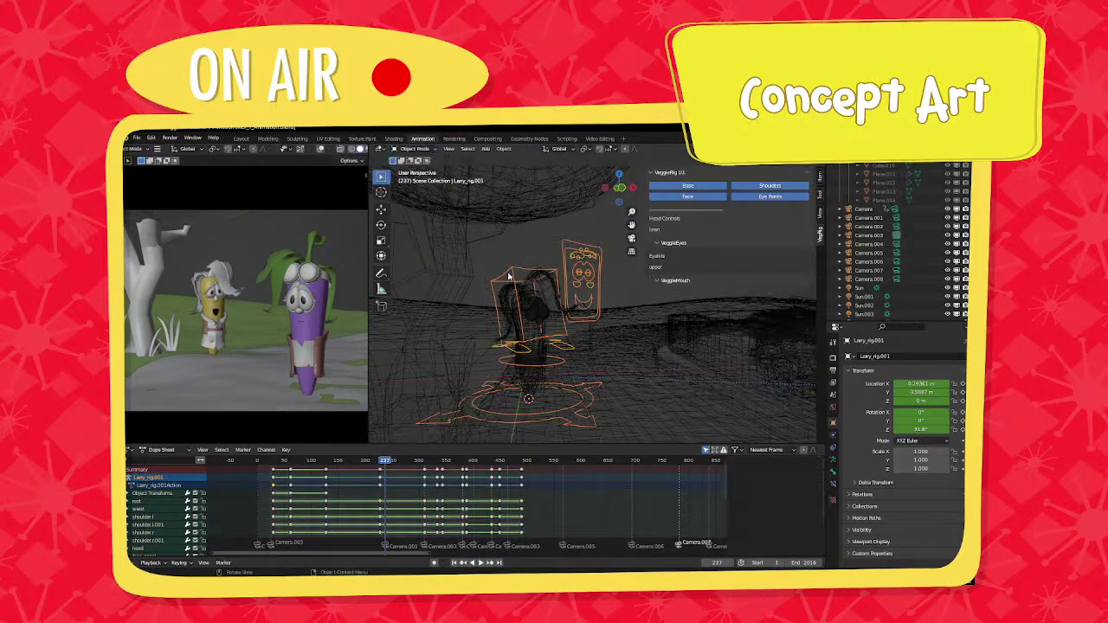
pyautogui.scroll(-3, 579, 327)
pyautogui.moveTo(492, 340); pyautogui.dragTo(504, 346, button='middle')
pyautogui.click(504, 346)
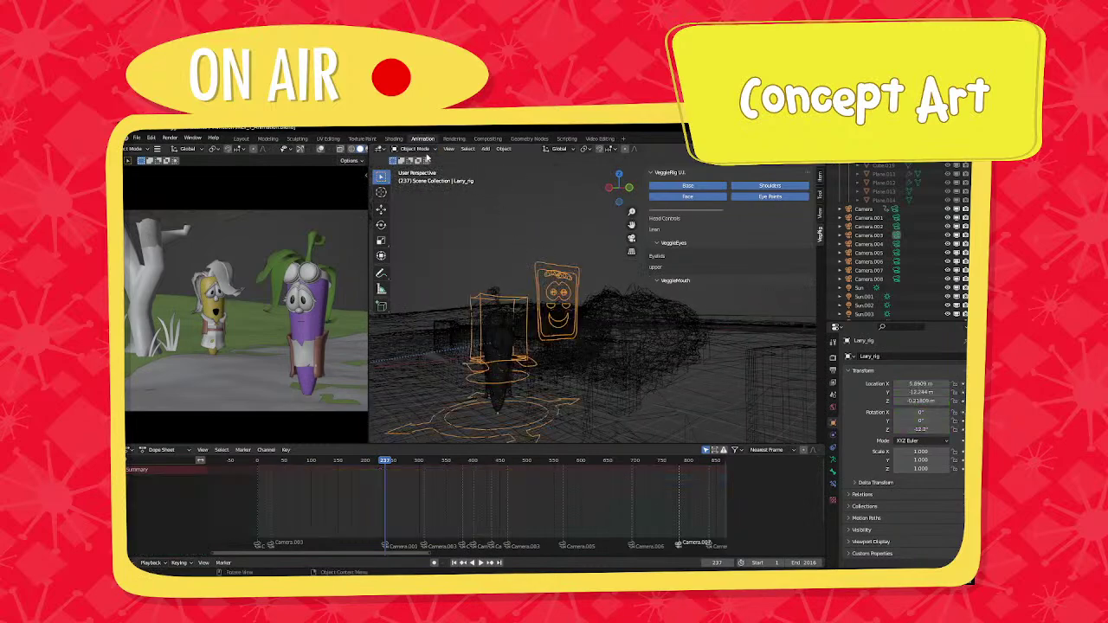
pyautogui.click(412, 149)
pyautogui.click(422, 177)
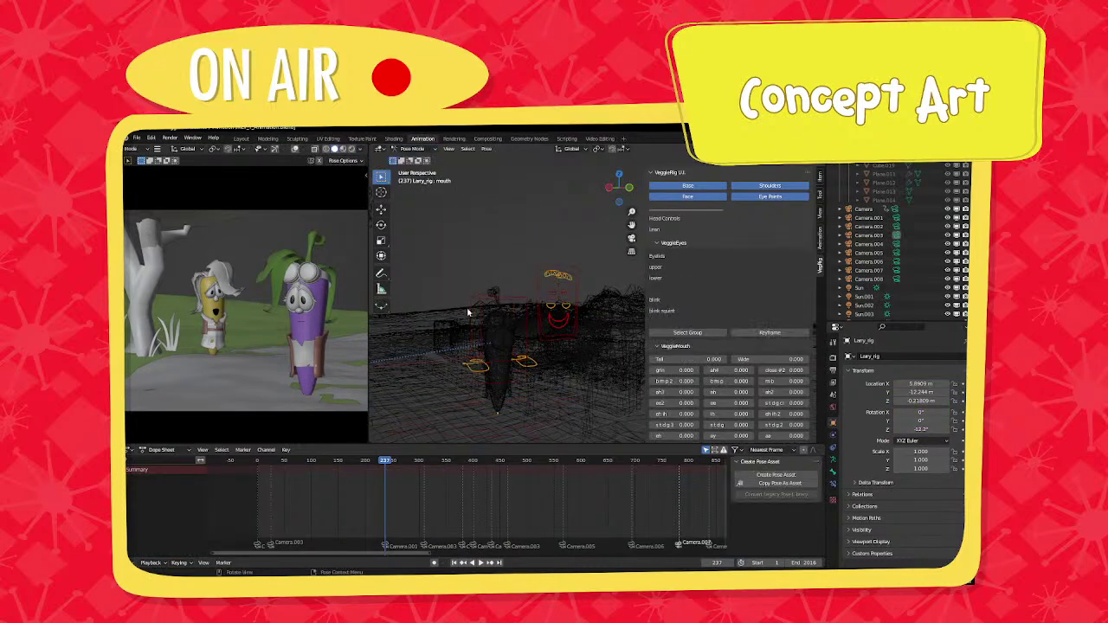
# Play the animation past the camera cut and stop at frame 251.
pyautogui.moveTo(467, 312); pyautogui.dragTo(542, 495, button='middle')
pyautogui.scroll(4, 423, 464)
pyautogui.scroll(4, 388, 479)
pyautogui.scroll(5, 464, 492)
pyautogui.scroll(2, 489, 477)
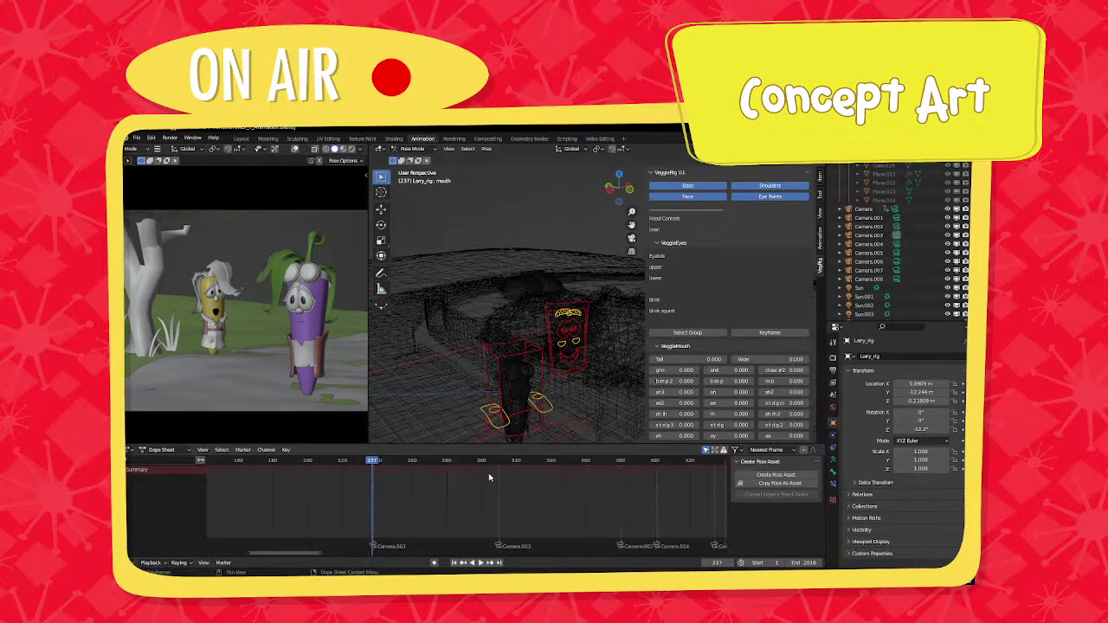
pyautogui.press('space')
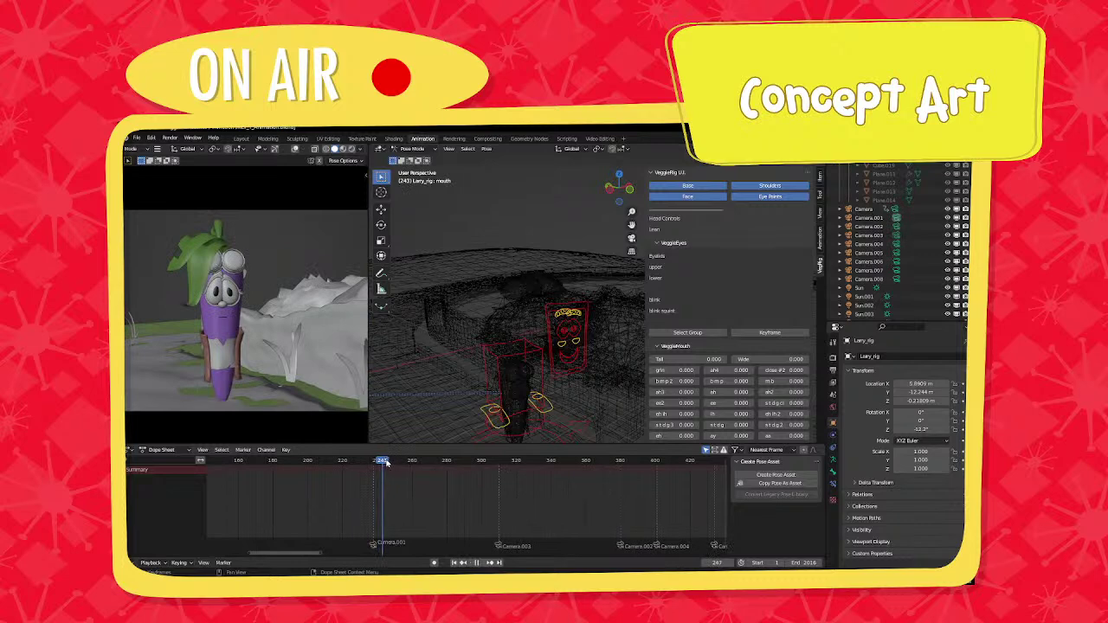
pyautogui.press('space')
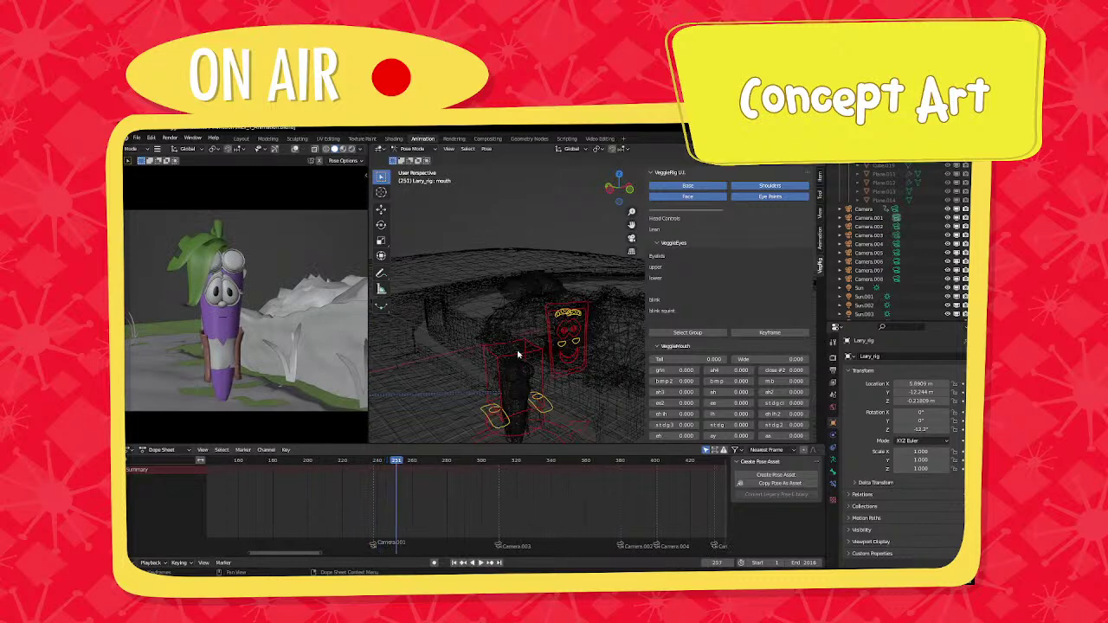
# Insert a Whole Character keyframe for Larry_rig at frame 251.
pyautogui.moveTo(491, 405); pyautogui.dragTo(521, 325, button='middle')
pyautogui.press('i')
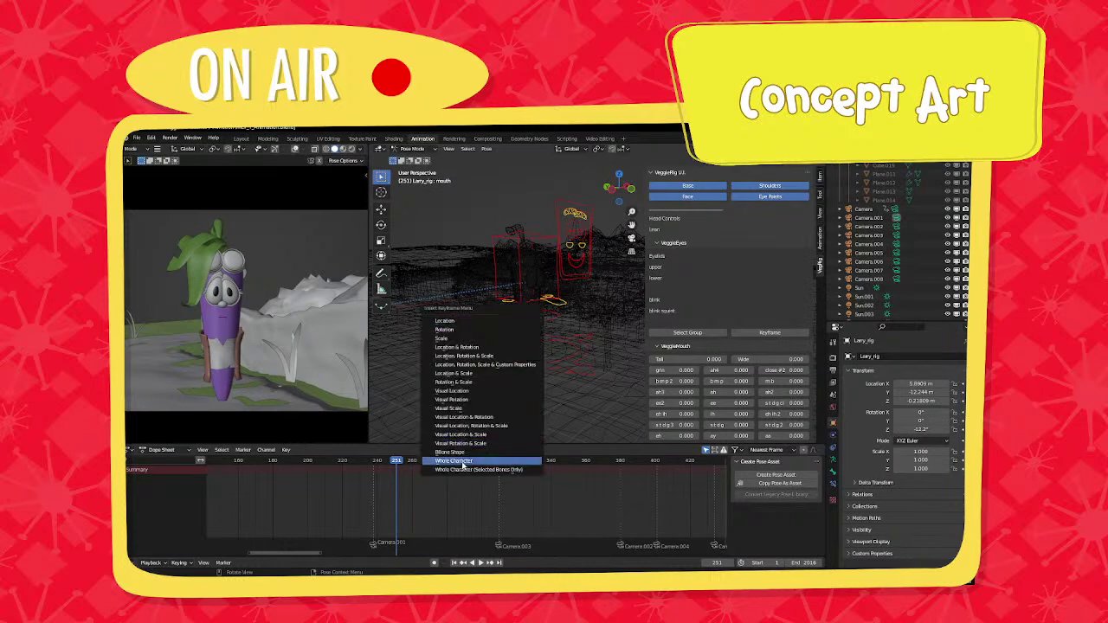
pyautogui.click(465, 461)
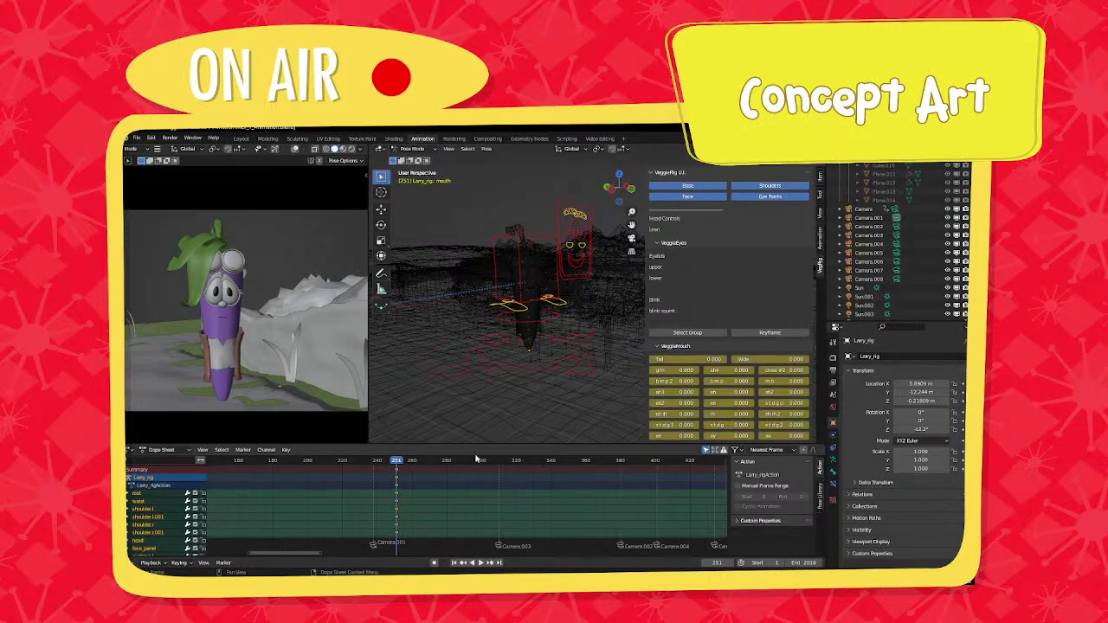
# Select Larry_rig's head bone and rotate it freely to turn and tilt the head at frame 251.
pyautogui.click(547, 237)
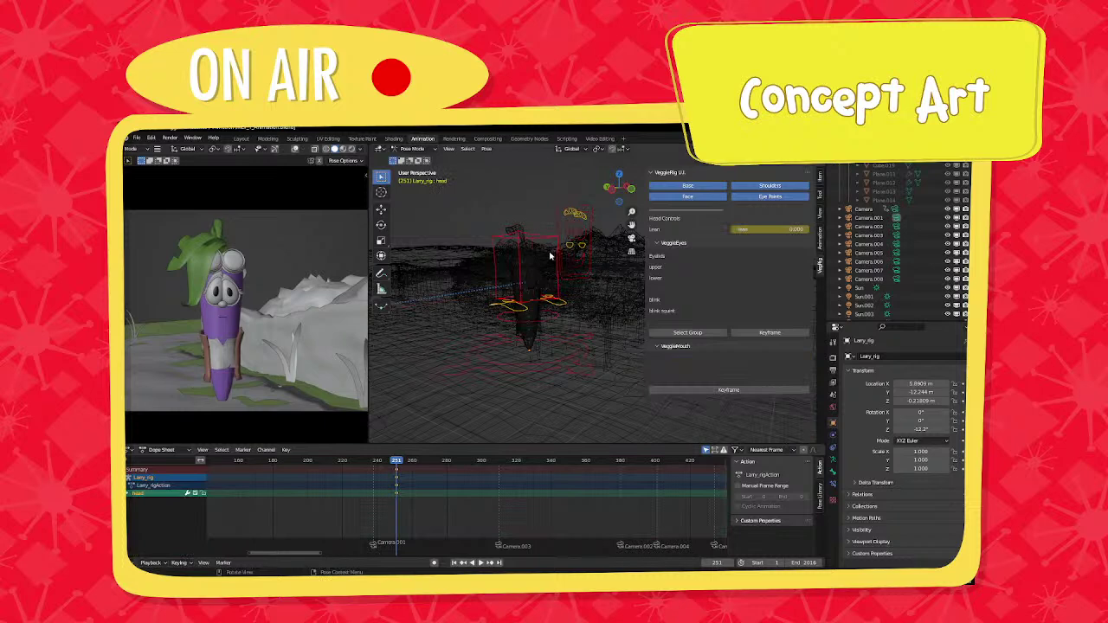
pyautogui.press('r')
pyautogui.click(557, 263)
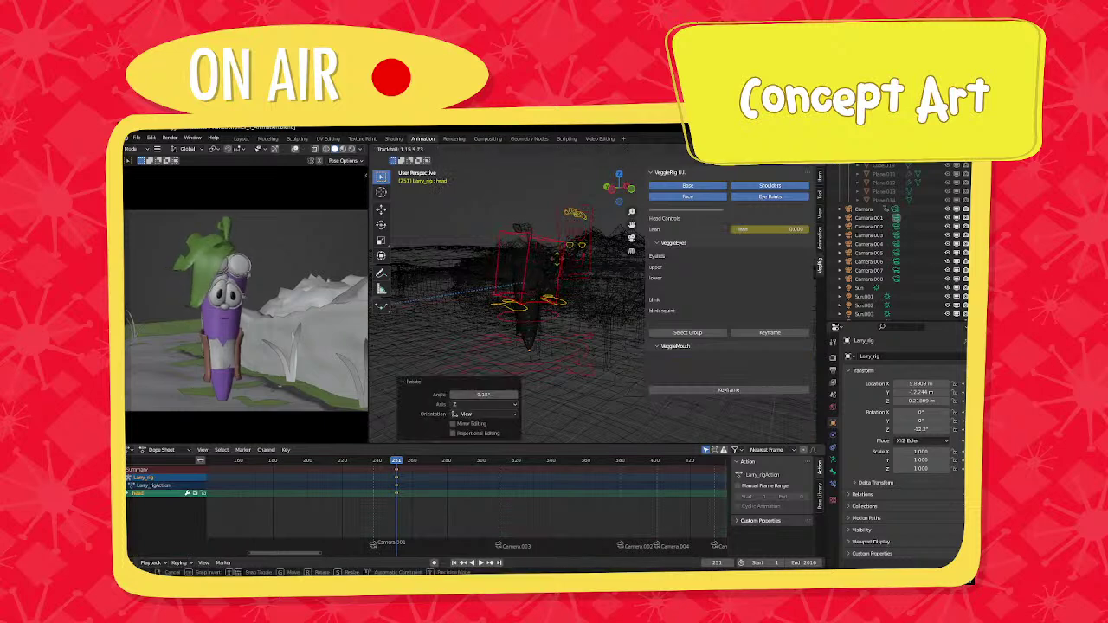
pyautogui.press('r')
pyautogui.press('r')
pyautogui.click(537, 311)
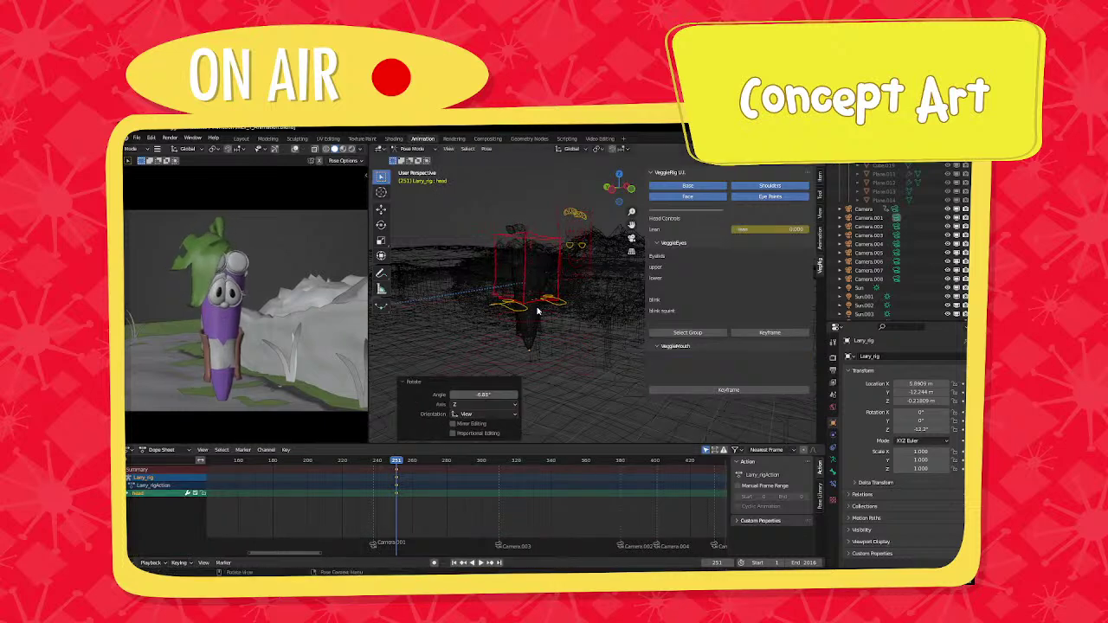
# Select the waist bone of Larry_rig and shift it slightly to adjust the body pose.
pyautogui.click(537, 316)
pyautogui.scroll(3, 537, 315)
pyautogui.moveTo(537, 315)
pyautogui.mouseDown(button='middle')
pyautogui.moveTo(515, 315)
pyautogui.moveTo(532, 315)
pyautogui.mouseUp(button='middle')
pyautogui.press('g')
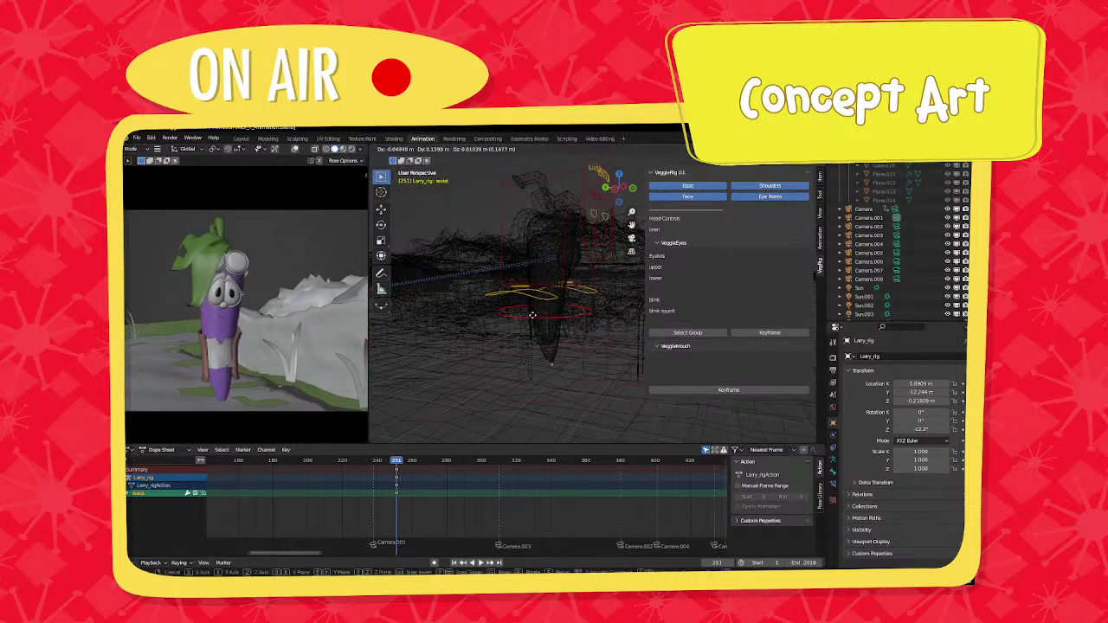
pyautogui.click(532, 320)
# Select both pupil controls on the face panel and rotate them with Trackball to redirect the character's gaze.
pyautogui.moveTo(519, 317); pyautogui.dragTo(513, 246, button='middle')
pyautogui.click(524, 244)
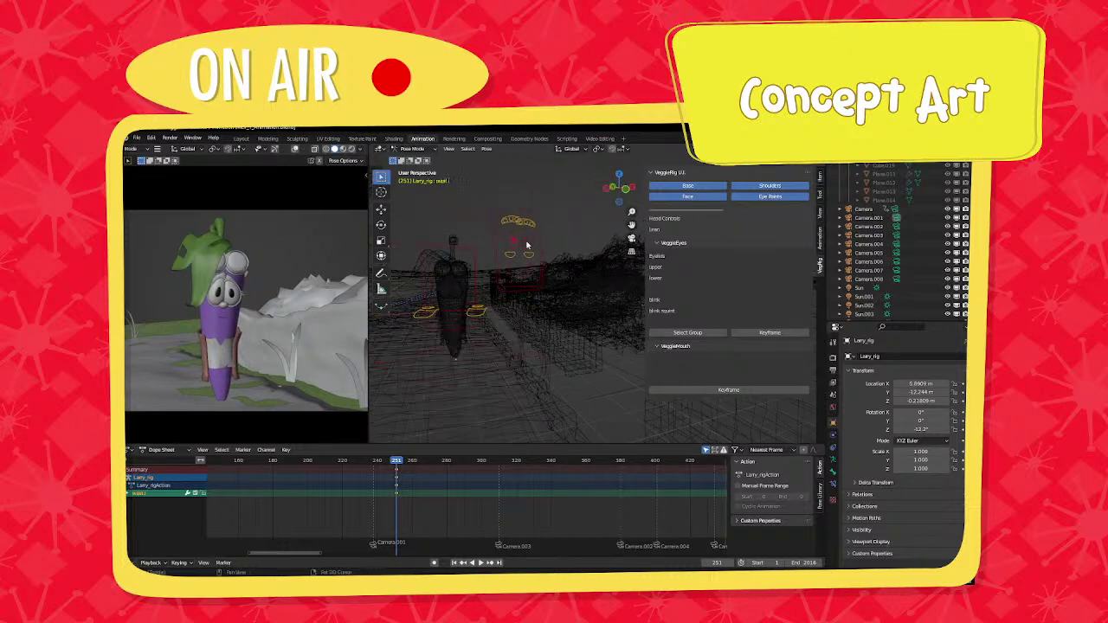
pyautogui.press('r')
pyautogui.press('r')
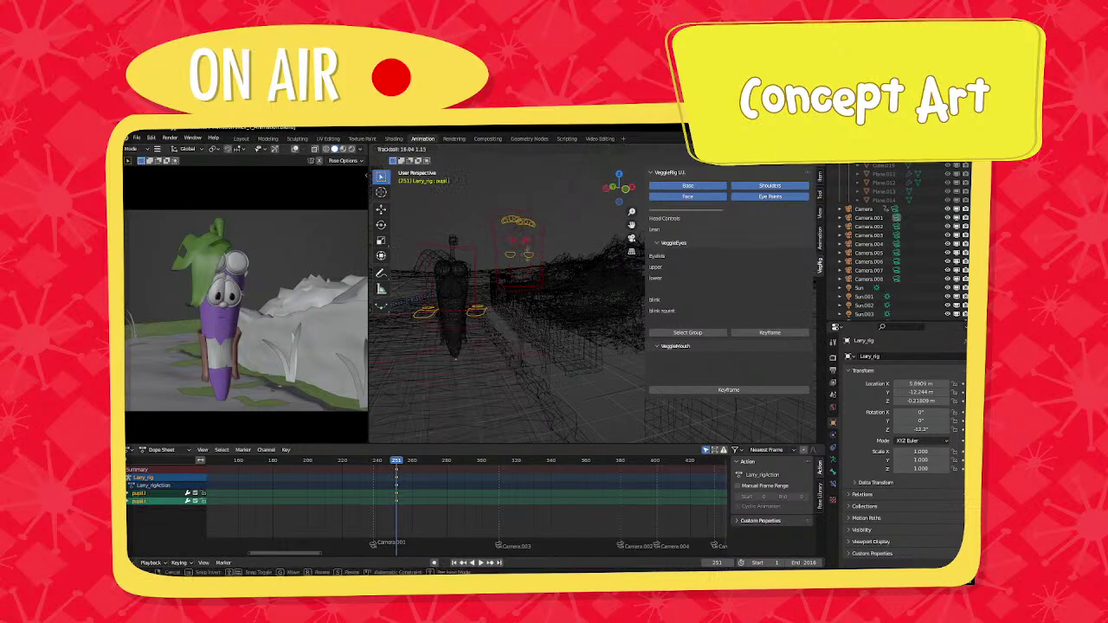
pyautogui.click(521, 264)
# Move the left and right squint controls on the face panel to adjust Larry's eye shape at frame 251.
pyautogui.click(513, 257)
pyautogui.scroll(3, 524, 260)
pyautogui.moveTo(536, 261); pyautogui.dragTo(533, 257, button='middle')
pyautogui.press('g')
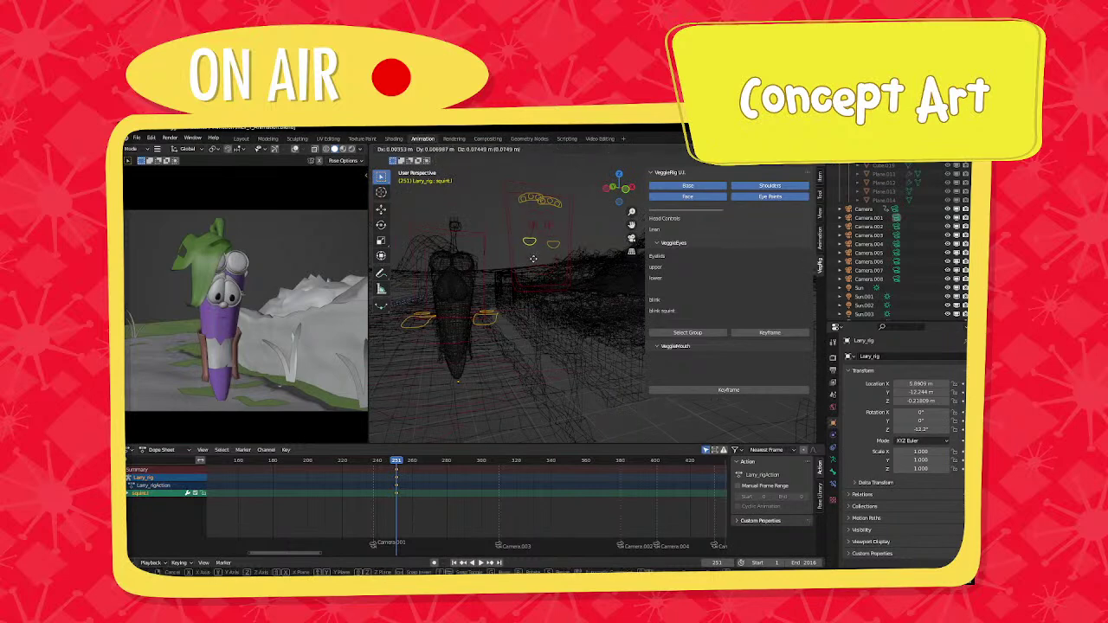
pyautogui.click(535, 260)
pyautogui.click(553, 249)
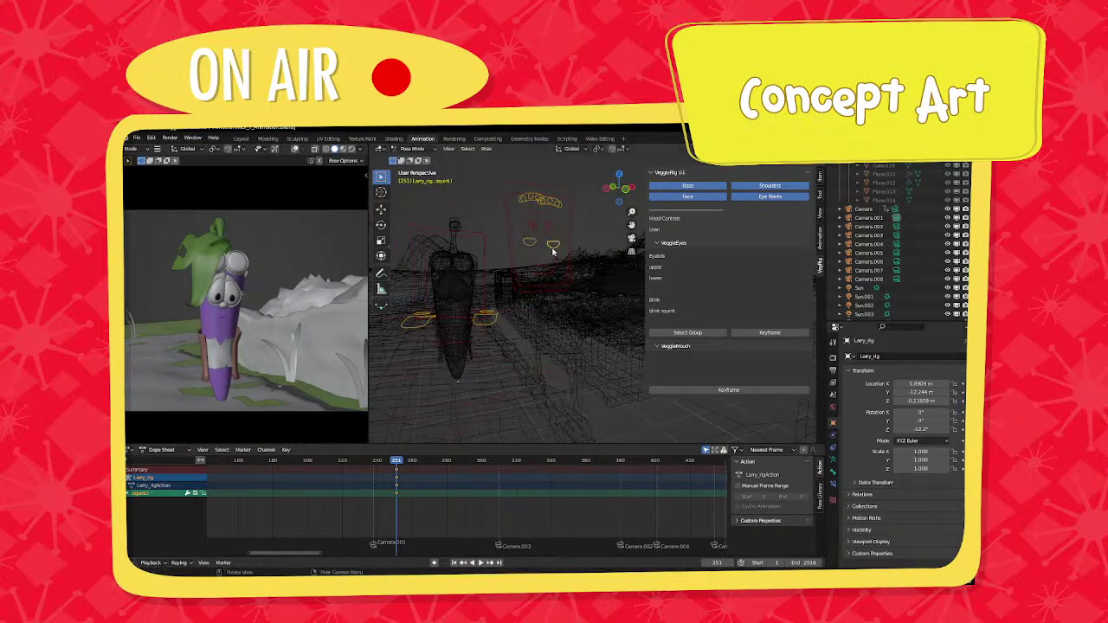
pyautogui.press('g')
pyautogui.click(553, 246)
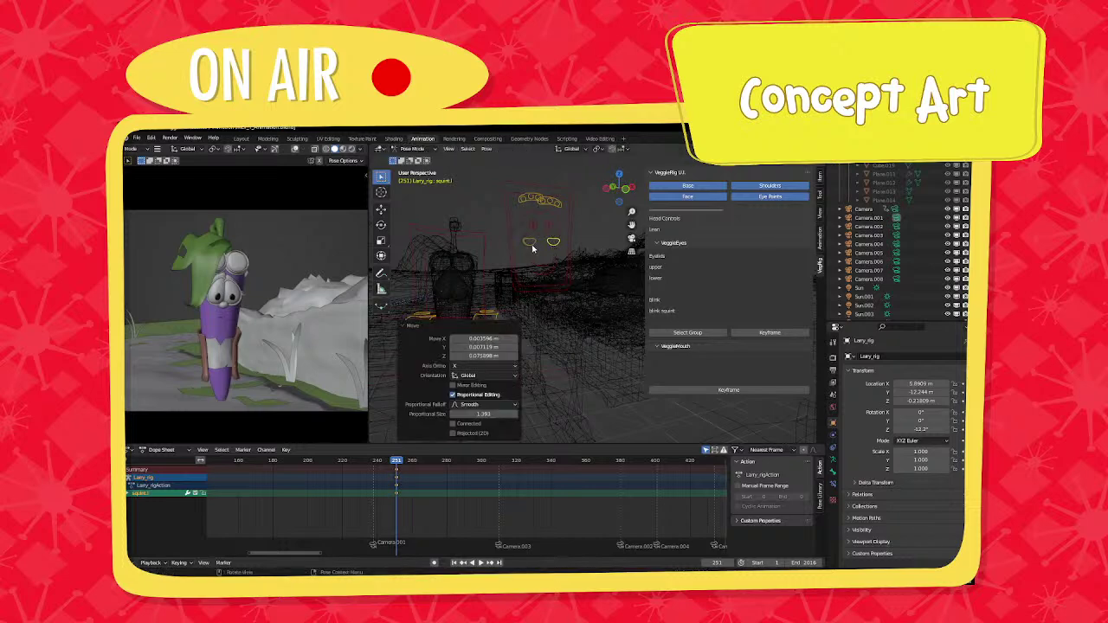
pyautogui.keyDown('shift'); pyautogui.click(532, 246); pyautogui.keyUp('shift')
pyautogui.press('g')
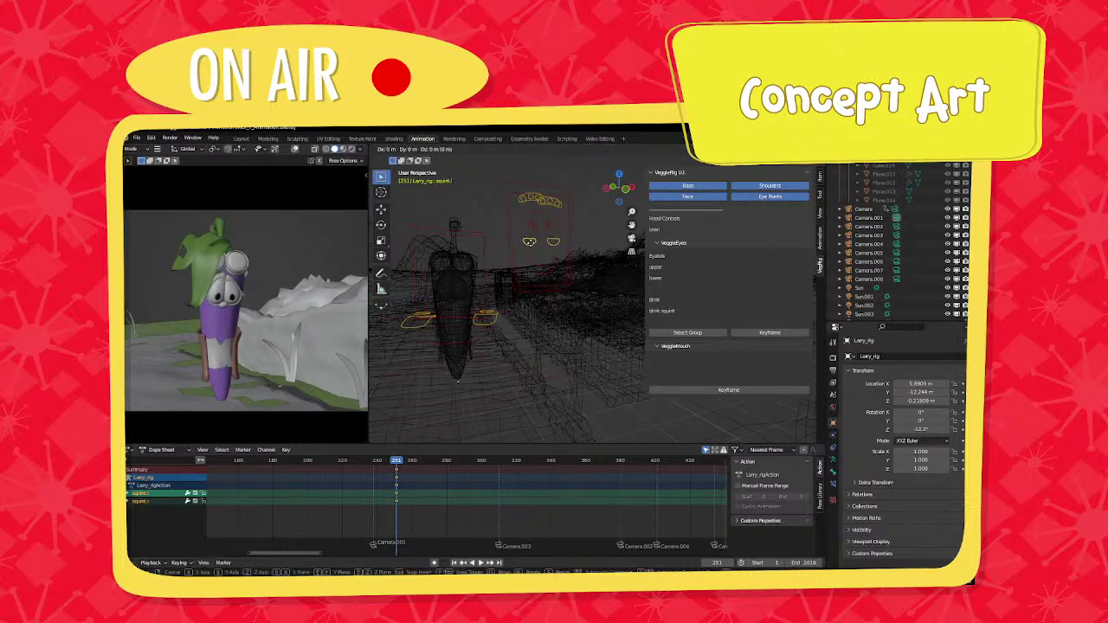
pyautogui.click(530, 244)
# Select the mouth control and form a small, round open mouth using the VeggieMouth shape values.
pyautogui.click(532, 269)
pyautogui.scroll(-3, 705, 347)
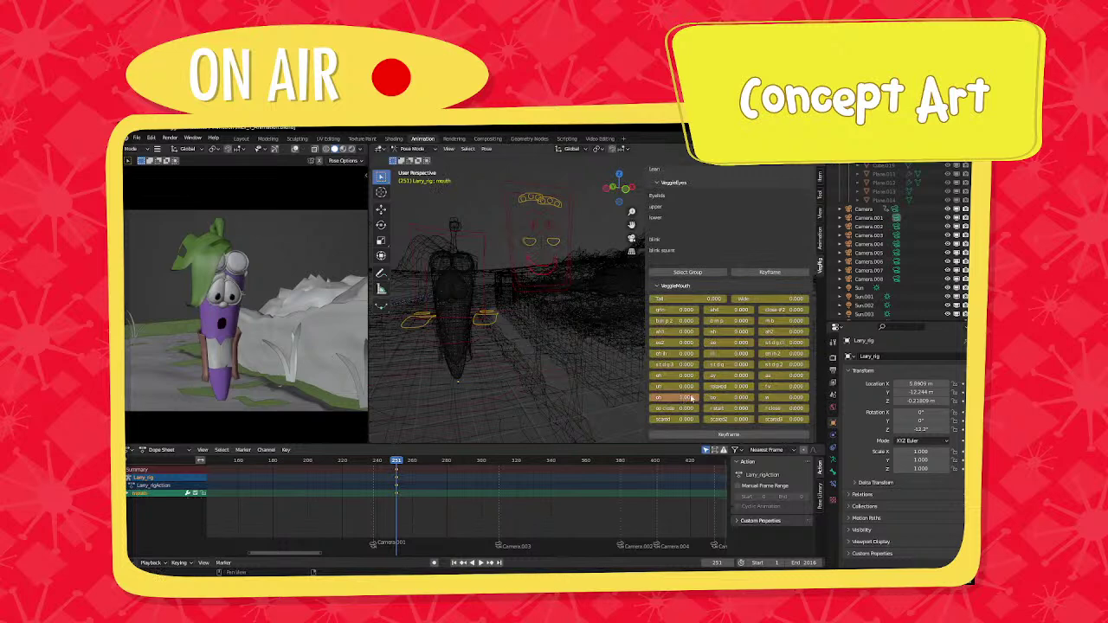
pyautogui.moveTo(715, 398); pyautogui.dragTo(754, 399)
# Reset the location of both main eyebrow controls, then reshape the first eyebrow by moving its two small point controls.
pyautogui.click(536, 206)
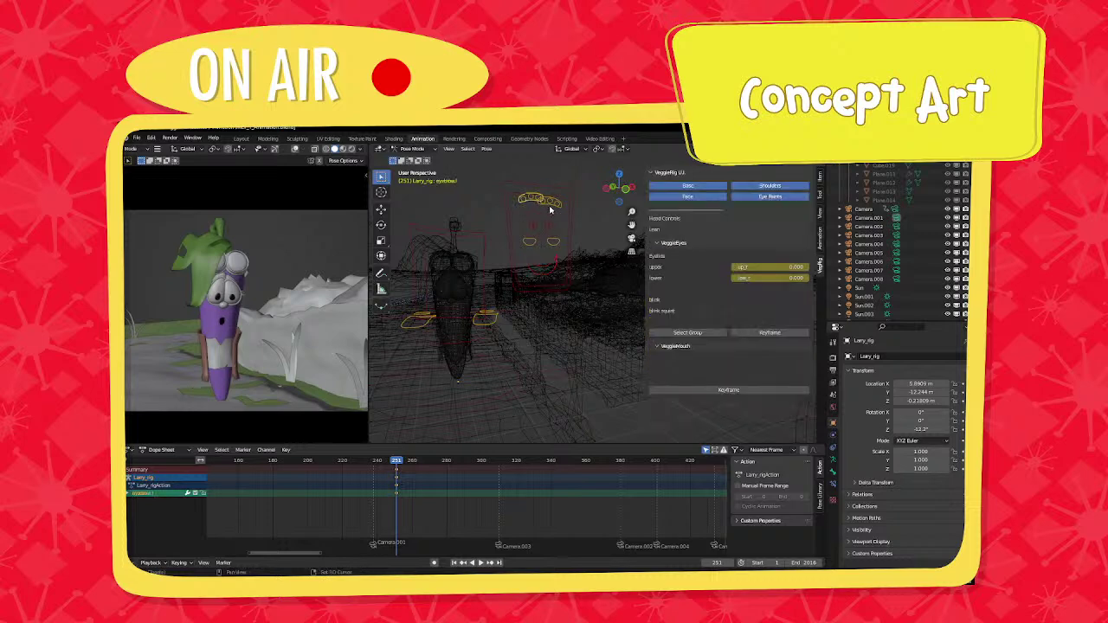
pyautogui.hotkey('alt', 'g')
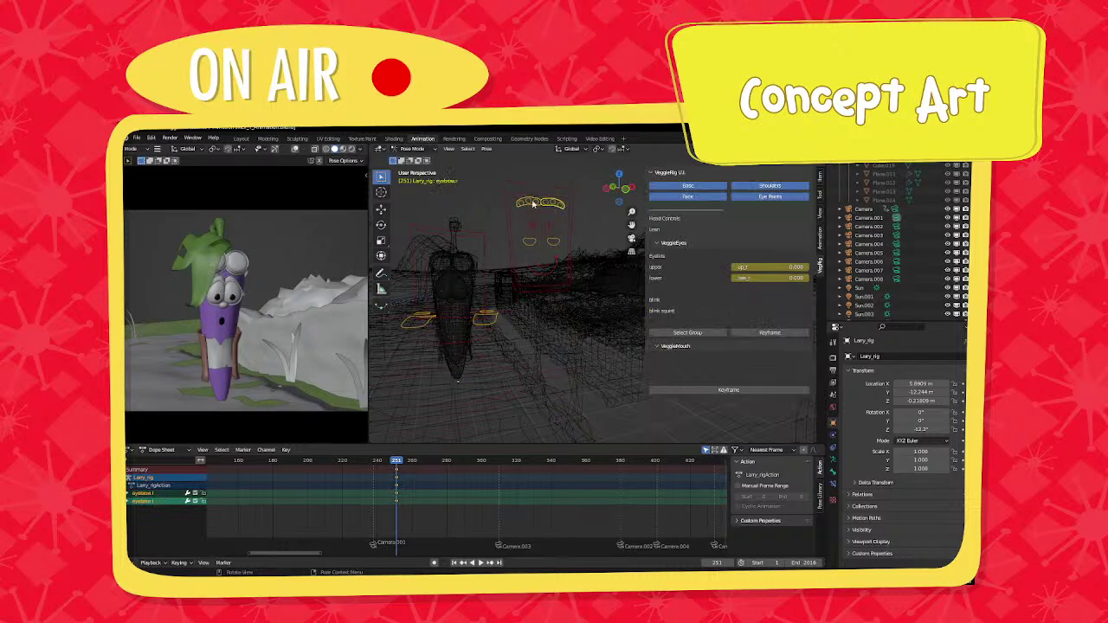
pyautogui.click(536, 205)
pyautogui.press('g')
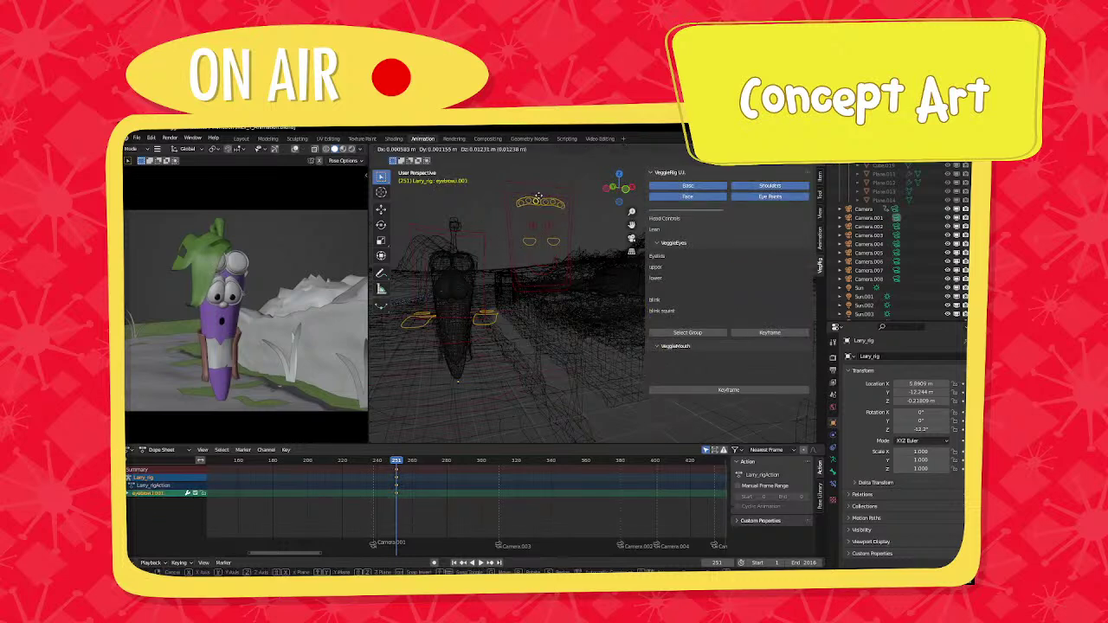
pyautogui.click(538, 197)
pyautogui.click(530, 200)
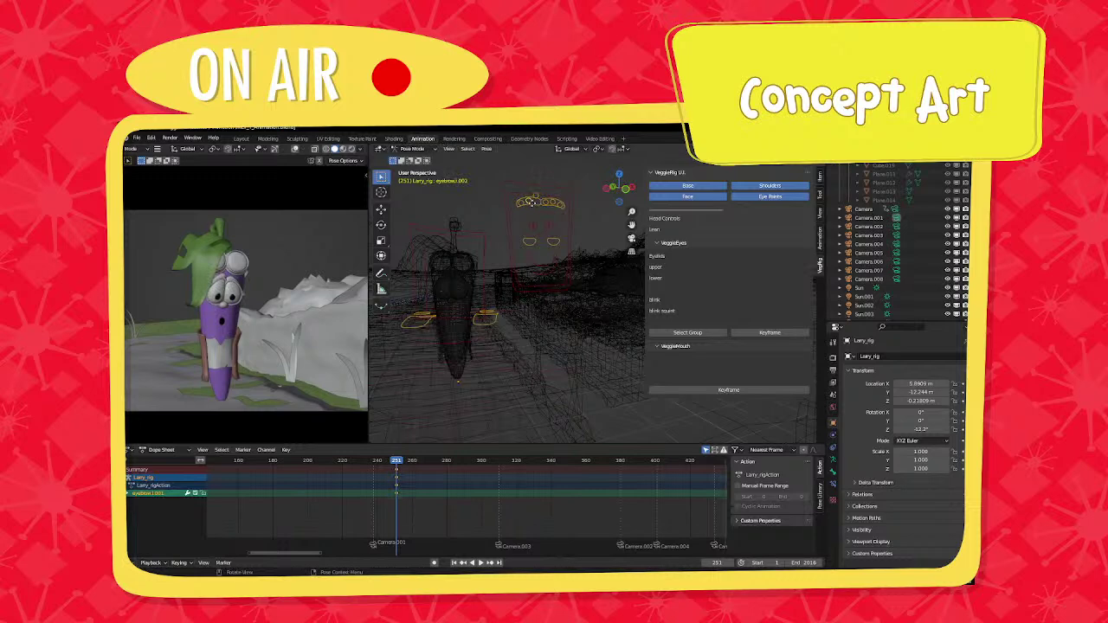
pyautogui.press('g')
pyautogui.moveTo(531, 204); pyautogui.dragTo(532, 205)
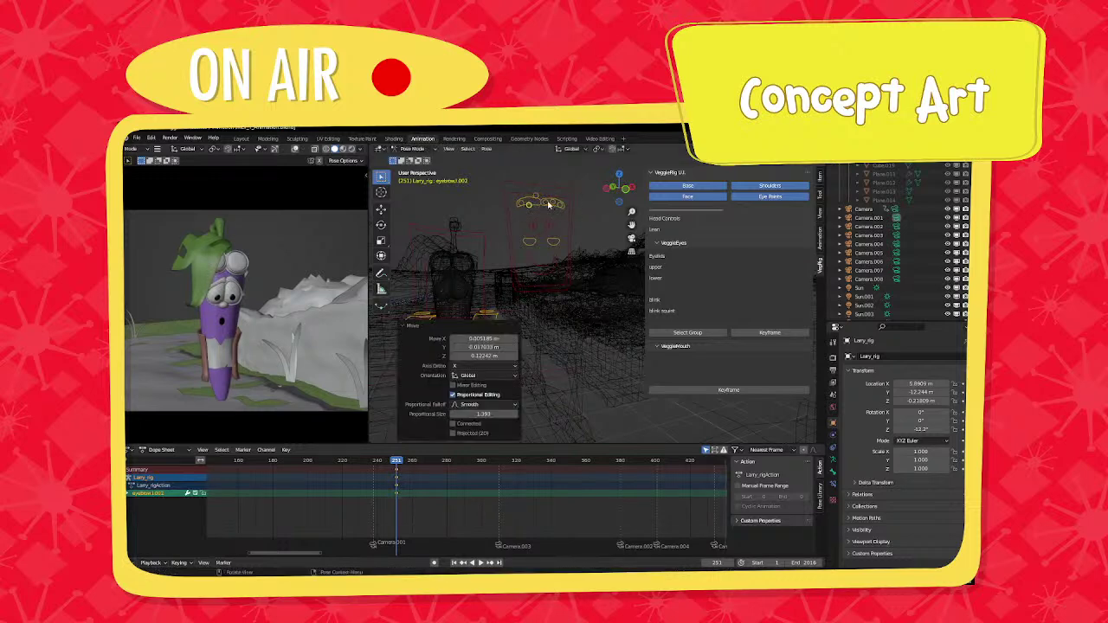
# Reshape the other eyebrow by moving its two small point controls on the face panel.
pyautogui.click(548, 204)
pyautogui.press('g')
pyautogui.click(549, 202)
pyautogui.click(551, 203)
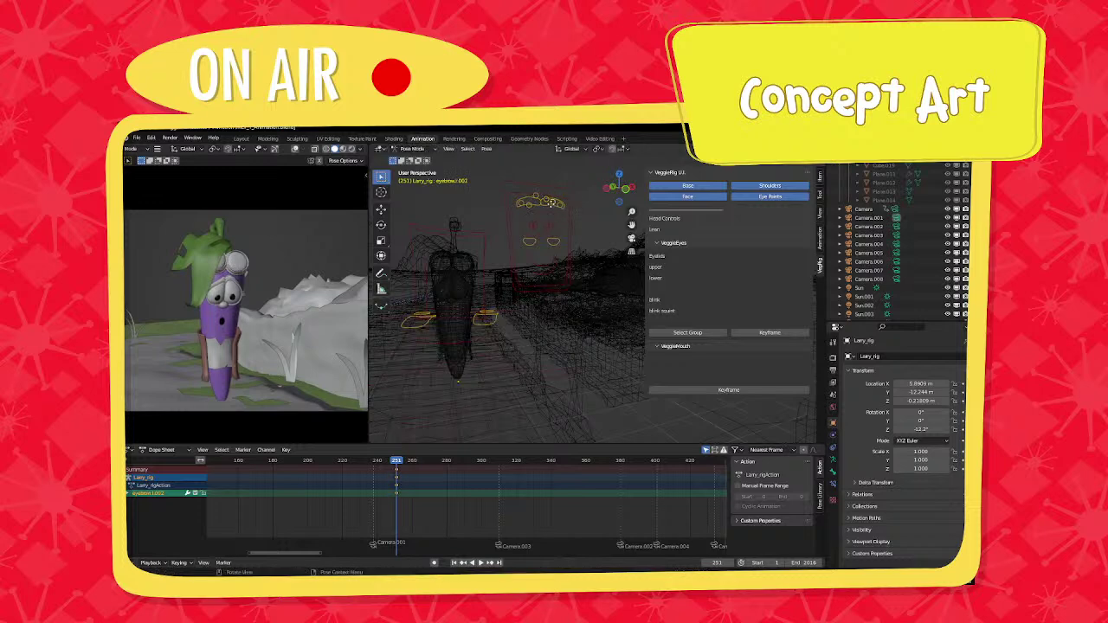
pyautogui.moveTo(551, 203)
pyautogui.mouseDown()
pyautogui.moveTo(544, 196)
pyautogui.moveTo(553, 204)
pyautogui.mouseUp()
# Insert an Available keyframe for all of Larry_rig's bones at frame 251.
pyautogui.moveTo(529, 248)
pyautogui.mouseDown(button='middle')
pyautogui.moveTo(572, 254)
pyautogui.moveTo(532, 265)
pyautogui.mouseUp(button='middle')
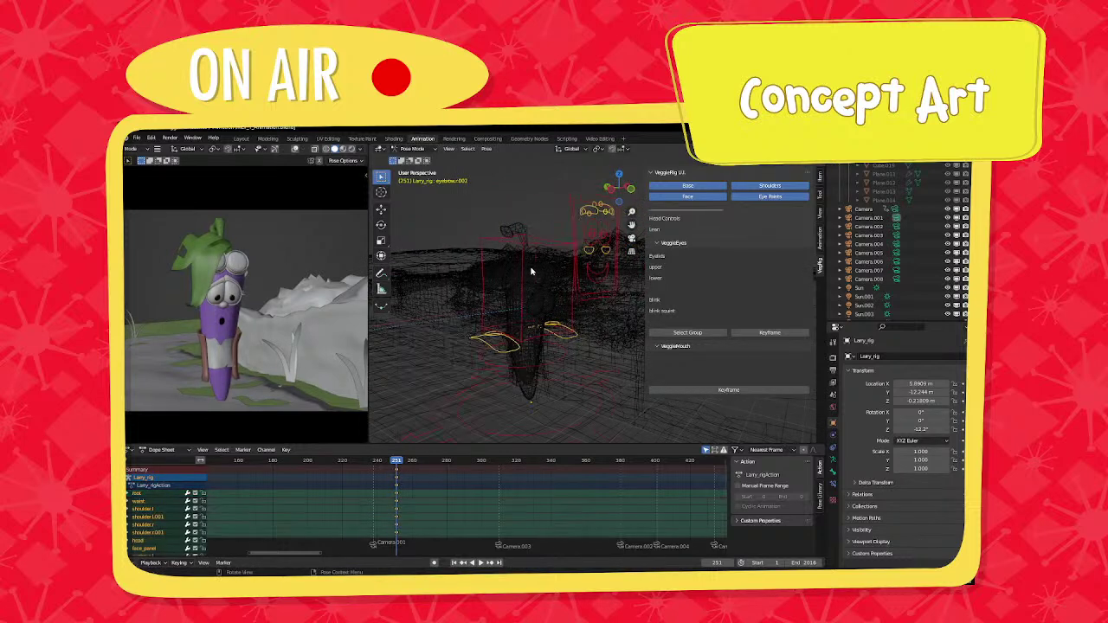
pyautogui.press('i')
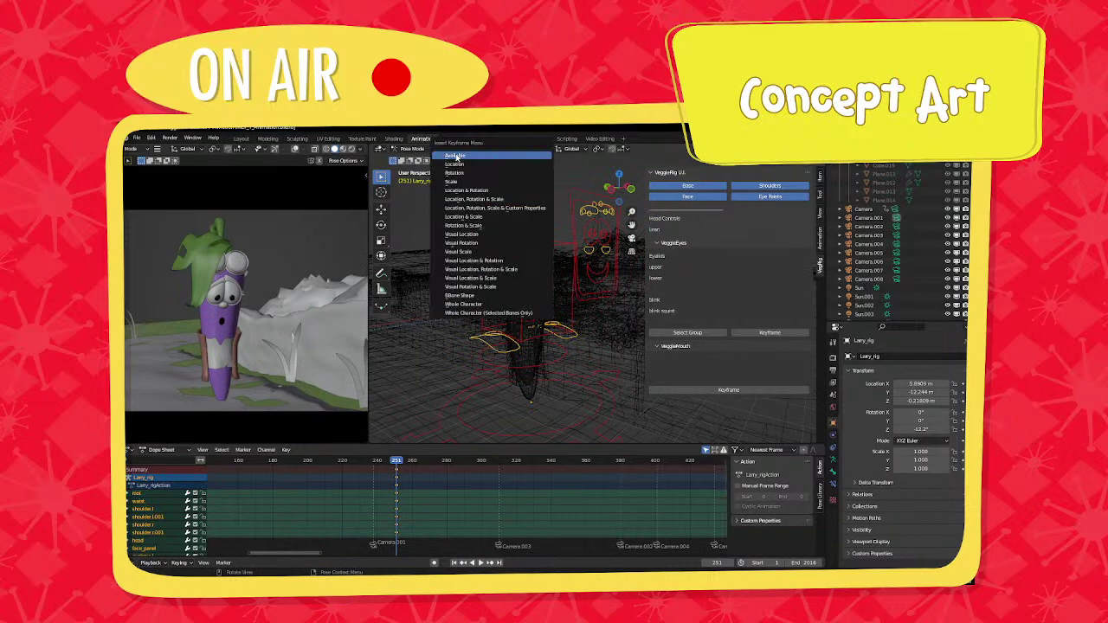
pyautogui.click(515, 157)
# Play the animation forward to frame 263 and clear the head bone's rotation.
pyautogui.scroll(3, 407, 483)
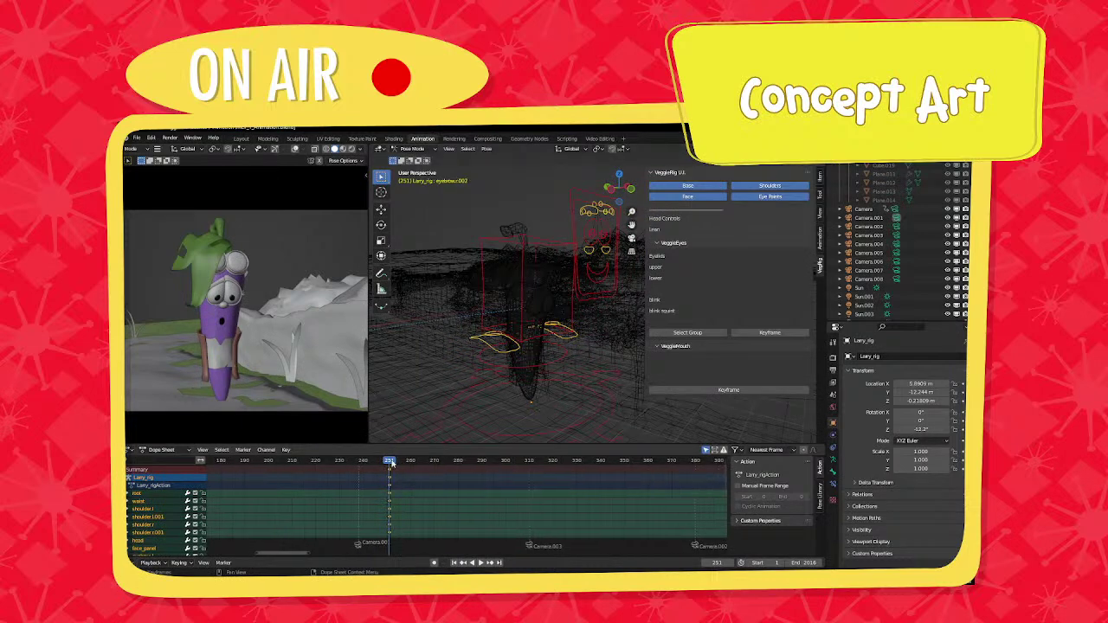
pyautogui.press('space')
pyautogui.press('space')
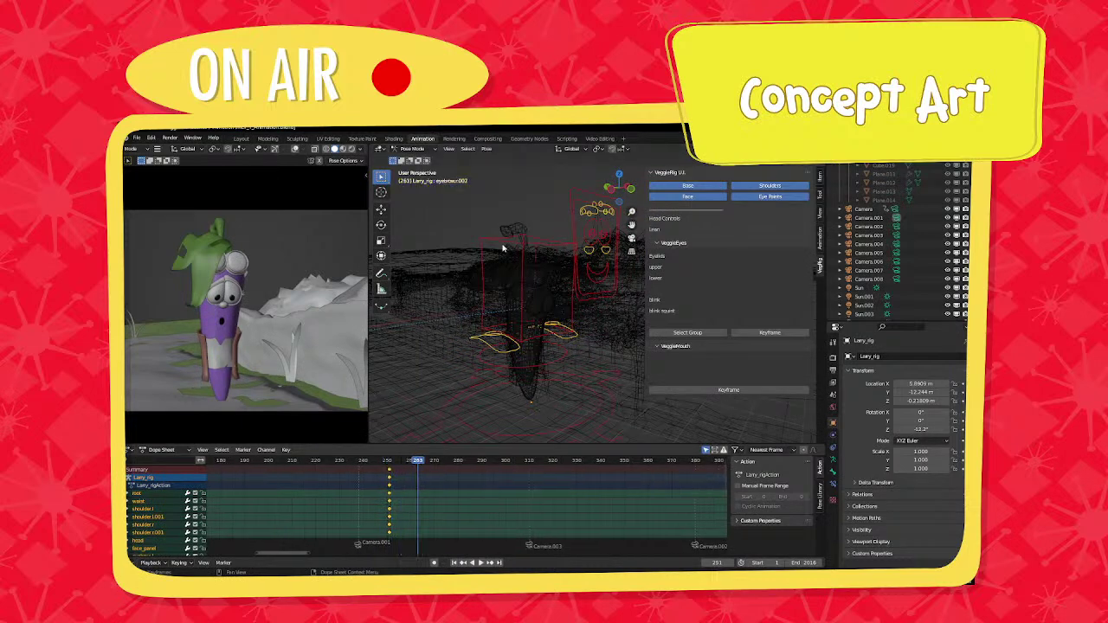
pyautogui.click(516, 242)
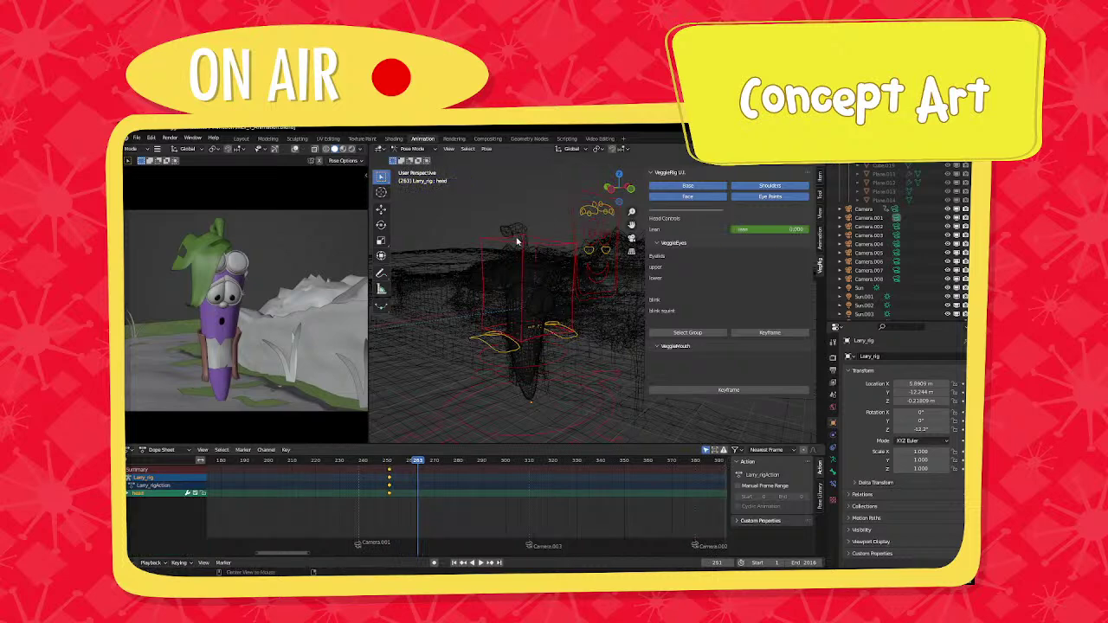
pyautogui.hotkey('alt', 'r')
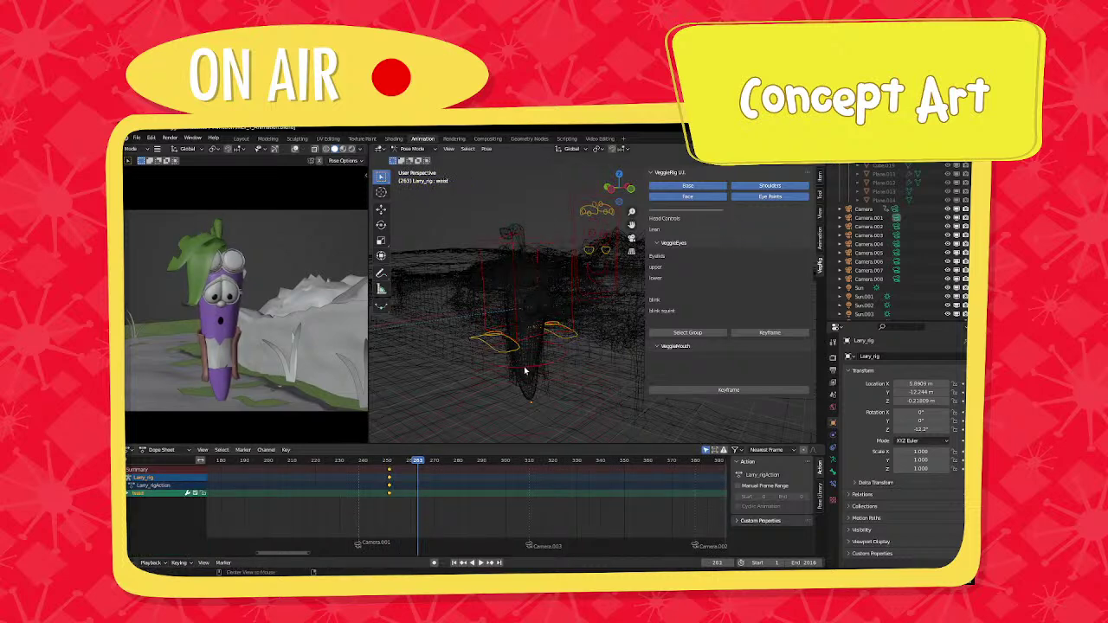
# View the rig from the side and rotate the head bone freely to tilt the head at frame 263.
pyautogui.click(524, 369)
pyautogui.moveTo(546, 370); pyautogui.dragTo(561, 295, button='middle')
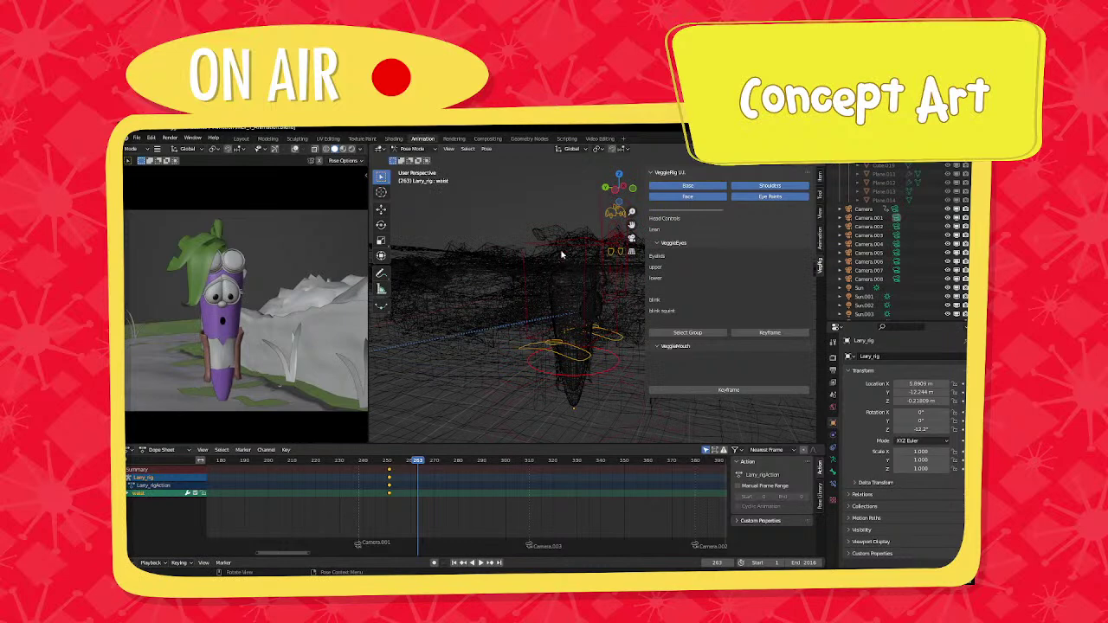
pyautogui.click(552, 262)
pyautogui.press('r')
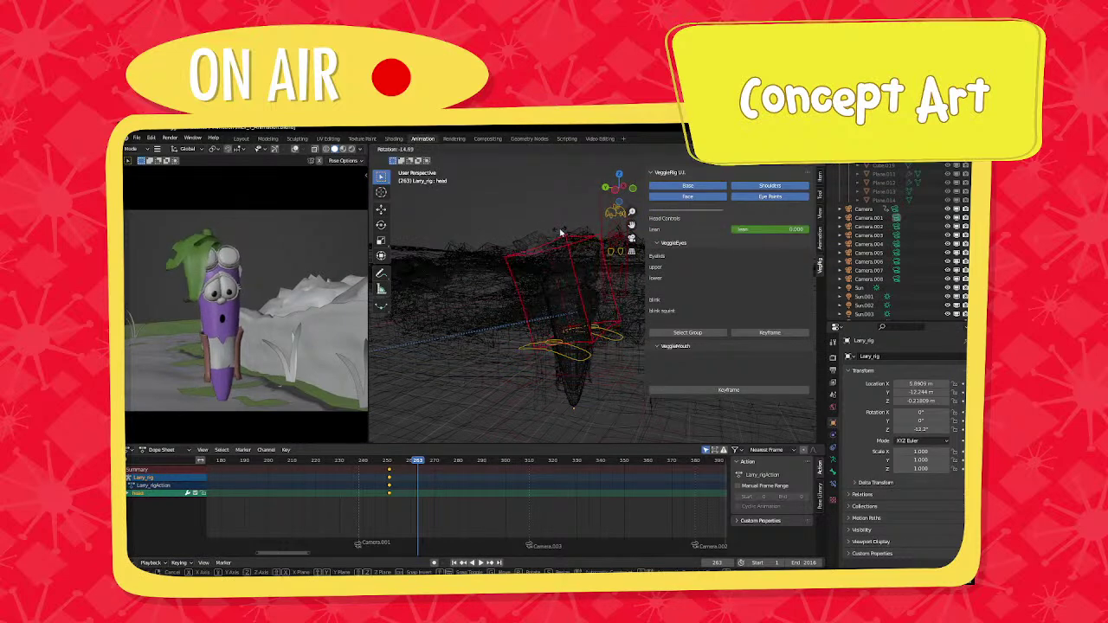
pyautogui.click(561, 232)
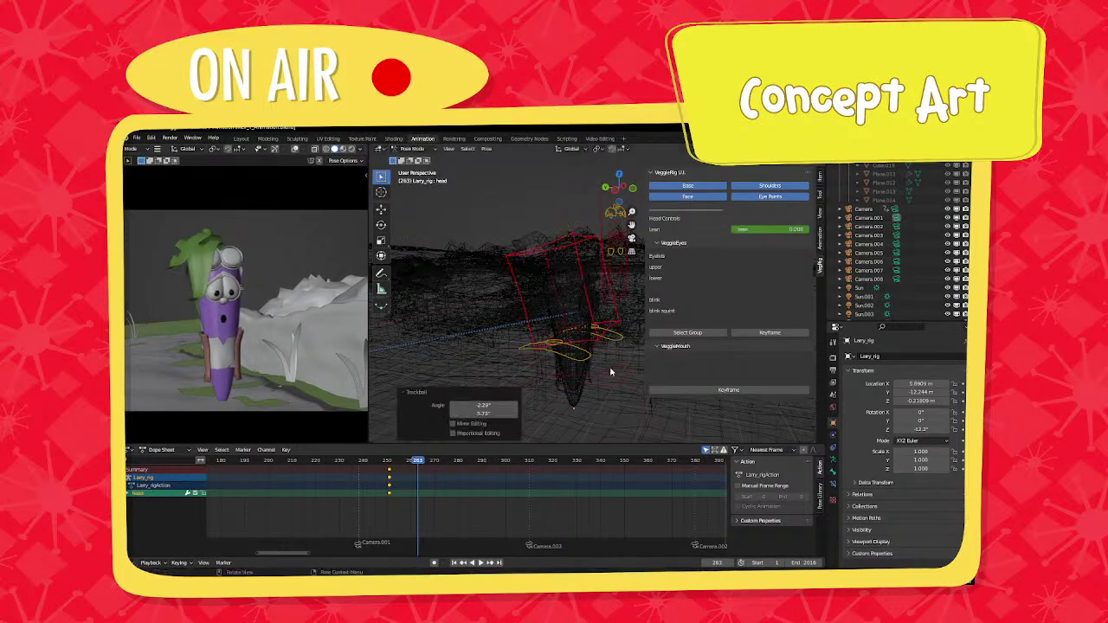
# Move the waist bone about 0.04 m in X and -0.12 m in Y to shift the body pose.
pyautogui.keyDown('shift'); pyautogui.moveTo(609, 367); pyautogui.dragTo(537, 347, button='middle'); pyautogui.keyUp('shift')
pyautogui.click(577, 364)
pyautogui.click(574, 360)
pyautogui.press('g')
pyautogui.click(581, 360)
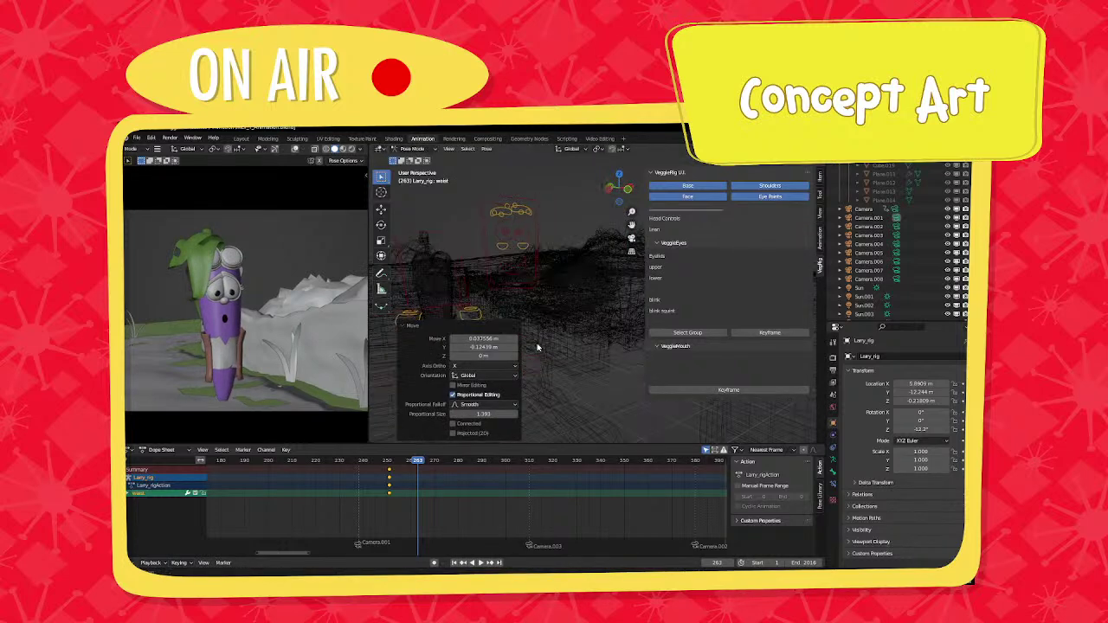
# Set both upper eyelids to 0.402 and both lower eyelids to 0.420, with the eyebrow control's own upper and lower values at 1.000.
pyautogui.click(511, 242)
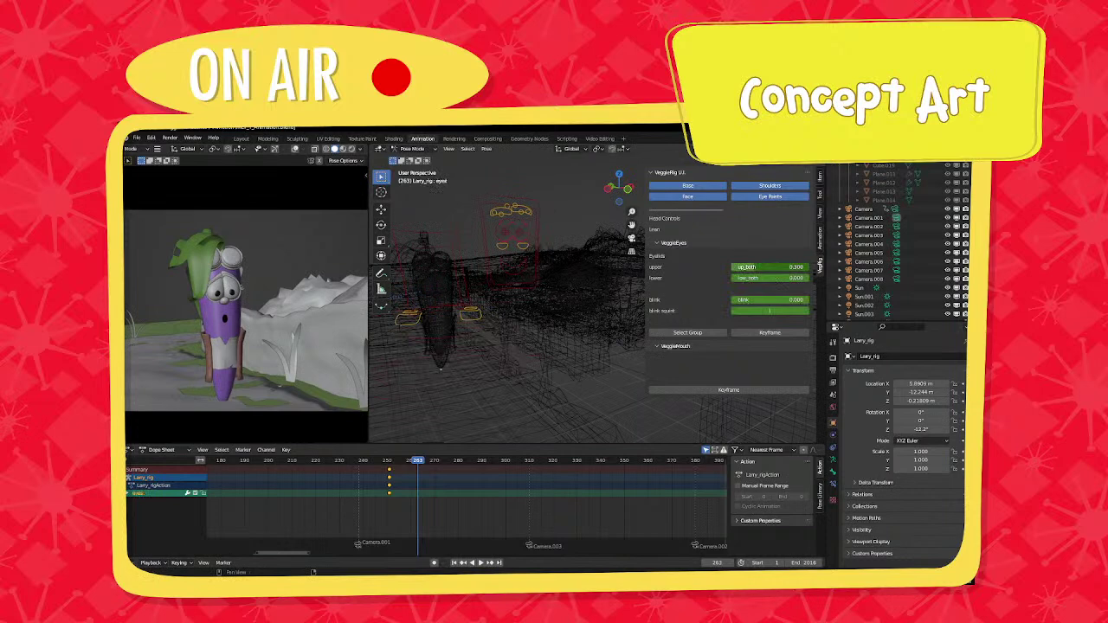
pyautogui.moveTo(778, 267)
pyautogui.mouseDown()
pyautogui.moveTo(761, 268)
pyautogui.moveTo(771, 278)
pyautogui.mouseUp()
pyautogui.hotkey('ctrl', 'z')
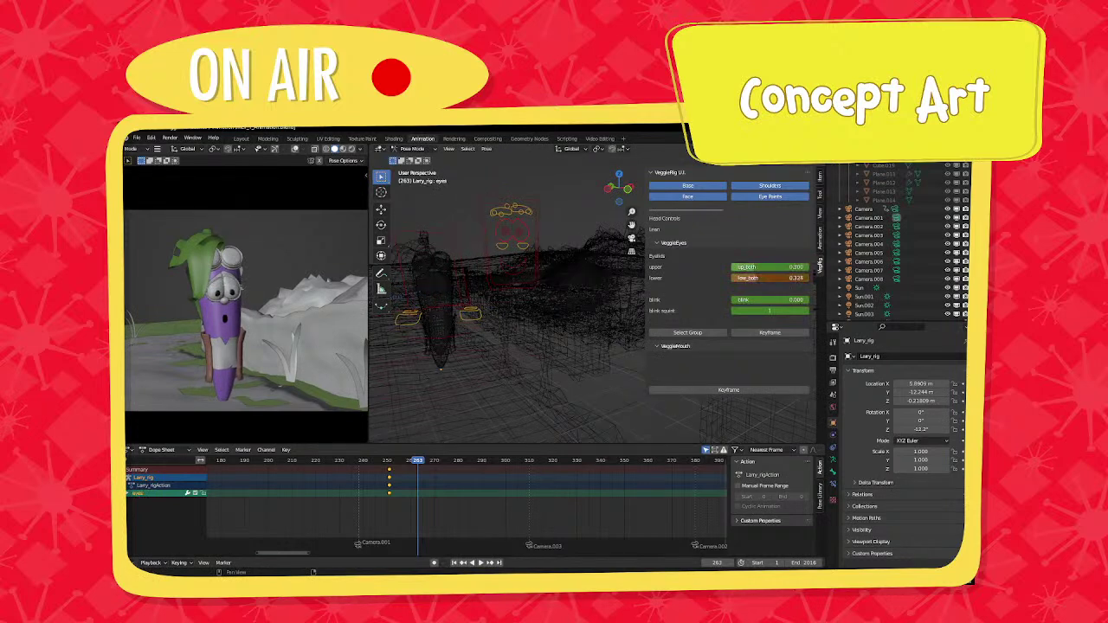
pyautogui.moveTo(773, 277); pyautogui.dragTo(806, 277)
pyautogui.click(511, 215)
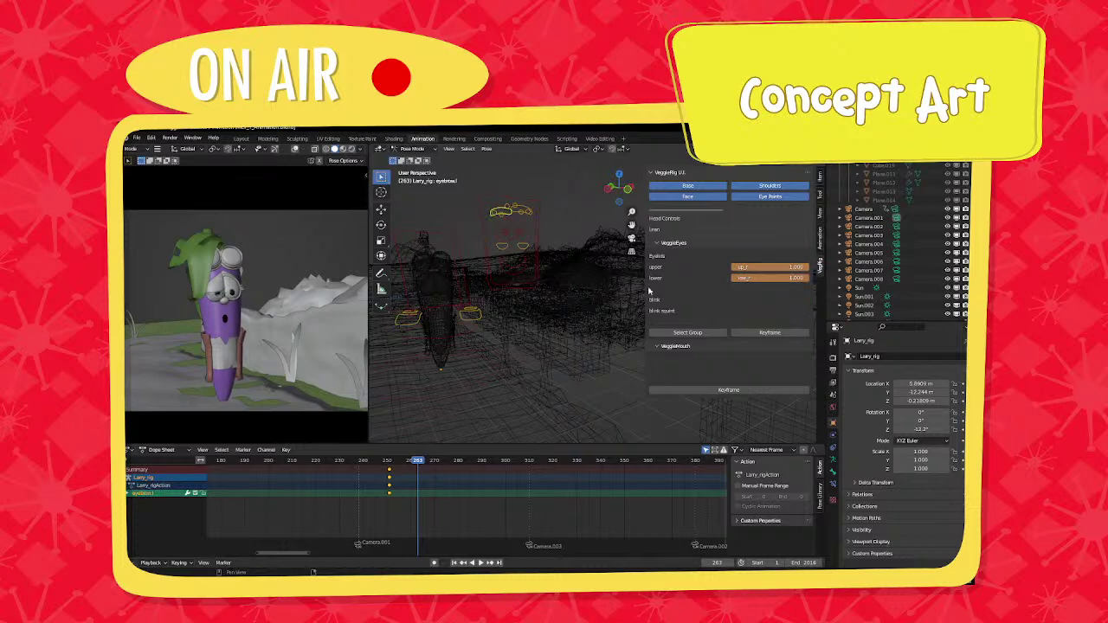
pyautogui.click(511, 247)
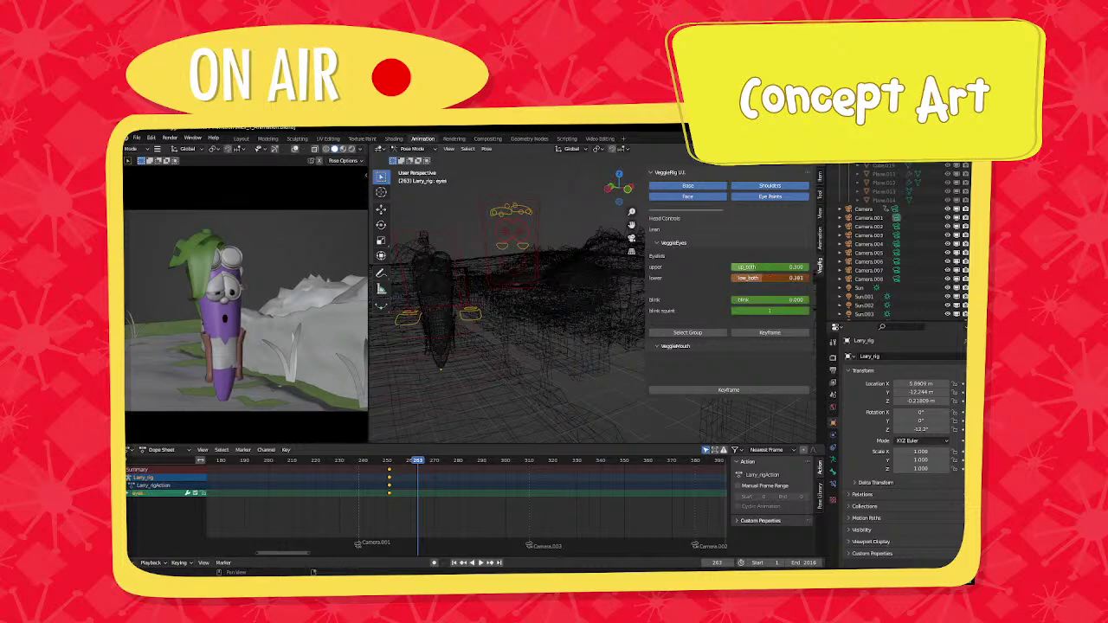
pyautogui.moveTo(761, 277)
pyautogui.mouseDown()
pyautogui.moveTo(791, 277)
pyautogui.moveTo(737, 277)
pyautogui.moveTo(797, 277)
pyautogui.moveTo(764, 277)
pyautogui.moveTo(780, 269)
pyautogui.mouseUp()
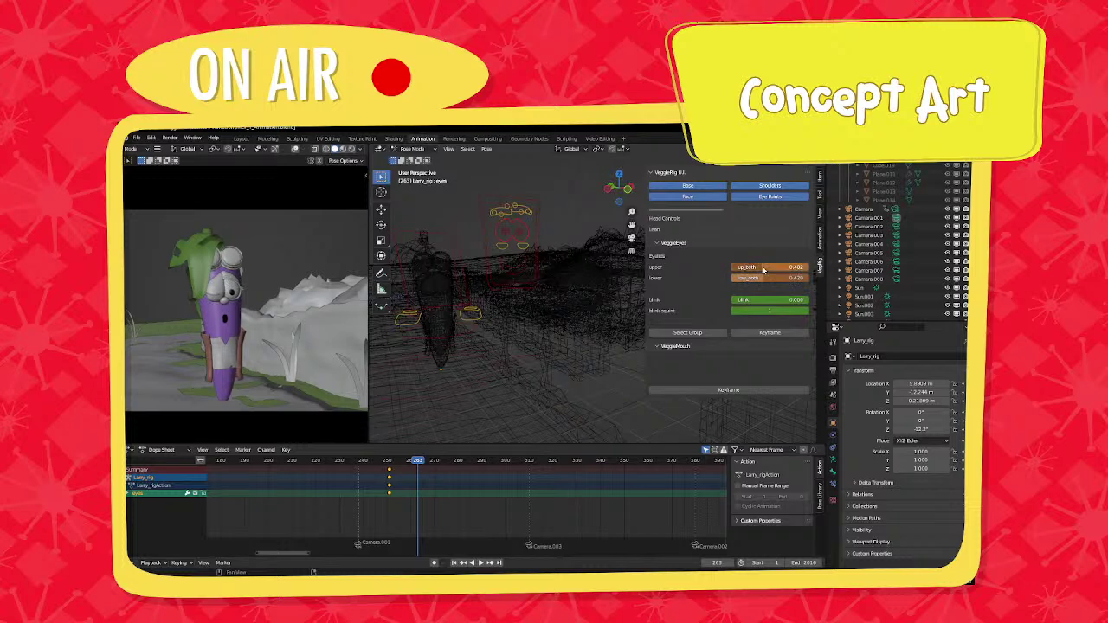
# Insert an Available keyframe for all bones at frame 263 and set the selected keyframes' interpolation to Constant.
pyautogui.press('a')
pyautogui.press('i')
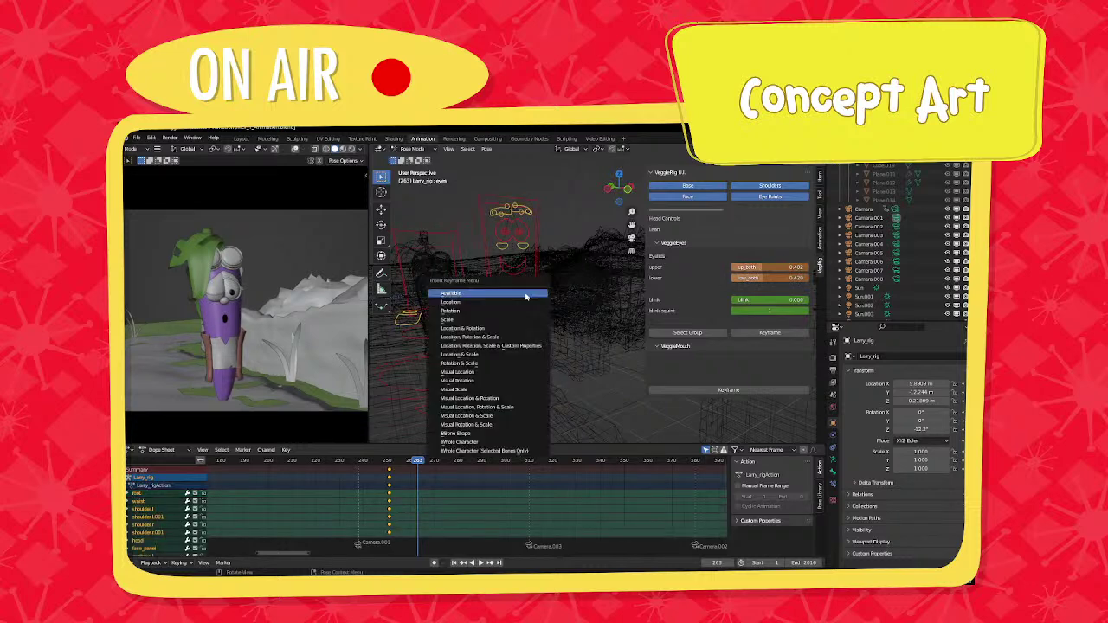
pyautogui.click(524, 297)
pyautogui.press('g')
pyautogui.click(437, 476)
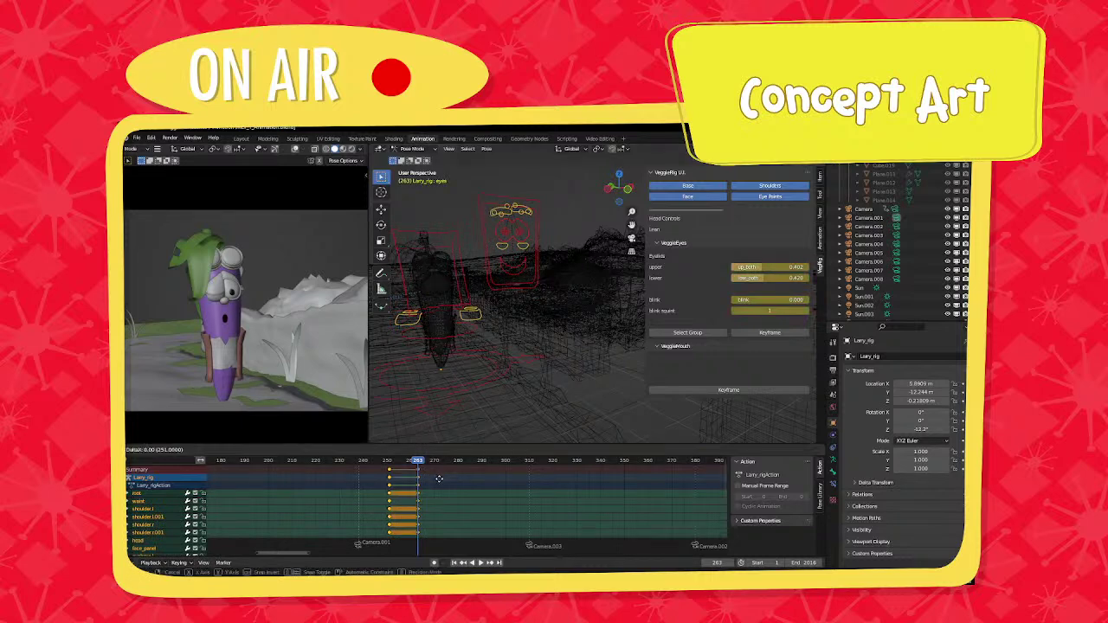
pyautogui.press('t')
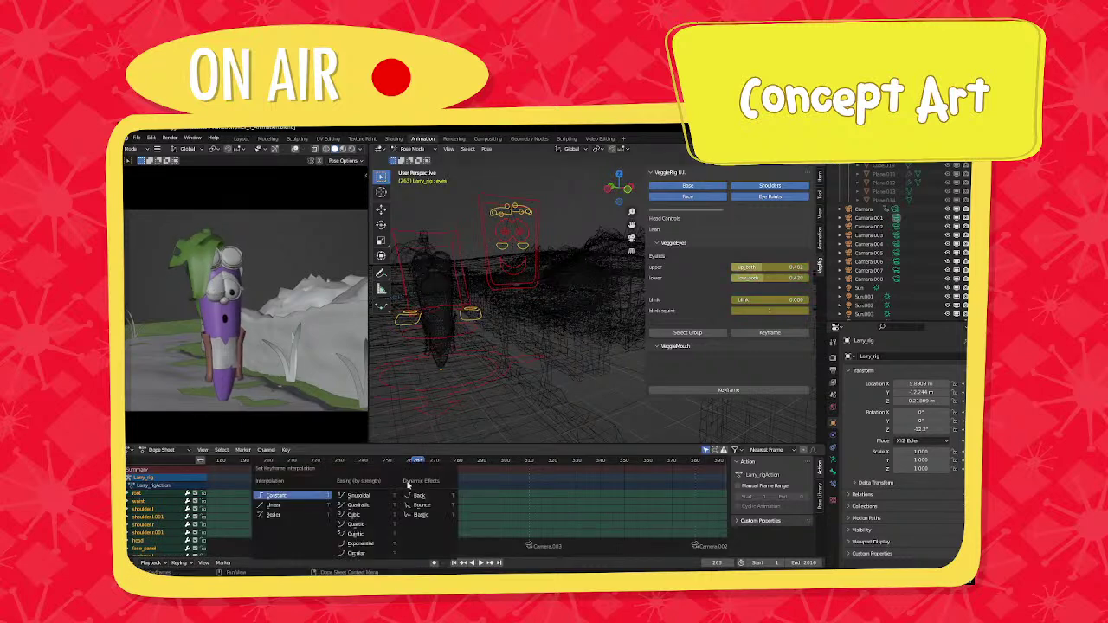
# Lower the left eyebrow control of Larry_rig by about 0.04 m at frame 263.
pyautogui.click(506, 217)
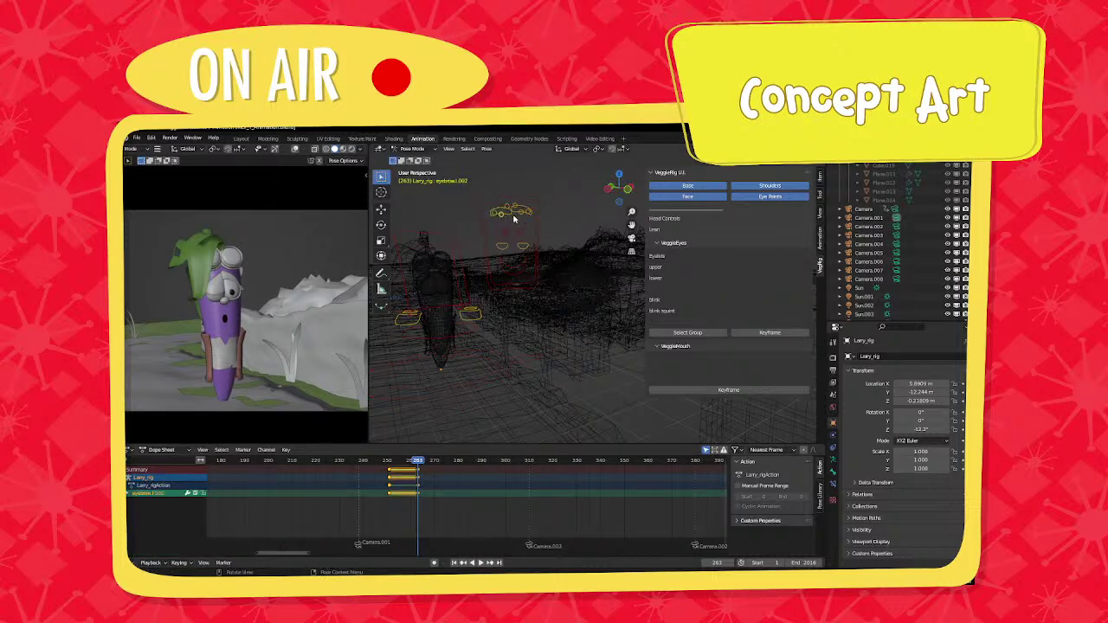
pyautogui.keyDown('shift'); pyautogui.click(520, 216); pyautogui.keyUp('shift')
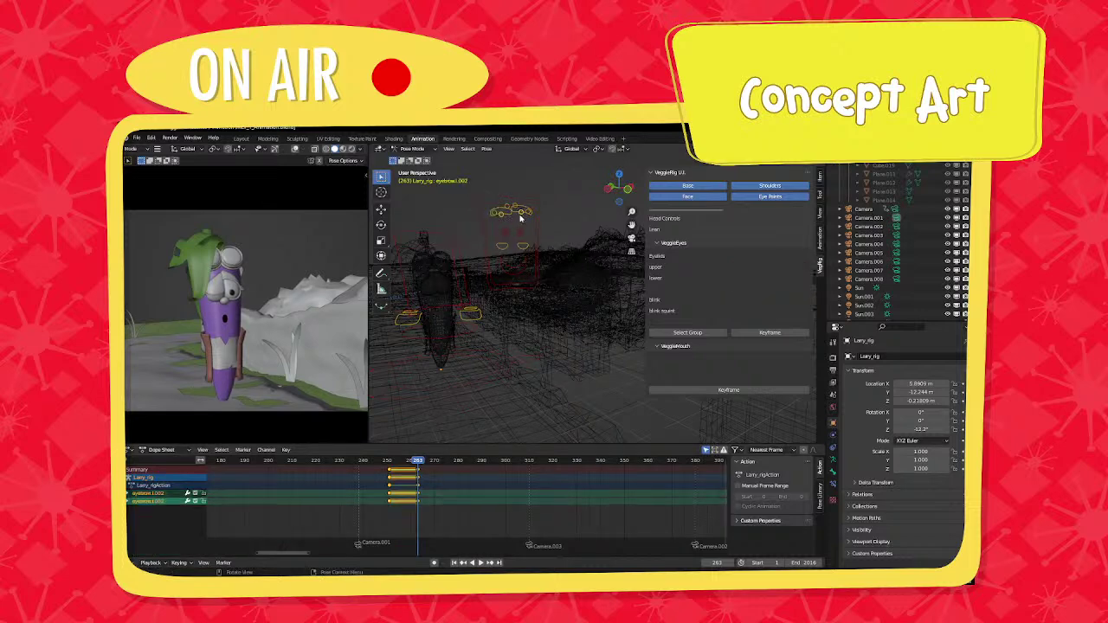
pyautogui.moveTo(521, 227); pyautogui.dragTo(530, 236, button='middle')
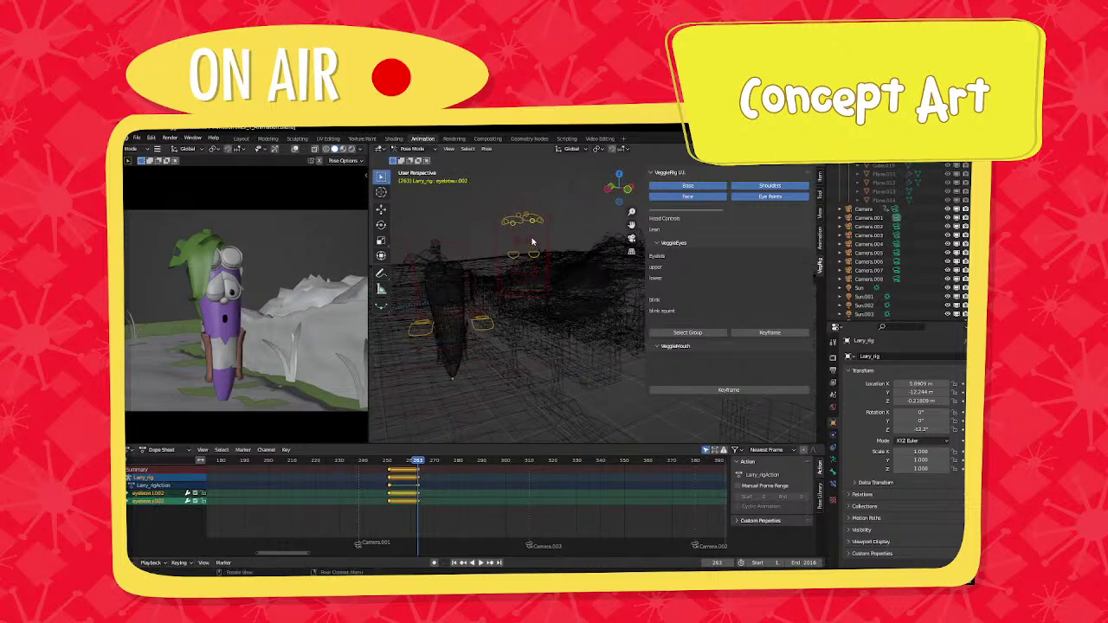
pyautogui.click(518, 225)
pyautogui.press('g')
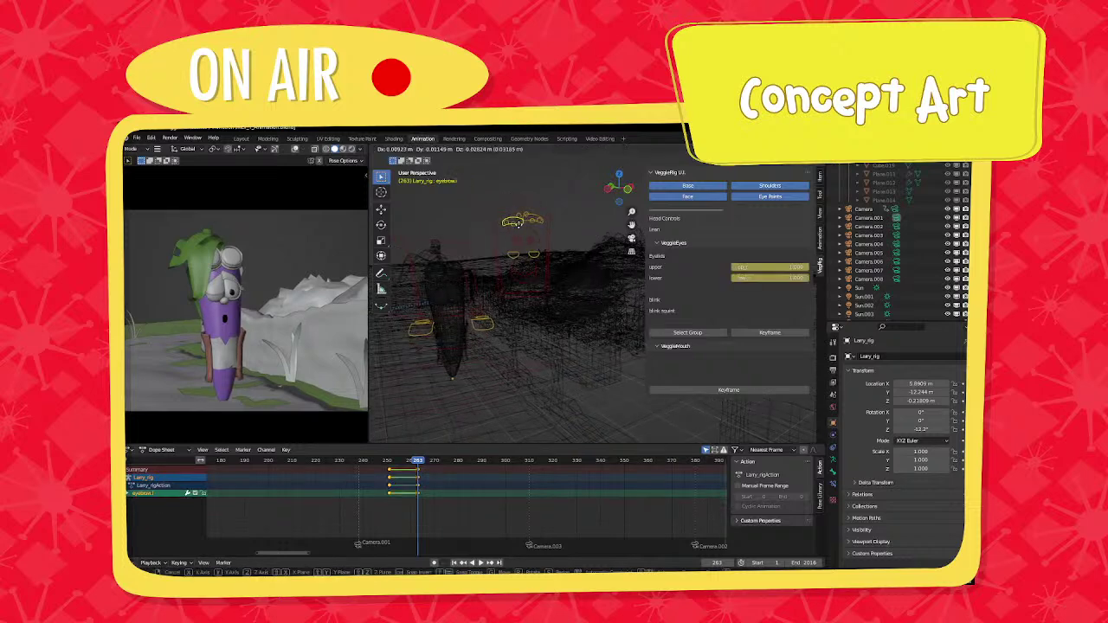
pyautogui.click(519, 228)
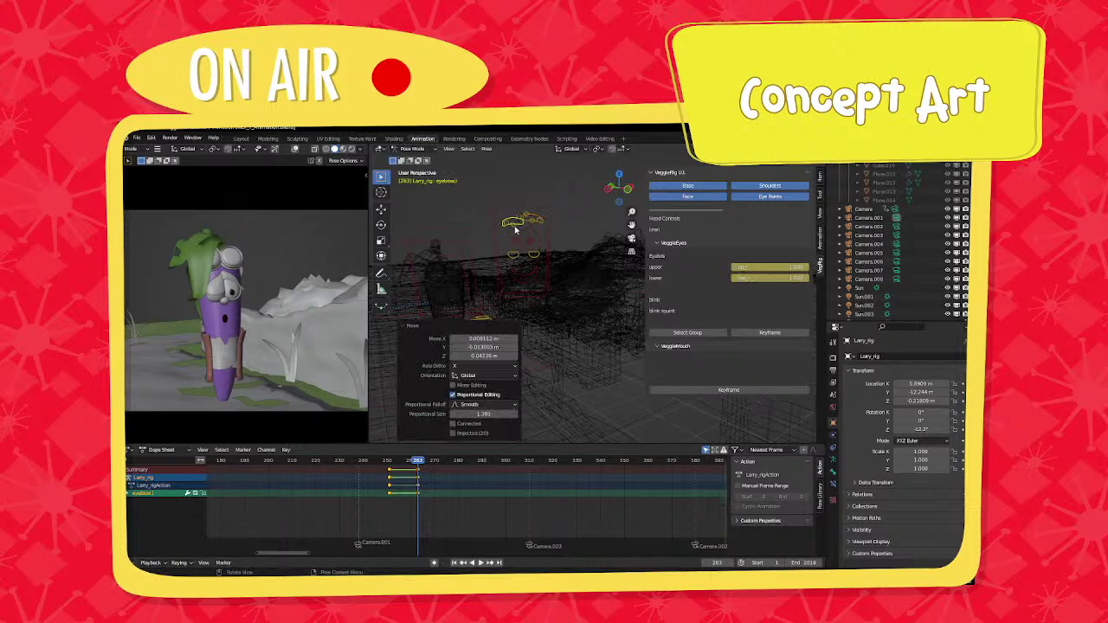
# Select both main eyebrow controls and move them down together by about 0.11 m.
pyautogui.keyDown('shift'); pyautogui.click(523, 222); pyautogui.keyUp('shift')
pyautogui.click(524, 224)
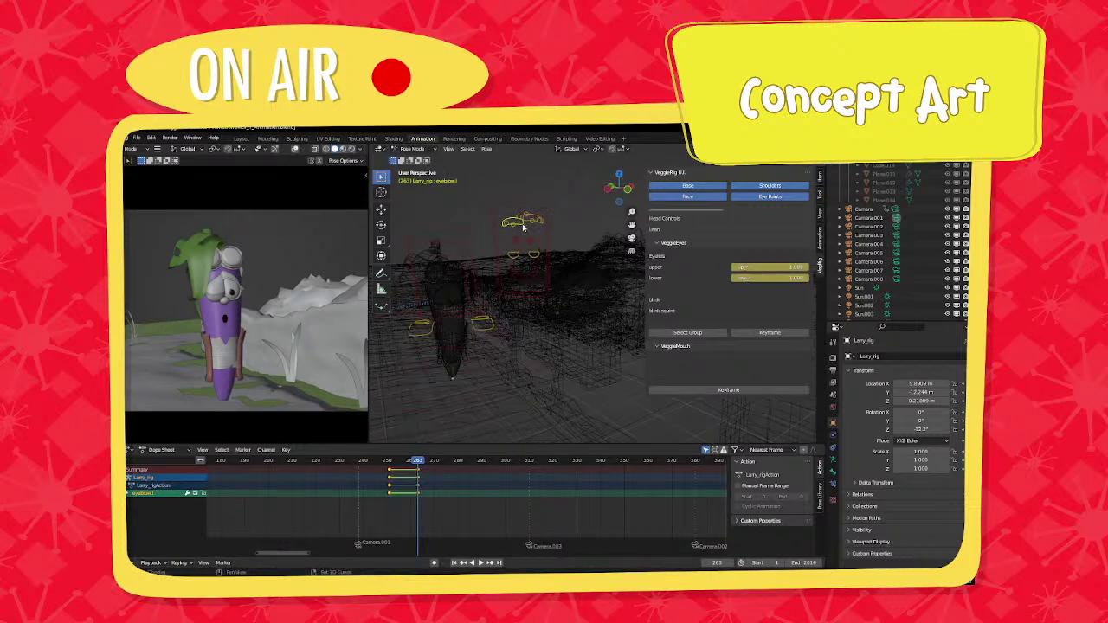
pyautogui.keyDown('shift'); pyautogui.click(527, 223); pyautogui.keyUp('shift')
pyautogui.keyDown('shift'); pyautogui.click(523, 225); pyautogui.keyUp('shift')
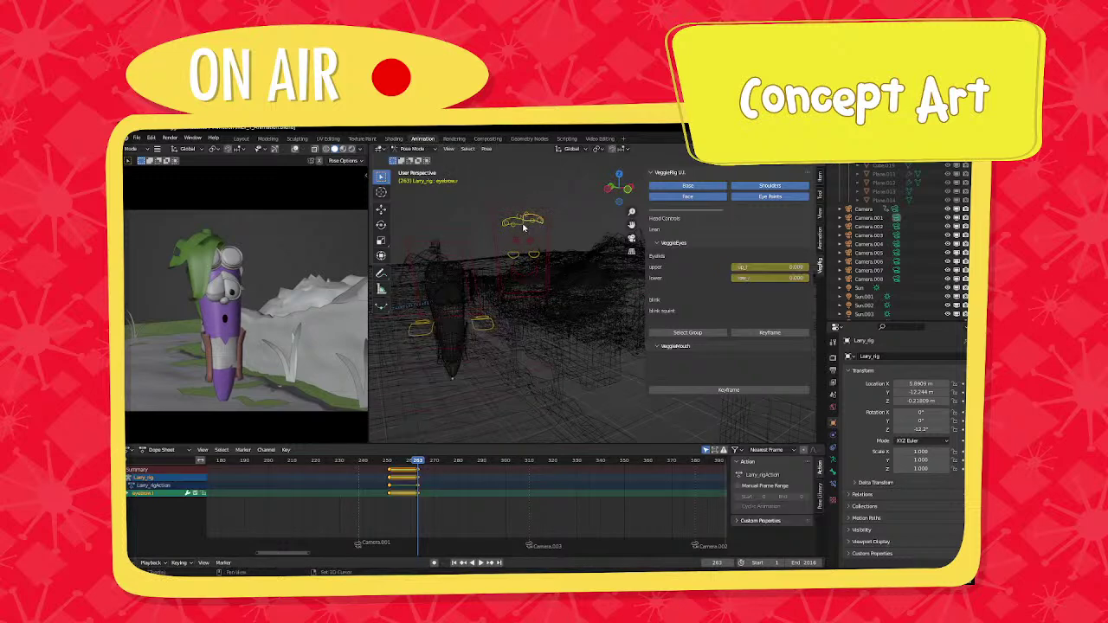
pyautogui.keyDown('shift'); pyautogui.click(524, 225); pyautogui.keyUp('shift')
pyautogui.press('g')
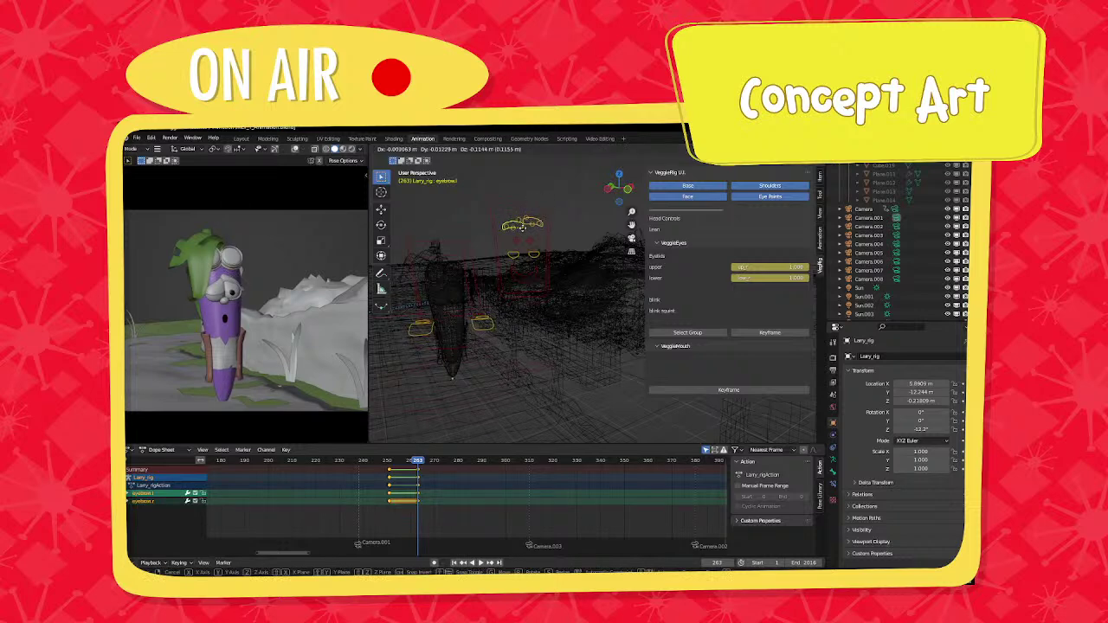
pyautogui.click(523, 230)
# Rotate both pupils freely with a trackball rotation of about -19.5° on each angle to redirect the gaze.
pyautogui.click(521, 241)
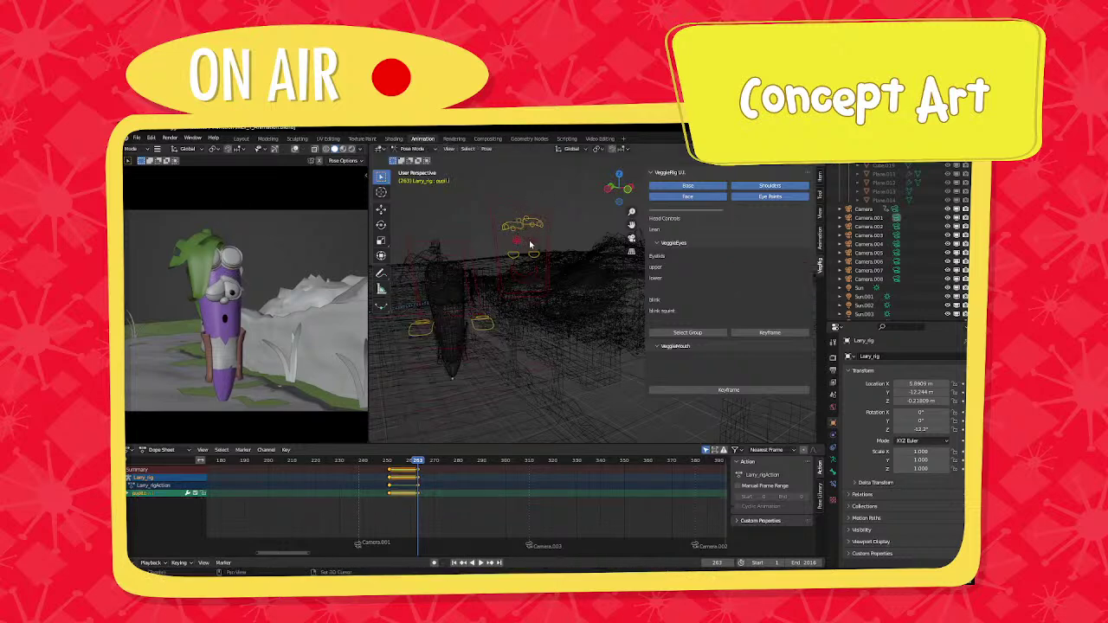
pyautogui.keyDown('shift'); pyautogui.click(531, 243); pyautogui.keyUp('shift')
pyautogui.press('r')
pyautogui.press('r')
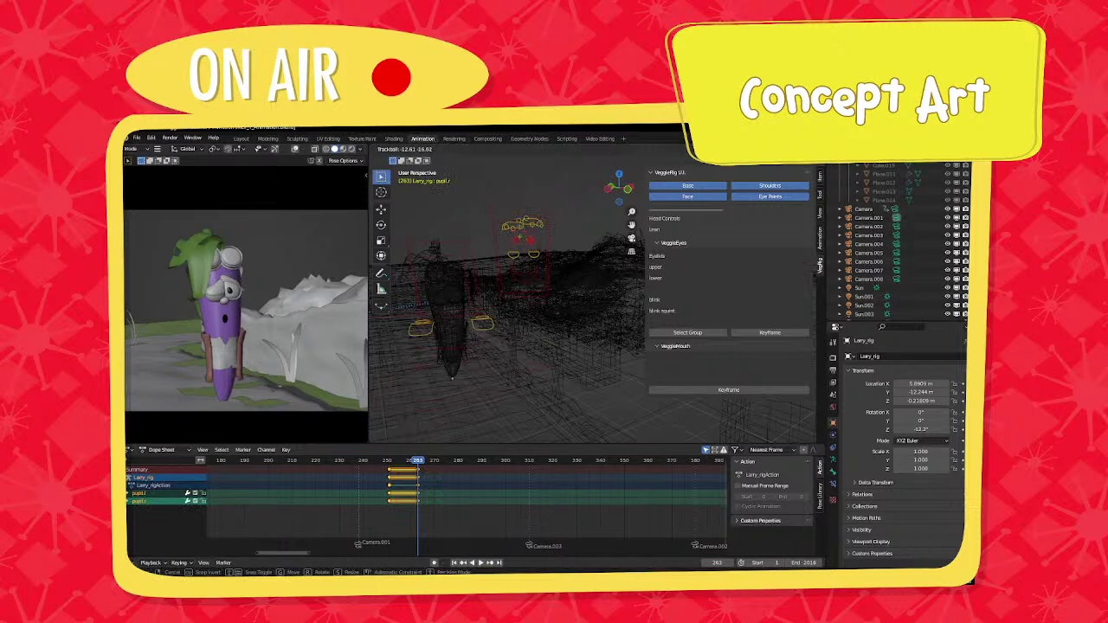
pyautogui.click(530, 232)
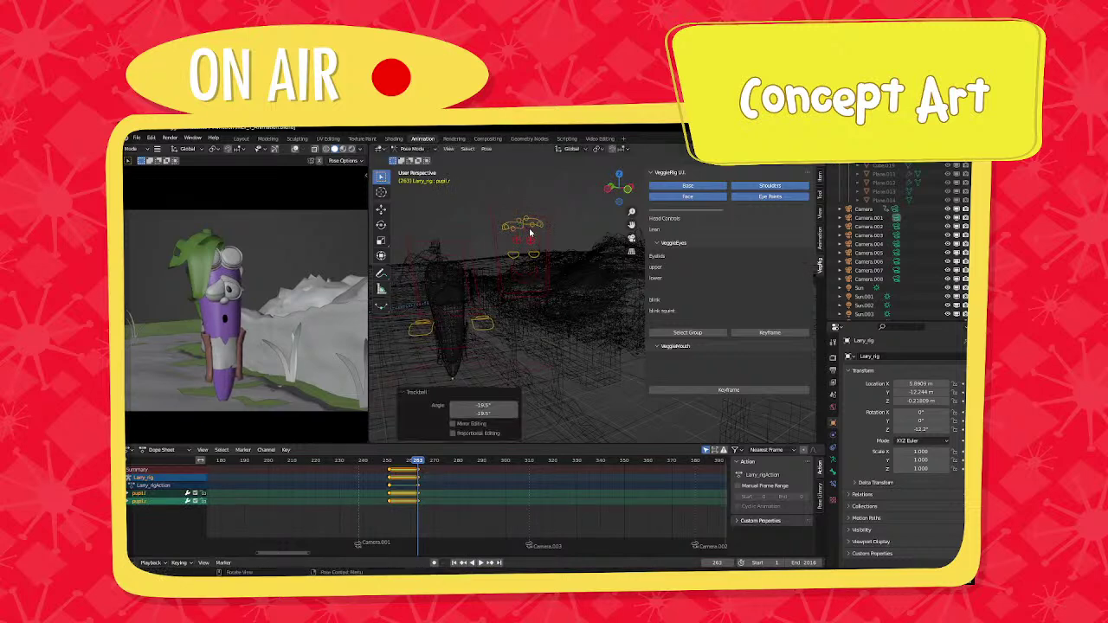
# Set the right upper eyelid to 0.193 and raise the left and right squint controls below the eyes.
pyautogui.click(527, 229)
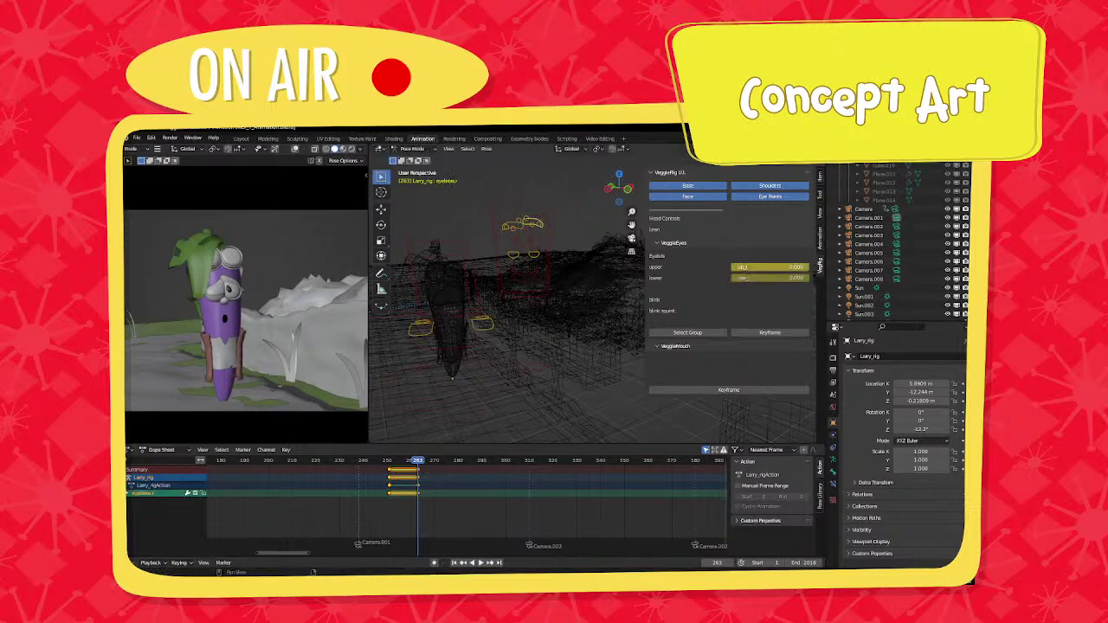
pyautogui.moveTo(735, 268)
pyautogui.mouseDown()
pyautogui.moveTo(757, 267)
pyautogui.moveTo(746, 268)
pyautogui.mouseUp()
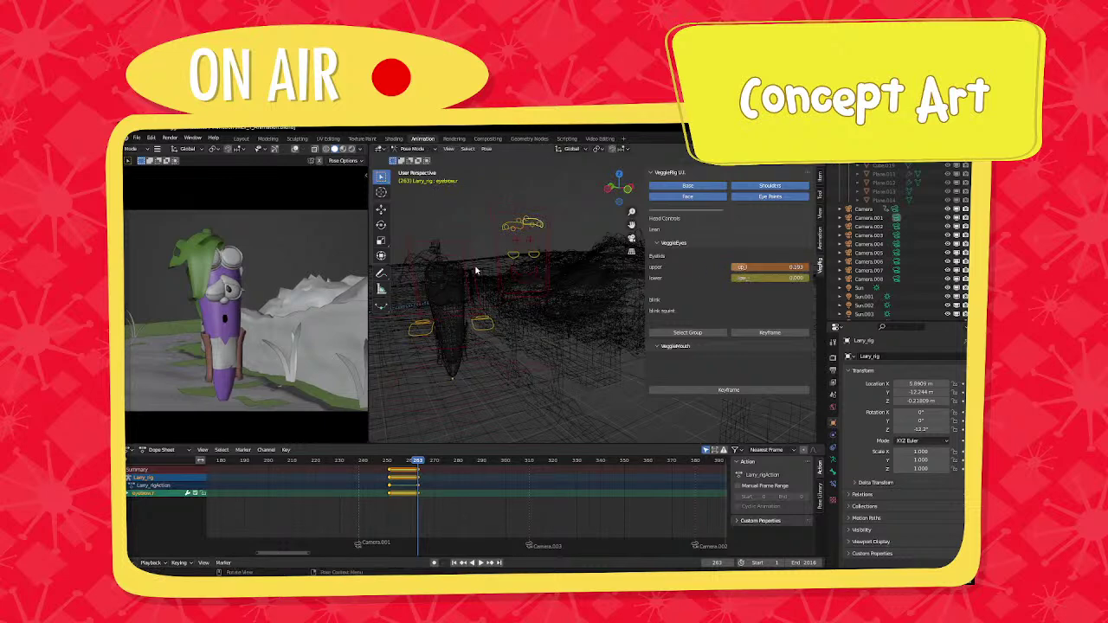
pyautogui.click(514, 259)
pyautogui.press('g')
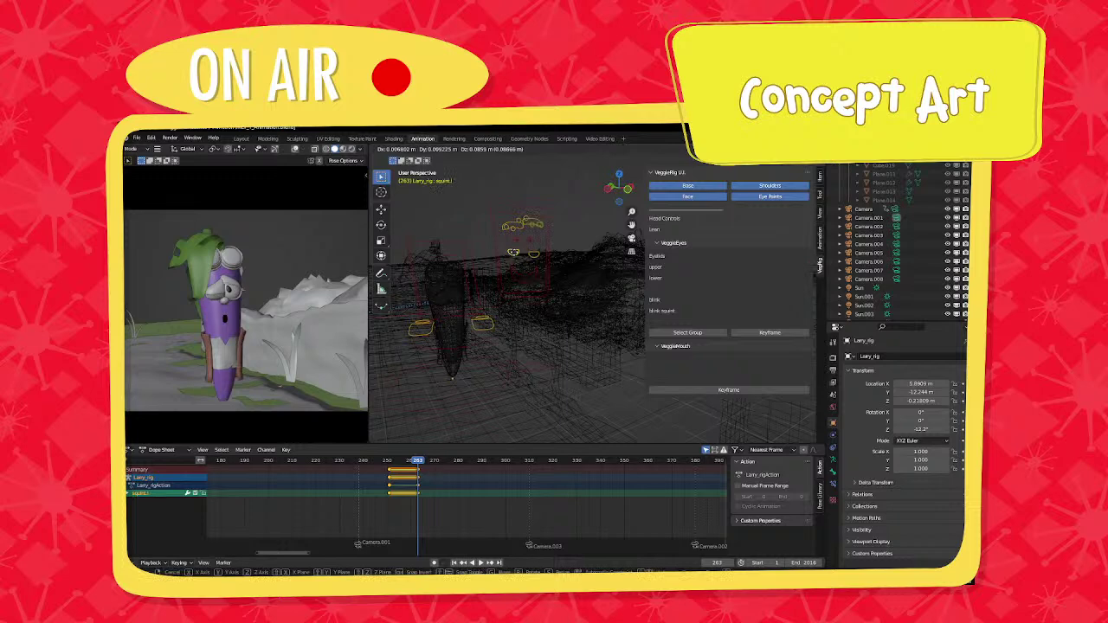
pyautogui.click(525, 257)
pyautogui.click(530, 258)
pyautogui.press('g')
pyautogui.click(530, 255)
# Set the mouth control's oo shape to 0.000 and increase another mouth shape to form a flat, closed mouth.
pyautogui.click(527, 284)
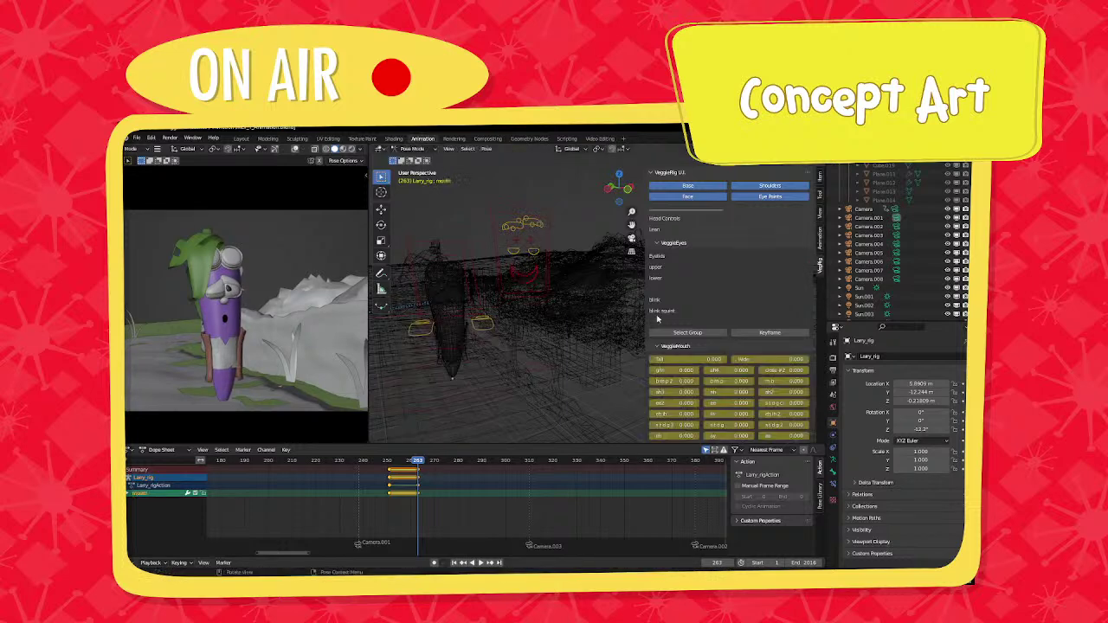
pyautogui.scroll(-3, 701, 364)
pyautogui.moveTo(742, 397); pyautogui.dragTo(718, 397)
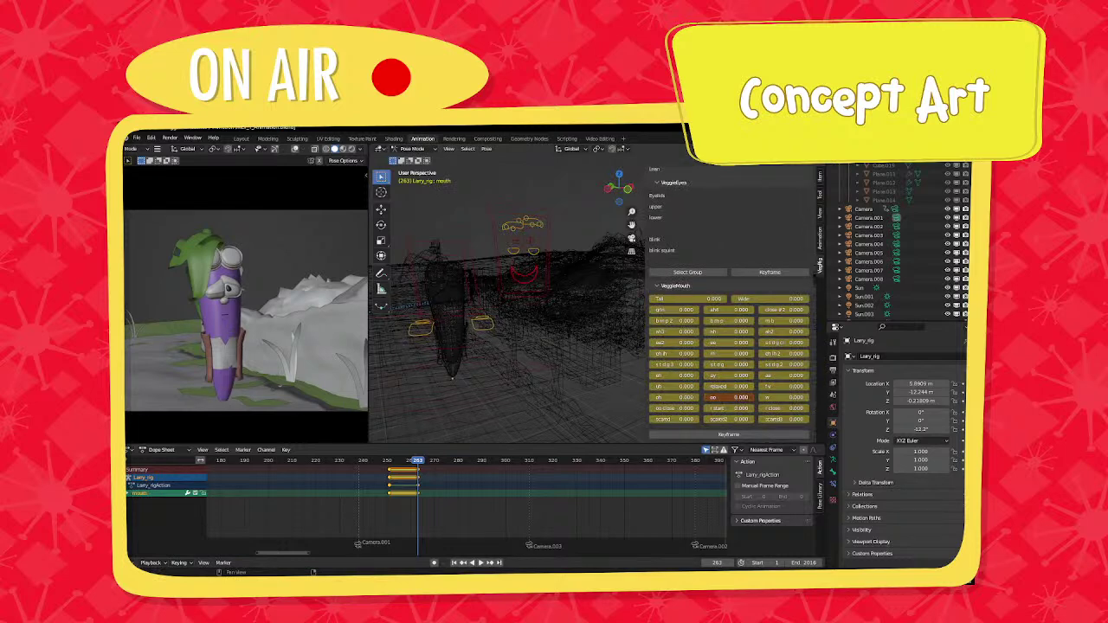
pyautogui.moveTo(726, 344); pyautogui.dragTo(749, 344)
# Lower the right eyebrow control slightly and raise the round control above it by about 0.04 m in Z.
pyautogui.click(521, 226)
pyautogui.press('g')
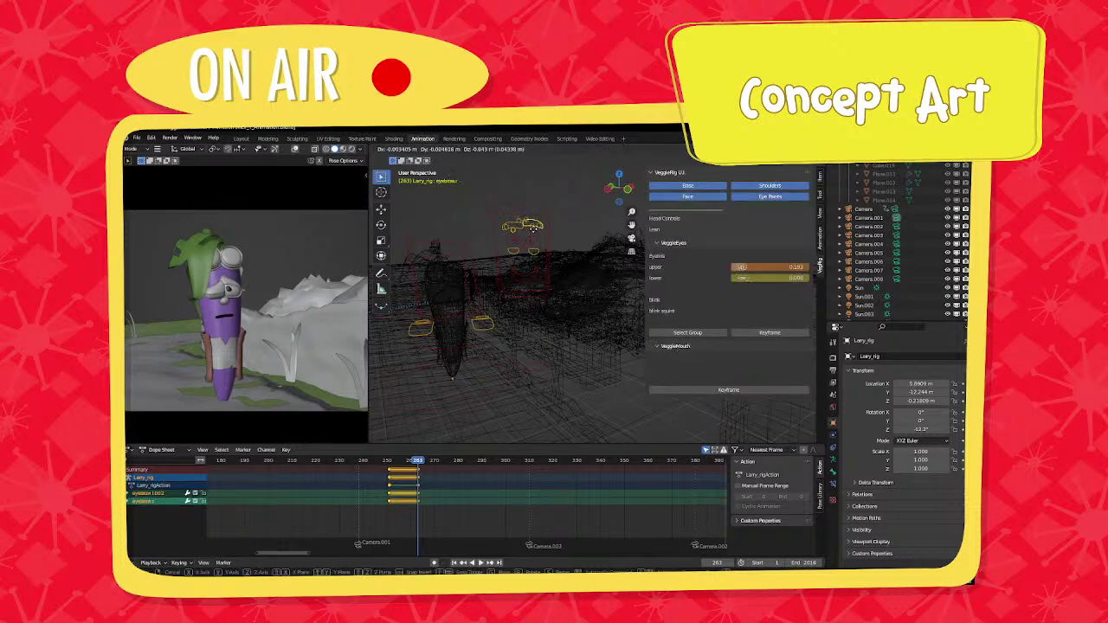
pyautogui.click(530, 223)
pyautogui.click(528, 224)
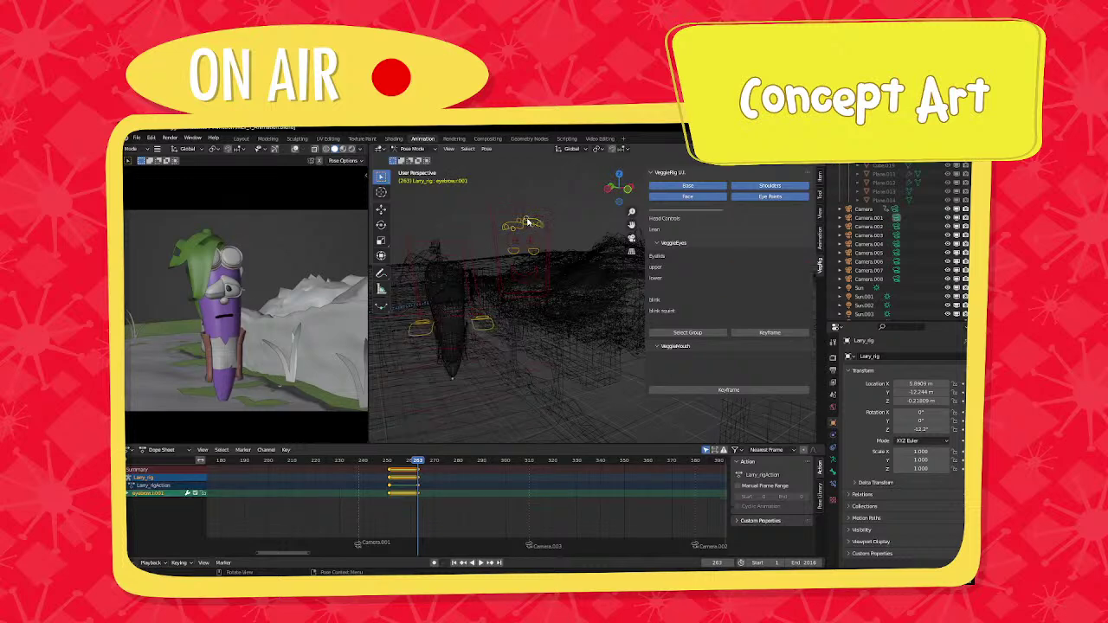
pyautogui.press('g')
pyautogui.click(521, 230)
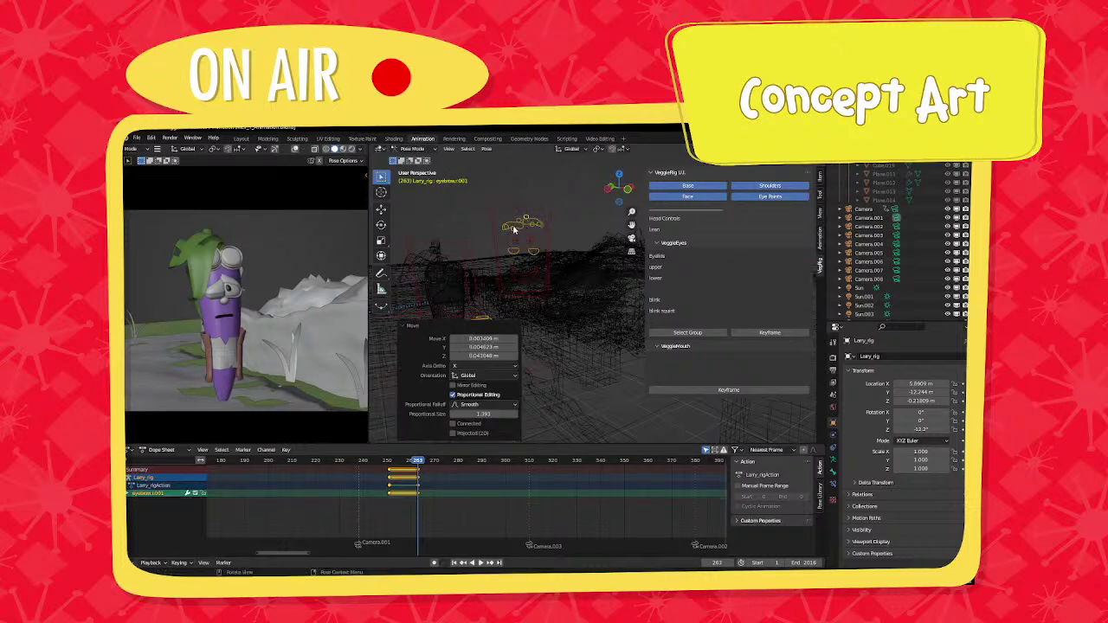
# Adjust the round control beneath the left eyebrow, lower the one beneath the right by about 0.10 m, and raise the right lower eyelid.
pyautogui.click(514, 229)
pyautogui.press('g')
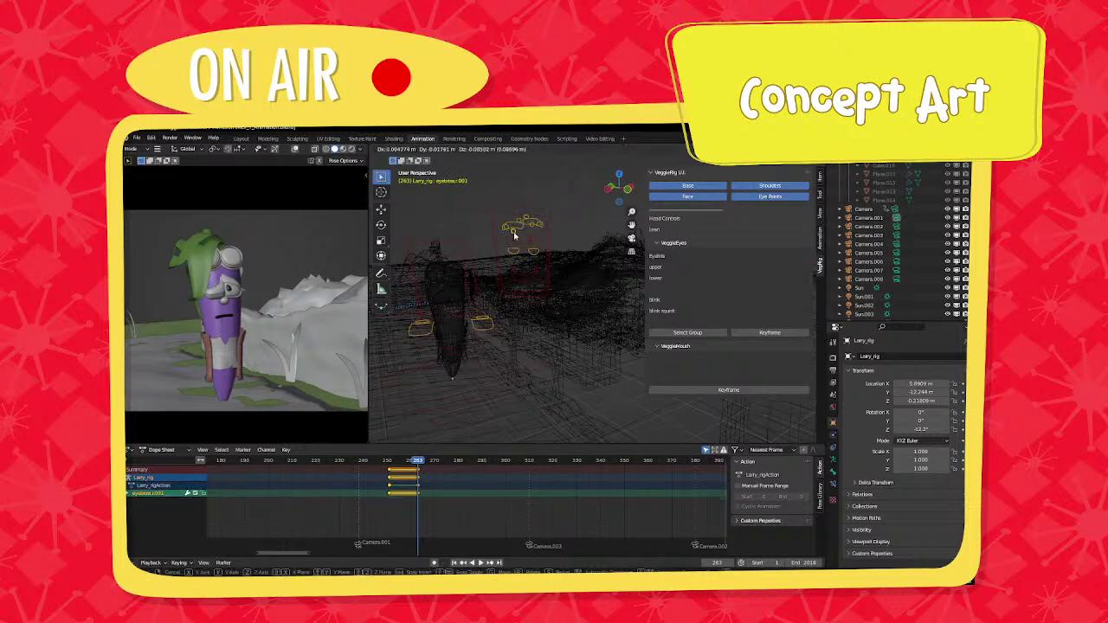
pyautogui.click(528, 229)
pyautogui.click(532, 230)
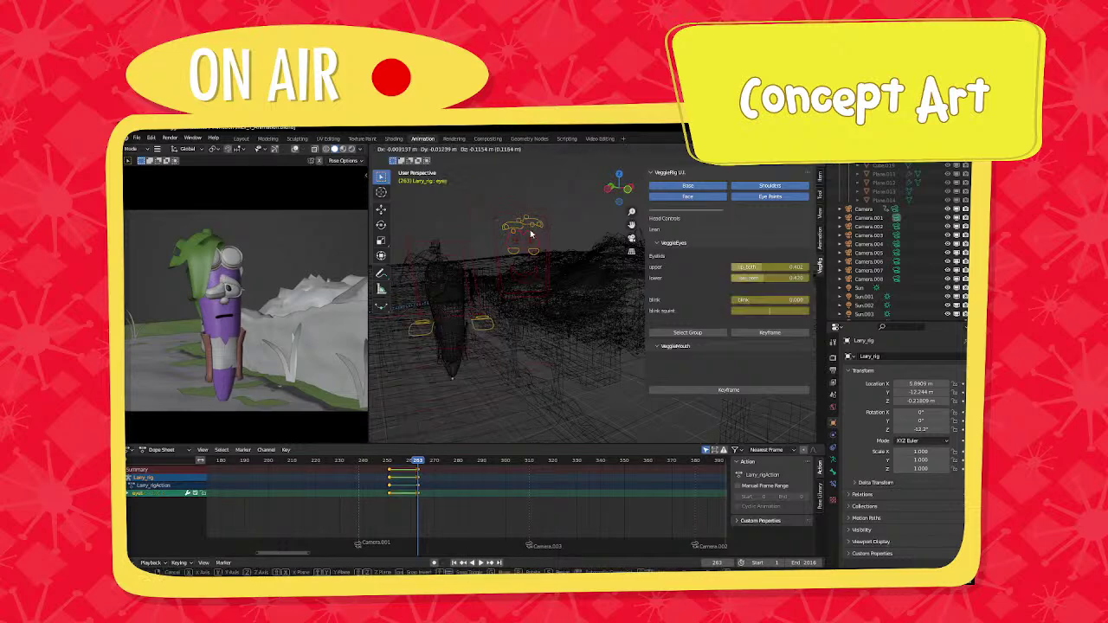
pyautogui.click(532, 229)
pyautogui.press('g')
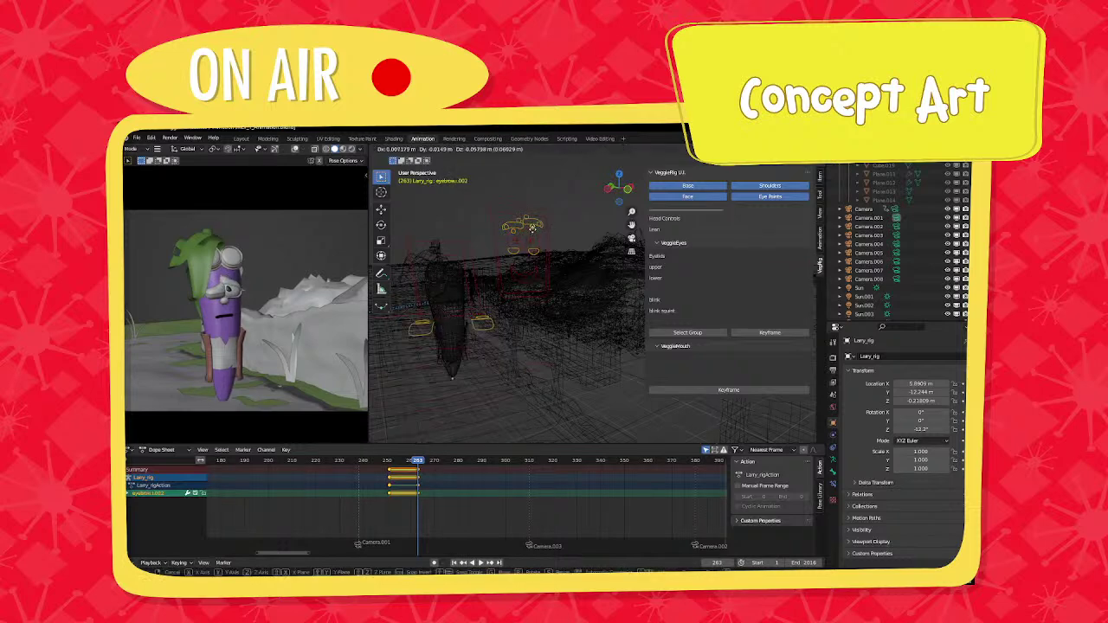
pyautogui.click(533, 232)
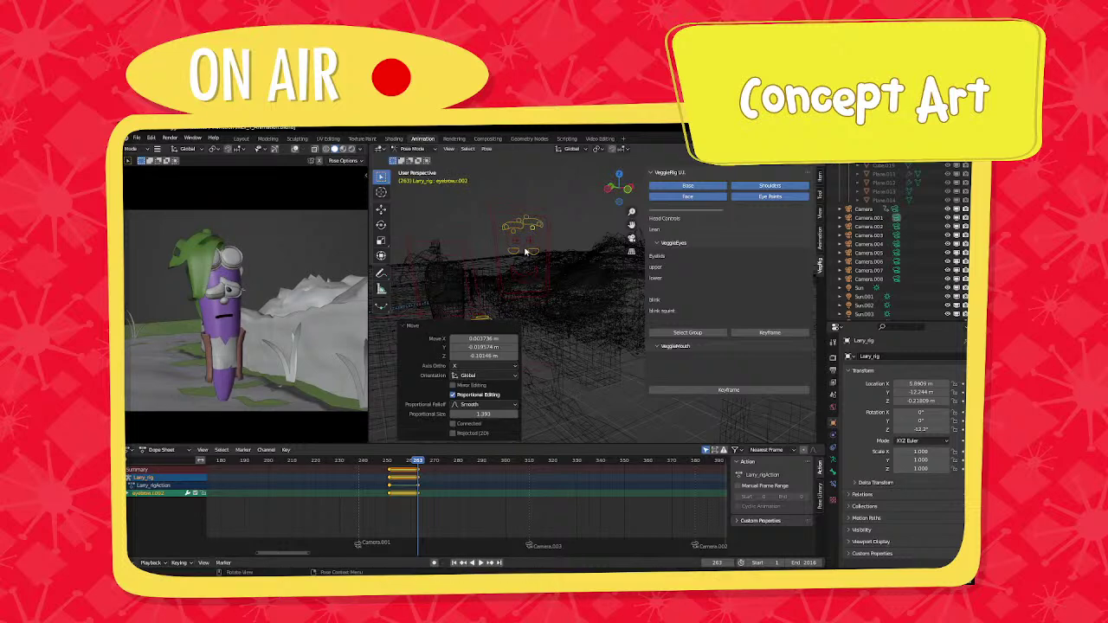
pyautogui.click(532, 225)
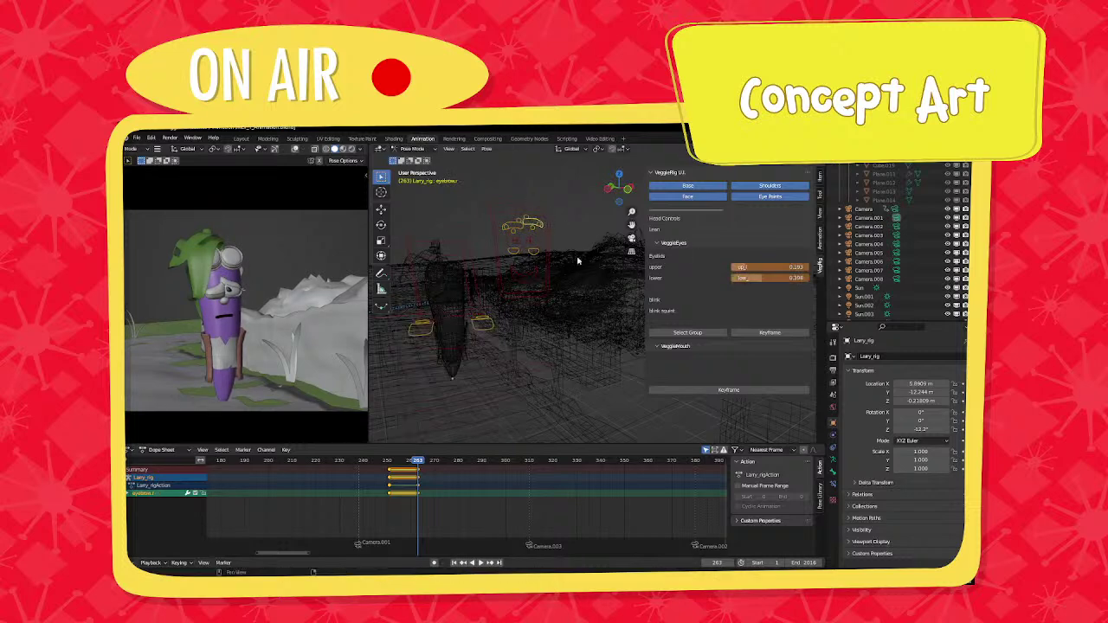
# Select all bones of the rig and insert a keyframe for the revised expression at frame 263.
pyautogui.click(538, 248)
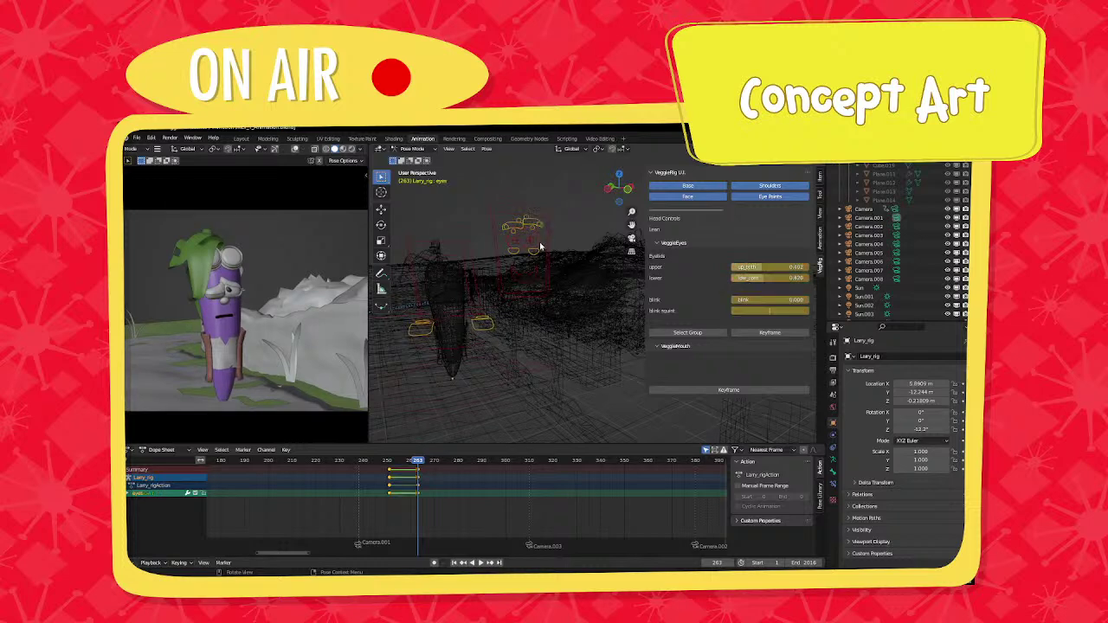
pyautogui.moveTo(540, 247); pyautogui.dragTo(534, 254, button='middle')
pyautogui.press('a')
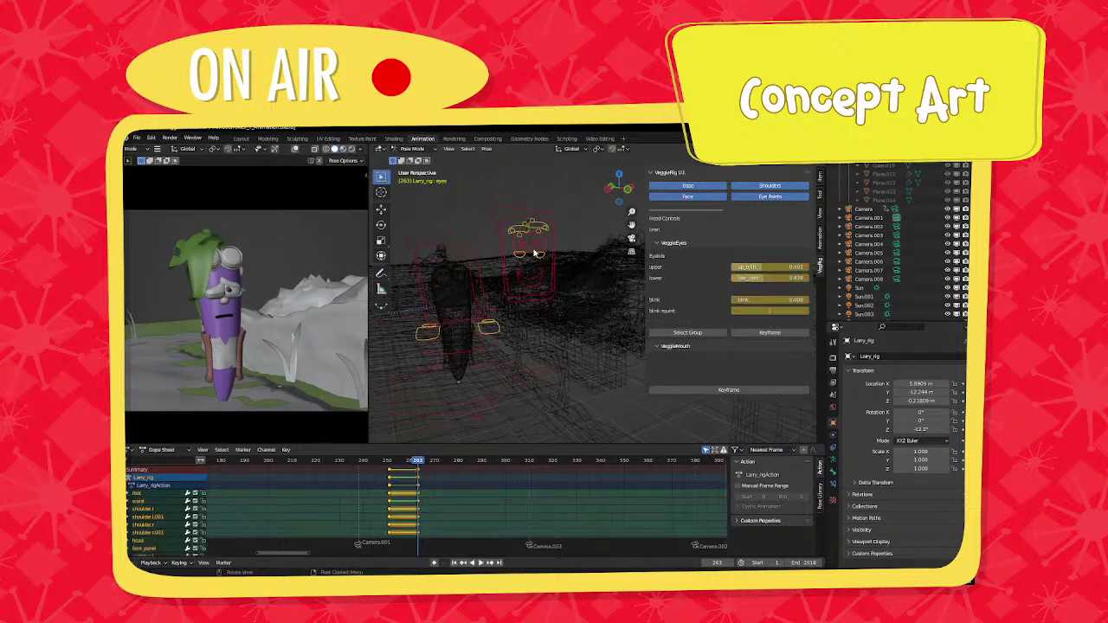
pyautogui.press('i')
pyautogui.click(535, 252)
# Rotate the head bone freely to tilt the head further, and select all the rig's bones.
pyautogui.click(464, 247)
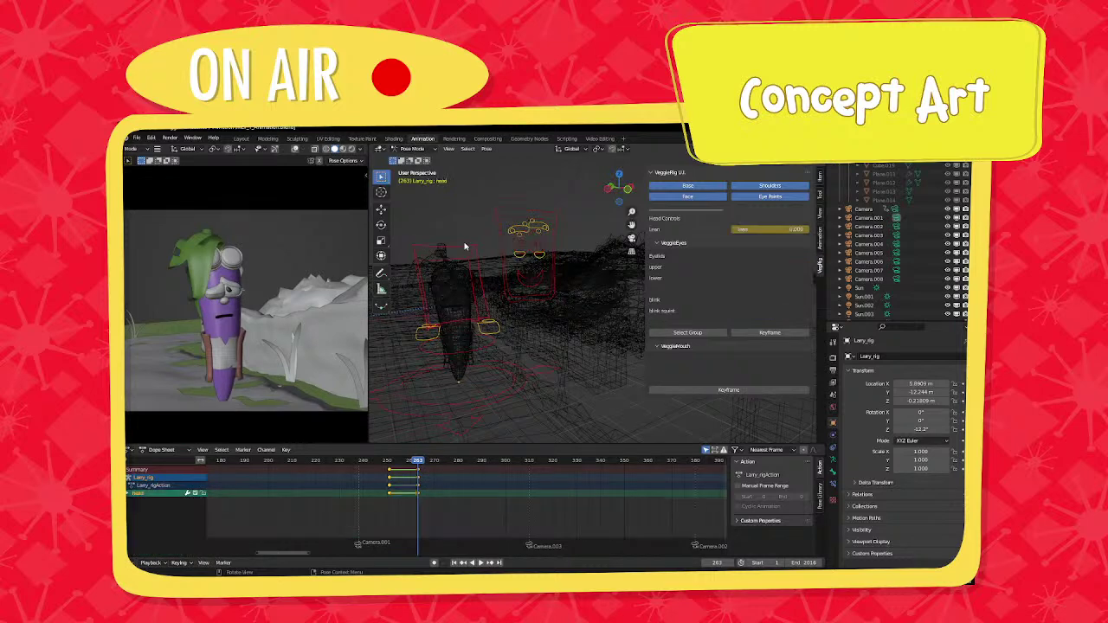
pyautogui.press('r')
pyautogui.press('r')
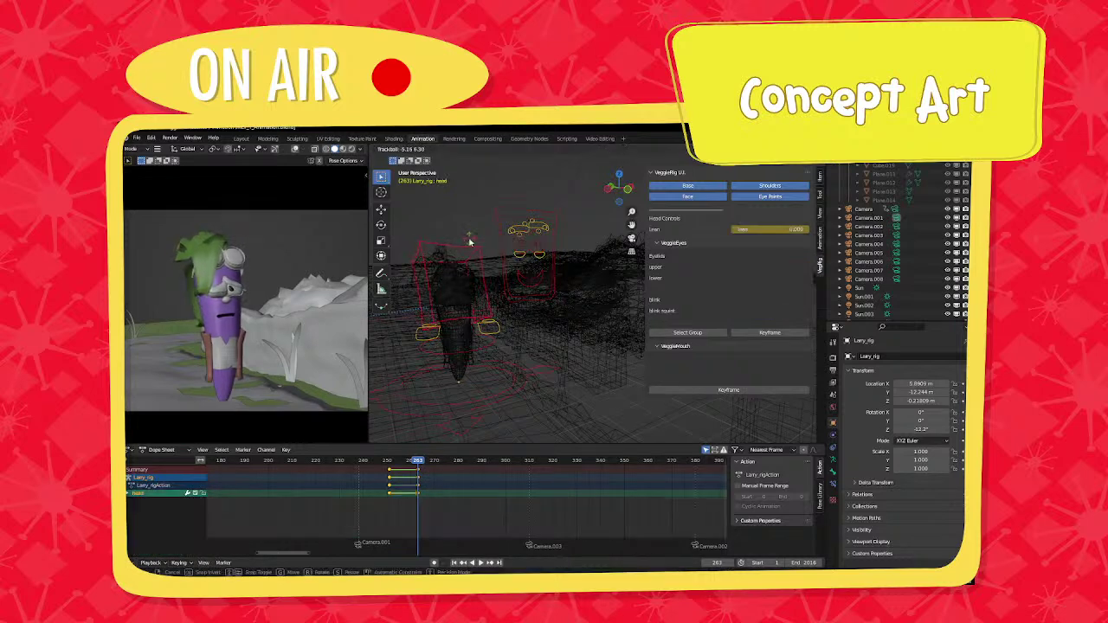
pyautogui.click(470, 243)
pyautogui.press('a')
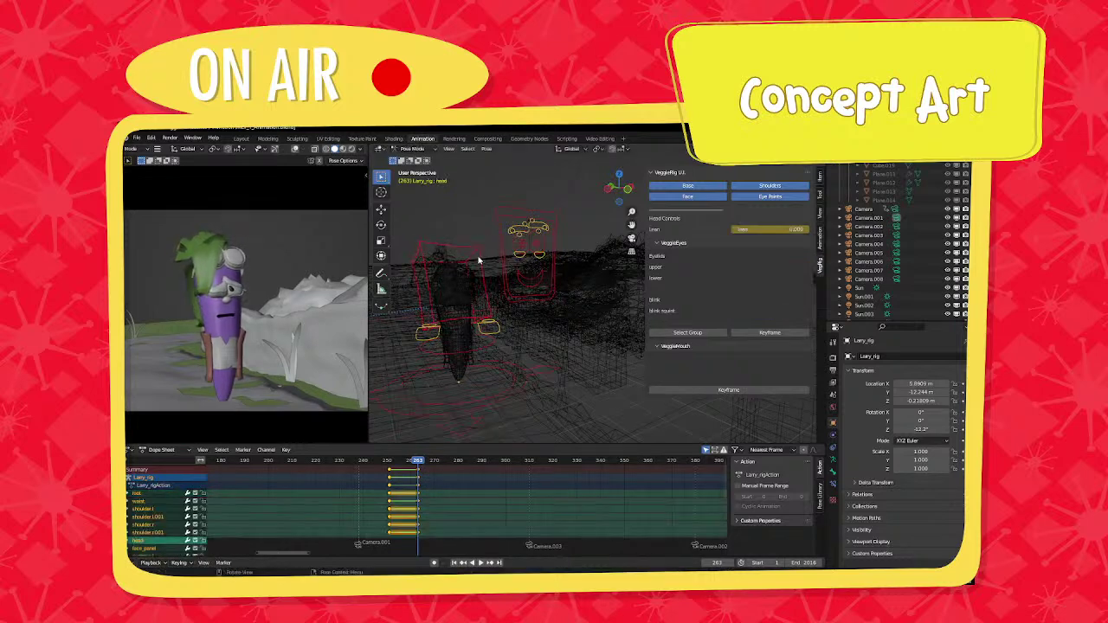
pyautogui.rightClick(479, 260)
# Raise the round control above the right eyebrow's inner end by about 0.04 m in Z.
pyautogui.scroll(1, 333, 334)
pyautogui.scroll(2, 264, 332)
pyautogui.keyDown('shift'); pyautogui.moveTo(214, 331); pyautogui.dragTo(246, 335, button='middle'); pyautogui.keyUp('shift')
pyautogui.scroll(3, 497, 247)
pyautogui.keyDown('shift'); pyautogui.moveTo(519, 281); pyautogui.dragTo(558, 367, button='middle'); pyautogui.keyUp('shift')
pyautogui.scroll(2, 511, 277)
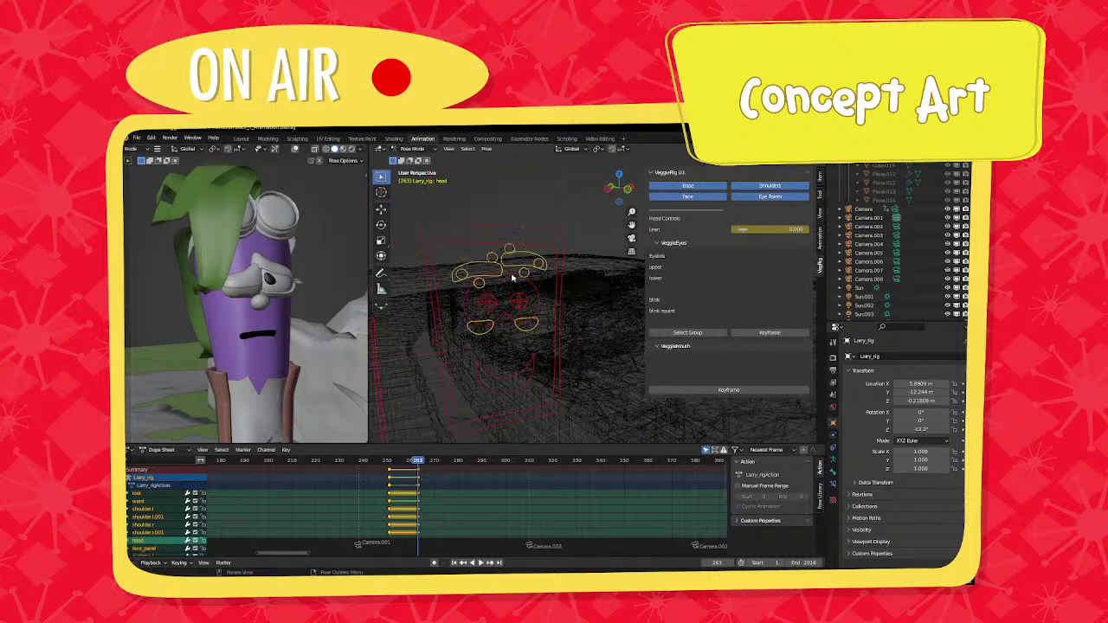
pyautogui.click(494, 256)
pyautogui.press('g')
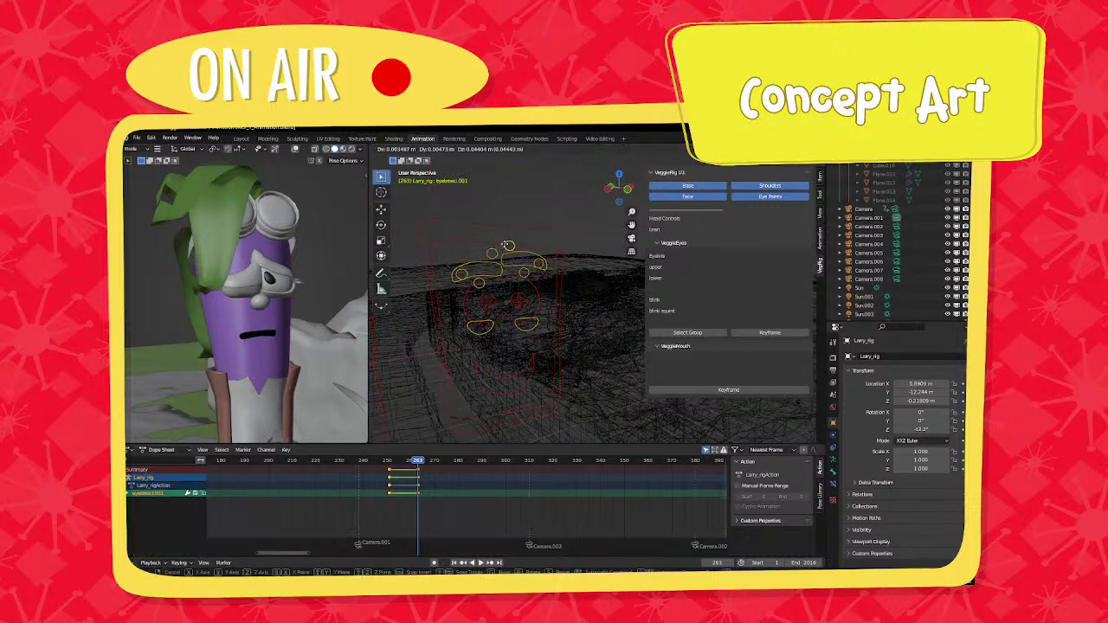
pyautogui.click(502, 259)
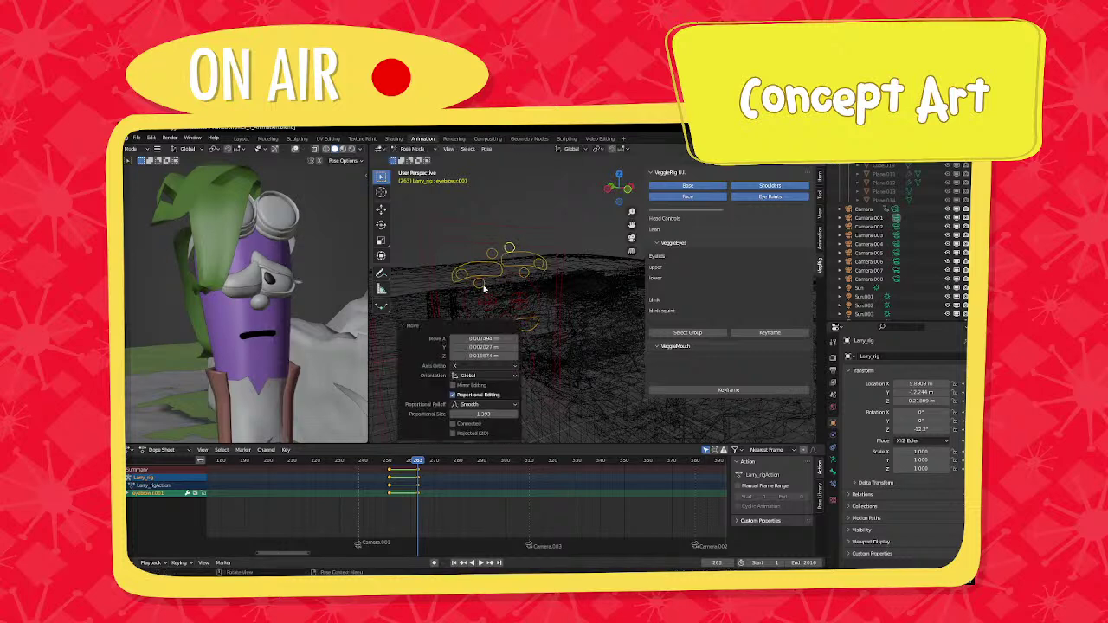
# Reposition the round control beneath the left eyebrow and lower the one beneath the right eyebrow by about 0.05 m.
pyautogui.click(481, 284)
pyautogui.press('g')
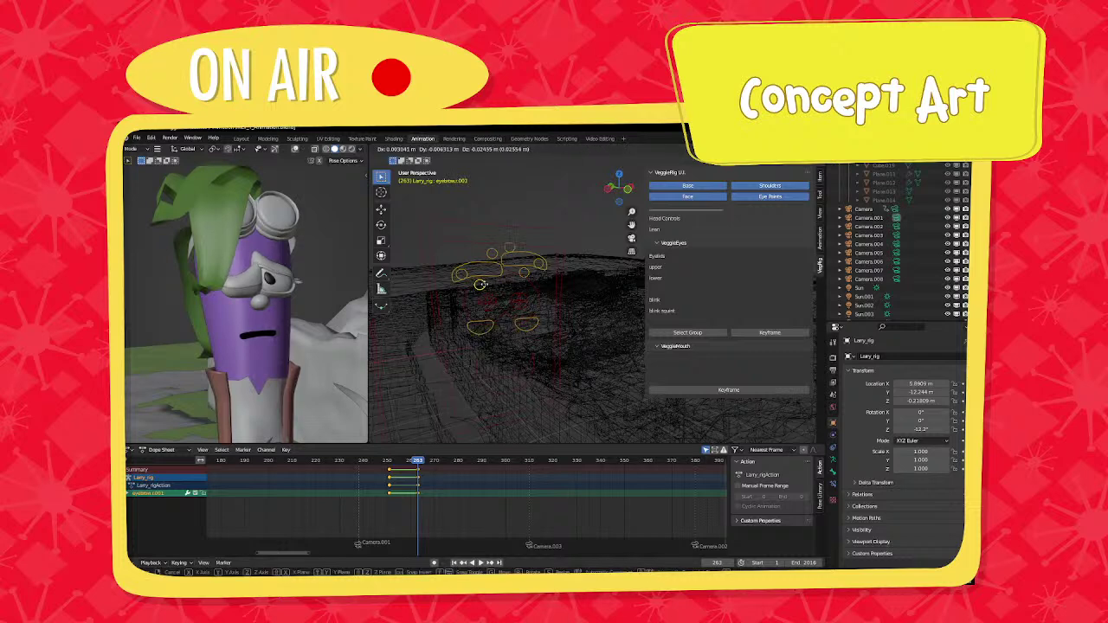
pyautogui.click(524, 273)
pyautogui.click(524, 273)
pyautogui.press('g')
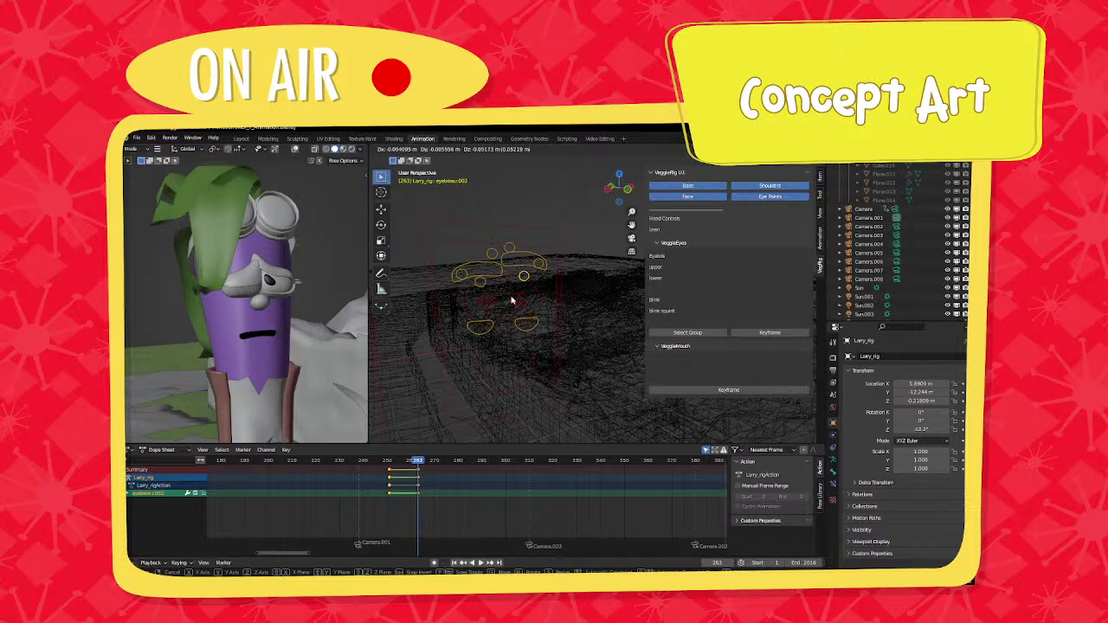
pyautogui.click(513, 300)
pyautogui.scroll(-3, 539, 305)
pyautogui.scroll(-5, 346, 349)
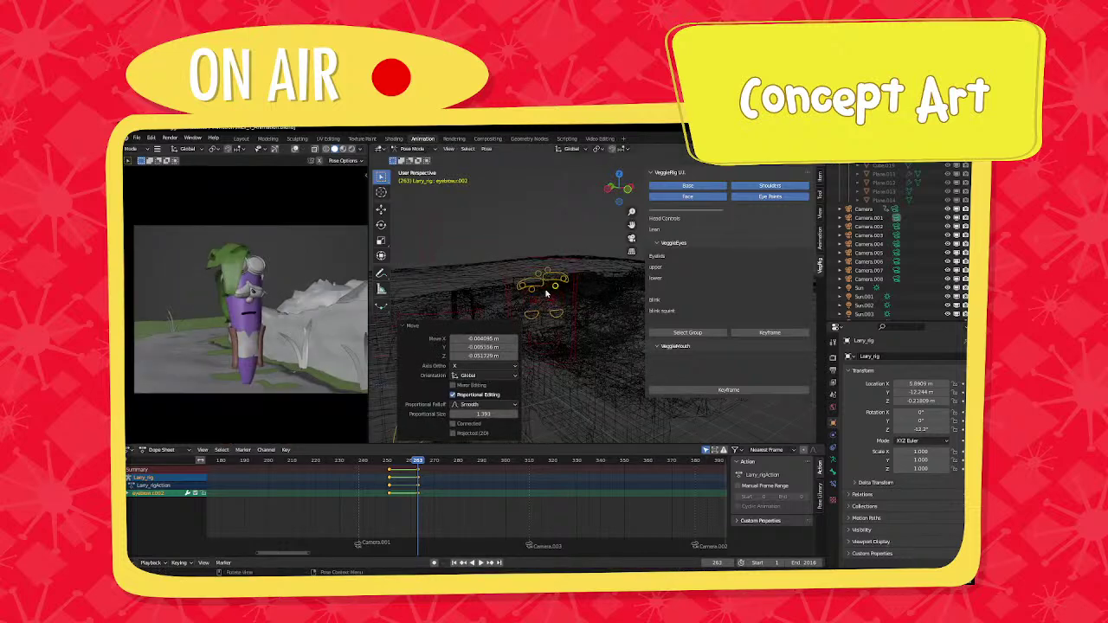
# Set the right eyebrow control's lower eyelid value to about 0.65.
pyautogui.click(550, 285)
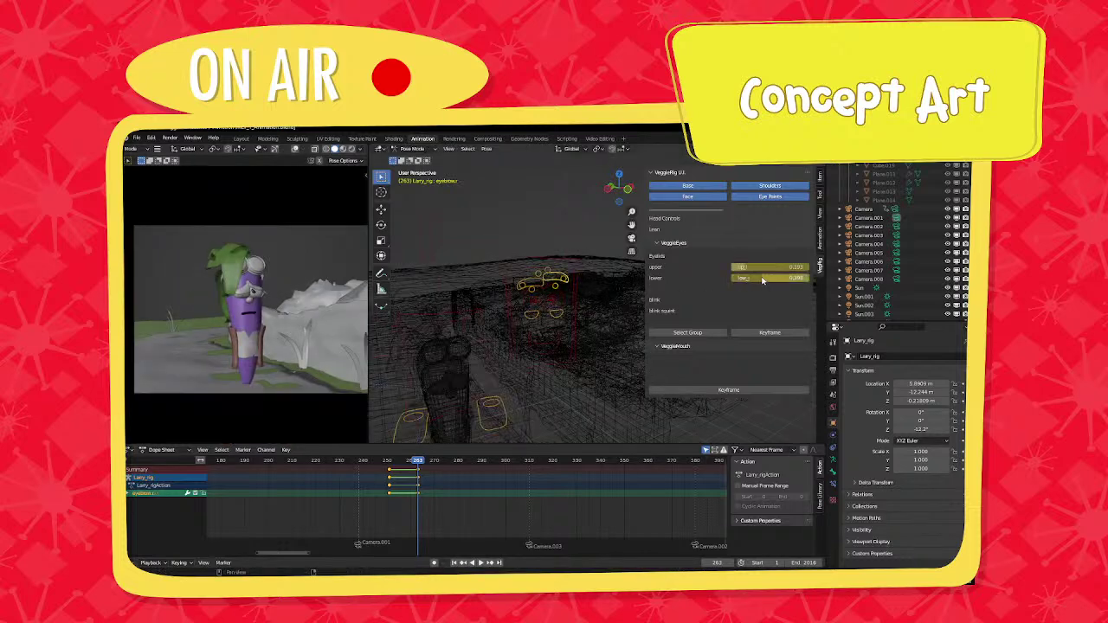
pyautogui.moveTo(766, 278); pyautogui.dragTo(762, 277)
pyautogui.scroll(-2, 287, 311)
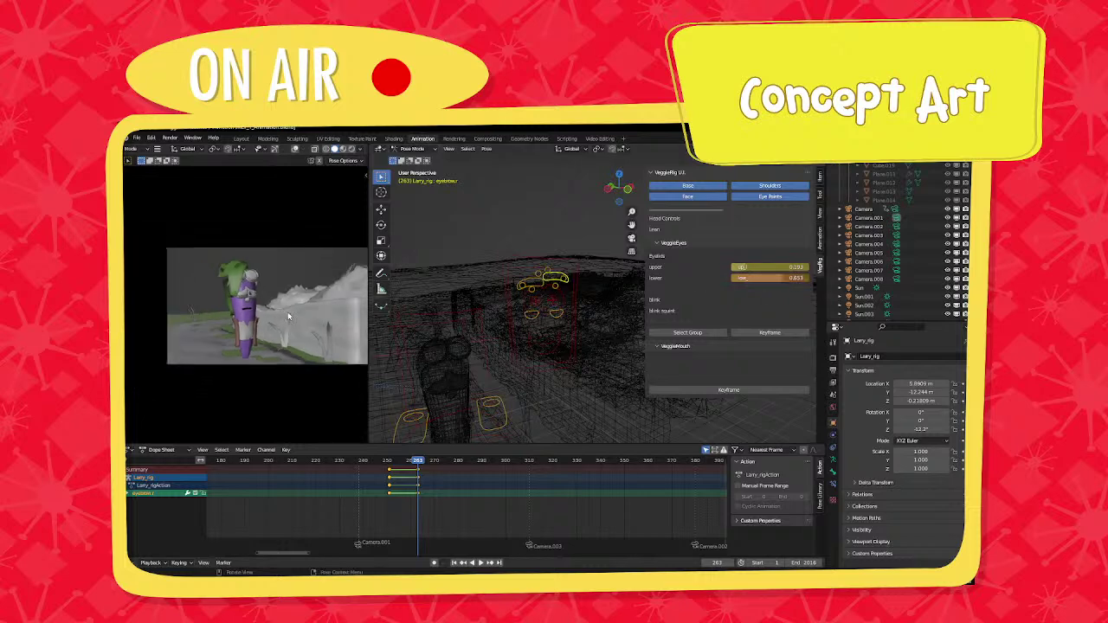
# Lower the left eyebrow control by about 0.08 m in Z.
pyautogui.scroll(1, 287, 317)
pyautogui.moveTo(586, 314); pyautogui.dragTo(534, 312, button='middle')
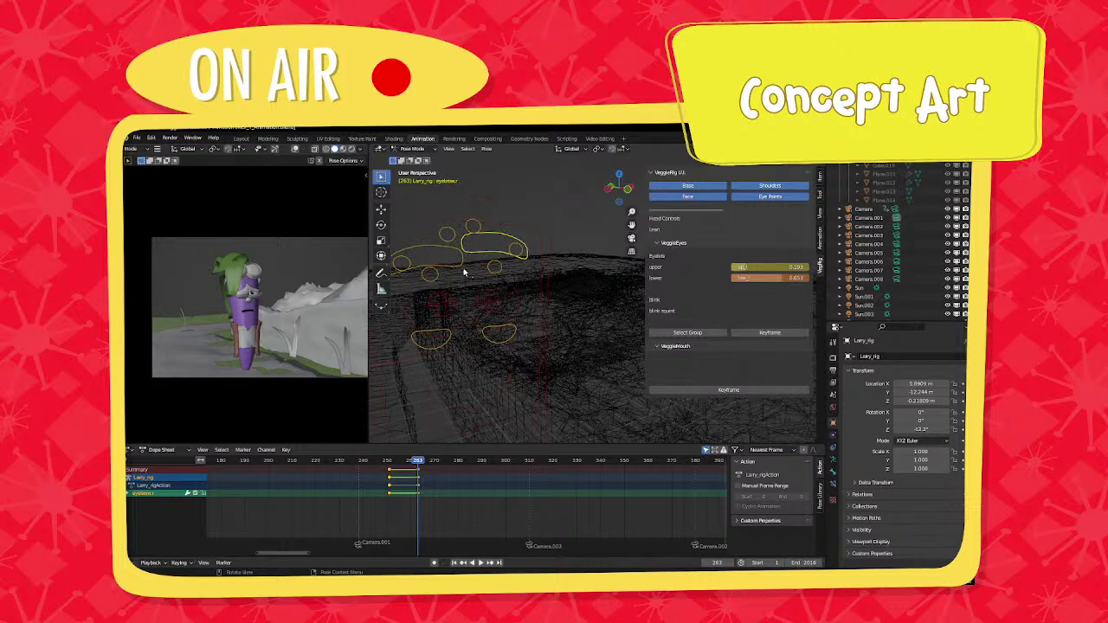
pyautogui.press('g')
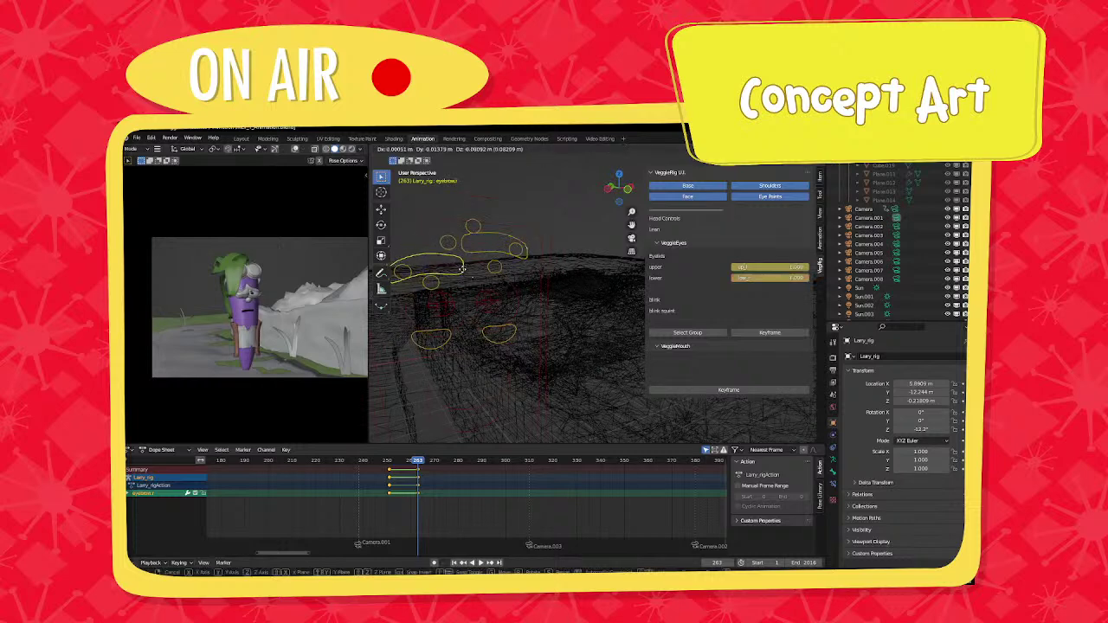
pyautogui.click(454, 270)
pyautogui.scroll(4, 297, 304)
pyautogui.keyDown('shift'); pyautogui.moveTo(296, 304); pyautogui.dragTo(281, 312, button='middle'); pyautogui.keyUp('shift')
pyautogui.scroll(-3, 282, 312)
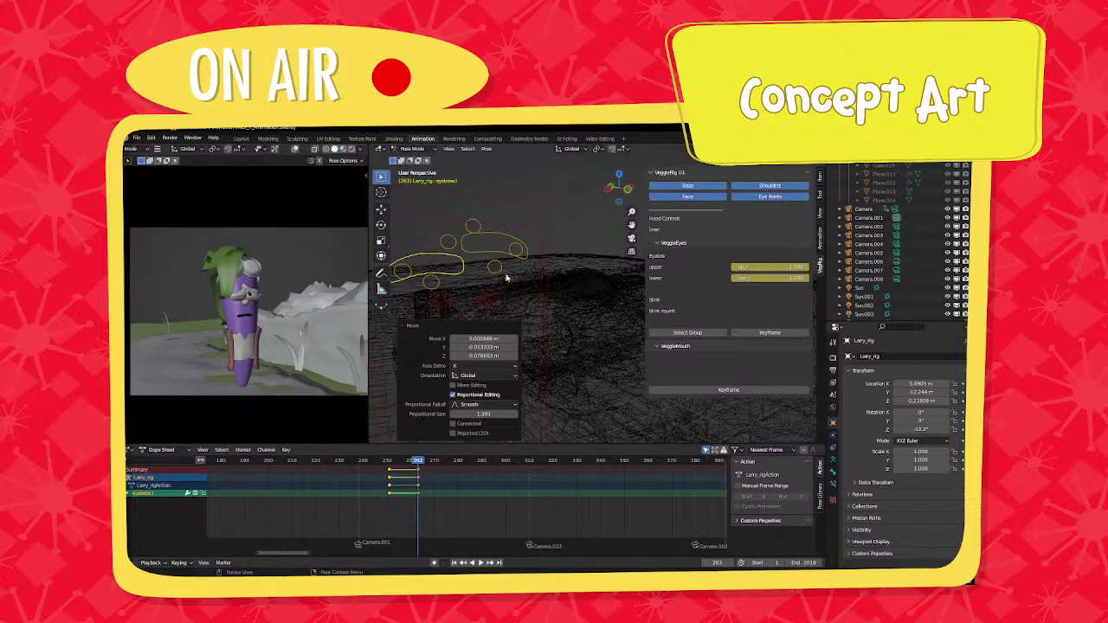
# Select all of the rig's bones, insert a keyframe at frame 263, and compare the pose with frame 262.
pyautogui.press('a')
pyautogui.press('i')
pyautogui.click(503, 276)
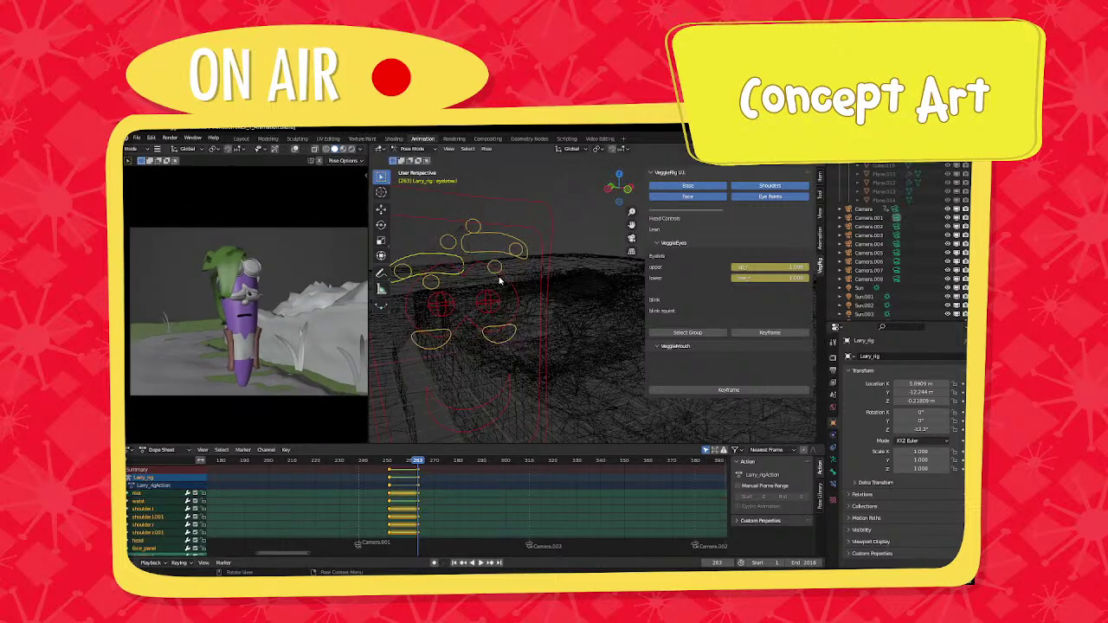
pyautogui.scroll(-4, 478, 298)
pyautogui.press('Left')
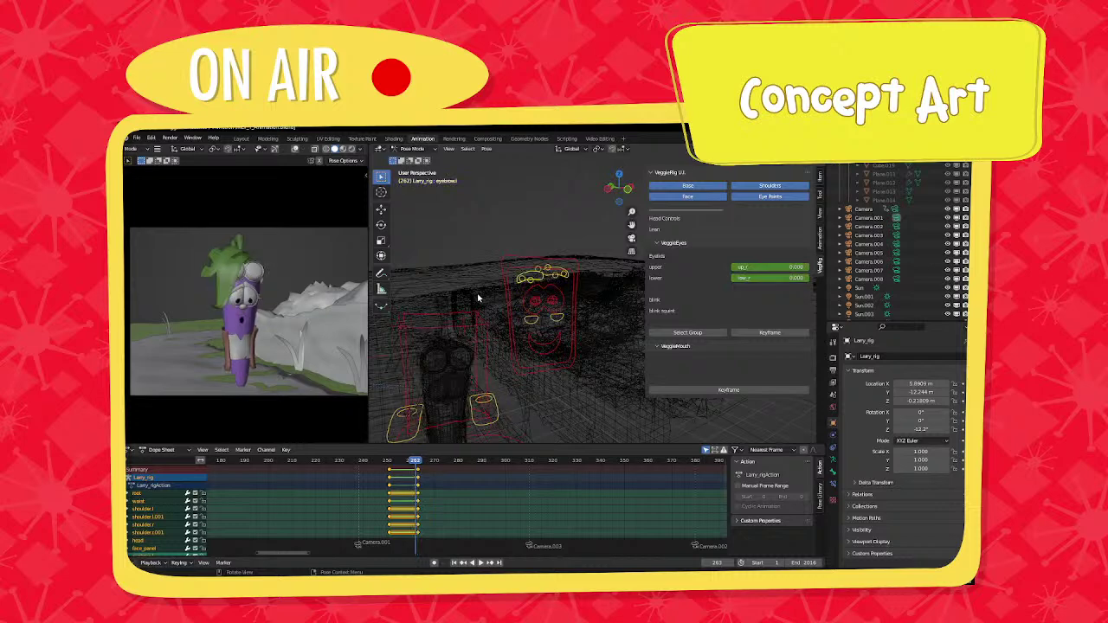
pyautogui.press('Right')
pyautogui.press('Left')
pyautogui.press('Right')
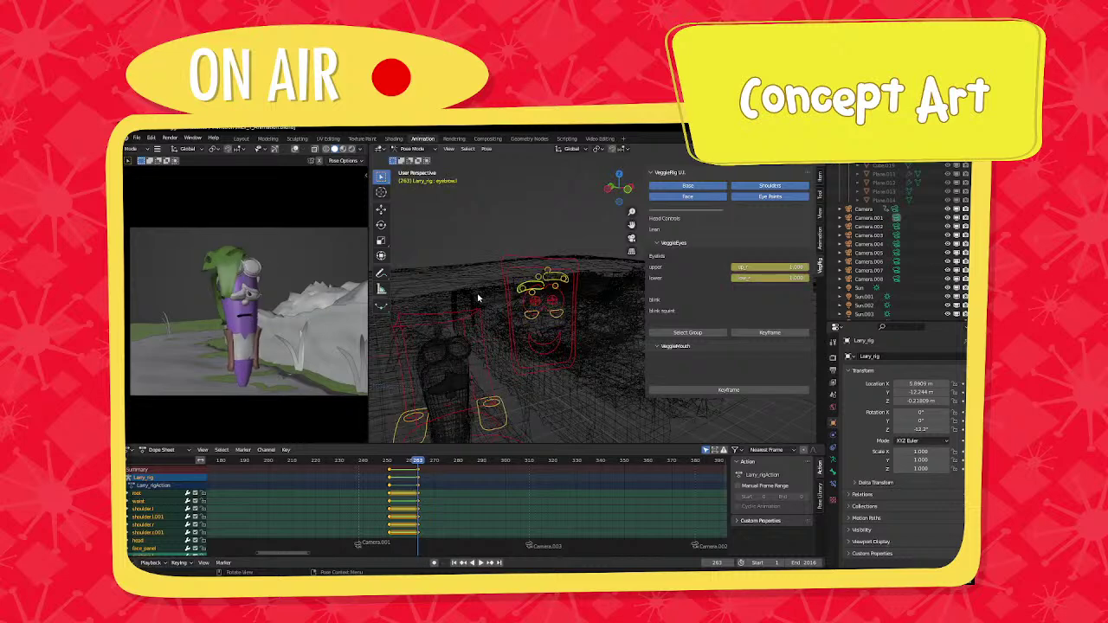
# Move to frame 286 and set the lower eyelid value for both eyes to 0.000.
pyautogui.press('space')
pyautogui.moveTo(438, 462); pyautogui.dragTo(475, 463)
pyautogui.scroll(1, 532, 309)
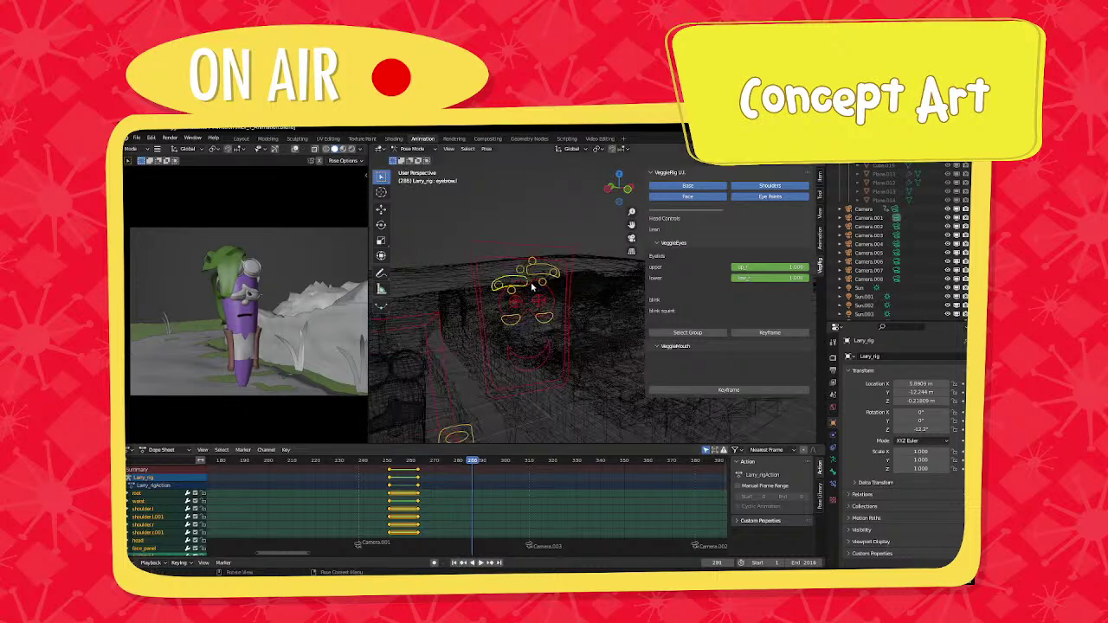
pyautogui.click(538, 285)
pyautogui.moveTo(759, 278); pyautogui.dragTo(734, 278)
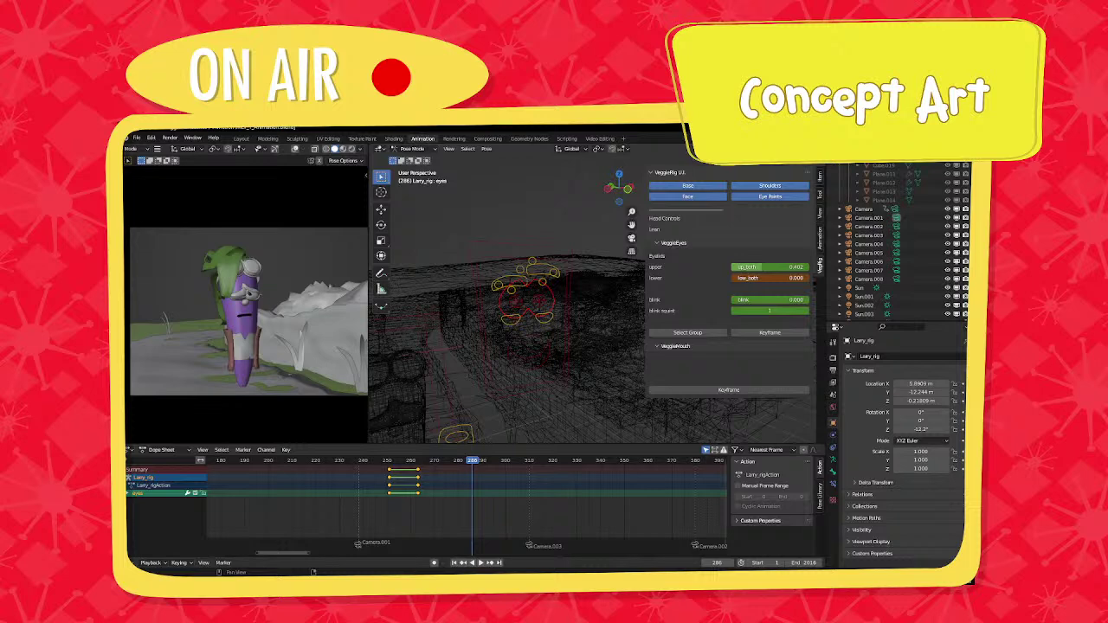
# Set the left eyebrow control's upper eyelid value to about 0.59 and raise both eyebrow controls by about 0.10 m.
pyautogui.click(527, 281)
pyautogui.moveTo(750, 268); pyautogui.dragTo(779, 267)
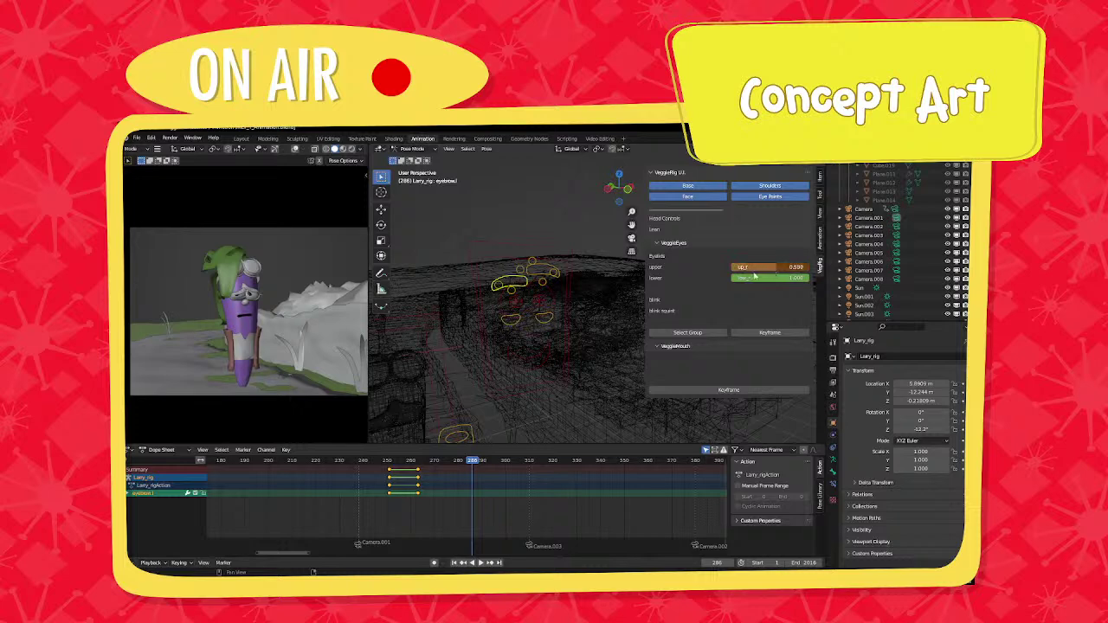
pyautogui.keyDown('shift'); pyautogui.click(540, 277); pyautogui.keyUp('shift')
pyautogui.press('g')
pyautogui.click(517, 288)
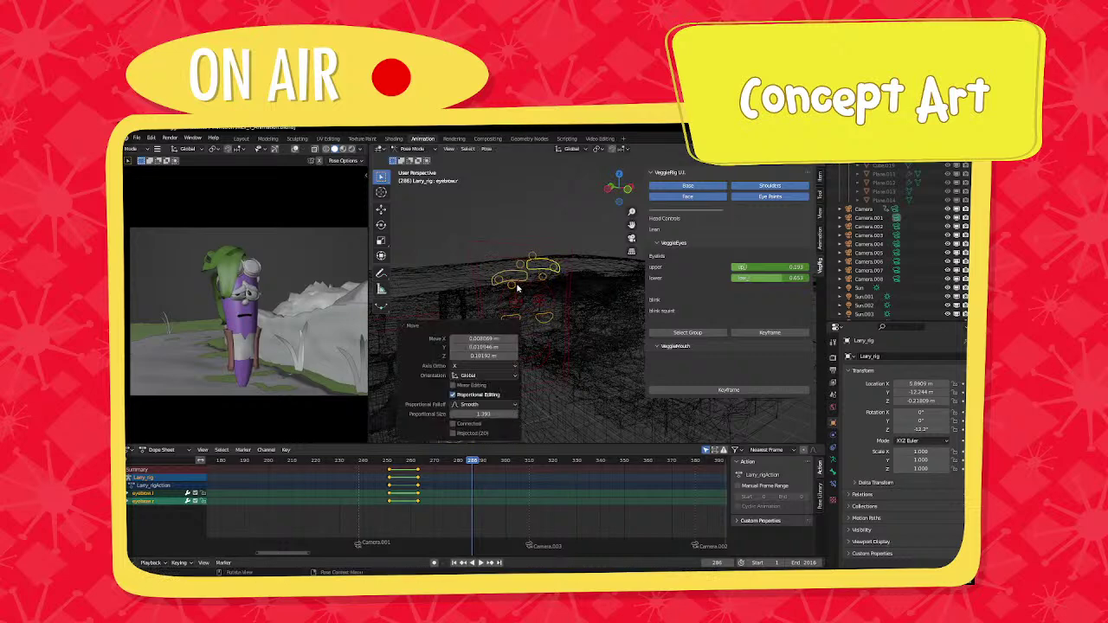
# Raise the two round controls beneath the eyebrows together.
pyautogui.click(514, 287)
pyautogui.keyDown('shift'); pyautogui.click(544, 277); pyautogui.keyUp('shift')
pyautogui.press('g')
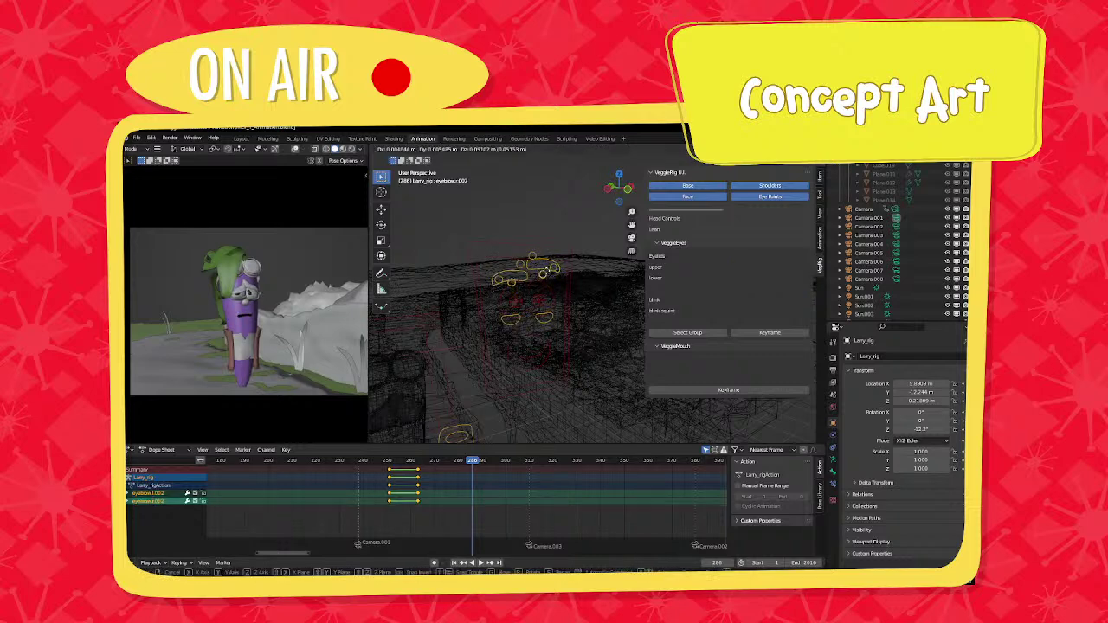
pyautogui.click(519, 309)
# Rotate both pupil bones freely together to change Larry's gaze direction.
pyautogui.click(522, 304)
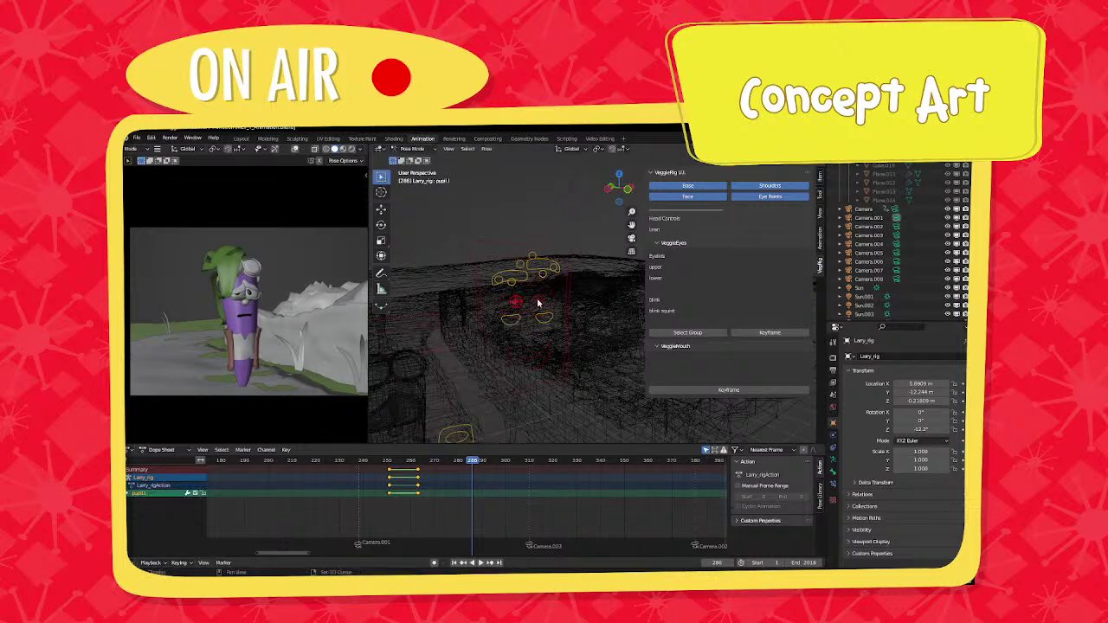
pyautogui.keyDown('shift'); pyautogui.click(538, 302); pyautogui.keyUp('shift')
pyautogui.press('r')
pyautogui.press('r')
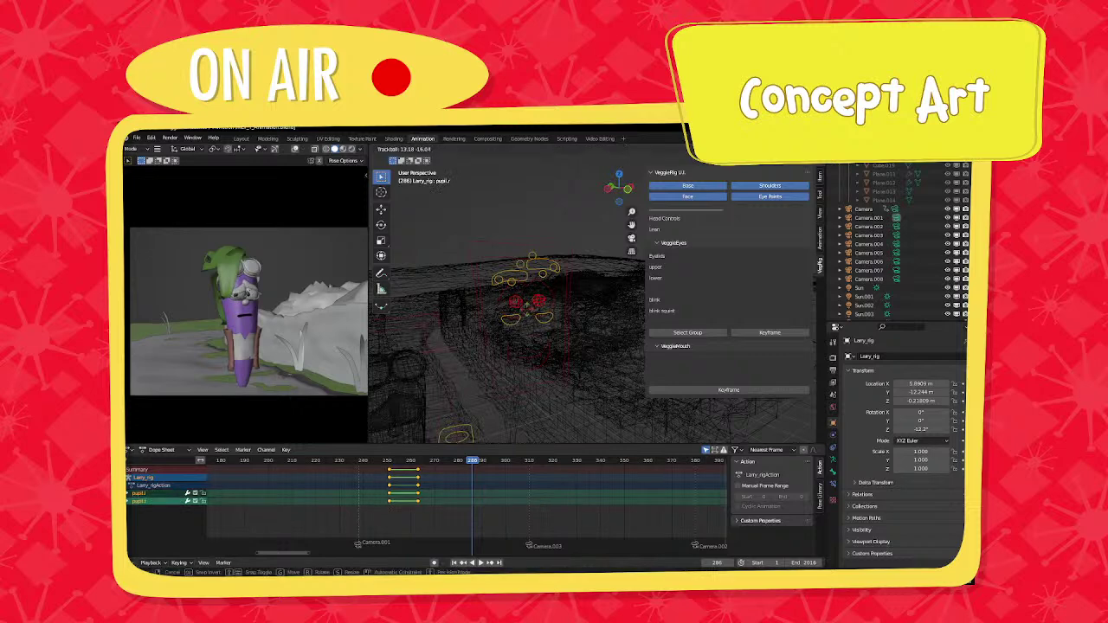
pyautogui.click(526, 314)
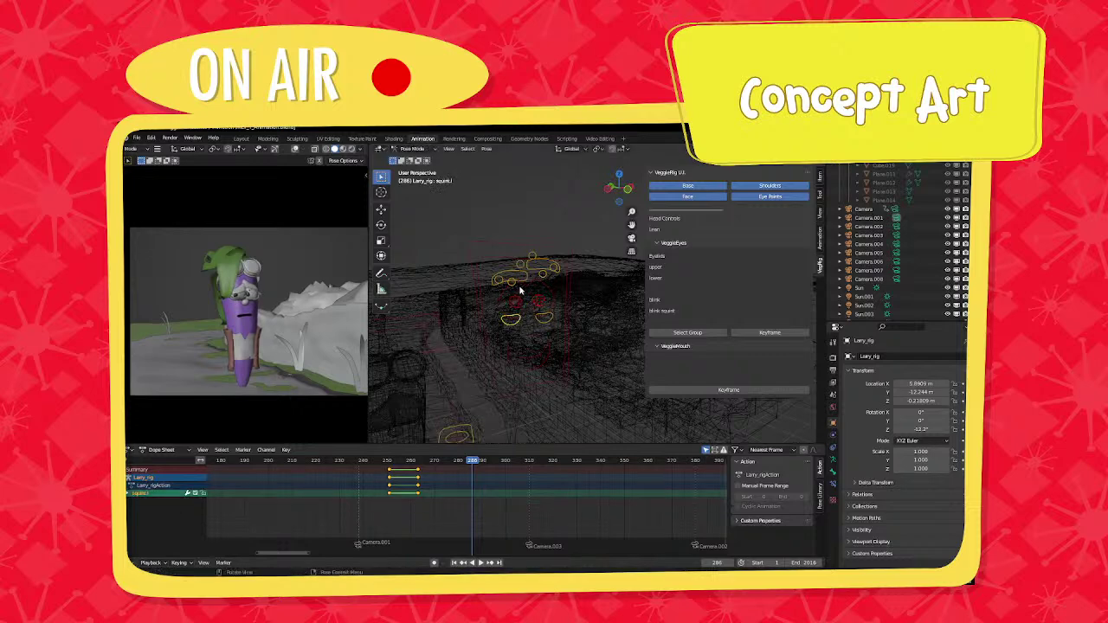
# Select the shared eyes control and increase the lower eyelid value for both eyes.
pyautogui.click(521, 299)
pyautogui.click(525, 279)
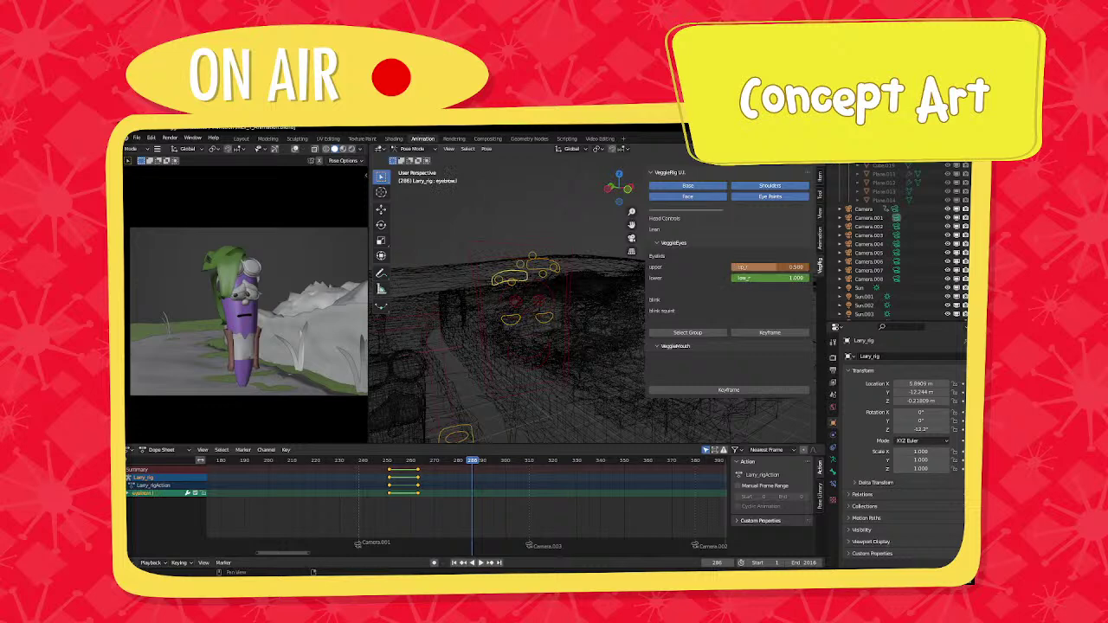
pyautogui.click(528, 314)
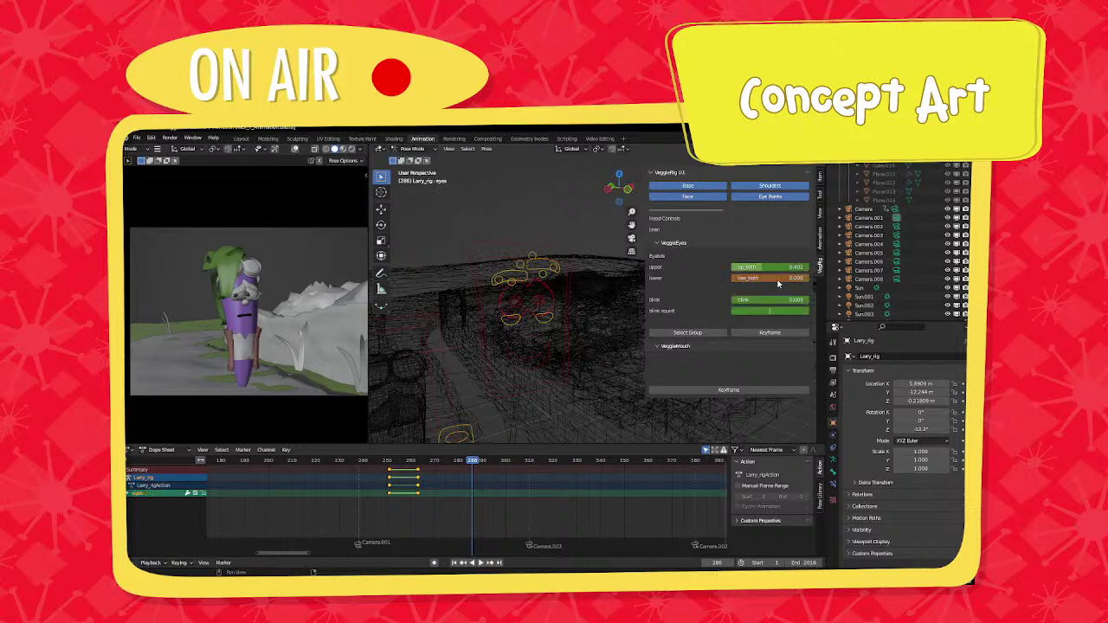
pyautogui.moveTo(734, 277); pyautogui.dragTo(755, 277)
# Lower both squint controls beneath the eyes slightly.
pyautogui.click(546, 324)
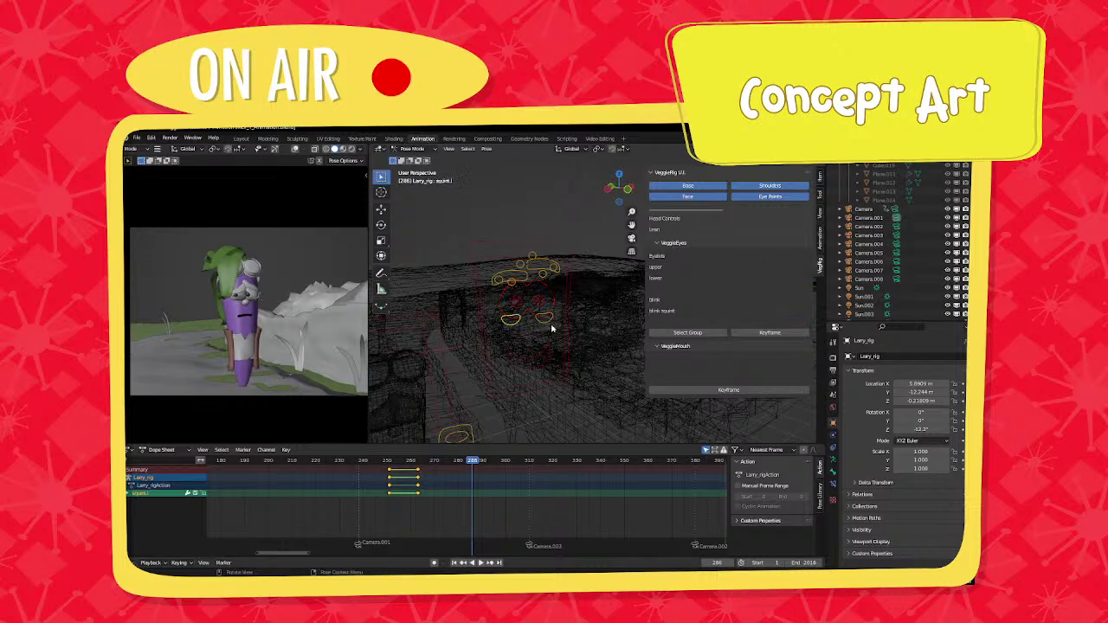
pyautogui.keyDown('shift'); pyautogui.click(546, 325); pyautogui.keyUp('shift')
pyautogui.press('g')
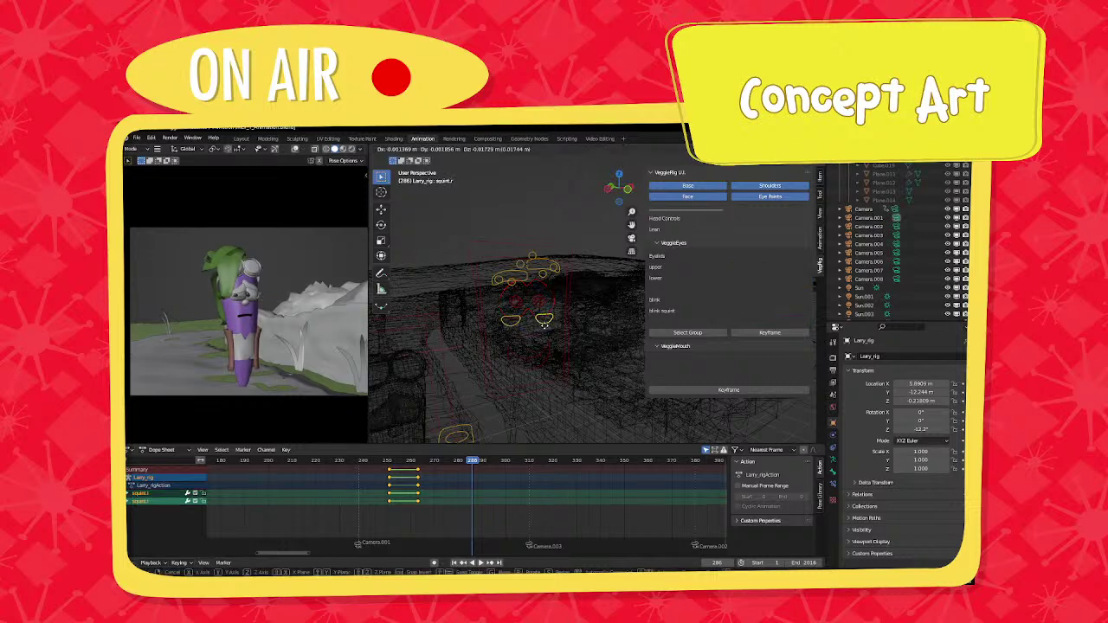
pyautogui.click(546, 323)
# Select all of the rig's bones and insert an Available keyframe at frame 286.
pyautogui.press('a')
pyautogui.press('i')
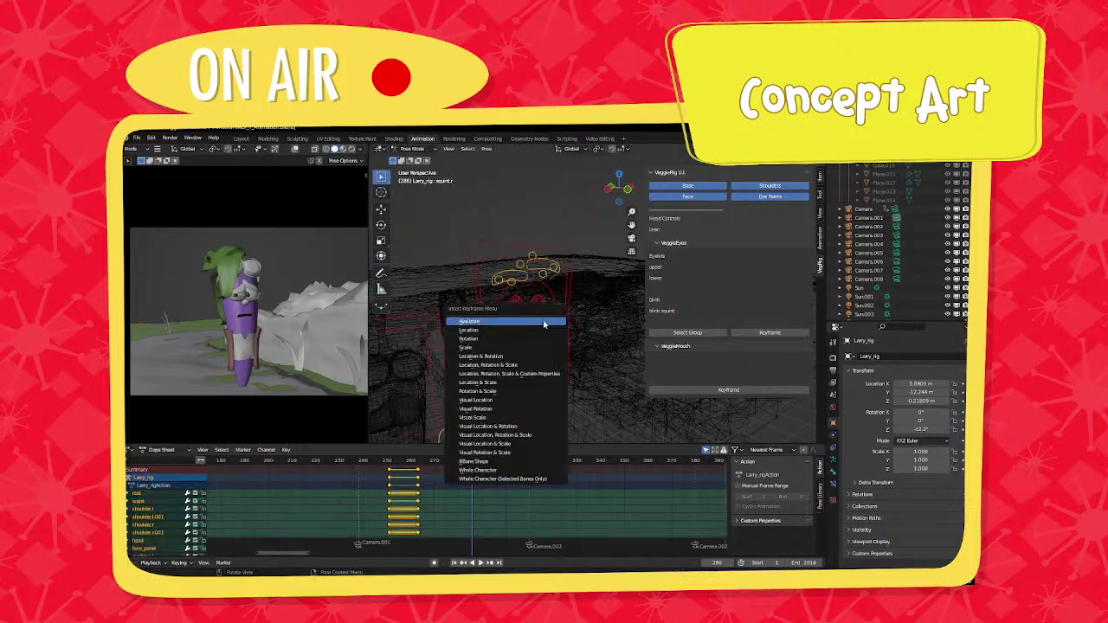
pyautogui.click(543, 324)
pyautogui.scroll(-1, 474, 485)
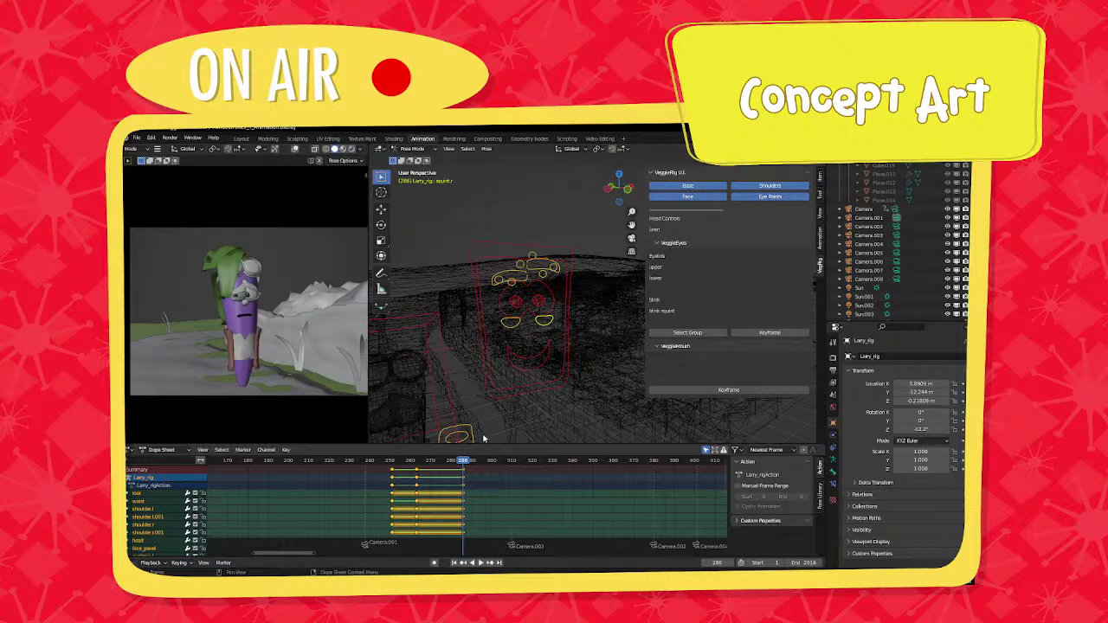
# Rotate the left pupil bone freely and keyframe all of the rig's bones again at frame 286.
pyautogui.click(526, 309)
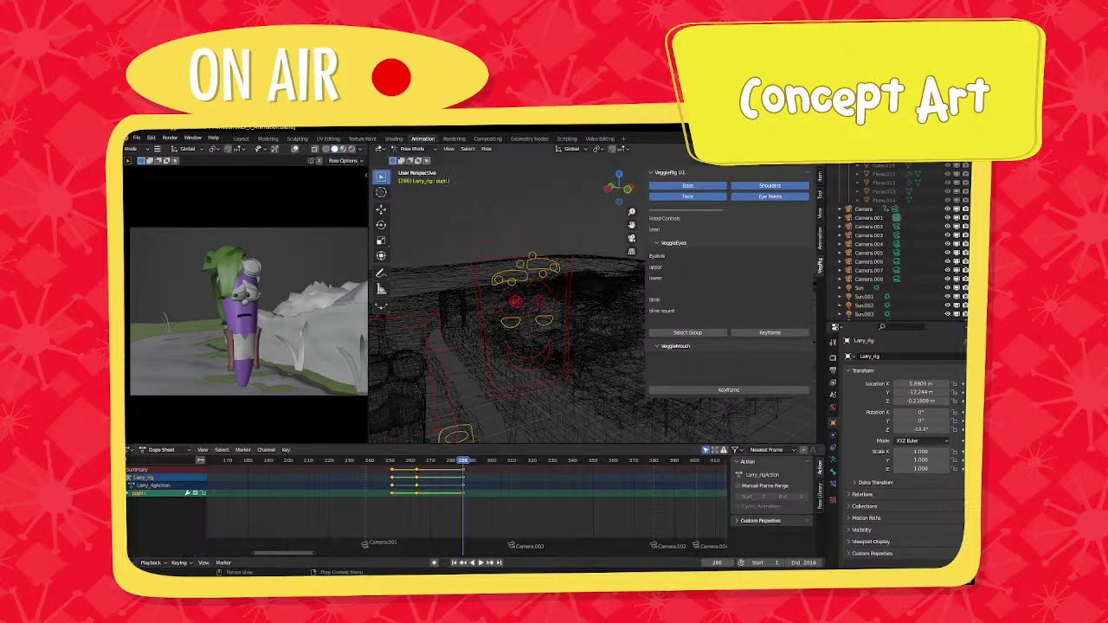
pyautogui.press('r')
pyautogui.press('r')
pyautogui.click(518, 309)
pyautogui.press('a')
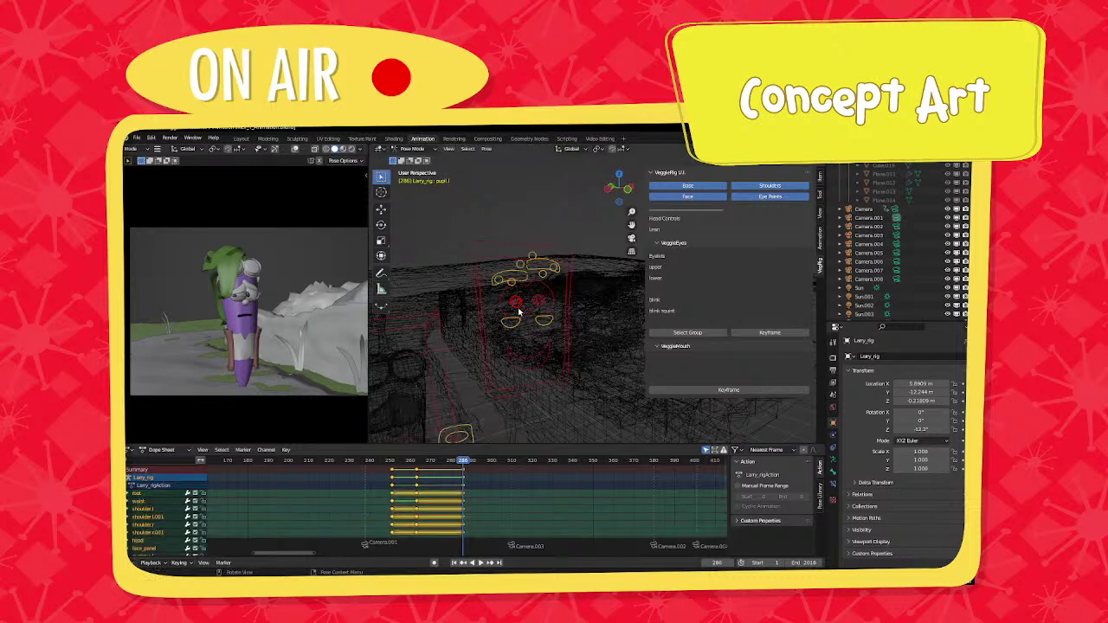
pyautogui.press('i')
pyautogui.click(518, 309)
# Compare Larry's pose between frames 285 and 286 from several viewing angles.
pyautogui.moveTo(417, 328); pyautogui.dragTo(448, 331, button='middle')
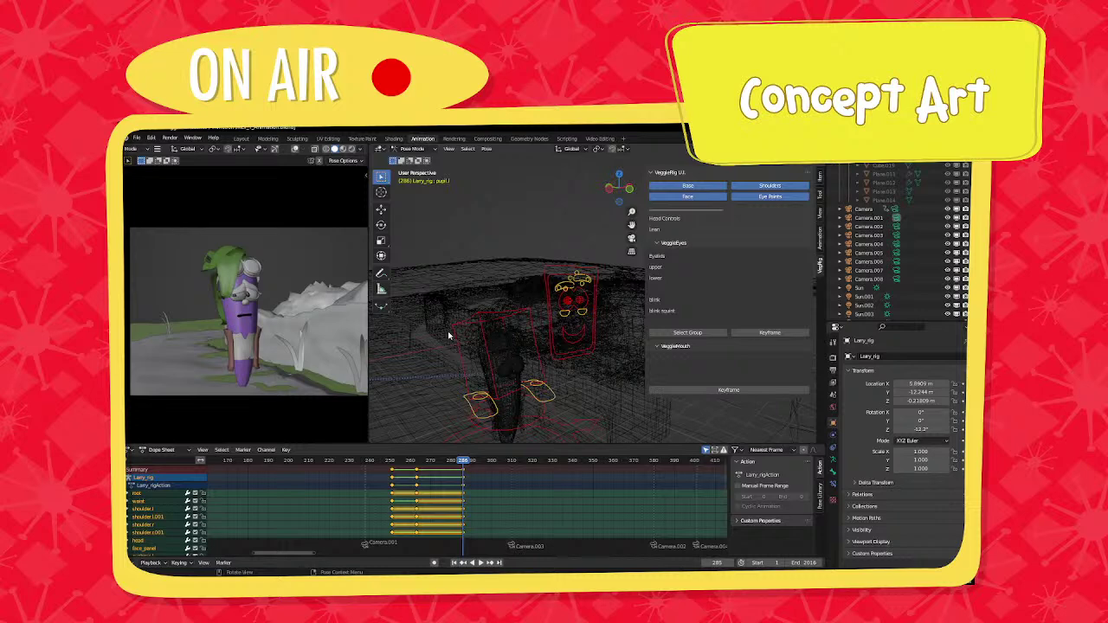
pyautogui.press('Left')
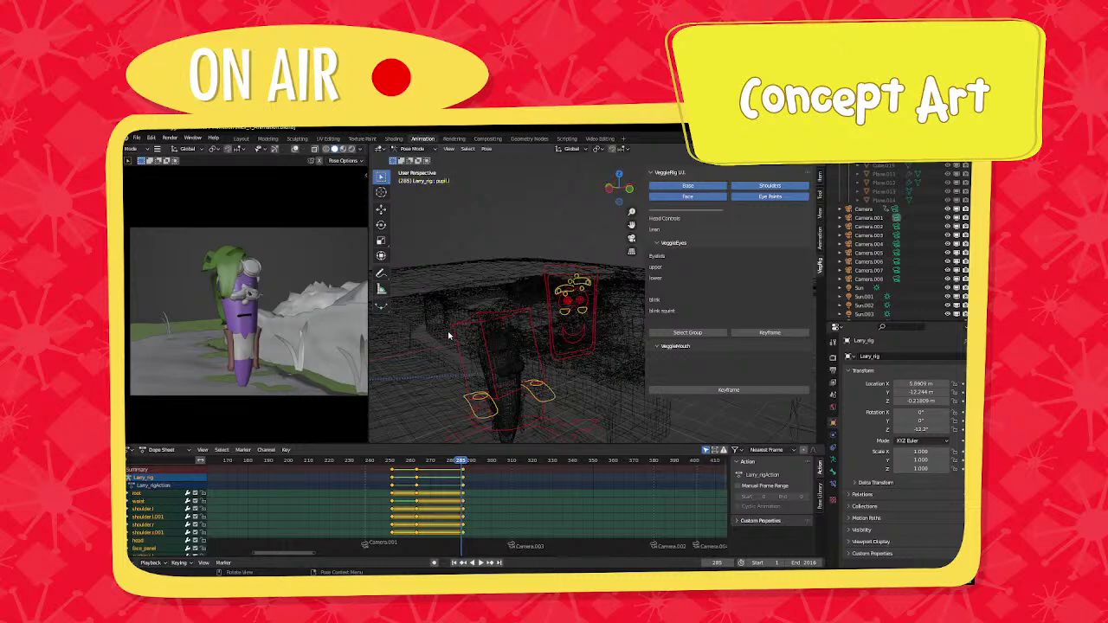
pyautogui.press('Right')
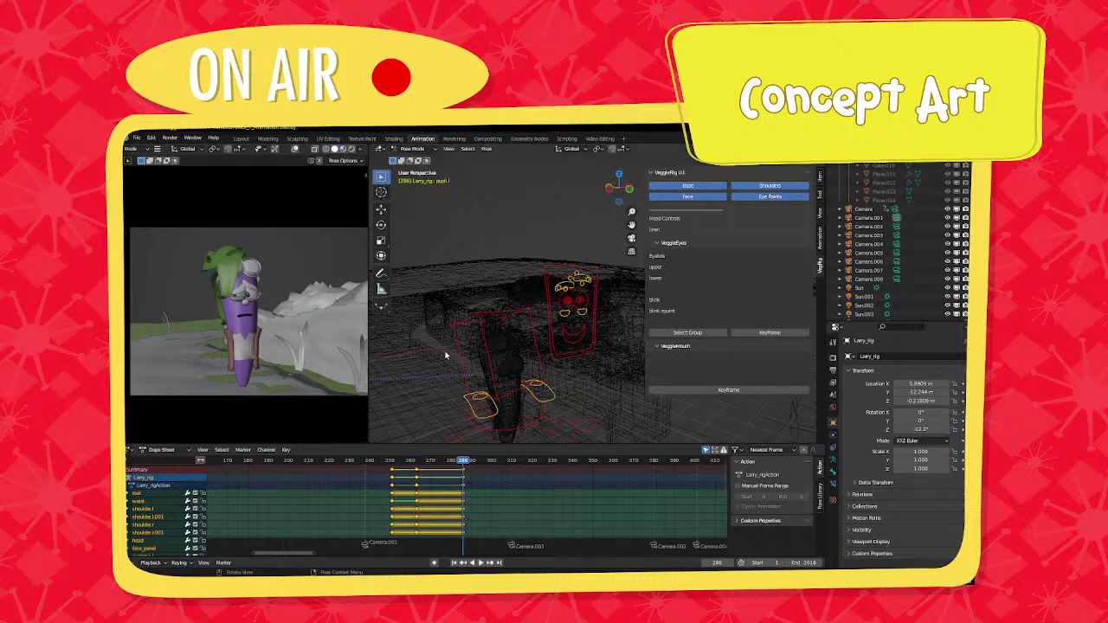
pyautogui.moveTo(446, 354); pyautogui.dragTo(489, 351, button='middle')
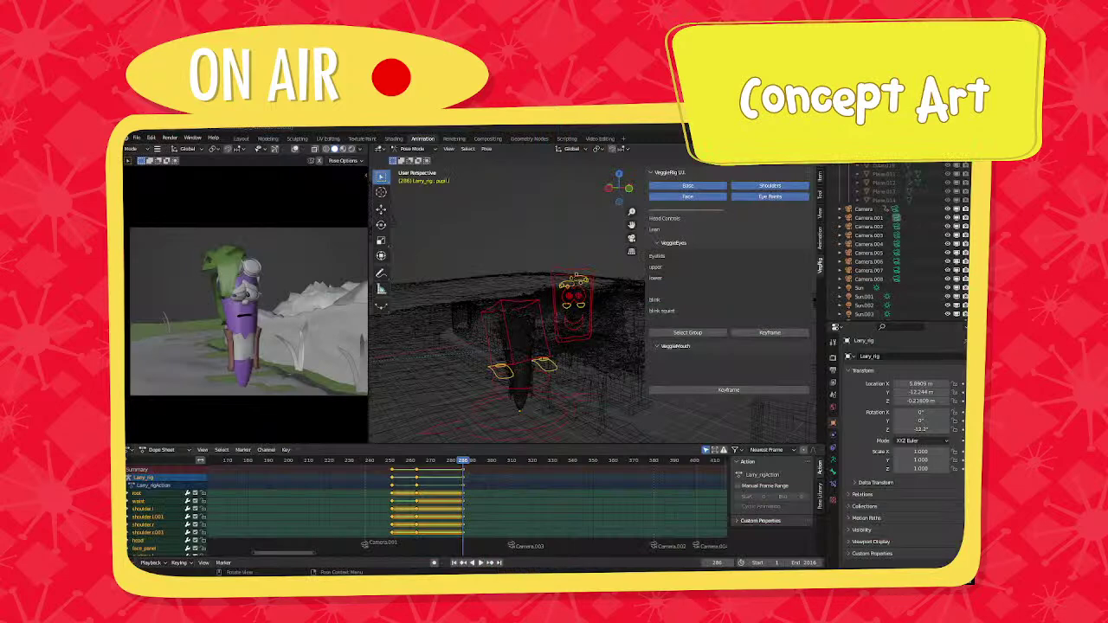
pyautogui.moveTo(442, 321); pyautogui.dragTo(511, 331, button='middle')
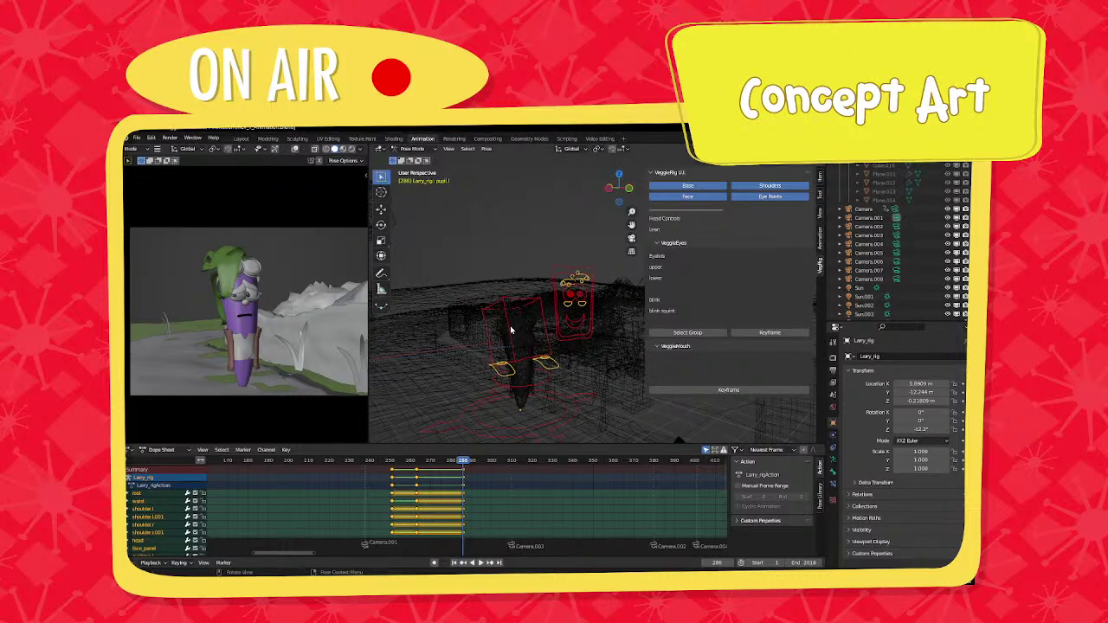
pyautogui.press('Left')
pyautogui.press('Right')
pyautogui.press('Left')
pyautogui.press('Right')
pyautogui.press('Left')
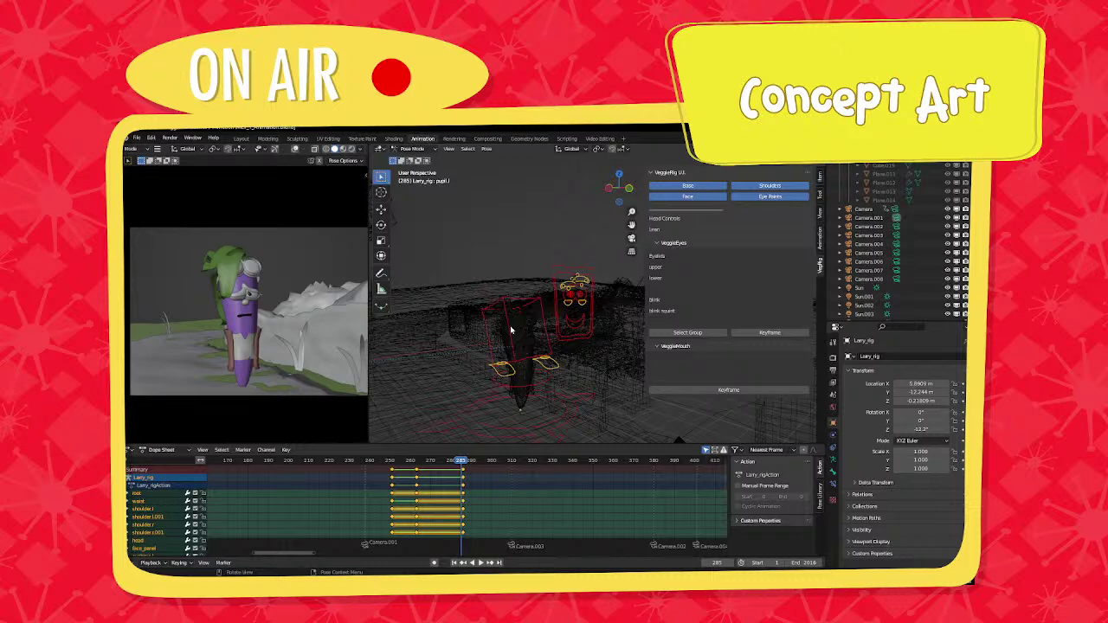
pyautogui.moveTo(510, 330); pyautogui.dragTo(564, 406, button='middle')
pyautogui.click(565, 413)
pyautogui.scroll(-2, 563, 411)
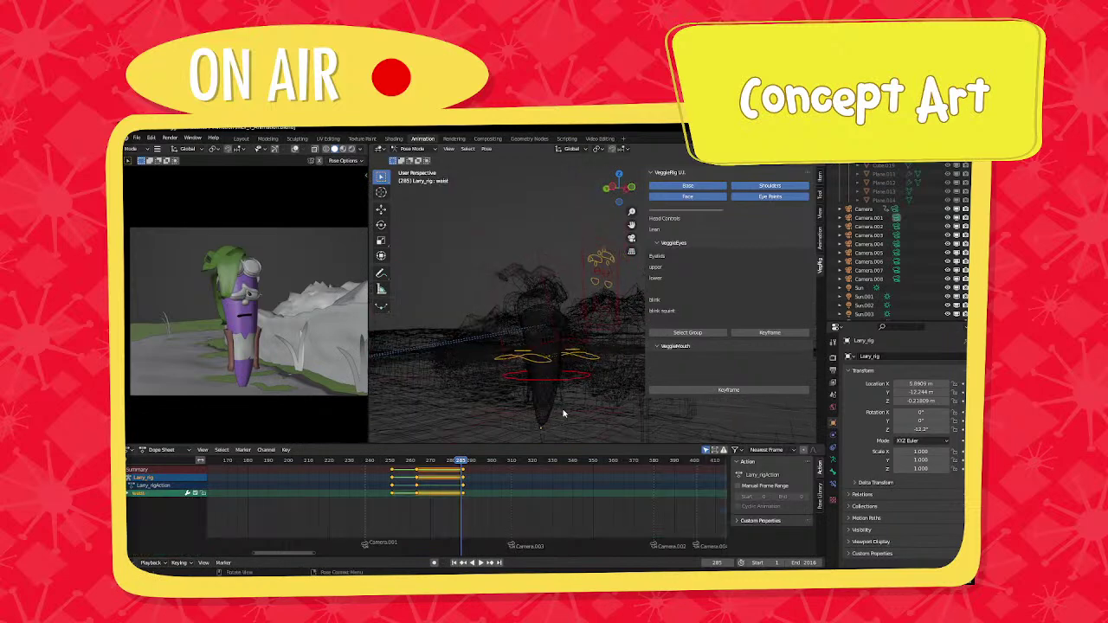
pyautogui.press('Right')
pyautogui.press('Left')
pyautogui.press('Right')
# Rotate the head bone slightly from a side view and reposition the waist bone at frame 286.
pyautogui.click(537, 264)
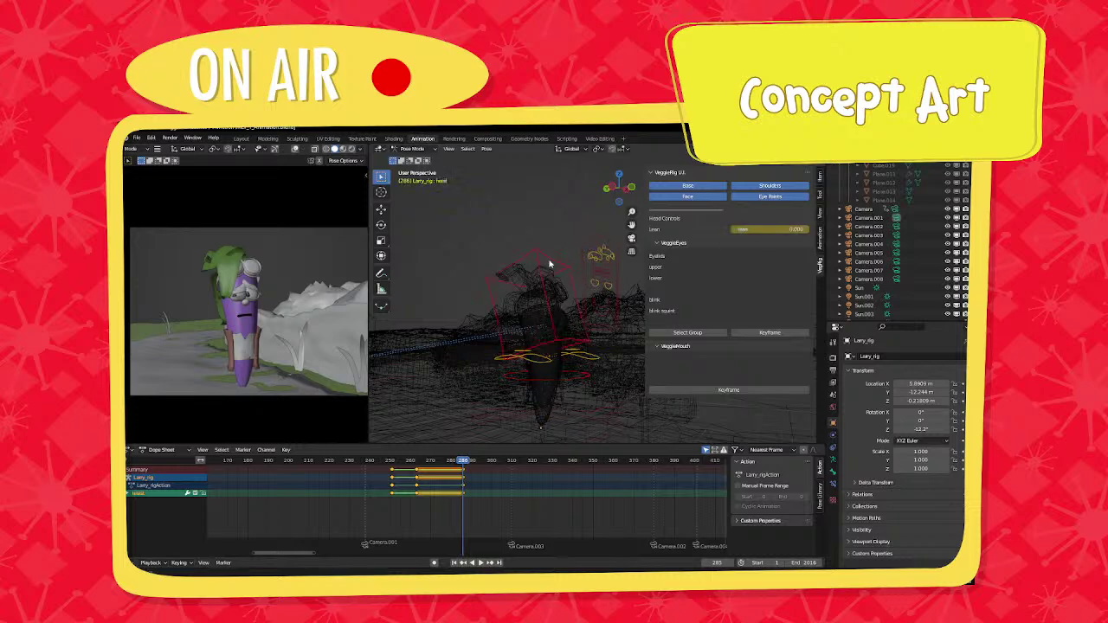
pyautogui.moveTo(538, 263); pyautogui.dragTo(600, 286, button='middle')
pyautogui.press('r')
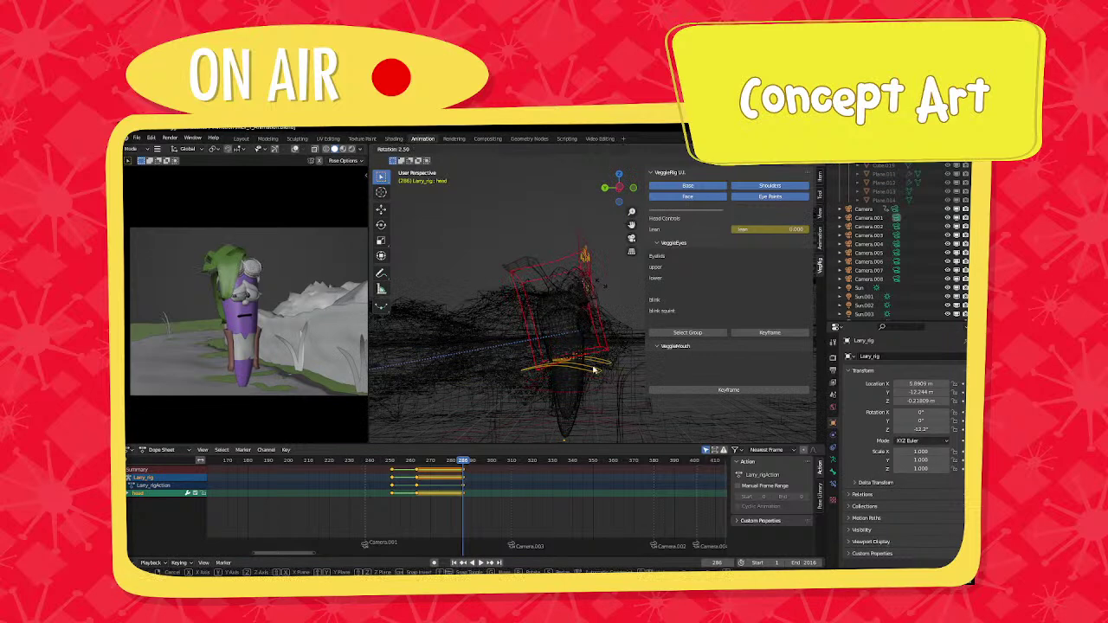
pyautogui.click(601, 284)
pyautogui.click(594, 389)
pyautogui.press('g')
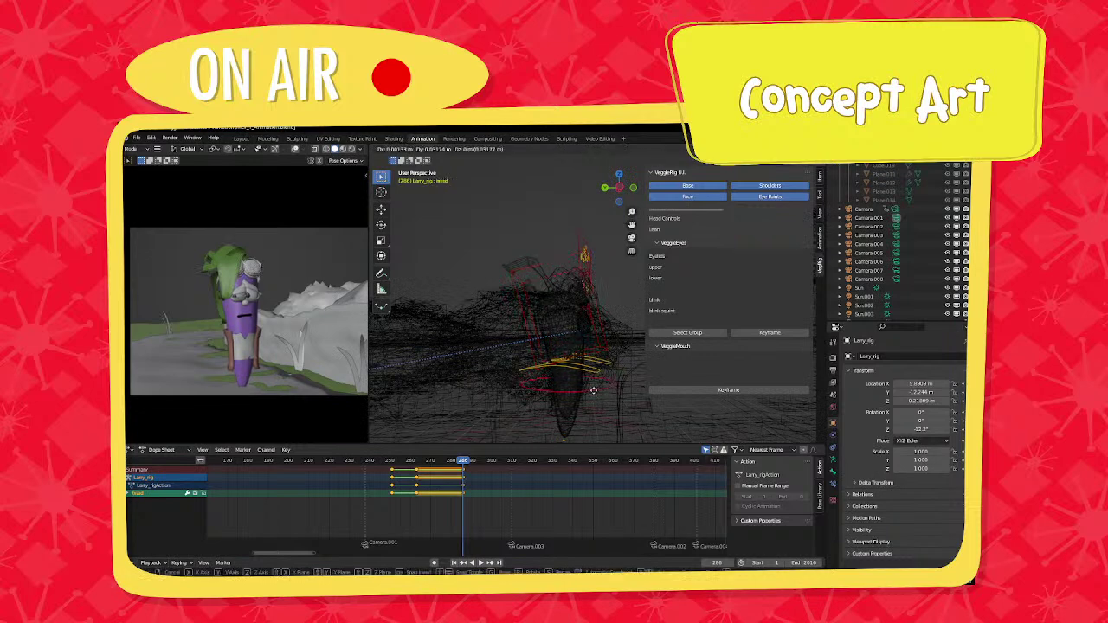
pyautogui.click(586, 344)
# Select all of the rig's bones and insert a keyframe for the adjusted body pose at frame 286.
pyautogui.press('a')
pyautogui.press('i')
pyautogui.click(589, 315)
pyautogui.moveTo(574, 315); pyautogui.dragTo(541, 314, button='middle')
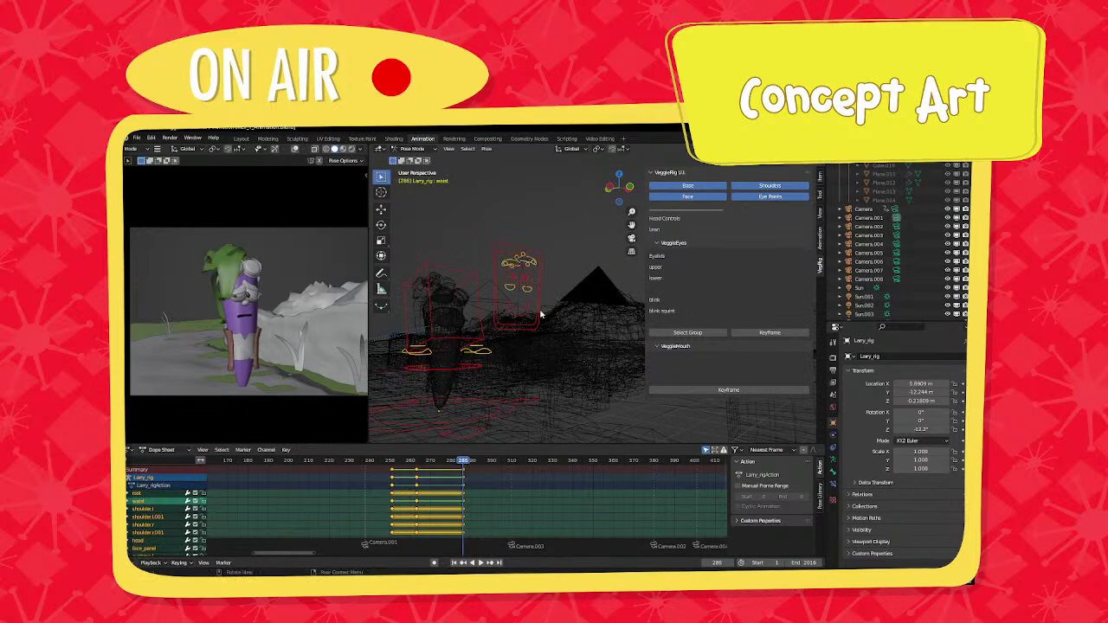
# Raise Larry's left squint bone slightly on the face panel and keyframe all of the rig's bones at frame 286.
pyautogui.click(475, 304)
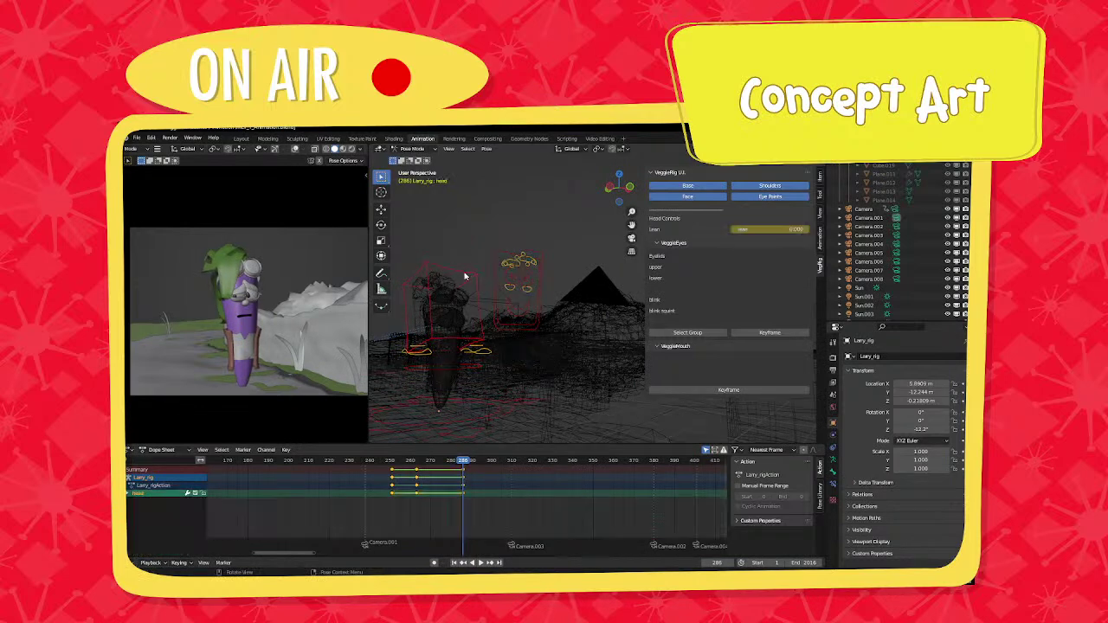
pyautogui.click(514, 295)
pyautogui.press('g')
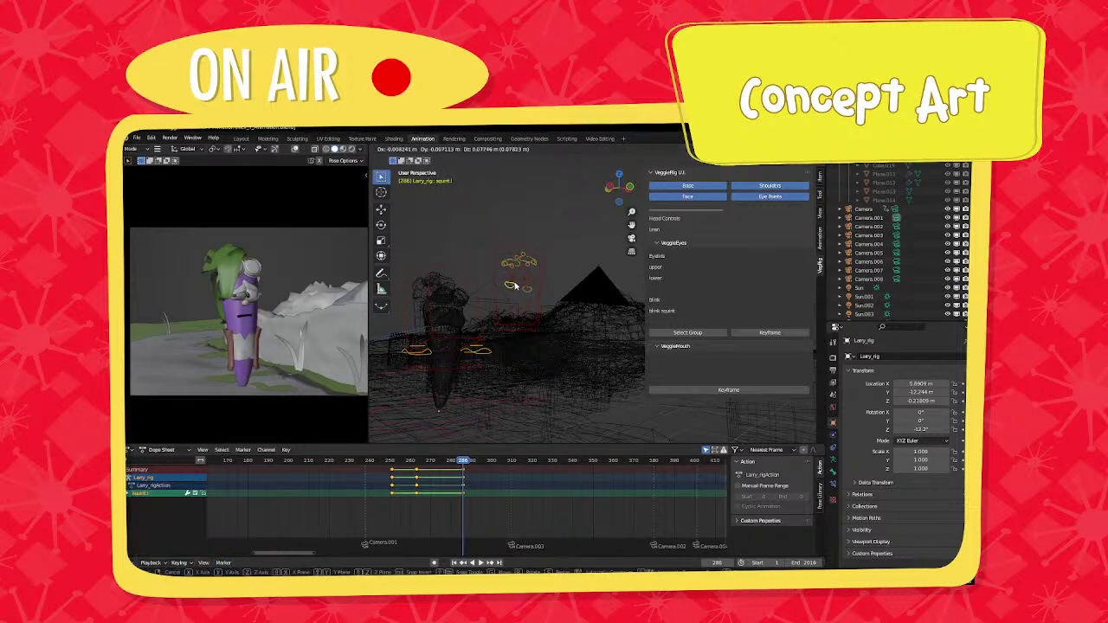
pyautogui.click(515, 284)
pyautogui.press('a')
pyautogui.press('i')
pyautogui.click(512, 284)
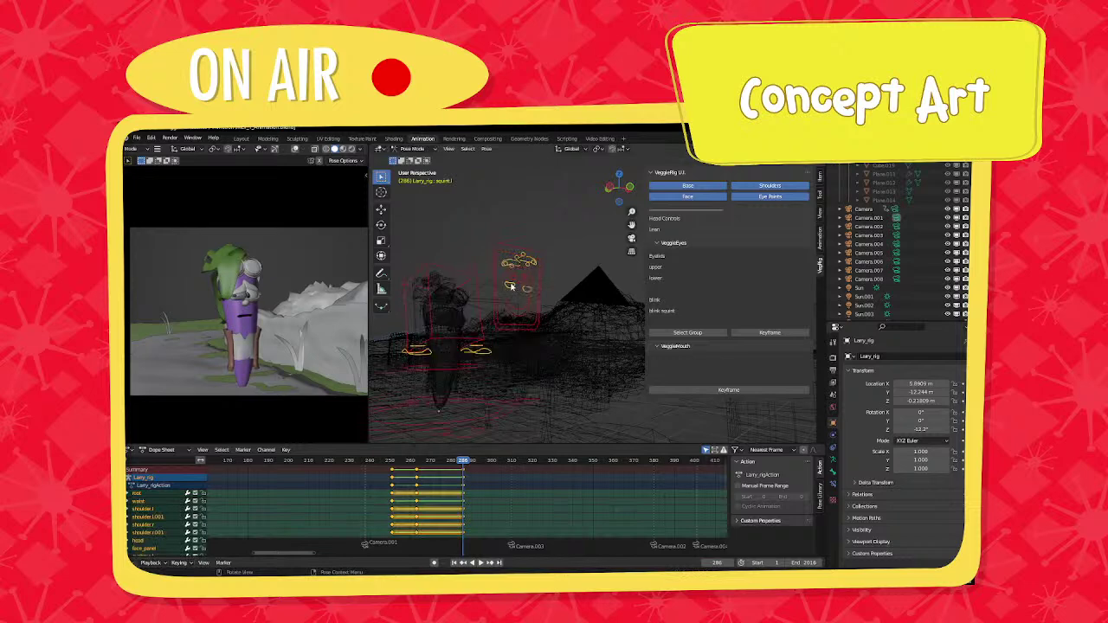
# Adjust the right squint bone slightly at frame 263 and keyframe all of the rig's bones there.
pyautogui.press('Left')
pyautogui.press('Left')
pyautogui.press('Left')
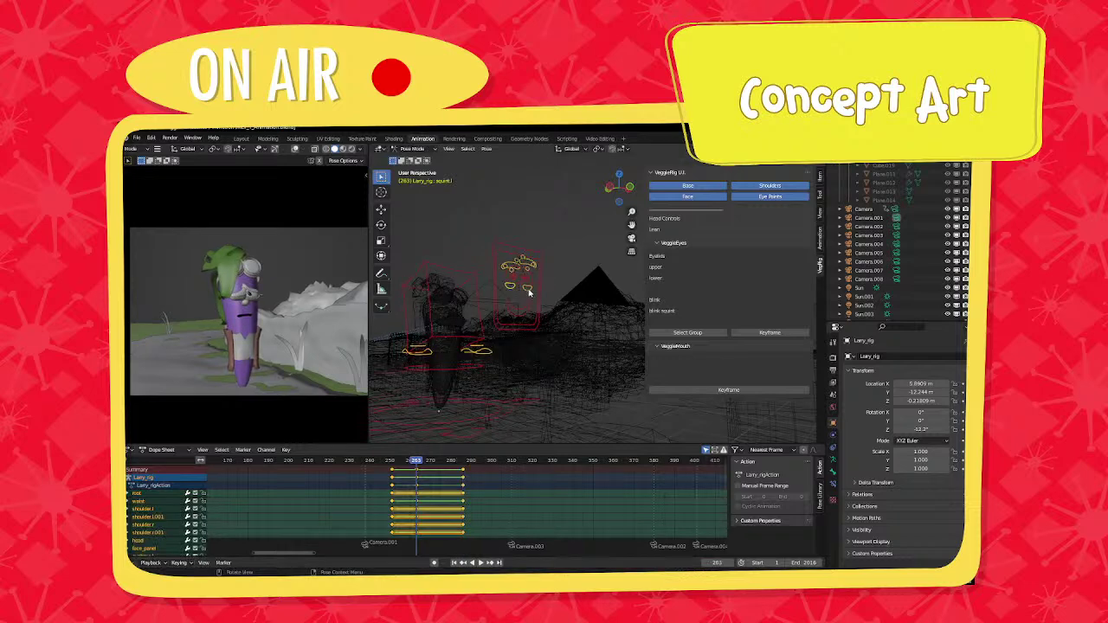
pyautogui.click(529, 293)
pyautogui.press('g')
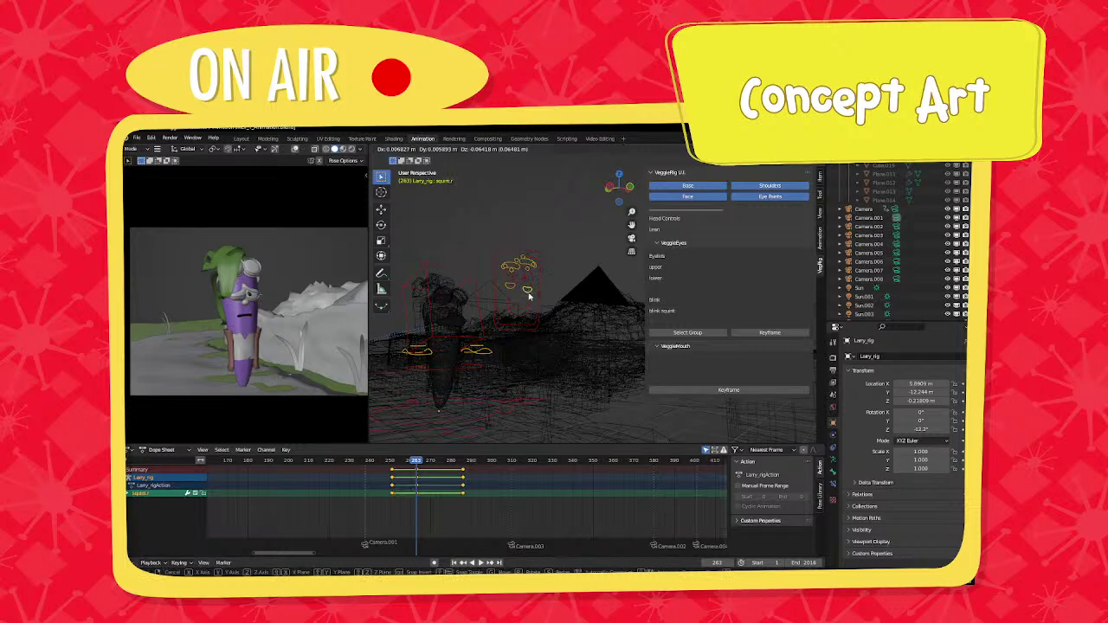
pyautogui.press('Escape')
pyautogui.press('a')
pyautogui.press('i')
pyautogui.click(524, 285)
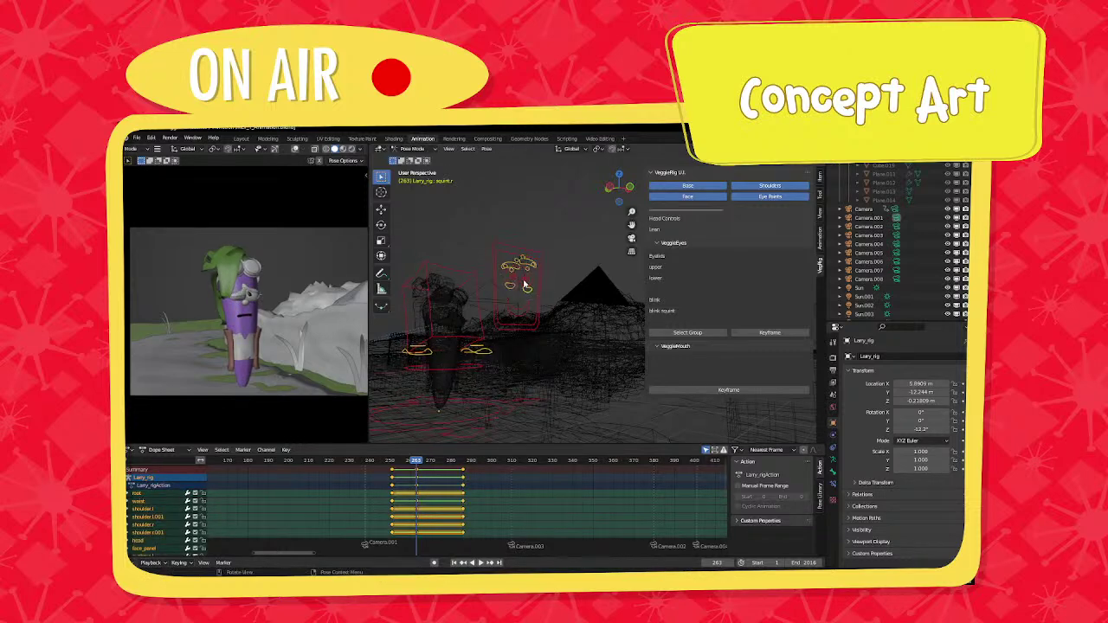
# Compare Larry's expression between the keyframes at frames 263 and 286.
pyautogui.press('Up')
pyautogui.press('Down')
pyautogui.press('Up')
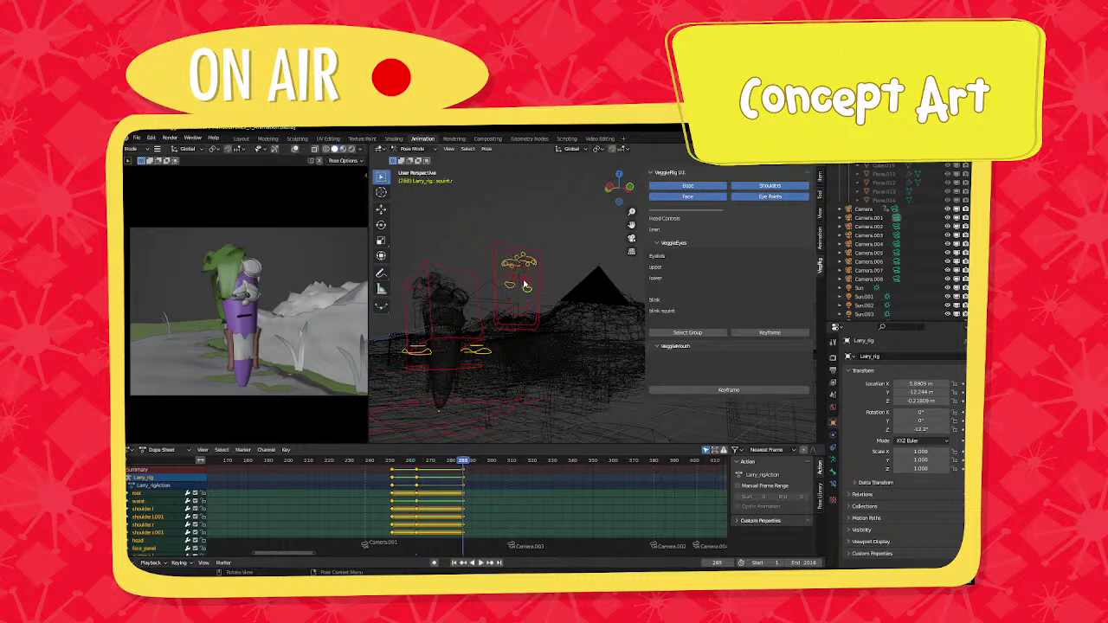
pyautogui.press('Up')
pyautogui.scroll(-2, 436, 502)
pyautogui.moveTo(441, 506); pyautogui.dragTo(423, 507, button='middle')
pyautogui.scroll(3, 423, 507)
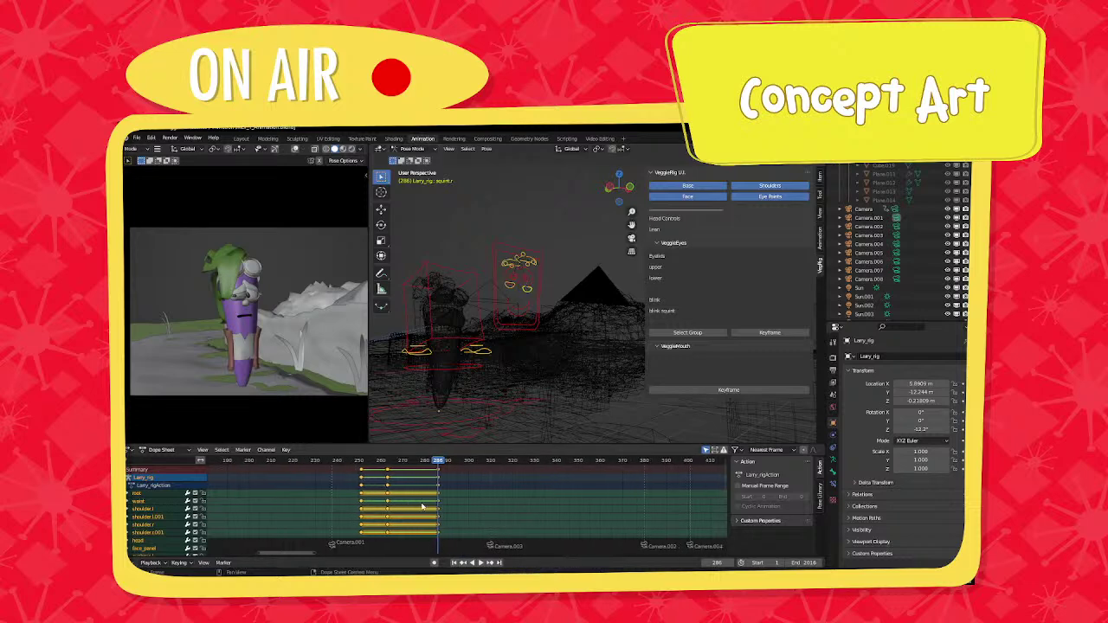
pyautogui.moveTo(426, 469); pyautogui.dragTo(436, 465, button='middle')
# Switch to Object Mode, select the green leaf mesh Plane.006 on Larry's head, and keyframe its location and rotation at frames 238 and 237.
pyautogui.click(412, 149)
pyautogui.click(416, 160)
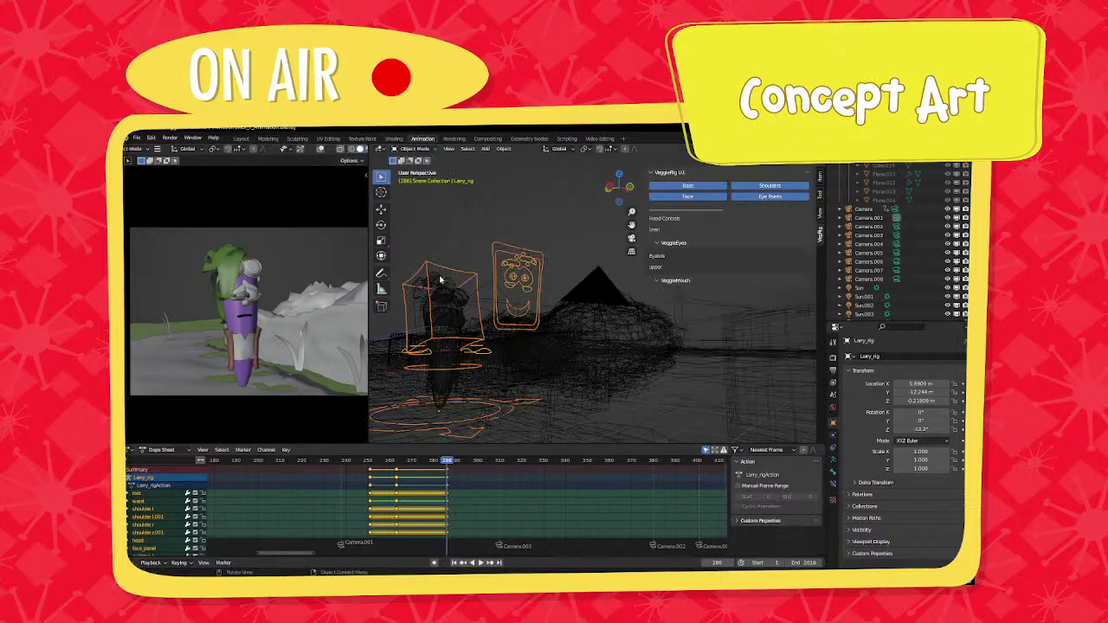
pyautogui.click(439, 285)
pyautogui.moveTo(440, 286); pyautogui.dragTo(493, 307, button='middle')
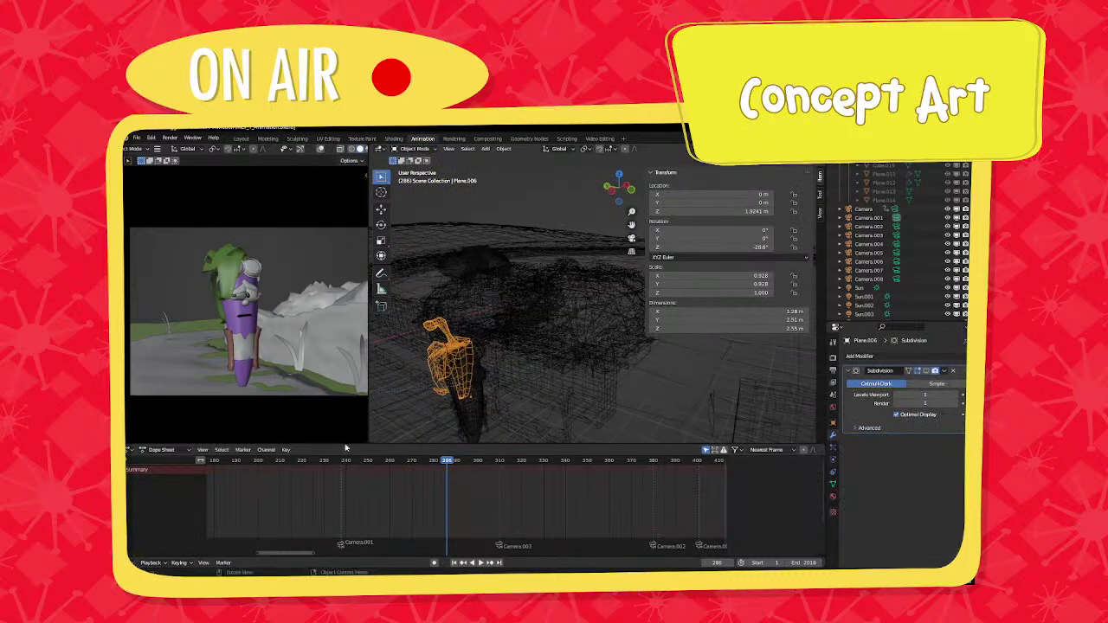
pyautogui.click(339, 461)
pyautogui.press('space')
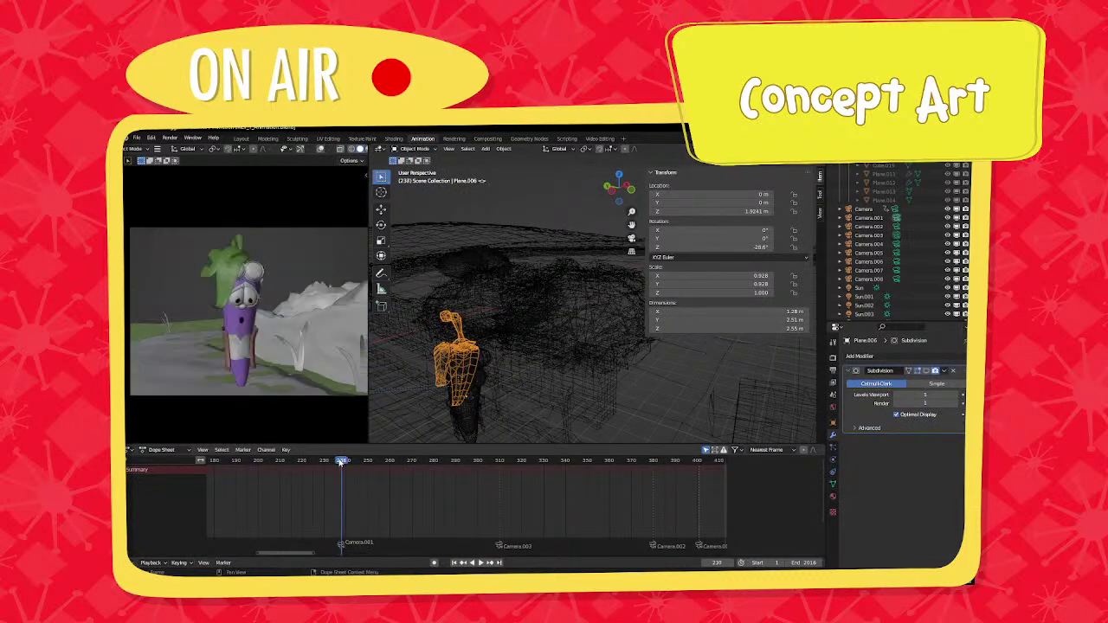
pyautogui.press('i')
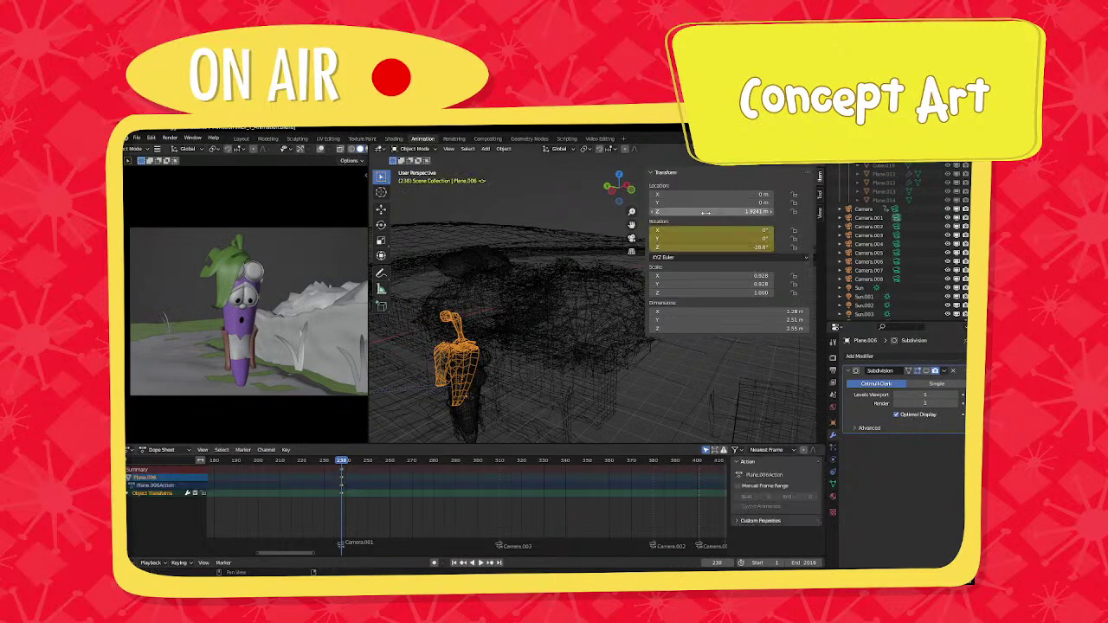
pyautogui.press('i')
pyautogui.press('Left')
pyautogui.press('i')
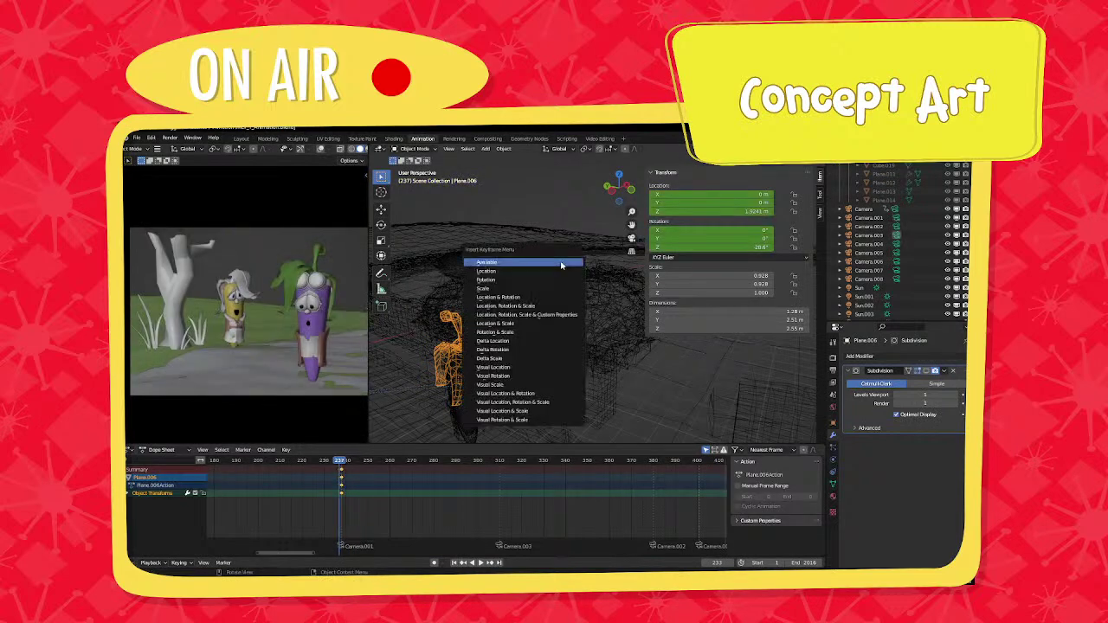
pyautogui.click(559, 260)
# Rotate the leaf mesh about its local Z axis to about -41.4° at frame 238 and keyframe it.
pyautogui.press('Right')
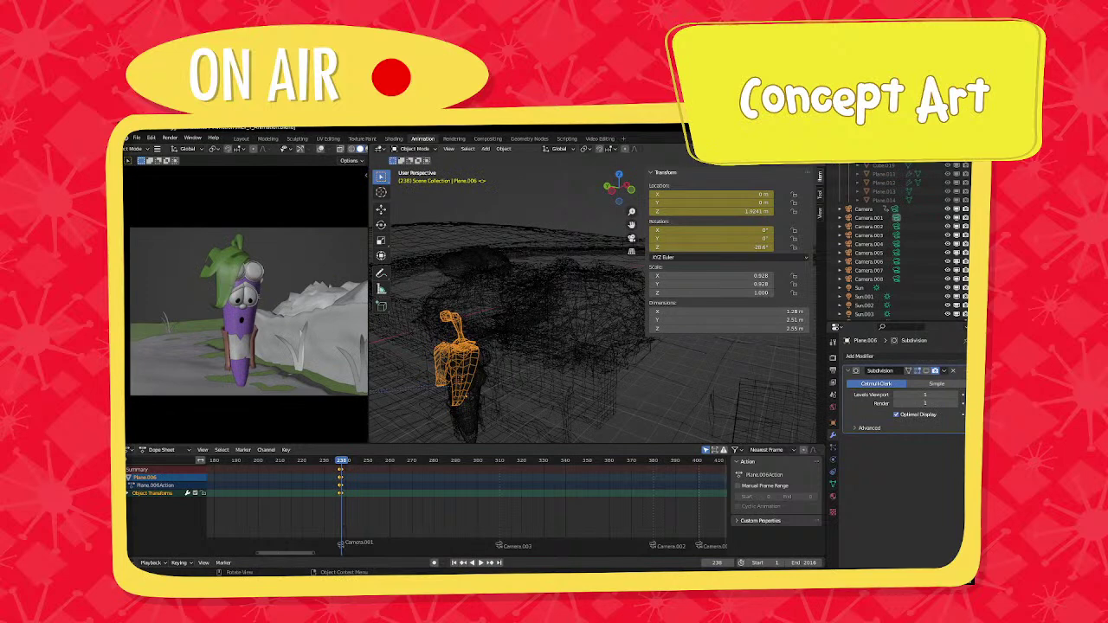
pyautogui.press('r')
pyautogui.press('z')
pyautogui.press('z')
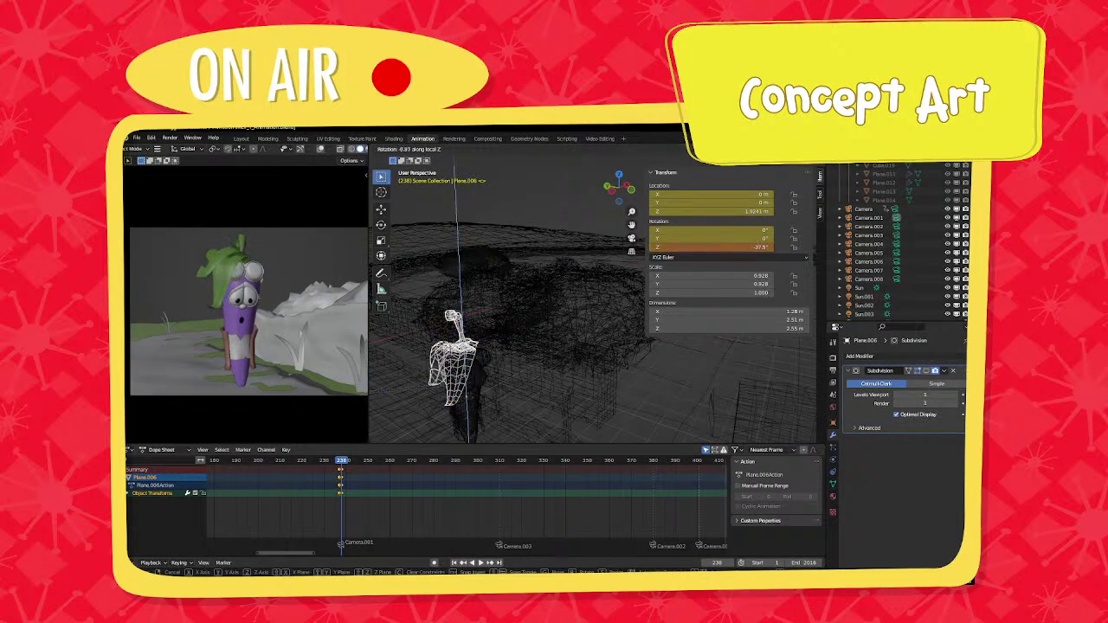
pyautogui.click(567, 302)
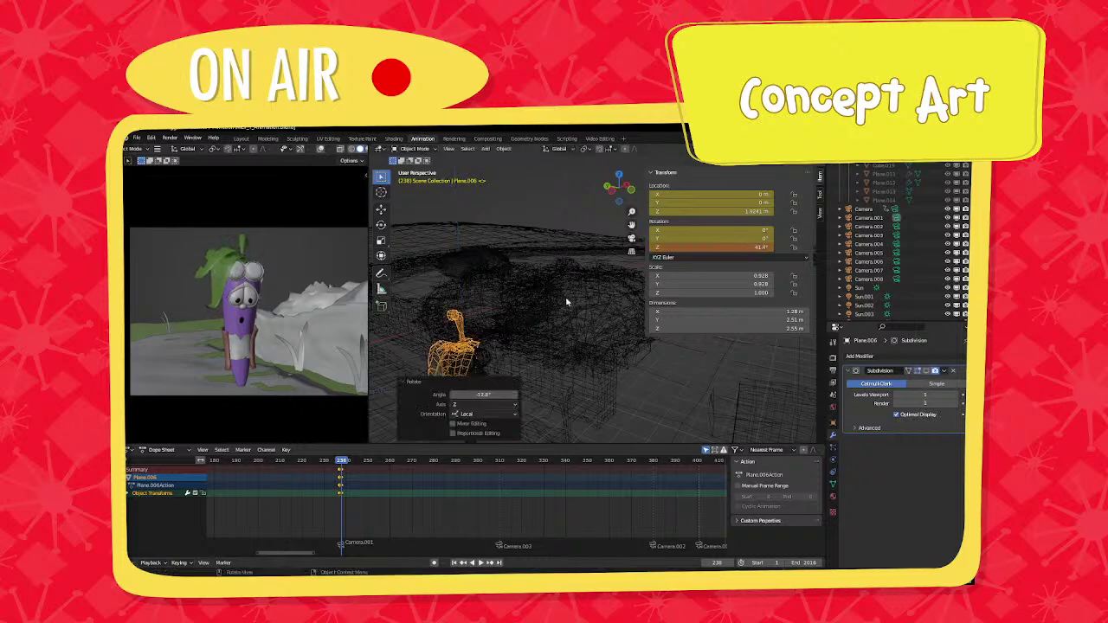
pyautogui.press('i')
pyautogui.click(552, 313)
# Play the shot through to the next camera cut and duplicate the leaf's frame 237 keyframe to the Camera.003 marker at about frame 310.
pyautogui.click(397, 460)
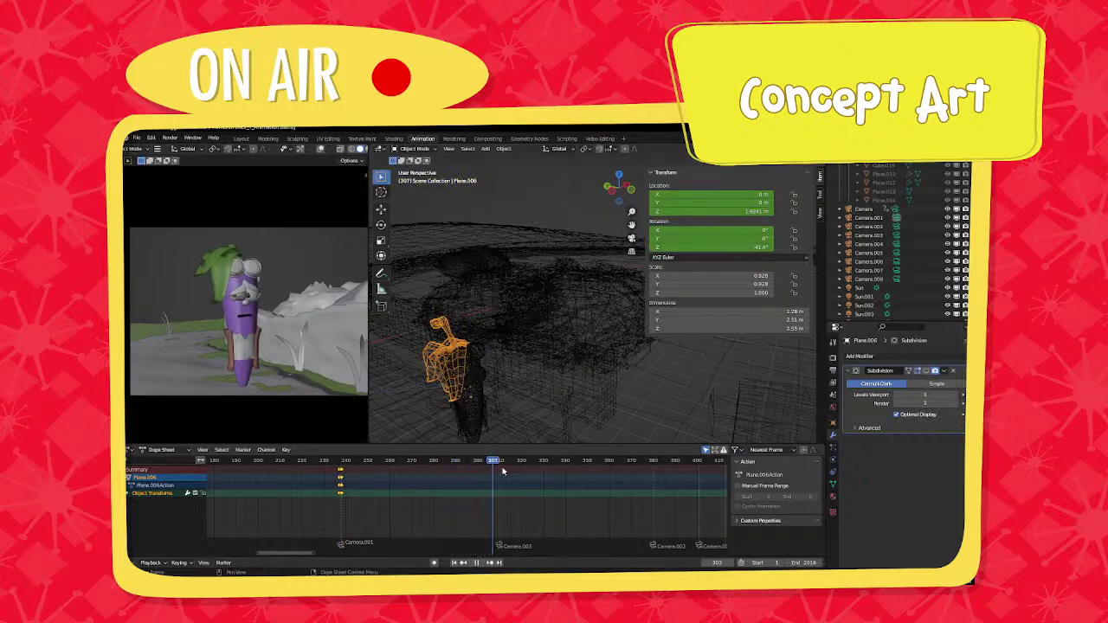
pyautogui.press('space')
pyautogui.moveTo(450, 470); pyautogui.dragTo(334, 470, button='middle')
pyautogui.scroll(3, 398, 468)
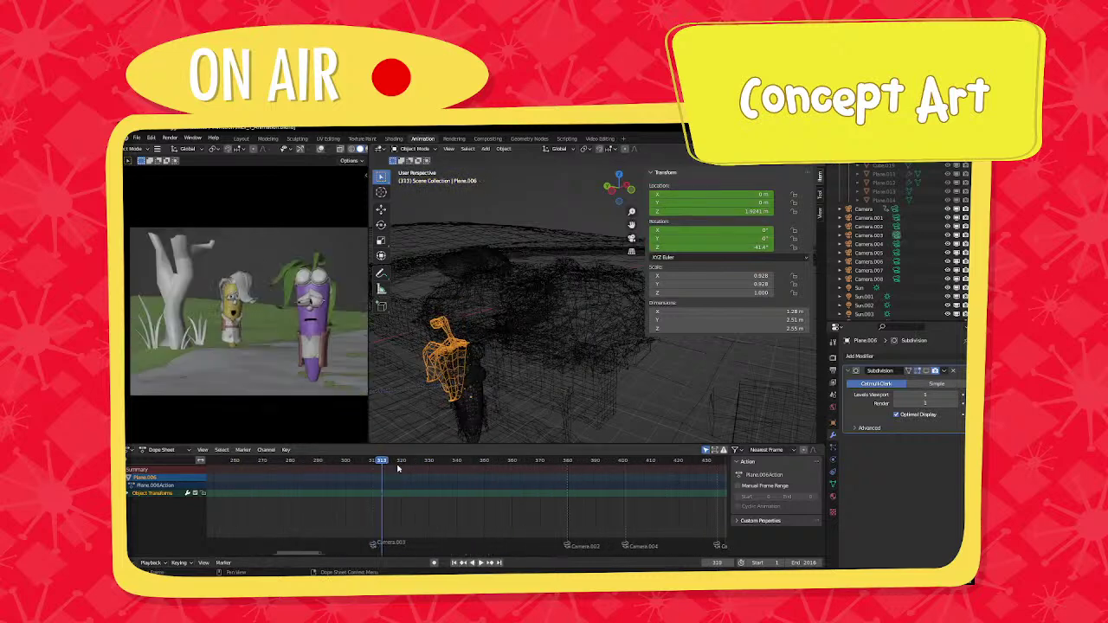
pyautogui.moveTo(471, 390); pyautogui.dragTo(467, 366, button='middle')
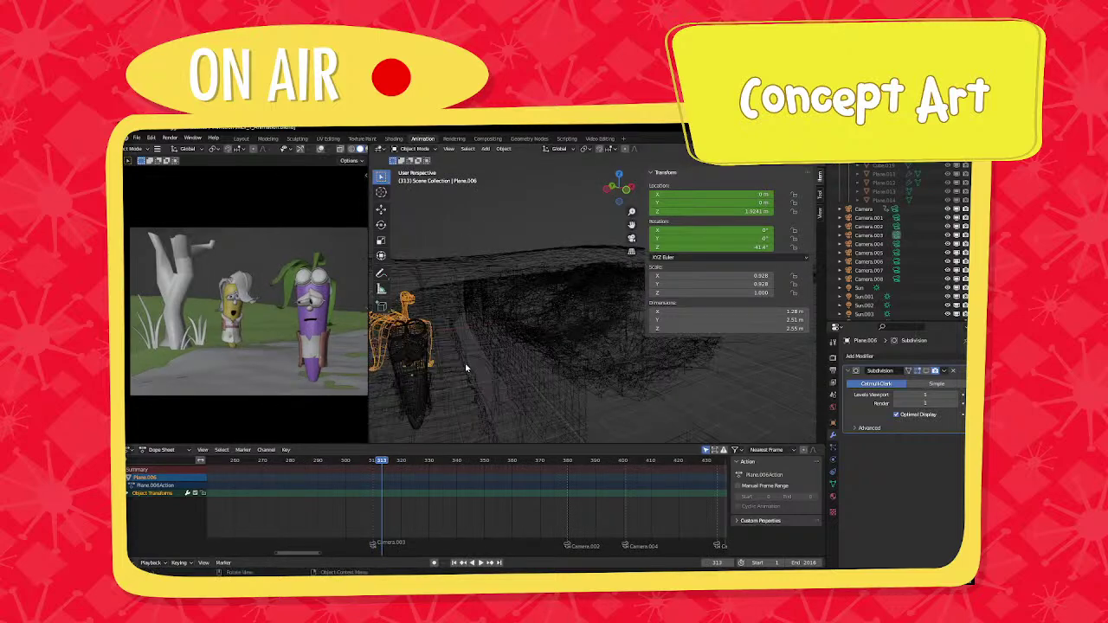
pyautogui.click(462, 270)
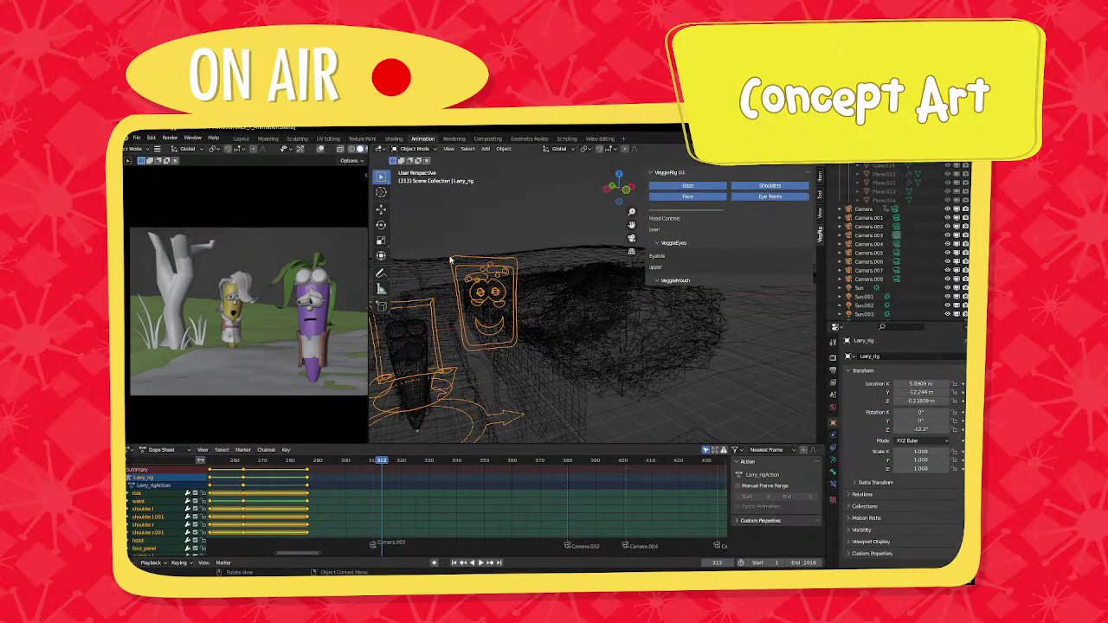
pyautogui.click(410, 297)
pyautogui.moveTo(315, 464); pyautogui.dragTo(445, 482, button='middle')
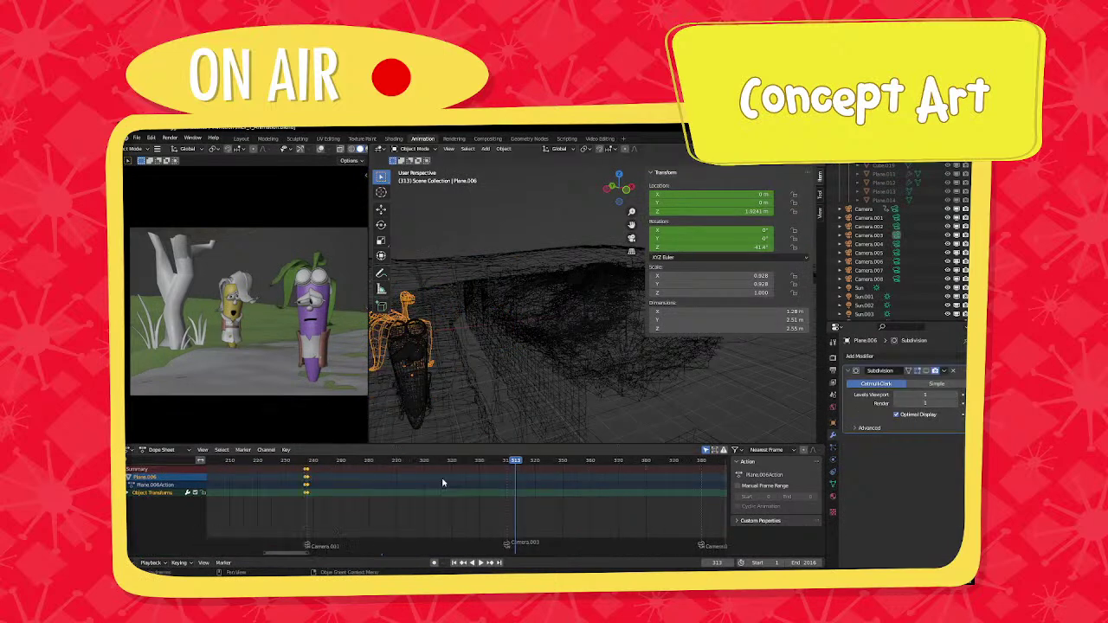
pyautogui.press('n')
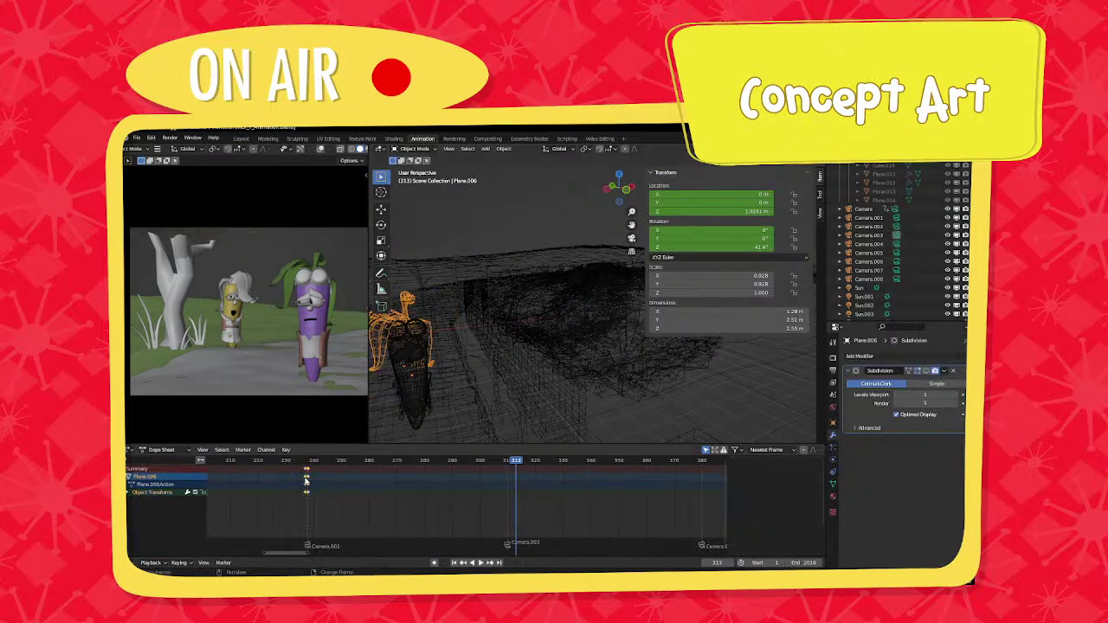
pyautogui.hotkey('shift', 'd')
pyautogui.click(504, 486)
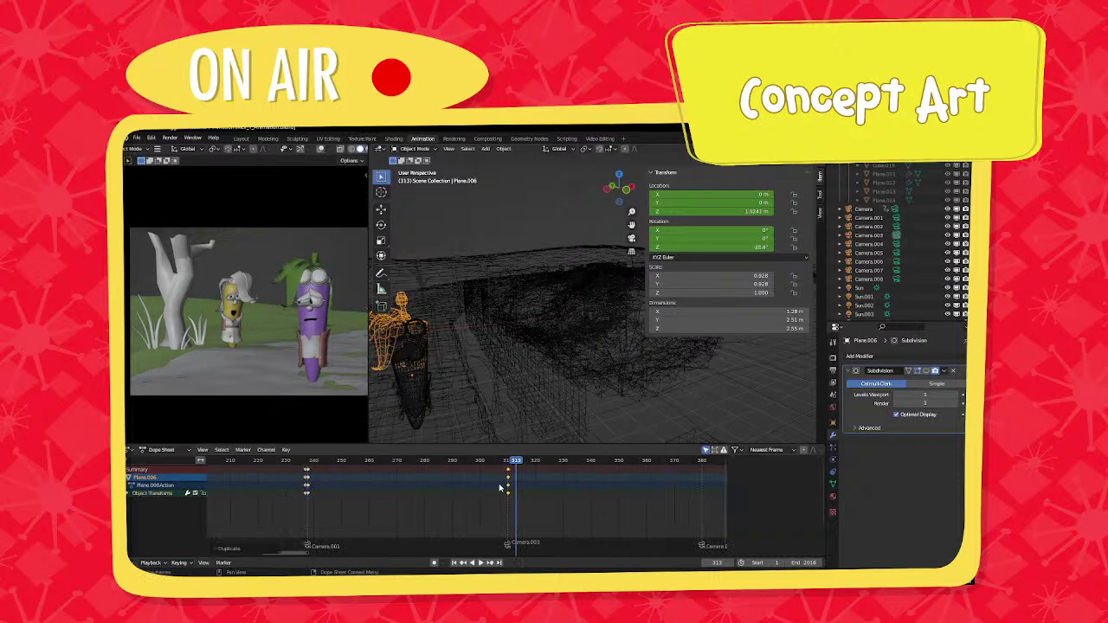
# Change the interpolation mode of all the leaf's keyframes and move its first keyframe back to about frame 223.
pyautogui.press('a')
pyautogui.press('t')
pyautogui.click(485, 488)
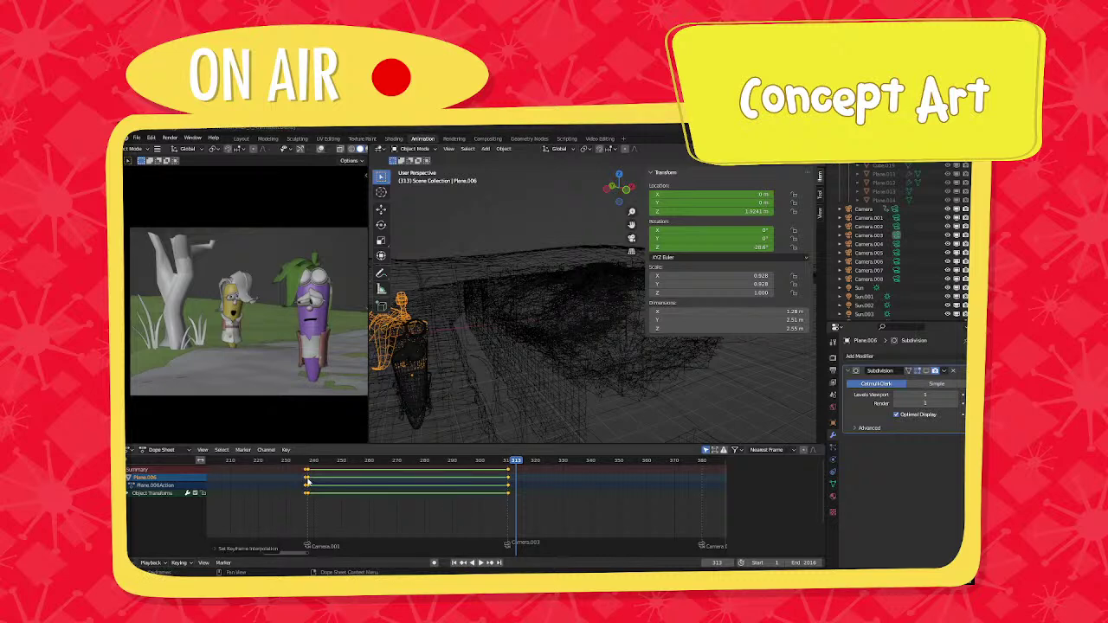
pyautogui.moveTo(299, 478); pyautogui.dragTo(264, 481)
pyautogui.click(216, 587)
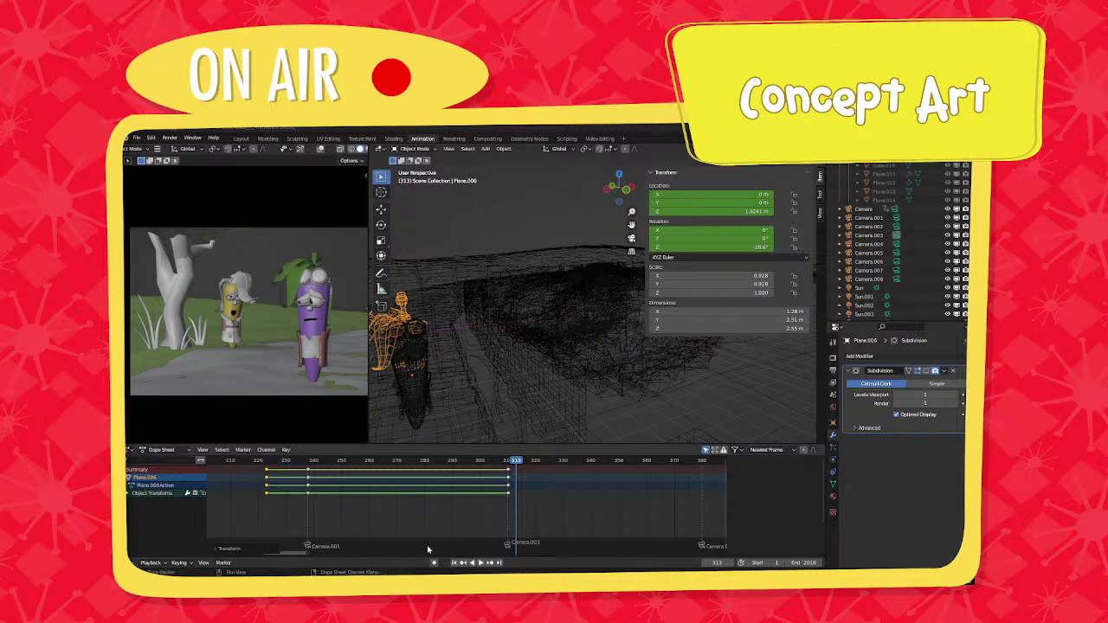
pyautogui.moveTo(467, 503); pyautogui.dragTo(423, 505, button='middle')
pyautogui.scroll(3, 423, 506)
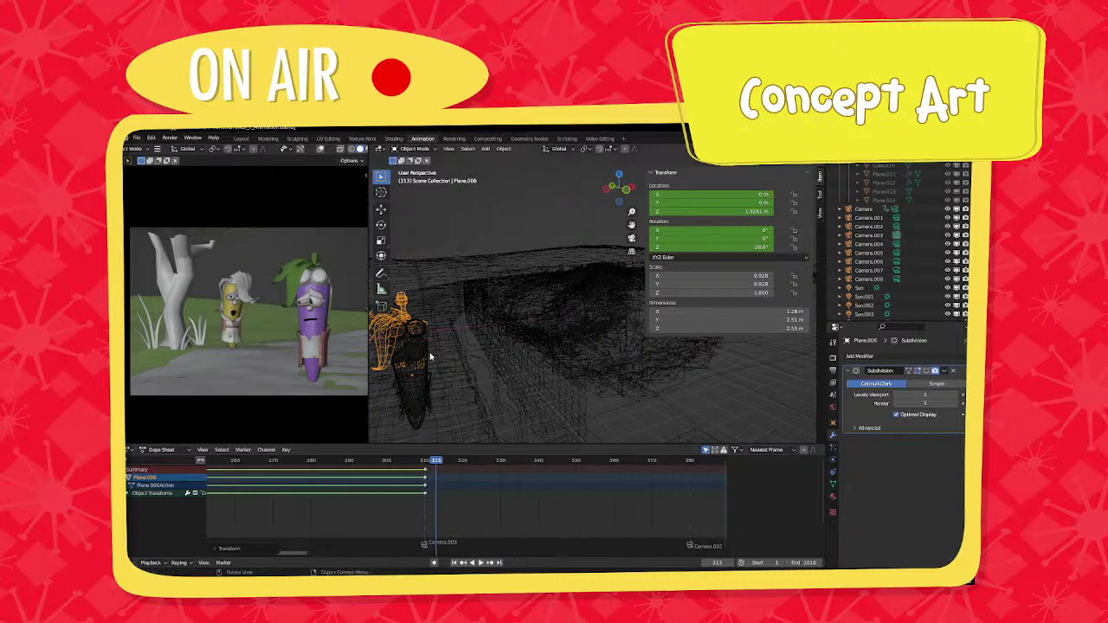
pyautogui.moveTo(329, 493); pyautogui.dragTo(411, 489, button='middle')
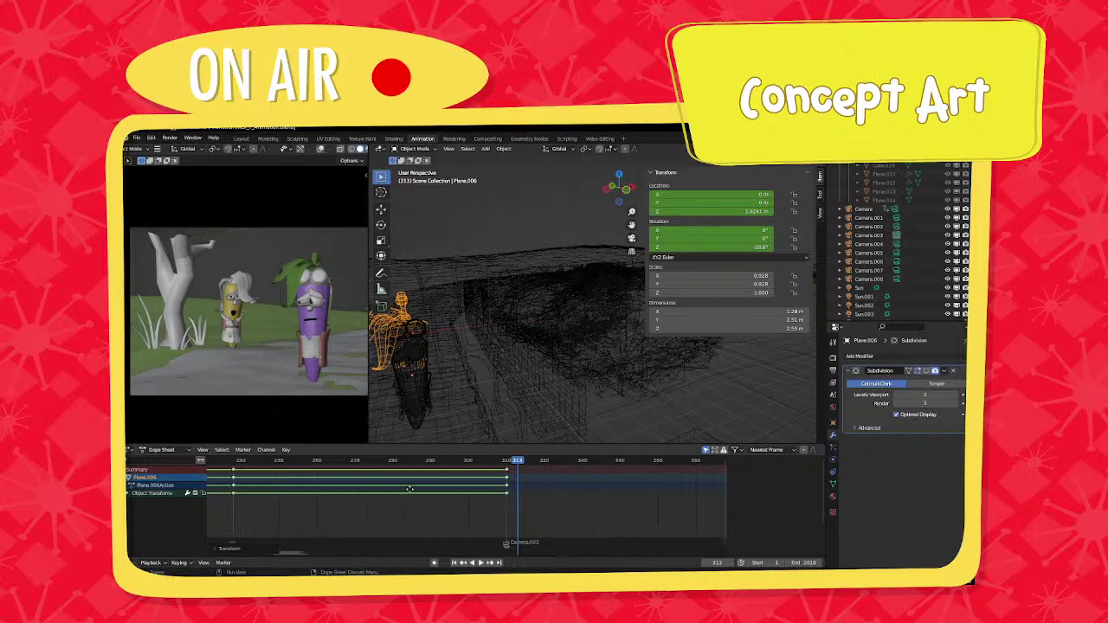
# Select Larry_rig, return to Pose Mode and go to its keyframe at frame 286.
pyautogui.click(453, 273)
pyautogui.click(425, 151)
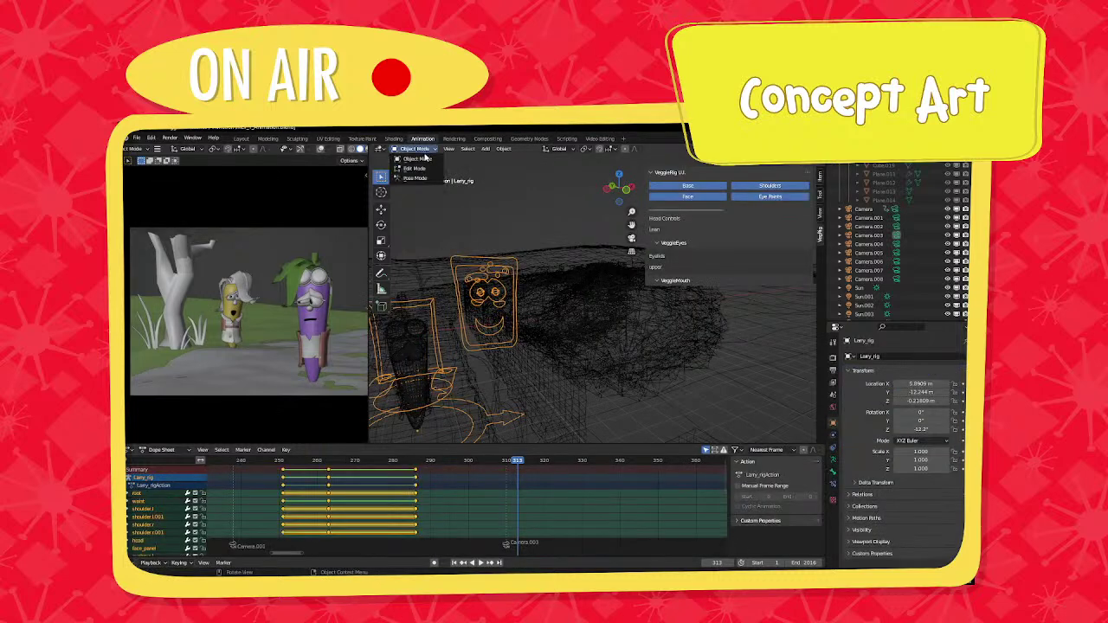
pyautogui.click(415, 177)
pyautogui.moveTo(447, 340); pyautogui.dragTo(473, 407, button='middle')
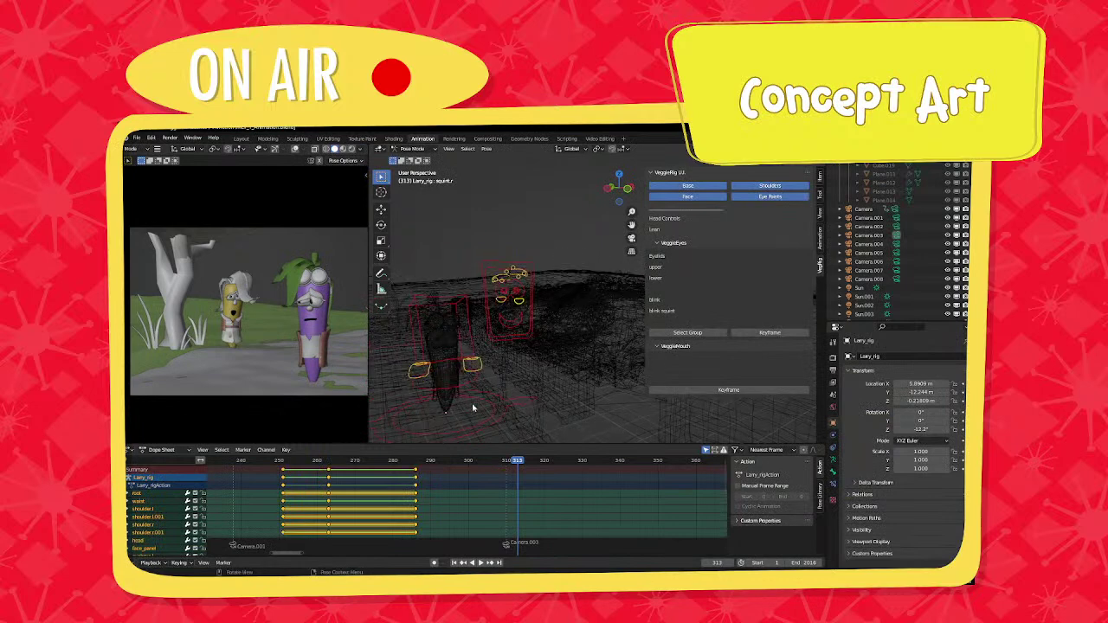
pyautogui.click(327, 463)
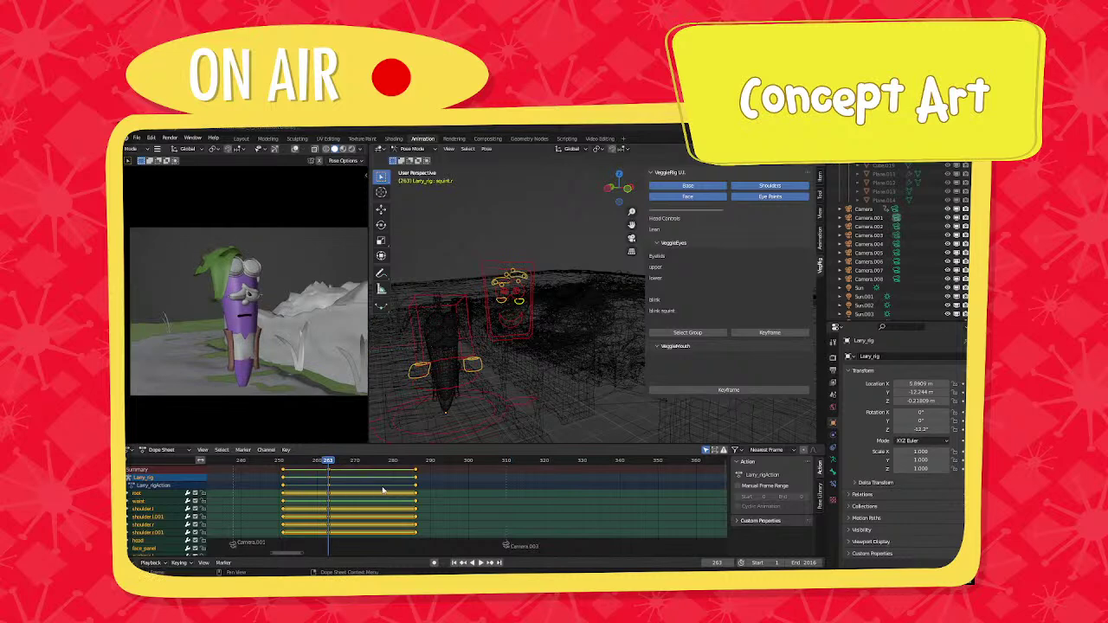
pyautogui.moveTo(438, 394); pyautogui.dragTo(478, 388, button='middle')
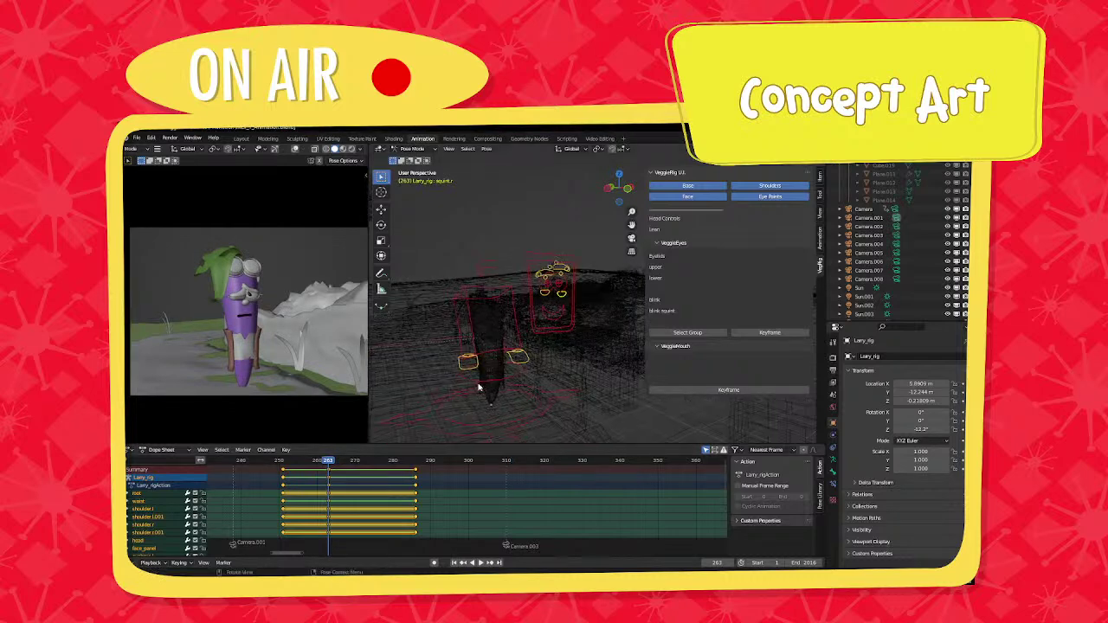
pyautogui.press('Up')
# Raise the shoulder.l and shoulder.r bones together slightly at frame 286.
pyautogui.click(467, 367)
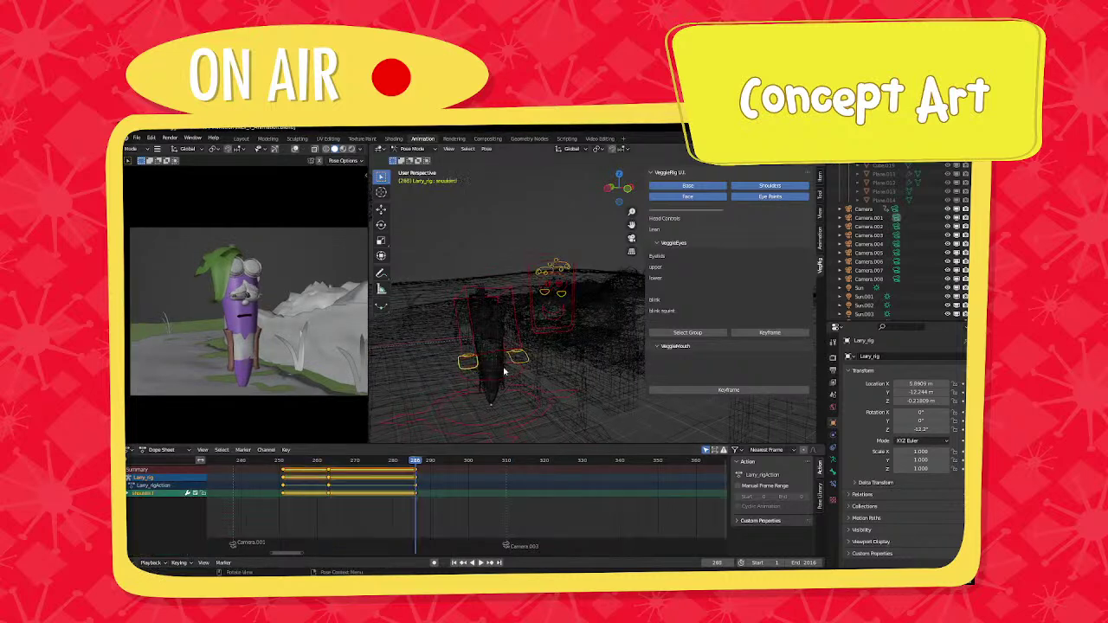
pyautogui.keyDown('shift'); pyautogui.click(513, 367); pyautogui.keyUp('shift')
pyautogui.press('g')
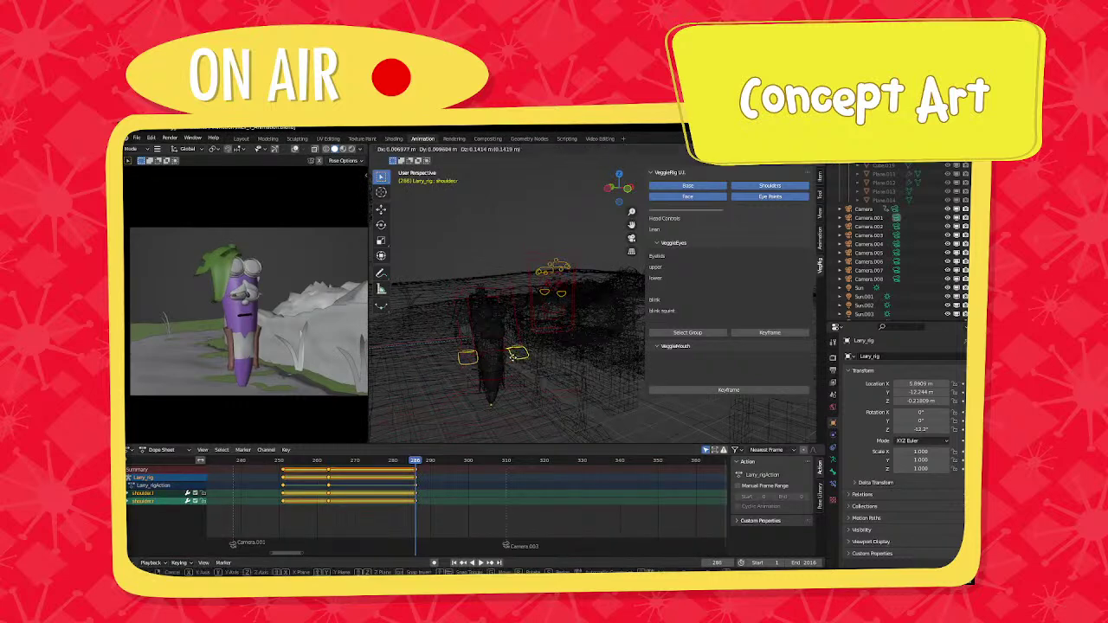
pyautogui.click(471, 354)
pyautogui.keyDown('shift'); pyautogui.moveTo(578, 322); pyautogui.dragTo(607, 305, button='middle'); pyautogui.keyUp('shift')
# Raise the shoulder.l.001 and shoulder.r.001 bones together and keyframe all bones at frame 286.
pyautogui.click(433, 325)
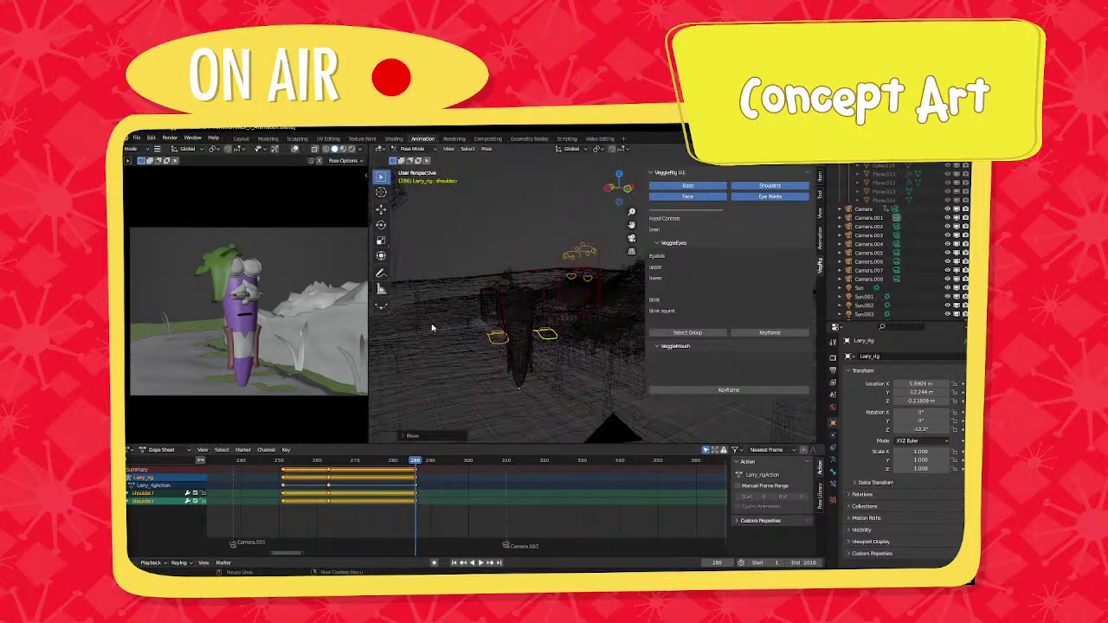
pyautogui.click(543, 333)
pyautogui.keyDown('shift'); pyautogui.click(546, 324); pyautogui.keyUp('shift')
pyautogui.press('g')
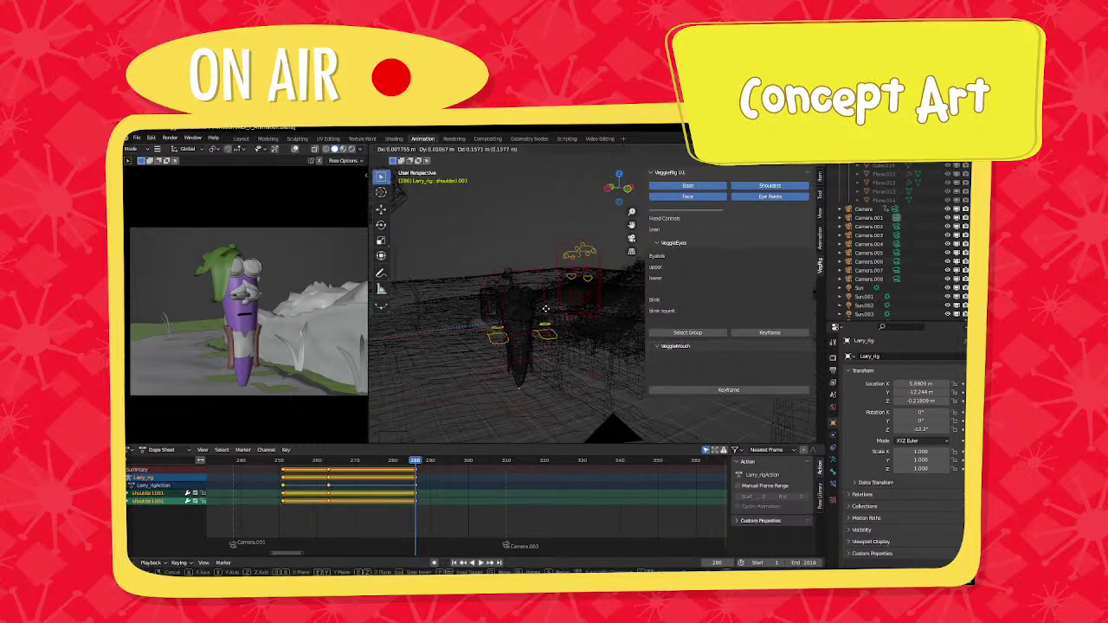
pyautogui.press('Escape')
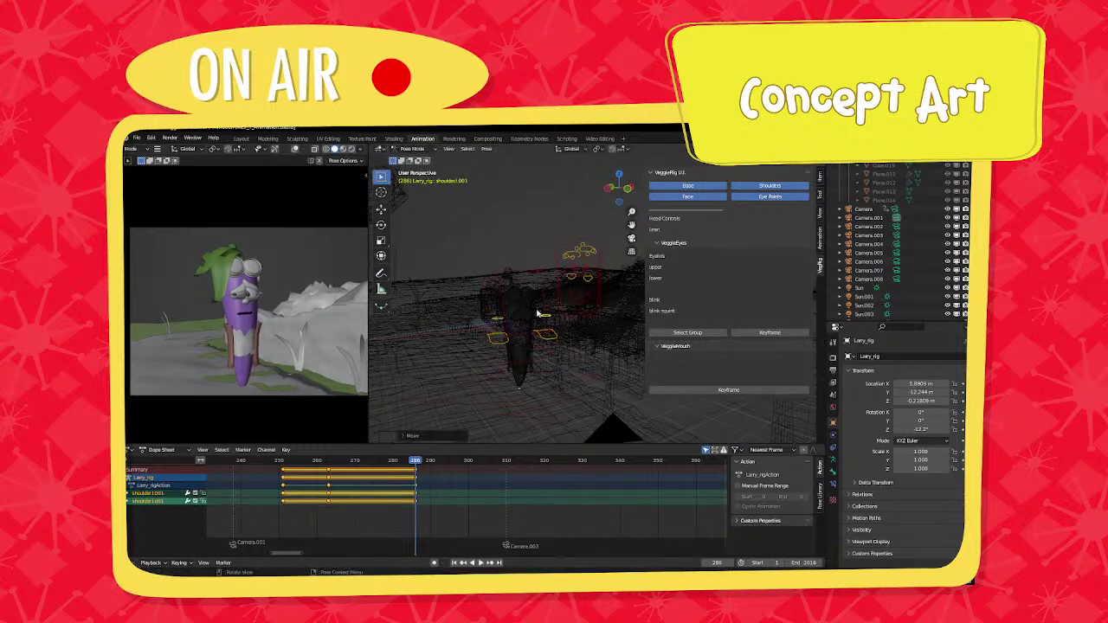
pyautogui.press('a')
pyautogui.press('i')
pyautogui.click(537, 314)
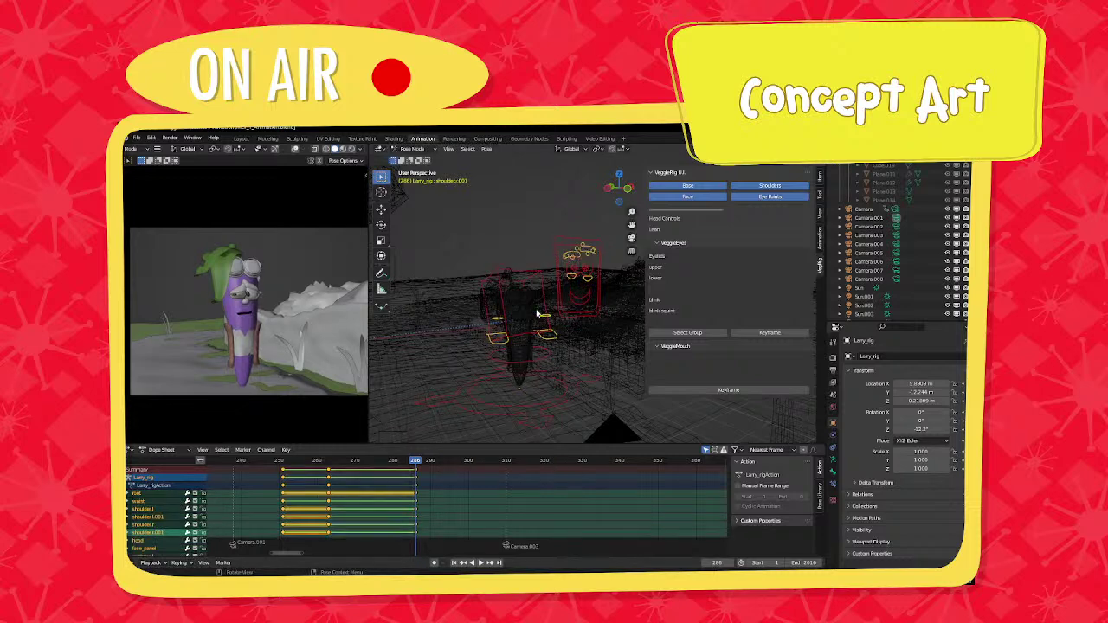
# Compare frames 285 and 286, then change the mouth bone's shape sliders at frame 286 and keyframe all bones.
pyautogui.press('Left')
pyautogui.press('Right')
pyautogui.press('Left')
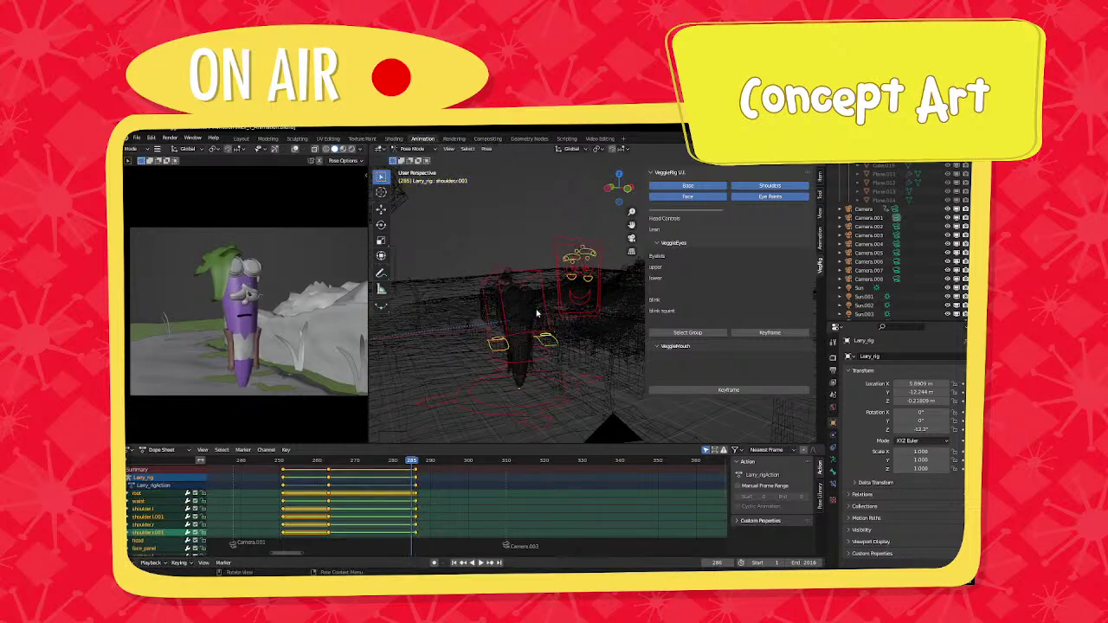
pyautogui.press('Right')
pyautogui.press('Left')
pyautogui.press('Right')
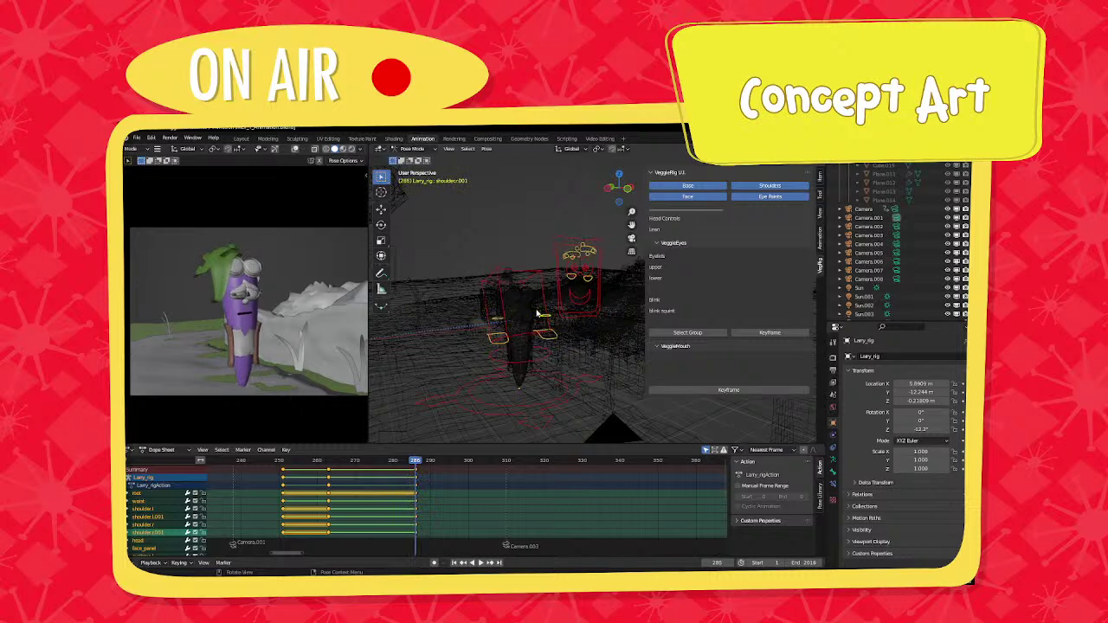
pyautogui.click(586, 302)
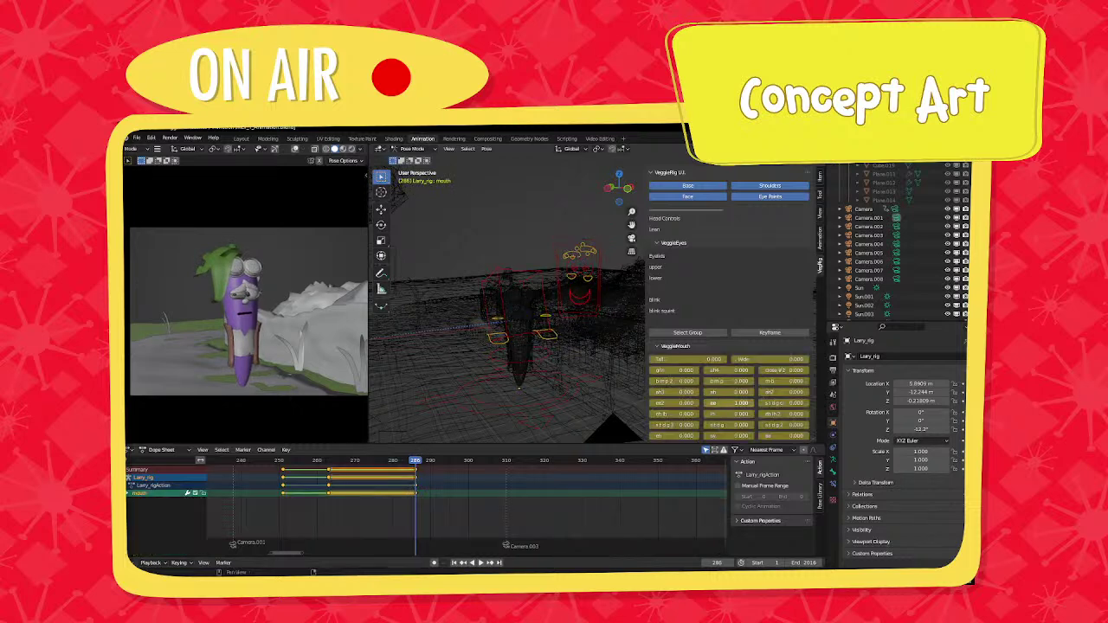
pyautogui.moveTo(713, 417); pyautogui.dragTo(744, 417)
pyautogui.moveTo(515, 344); pyautogui.dragTo(540, 345, button='middle')
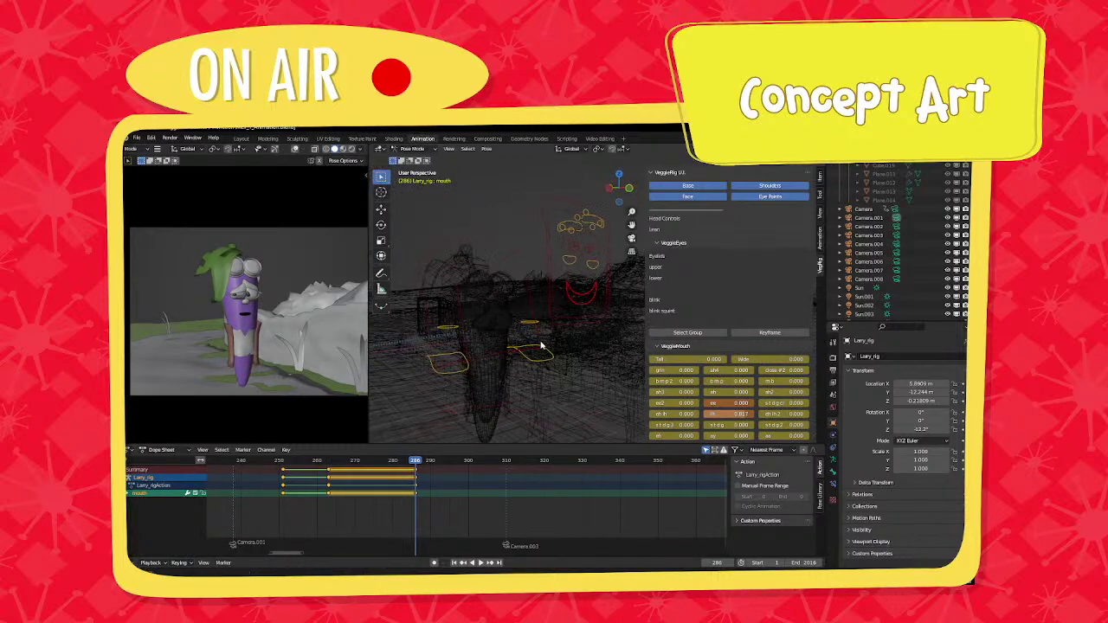
pyautogui.press('a')
pyautogui.press('i')
pyautogui.click(540, 344)
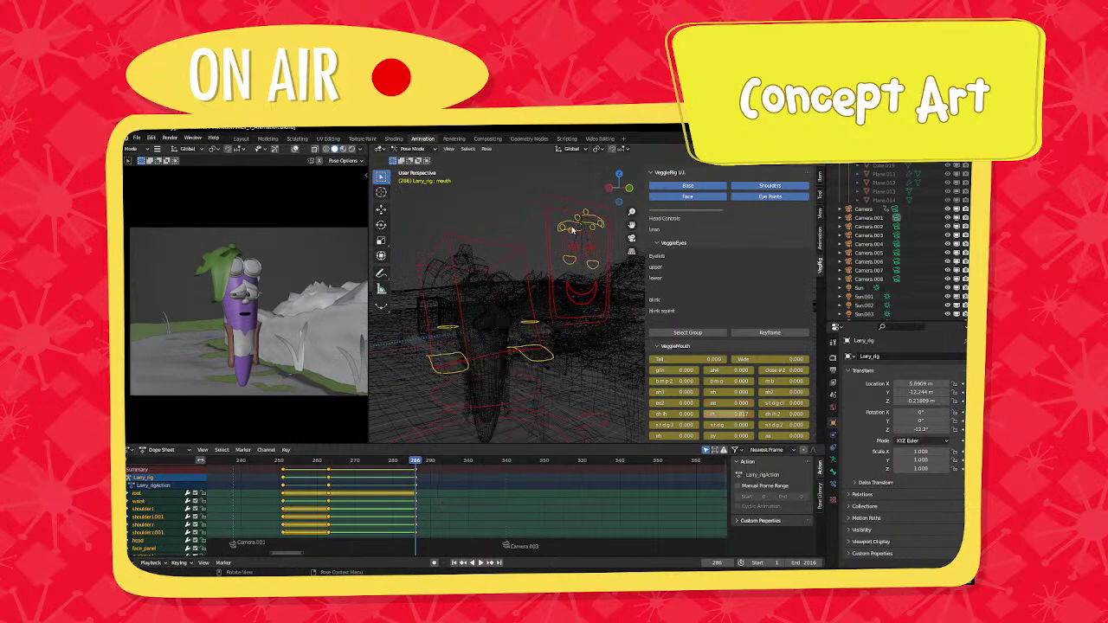
# Reposition the eyebrow.l.002 and eyebrow.r.002 bones together at frame 286 and keyframe them.
pyautogui.click(591, 230)
pyautogui.keyDown('shift'); pyautogui.click(591, 230); pyautogui.keyUp('shift')
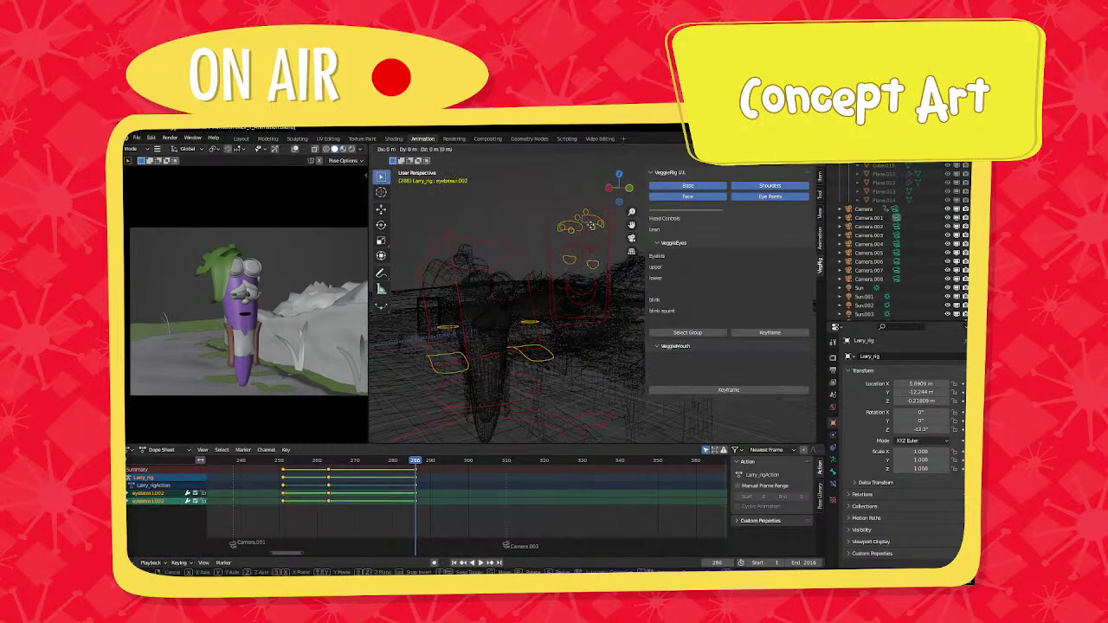
pyautogui.press('g')
pyautogui.click(591, 230)
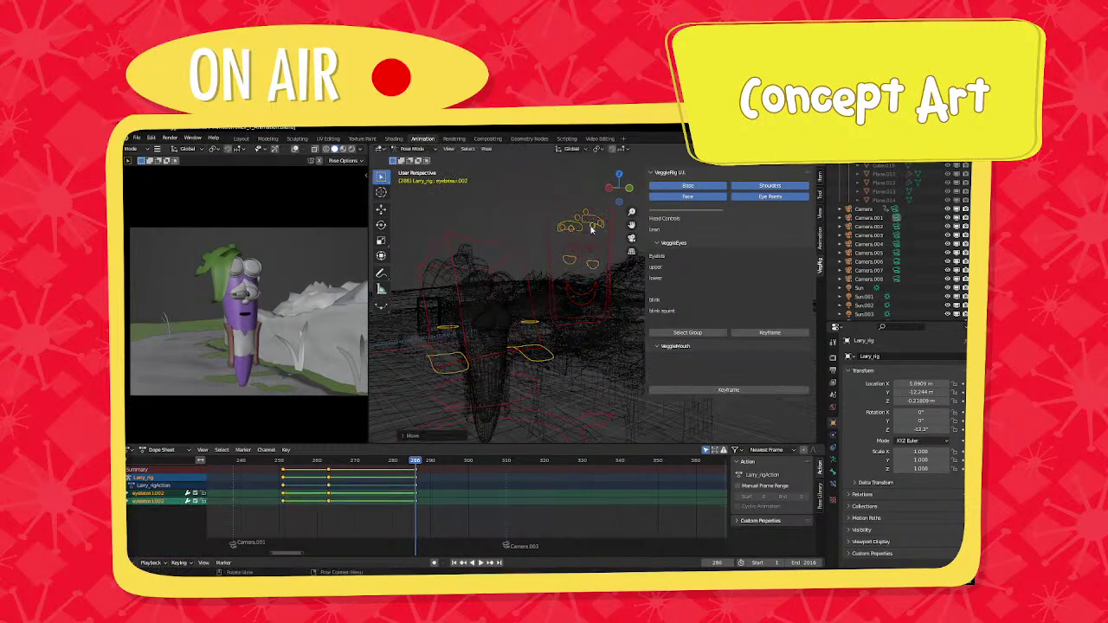
pyautogui.press('i')
pyautogui.click(591, 252)
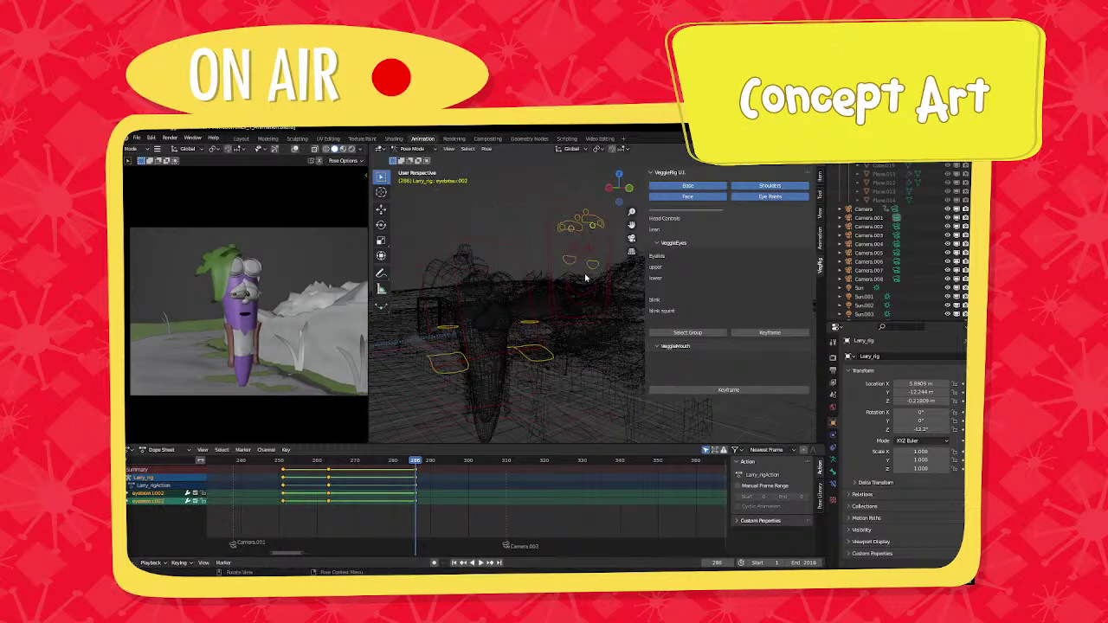
# Set the eyes' both-upper-eyelids value to about 0.249 at frame 286 and keyframe all bones.
pyautogui.press('Down')
pyautogui.press('Up')
pyautogui.click(586, 235)
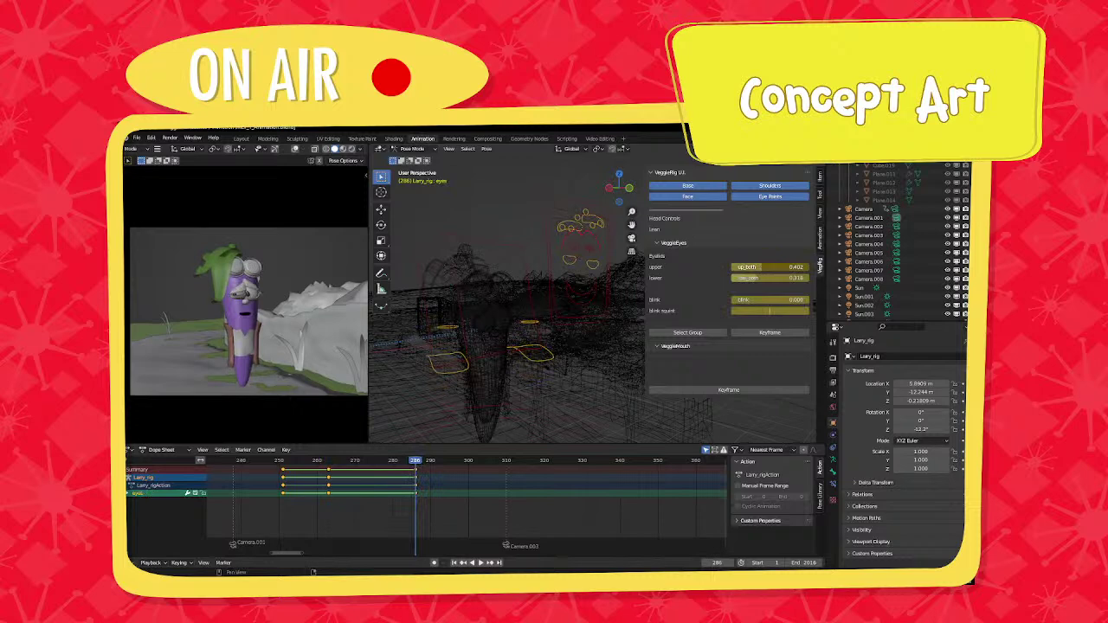
pyautogui.moveTo(750, 267); pyautogui.dragTo(751, 267)
pyautogui.moveTo(549, 302); pyautogui.dragTo(544, 301, button='middle')
pyautogui.press('a')
pyautogui.press('i')
pyautogui.click(542, 301)
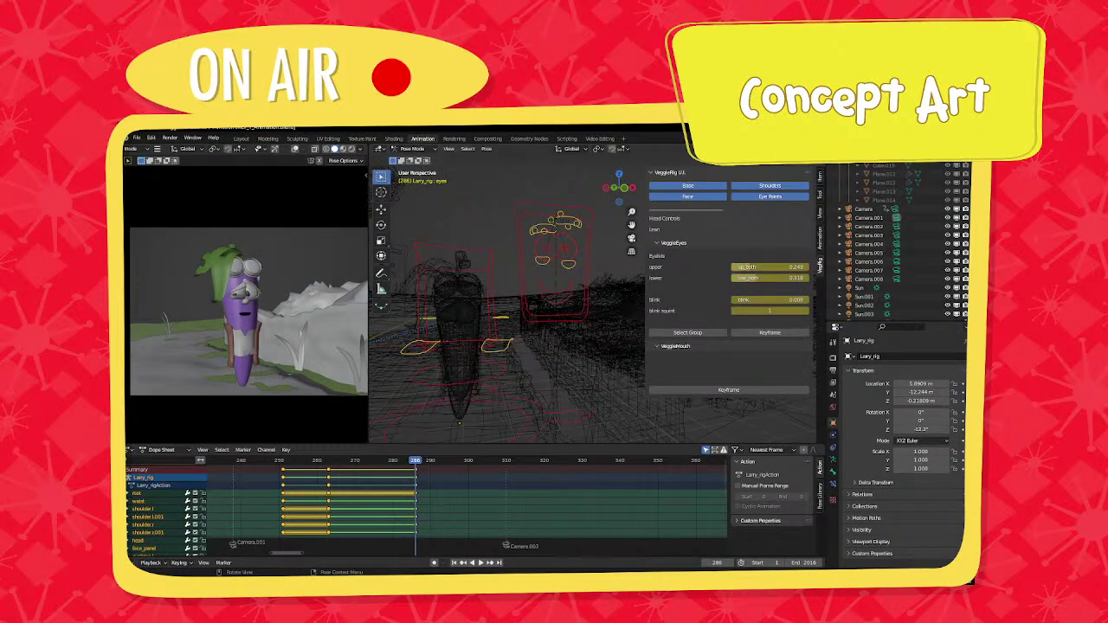
# Raise the waist bone slightly at frame 286, keyframe it and compare the pose with frame 285.
pyautogui.click(487, 381)
pyautogui.press('g')
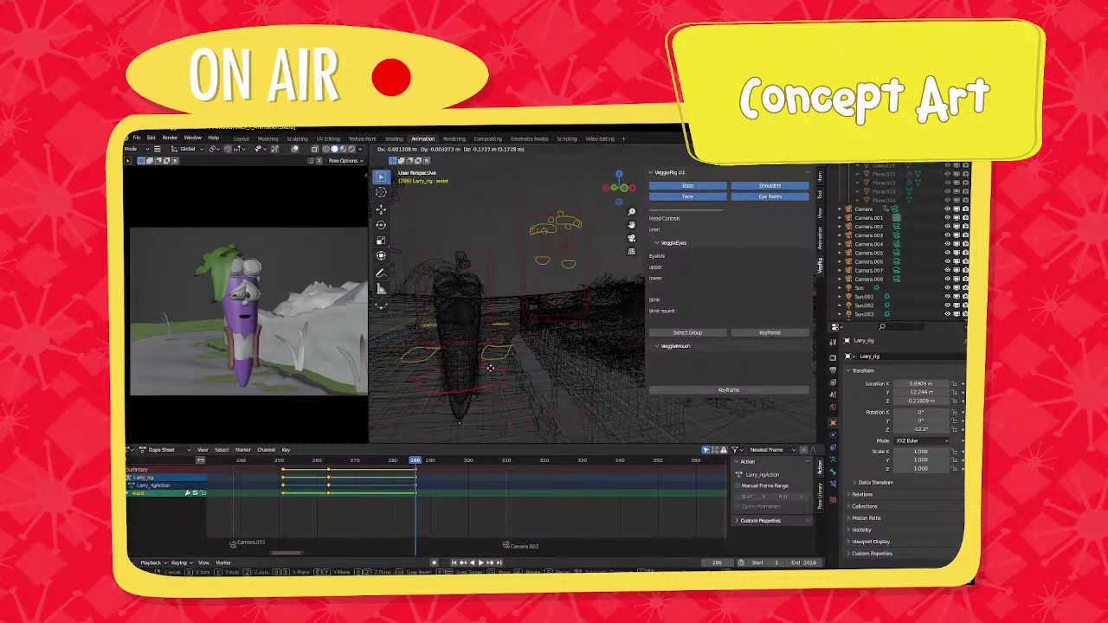
pyautogui.click(491, 371)
pyautogui.press('i')
pyautogui.click(492, 371)
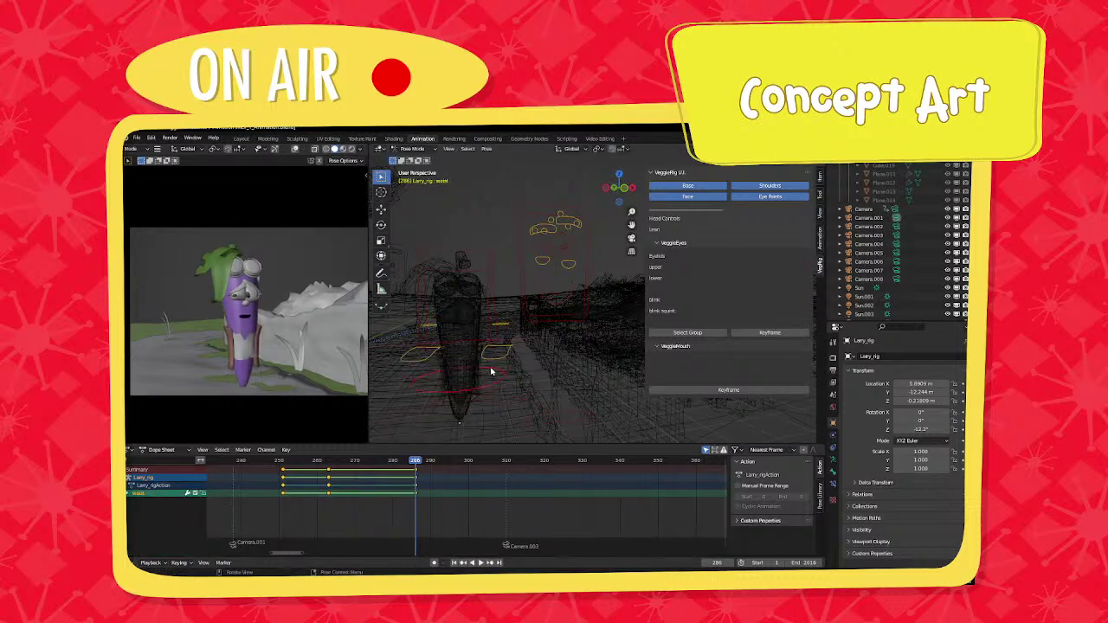
pyautogui.press('Left')
pyautogui.press('Right')
pyautogui.press('Left')
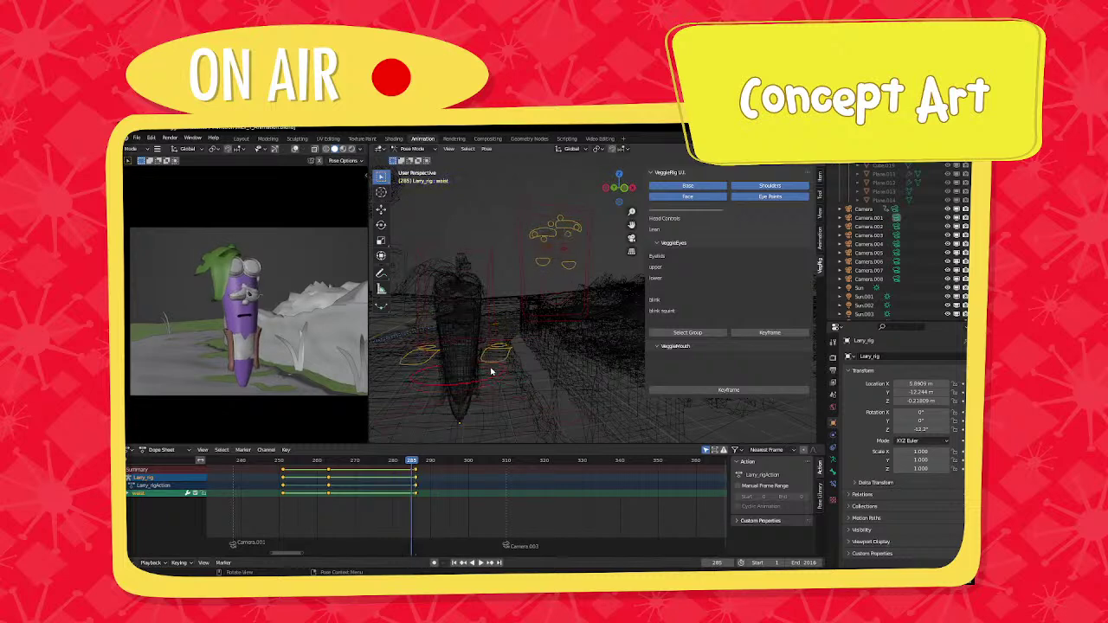
pyautogui.press('Right')
pyautogui.press('Left')
pyautogui.press('Right')
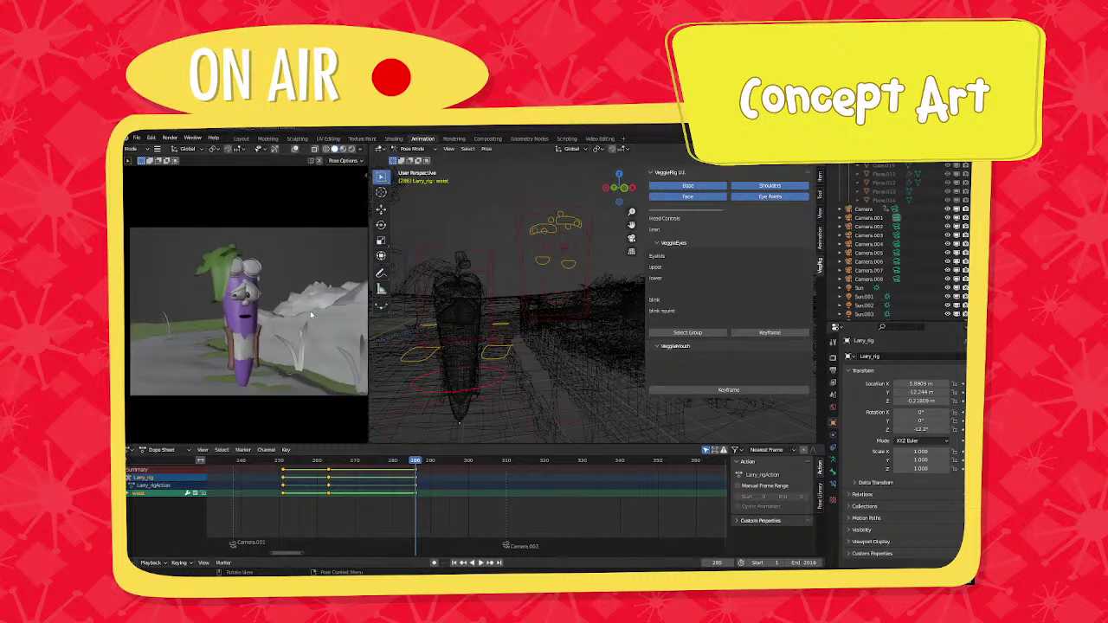
# Reduce the lower-eyelid value of the selected eyebrow control at frame 286 and keyframe all bones.
pyautogui.click(554, 232)
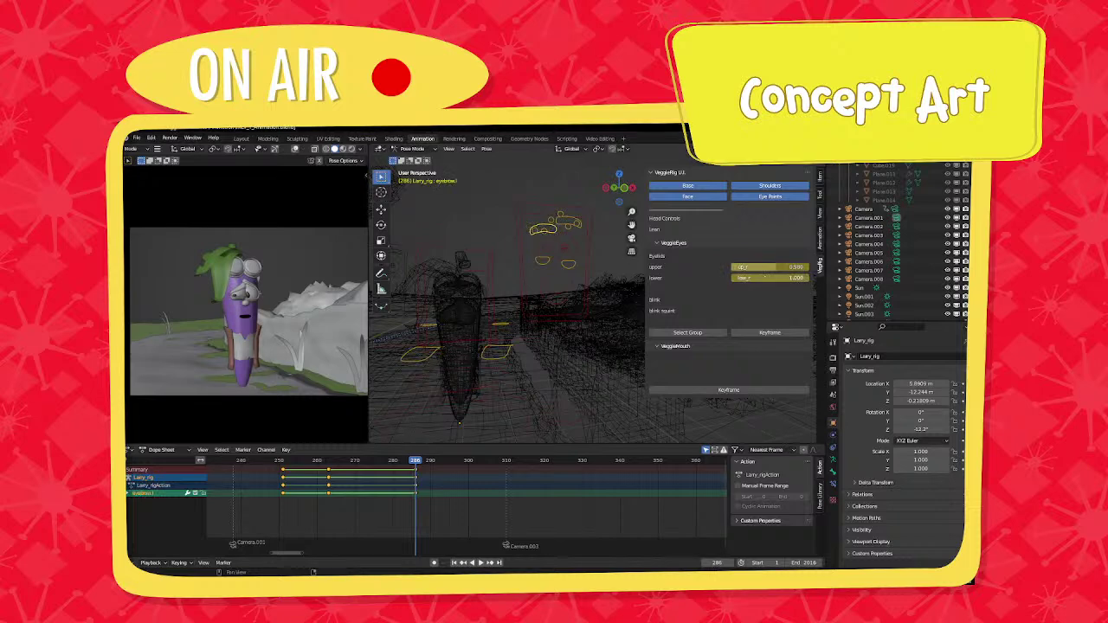
pyautogui.moveTo(776, 278)
pyautogui.mouseDown()
pyautogui.moveTo(750, 278)
pyautogui.moveTo(788, 279)
pyautogui.moveTo(732, 277)
pyautogui.moveTo(771, 278)
pyautogui.moveTo(761, 278)
pyautogui.mouseUp()
pyautogui.click(561, 227)
pyautogui.click(551, 231)
pyautogui.press('a')
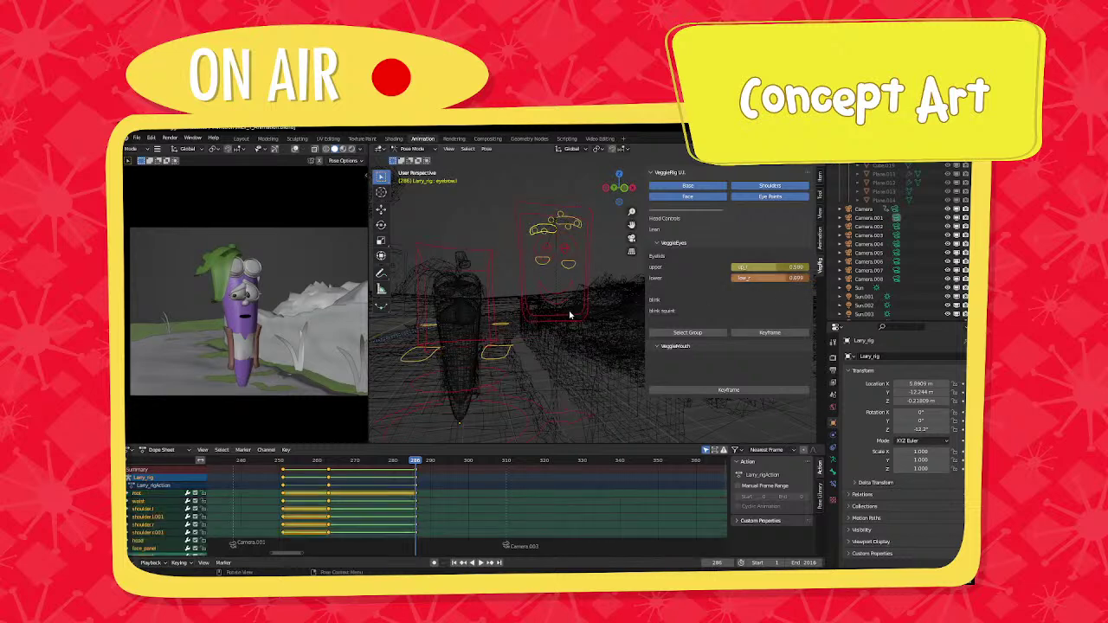
pyautogui.press('i')
pyautogui.click(569, 315)
# Rotate both pupil bones freely to adjust the gaze at frame 286 and keyframe all bones.
pyautogui.click(558, 252)
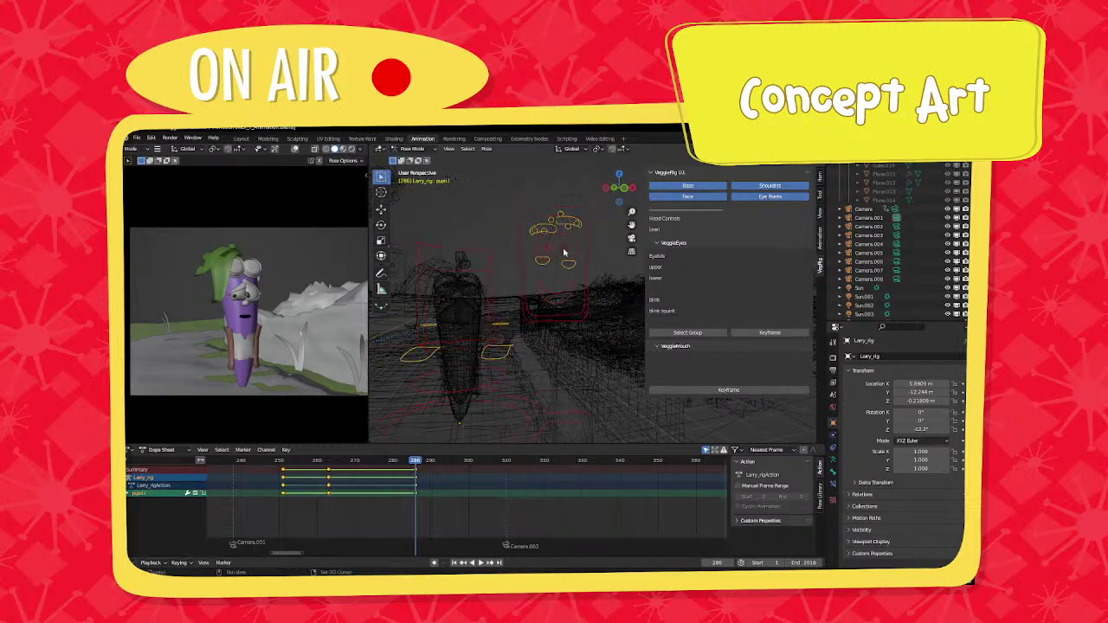
pyautogui.press('r')
pyautogui.press('r')
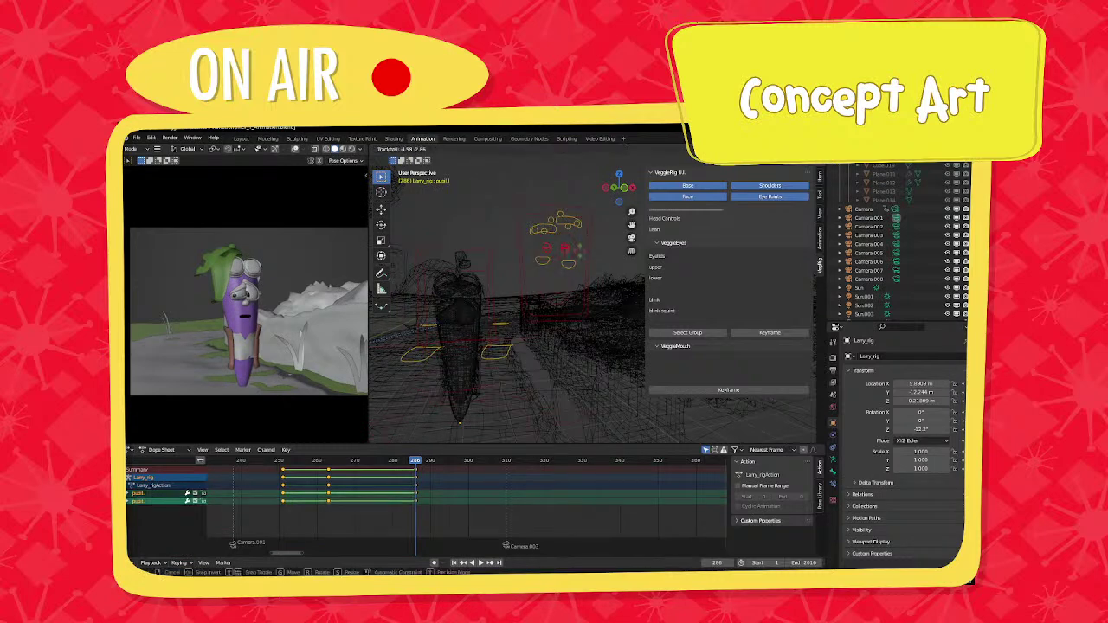
pyautogui.click(581, 254)
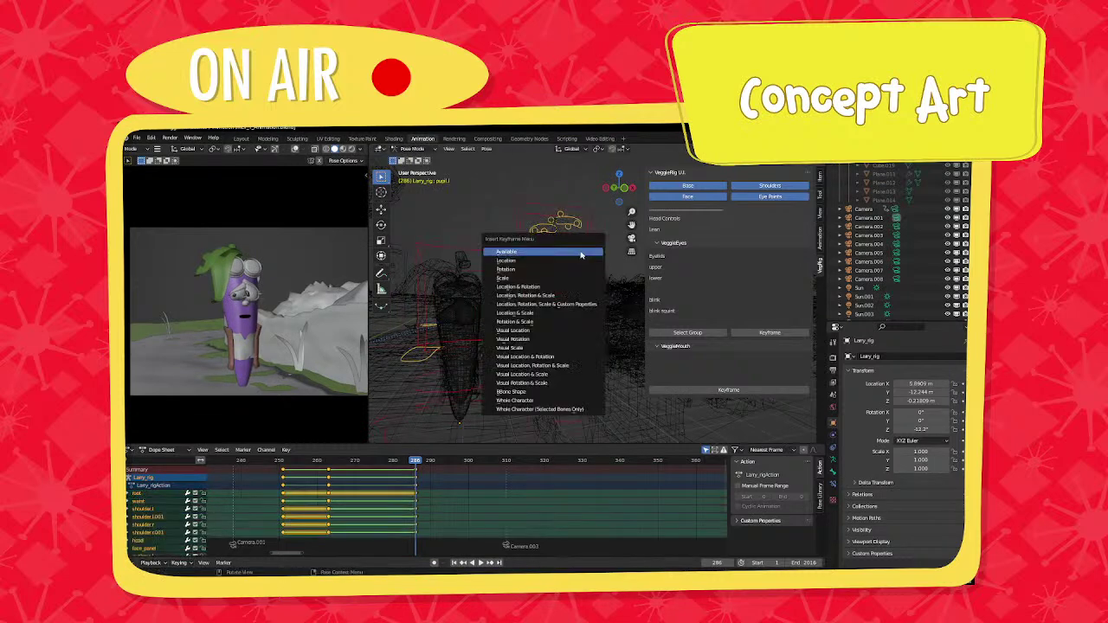
pyautogui.click(581, 254)
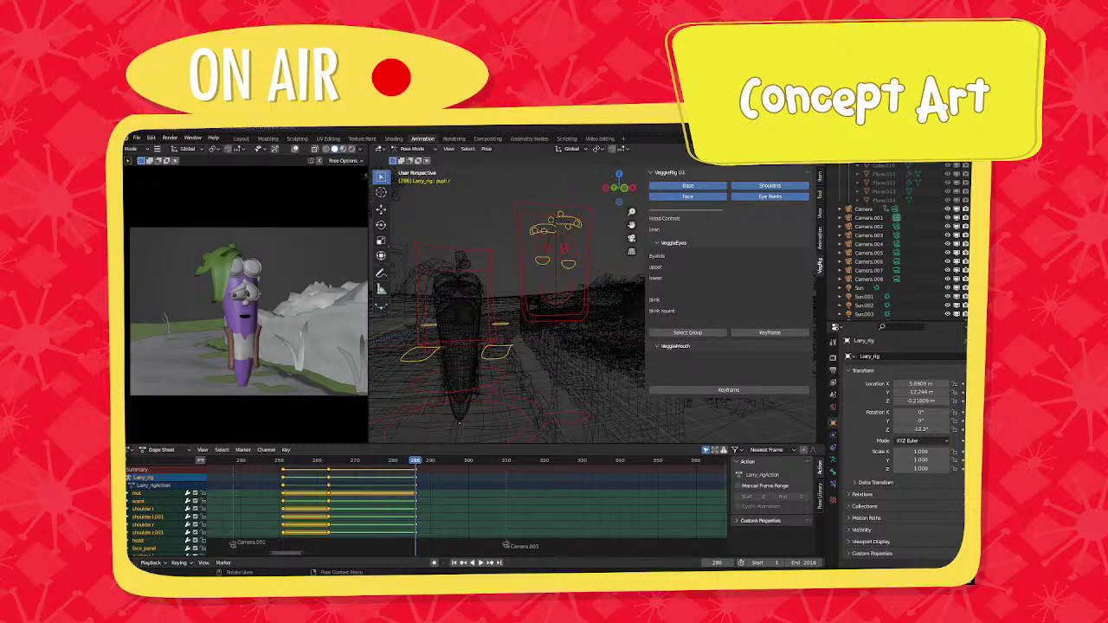
# Compare the frame 286 pose with frame 285 and with the previous keyframe at frame 263.
pyautogui.scroll(-1, 490, 341)
pyautogui.moveTo(497, 339); pyautogui.dragTo(511, 342, button='middle')
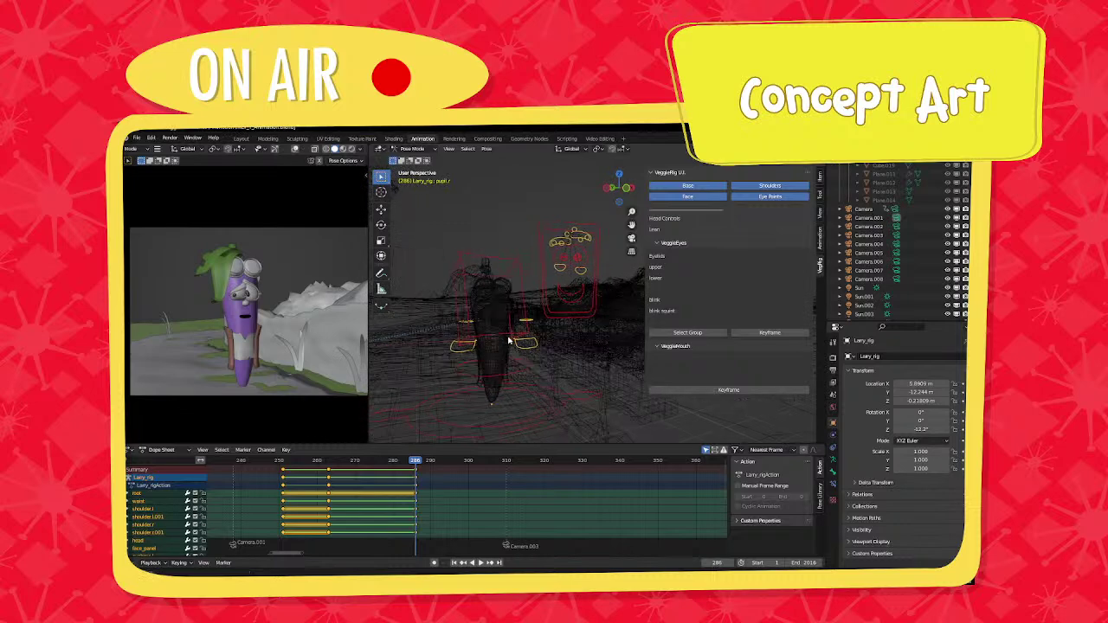
pyautogui.moveTo(464, 395); pyautogui.dragTo(467, 398, button='middle')
pyautogui.press('Left')
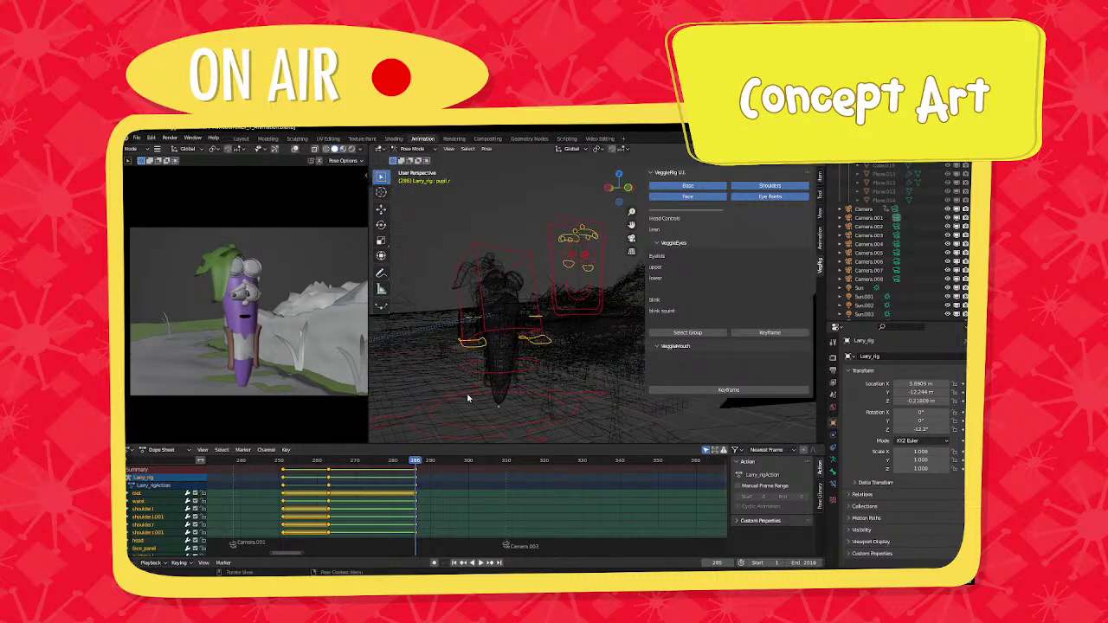
pyautogui.press('Right')
pyautogui.press('Left')
pyautogui.press('Right')
pyautogui.press('Left')
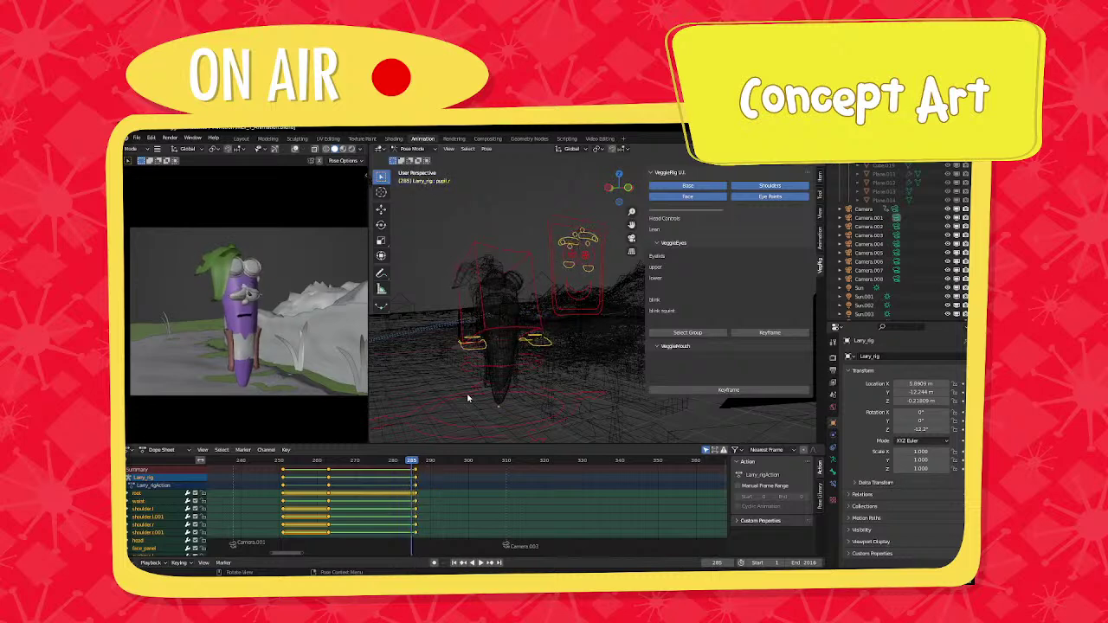
pyautogui.press('Down')
pyautogui.press('Up')
pyautogui.press('Down')
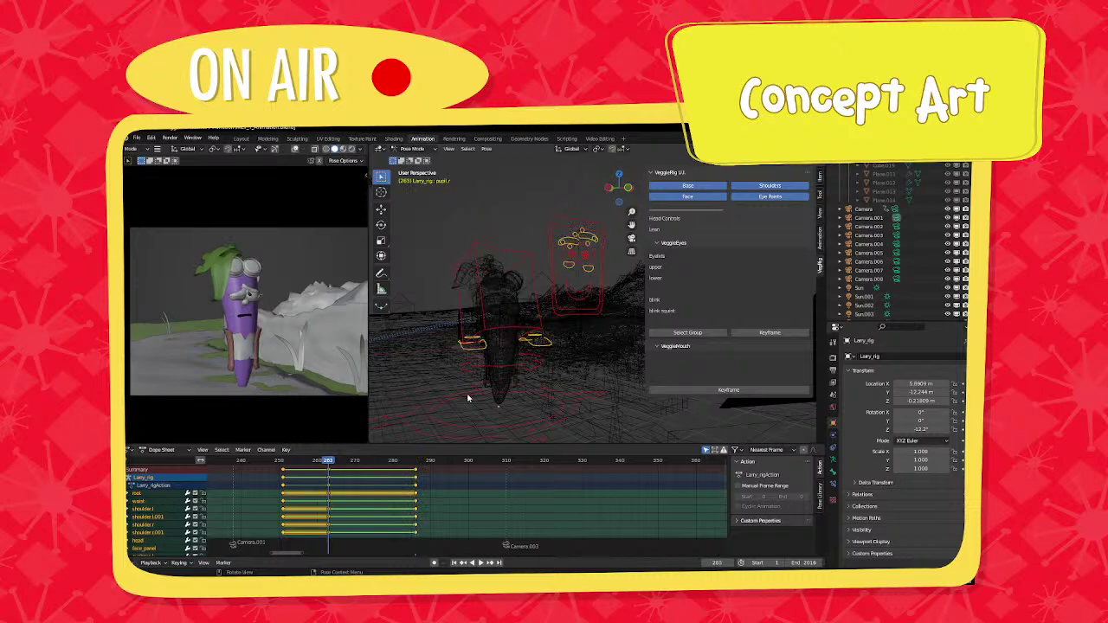
pyautogui.press('Up')
pyautogui.press('Down')
pyautogui.press('Up')
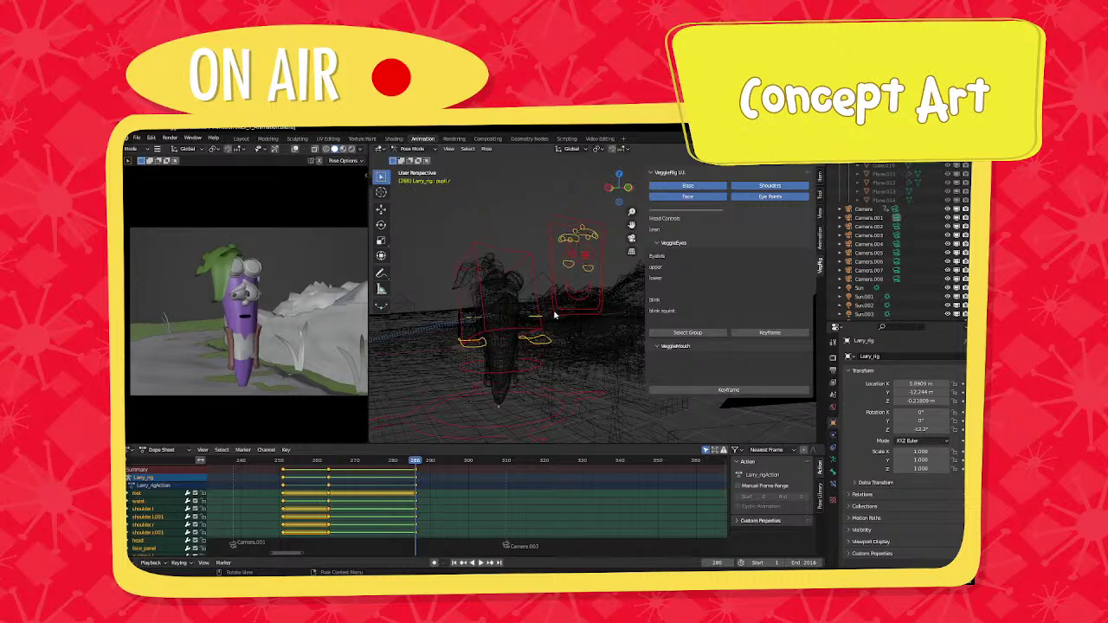
# Move the squint.l and squint.r bones down slightly at frame 286 and keyframe all bones.
pyautogui.scroll(2, 576, 284)
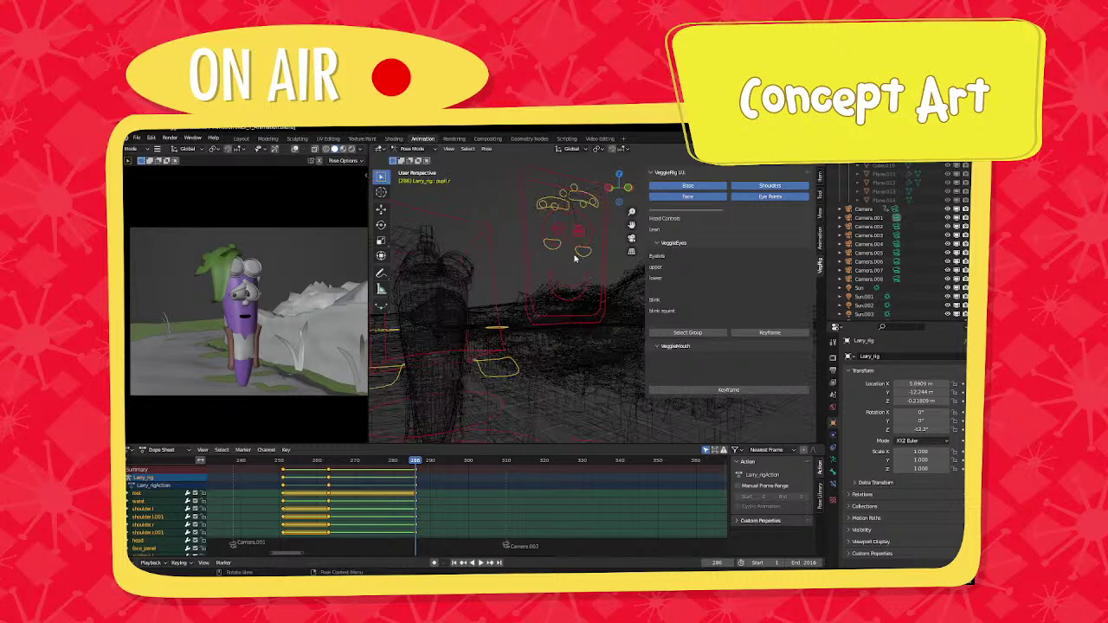
pyautogui.click(552, 251)
pyautogui.moveTo(552, 251); pyautogui.dragTo(554, 257)
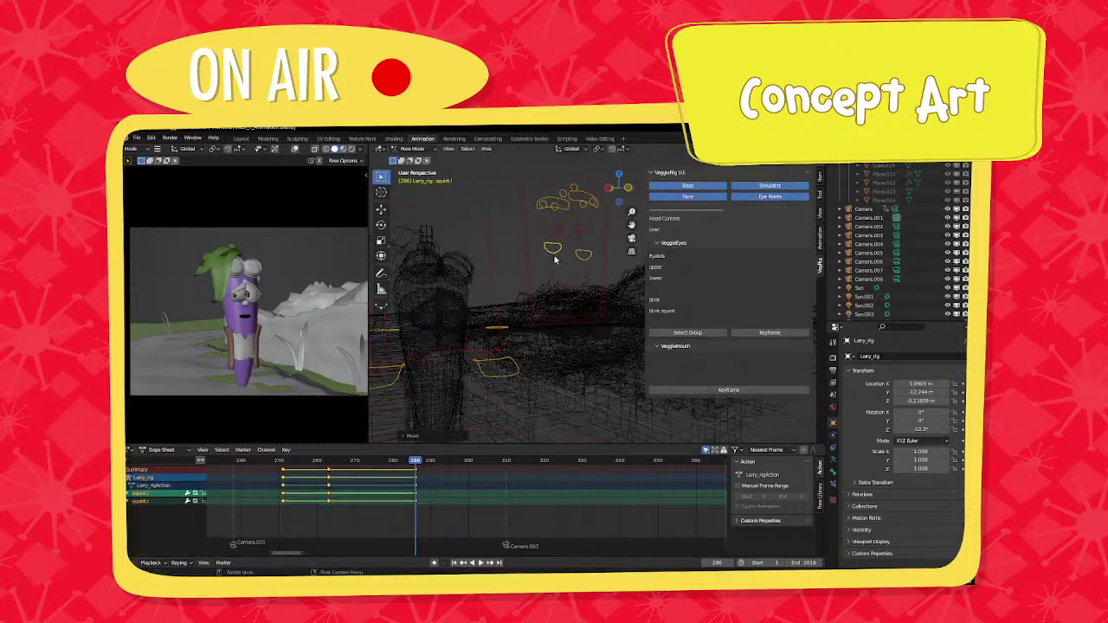
pyautogui.press('a')
pyautogui.press('i')
pyautogui.click(554, 260)
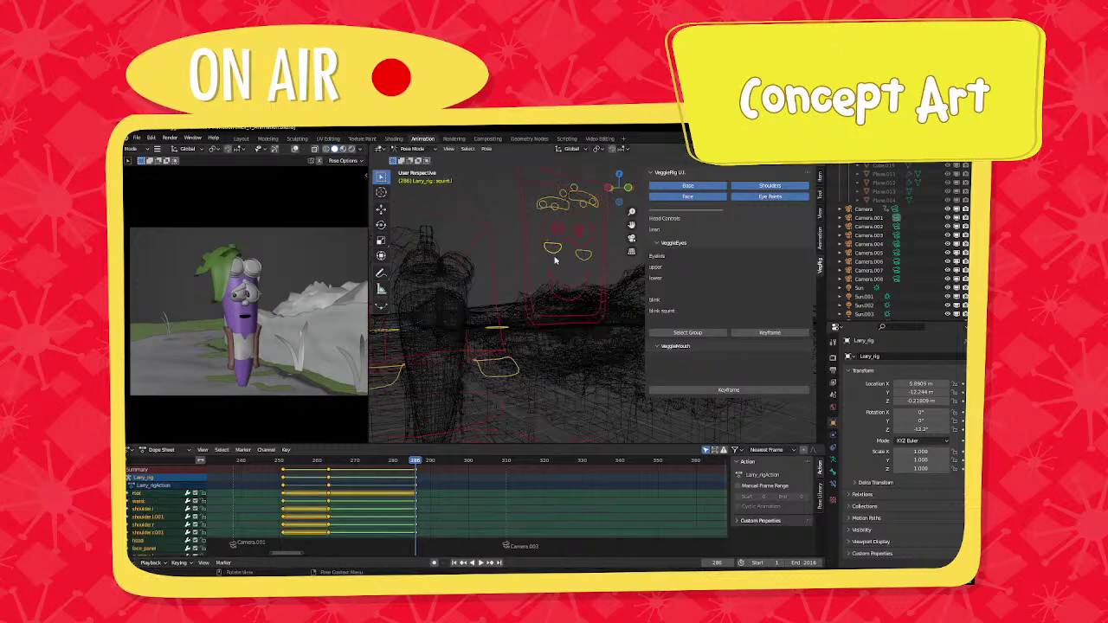
# Lower the eyebrow.l.002 and eyebrow.r.002 bones slightly at frame 286 and keyframe all bones.
pyautogui.click(572, 203)
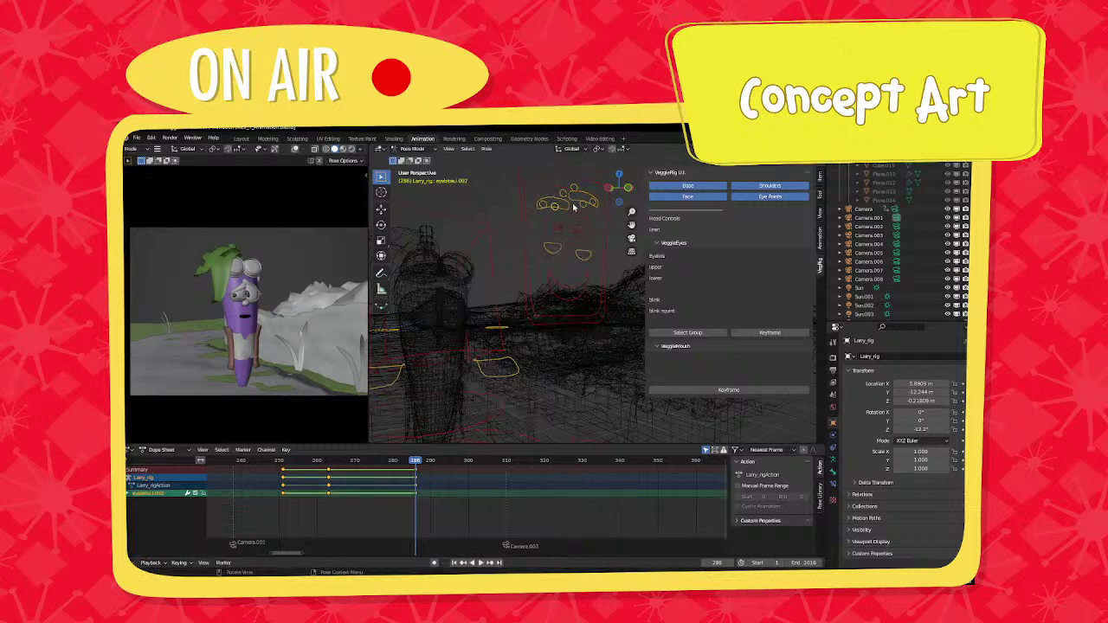
pyautogui.keyDown('shift'); pyautogui.click(581, 205); pyautogui.keyUp('shift')
pyautogui.press('g')
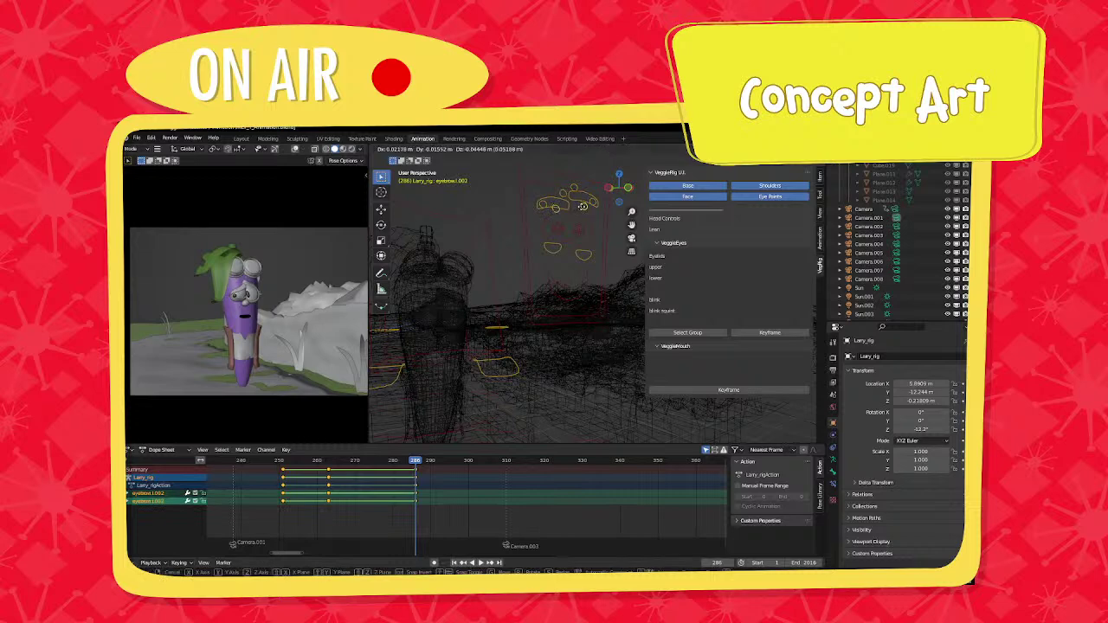
pyautogui.click(580, 215)
pyautogui.press('a')
pyautogui.press('i')
pyautogui.click(577, 215)
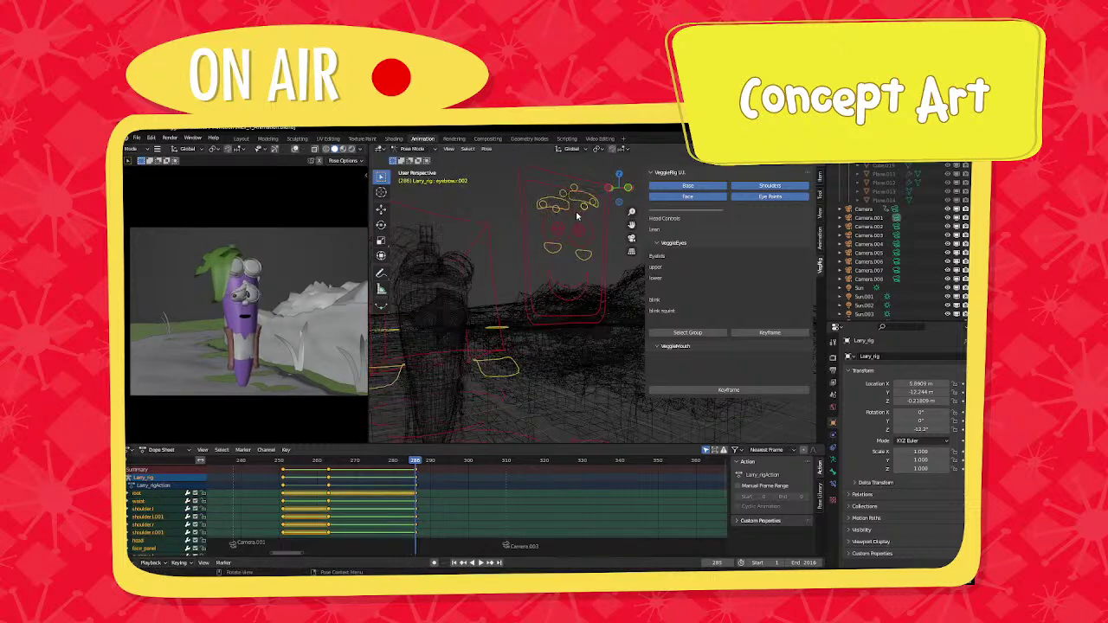
# Go back to frame 263, adjust the right eyebrow control's lower eyelid value, and keyframe all bones.
pyautogui.press('Down')
pyautogui.press('Down')
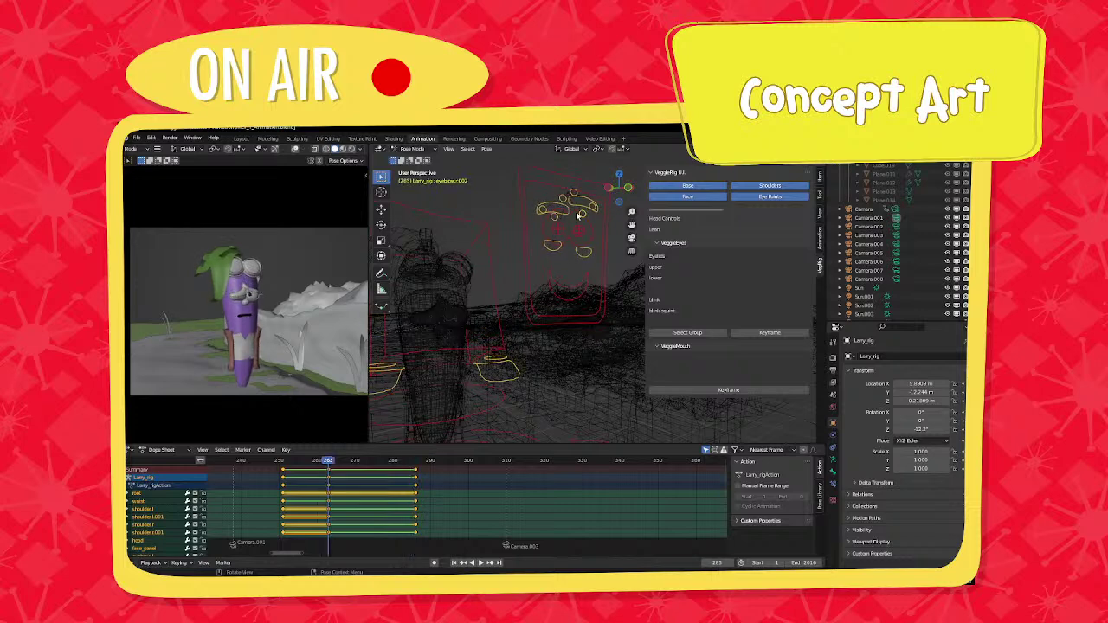
pyautogui.press('space')
pyautogui.click(585, 207)
pyautogui.moveTo(782, 278); pyautogui.dragTo(798, 279)
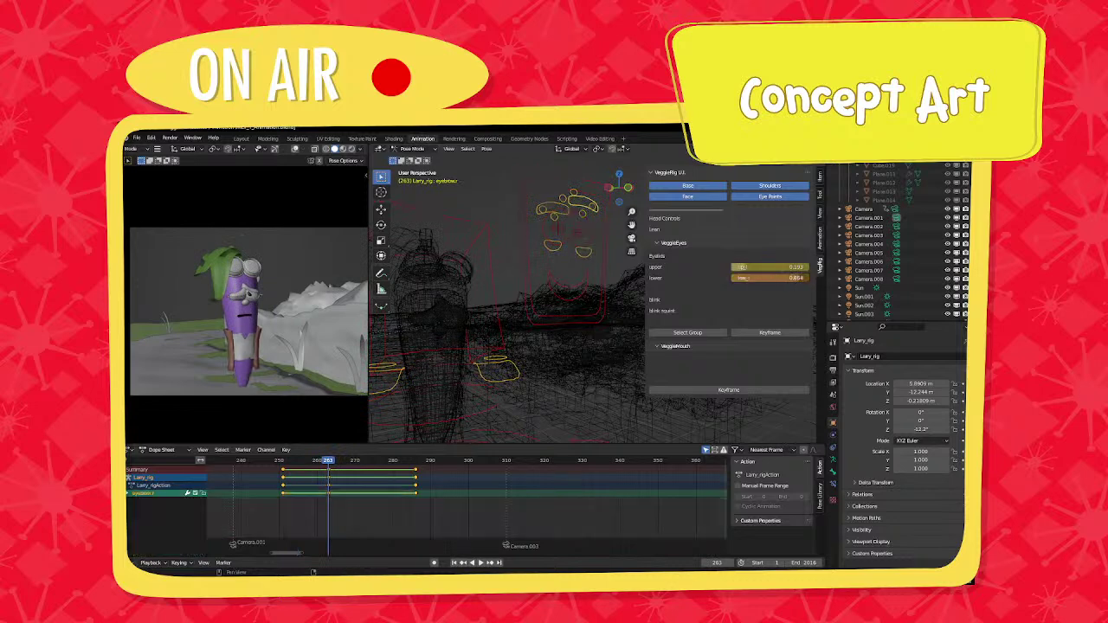
pyautogui.scroll(-2, 561, 310)
pyautogui.moveTo(558, 309); pyautogui.dragTo(556, 309, button='middle')
pyautogui.press('a')
pyautogui.rightClick(554, 308)
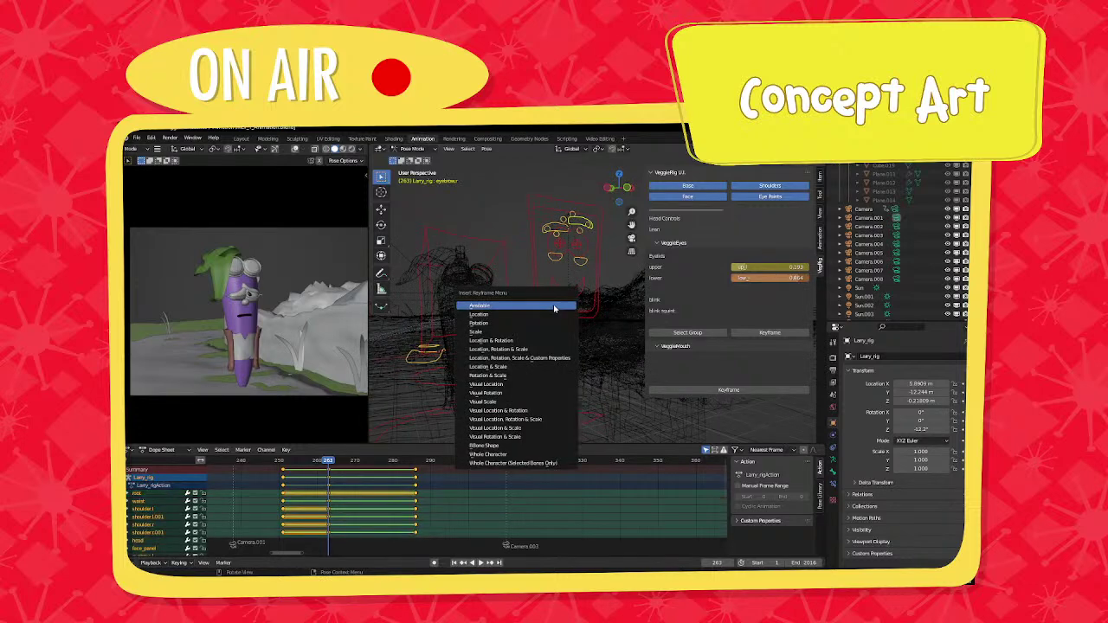
pyautogui.click(548, 313)
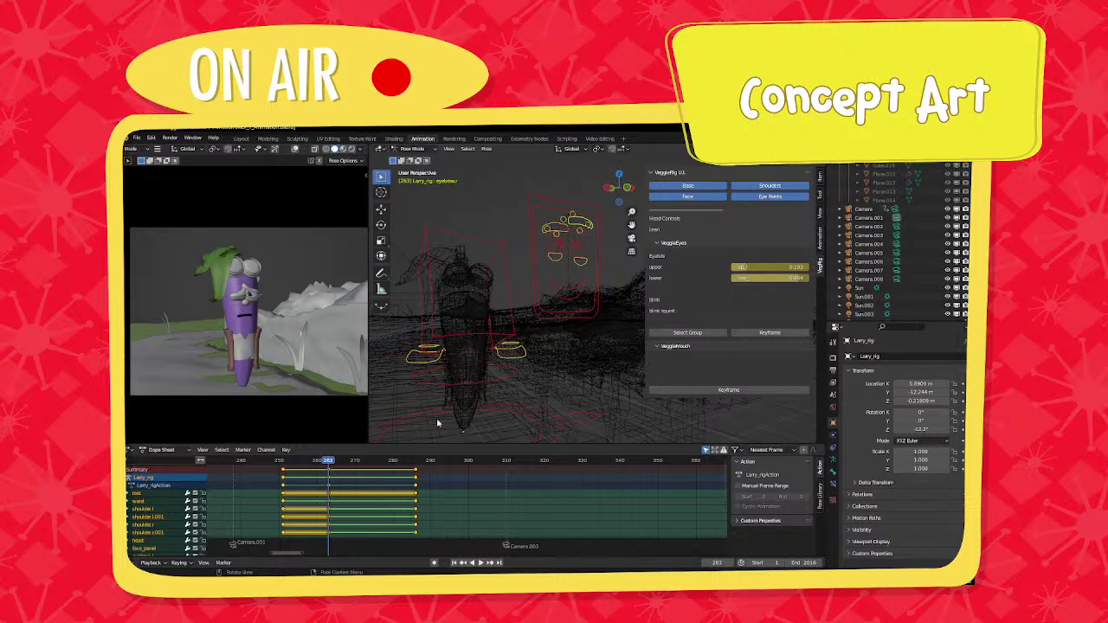
# Play the animation on from frame 263 and set the current frame to 315.
pyautogui.press('space')
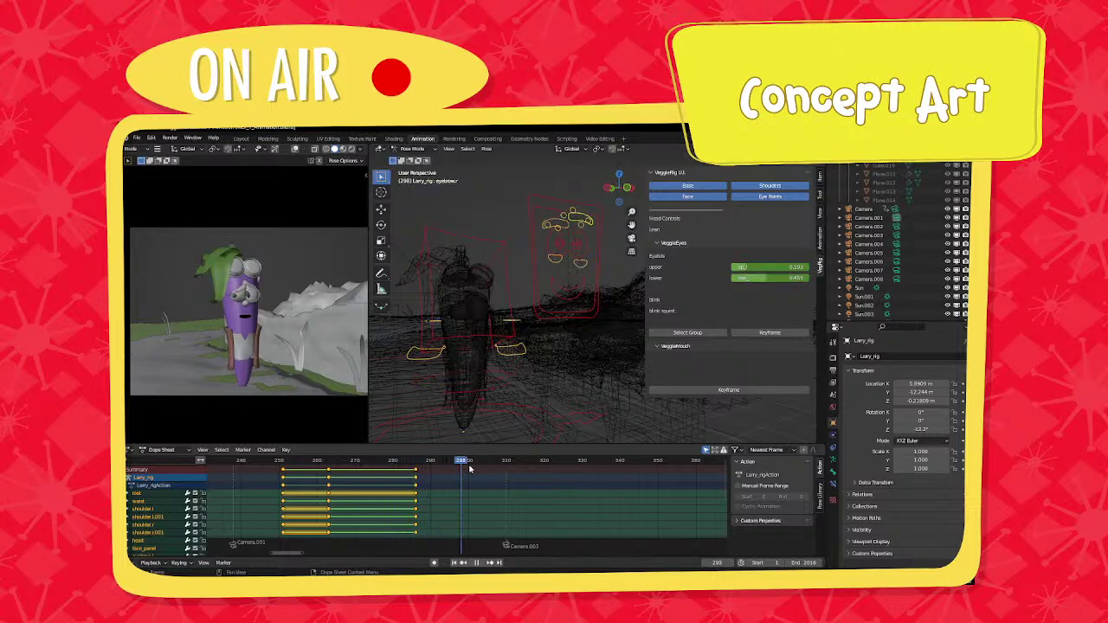
pyautogui.press('space')
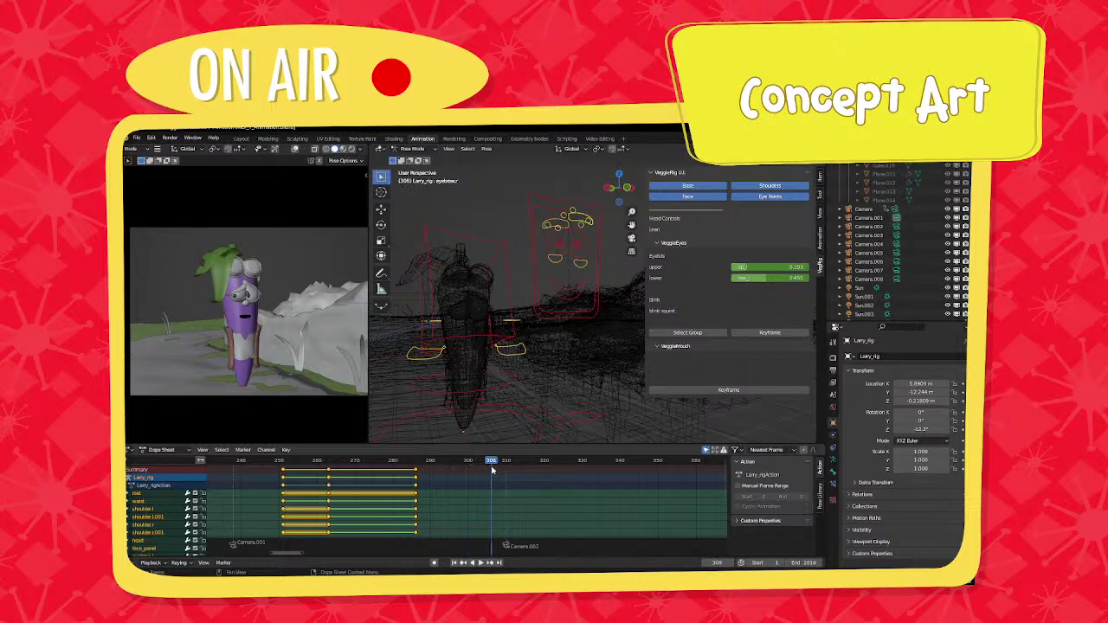
pyautogui.scroll(-1, 482, 464)
pyautogui.moveTo(482, 464); pyautogui.dragTo(340, 472, button='middle')
pyautogui.scroll(4, 370, 473)
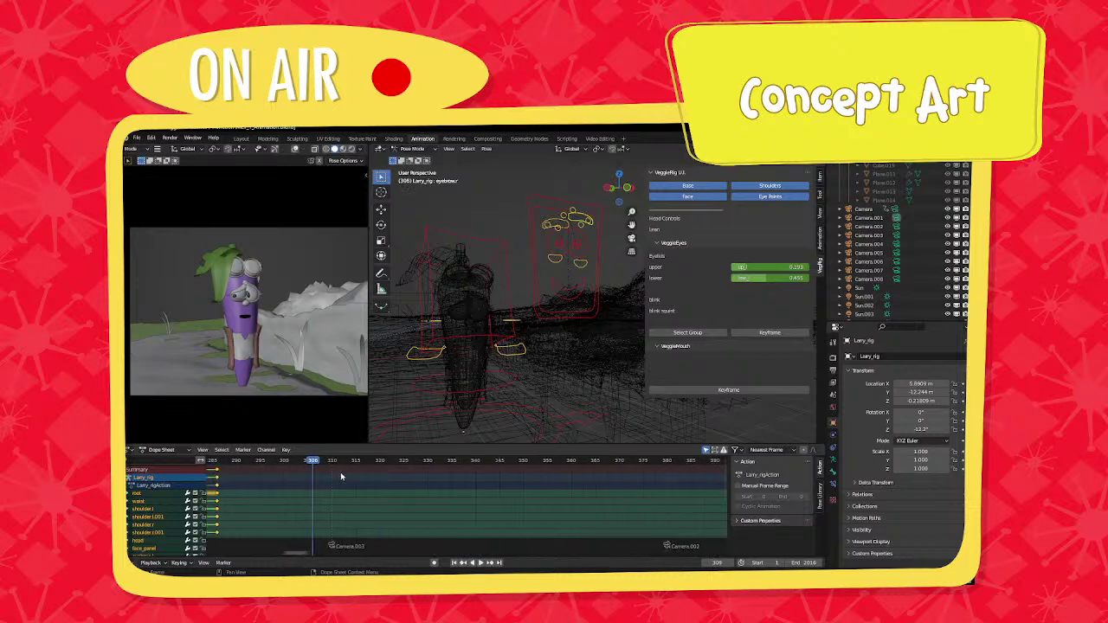
pyautogui.click(356, 461)
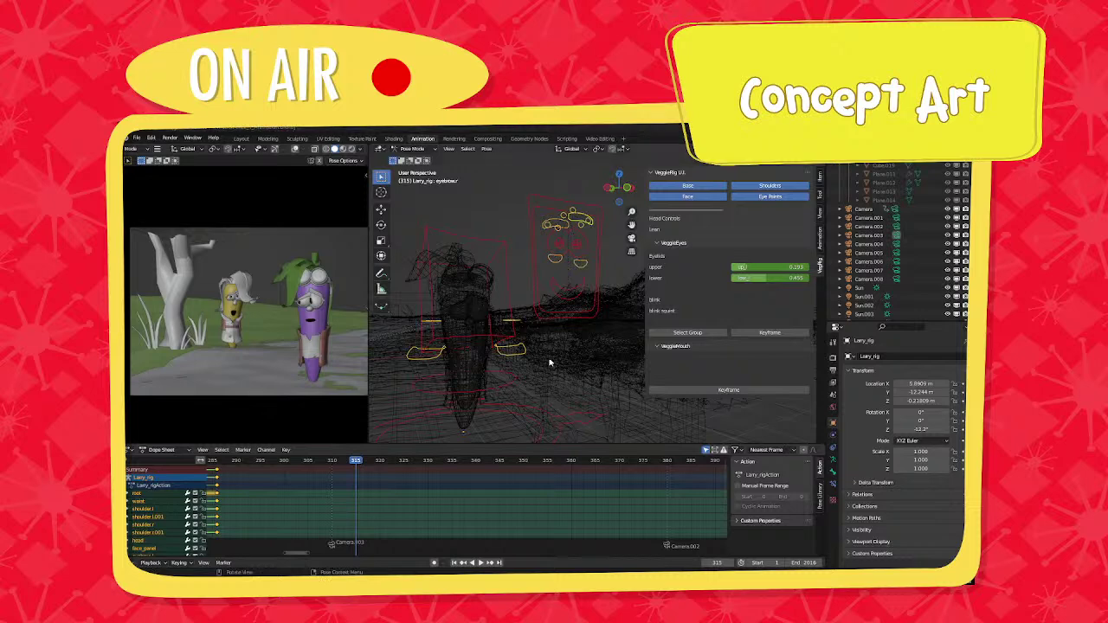
# Clear the location and rotation of the waist and head bones at frame 315.
pyautogui.moveTo(548, 362); pyautogui.dragTo(502, 368, button='middle')
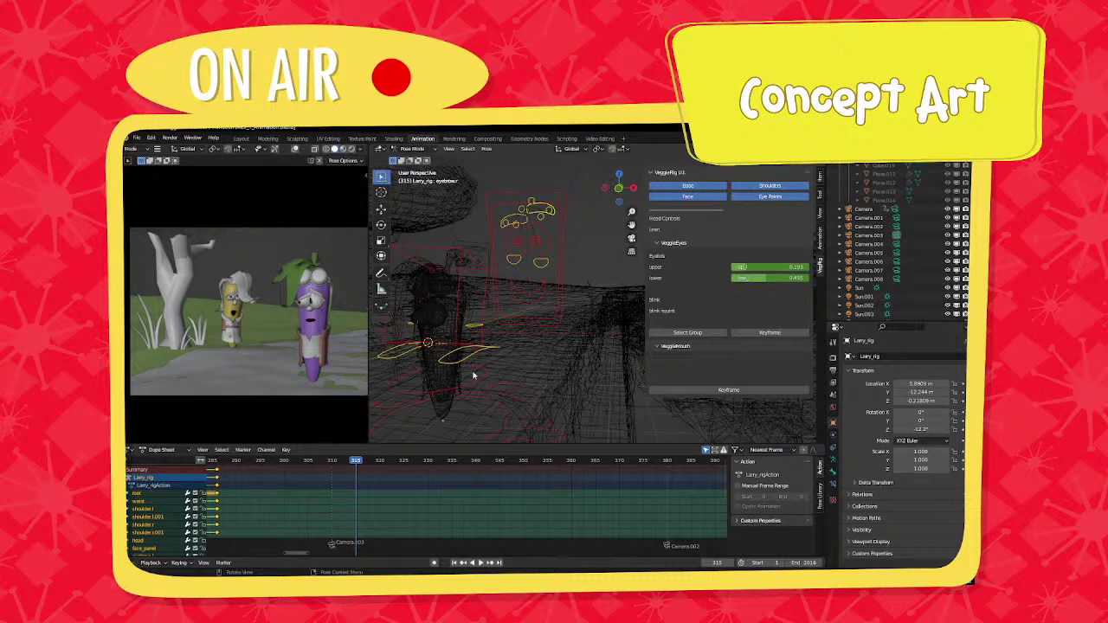
pyautogui.click(478, 379)
pyautogui.hotkey('alt', 'g')
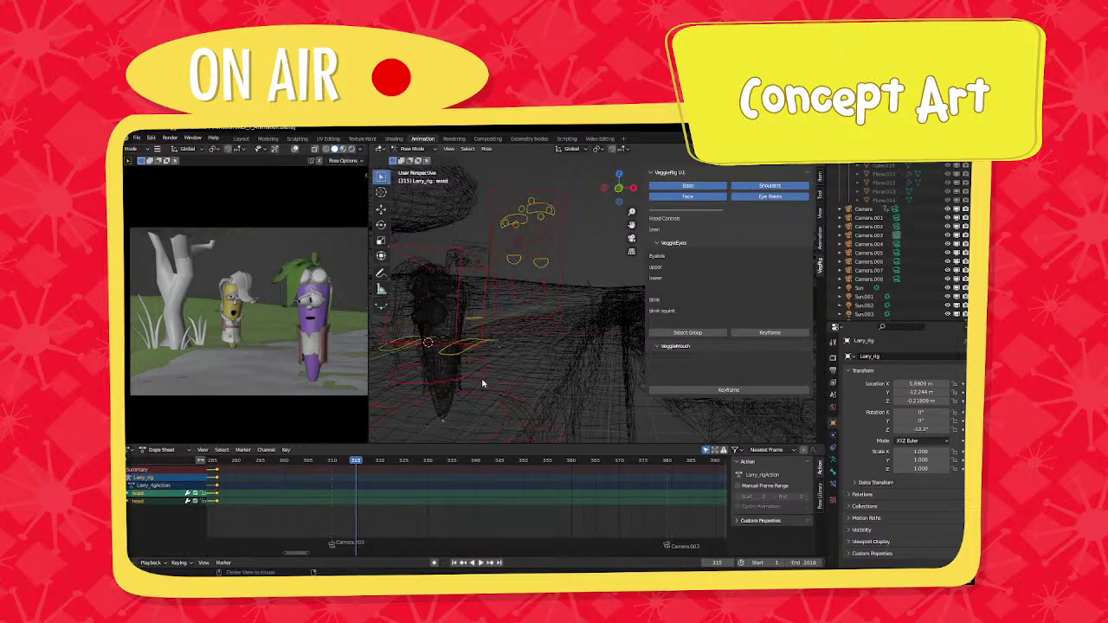
pyautogui.hotkey('alt', 'r')
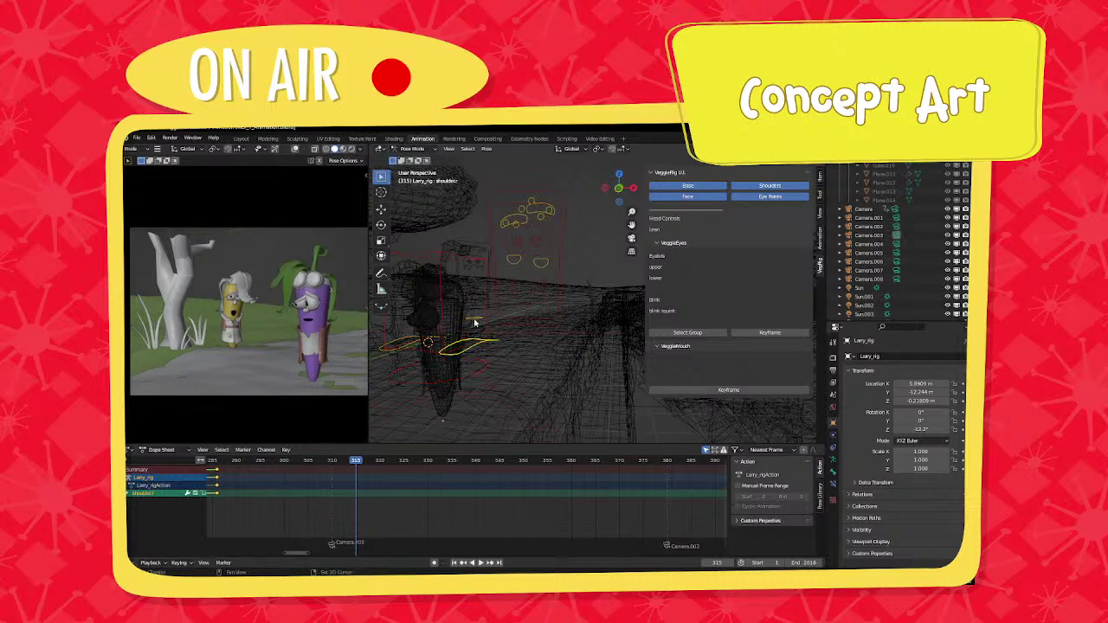
# Clear the location of all four shoulder bones and keyframe all bones at frame 315.
pyautogui.click(429, 342)
pyautogui.keyDown('shift'); pyautogui.click(419, 343); pyautogui.keyUp('shift')
pyautogui.moveTo(416, 343); pyautogui.dragTo(381, 327, button='middle')
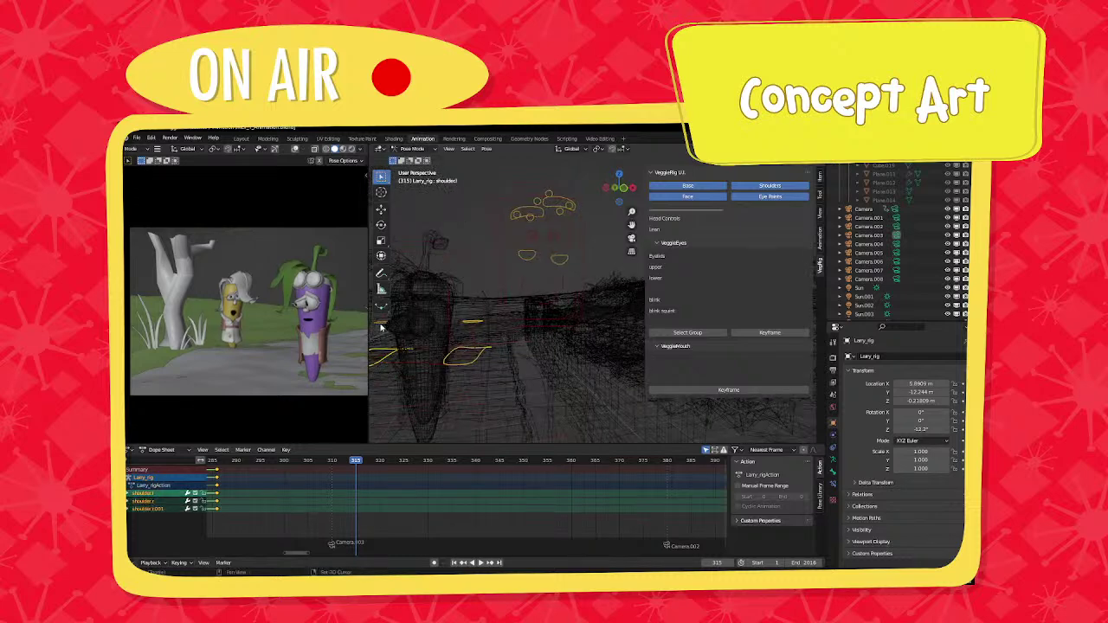
pyautogui.keyDown('shift'); pyautogui.click(381, 326); pyautogui.keyUp('shift')
pyautogui.hotkey('alt', 'g')
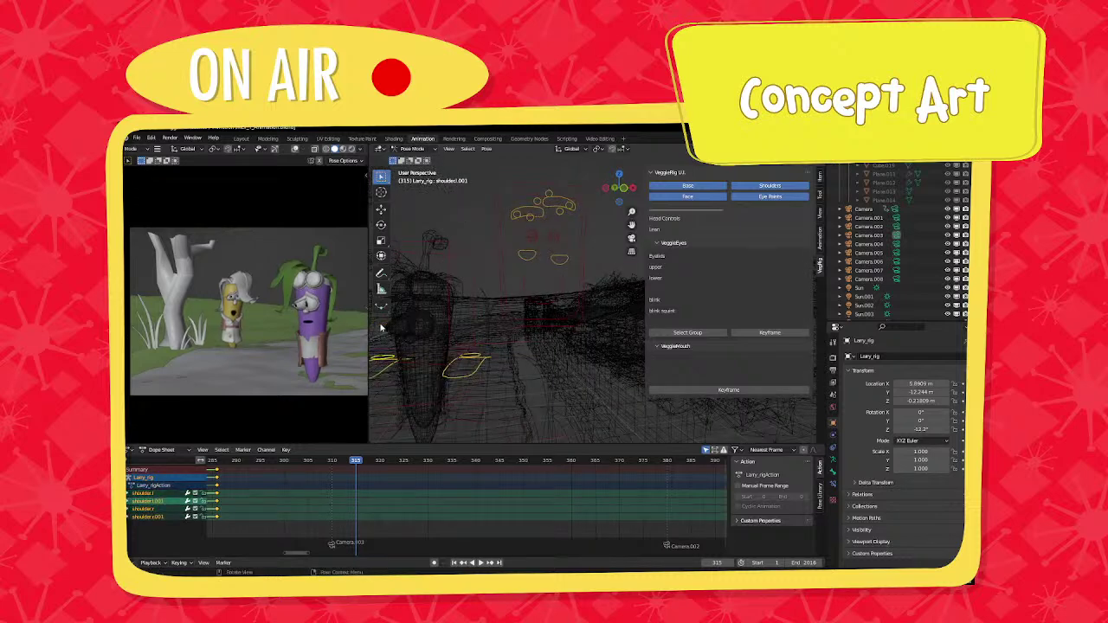
pyautogui.press('a')
pyautogui.press('i')
pyautogui.click(472, 327)
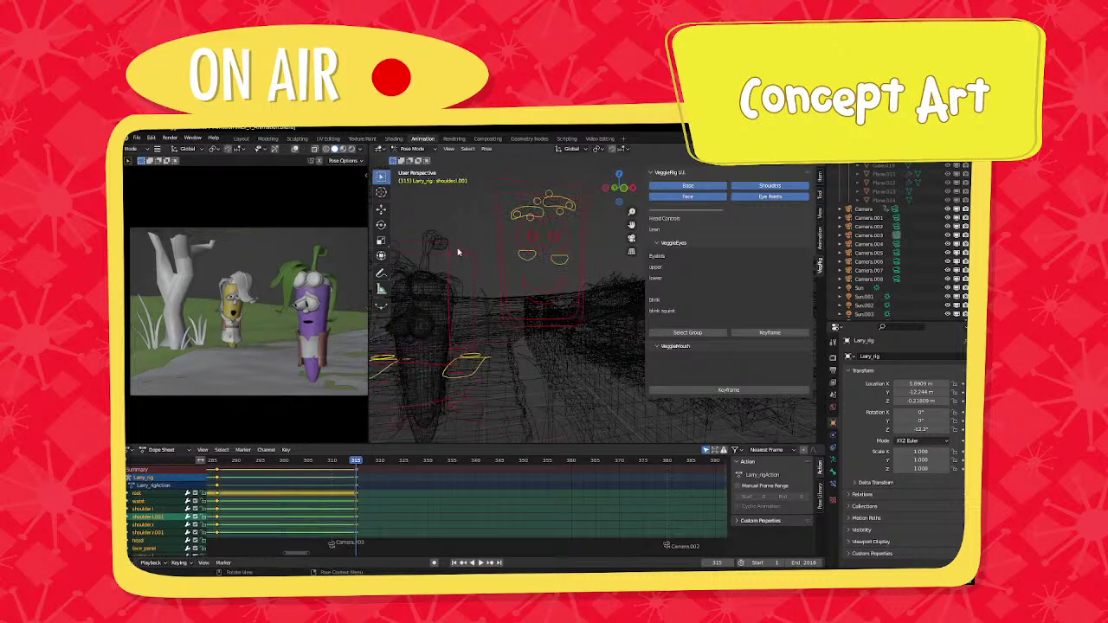
# Rotate the head bone by about 7.5° in a side view at frame 315.
pyautogui.click(459, 252)
pyautogui.keyDown('shift'); pyautogui.moveTo(319, 313); pyautogui.dragTo(311, 311, button='middle'); pyautogui.keyUp('shift')
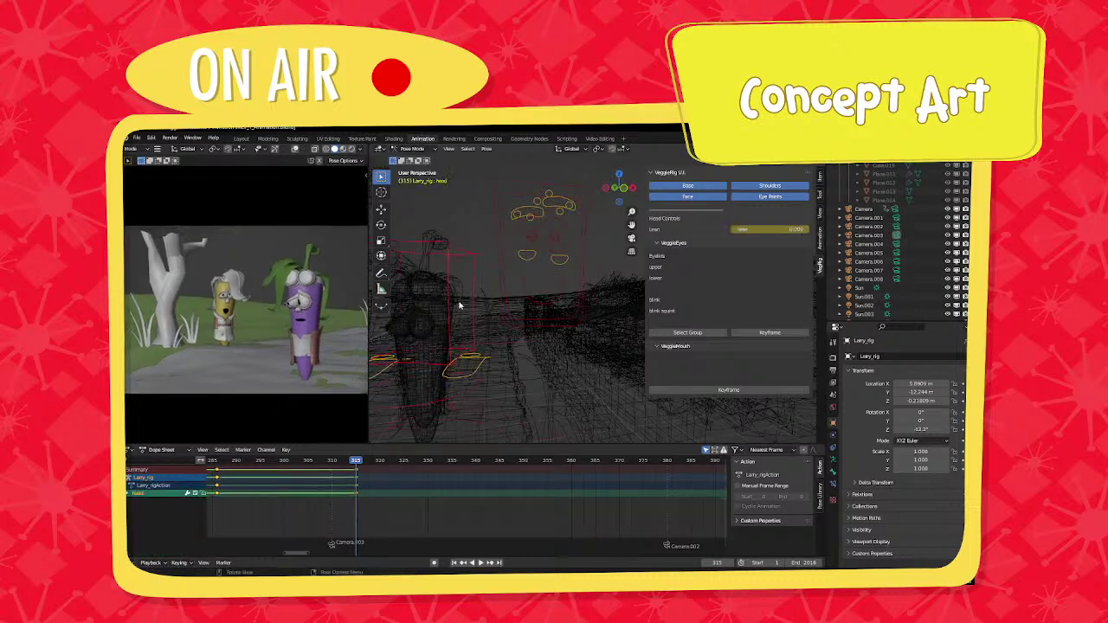
pyautogui.scroll(-3, 461, 304)
pyautogui.moveTo(463, 306); pyautogui.dragTo(550, 286, button='middle')
pyautogui.press('r')
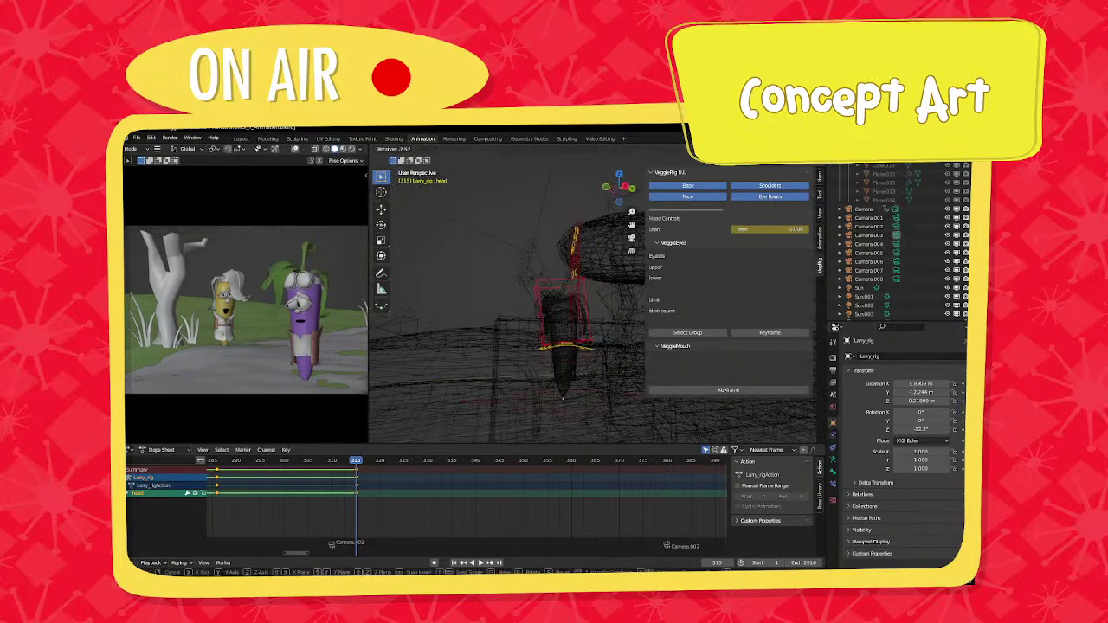
pyautogui.click(548, 297)
# Move the waist bone by about 0.17 m to shift the body's lean at frame 315.
pyautogui.click(578, 363)
pyautogui.press('g')
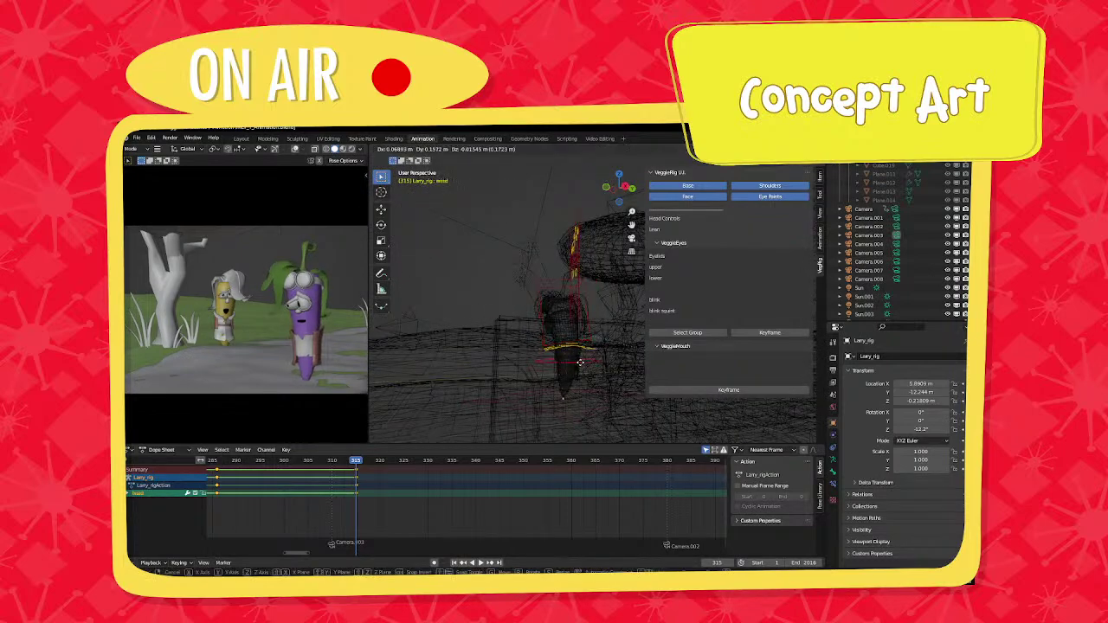
pyautogui.click(580, 362)
# Rotate the head bone freely with trackball rotation to refine its direction at frame 315.
pyautogui.moveTo(580, 362); pyautogui.dragTo(479, 282, button='middle')
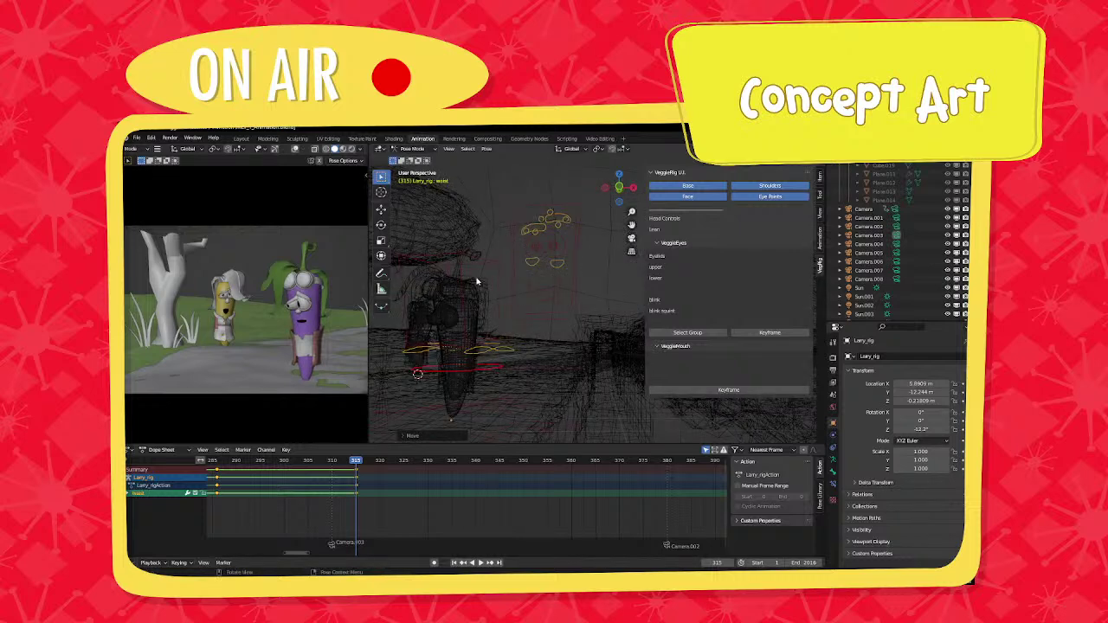
pyautogui.click(457, 258)
pyautogui.press('r')
pyautogui.press('r')
pyautogui.click(456, 257)
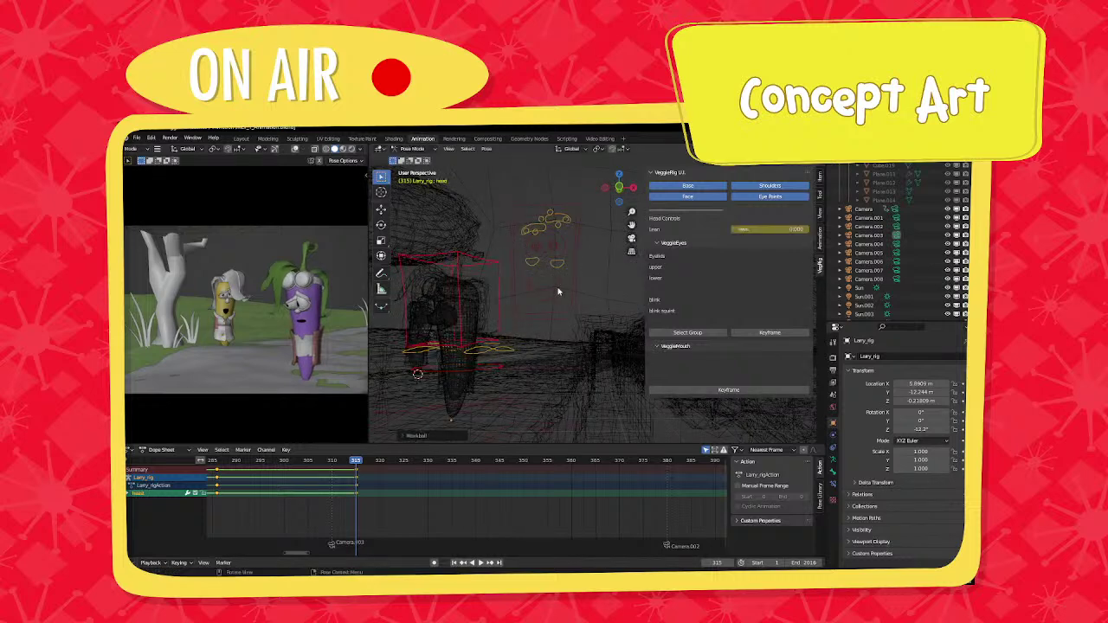
# Set the mouth bone's active mouth-shape value to 0 at frame 315.
pyautogui.click(725, 345)
pyautogui.scroll(-3, 725, 346)
pyautogui.moveTo(725, 353); pyautogui.dragTo(741, 353)
pyautogui.click(542, 252)
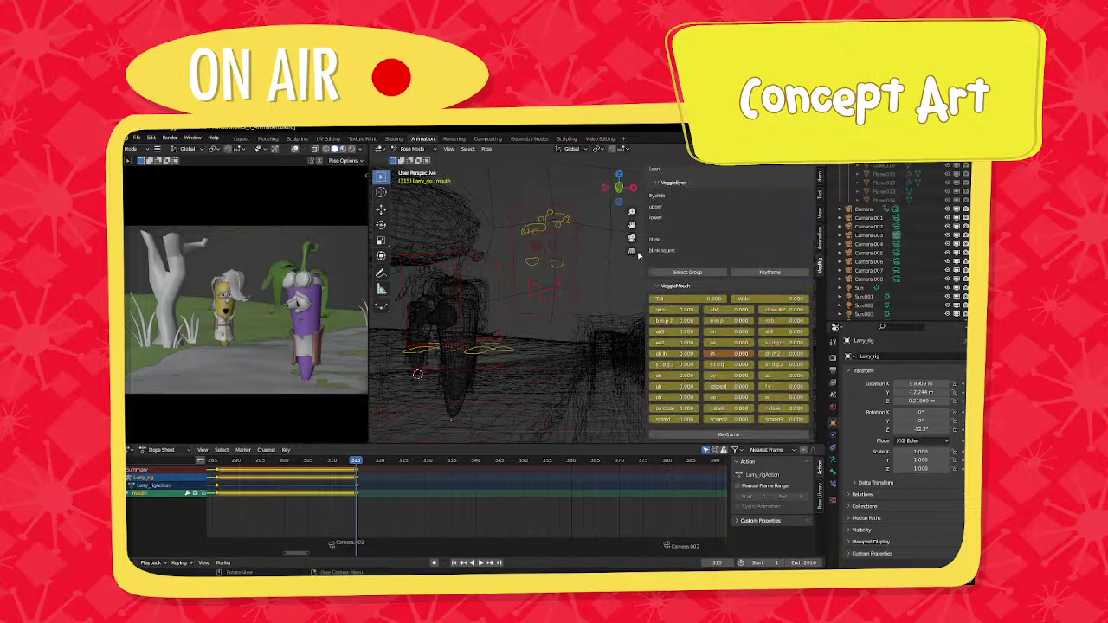
# Set the upper and lower eyelid values of the eyebrow controls to 0 and keyframe all bones at frame 315.
pyautogui.moveTo(770, 280); pyautogui.dragTo(731, 268)
pyautogui.click(559, 222)
pyautogui.click(545, 228)
pyautogui.click(546, 222)
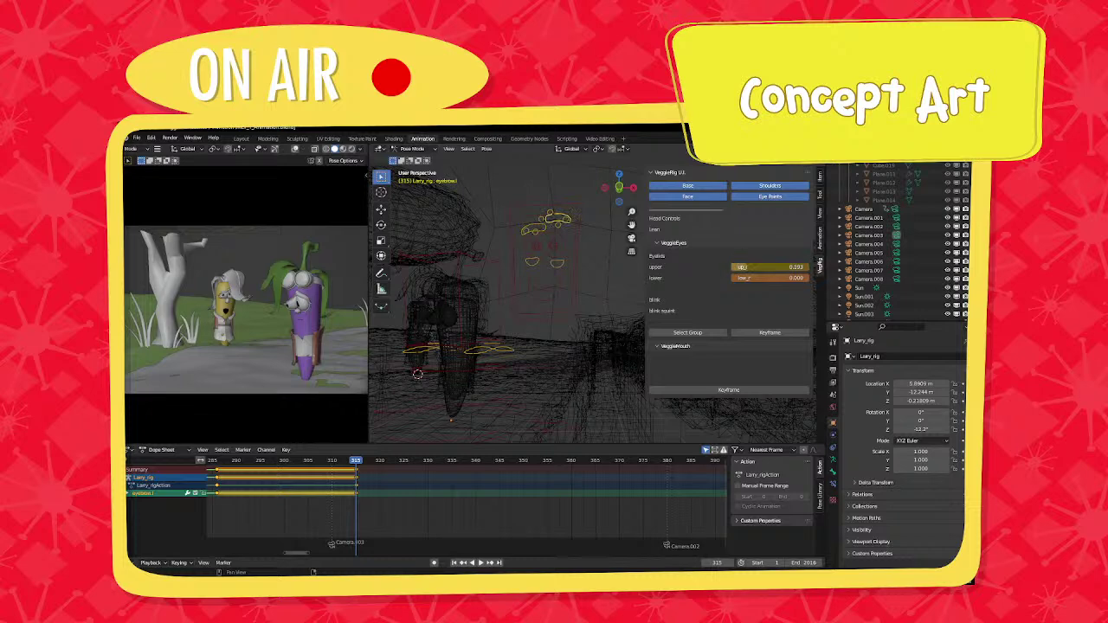
pyautogui.press('a')
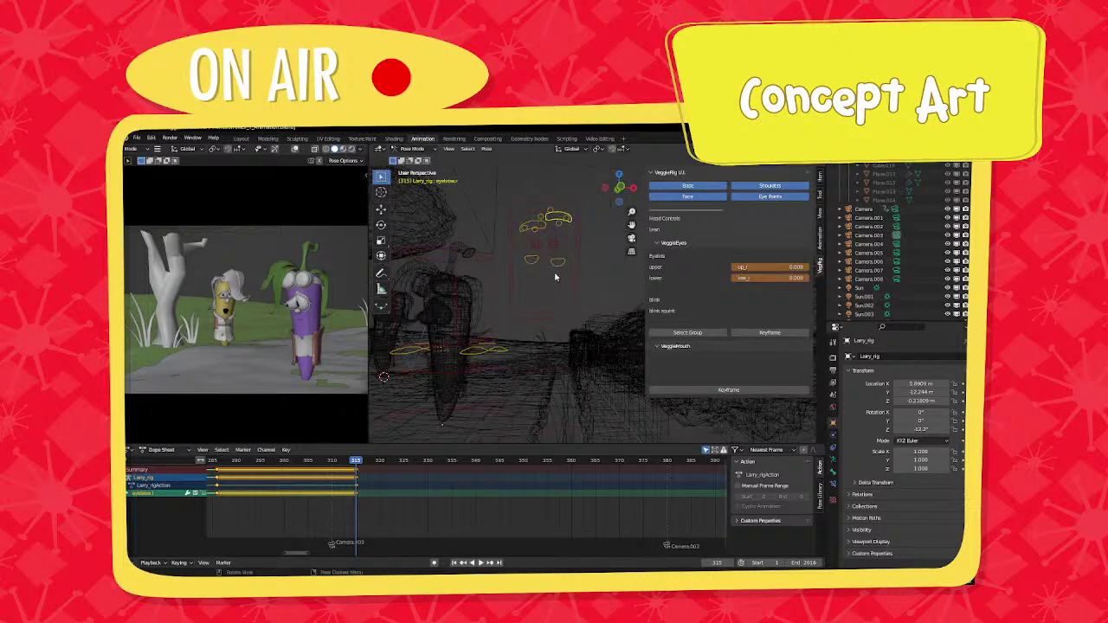
pyautogui.press('i')
pyautogui.click(556, 276)
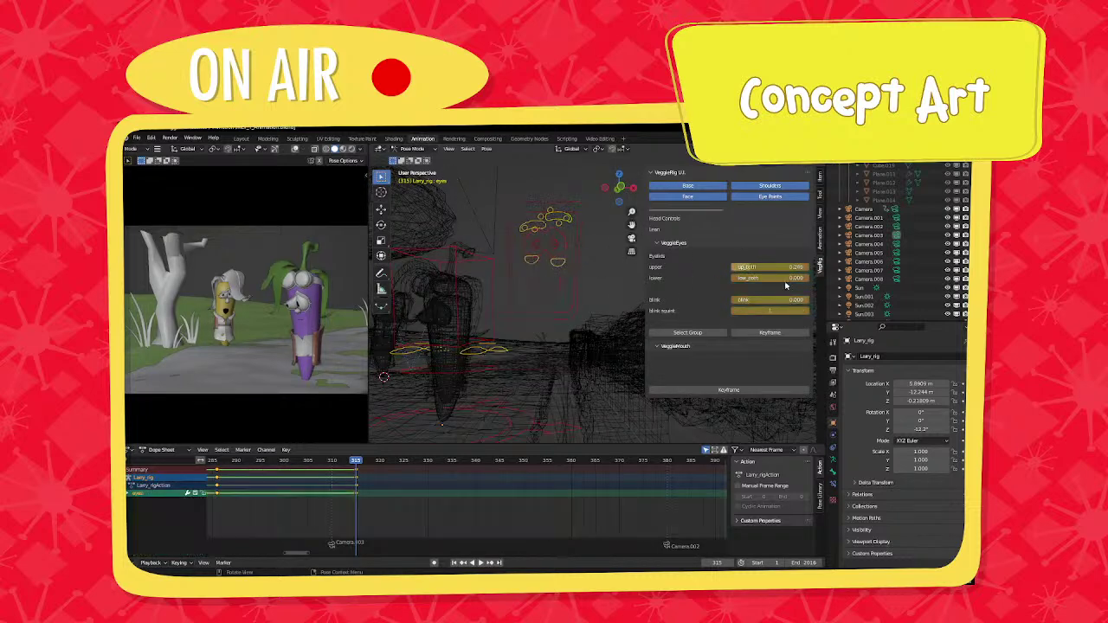
# Set both upper eyelids to 0.385 and both lower eyelids to 0.256, and try moving the eyebrow.l.002 and eyebrow.r.002 bones.
pyautogui.moveTo(770, 269)
pyautogui.mouseDown()
pyautogui.moveTo(784, 269)
pyautogui.moveTo(760, 278)
pyautogui.mouseUp()
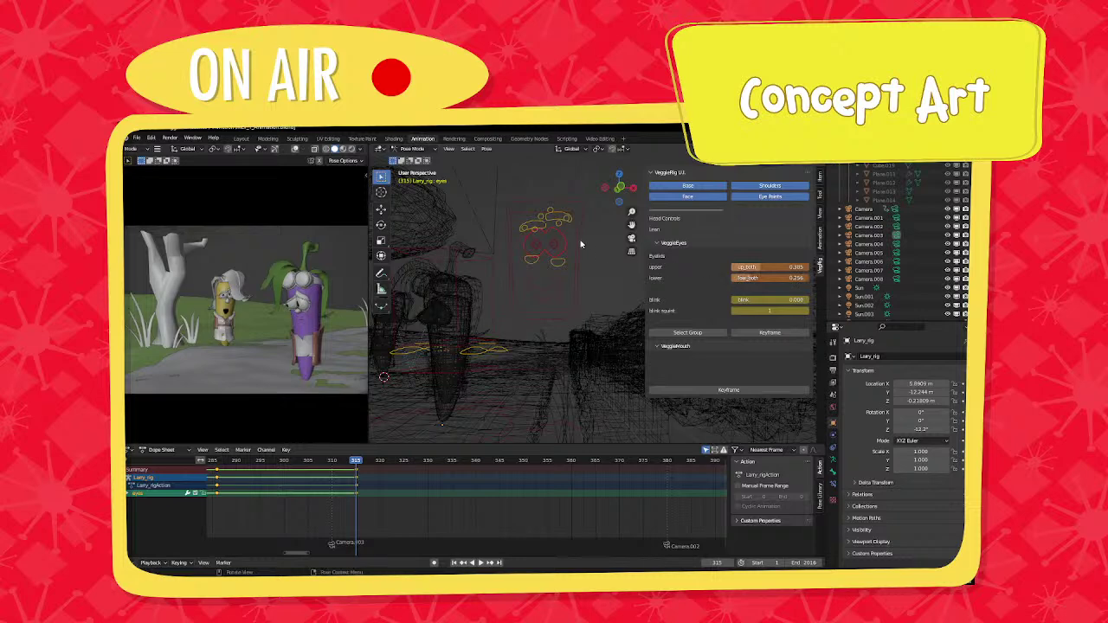
pyautogui.click(540, 230)
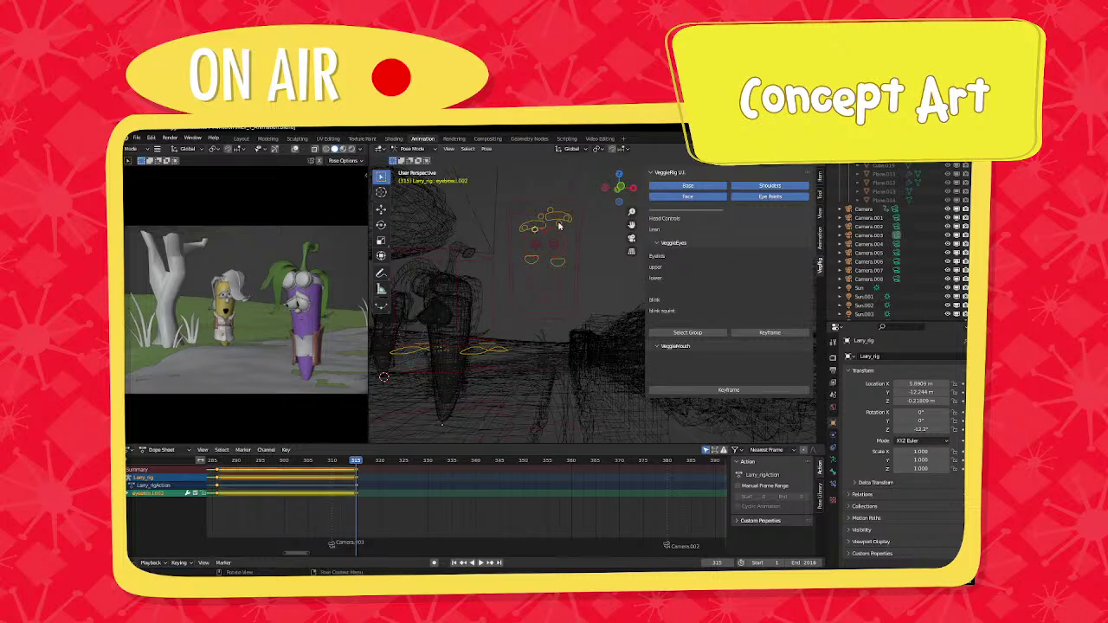
pyautogui.keyDown('shift'); pyautogui.click(559, 222); pyautogui.keyUp('shift')
pyautogui.press('g')
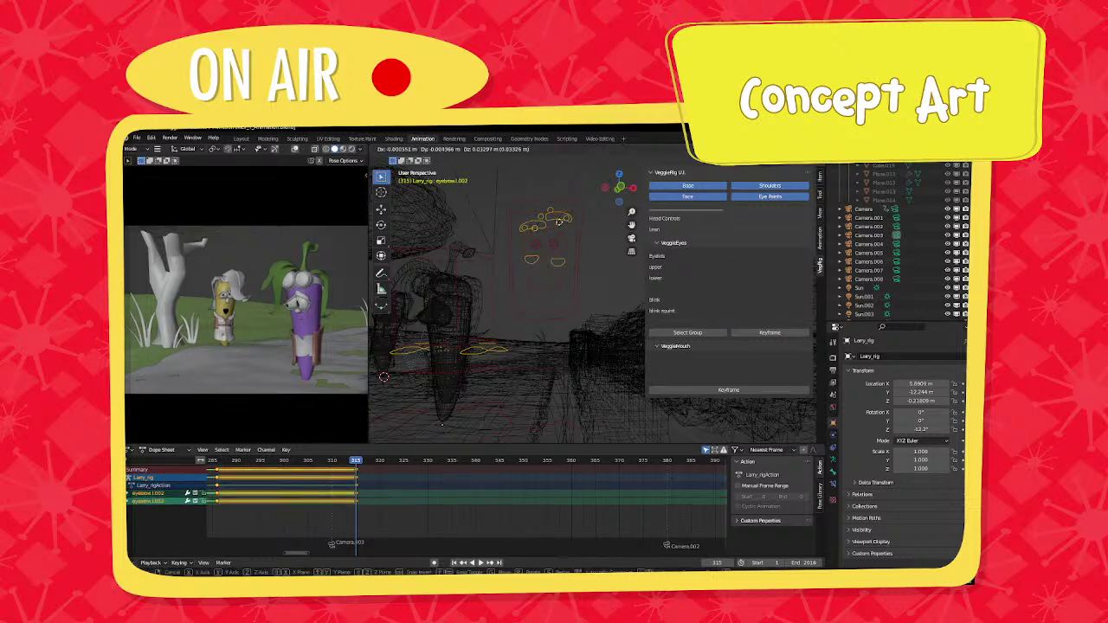
pyautogui.rightClick(558, 222)
# Select both pupil bones, and keyframe all rig bones at frame 315.
pyautogui.click(548, 243)
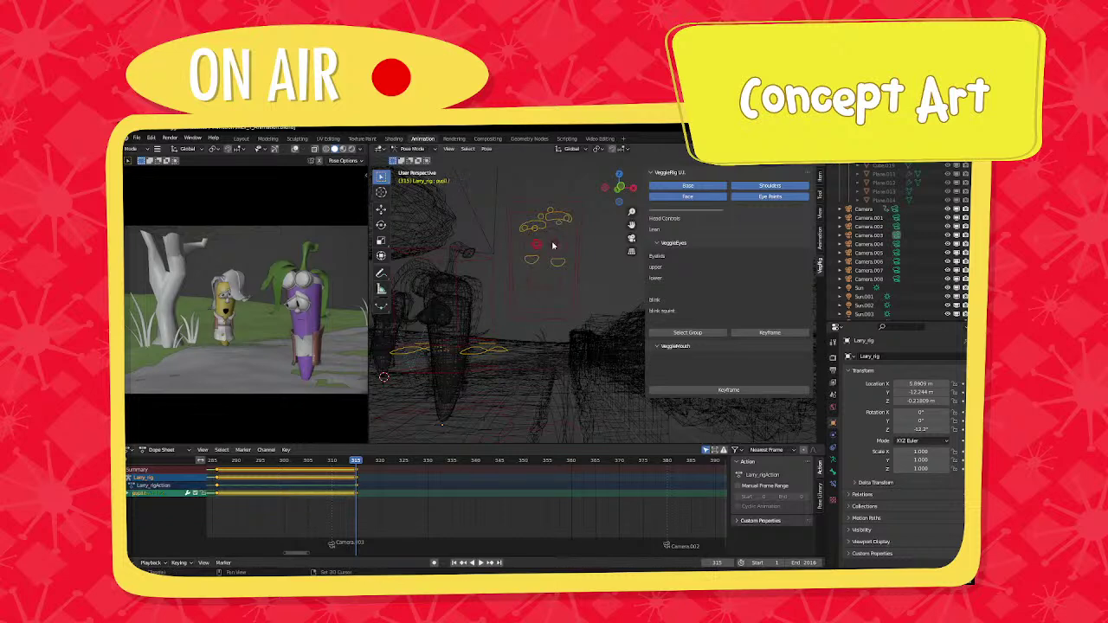
pyautogui.keyDown('shift'); pyautogui.click(552, 246); pyautogui.keyUp('shift')
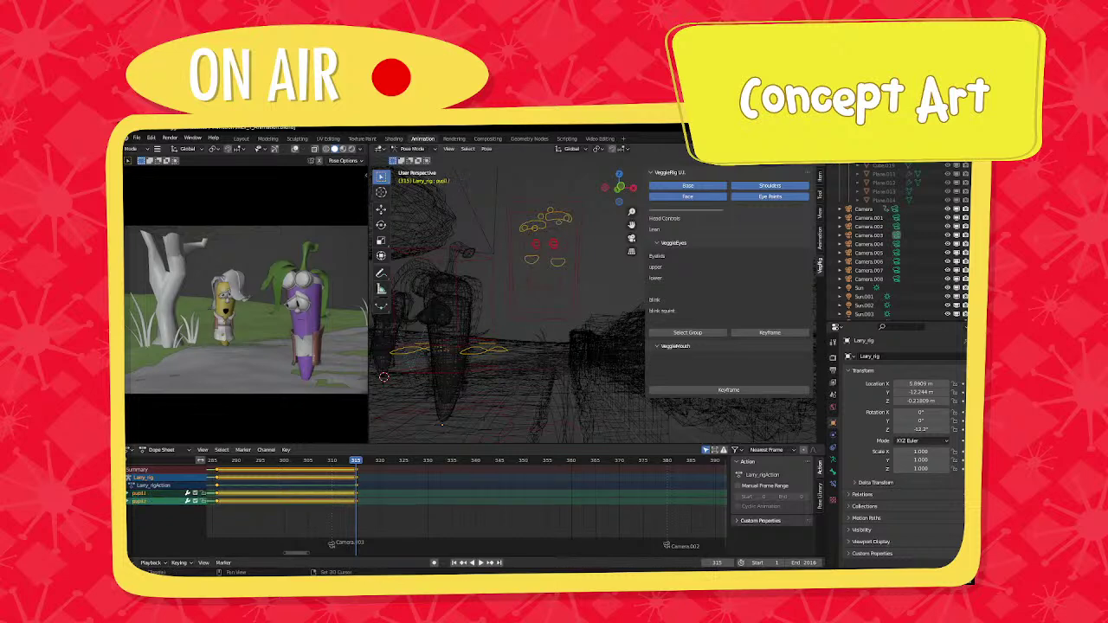
pyautogui.press('a')
pyautogui.press('i')
pyautogui.click(556, 247)
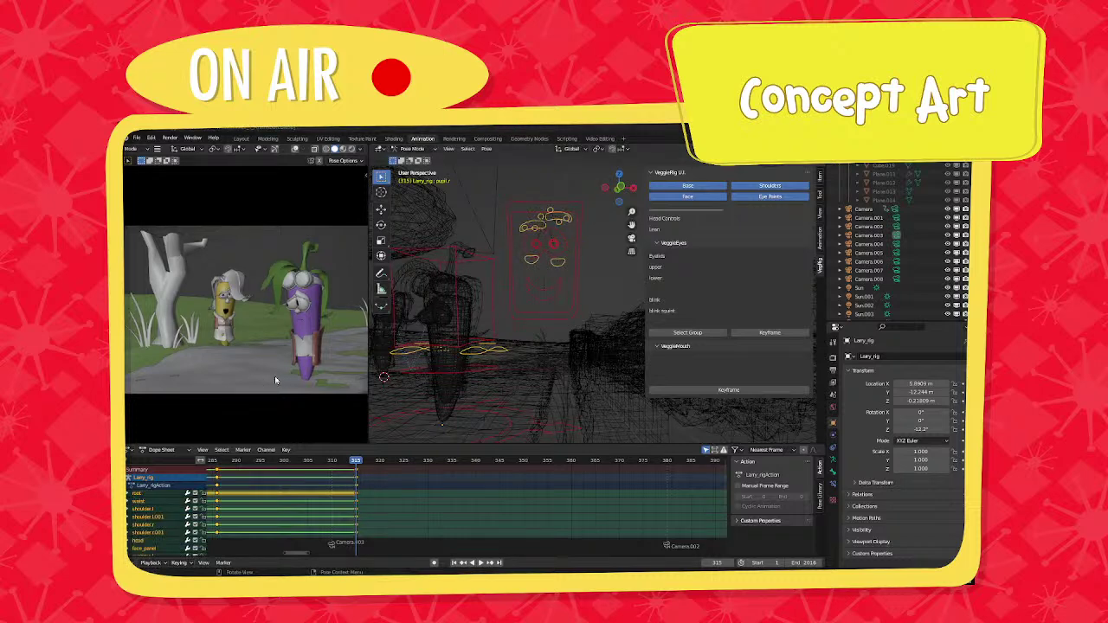
# Return to frame 286 and rotate the head bone slightly in a side view.
pyautogui.scroll(-2, 455, 327)
pyautogui.moveTo(457, 325); pyautogui.dragTo(464, 322, button='middle')
pyautogui.moveTo(378, 512); pyautogui.dragTo(545, 514, button='middle')
pyautogui.scroll(-3, 459, 499)
pyautogui.moveTo(405, 490); pyautogui.dragTo(419, 494, button='middle')
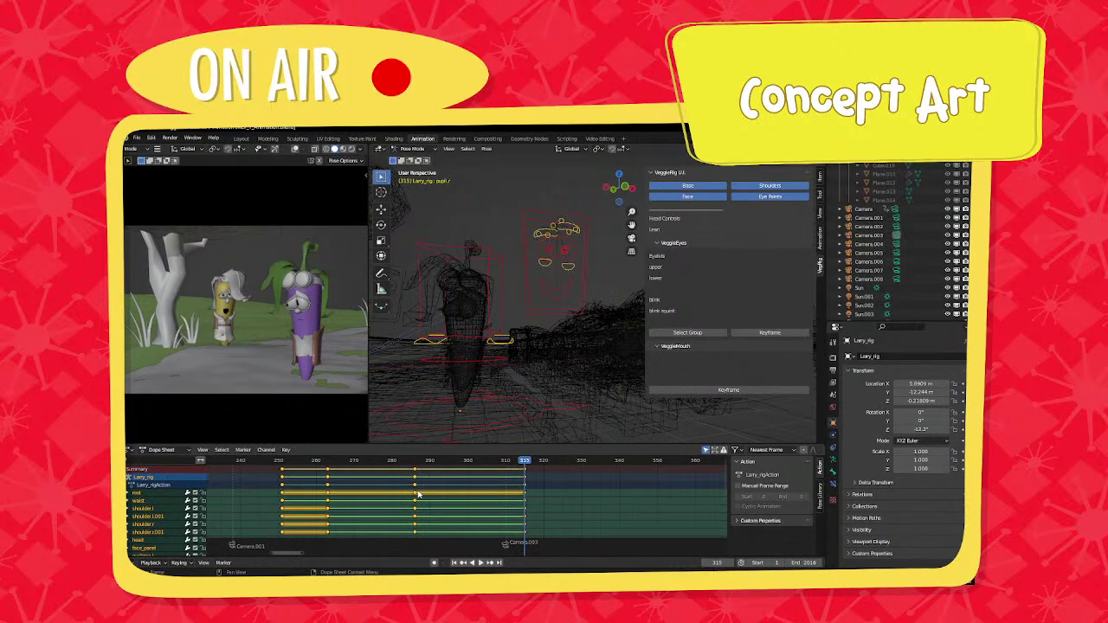
pyautogui.click(416, 494)
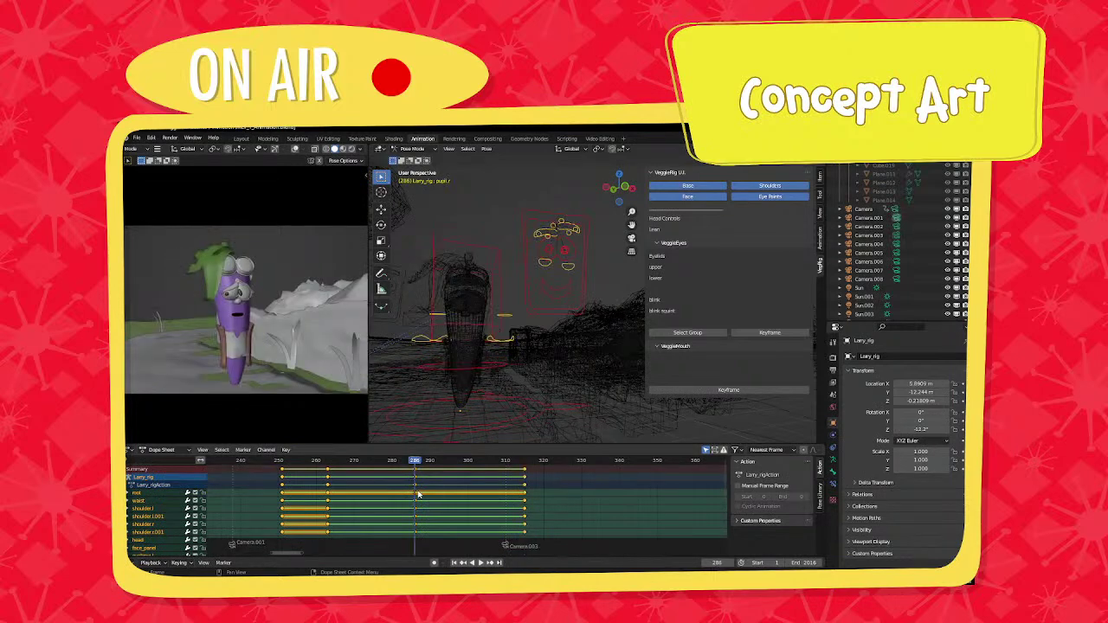
pyautogui.moveTo(524, 388); pyautogui.dragTo(539, 377, button='middle')
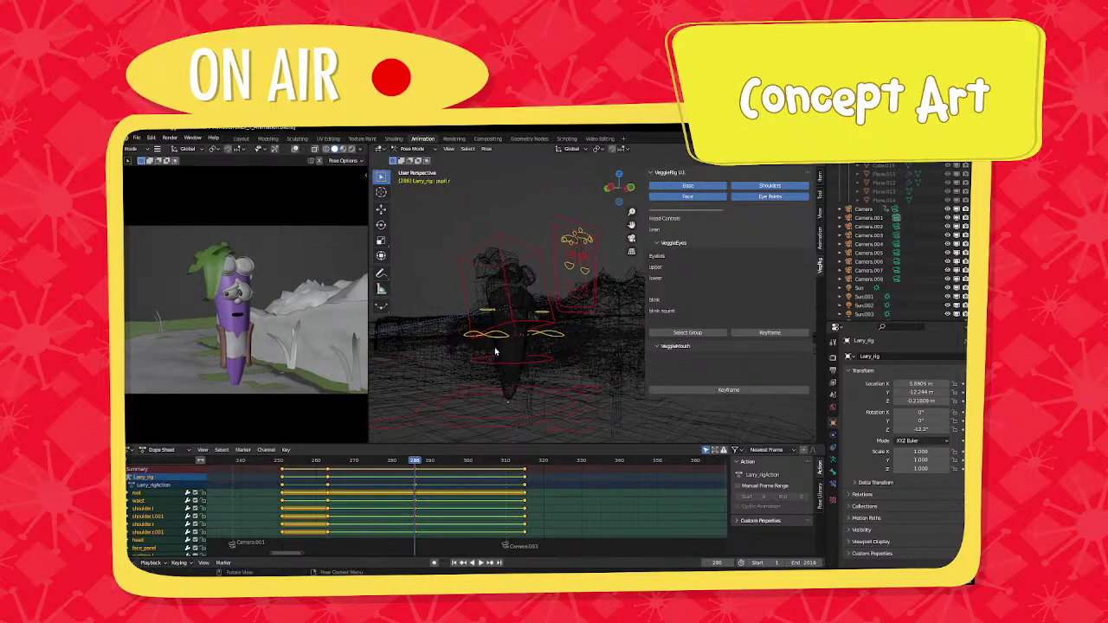
pyautogui.click(519, 327)
pyautogui.moveTo(511, 362); pyautogui.dragTo(478, 372, button='middle')
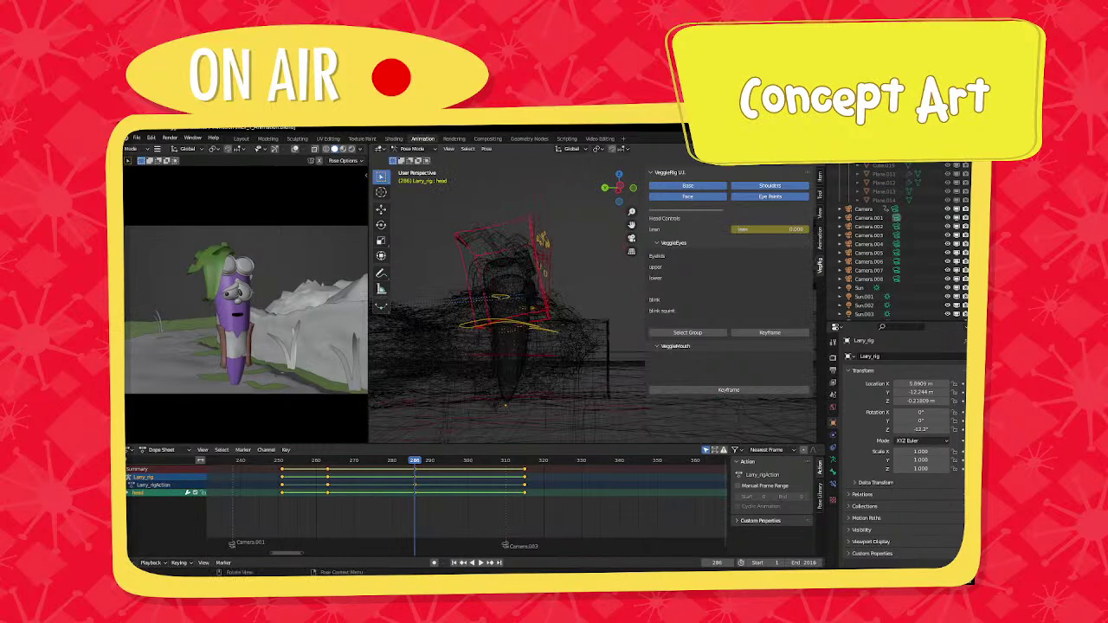
pyautogui.press('r')
pyautogui.click(566, 354)
# Move the waist bone slightly in the side view and keyframe all rig bones at frame 286.
pyautogui.click(557, 357)
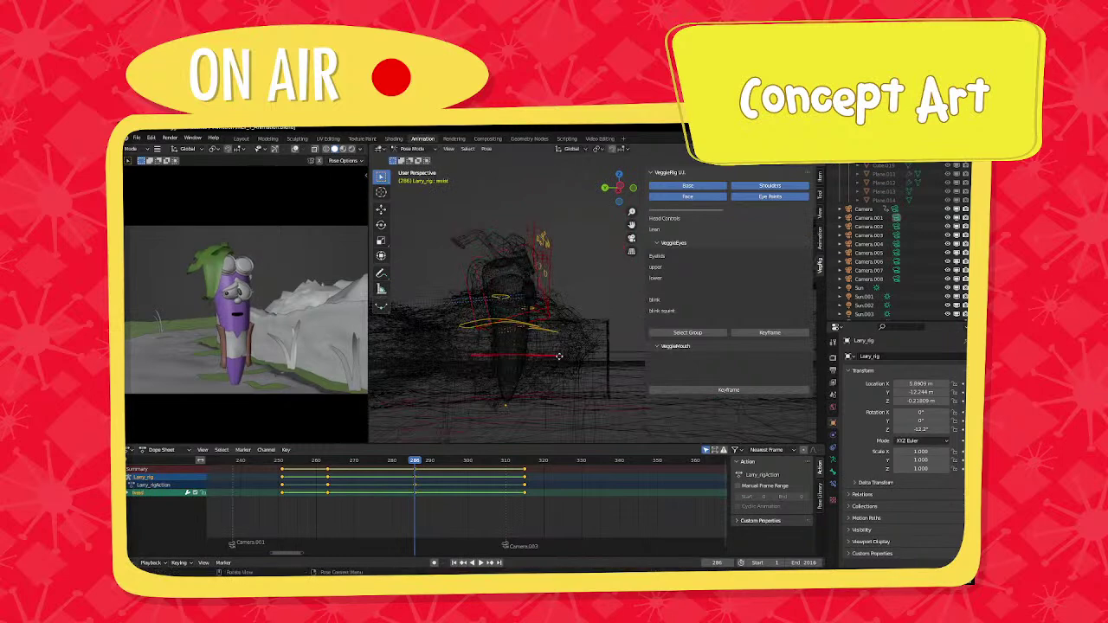
pyautogui.press('g')
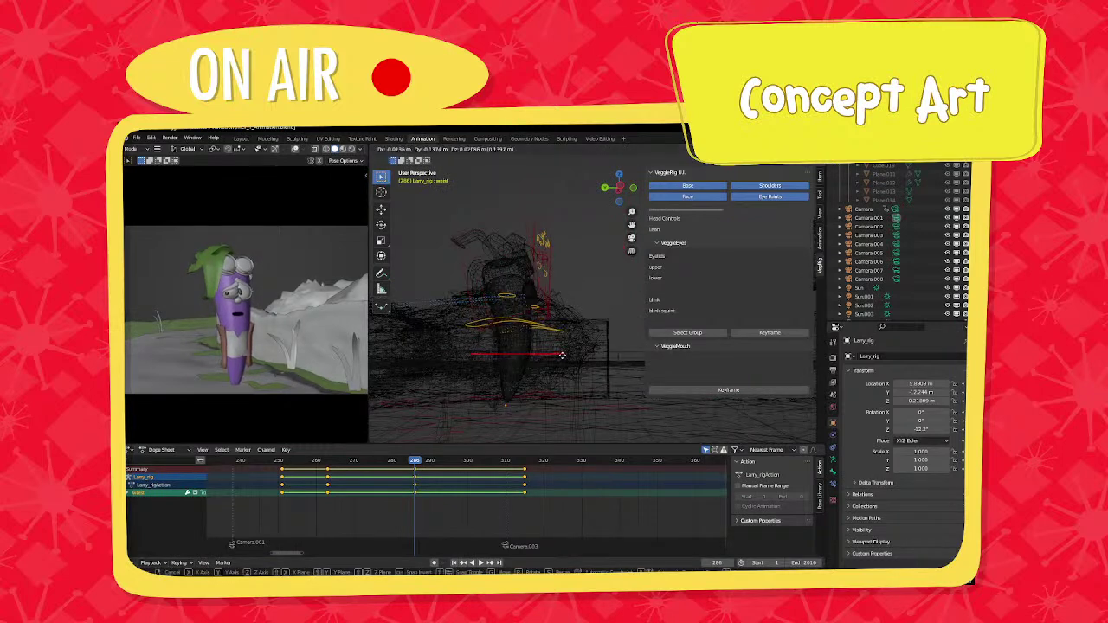
pyautogui.click(563, 358)
pyautogui.press('a')
pyautogui.press('i')
pyautogui.click(562, 358)
# Compare the poses at keyframes 263 and 286 by switching between them.
pyautogui.press('Down')
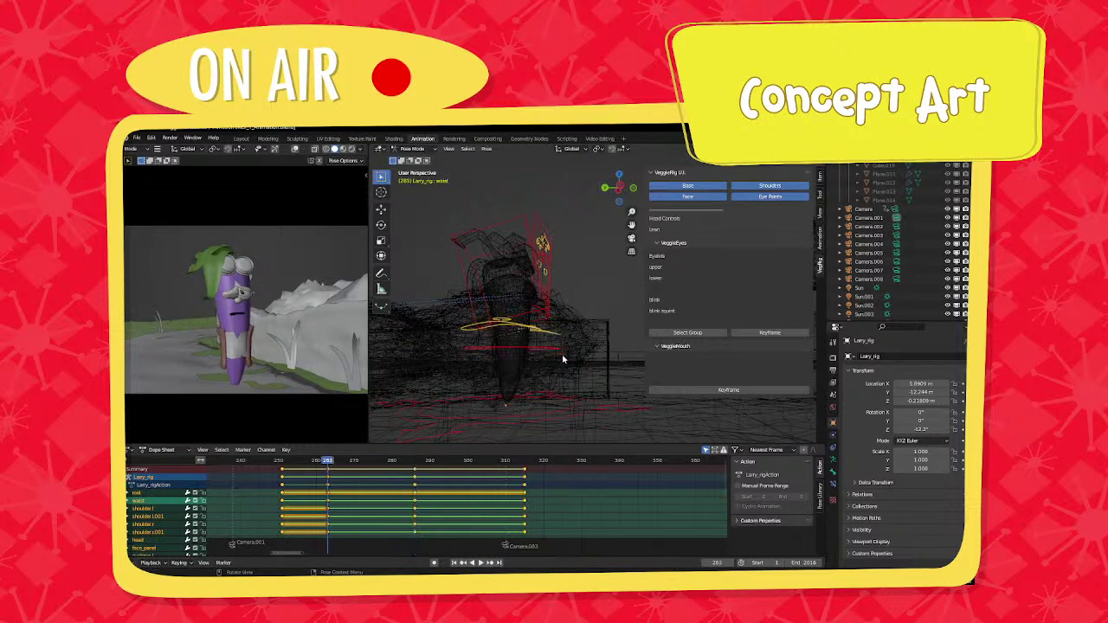
pyautogui.press('Up')
pyautogui.press('Down')
pyautogui.press('Up')
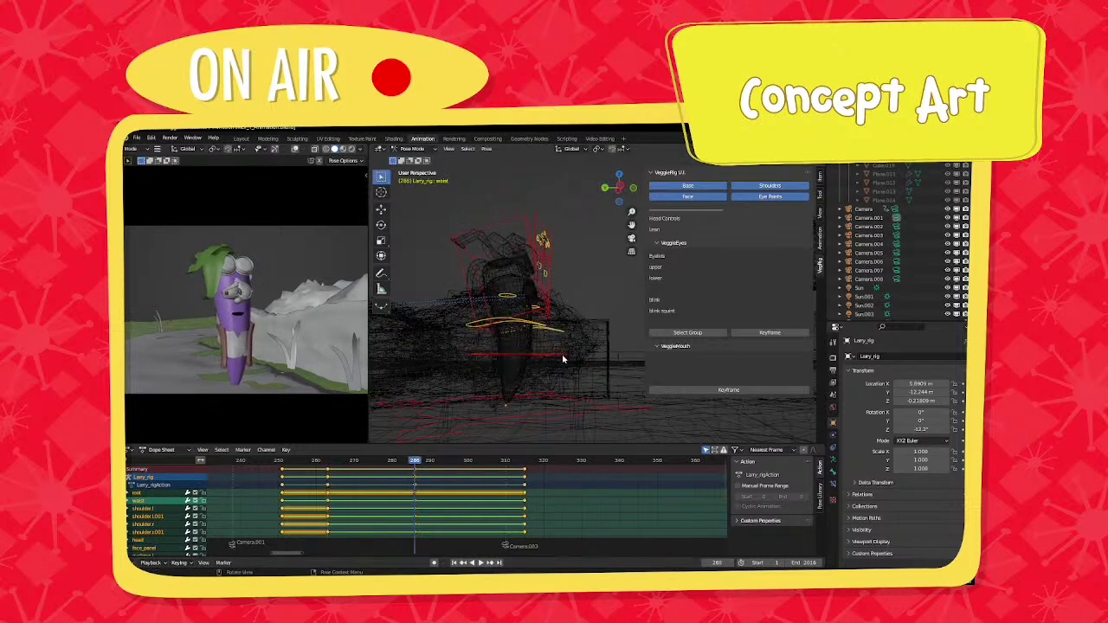
# Tilt the head bone further back at frame 286 with free rotation and keyframe all rig bones.
pyautogui.click(524, 225)
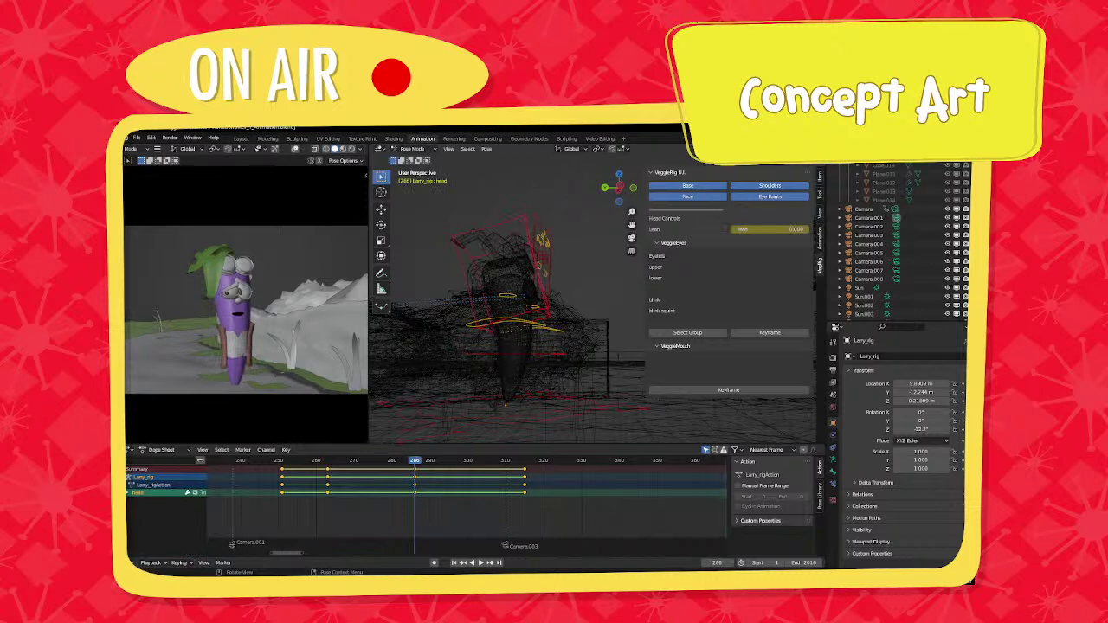
pyautogui.press('r')
pyautogui.click(522, 224)
pyautogui.press('r')
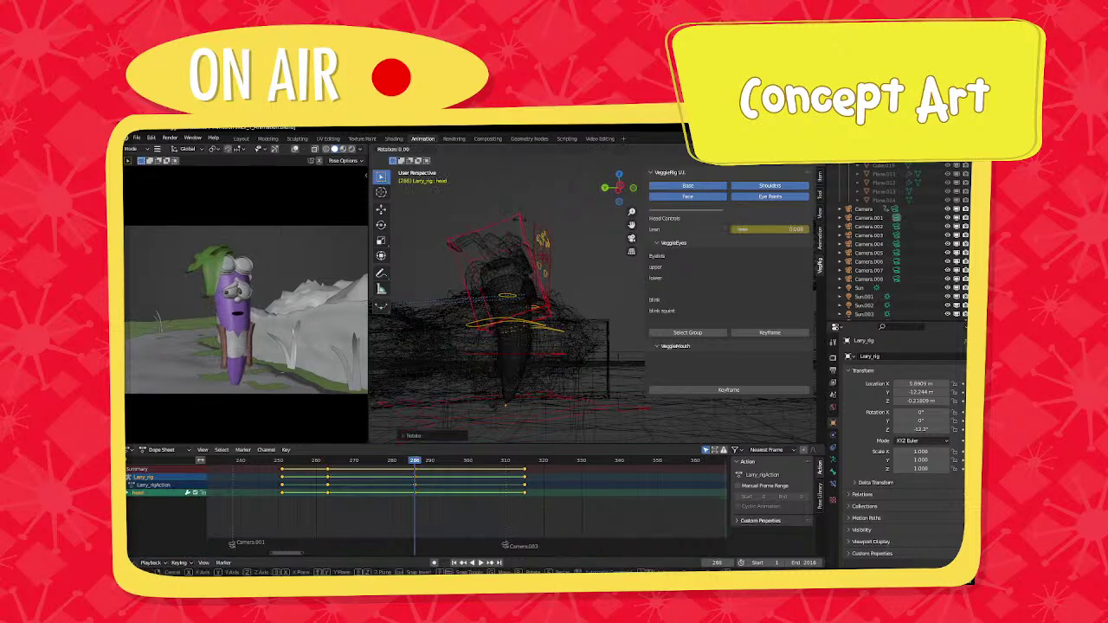
pyautogui.press('r')
pyautogui.click(520, 227)
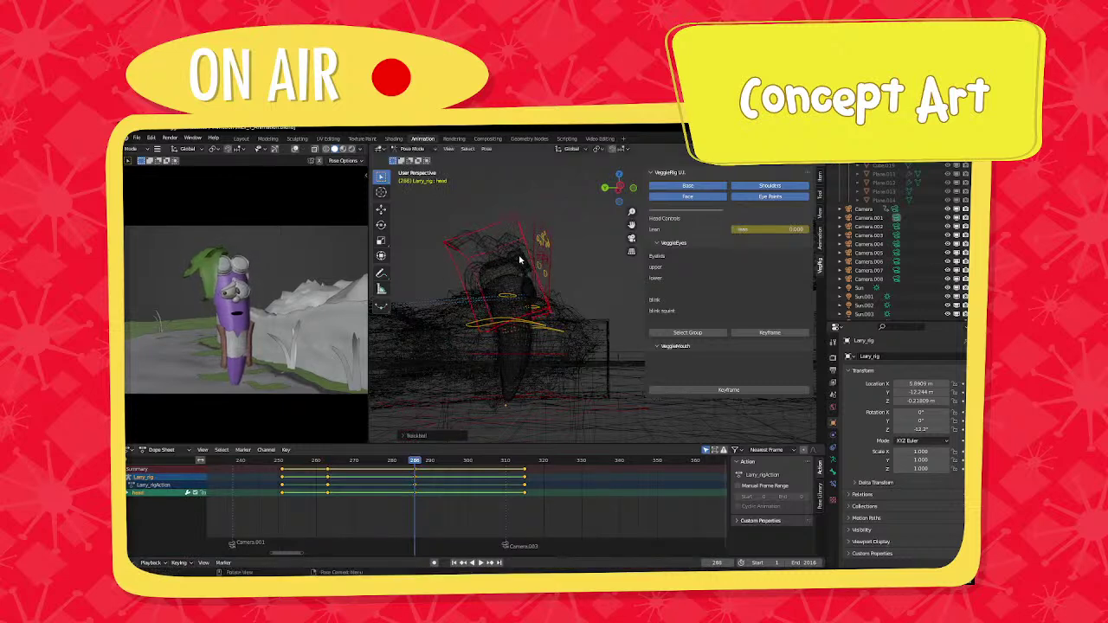
pyautogui.press('g')
pyautogui.click(300, 300)
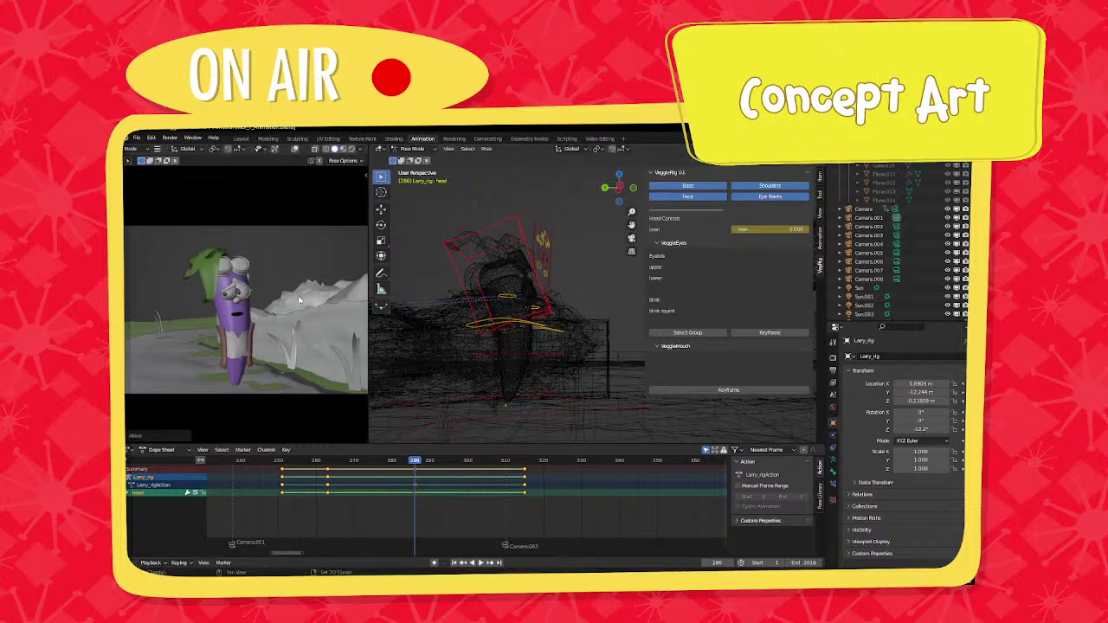
pyautogui.press('a')
pyautogui.press('i')
pyautogui.click(300, 300)
# Check the adjusted head tilt at frame 286 against the pose at keyframe 263.
pyautogui.press('Down')
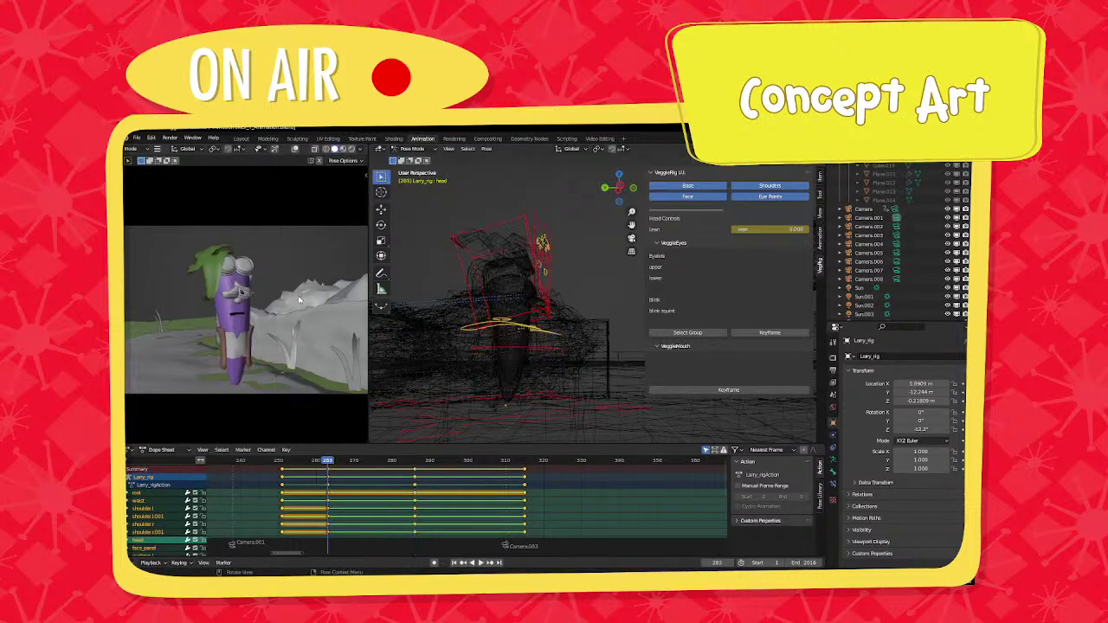
pyautogui.press('Up')
pyautogui.press('Down')
pyautogui.press('Up')
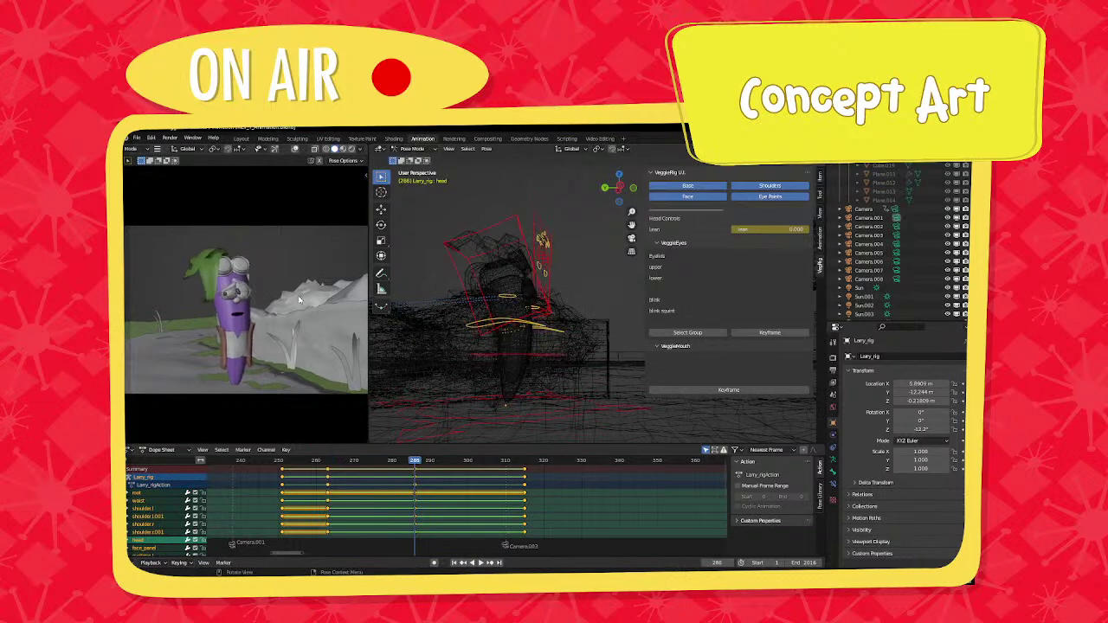
pyautogui.press('Down')
pyautogui.press('Down')
pyautogui.press('Up')
pyautogui.press('Escape')
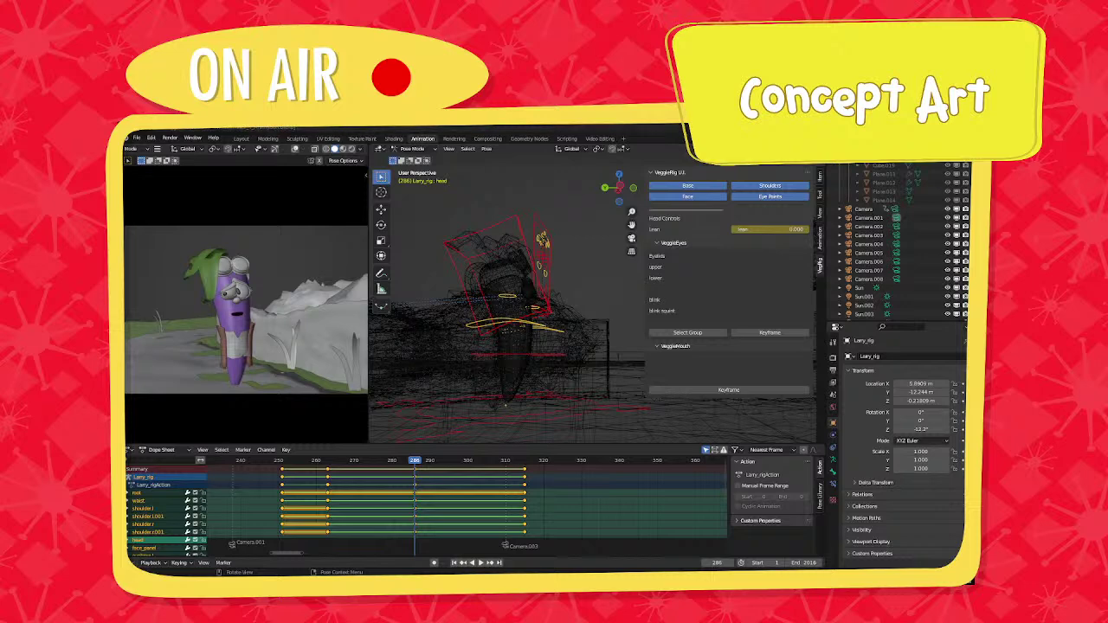
# Play back the section around frame 314 and return to frame 286.
pyautogui.scroll(-2, 521, 388)
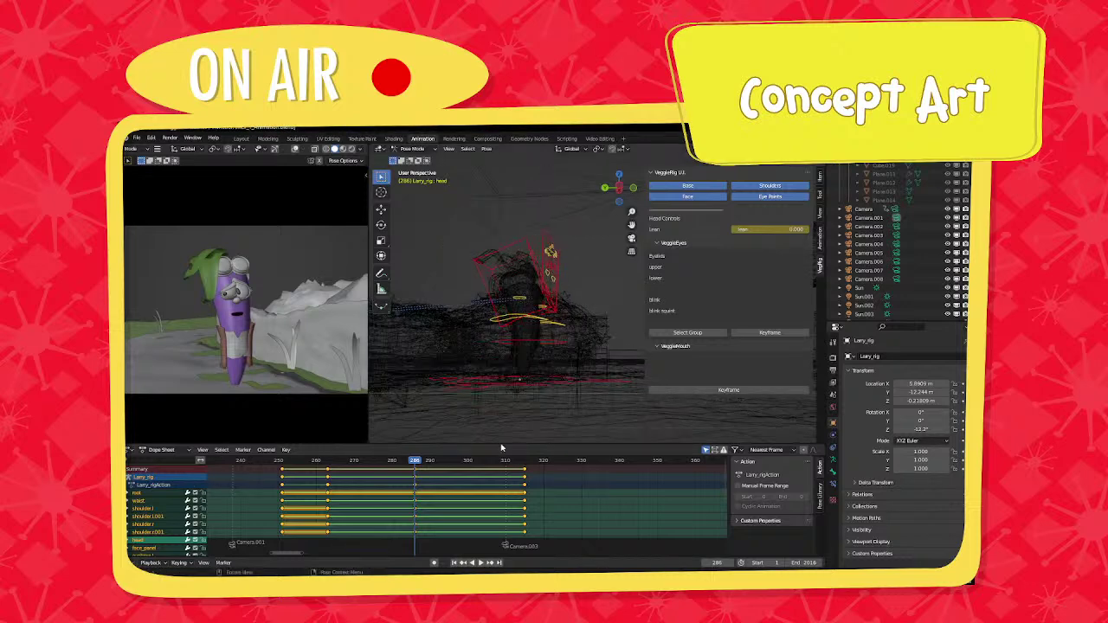
pyautogui.click(516, 462)
pyautogui.press('space')
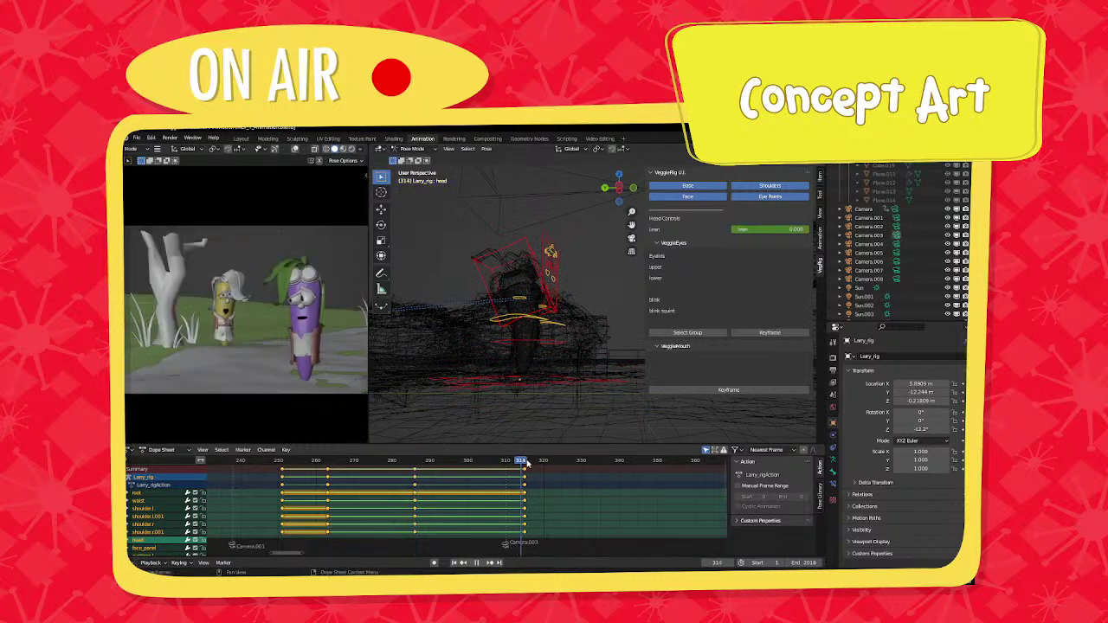
pyautogui.moveTo(527, 463); pyautogui.dragTo(420, 462)
pyautogui.moveTo(548, 399); pyautogui.dragTo(537, 377, button='middle')
pyautogui.scroll(1, 509, 385)
pyautogui.press('Left')
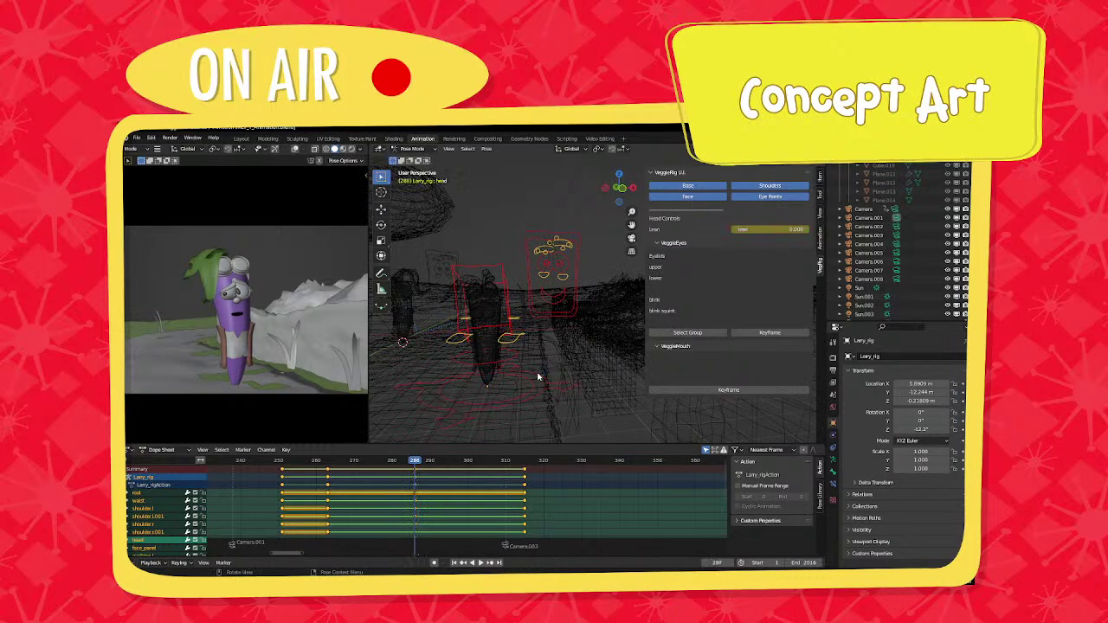
# Shift the waist bone slightly sideways from the front at frame 286 and keyframe all rig bones' available channels.
pyautogui.click(517, 355)
pyautogui.moveTo(526, 355); pyautogui.dragTo(579, 328, button='middle')
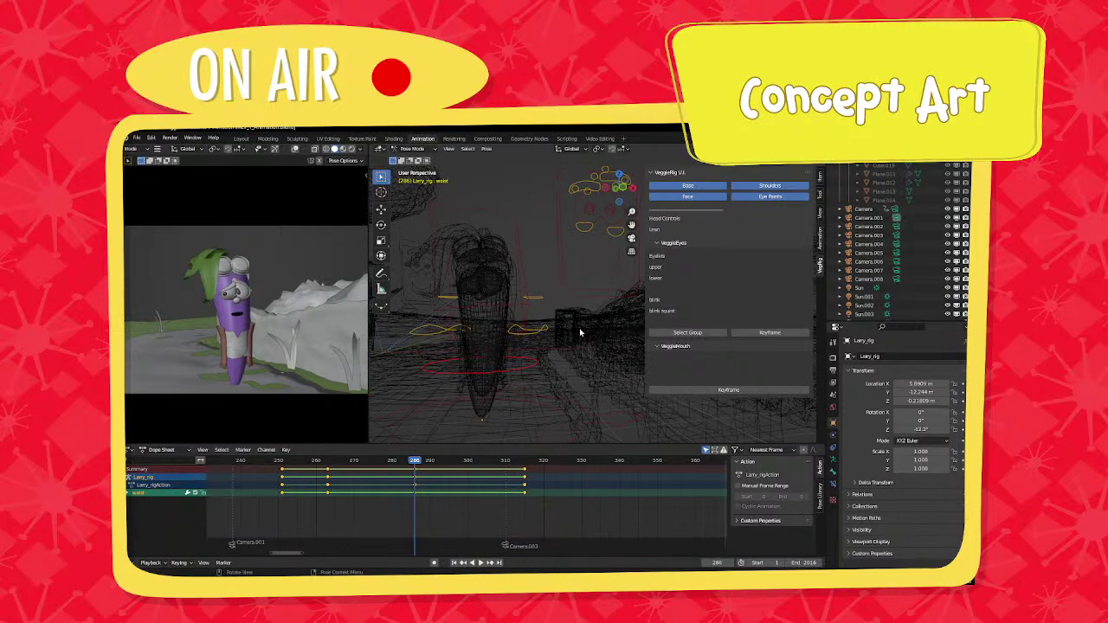
pyautogui.press('g')
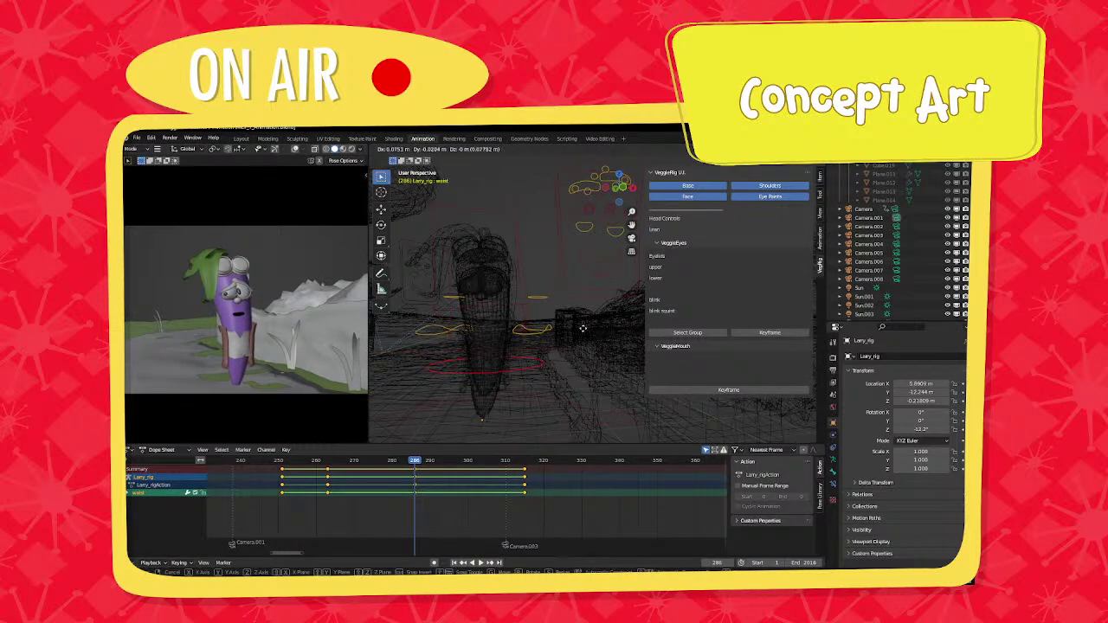
pyautogui.click(556, 335)
pyautogui.moveTo(556, 335); pyautogui.dragTo(544, 339, button='middle')
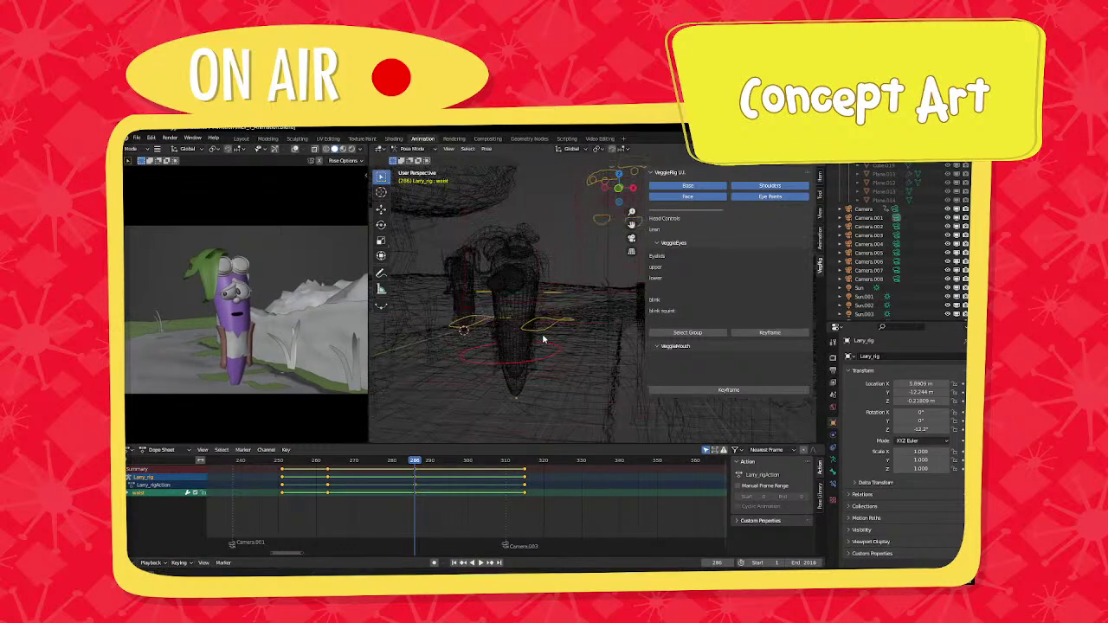
pyautogui.click(574, 301)
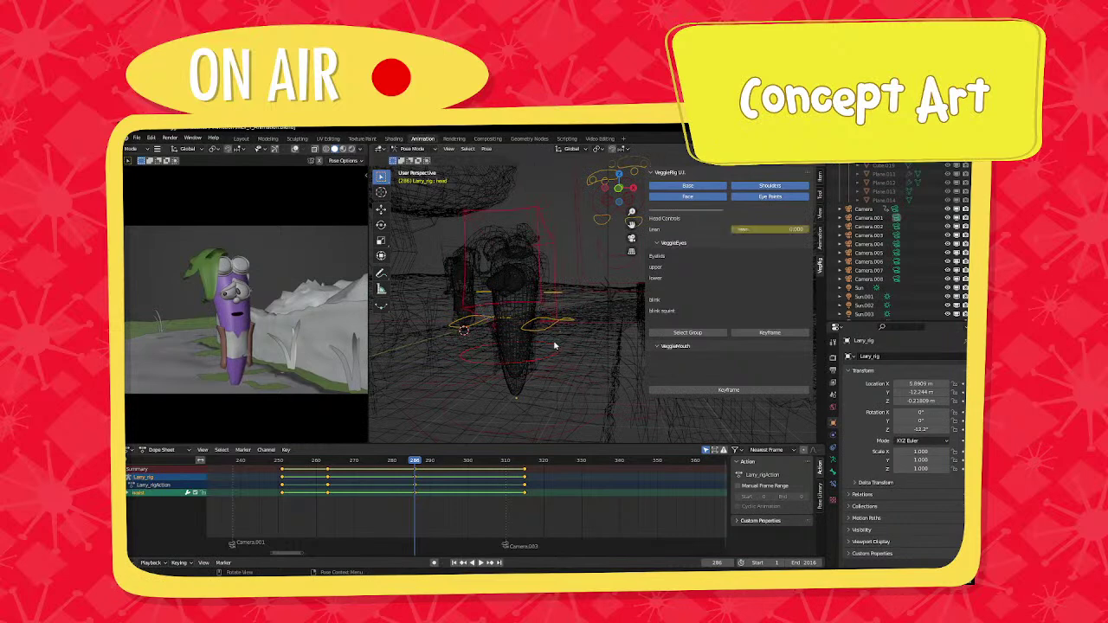
pyautogui.click(555, 345)
pyautogui.press('g')
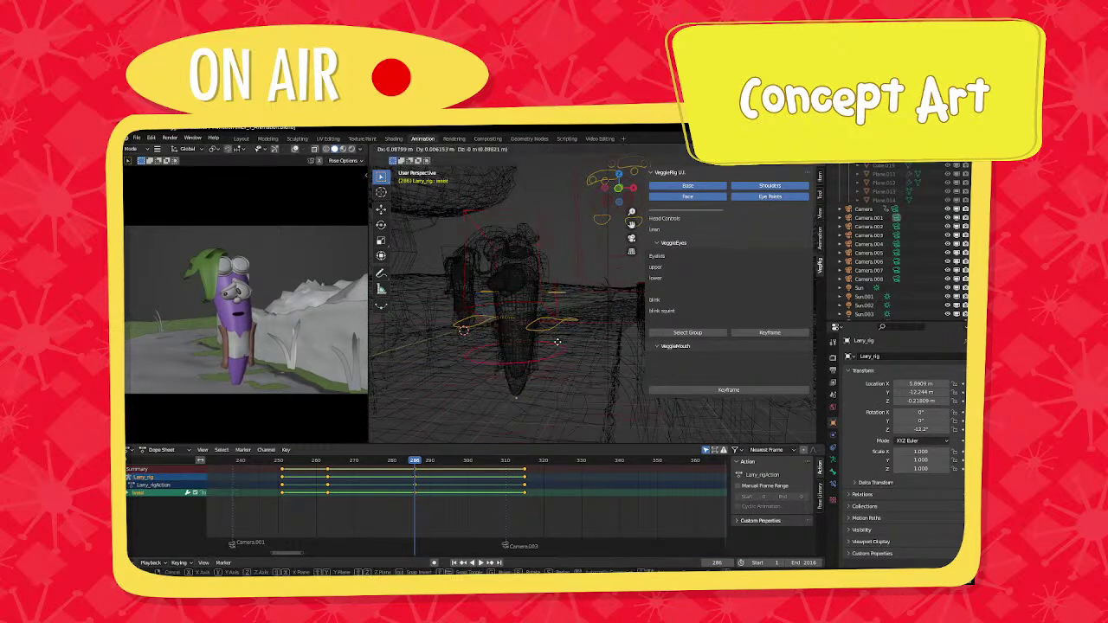
pyautogui.click(546, 340)
pyautogui.press('a')
pyautogui.press('i')
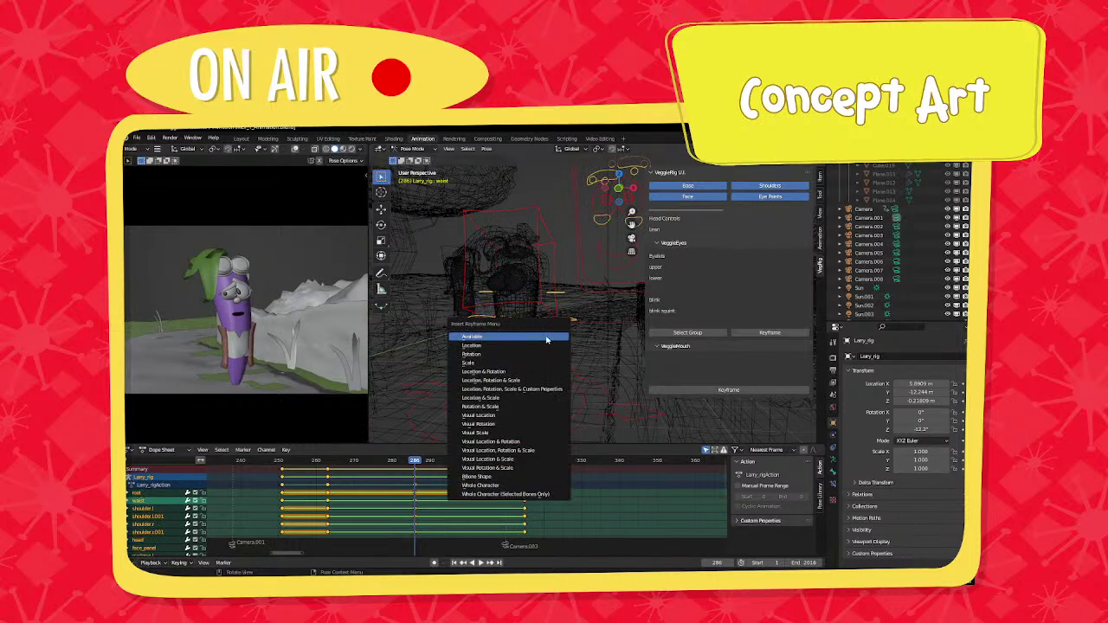
pyautogui.click(546, 337)
# Check the pose changes between frames 285 and 286 and between frames 314 and 315.
pyautogui.press('Left')
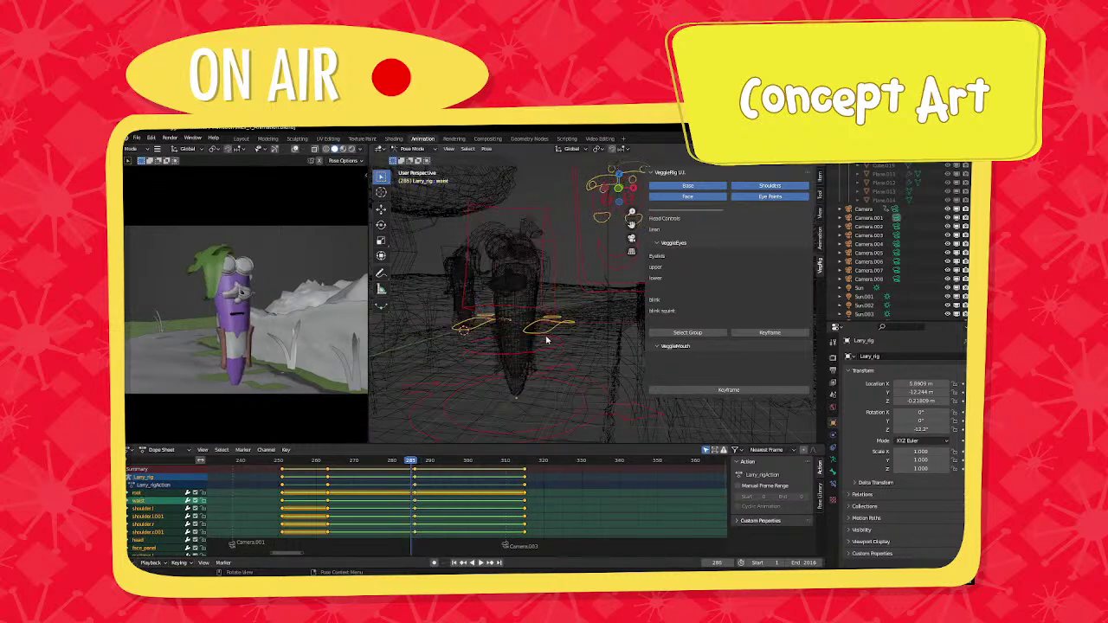
pyautogui.press('Right')
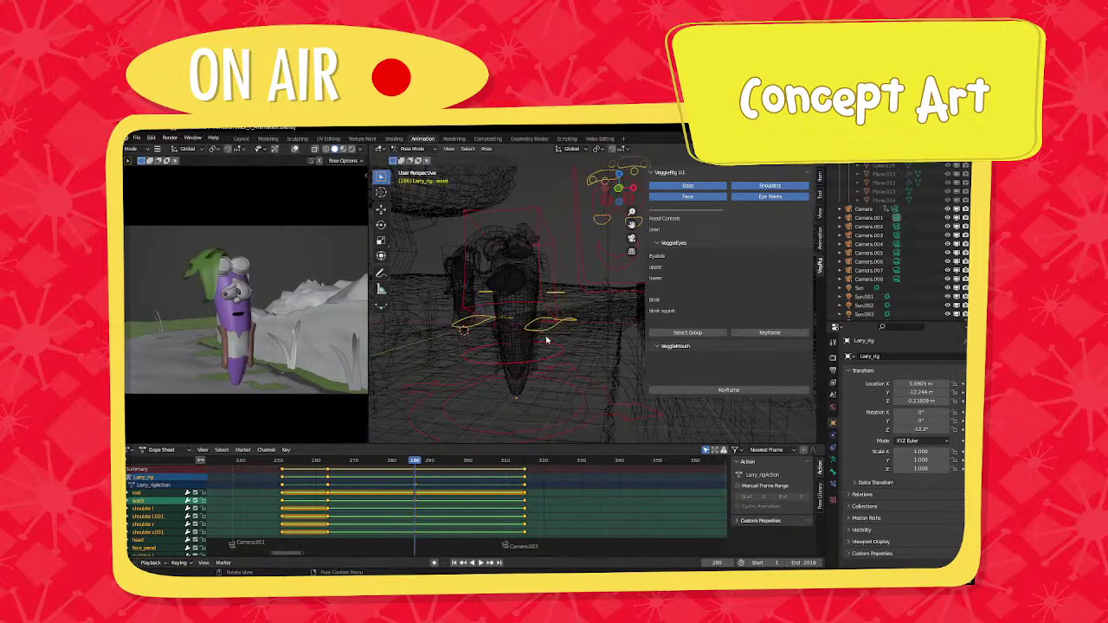
pyautogui.press('Up')
pyautogui.press('Left')
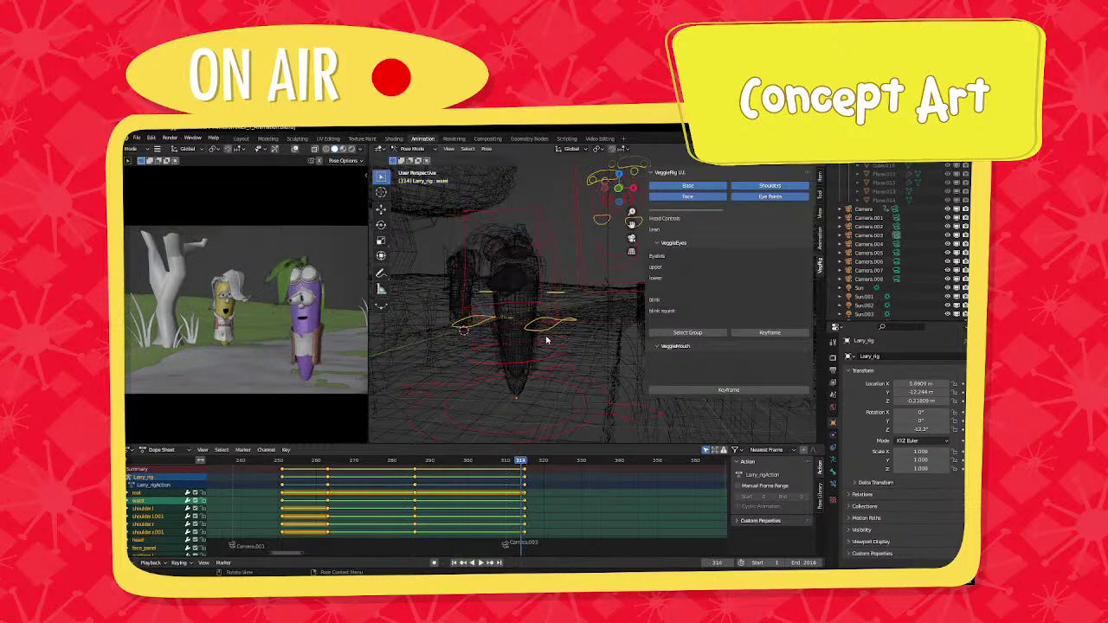
pyautogui.press('Right')
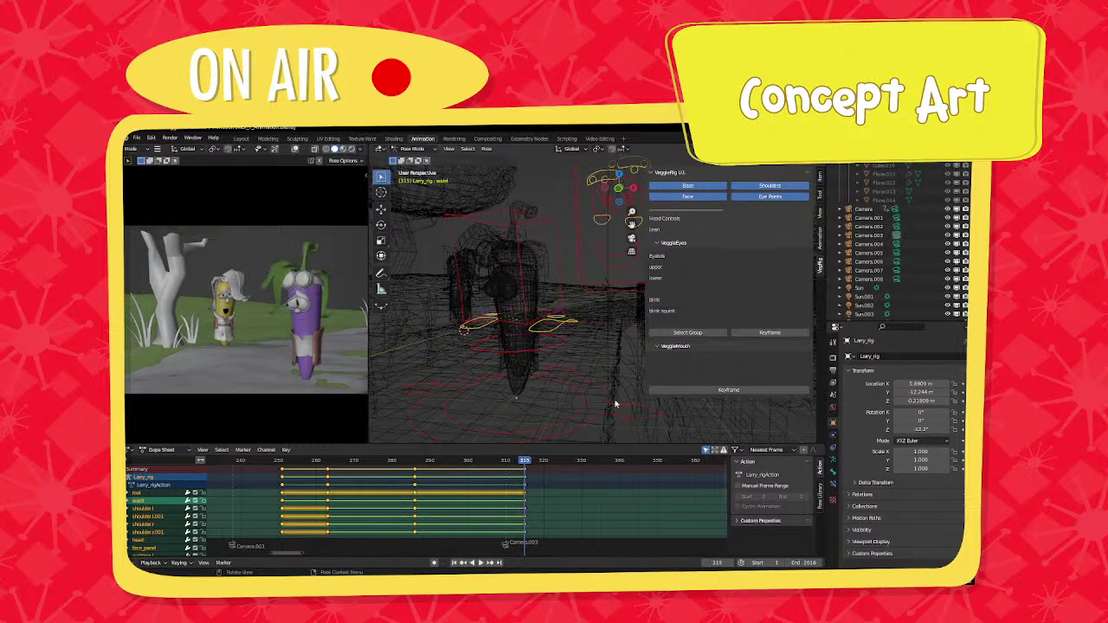
# Play the animation forward from frame 315 and stop at frame 341 for the next pose.
pyautogui.moveTo(553, 488); pyautogui.dragTo(374, 465, button='middle')
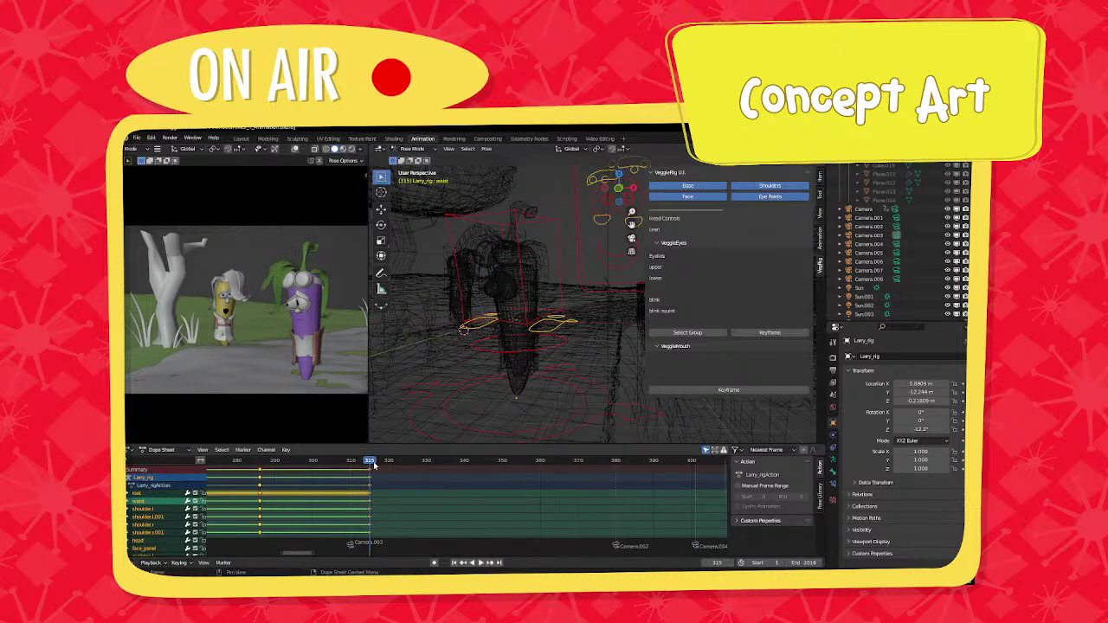
pyautogui.press('space')
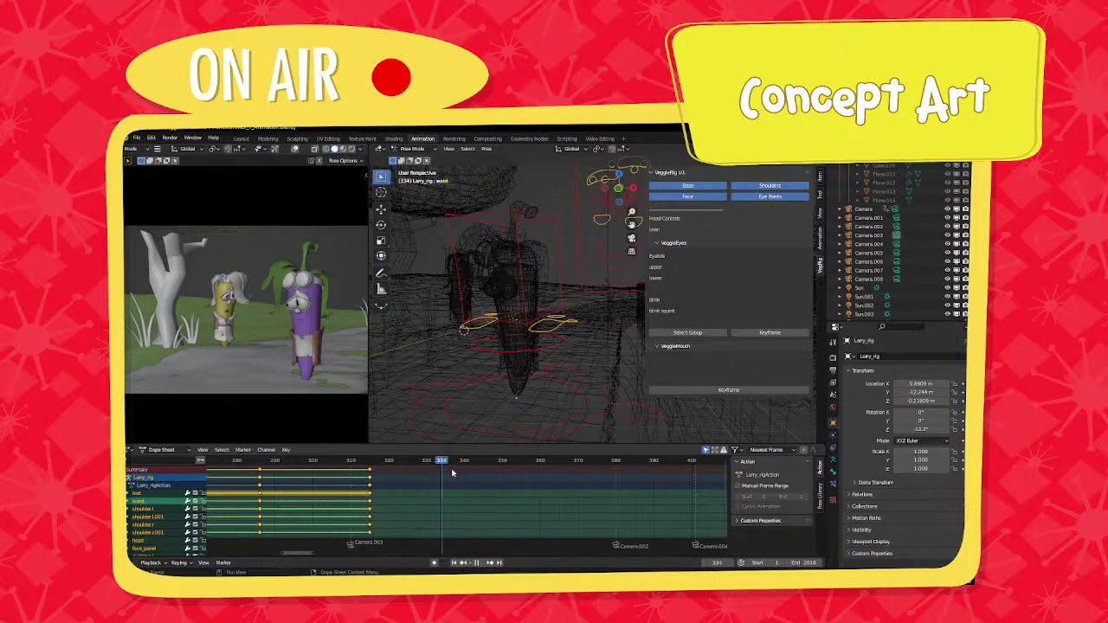
pyautogui.press('space')
pyautogui.moveTo(573, 295); pyautogui.dragTo(527, 300, button='middle')
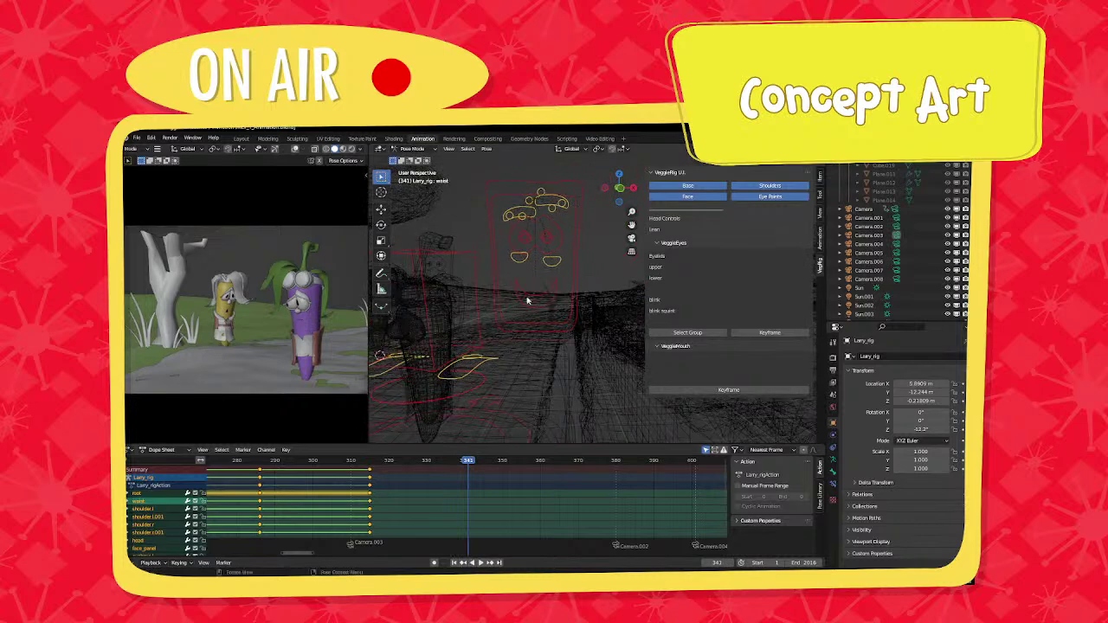
pyautogui.click(533, 217)
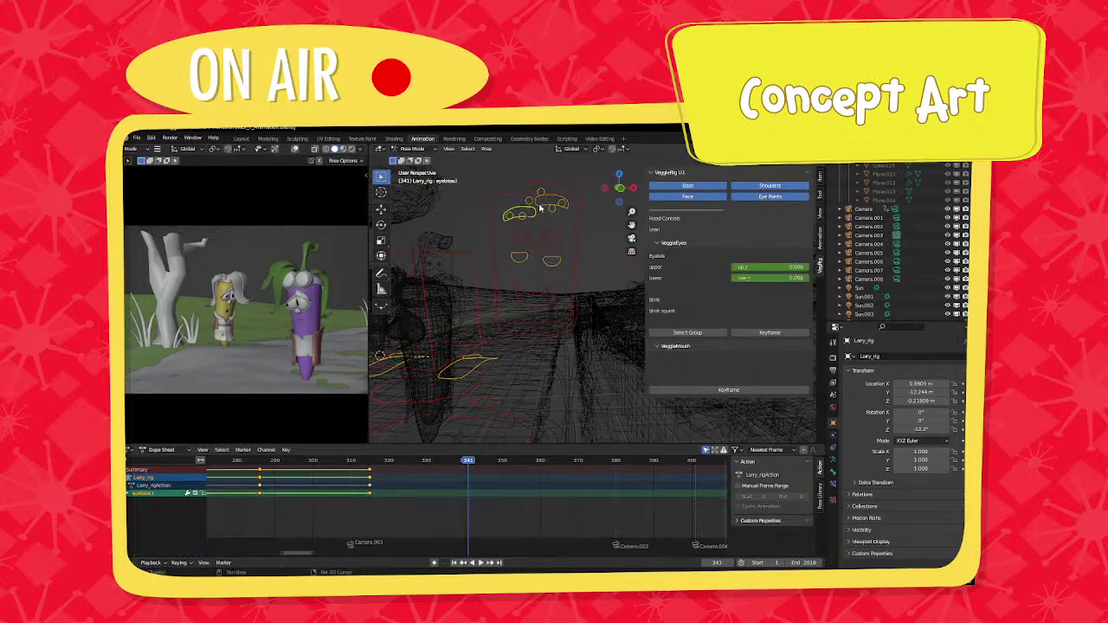
pyautogui.keyDown('shift'); pyautogui.click(542, 204); pyautogui.keyUp('shift')
pyautogui.press('g')
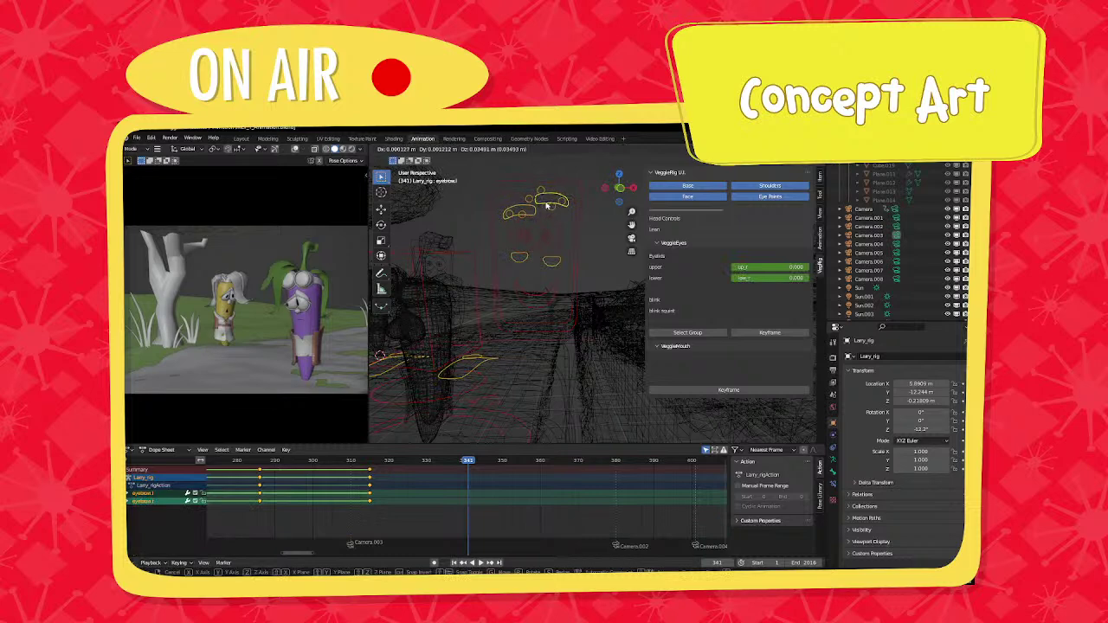
pyautogui.press('Escape')
# Reposition the eyebrow.l.002 and eyebrow.r.002 bones at frame 341, and set both upper eyelids to 0.300 and both lower eyelids to 0.420.
pyautogui.click(523, 213)
pyautogui.keyDown('shift'); pyautogui.click(534, 211); pyautogui.keyUp('shift')
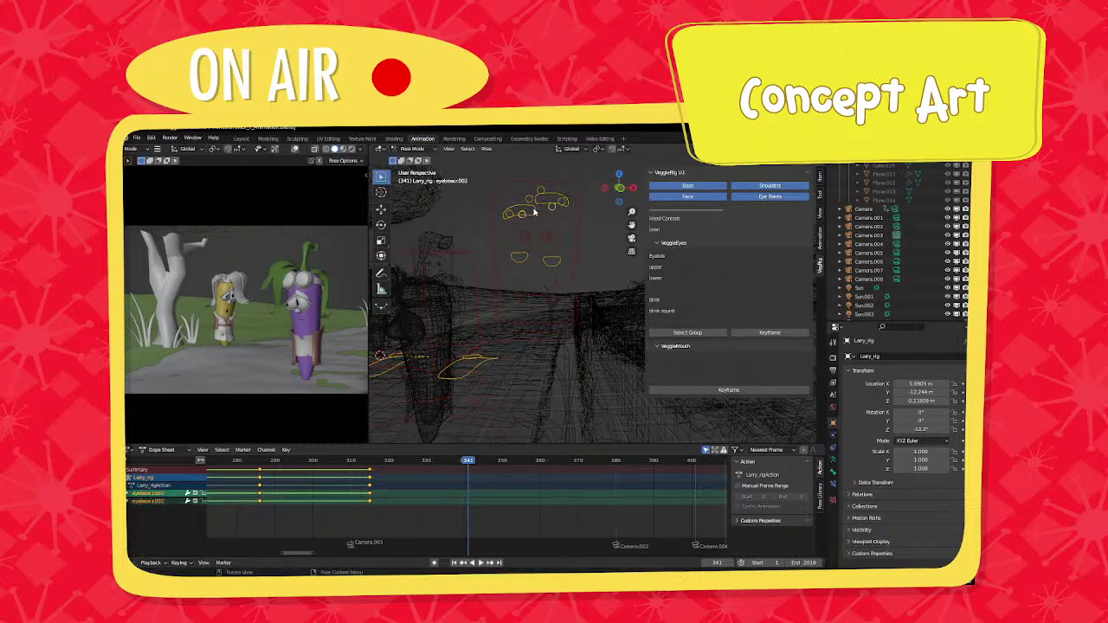
pyautogui.press('g')
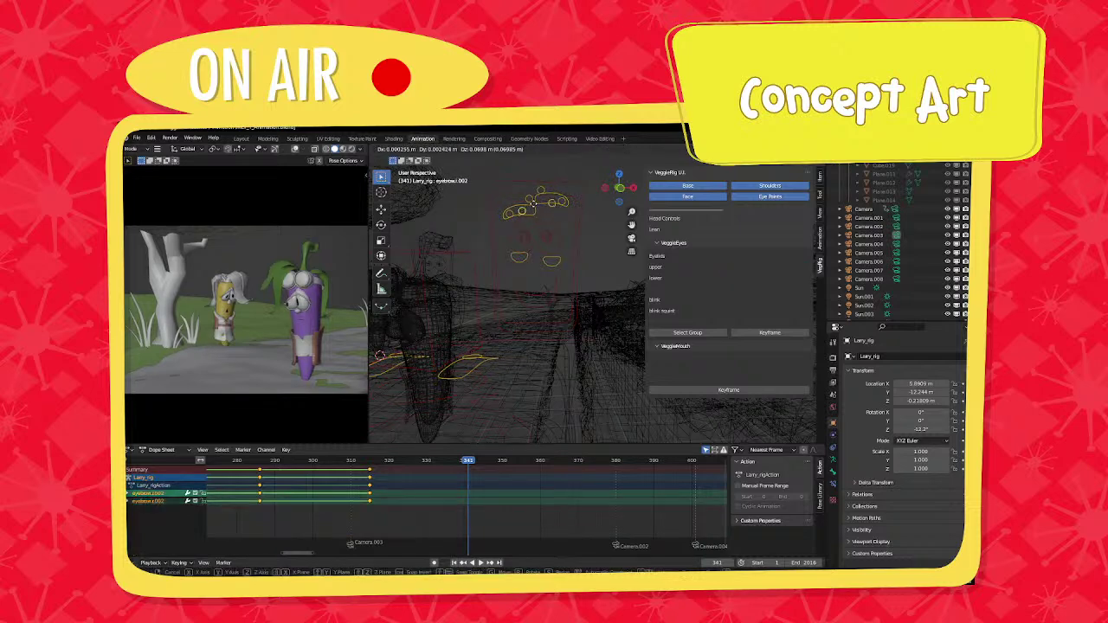
pyautogui.click(533, 224)
pyautogui.click(535, 230)
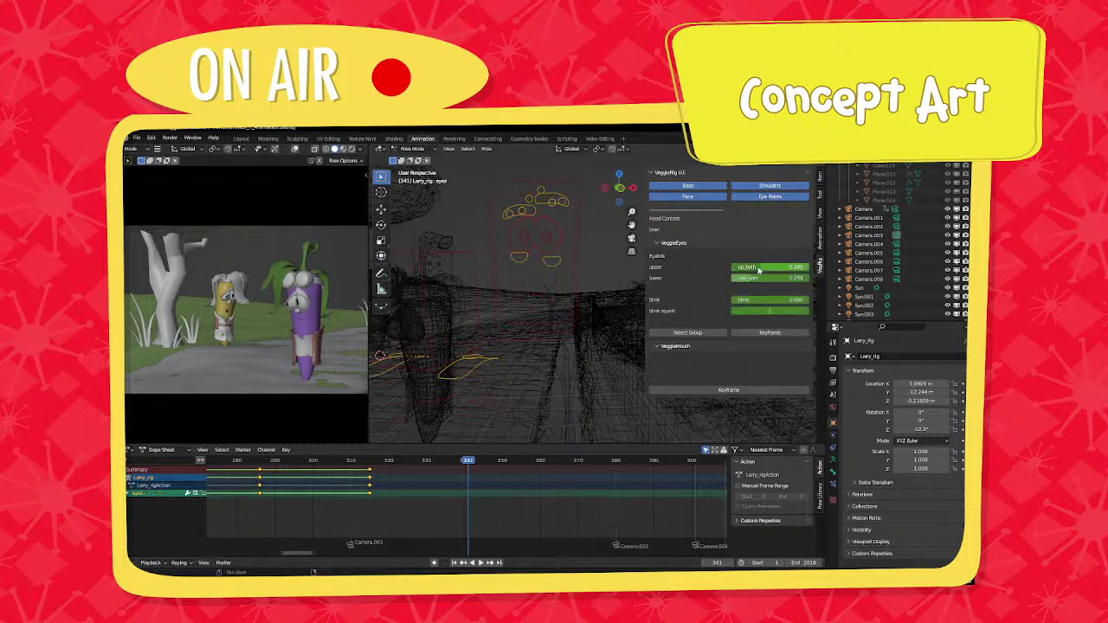
pyautogui.moveTo(754, 267); pyautogui.dragTo(758, 279)
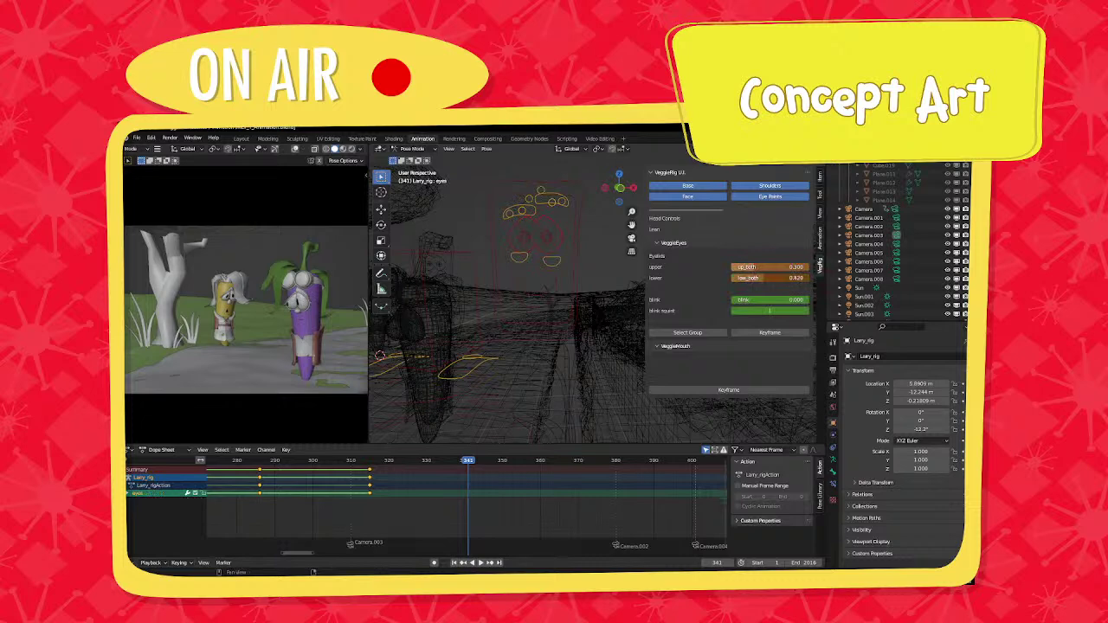
# Rotate both pupil bones freely at frame 341 to redirect Larry's gaze.
pyautogui.click(525, 240)
pyautogui.keyDown('shift'); pyautogui.click(545, 240); pyautogui.keyUp('shift')
pyautogui.press('r')
pyautogui.press('r')
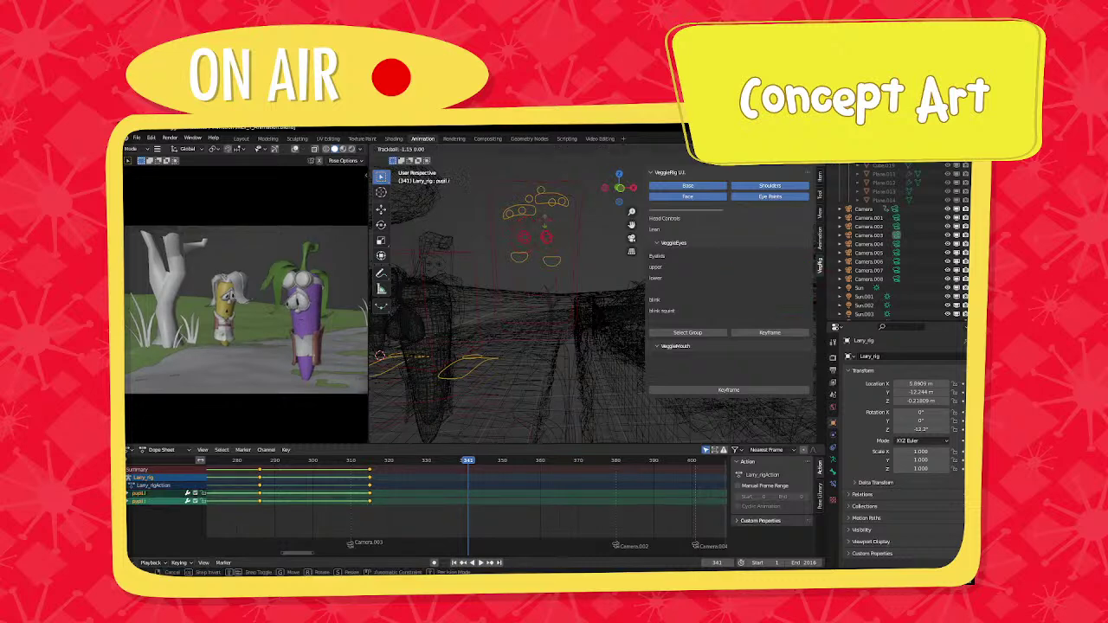
pyautogui.click(564, 211)
# Rotate Larry's head bone freely at frame 341 to tilt his upper body.
pyautogui.click(456, 254)
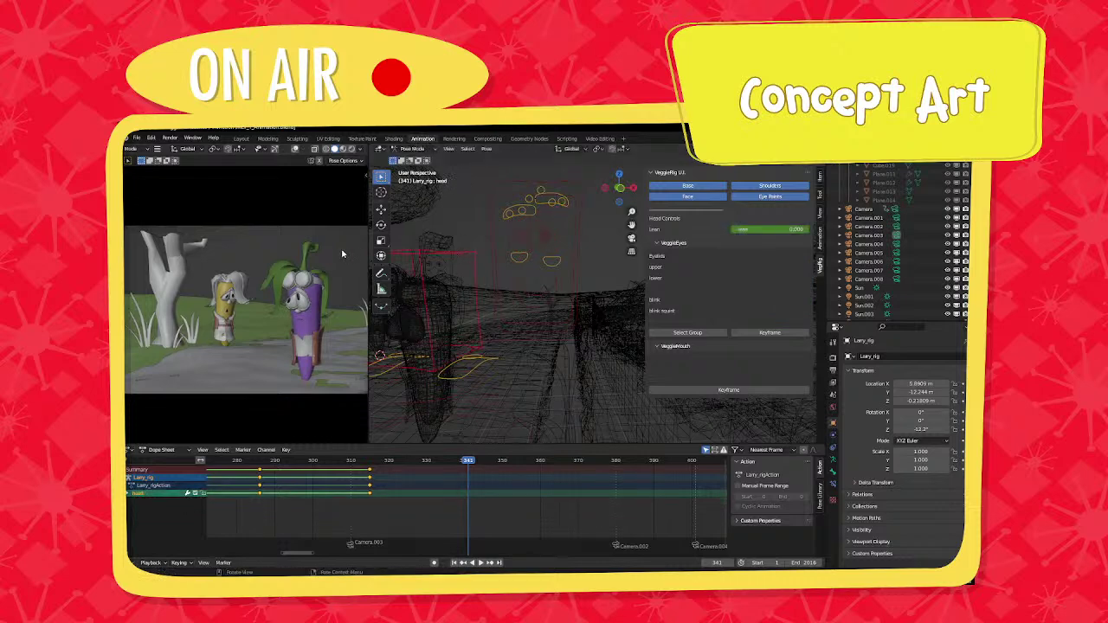
pyautogui.press('r')
pyautogui.press('r')
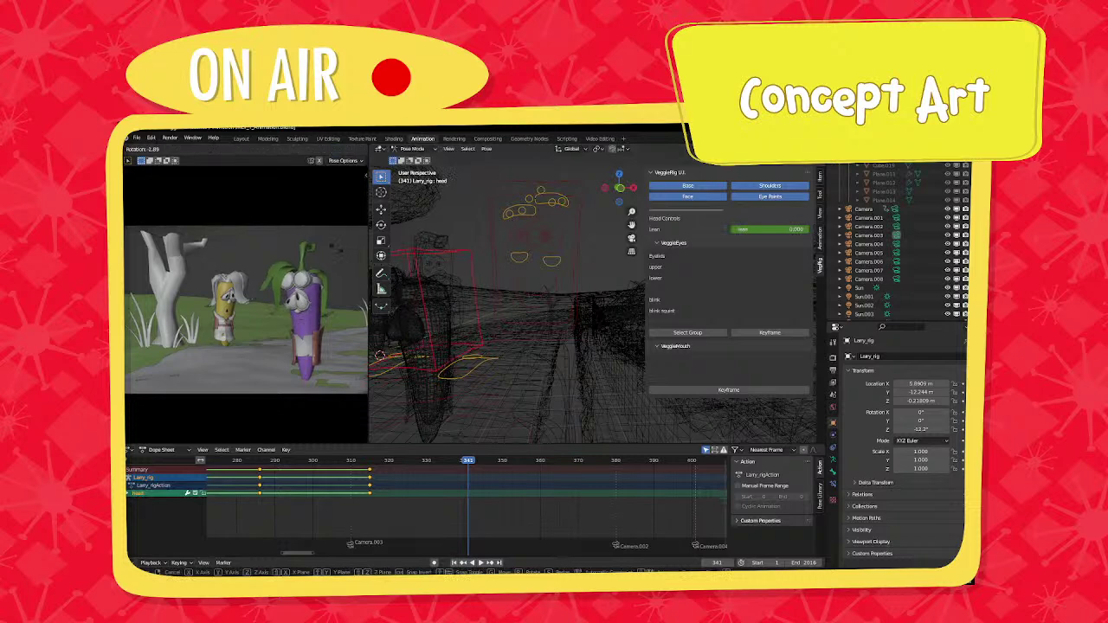
pyautogui.click(339, 252)
pyautogui.press('r')
pyautogui.press('r')
pyautogui.click(337, 251)
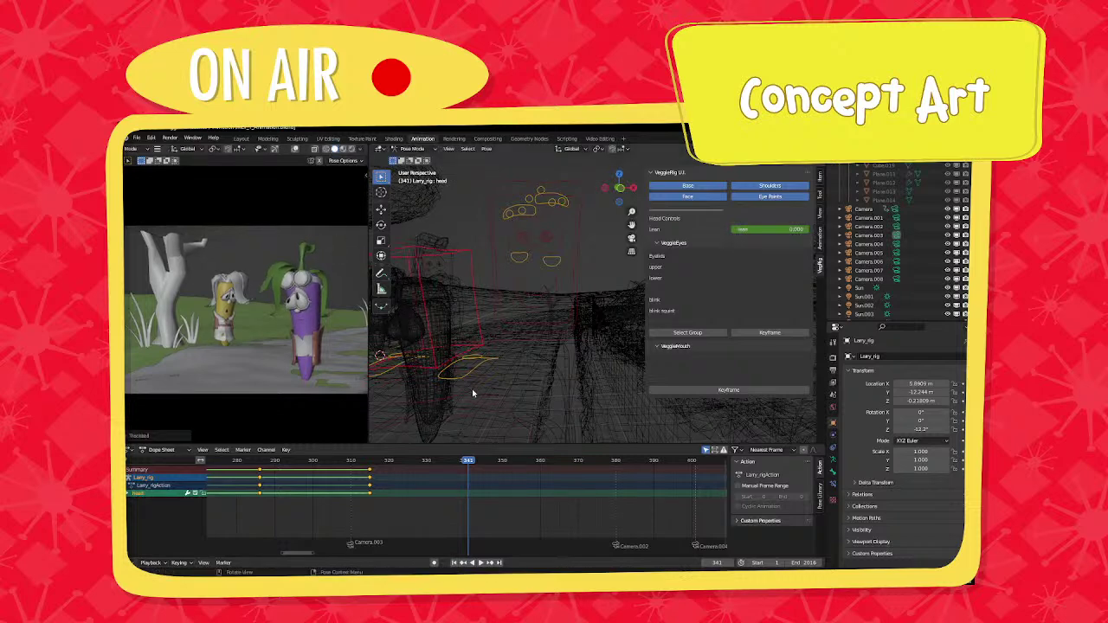
# Move and further rotate Larry's head bone, then keyframe all of the rig's bones at frame 341.
pyautogui.click(473, 392)
pyautogui.click(423, 309)
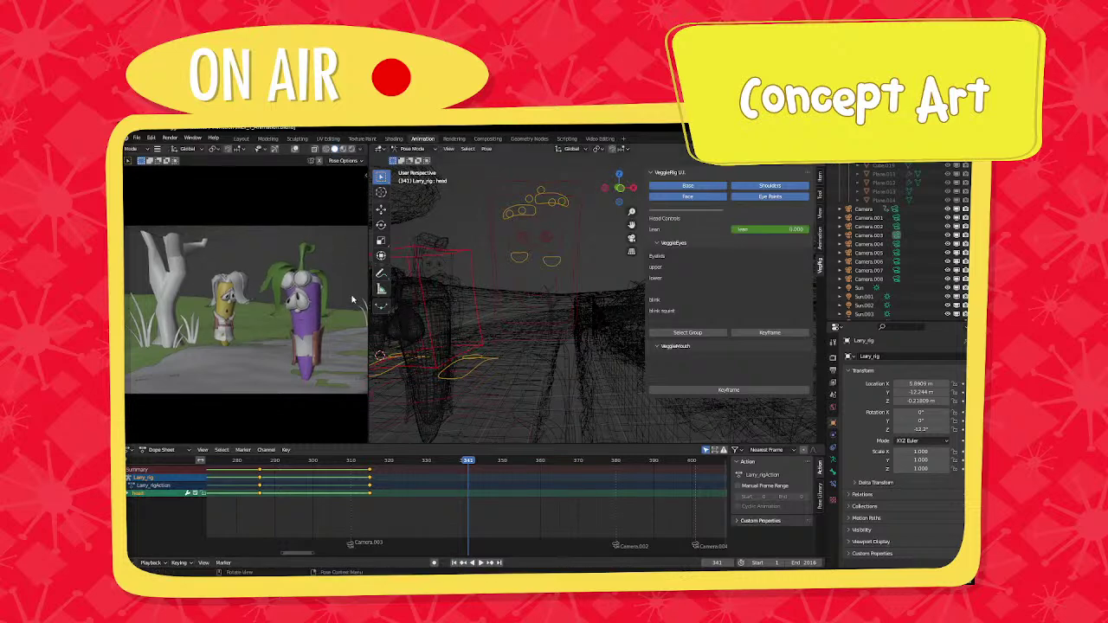
pyautogui.press('g')
pyautogui.click(346, 295)
pyautogui.press('r')
pyautogui.press('r')
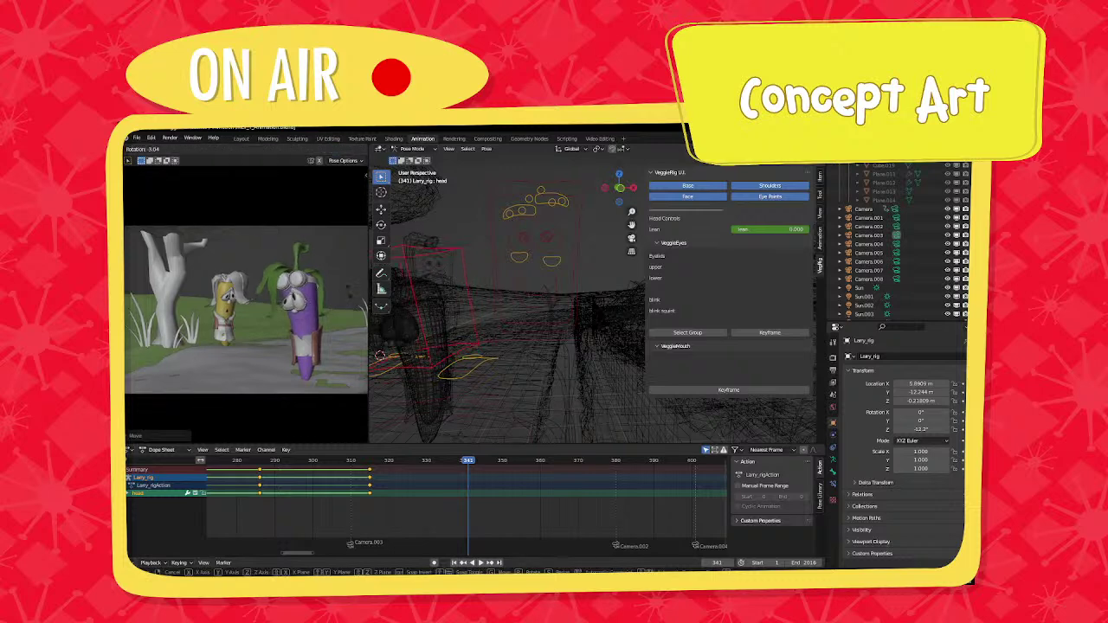
pyautogui.click(344, 297)
pyautogui.press('a')
pyautogui.press('i')
pyautogui.click(482, 290)
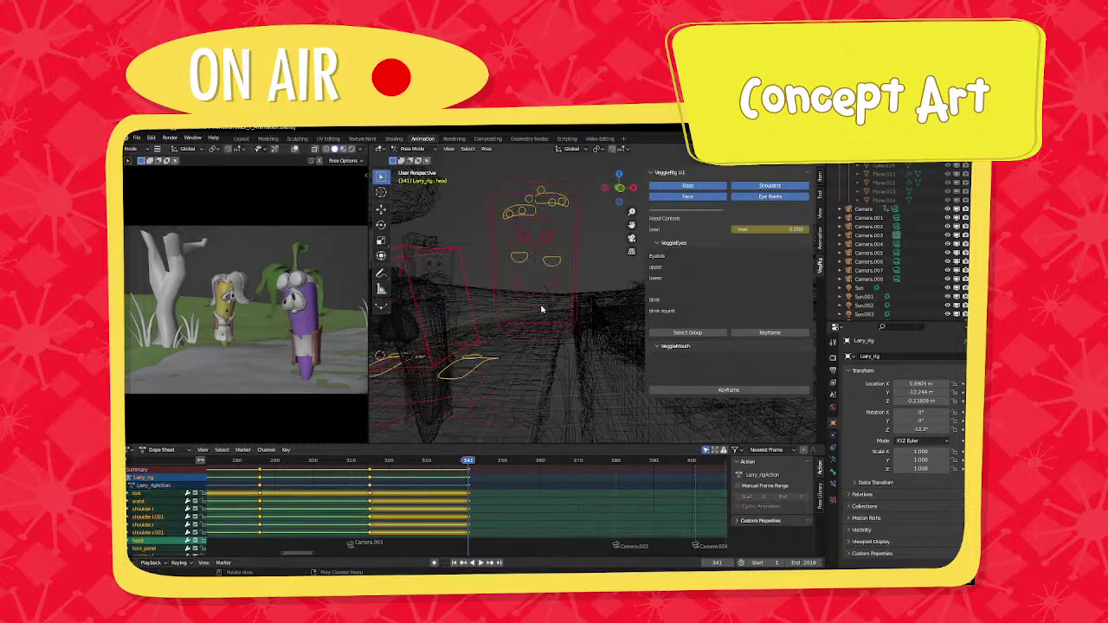
# Set the mouth bone's uh shape to 1.000 at frame 341 to open Larry's mouth.
pyautogui.click(541, 308)
pyautogui.scroll(-1, 747, 346)
pyautogui.scroll(-2, 747, 346)
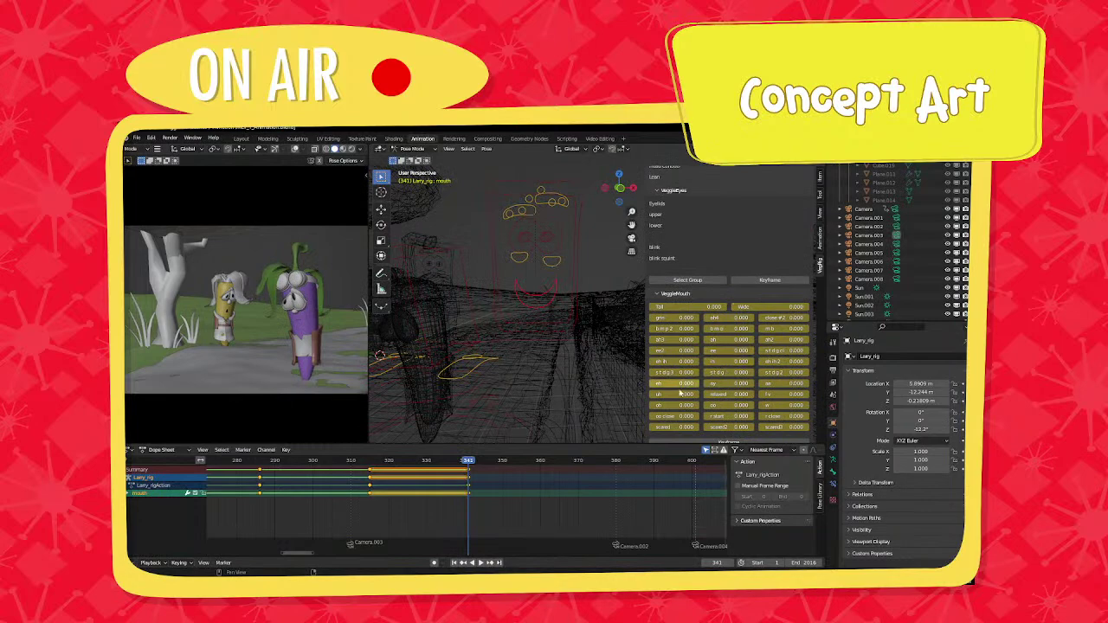
pyautogui.moveTo(681, 394); pyautogui.dragTo(701, 397)
pyautogui.moveTo(554, 375); pyautogui.dragTo(532, 359, button='middle')
pyautogui.scroll(-2, 533, 359)
pyautogui.scroll(-2, 323, 325)
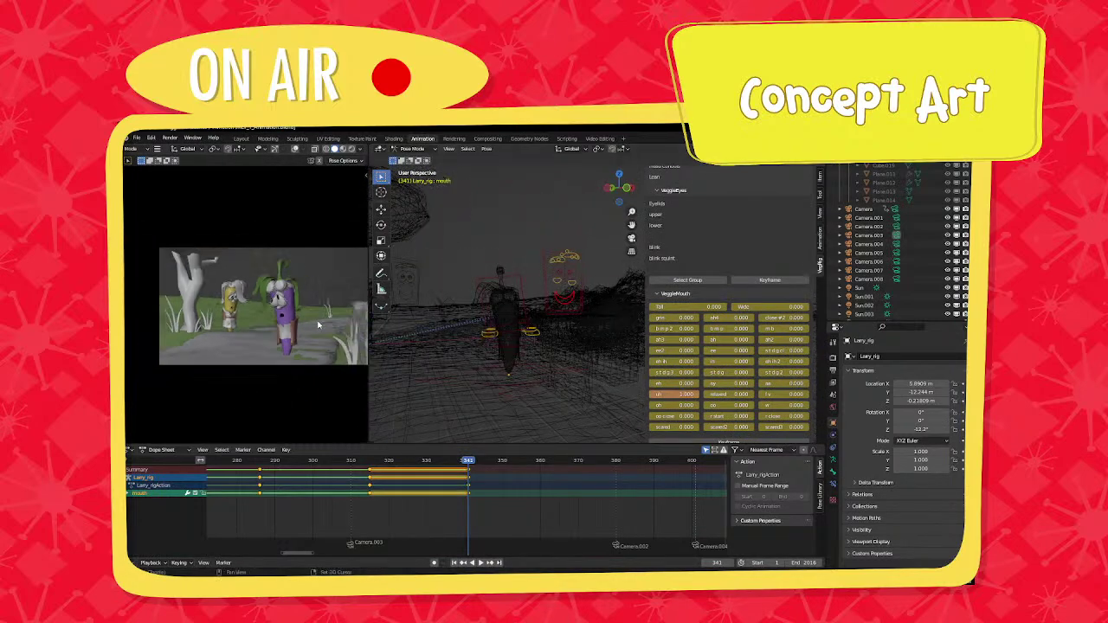
pyautogui.keyDown('shift'); pyautogui.moveTo(323, 324); pyautogui.dragTo(312, 326, button='middle'); pyautogui.keyUp('shift')
pyautogui.scroll(1, 312, 326)
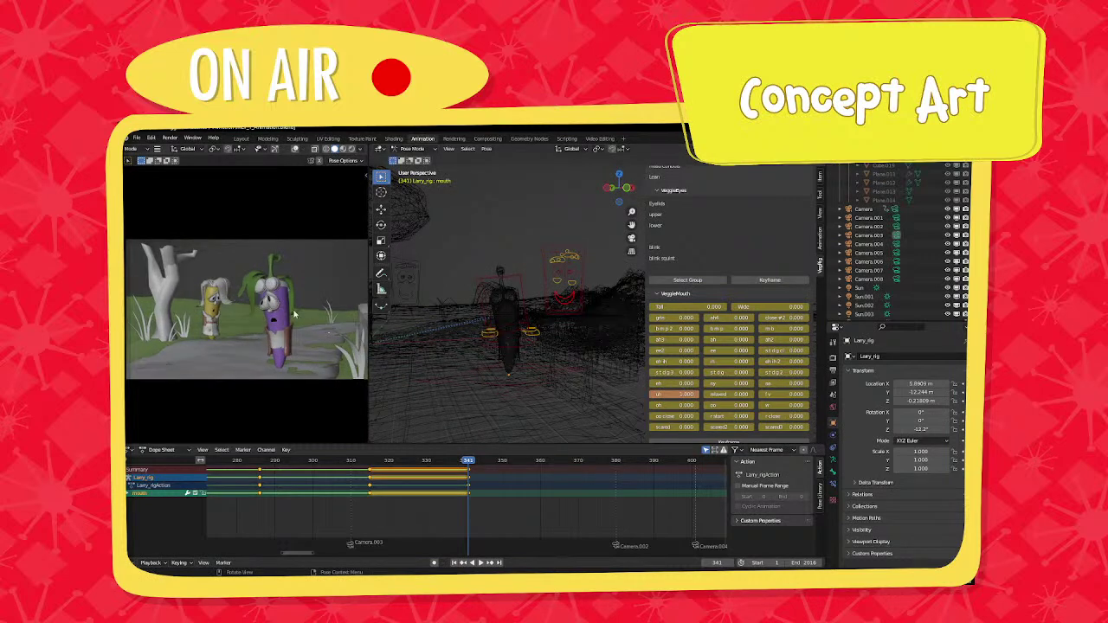
# Shift Larry's head bone sideways and keyframe all of the rig's bones at frame 341.
pyautogui.click(521, 308)
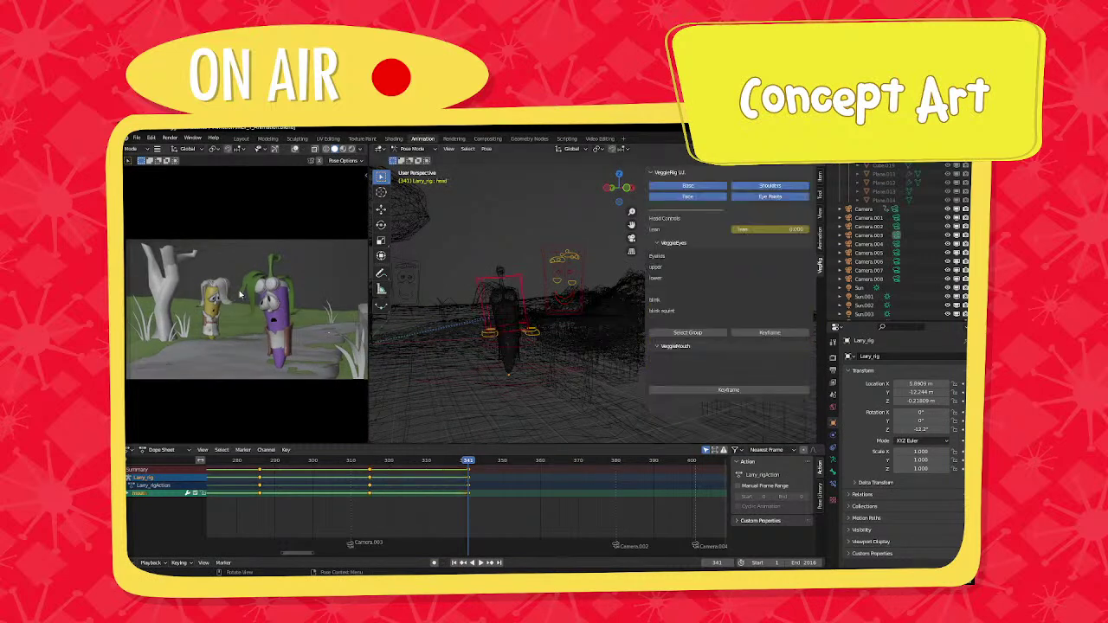
pyautogui.press('g')
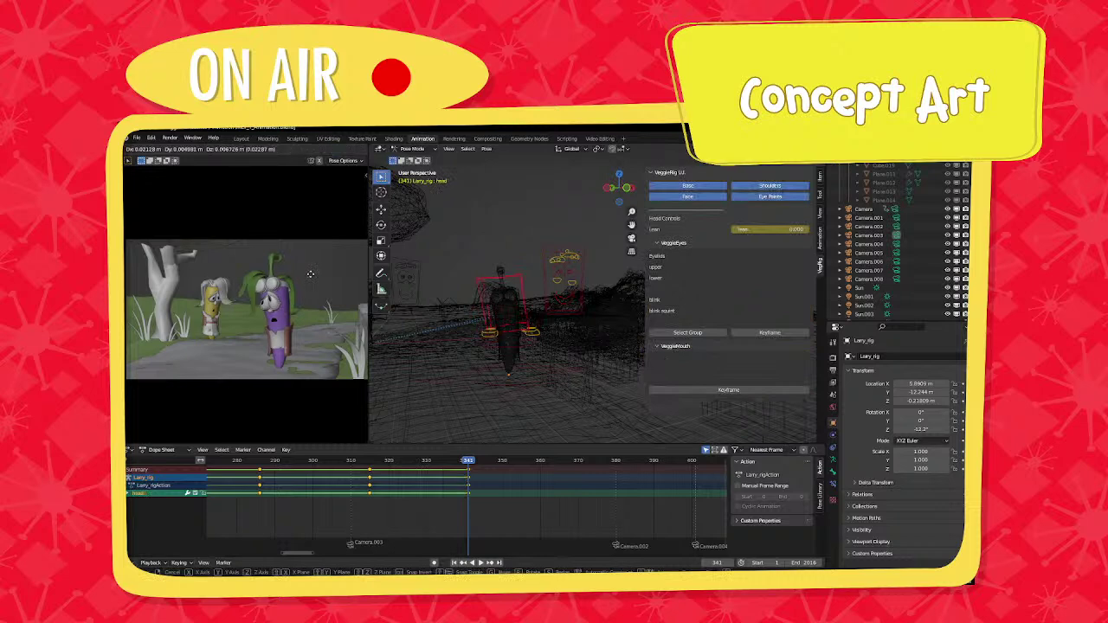
pyautogui.click(323, 276)
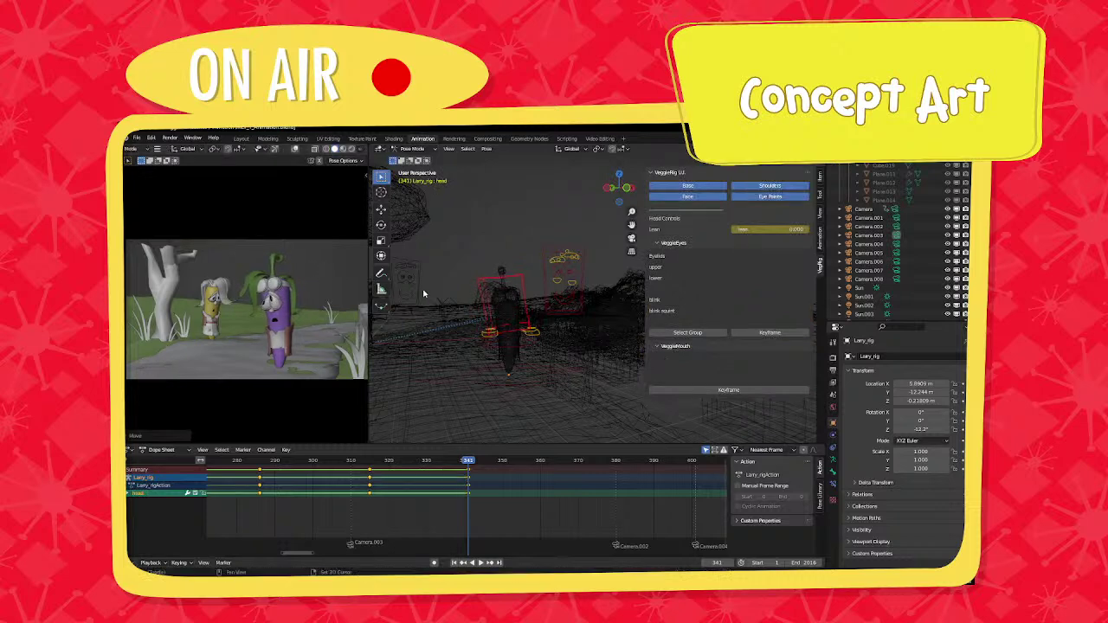
pyautogui.press('a')
pyautogui.press('i')
pyautogui.click(424, 295)
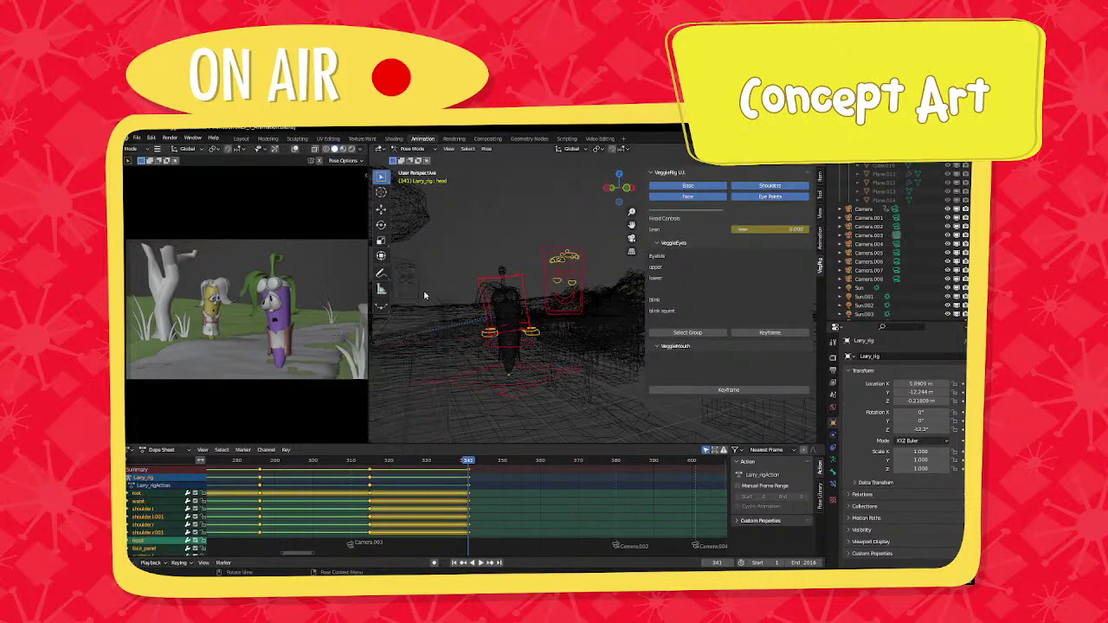
# Compare Larry's pose at frames 340 and 341.
pyautogui.press('Left')
pyautogui.press('Right')
pyautogui.press('Left')
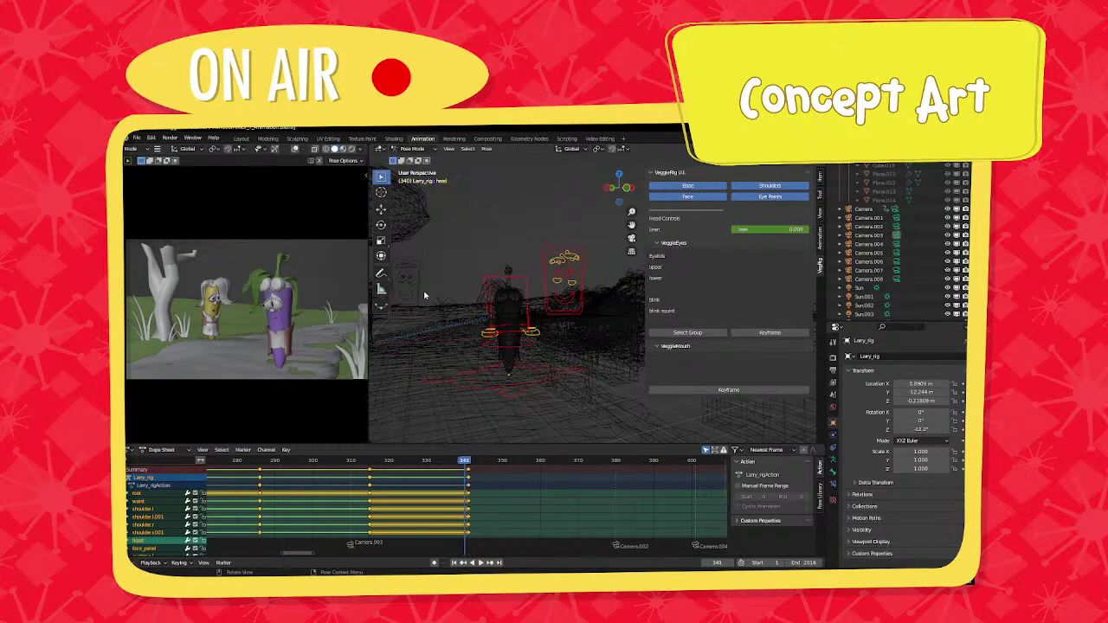
pyautogui.press('Right')
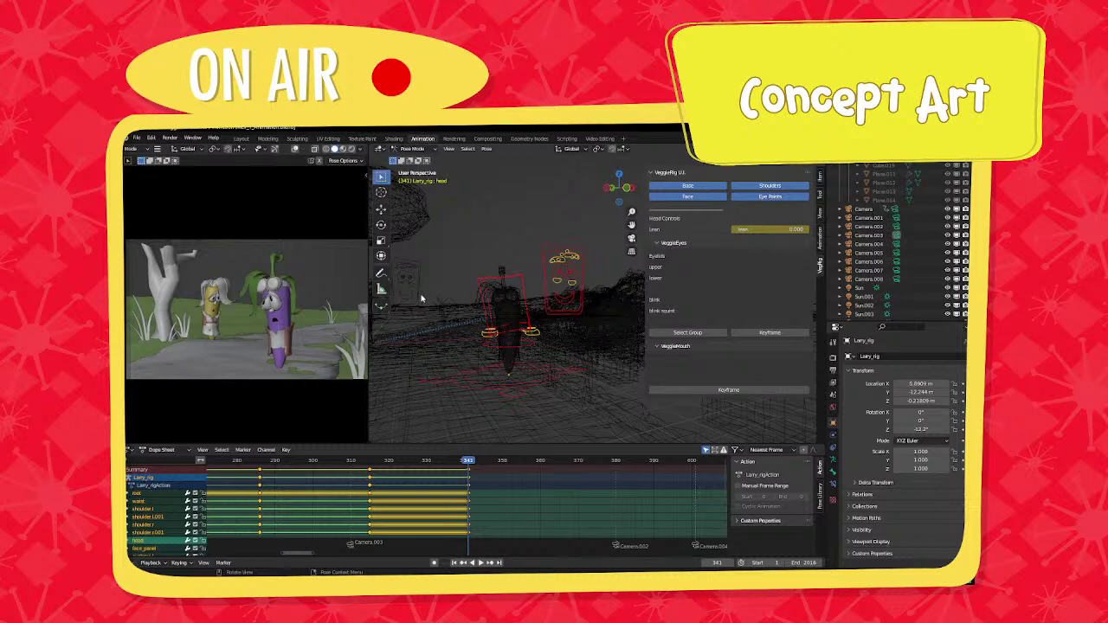
# Nudge Larry's head bone slightly in the camera framing and keyframe it at frame 341.
pyautogui.click(498, 283)
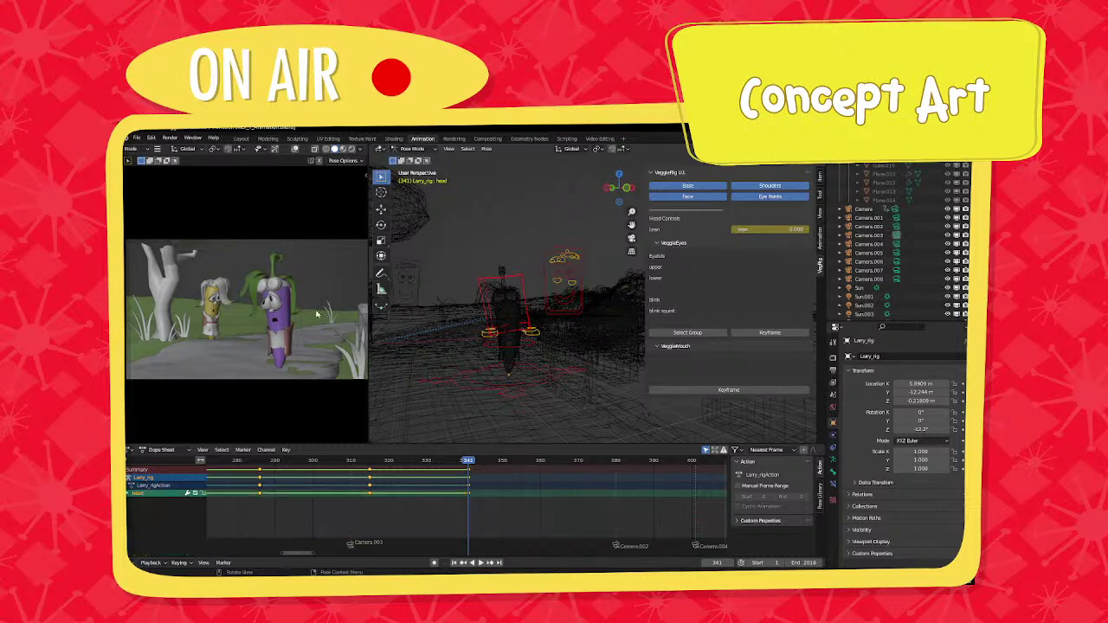
pyautogui.scroll(2, 271, 319)
pyautogui.keyDown('shift'); pyautogui.moveTo(314, 307); pyautogui.dragTo(294, 309, button='middle'); pyautogui.keyUp('shift')
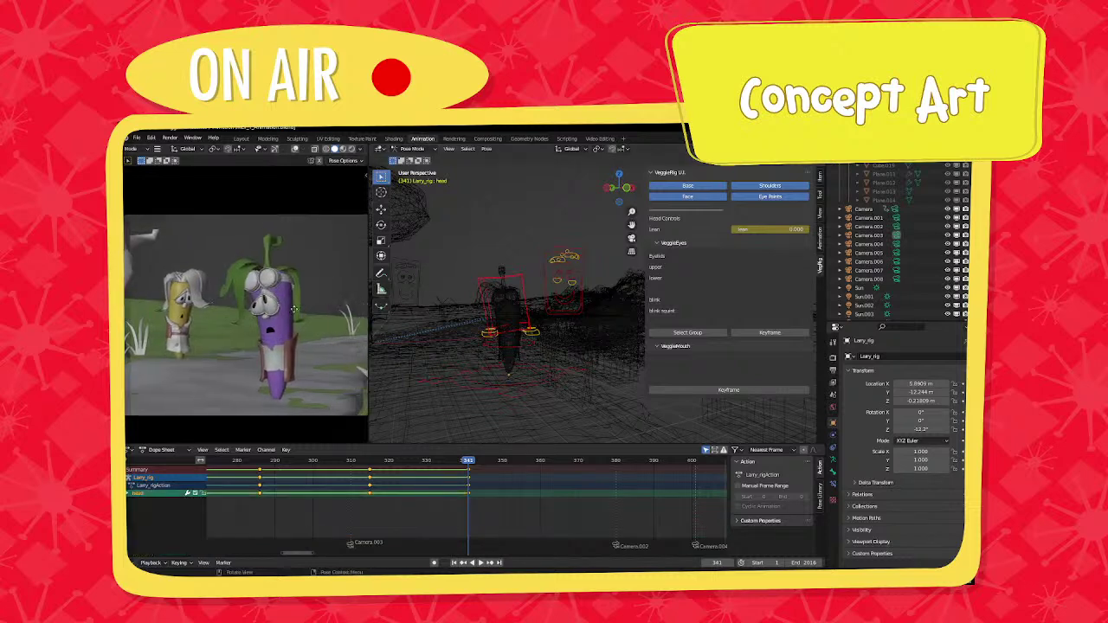
pyautogui.press('g')
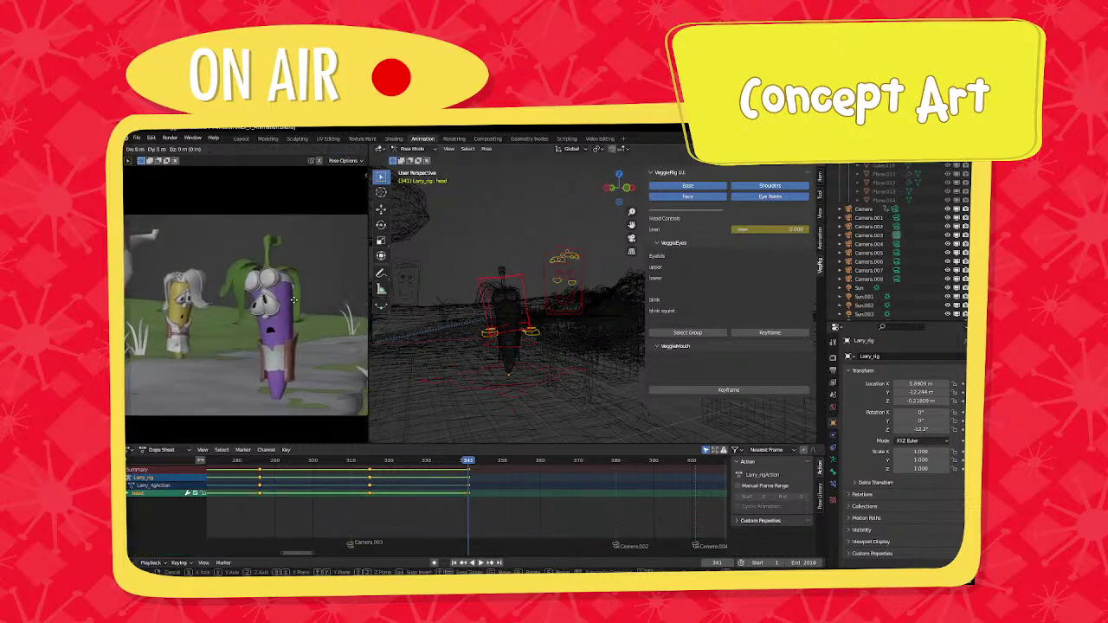
pyautogui.click(295, 303)
pyautogui.press('i')
pyautogui.click(294, 300)
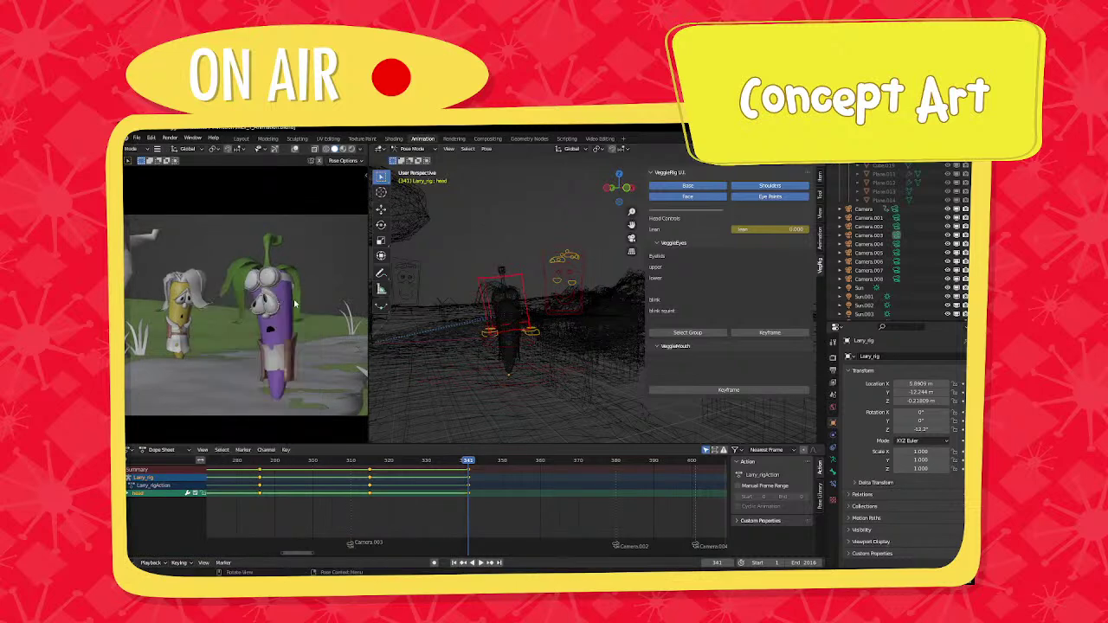
# Recheck the head change between frames 340 and 341.
pyautogui.press('Left')
pyautogui.press('Right')
pyautogui.press('Left')
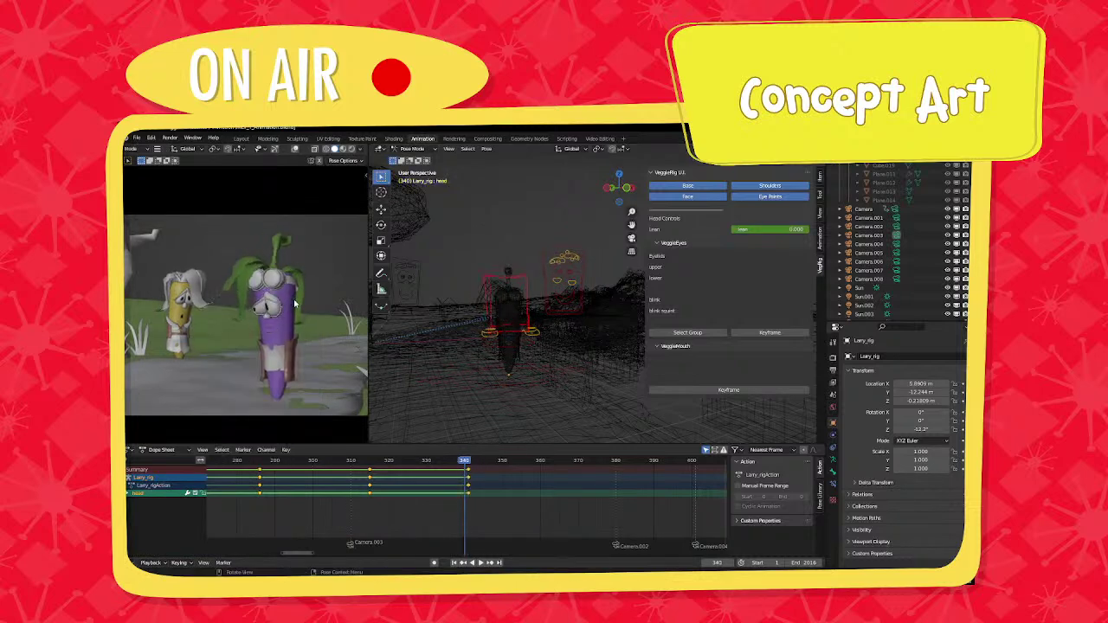
pyautogui.press('Right')
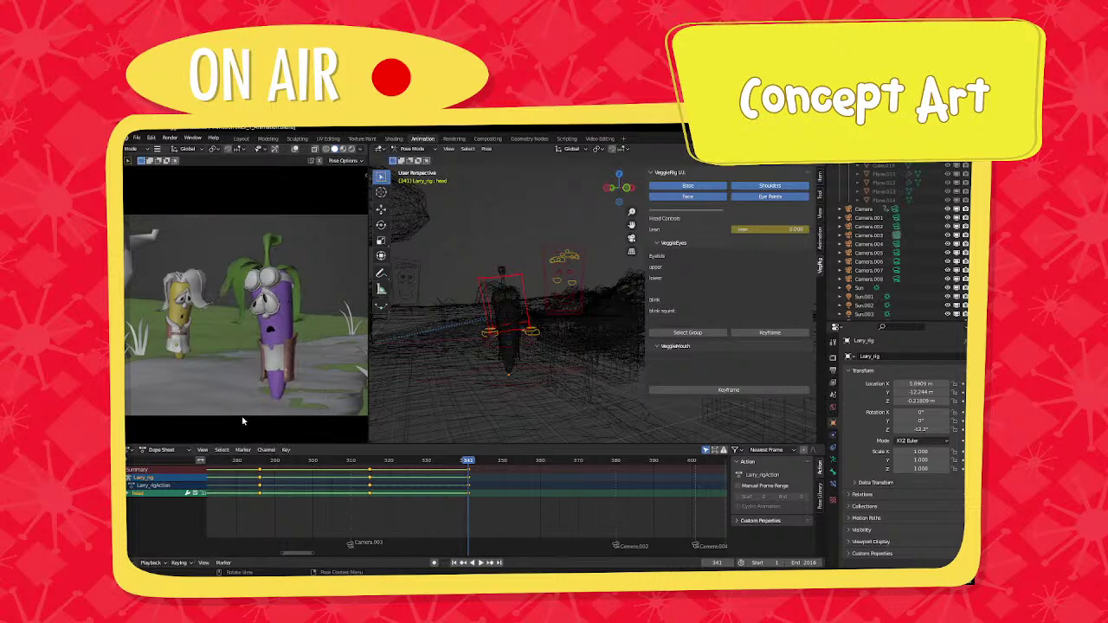
# Raise the paired .001 eyebrow bones together at frame 341.
pyautogui.moveTo(588, 514); pyautogui.dragTo(469, 515, button='middle')
pyautogui.scroll(2, 467, 515)
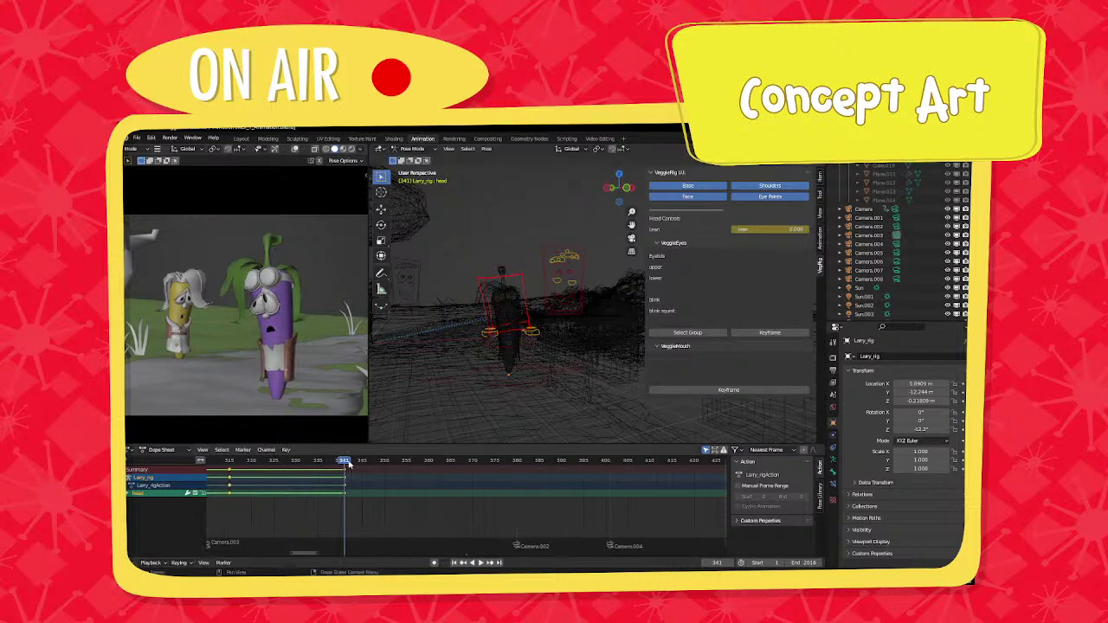
pyautogui.scroll(3, 563, 290)
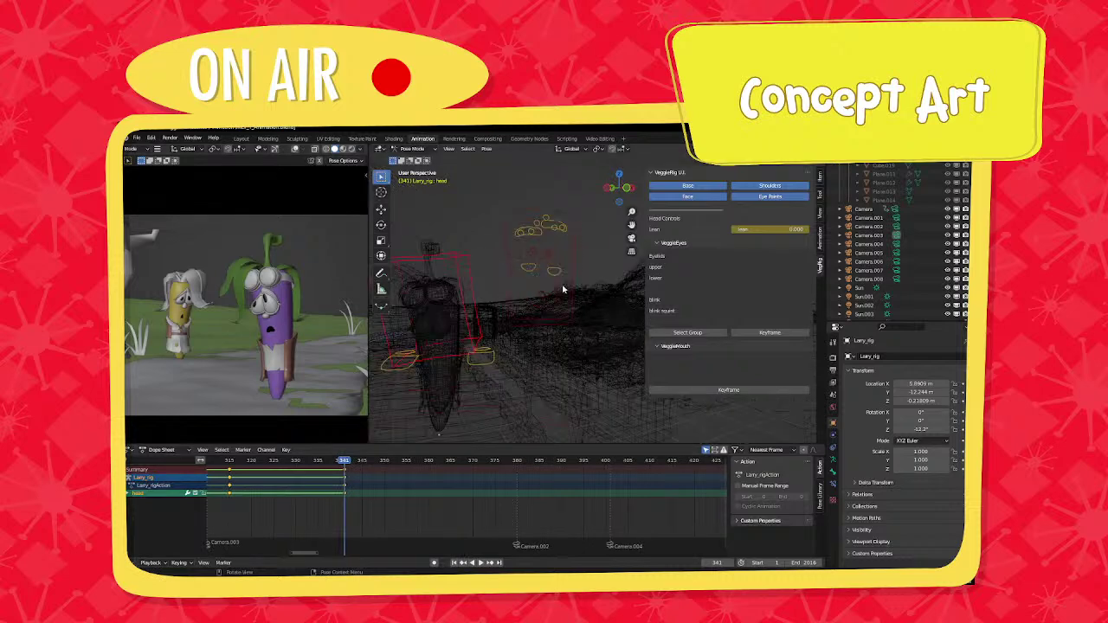
pyautogui.click(537, 224)
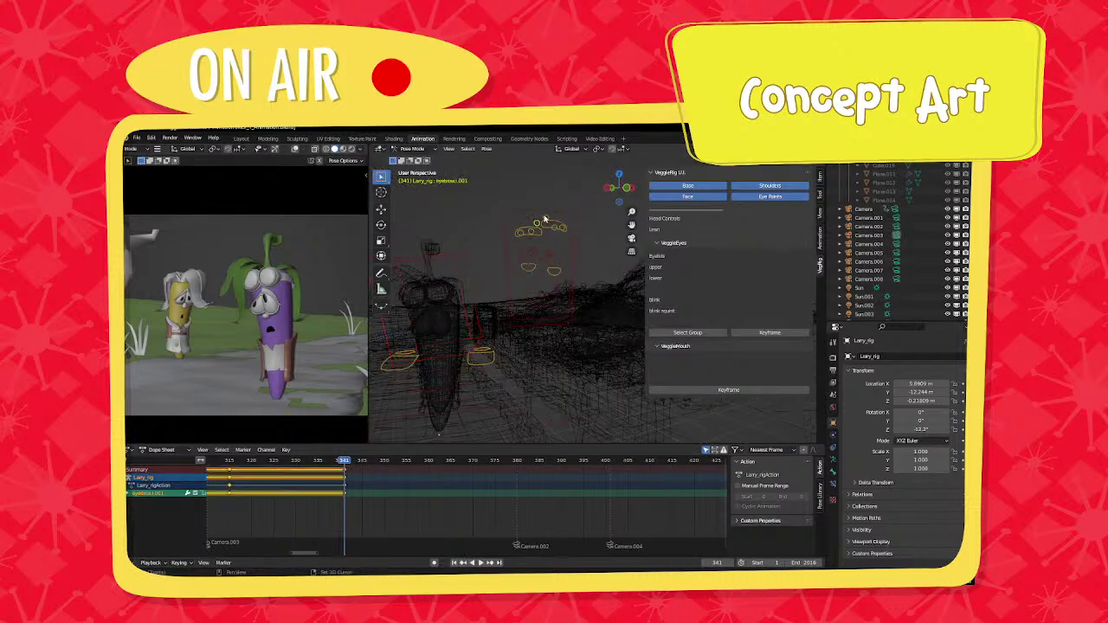
pyautogui.keyDown('shift'); pyautogui.click(544, 219); pyautogui.keyUp('shift')
pyautogui.press('g')
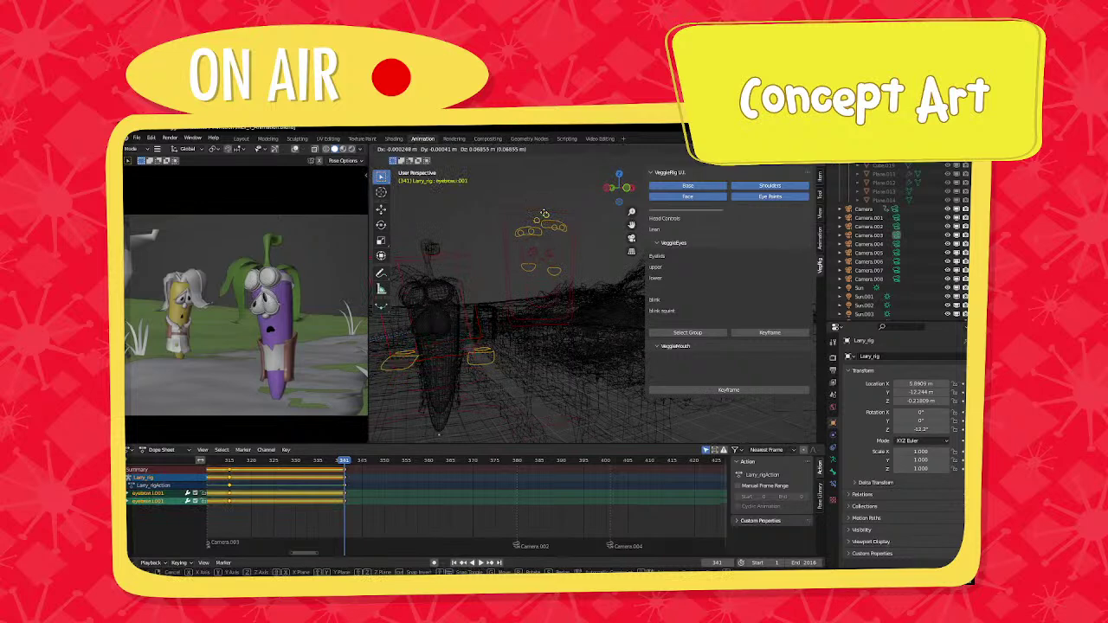
pyautogui.click(543, 214)
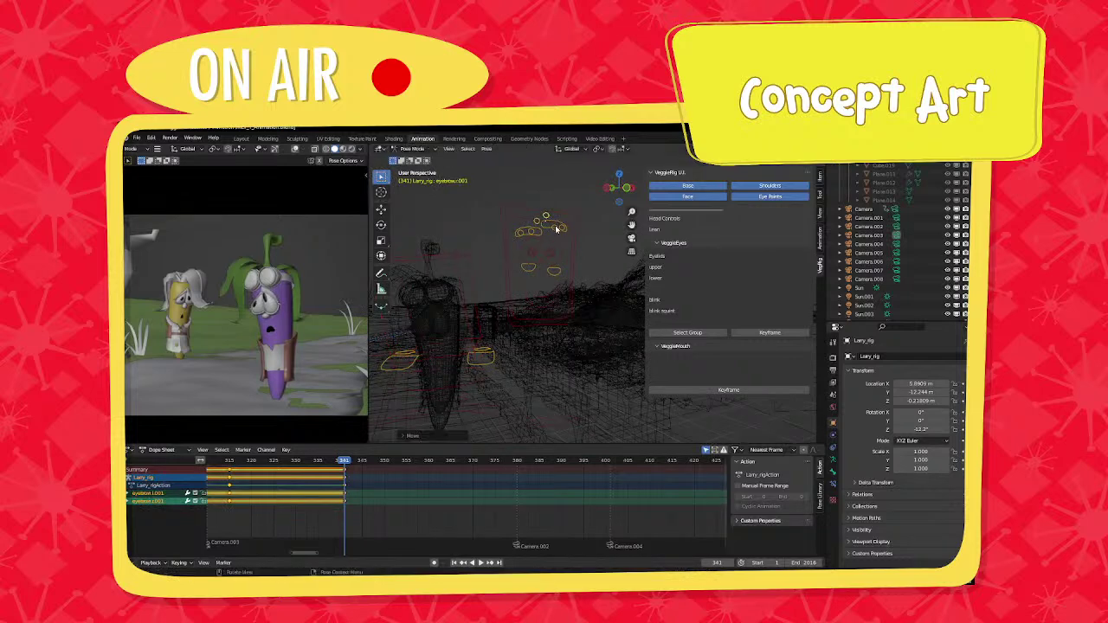
# Fine-tune the position of the neighbouring single eyebrow bones at frame 341 and select all of the rig's bones.
pyautogui.click(556, 230)
pyautogui.press('g')
pyautogui.click(556, 227)
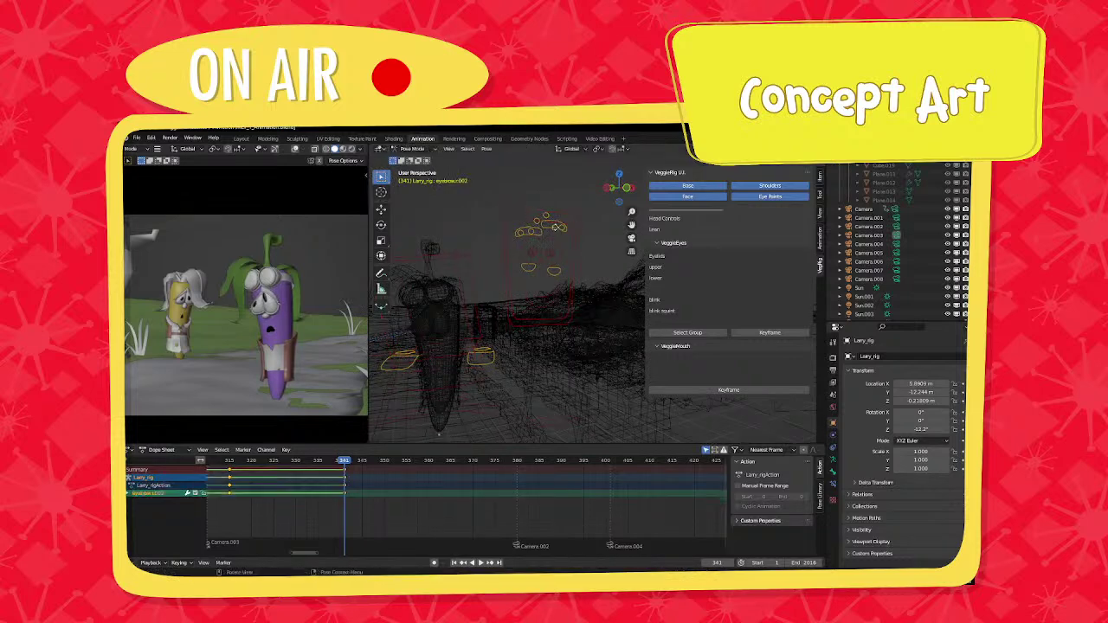
pyautogui.press('g')
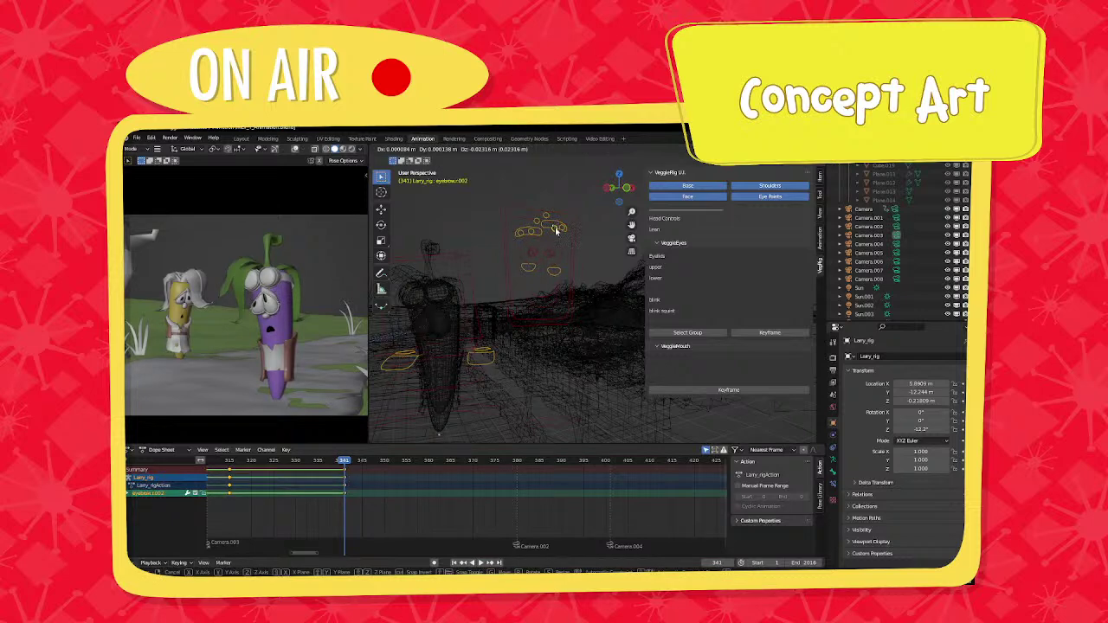
pyautogui.click(550, 231)
pyautogui.press('a')
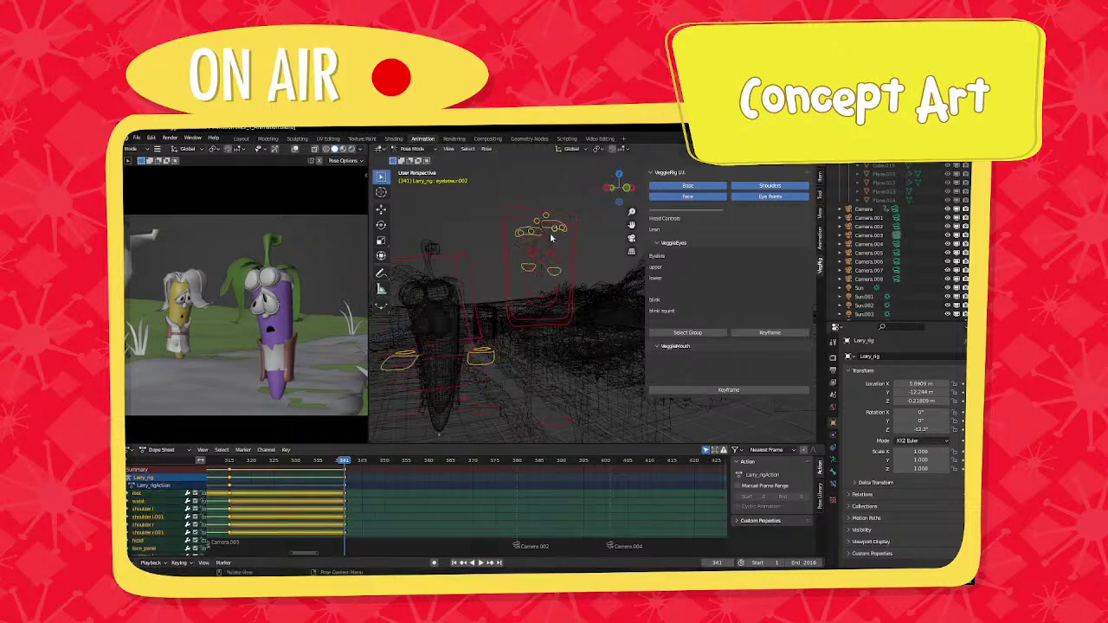
# Check the eyebrow pose against frame 340, then play the animation forward and stop at frame 358.
pyautogui.press('Left')
pyautogui.press('Right')
pyautogui.moveTo(414, 443); pyautogui.dragTo(809, 170, button='middle')
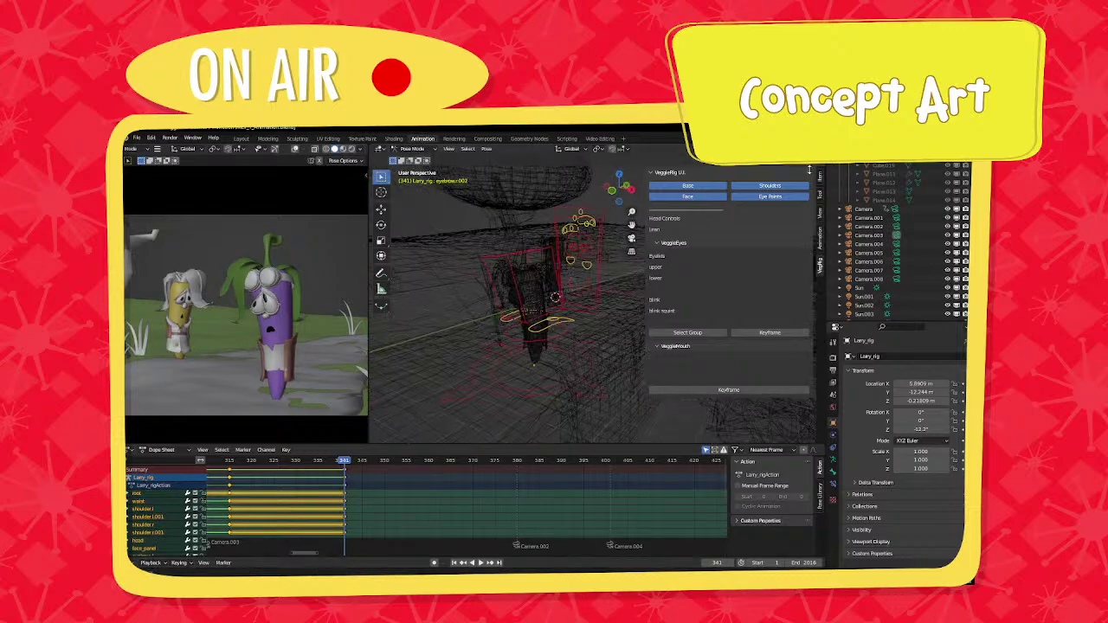
pyautogui.moveTo(554, 296); pyautogui.dragTo(496, 359, button='middle')
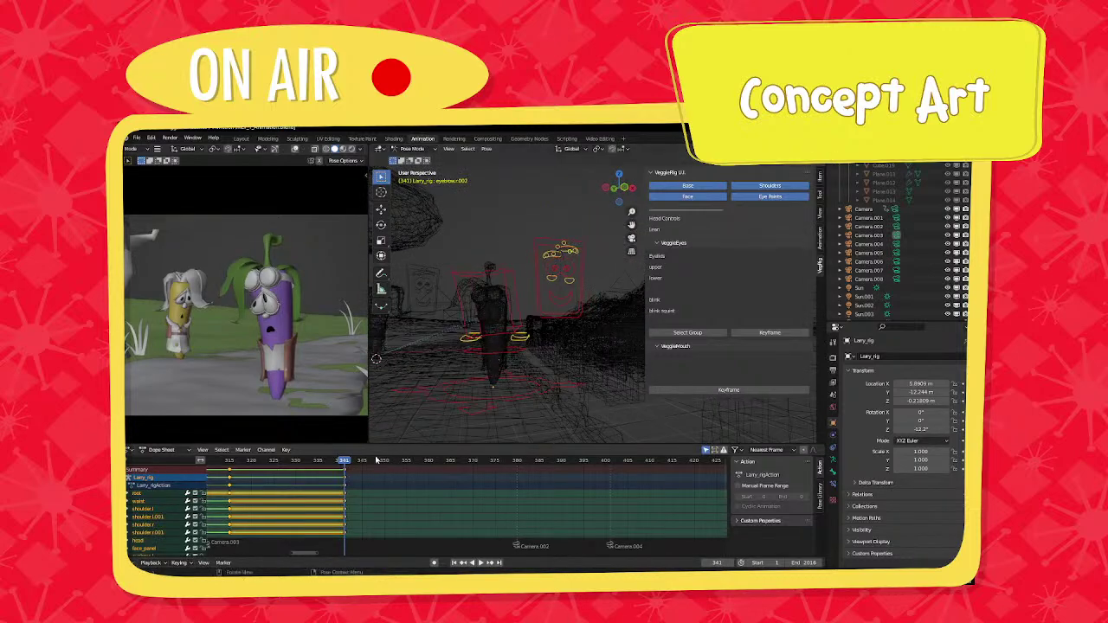
pyautogui.press('space')
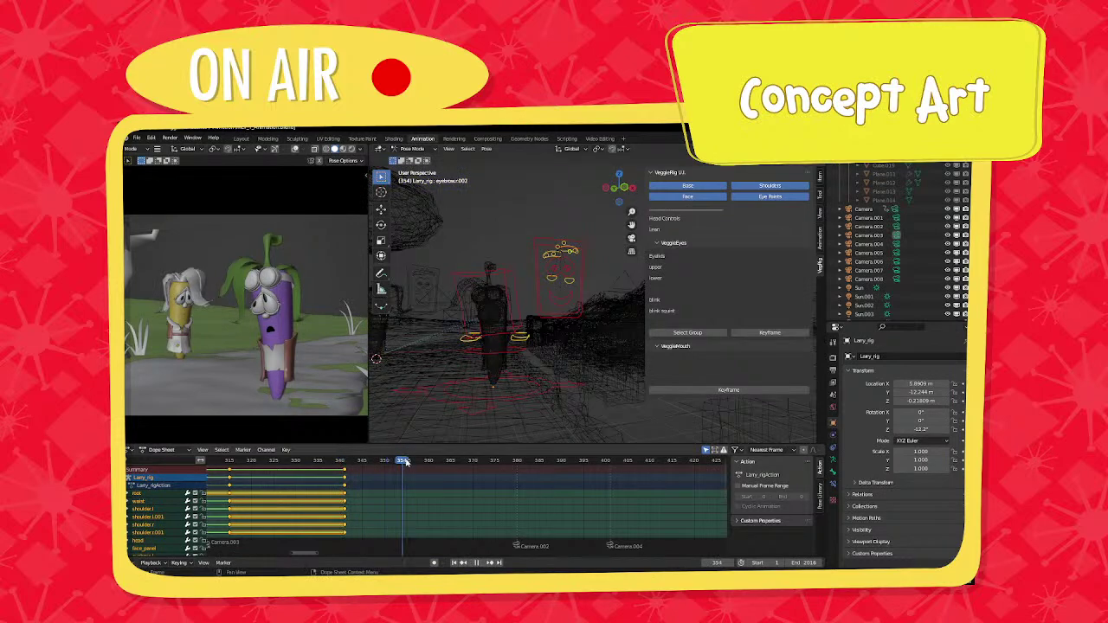
pyautogui.press('space')
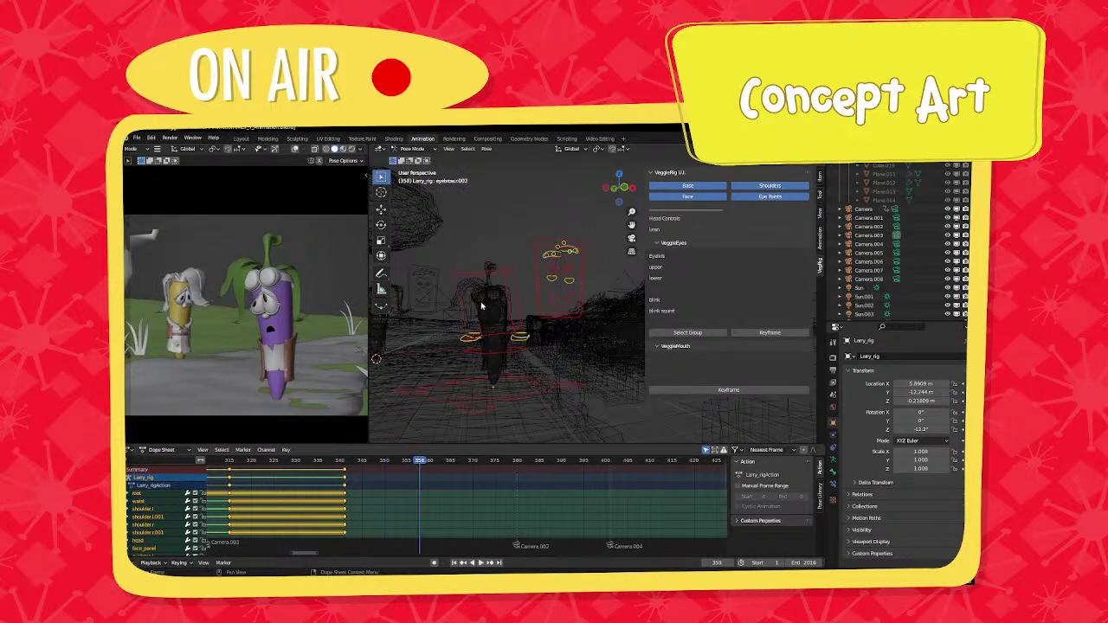
# Rotate both pupil bones freely at frame 358 to redirect Larry's gaze.
pyautogui.click(556, 271)
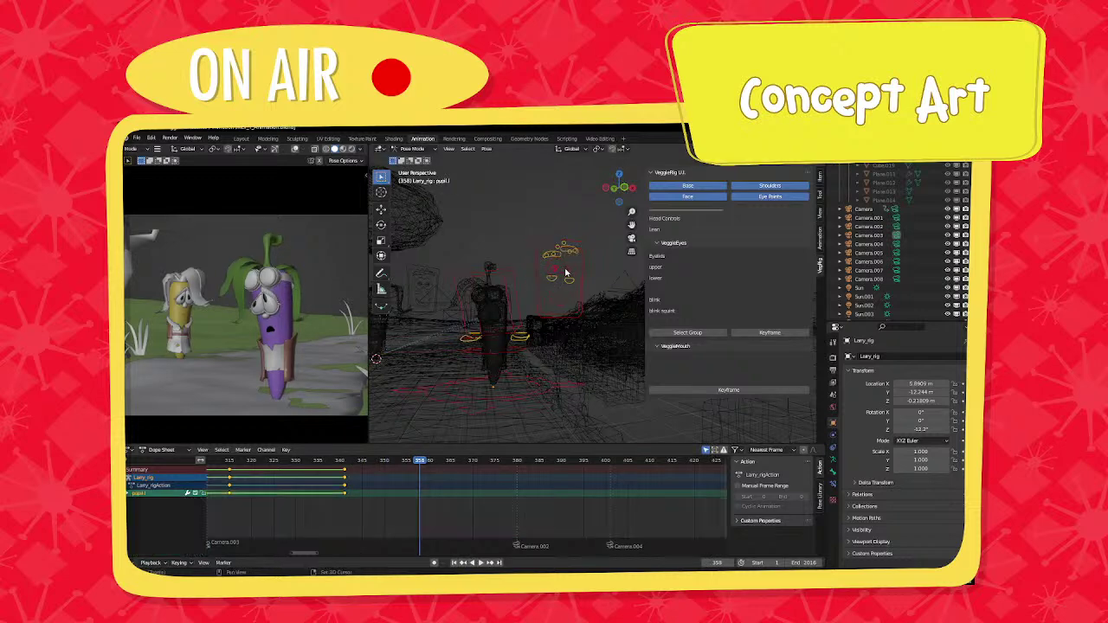
pyautogui.keyDown('shift'); pyautogui.click(567, 272); pyautogui.keyUp('shift')
pyautogui.press('r')
pyautogui.press('r')
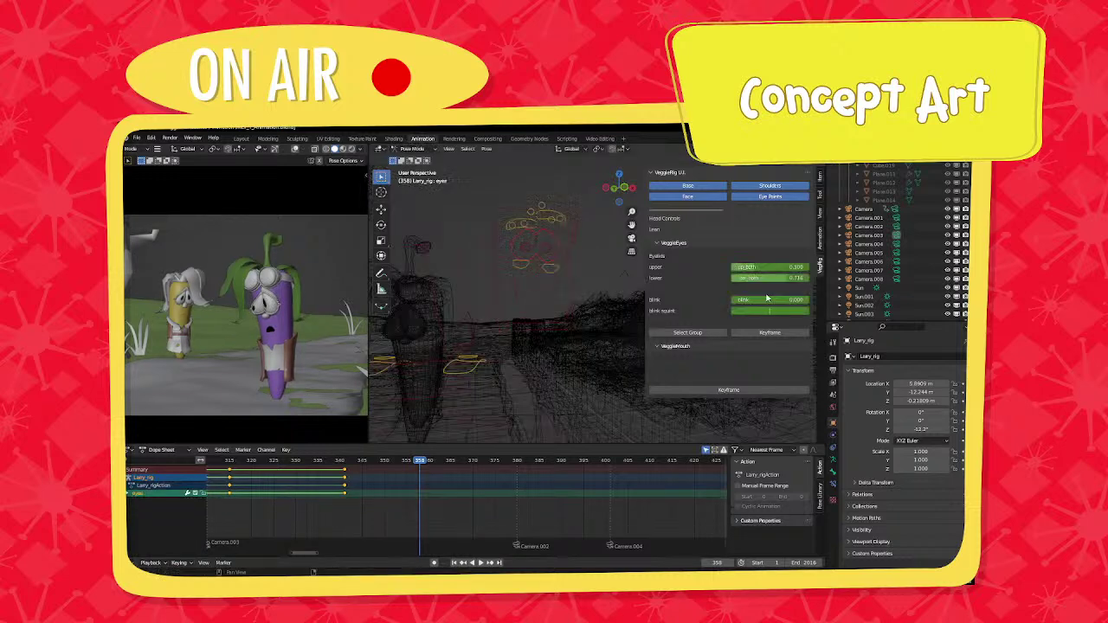
# At frame 358, set the lower eyelids to about 0.278, lower the paired squint bones slightly, and adjust the upper eyelids.
pyautogui.moveTo(769, 279); pyautogui.dragTo(736, 279)
pyautogui.click(525, 271)
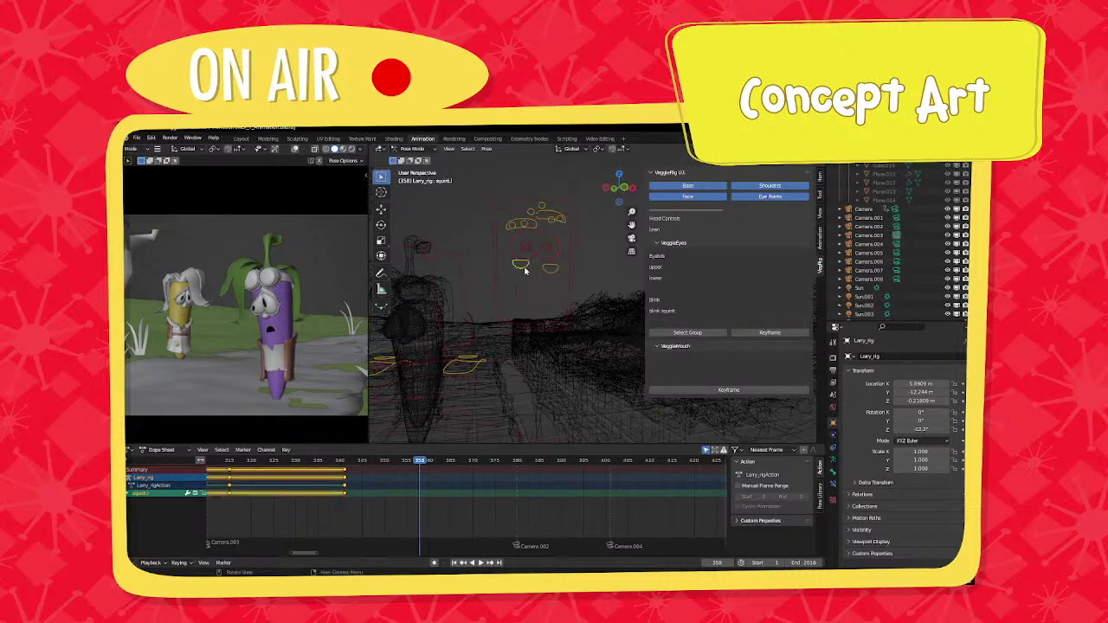
pyautogui.keyDown('shift'); pyautogui.click(547, 271); pyautogui.keyUp('shift')
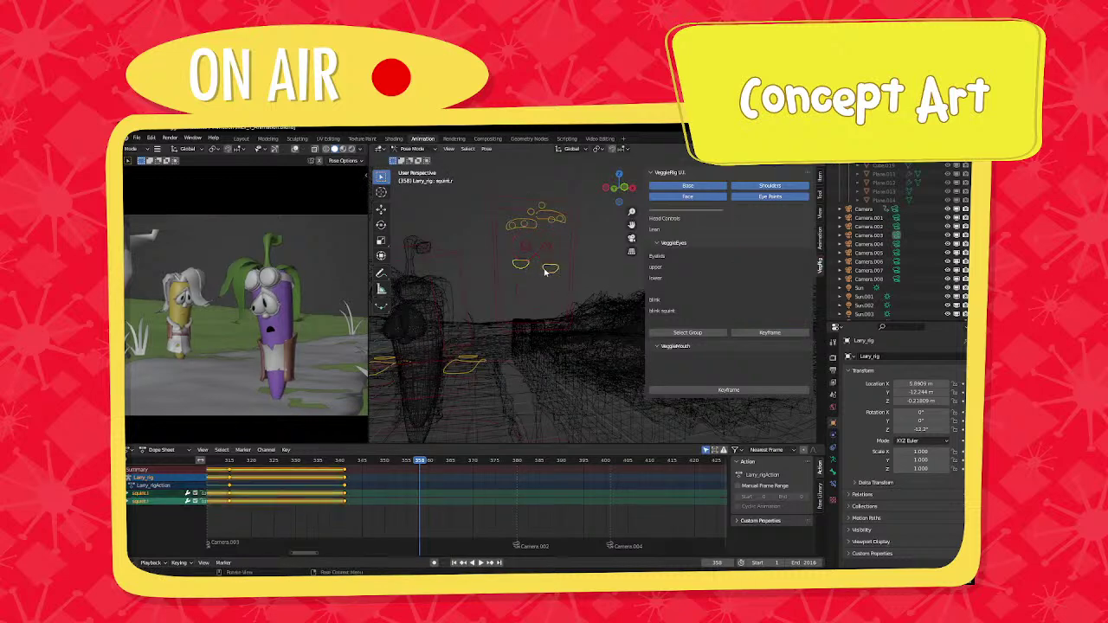
pyautogui.press('g')
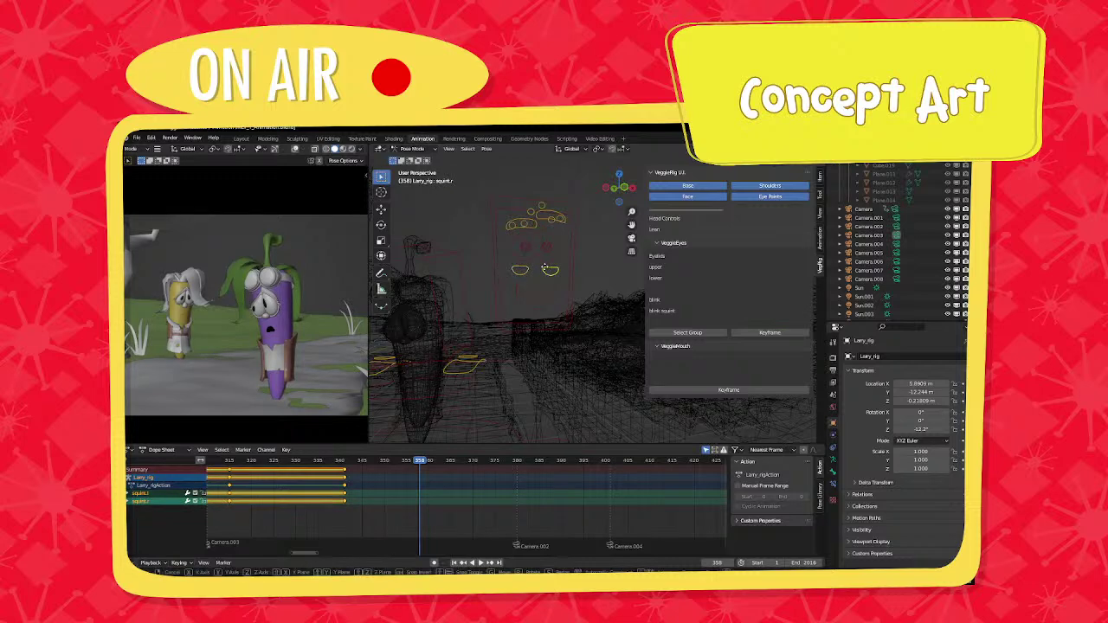
pyautogui.click(546, 234)
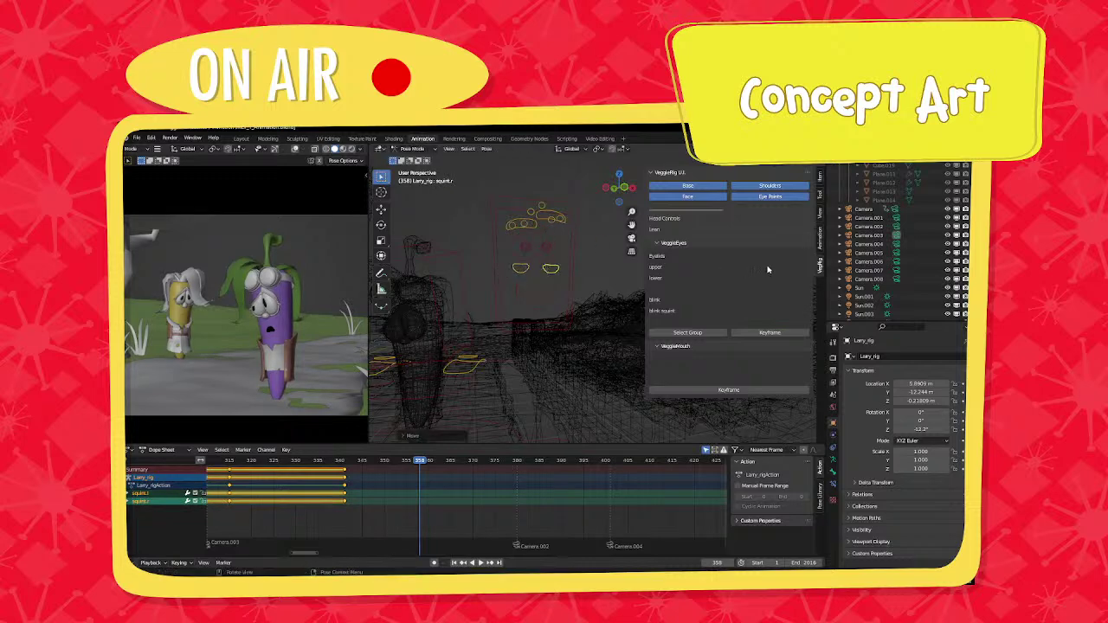
pyautogui.moveTo(762, 267); pyautogui.dragTo(734, 268)
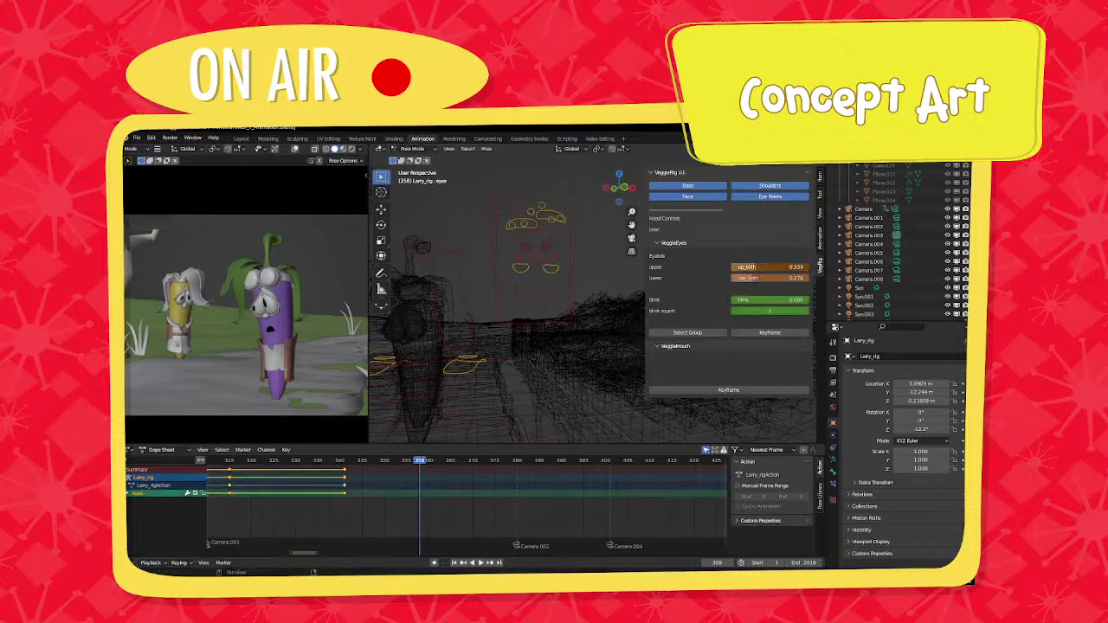
# Move two of Larry's neighbouring eyebrow control bones slightly downward at frame 358.
pyautogui.click(540, 213)
pyautogui.press('g')
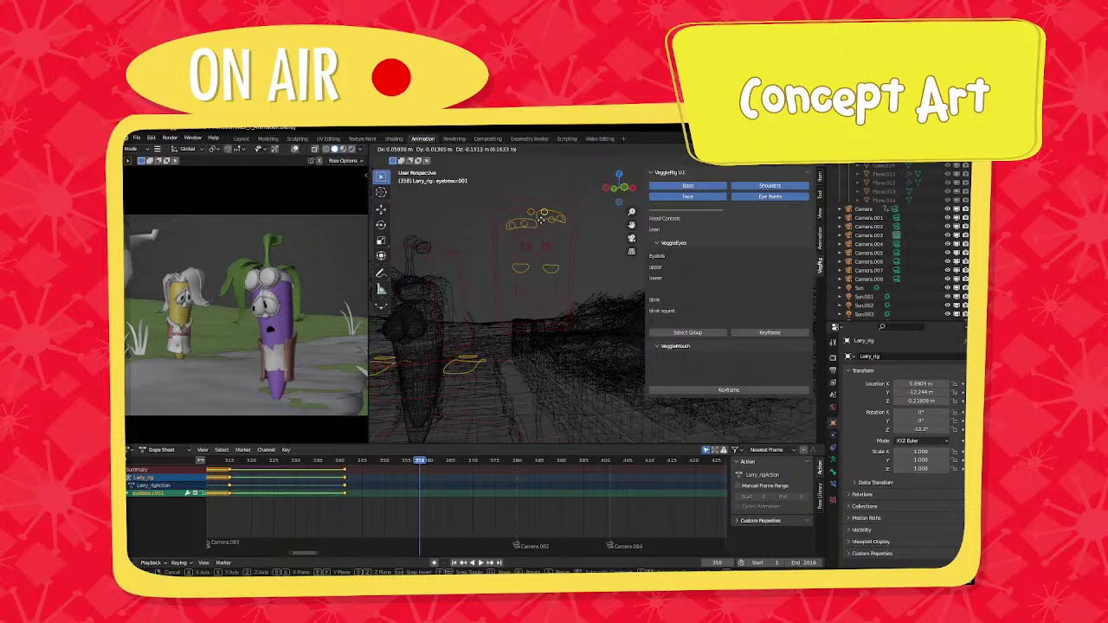
pyautogui.click(541, 219)
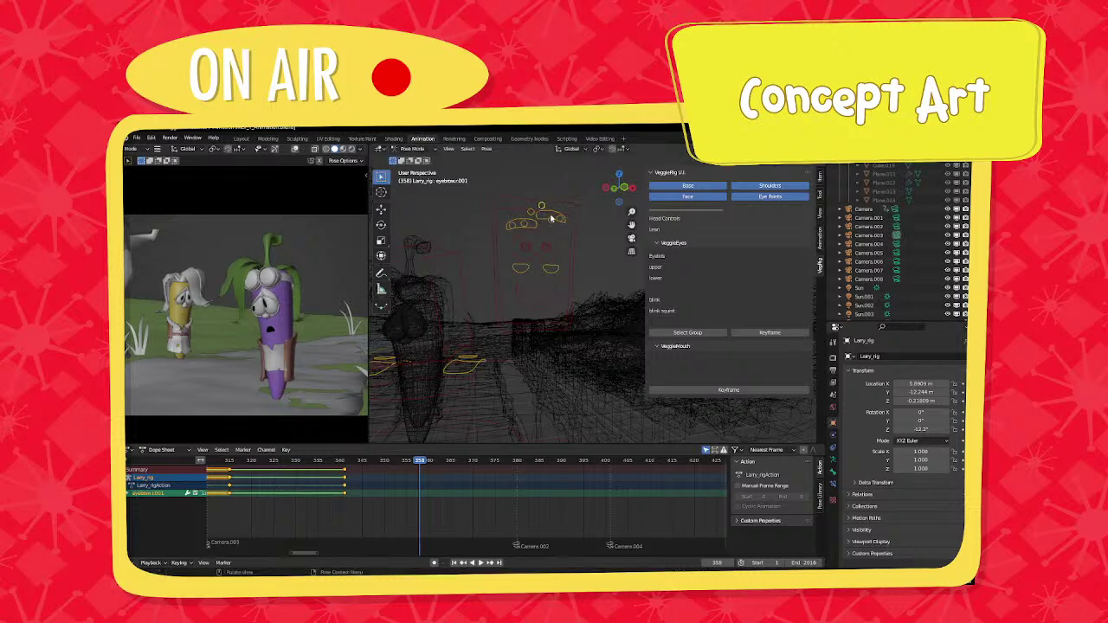
pyautogui.click(551, 220)
pyautogui.press('g')
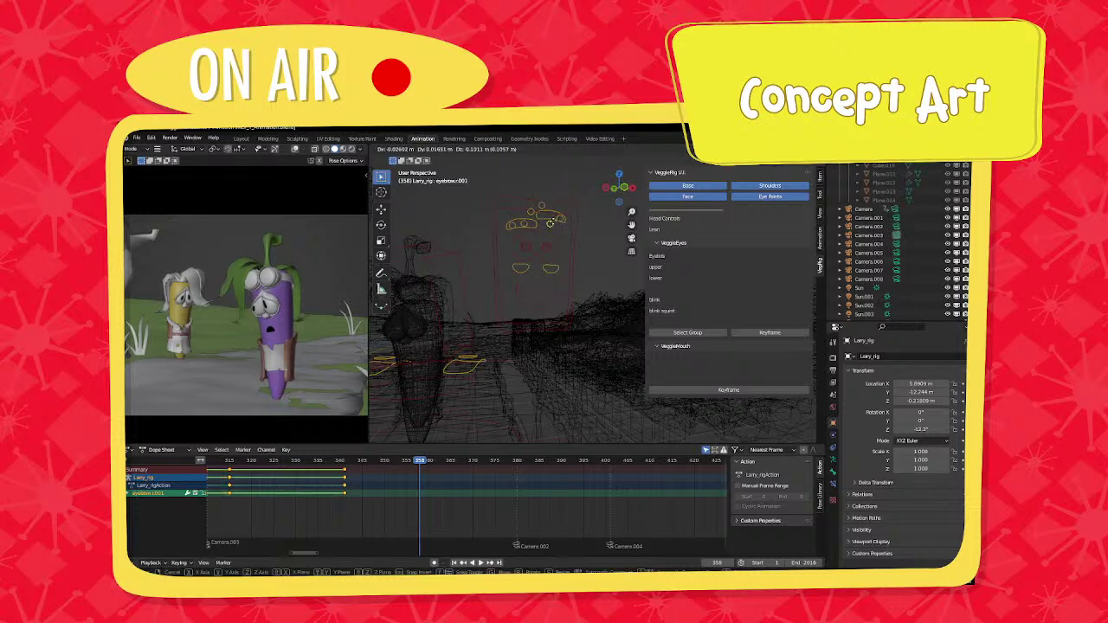
pyautogui.click(552, 227)
# Keyframe all of the rig's bones at frame 358 and compare the pose with frame 357.
pyautogui.click(547, 238)
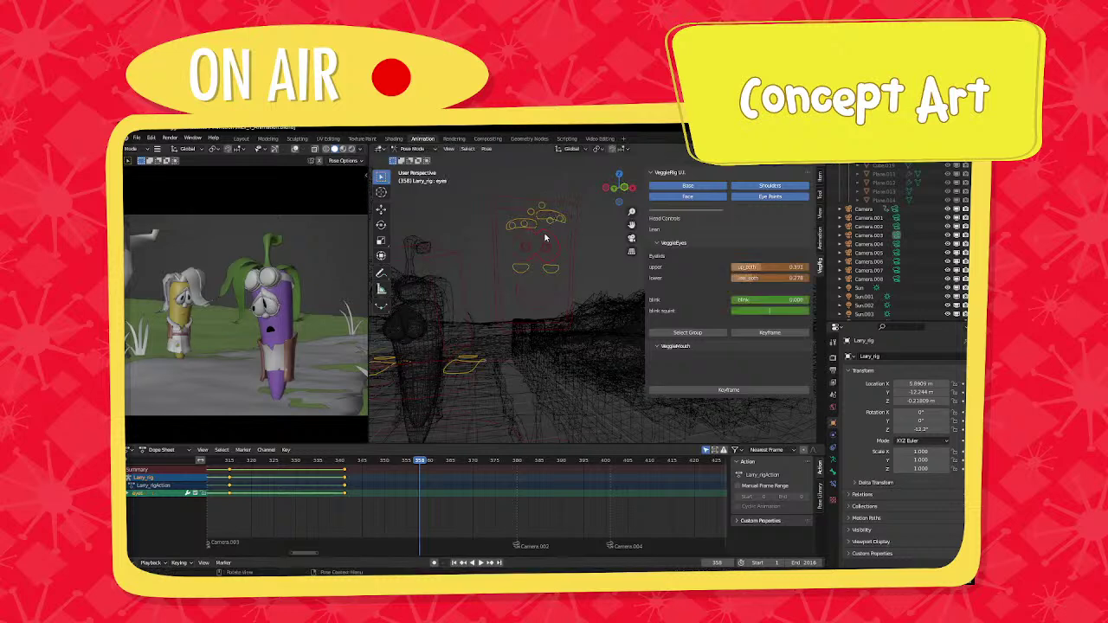
pyautogui.press('a')
pyautogui.press('i')
pyautogui.click(543, 254)
pyautogui.press('Left')
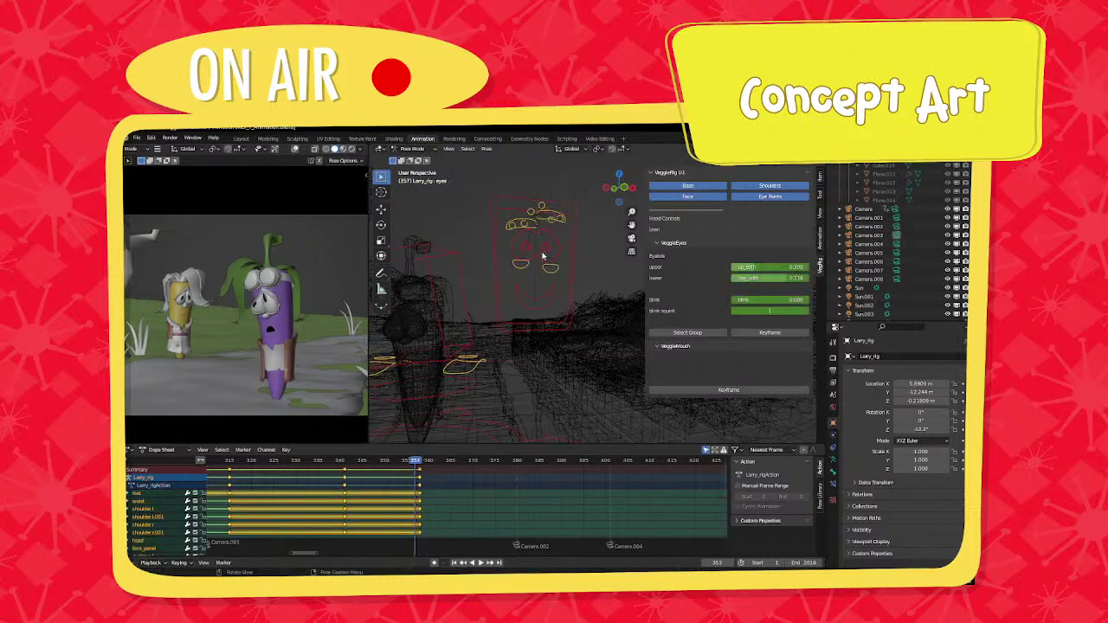
pyautogui.press('Right')
pyautogui.press('Left')
pyautogui.press('Right')
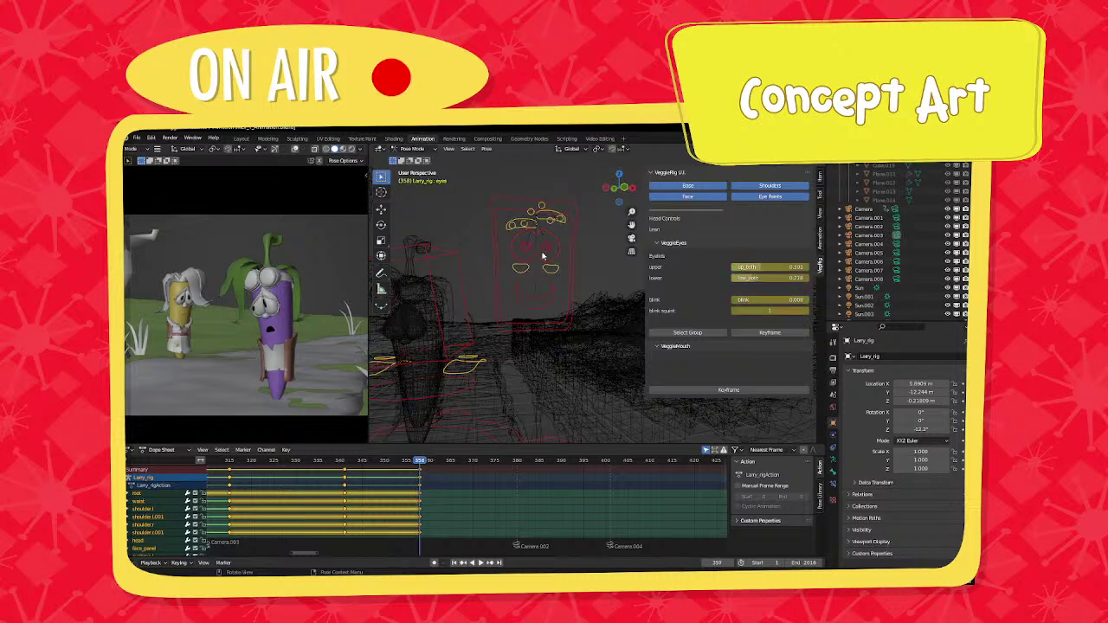
# Rotate Larry's head bone freely and reposition it slightly at frame 358.
pyautogui.click(433, 254)
pyautogui.press('r')
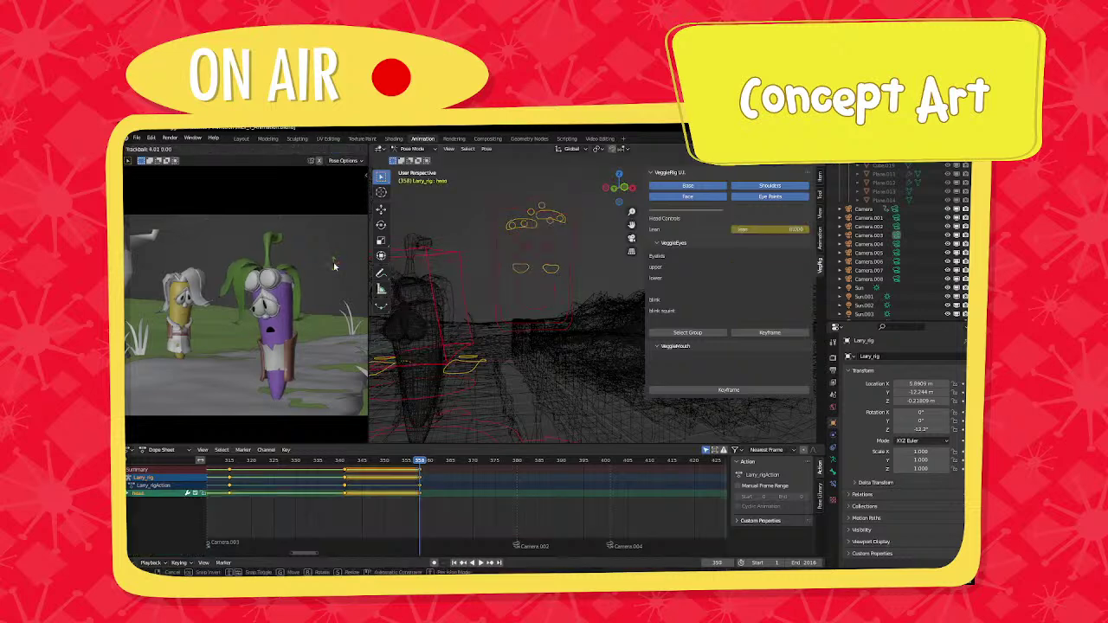
pyautogui.click(332, 264)
pyautogui.press('g')
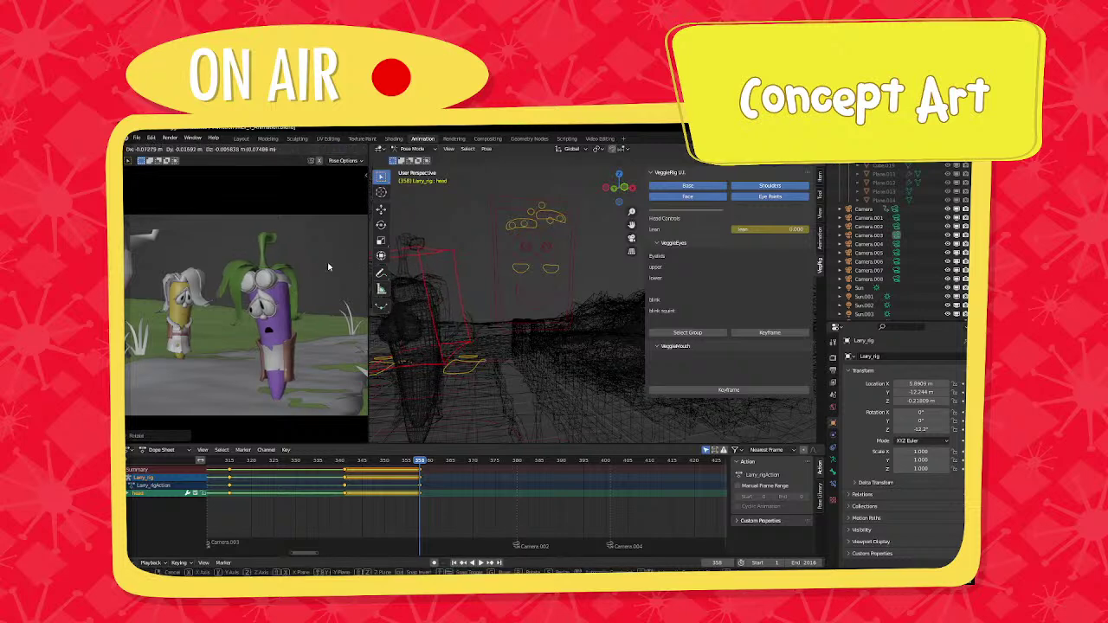
pyautogui.rightClick(329, 266)
pyautogui.press('g')
pyautogui.click(490, 419)
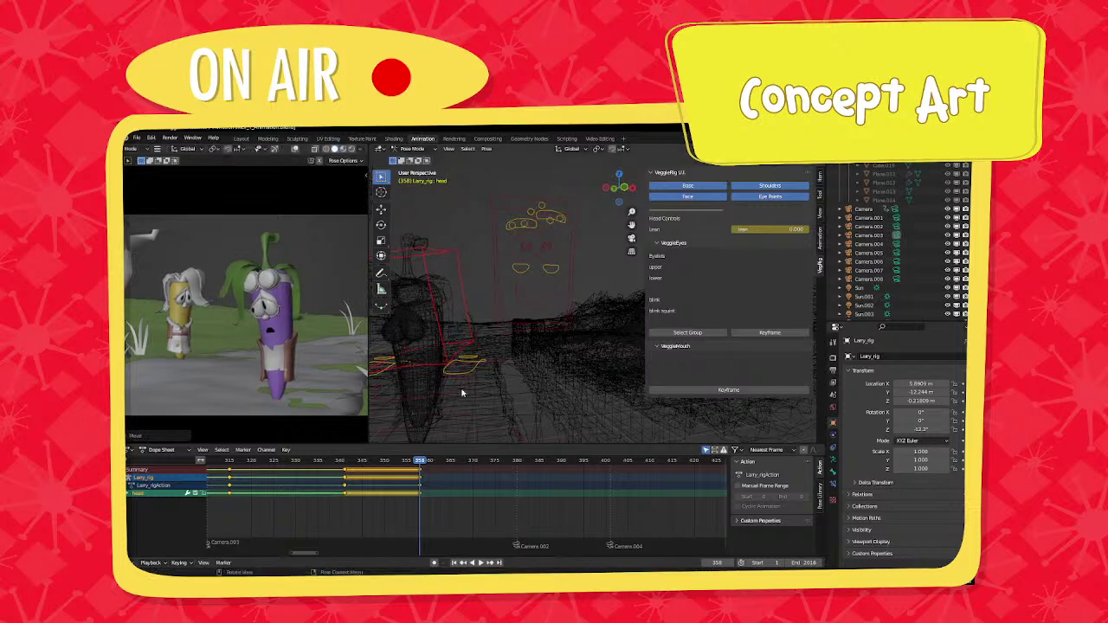
# Move the waist bone slightly at frame 358 and keyframe all of the rig's bones.
pyautogui.click(463, 393)
pyautogui.press('g')
pyautogui.click(463, 362)
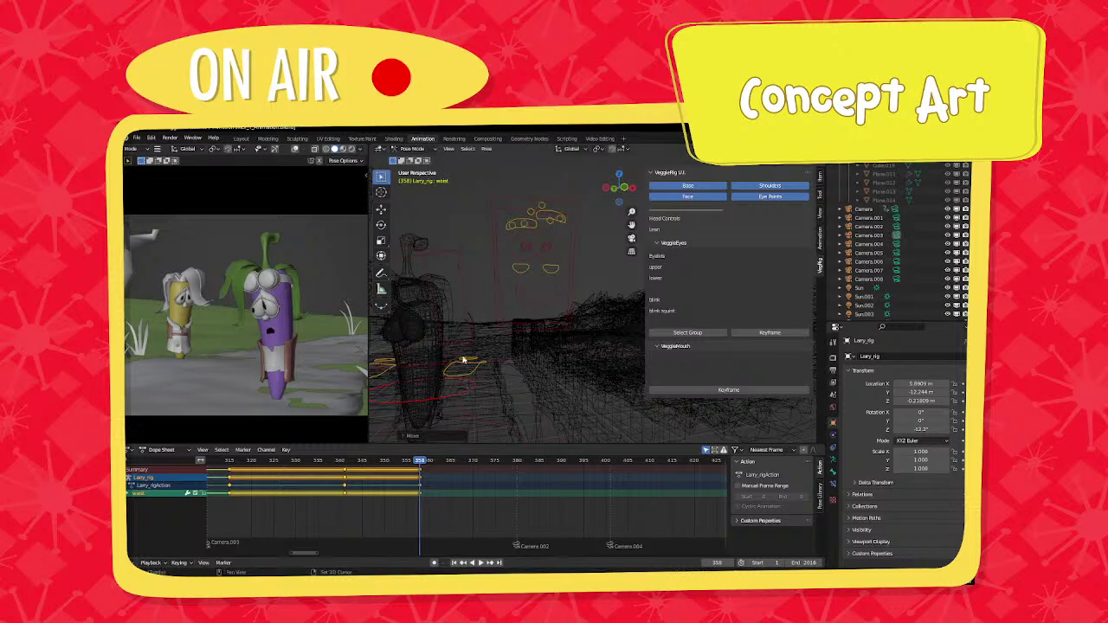
pyautogui.press('a')
pyautogui.press('i')
pyautogui.click(464, 355)
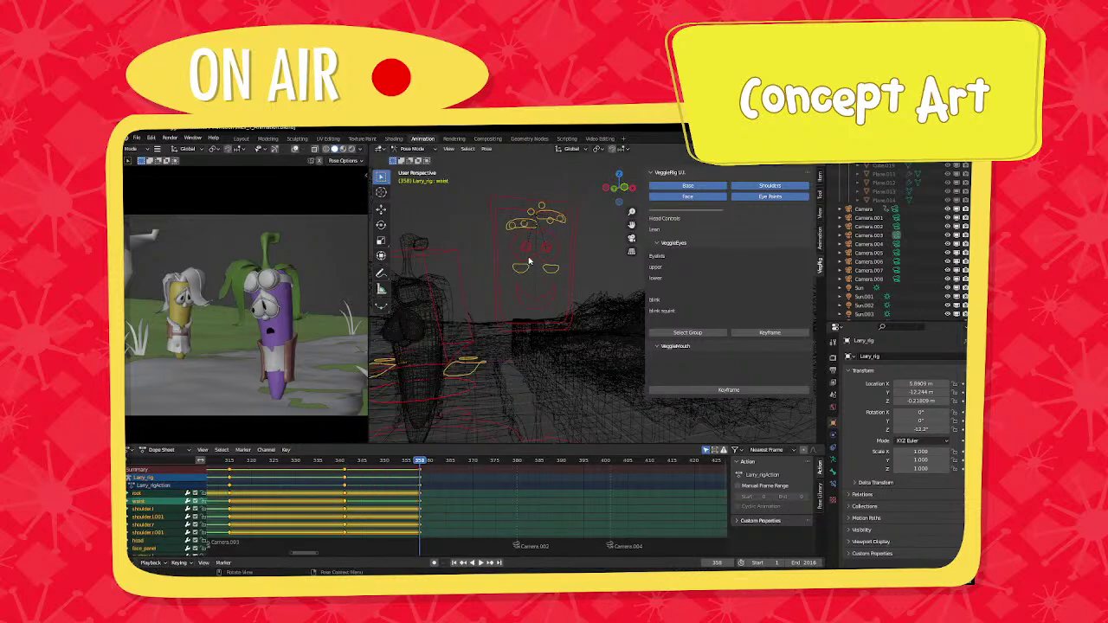
# Set the eyes' upper eyelid value to about 0.277 and keyframe it at frame 358.
pyautogui.click(550, 261)
pyautogui.moveTo(762, 268); pyautogui.dragTo(751, 267)
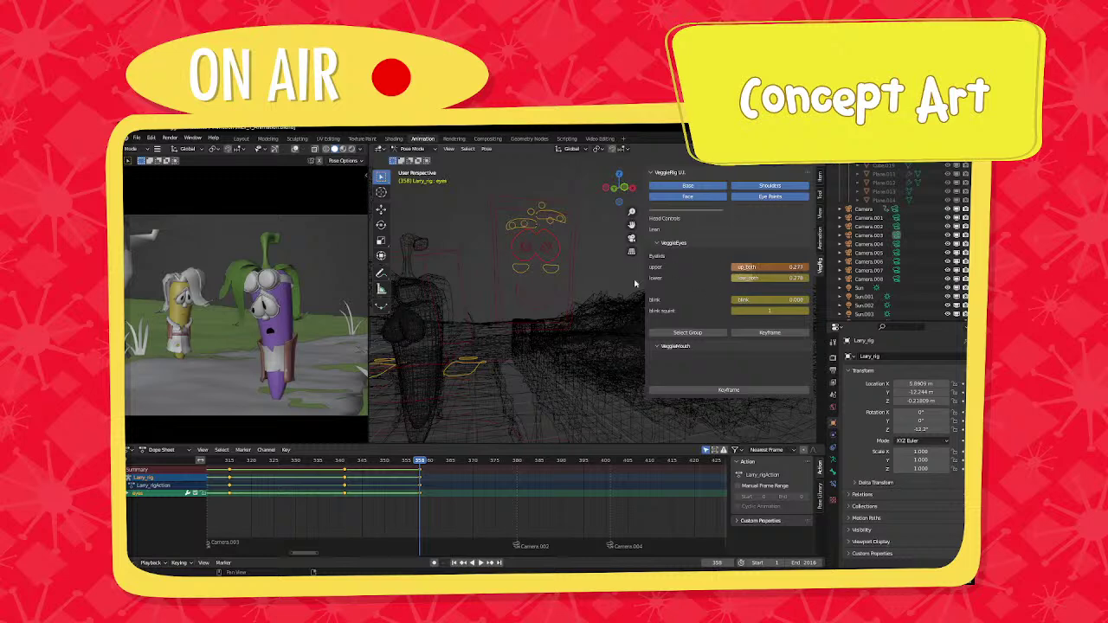
pyautogui.rightClick(545, 298)
pyautogui.click(545, 298)
# Examine the eye transition by stepping through the frames after 341, ending back on the frame 341 pose.
pyautogui.press('Left')
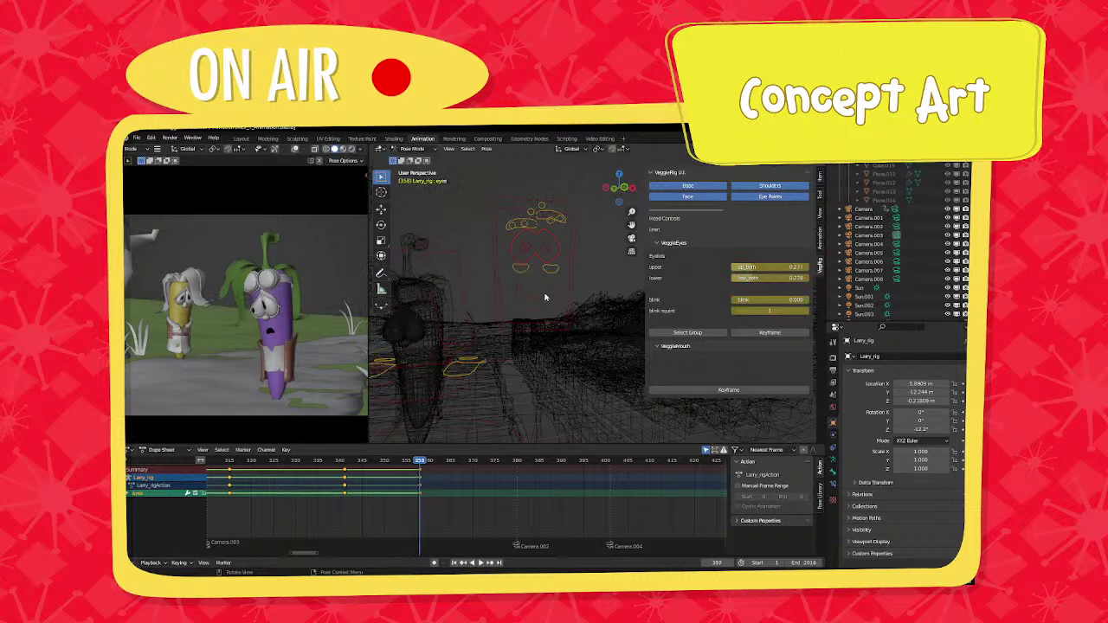
pyautogui.press('Down')
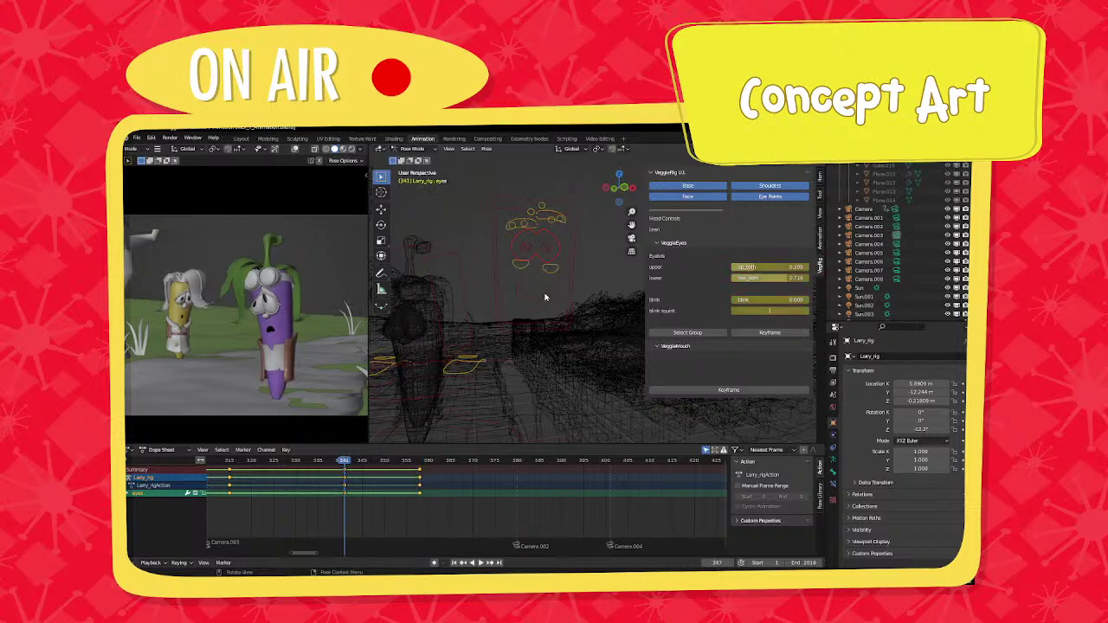
pyautogui.press('Right')
pyautogui.press('Right')
pyautogui.press('Right')
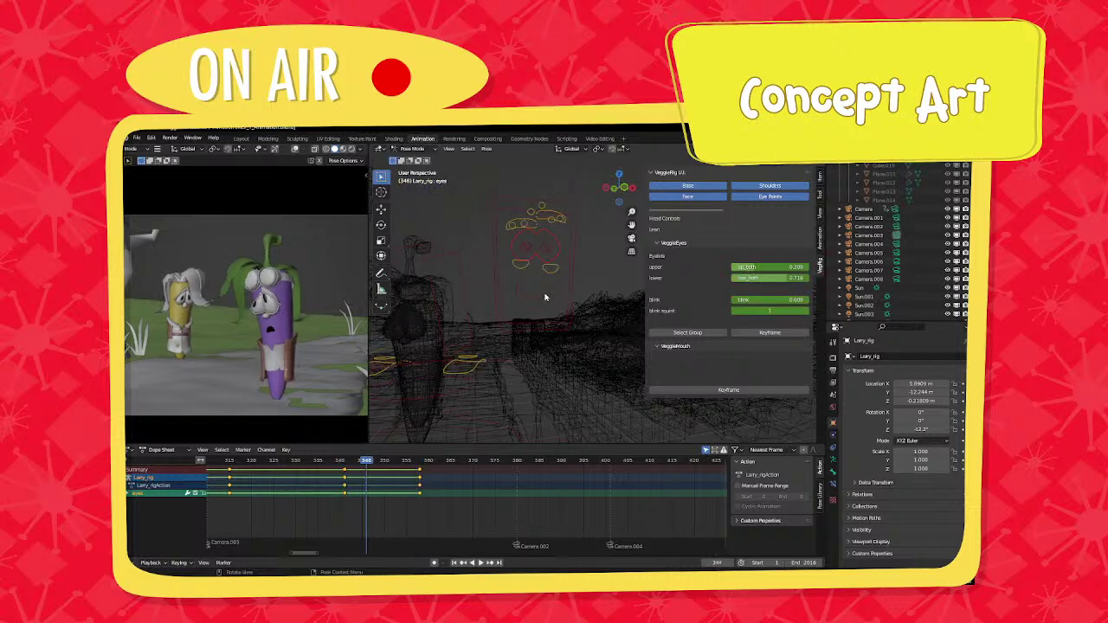
pyautogui.press('Right')
pyautogui.press('Right')
pyautogui.press('Right')
pyautogui.press('Down')
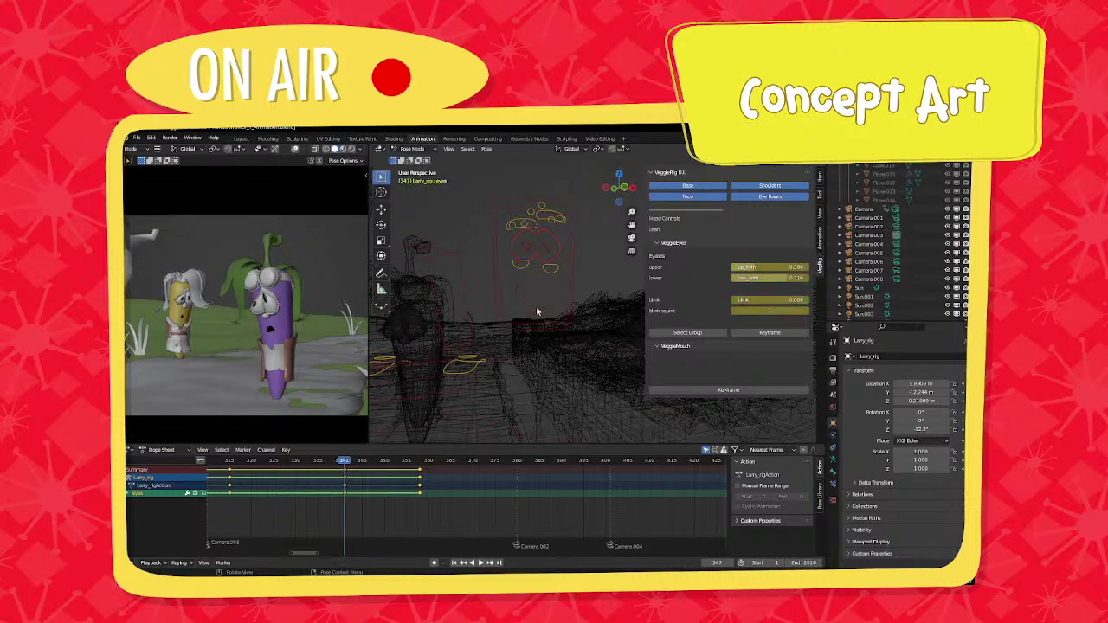
# Raise the right squint bone slightly at frame 341 and keyframe all of the rig's bones.
pyautogui.click(523, 266)
pyautogui.keyDown('shift'); pyautogui.click(545, 270); pyautogui.keyUp('shift')
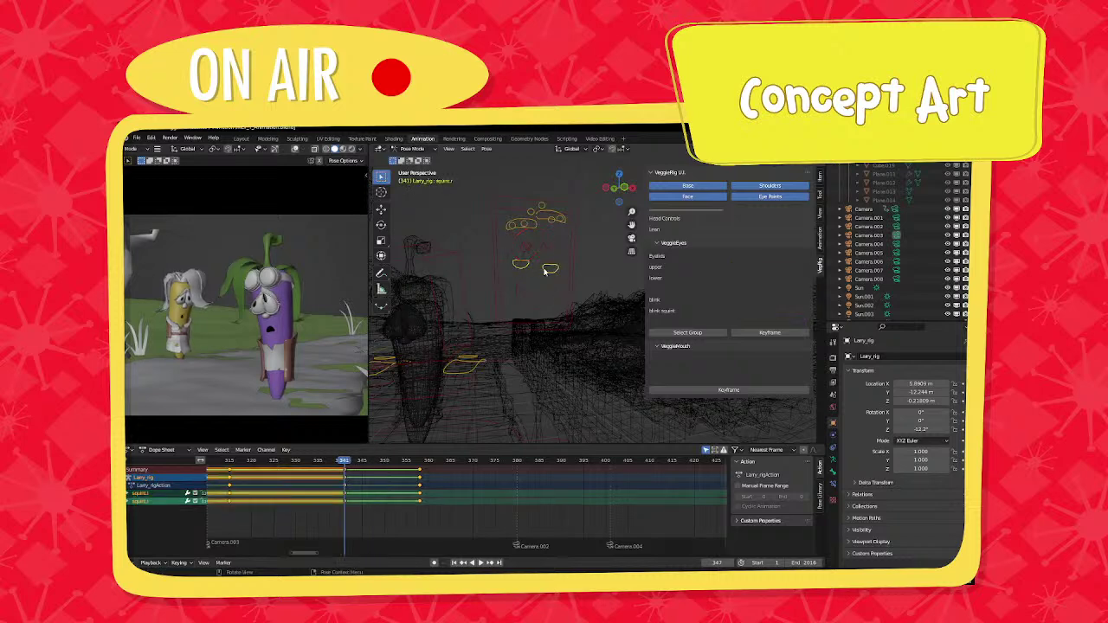
pyautogui.click(546, 270)
pyautogui.press('g')
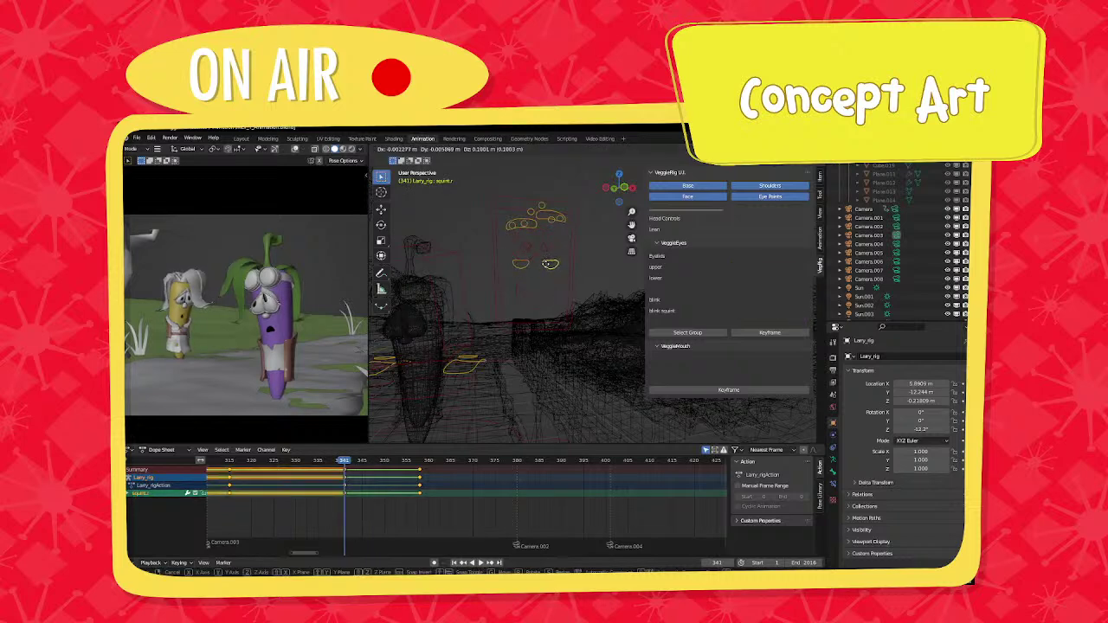
pyautogui.click(544, 268)
pyautogui.press('a')
pyautogui.press('i')
pyautogui.click(545, 268)
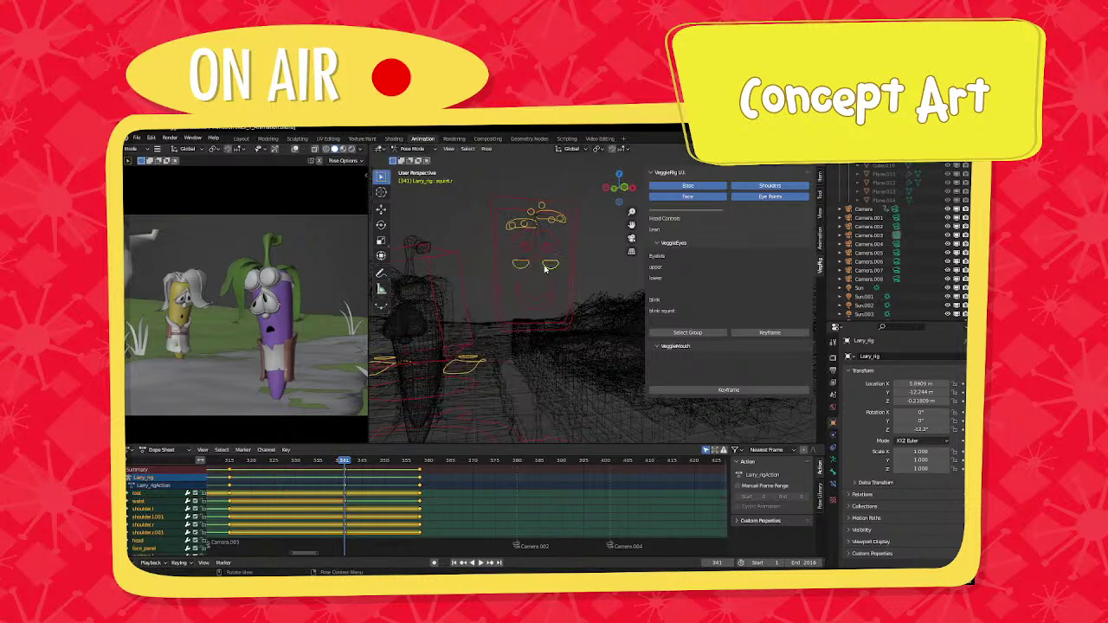
# Nudge the left squint bone at frame 315 and insert Available keyframes for all of the rig's bones.
pyautogui.press('Down')
pyautogui.click(521, 267)
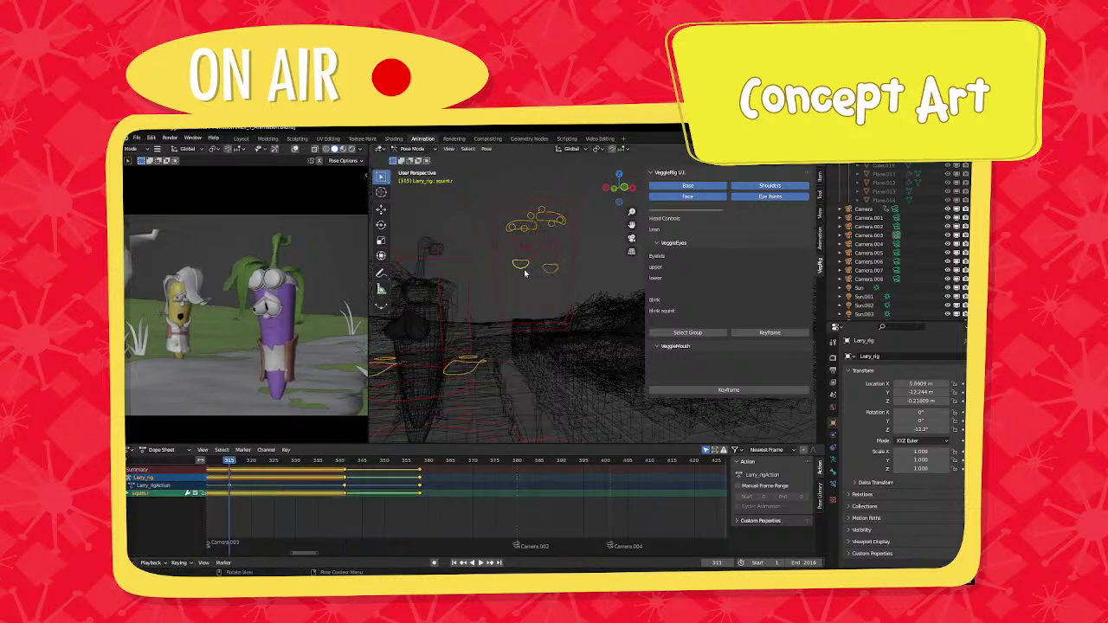
pyautogui.press('g')
pyautogui.click(524, 269)
pyautogui.press('a')
pyautogui.press('i')
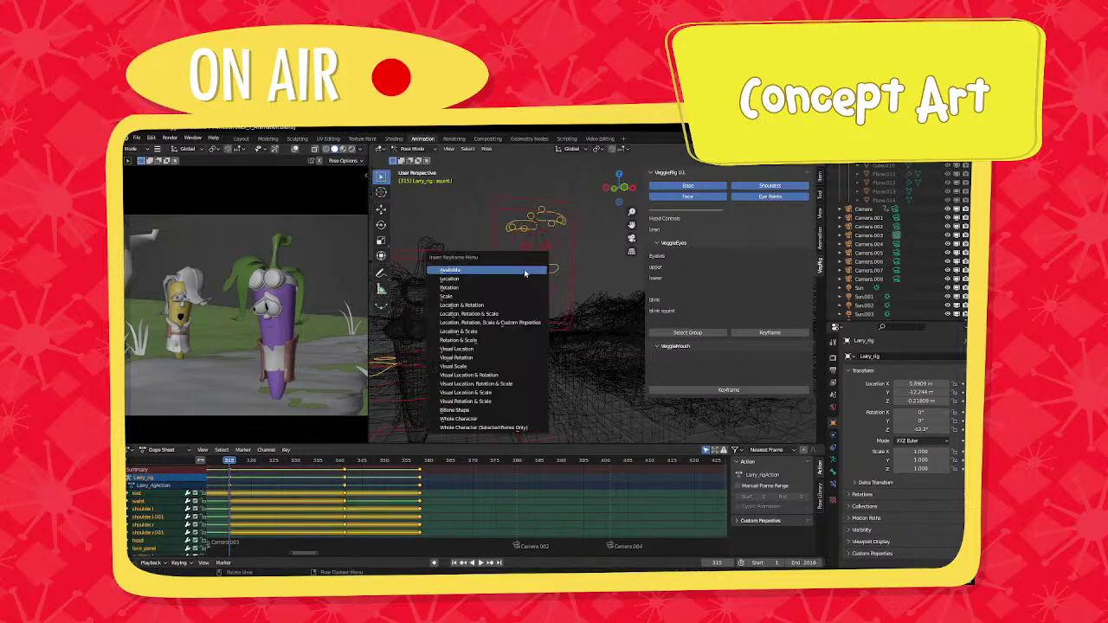
pyautogui.click(523, 269)
# Review Larry's blocked poses in the camera view from frame 283 through to frame 371.
pyautogui.scroll(-3, 520, 283)
pyautogui.scroll(-5, 267, 310)
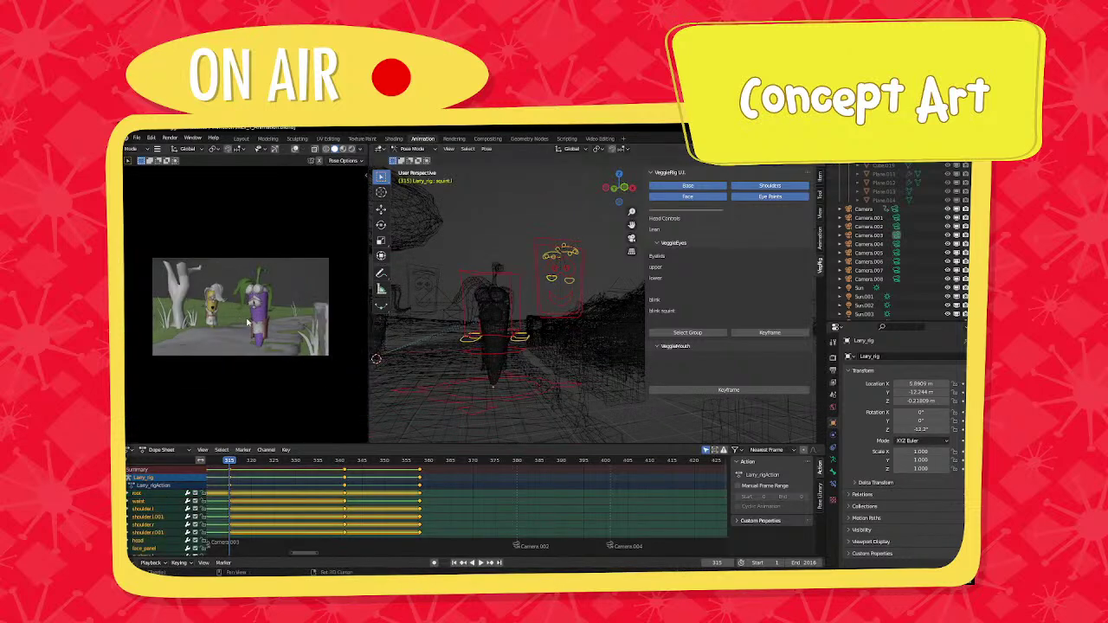
pyautogui.scroll(3, 254, 319)
pyautogui.scroll(-4, 344, 477)
pyautogui.scroll(2, 406, 492)
pyautogui.moveTo(343, 483); pyautogui.dragTo(456, 496, button='middle')
pyautogui.moveTo(282, 462); pyautogui.dragTo(273, 463)
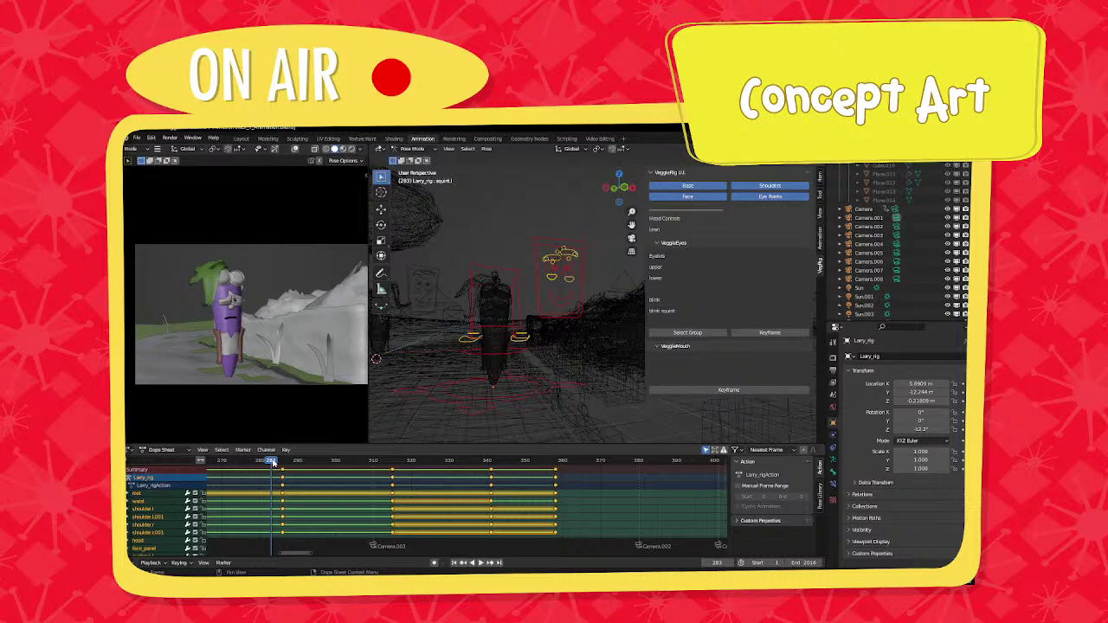
pyautogui.press('Up')
pyautogui.press('Right')
pyautogui.press('Right')
pyautogui.press('Right')
pyautogui.press('Right')
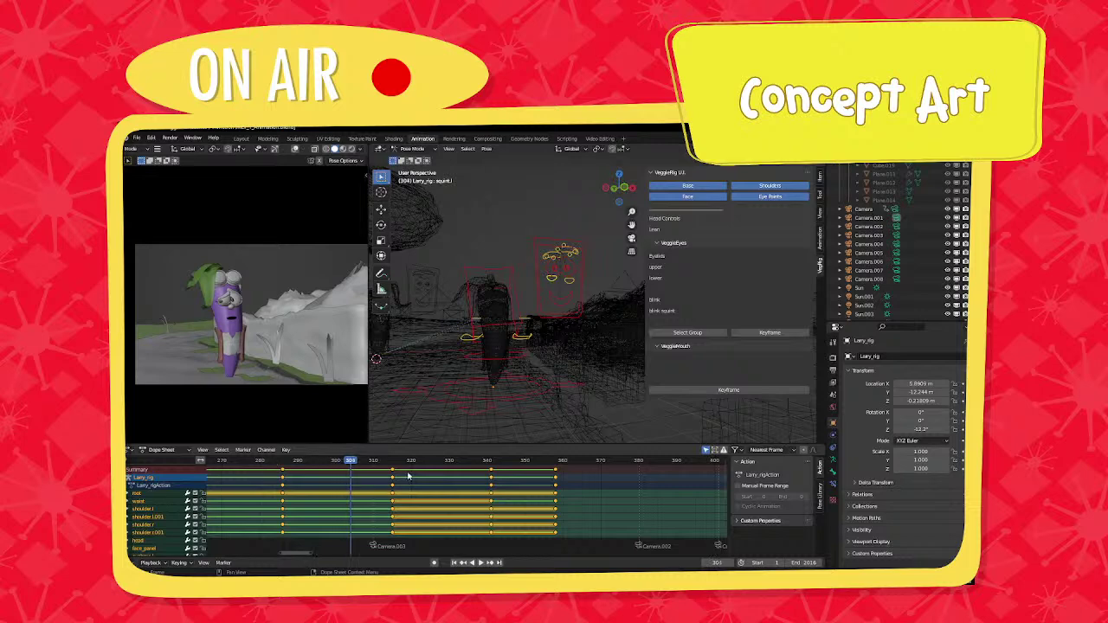
pyautogui.click(381, 463)
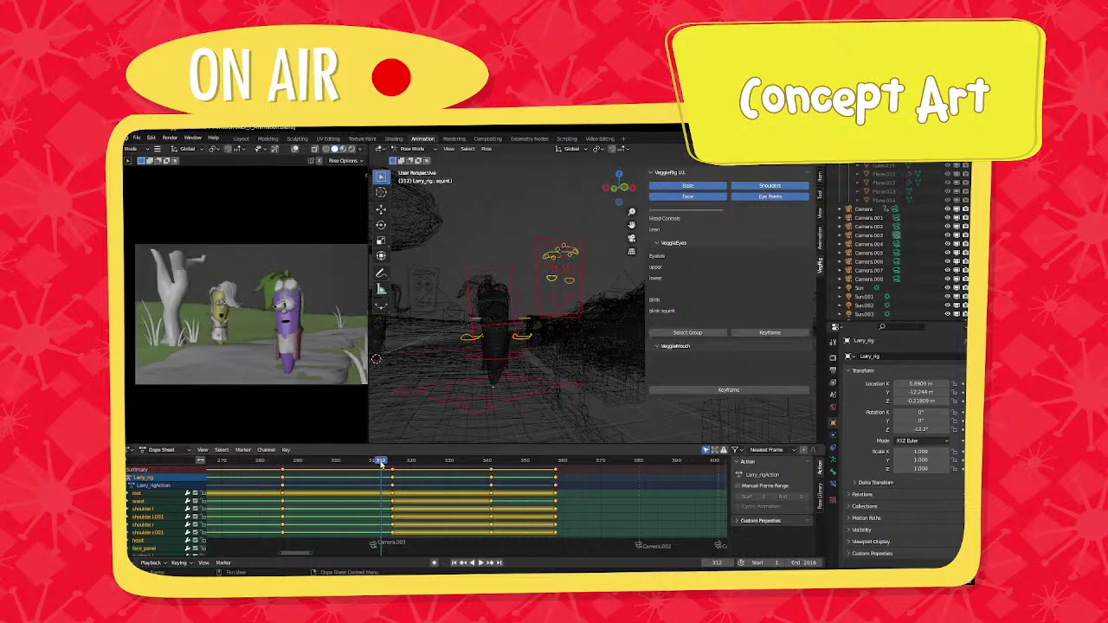
pyautogui.moveTo(380, 462); pyautogui.dragTo(598, 482)
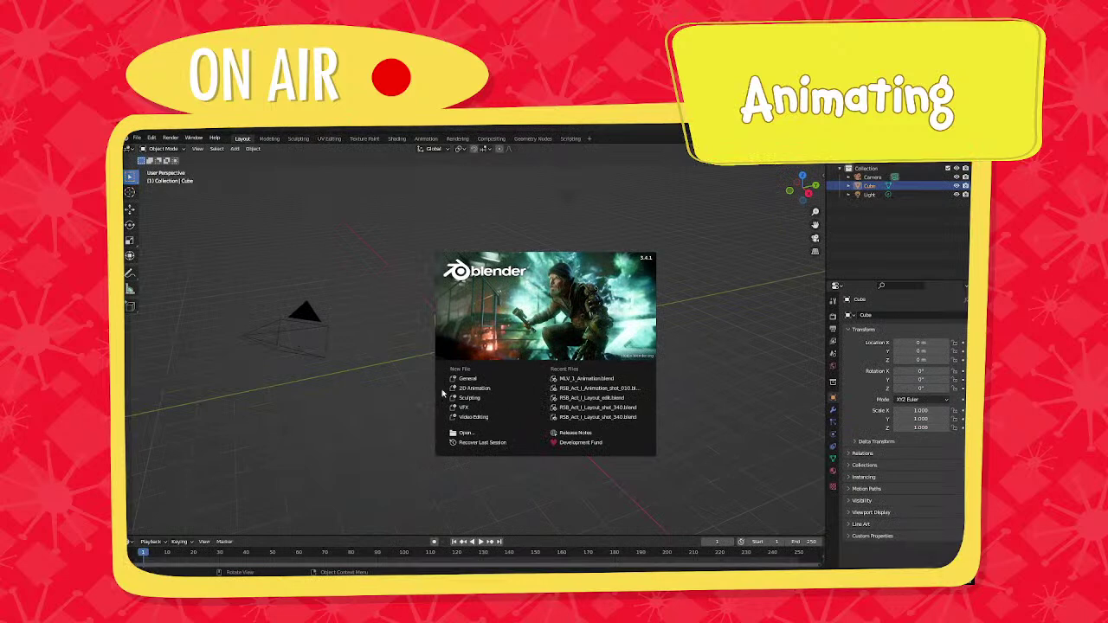
# Reopen the MLV animation file from the recent files and play the shot onward from frame 371, stopping at frame 391.
pyautogui.click(567, 379)
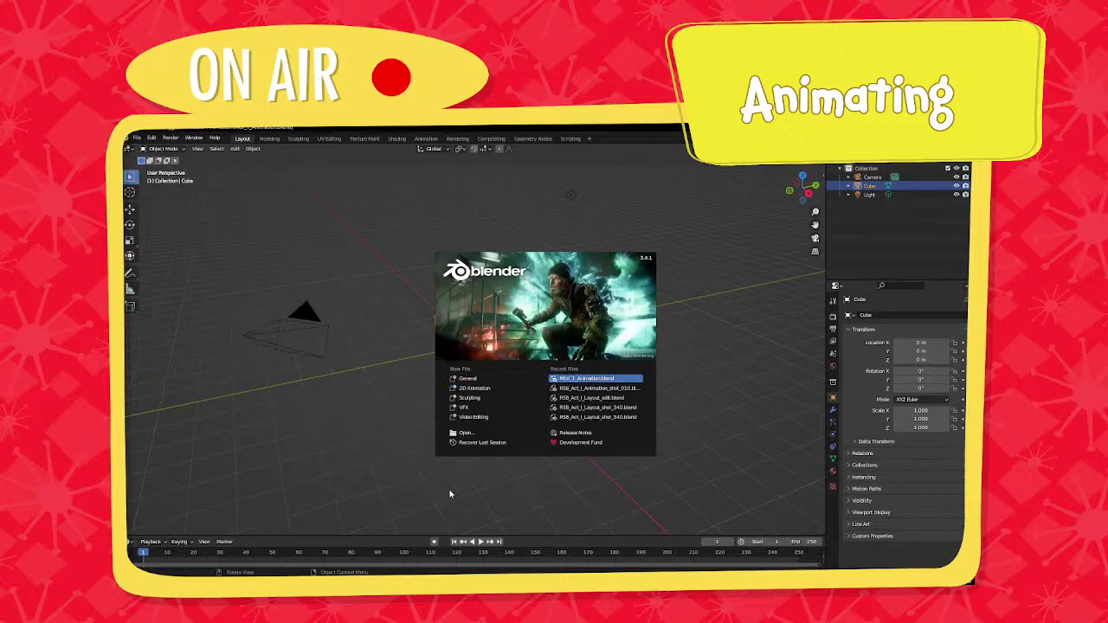
pyautogui.click(453, 463)
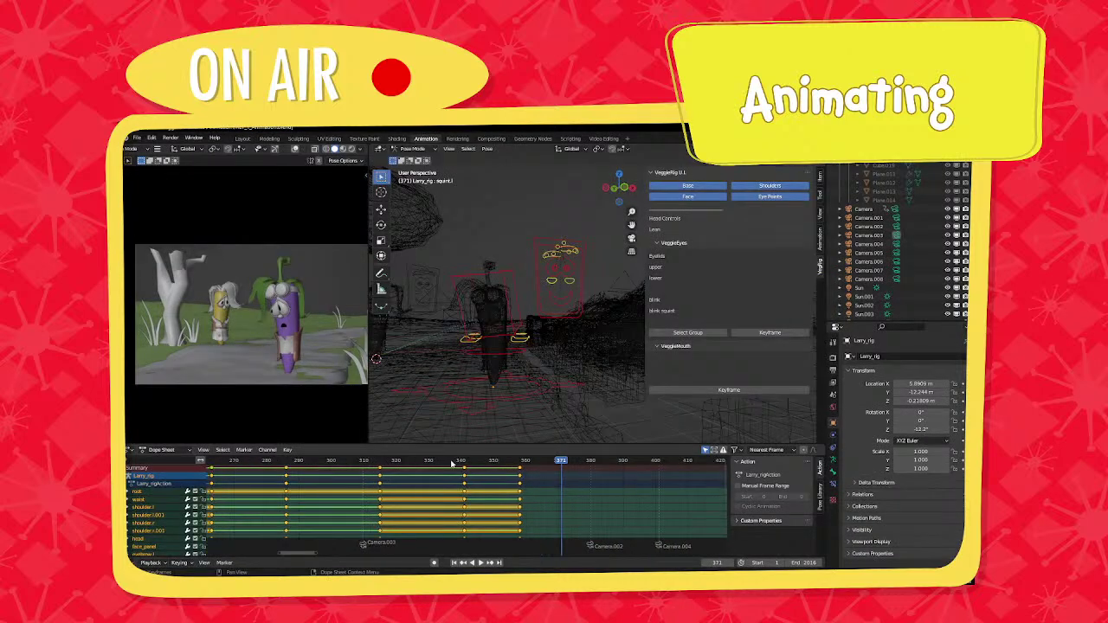
pyautogui.press('space')
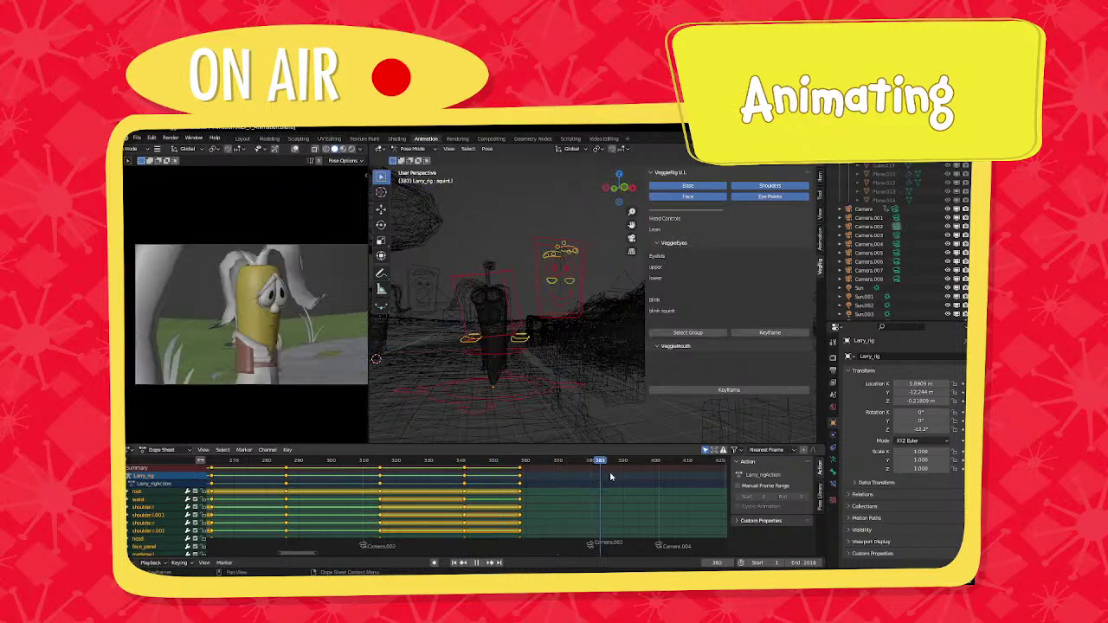
pyautogui.press('space')
pyautogui.moveTo(621, 486); pyautogui.dragTo(465, 499, button='middle')
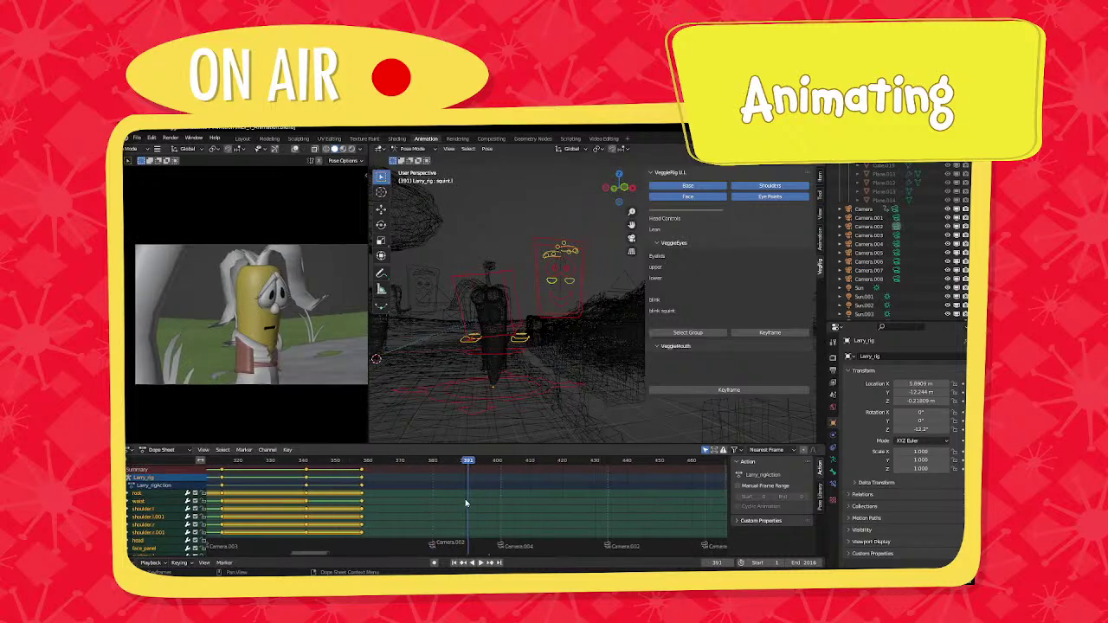
# Play the shot onward from frame 391 and set the current frame to 401.
pyautogui.press('space')
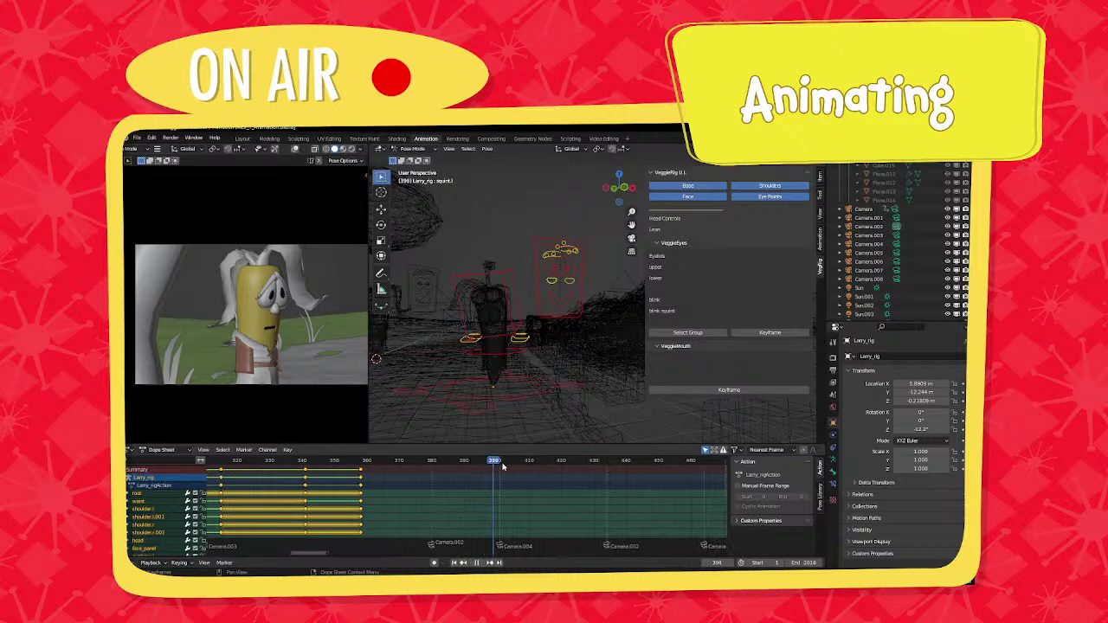
pyautogui.press('space')
pyautogui.click(500, 460)
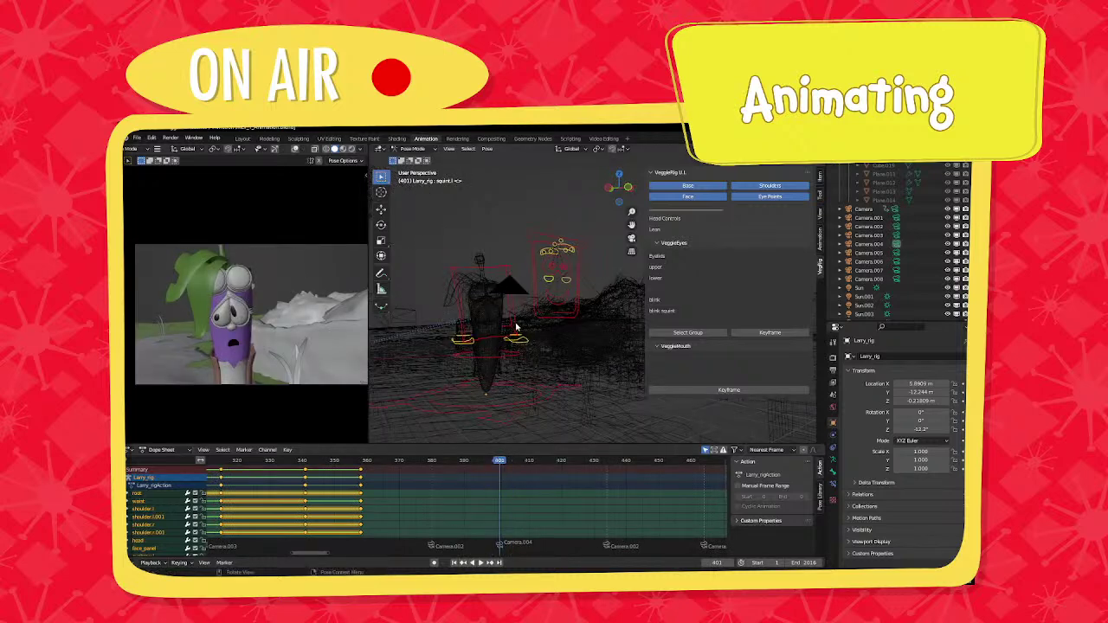
# Select Larry's head bone and rotate it into a new tilt for the pose at frame 401.
pyautogui.click(505, 360)
pyautogui.keyDown('shift'); pyautogui.click(505, 361); pyautogui.keyUp('shift')
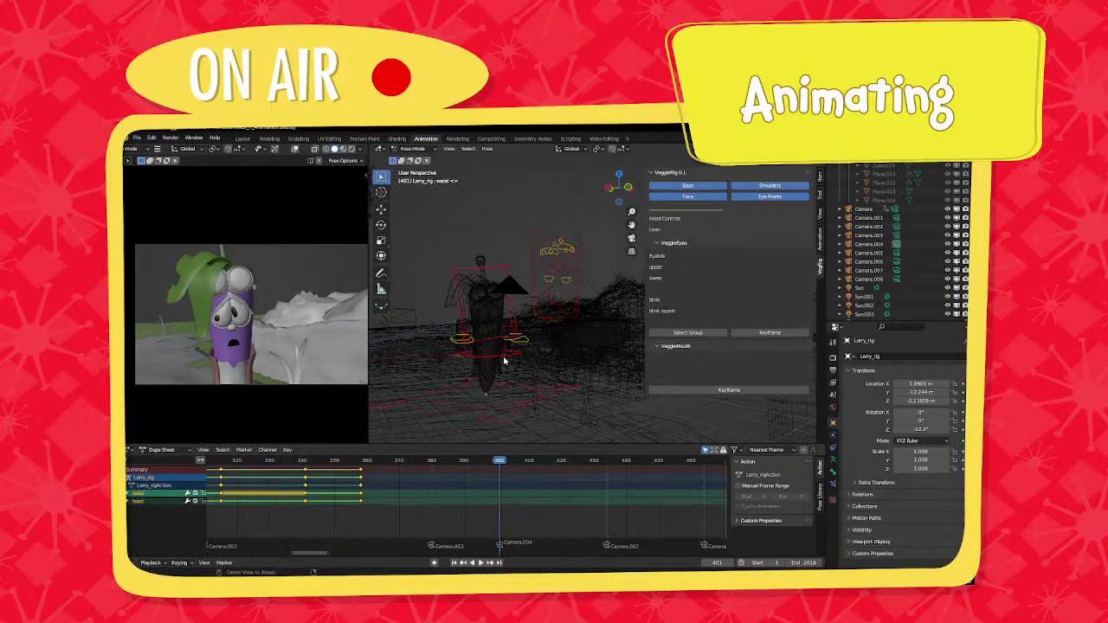
pyautogui.click(513, 324)
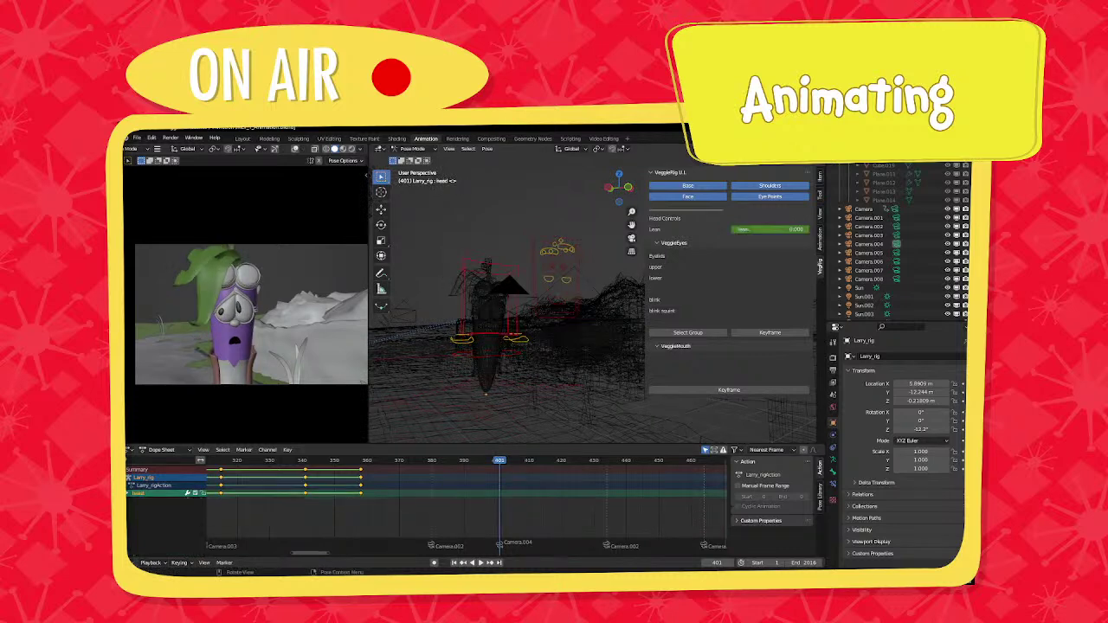
pyautogui.press('r')
pyautogui.press('r')
pyautogui.click(517, 328)
pyautogui.moveTo(518, 327); pyautogui.dragTo(584, 332, button='middle')
pyautogui.press('r')
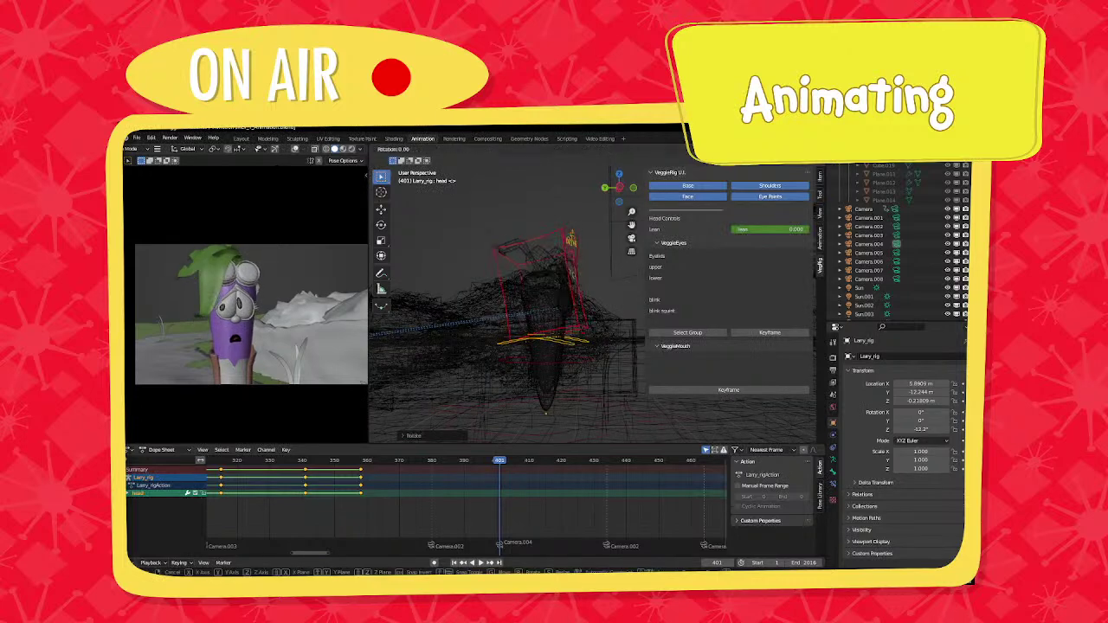
pyautogui.click(585, 342)
# Shift Larry's waist bone slightly to adjust the body's lean at frame 401.
pyautogui.click(579, 363)
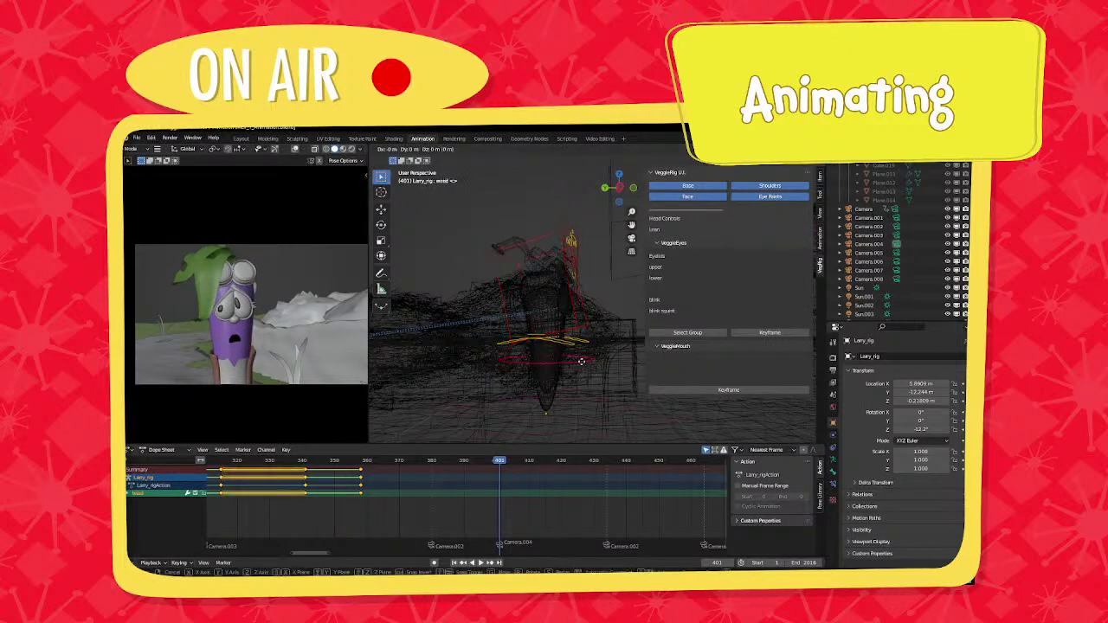
pyautogui.press('g')
pyautogui.click(554, 357)
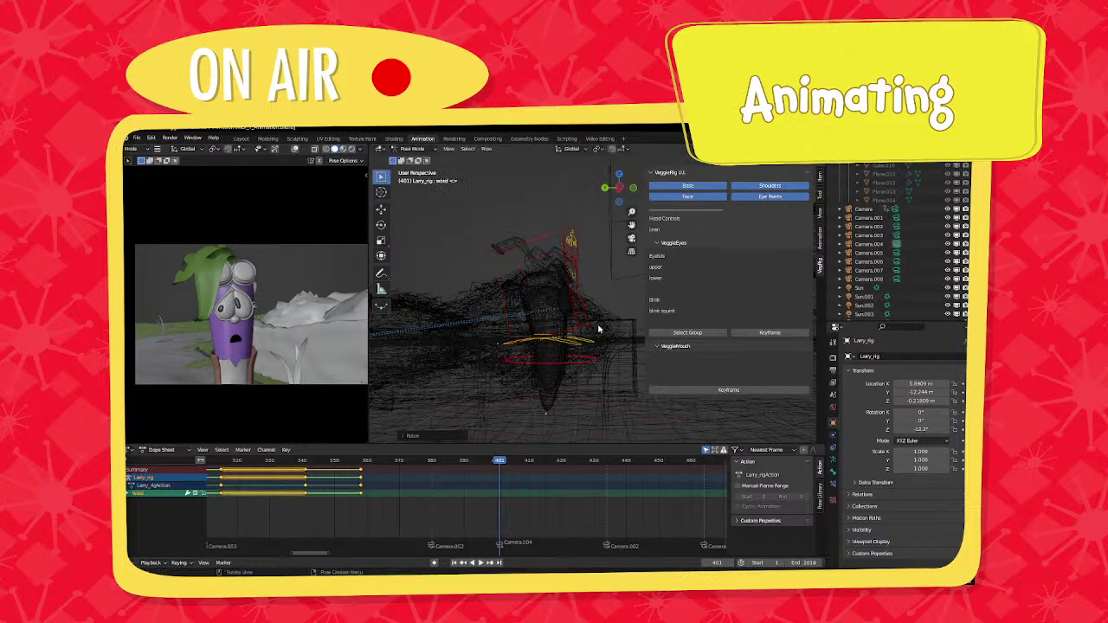
# Check both pupil bones, select all of the rig's bones and insert keyframes for them at frame 401.
pyautogui.moveTo(598, 326); pyautogui.dragTo(530, 333, button='middle')
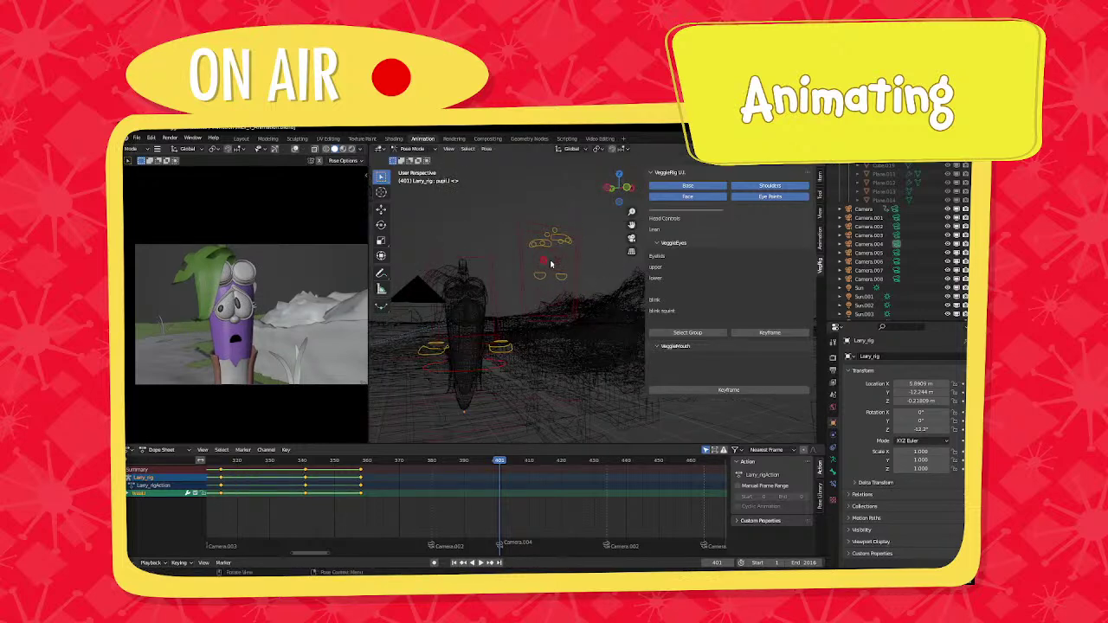
pyautogui.click(554, 263)
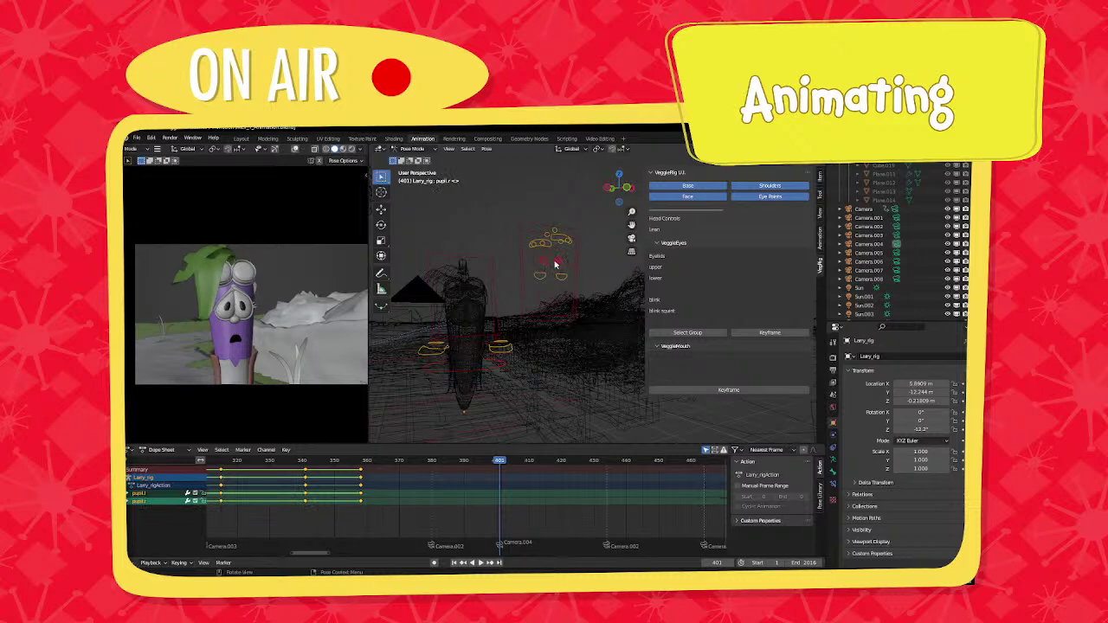
pyautogui.press('a')
pyautogui.press('i')
pyautogui.click(550, 266)
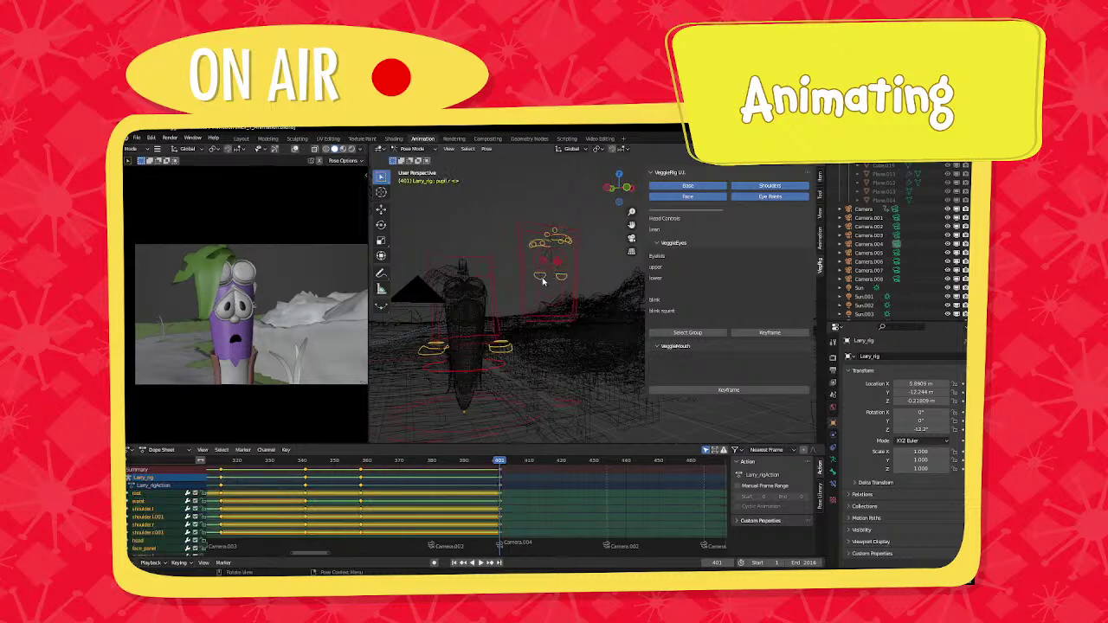
# Raise the left and right squint bones slightly at frame 401.
pyautogui.click(543, 280)
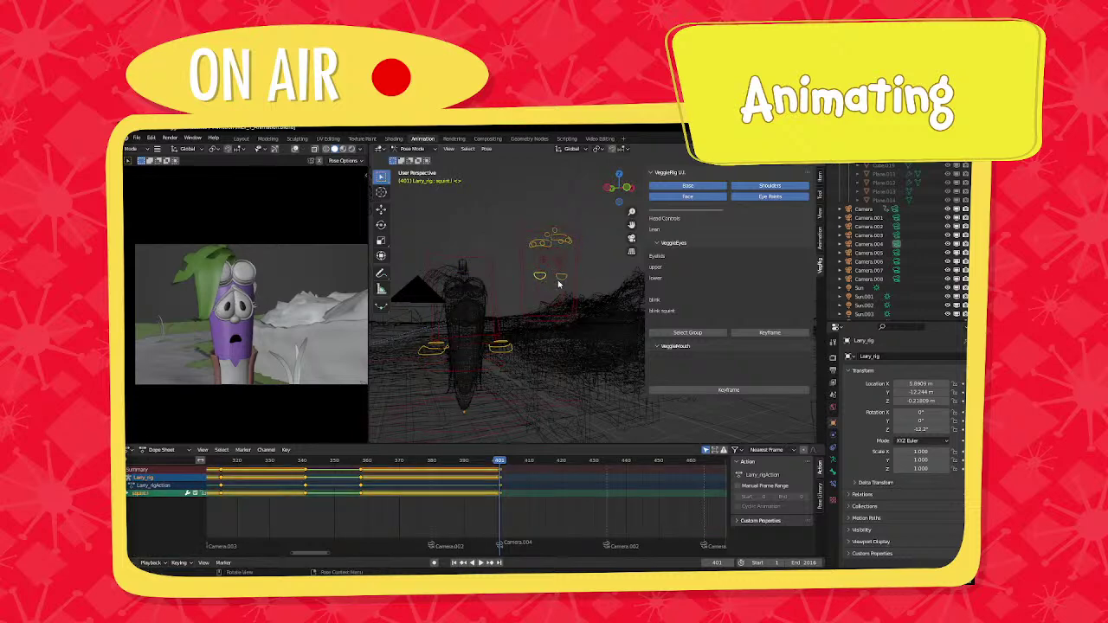
pyautogui.keyDown('shift'); pyautogui.click(560, 277); pyautogui.keyUp('shift')
pyautogui.press('g')
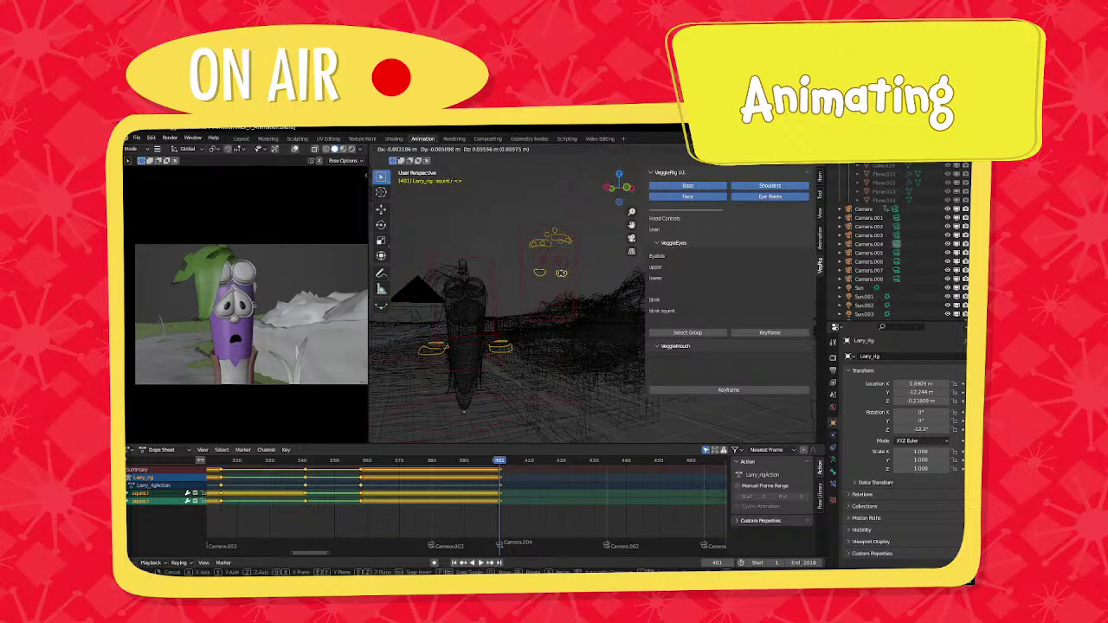
pyautogui.click(560, 271)
# Select the VeggieEyes bone group and reset its eyebrow and squint bones to their neutral pose at frame 401.
pyautogui.click(552, 268)
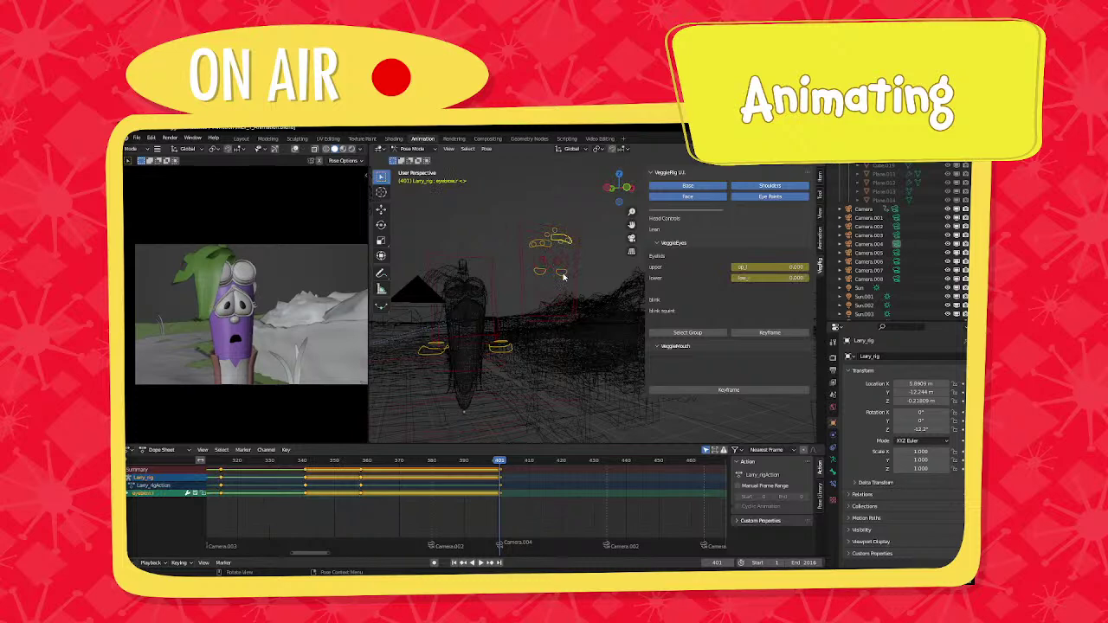
pyautogui.click(667, 334)
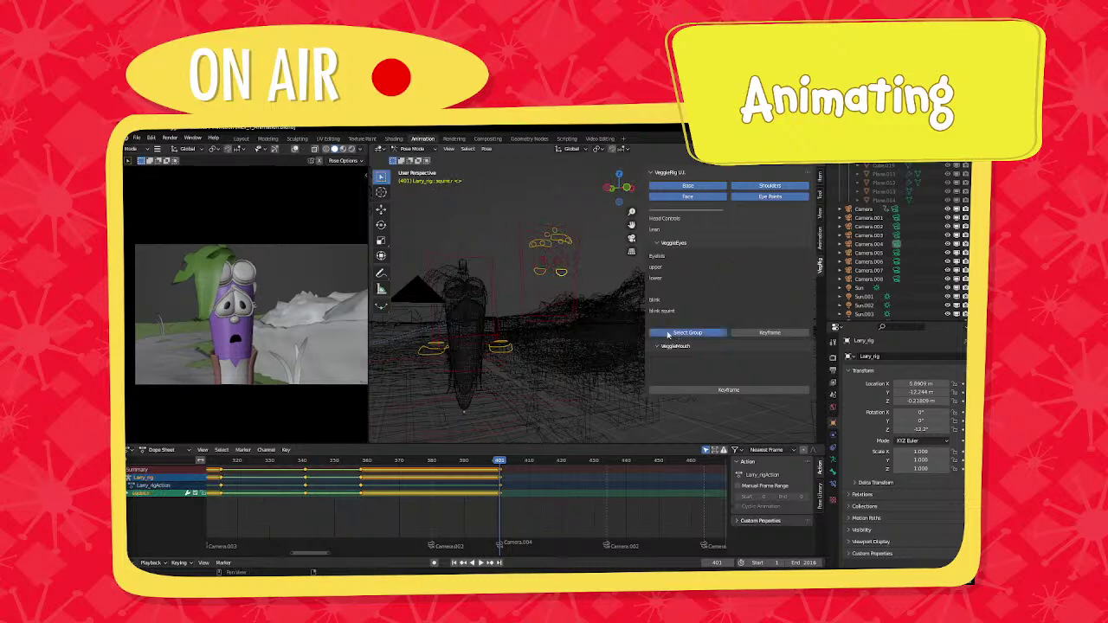
pyautogui.rightClick(619, 324)
pyautogui.press('Escape')
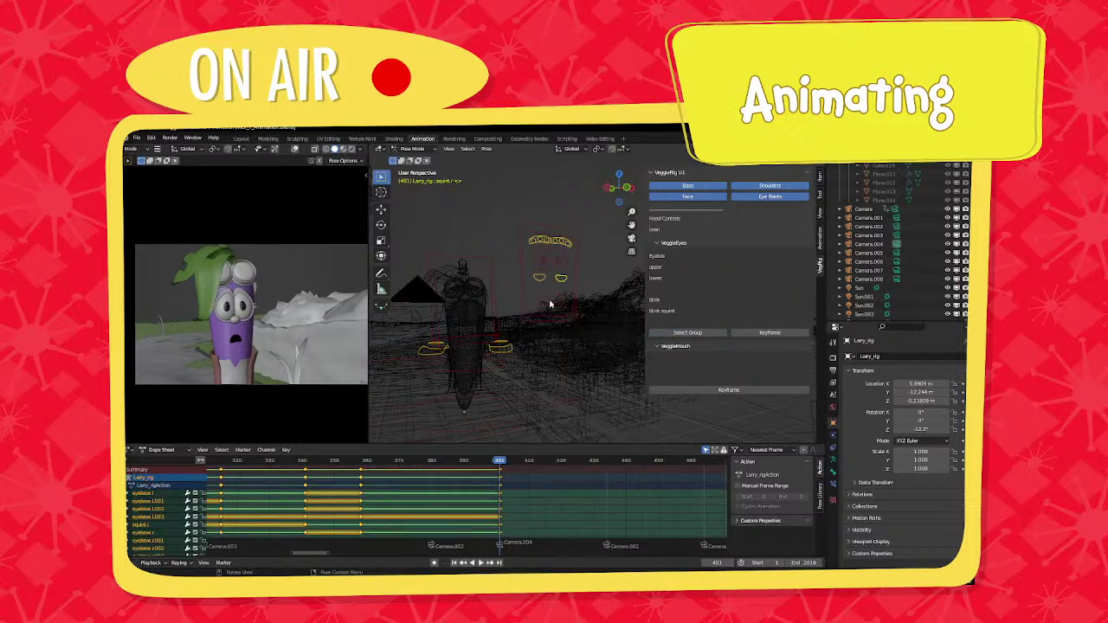
# Raise both squint bones together from their neutral position at frame 401.
pyautogui.click(558, 283)
pyautogui.press('g')
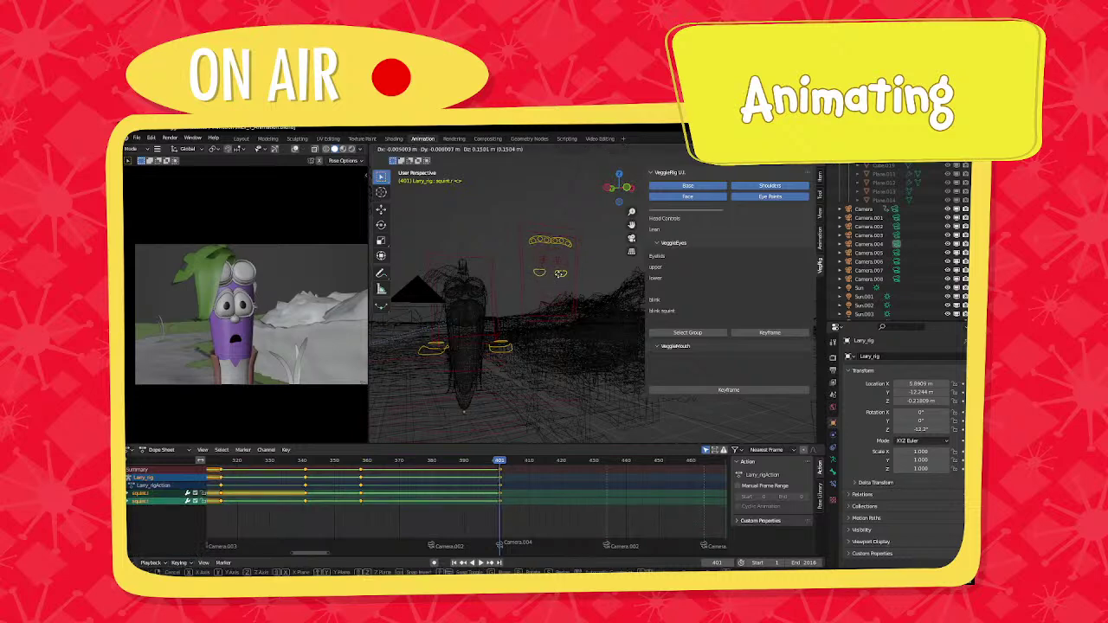
pyautogui.click(563, 277)
# Select the .002 eyebrow bones on both sides and lower them together at frame 401.
pyautogui.click(554, 243)
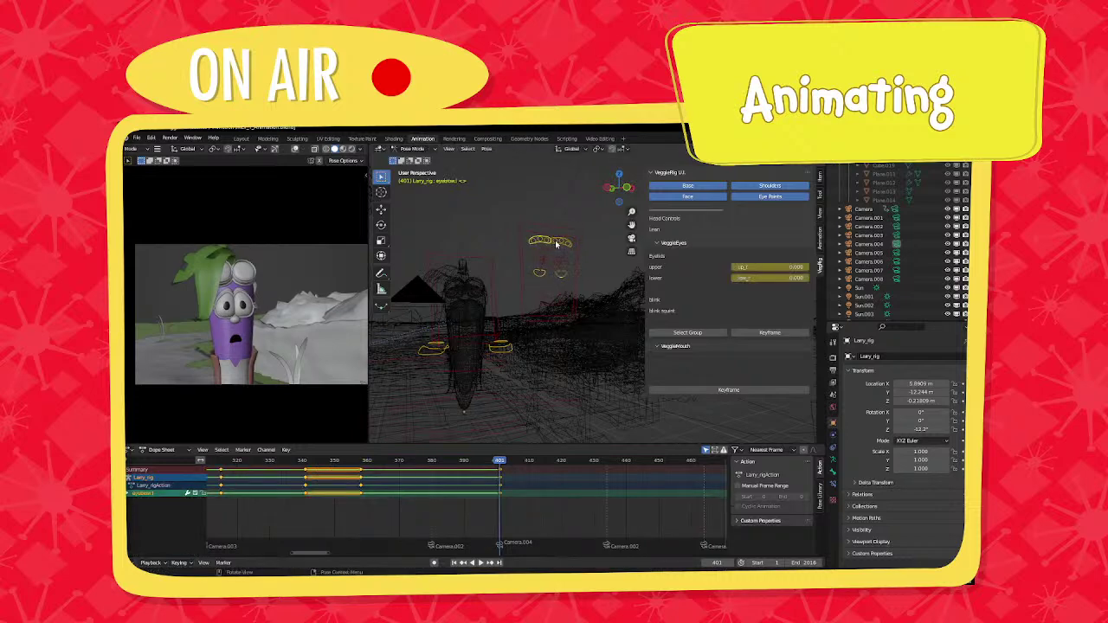
pyautogui.click(540, 241)
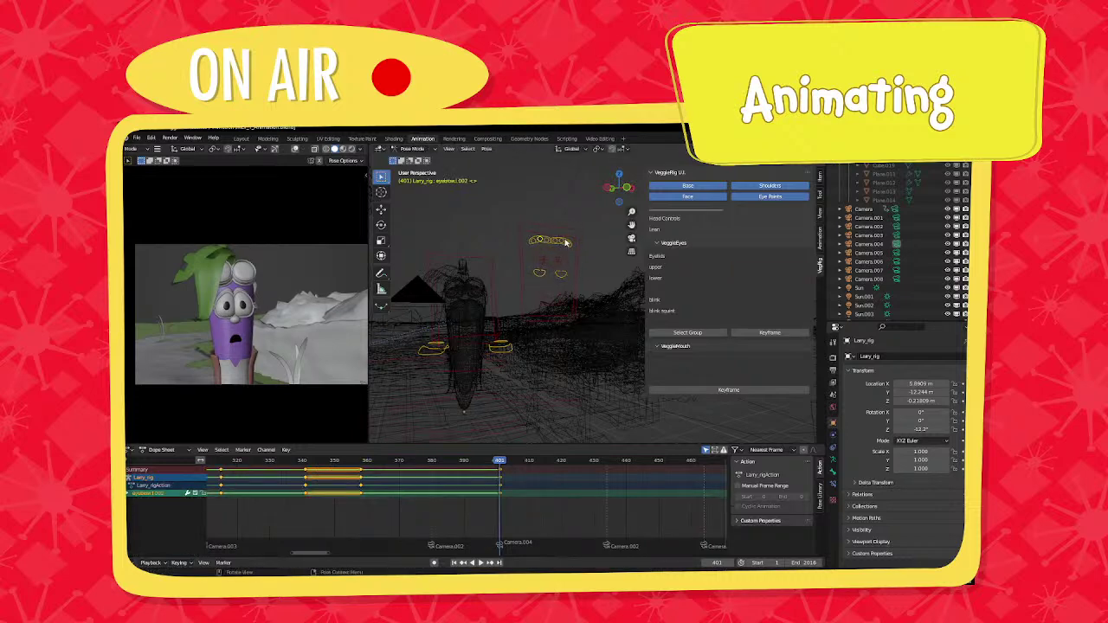
pyautogui.press('shift')
pyautogui.keyDown('shift'); pyautogui.click(564, 243); pyautogui.keyUp('shift')
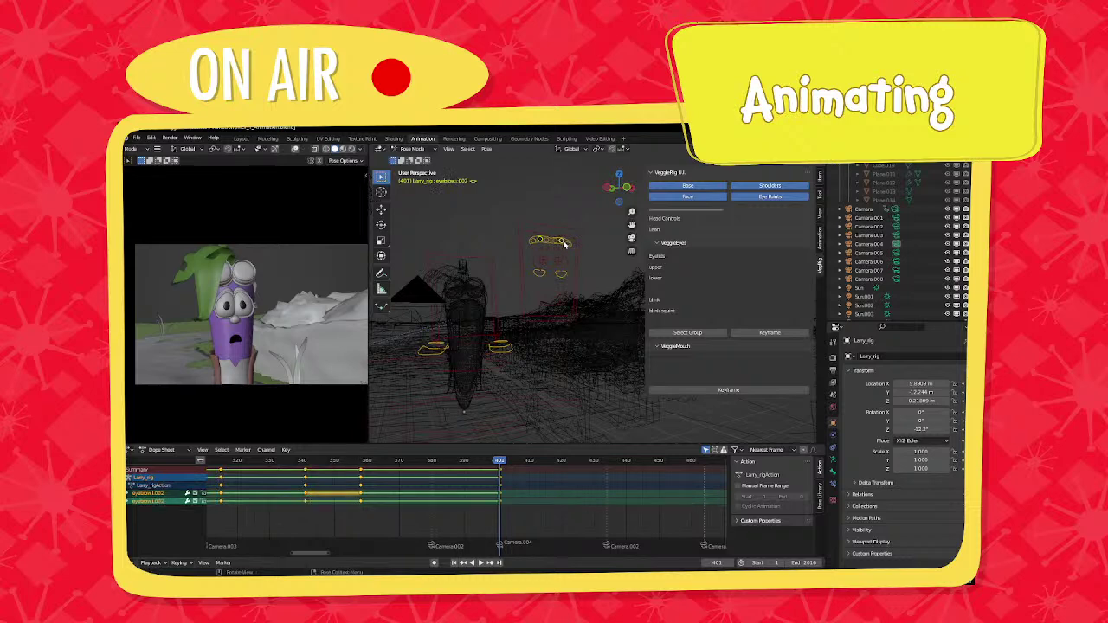
pyautogui.press('g')
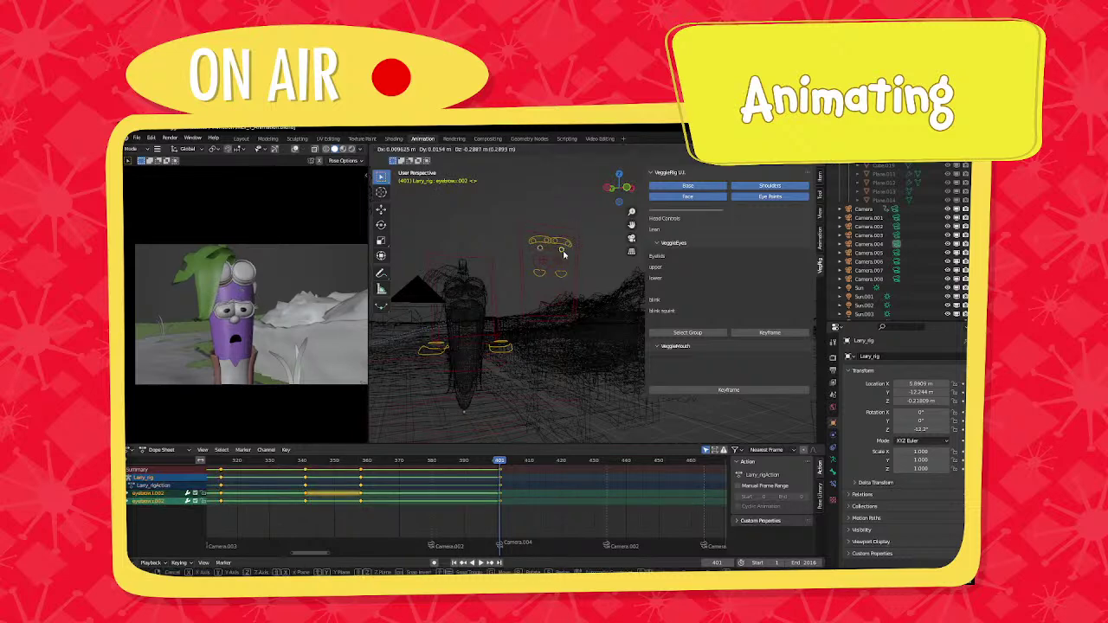
pyautogui.click(565, 254)
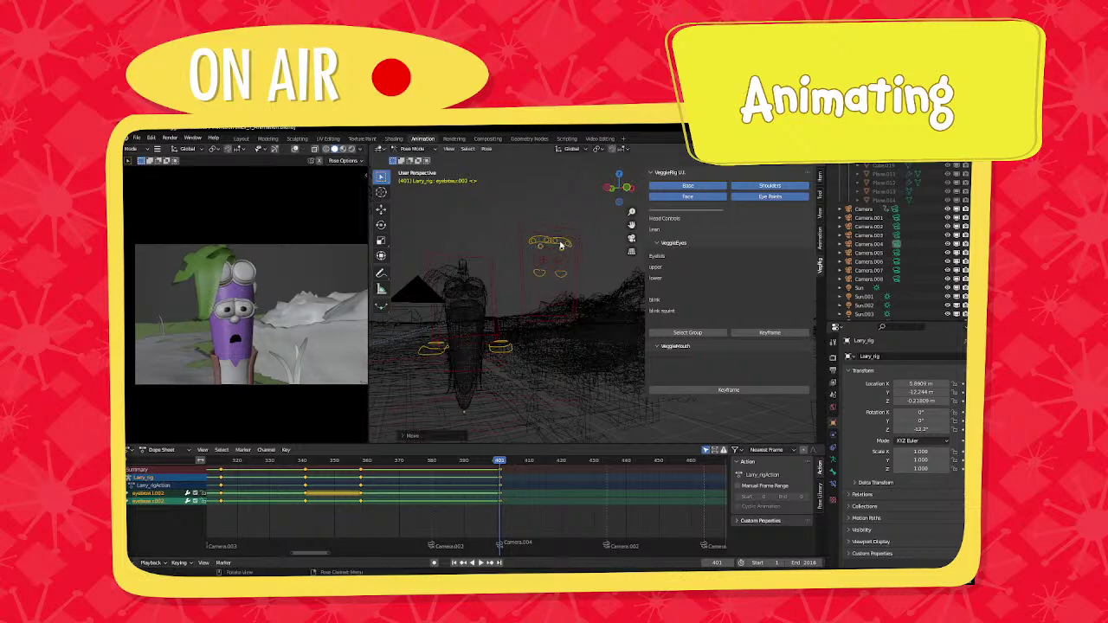
# Select the .001 eyebrow bones on both sides and nudge them together at frame 401.
pyautogui.click(557, 243)
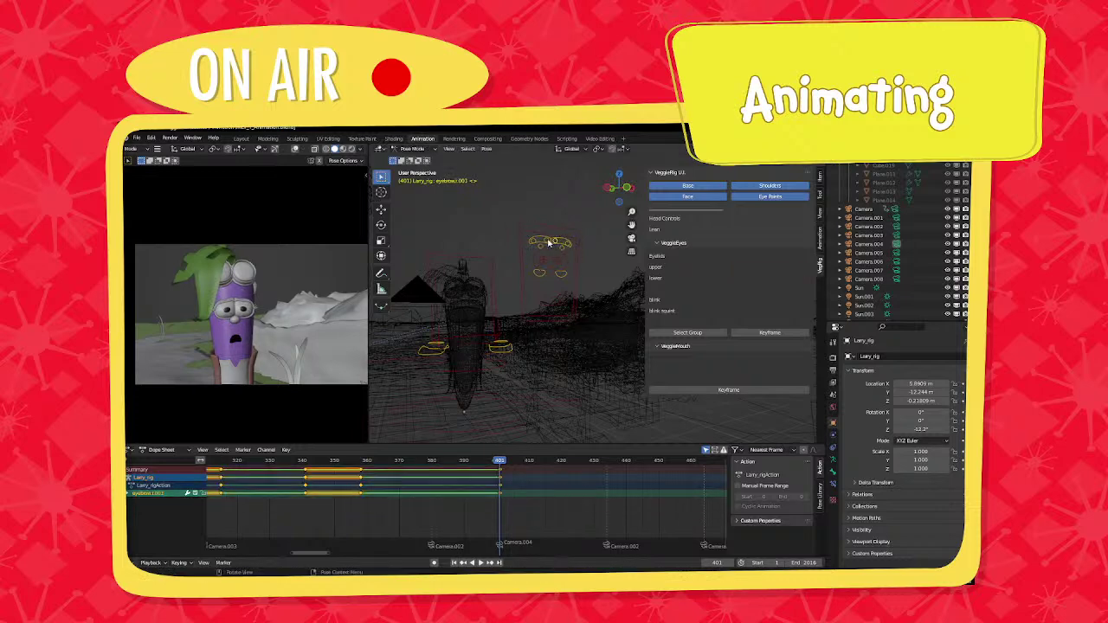
pyautogui.press('g')
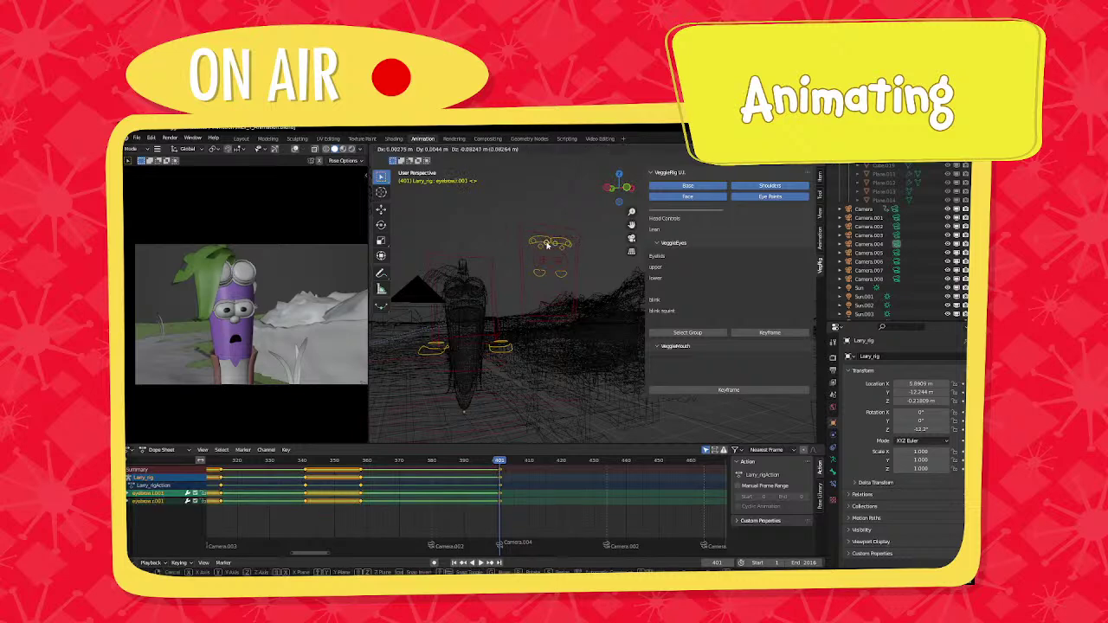
pyautogui.click(554, 246)
# Readjust the .002 eyebrow bones on both sides to refine the brow shape at frame 401.
pyautogui.click(560, 250)
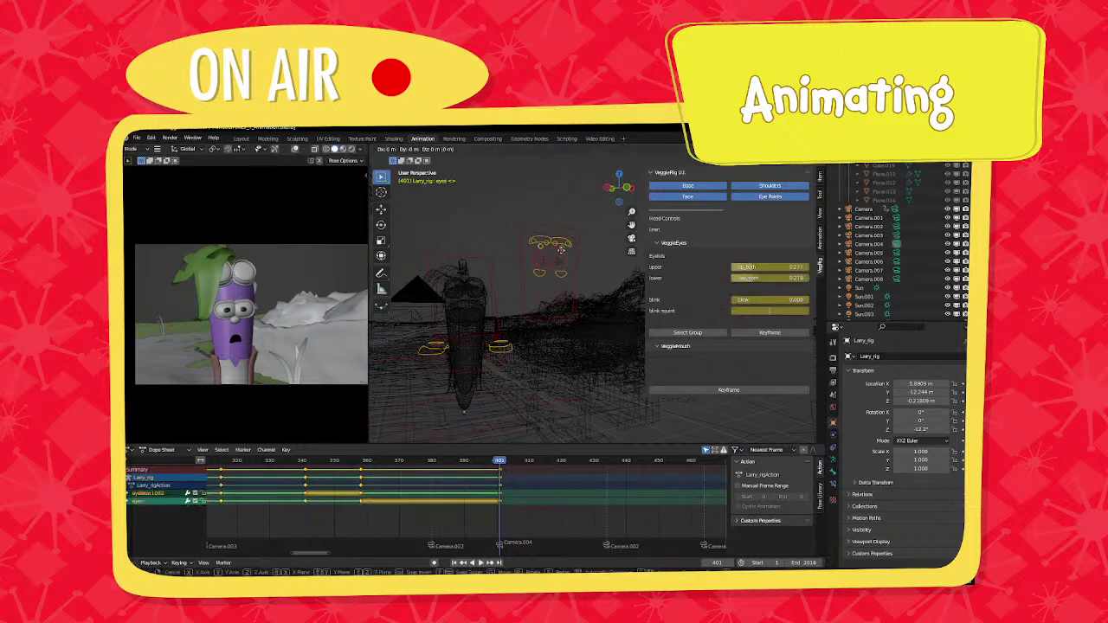
pyautogui.click(551, 250)
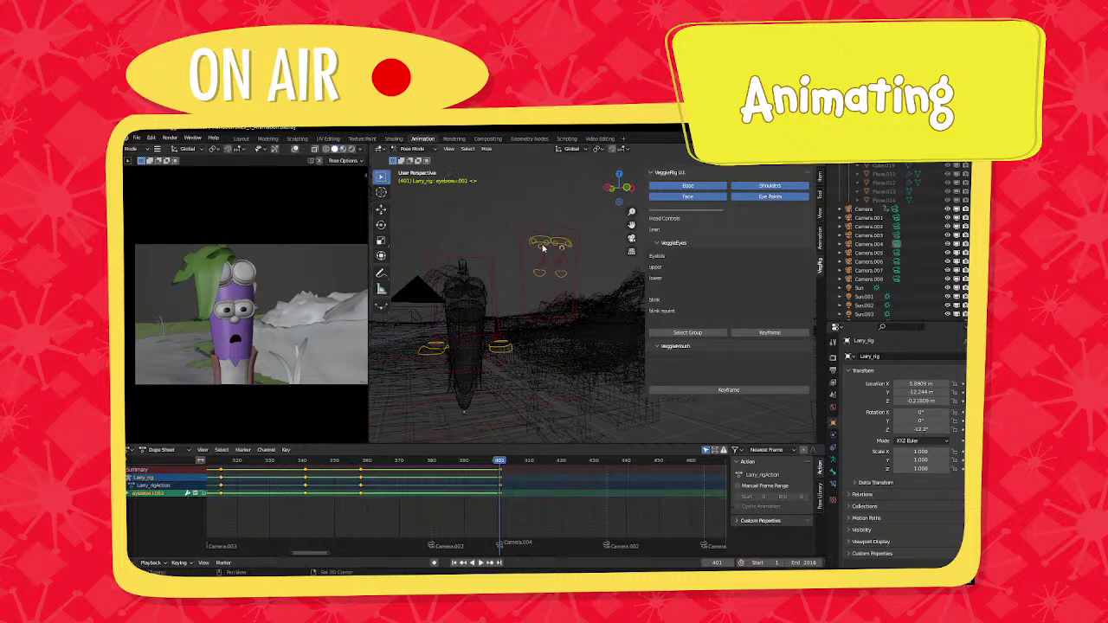
pyautogui.press('g')
pyautogui.click(562, 249)
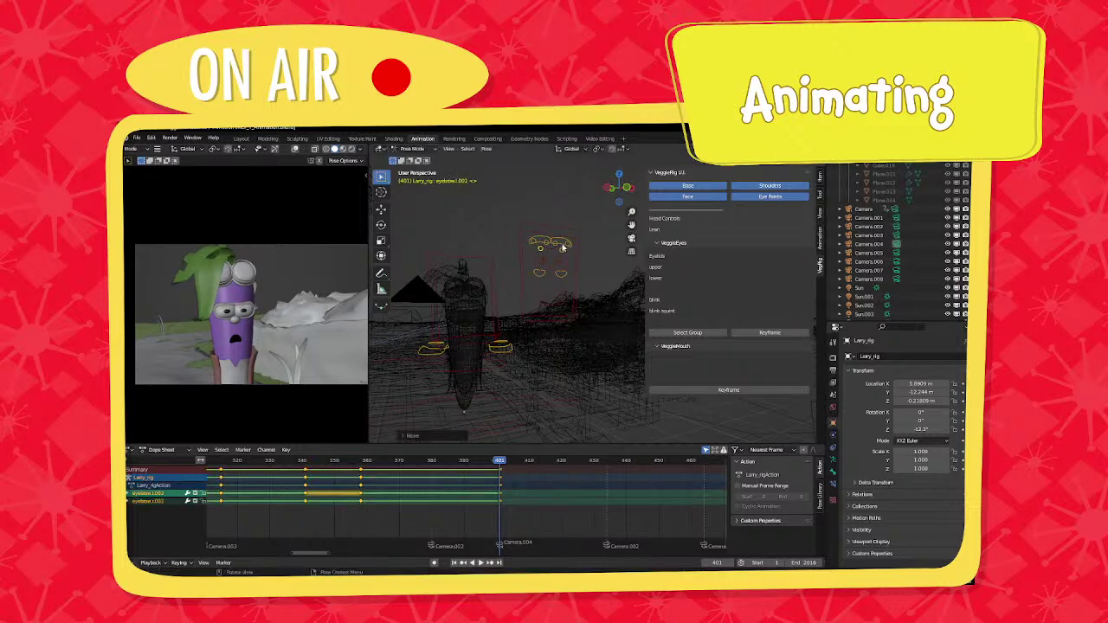
# Reposition Larry's right eyebrow control at frame 401 and set the eyes' blink value to 1.000.
pyautogui.click(535, 246)
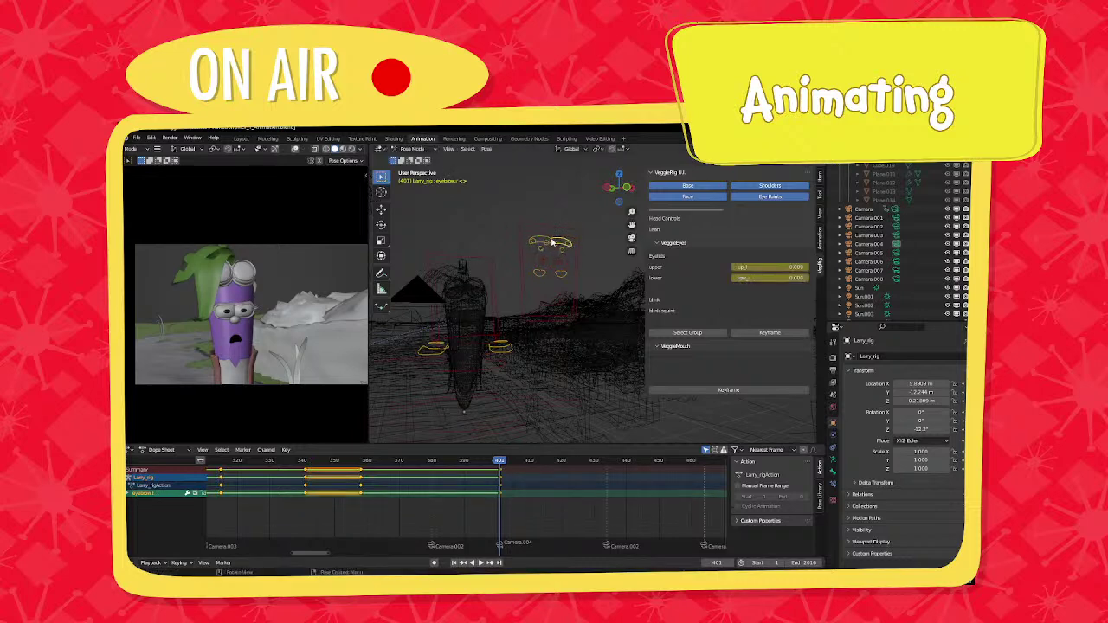
pyautogui.press('g')
pyautogui.click(554, 243)
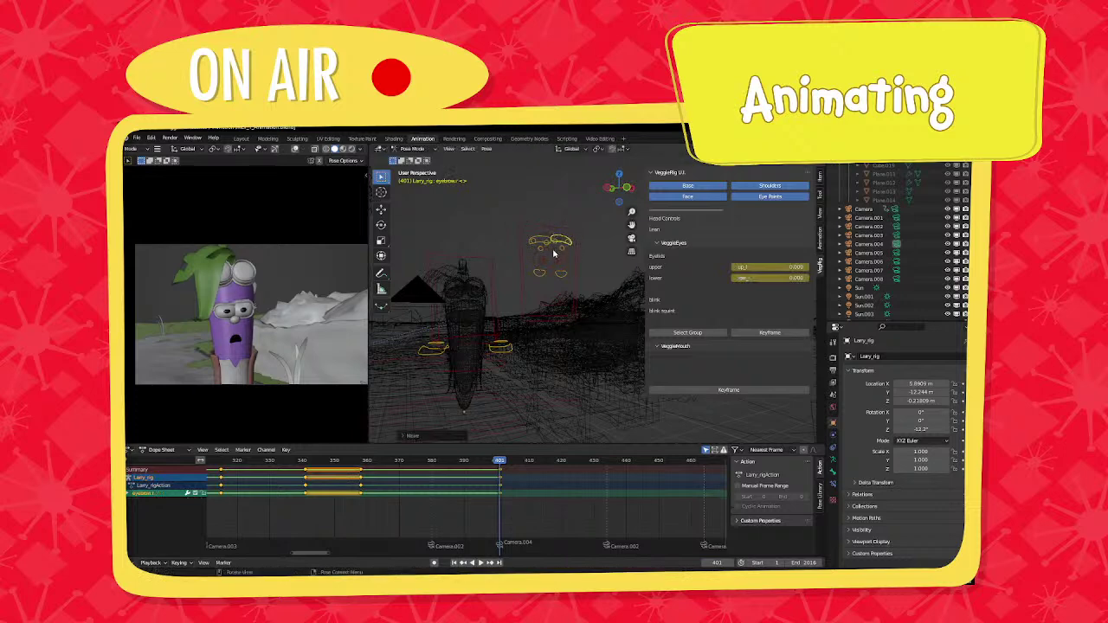
pyautogui.press('i')
pyautogui.moveTo(735, 300); pyautogui.dragTo(810, 300)
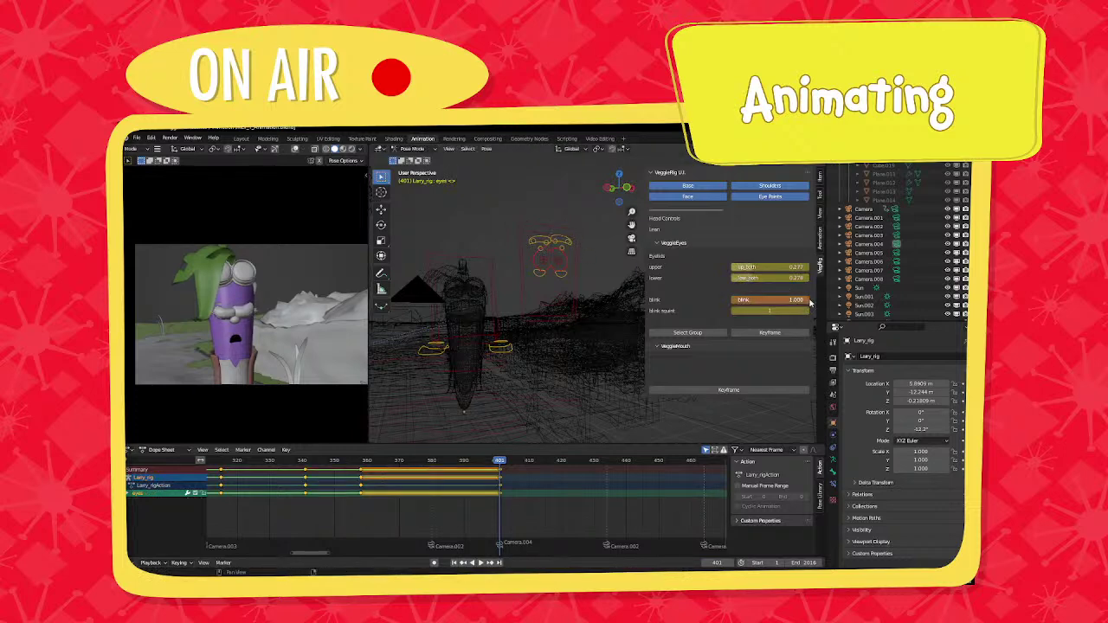
# Reposition the left and right middle eyebrow controls together and keyframe all of Larry's rig controls at frame 401.
pyautogui.scroll(2, 557, 255)
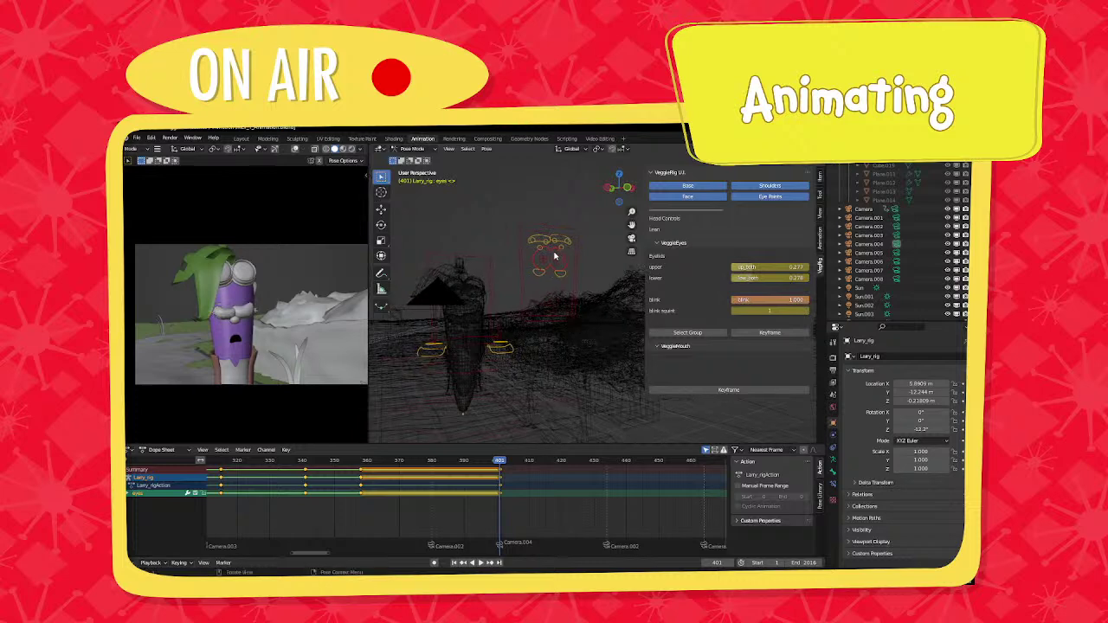
pyautogui.click(561, 239)
pyautogui.keyDown('shift'); pyautogui.click(559, 237); pyautogui.keyUp('shift')
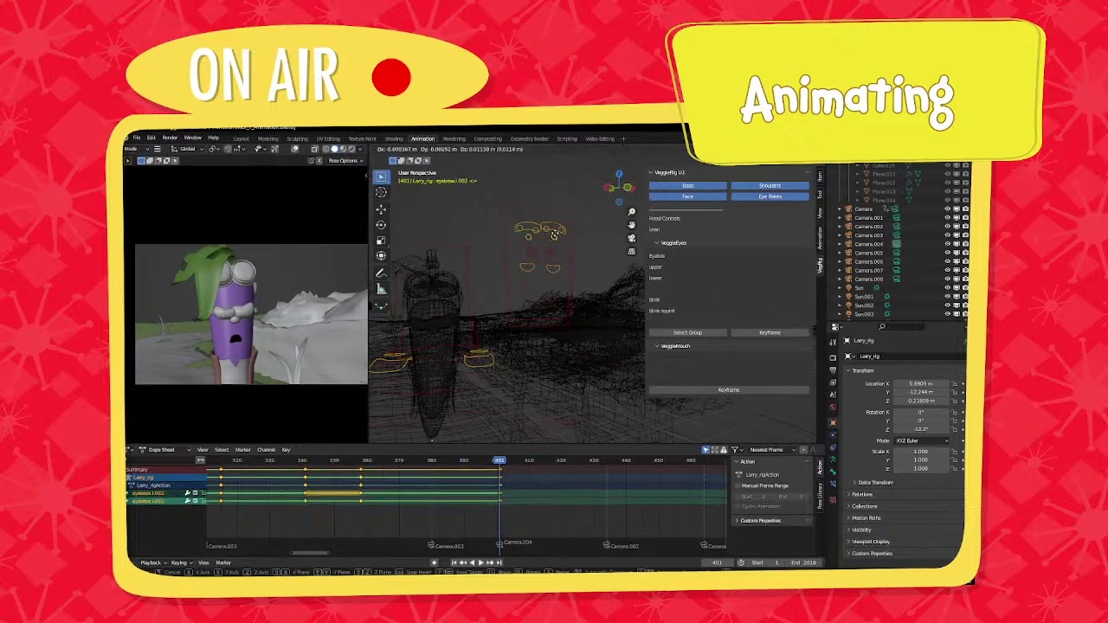
pyautogui.press('g')
pyautogui.click(554, 233)
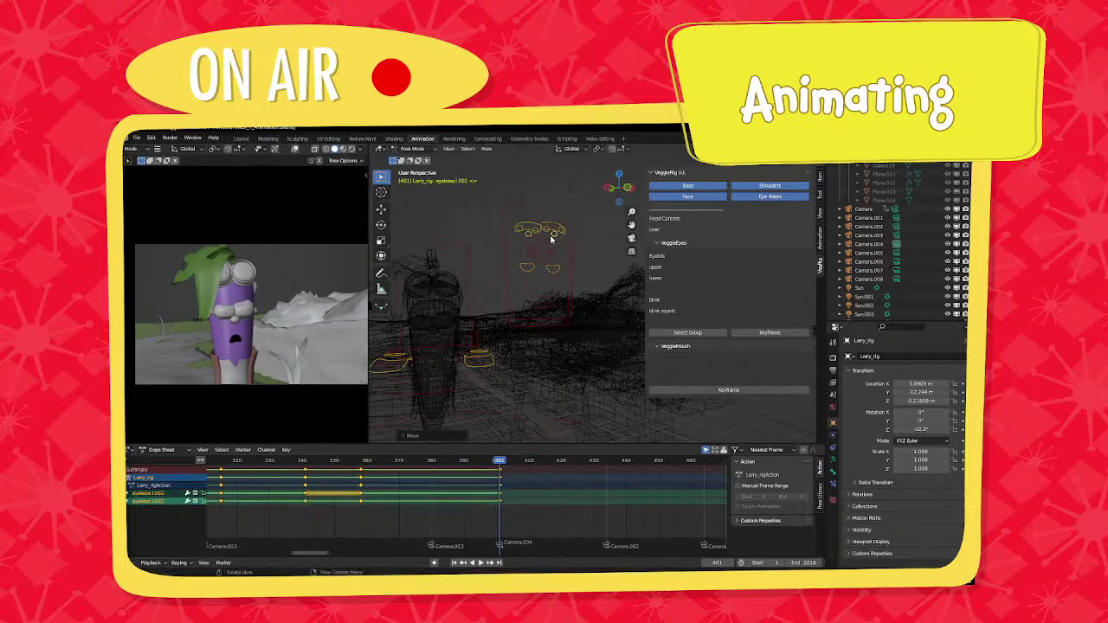
pyautogui.press('a')
pyautogui.press('i')
pyautogui.click(546, 243)
# Raise both squint controls slightly and keyframe all of Larry's rig controls at frame 401.
pyautogui.moveTo(543, 268)
pyautogui.mouseDown(button='middle')
pyautogui.moveTo(557, 252)
pyautogui.moveTo(554, 271)
pyautogui.mouseUp(button='middle')
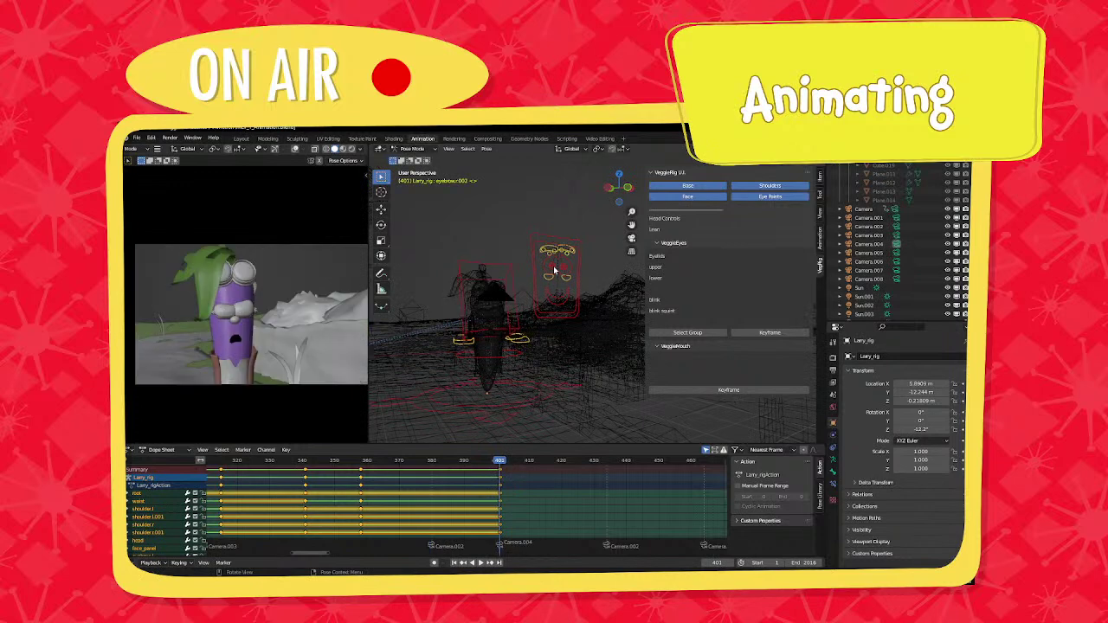
pyautogui.click(550, 281)
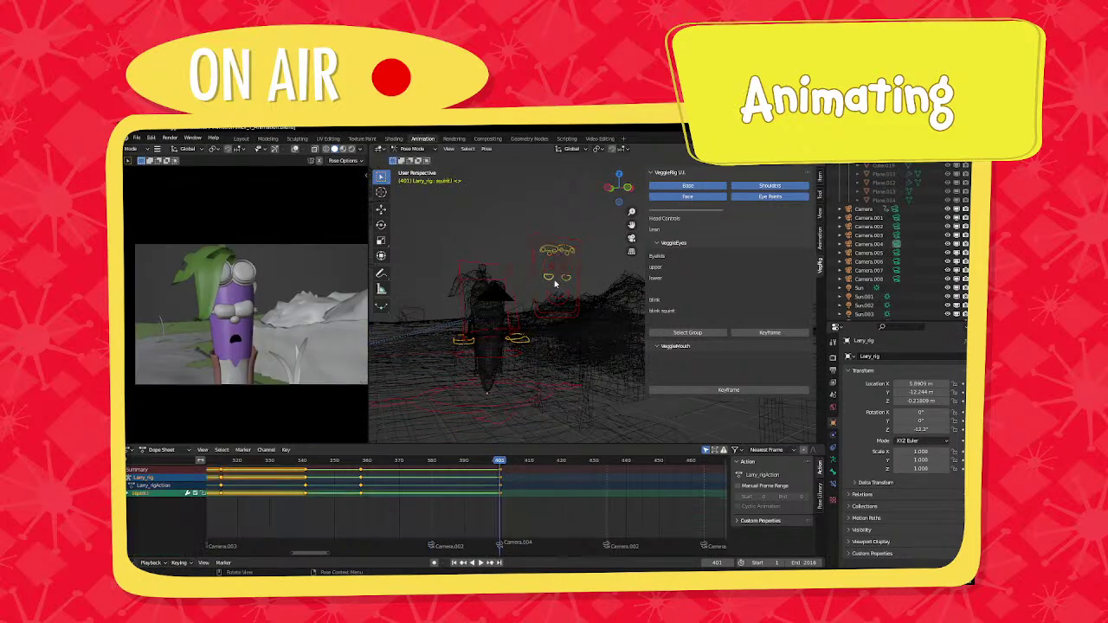
pyautogui.keyDown('shift'); pyautogui.click(563, 280); pyautogui.keyUp('shift')
pyautogui.press('g')
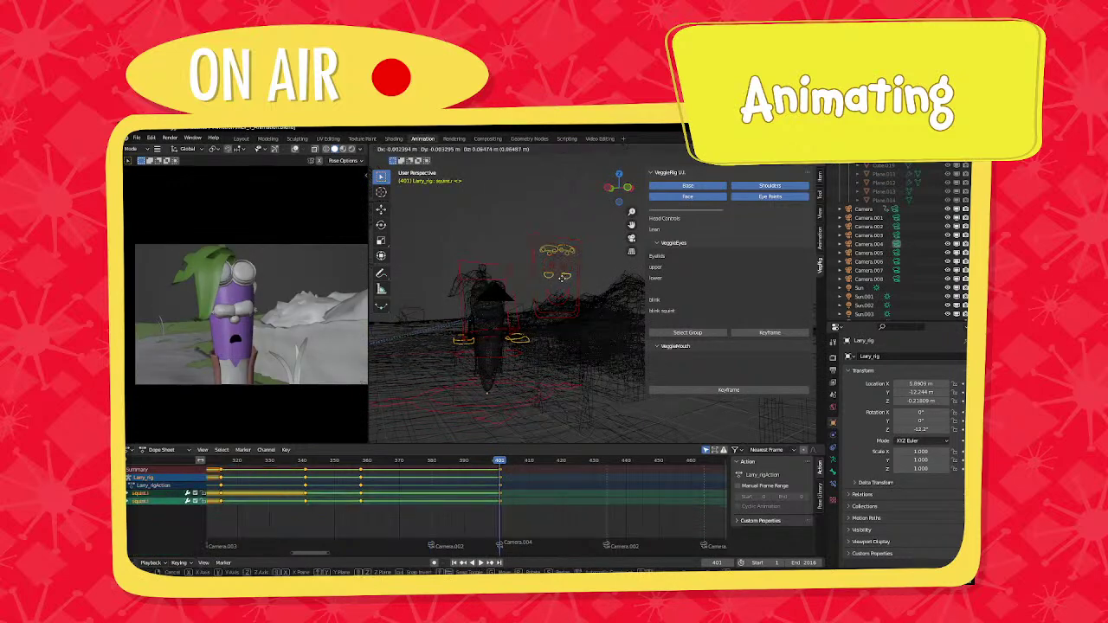
pyautogui.click(563, 278)
pyautogui.press('a')
pyautogui.press('i')
pyautogui.click(523, 276)
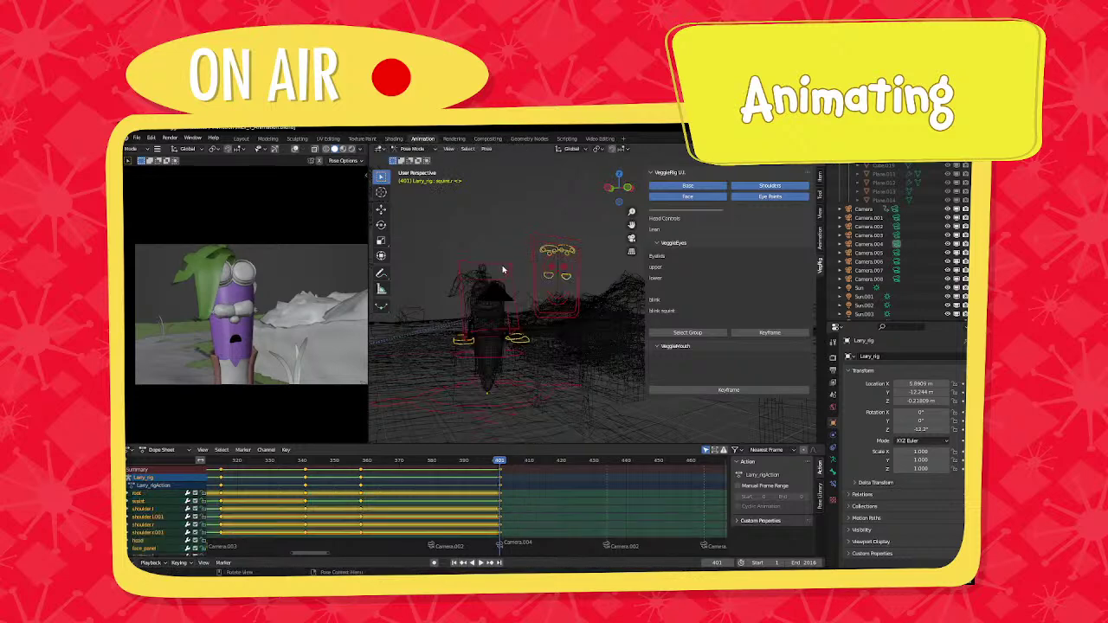
# Tilt Larry's head control with a free trackball rotation and keyframe the whole rig at frame 401.
pyautogui.click(502, 270)
pyautogui.press('r')
pyautogui.press('r')
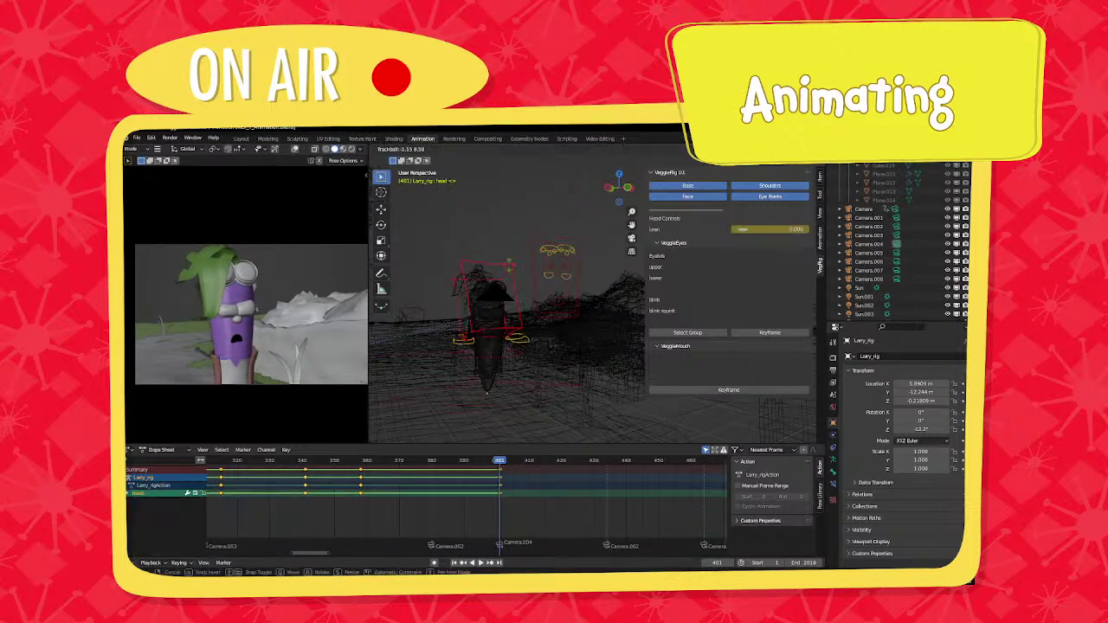
pyautogui.click(509, 270)
pyautogui.press('a')
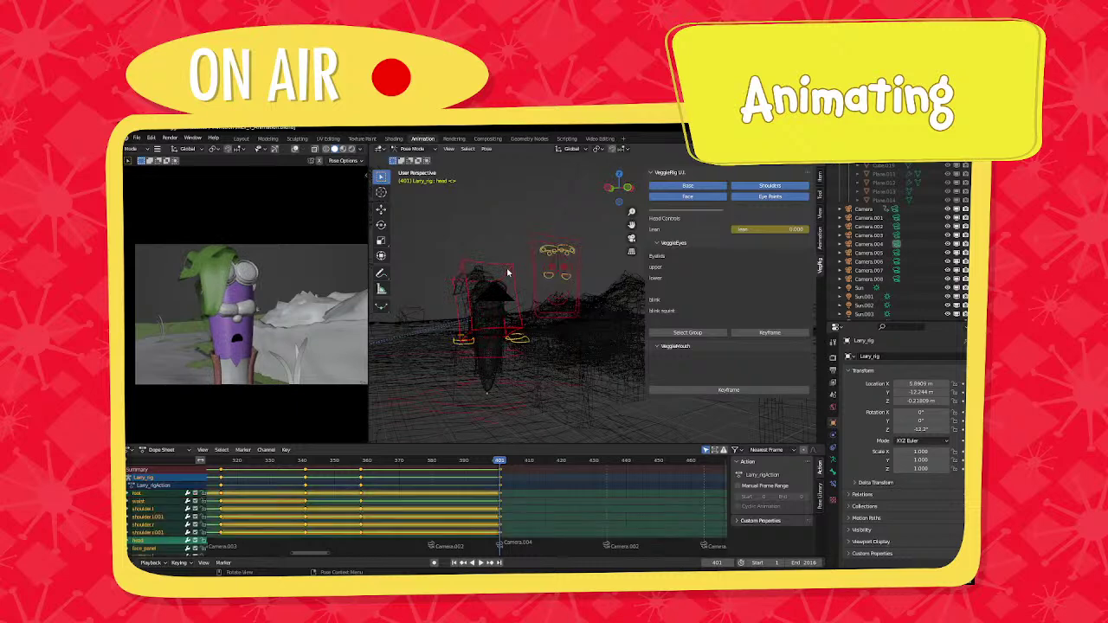
pyautogui.press('i')
pyautogui.click(509, 271)
# Advance to frame 425, clear the head control's rotation and rotate the head freely into a new pose.
pyautogui.moveTo(537, 496); pyautogui.dragTo(449, 499, button='middle')
pyautogui.scroll(3, 491, 501)
pyautogui.scroll(3, 448, 499)
pyautogui.press('space')
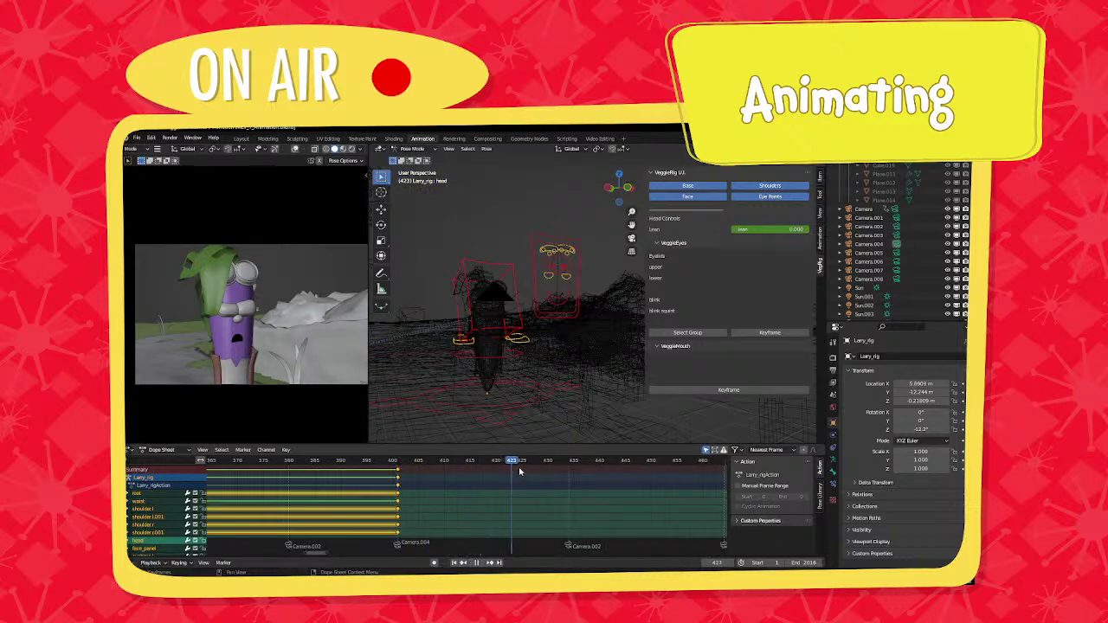
pyautogui.press('space')
pyautogui.click(515, 281)
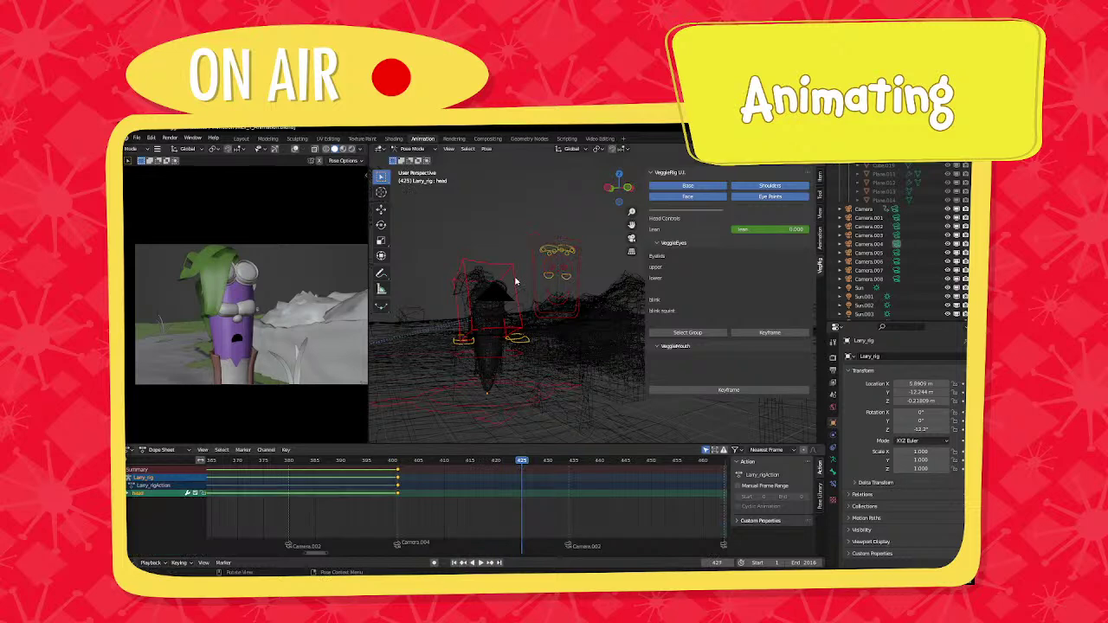
pyautogui.hotkey('alt', 'r')
pyautogui.press('r')
pyautogui.press('r')
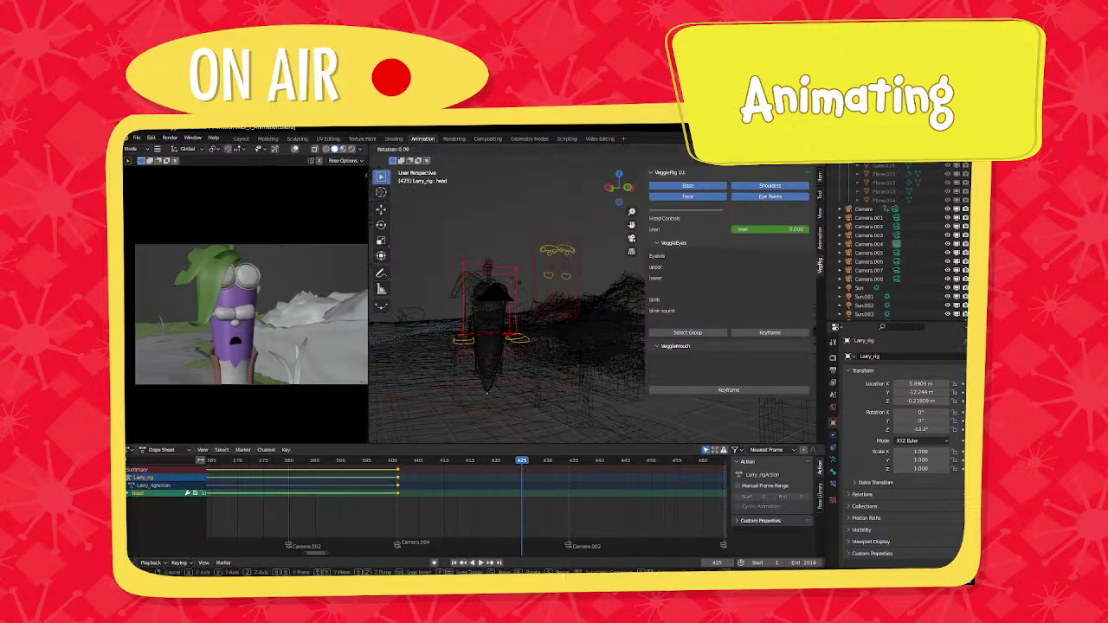
pyautogui.click(553, 277)
# Open Larry's eyes at frame 425 by setting blink to 0.000 and both upper eyelids to 0.624.
pyautogui.click(559, 275)
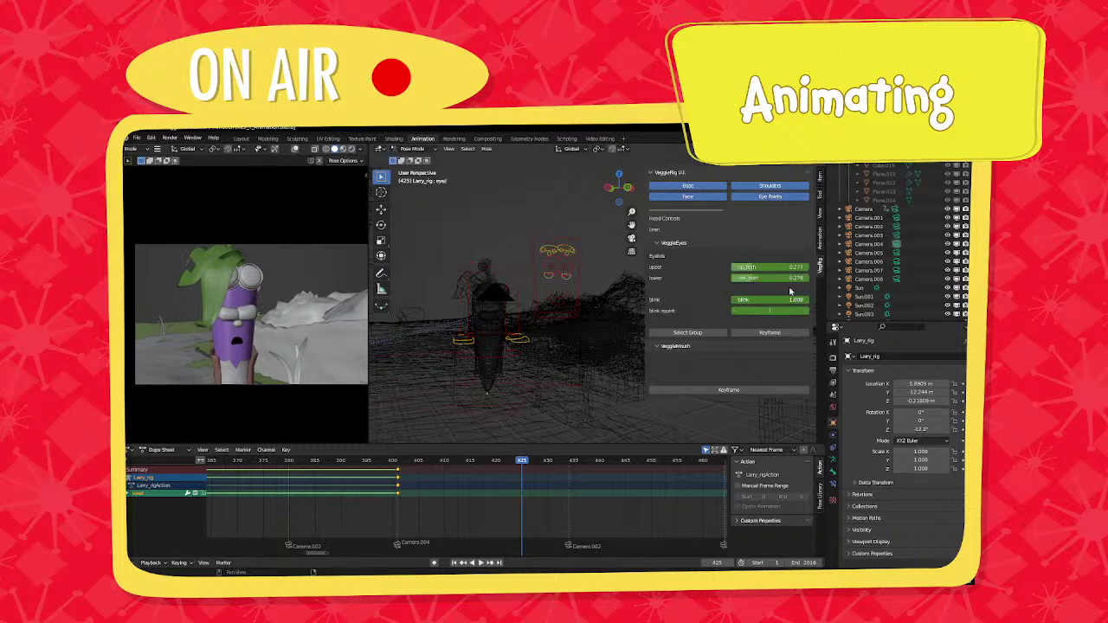
pyautogui.moveTo(770, 300); pyautogui.dragTo(729, 300)
pyautogui.moveTo(770, 270); pyautogui.dragTo(798, 270)
# Select the group of eyebrow and squint controls and reset their positions at frame 425.
pyautogui.scroll(2, 582, 298)
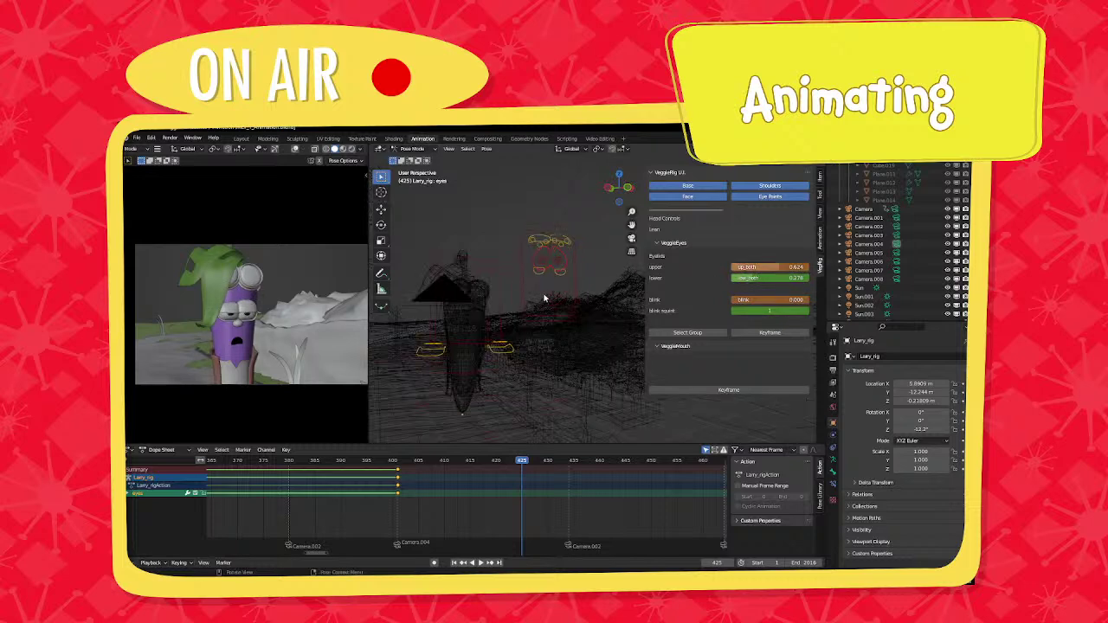
pyautogui.click(533, 269)
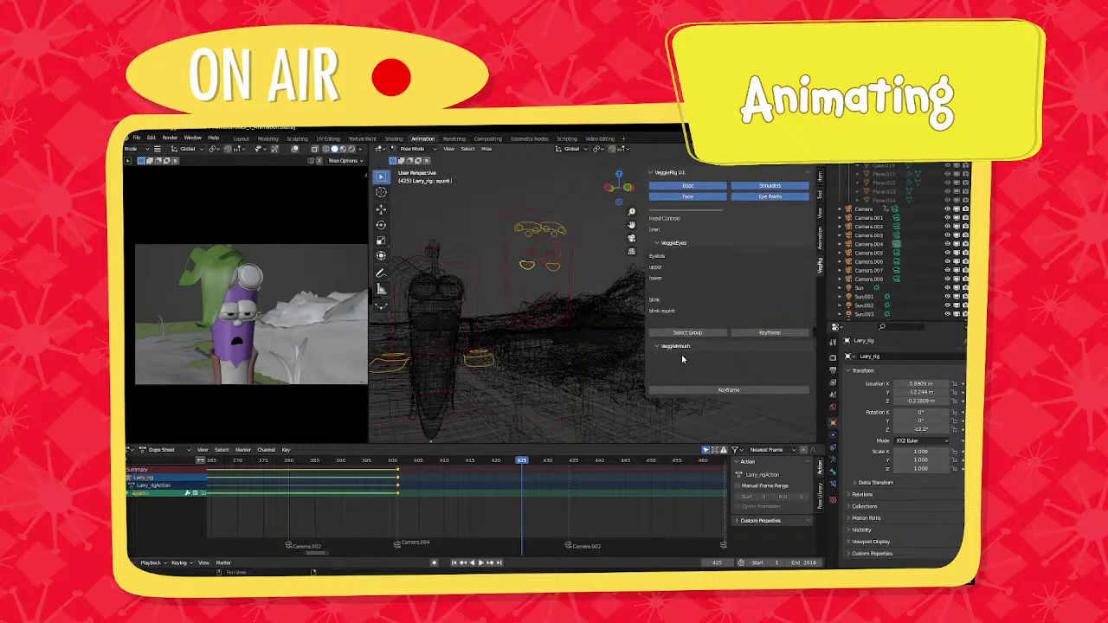
pyautogui.click(688, 334)
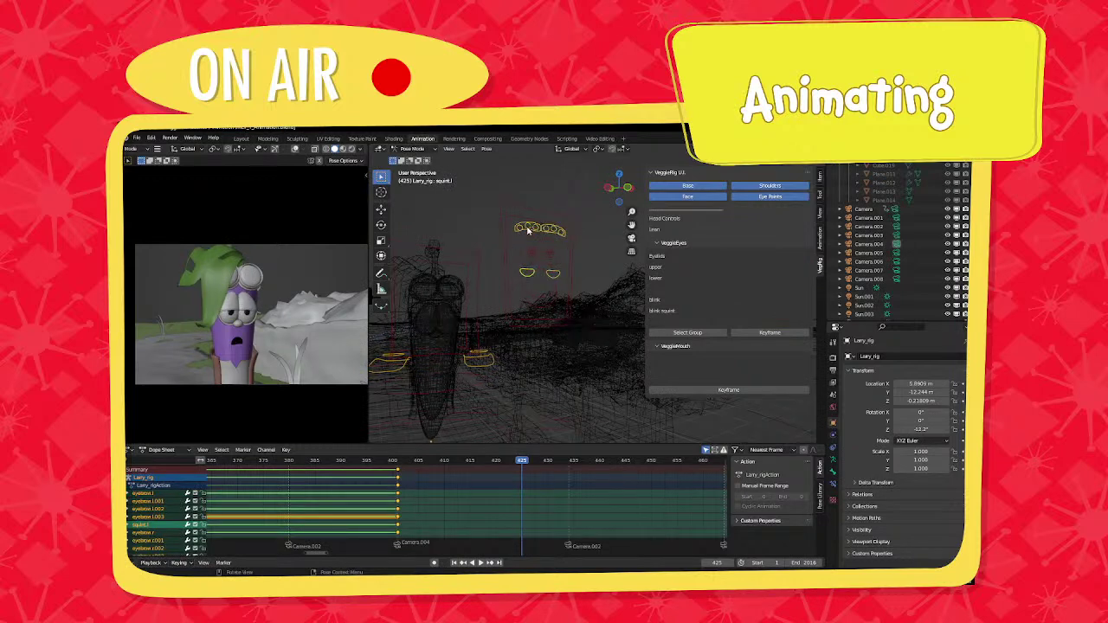
# Lower the left and right middle eyebrow controls together by about 0.2 m at frame 425.
pyautogui.click(553, 231)
pyautogui.click(554, 230)
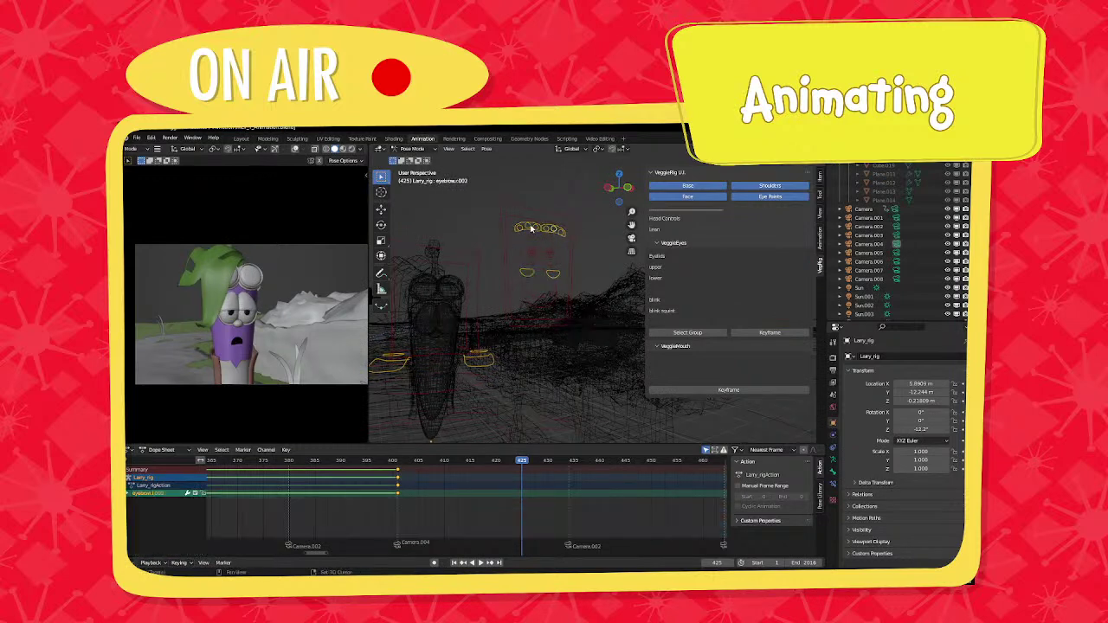
pyautogui.keyDown('shift'); pyautogui.click(531, 228); pyautogui.keyUp('shift')
pyautogui.press('g')
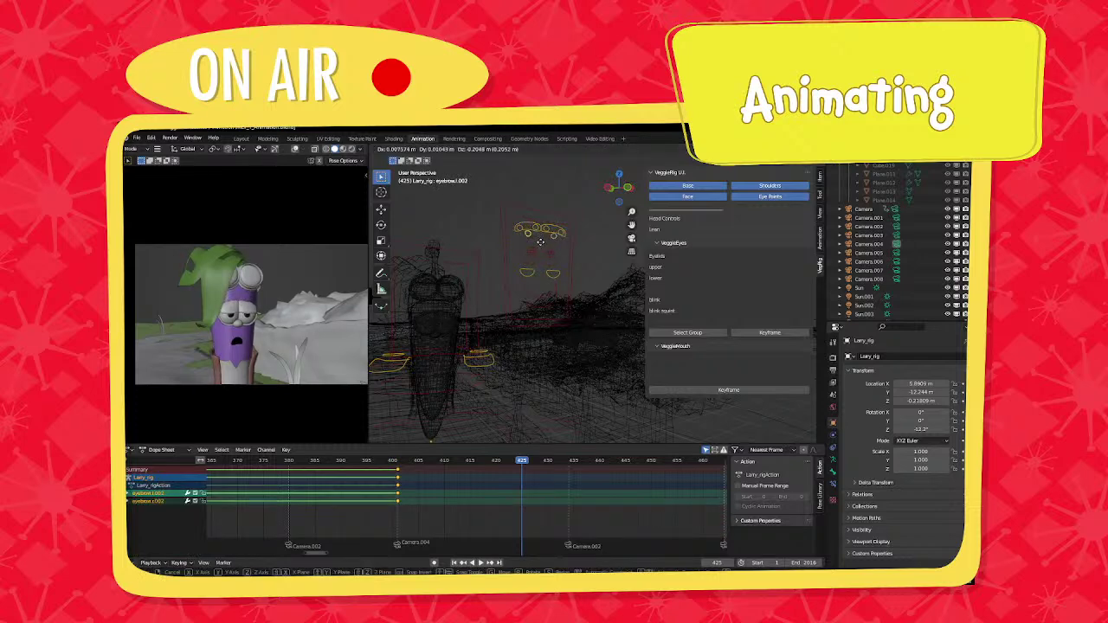
pyautogui.click(540, 245)
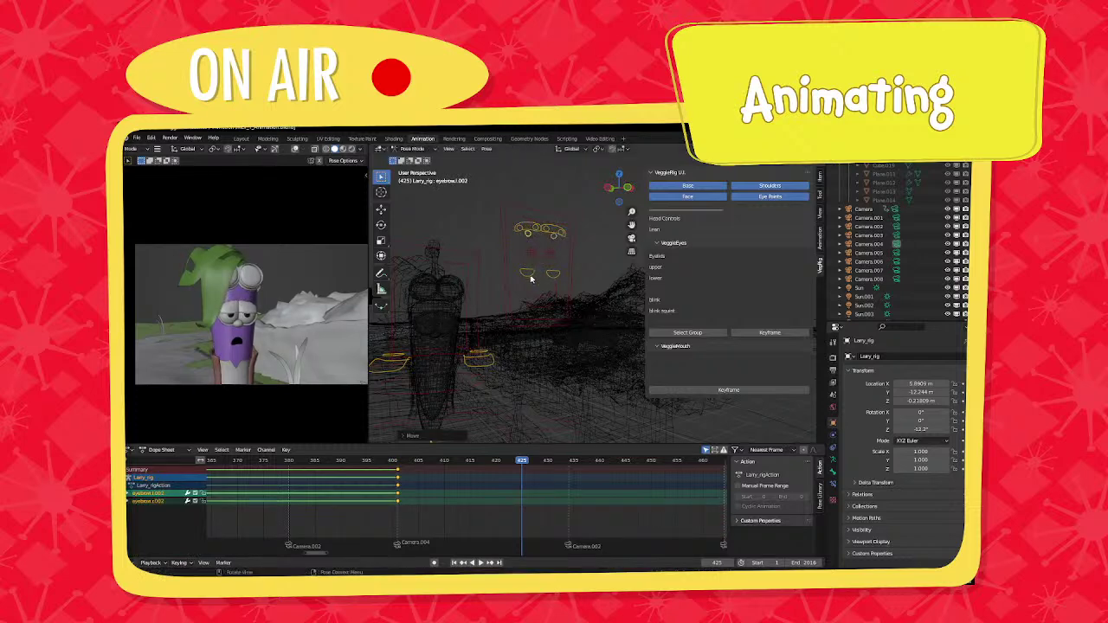
# Raise both squint controls by about 0.11 m and keyframe all of Larry's rig controls at frame 425.
pyautogui.click(549, 278)
pyautogui.keyDown('shift'); pyautogui.click(550, 274); pyautogui.keyUp('shift')
pyautogui.press('g')
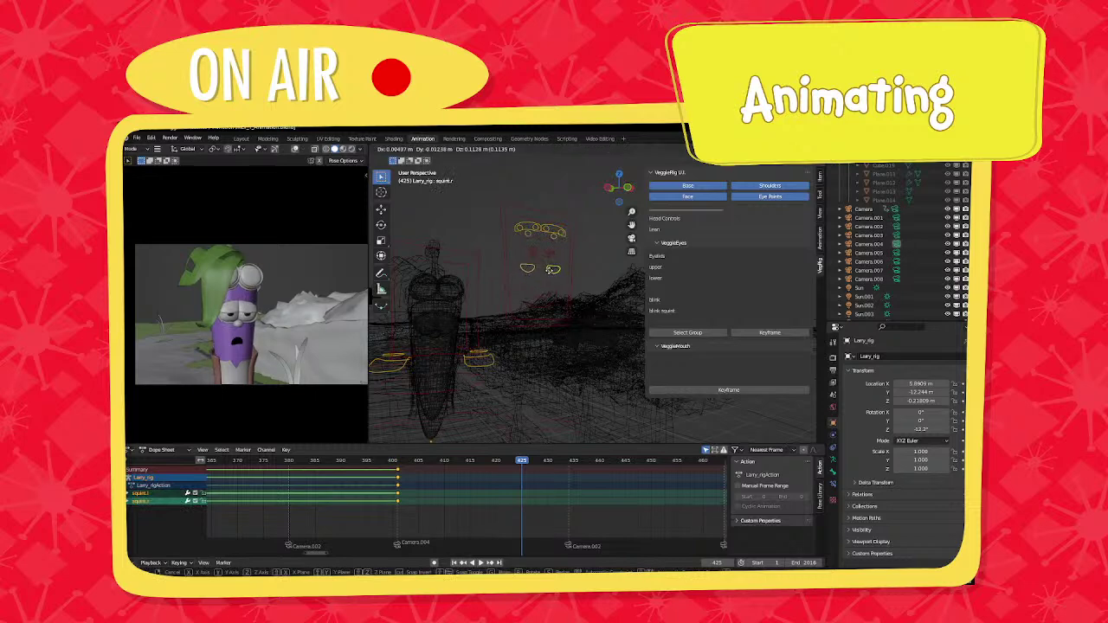
pyautogui.click(548, 273)
pyautogui.press('a')
pyautogui.press('i')
pyautogui.click(523, 279)
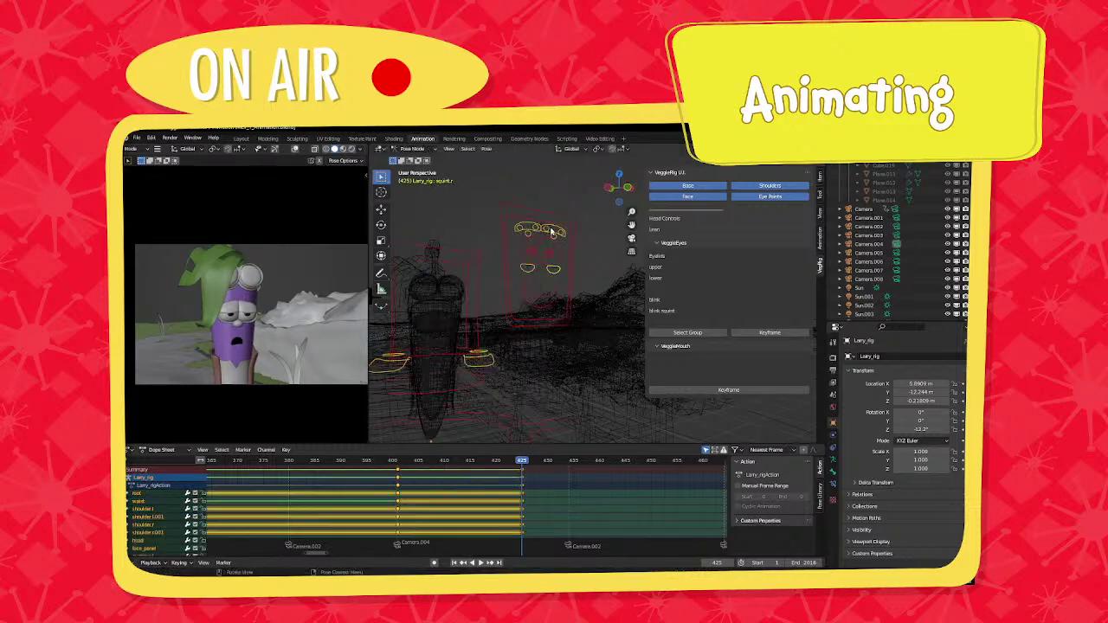
# Refine the right eyebrow and both middle eyebrow controls, and key all rig controls at frame 425 with Available keyframes.
pyautogui.click(552, 230)
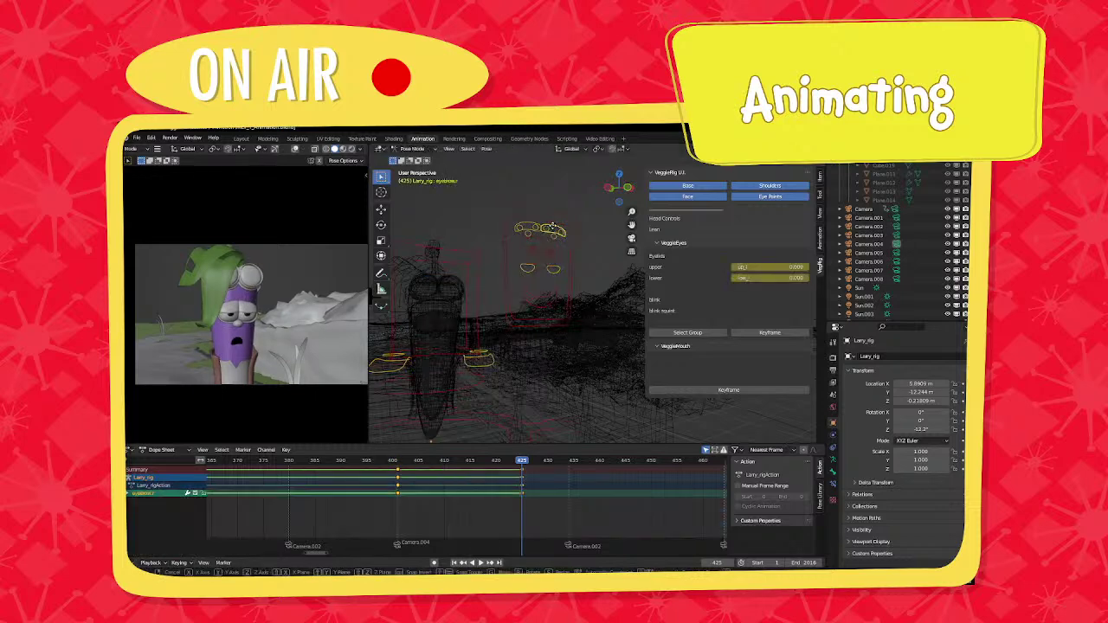
pyautogui.press('g')
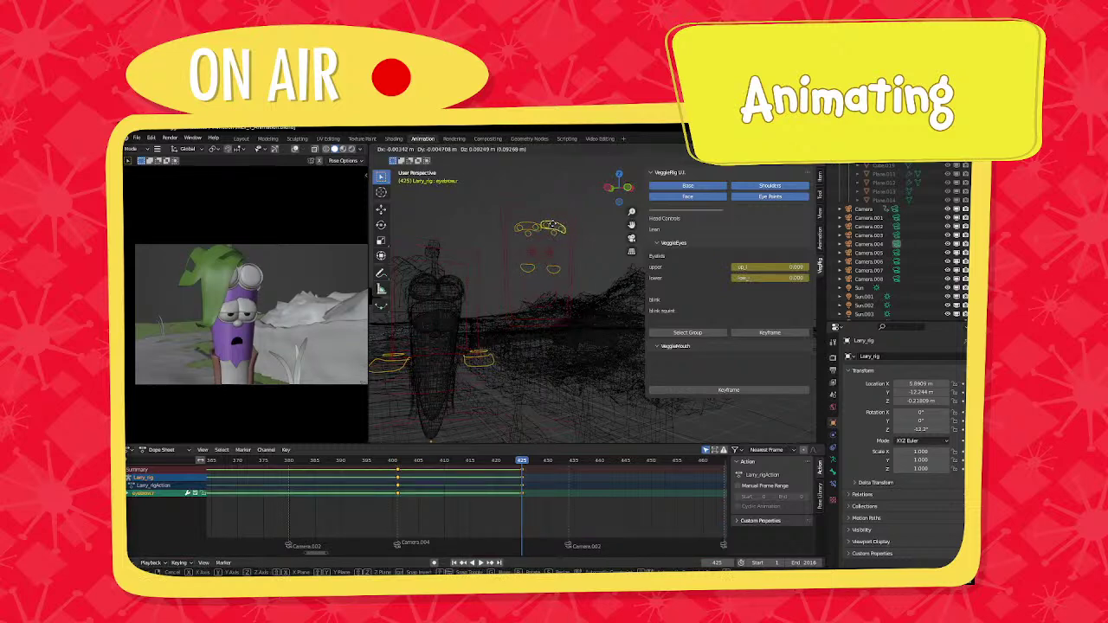
pyautogui.click(554, 235)
pyautogui.keyDown('shift'); pyautogui.click(528, 230); pyautogui.keyUp('shift')
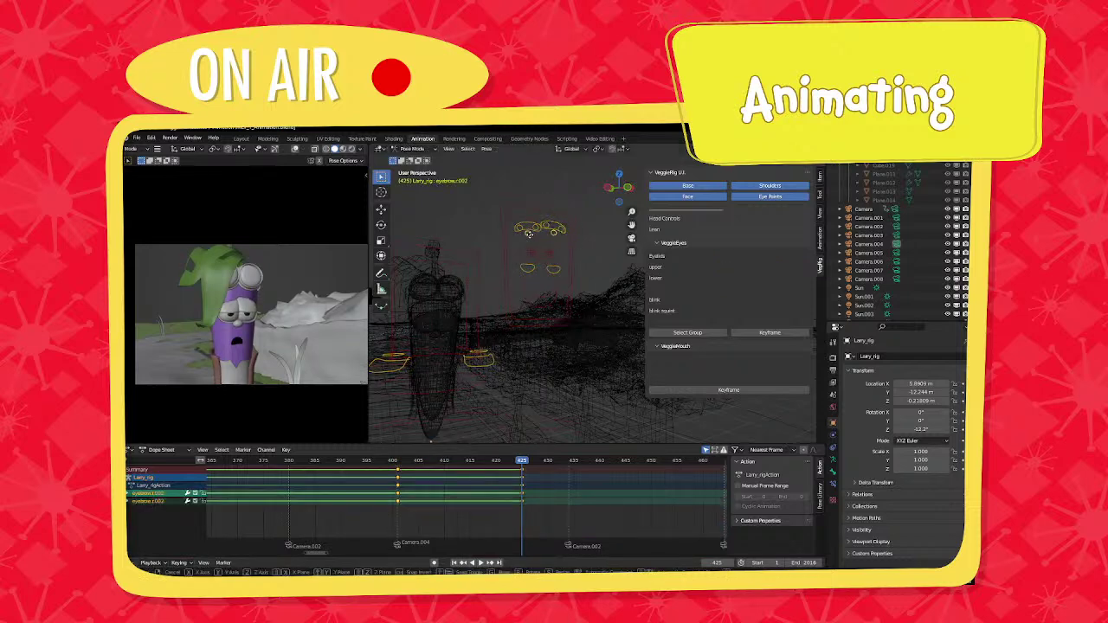
pyautogui.press('g')
pyautogui.click(531, 236)
pyautogui.press('a')
pyautogui.press('i')
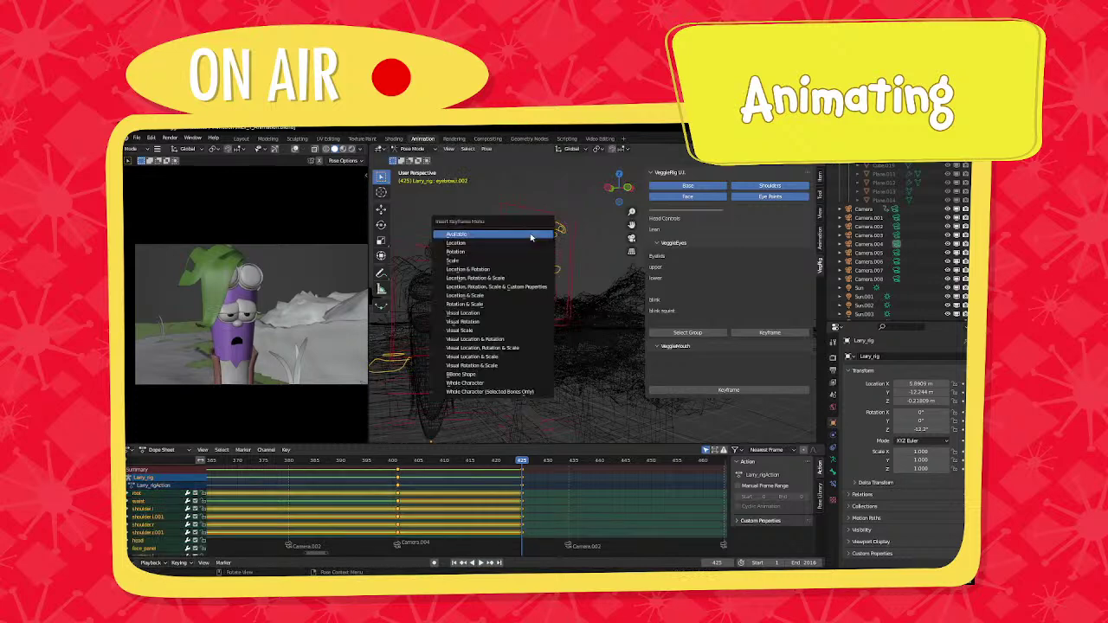
pyautogui.click(531, 237)
pyautogui.press('Left')
pyautogui.press('Right')
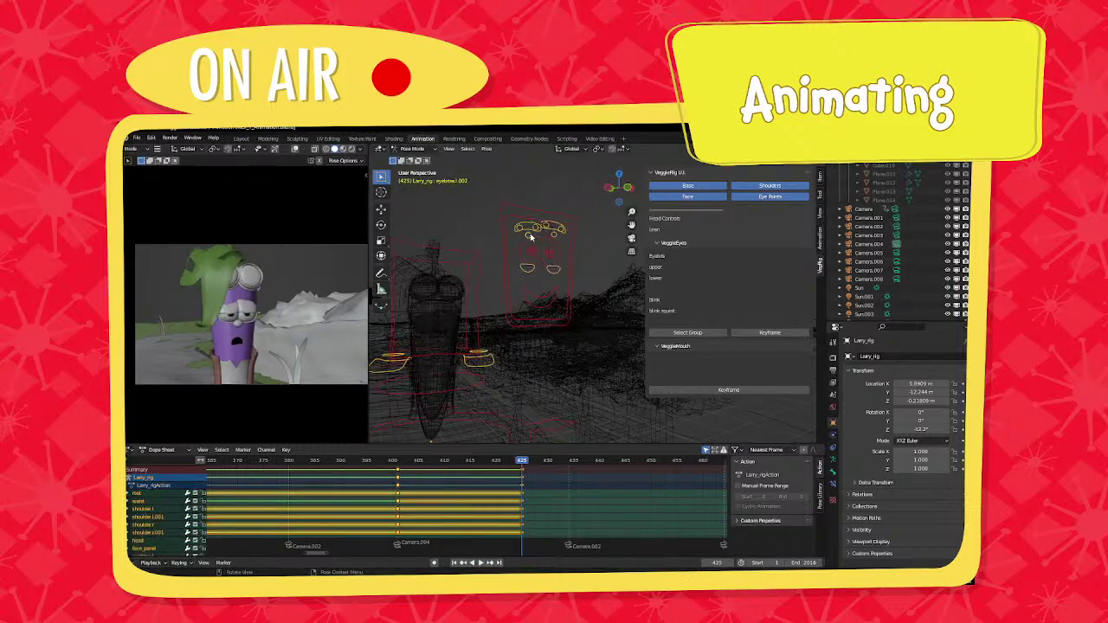
# Play back the keyed section of Larry's animation up to frame 321 to review the motion.
pyautogui.scroll(-5, 440, 510)
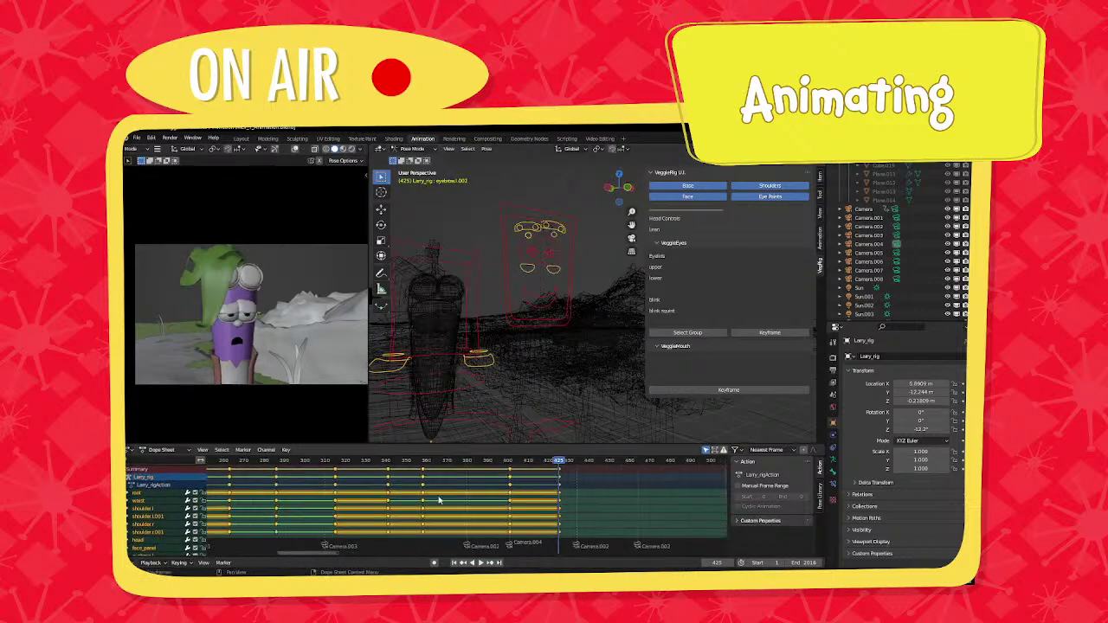
pyautogui.scroll(-2, 390, 480)
pyautogui.click(343, 465)
pyautogui.press('space')
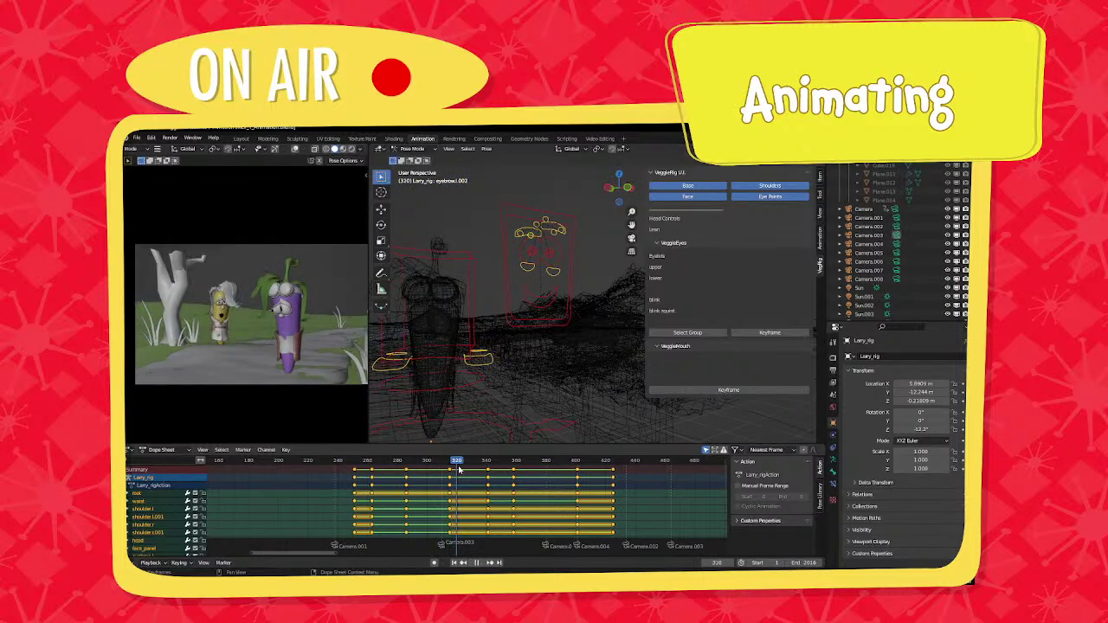
pyautogui.press('space')
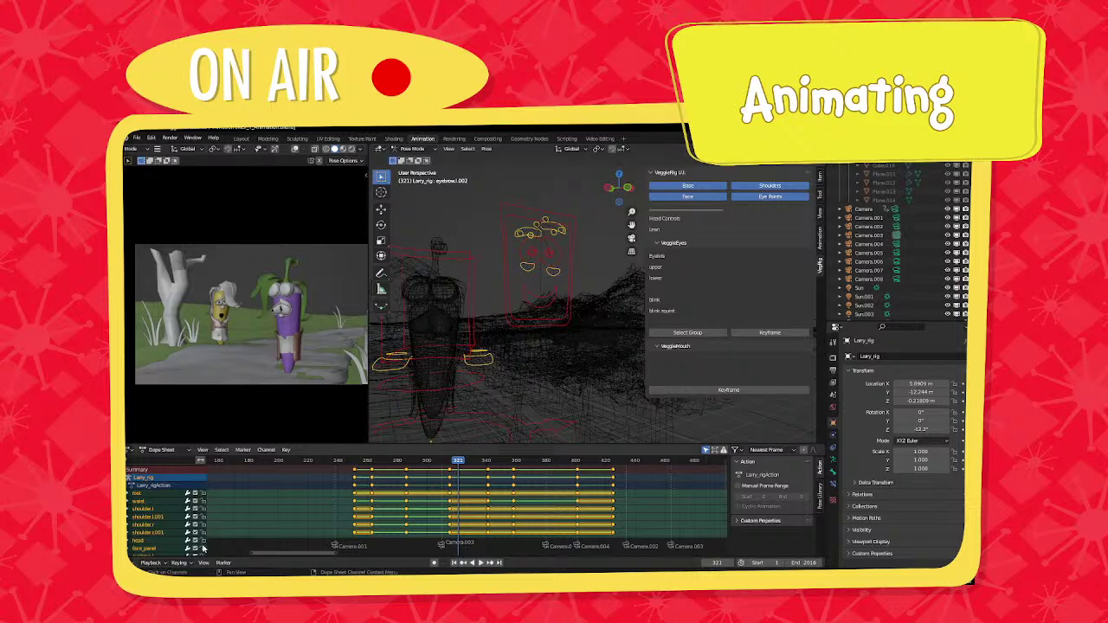
# Return to frame 250 at the start of the keyed section and save the file.
pyautogui.scroll(3, 344, 475)
pyautogui.click(344, 461)
pyautogui.press('space')
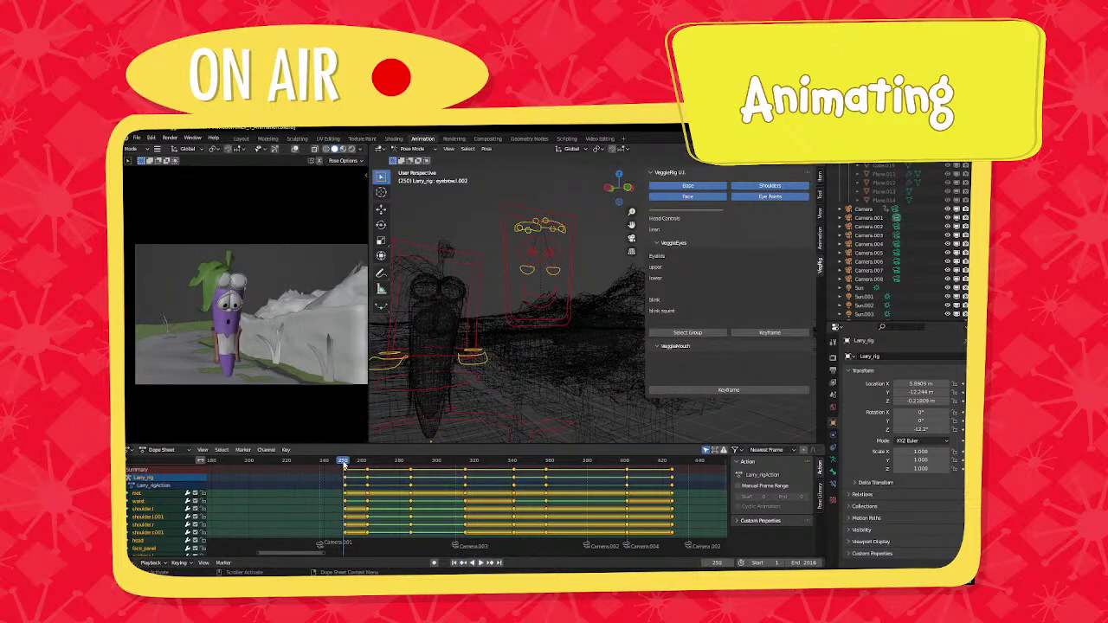
pyautogui.moveTo(407, 484); pyautogui.dragTo(378, 492, button='middle')
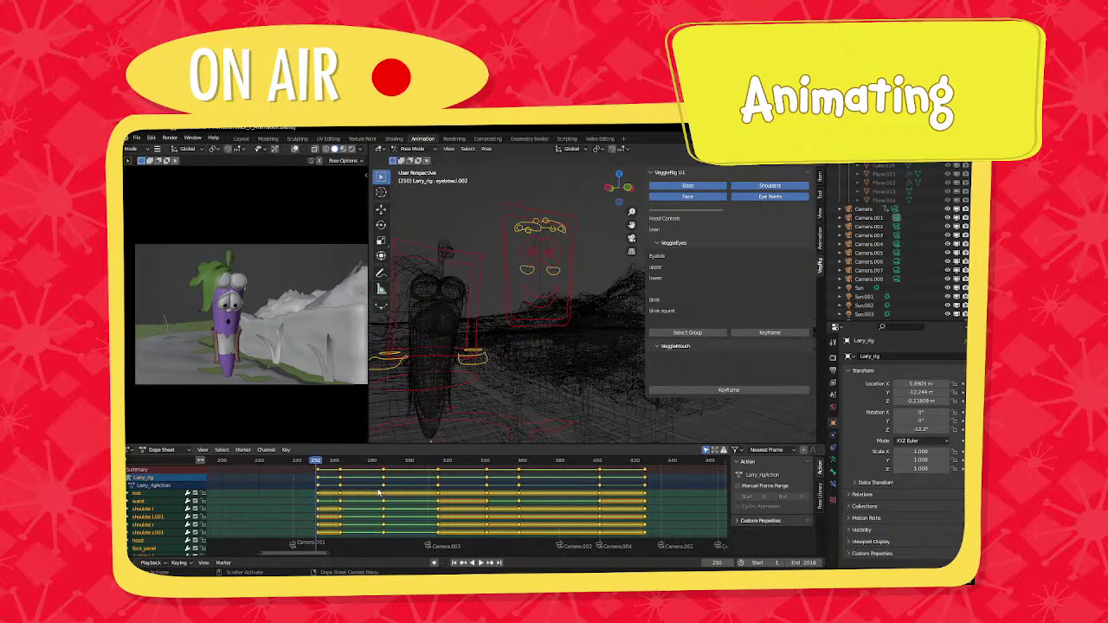
pyautogui.hotkey('ctrl', 's')
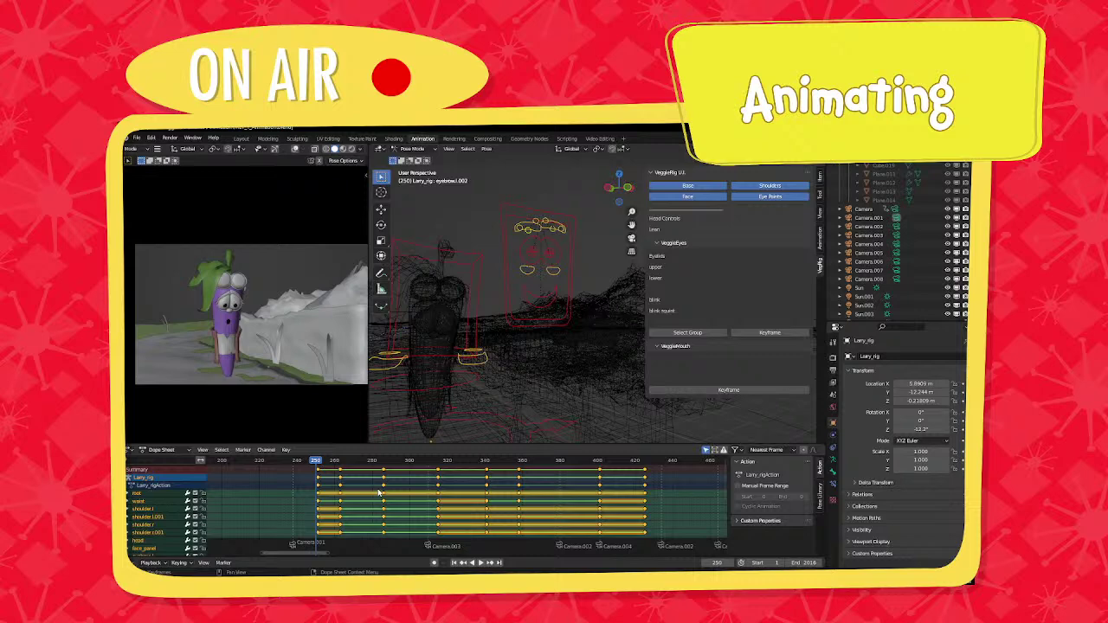
# Go to frame 358 and reposition the left and right .002 eyebrow controls together.
pyautogui.scroll(2, 378, 498)
pyautogui.moveTo(319, 464); pyautogui.dragTo(555, 470)
pyautogui.click(457, 472)
pyautogui.click(533, 232)
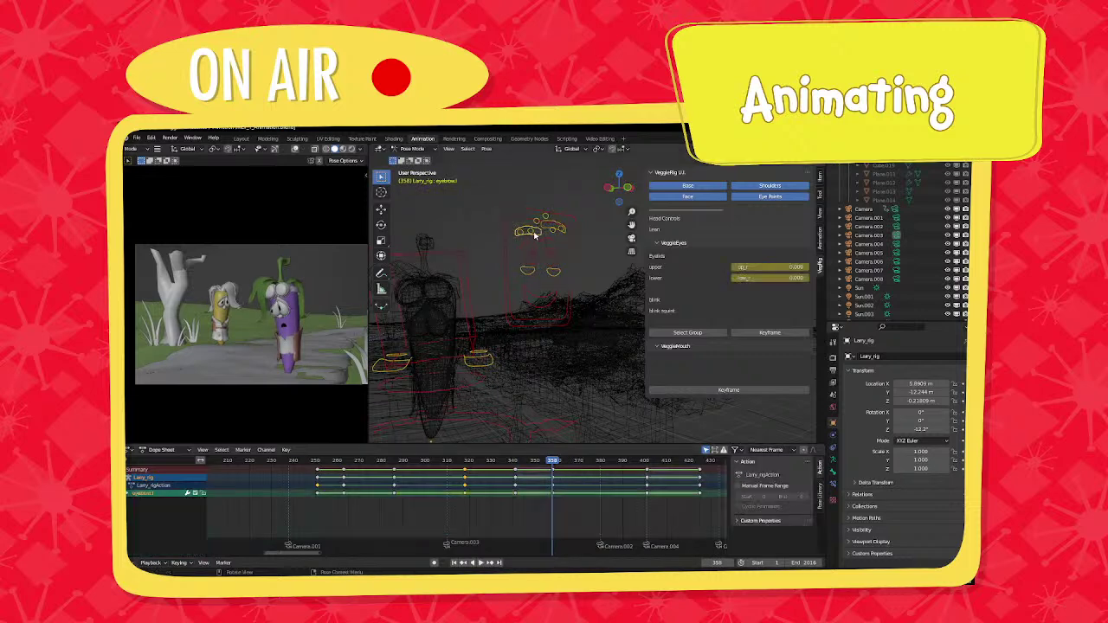
pyautogui.keyDown('shift'); pyautogui.click(553, 230); pyautogui.keyUp('shift')
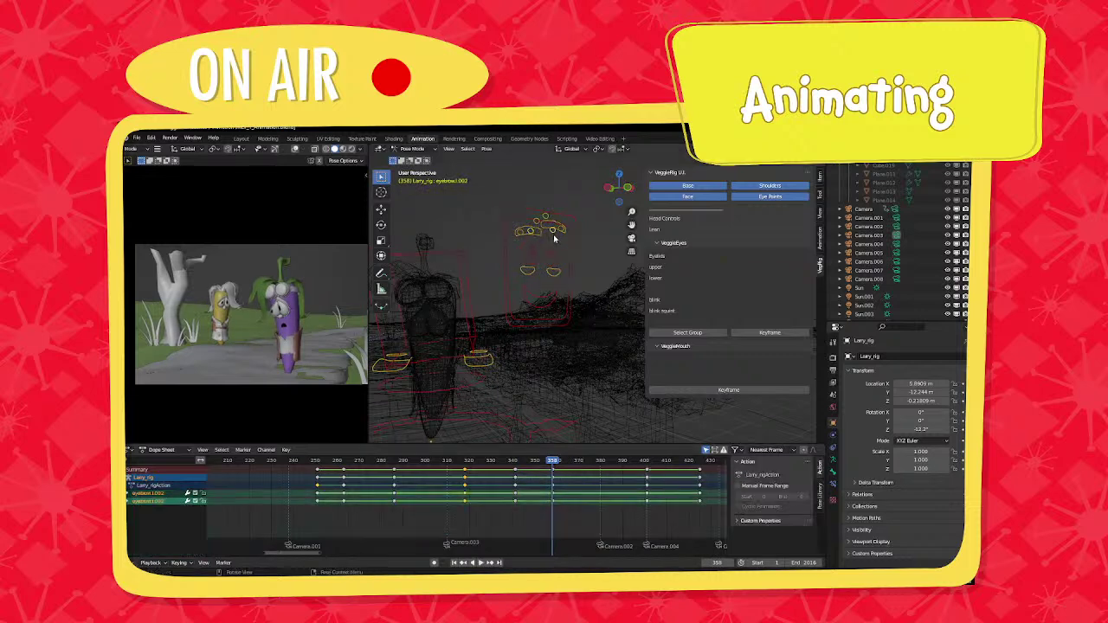
pyautogui.press('g')
pyautogui.click(554, 234)
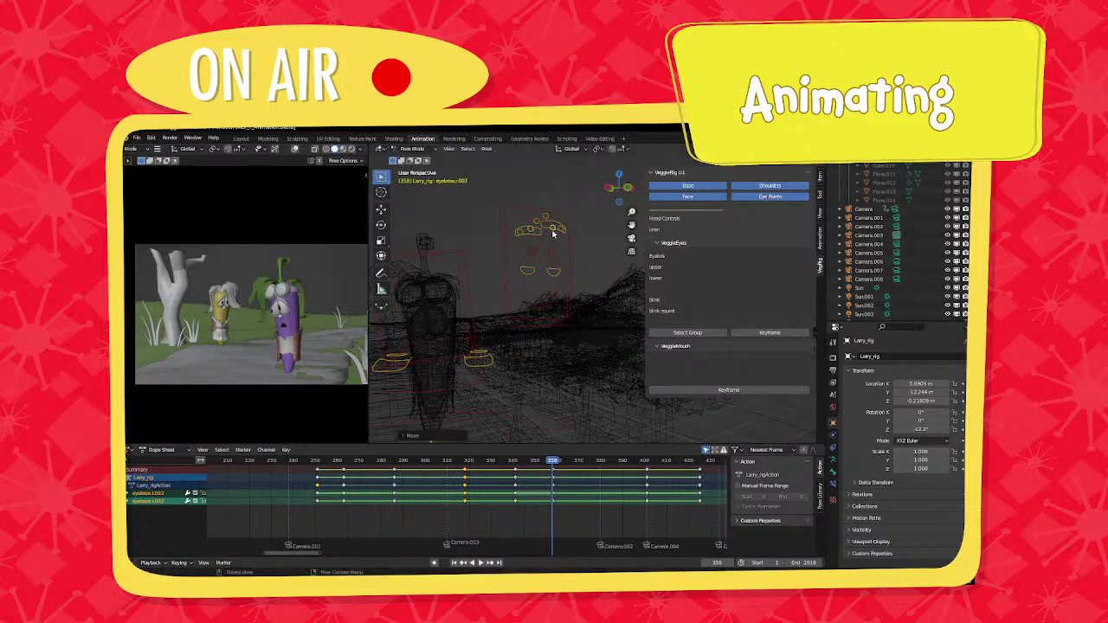
# Reposition both inner .001 eyebrow controls and keyframe all of Larry's rig controls at frame 358.
pyautogui.click(546, 221)
pyautogui.press('g')
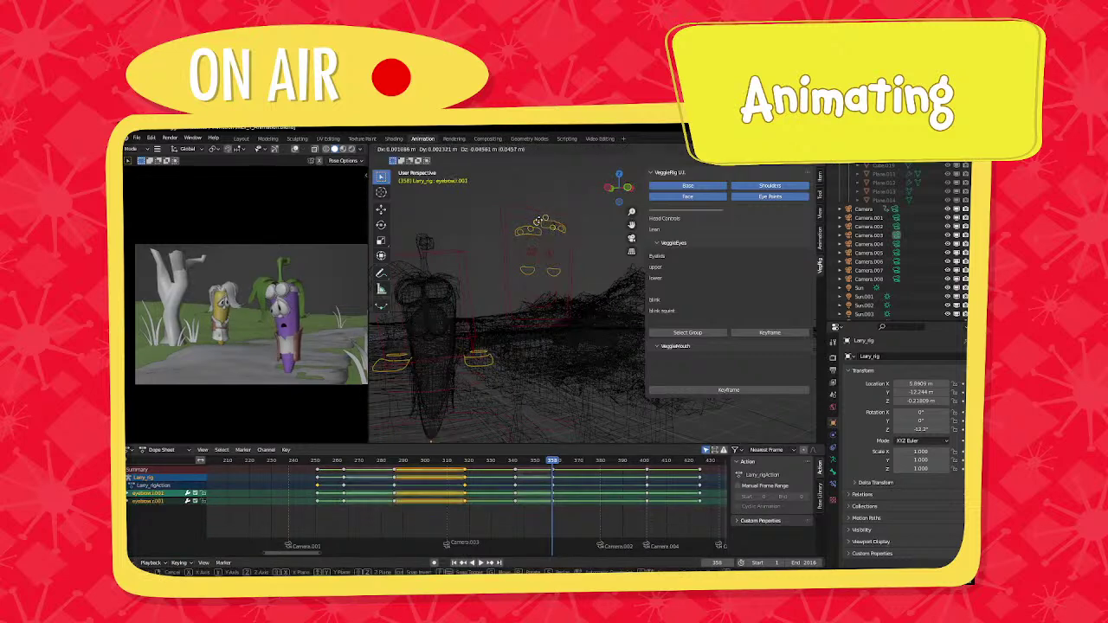
pyautogui.click(539, 226)
pyautogui.press('a')
pyautogui.press('i')
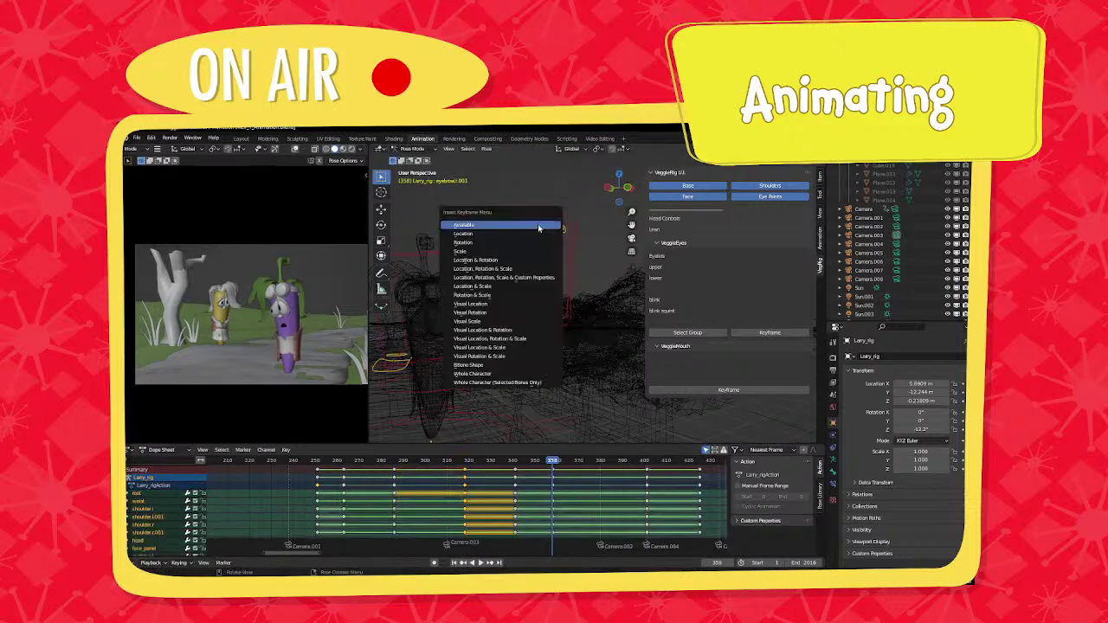
pyautogui.click(516, 367)
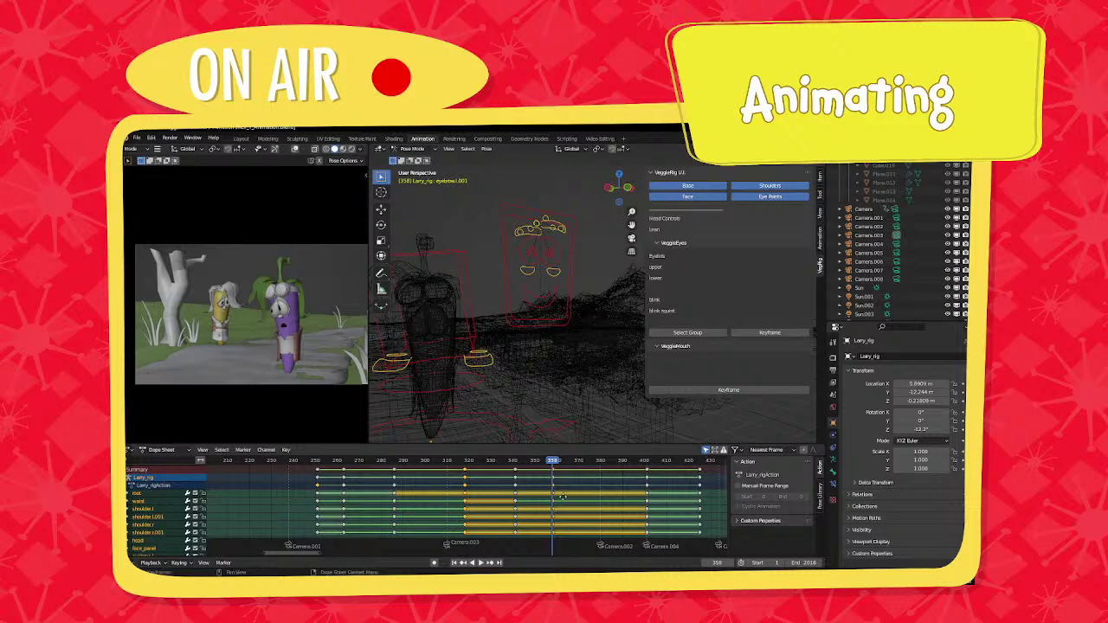
# Play back Larry's animation past the last keyed frames to frame 430 to review the motion.
pyautogui.scroll(5, 430, 508)
pyautogui.scroll(-2, 432, 510)
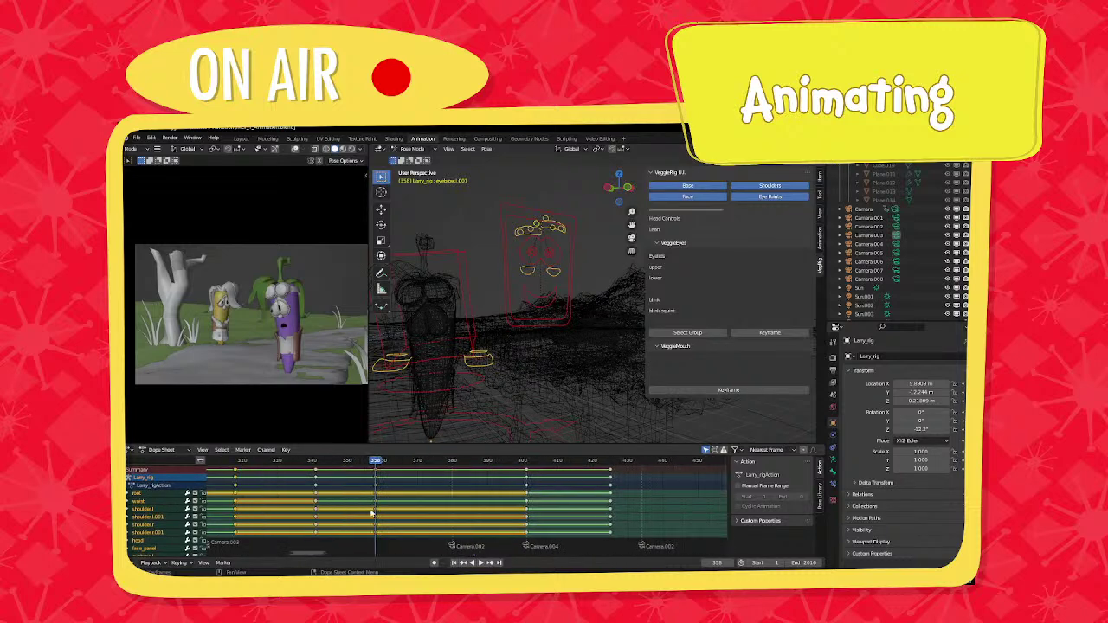
pyautogui.click(442, 466)
pyautogui.press('space')
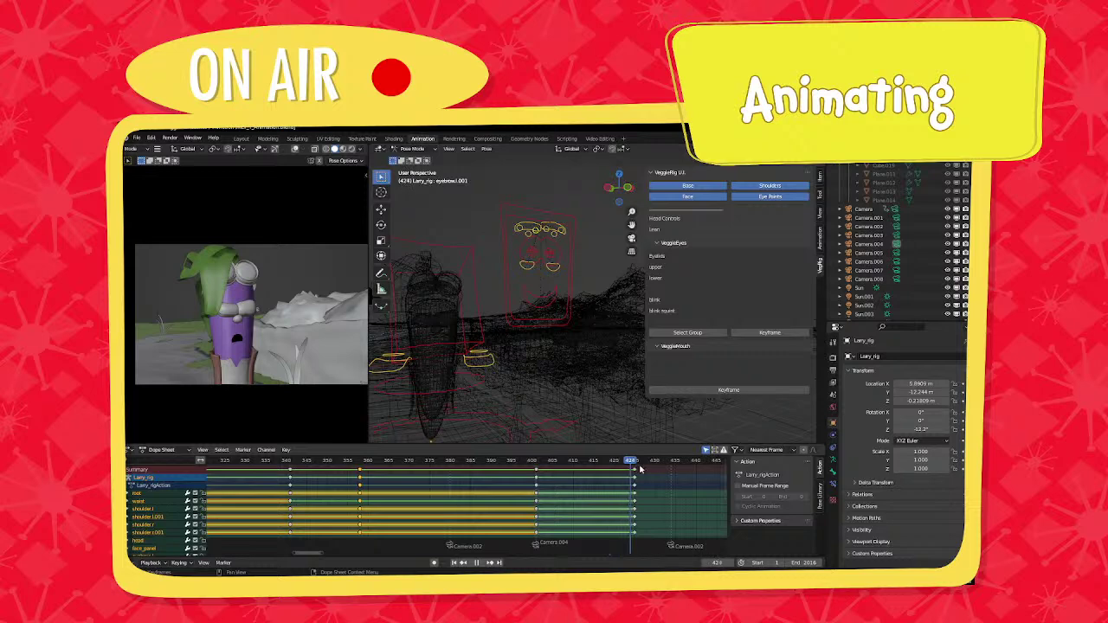
pyautogui.press('space')
pyautogui.moveTo(645, 499); pyautogui.dragTo(471, 512, button='middle')
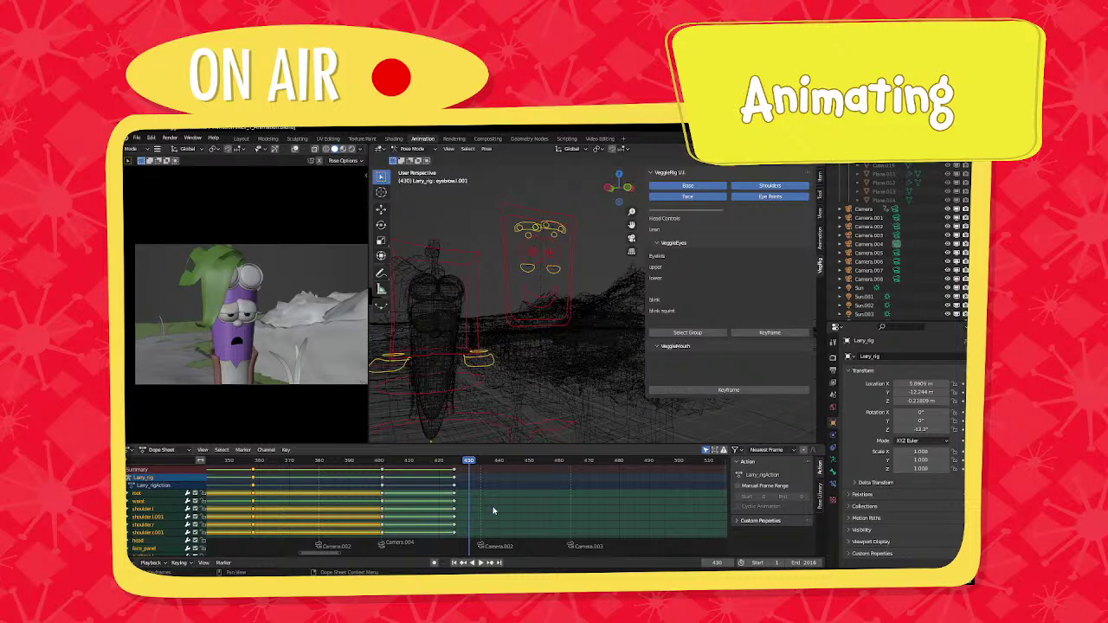
# Go to frame 472 in the Camera.003 shot and rotate Larry's head control freely with Trackball rotation.
pyautogui.moveTo(494, 511); pyautogui.dragTo(368, 508, button='middle')
pyautogui.scroll(2, 470, 472)
pyautogui.click(456, 464)
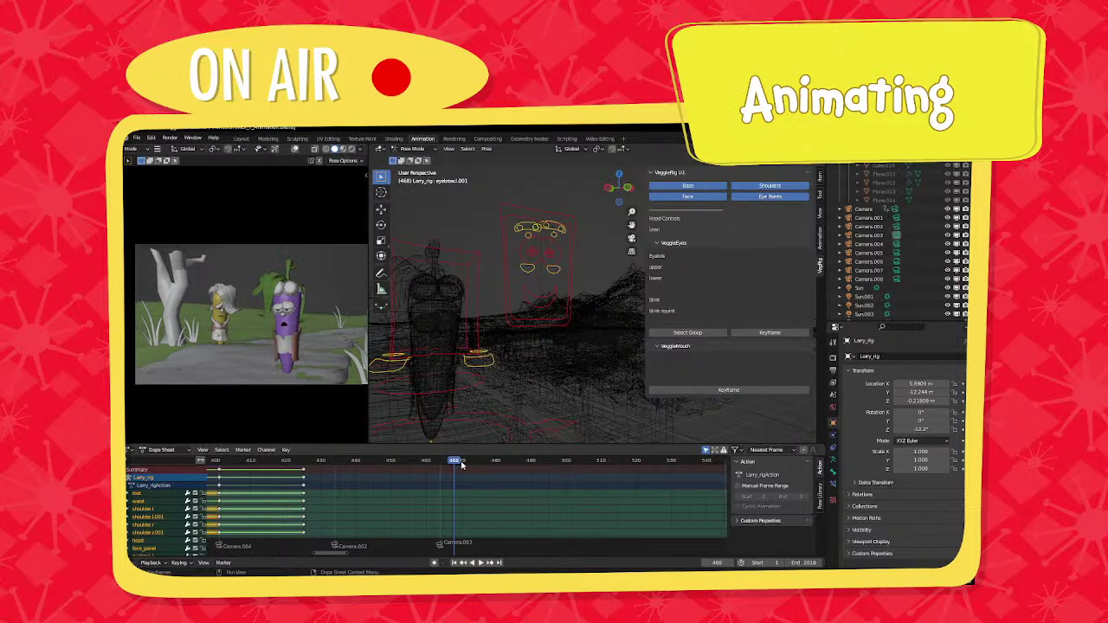
pyautogui.moveTo(461, 466); pyautogui.dragTo(467, 465)
pyautogui.click(470, 277)
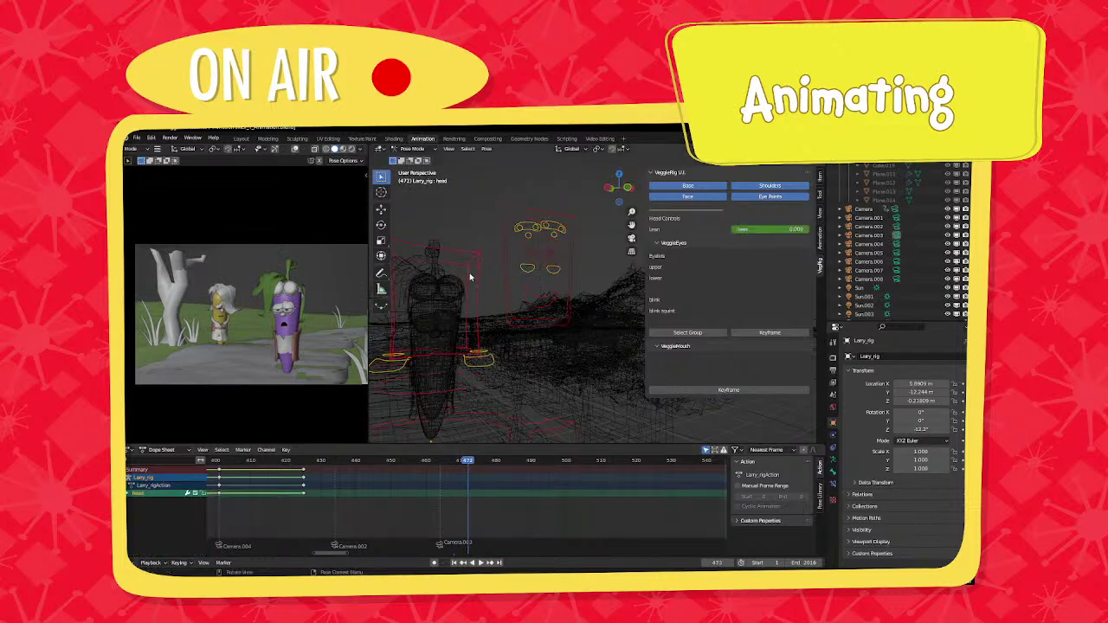
pyautogui.press('r')
pyautogui.press('r')
pyautogui.click(336, 288)
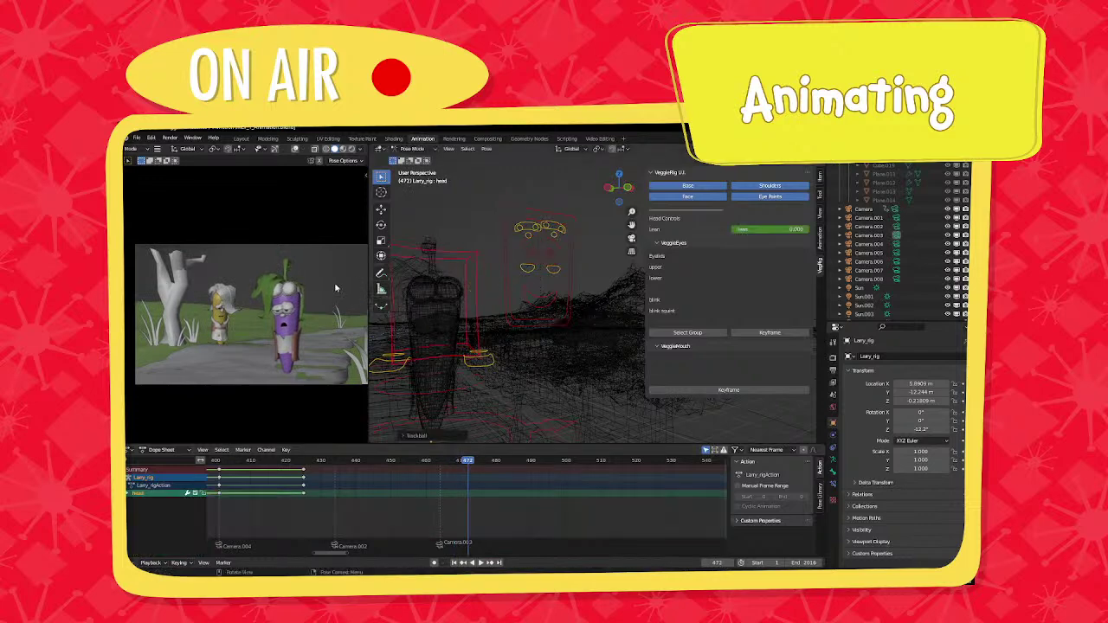
pyautogui.press('r')
pyautogui.press('r')
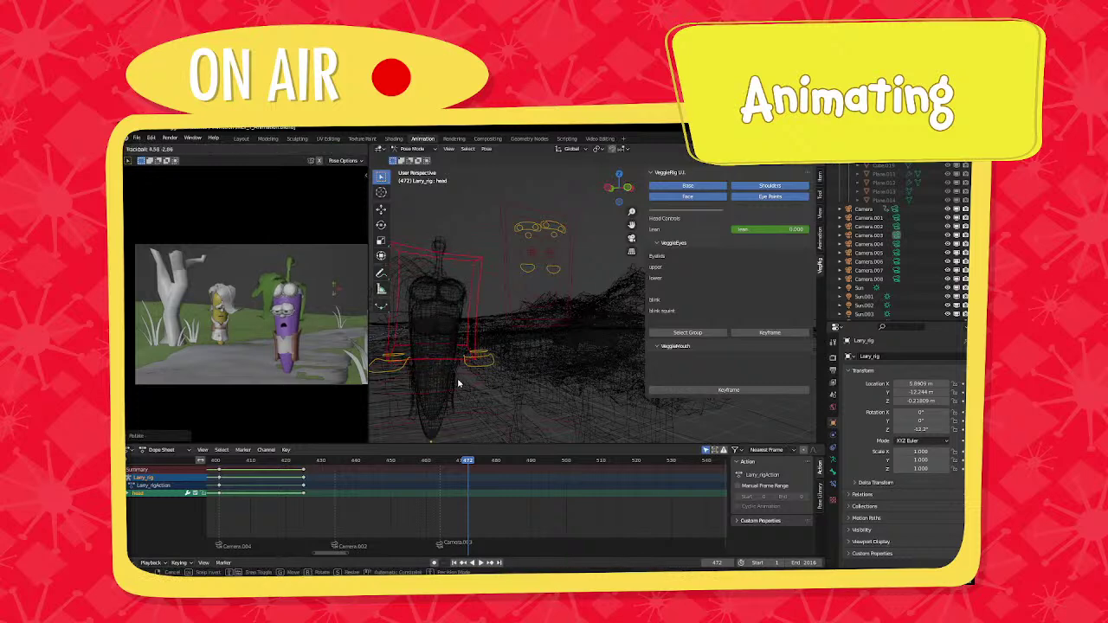
pyautogui.click(458, 386)
# Reposition Larry's waist control and keyframe all of his rig controls at frame 472.
pyautogui.click(458, 389)
pyautogui.scroll(2, 320, 343)
pyautogui.keyDown('shift'); pyautogui.moveTo(320, 343); pyautogui.dragTo(310, 339, button='middle'); pyautogui.keyUp('shift')
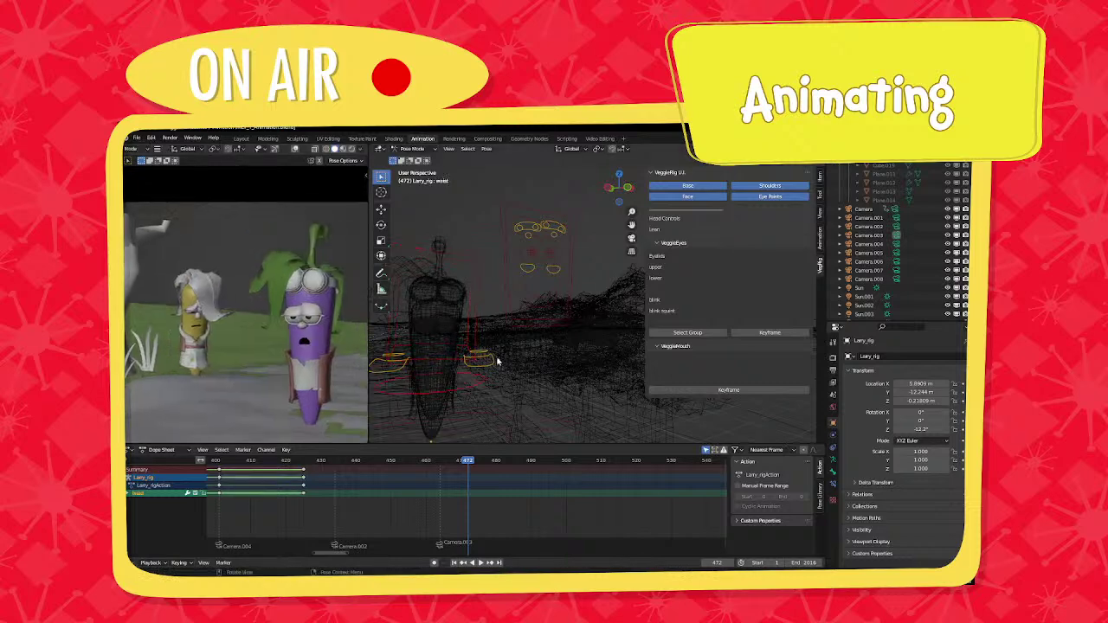
pyautogui.moveTo(497, 362); pyautogui.dragTo(572, 351, button='middle')
pyautogui.press('g')
pyautogui.click(473, 356)
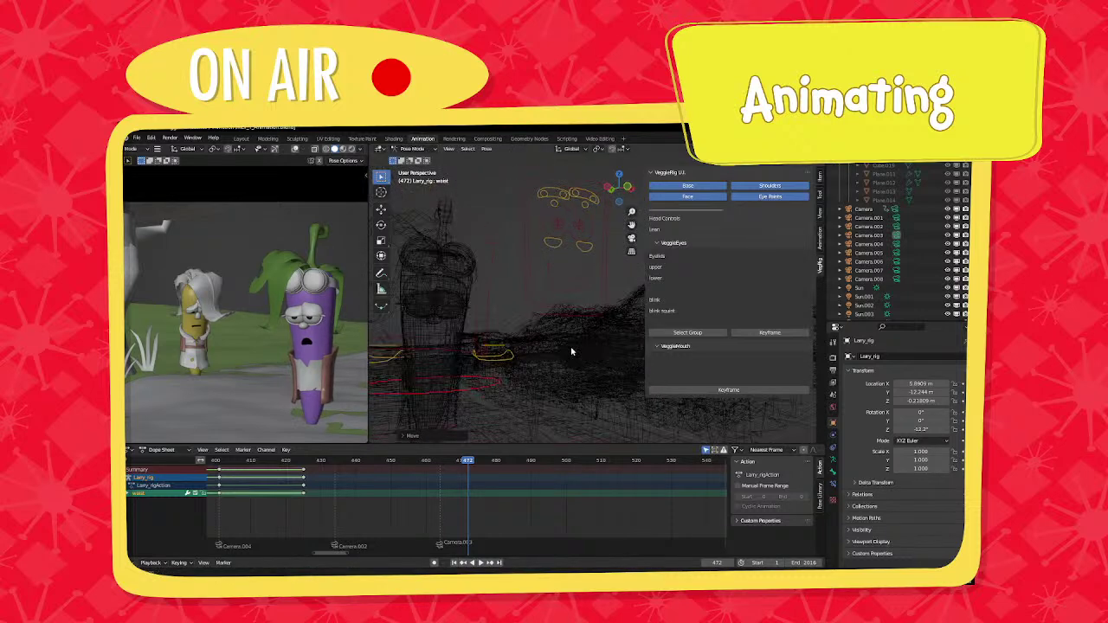
pyautogui.press('a')
pyautogui.press('i')
pyautogui.click(535, 329)
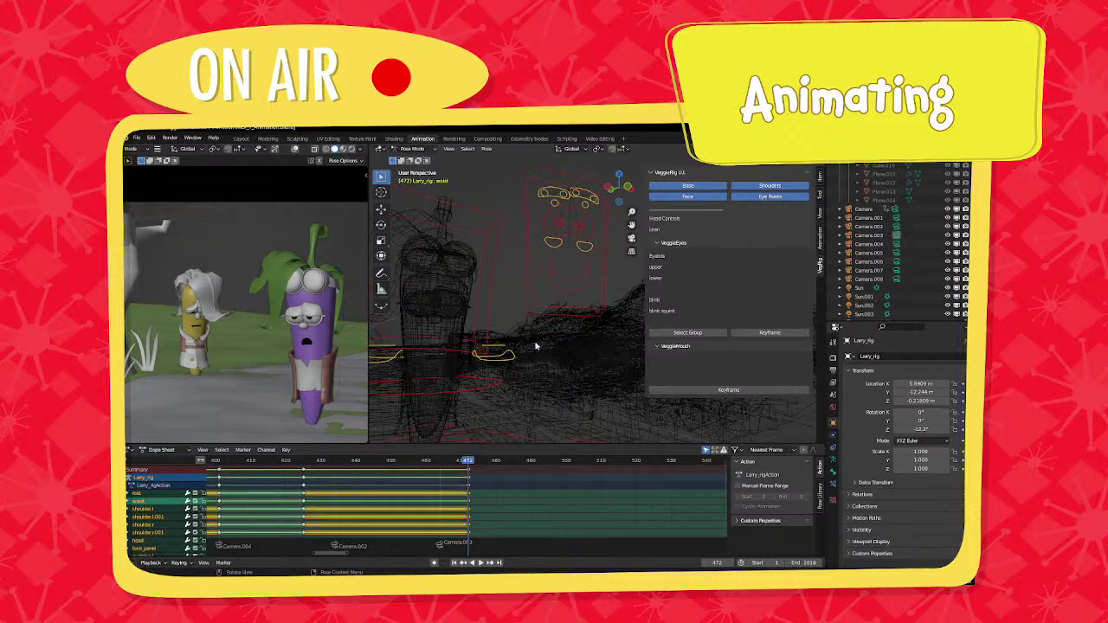
# Reduce the upper eyelid value for both eyes to about 0.34 and raise the two inner .001 eyebrow controls slightly.
pyautogui.click(573, 212)
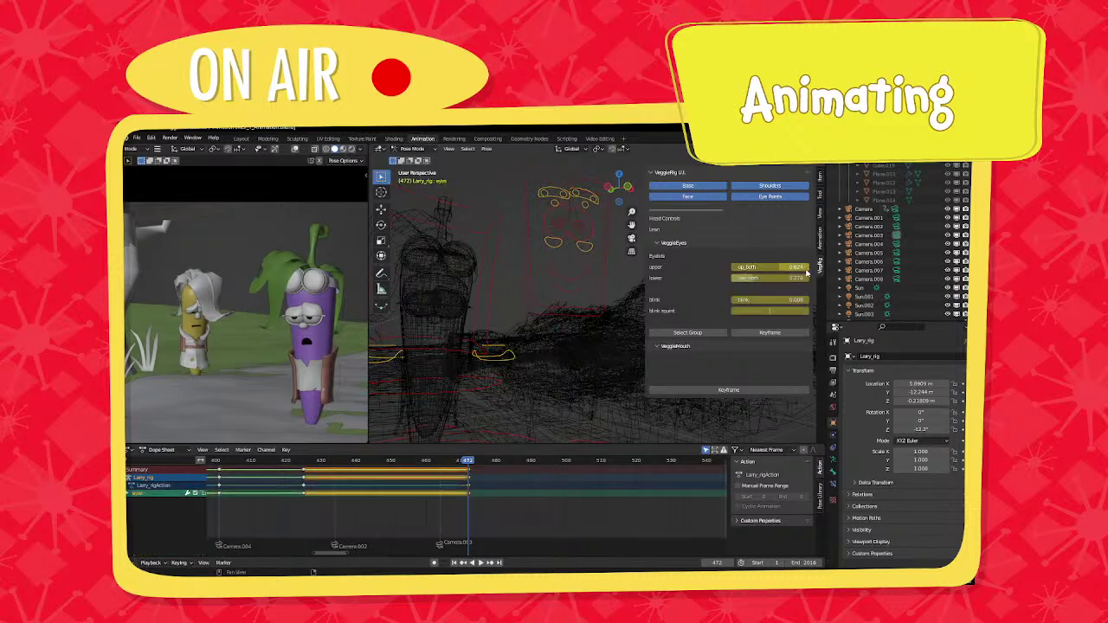
pyautogui.moveTo(806, 273); pyautogui.dragTo(776, 274)
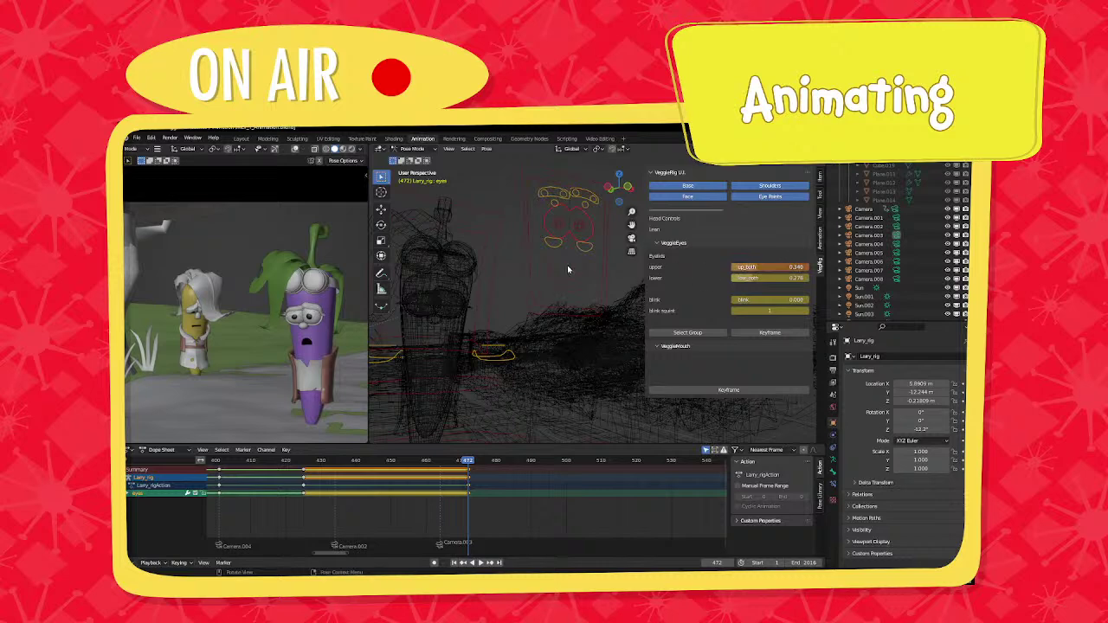
pyautogui.moveTo(562, 227); pyautogui.dragTo(514, 222, button='middle')
pyautogui.click(519, 218)
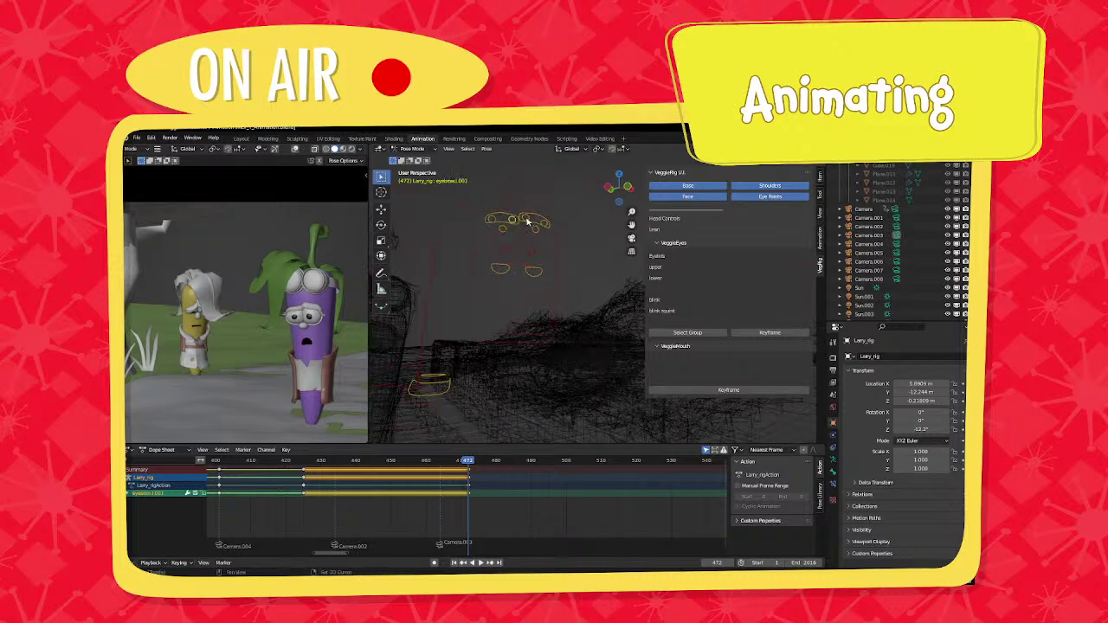
pyautogui.keyDown('shift'); pyautogui.click(525, 217); pyautogui.keyUp('shift')
pyautogui.press('g')
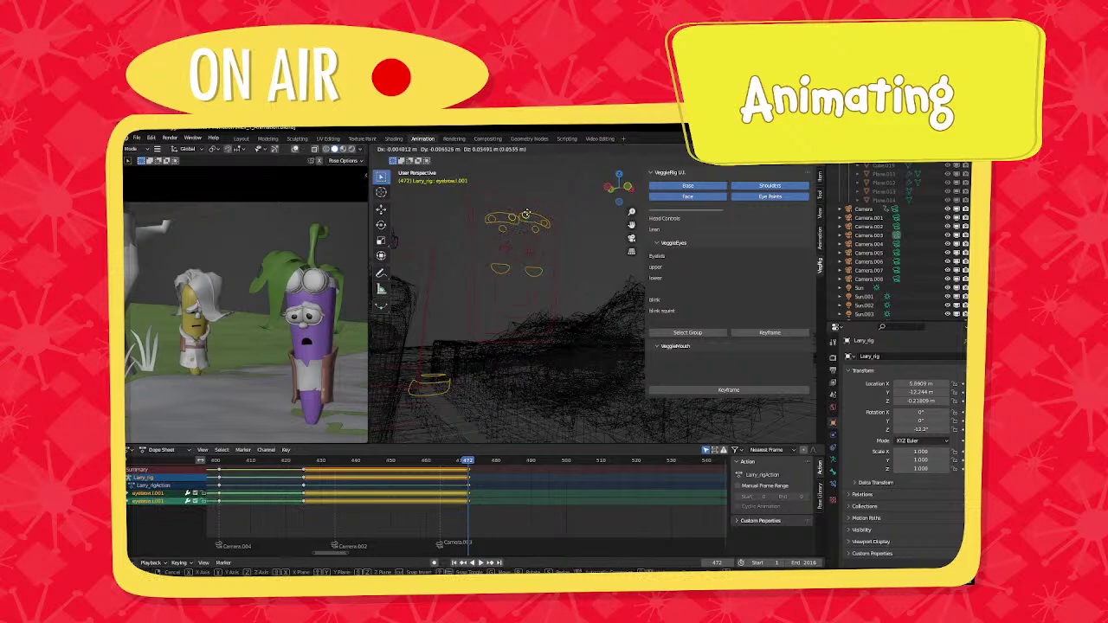
pyautogui.click(526, 215)
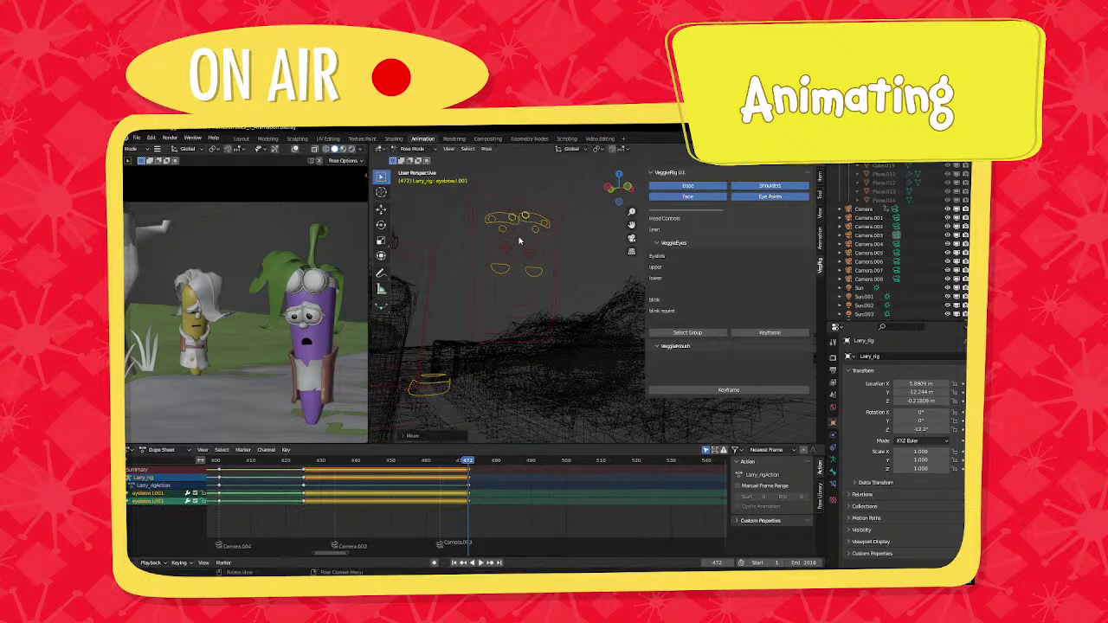
# Keyframe all of Larry's rig controls again at frame 472 to store the new eyelid and eyebrow pose.
pyautogui.press('a')
pyautogui.press('i')
pyautogui.click(517, 243)
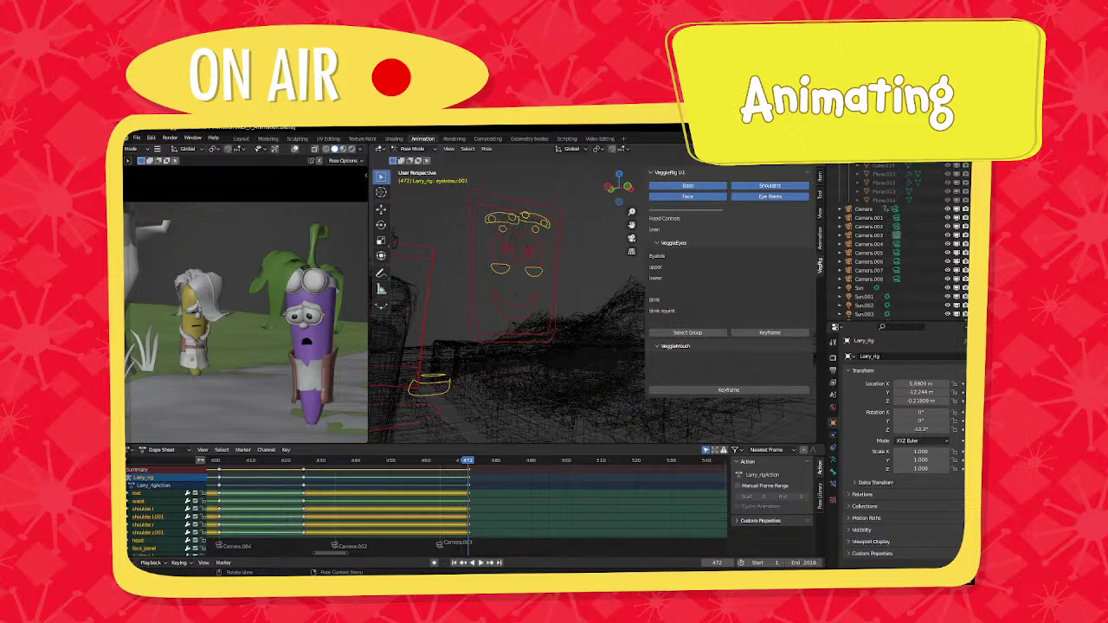
# Play forward to frame 519 and adjust the pose of Larry's head control.
pyautogui.moveTo(502, 491); pyautogui.dragTo(399, 504, button='middle')
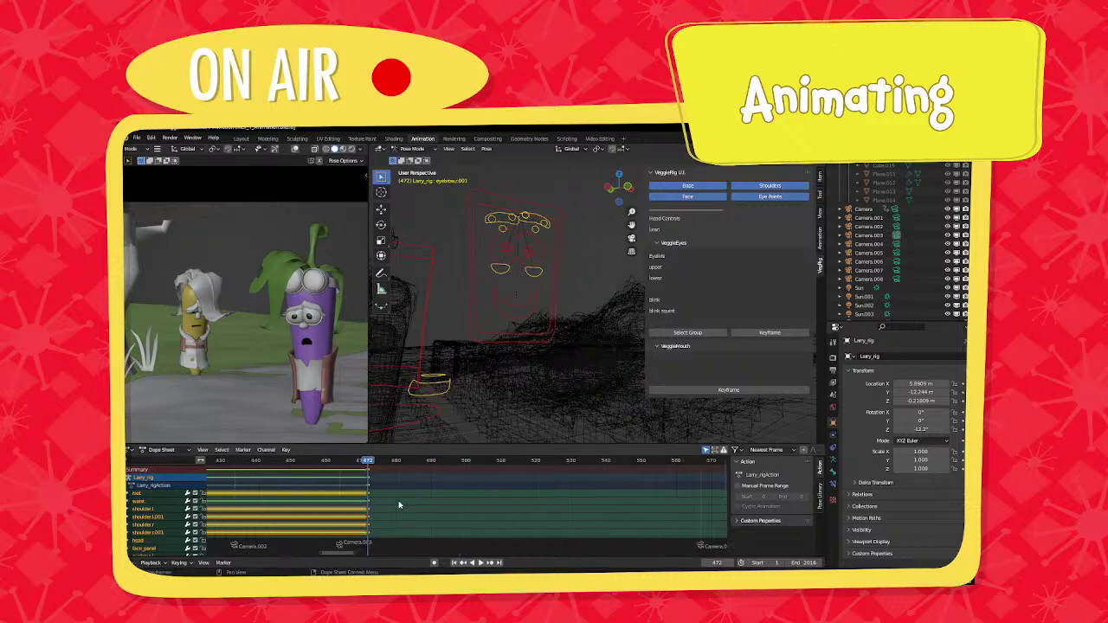
pyautogui.press('space')
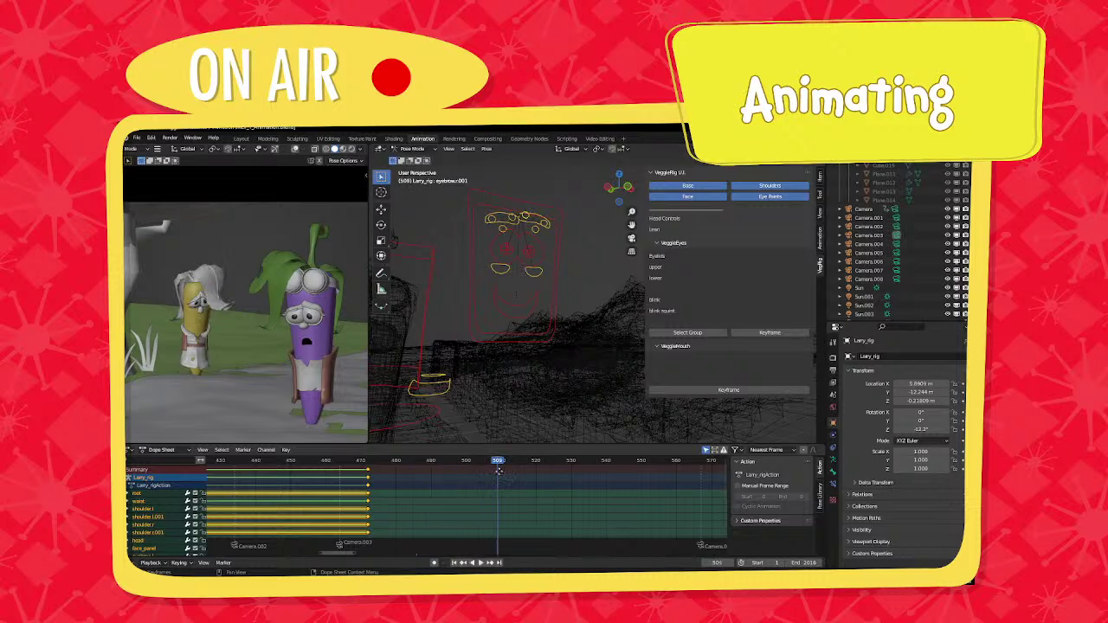
pyautogui.moveTo(498, 472); pyautogui.dragTo(321, 496, button='middle')
pyautogui.scroll(2, 321, 496)
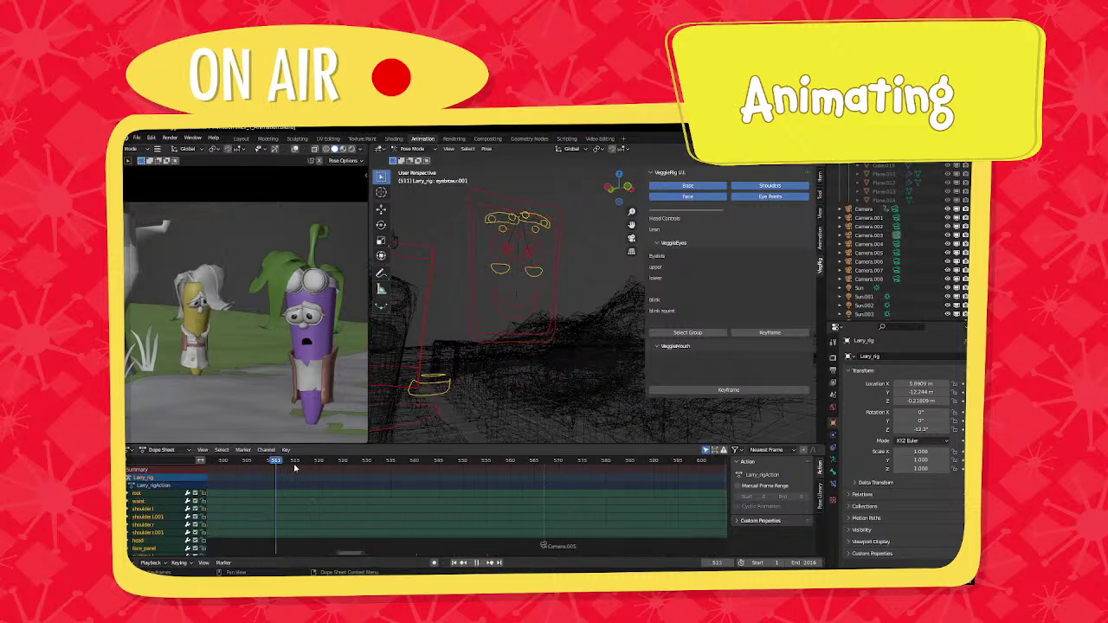
pyautogui.click(422, 253)
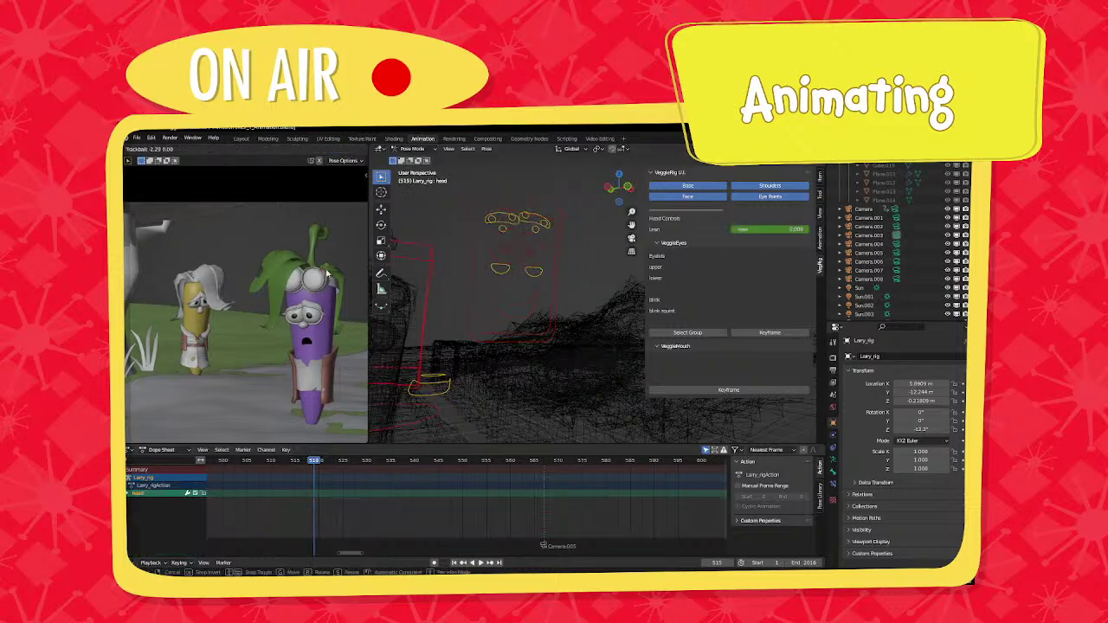
pyautogui.press('g')
pyautogui.click(334, 264)
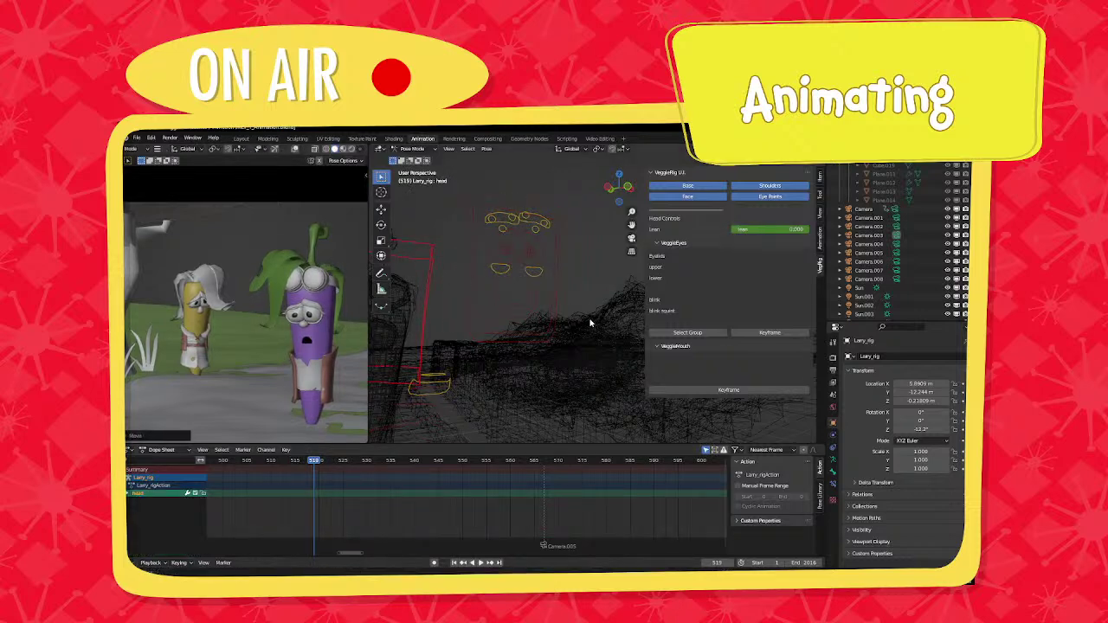
# Reposition Larry's waist control slightly at frame 519.
pyautogui.scroll(-3, 591, 321)
pyautogui.moveTo(591, 321); pyautogui.dragTo(667, 380, button='middle')
pyautogui.click(590, 369)
pyautogui.press('g')
pyautogui.click(587, 380)
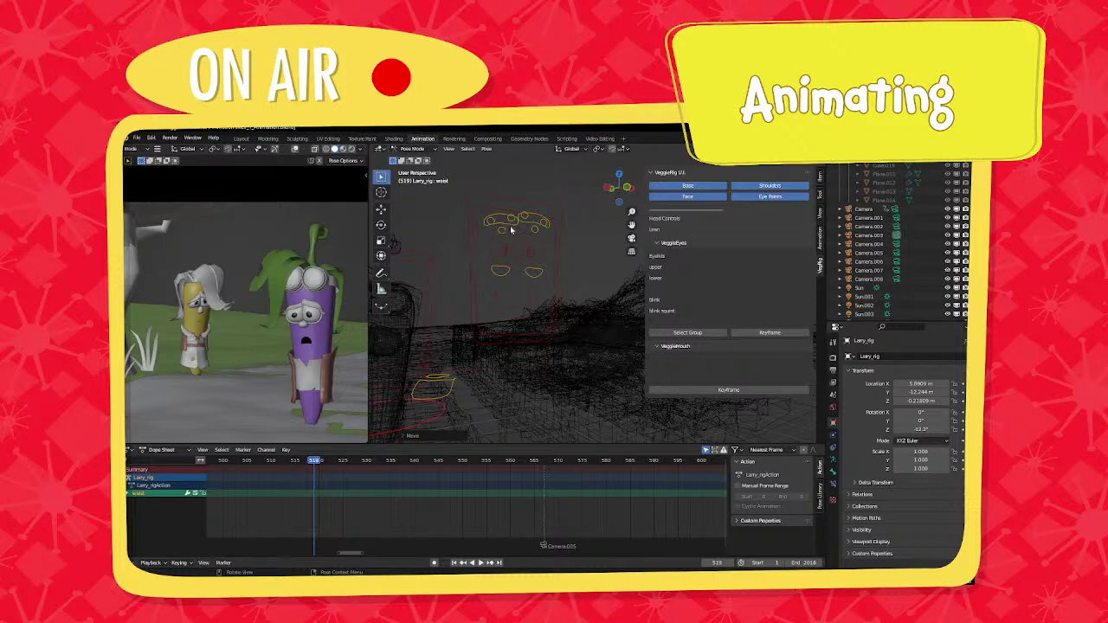
# Raise the right and left squint controls slightly at frame 519.
pyautogui.click(524, 224)
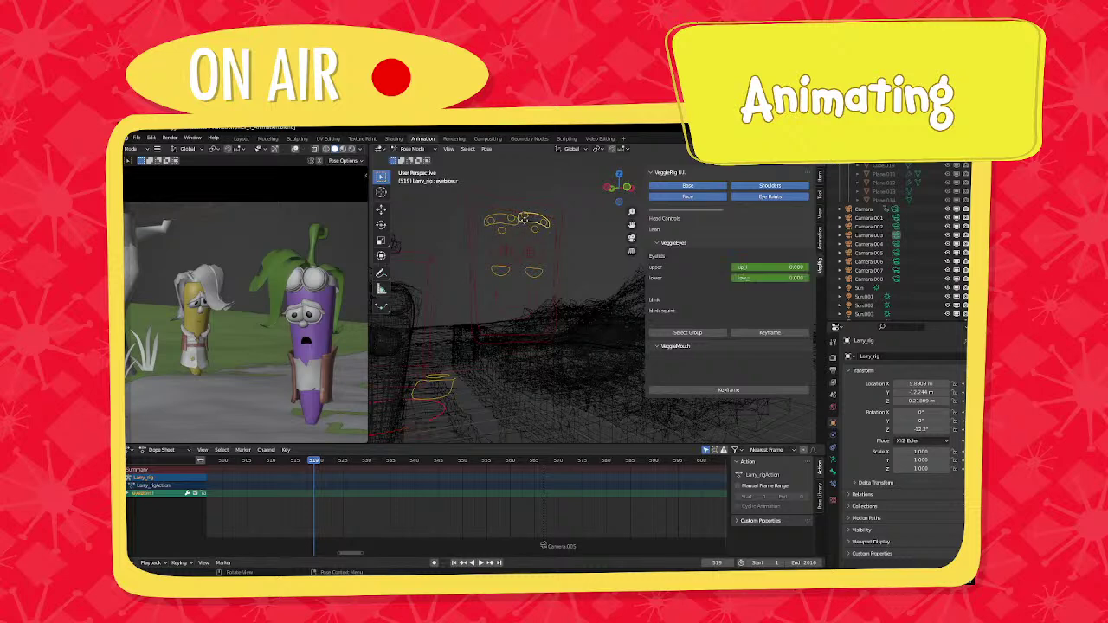
pyautogui.click(527, 241)
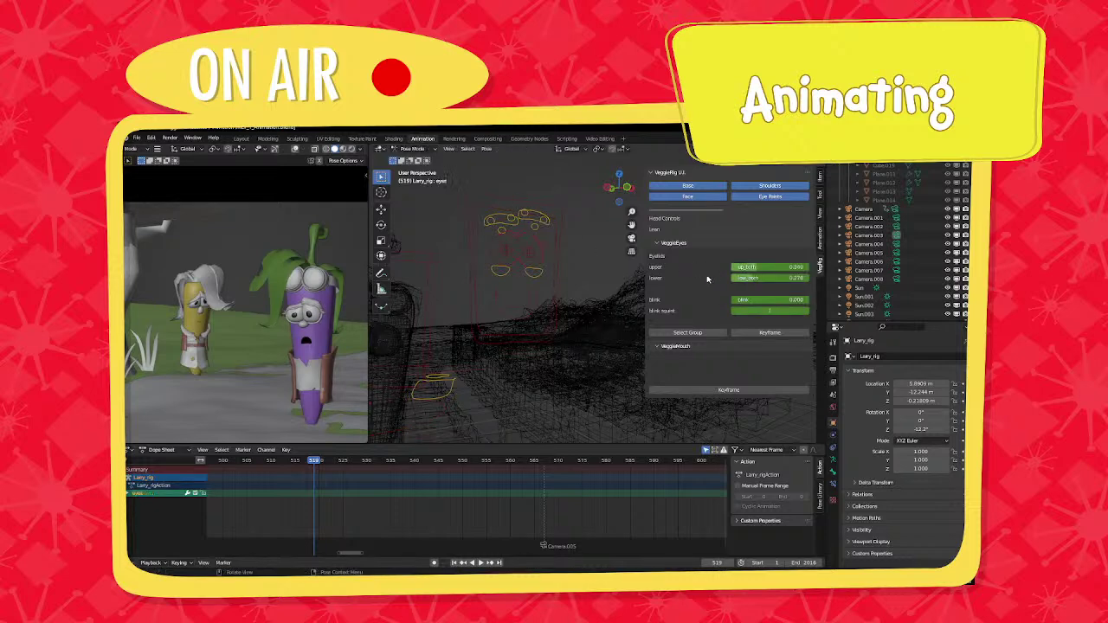
pyautogui.click(541, 279)
pyautogui.press('g')
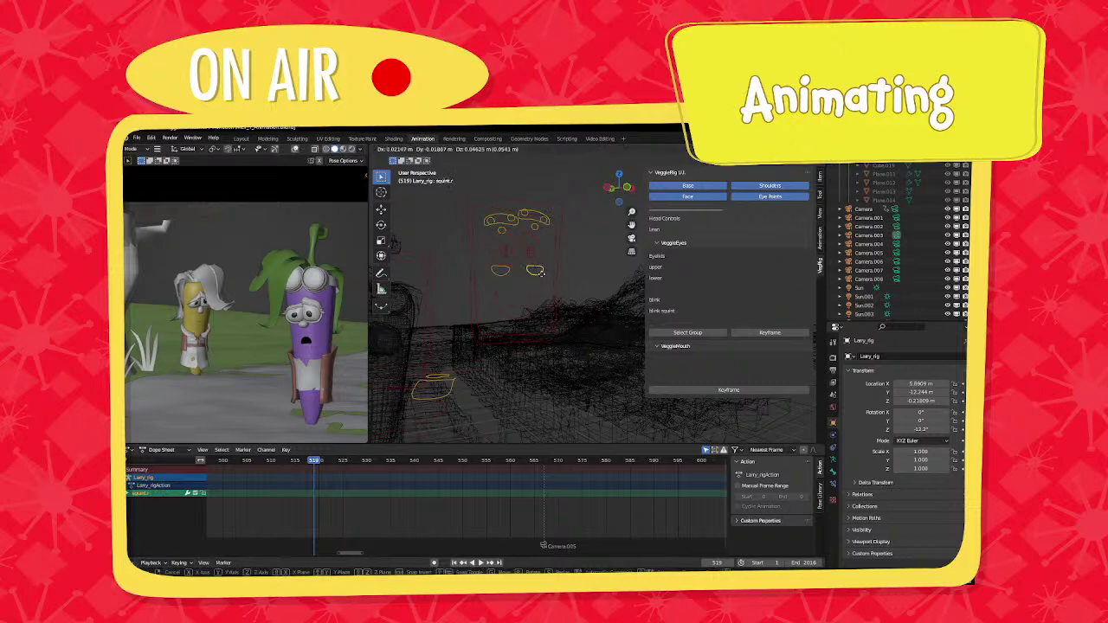
pyautogui.click(541, 277)
pyautogui.click(509, 277)
pyautogui.press('g')
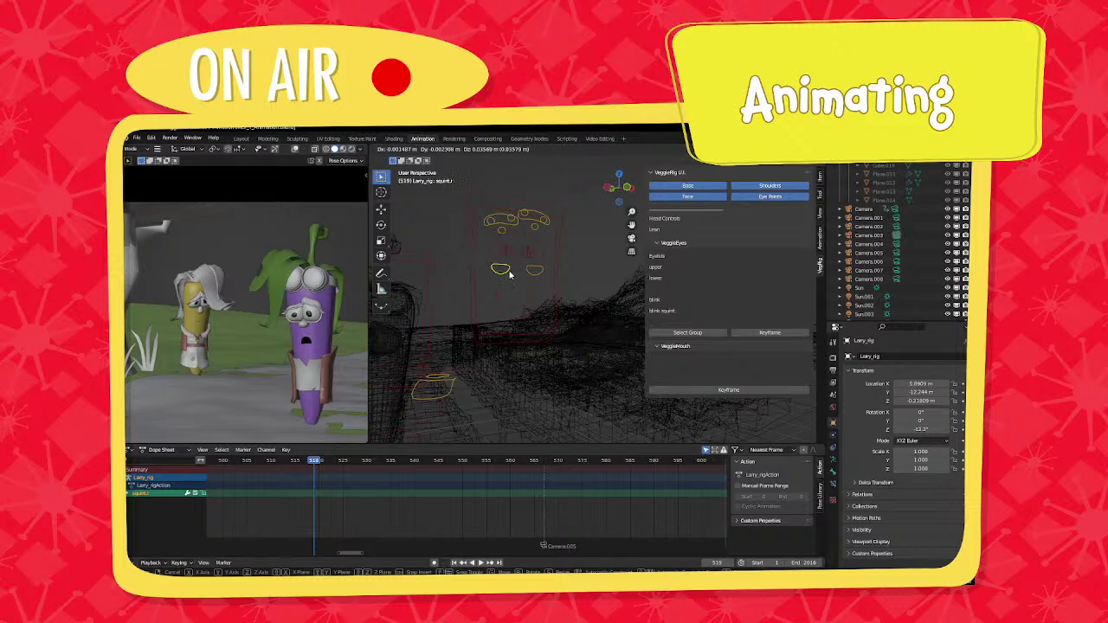
pyautogui.click(510, 273)
# Set the lower eyelid value for both eyes to 0.477 and keyframe all of Larry's rig controls at frame 519.
pyautogui.click(518, 252)
pyautogui.moveTo(768, 278); pyautogui.dragTo(769, 278)
pyautogui.press('a')
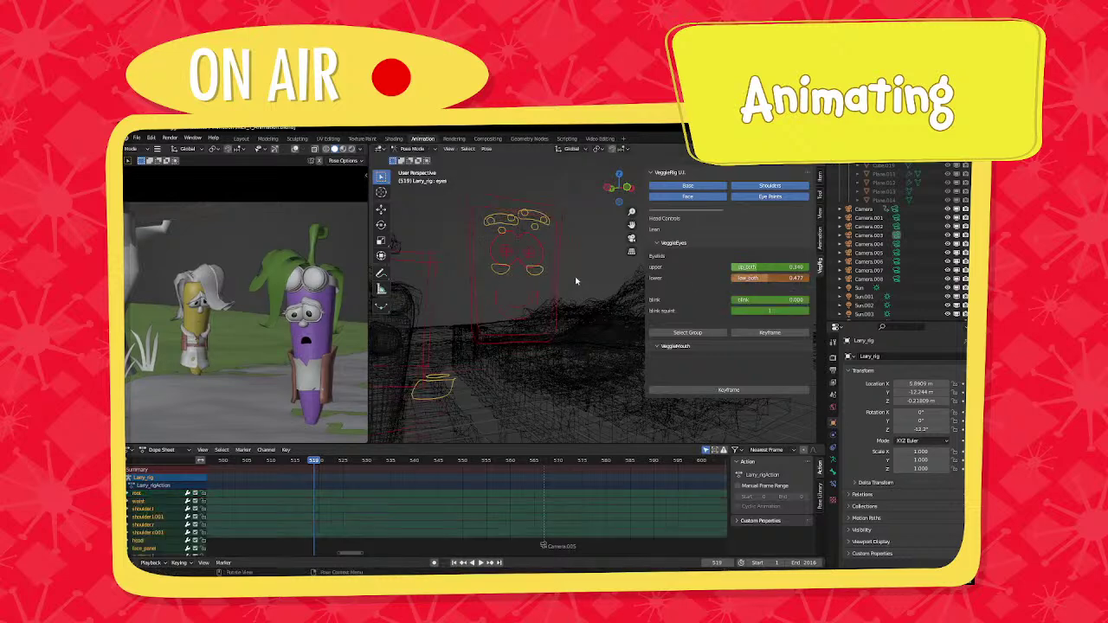
pyautogui.press('i')
pyautogui.click(541, 327)
pyautogui.scroll(-4, 371, 519)
pyautogui.moveTo(371, 519); pyautogui.dragTo(425, 530, button='middle')
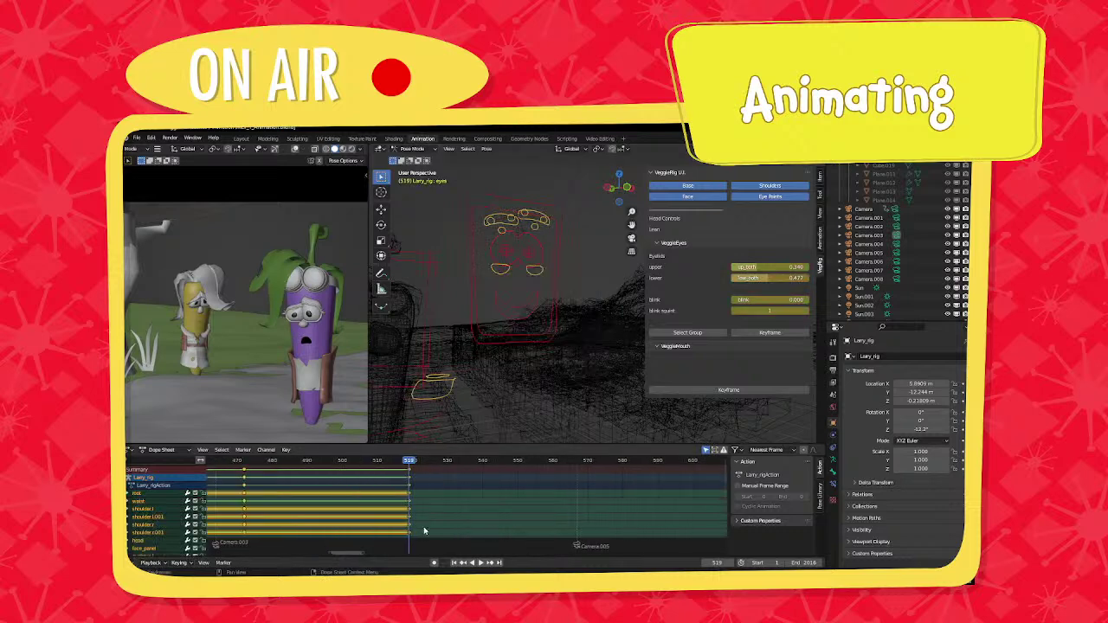
pyautogui.scroll(2, 425, 530)
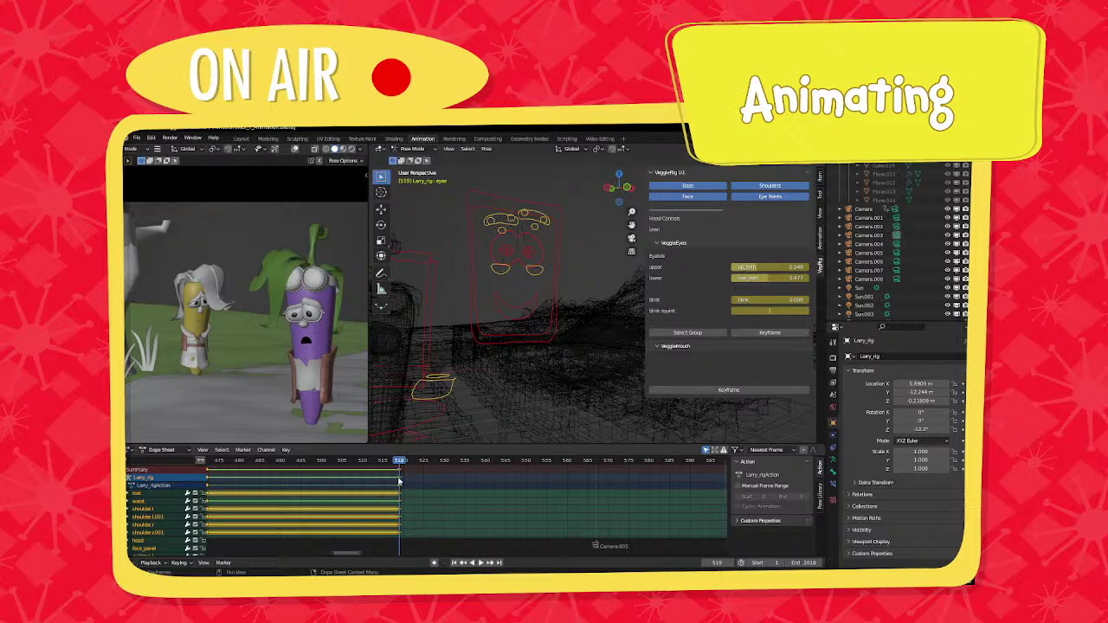
# Play forward to frame 535 and rotate Larry's head control into a new tilted and turned pose.
pyautogui.press('space')
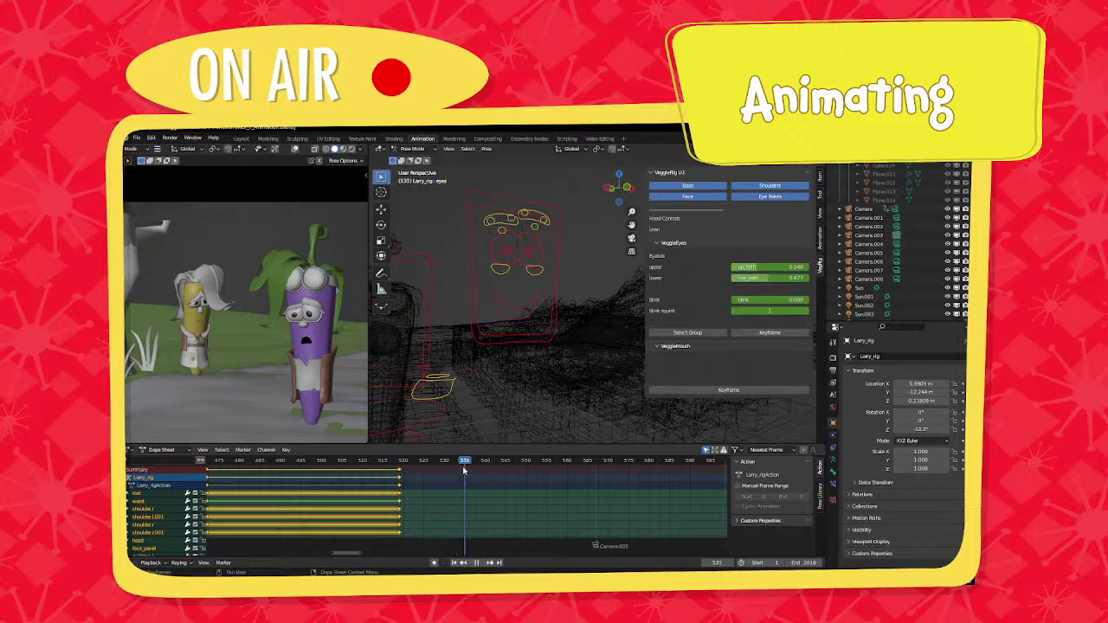
pyautogui.press('space')
pyautogui.click(440, 327)
pyautogui.scroll(-2, 441, 331)
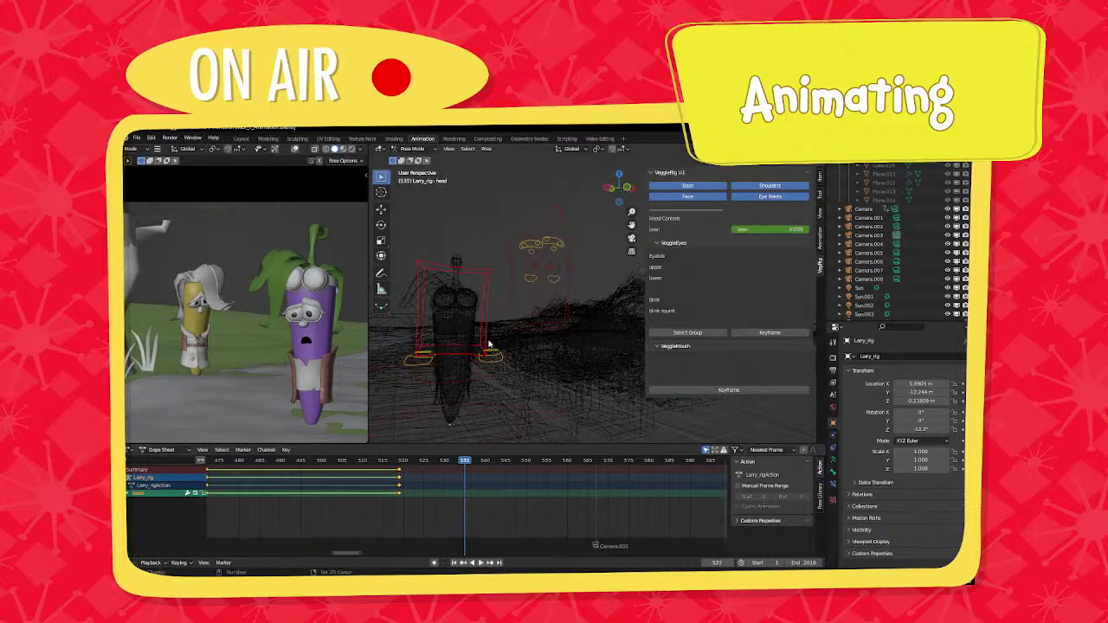
pyautogui.keyDown('shift'); pyautogui.moveTo(490, 346); pyautogui.dragTo(526, 348, button='middle'); pyautogui.keyUp('shift')
pyautogui.press('r')
pyautogui.click(547, 292)
pyautogui.press('r')
pyautogui.press('r')
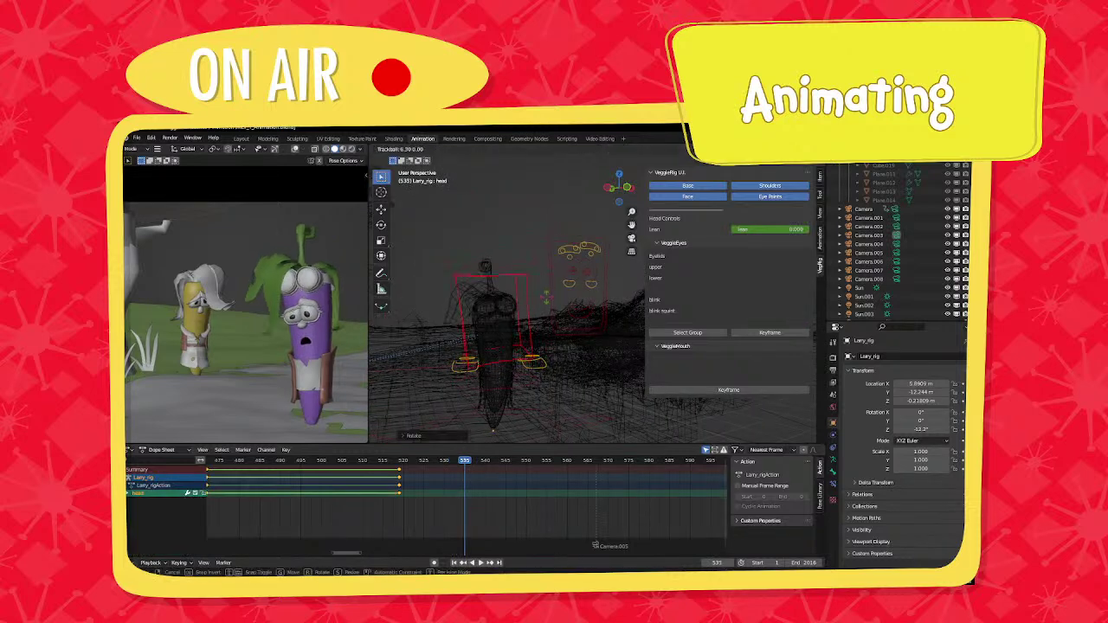
pyautogui.click(546, 300)
# Rotate Larry's waist control slightly at frame 535 to lean his body.
pyautogui.click(530, 385)
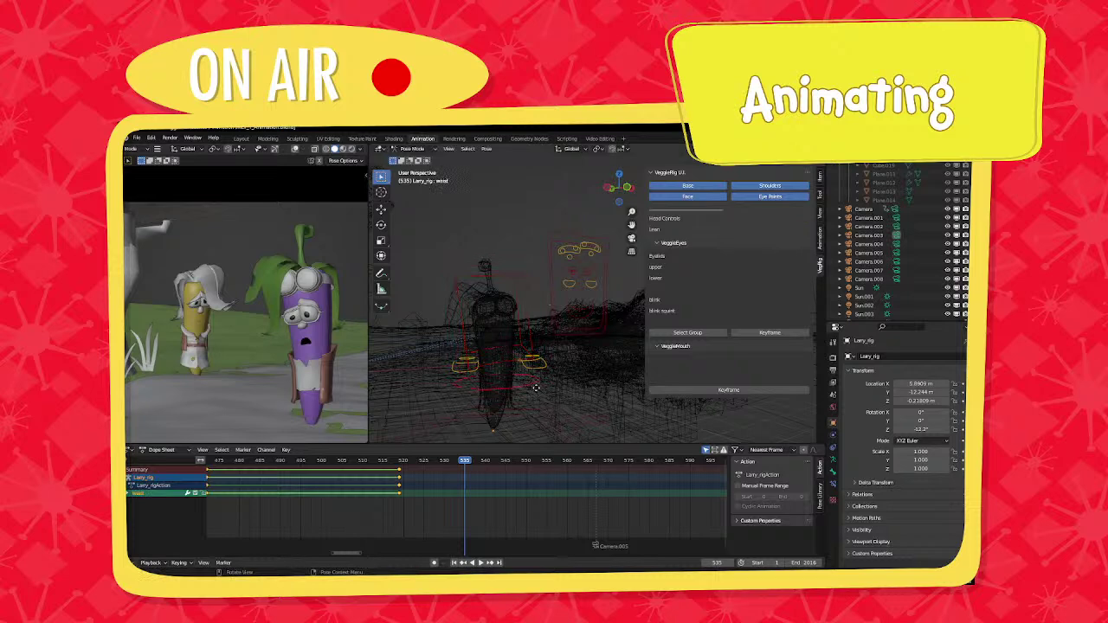
pyautogui.press('r')
pyautogui.click(537, 356)
# Raise both of Larry's upper shoulder controls together along their local Y axis at frame 535.
pyautogui.click(541, 357)
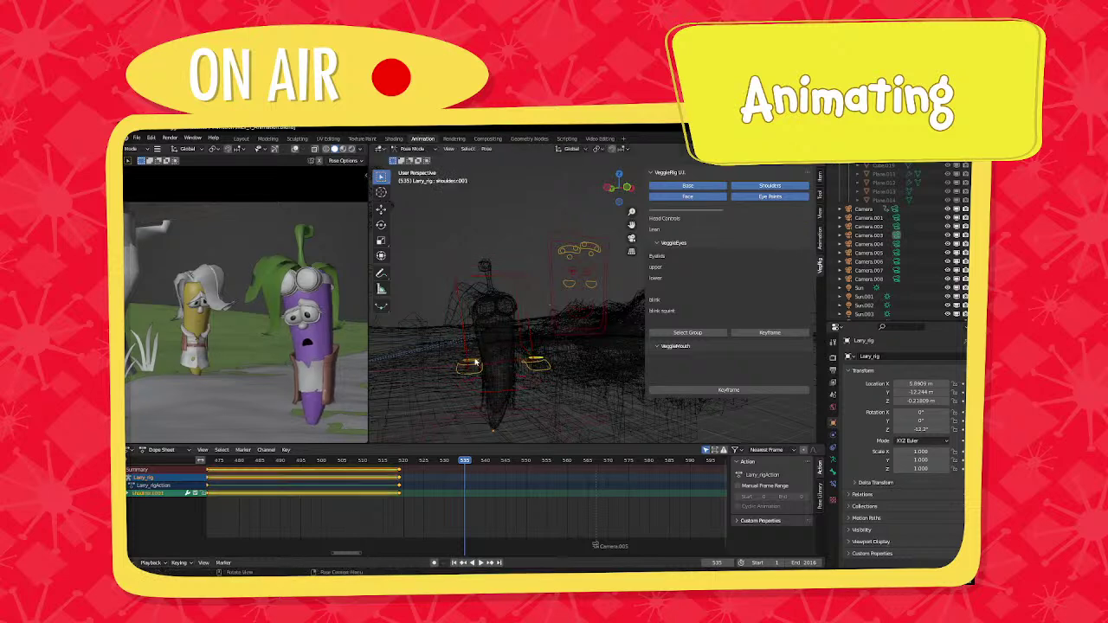
pyautogui.keyDown('shift'); pyautogui.click(471, 361); pyautogui.keyUp('shift')
pyautogui.moveTo(530, 356); pyautogui.dragTo(516, 357, button='middle')
pyautogui.press('g')
pyautogui.press('g')
pyautogui.press('z')
pyautogui.press('z')
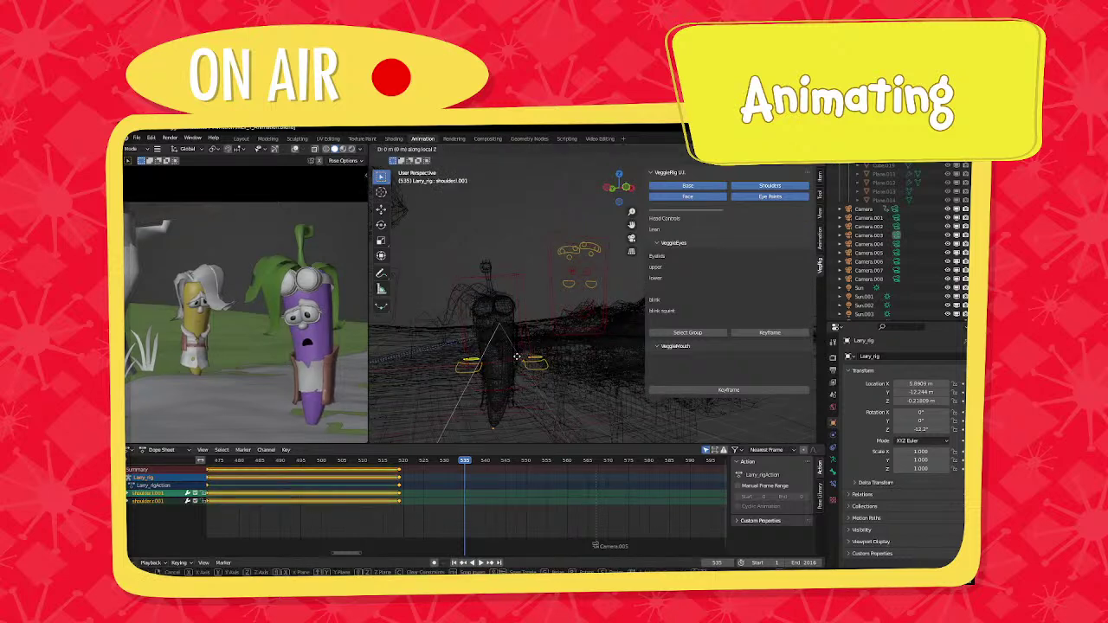
pyautogui.press('y')
pyautogui.press('y')
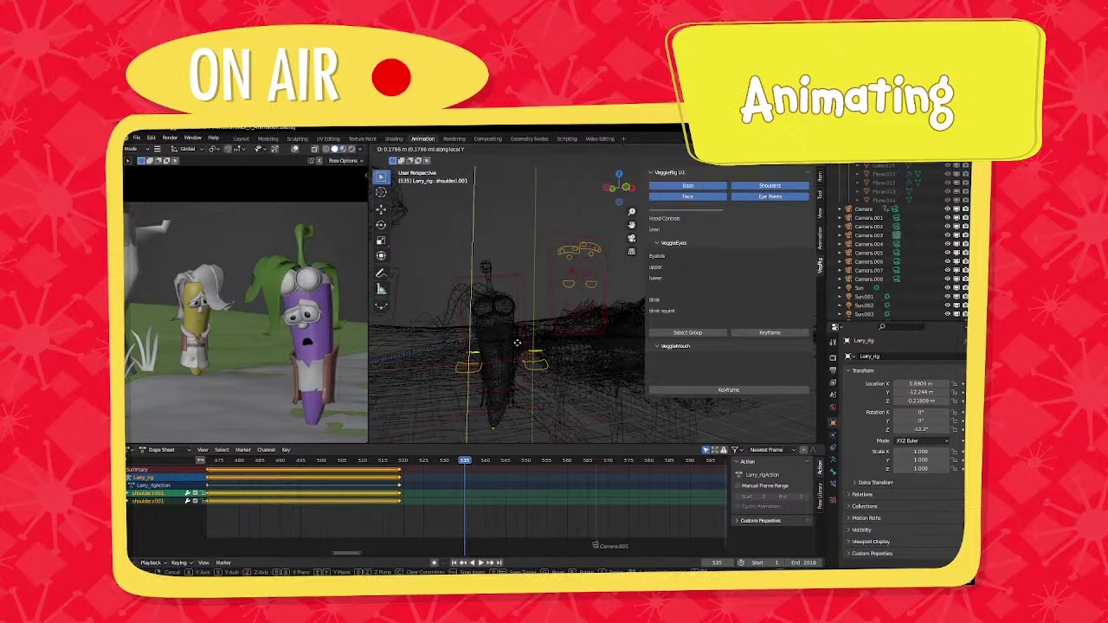
pyautogui.click(518, 338)
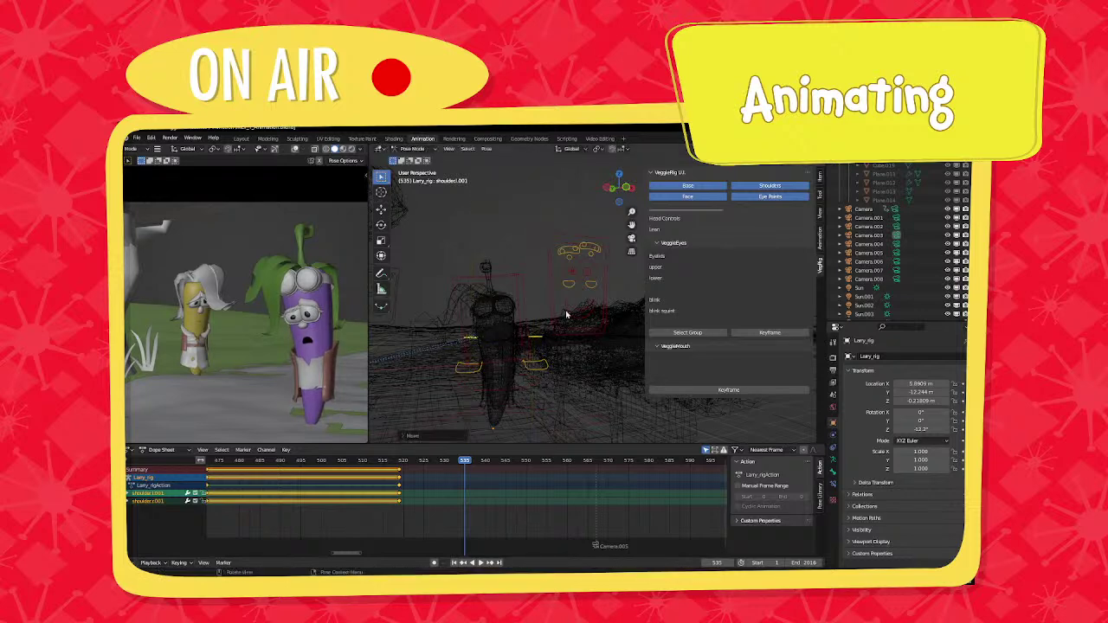
# Shift both pupils sideways toward the yellow character and keyframe all of Larry's rig controls at frame 535.
pyautogui.click(581, 274)
pyautogui.click(577, 274)
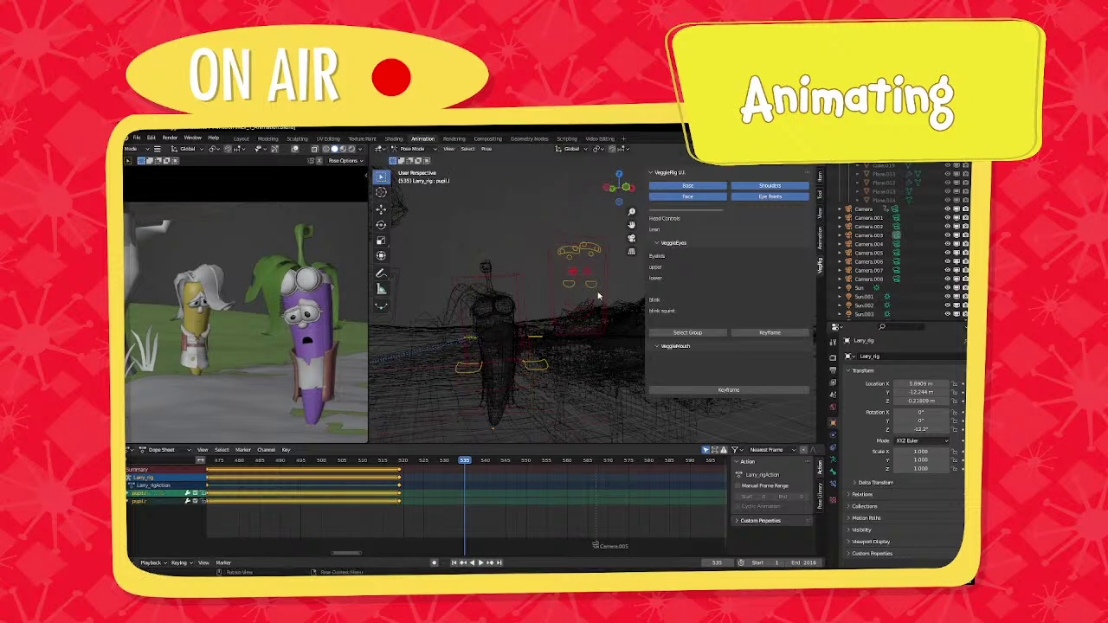
pyautogui.press('r')
pyautogui.press('r')
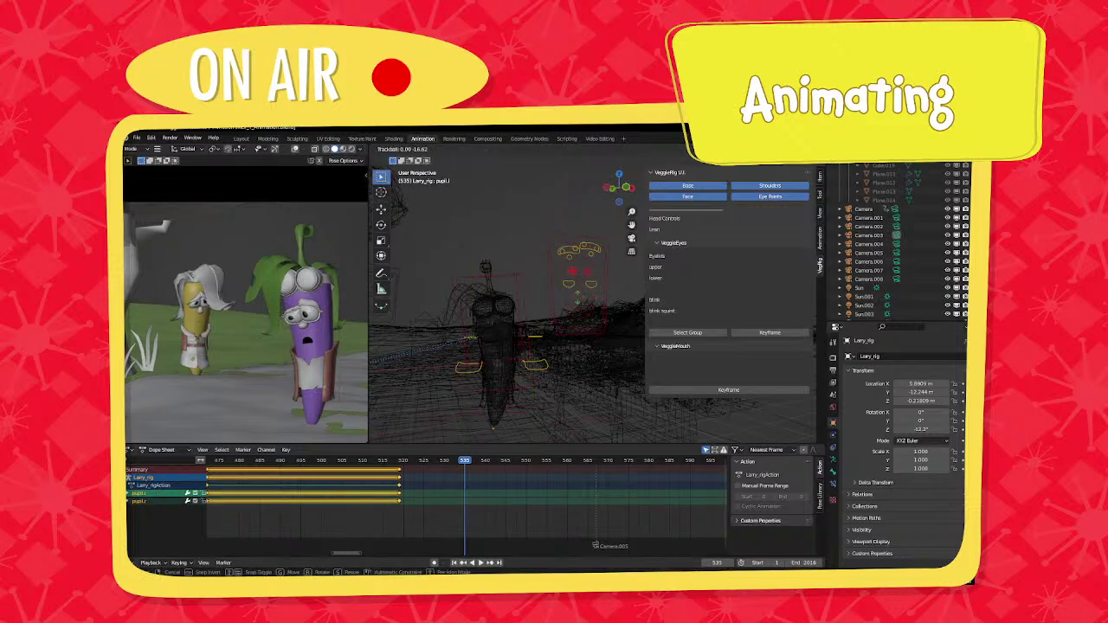
pyautogui.click(567, 299)
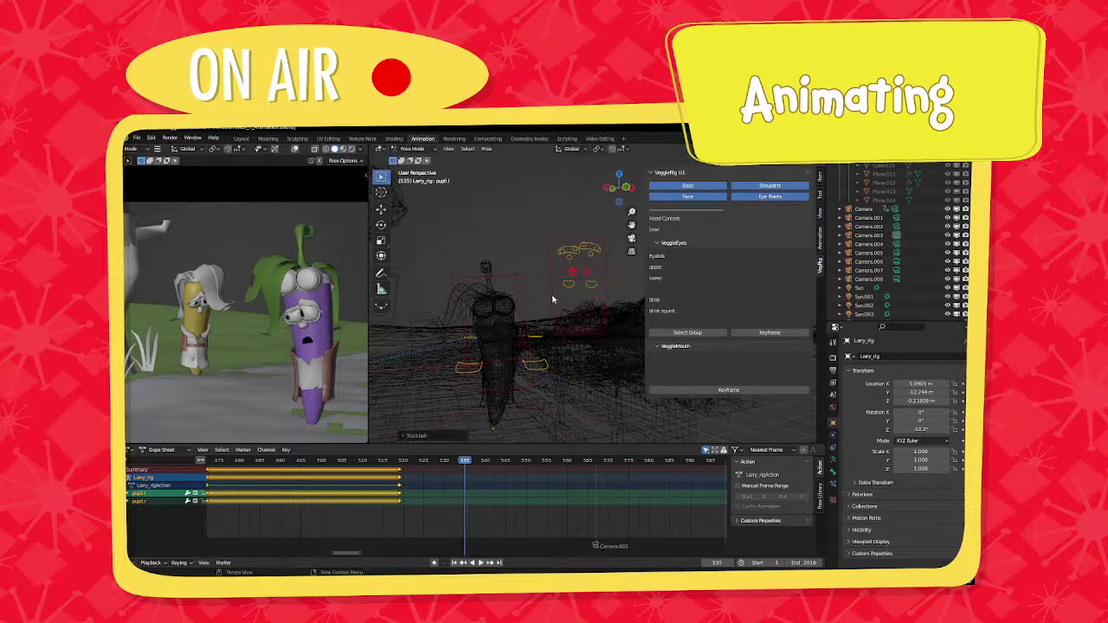
pyautogui.press('a')
pyautogui.press('i')
pyautogui.click(552, 299)
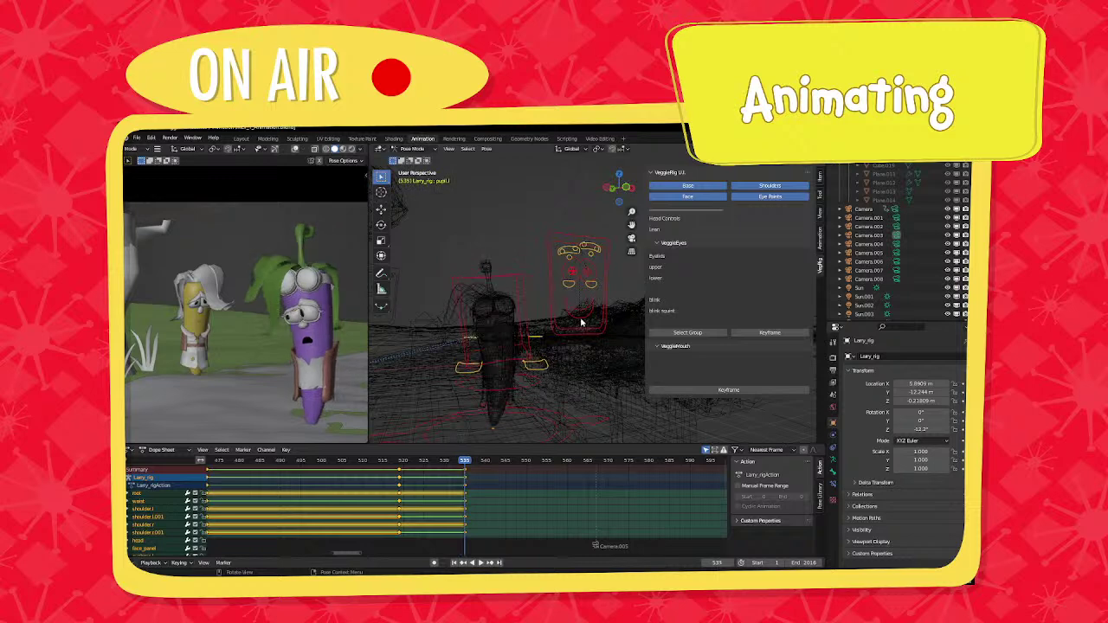
# Set the uh mouth shape to 0 and the flat mouth shape to 1, and keyframe all controls at frame 535.
pyautogui.click(580, 321)
pyautogui.scroll(-3, 706, 380)
pyautogui.moveTo(687, 387); pyautogui.dragTo(651, 387)
pyautogui.moveTo(722, 344); pyautogui.dragTo(756, 344)
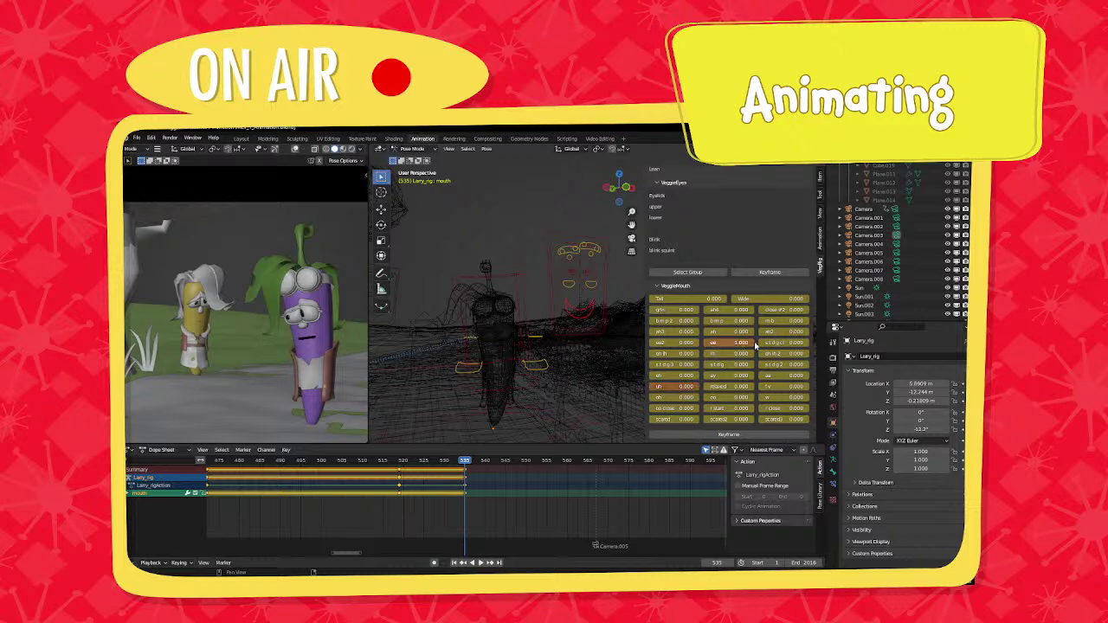
pyautogui.moveTo(566, 354)
pyautogui.mouseDown(button='middle')
pyautogui.moveTo(526, 356)
pyautogui.moveTo(559, 354)
pyautogui.mouseUp(button='middle')
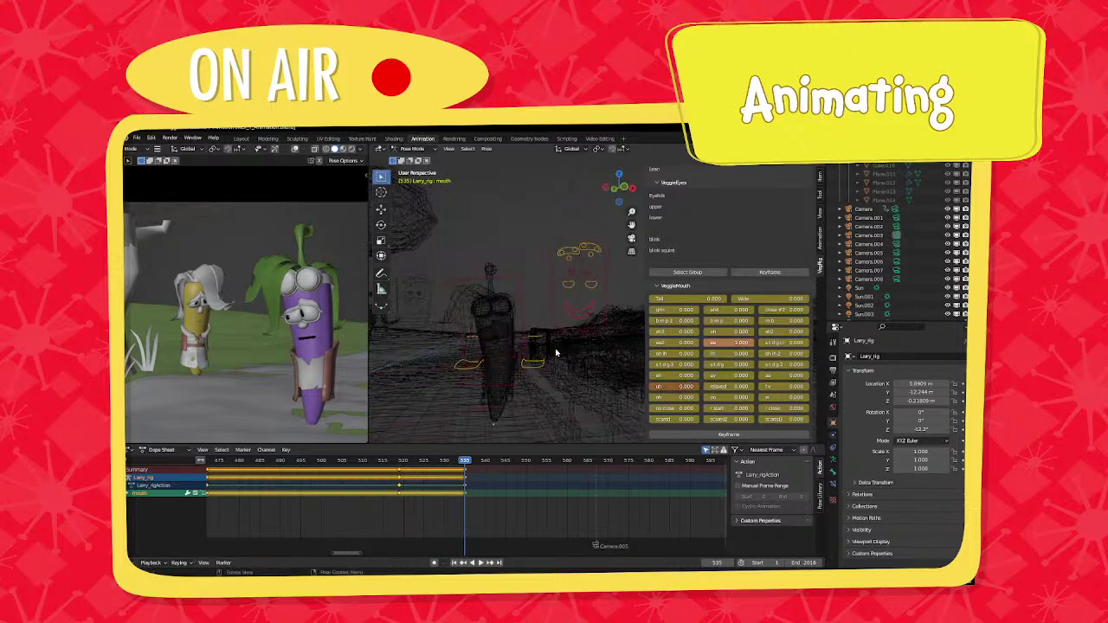
pyautogui.press('a')
pyautogui.press('i')
pyautogui.click(556, 351)
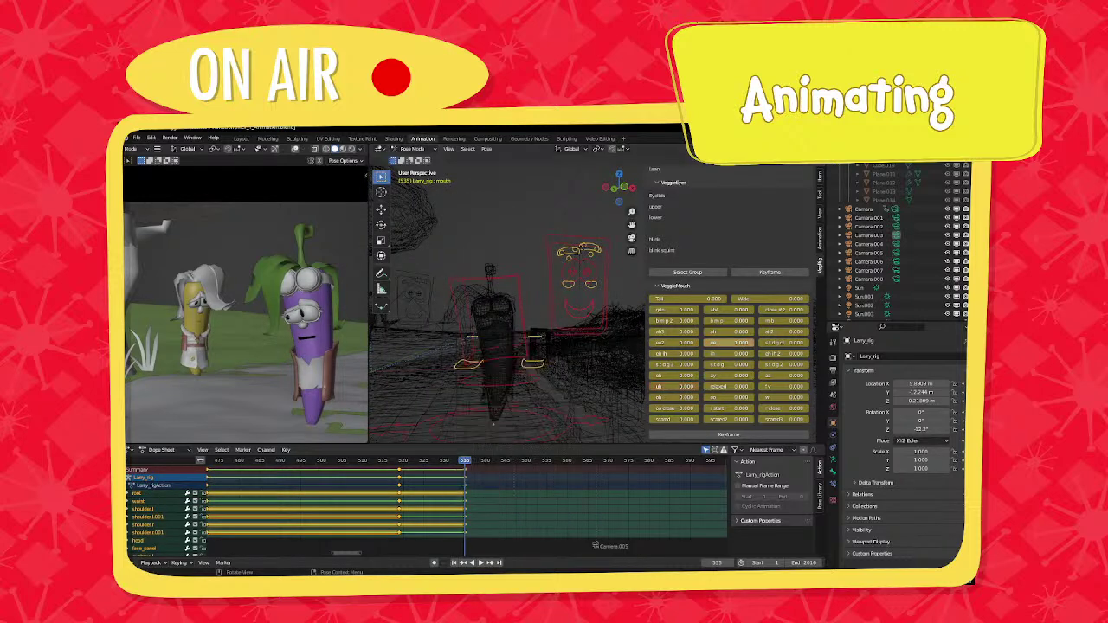
# Compare Larry's poses at frames 534 and 535, raise the lower eyelid value for both eyes, and keyframe all rig controls at frame 535.
pyautogui.scroll(-2, 334, 356)
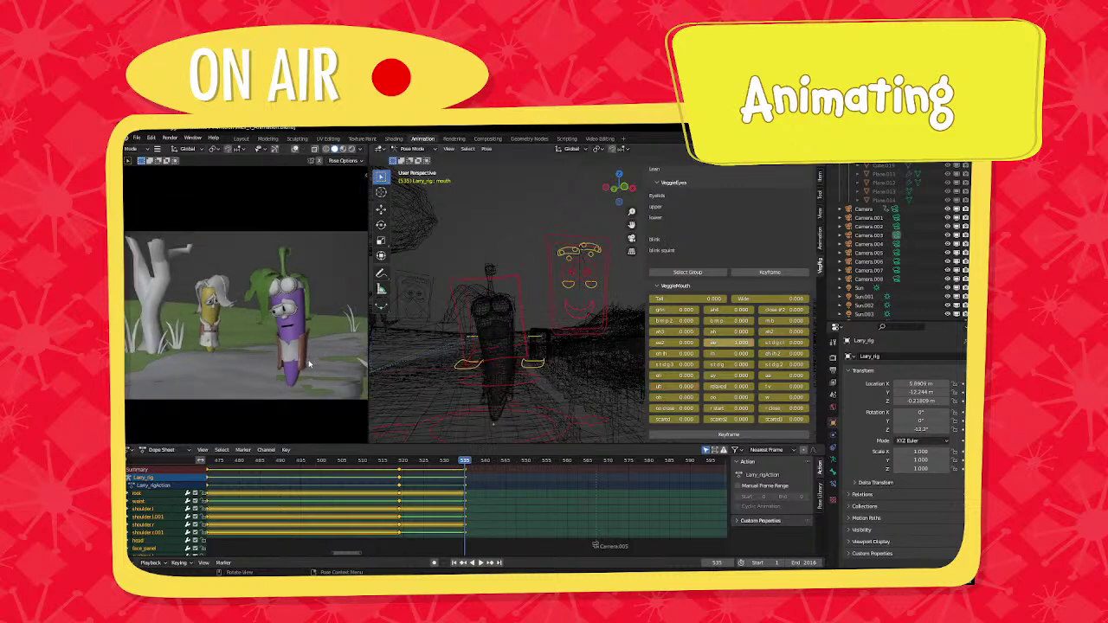
pyautogui.scroll(3, 309, 364)
pyautogui.press('Left')
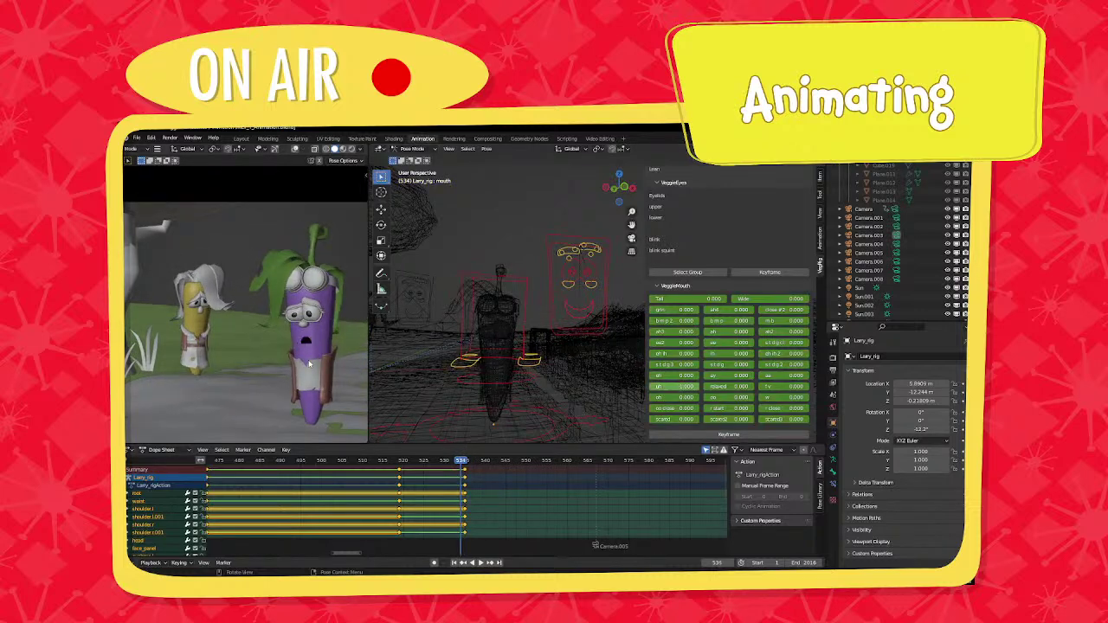
pyautogui.press('Right')
pyautogui.press('Left')
pyautogui.press('Right')
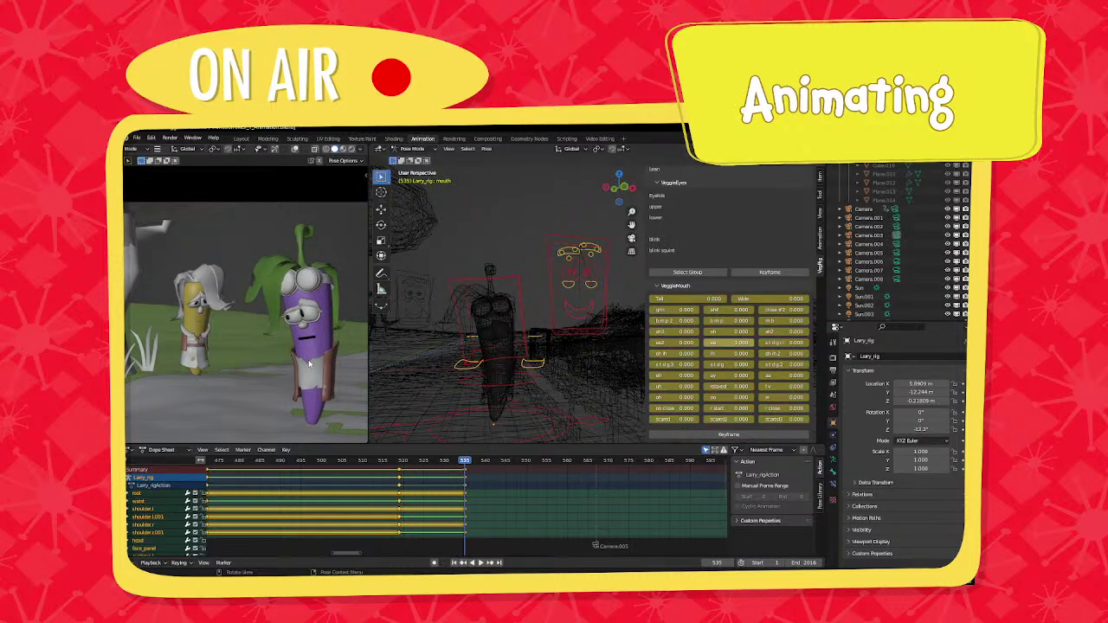
pyautogui.click(582, 279)
pyautogui.moveTo(759, 278); pyautogui.dragTo(791, 278)
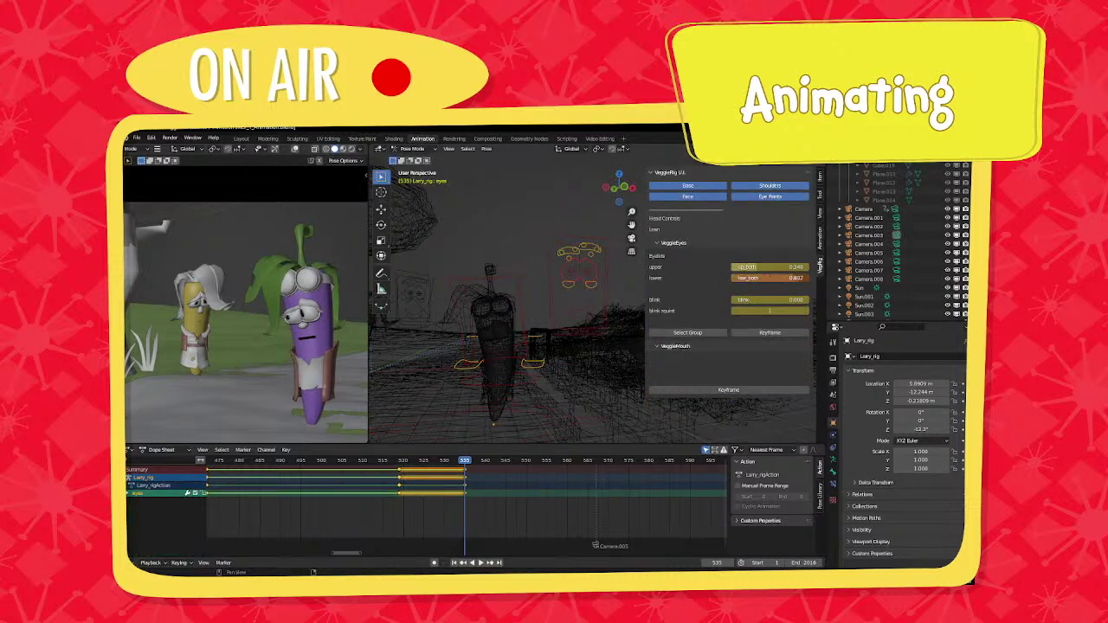
pyautogui.press('a')
pyautogui.press('i')
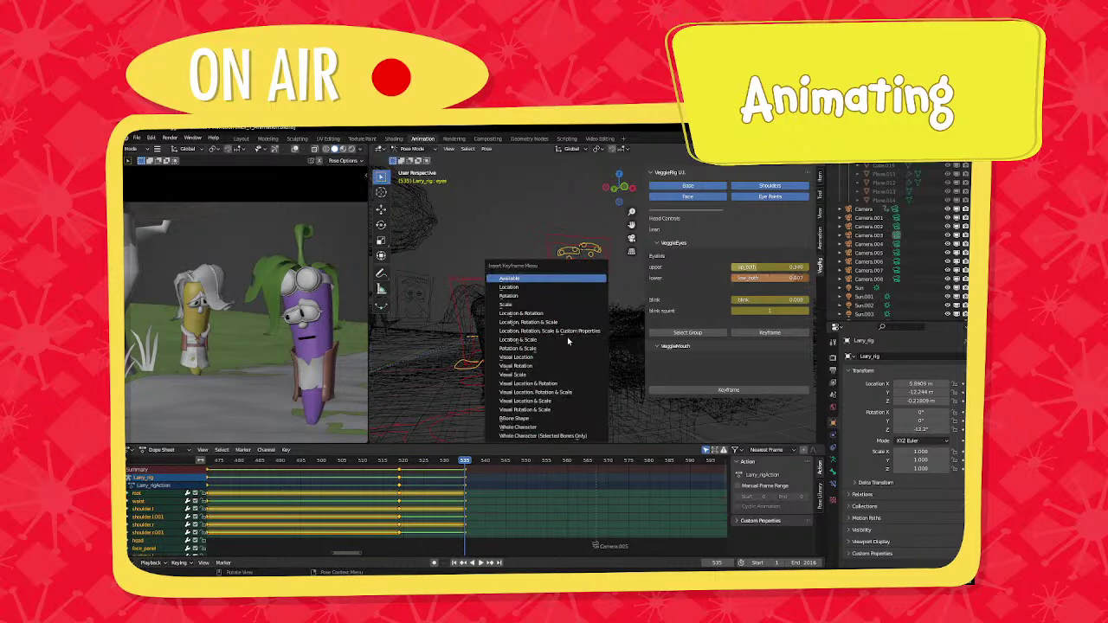
pyautogui.click(578, 278)
# Raise the inner controls of both eyebrows slightly at frame 535.
pyautogui.moveTo(513, 484); pyautogui.dragTo(440, 466, button='middle')
pyautogui.scroll(2, 439, 466)
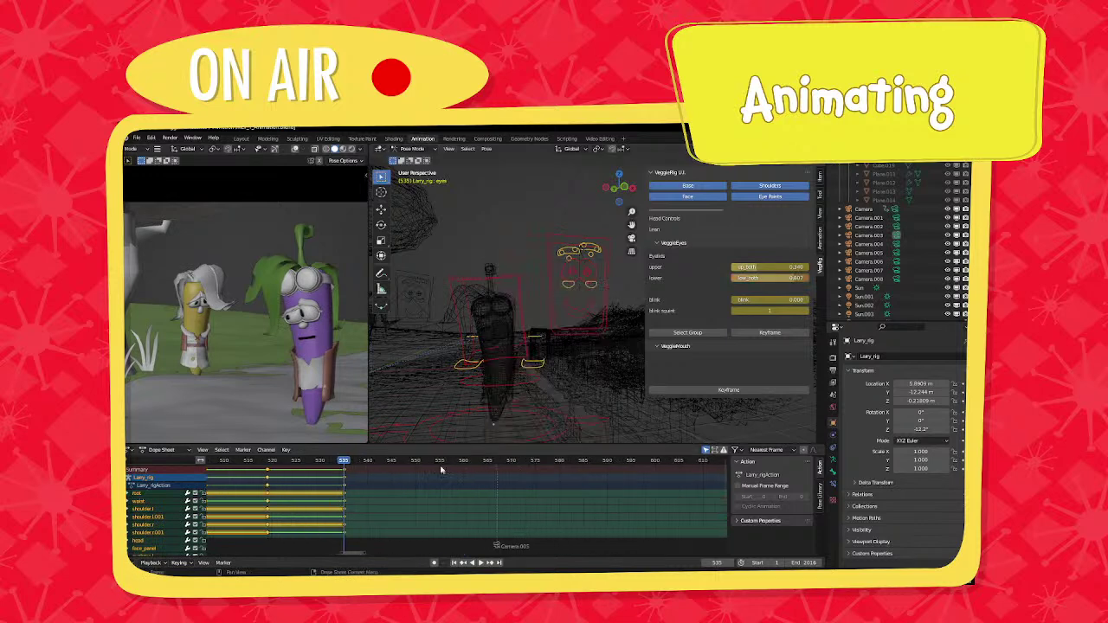
pyautogui.click(575, 251)
pyautogui.keyDown('shift'); pyautogui.click(585, 247); pyautogui.keyUp('shift')
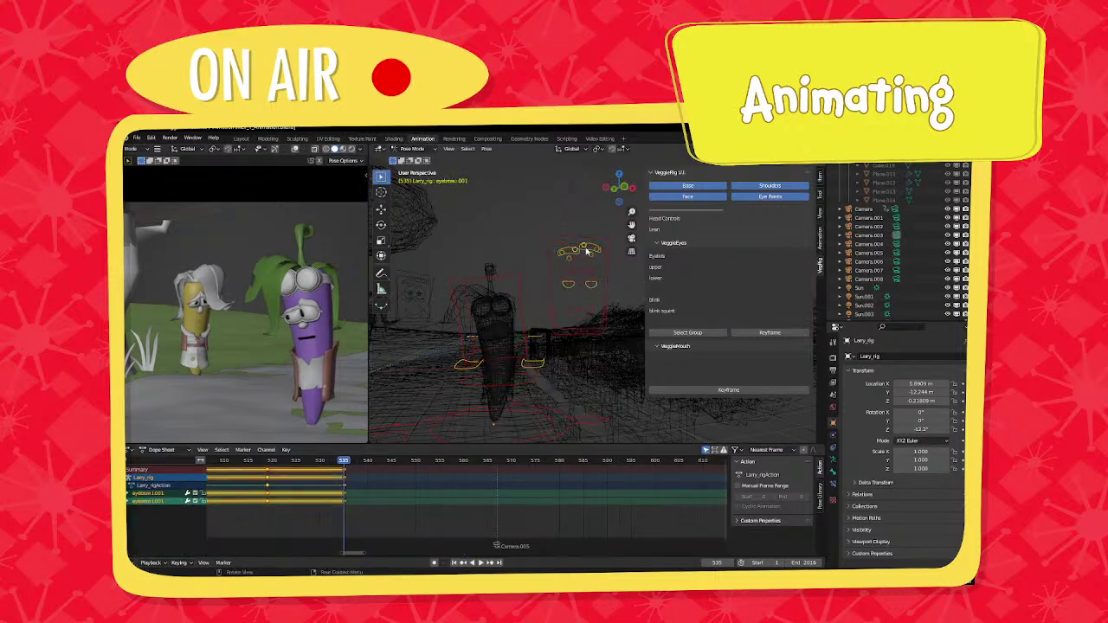
pyautogui.press('g')
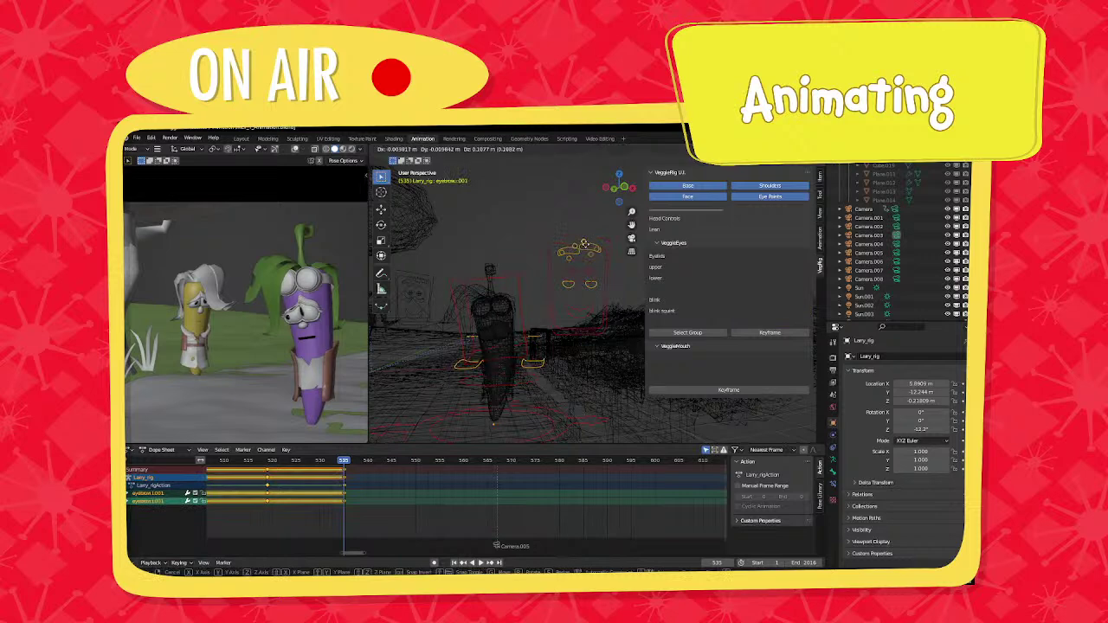
pyautogui.click(586, 245)
# Switch to Object Mode and isolate attention on Larry's right upper eyelid mesh, lar_eyelid_t.r, by selecting and framing it.
pyautogui.scroll(6, 303, 318)
pyautogui.keyDown('shift'); pyautogui.moveTo(312, 324); pyautogui.dragTo(231, 339, button='middle'); pyautogui.keyUp('shift')
pyautogui.scroll(4, 296, 353)
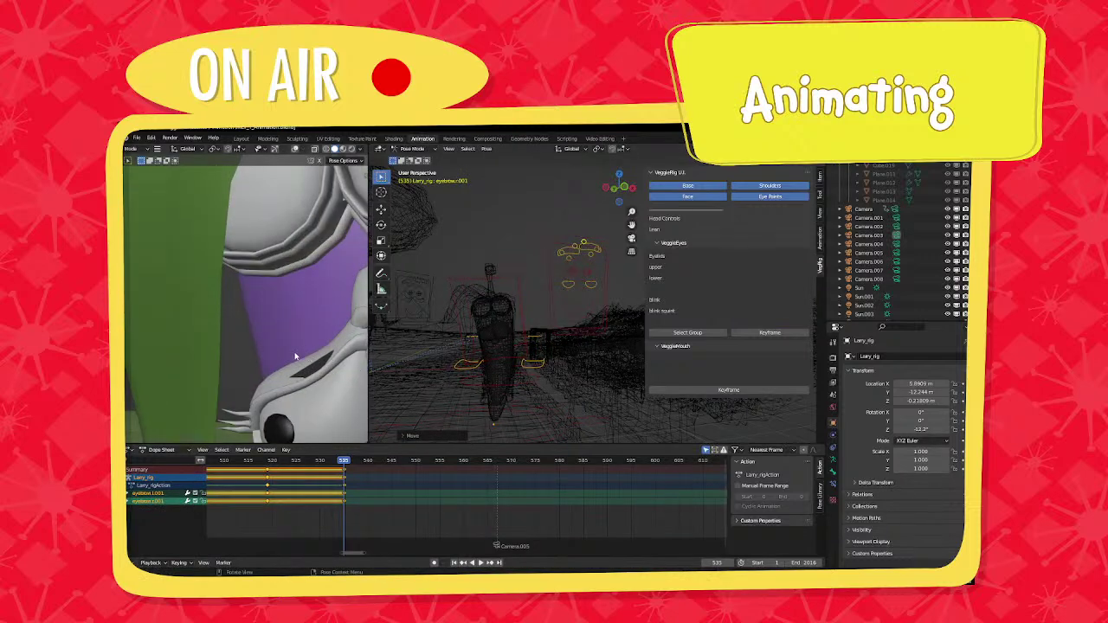
pyautogui.keyDown('shift'); pyautogui.moveTo(327, 366); pyautogui.dragTo(262, 353, button='middle'); pyautogui.keyUp('shift')
pyautogui.moveTo(500, 339); pyautogui.dragTo(556, 340, button='middle')
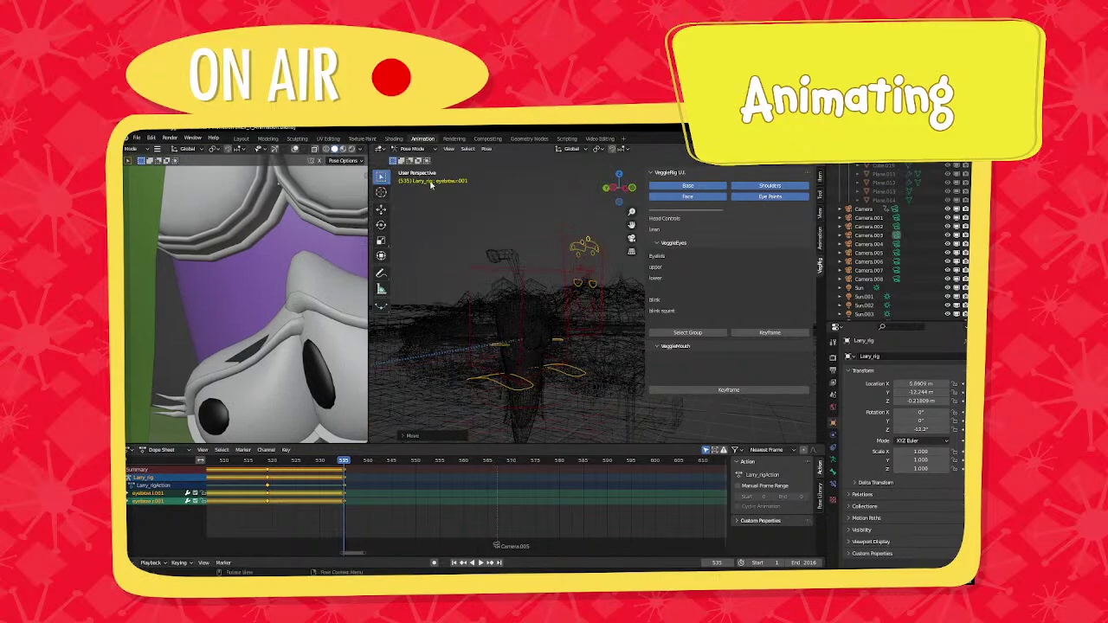
pyautogui.hotkey('ctrl', 'Tab')
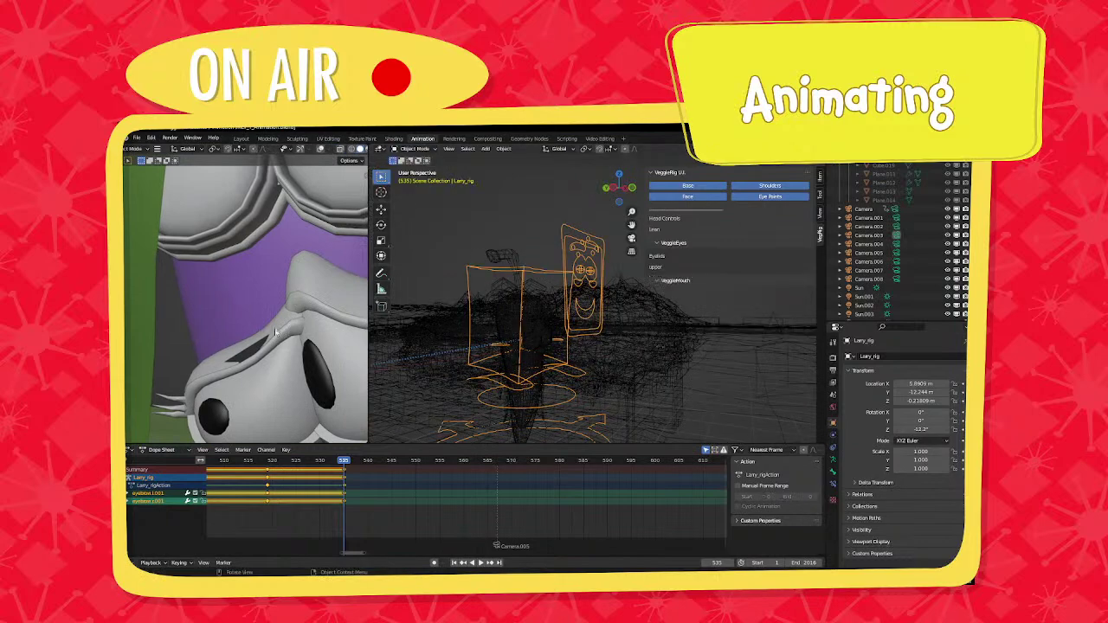
pyautogui.click(258, 347)
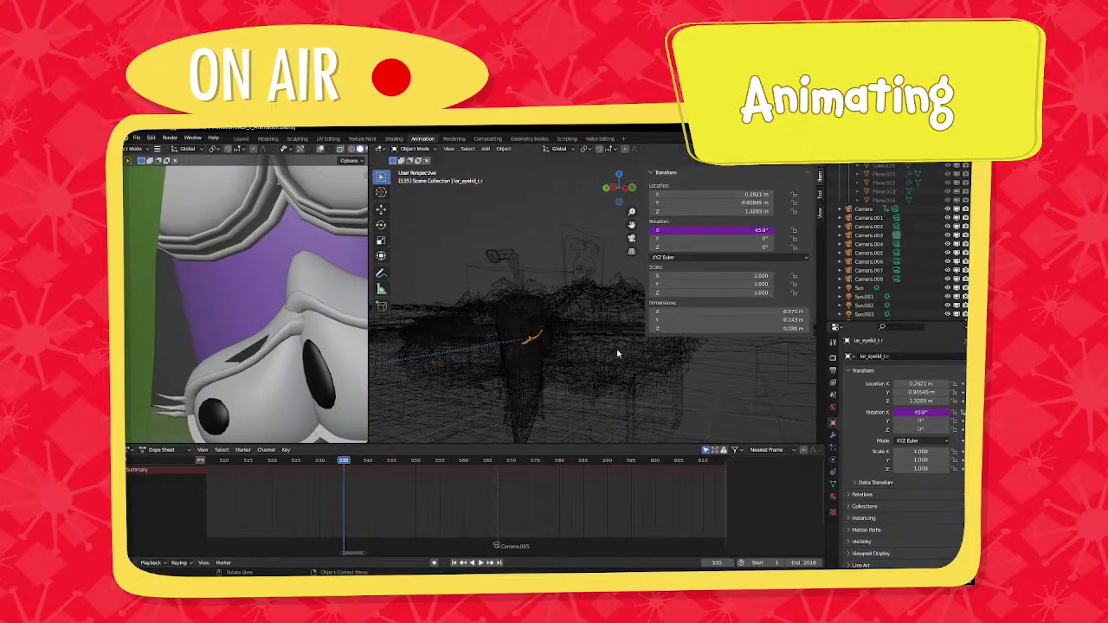
pyautogui.press('KP_Decimal')
pyautogui.moveTo(618, 352); pyautogui.dragTo(509, 321, button='middle')
# Reveal any hidden geometry of the right upper eyelid in Edit Mode and switch the viewport to solid shading.
pyautogui.press('Tab')
pyautogui.click(499, 324)
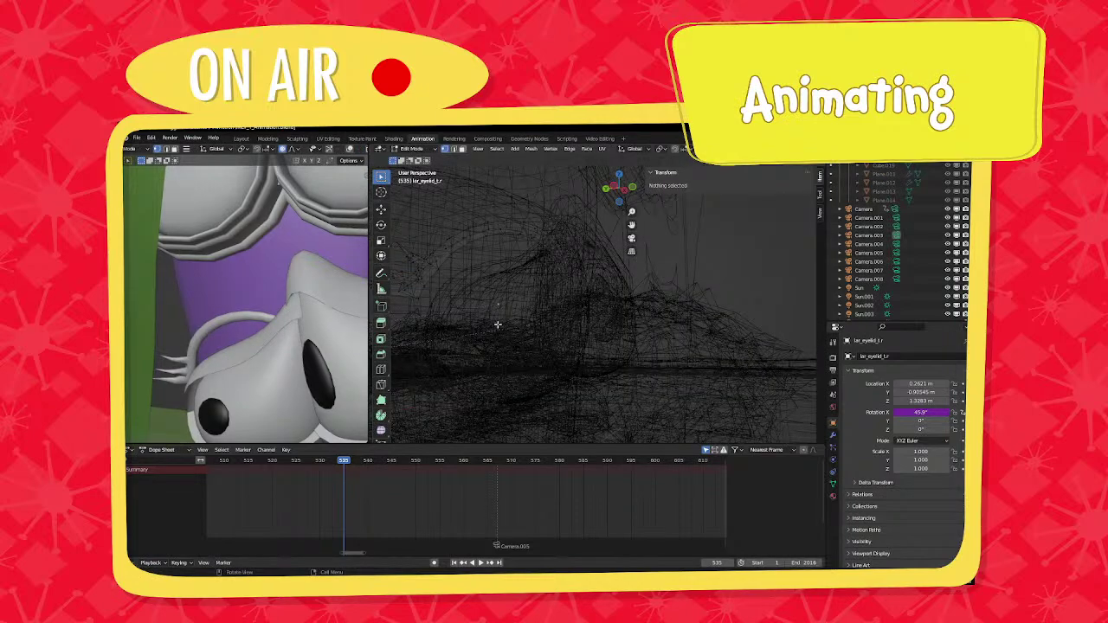
pyautogui.hotkey('alt', 'h')
pyautogui.moveTo(512, 306)
pyautogui.mouseDown(button='middle')
pyautogui.moveTo(563, 327)
pyautogui.moveTo(524, 321)
pyautogui.mouseUp(button='middle')
pyautogui.press('Tab')
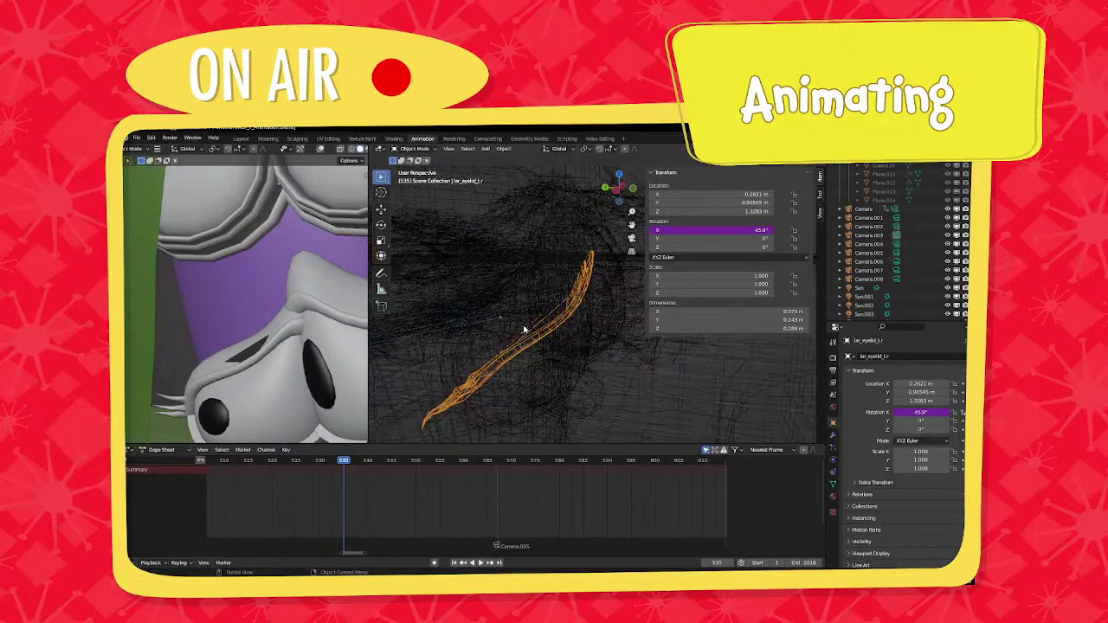
pyautogui.press('Tab')
pyautogui.press('Tab')
pyautogui.moveTo(551, 287)
pyautogui.mouseDown(button='middle')
pyautogui.moveTo(609, 285)
pyautogui.moveTo(566, 286)
pyautogui.moveTo(491, 317)
pyautogui.moveTo(520, 304)
pyautogui.moveTo(490, 370)
pyautogui.moveTo(645, 301)
pyautogui.moveTo(563, 321)
pyautogui.moveTo(588, 312)
pyautogui.mouseUp(button='middle')
pyautogui.hotkey('shift', 'z')
# Display the eyelid's Lattice modifier in Edit Mode and on cage, and enter Edit Mode on the mesh.
pyautogui.click(832, 434)
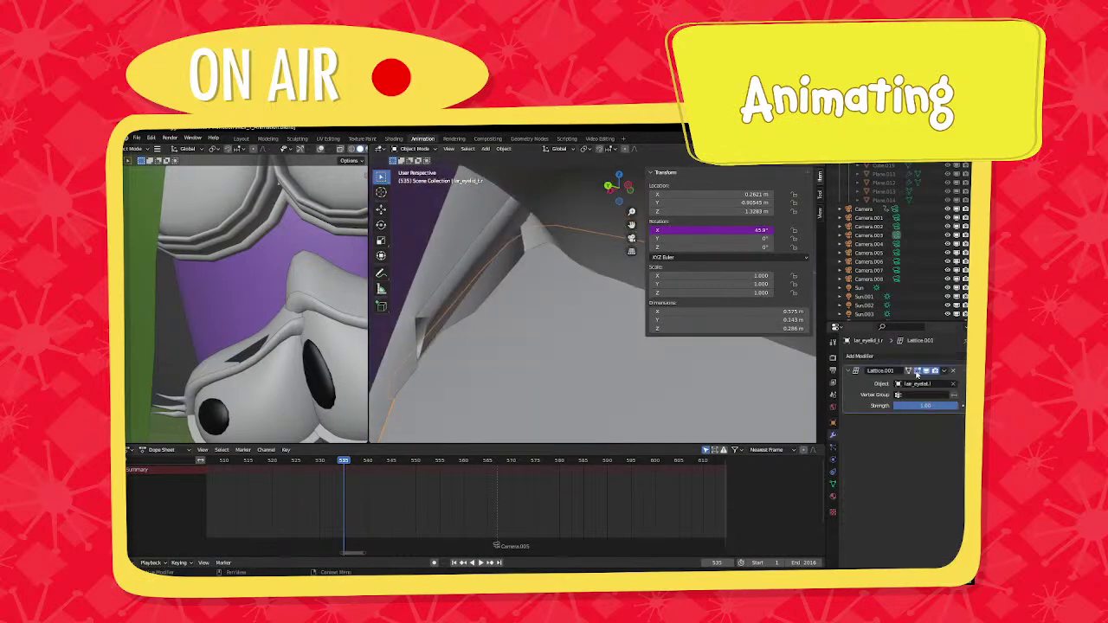
pyautogui.moveTo(781, 372); pyautogui.dragTo(524, 358, button='middle')
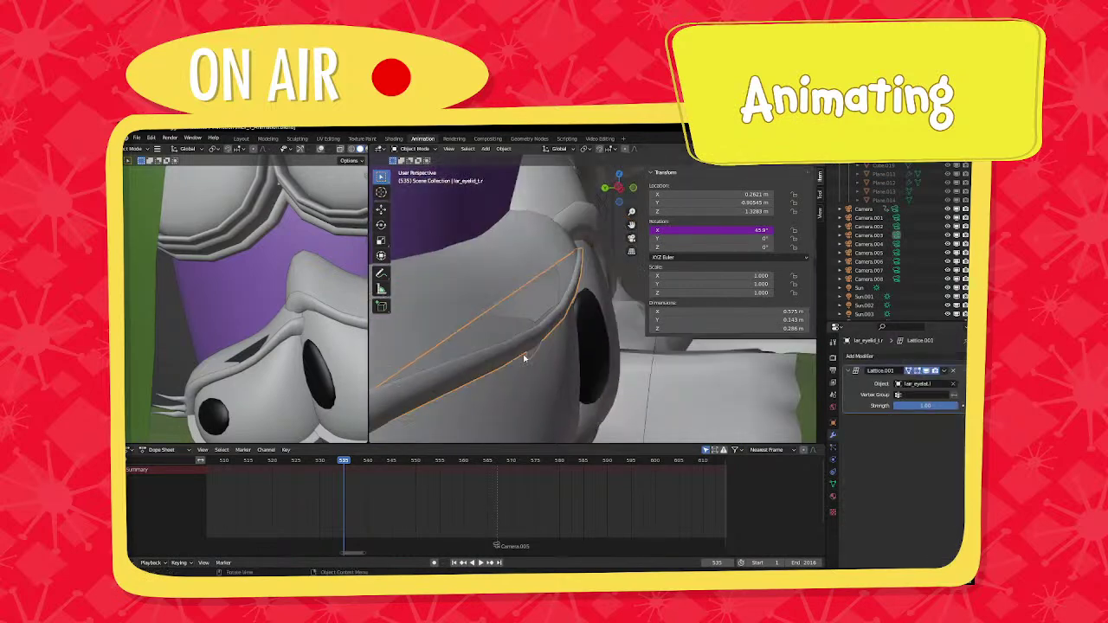
pyautogui.scroll(3, 534, 317)
pyautogui.press('Tab')
# Inset the end faces of the right upper eyelid rim by a very small thickness.
pyautogui.scroll(3, 539, 319)
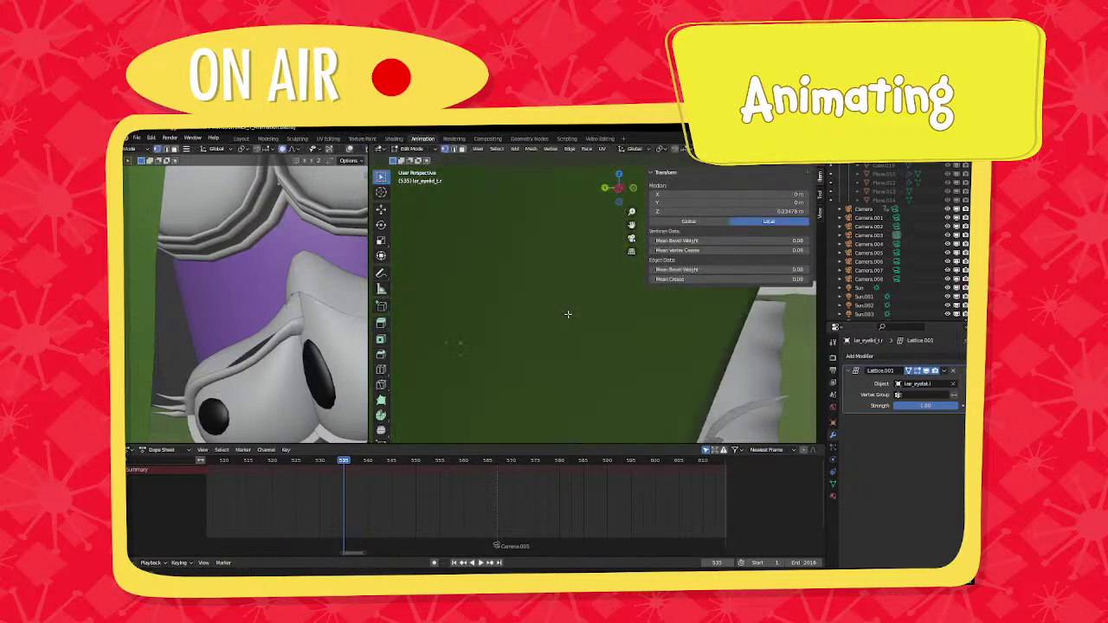
pyautogui.scroll(-6, 569, 312)
pyautogui.moveTo(568, 313)
pyautogui.mouseDown(button='middle')
pyautogui.moveTo(501, 327)
pyautogui.moveTo(570, 301)
pyautogui.mouseUp(button='middle')
pyautogui.scroll(8, 564, 274)
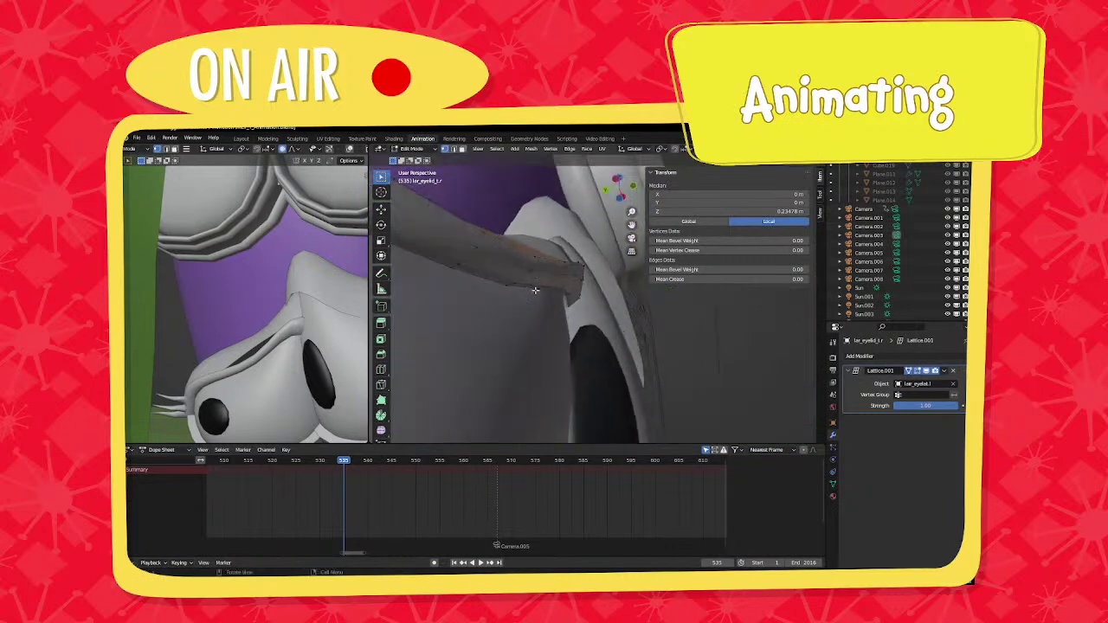
pyautogui.moveTo(593, 306); pyautogui.dragTo(601, 314, button='middle')
pyautogui.press('i')
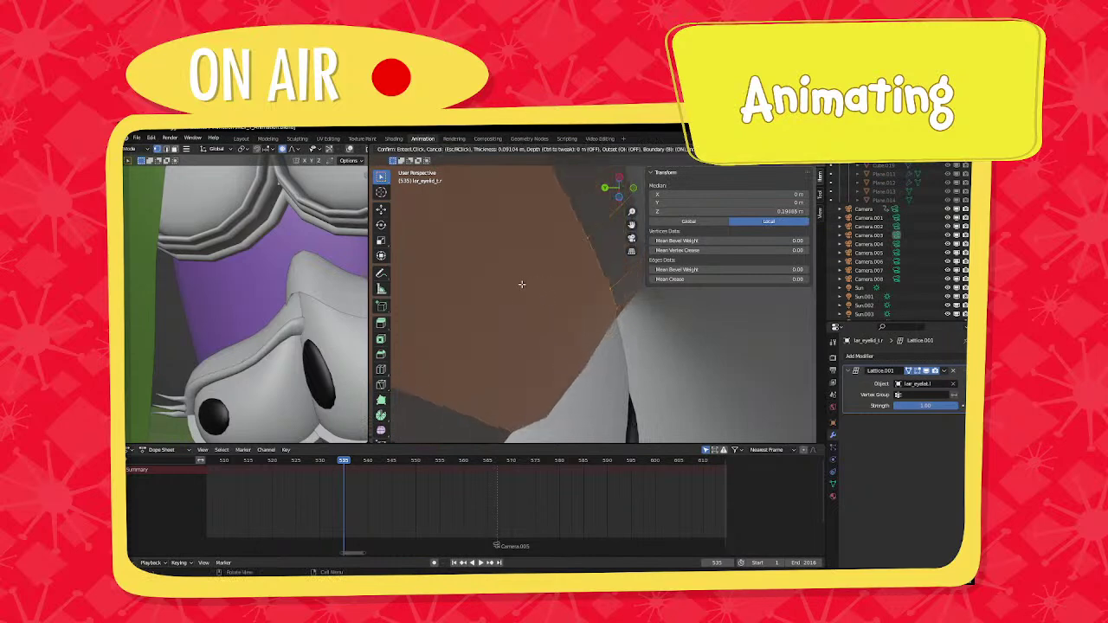
pyautogui.click(597, 299)
pyautogui.scroll(-5, 602, 320)
pyautogui.scroll(-4, 601, 323)
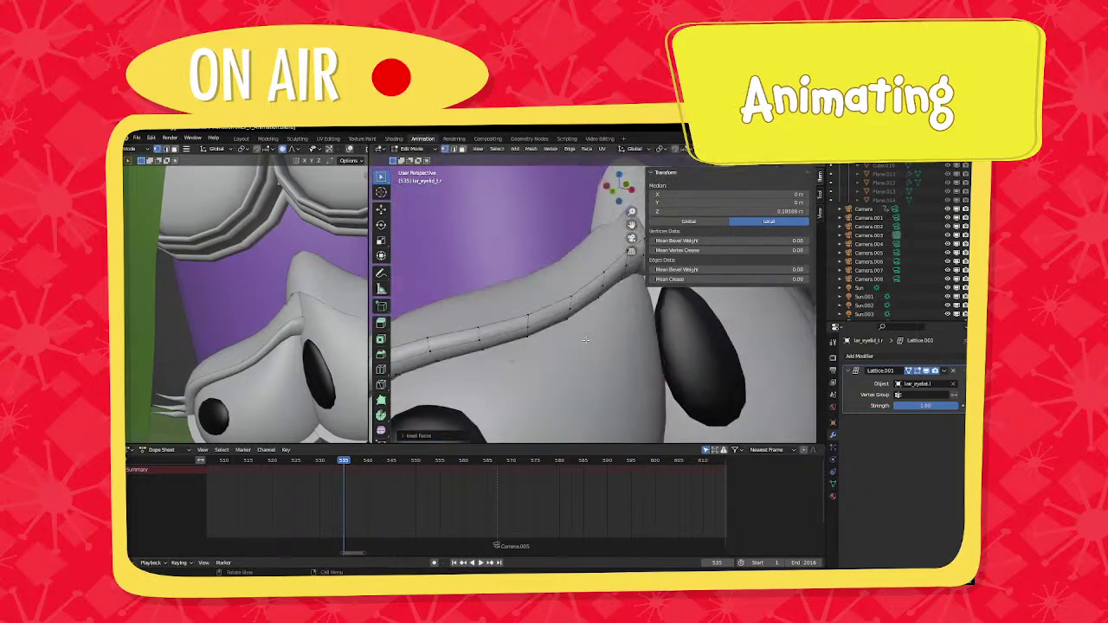
# Switch the viewport to wireframe and inset the end faces of the right upper eyelid in Edit Mode.
pyautogui.press('Tab')
pyautogui.moveTo(578, 323)
pyautogui.mouseDown(button='middle')
pyautogui.moveTo(596, 346)
pyautogui.moveTo(599, 334)
pyautogui.moveTo(547, 356)
pyautogui.mouseUp(button='middle')
pyautogui.press('Tab')
pyautogui.hotkey('shift', 'z')
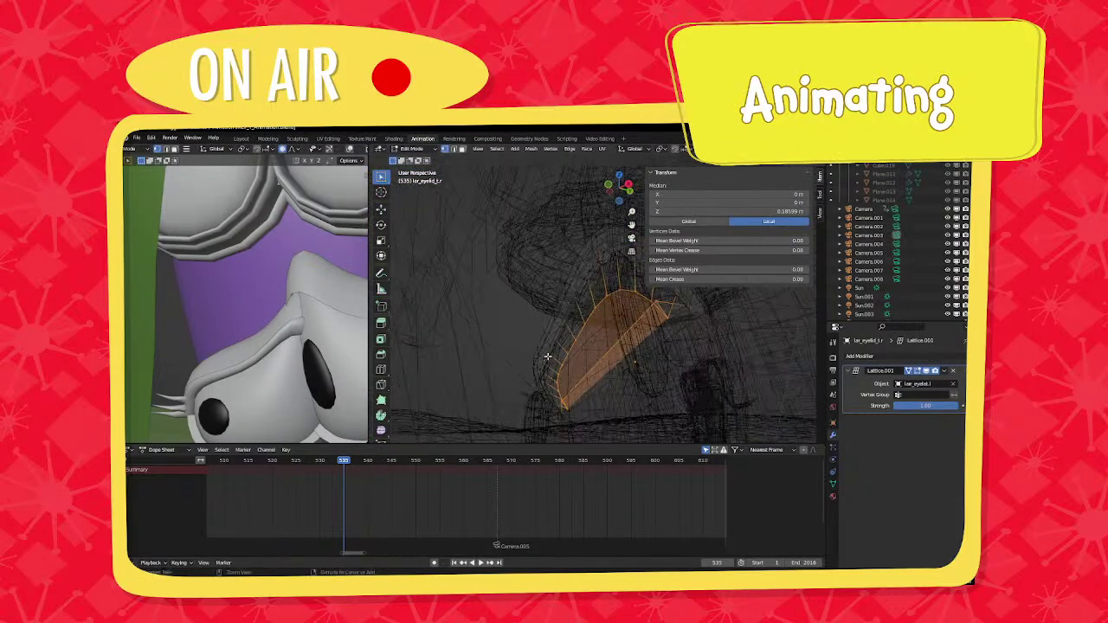
pyautogui.press('Tab')
pyautogui.press('Tab')
pyautogui.hotkey('ctrl', 'l')
pyautogui.press('i')
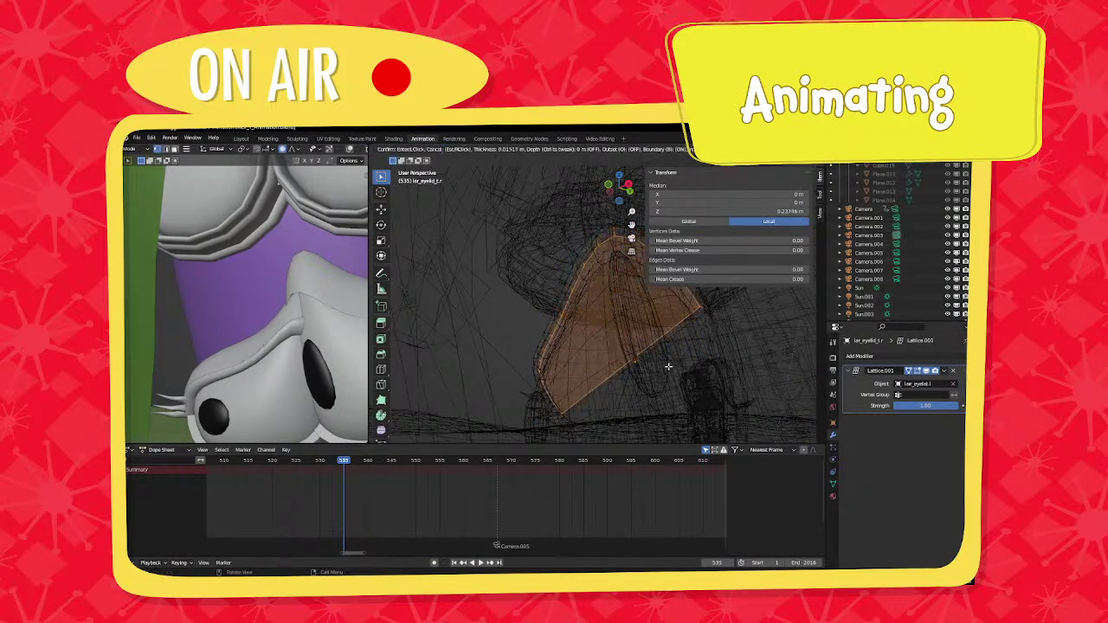
pyautogui.click(667, 366)
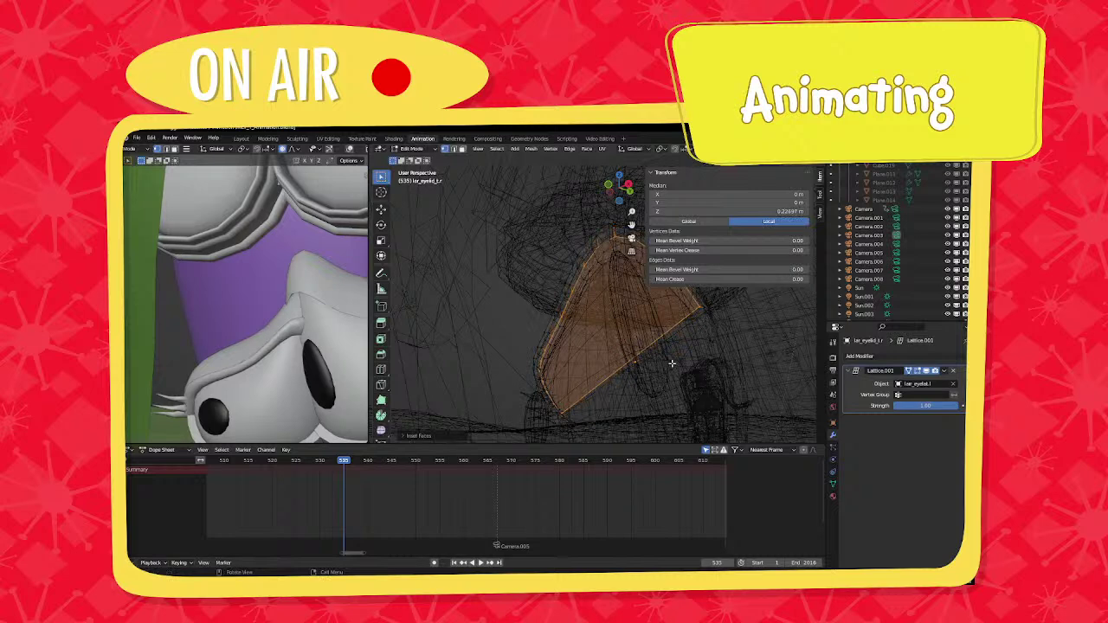
# Extrude the eyelid's end faces in place and scale them to about 0.61 with proportional editing off.
pyautogui.press('e')
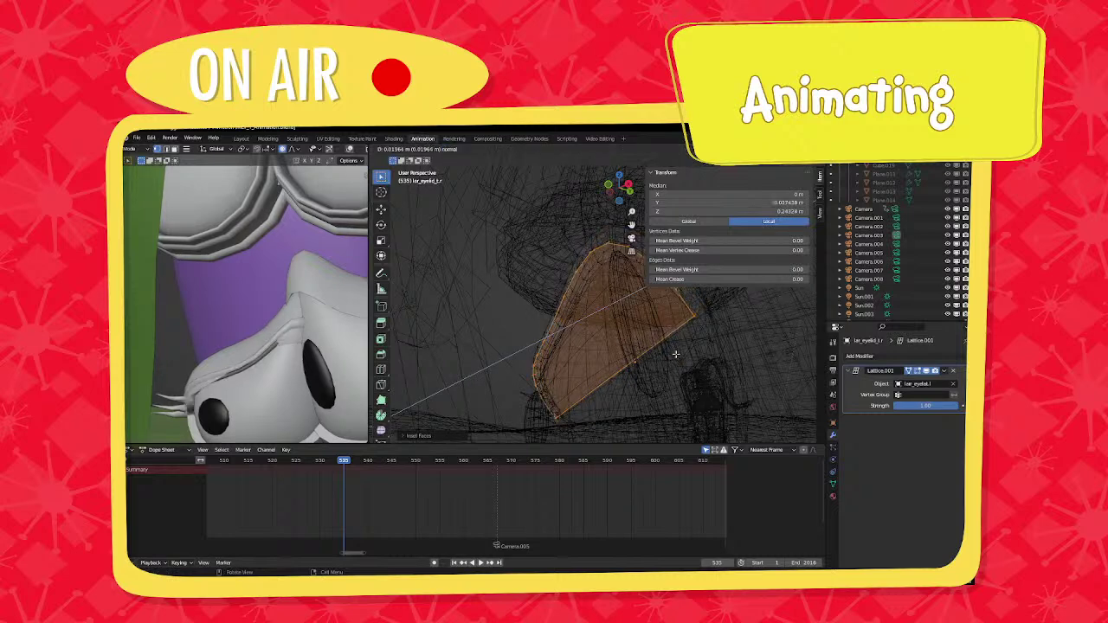
pyautogui.press('s')
pyautogui.press('o')
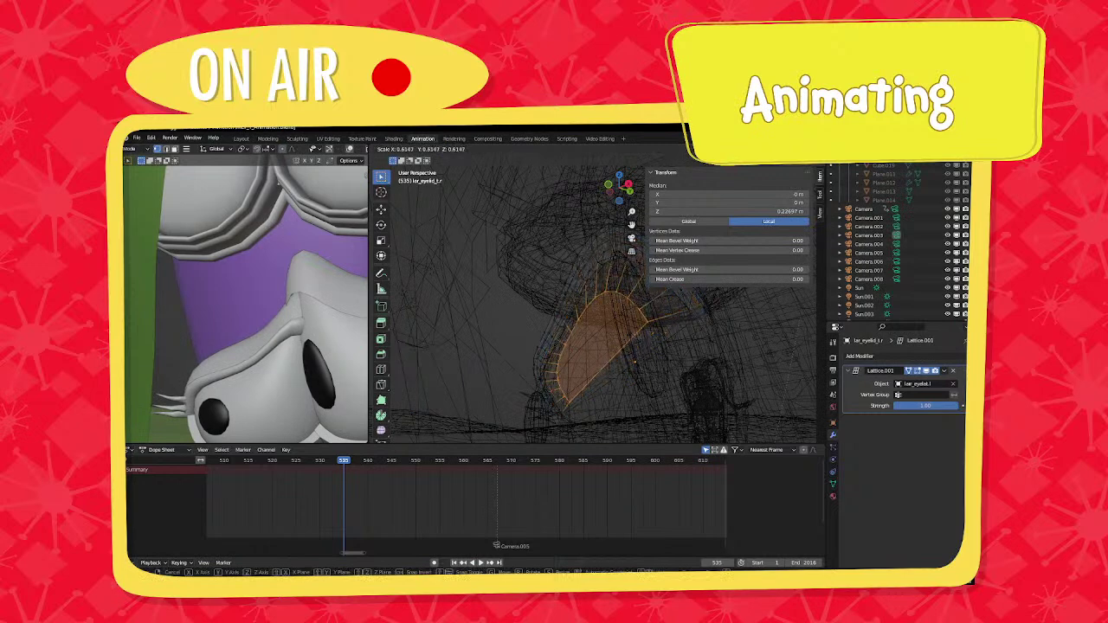
pyautogui.click(633, 337)
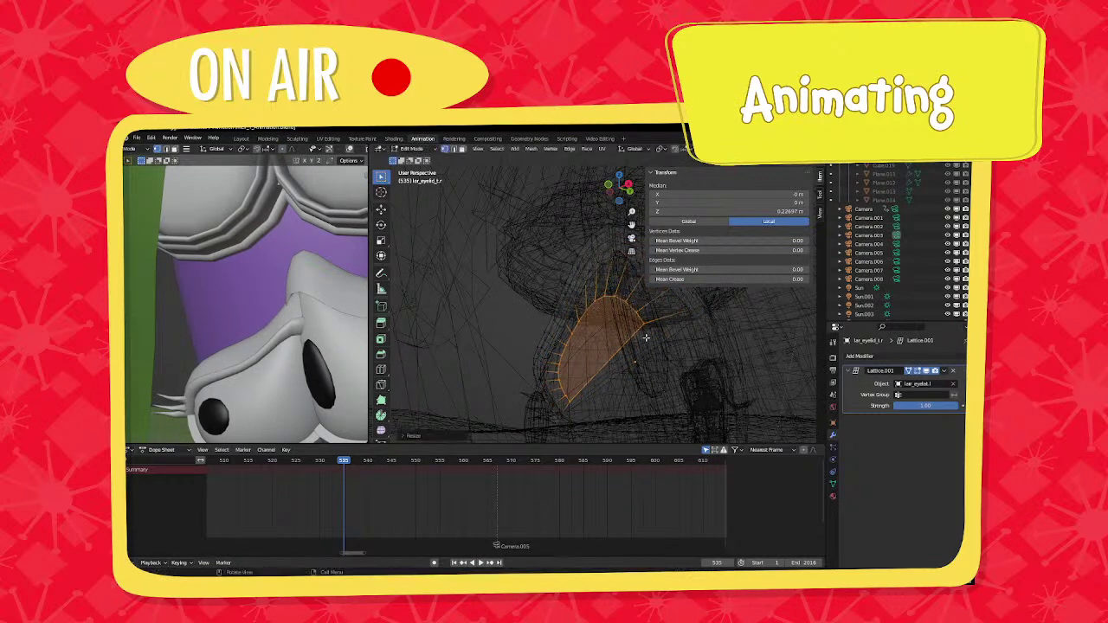
# Inset the scaled eyelid faces again, merge them into one central vertex, and return to Object Mode with shaded display.
pyautogui.press('i')
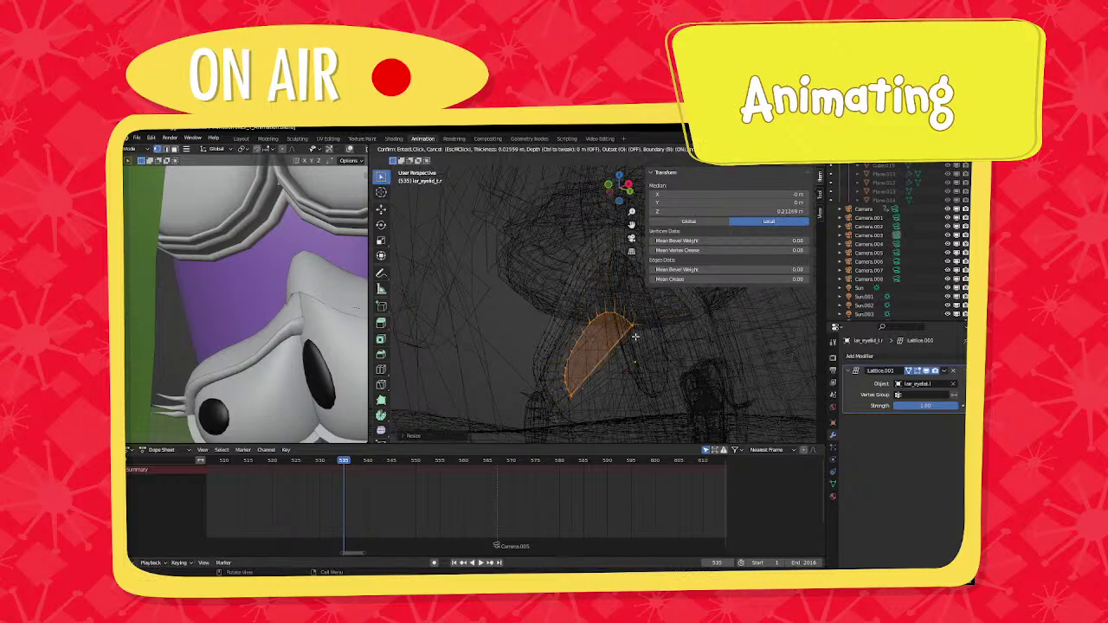
pyautogui.click(635, 335)
pyautogui.press('m')
pyautogui.click(633, 339)
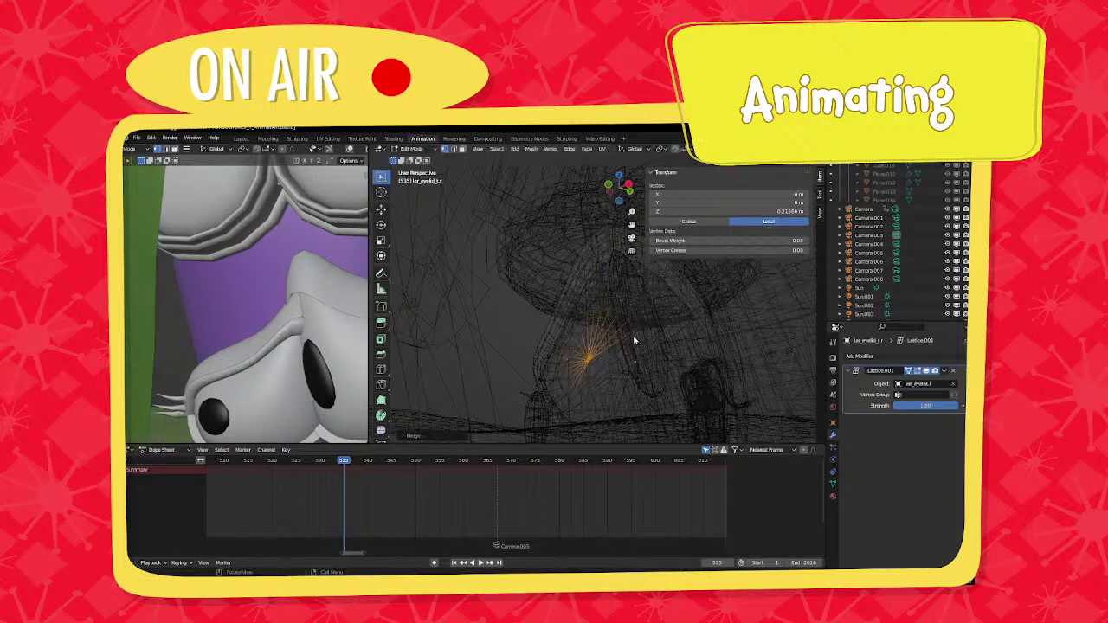
pyautogui.press('Tab')
pyautogui.moveTo(636, 341)
pyautogui.mouseDown(button='middle')
pyautogui.moveTo(576, 341)
pyautogui.moveTo(660, 381)
pyautogui.moveTo(583, 371)
pyautogui.moveTo(594, 367)
pyautogui.mouseUp(button='middle')
pyautogui.hotkey('shift', 'z')
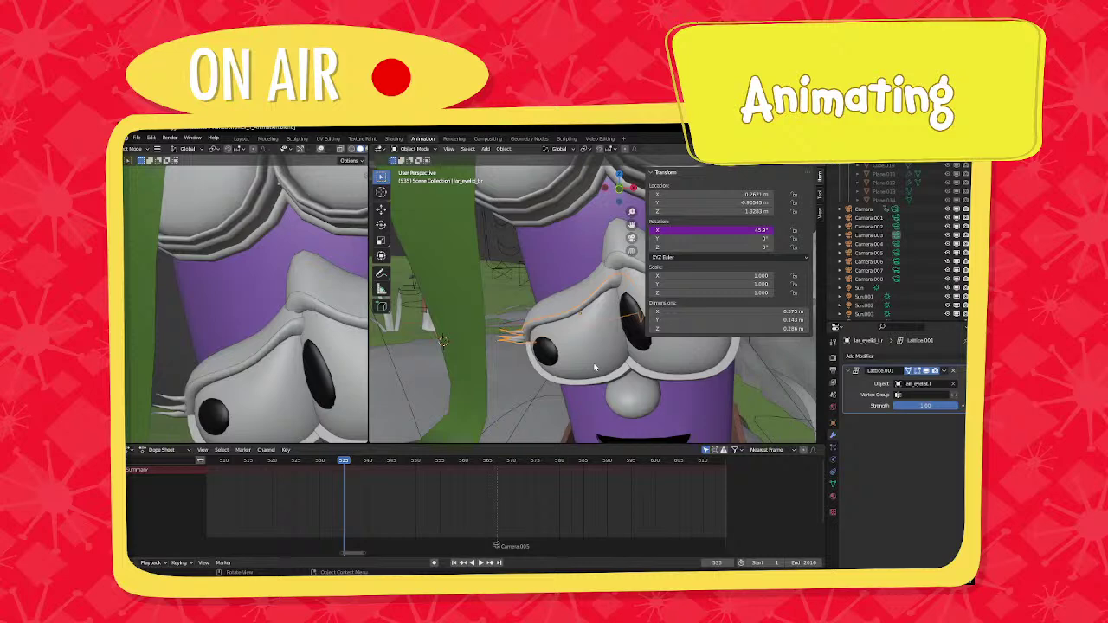
# Examine Larry's upper eyelids from farther away and in the camera view around frames 534 and 535.
pyautogui.scroll(-3, 623, 364)
pyautogui.moveTo(623, 364); pyautogui.dragTo(600, 367, button='middle')
pyautogui.scroll(-2, 597, 367)
pyautogui.scroll(-10, 275, 401)
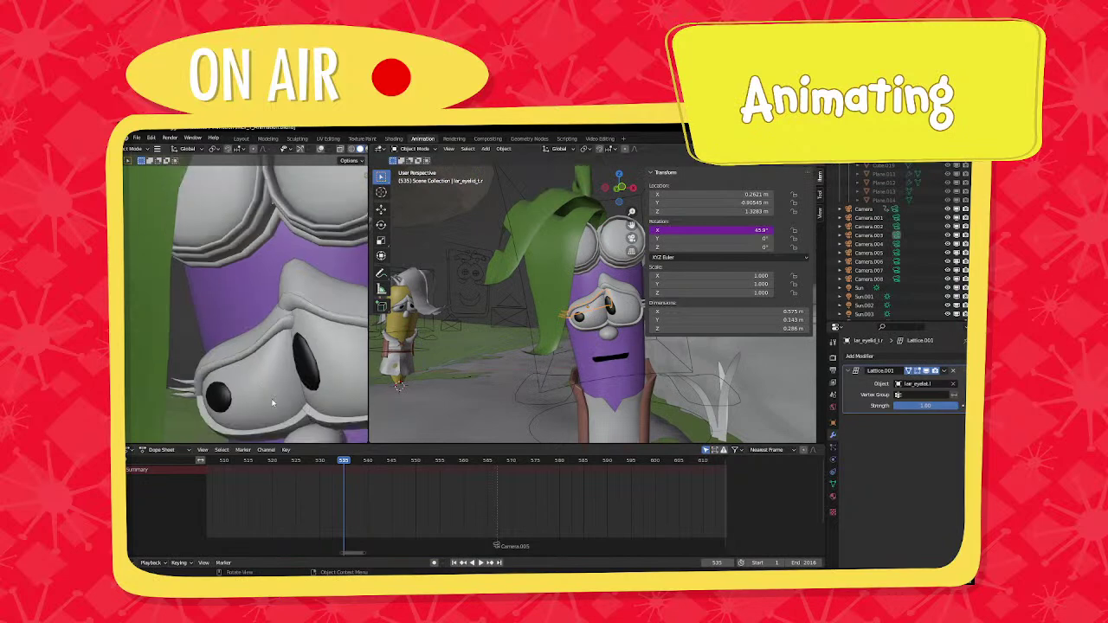
pyautogui.moveTo(347, 463)
pyautogui.mouseDown()
pyautogui.moveTo(364, 463)
pyautogui.moveTo(339, 461)
pyautogui.mouseUp()
pyautogui.press('space')
pyautogui.scroll(-1, 612, 365)
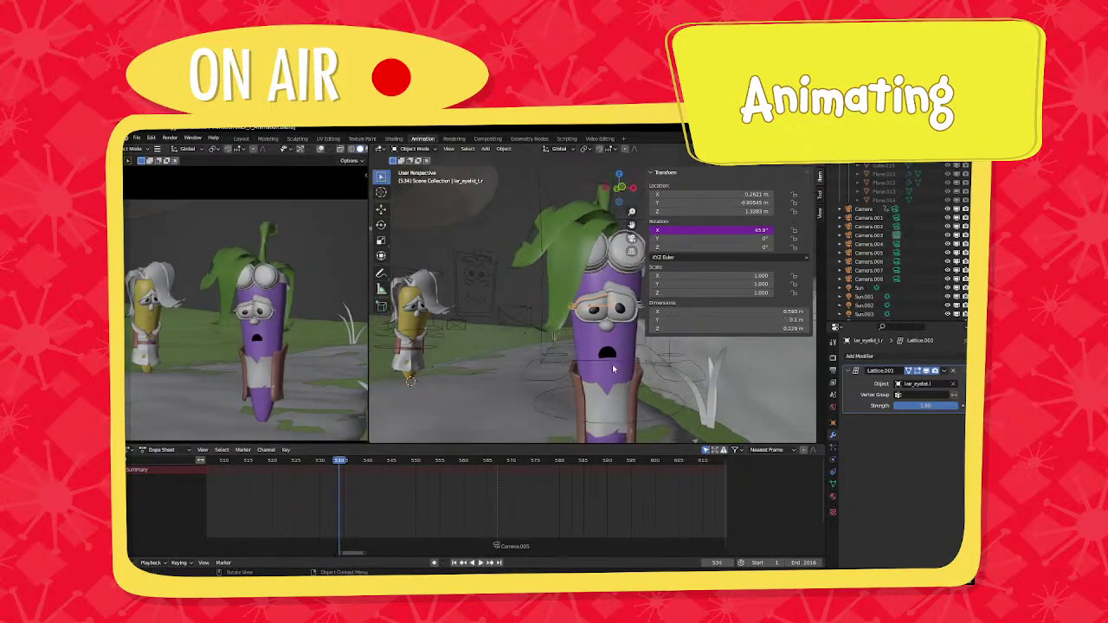
# Undo the last few operations, return the eyelid to Object Mode, and advance to frame 536.
pyautogui.hotkey('ctrl', 'z')
pyautogui.hotkey('ctrl', 'z')
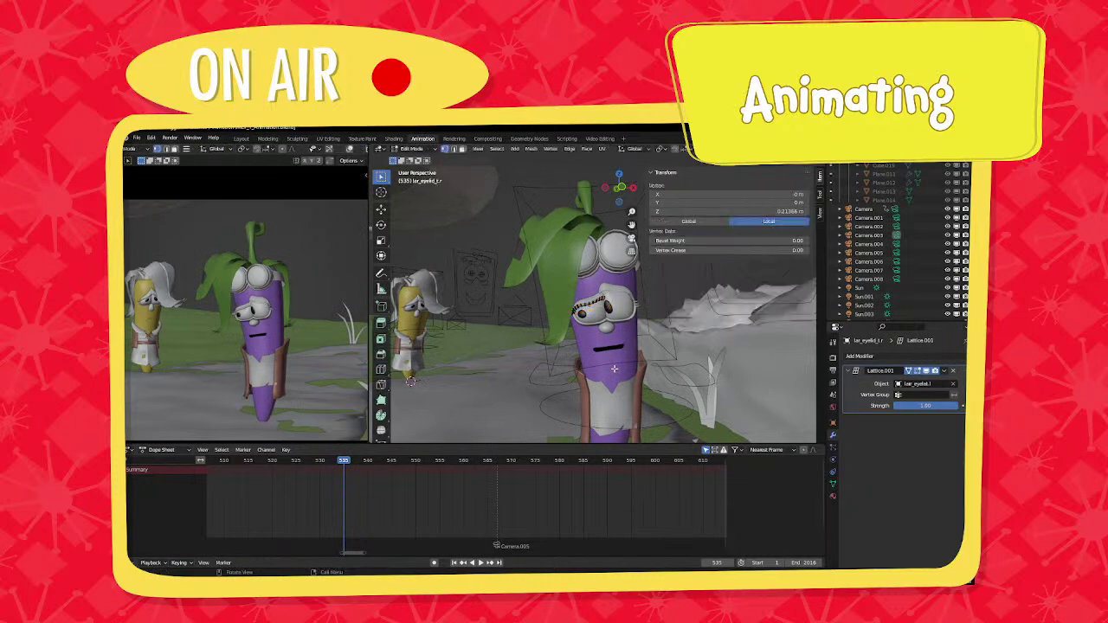
pyautogui.hotkey('ctrl', 'z')
pyautogui.press('Tab')
pyautogui.moveTo(614, 368); pyautogui.dragTo(570, 333, button='middle')
pyautogui.press('Right')
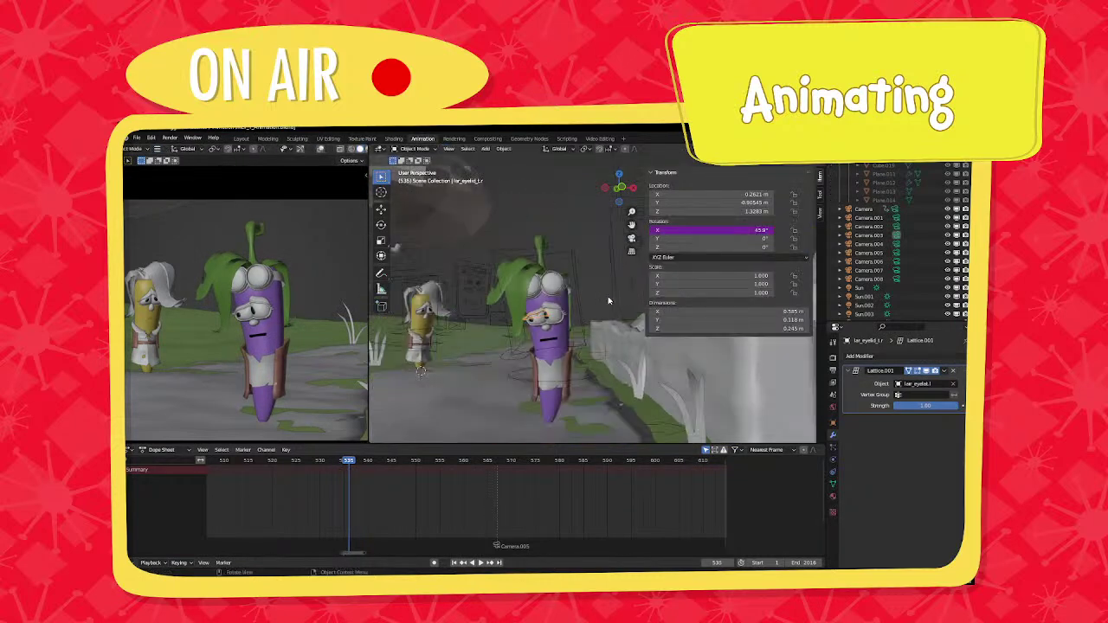
# Select Larry's rig, switch it to Pose Mode, and go back to frame 535.
pyautogui.click(611, 300)
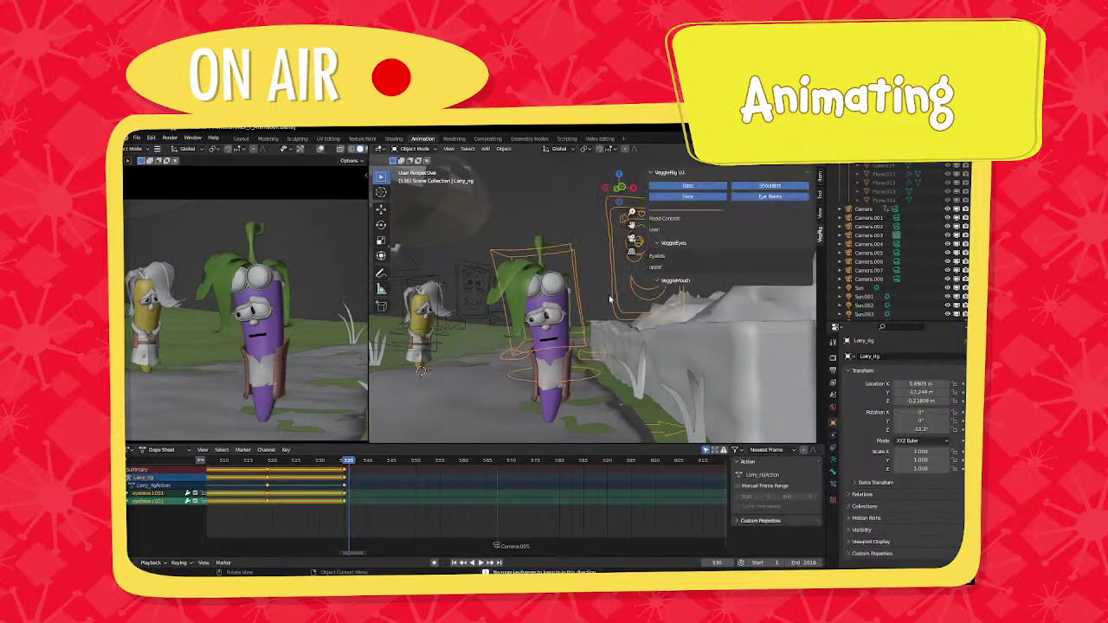
pyautogui.click(422, 149)
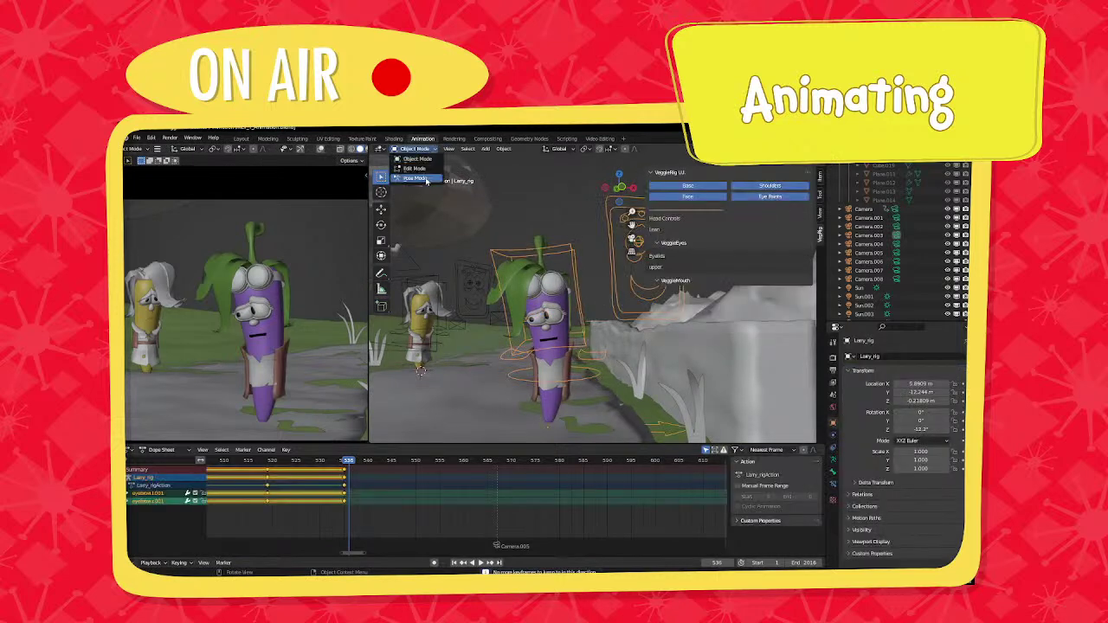
pyautogui.click(426, 180)
pyautogui.press('Left')
pyautogui.keyDown('shift'); pyautogui.moveTo(554, 230); pyautogui.dragTo(516, 250, button='middle'); pyautogui.keyUp('shift')
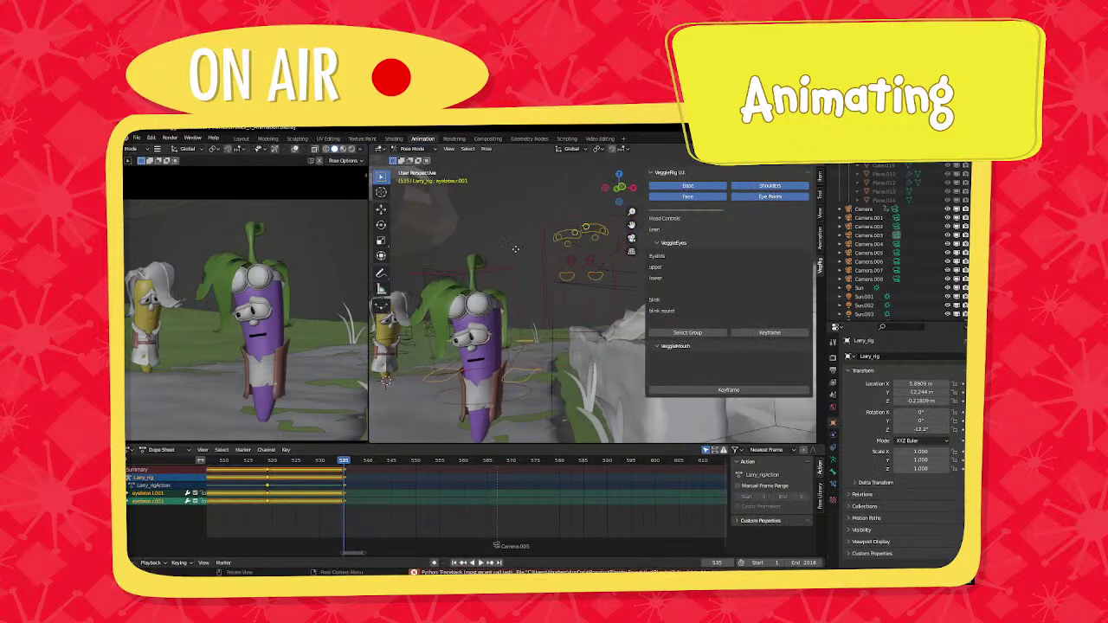
# Raise the selected eyebrow controls about 0.02 m and keyframe the available channels of all bones at frame 535.
pyautogui.press('g')
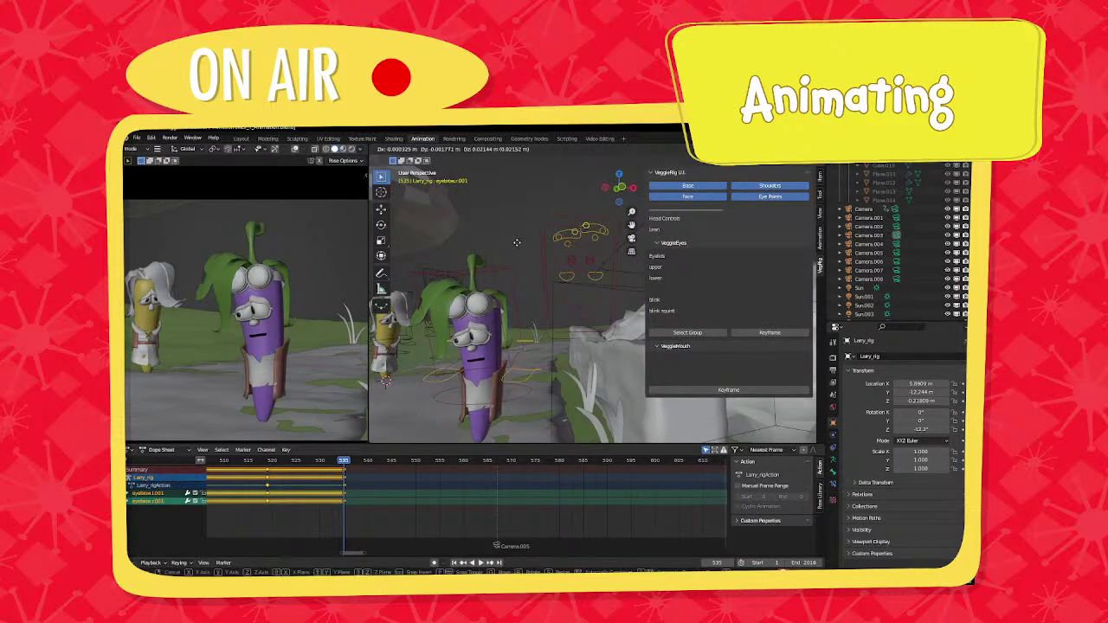
pyautogui.click(518, 245)
pyautogui.press('a')
pyautogui.press('i')
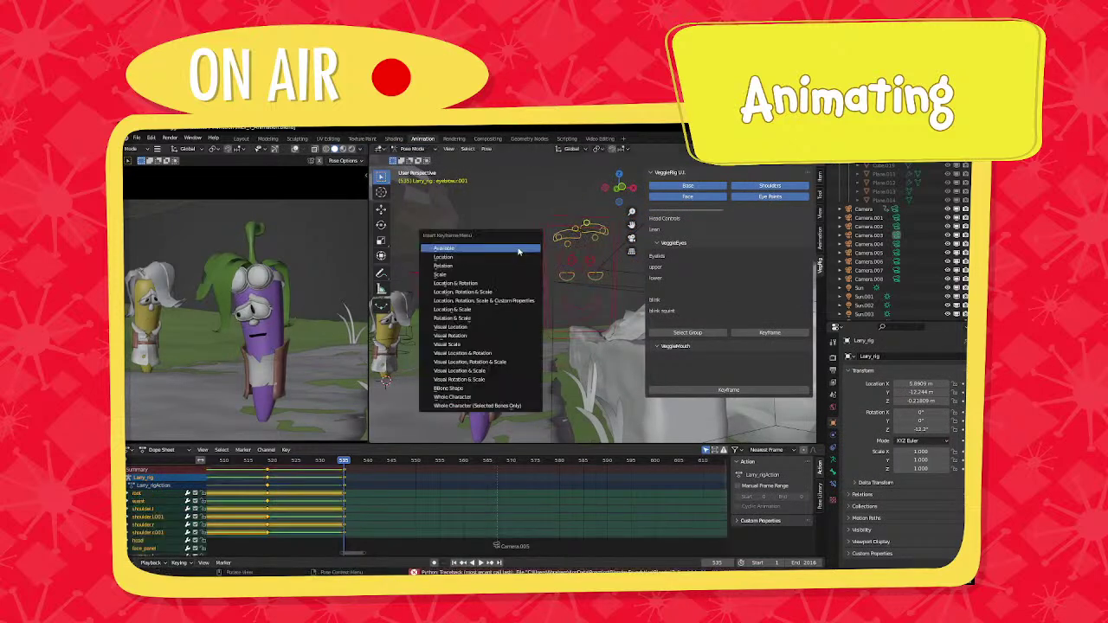
pyautogui.click(519, 251)
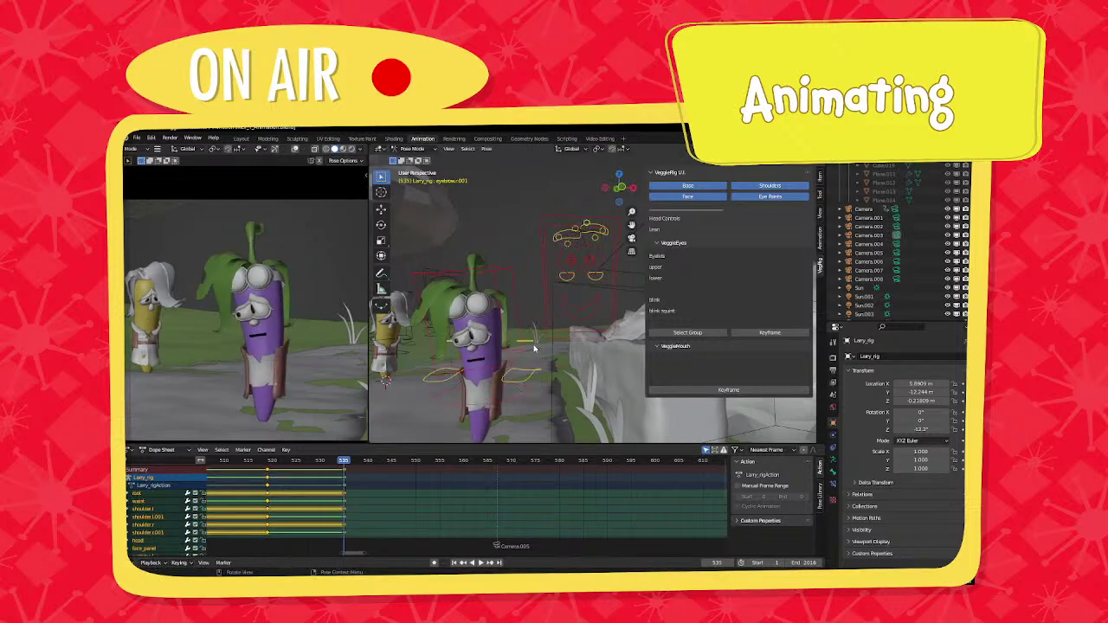
# Raise both of Larry's shoulder controls slightly and keyframe all bones at frame 535.
pyautogui.click(439, 384)
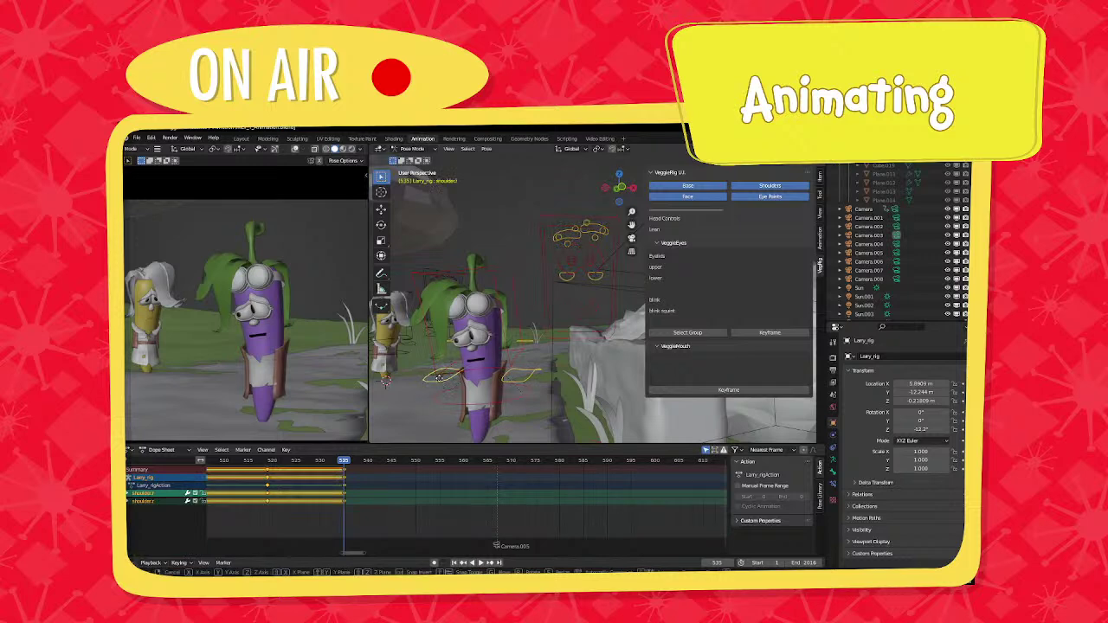
pyautogui.press('g')
pyautogui.click(440, 372)
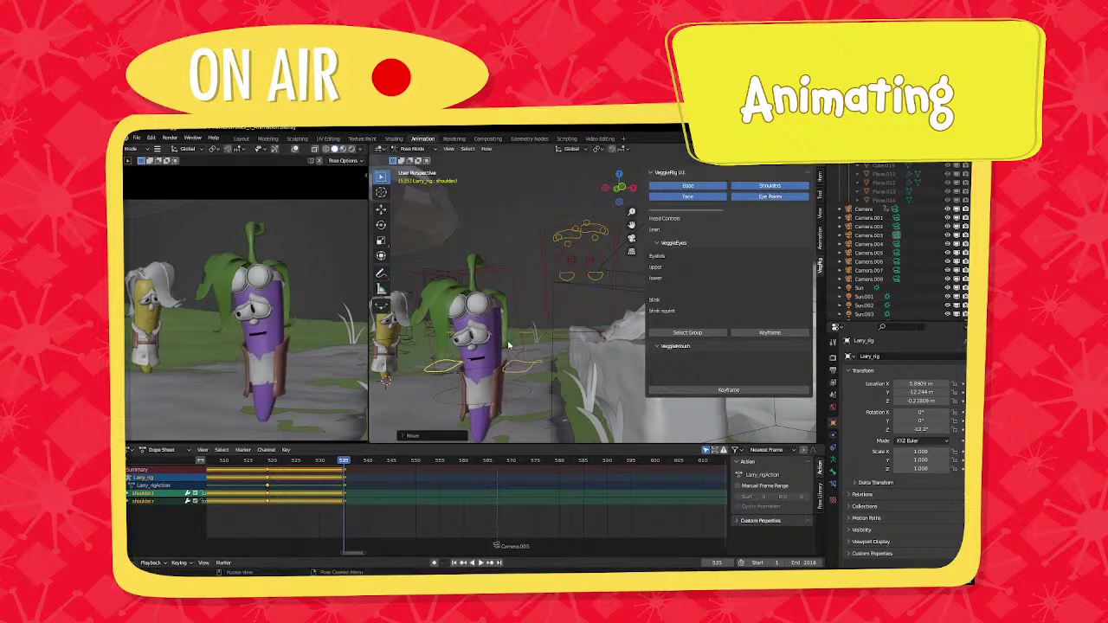
pyautogui.press('a')
pyautogui.press('i')
pyautogui.click(509, 344)
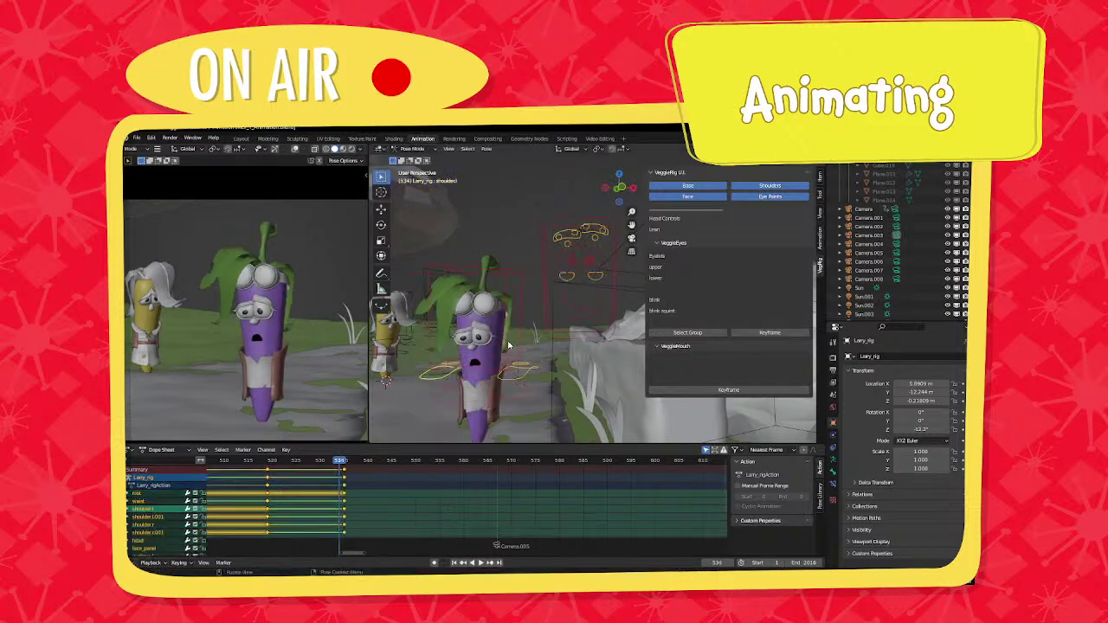
pyautogui.moveTo(383, 493); pyautogui.dragTo(410, 497, button='middle')
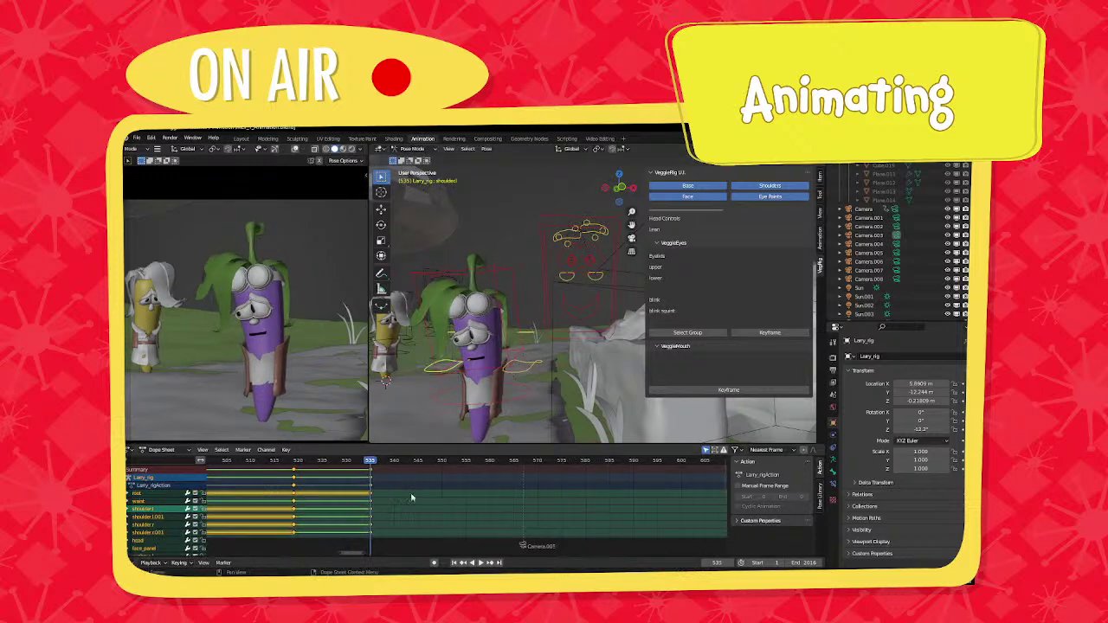
# Advance to frame 557 and move the two eyebrow.002 controls slightly upward.
pyautogui.moveTo(372, 461); pyautogui.dragTo(378, 461)
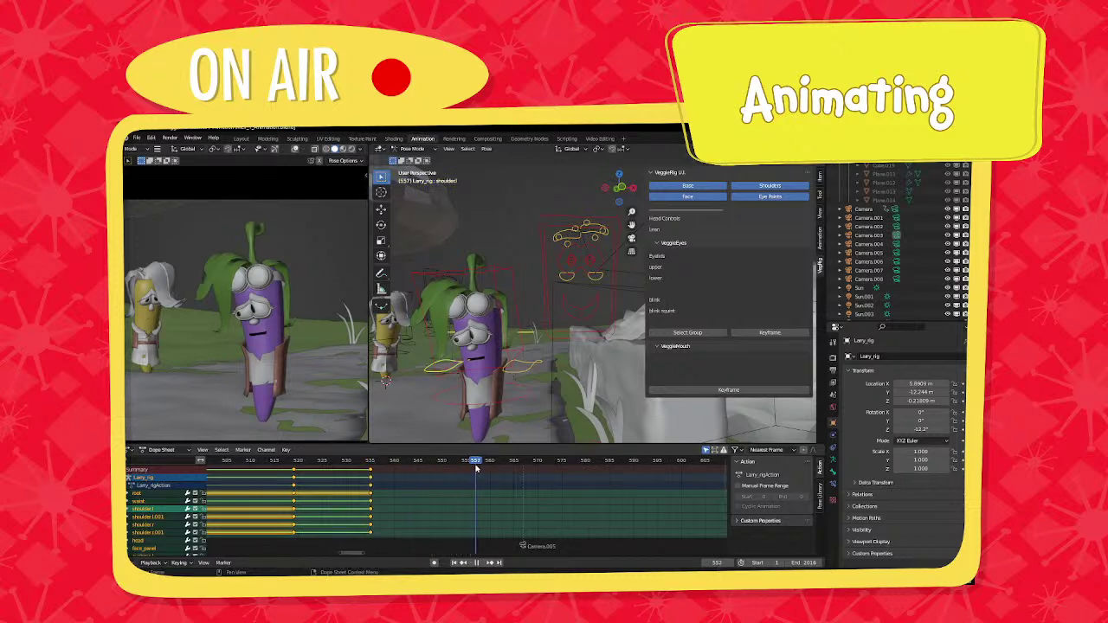
pyautogui.press('space')
pyautogui.click(597, 242)
pyautogui.click(582, 244)
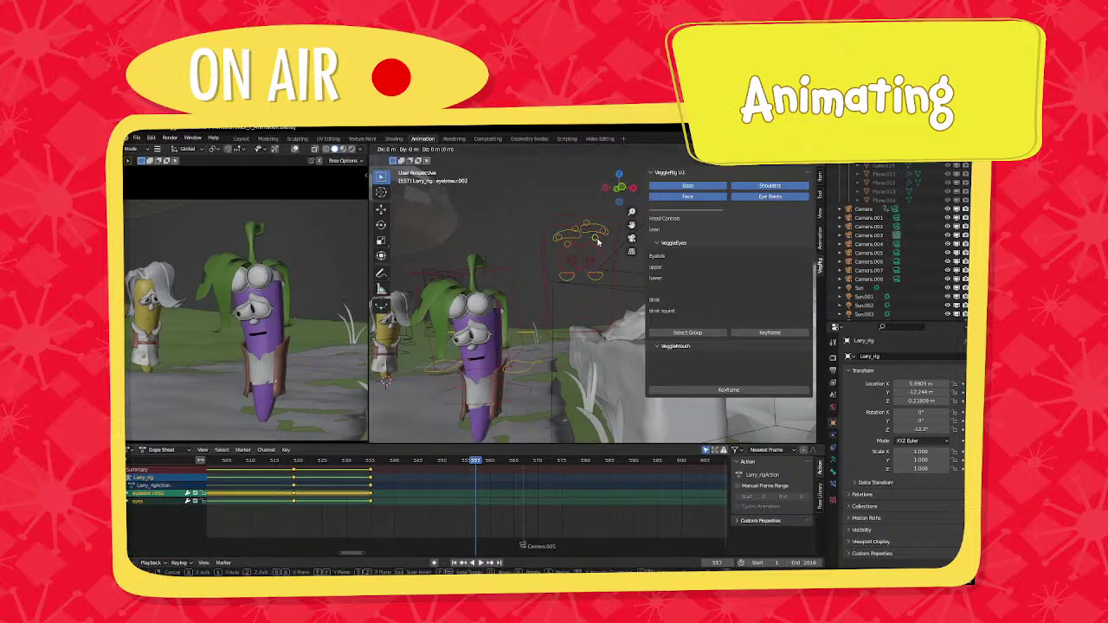
pyautogui.keyDown('shift'); pyautogui.click(594, 239); pyautogui.keyUp('shift')
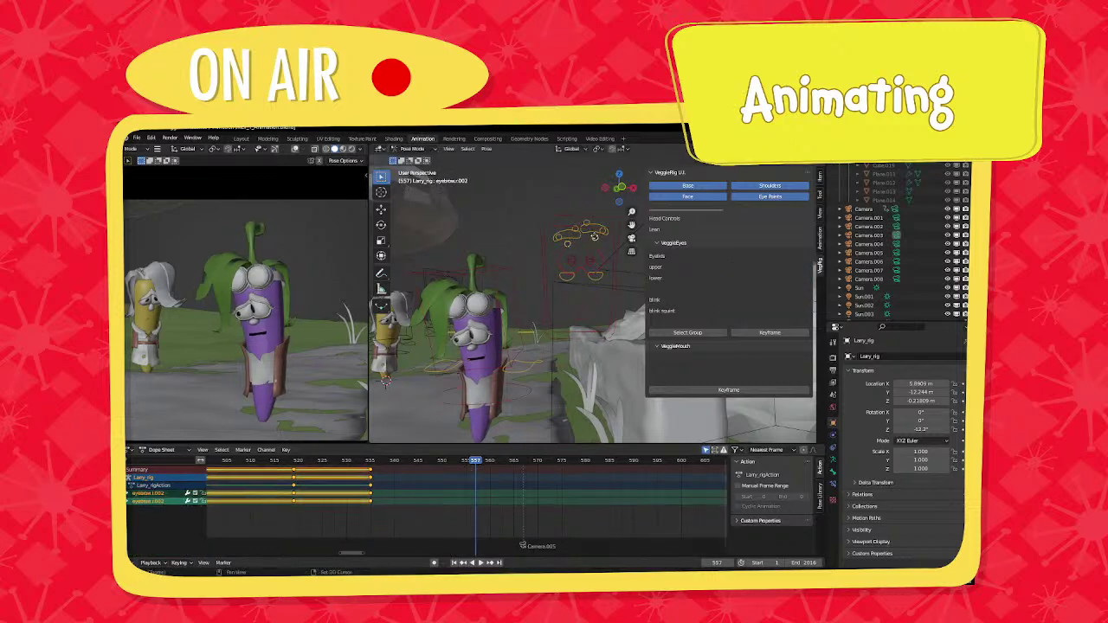
pyautogui.press('g')
pyautogui.click(595, 232)
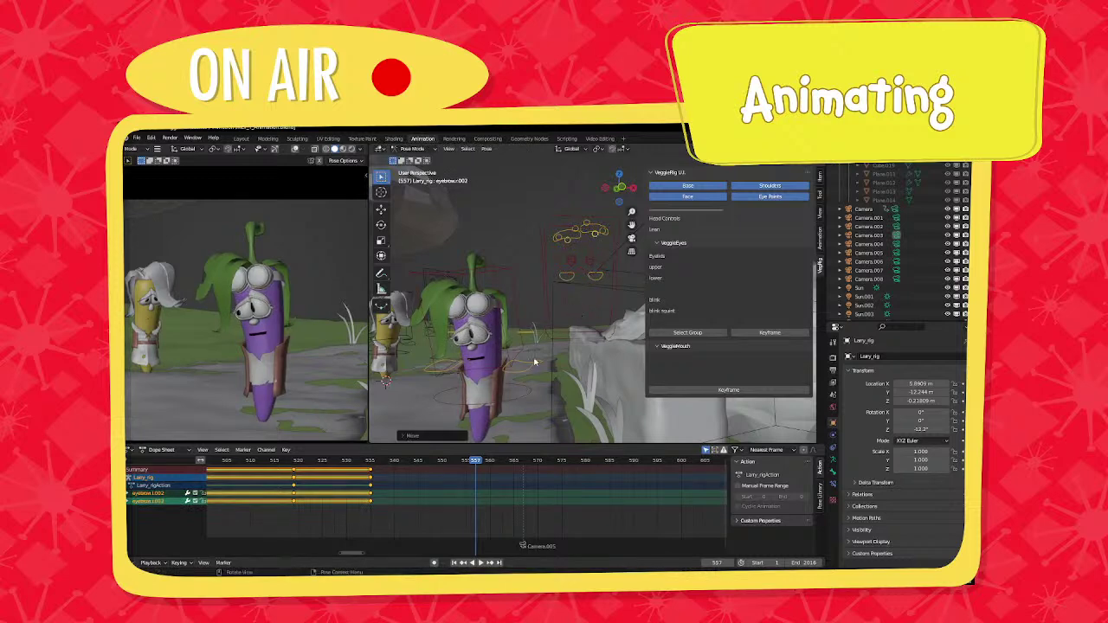
# Select Larry's four shoulder controls and reset their location at frame 557.
pyautogui.click(530, 334)
pyautogui.keyDown('shift'); pyautogui.click(452, 335); pyautogui.keyUp('shift')
pyautogui.keyDown('shift'); pyautogui.click(450, 338); pyautogui.keyUp('shift')
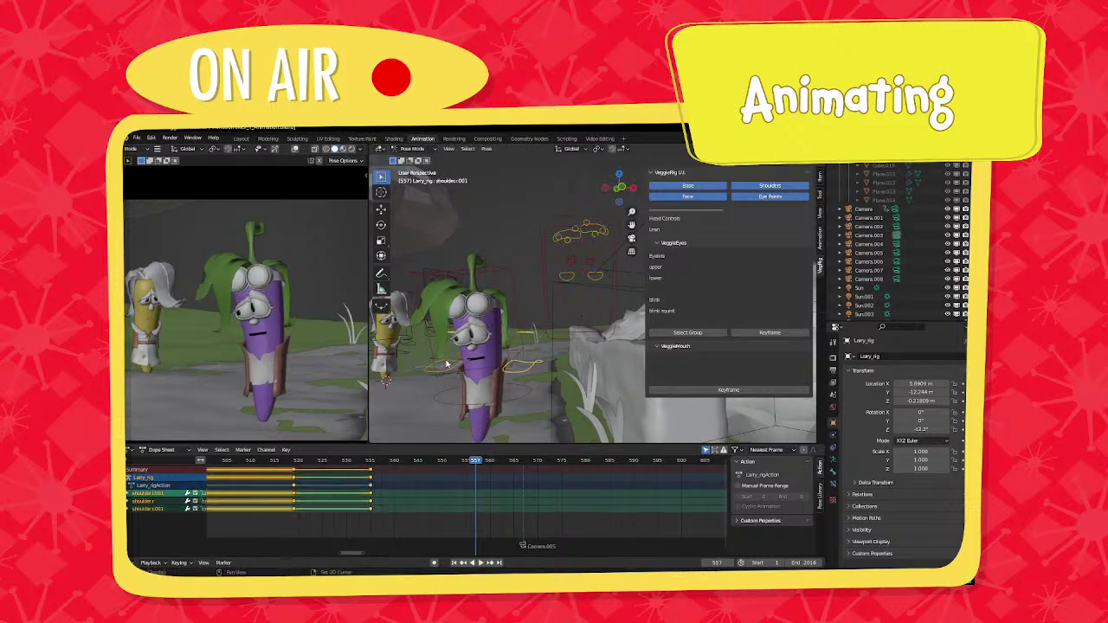
pyautogui.keyDown('shift'); pyautogui.click(447, 363); pyautogui.keyUp('shift')
pyautogui.hotkey('alt', 'g')
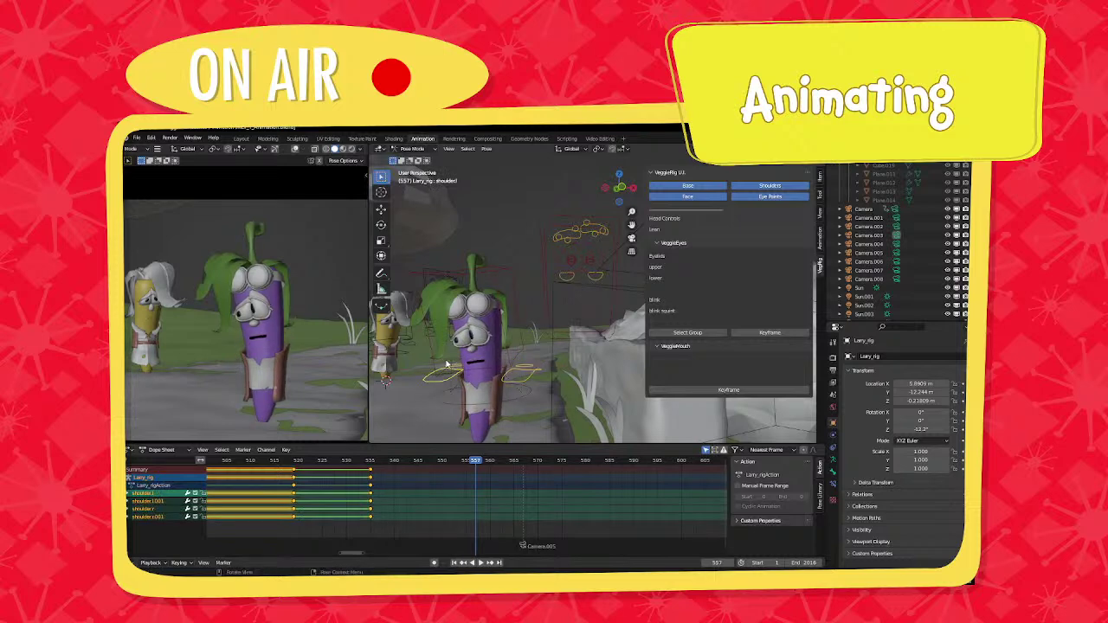
# Rotate Larry's head slightly, shift it up and sideways, and keyframe all bones at frame 557.
pyautogui.click(496, 343)
pyautogui.press('r')
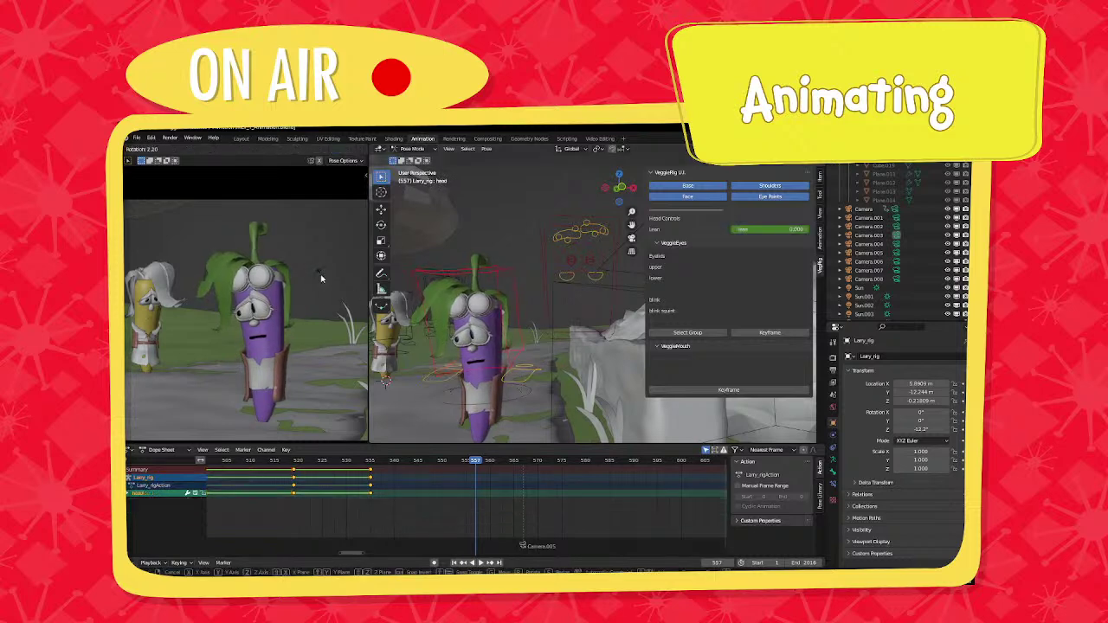
pyautogui.click(321, 277)
pyautogui.press('r')
pyautogui.press('r')
pyautogui.click(321, 277)
pyautogui.press('g')
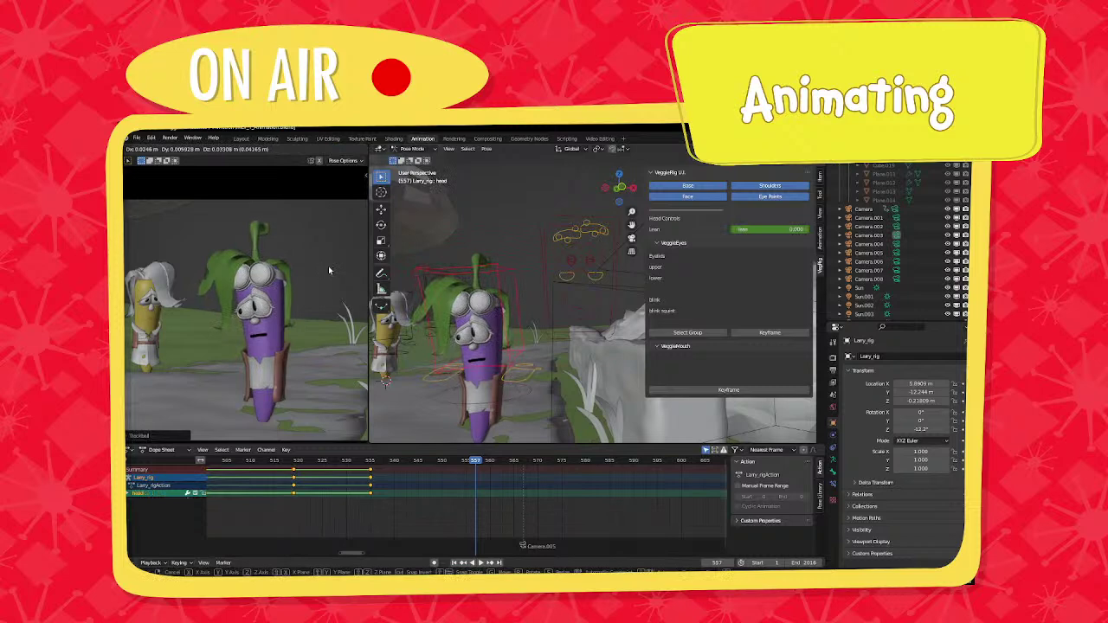
pyautogui.click(330, 272)
pyautogui.press('a')
pyautogui.press('i')
pyautogui.click(331, 278)
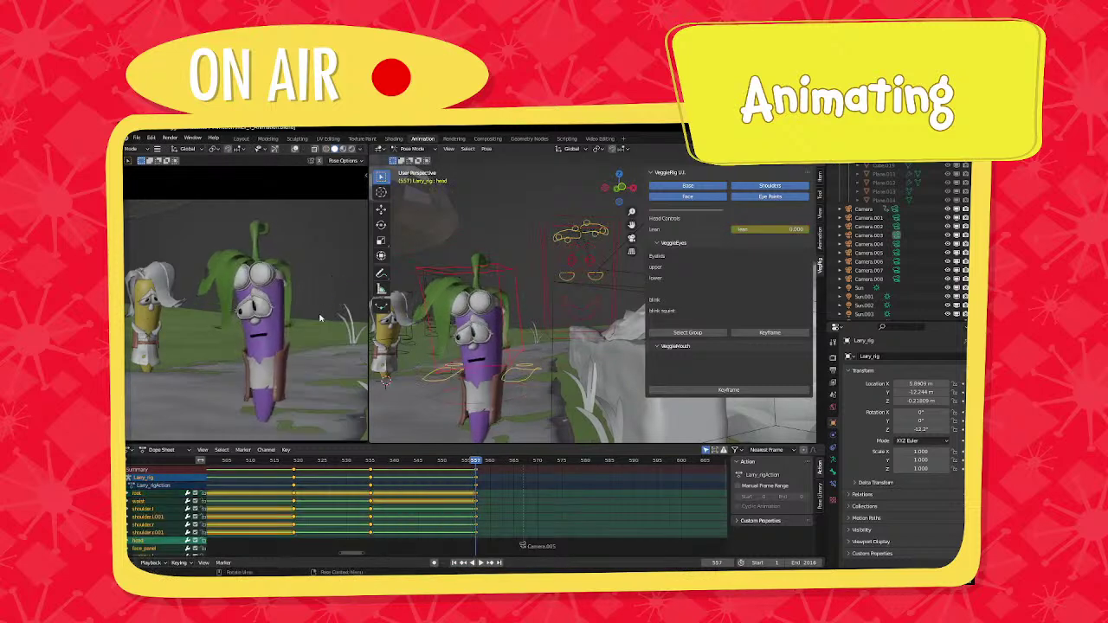
# Review Larry's animation in the full camera view by stepping and playing onward from frame 557.
pyautogui.press('KP_0')
pyautogui.scroll(2, 307, 340)
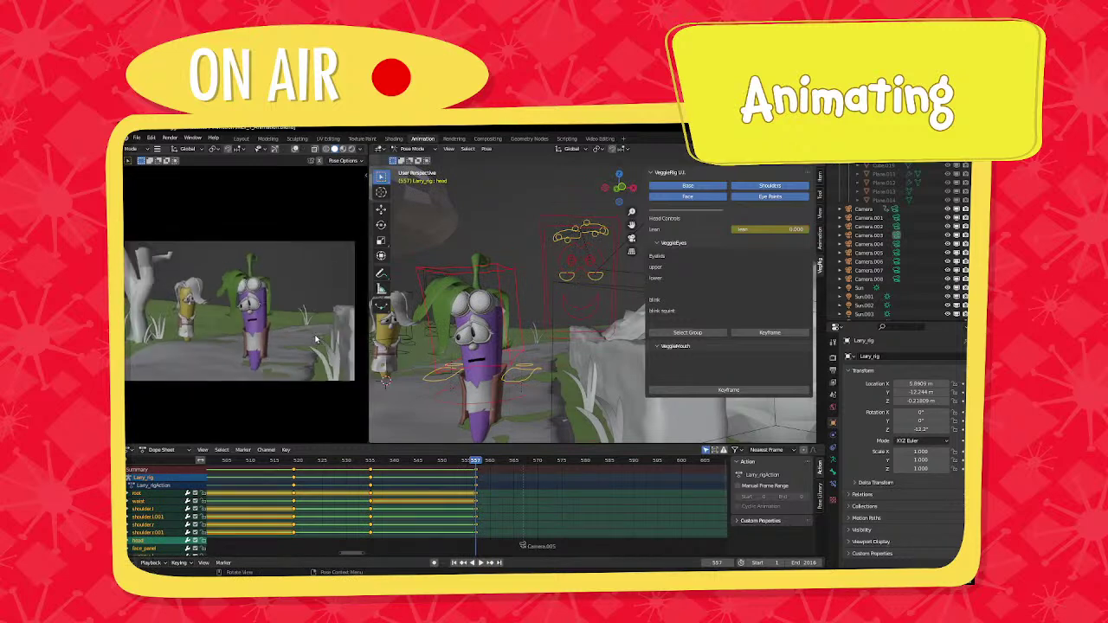
pyautogui.press('Left')
pyautogui.press('Right')
pyautogui.press('space')
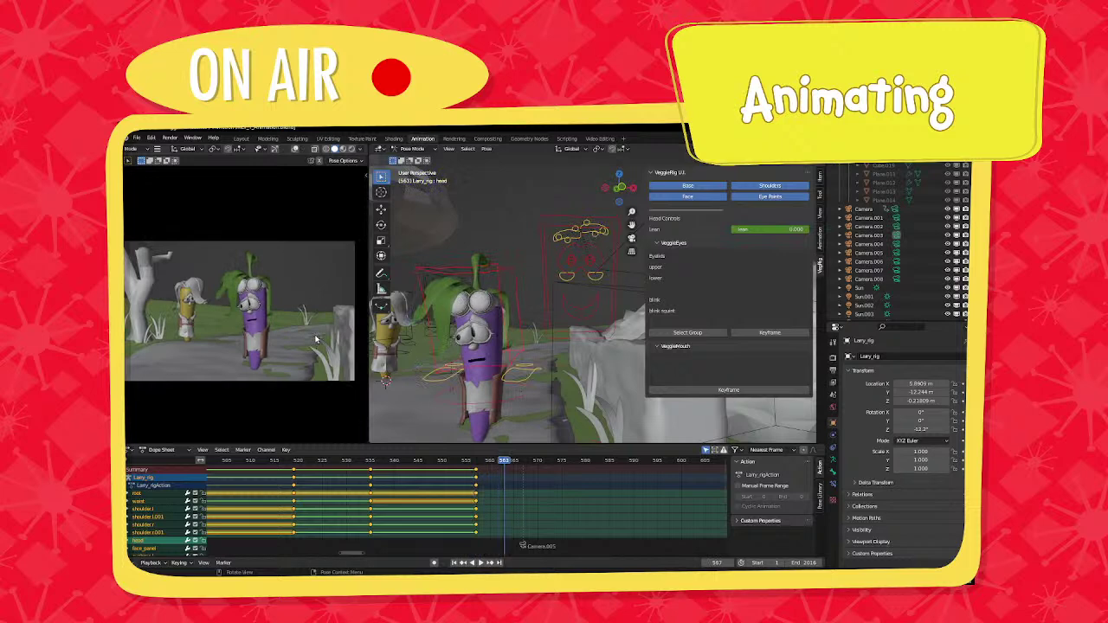
pyautogui.scroll(-3, 467, 482)
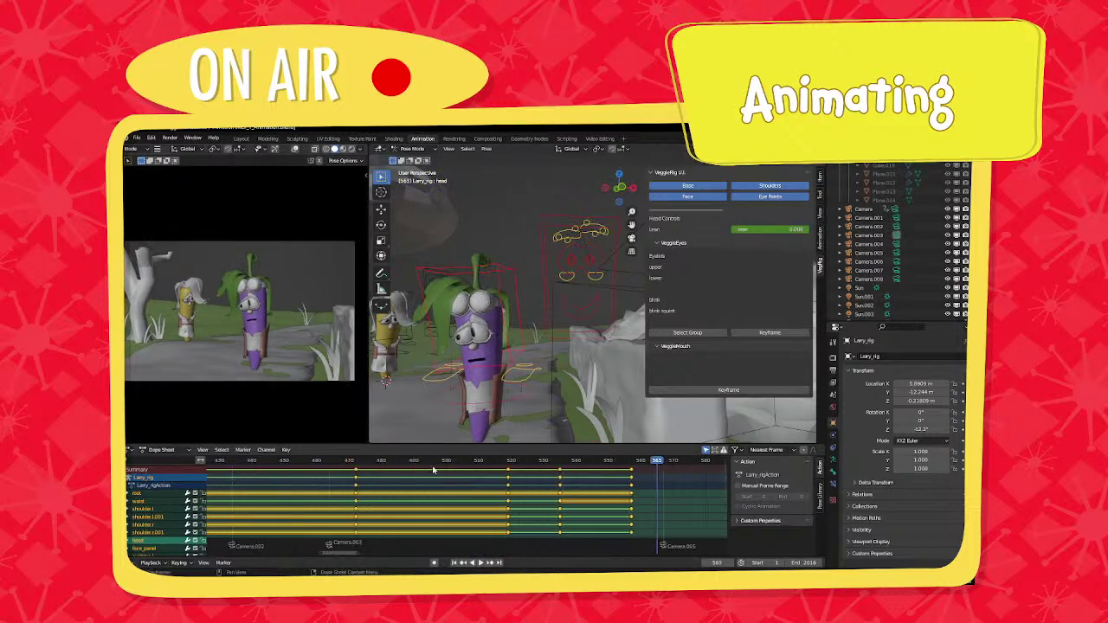
# Play back Larry's animation in the camera view up to frame 539, and again from frame 291 to frame 378.
pyautogui.click(434, 469)
pyautogui.click(431, 461)
pyautogui.press('space')
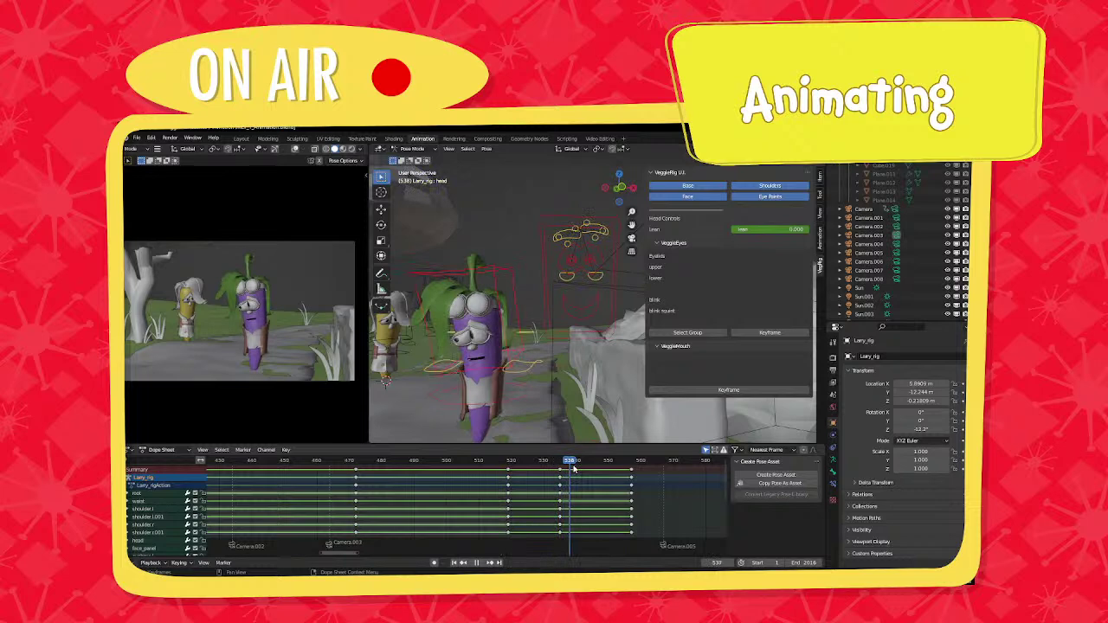
pyautogui.press('space')
pyautogui.scroll(-3, 351, 486)
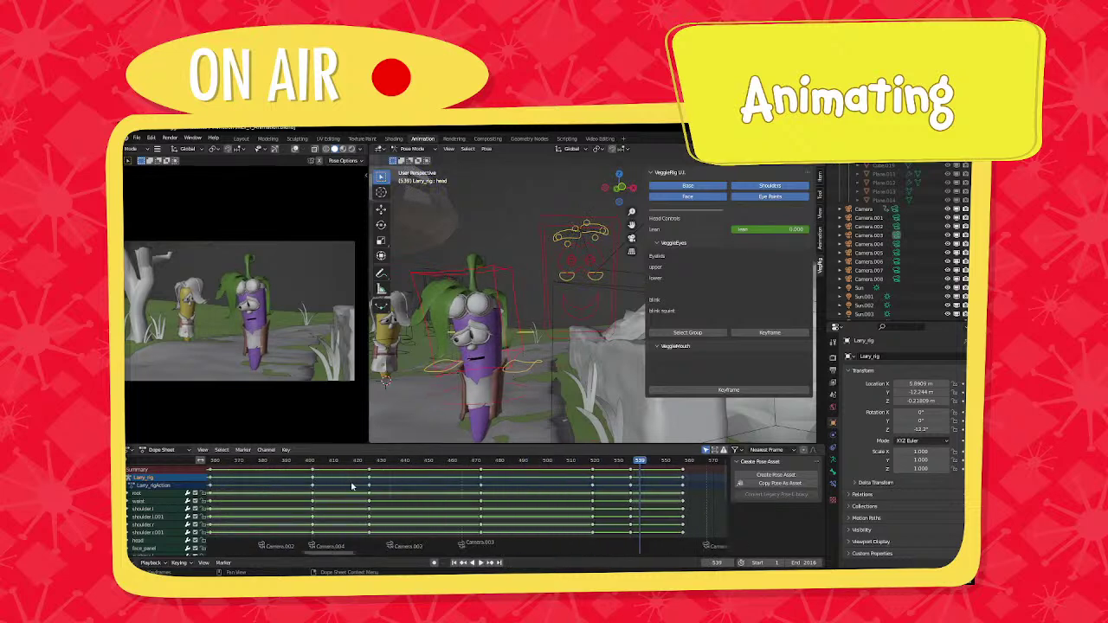
pyautogui.keyDown('ctrl'); pyautogui.scroll(8, 352, 486); pyautogui.keyUp('ctrl')
pyautogui.click(373, 464)
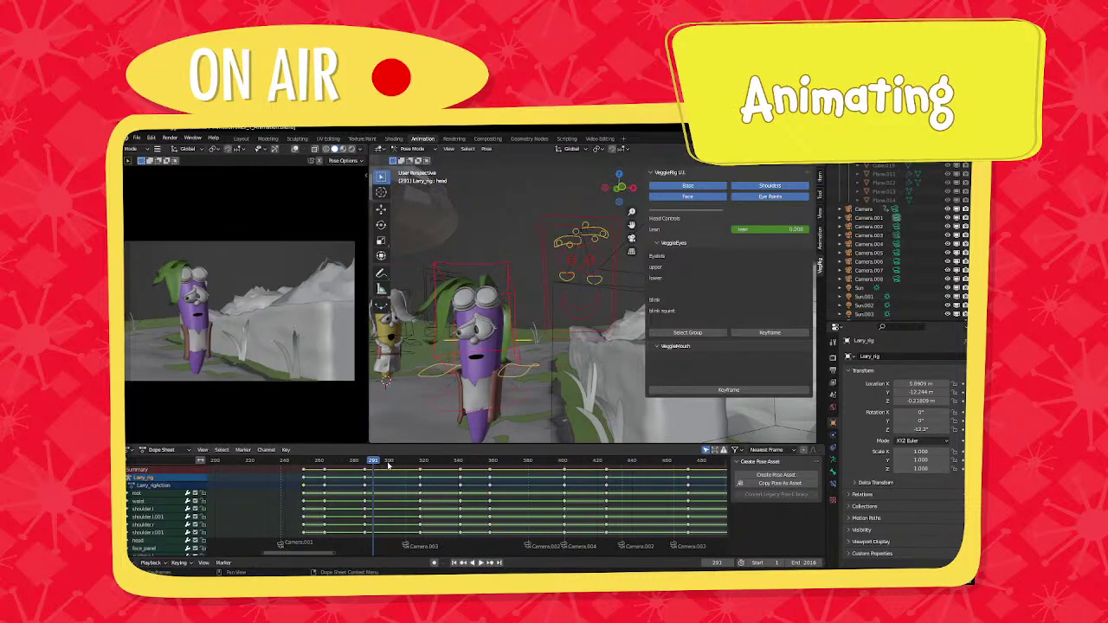
pyautogui.press('space')
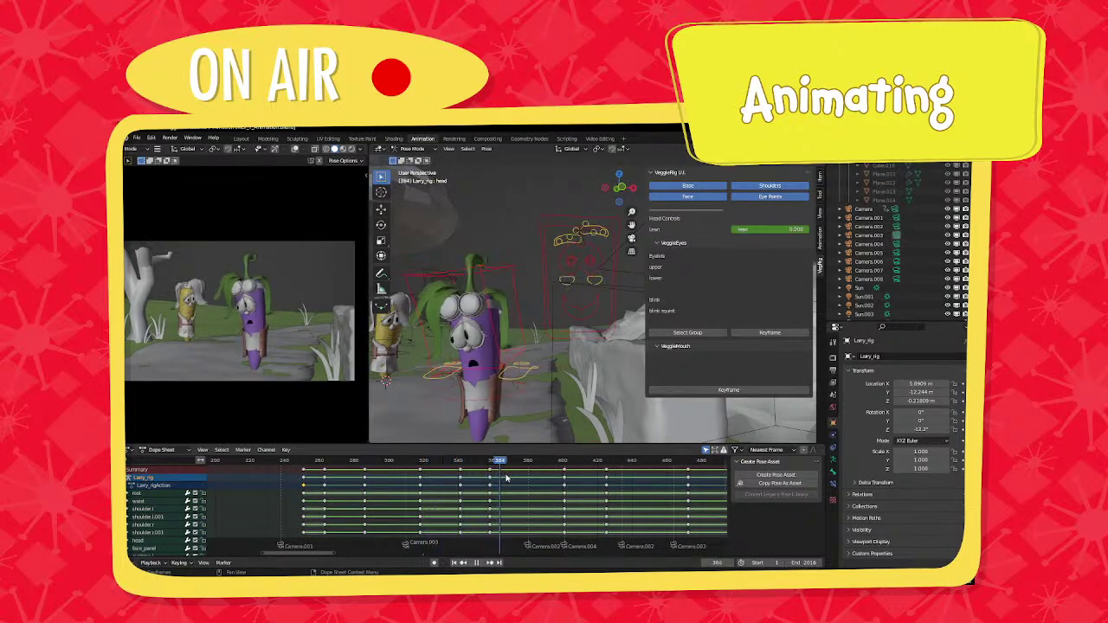
pyautogui.press('space')
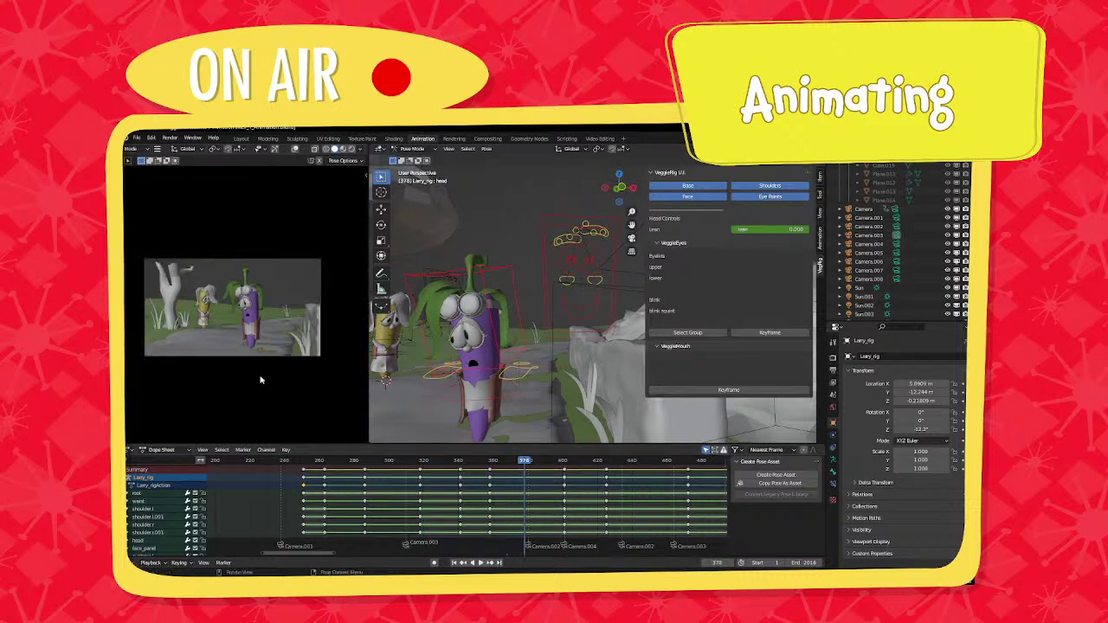
# Save the file, render the camera view as a viewport animation, and close the render window.
pyautogui.scroll(2, 259, 379)
pyautogui.hotkey('ctrl', 's')
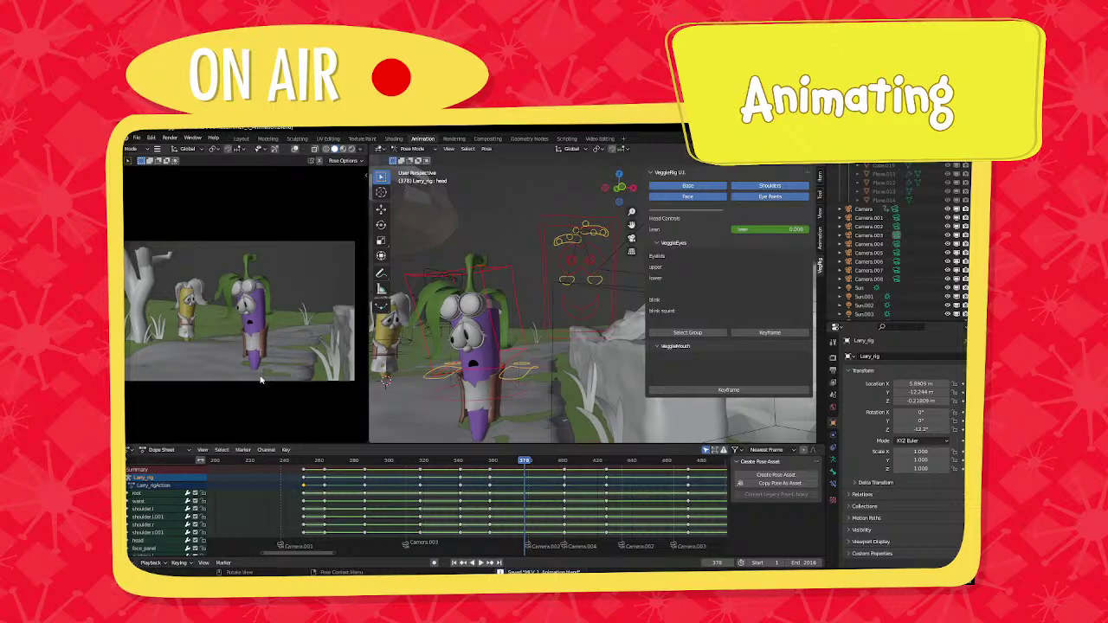
pyautogui.click(156, 149)
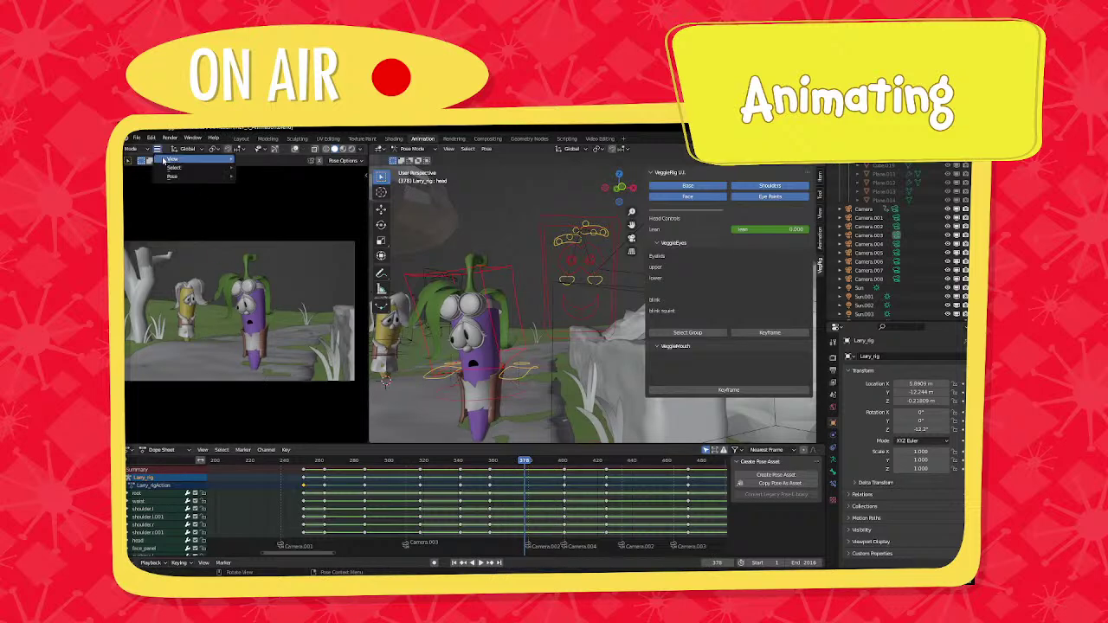
pyautogui.moveTo(172, 159)
pyautogui.click(254, 323)
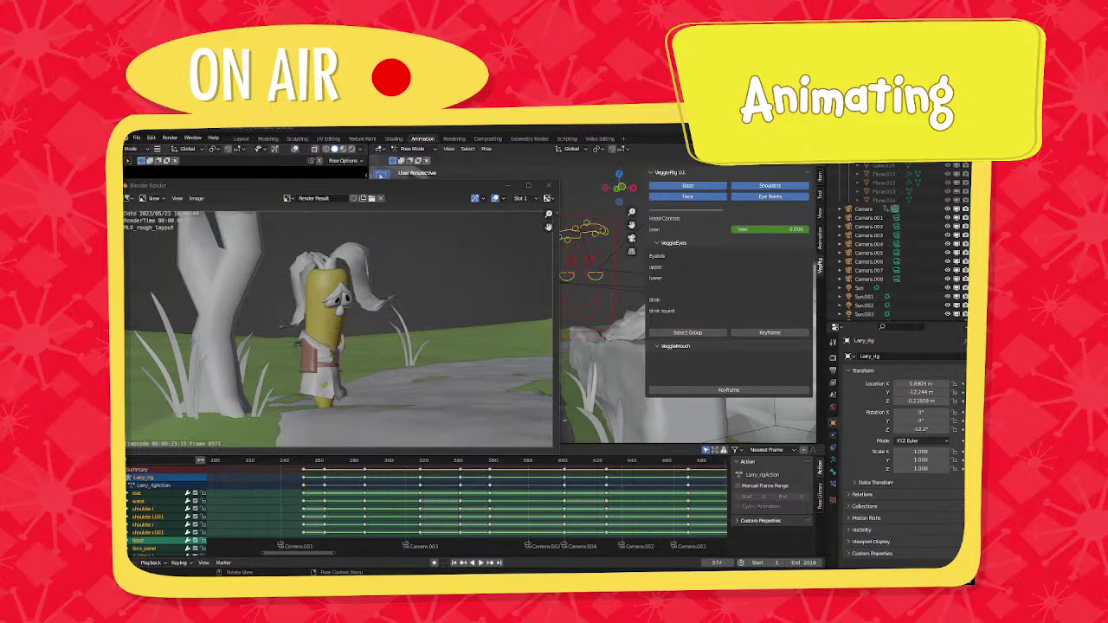
pyautogui.click(547, 185)
pyautogui.press('Left')
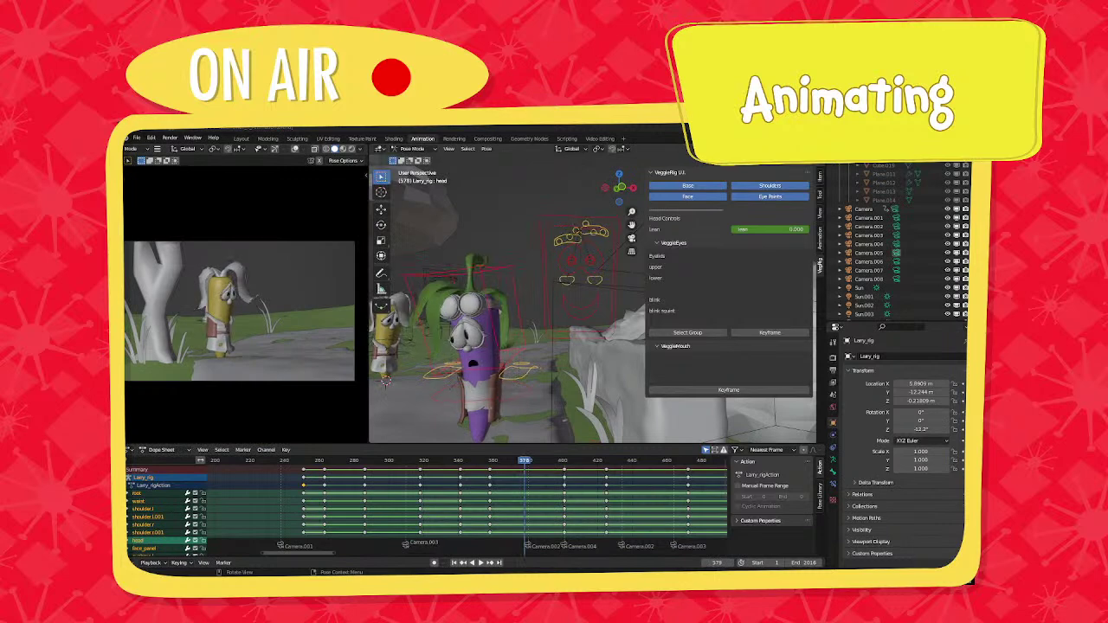
# Play the rendered animation, scrub through it to check the shots, and close the player.
pyautogui.click(170, 137)
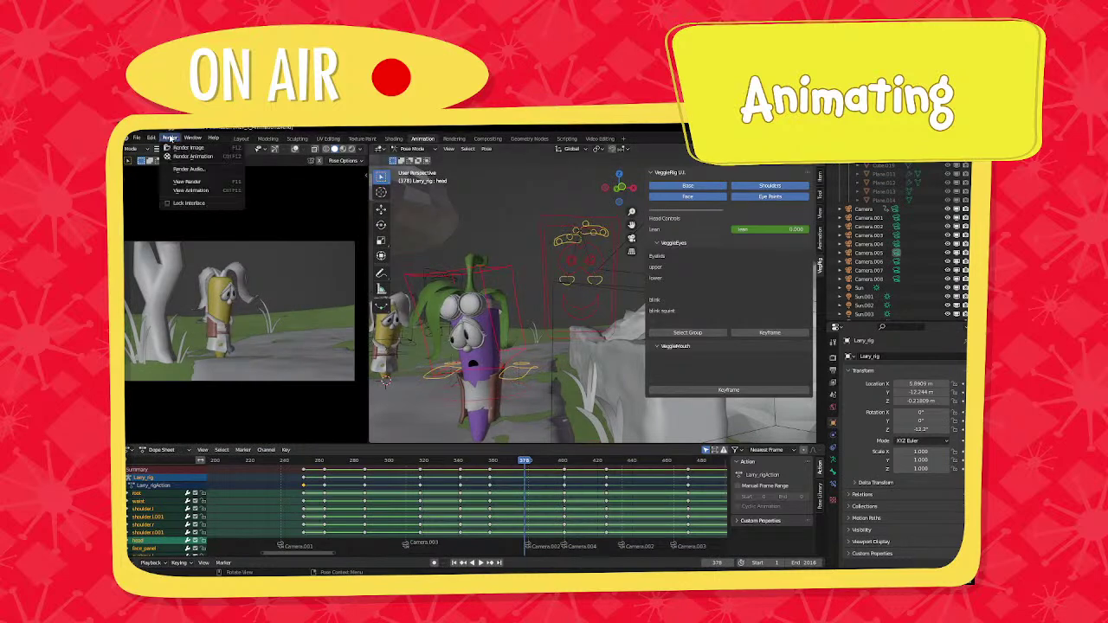
pyautogui.click(177, 190)
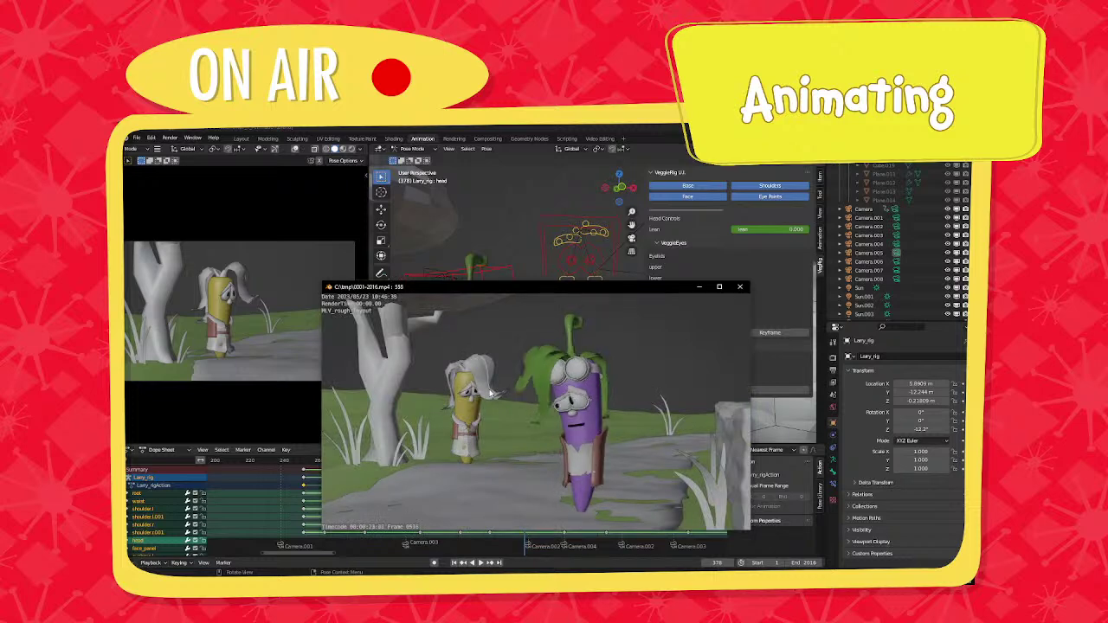
pyautogui.moveTo(490, 392); pyautogui.dragTo(447, 400)
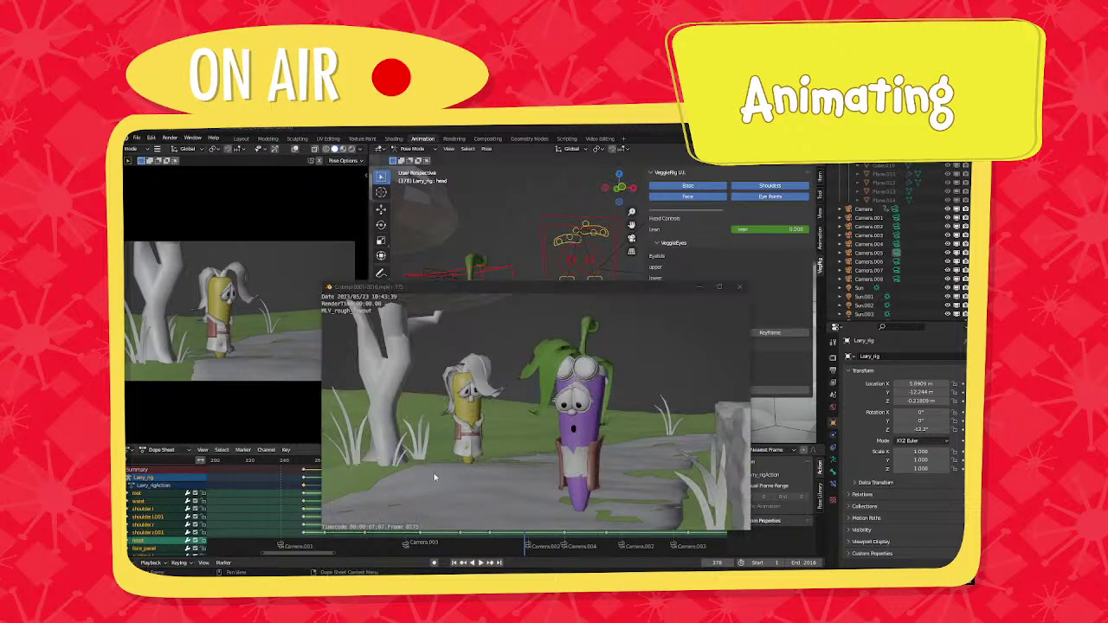
pyautogui.click(373, 445)
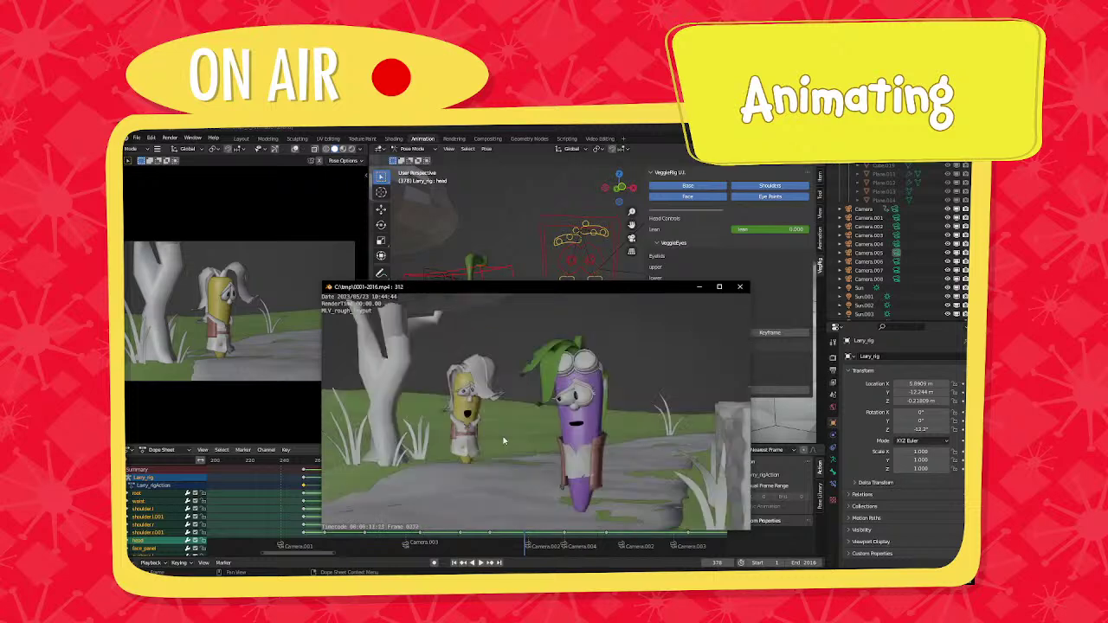
pyautogui.click(739, 286)
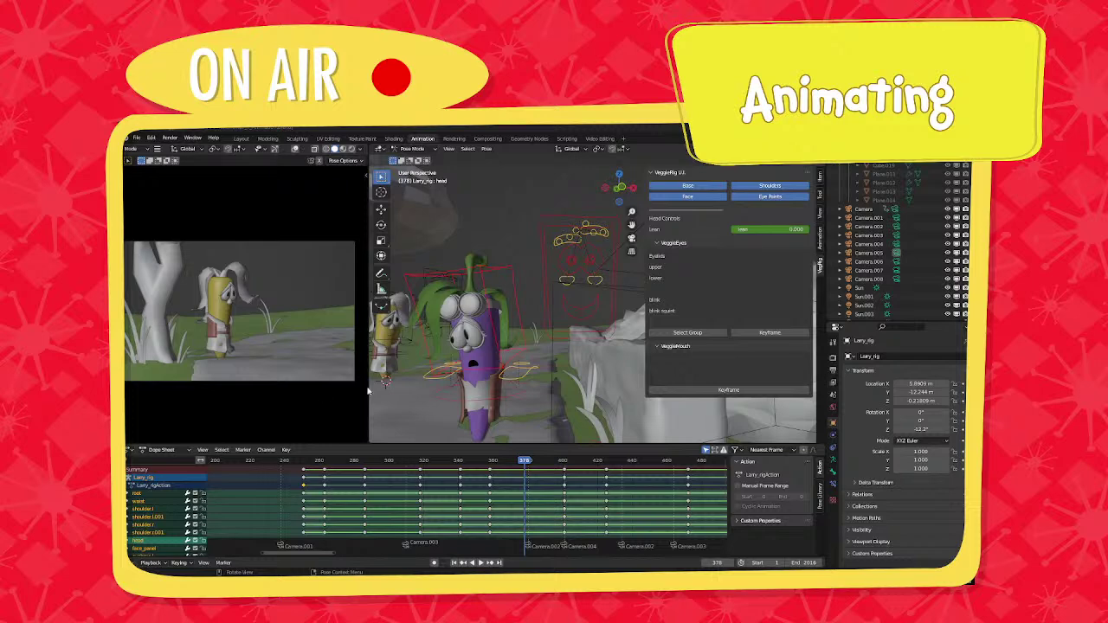
# Leave Larry's rig, select the yellow character's rig Larry_rig.001, frame it, and enter Pose Mode.
pyautogui.click(424, 150)
pyautogui.click(421, 161)
pyautogui.scroll(-2, 449, 308)
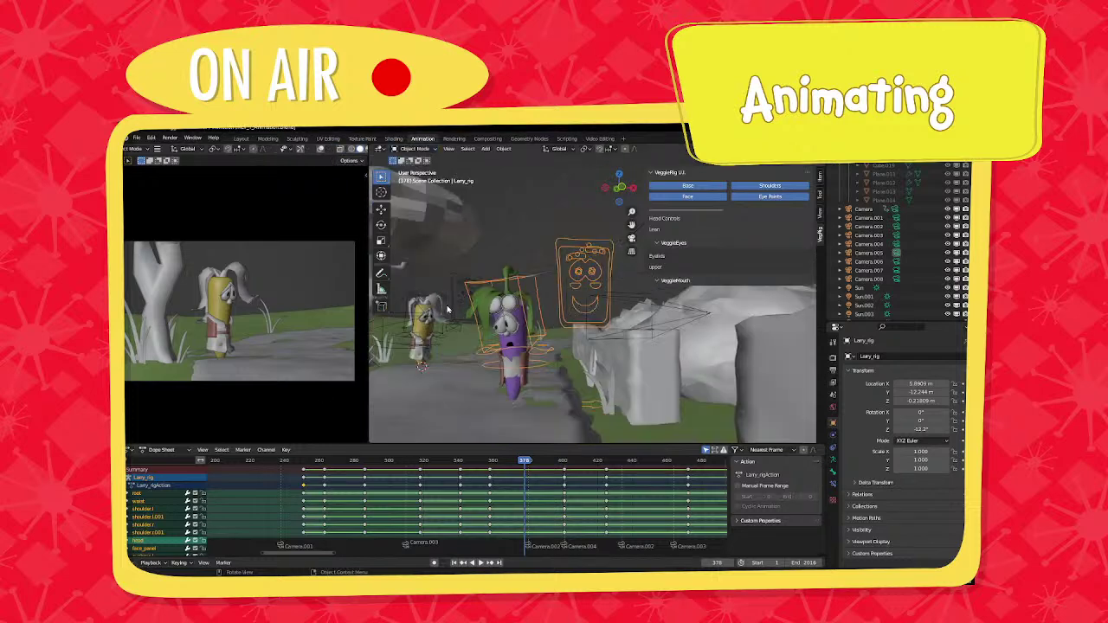
pyautogui.moveTo(449, 309); pyautogui.dragTo(458, 311, button='middle')
pyautogui.click(427, 282)
pyautogui.press('KP_Decimal')
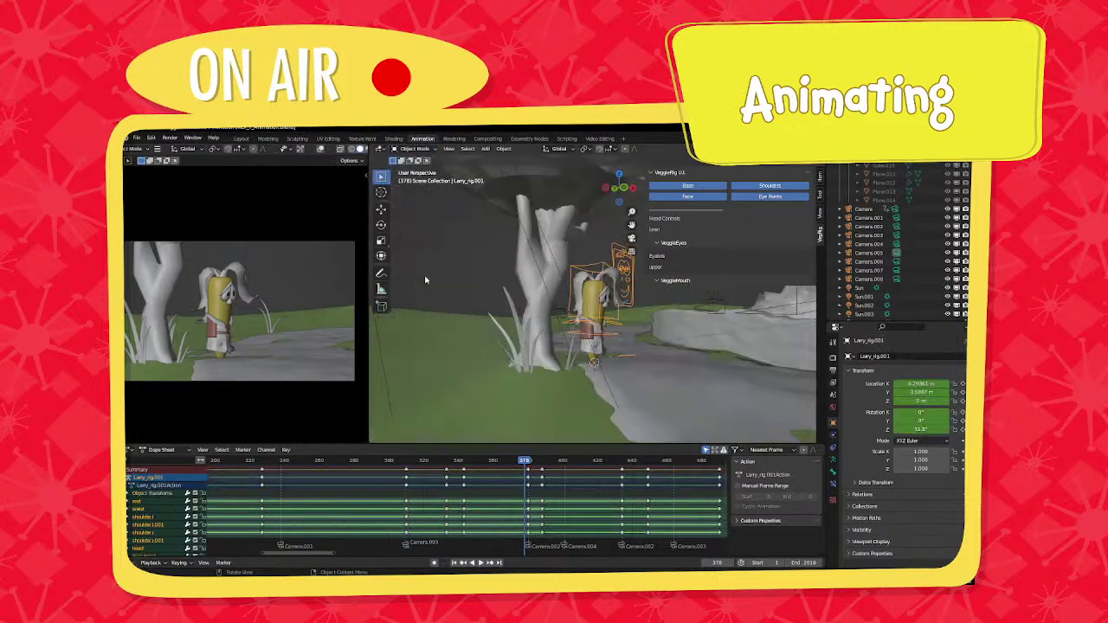
pyautogui.click(414, 148)
pyautogui.click(416, 179)
pyautogui.scroll(4, 600, 334)
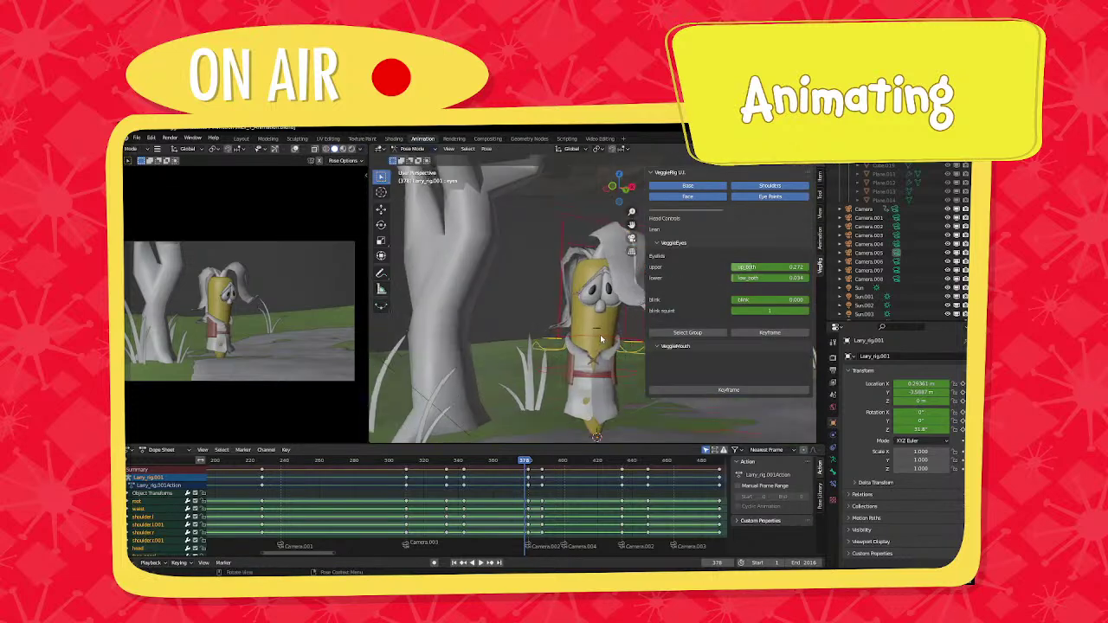
# Select the yellow character's waist control and go to its keyframe at frame 310.
pyautogui.click(587, 373)
pyautogui.scroll(-4, 482, 513)
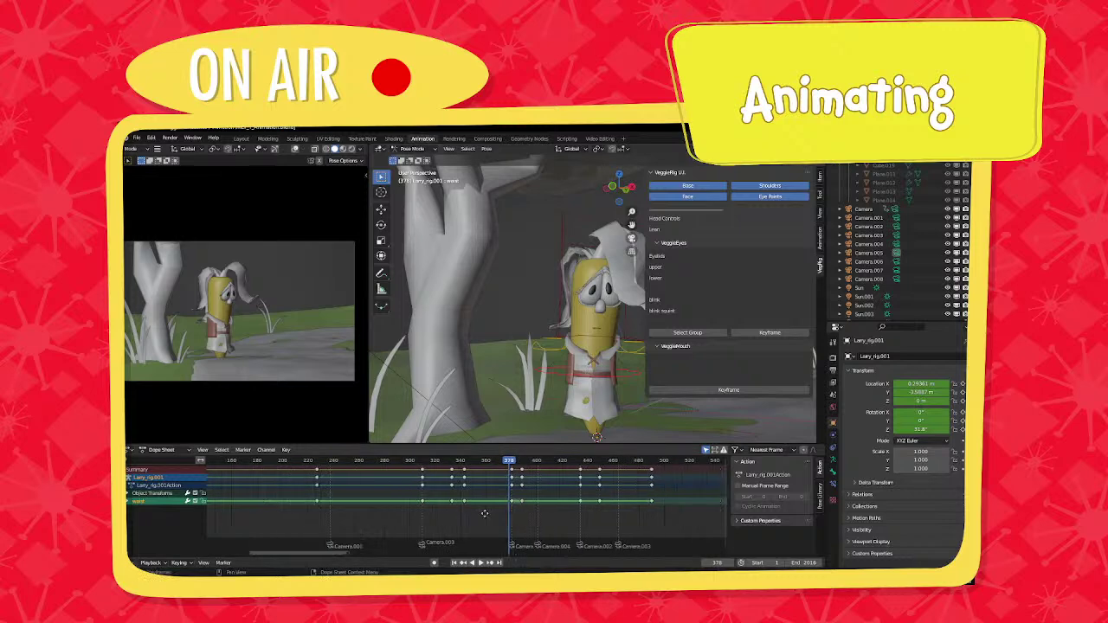
pyautogui.scroll(5, 482, 519)
pyautogui.moveTo(410, 516); pyautogui.dragTo(440, 509, button='middle')
pyautogui.scroll(-3, 574, 507)
pyautogui.scroll(4, 440, 510)
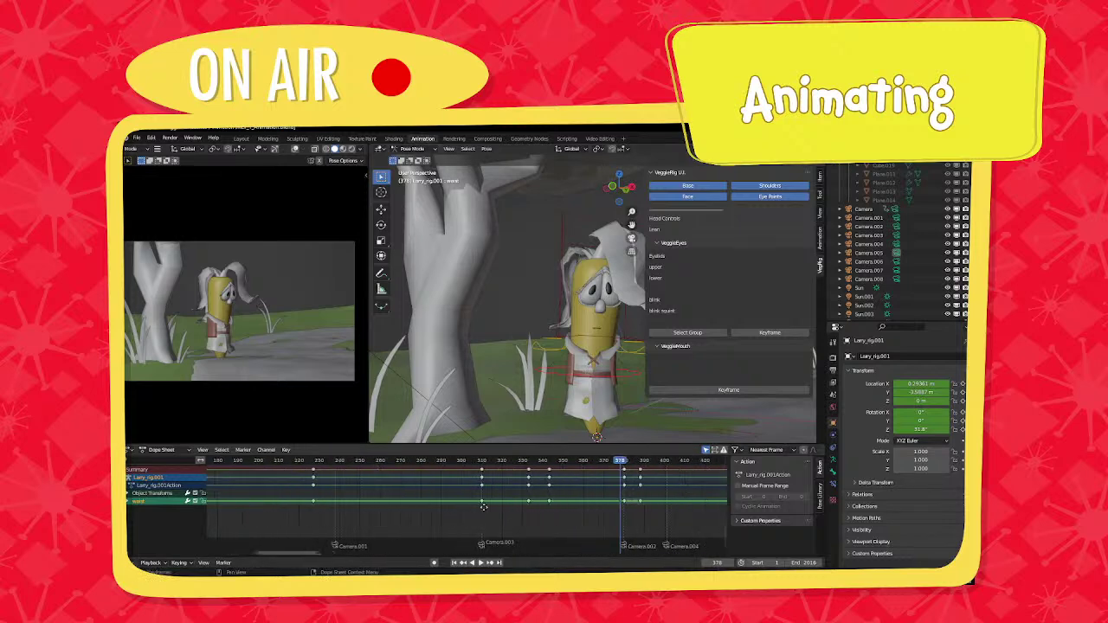
pyautogui.scroll(-1, 364, 493)
pyautogui.moveTo(357, 489); pyautogui.dragTo(587, 485, button='middle')
pyautogui.click(387, 462)
pyautogui.scroll(-1, 476, 493)
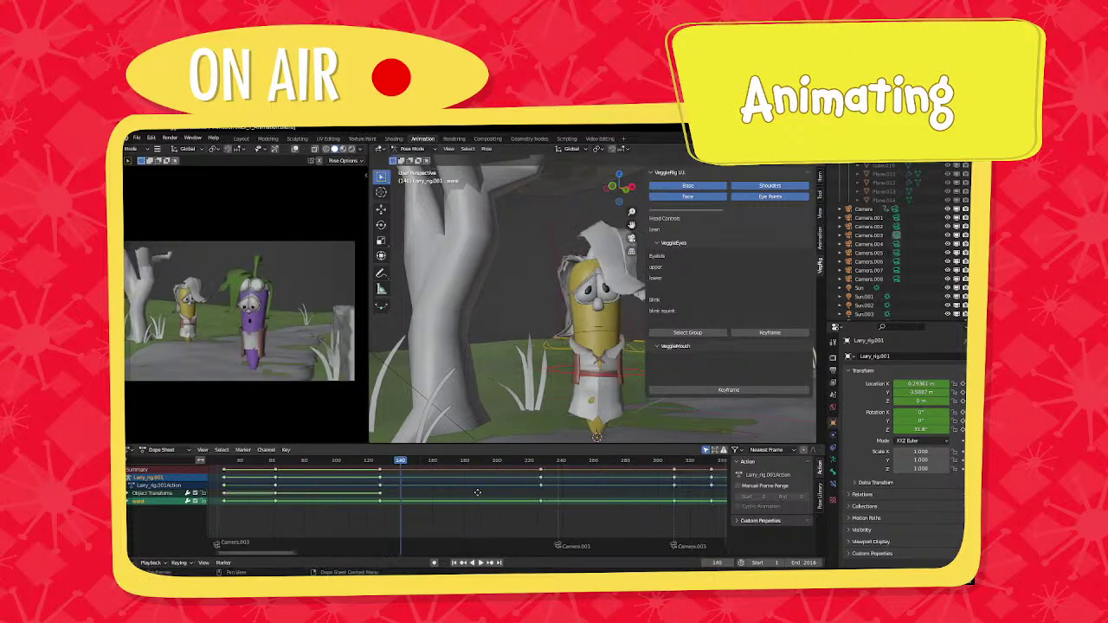
pyautogui.moveTo(477, 492); pyautogui.dragTo(637, 495, button='middle')
pyautogui.keyDown('ctrl'); pyautogui.hscroll(8, 434, 492); pyautogui.keyUp('ctrl')
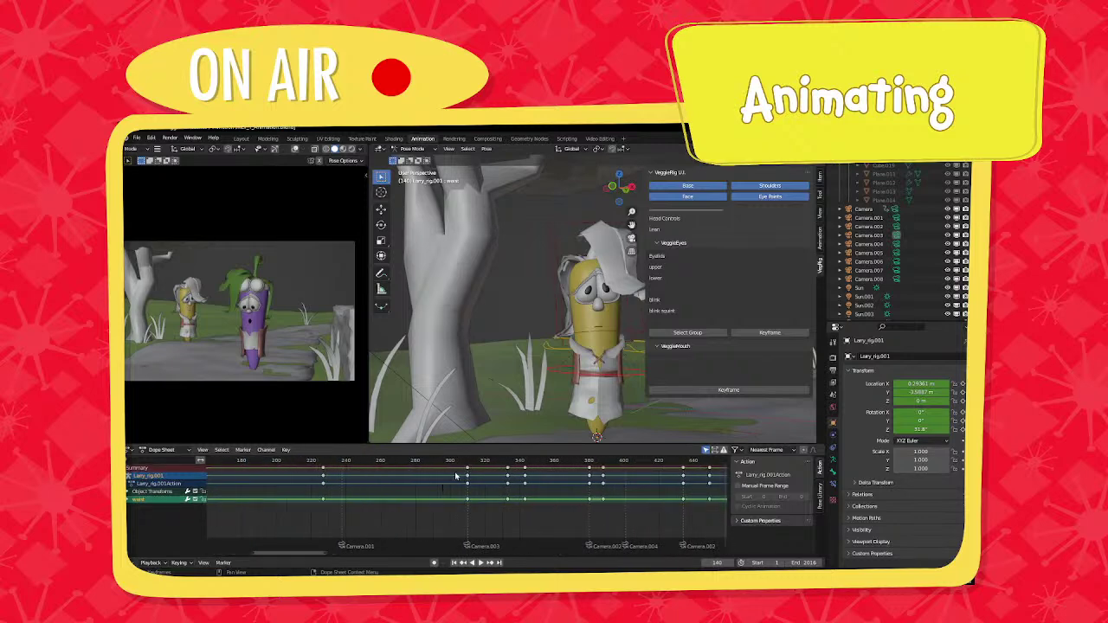
pyautogui.moveTo(491, 466); pyautogui.dragTo(509, 465)
pyautogui.press('Down')
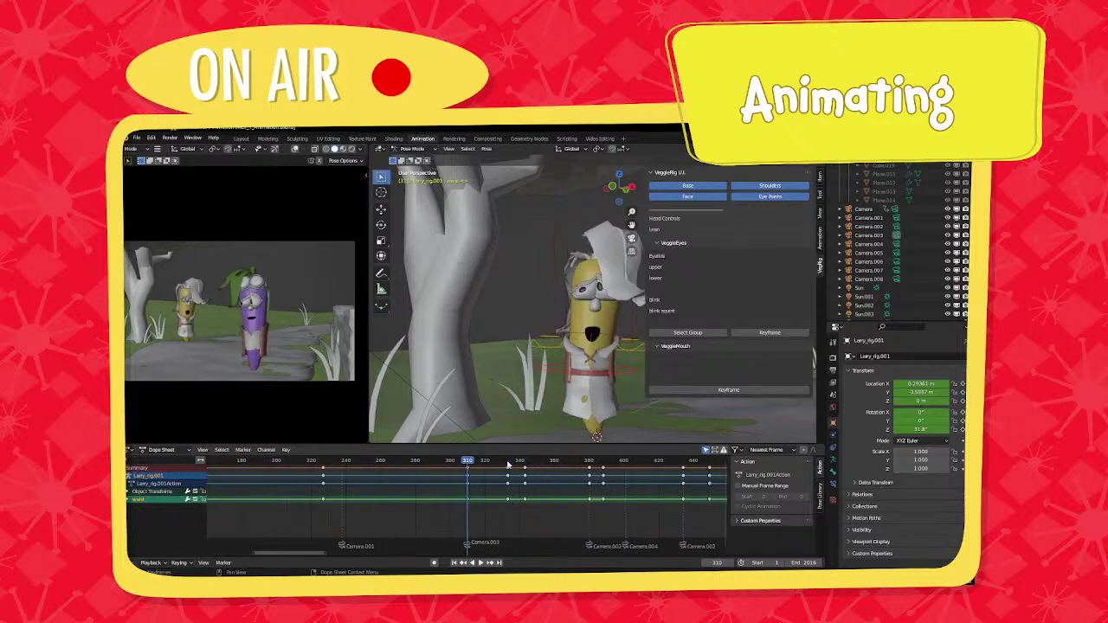
# Raise the yellow character's four shoulder controls slightly at frame 310 and keyframe all bones.
pyautogui.click(540, 347)
pyautogui.keyDown('shift'); pyautogui.moveTo(639, 350); pyautogui.dragTo(574, 353, button='middle'); pyautogui.keyUp('shift')
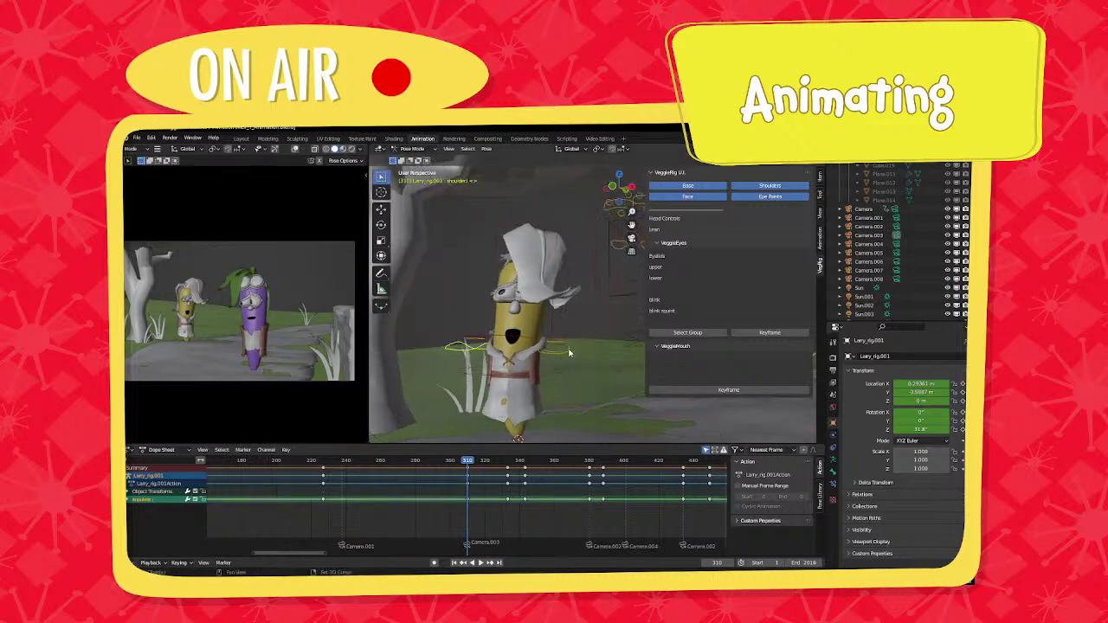
pyautogui.press('g')
pyautogui.click(564, 335)
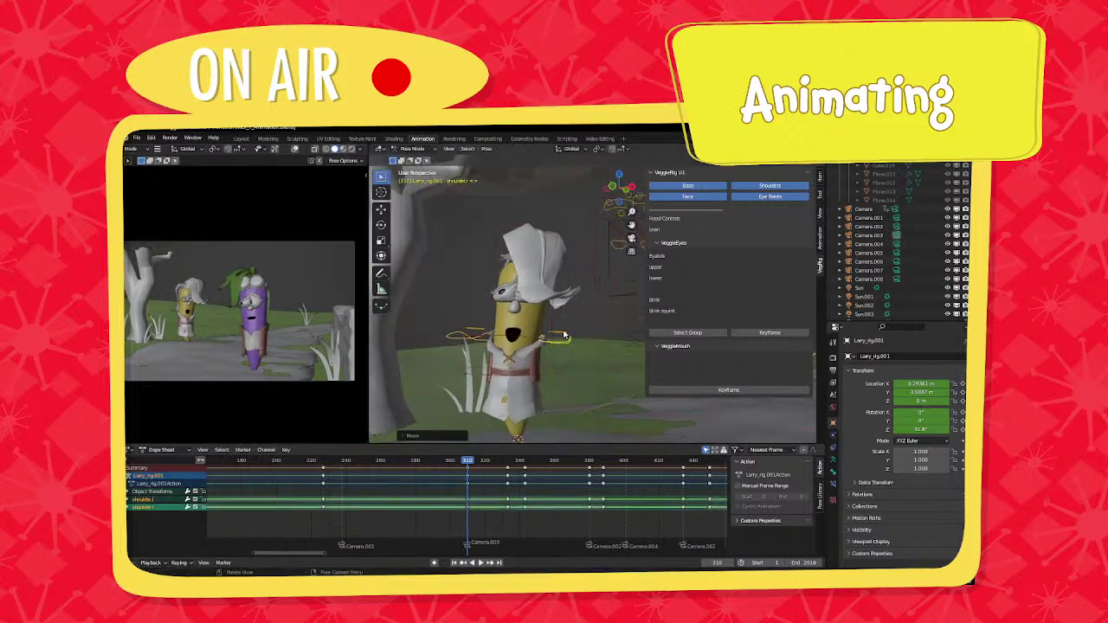
pyautogui.click(559, 332)
pyautogui.keyDown('shift'); pyautogui.click(477, 327); pyautogui.keyUp('shift')
pyautogui.press('g')
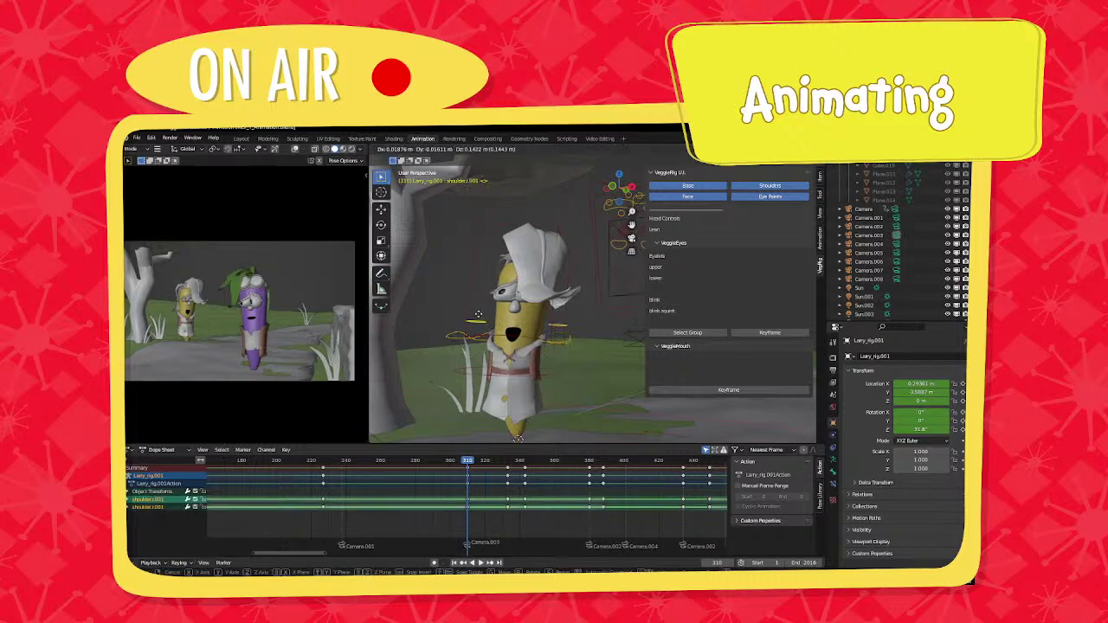
pyautogui.click(510, 315)
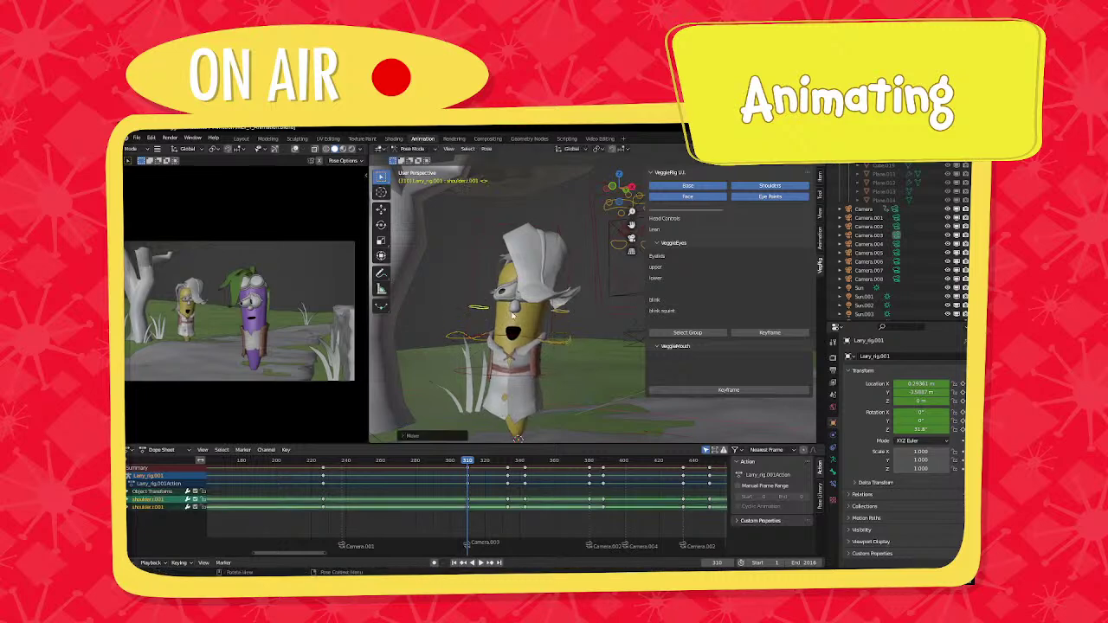
pyautogui.press('a')
pyautogui.press('i')
pyautogui.click(511, 315)
# Compare the yellow character's poses by jumping repeatedly between the keyframes at frames 310 and 333.
pyautogui.press('Up')
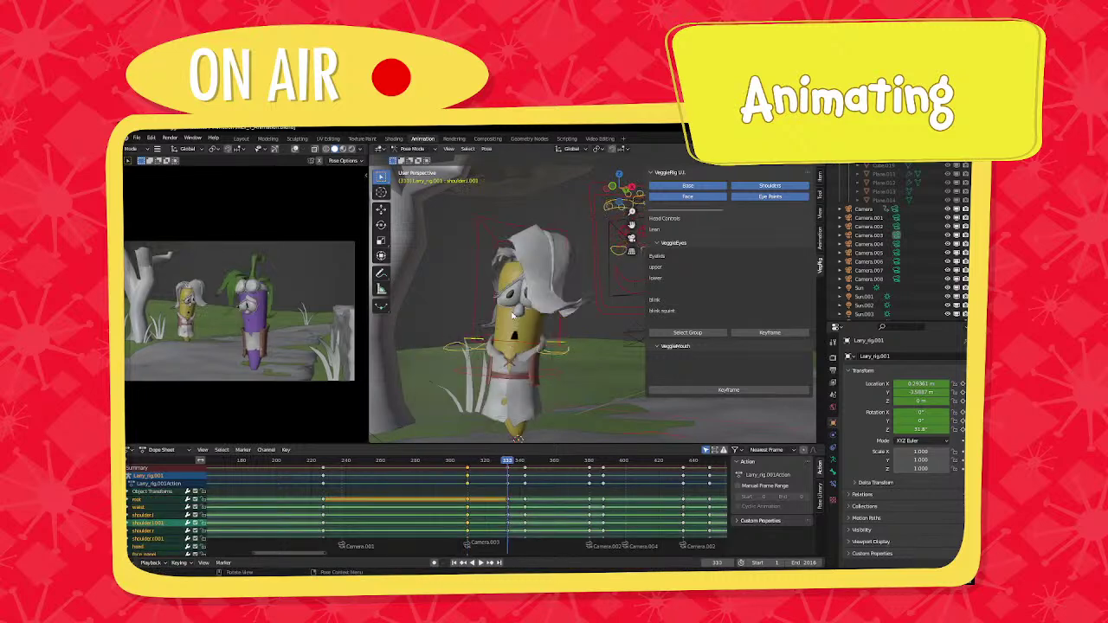
pyautogui.press('Down')
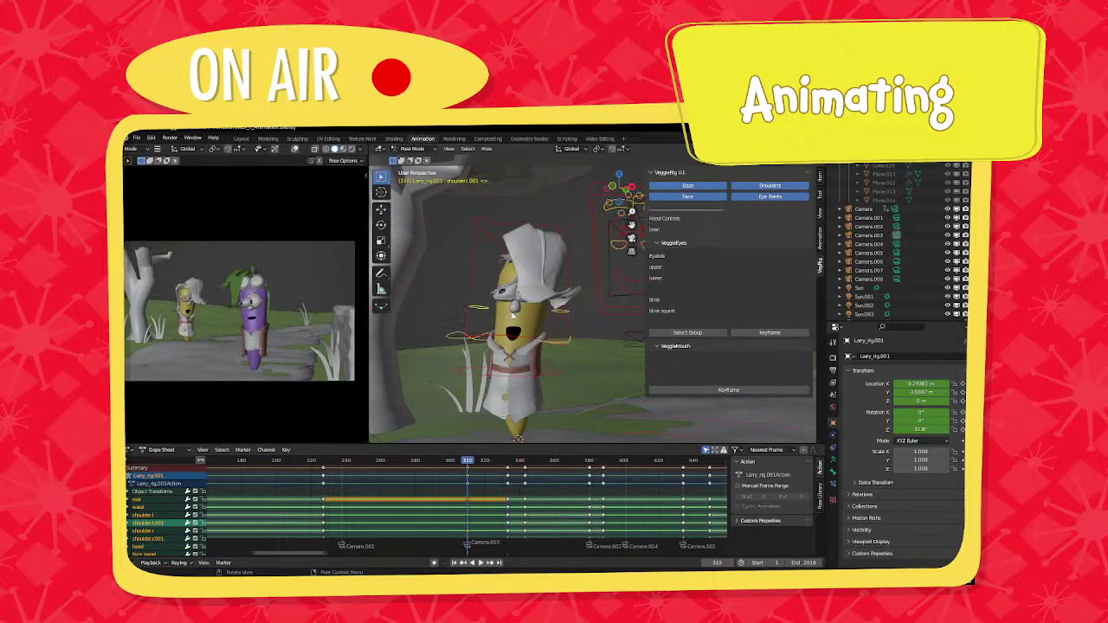
pyautogui.press('Up')
pyautogui.press('Down')
pyautogui.press('Up')
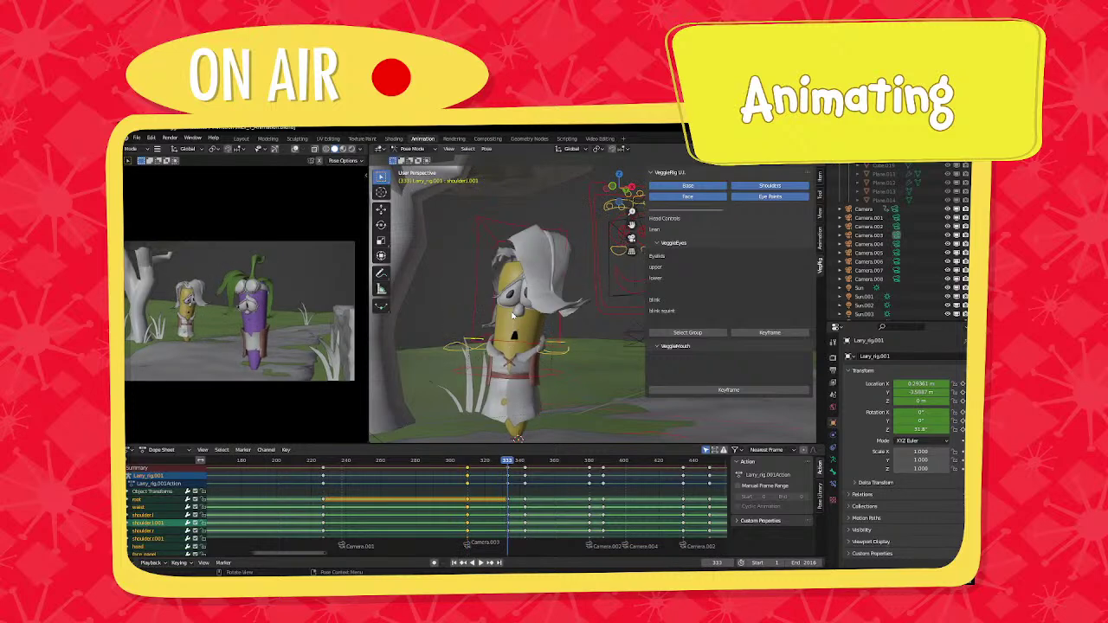
pyautogui.press('Down')
pyautogui.press('Up')
pyautogui.press('Down')
pyautogui.press('Up')
pyautogui.press('Down')
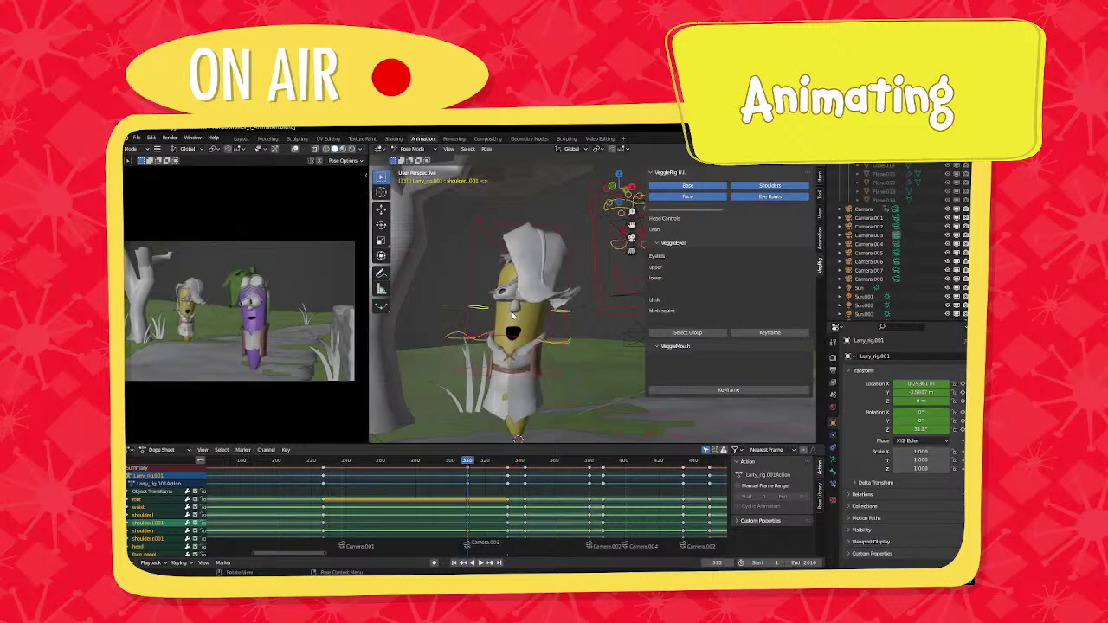
pyautogui.press('Up')
pyautogui.press('Down')
pyautogui.press('Up')
# Save the file and switch from the yellow character's rig to Larry's rig Larry_rig in Pose Mode.
pyautogui.scroll(-3, 514, 315)
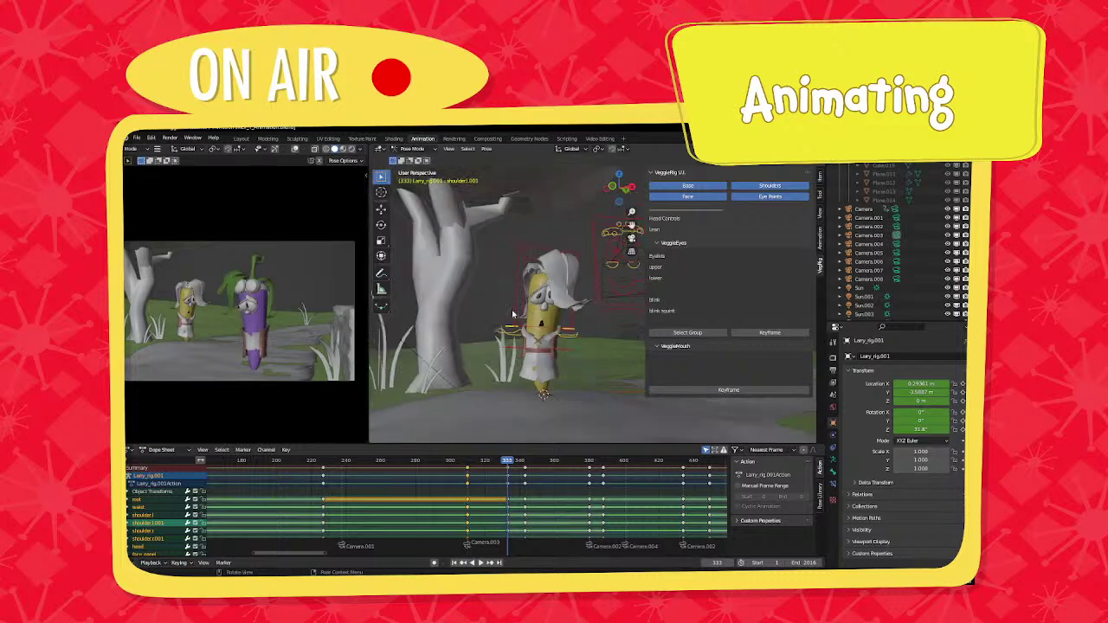
pyautogui.hotkey('ctrl', 's')
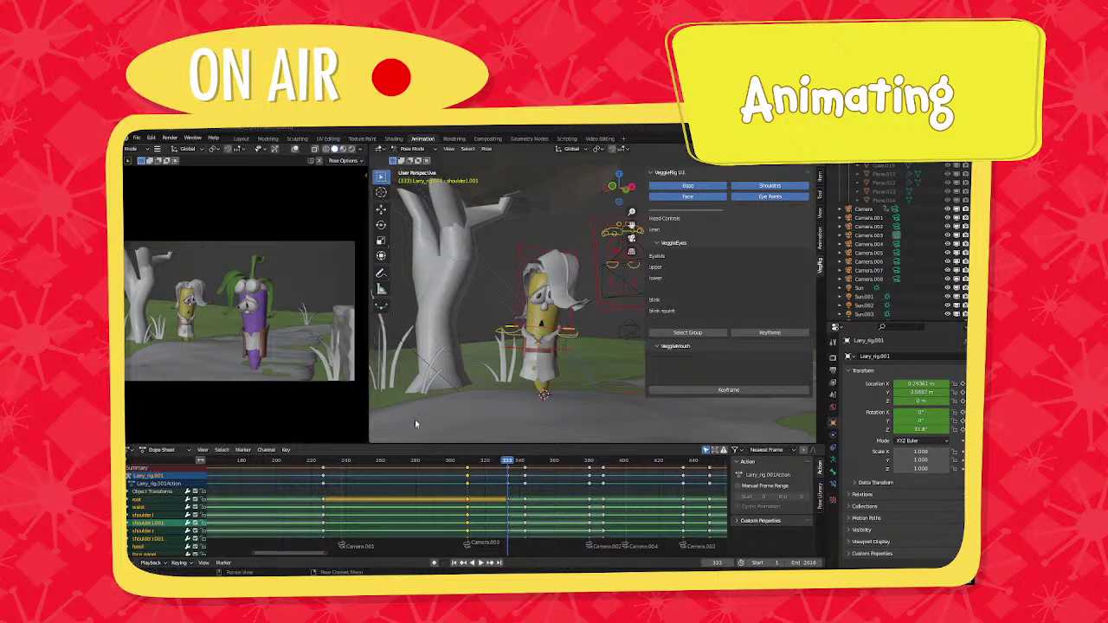
pyautogui.moveTo(631, 350); pyautogui.dragTo(489, 473, button='middle')
pyautogui.click(419, 149)
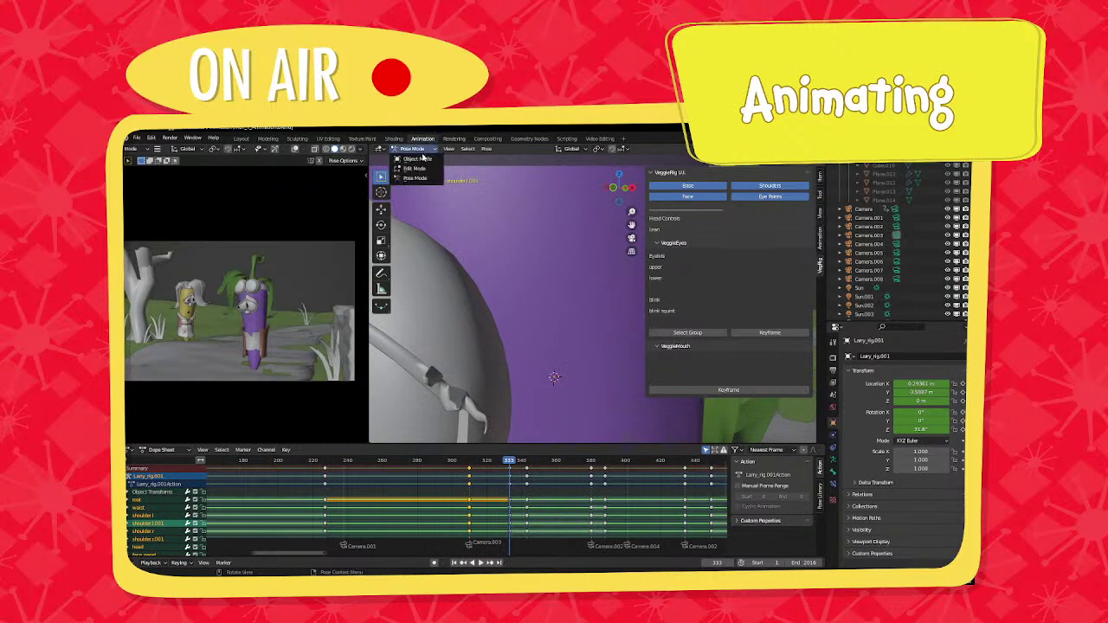
pyautogui.click(420, 158)
pyautogui.scroll(-8, 500, 283)
pyautogui.moveTo(540, 310); pyautogui.dragTo(629, 291, button='middle')
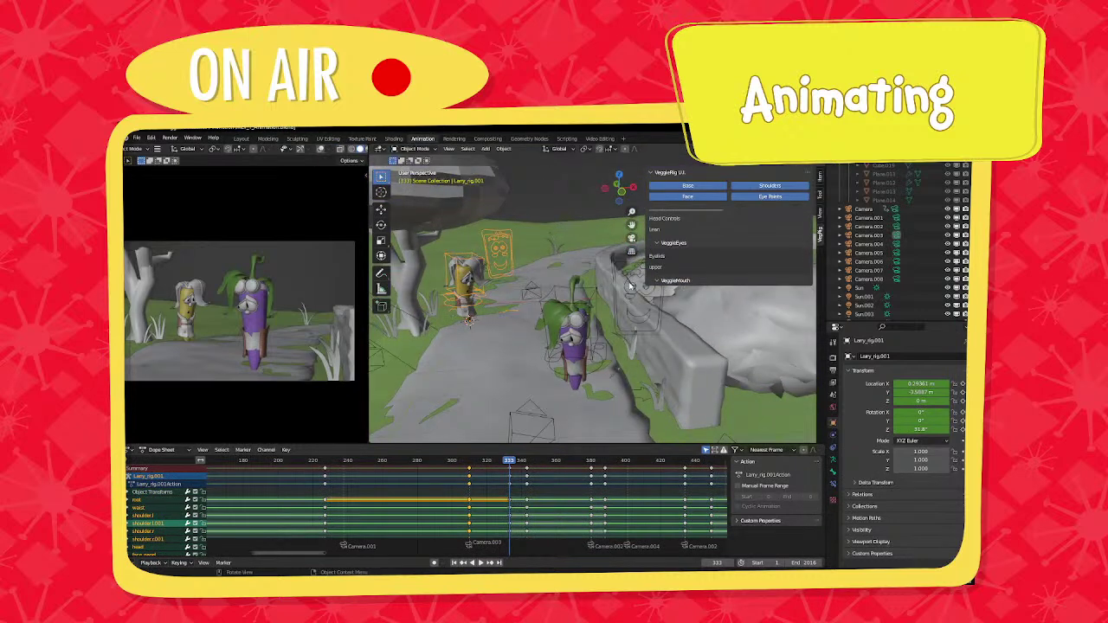
pyautogui.click(626, 285)
pyautogui.click(415, 148)
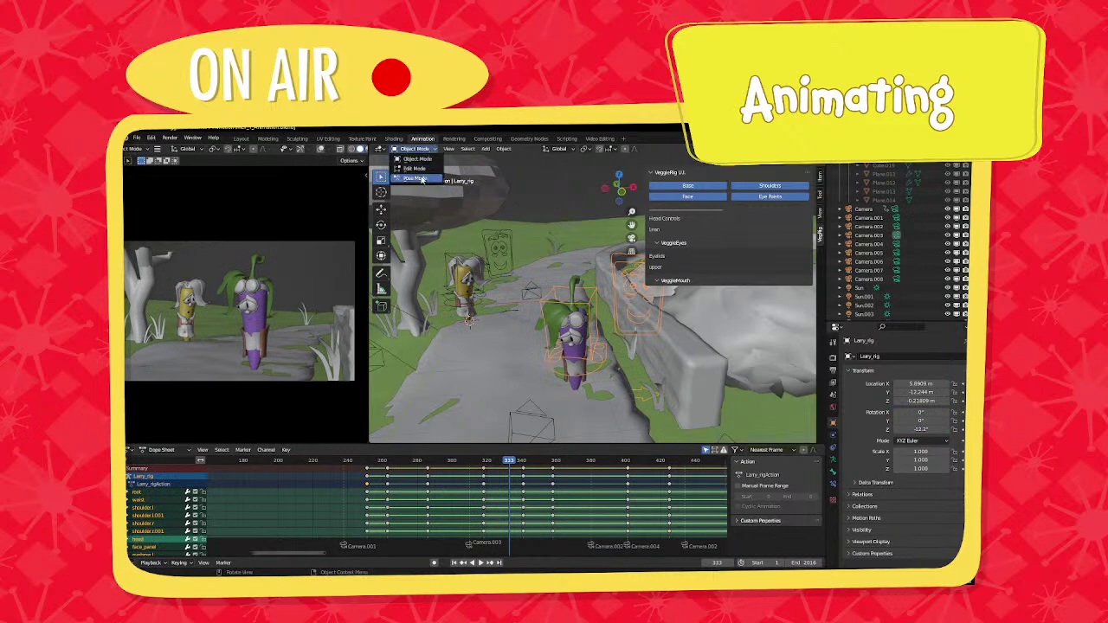
pyautogui.click(417, 180)
# Raise Larry's shoulder.l.001 and shoulder.r.001 controls slightly at frame 286 and keyframe all bones.
pyautogui.scroll(-2, 481, 489)
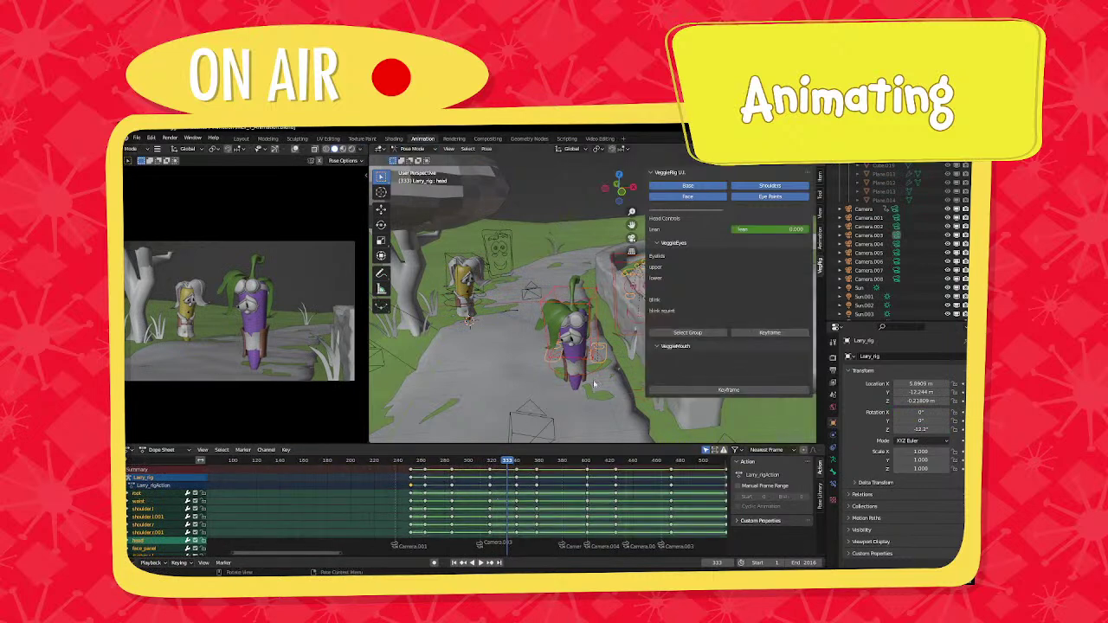
pyautogui.click(604, 358)
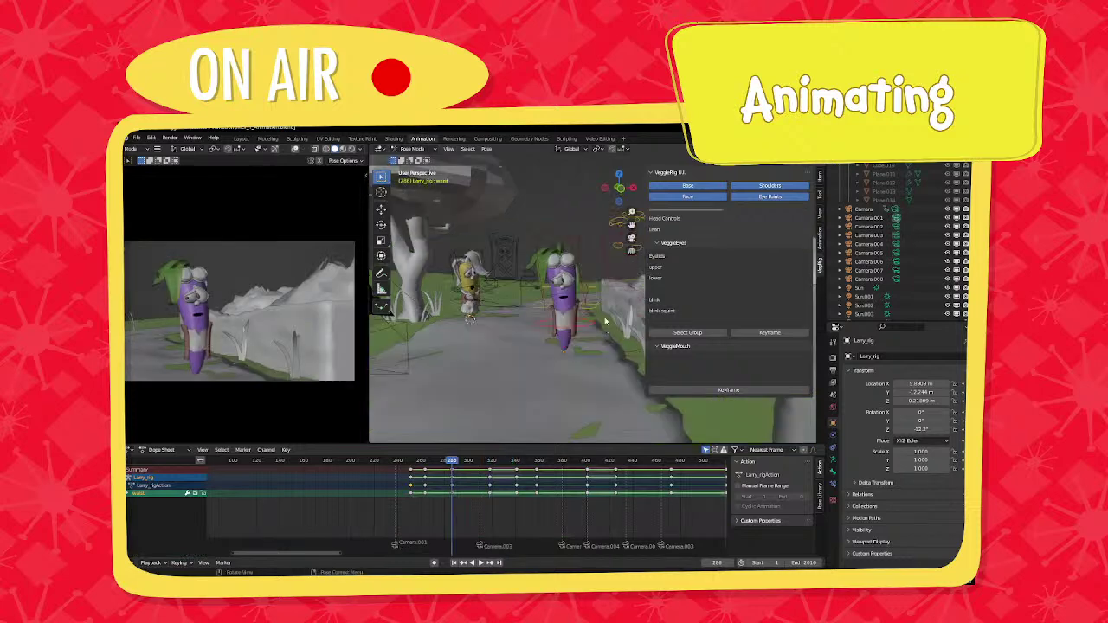
pyautogui.click(548, 279)
pyautogui.press('g')
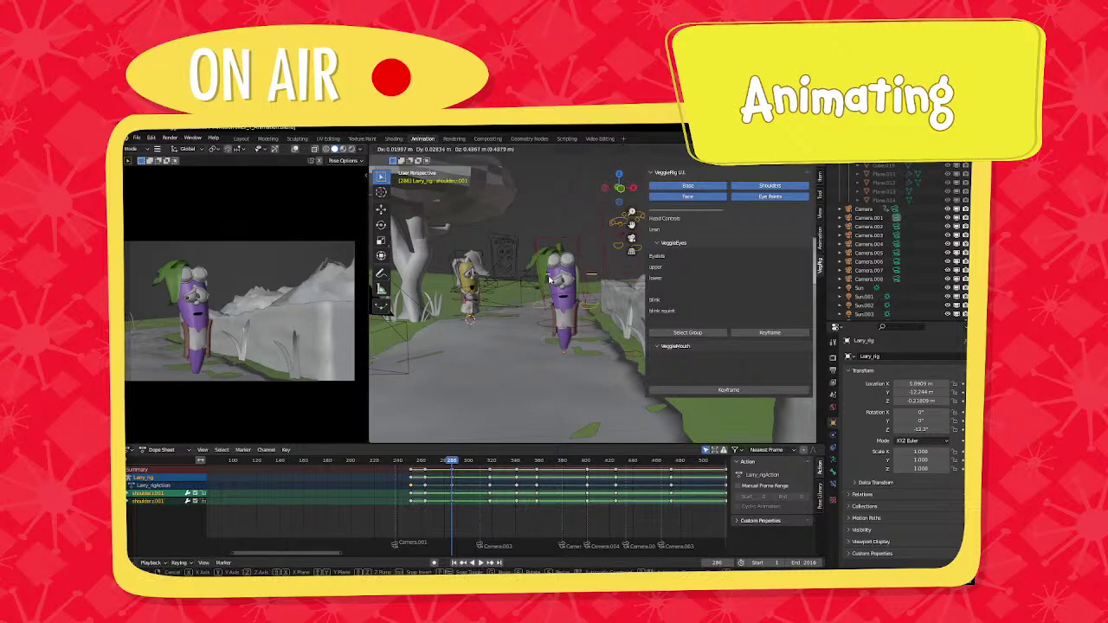
pyautogui.click(548, 277)
pyautogui.press('a')
pyautogui.press('i')
pyautogui.click(548, 285)
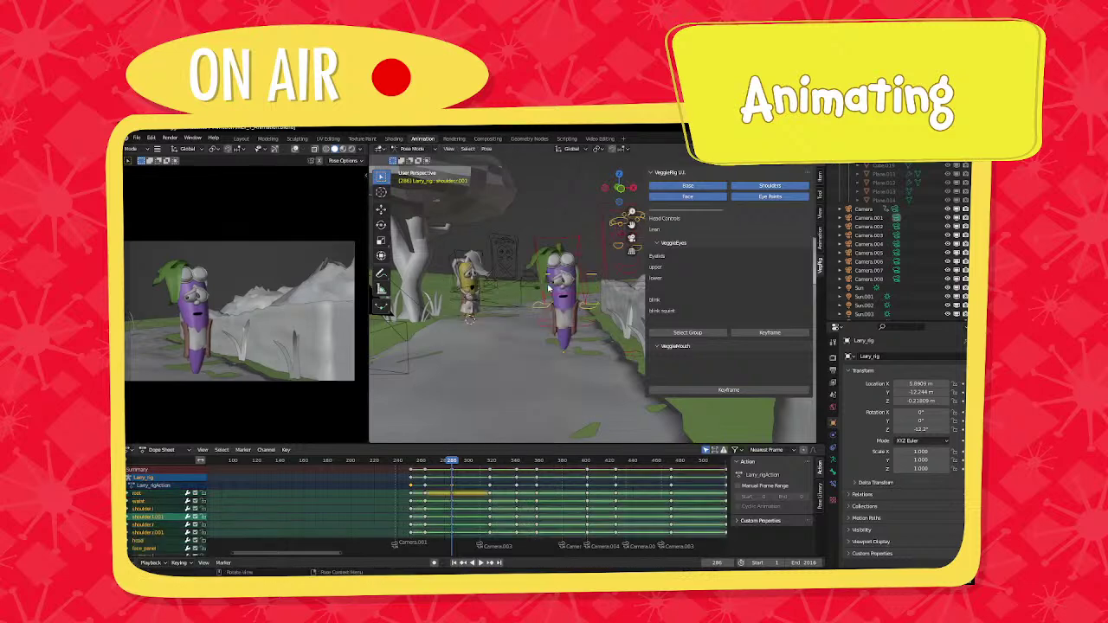
# Compare Larry's pose at frame 286 with the preceding keyframe by stepping between them, and save the file.
pyautogui.press('Left')
pyautogui.press('Left')
pyautogui.press('Left')
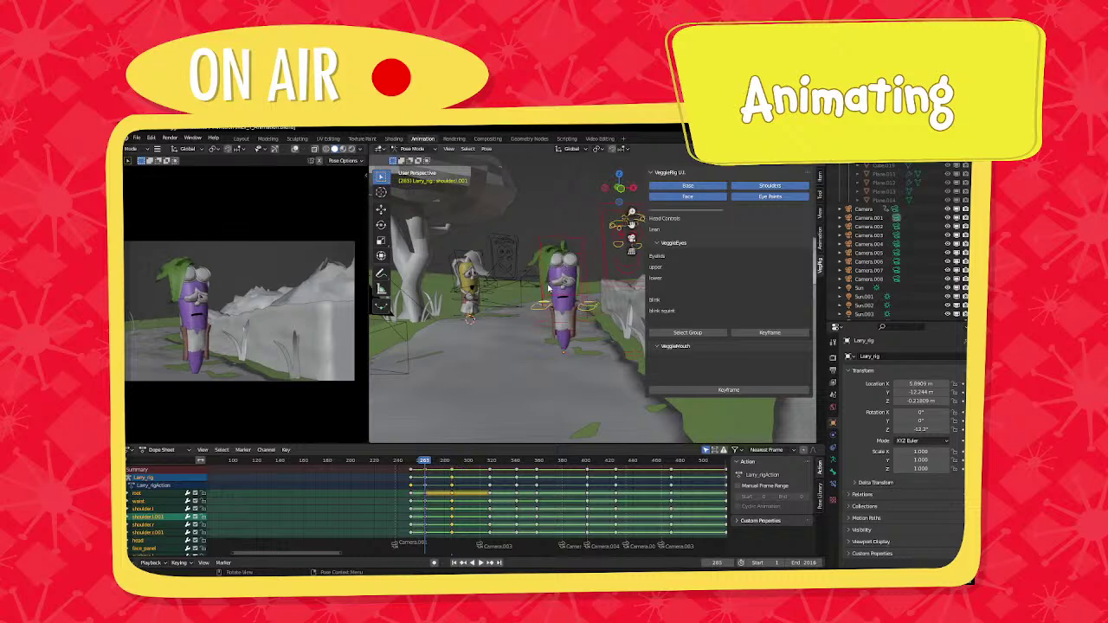
pyautogui.press('Right')
pyautogui.press('Right')
pyautogui.press('Right')
pyautogui.hotkey('ctrl', 's')
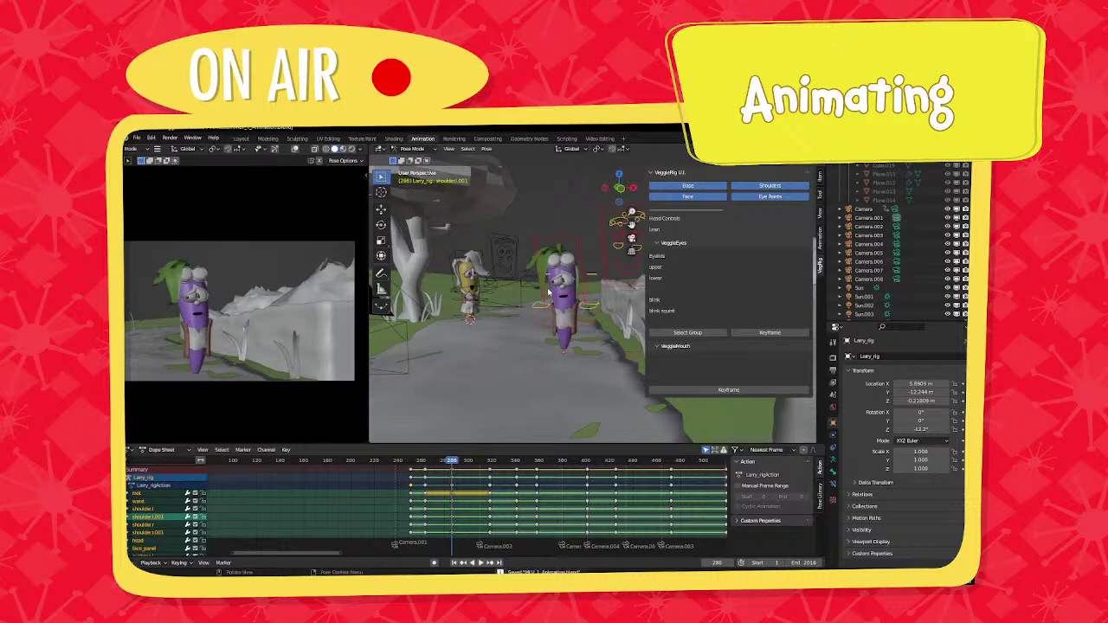
# Reopen the recent file MLV_1_Animation.blend.
pyautogui.scroll(-2, 571, 319)
pyautogui.moveTo(571, 318); pyautogui.dragTo(506, 315, button='middle')
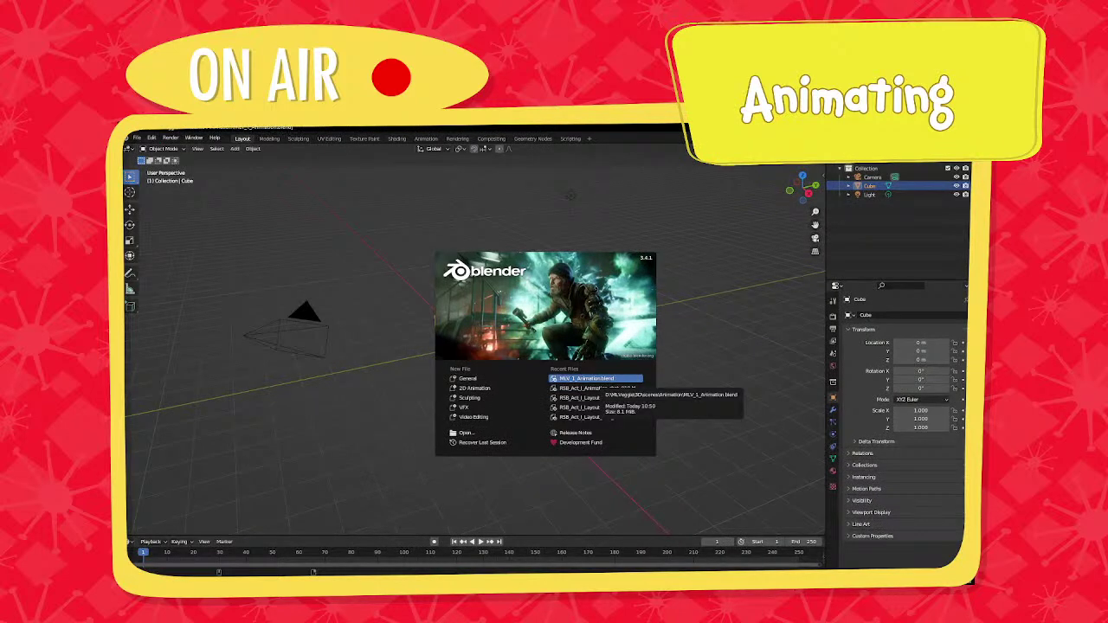
pyautogui.click(595, 379)
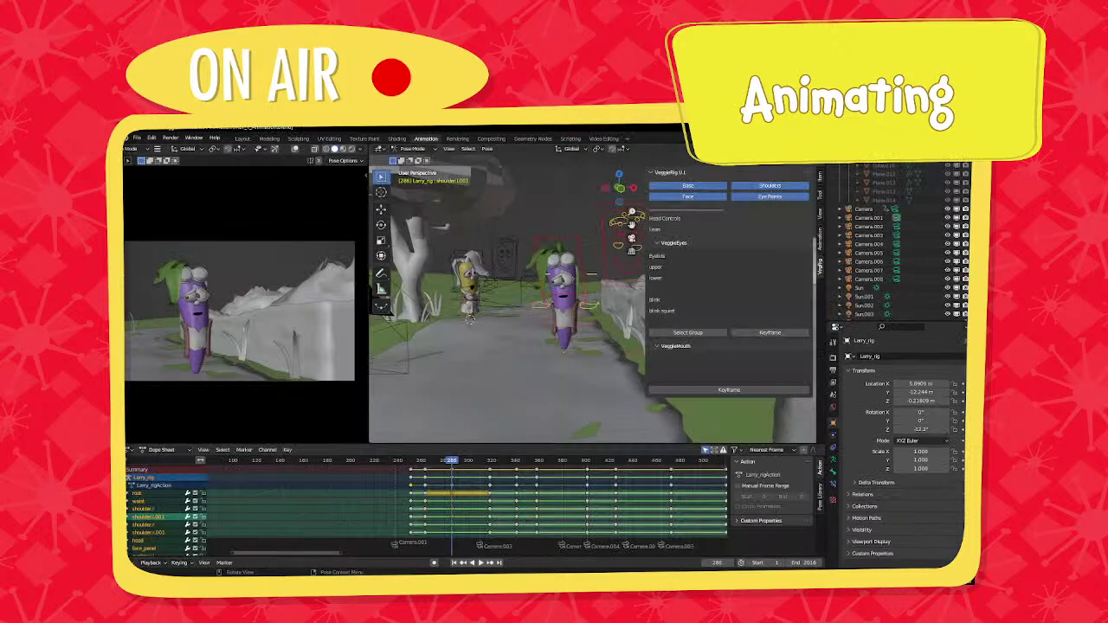
# Leave Larry's rig, select and frame the yellow character's rig Larry_rig.001, and put it in Pose Mode.
pyautogui.scroll(1, 432, 530)
pyautogui.moveTo(432, 516); pyautogui.dragTo(396, 515, button='middle')
pyautogui.moveTo(555, 315)
pyautogui.mouseDown(button='middle')
pyautogui.moveTo(576, 316)
pyautogui.moveTo(559, 316)
pyautogui.mouseUp(button='middle')
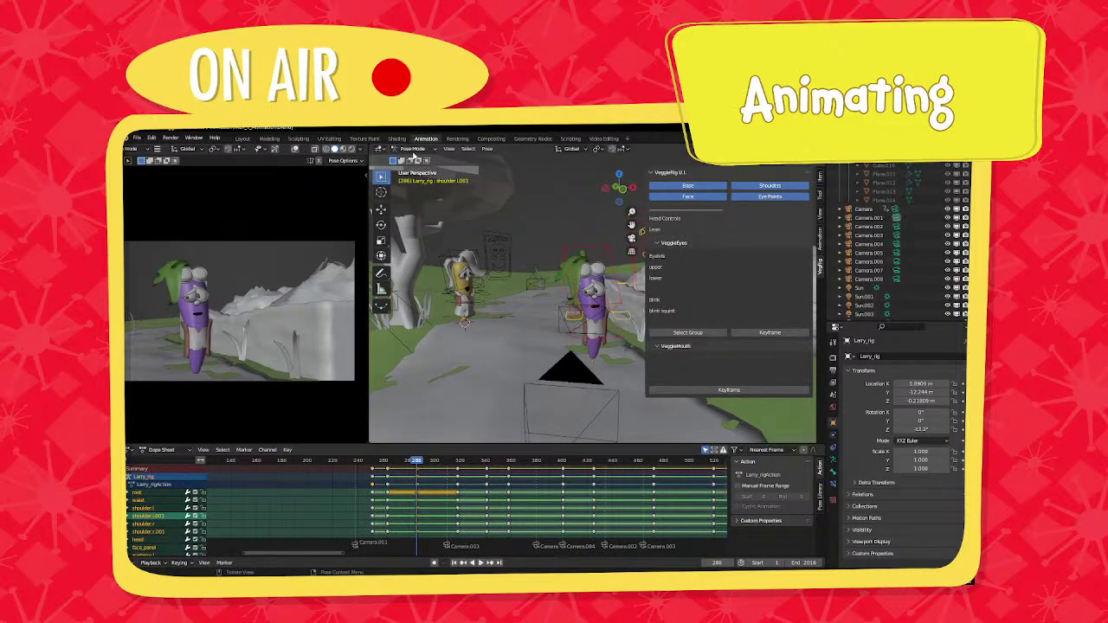
pyautogui.click(405, 149)
pyautogui.click(420, 160)
pyautogui.click(495, 250)
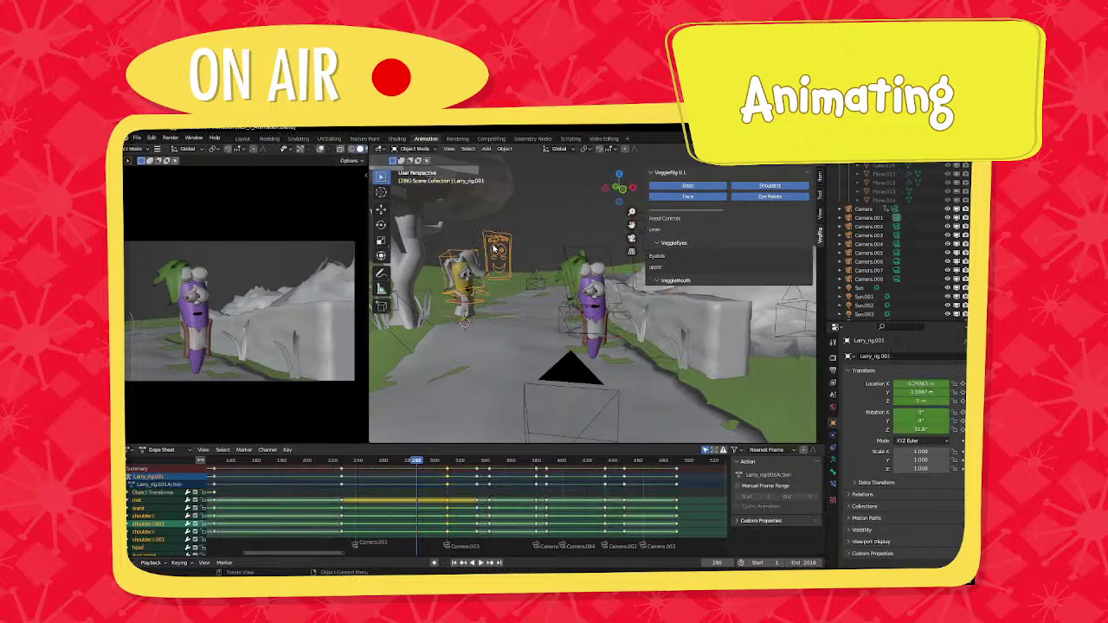
pyautogui.press('KP_Decimal')
pyautogui.moveTo(544, 300)
pyautogui.mouseDown(button='middle')
pyautogui.moveTo(515, 326)
pyautogui.moveTo(538, 300)
pyautogui.mouseUp(button='middle')
pyautogui.scroll(3, 535, 334)
pyautogui.scroll(-1, 565, 330)
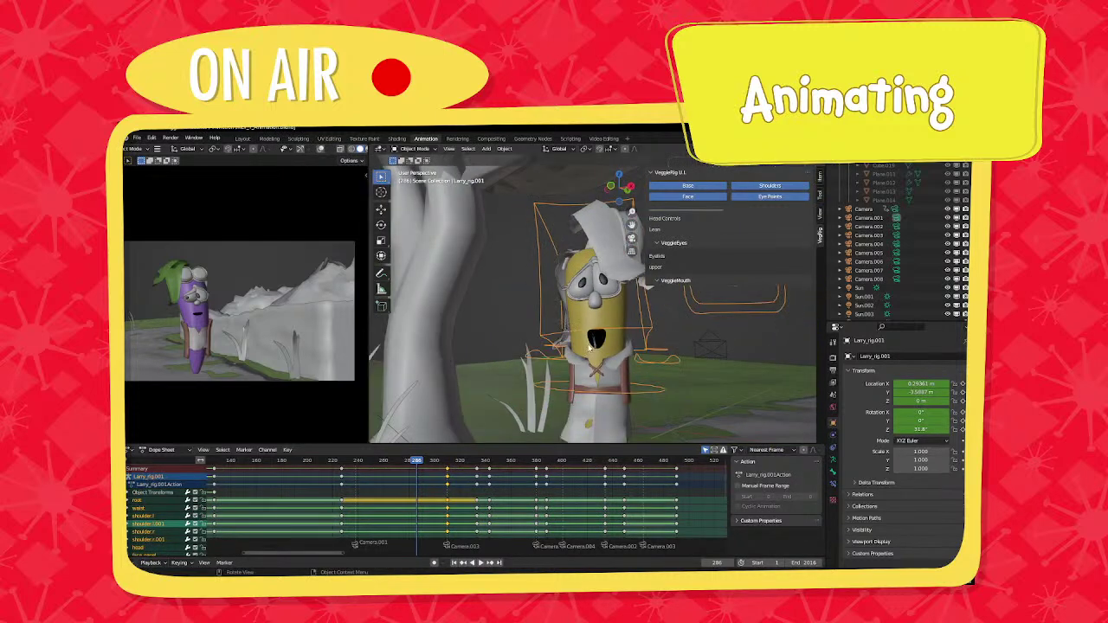
pyautogui.scroll(5, 586, 339)
pyautogui.moveTo(589, 341)
pyautogui.mouseDown(button='middle')
pyautogui.moveTo(585, 332)
pyautogui.moveTo(641, 332)
pyautogui.moveTo(592, 358)
pyautogui.mouseUp(button='middle')
pyautogui.scroll(-6, 641, 333)
pyautogui.click(415, 148)
pyautogui.click(414, 178)
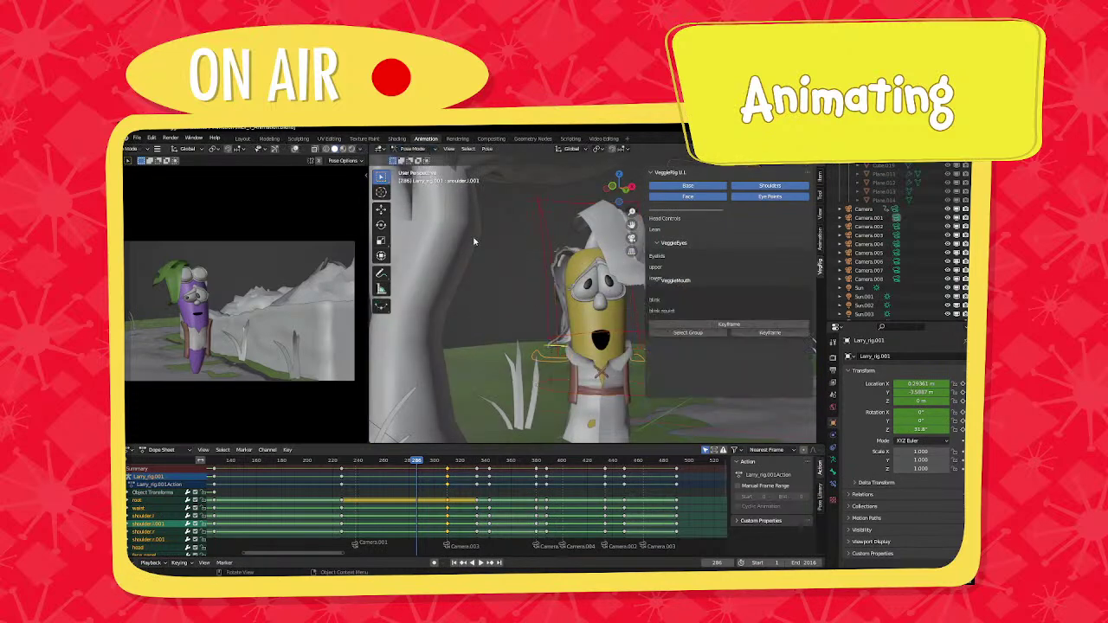
# Scrub through the start of the yellow character's animation and go to its first keyframe at frame 30.
pyautogui.scroll(-4, 575, 322)
pyautogui.moveTo(571, 321); pyautogui.dragTo(588, 319, button='middle')
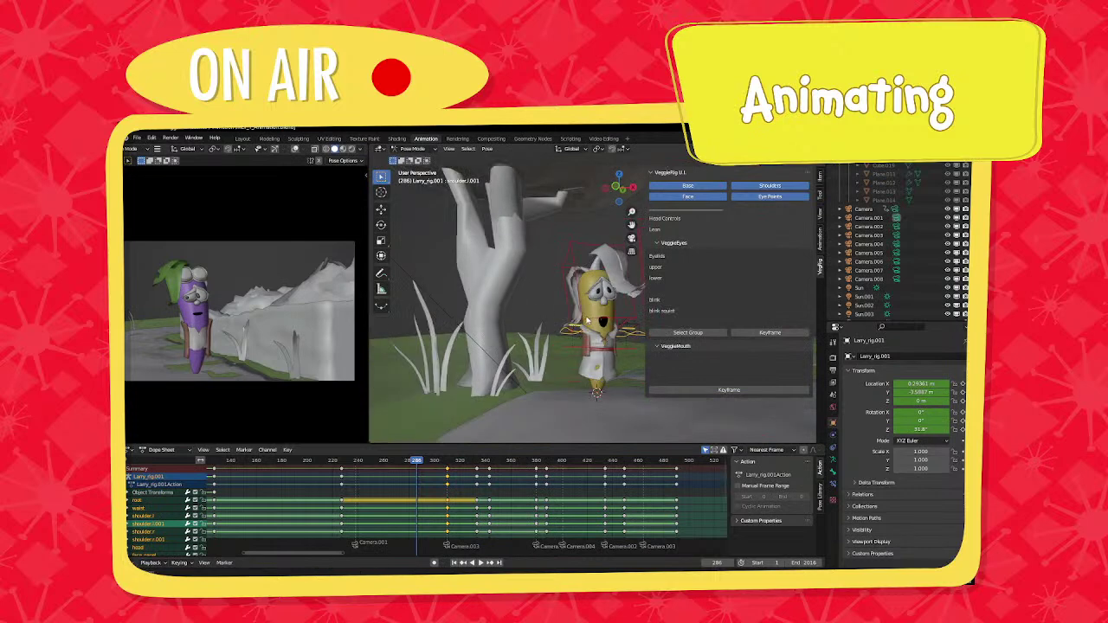
pyautogui.scroll(3, 588, 319)
pyautogui.scroll(-5, 392, 509)
pyautogui.moveTo(392, 509); pyautogui.dragTo(558, 507, button='middle')
pyautogui.scroll(4, 406, 504)
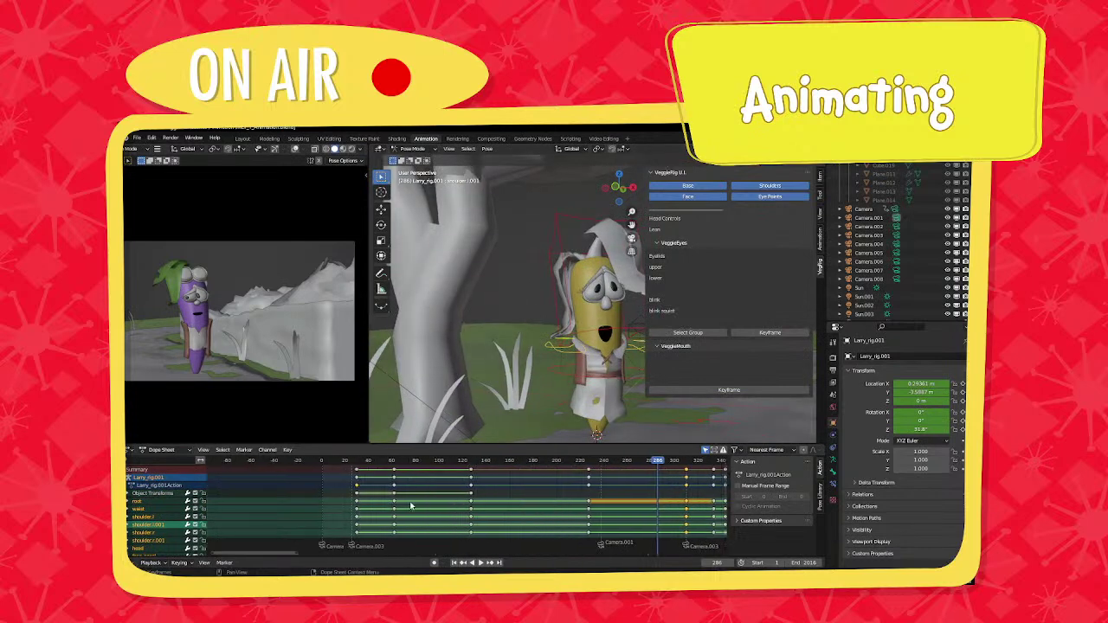
pyautogui.moveTo(366, 477); pyautogui.dragTo(313, 473, button='middle')
pyautogui.click(305, 461)
pyautogui.press('space')
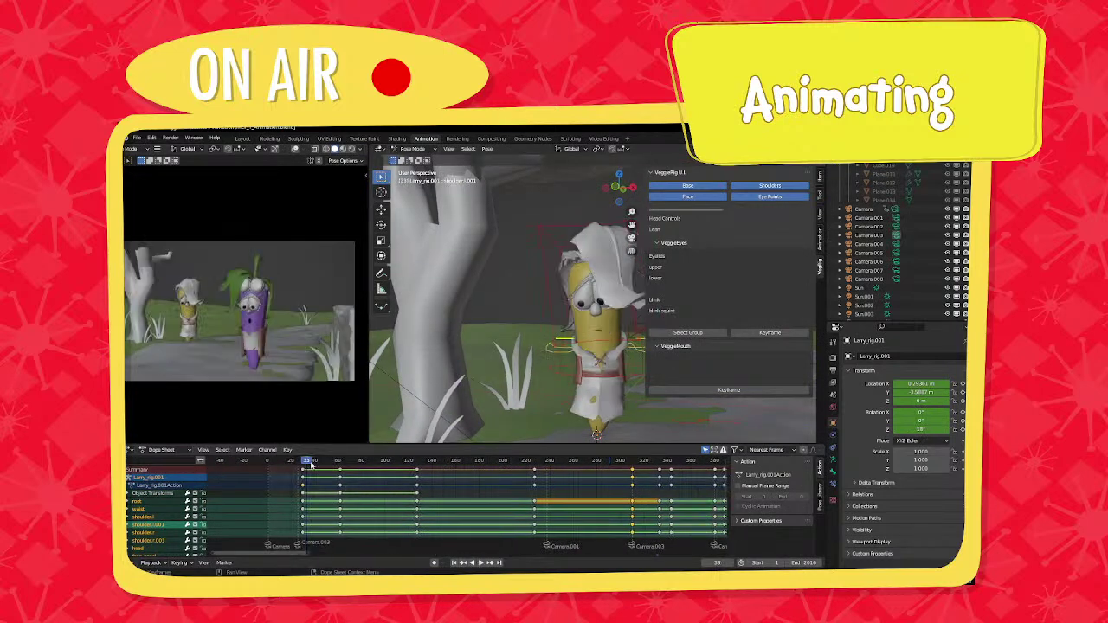
pyautogui.moveTo(312, 463); pyautogui.dragTo(338, 465)
pyautogui.press('Up')
pyautogui.press('Down')
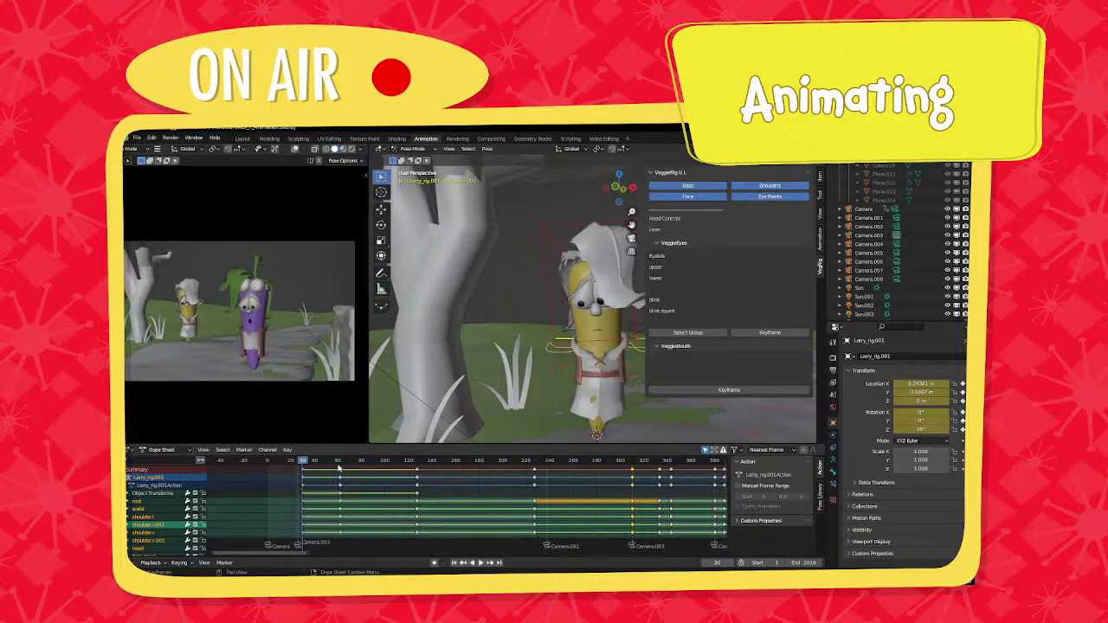
# Display the posing viewport as wireframe and enlarge the camera view around both characters.
pyautogui.moveTo(471, 379); pyautogui.dragTo(531, 347, button='middle')
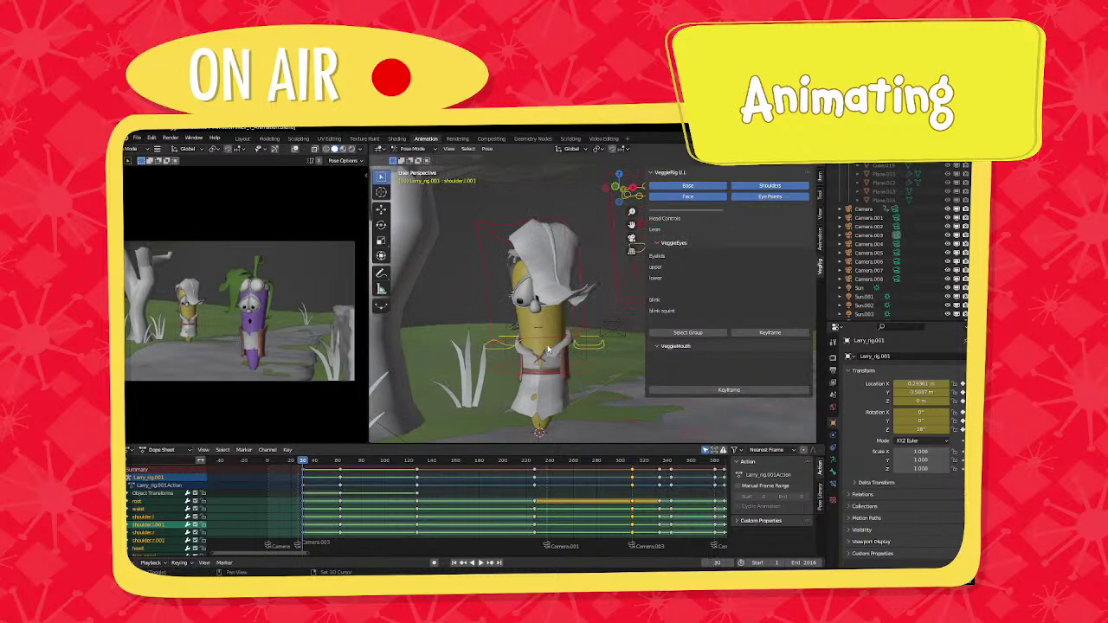
pyautogui.hotkey('shift', 'z')
pyautogui.scroll(3, 558, 350)
pyautogui.scroll(4, 259, 354)
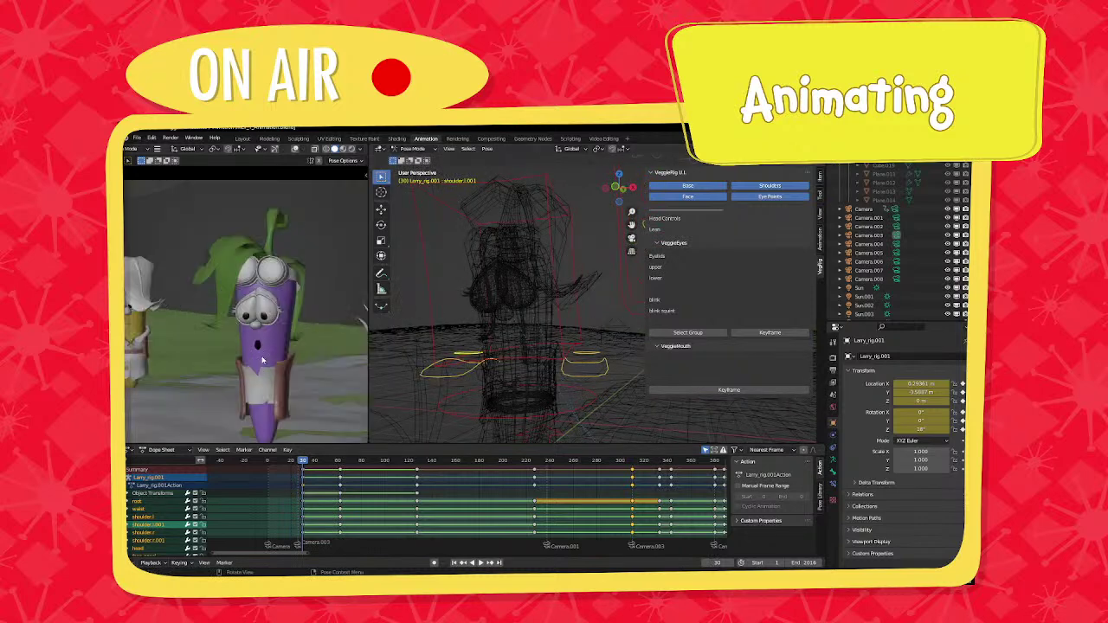
pyautogui.keyDown('shift'); pyautogui.moveTo(259, 354); pyautogui.dragTo(300, 349, button='middle'); pyautogui.keyUp('shift')
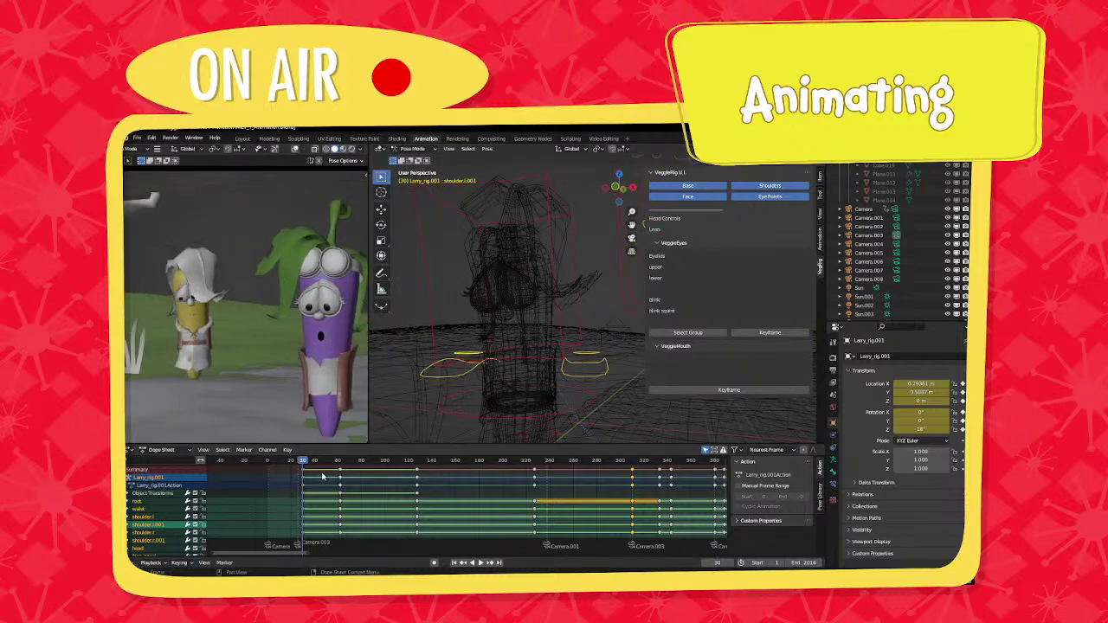
# Play the shot from frame 30 and step back to frame 56.
pyautogui.press('space')
pyautogui.press('Left')
pyautogui.press('Left')
pyautogui.press('Left')
pyautogui.press('Left')
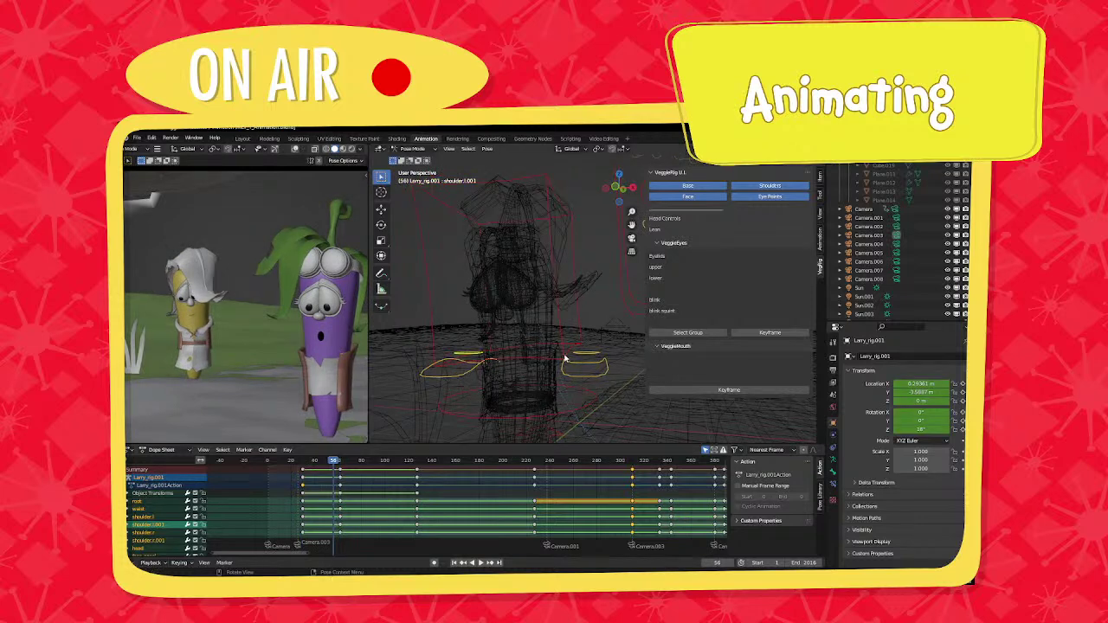
# Set the interpolation of all the yellow character's keyframes to Linear.
pyautogui.scroll(-3, 390, 514)
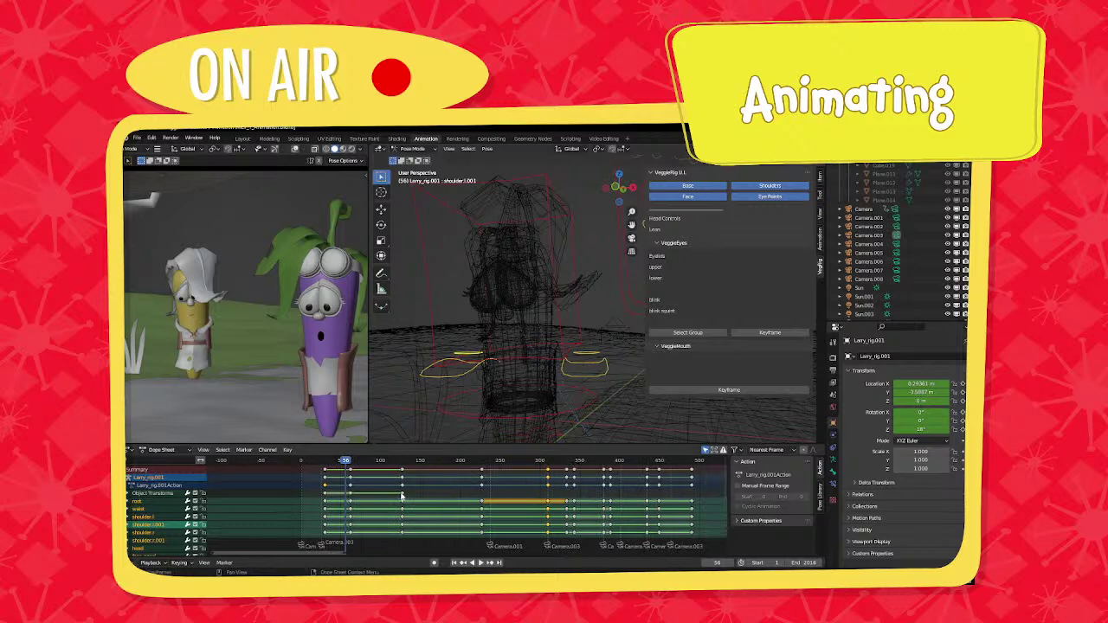
pyautogui.press('a')
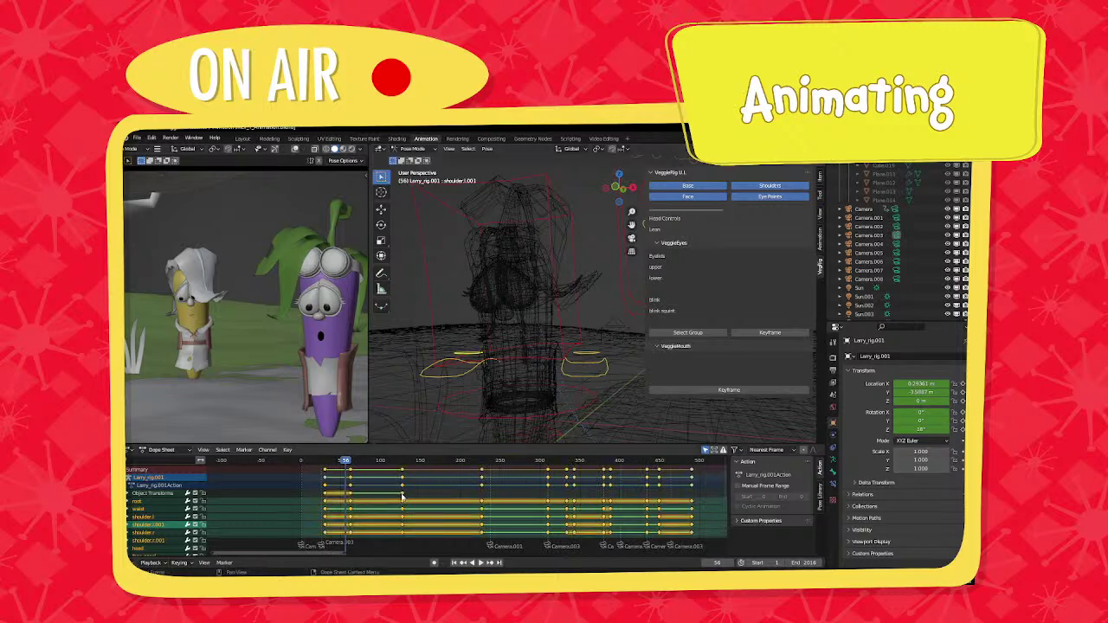
pyautogui.press('t')
pyautogui.click(218, 516)
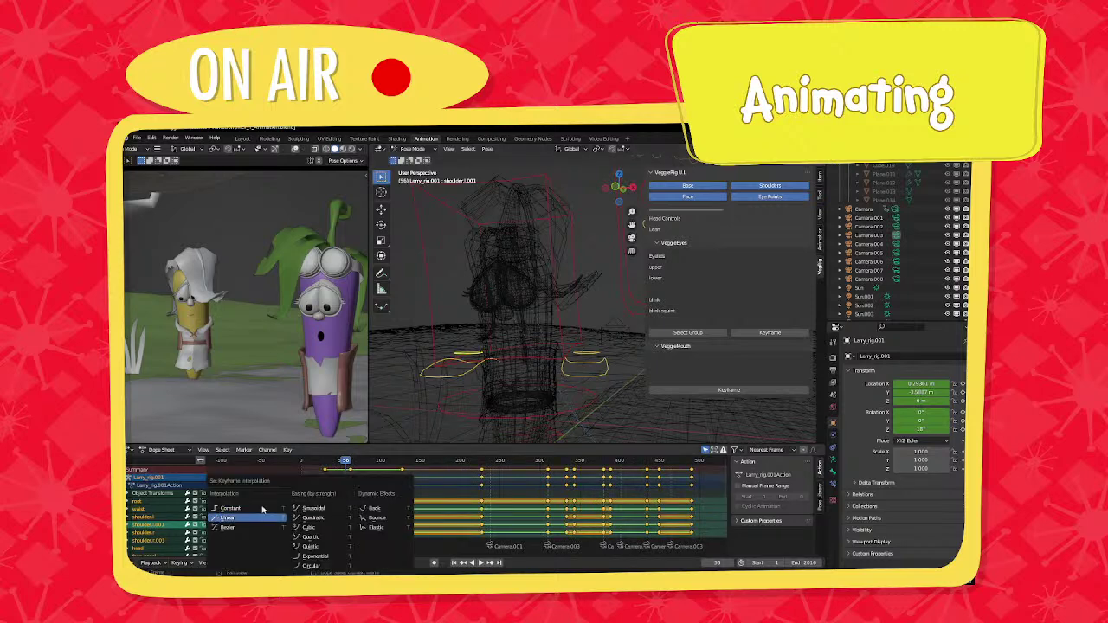
# Duplicate the yellow character's frame 30 keyframes to about frame 51 as a hold, and play back the result.
pyautogui.scroll(4, 411, 498)
pyautogui.moveTo(411, 497); pyautogui.dragTo(491, 498, button='middle')
pyautogui.scroll(8, 488, 498)
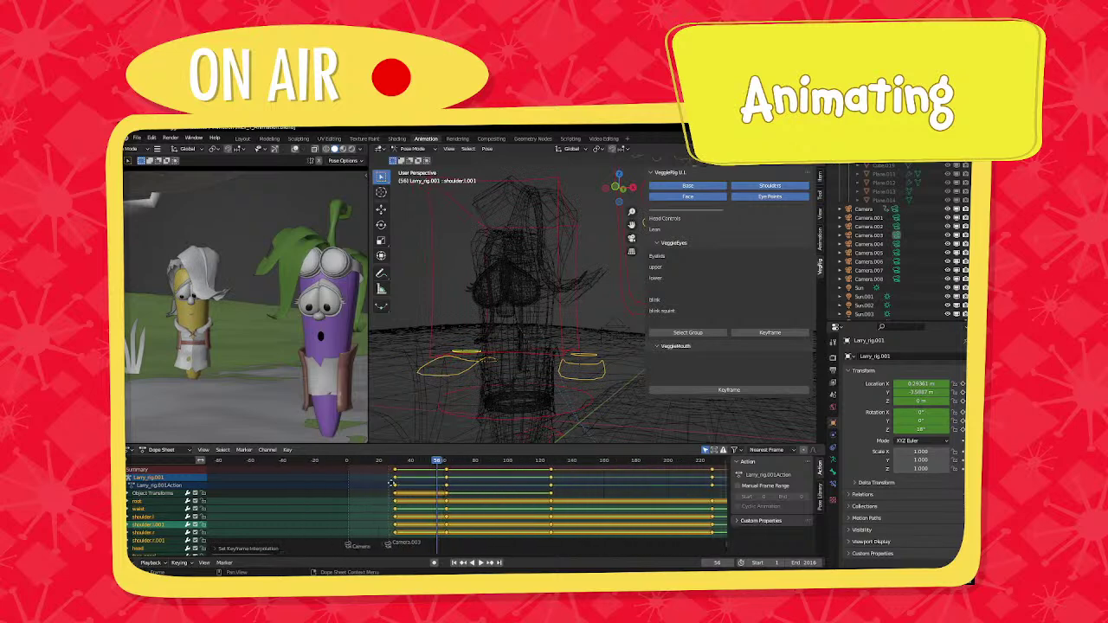
pyautogui.click(381, 480)
pyautogui.hotkey('shift', 'd')
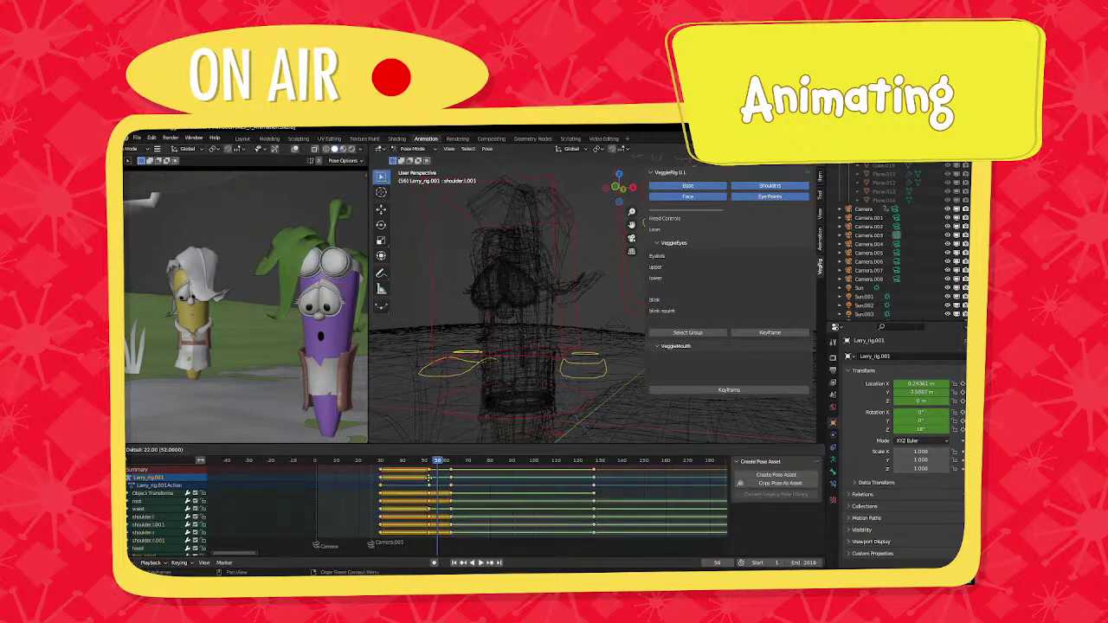
pyautogui.click(447, 476)
pyautogui.press('space')
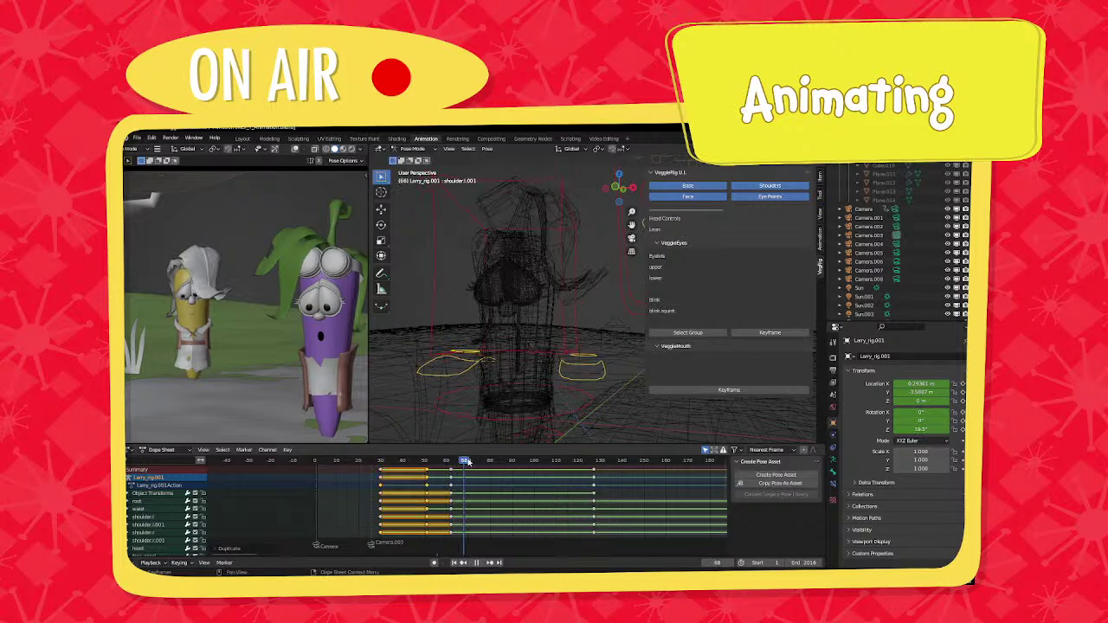
pyautogui.press('space')
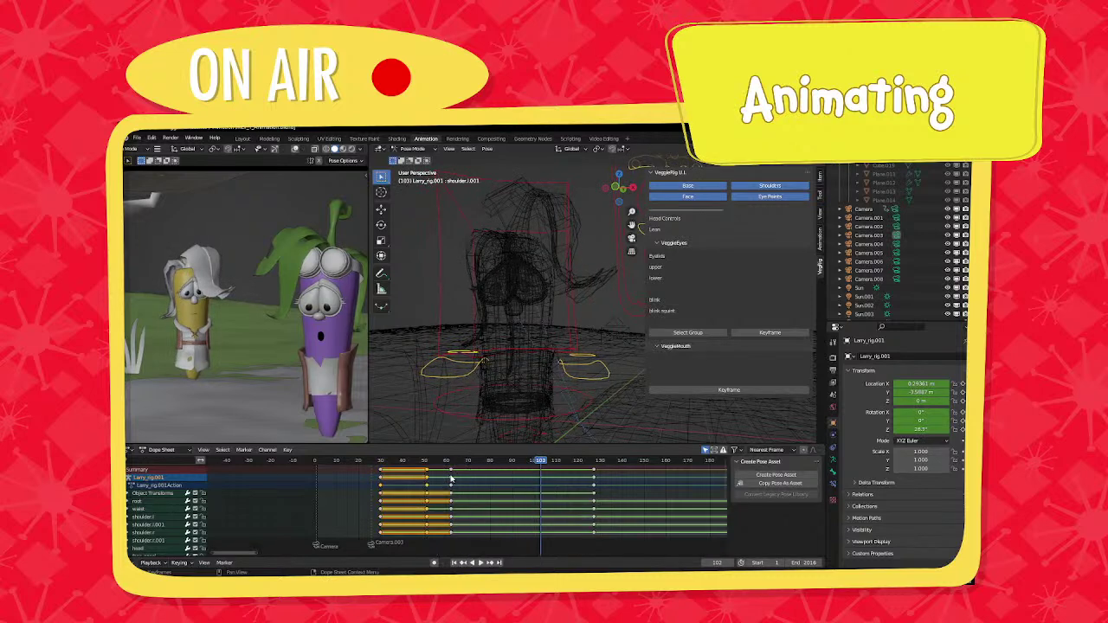
# Duplicate the yellow character's keyframes at about frame 62 to about frame 105 as a hold.
pyautogui.click(452, 476)
pyautogui.hotkey('shift', 'd')
pyautogui.click(544, 468)
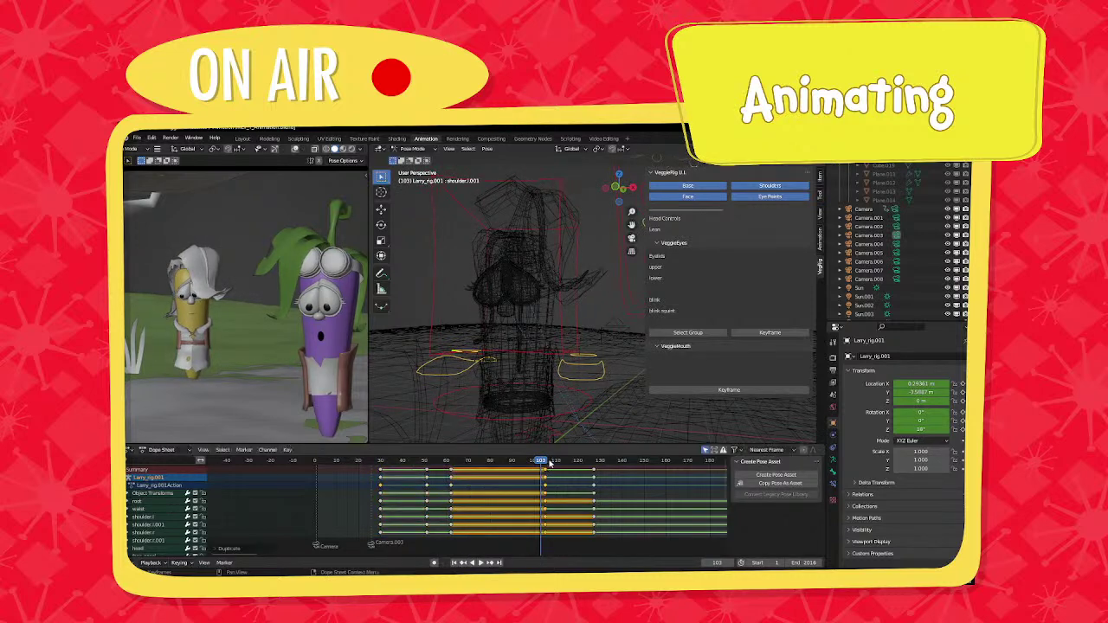
# Duplicate the yellow character's keyframes at about frame 127 to about frame 216 as a hold.
pyautogui.moveTo(549, 463); pyautogui.dragTo(614, 472)
pyautogui.moveTo(503, 485); pyautogui.dragTo(491, 485, button='middle')
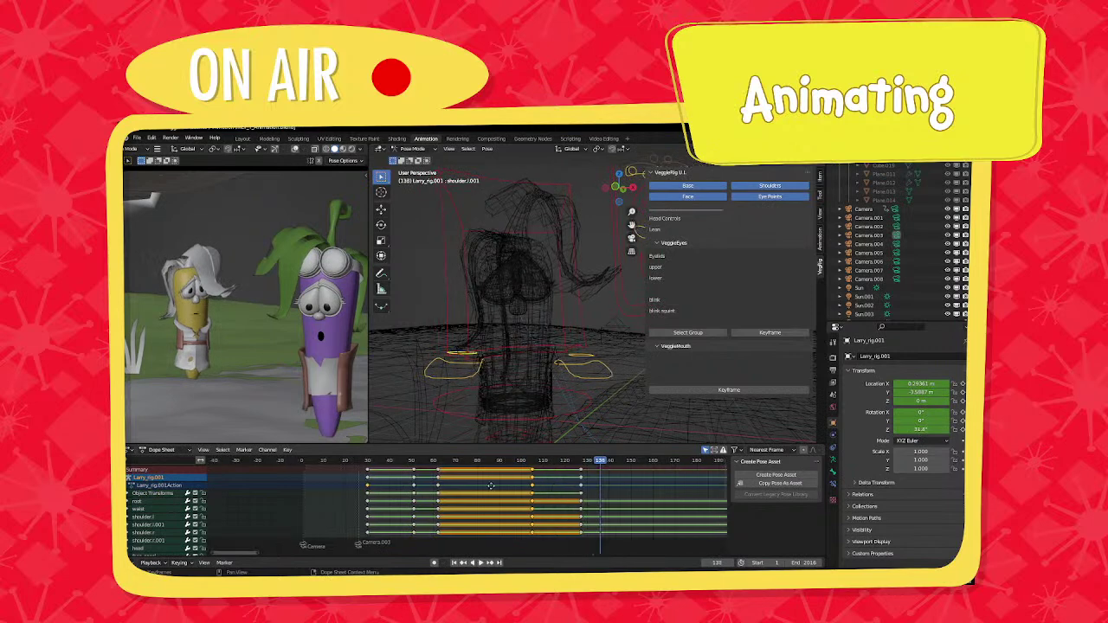
pyautogui.keyDown('ctrl'); pyautogui.hscroll(5, 320, 491); pyautogui.keyUp('ctrl')
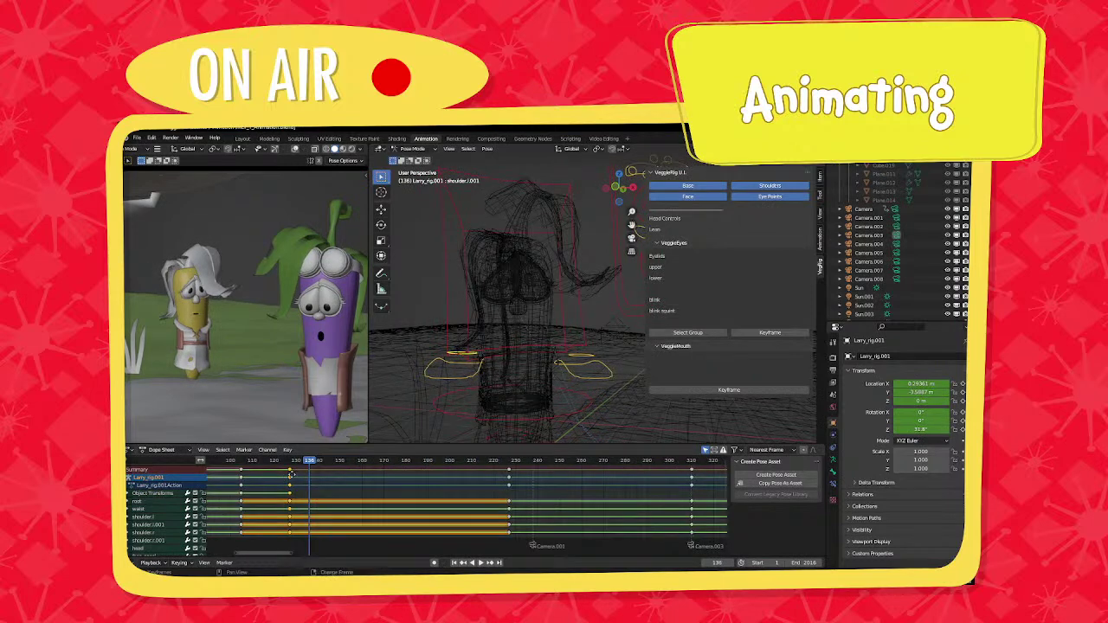
pyautogui.hotkey('shift', 'd')
pyautogui.click(488, 478)
# Shift the new hold and the pose after it to about frames 209 and 220, checking the timing with playback.
pyautogui.moveTo(460, 468); pyautogui.dragTo(528, 494)
pyautogui.press('g')
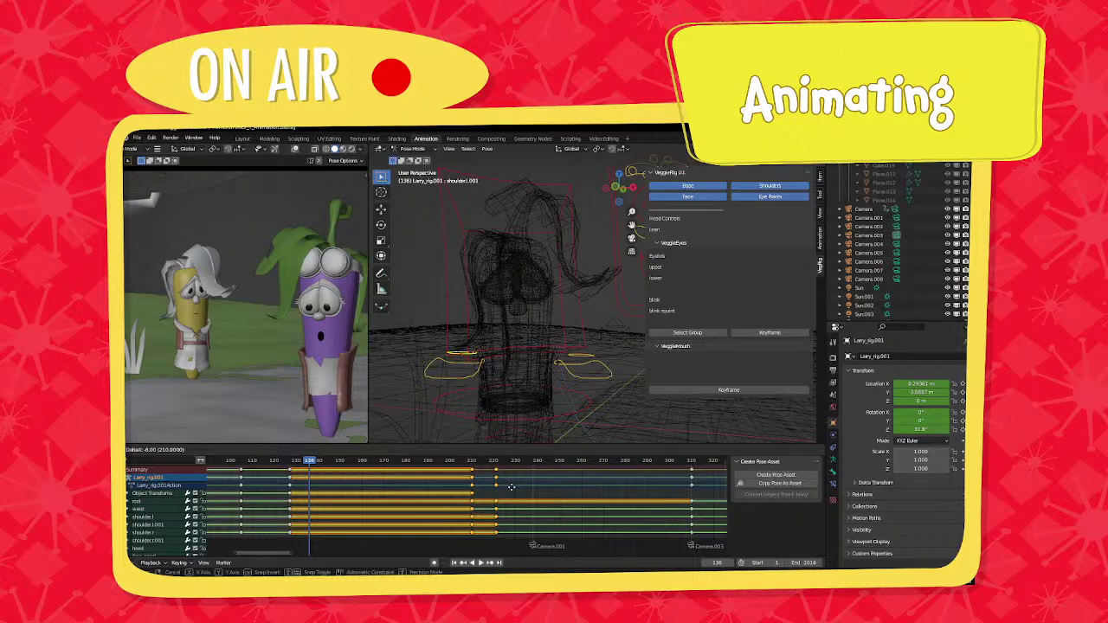
pyautogui.click(498, 486)
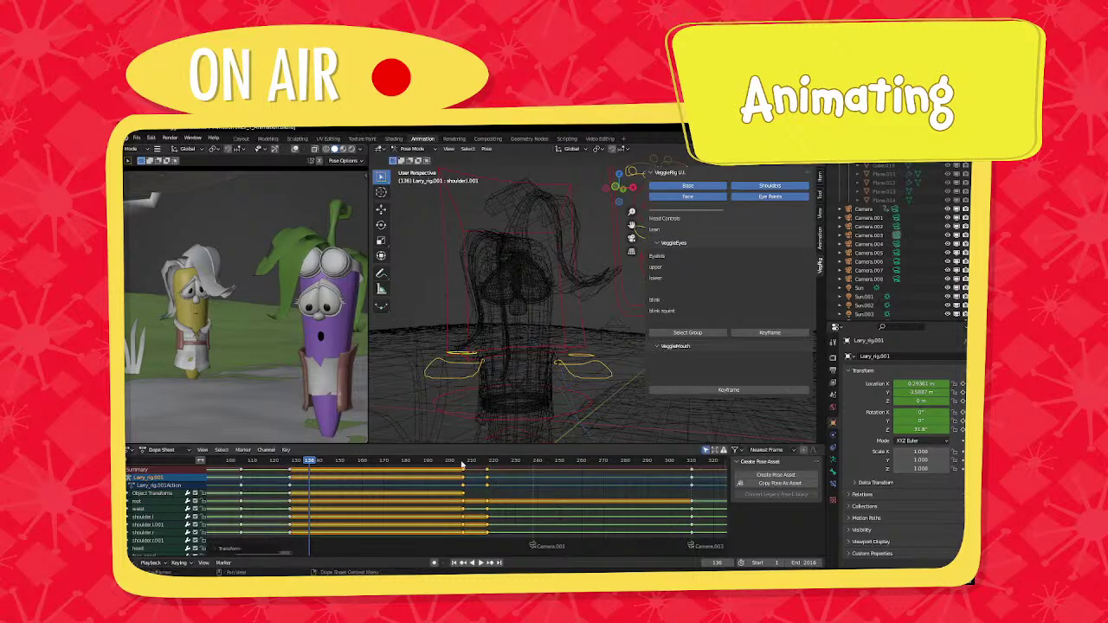
pyautogui.moveTo(462, 462); pyautogui.dragTo(472, 463)
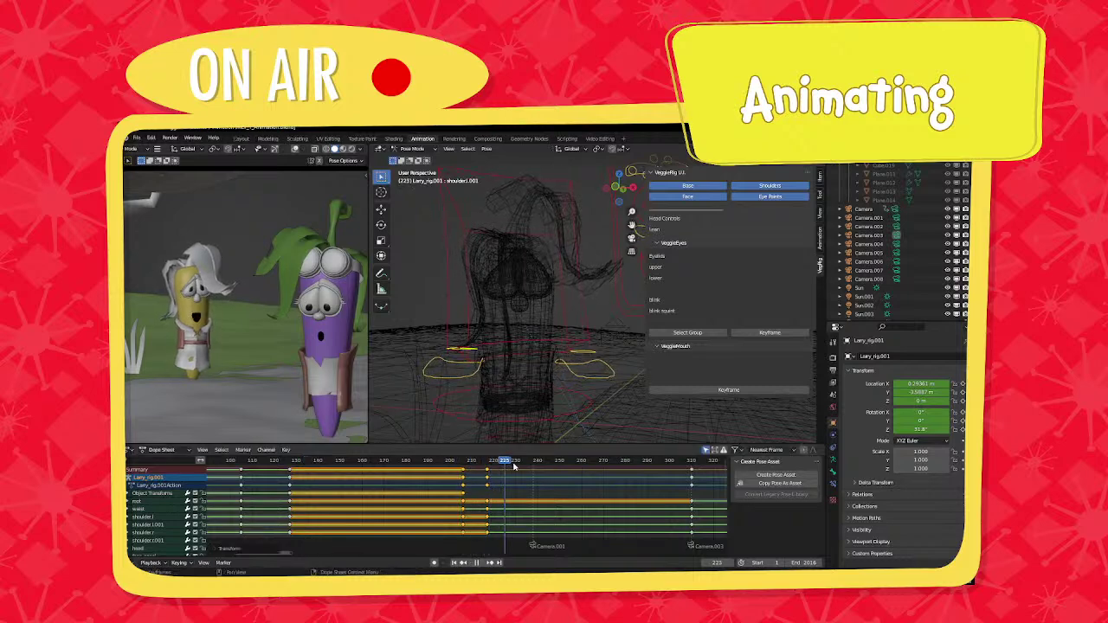
pyautogui.press('space')
pyautogui.press('g')
pyautogui.click(499, 478)
# Duplicate the yellow character's keyframes at about frame 220 to about frame 300 as a hold.
pyautogui.click(495, 478)
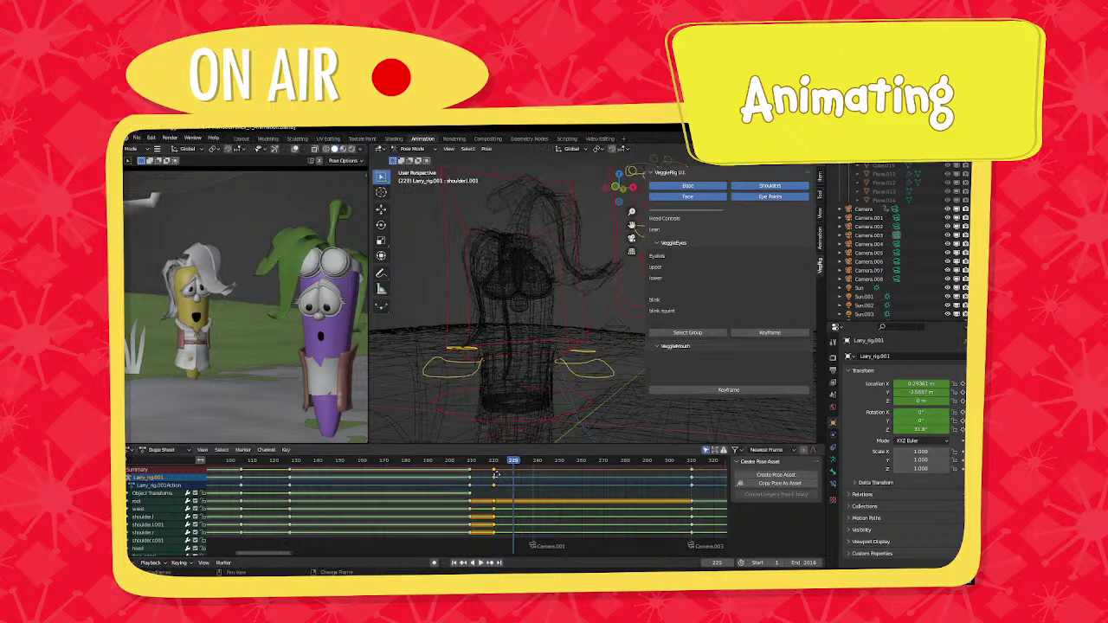
pyautogui.hotkey('shift', 'd')
pyautogui.click(669, 476)
pyautogui.moveTo(669, 476); pyautogui.dragTo(467, 472, button='middle')
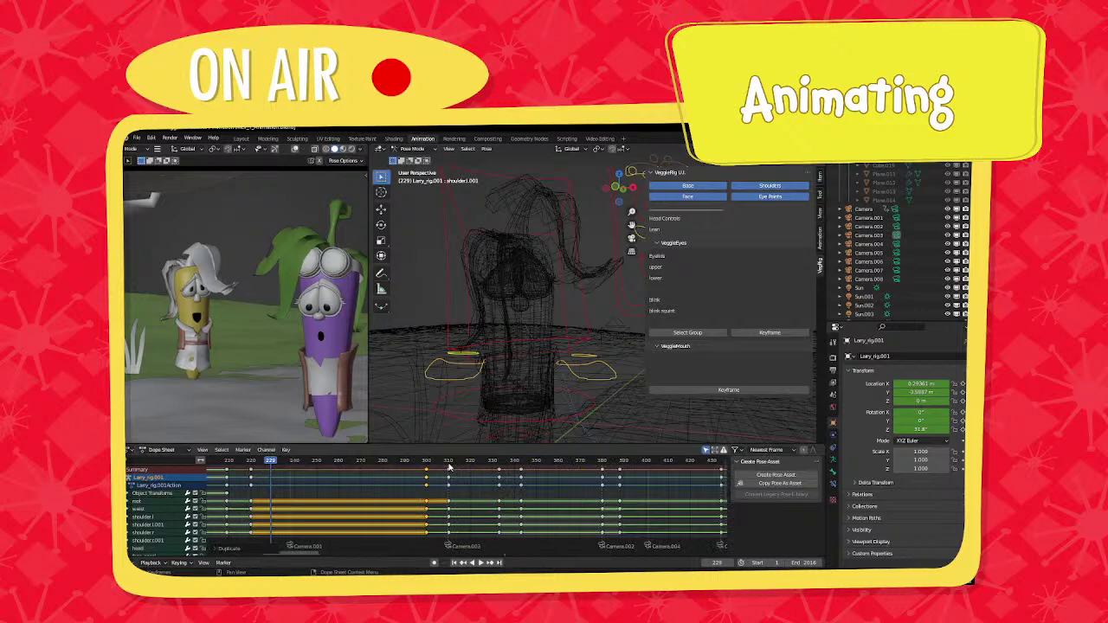
# Play the shot from frame 310 and duplicate the frame 310 keyframes to about frame 324 as a hold.
pyautogui.click(448, 463)
pyautogui.press('space')
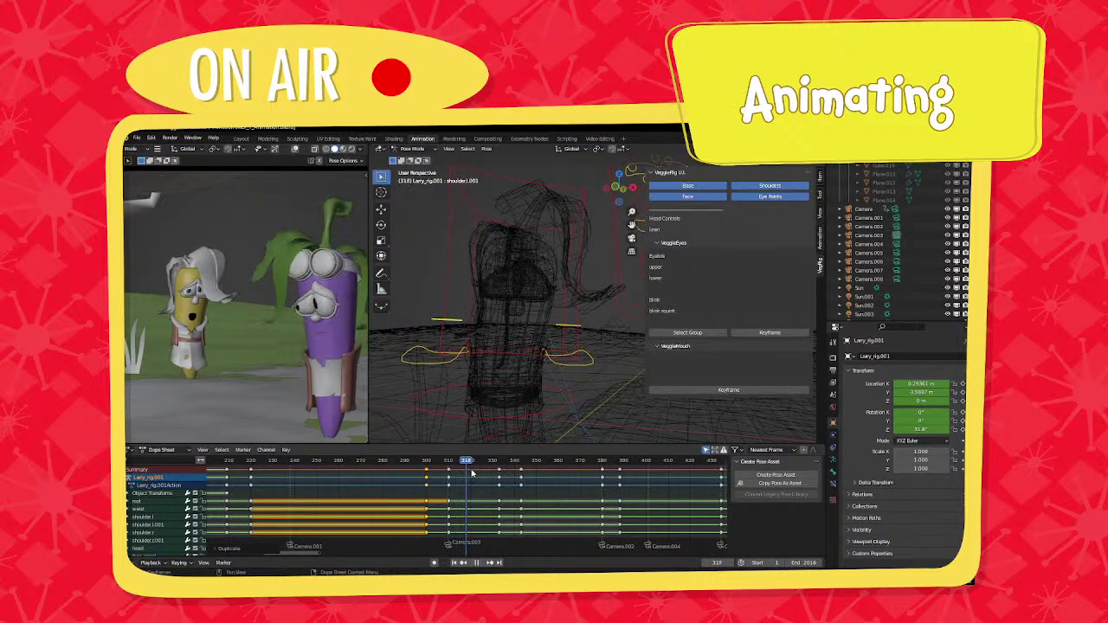
pyautogui.press('space')
pyautogui.click(448, 477)
pyautogui.press('g')
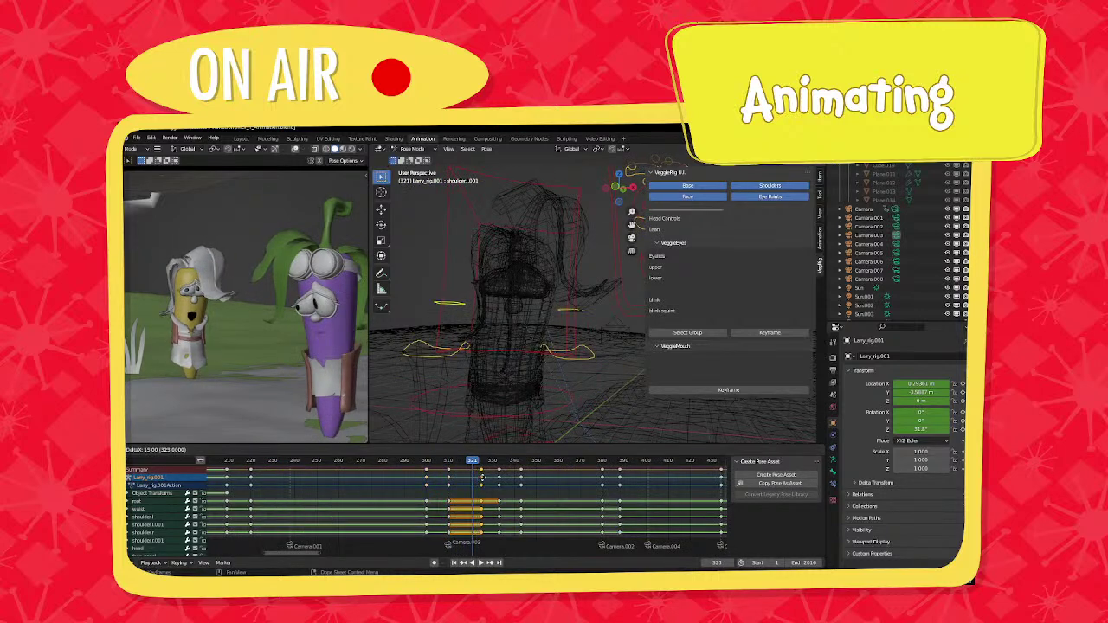
pyautogui.click(482, 476)
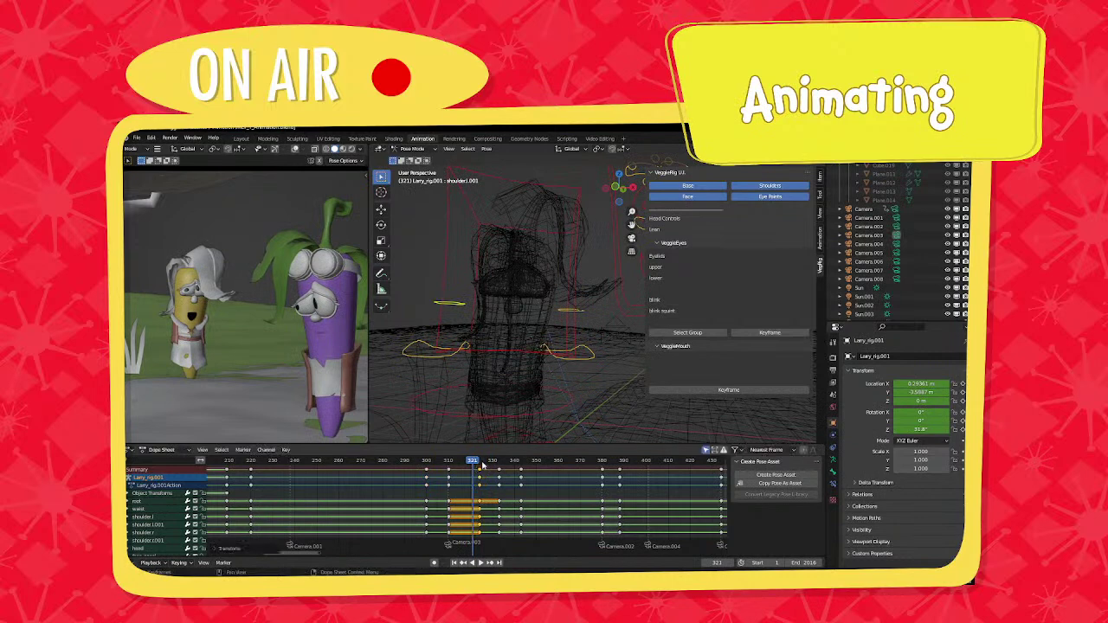
# Play on to frame 342 and duplicate the keyframes at about frame 333 to about frame 338 as a short hold.
pyautogui.press('space')
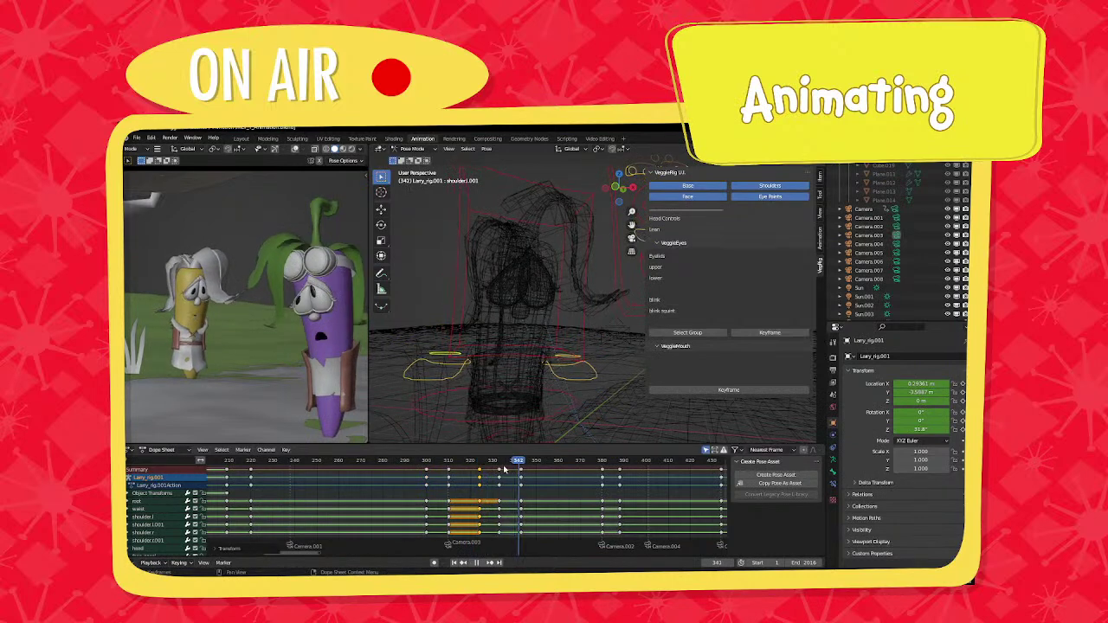
pyautogui.press('space')
pyautogui.click(499, 469)
pyautogui.press('g')
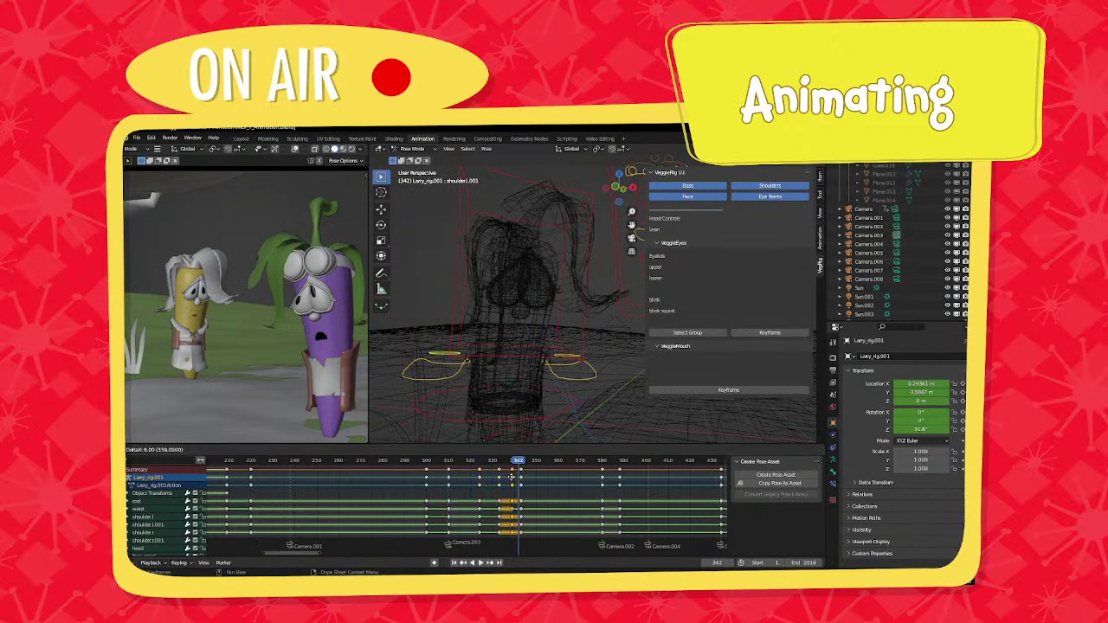
pyautogui.click(512, 477)
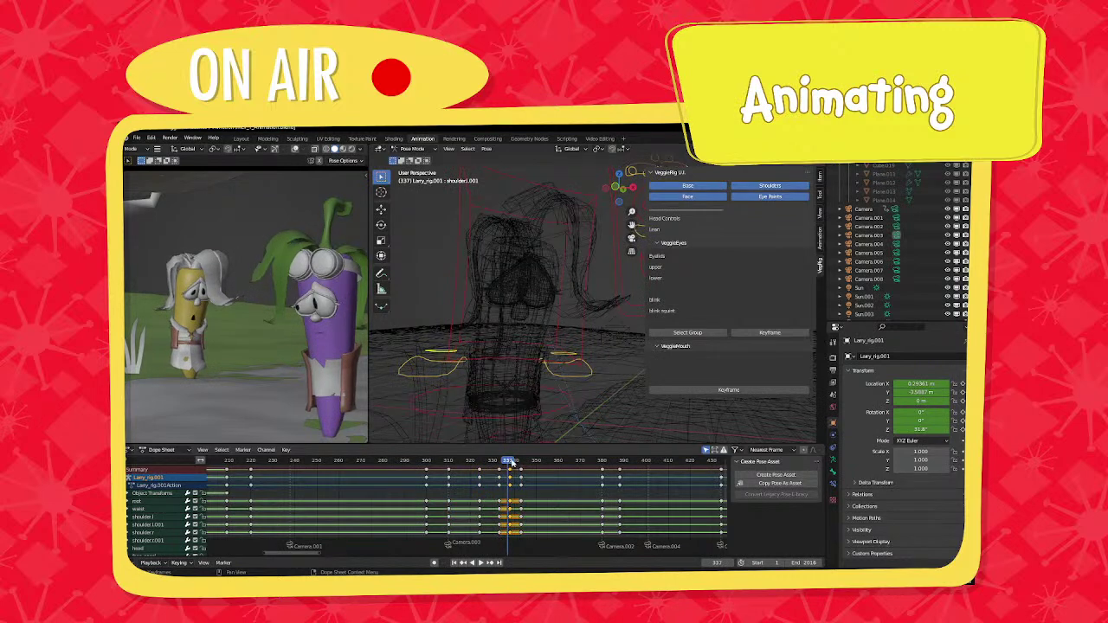
# Play the shot to frame 351 and duplicate the keyframes at about frame 343 to about frame 375 as a hold.
pyautogui.press('space')
pyautogui.press('space')
pyautogui.moveTo(443, 480); pyautogui.dragTo(319, 479, button='middle')
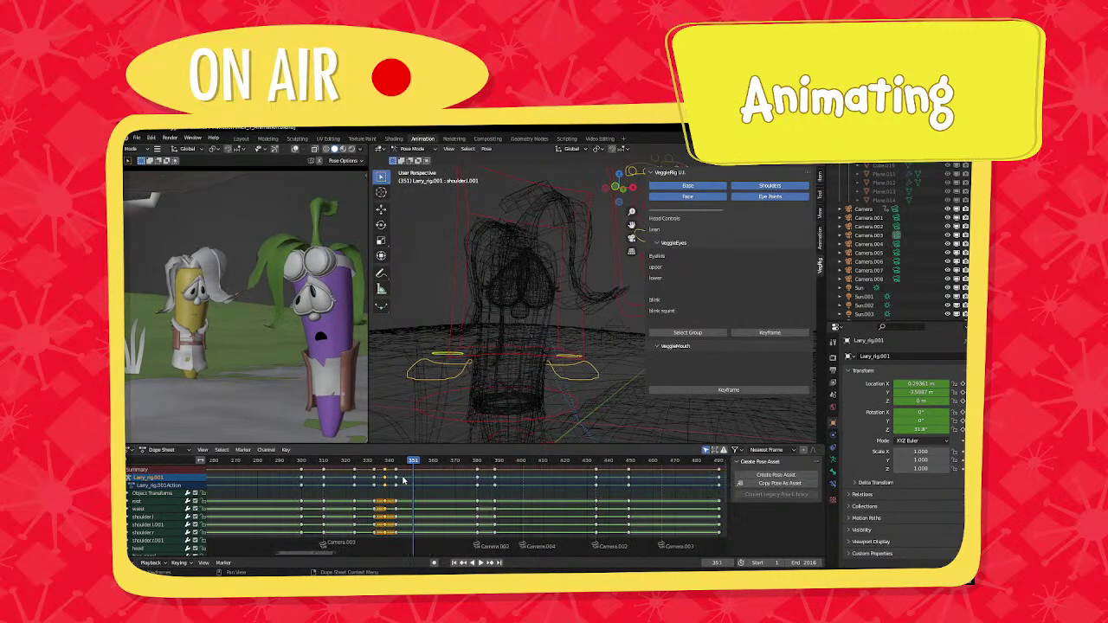
pyautogui.click(398, 477)
pyautogui.hotkey('shift', 'd')
pyautogui.press('g')
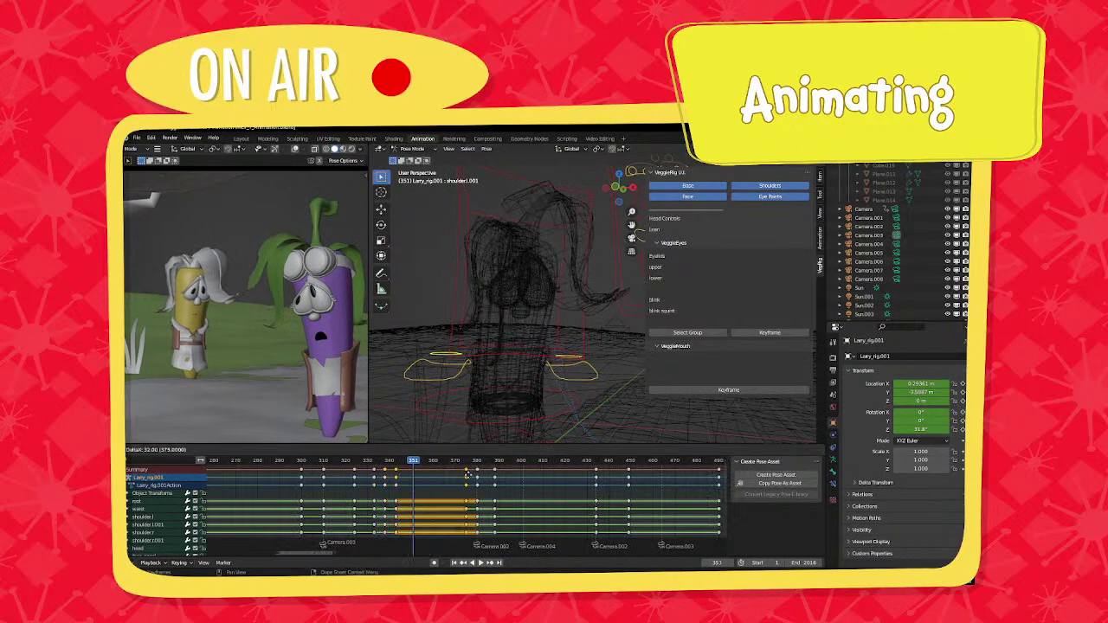
pyautogui.click(467, 475)
# Check the camera cut, and move the hold keyframes to about frame 364 and the following pose to about frame 375.
pyautogui.press('space')
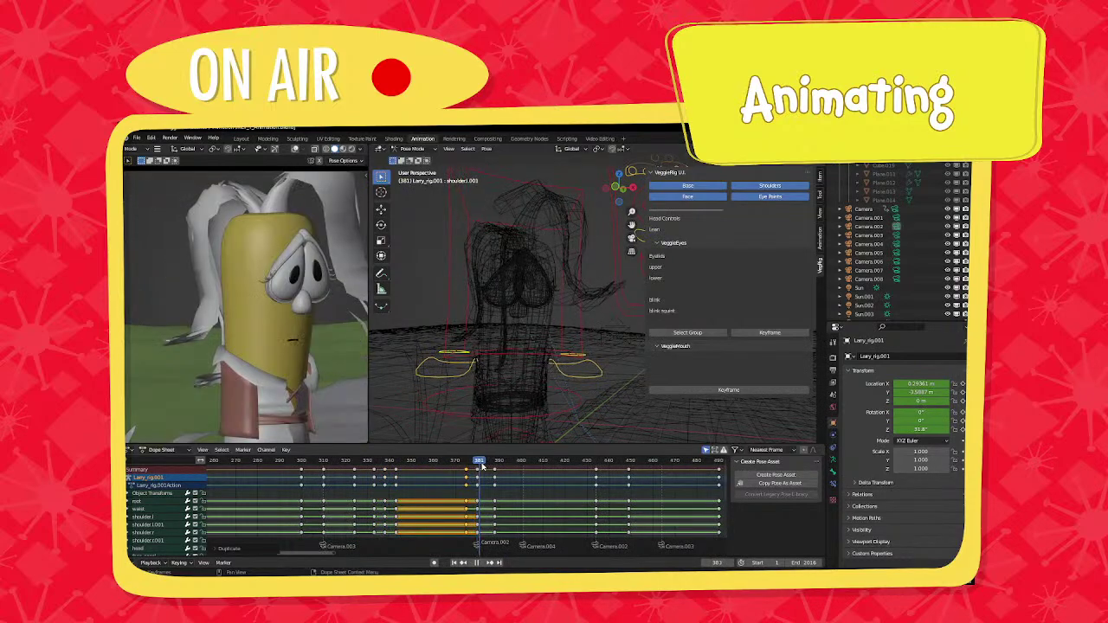
pyautogui.press('space')
pyautogui.press('g')
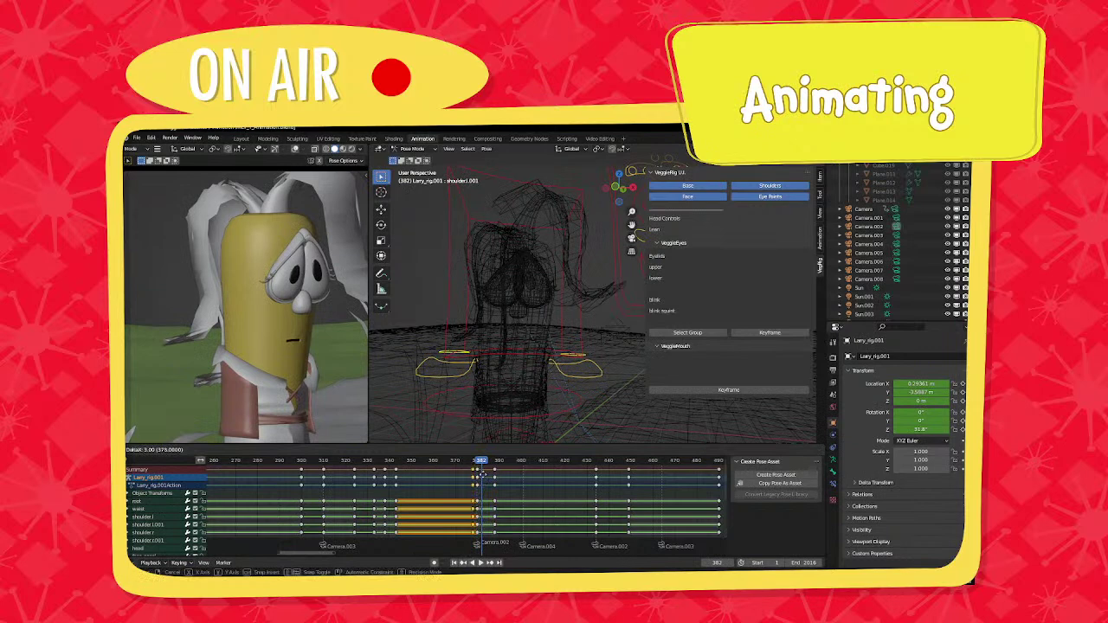
pyautogui.click(466, 477)
pyautogui.click(476, 477)
pyautogui.press('g')
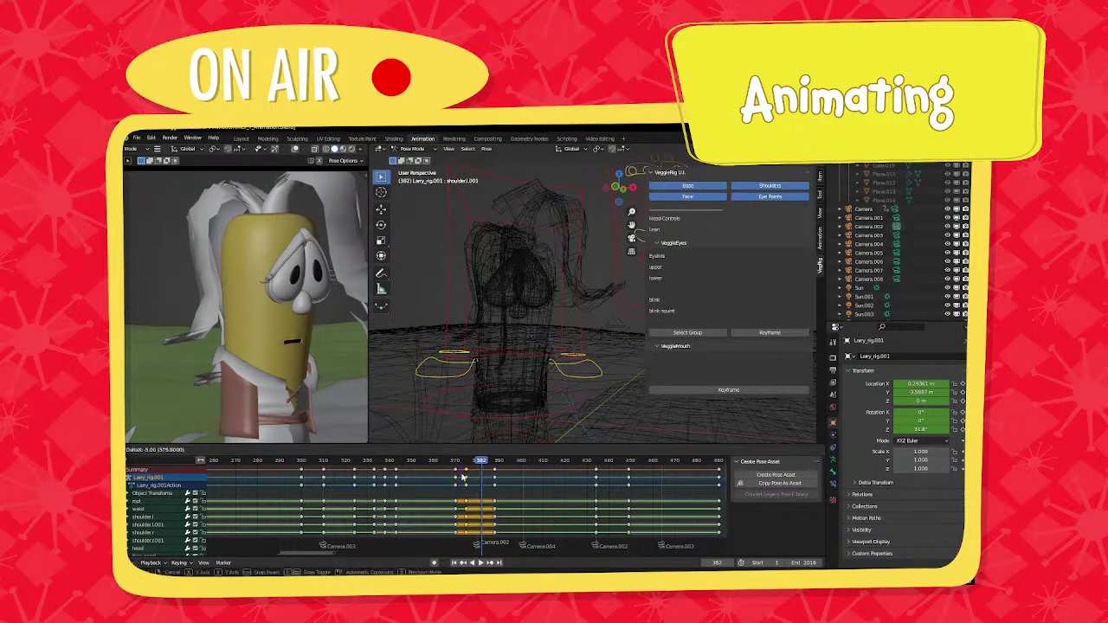
pyautogui.click(443, 477)
# Play across the camera cut and duplicate the keyframes at about frame 375 to about frame 383 as a hold.
pyautogui.moveTo(443, 467); pyautogui.dragTo(475, 468)
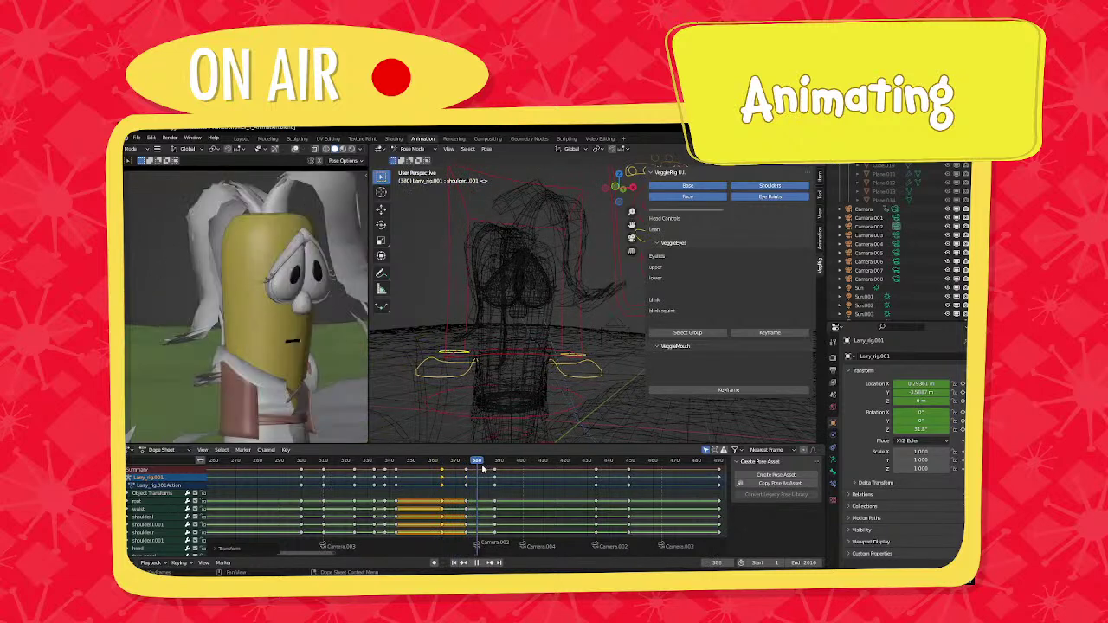
pyautogui.press('space')
pyautogui.click(467, 476)
pyautogui.hotkey('shift', 'd')
pyautogui.press('g')
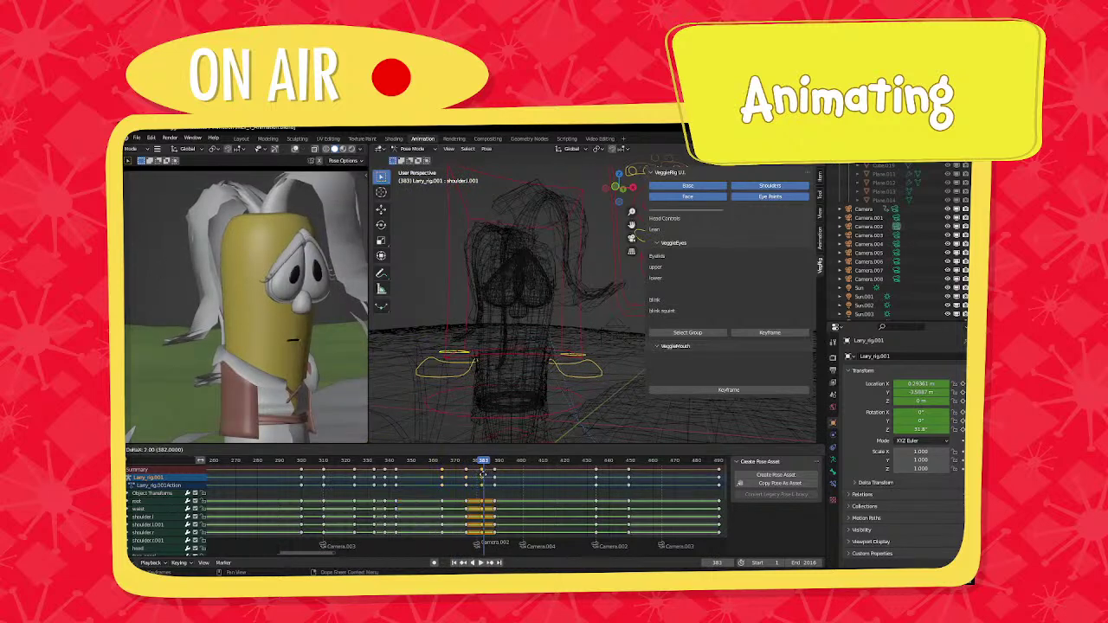
pyautogui.click(486, 475)
# Play on to frame 403 and duplicate the keyframes at about frame 388 to about frame 425 as a hold.
pyautogui.press('space')
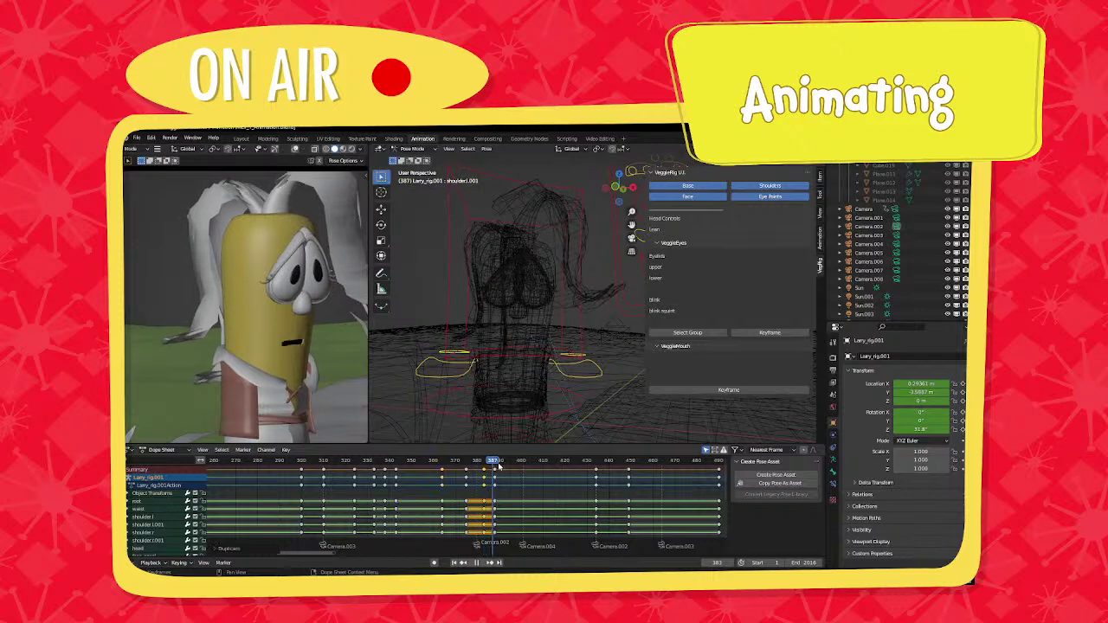
pyautogui.press('space')
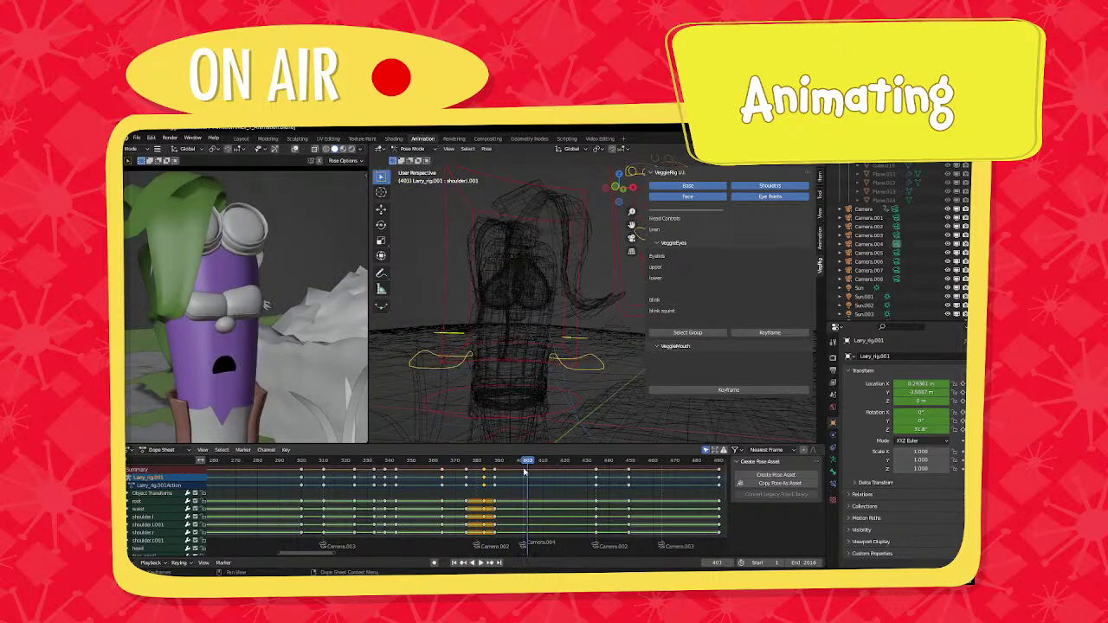
pyautogui.moveTo(517, 483); pyautogui.dragTo(415, 481, button='middle')
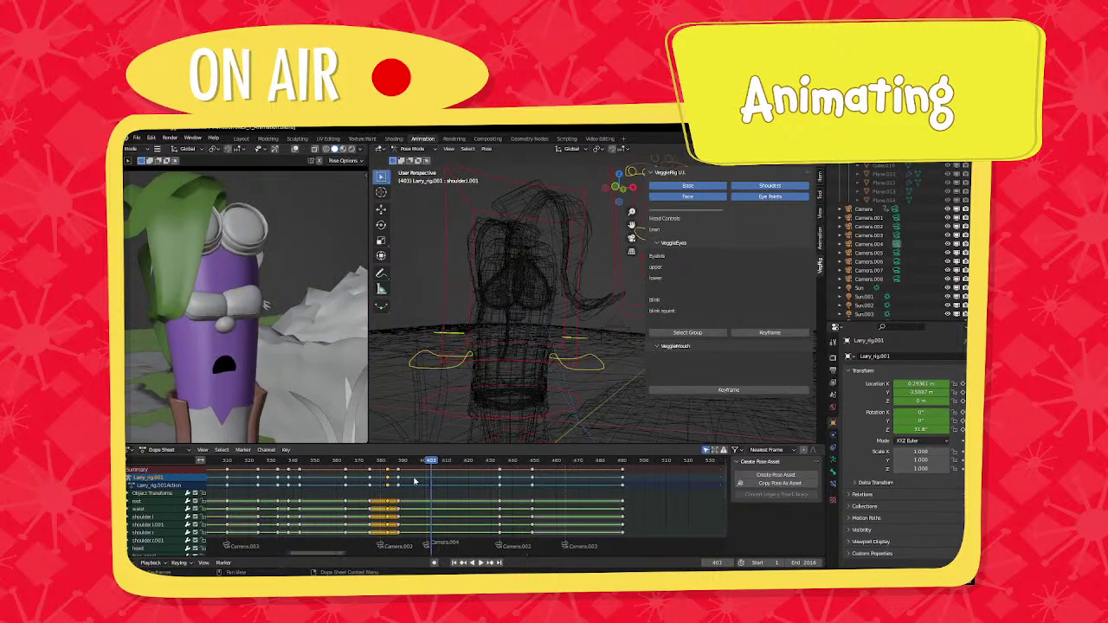
pyautogui.press('g')
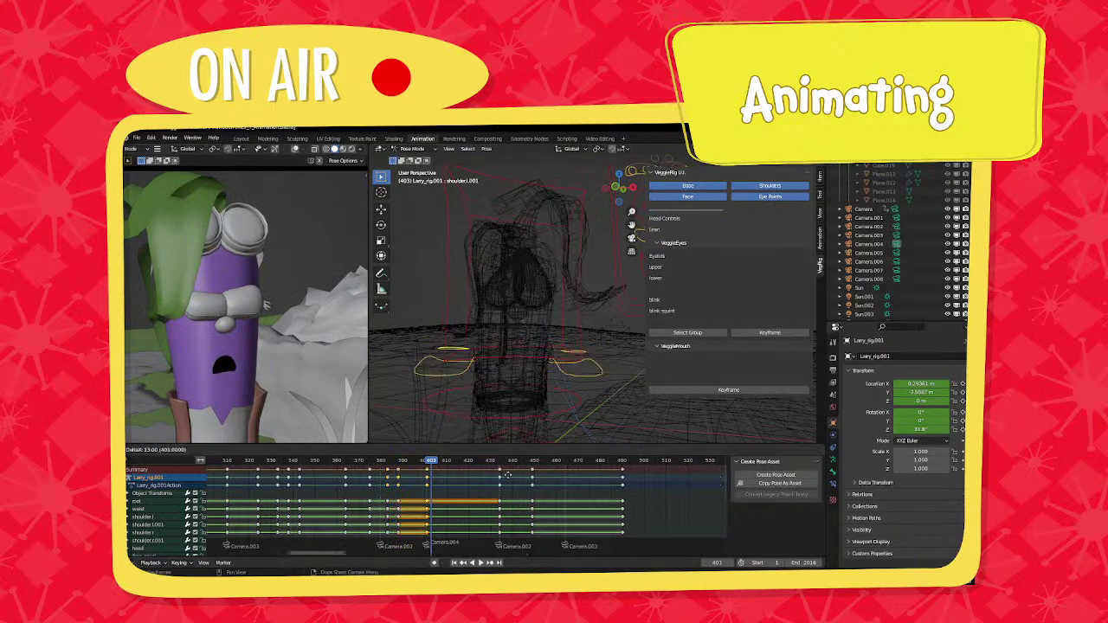
pyautogui.click(481, 471)
# Play the shot from frame 434 and duplicate the frame 434 keyframes to about frame 441 as a hold.
pyautogui.click(500, 462)
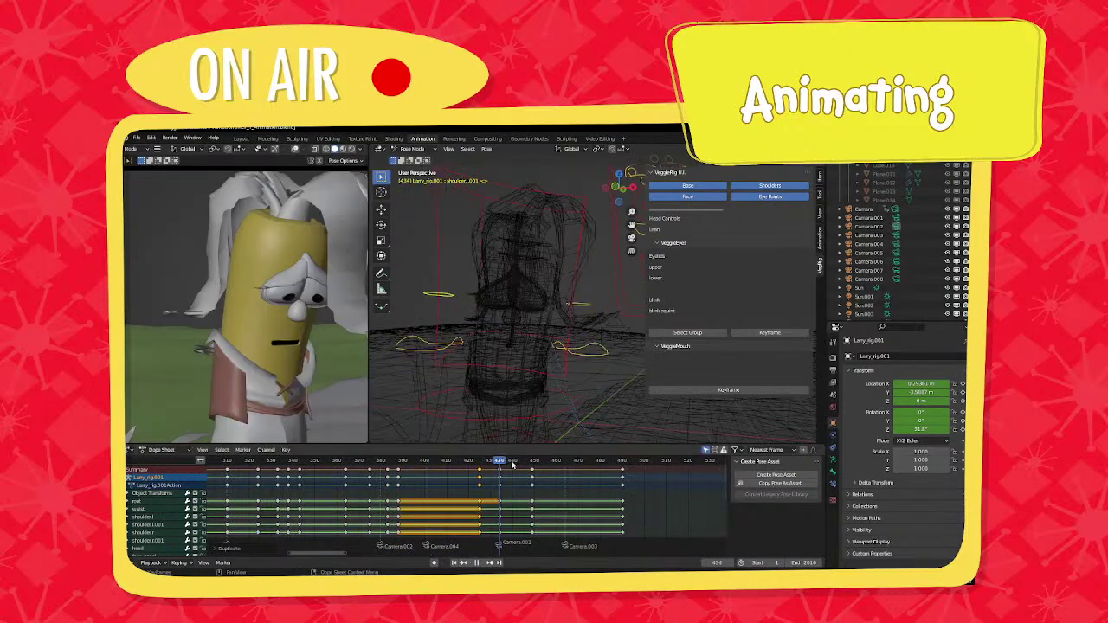
pyautogui.press('space')
pyautogui.moveTo(500, 475); pyautogui.dragTo(514, 473)
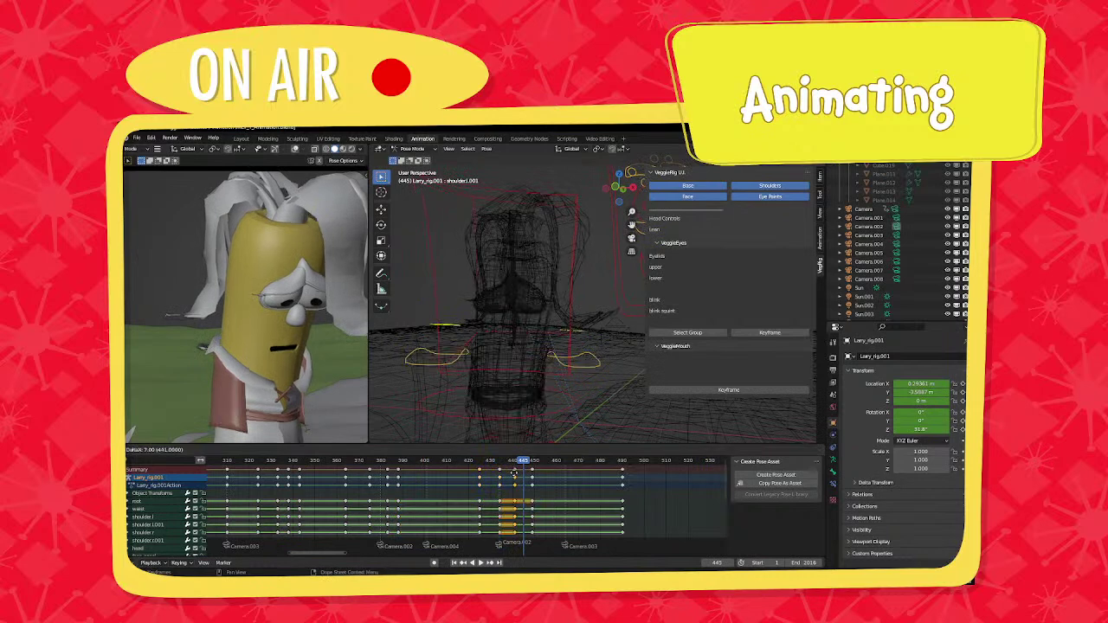
pyautogui.click(514, 474)
# Duplicate the yellow character's keyframes at about frame 449 to about frame 480 as a hold.
pyautogui.moveTo(532, 468); pyautogui.dragTo(415, 469, button='middle')
pyautogui.click(414, 471)
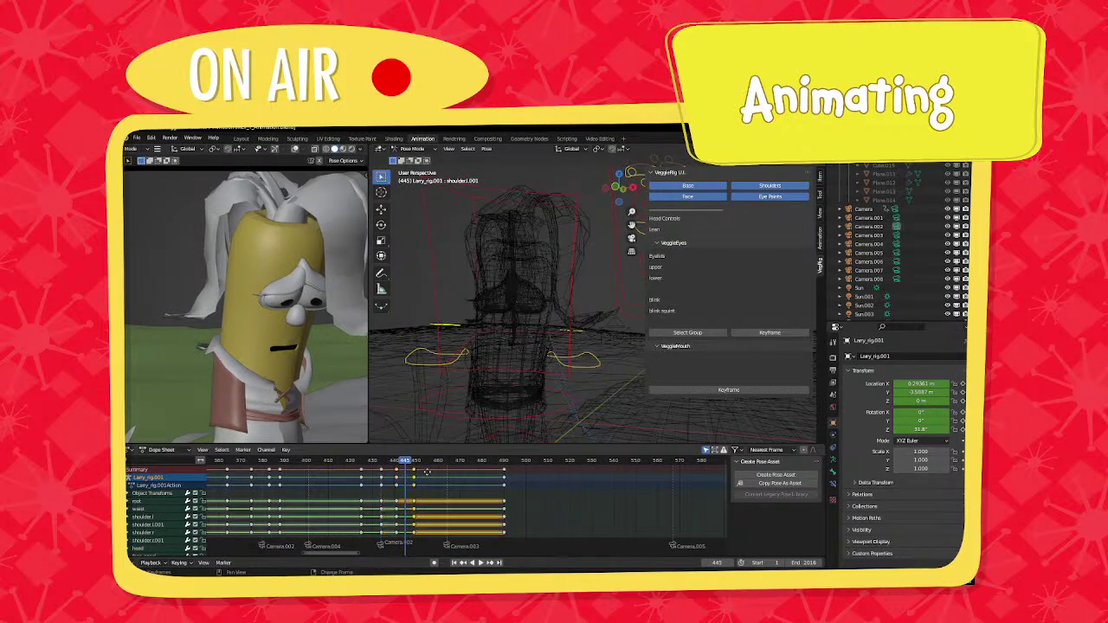
pyautogui.hotkey('shift', 'd')
pyautogui.moveTo(478, 472); pyautogui.dragTo(481, 474)
# Enable Simplify in the render settings with a viewport Max Subdivision of 0, and play the animation from frame 94.
pyautogui.scroll(-5, 511, 485)
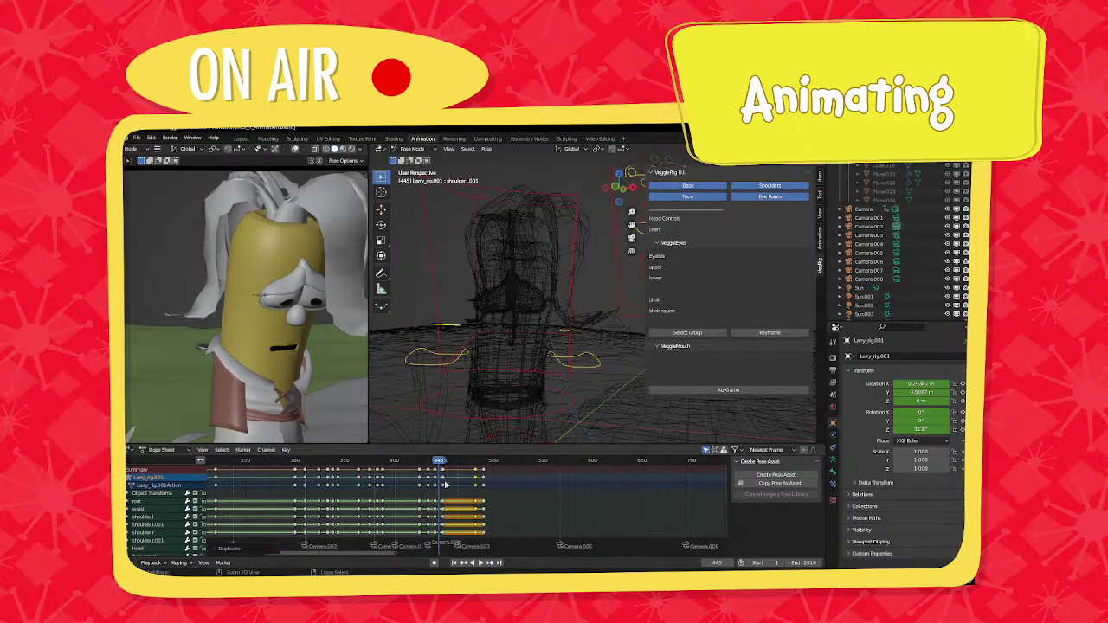
pyautogui.keyDown('ctrl'); pyautogui.hscroll(-6, 426, 495); pyautogui.keyUp('ctrl')
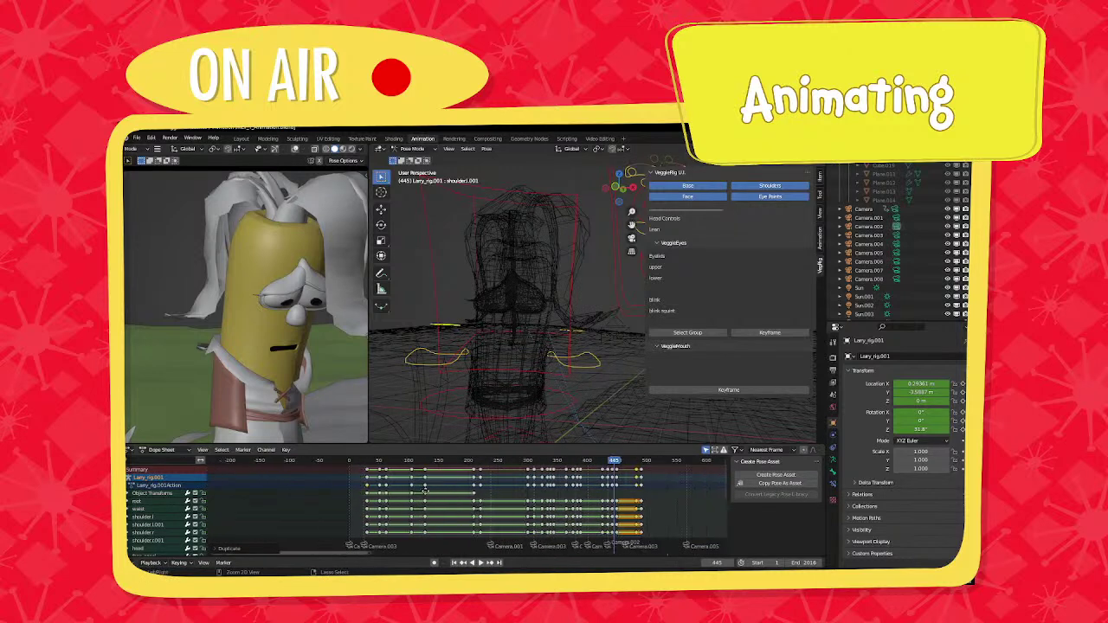
pyautogui.scroll(-2, 292, 371)
pyautogui.keyDown('shift'); pyautogui.moveTo(291, 371); pyautogui.dragTo(266, 374, button='middle'); pyautogui.keyUp('shift')
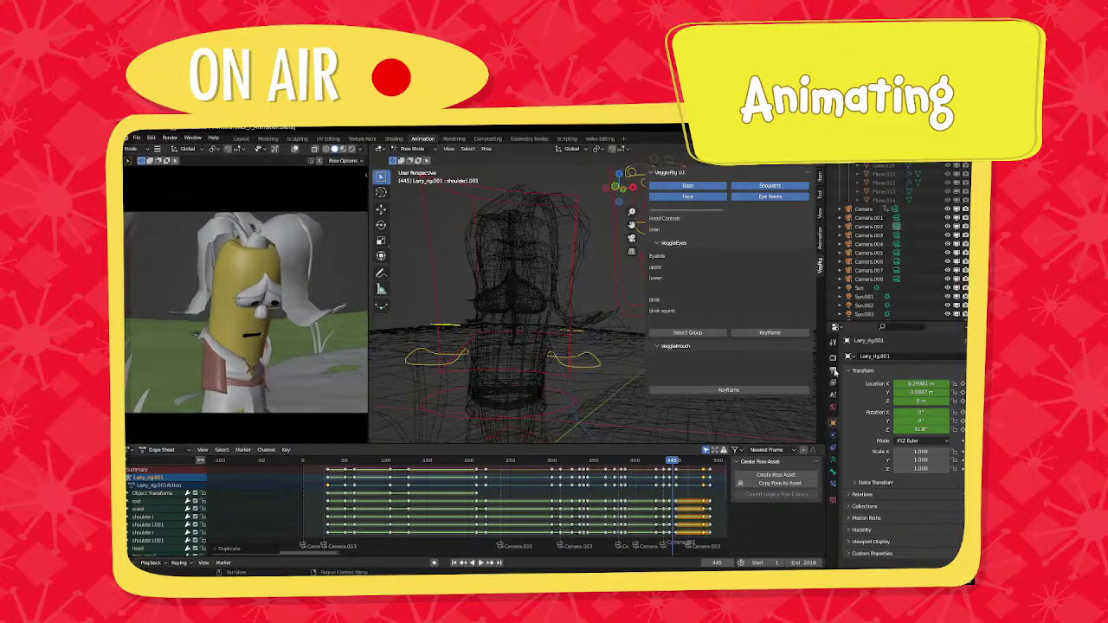
pyautogui.click(832, 358)
pyautogui.scroll(-2, 909, 463)
pyautogui.click(865, 490)
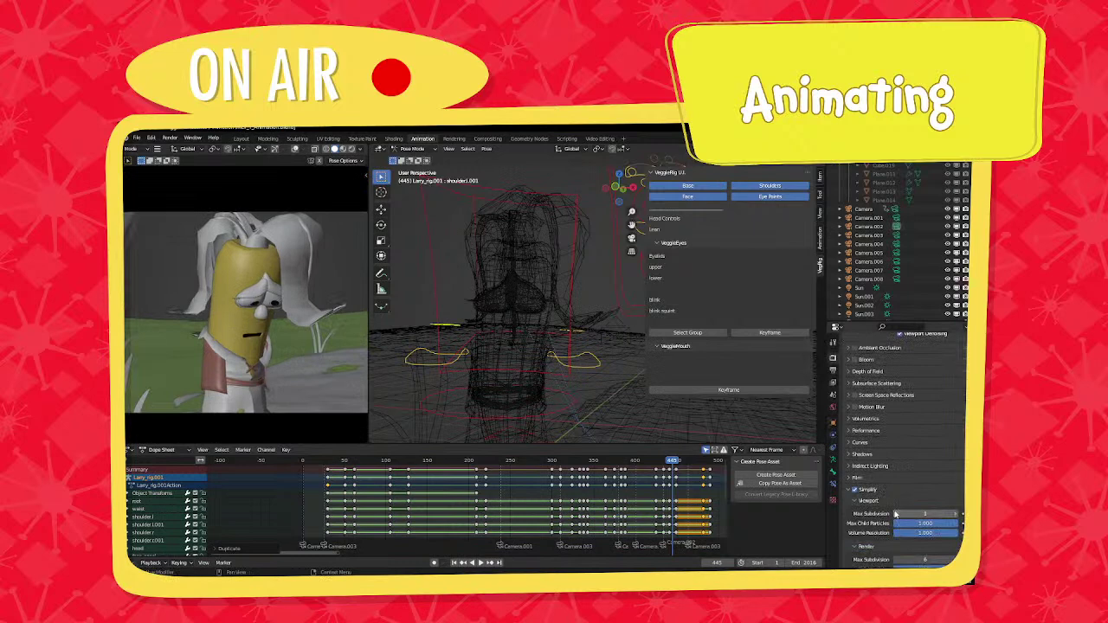
pyautogui.keyDown('ctrl'); pyautogui.hscroll(-1, 539, 515); pyautogui.keyUp('ctrl')
pyautogui.click(407, 468)
pyautogui.press('space')
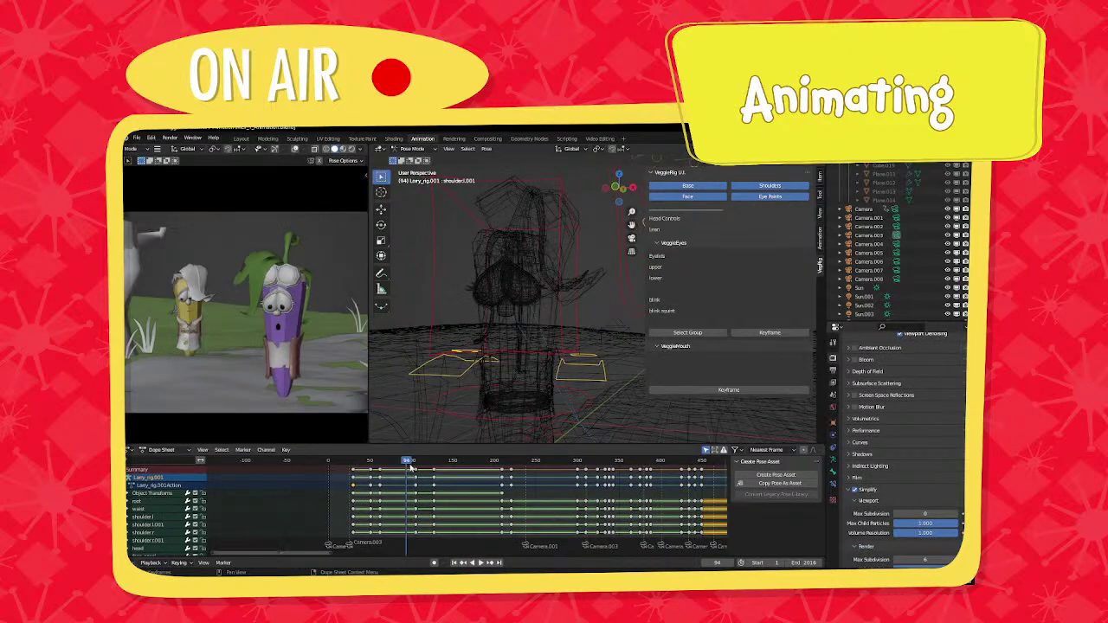
# Disable the Rainbow_Dash collection in the viewports so the purple character is hidden.
pyautogui.scroll(6, 930, 271)
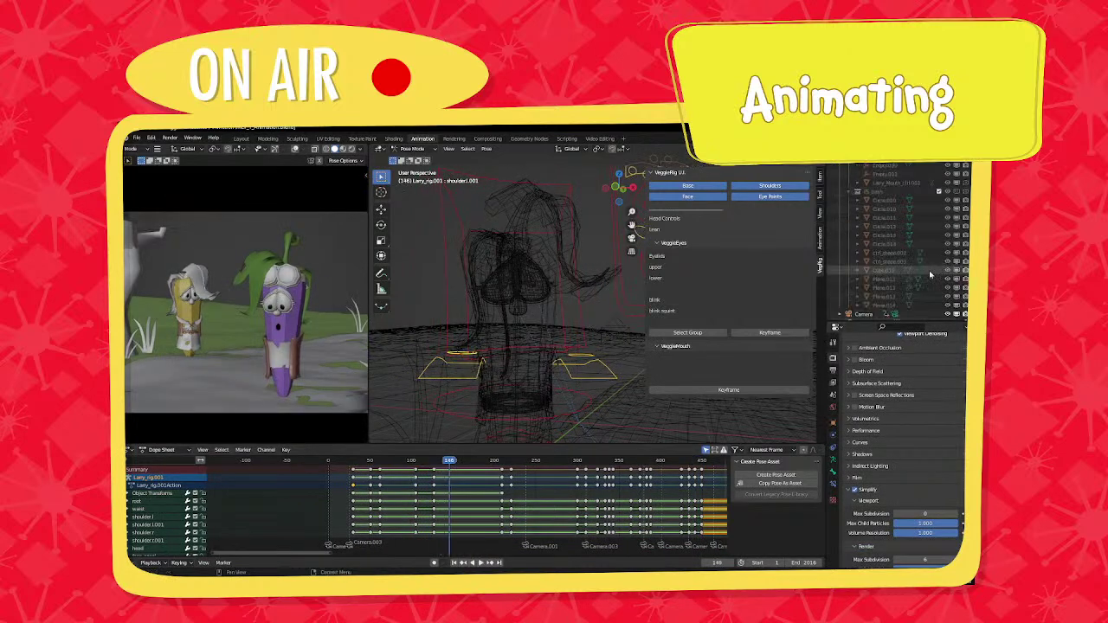
pyautogui.hotkey('shift', 'a')
pyautogui.hotkey('shift', 'a')
pyautogui.scroll(1, 896, 239)
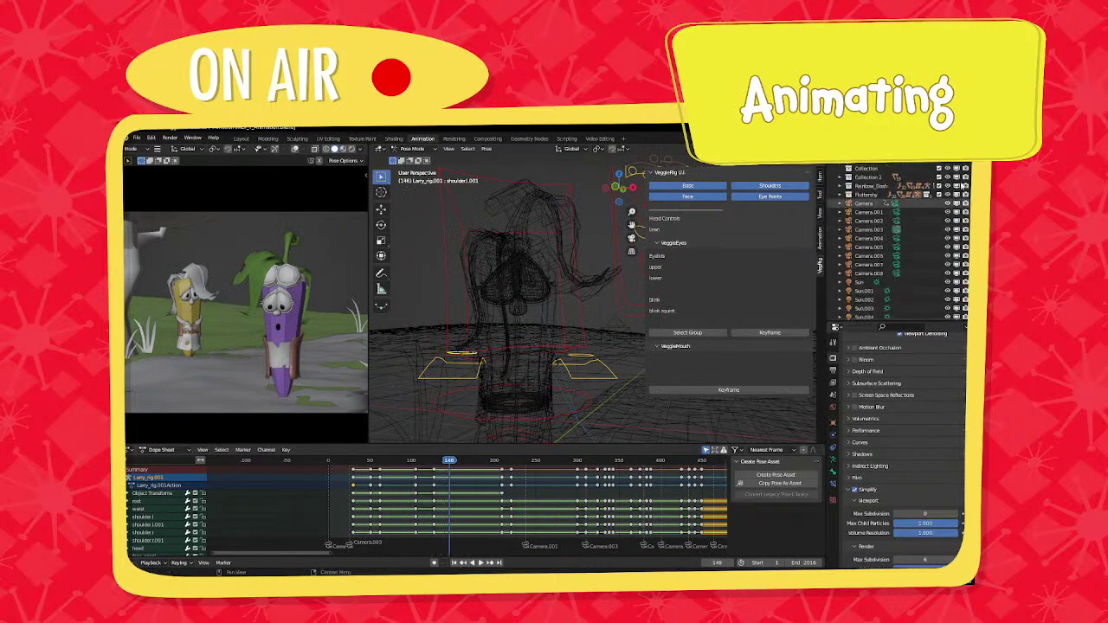
pyautogui.click(956, 187)
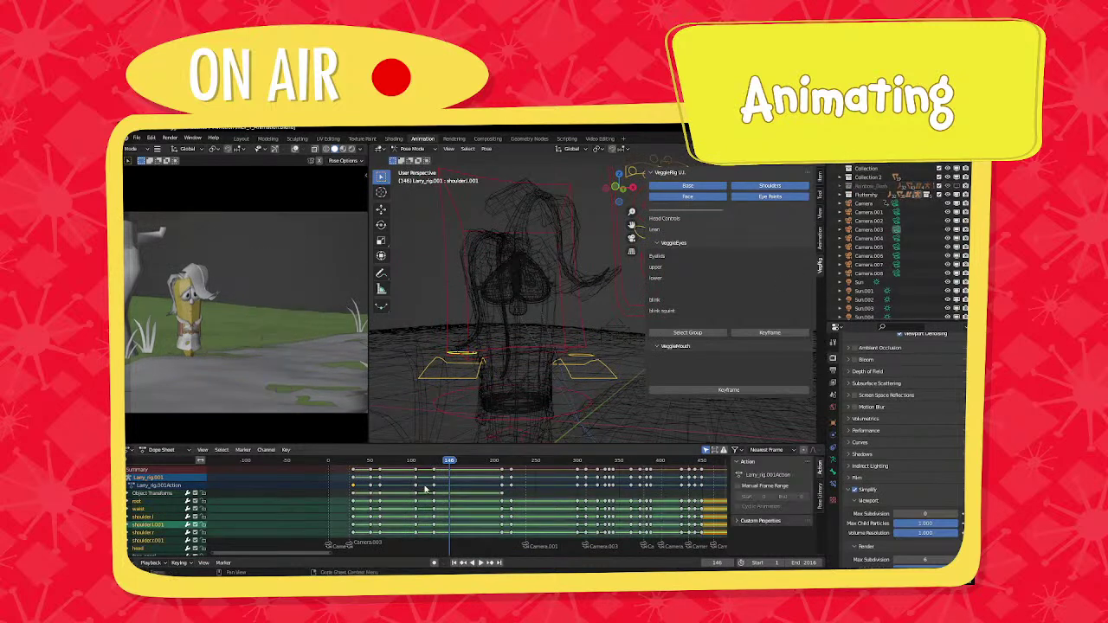
# Disable Collection 2 in the viewports to hide the scenery, and play the animation from frame 29.
pyautogui.moveTo(353, 470); pyautogui.dragTo(385, 467, button='middle')
pyautogui.click(385, 467)
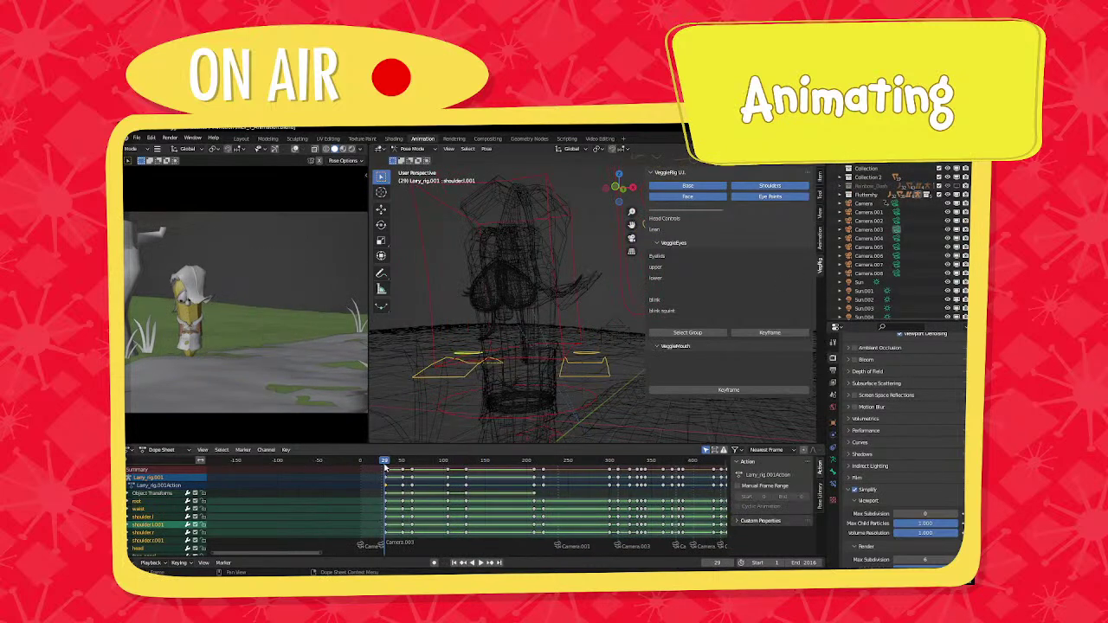
pyautogui.scroll(-6, 441, 286)
pyautogui.moveTo(417, 203); pyautogui.dragTo(445, 169, button='middle')
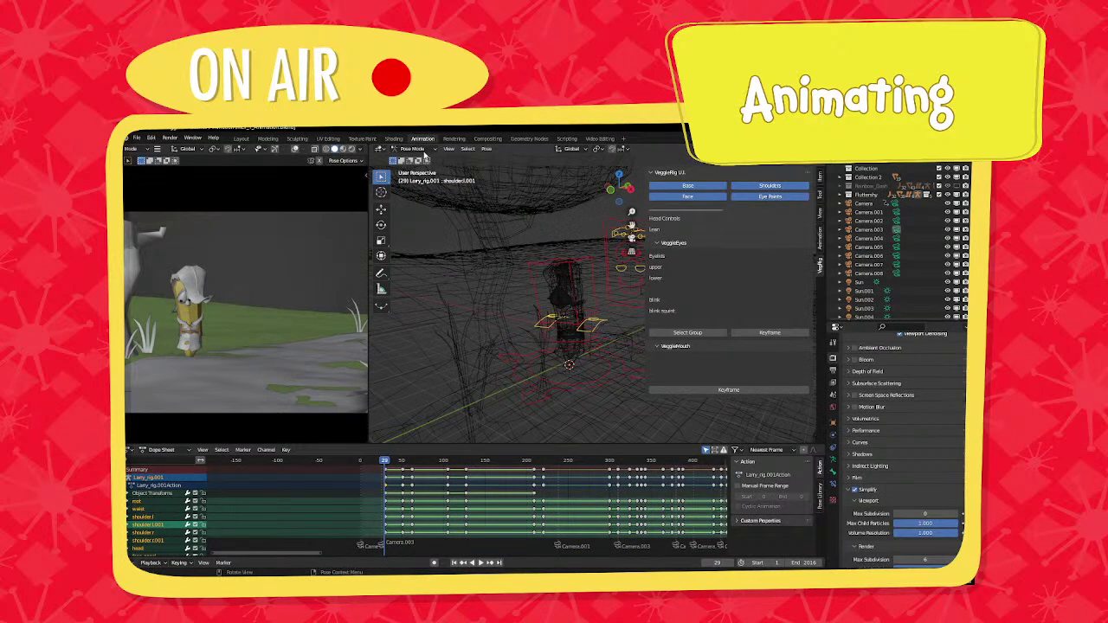
pyautogui.click(957, 172)
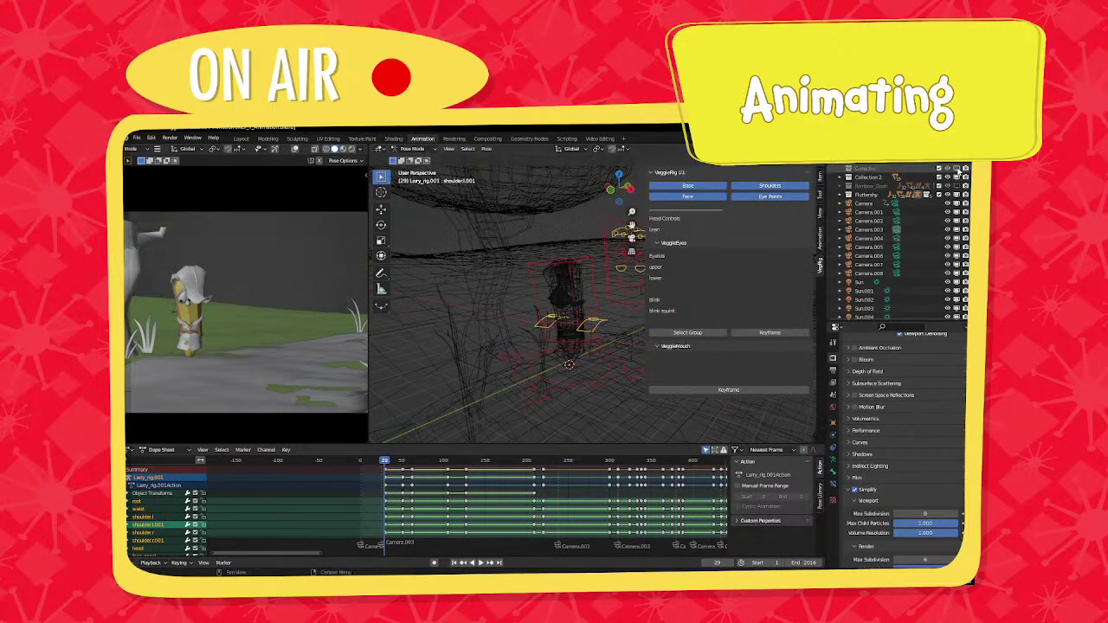
pyautogui.click(957, 176)
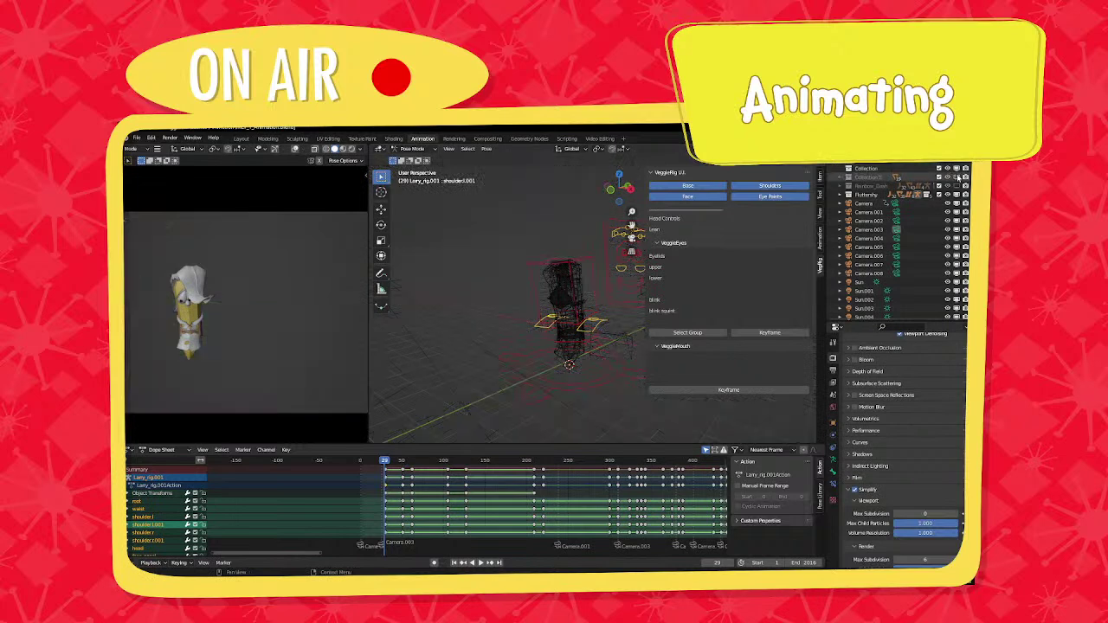
pyautogui.press('space')
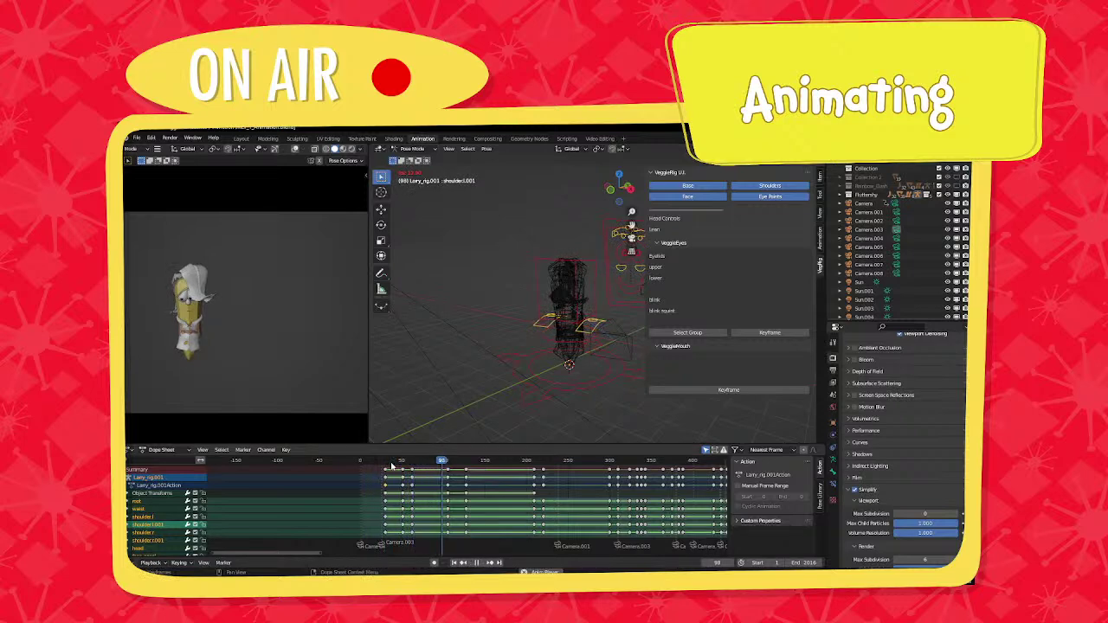
pyautogui.press('space')
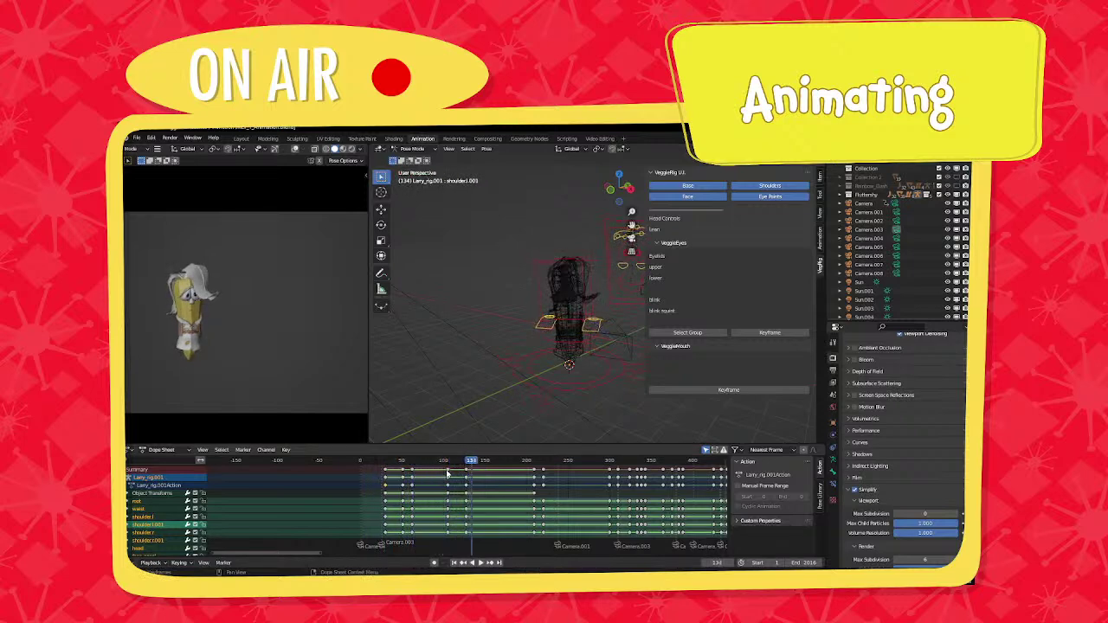
# Move Larry's keyframes at frame 105 to frame 115.
pyautogui.click(151, 563)
pyautogui.scroll(10, 454, 522)
pyautogui.click(400, 471)
pyautogui.press('g')
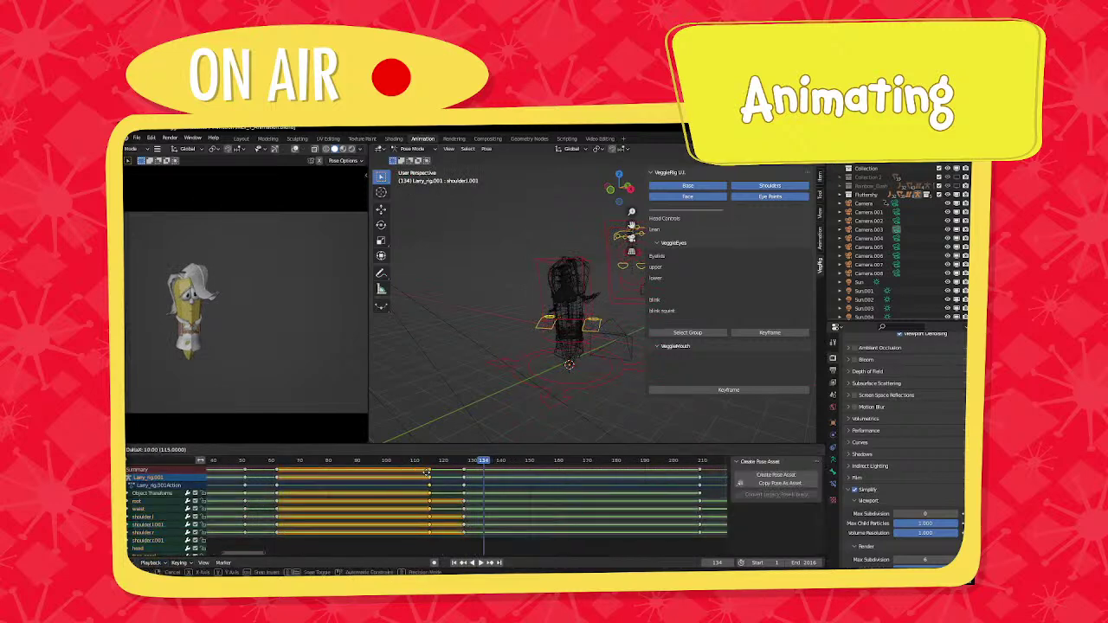
pyautogui.click(429, 474)
pyautogui.scroll(-4, 467, 481)
pyautogui.scroll(4, 501, 485)
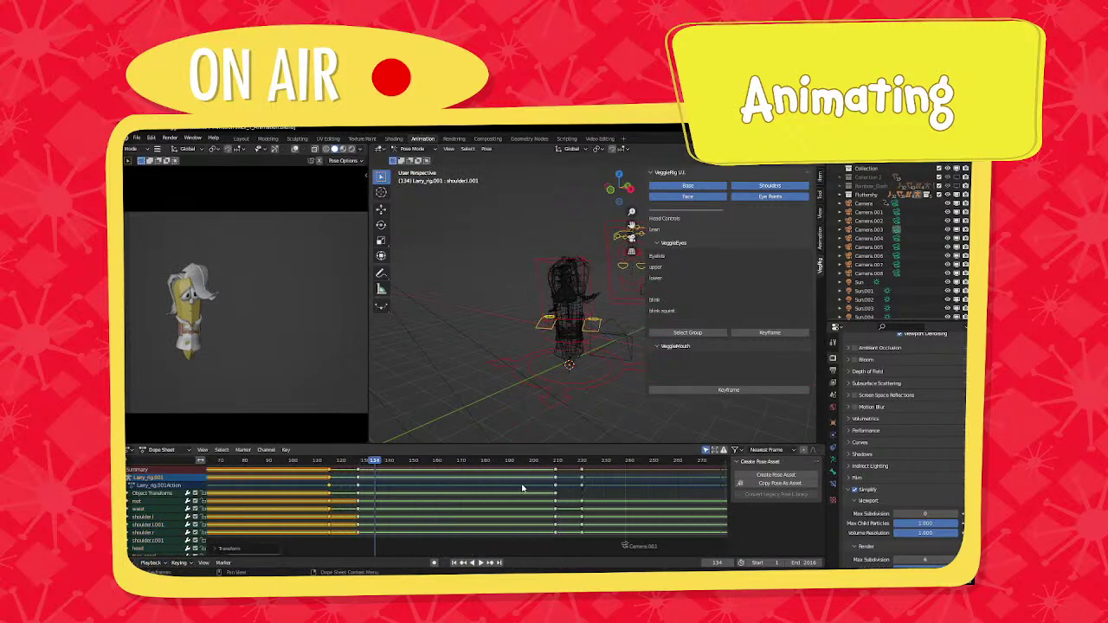
# Move Larry's keyframes at about frame 209 to about frame 213, checking playback from about frame 210.
pyautogui.click(510, 471)
pyautogui.press('g')
pyautogui.click(519, 471)
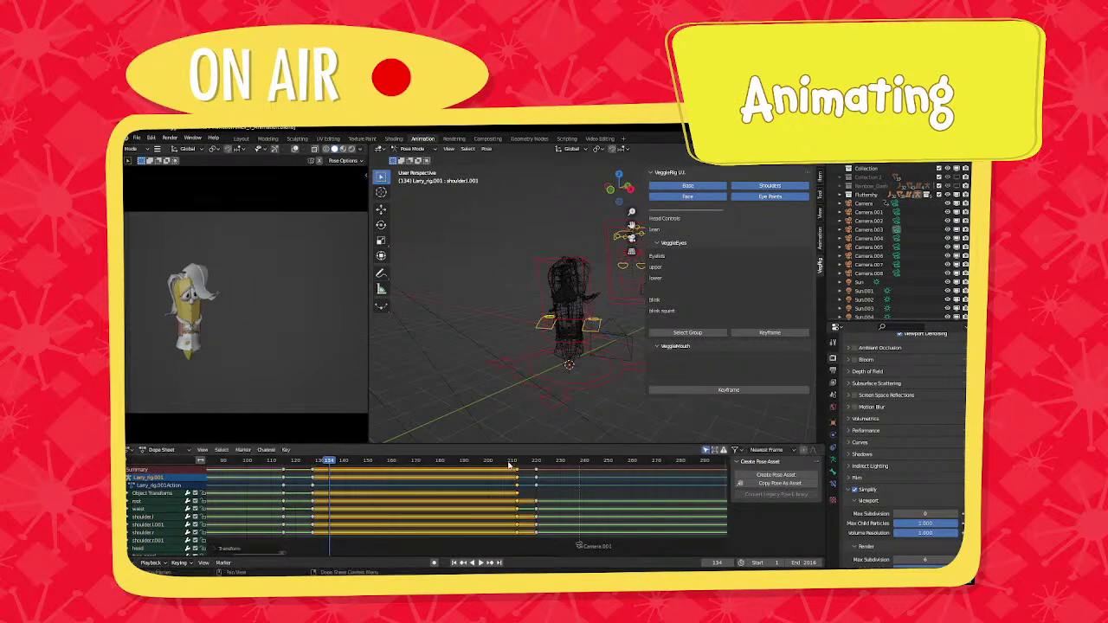
pyautogui.click(511, 462)
pyautogui.press('space')
pyautogui.press('space')
pyautogui.moveTo(518, 472); pyautogui.dragTo(520, 473)
pyautogui.scroll(-3, 496, 481)
pyautogui.moveTo(486, 483); pyautogui.dragTo(587, 484, button='middle')
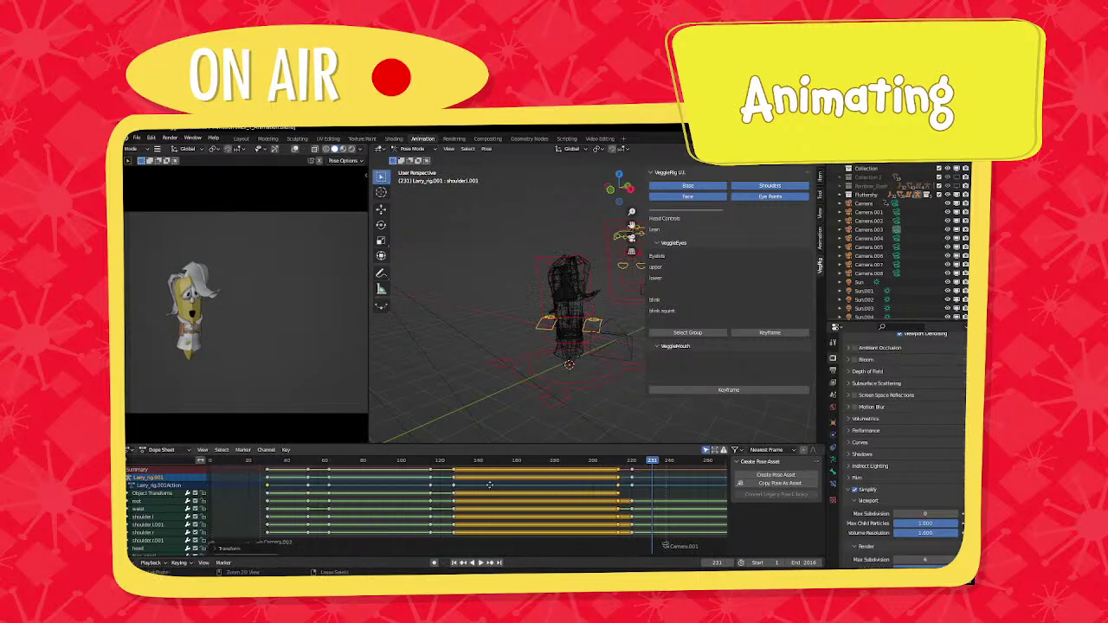
# Shift the keyframes at frame 115 to about 117 and those at about frame 51 to about 54, and play the shot.
pyautogui.scroll(2, 487, 486)
pyautogui.moveTo(487, 486); pyautogui.dragTo(547, 485, button='middle')
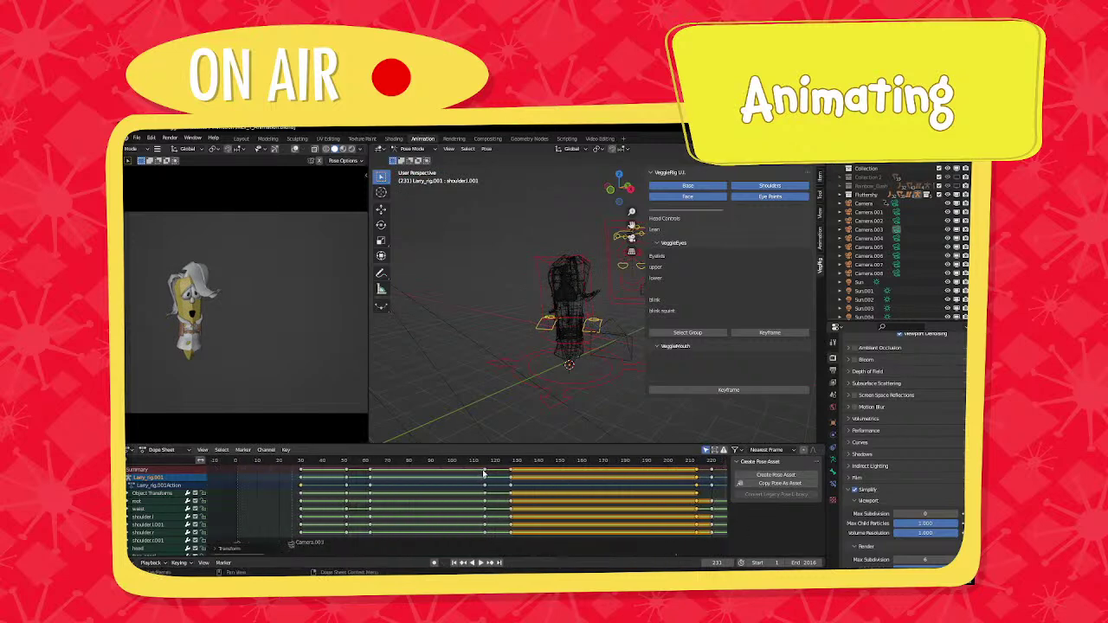
pyautogui.moveTo(485, 471); pyautogui.dragTo(489, 472)
pyautogui.moveTo(348, 472); pyautogui.dragTo(352, 470)
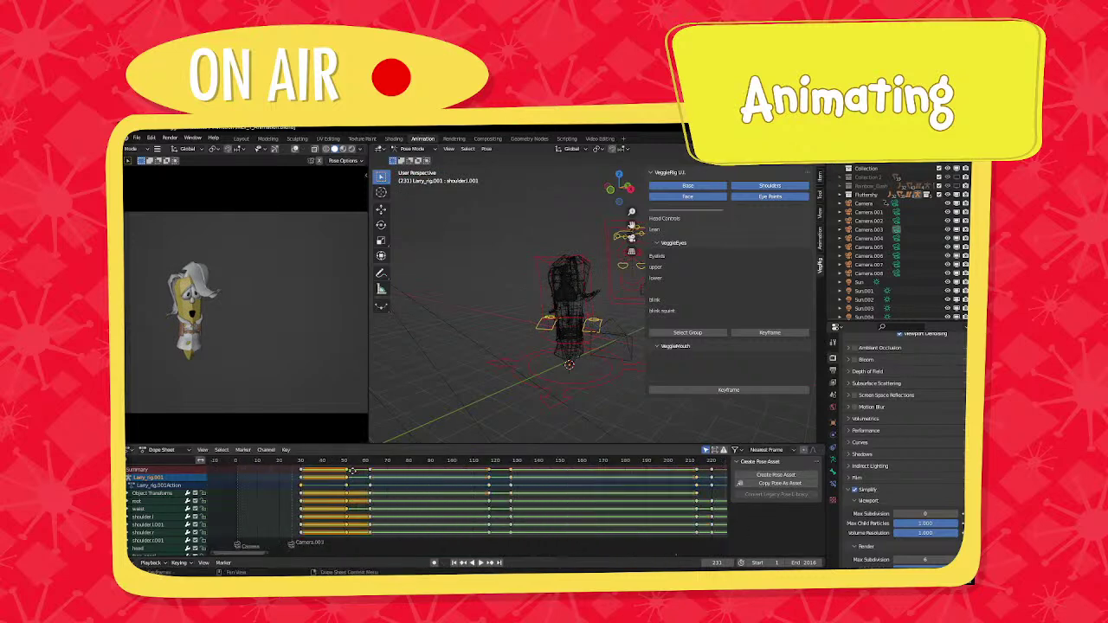
pyautogui.press('space')
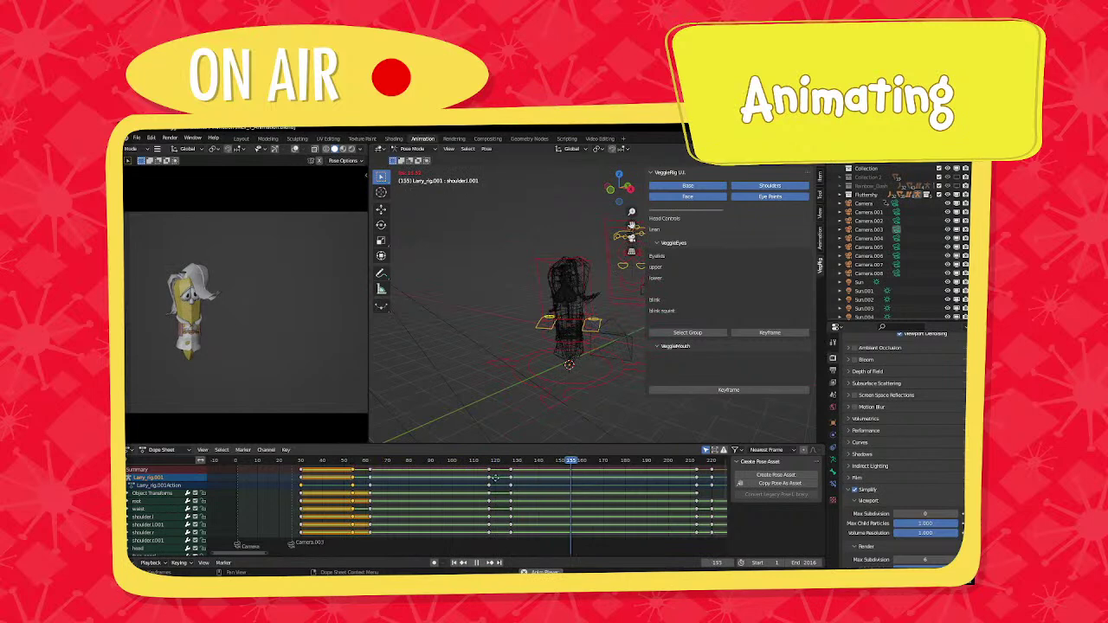
# Move the keyframes at about frame 213 to about frame 216 and play the motion from just before them.
pyautogui.moveTo(495, 477); pyautogui.dragTo(284, 486, button='middle')
pyautogui.scroll(-3, 284, 486)
pyautogui.moveTo(394, 490); pyautogui.dragTo(335, 495, button='middle')
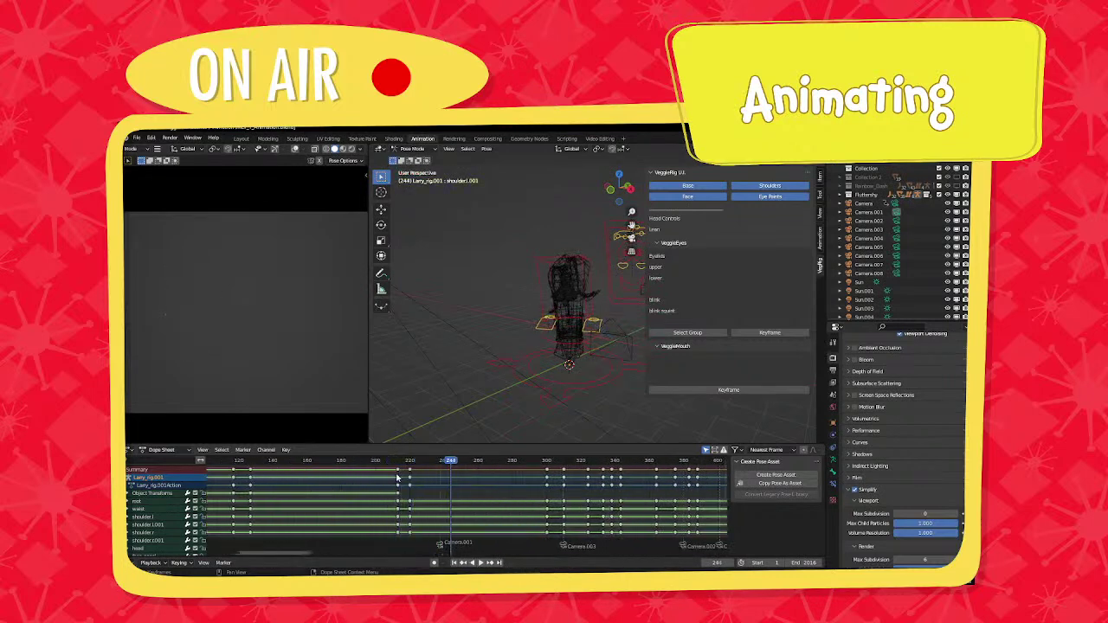
pyautogui.scroll(3, 380, 476)
pyautogui.moveTo(339, 472); pyautogui.dragTo(349, 473)
pyautogui.click(327, 462)
pyautogui.press('space')
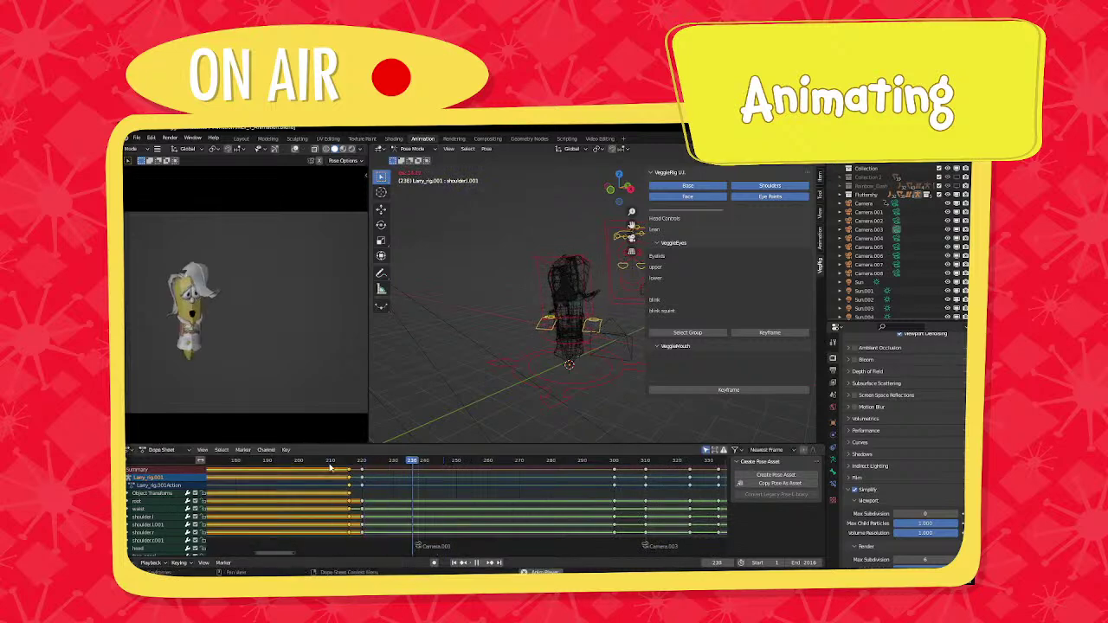
# Move the keyframes at about frame 324 to about frame 328 and play from about frame 316.
pyautogui.scroll(-2, 561, 489)
pyautogui.scroll(3, 433, 491)
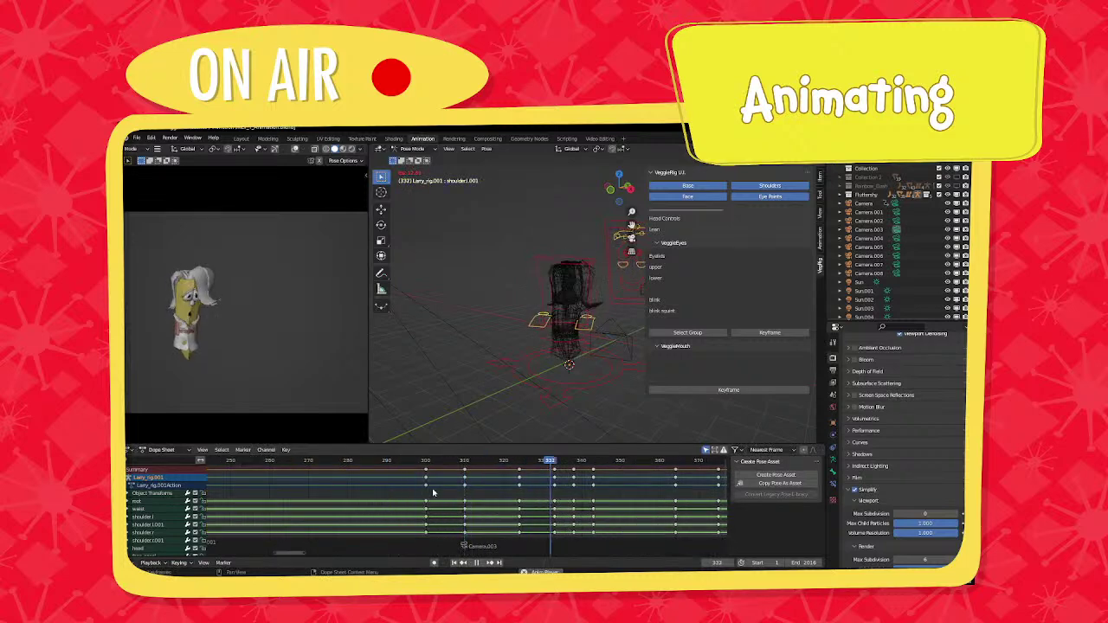
pyautogui.press('space')
pyautogui.moveTo(519, 475); pyautogui.dragTo(536, 475)
pyautogui.click(488, 461)
pyautogui.press('space')
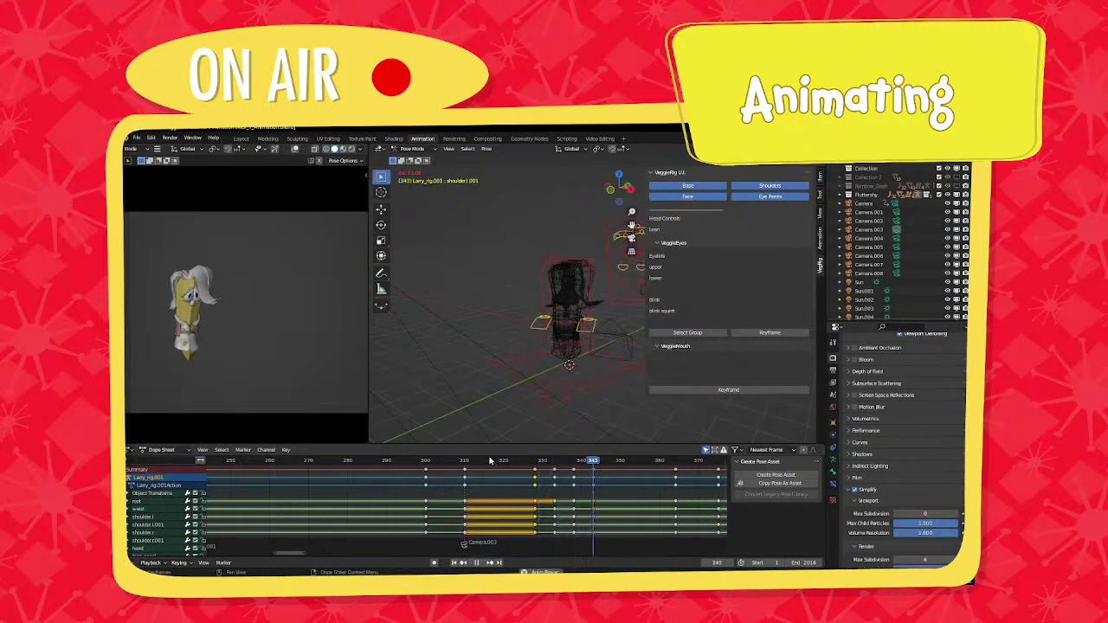
# Shift the keyframes at about frames 328 and 333 three frames earlier and replay that section.
pyautogui.press('space')
pyautogui.moveTo(526, 473); pyautogui.dragTo(568, 492)
pyautogui.moveTo(555, 482); pyautogui.dragTo(542, 480)
pyautogui.press('space')
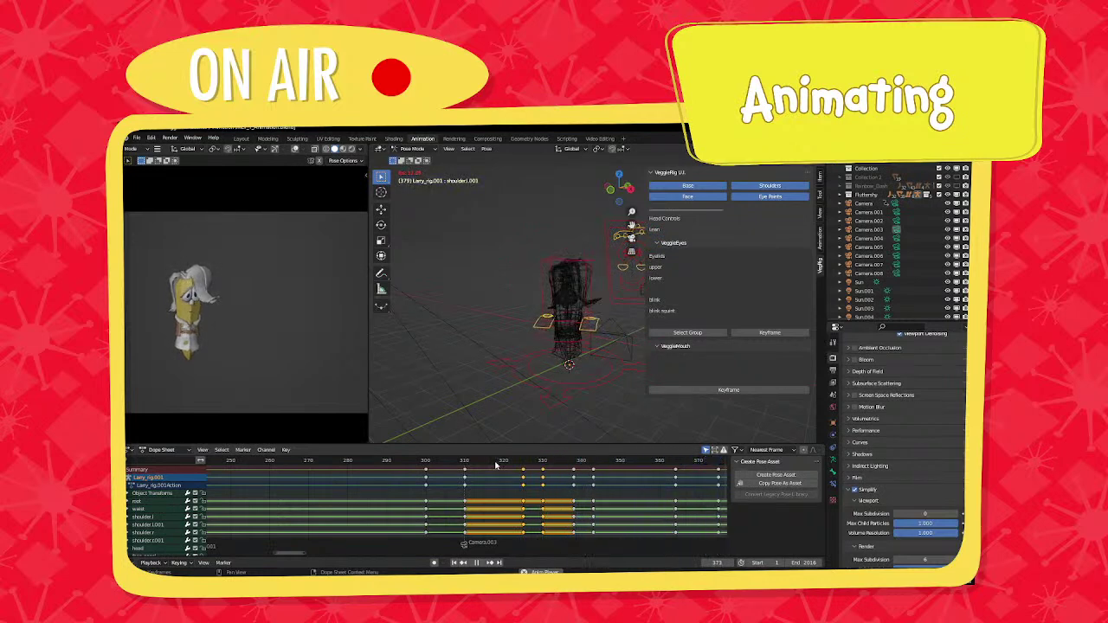
# Move the keyframes at about frames 364 and 375 about eight frames earlier and play from about frame 336.
pyautogui.press('space')
pyautogui.moveTo(632, 472); pyautogui.dragTo(492, 478, button='middle')
pyautogui.click(572, 480)
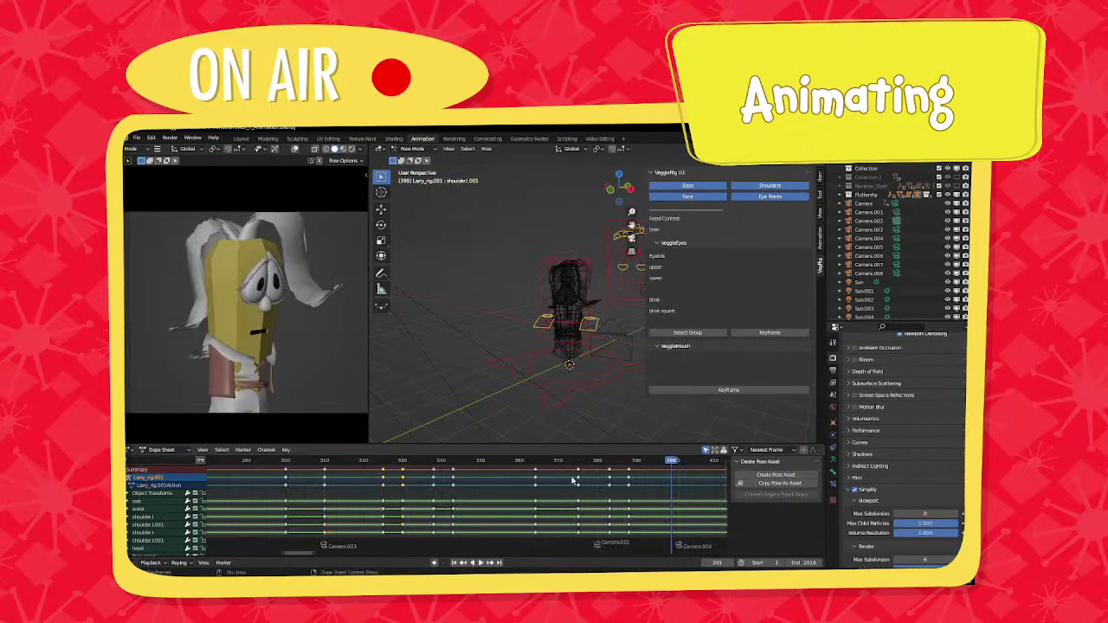
pyautogui.moveTo(510, 470); pyautogui.dragTo(584, 488)
pyautogui.press('g')
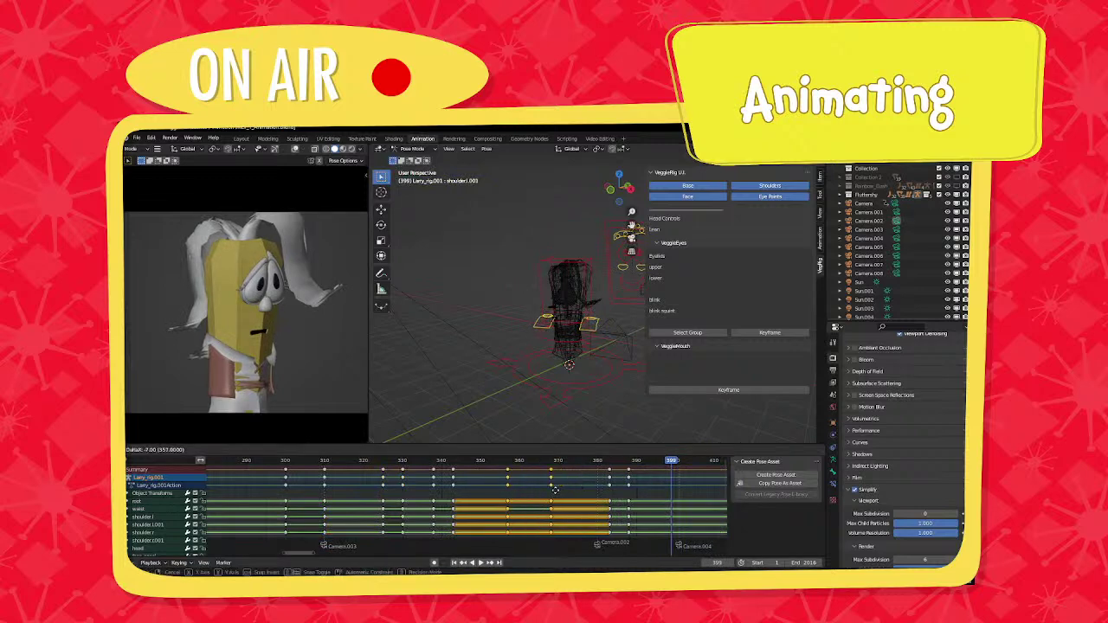
pyautogui.click(553, 488)
pyautogui.click(425, 467)
pyautogui.press('space')
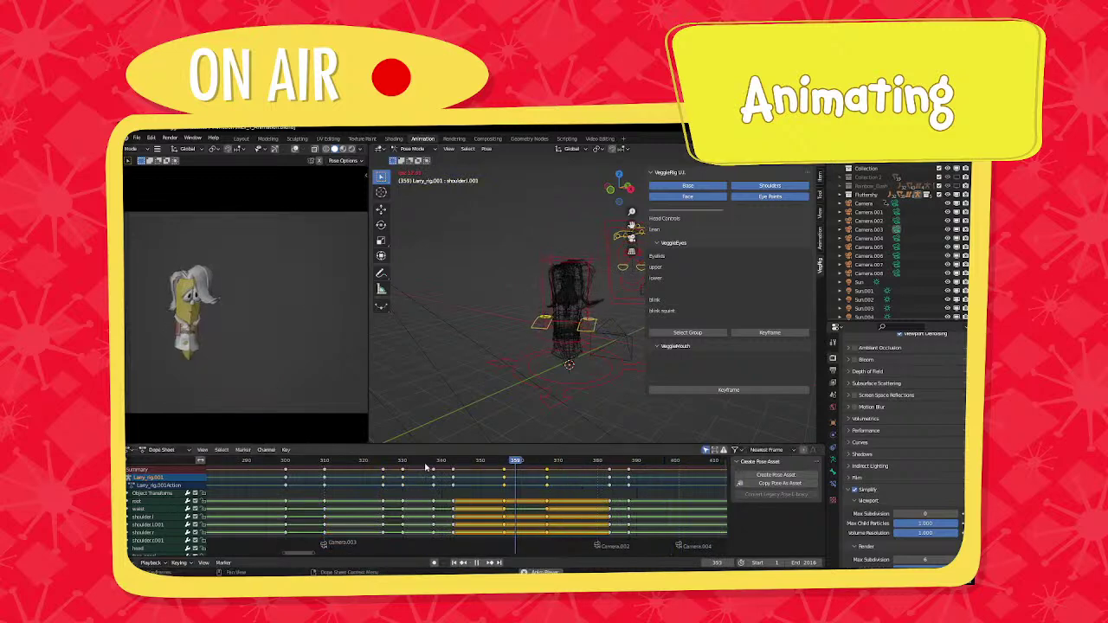
# Move the keyframes at frame 383 to 384 and those at about frame 388 to about 387, and replay the section.
pyautogui.press('space')
pyautogui.click(610, 476)
pyautogui.press('g')
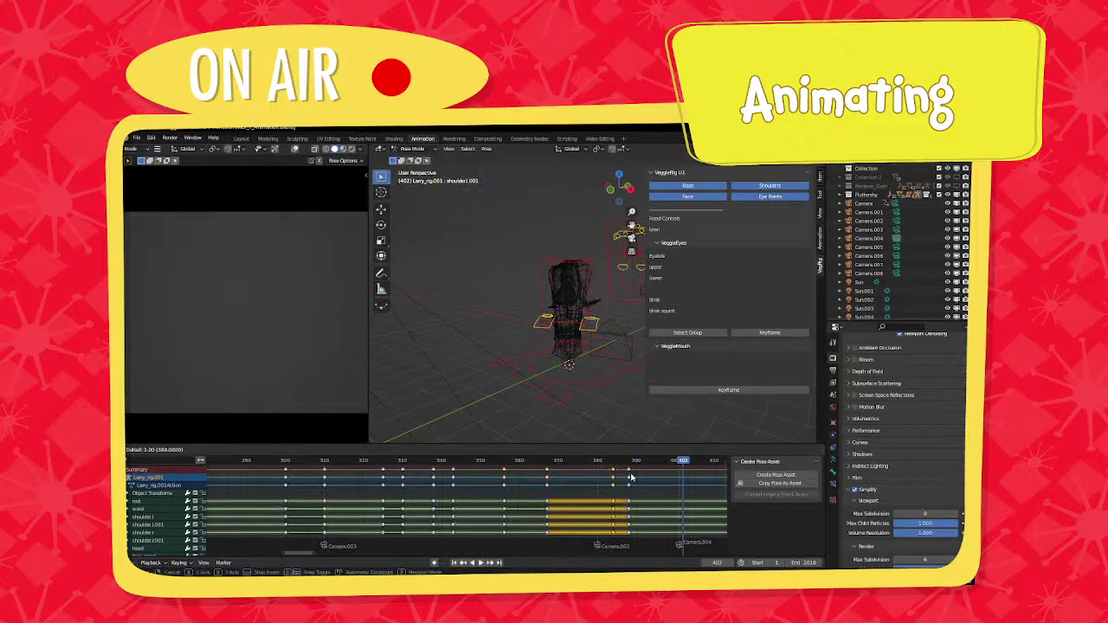
pyautogui.click(631, 476)
pyautogui.click(629, 477)
pyautogui.press('g')
pyautogui.click(624, 475)
pyautogui.click(477, 465)
pyautogui.press('space')
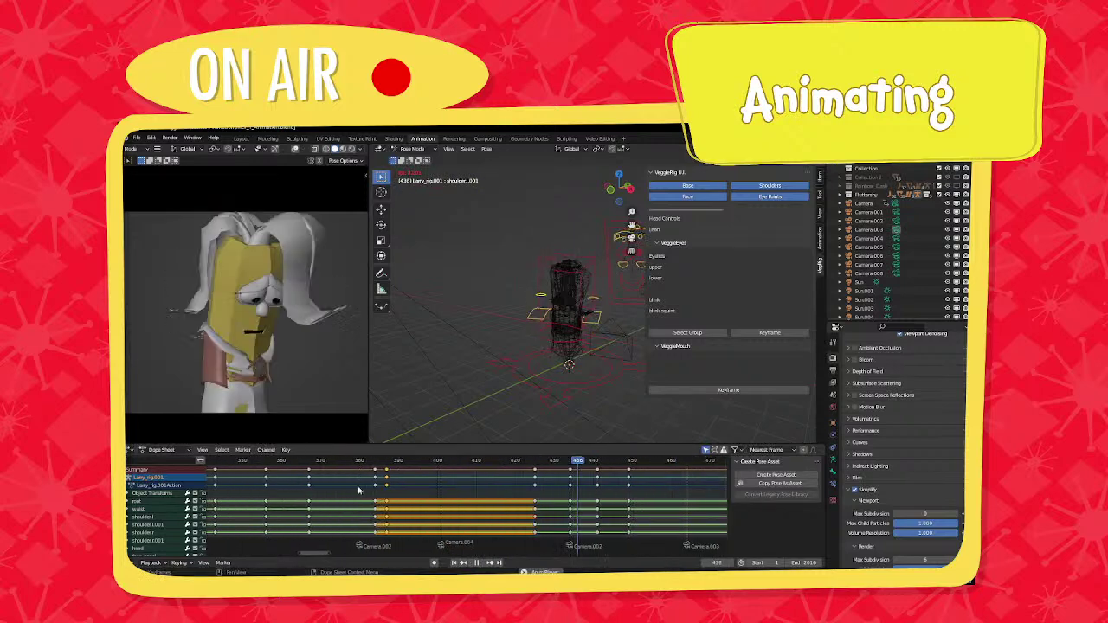
# Move the keyframes at about frame 441 to about frame 443, play to the end of the motion, and save the file.
pyautogui.press('space')
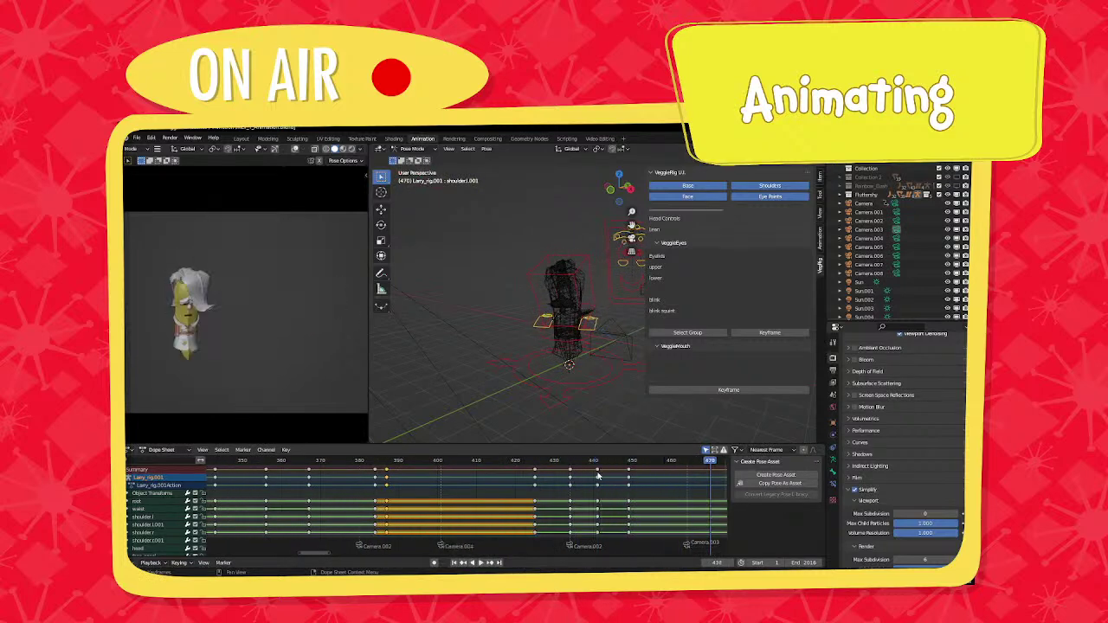
pyautogui.moveTo(598, 476); pyautogui.dragTo(606, 477)
pyautogui.keyDown('ctrl'); pyautogui.moveTo(587, 475); pyautogui.dragTo(578, 482, button='middle'); pyautogui.keyUp('ctrl')
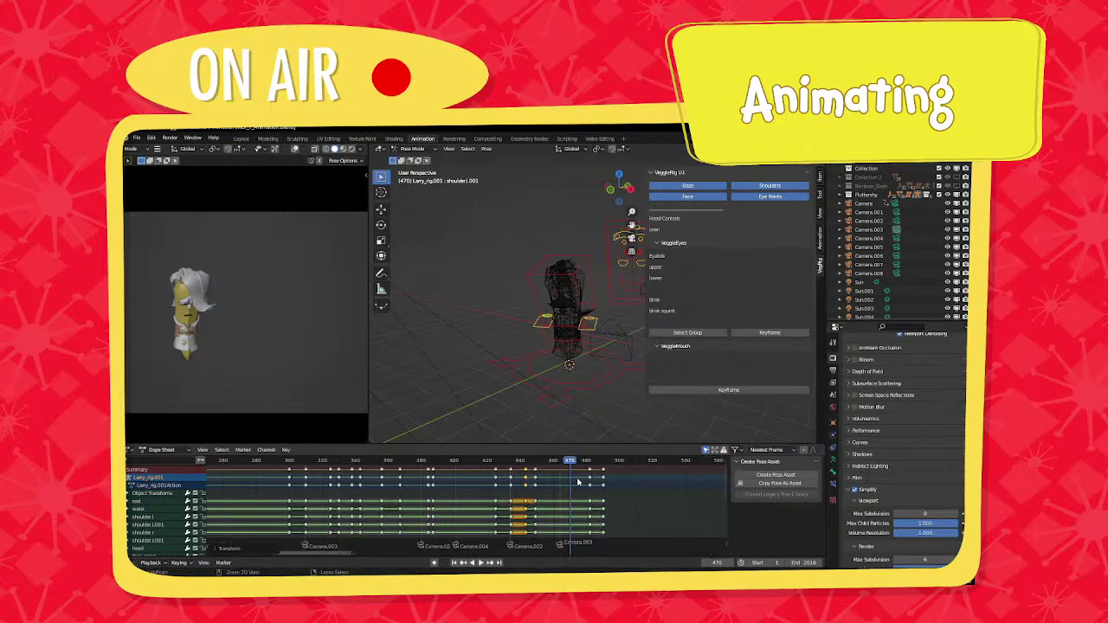
pyautogui.press('space')
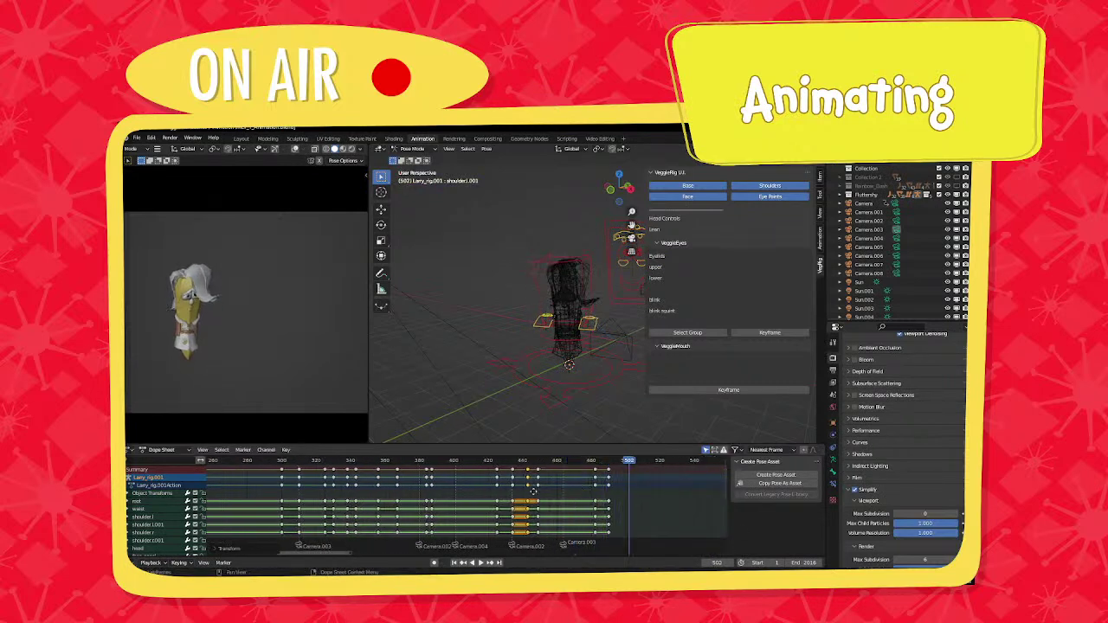
pyautogui.scroll(-3, 562, 498)
pyautogui.hotkey('ctrl', 's')
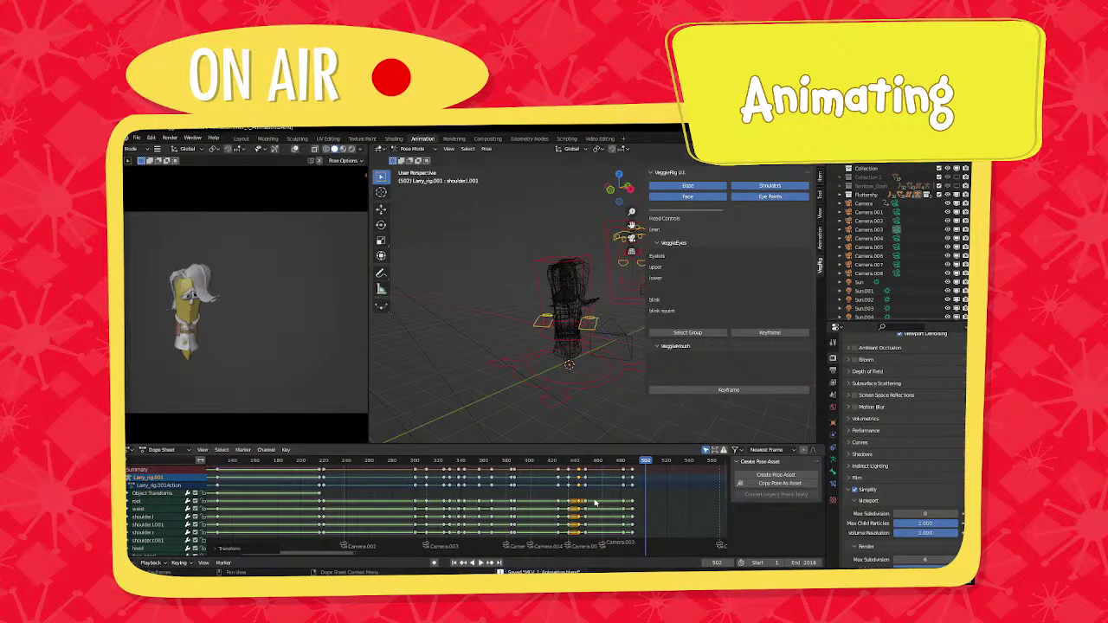
# Review the timing of Larry's opening keyframes by playing the shot from about frame 55 and again from frame 57.
pyautogui.moveTo(404, 500); pyautogui.dragTo(584, 507, button='middle')
pyautogui.scroll(2, 536, 508)
pyautogui.moveTo(431, 511); pyautogui.dragTo(493, 520, button='middle')
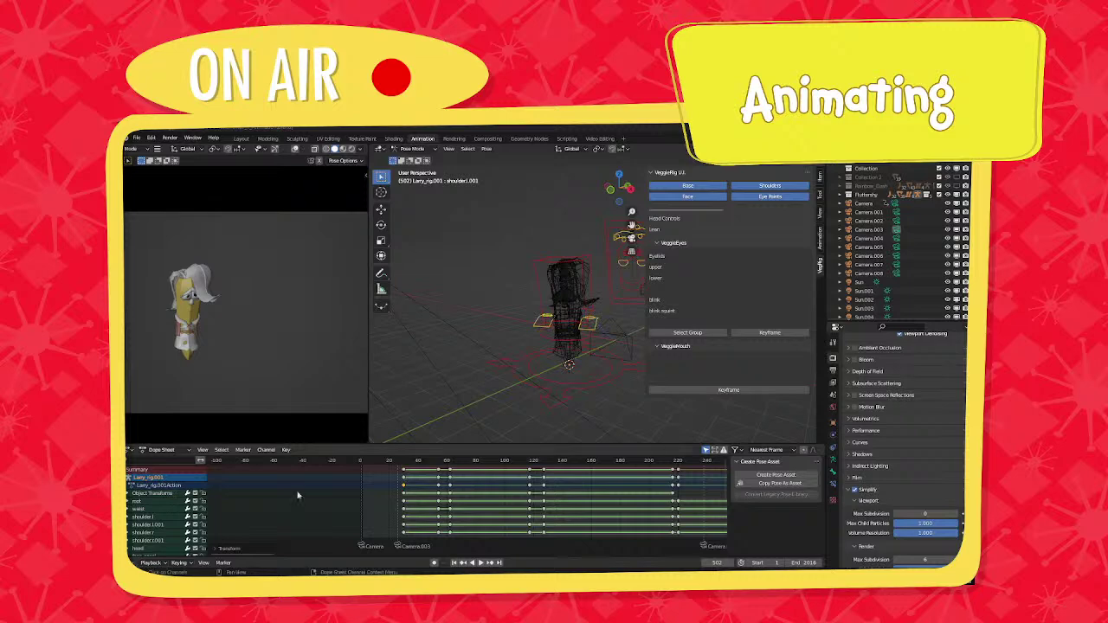
pyautogui.scroll(-1, 299, 495)
pyautogui.moveTo(437, 502); pyautogui.dragTo(402, 503, button='middle')
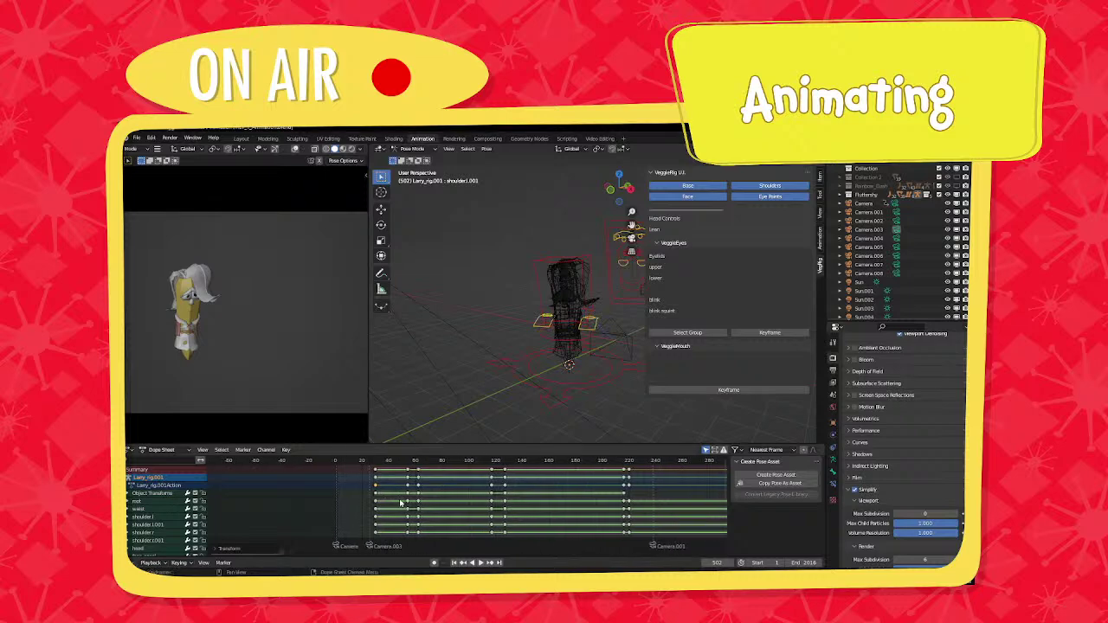
pyautogui.scroll(2, 402, 502)
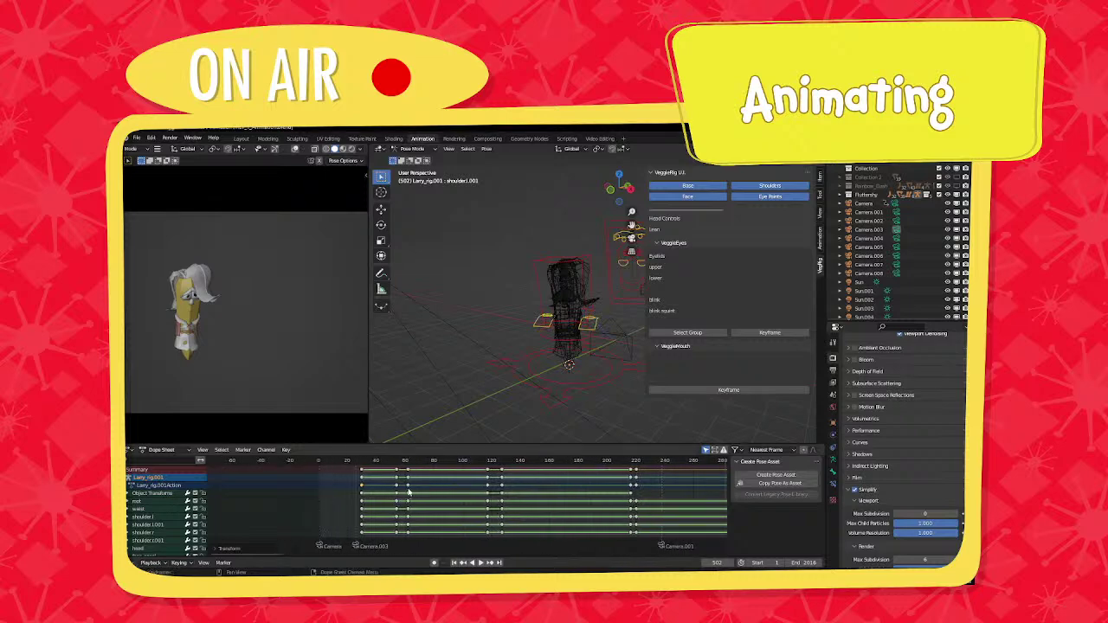
pyautogui.scroll(3, 405, 492)
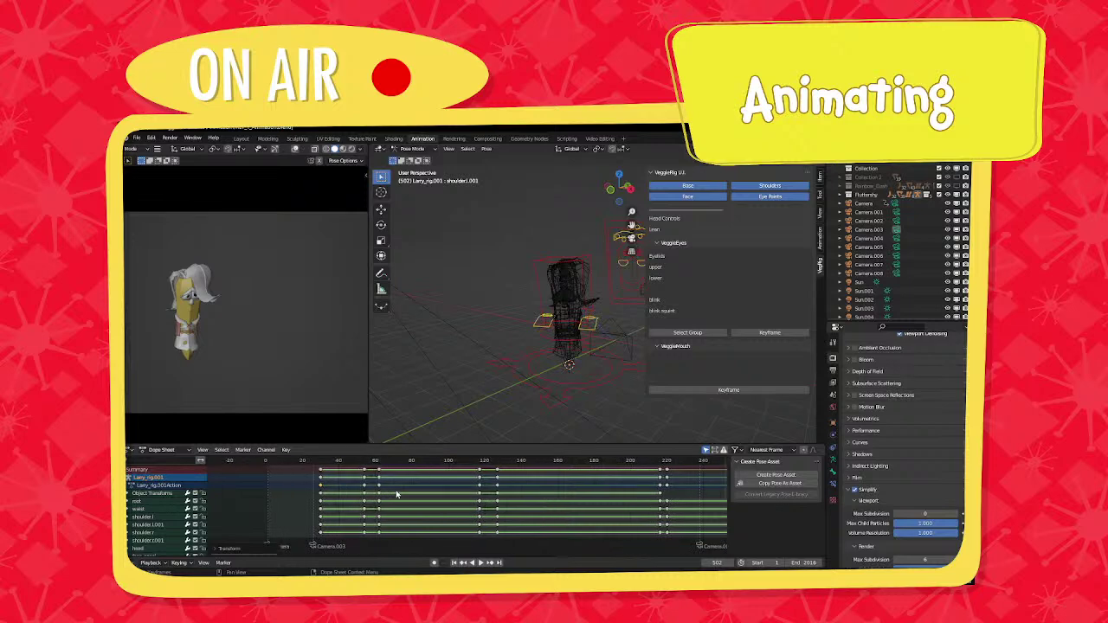
pyautogui.scroll(1, 396, 494)
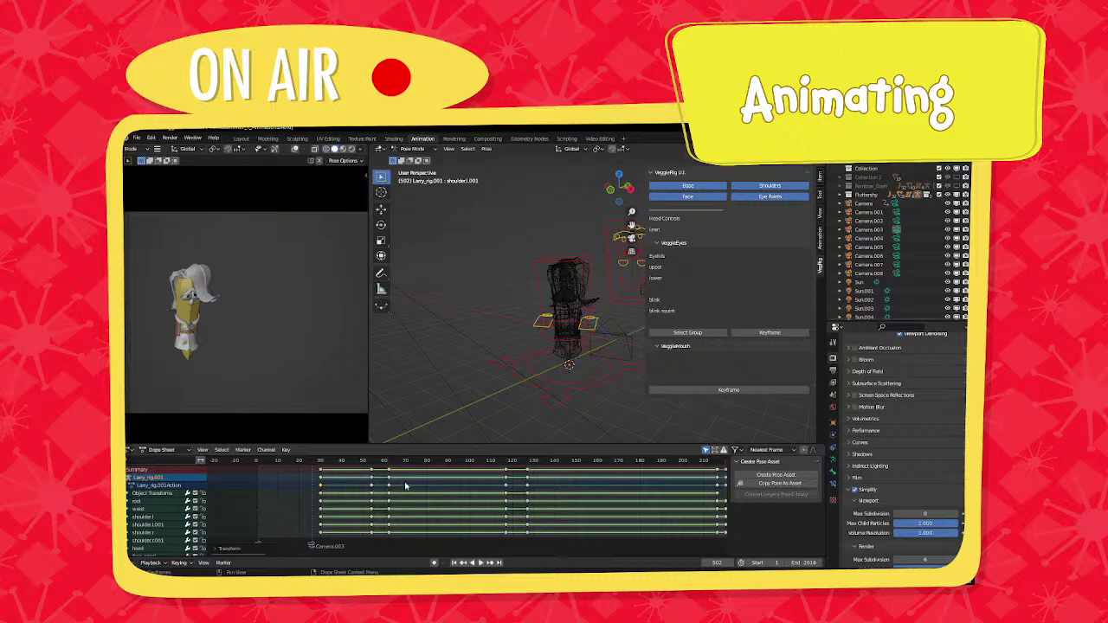
pyautogui.click(373, 461)
pyautogui.press('space')
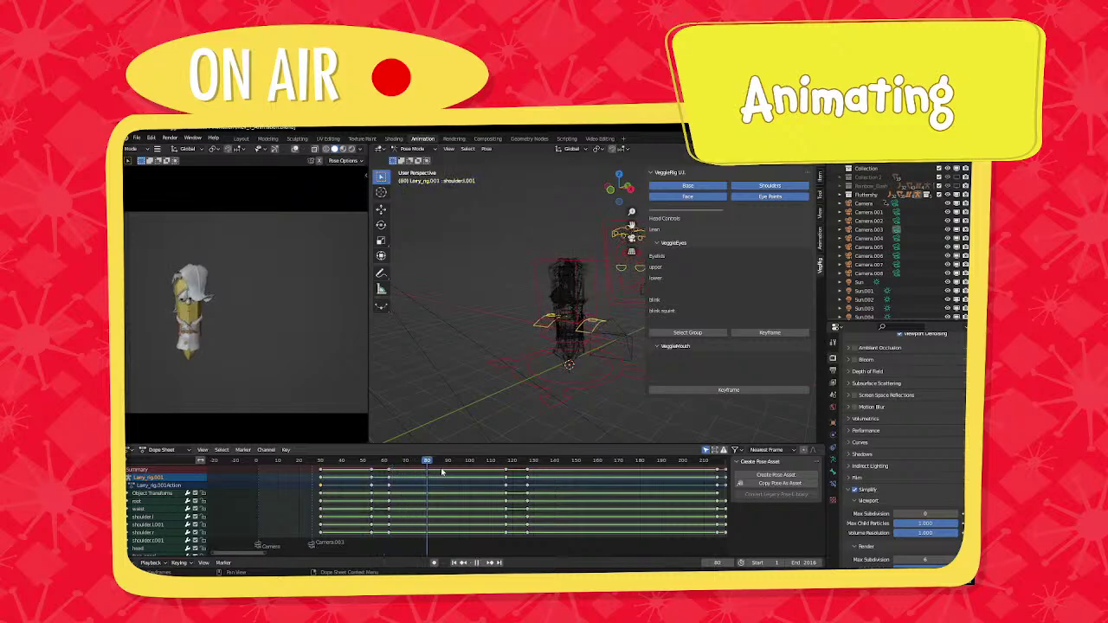
pyautogui.press('space')
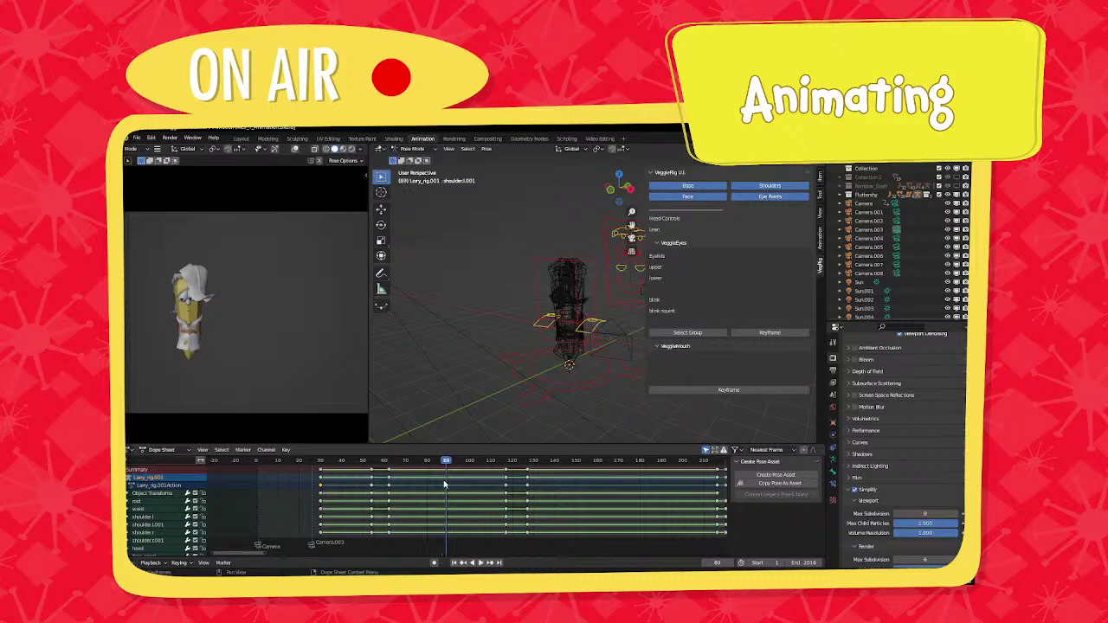
pyautogui.moveTo(445, 485); pyautogui.dragTo(488, 483, button='middle')
pyautogui.scroll(4, 435, 478)
pyautogui.click(418, 463)
pyautogui.press('space')
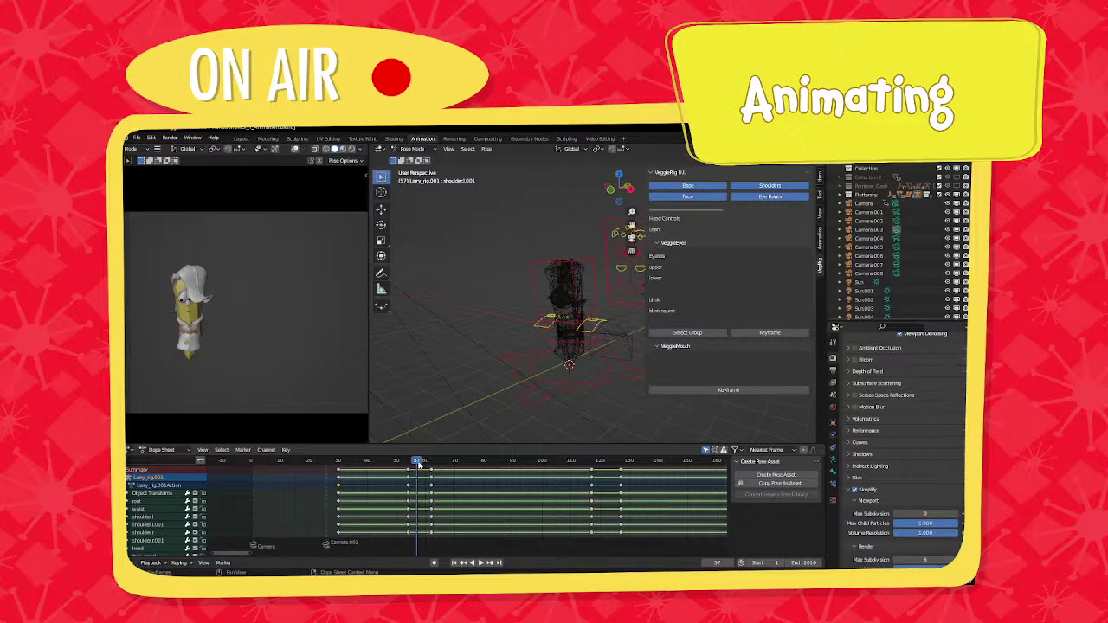
# Select Larry's head control, slightly move and rotate it at frame 58, and insert a keyframe on its available channels.
pyautogui.scroll(2, 420, 475)
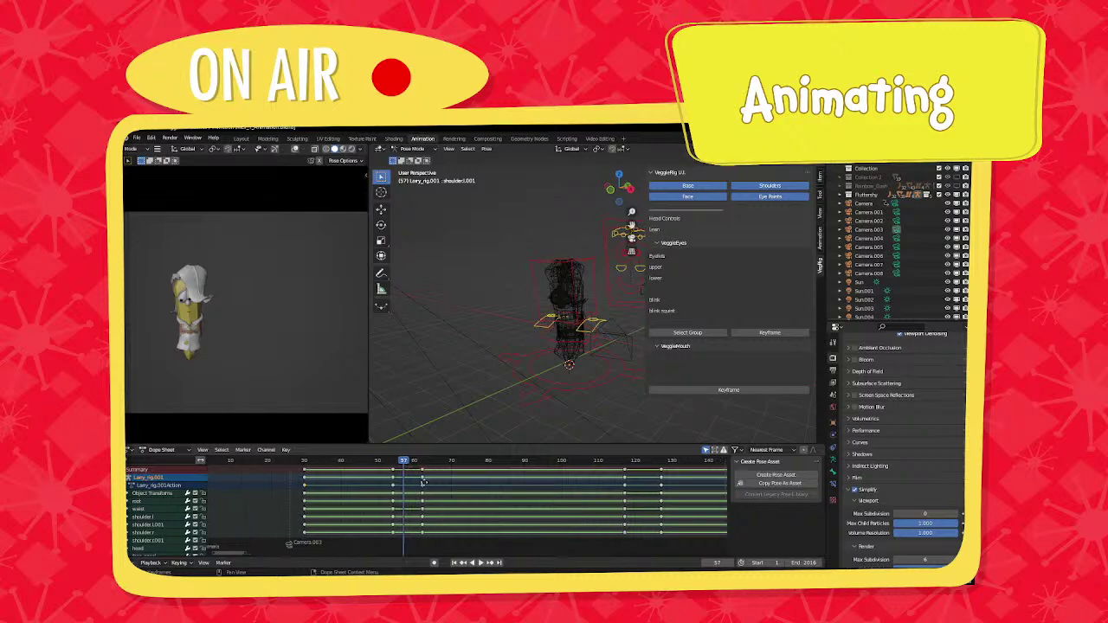
pyautogui.scroll(2, 440, 478)
pyautogui.moveTo(400, 466)
pyautogui.mouseDown()
pyautogui.moveTo(437, 461)
pyautogui.moveTo(421, 461)
pyautogui.mouseUp()
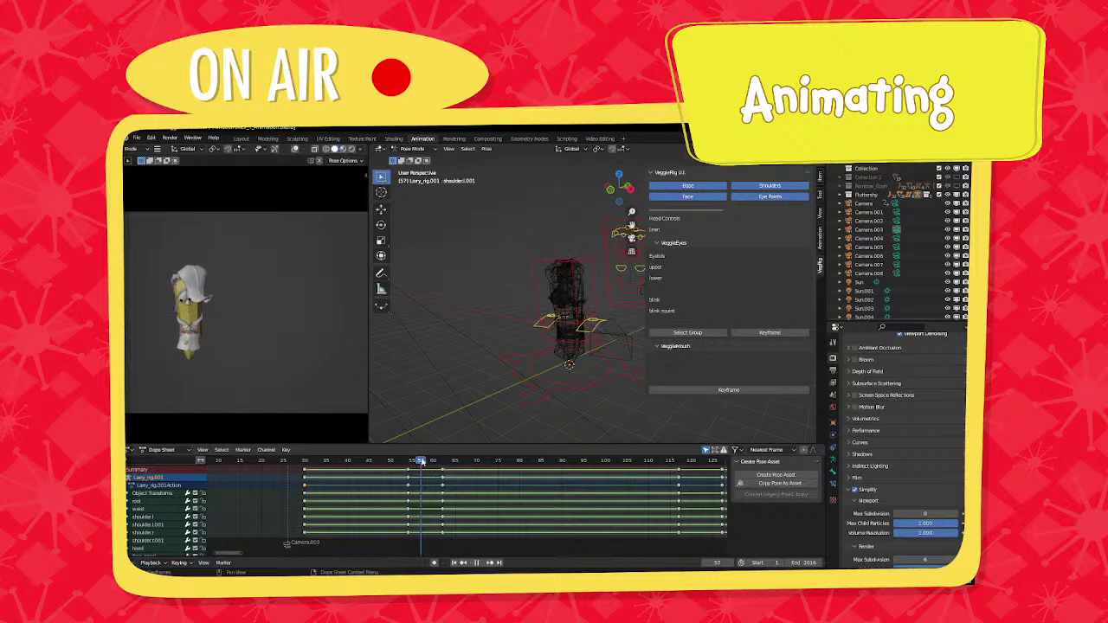
pyautogui.scroll(5, 595, 315)
pyautogui.click(594, 317)
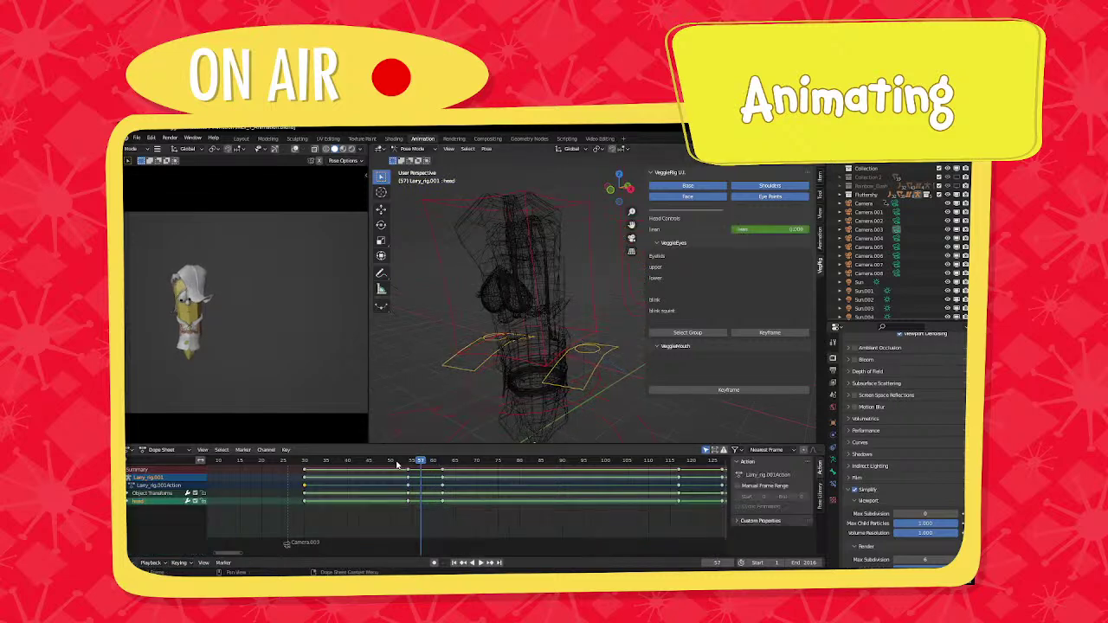
pyautogui.click(395, 462)
pyautogui.click(424, 464)
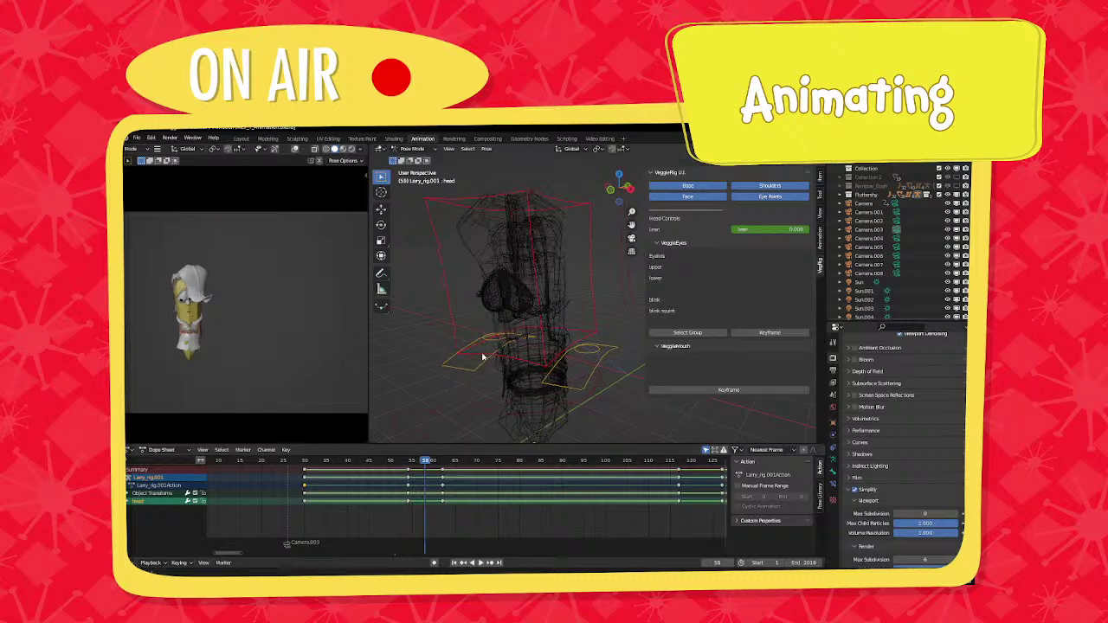
pyautogui.moveTo(482, 355); pyautogui.dragTo(434, 337, button='middle')
pyautogui.press('g')
pyautogui.click(518, 341)
pyautogui.press('r')
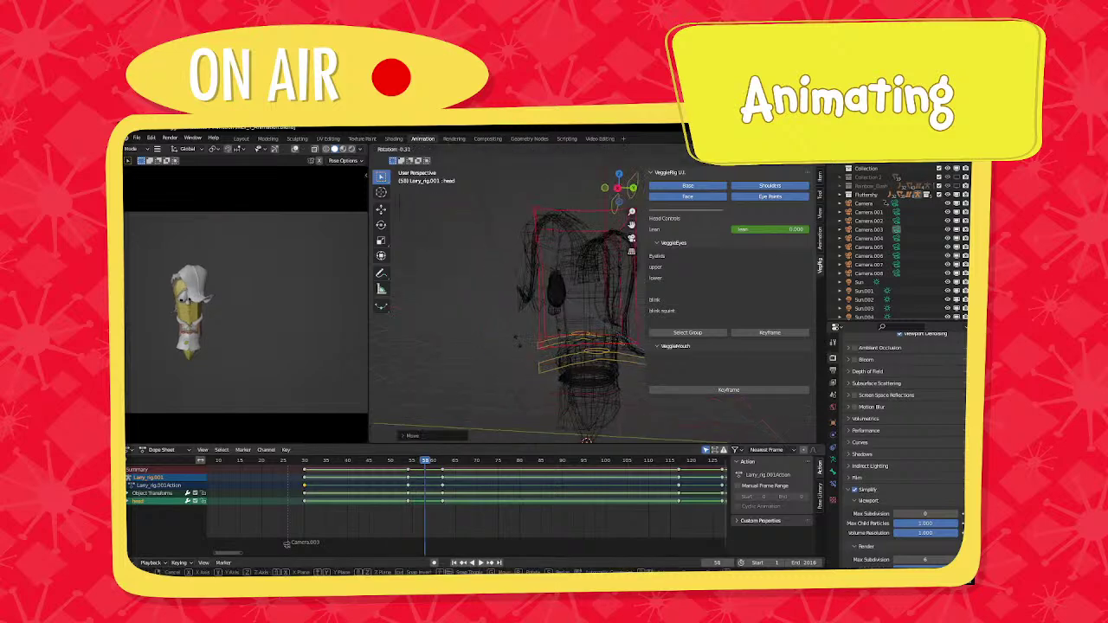
pyautogui.click(519, 342)
pyautogui.press('i')
pyautogui.click(519, 343)
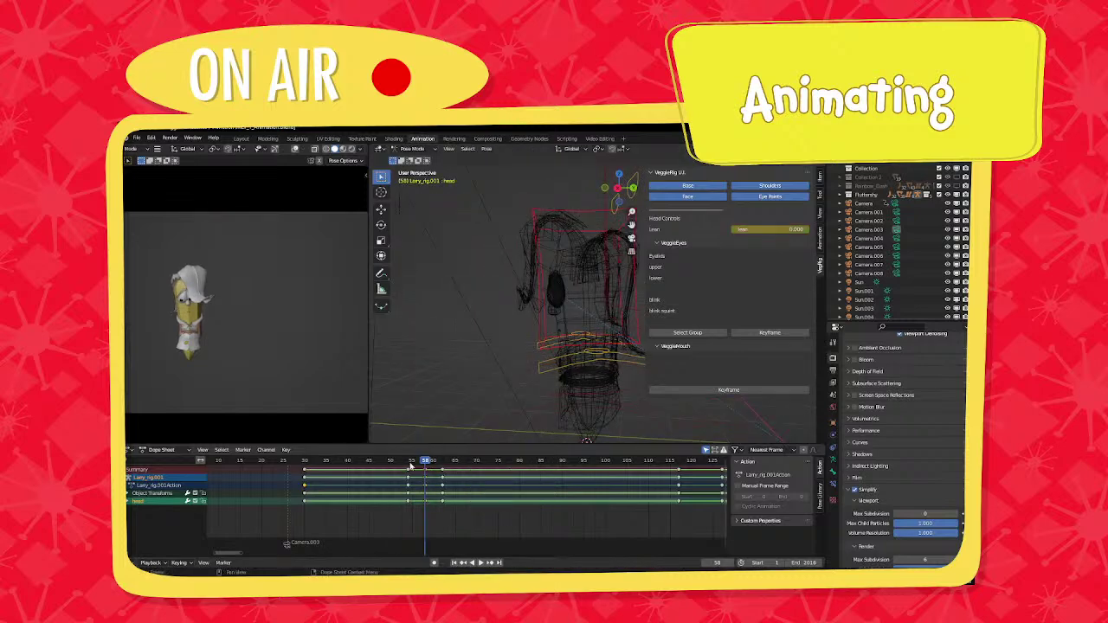
# Play the new head motion and insert a head keyframe on the available channels at frame 61.
pyautogui.press('space')
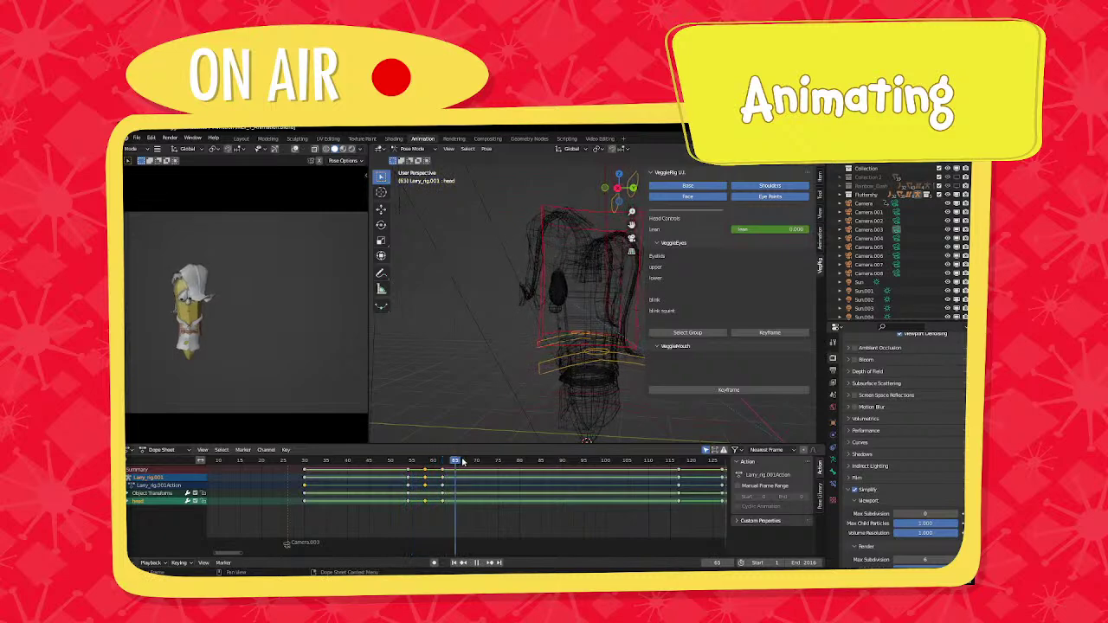
pyautogui.press('space')
pyautogui.click(437, 464)
pyautogui.press('i')
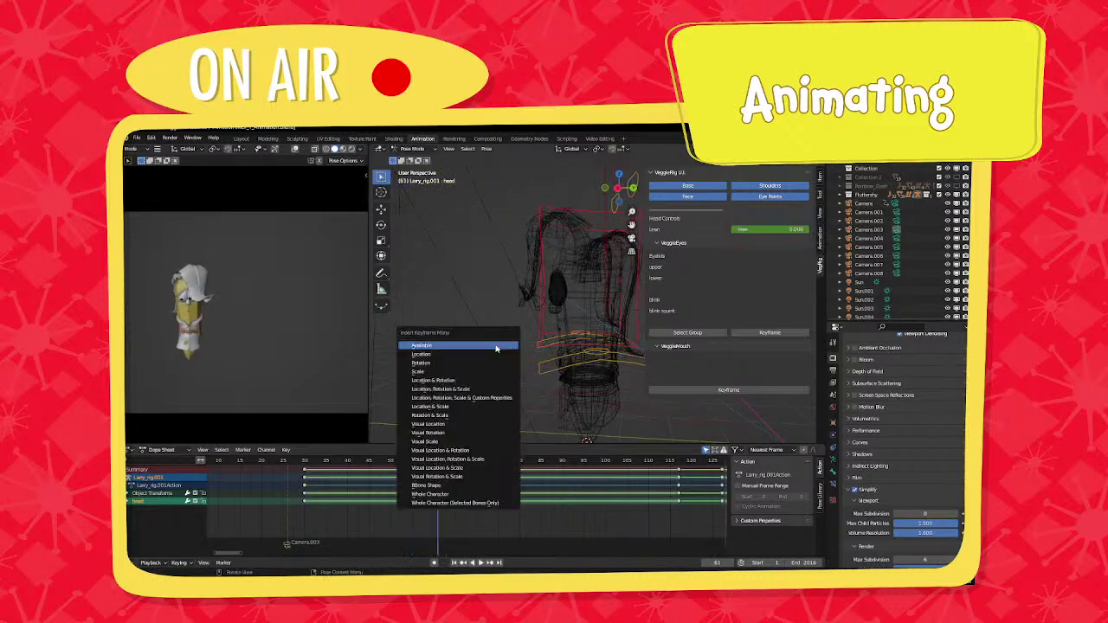
pyautogui.click(496, 348)
# Move the keyframes at frame 62 to frame 64 and replay the section.
pyautogui.click(443, 472)
pyautogui.press('g')
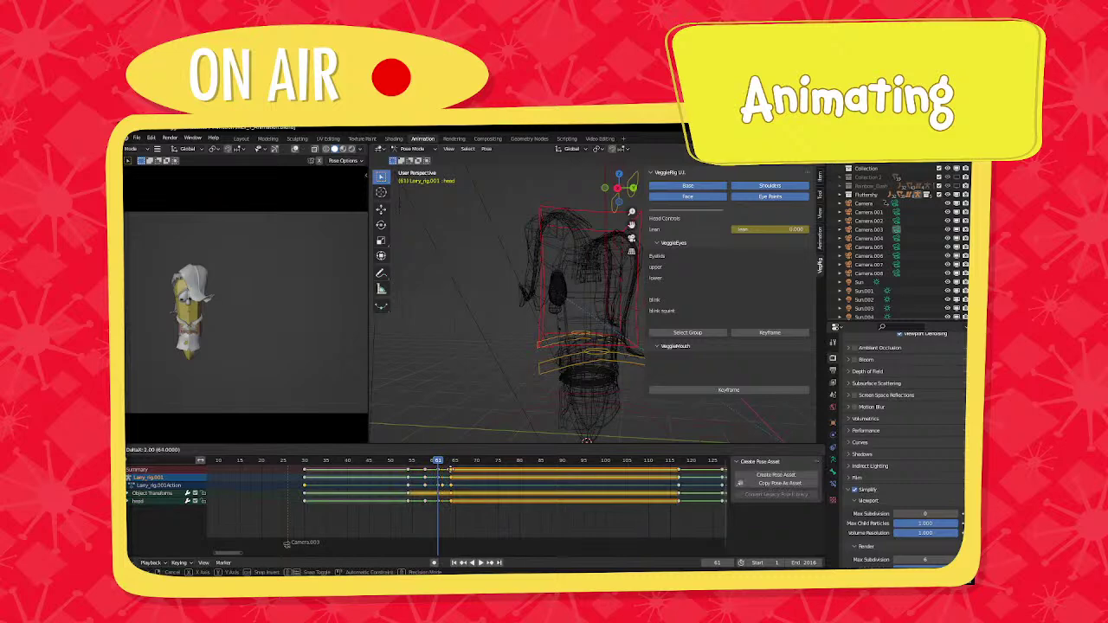
pyautogui.click(450, 472)
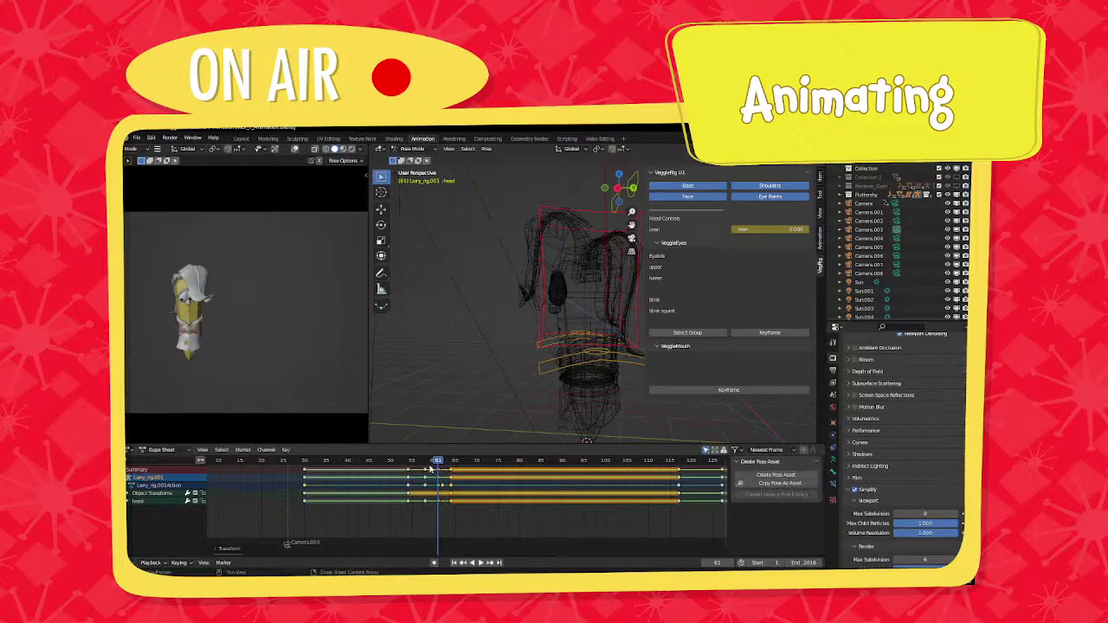
pyautogui.press('space')
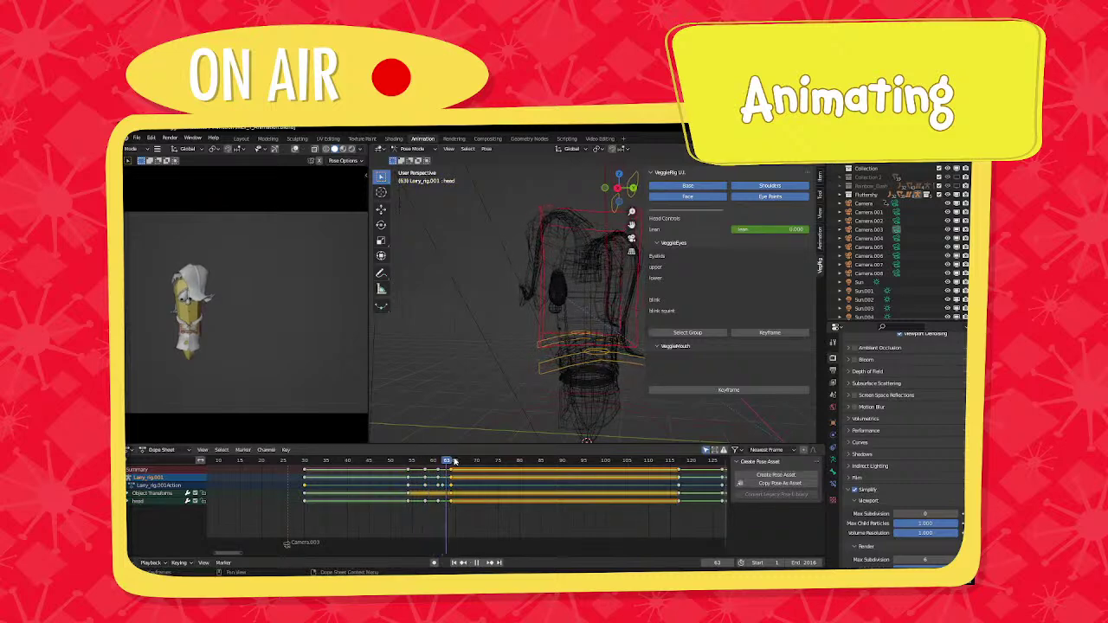
# Freely rotate Larry's head at frame 122, keyframe its available channels, and play from about frame 117.
pyautogui.moveTo(475, 494); pyautogui.dragTo(406, 504, button='middle')
pyautogui.scroll(3, 406, 505)
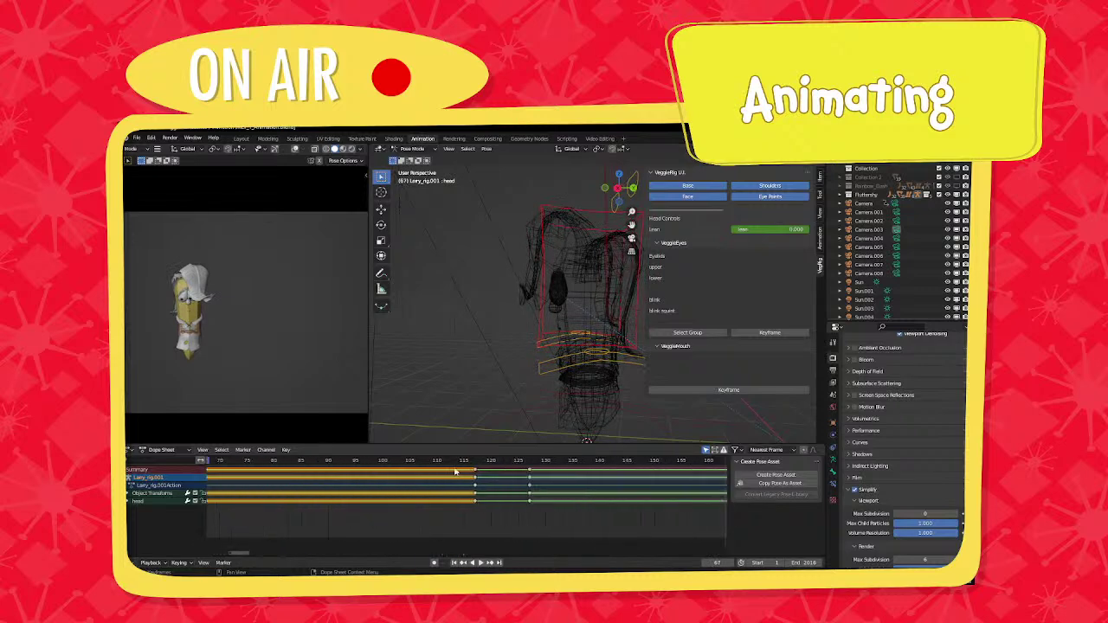
pyautogui.moveTo(476, 466); pyautogui.dragTo(501, 467)
pyautogui.press('r')
pyautogui.press('r')
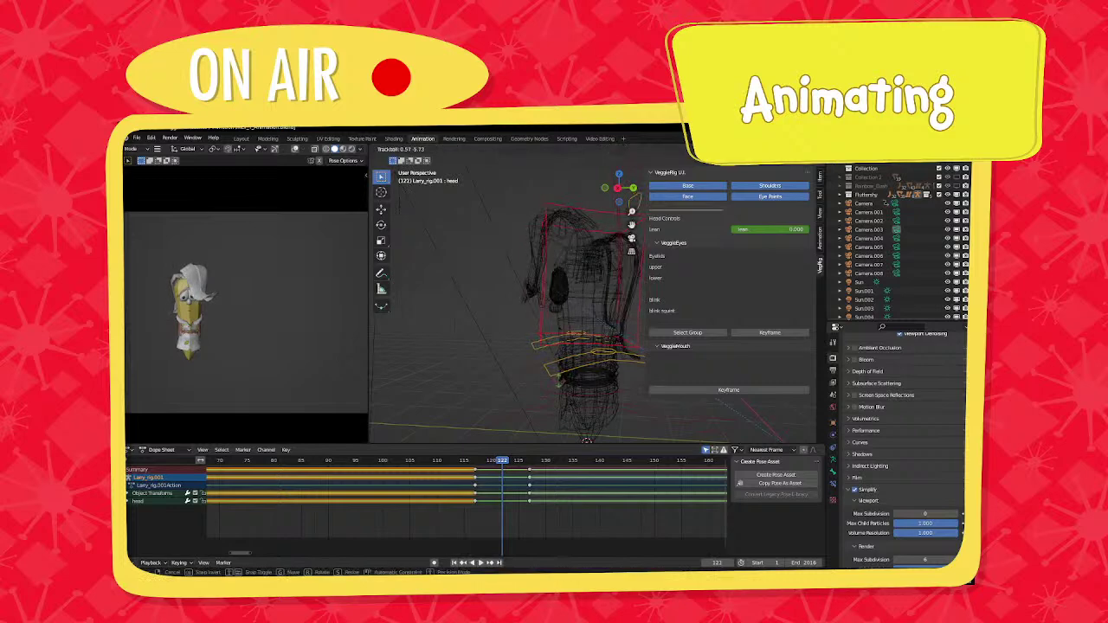
pyautogui.click(557, 385)
pyautogui.press('i')
pyautogui.click(557, 385)
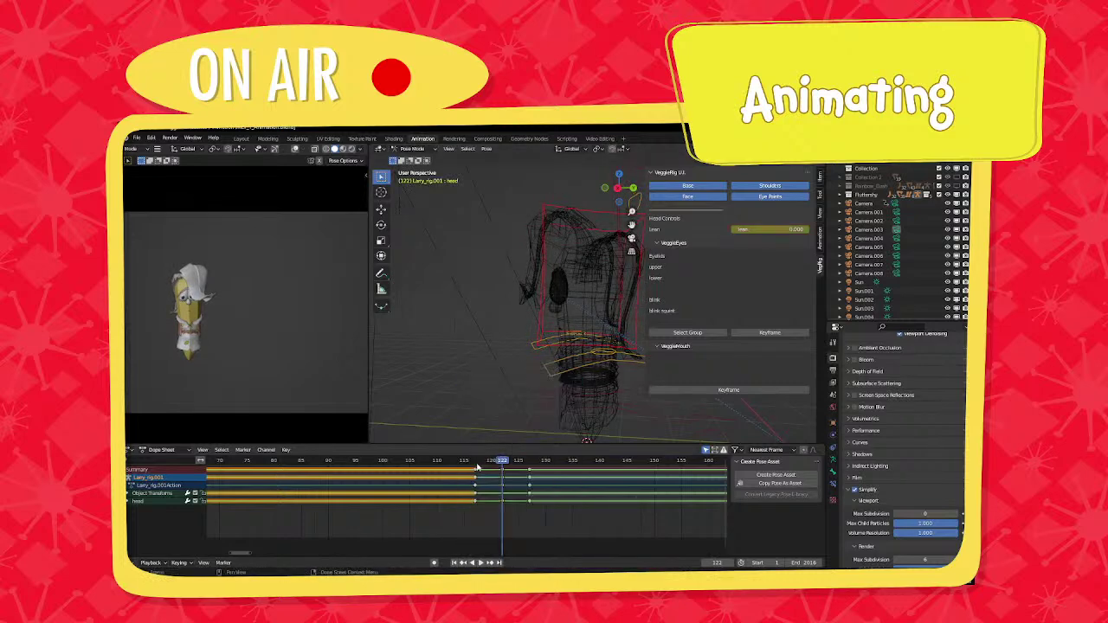
pyautogui.click(477, 466)
pyautogui.press('space')
pyautogui.moveTo(497, 465); pyautogui.dragTo(545, 472)
# Refine the head's rotation at frame 122, keyframe it again on its available channels, and replay the turn.
pyautogui.moveTo(557, 496); pyautogui.dragTo(432, 498, button='middle')
pyautogui.scroll(-2, 390, 494)
pyautogui.click(325, 465)
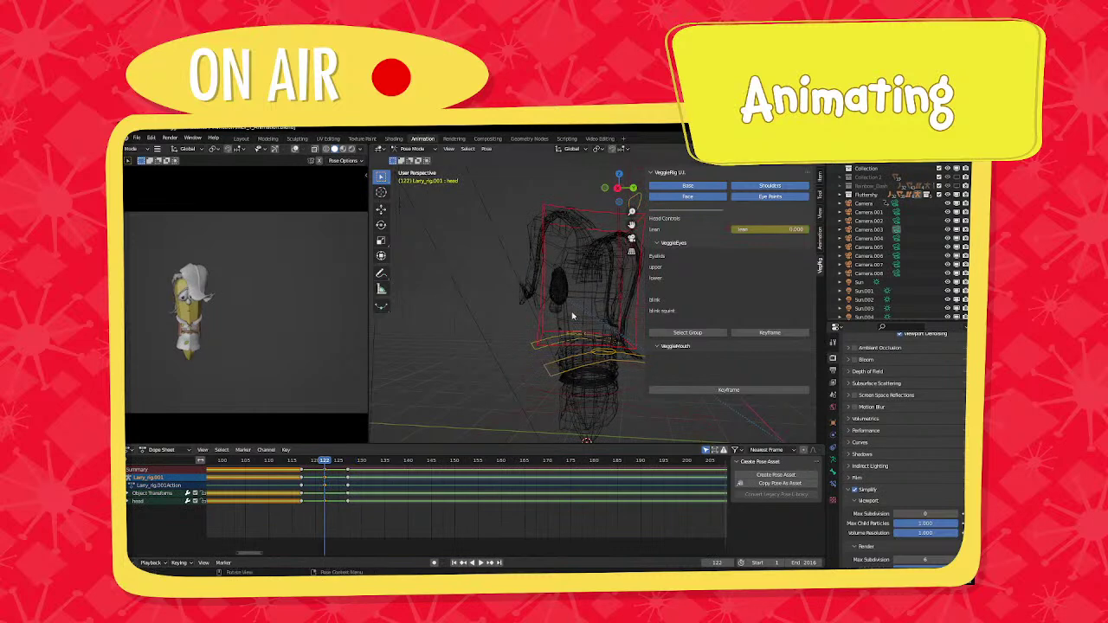
pyautogui.press('r')
pyautogui.press('r')
pyautogui.click(573, 316)
pyautogui.press('i')
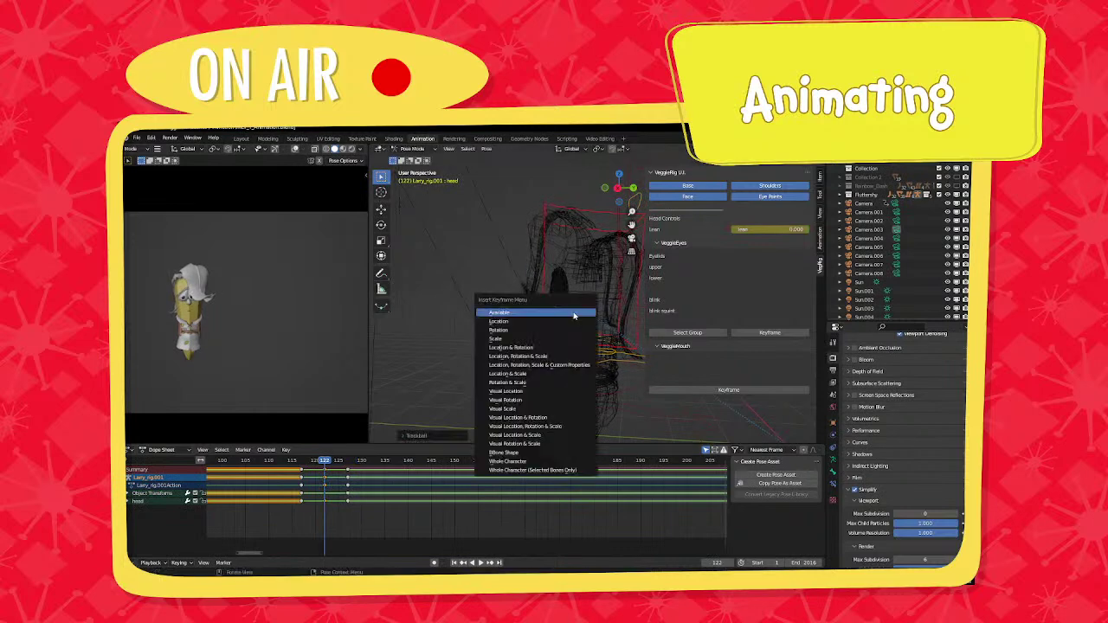
pyautogui.click(573, 315)
pyautogui.click(295, 461)
pyautogui.press('space')
# Slightly move and rotate Larry's head at frame 218, between the existing poses, and keyframe its available channels.
pyautogui.moveTo(316, 459); pyautogui.dragTo(404, 466)
pyautogui.moveTo(398, 478)
pyautogui.mouseDown(button='middle')
pyautogui.moveTo(213, 483)
pyautogui.moveTo(248, 484)
pyautogui.moveTo(233, 484)
pyautogui.mouseUp(button='middle')
pyautogui.scroll(4, 406, 467)
pyautogui.moveTo(411, 466); pyautogui.dragTo(421, 465)
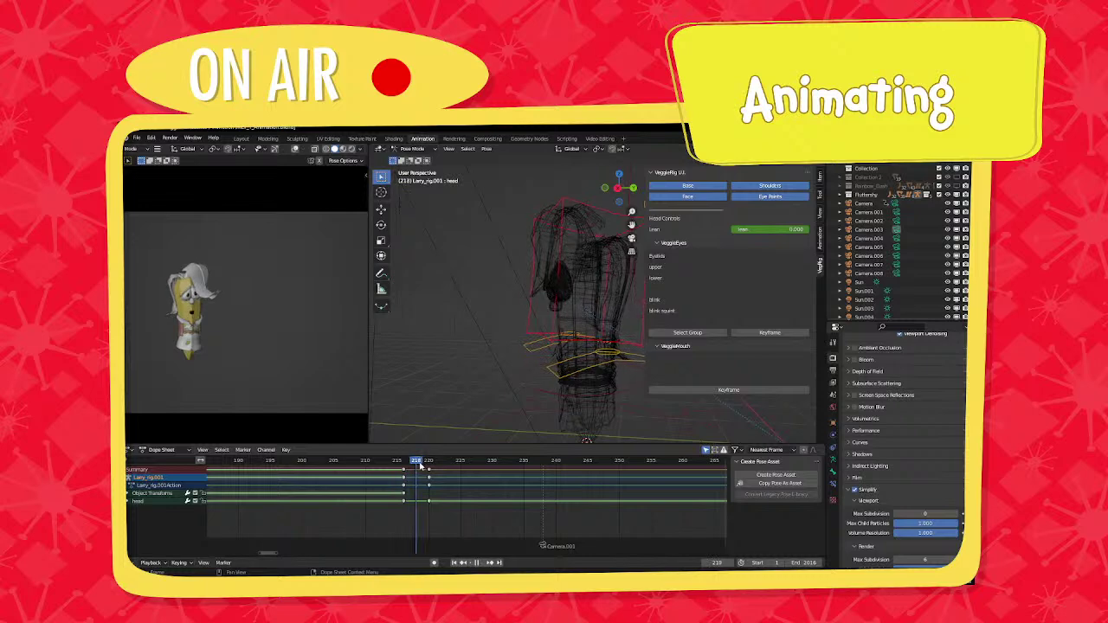
pyautogui.moveTo(591, 325)
pyautogui.mouseDown(button='middle')
pyautogui.moveTo(597, 317)
pyautogui.moveTo(582, 311)
pyautogui.mouseUp(button='middle')
pyautogui.press('g')
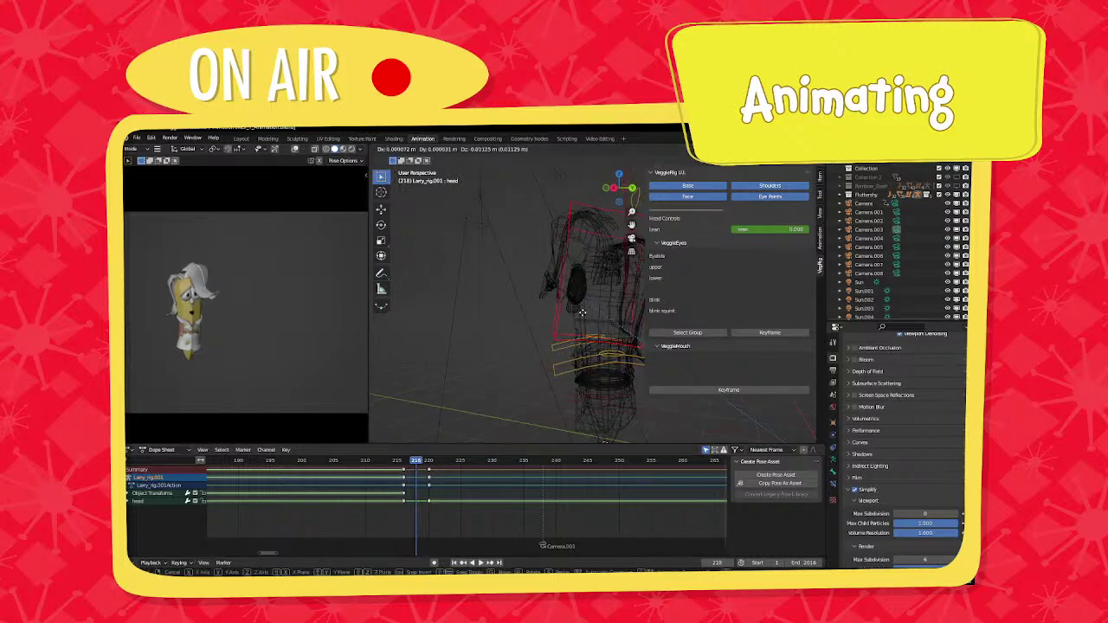
pyautogui.click(546, 318)
pyautogui.press('r')
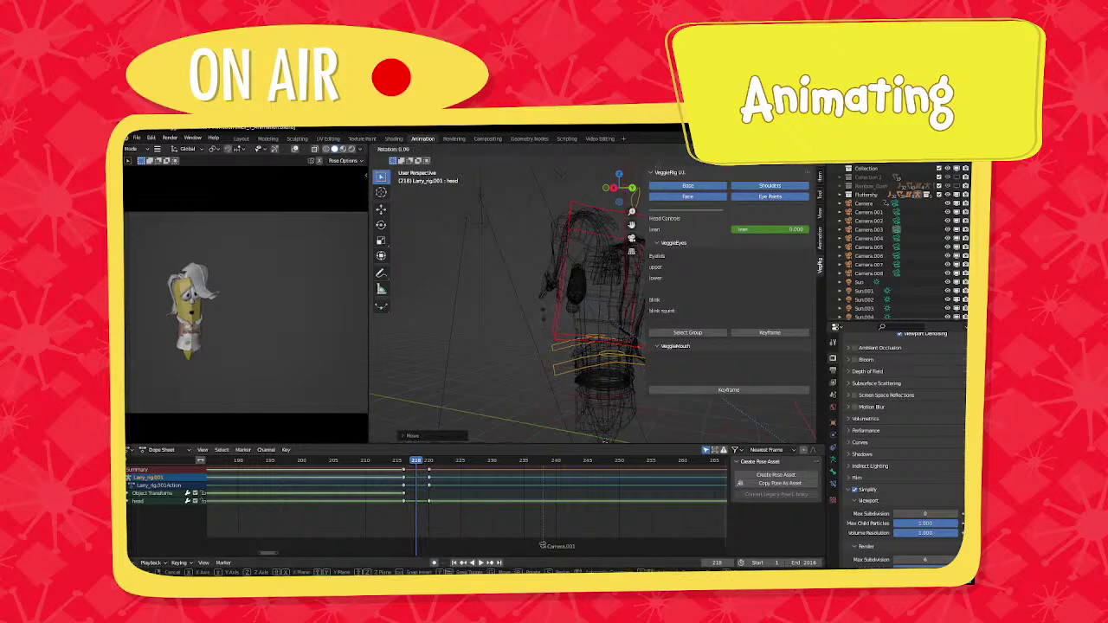
pyautogui.click(543, 317)
pyautogui.press('i')
pyautogui.click(544, 317)
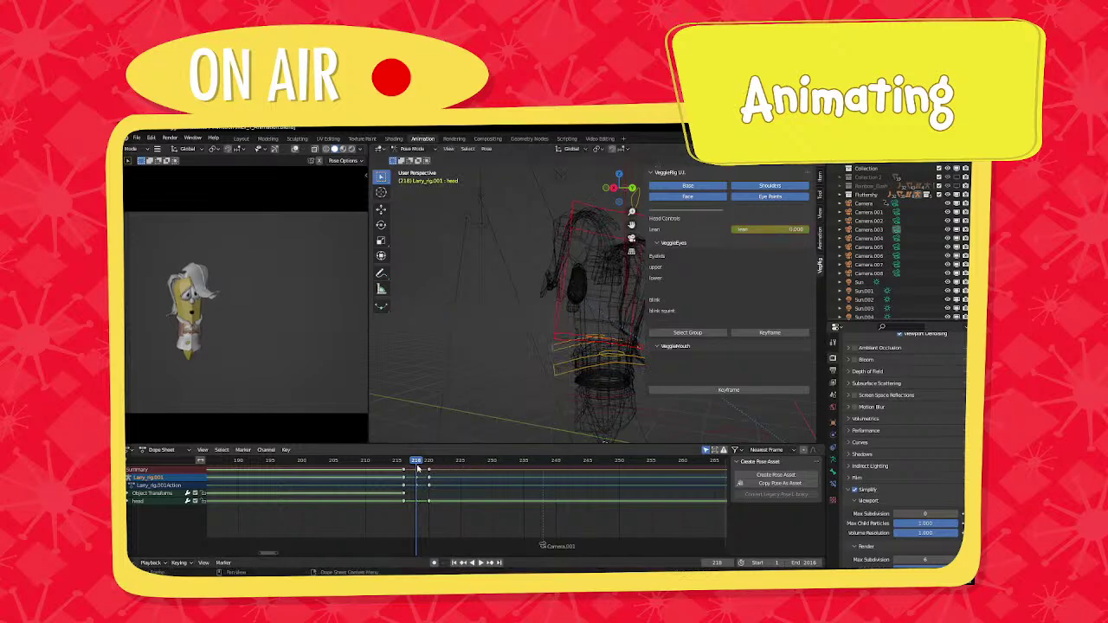
# Adjust the head's position and rotation at frame 227 and insert a keyframe on its available channels.
pyautogui.moveTo(416, 463); pyautogui.dragTo(446, 461)
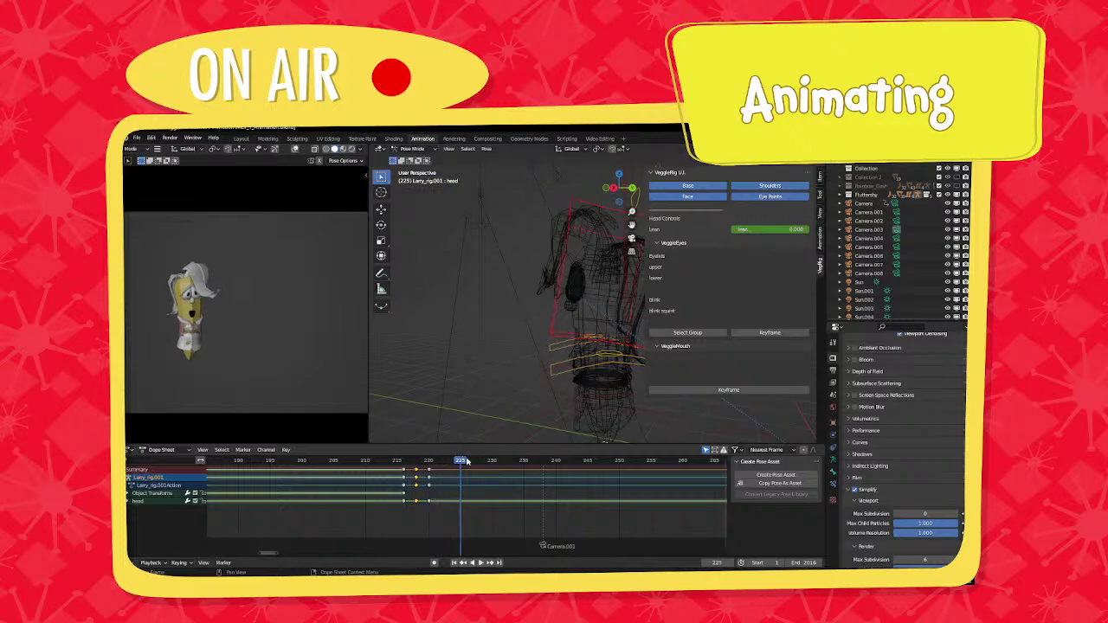
pyautogui.moveTo(466, 461); pyautogui.dragTo(474, 461)
pyautogui.press('g')
pyautogui.click(523, 376)
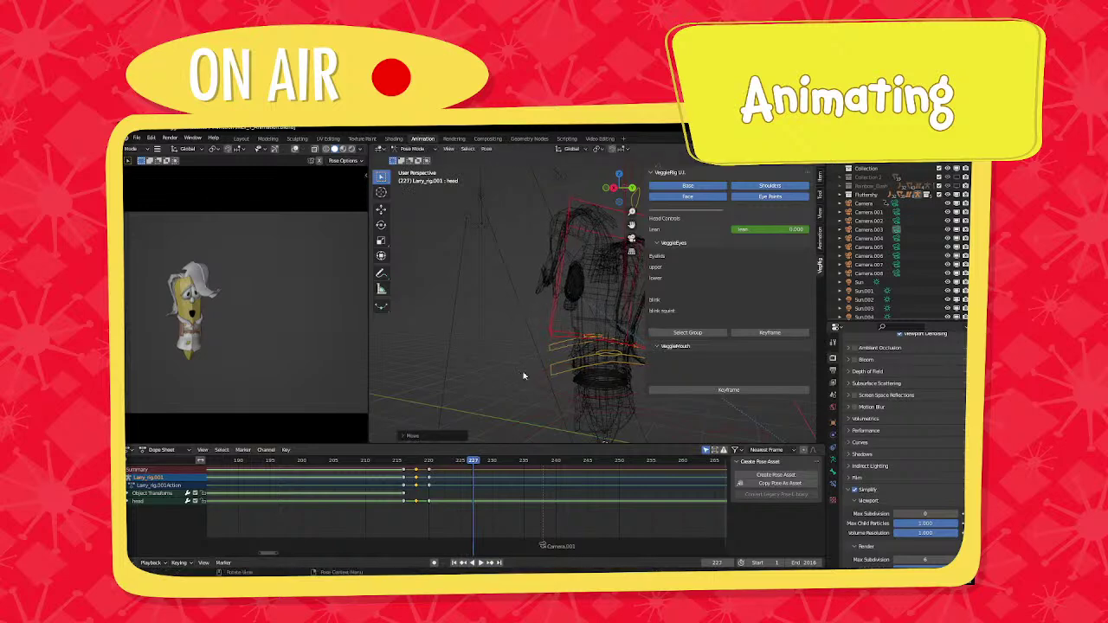
pyautogui.press('r')
pyautogui.click(522, 374)
pyautogui.press('i')
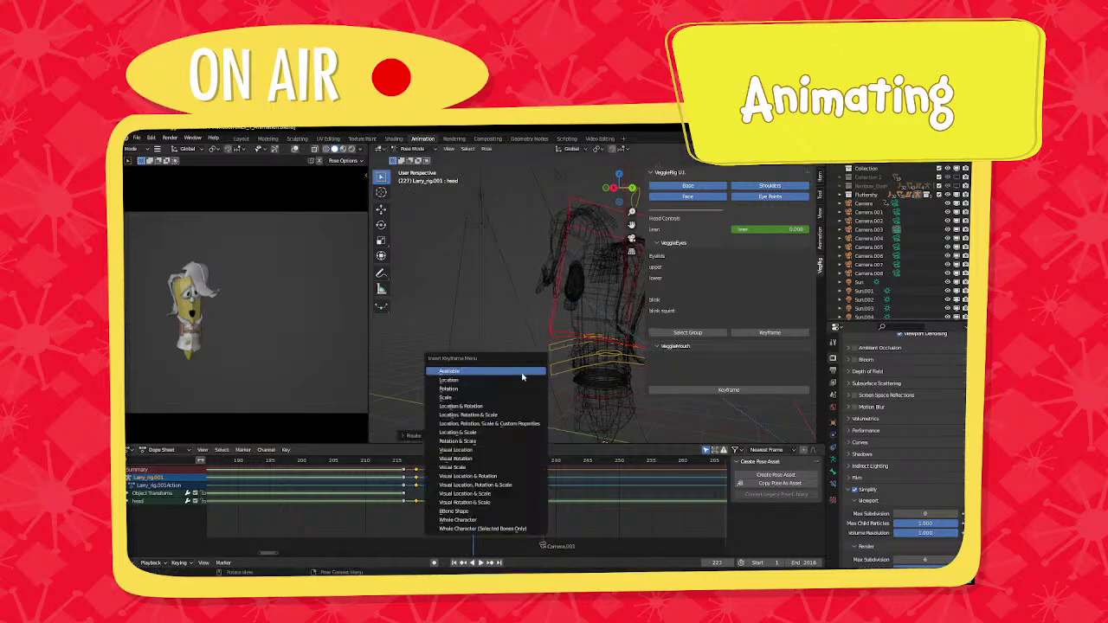
pyautogui.click(523, 373)
# Duplicate the head keyframe from frame 227 to about frame 292 and play the section that follows.
pyautogui.moveTo(482, 478); pyautogui.dragTo(385, 485, button='middle')
pyautogui.scroll(-3, 386, 485)
pyautogui.scroll(-3, 393, 482)
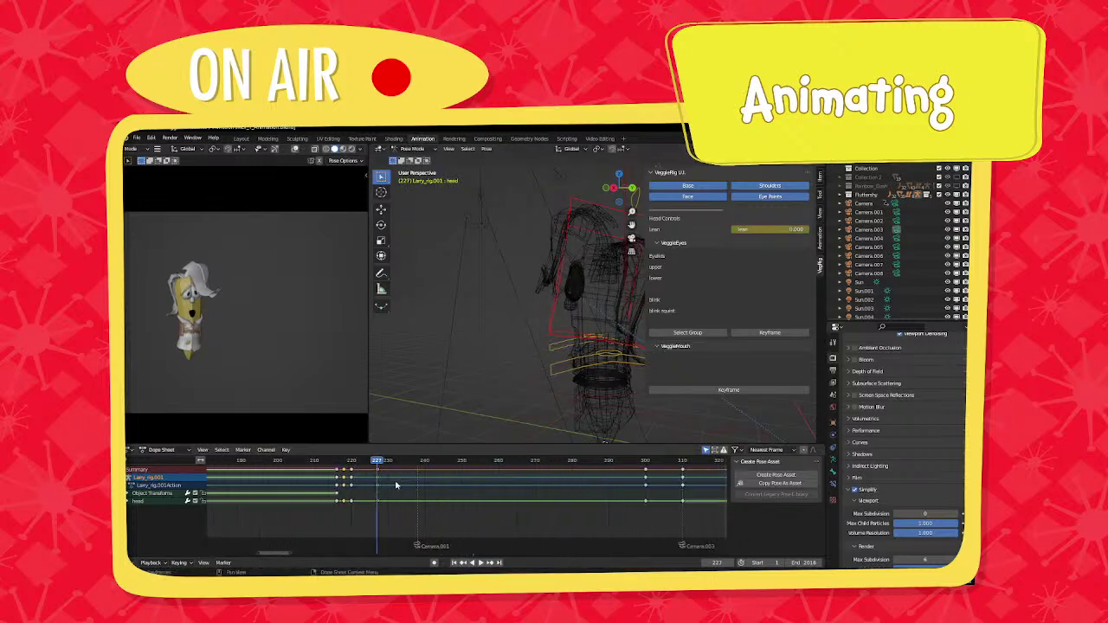
pyautogui.press('g')
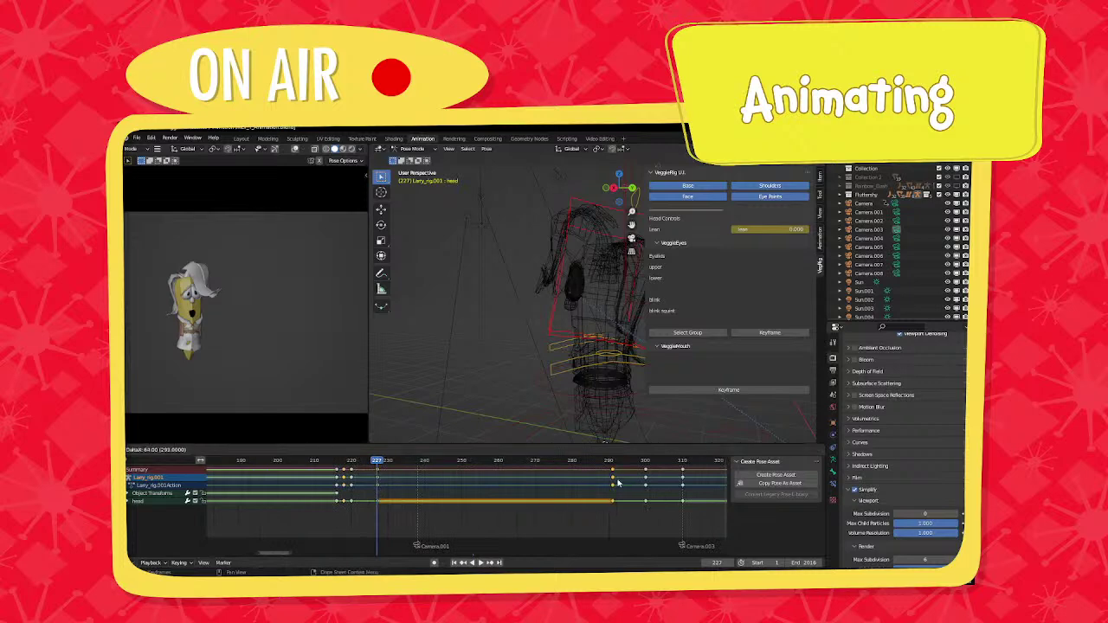
pyautogui.click(620, 481)
pyautogui.click(620, 464)
pyautogui.moveTo(622, 469); pyautogui.dragTo(375, 470, button='middle')
pyautogui.scroll(3, 432, 469)
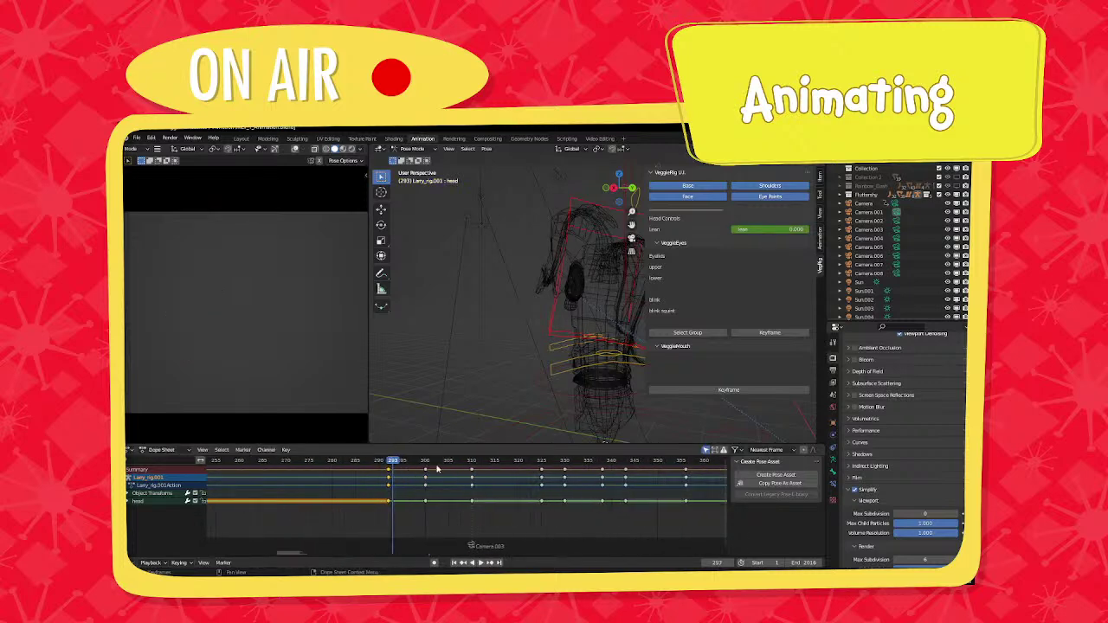
pyautogui.press('space')
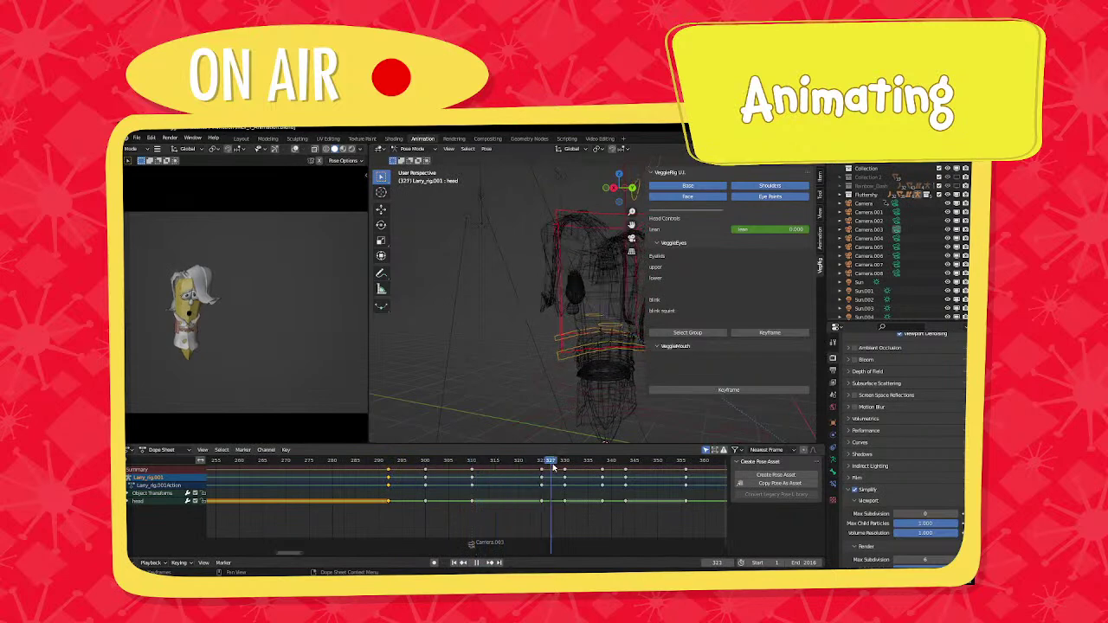
# Freely rotate Larry's head at frame 327 and insert a keyframe on its available channels.
pyautogui.moveTo(547, 468); pyautogui.dragTo(551, 467)
pyautogui.press('r')
pyautogui.press('r')
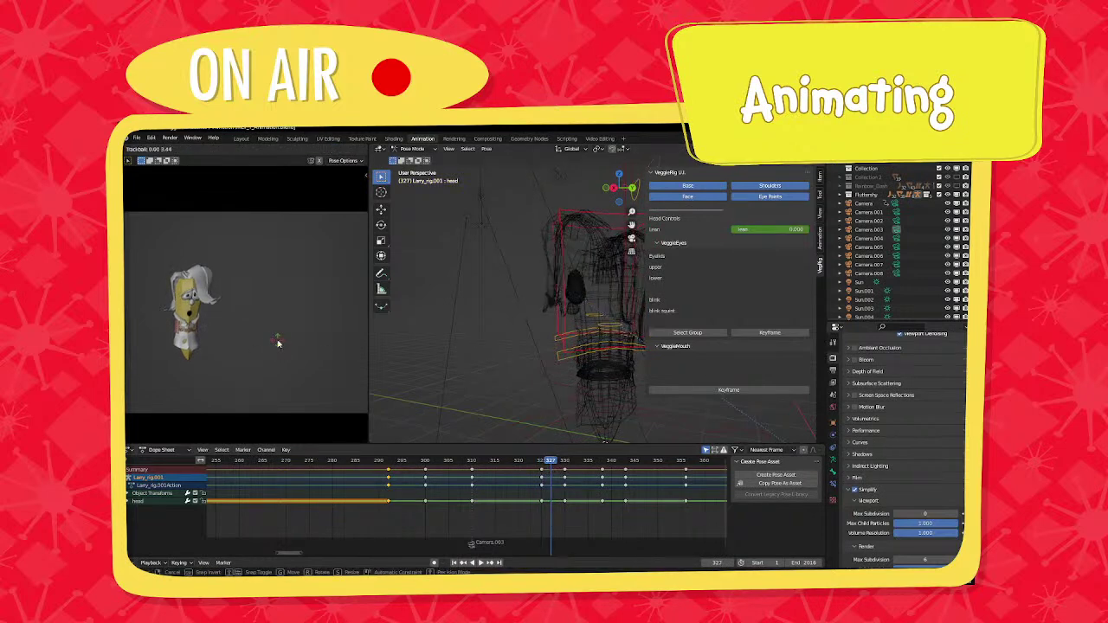
pyautogui.click(278, 344)
pyautogui.press('i')
pyautogui.click(277, 344)
pyautogui.moveTo(550, 465)
pyautogui.mouseDown()
pyautogui.moveTo(579, 464)
pyautogui.moveTo(550, 468)
pyautogui.mouseUp()
pyautogui.press('space')
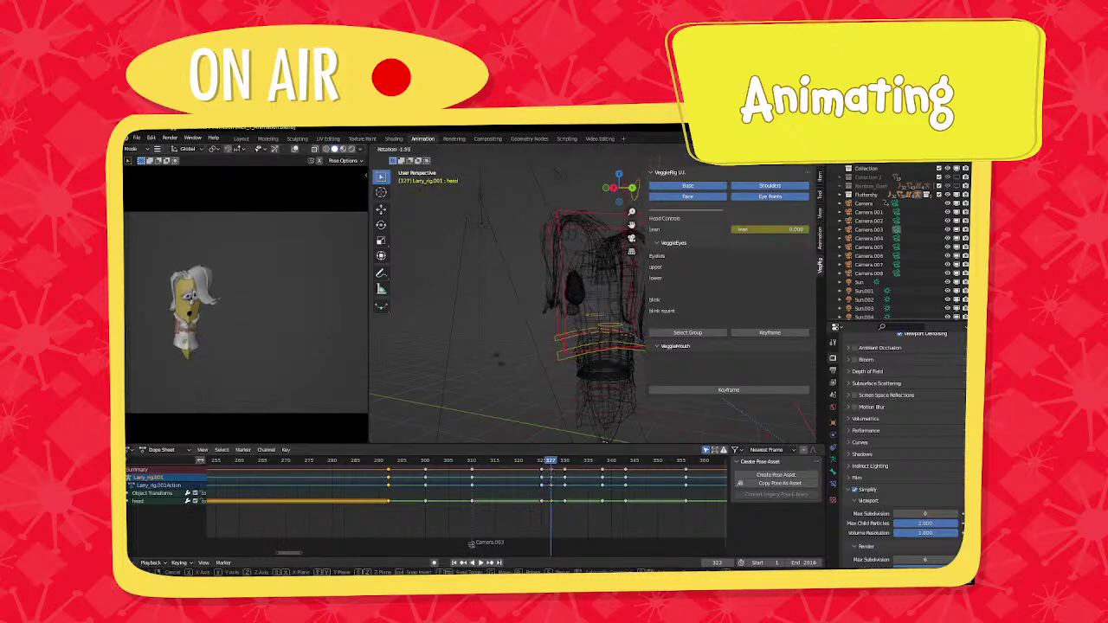
pyautogui.rightClick(499, 361)
# Select Larry's waist and four shoulder controls at frame 326 and insert a keyframe on their available channels.
pyautogui.click(599, 391)
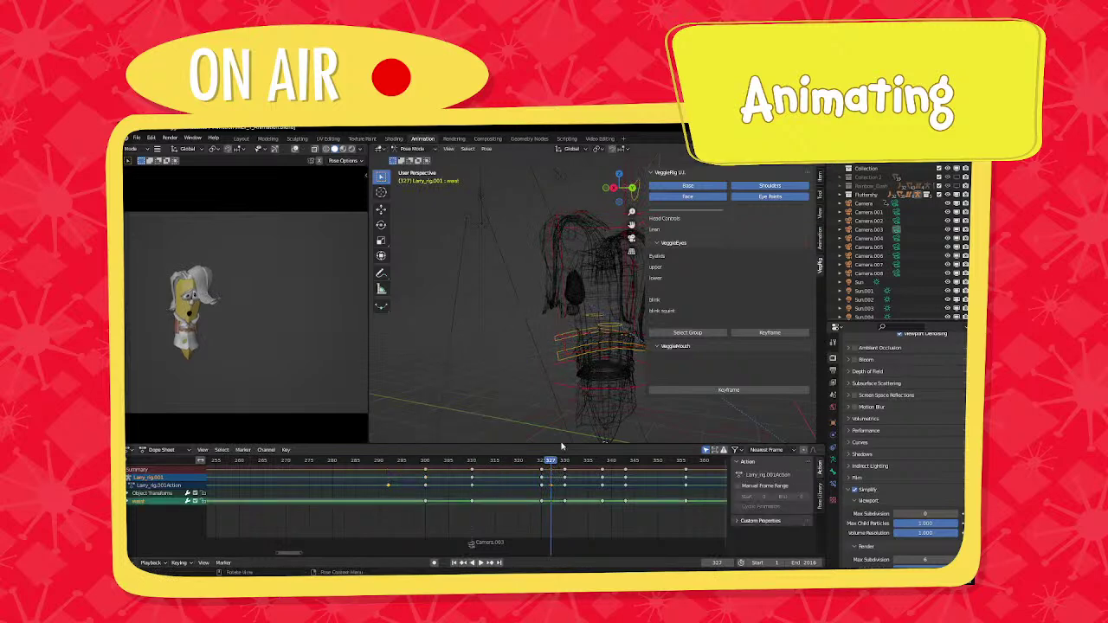
pyautogui.press('space')
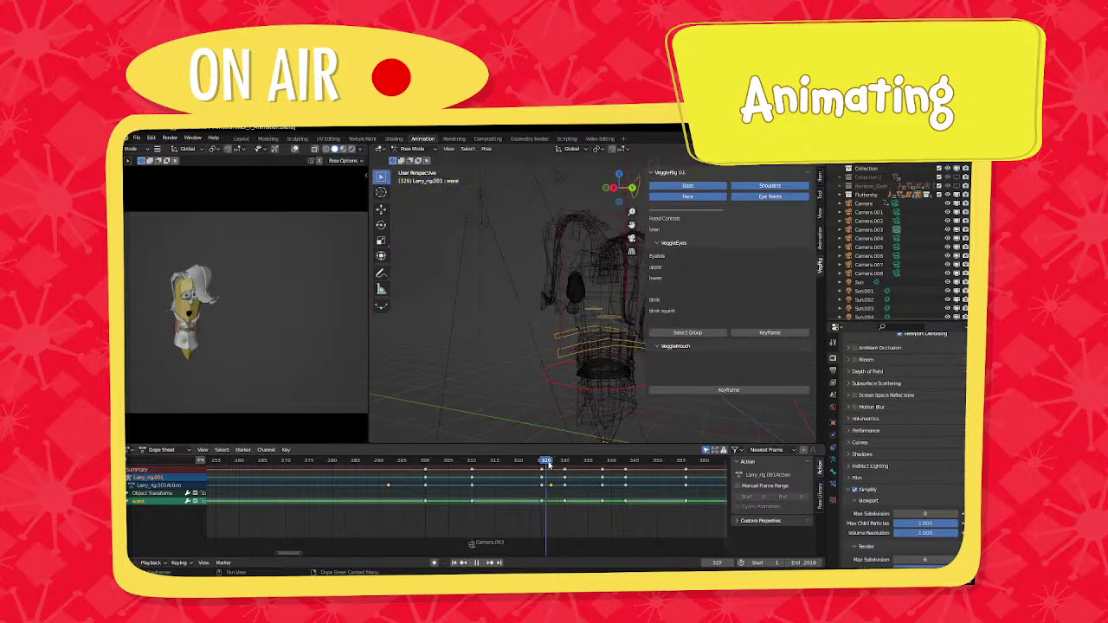
pyautogui.moveTo(561, 465)
pyautogui.mouseDown()
pyautogui.moveTo(580, 465)
pyautogui.moveTo(547, 467)
pyautogui.mouseUp()
pyautogui.moveTo(556, 370); pyautogui.dragTo(600, 369, button='middle')
pyautogui.click(595, 355)
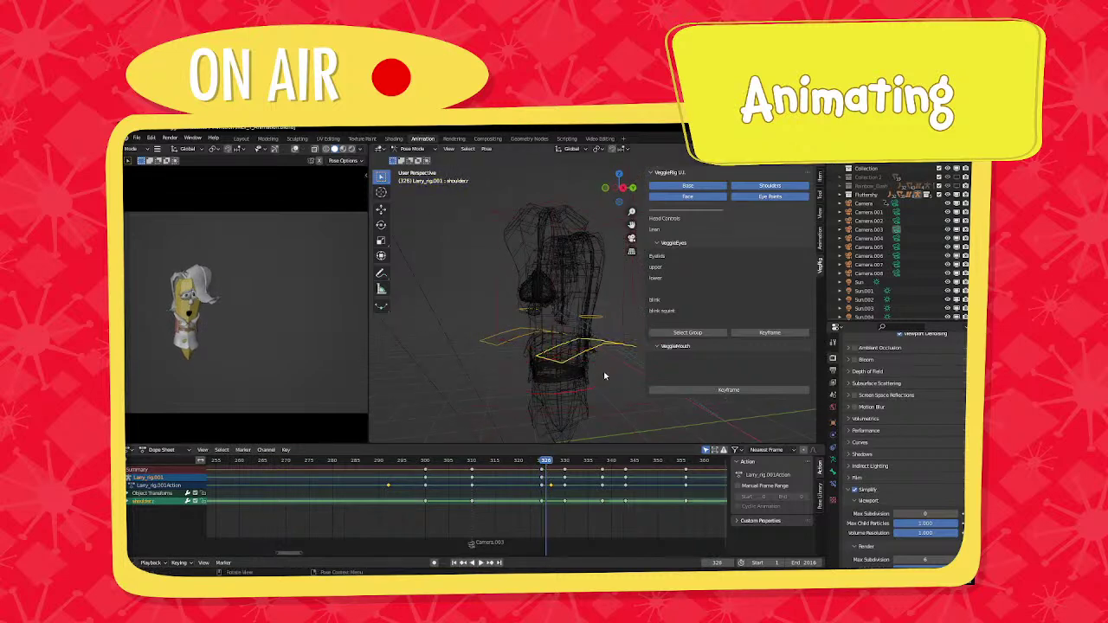
pyautogui.click(606, 347)
pyautogui.keyDown('shift'); pyautogui.click(600, 320); pyautogui.keyUp('shift')
pyautogui.keyDown('shift'); pyautogui.click(523, 310); pyautogui.keyUp('shift')
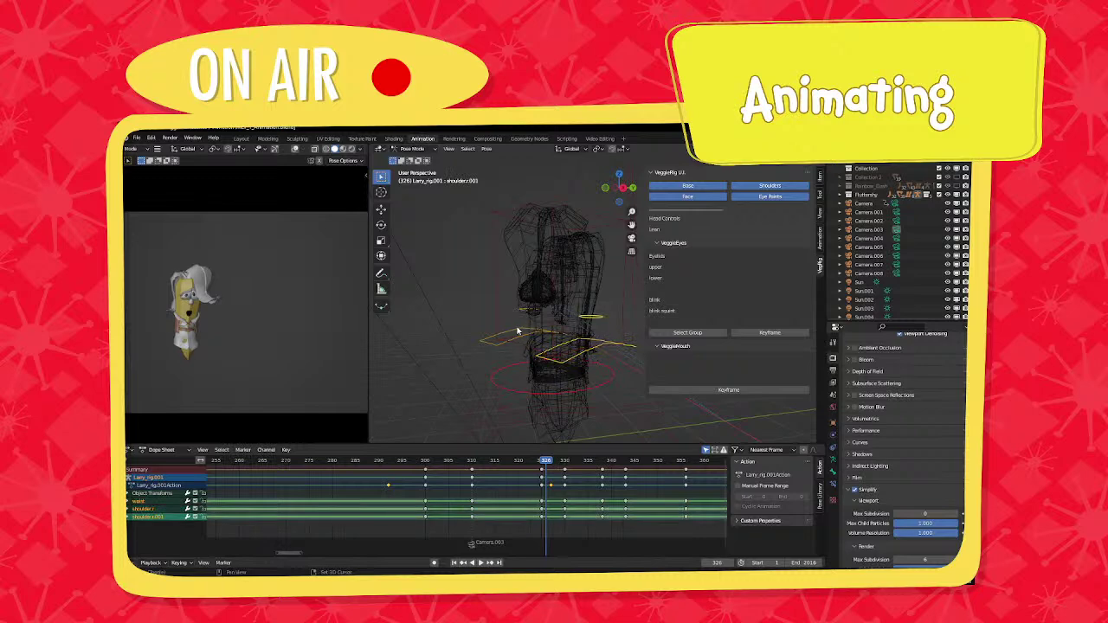
pyautogui.keyDown('shift'); pyautogui.click(515, 336); pyautogui.keyUp('shift')
pyautogui.press('i')
pyautogui.click(555, 335)
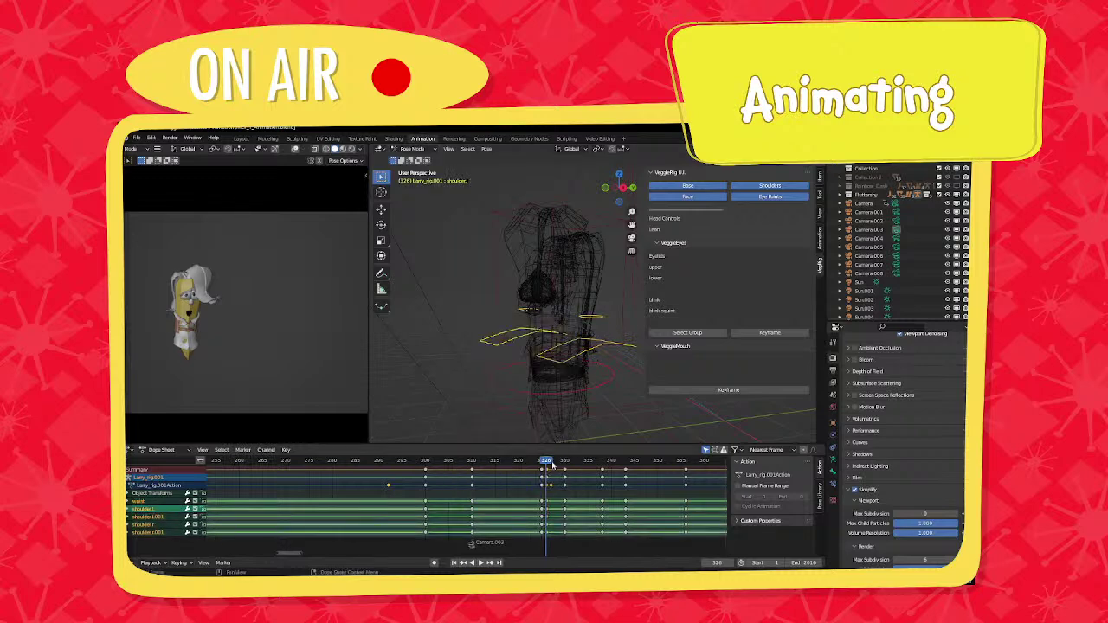
# Shift the new waist and shoulder keyframes from frame 326 to frame 328 and play the section that follows.
pyautogui.moveTo(547, 469); pyautogui.dragTo(553, 469)
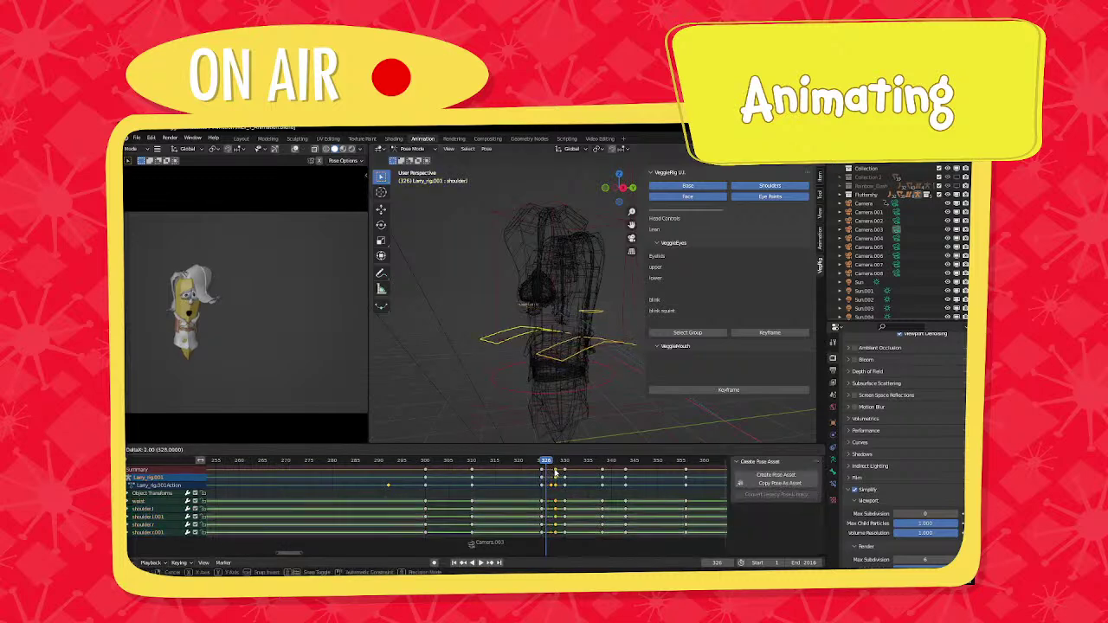
pyautogui.click(552, 469)
pyautogui.press('space')
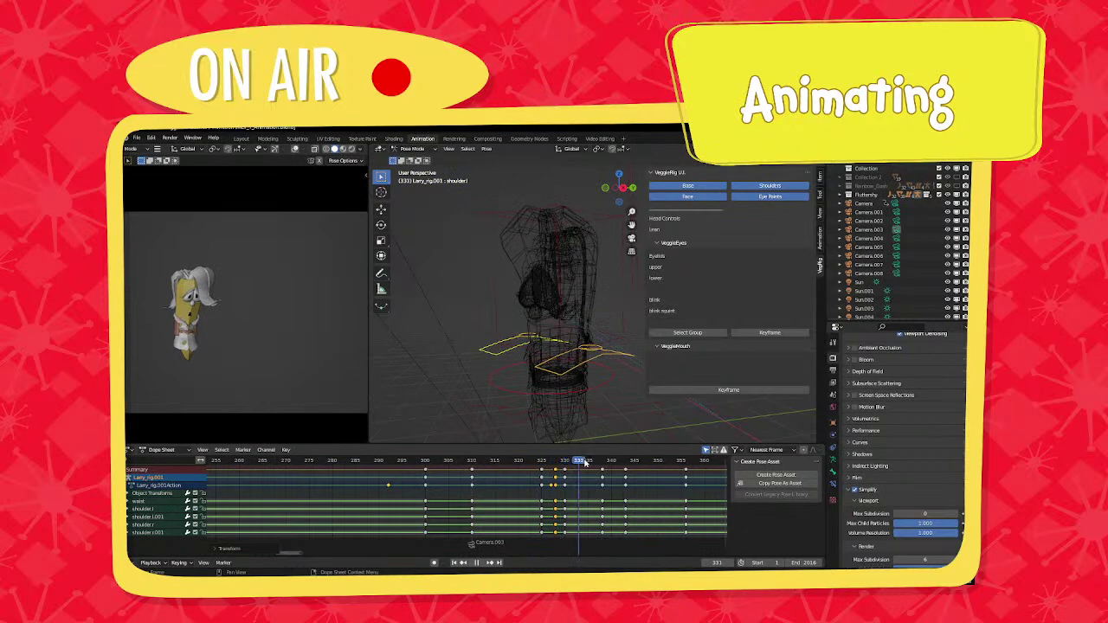
pyautogui.moveTo(602, 465); pyautogui.dragTo(631, 477)
pyautogui.moveTo(625, 485); pyautogui.dragTo(489, 492, button='middle')
pyautogui.scroll(3, 608, 489)
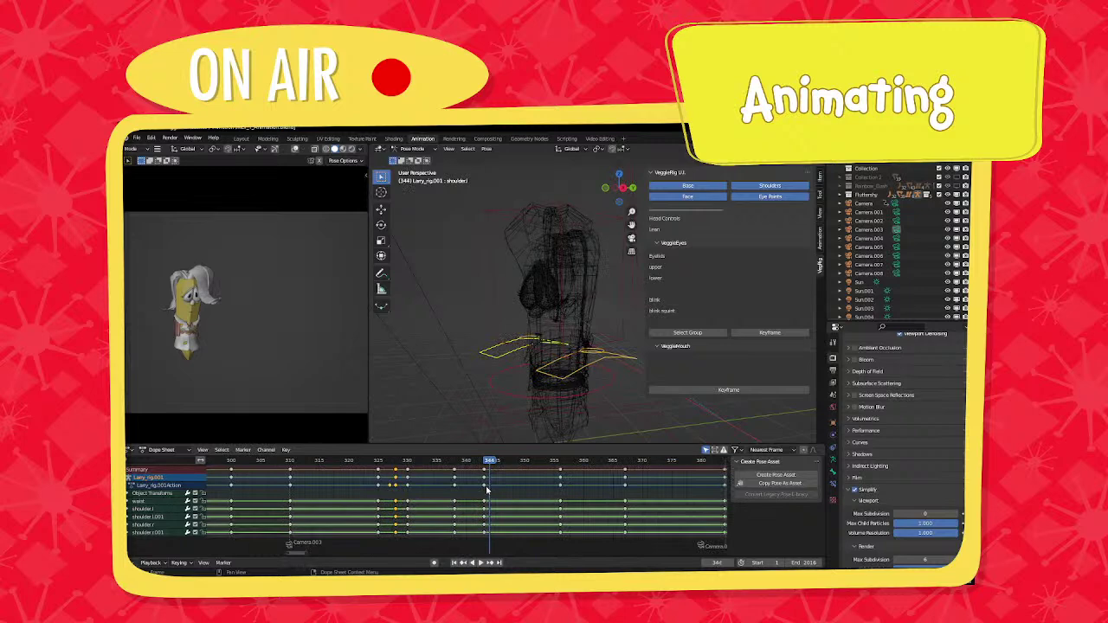
pyautogui.scroll(1, 490, 532)
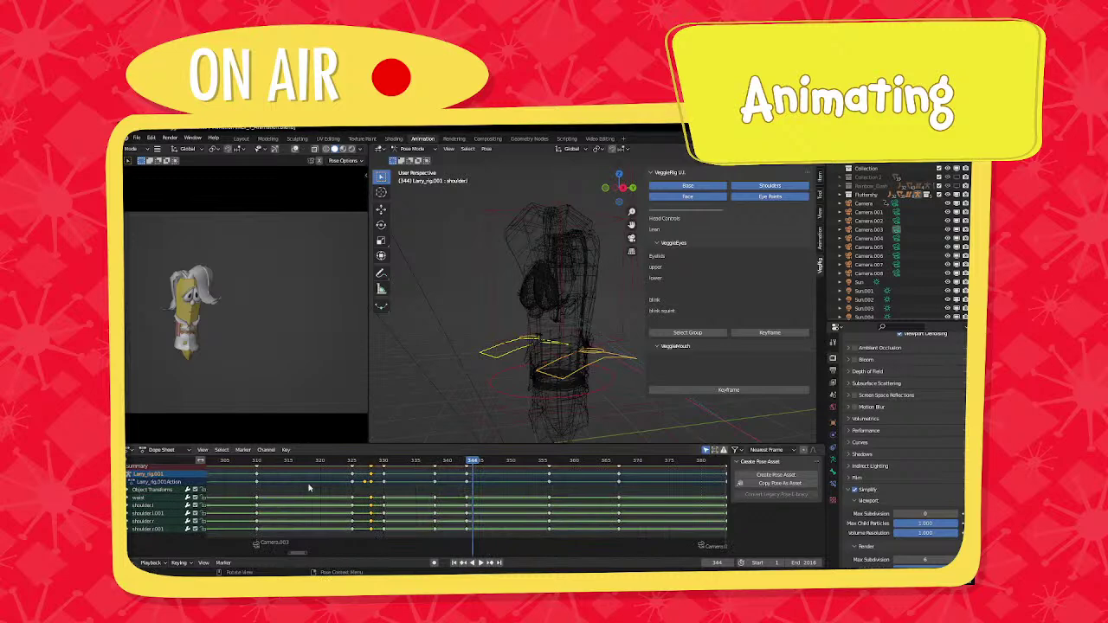
# Slightly move and freely rotate Larry's head at frame 361 and insert a keyframe on its available channels.
pyautogui.keyDown('ctrl'); pyautogui.hscroll(5, 309, 489); pyautogui.keyUp('ctrl')
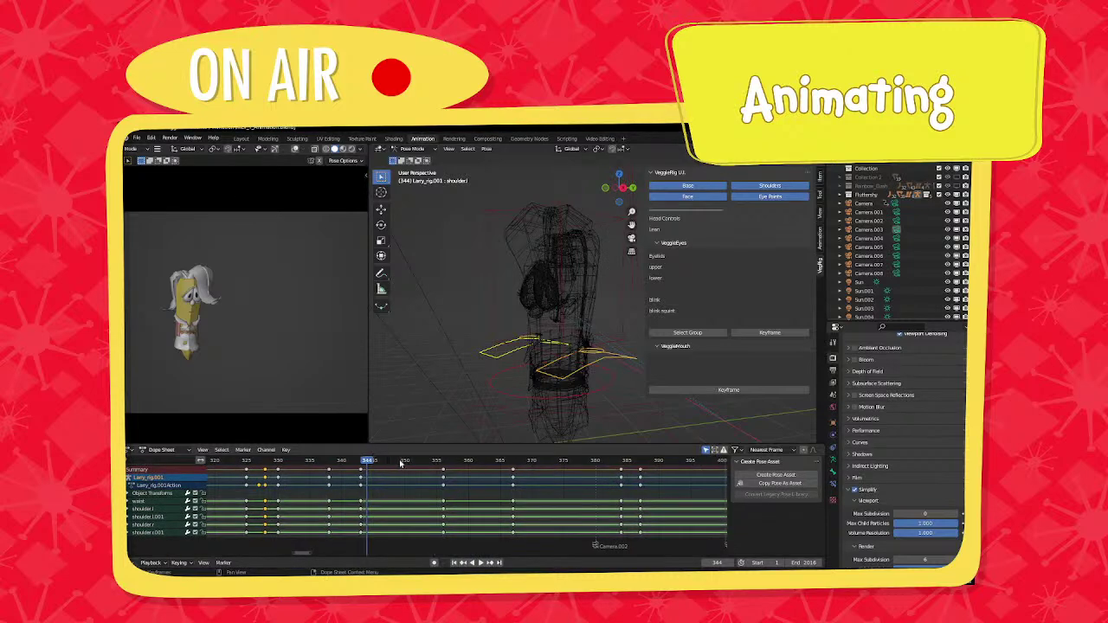
pyautogui.press('space')
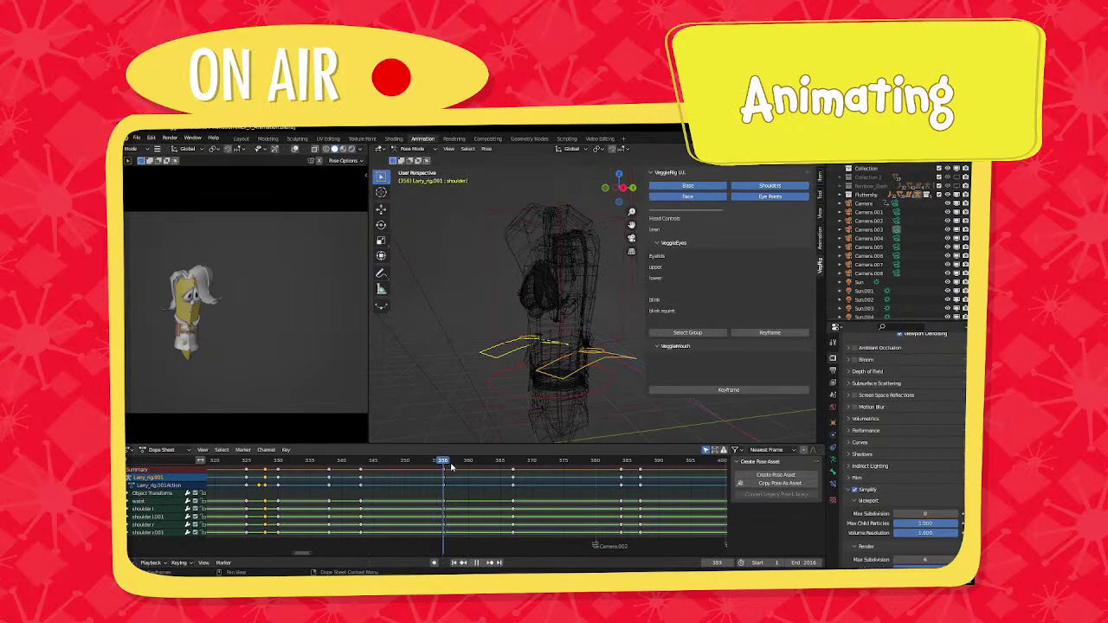
pyautogui.press('space')
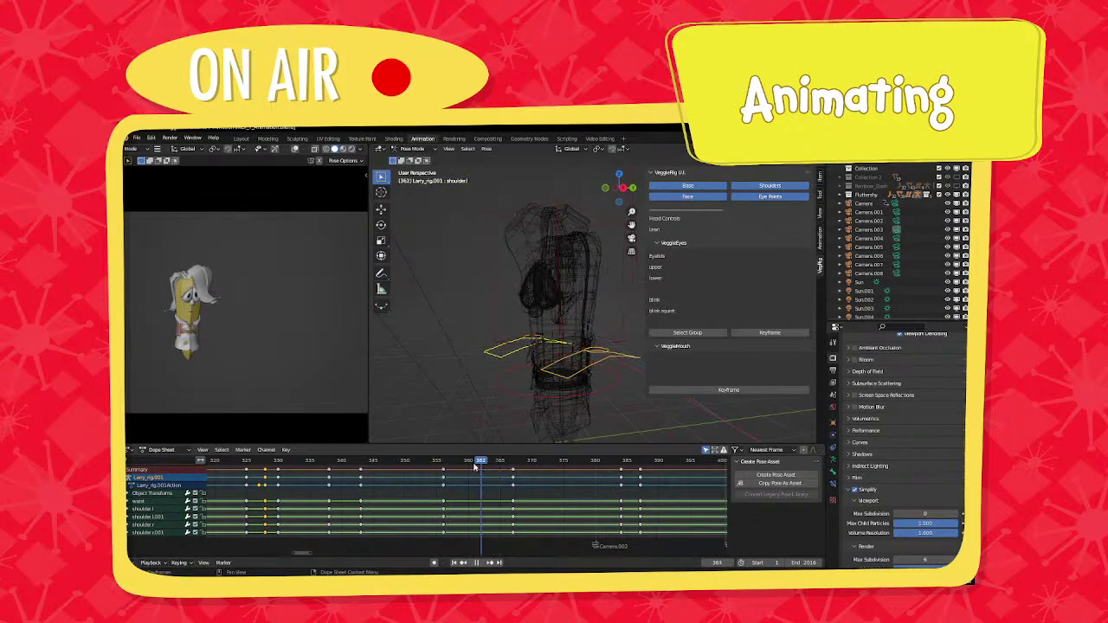
pyautogui.click(562, 344)
pyautogui.press('g')
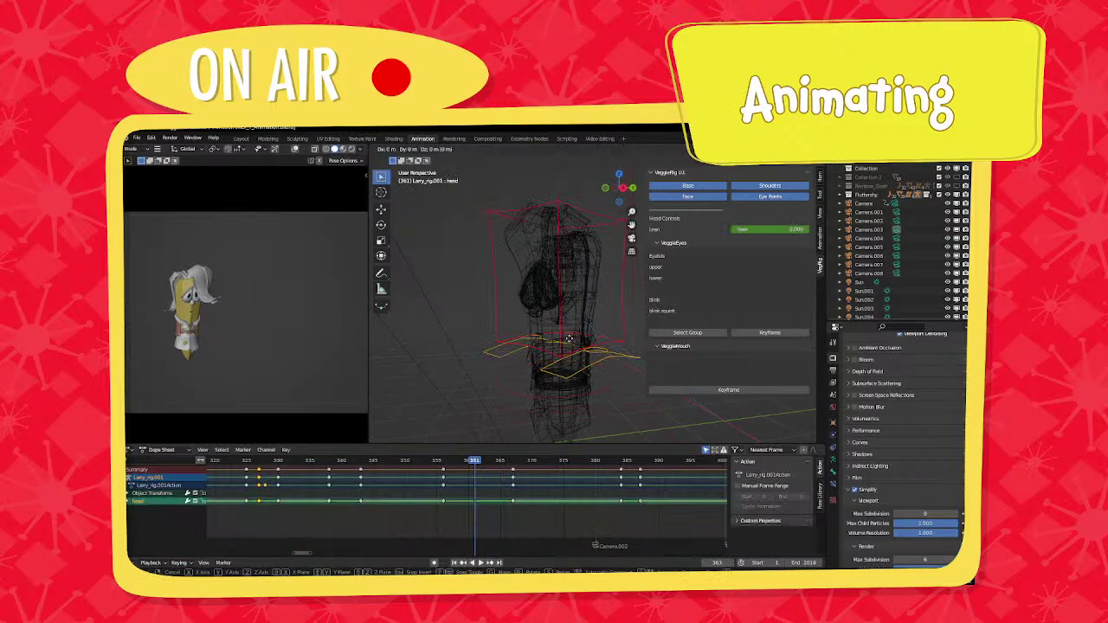
pyautogui.click(582, 341)
pyautogui.press('r')
pyautogui.press('r')
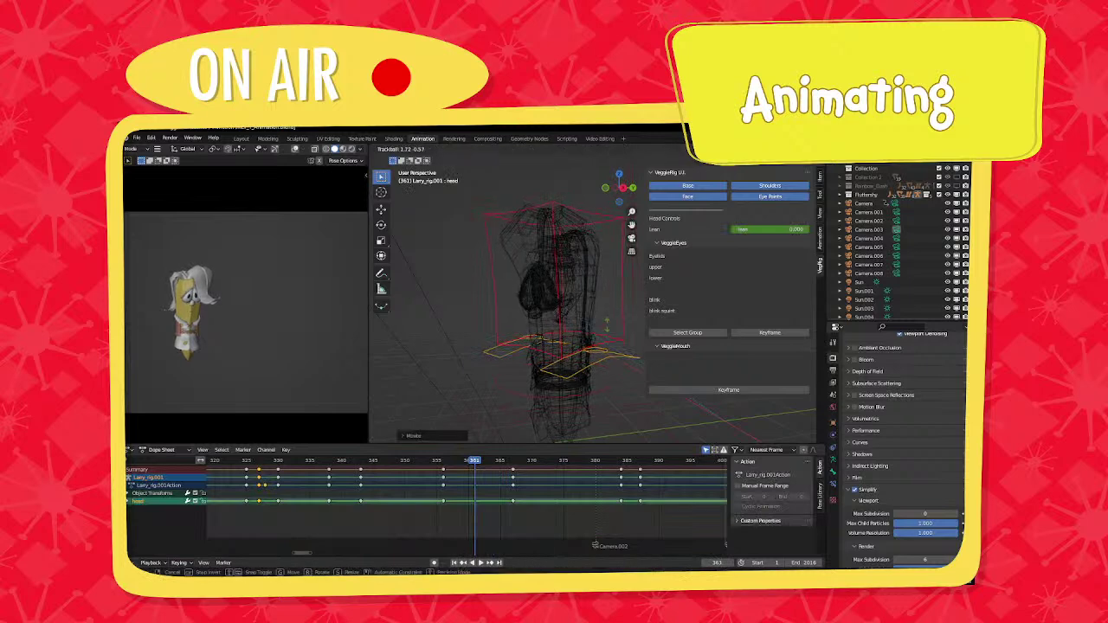
pyautogui.click(609, 329)
pyautogui.press('i')
pyautogui.click(609, 328)
# Play on into the Camera.002 shot, then replay from about frame 292 to review the head motion.
pyautogui.press('space')
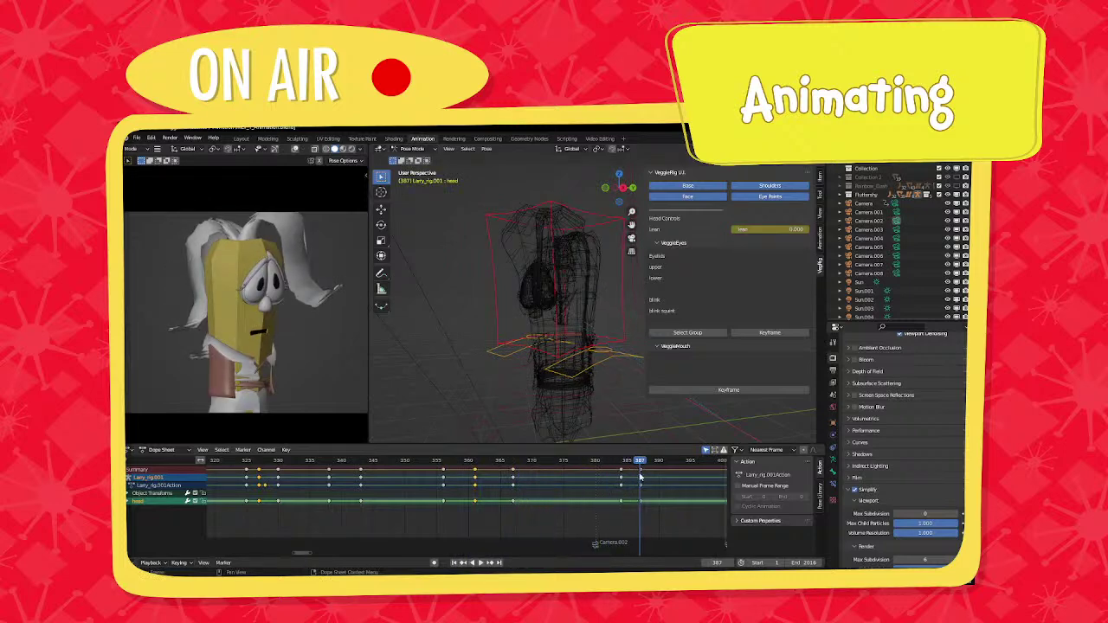
pyautogui.moveTo(641, 476); pyautogui.dragTo(500, 492, button='middle')
pyautogui.moveTo(483, 462); pyautogui.dragTo(515, 465)
pyautogui.scroll(-7, 416, 487)
pyautogui.moveTo(415, 487); pyautogui.dragTo(631, 498, button='middle')
pyautogui.scroll(-4, 580, 495)
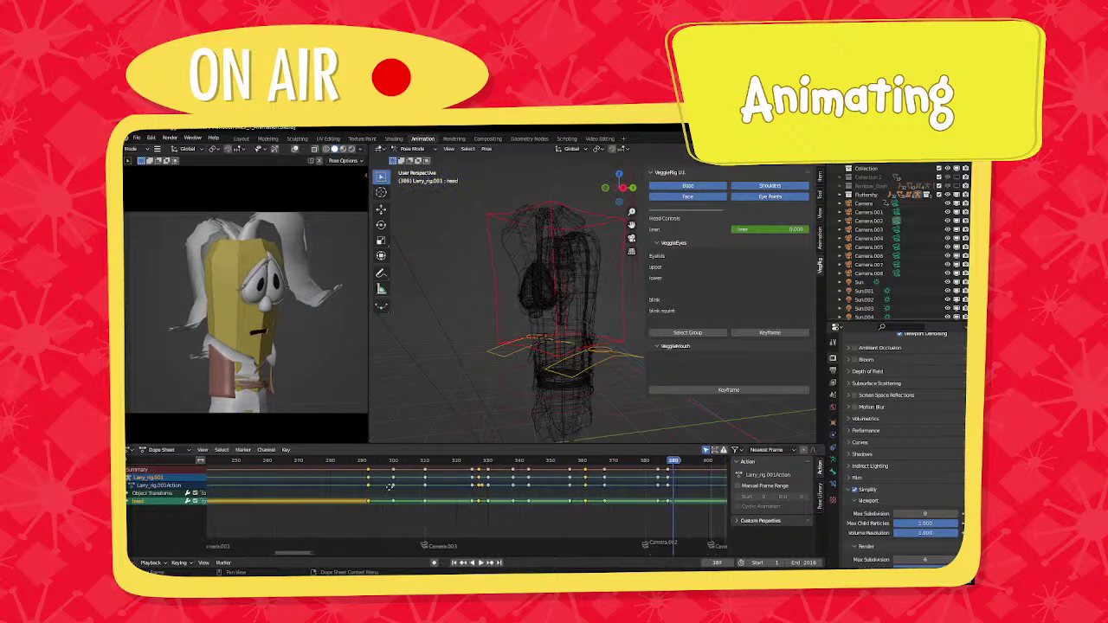
pyautogui.moveTo(368, 482); pyautogui.dragTo(438, 477, button='middle')
pyautogui.click(441, 463)
pyautogui.press('space')
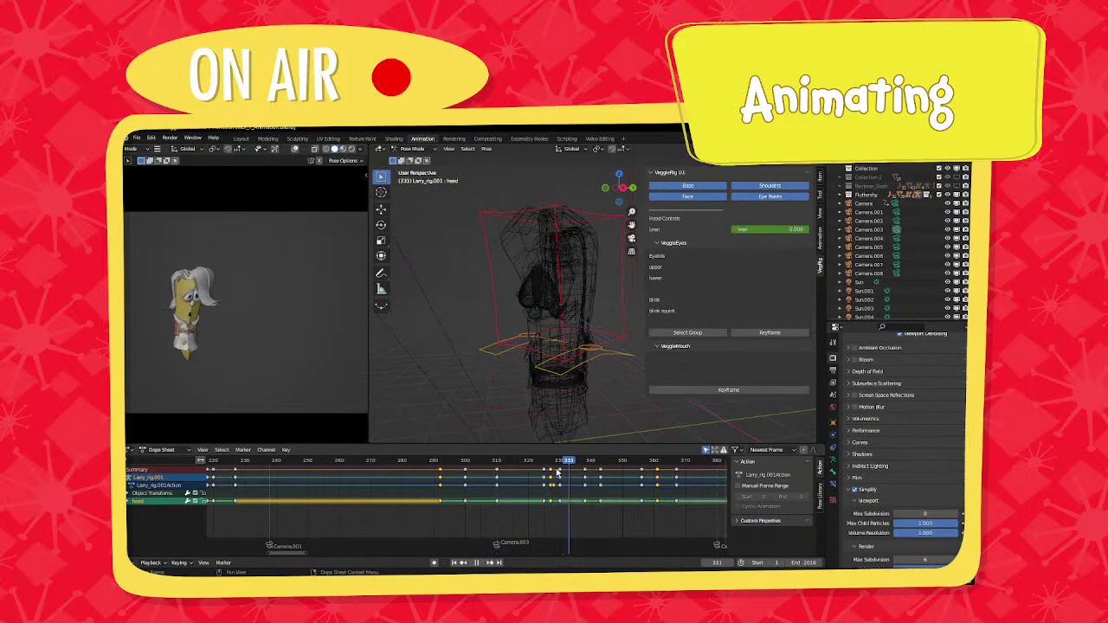
# Adjust the head's position and rotation at frame 325 and keyframe its available channels.
pyautogui.scroll(2, 265, 343)
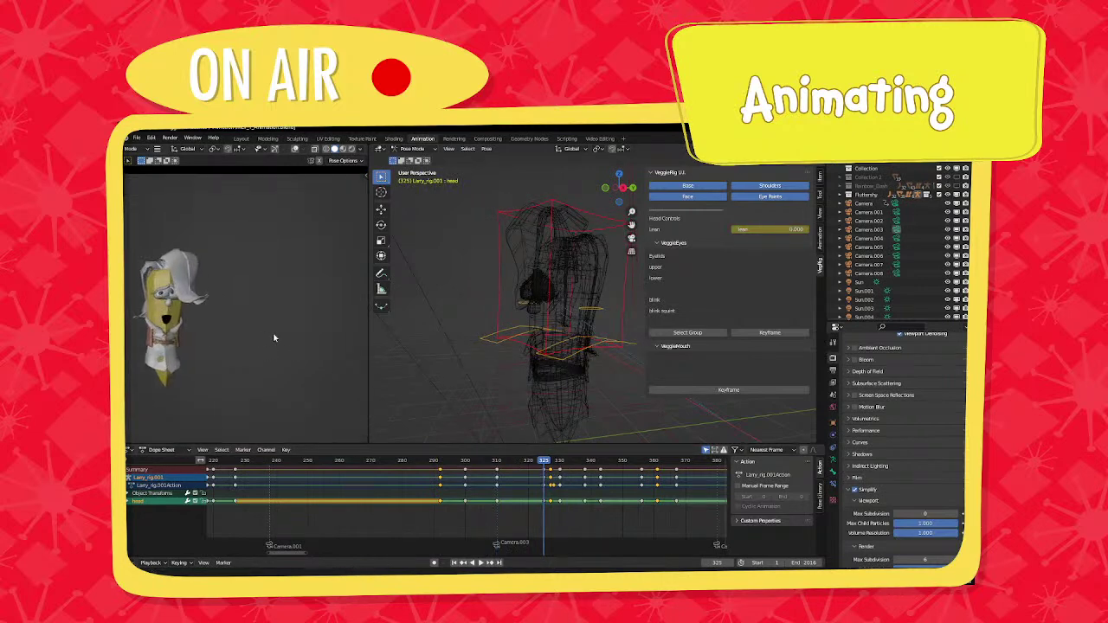
pyautogui.press('g')
pyautogui.click(268, 330)
pyautogui.press('r')
pyautogui.click(270, 332)
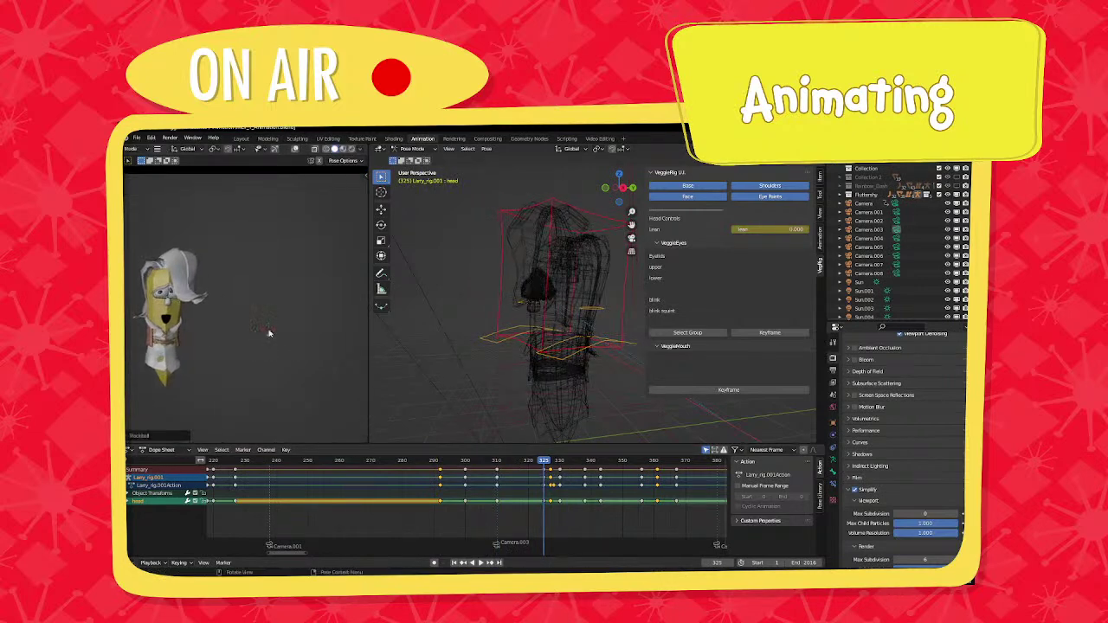
pyautogui.press('i')
pyautogui.click(270, 332)
# Review the head turn in playback and move the head keyframe from frame 325 to about frame 322.
pyautogui.click(511, 461)
pyautogui.press('space')
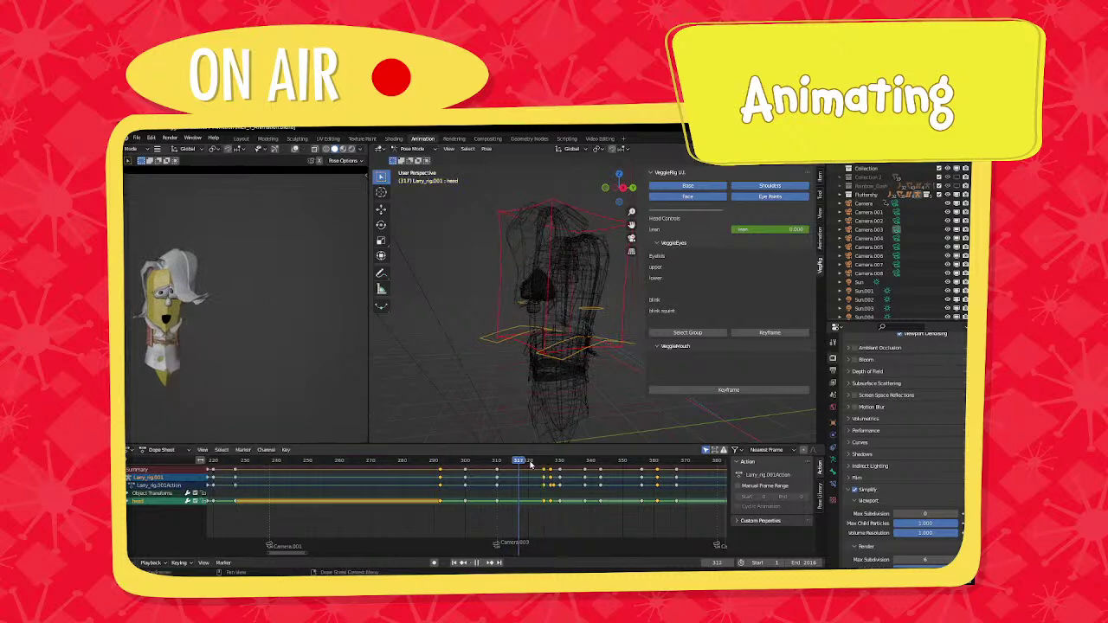
pyautogui.moveTo(566, 475)
pyautogui.mouseDown()
pyautogui.moveTo(545, 477)
pyautogui.moveTo(541, 463)
pyautogui.moveTo(587, 468)
pyautogui.mouseUp()
pyautogui.click(544, 477)
pyautogui.press('g')
pyautogui.click(535, 475)
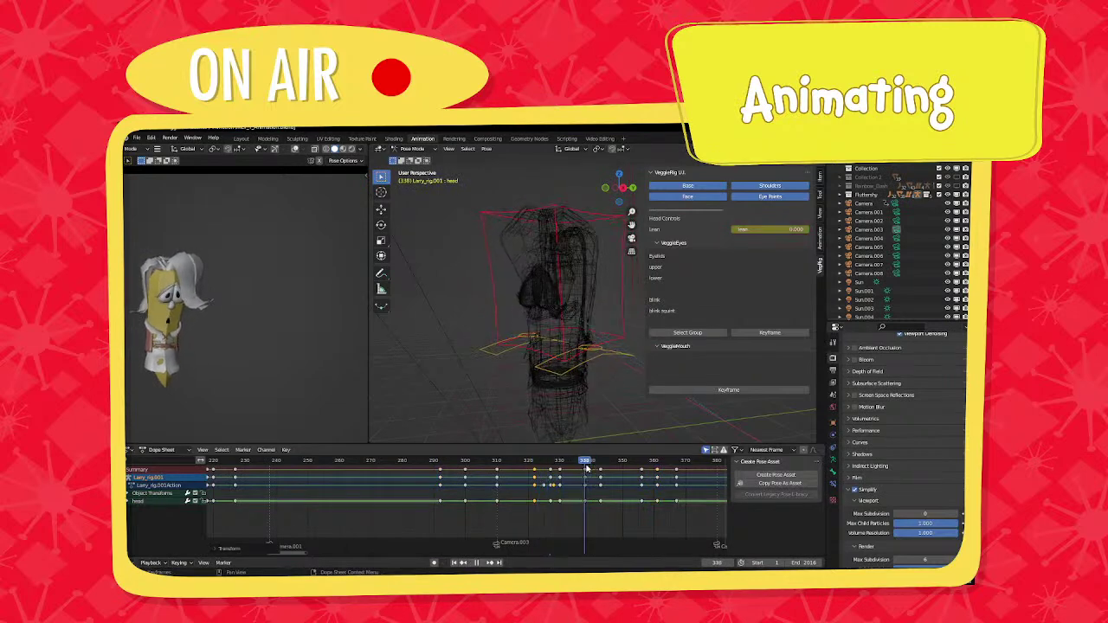
# Rotate Larry's head at frame 338, first freely and then in the view plane, and keyframe its available channels.
pyautogui.press('r')
pyautogui.press('r')
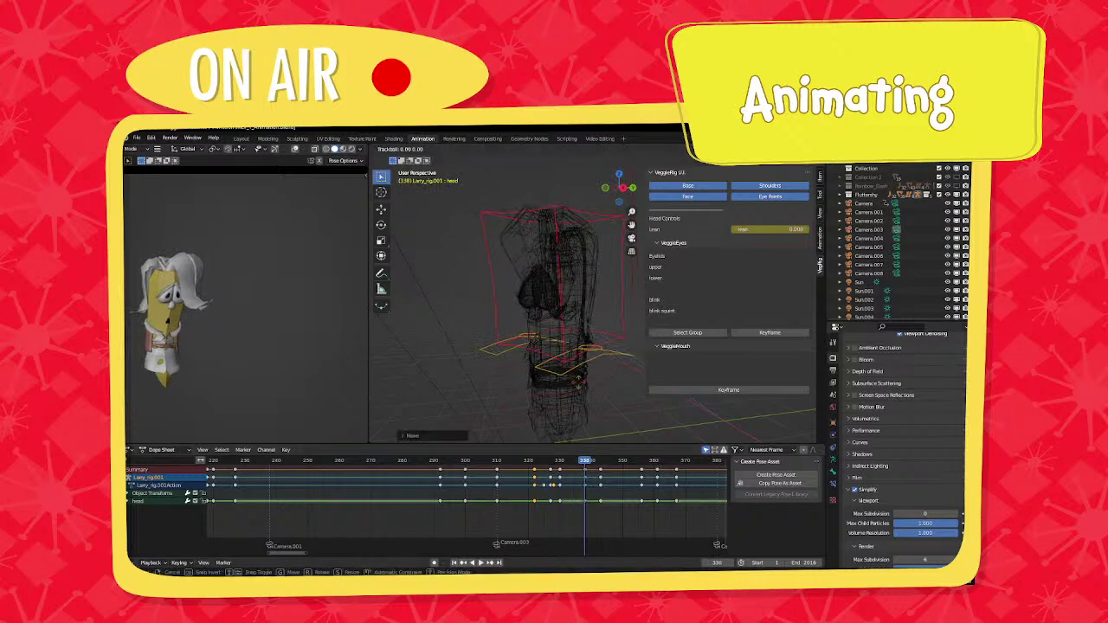
pyautogui.click(610, 373)
pyautogui.press('r')
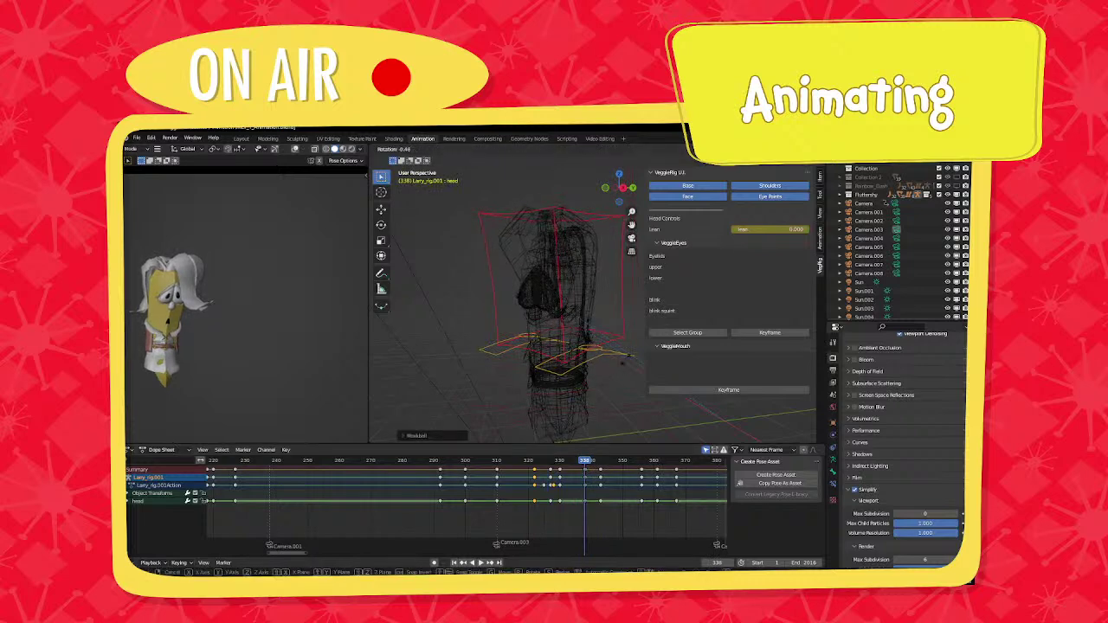
pyautogui.click(626, 364)
pyautogui.press('i')
pyautogui.click(626, 364)
# Play the animation from about frame 311 into the Camera.002 close-up to check the head movement.
pyautogui.click(500, 463)
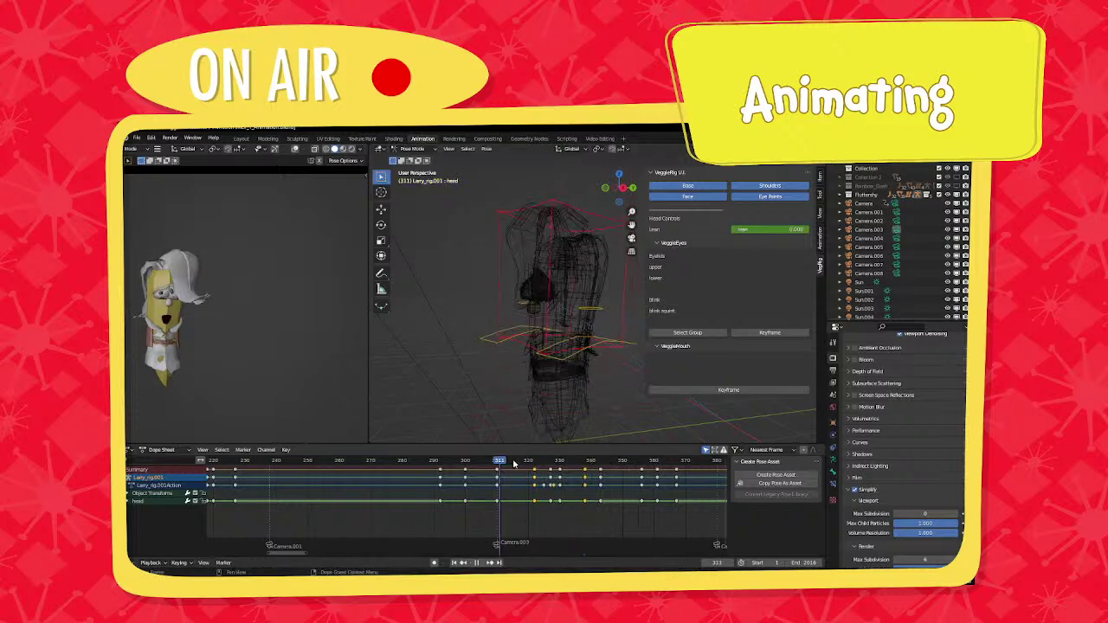
pyautogui.press('space')
pyautogui.moveTo(531, 465); pyautogui.dragTo(607, 467)
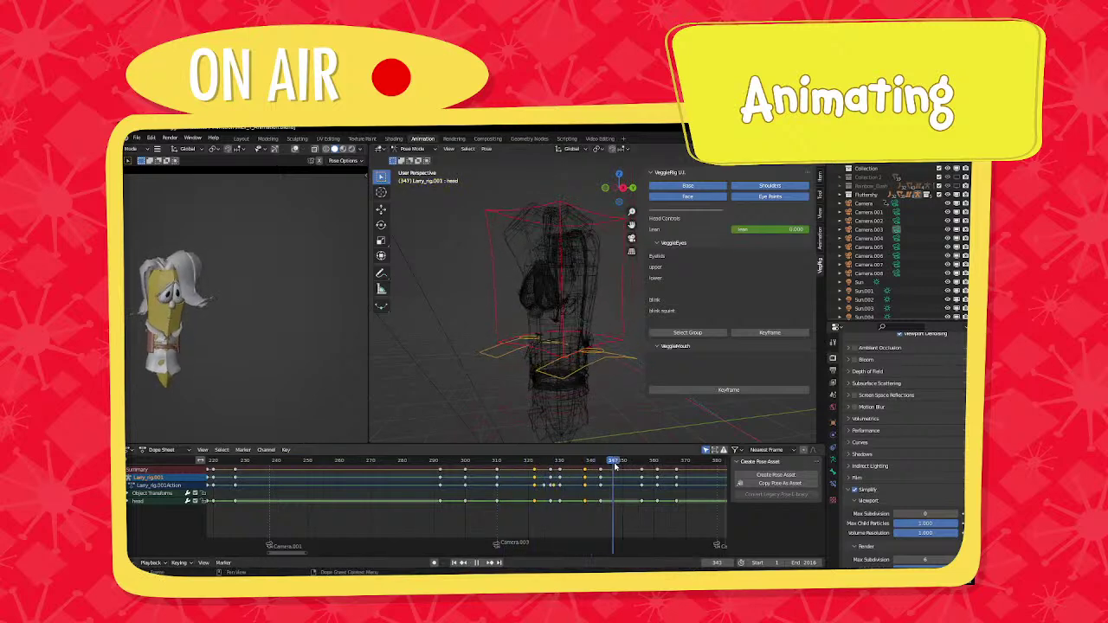
pyautogui.moveTo(617, 475); pyautogui.dragTo(493, 497, button='middle')
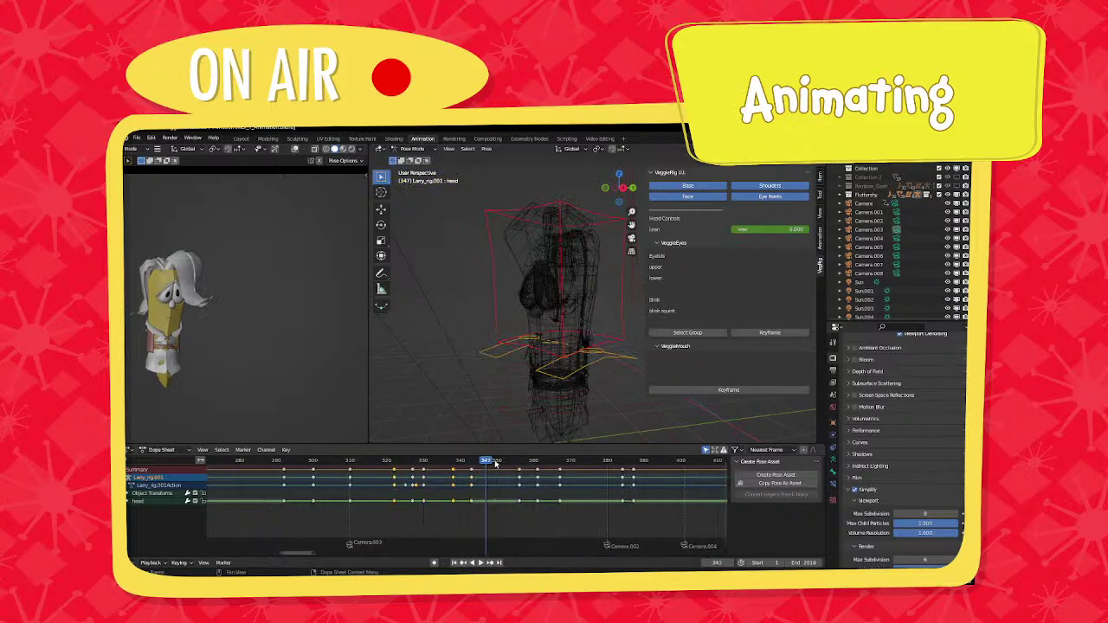
pyautogui.press('space')
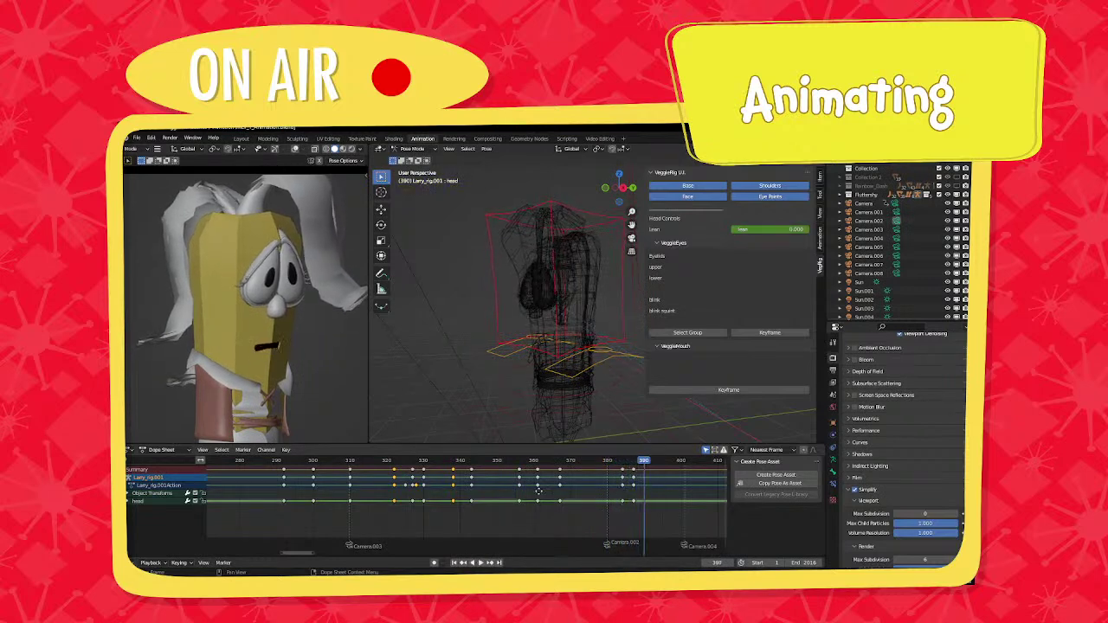
pyautogui.scroll(2, 447, 505)
pyautogui.moveTo(538, 491); pyautogui.dragTo(423, 503, button='middle')
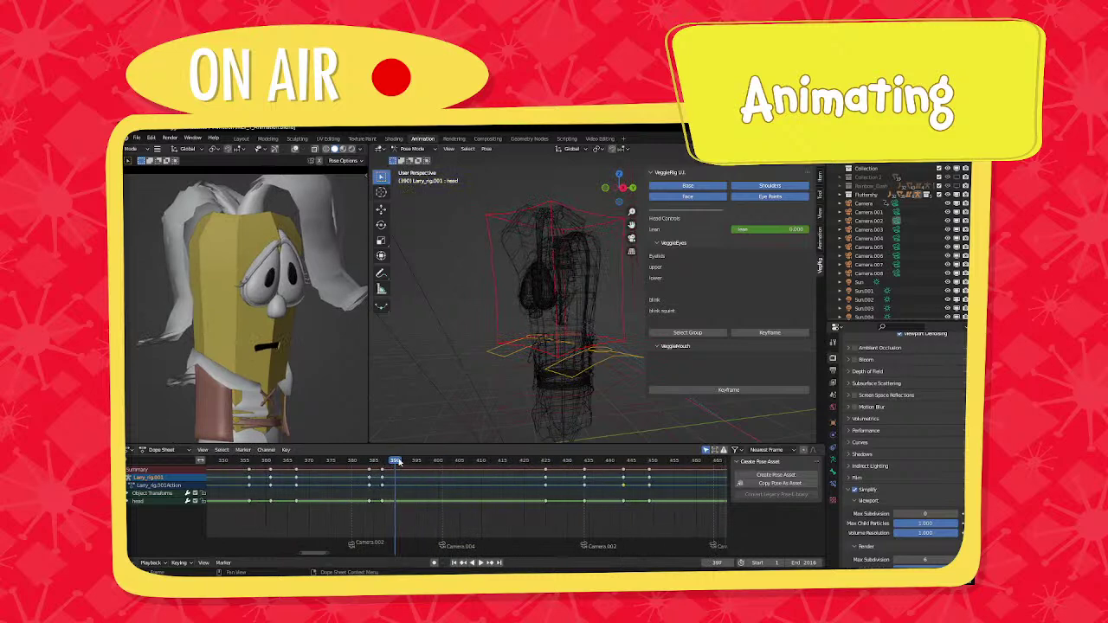
pyautogui.press('space')
# Raise the viewport Max Subdivision limit in the Simplify settings to smooth the characters.
pyautogui.click(955, 515)
pyautogui.click(955, 516)
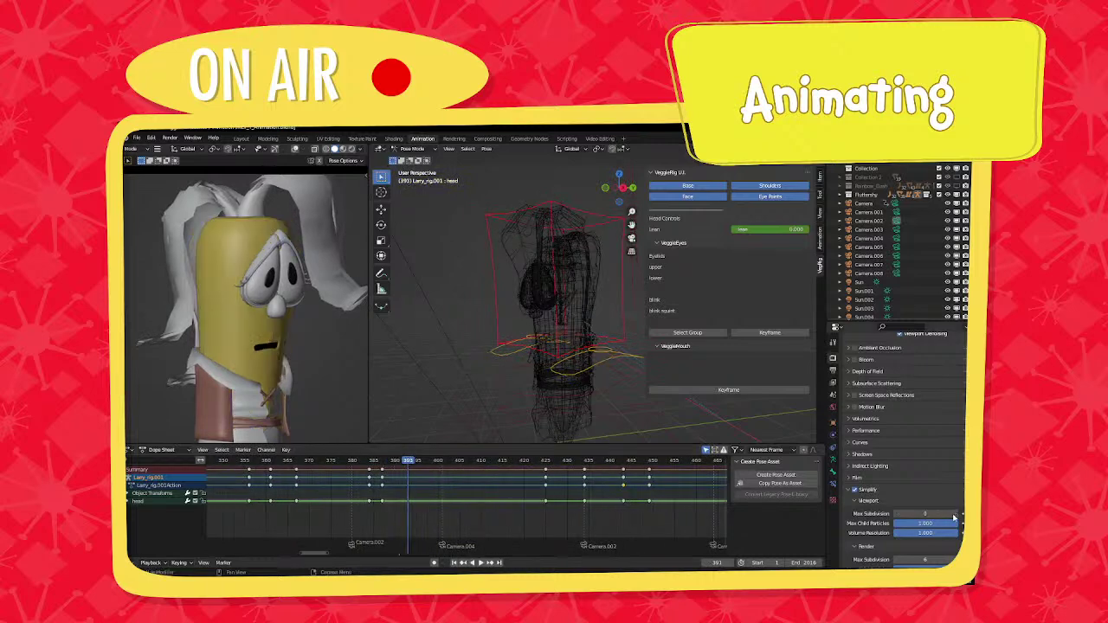
pyautogui.click(955, 516)
# Slightly move and rotate Larry's head at frame 443 and insert a keyframe on its available channels.
pyautogui.scroll(-1, 494, 516)
pyautogui.moveTo(460, 517); pyautogui.dragTo(436, 520, button='middle')
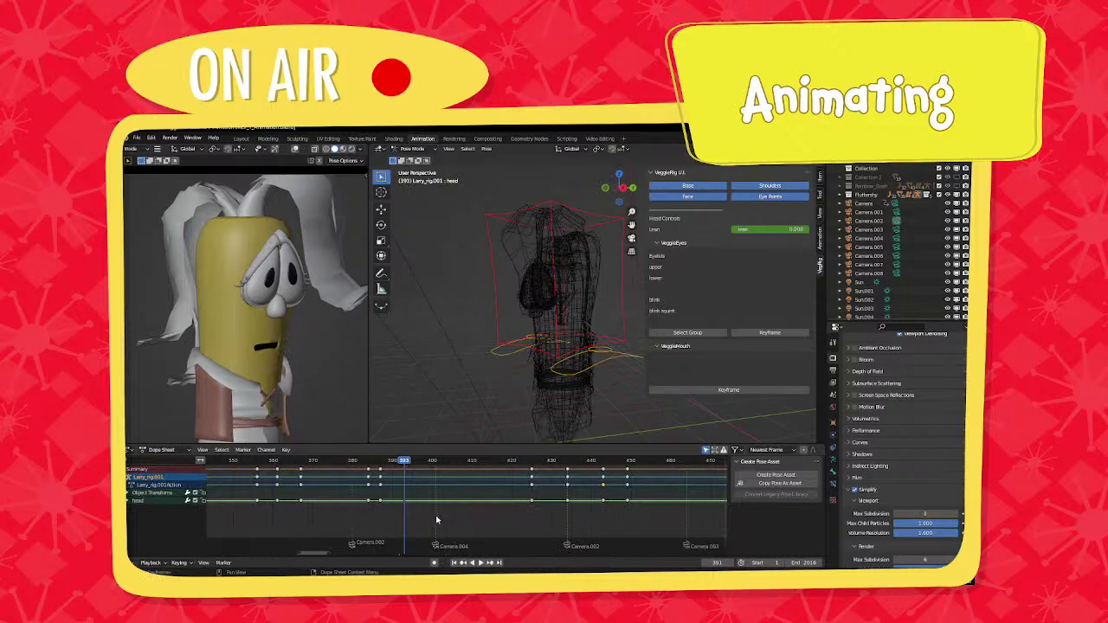
pyautogui.scroll(-3, 436, 519)
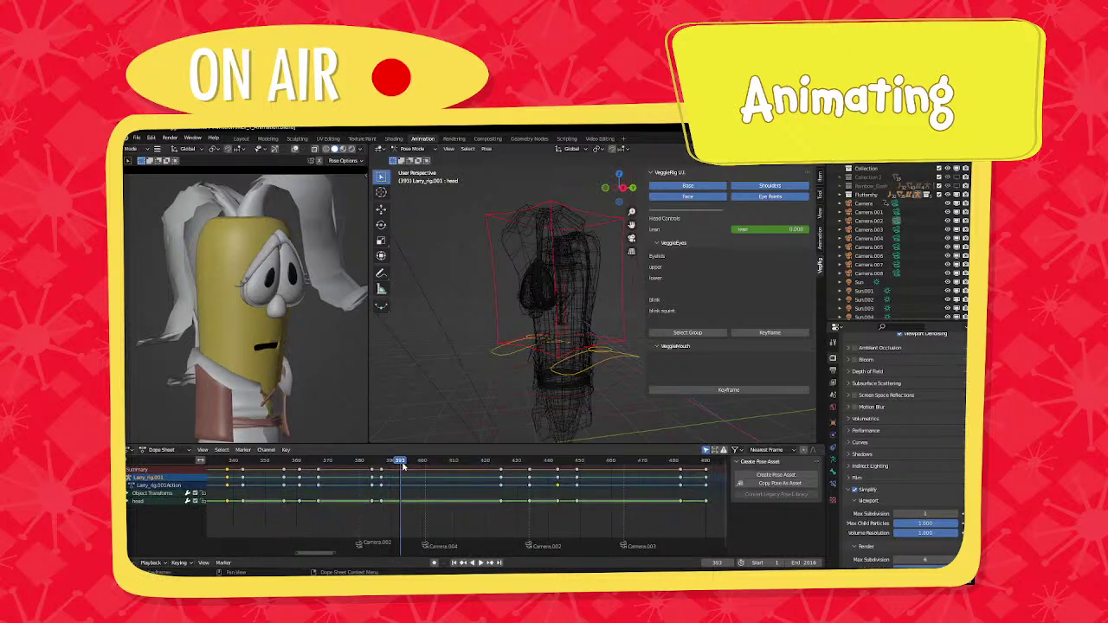
pyautogui.moveTo(418, 465); pyautogui.dragTo(559, 470)
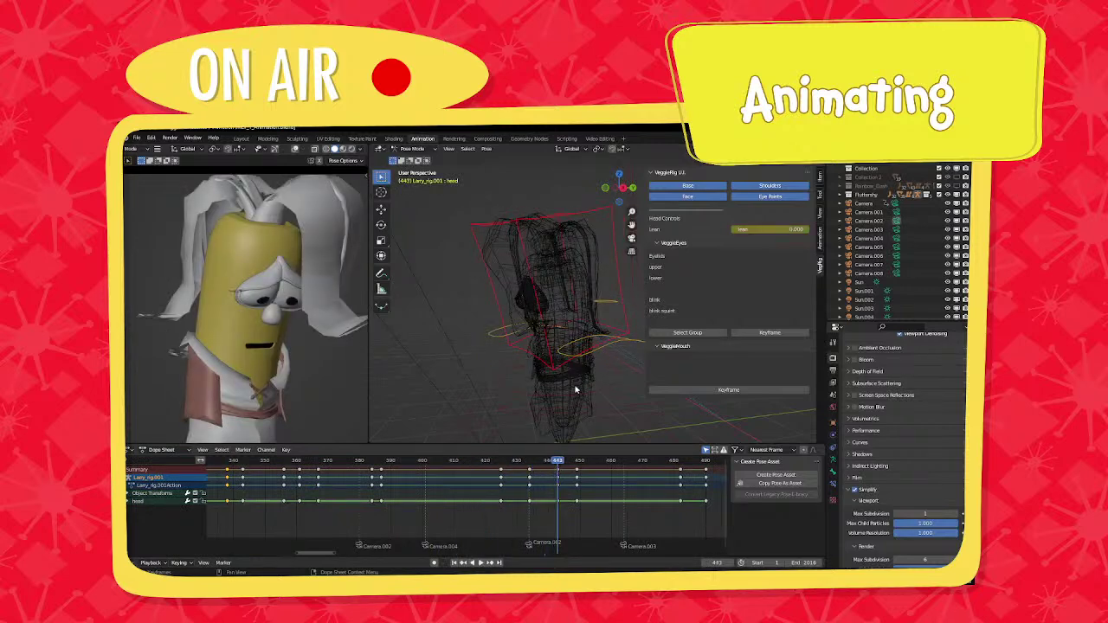
pyautogui.press('g')
pyautogui.click(549, 363)
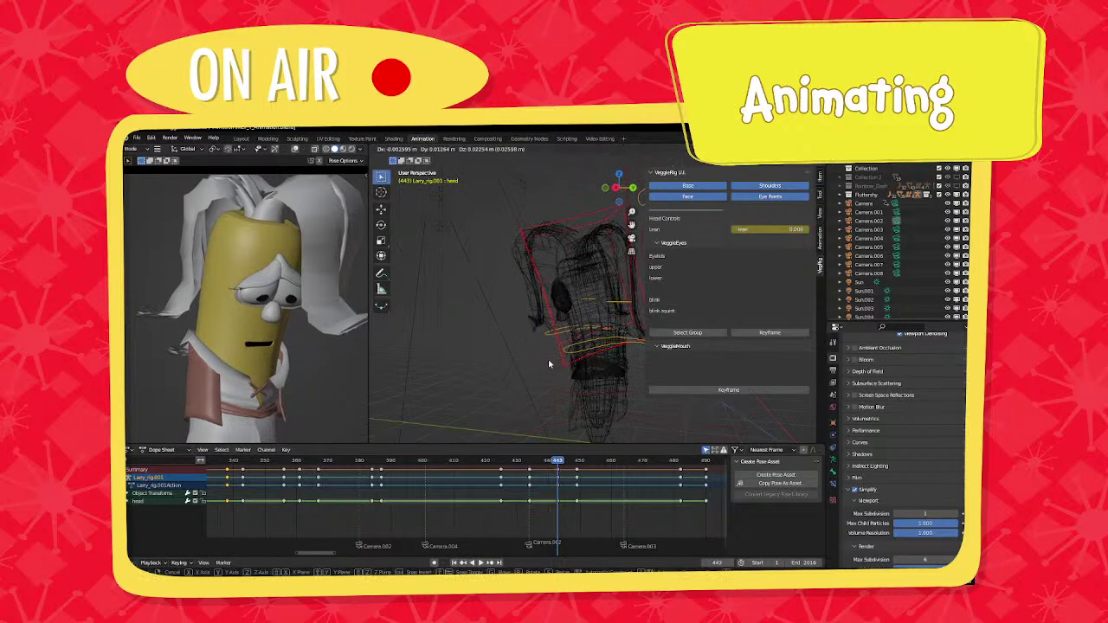
pyautogui.press('r')
pyautogui.click(522, 368)
pyautogui.press('i')
pyautogui.click(521, 368)
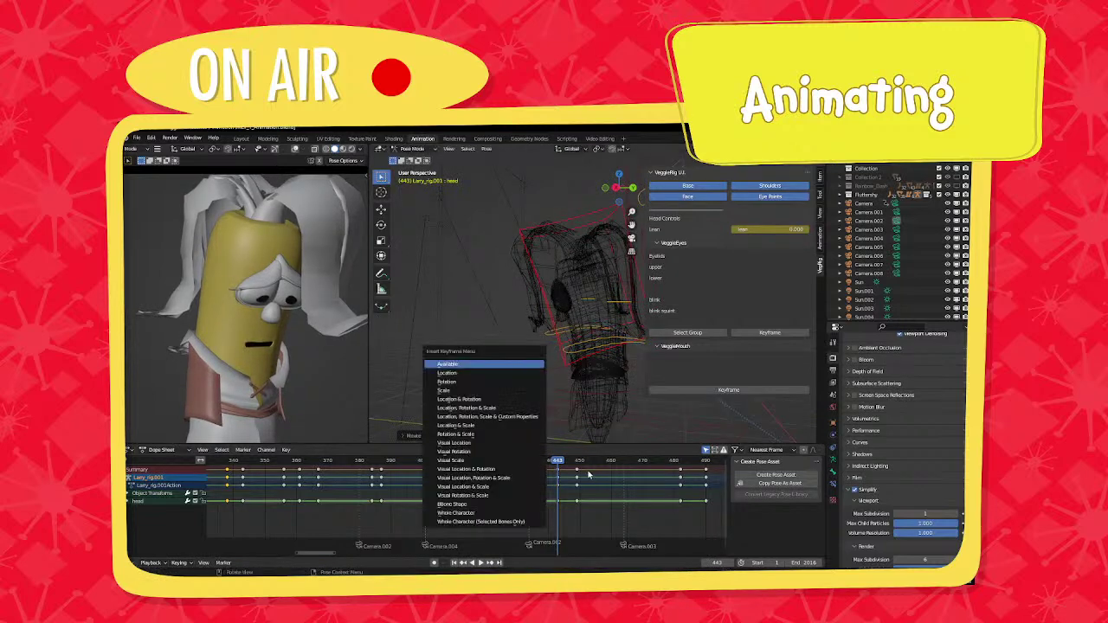
pyautogui.moveTo(561, 462); pyautogui.dragTo(567, 463)
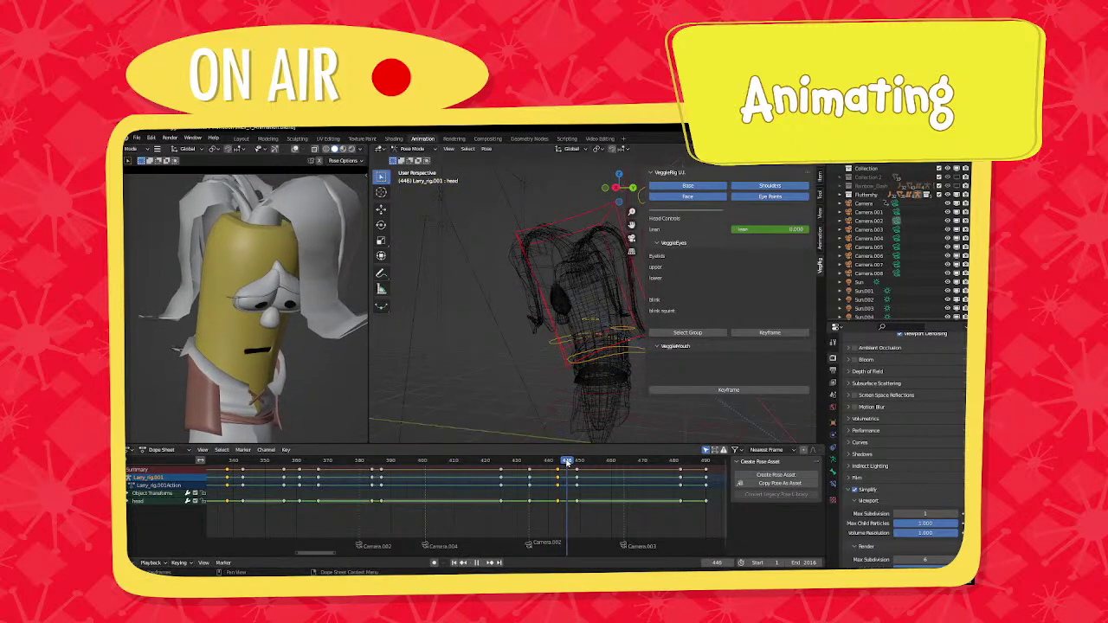
# Rotate Larry's head at frame 446, keyframe its available channels, and play back the motion.
pyautogui.press('r')
pyautogui.click(509, 377)
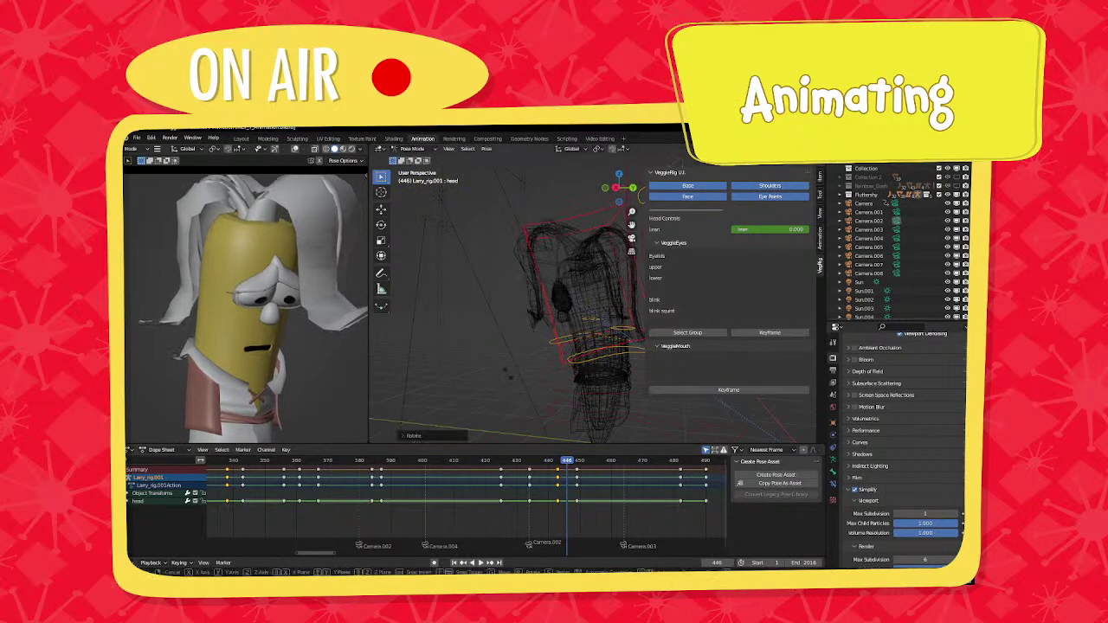
pyautogui.press('r')
pyautogui.click(509, 377)
pyautogui.press('i')
pyautogui.click(509, 377)
pyautogui.press('space')
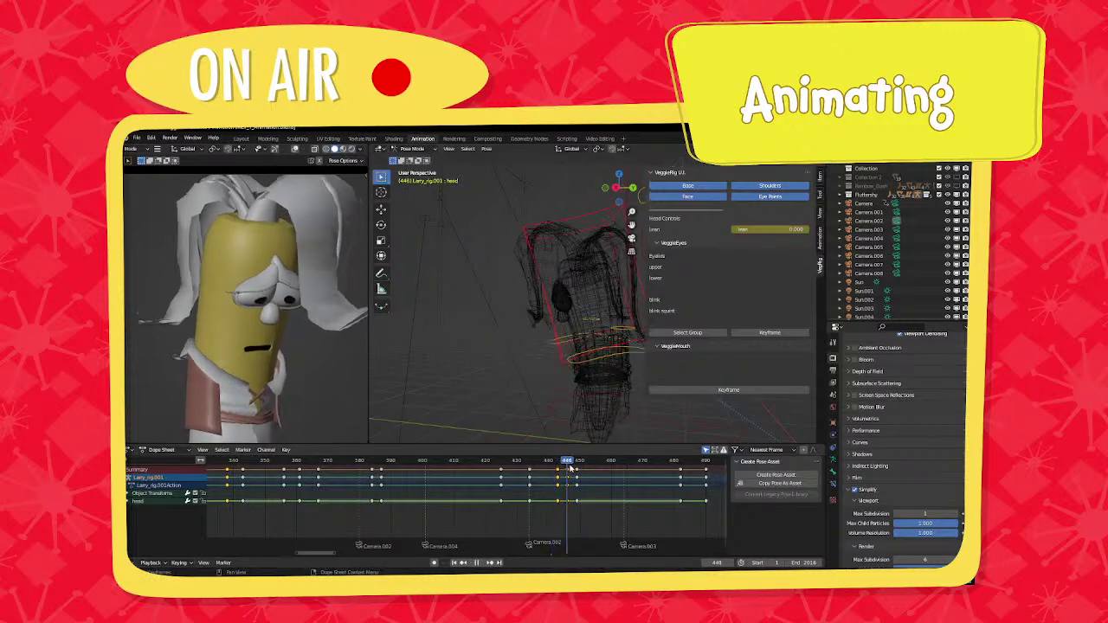
# Refine the head's rotation at frame 446 from a front-facing view and keyframe its available channels again.
pyautogui.moveTo(538, 323); pyautogui.dragTo(605, 332, button='middle')
pyautogui.press('r')
pyautogui.click(604, 331)
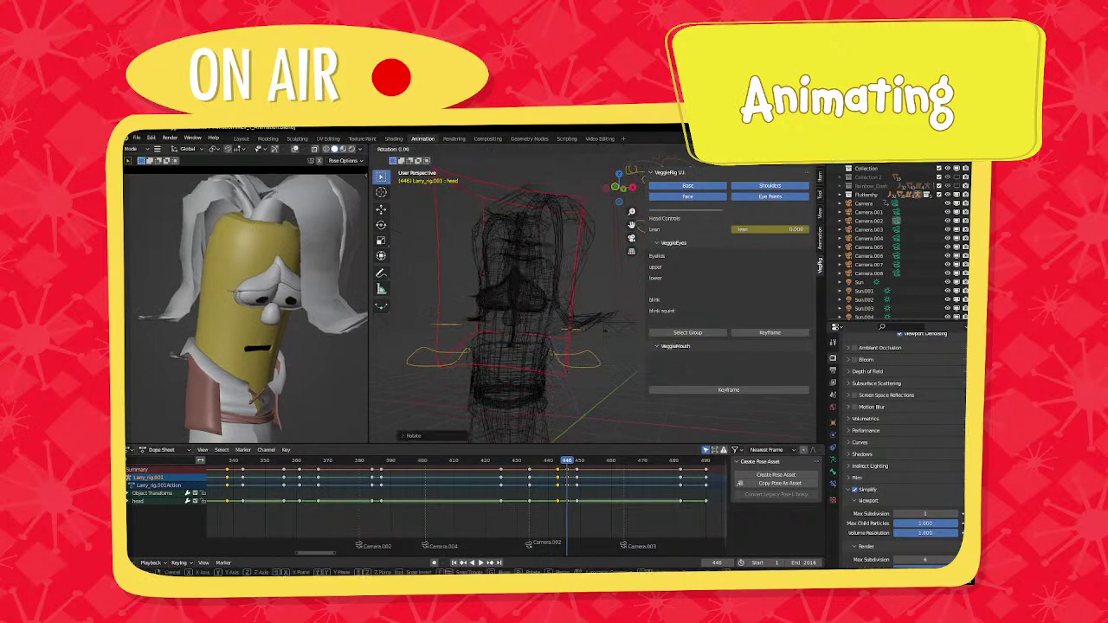
pyautogui.press('i')
pyautogui.click(567, 450)
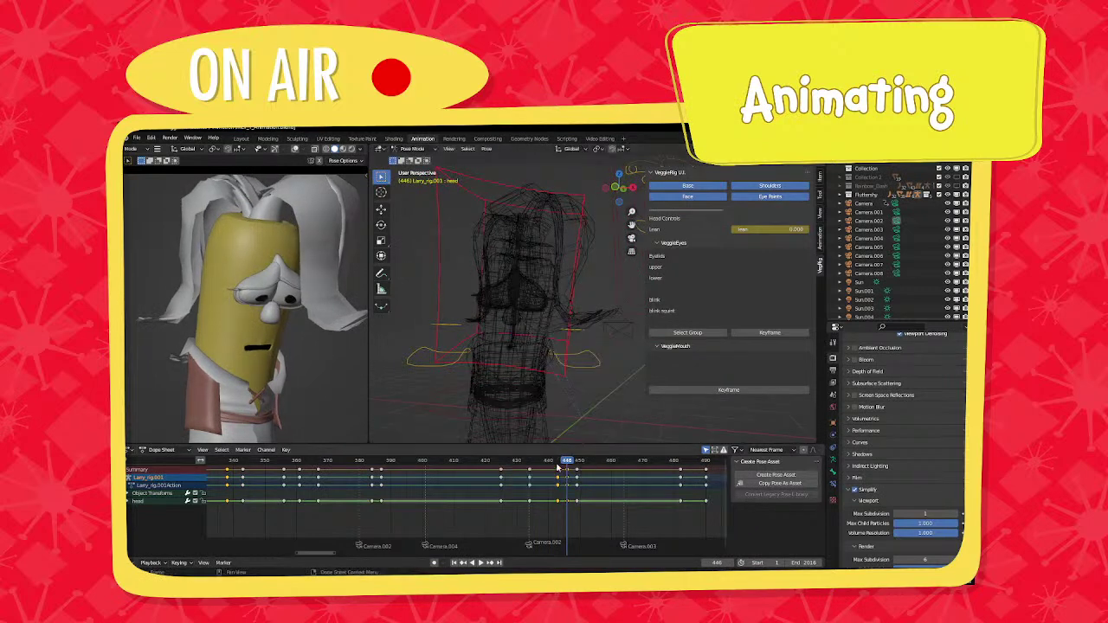
pyautogui.press('space')
# Rotate Larry's head freely at frame 456 with trackball rotation and keyframe its available channels.
pyautogui.moveTo(584, 467)
pyautogui.mouseDown()
pyautogui.moveTo(561, 469)
pyautogui.moveTo(598, 470)
pyautogui.mouseUp()
pyautogui.press('r')
pyautogui.press('r')
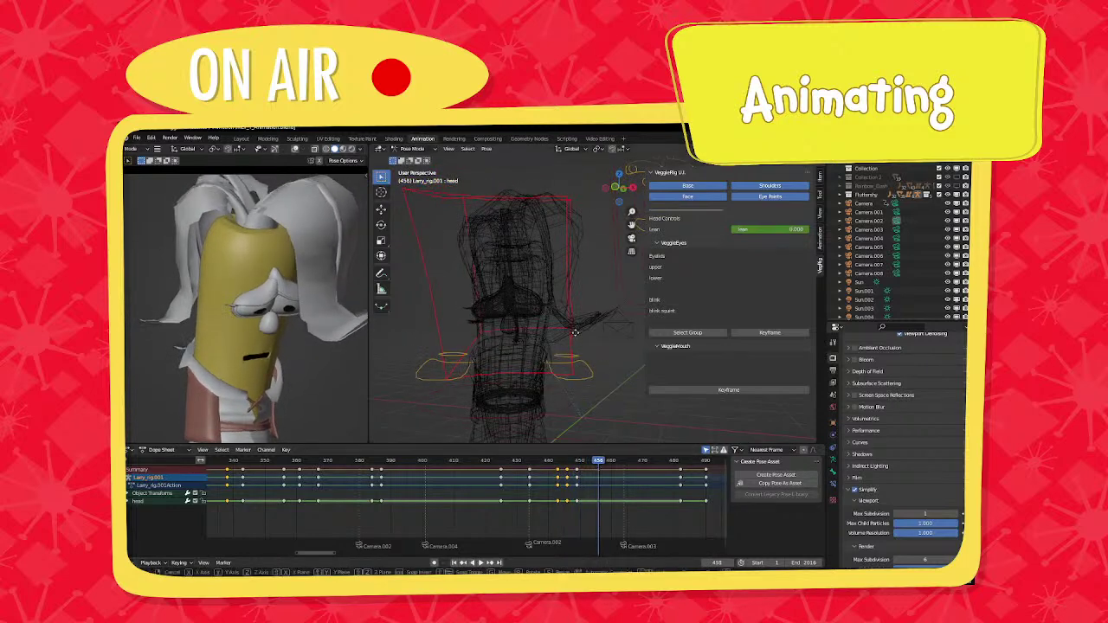
pyautogui.click(573, 345)
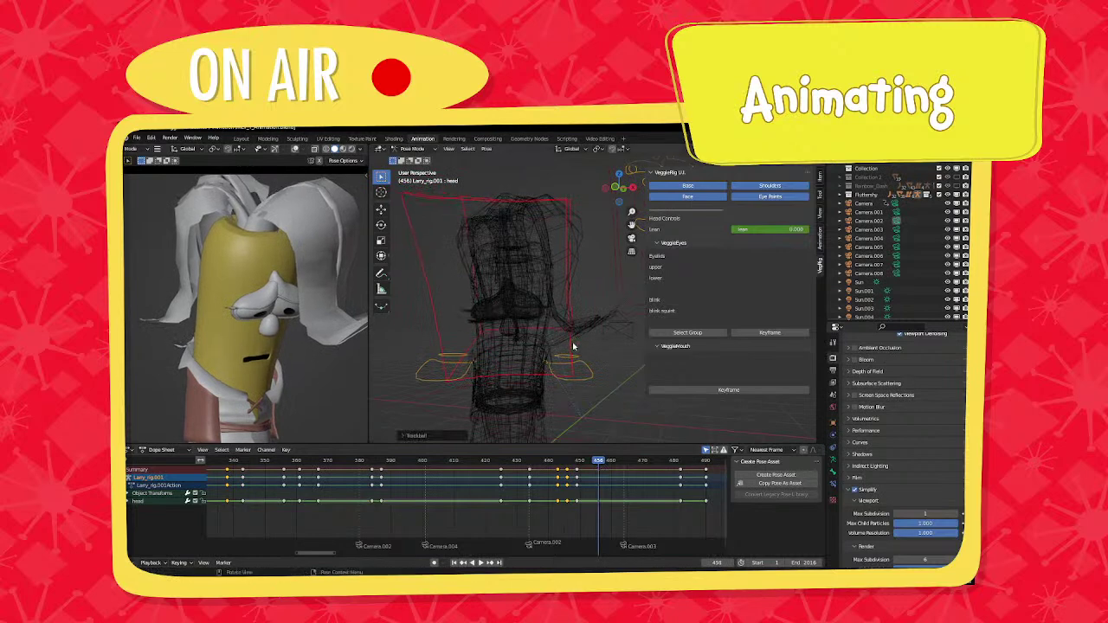
pyautogui.press('i')
pyautogui.click(575, 348)
# Duplicate the frame 456 head keyframe to about frame 482 to hold the pose, and play back the result.
pyautogui.moveTo(595, 487); pyautogui.dragTo(517, 489, button='middle')
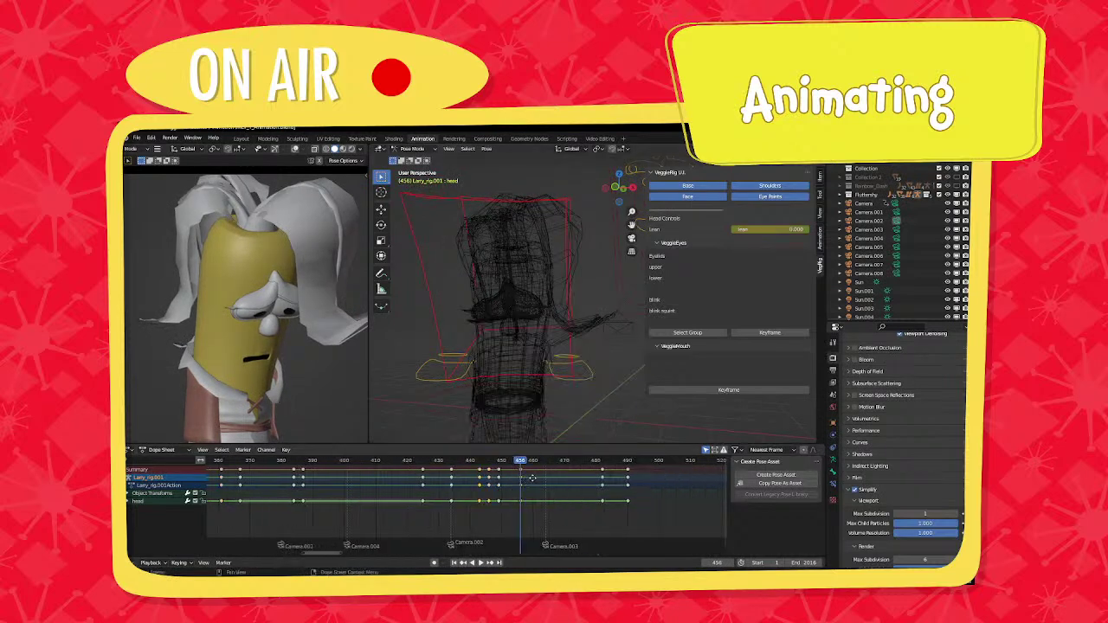
pyautogui.press('g')
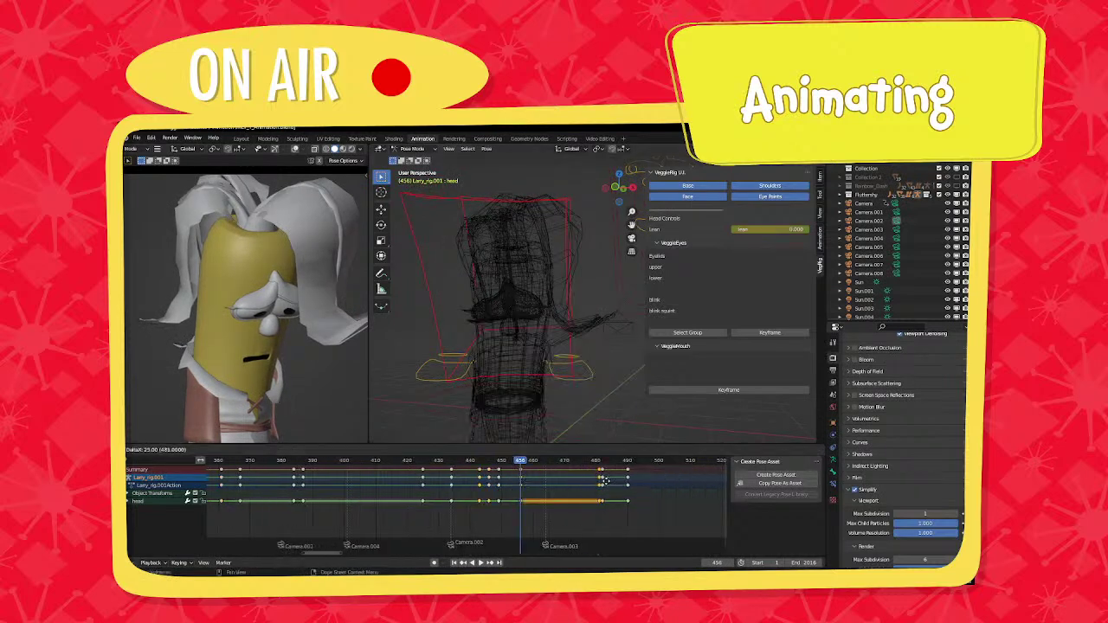
pyautogui.click(609, 482)
pyautogui.press('space')
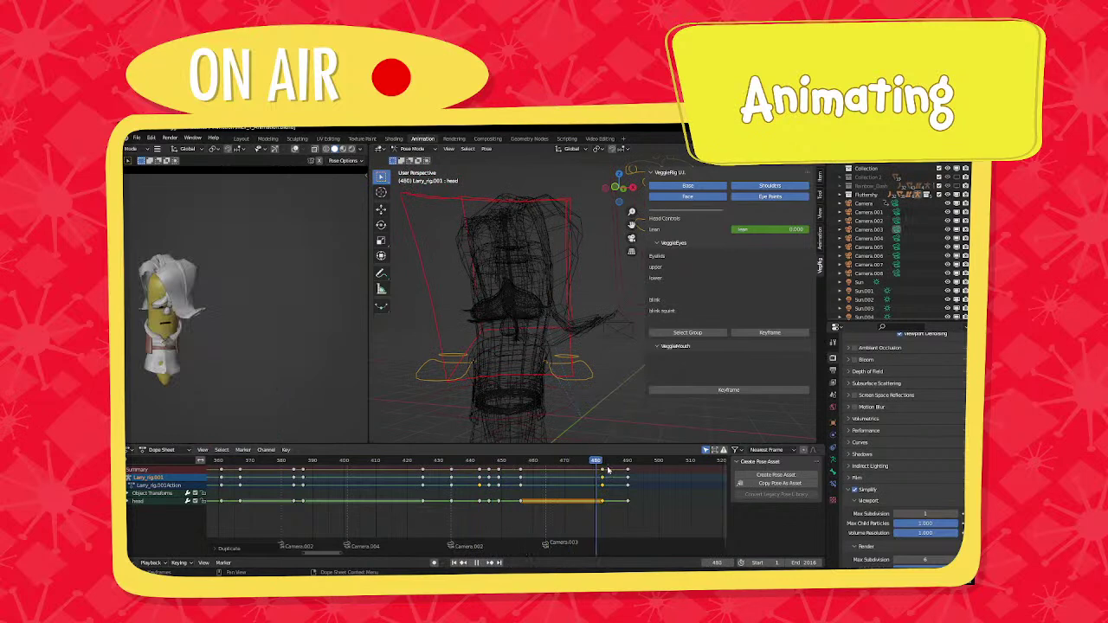
pyautogui.press('space')
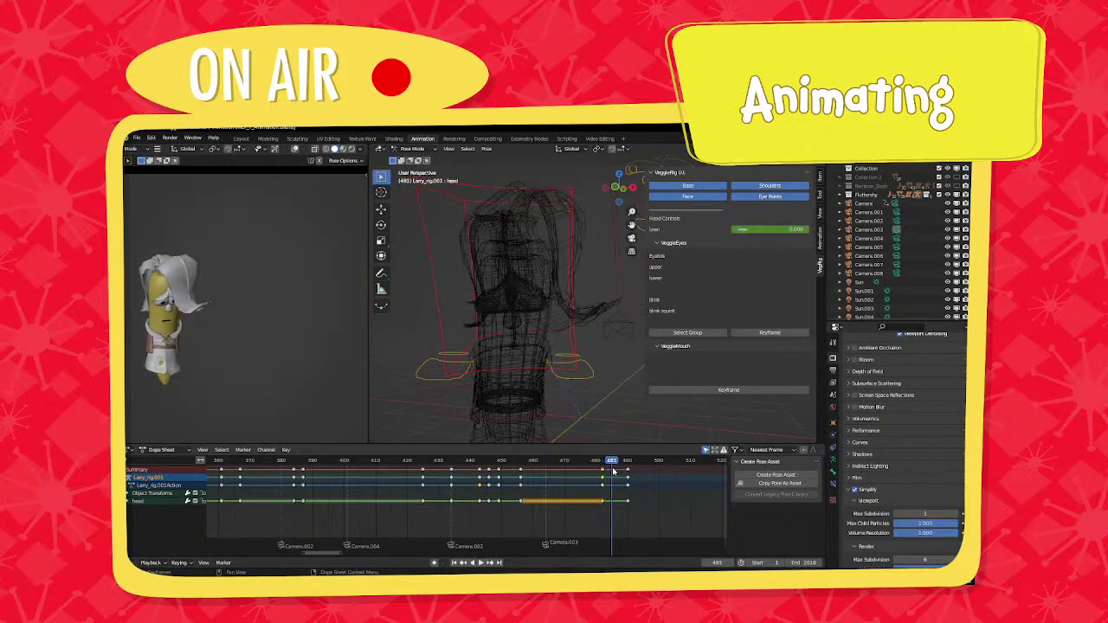
# Rotate and keyframe Larry's head at frame 485, and shift that keyframe 2 frames ahead to frame 487.
pyautogui.press('r')
pyautogui.press('r')
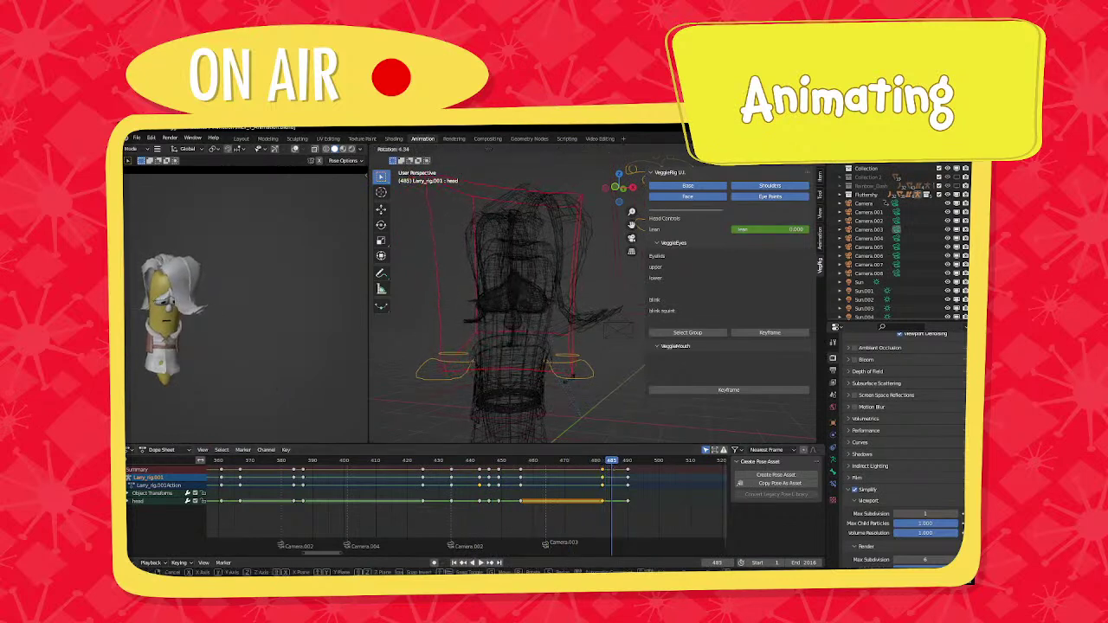
pyautogui.click(568, 382)
pyautogui.press('i')
pyautogui.click(568, 383)
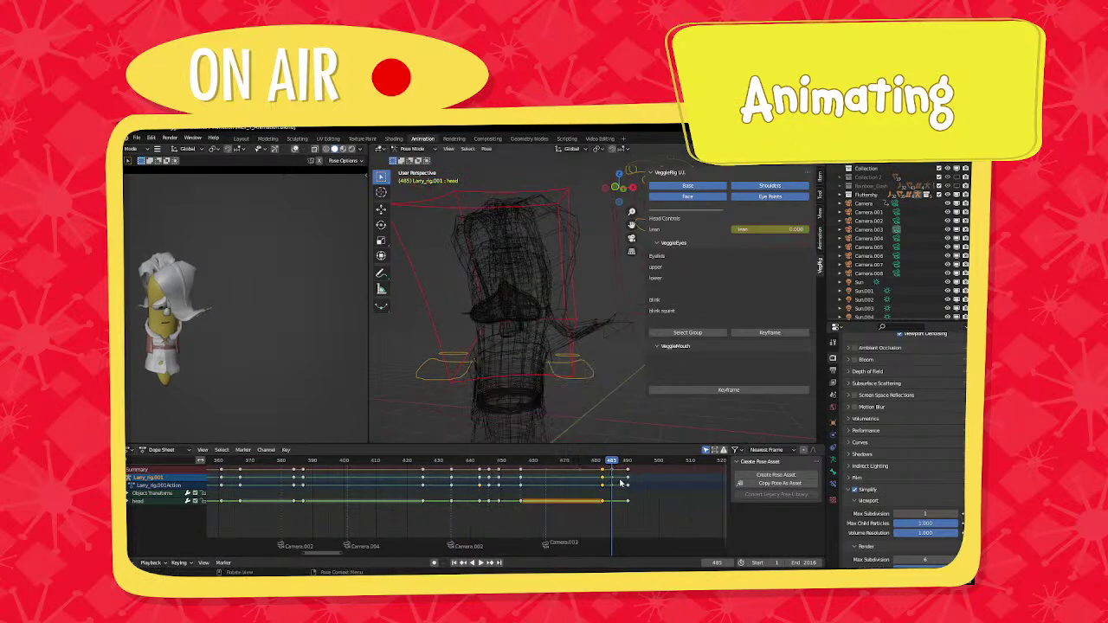
pyautogui.moveTo(603, 465); pyautogui.dragTo(630, 465)
pyautogui.press('g')
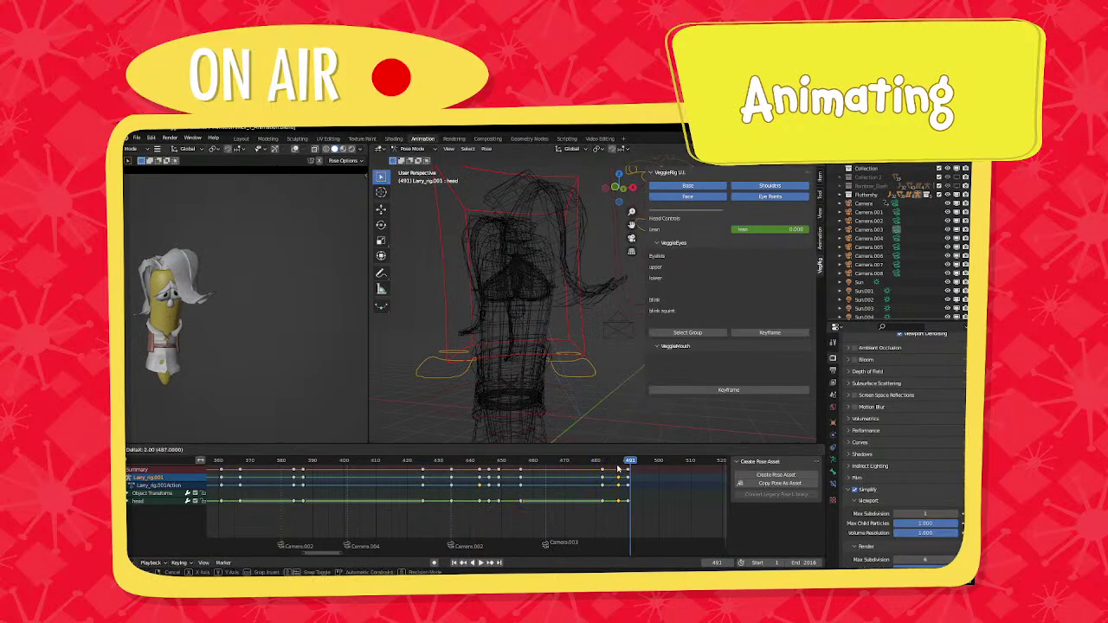
pyautogui.click(619, 469)
# Readjust the head's rotation at frame 487 and overwrite the keyframe on its available channels.
pyautogui.click(617, 463)
pyautogui.press('r')
pyautogui.press('r')
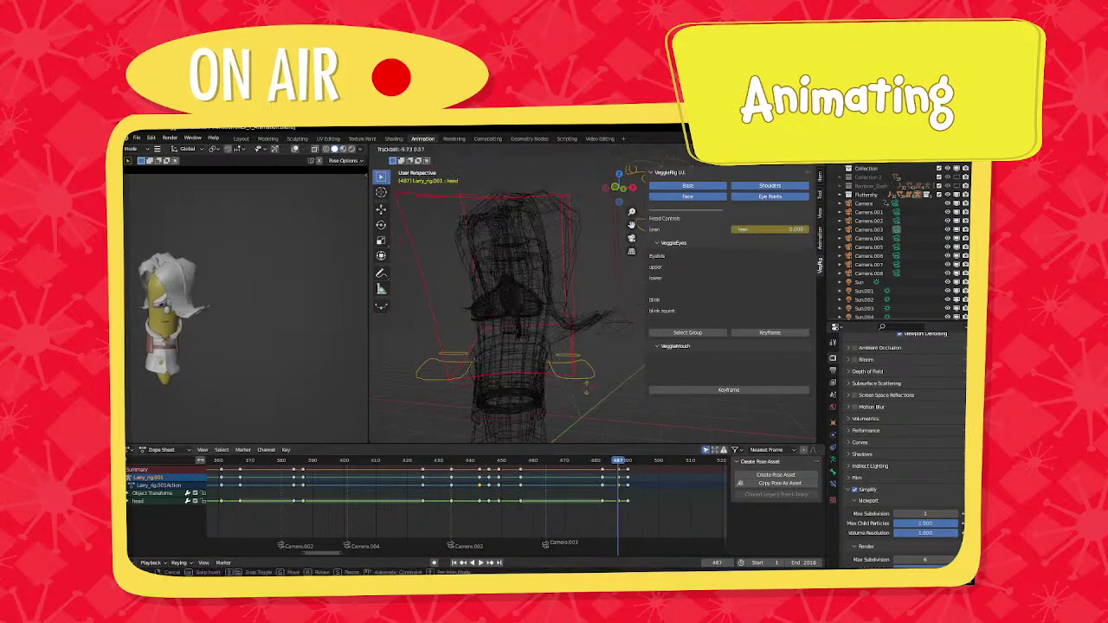
pyautogui.click(592, 386)
pyautogui.press('r')
pyautogui.press('r')
pyautogui.click(592, 392)
pyautogui.press('i')
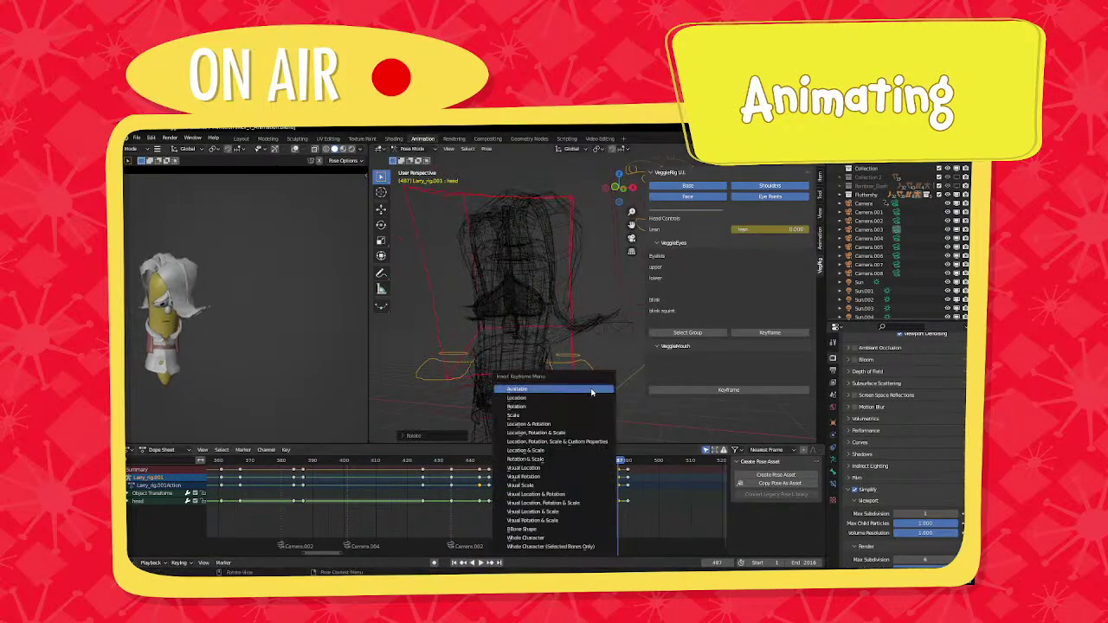
pyautogui.click(591, 392)
# Play on to frame 495, slightly move and rotate Larry's head there, and keyframe its available channels.
pyautogui.click(606, 461)
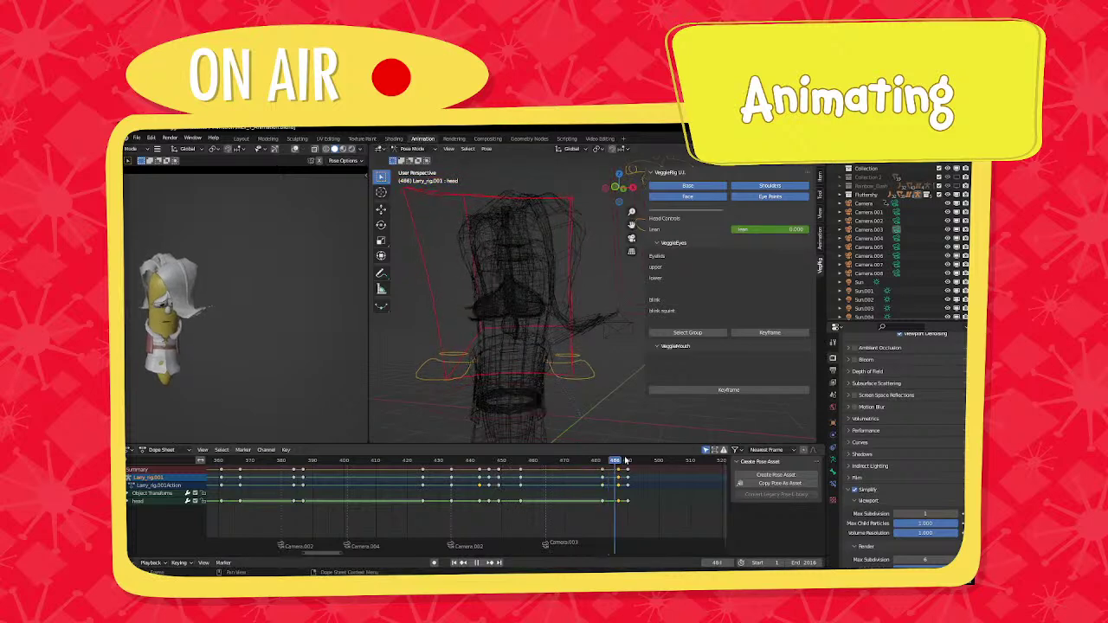
pyautogui.press('space')
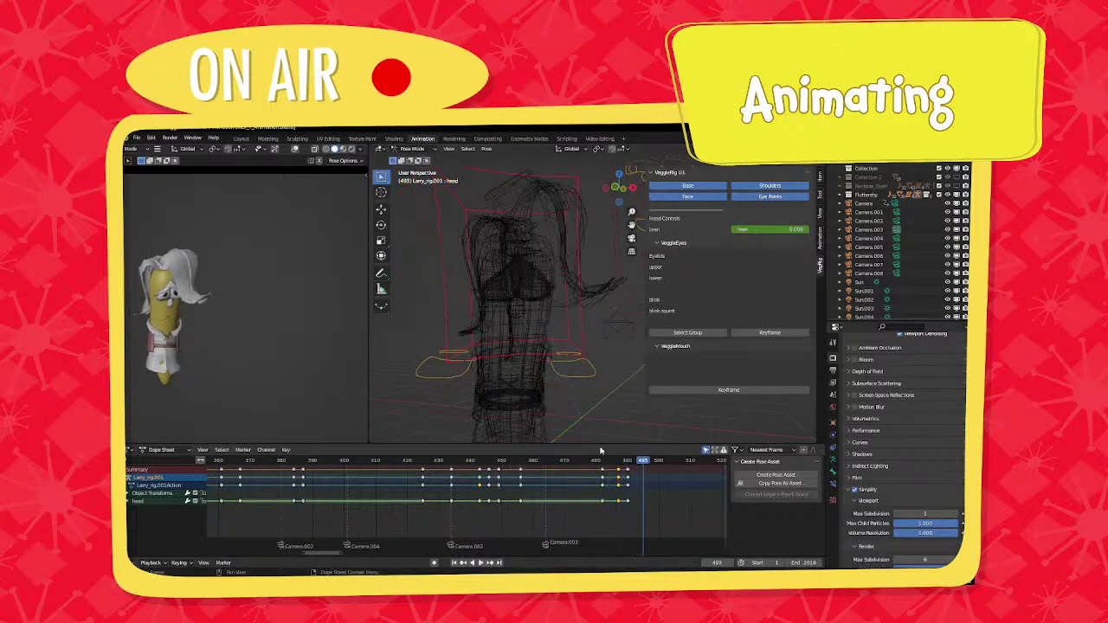
pyautogui.press('g')
pyautogui.click(552, 347)
pyautogui.press('r')
pyautogui.press('r')
pyautogui.click(553, 347)
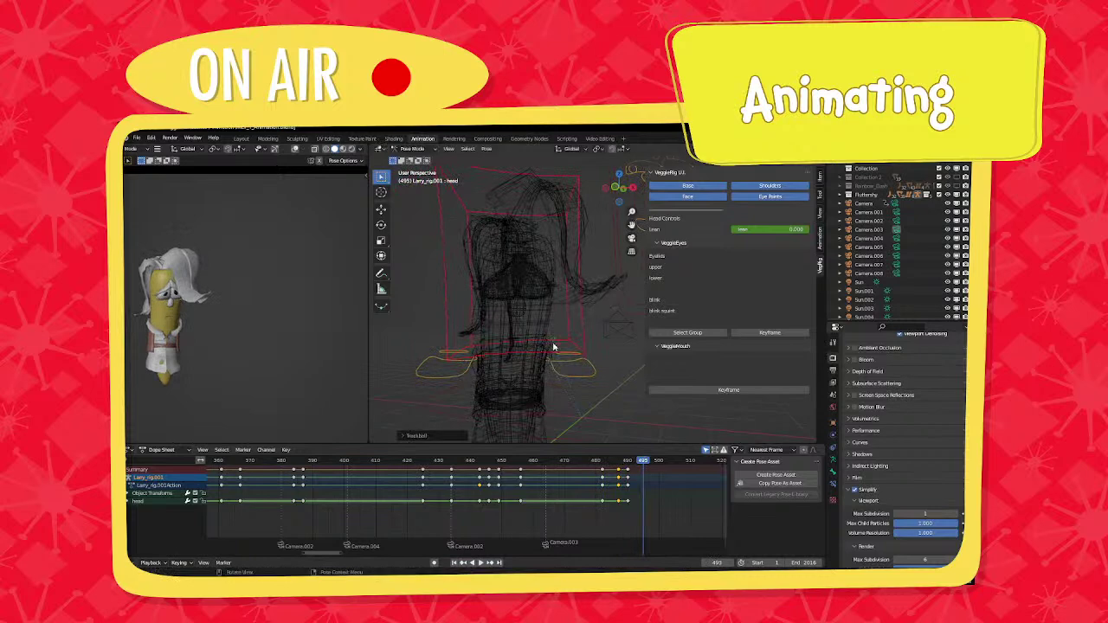
pyautogui.press('i')
pyautogui.click(554, 347)
# Review the animation from frame 44 onward and around frame 219 to check the opening shot's motion.
pyautogui.scroll(-3, 574, 488)
pyautogui.moveTo(620, 488); pyautogui.dragTo(667, 491, button='middle')
pyautogui.scroll(-2, 606, 493)
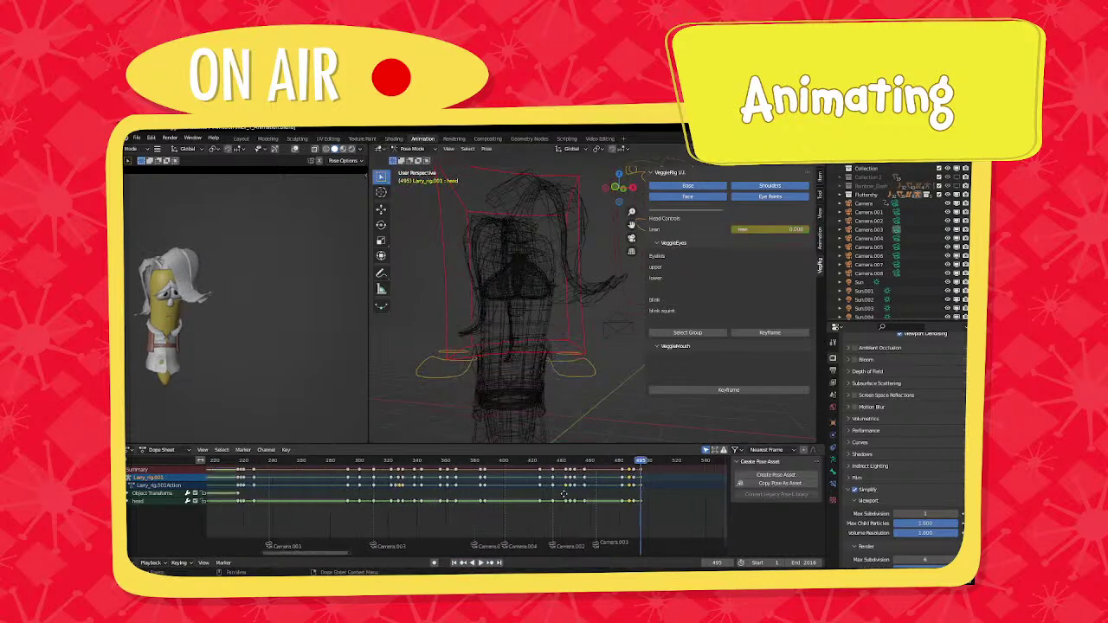
pyautogui.moveTo(399, 501); pyautogui.dragTo(718, 499, button='middle')
pyautogui.click(450, 461)
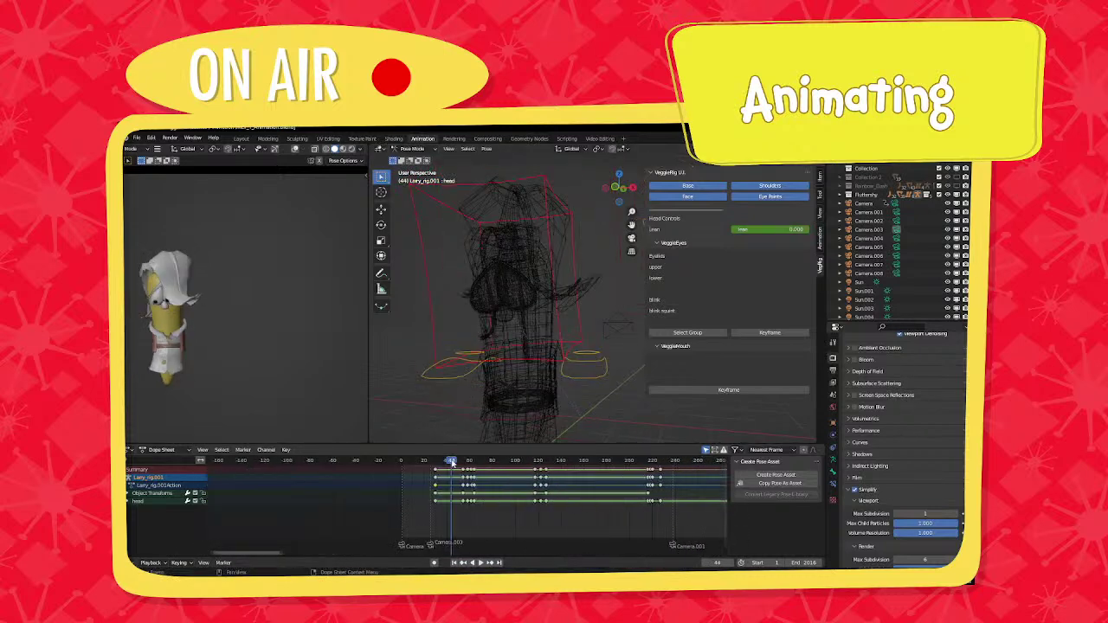
pyautogui.press('space')
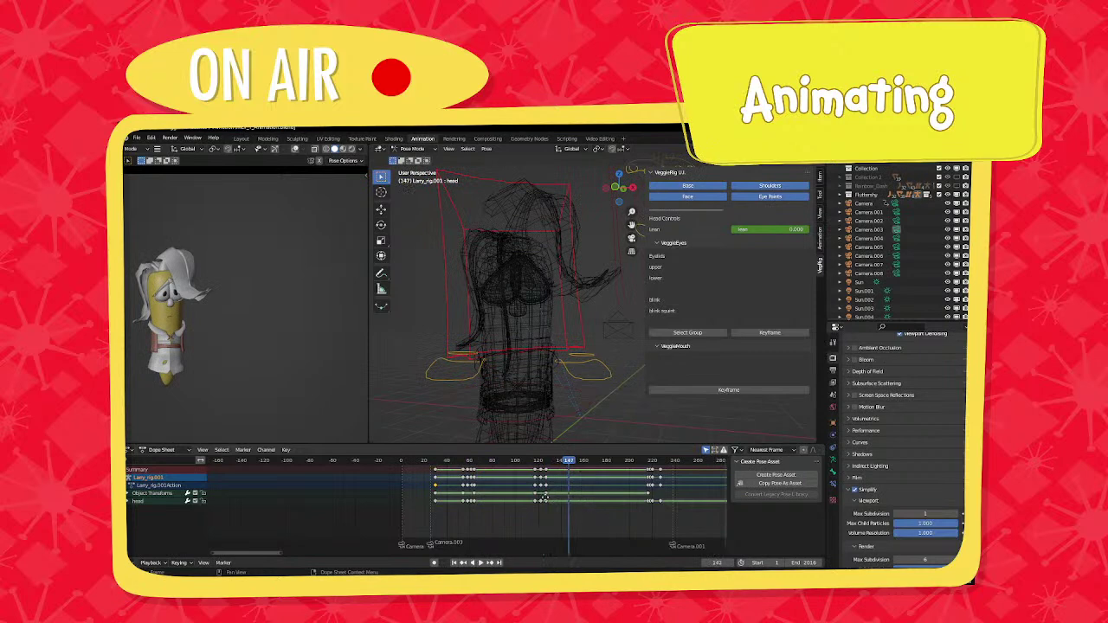
pyautogui.moveTo(545, 497); pyautogui.dragTo(439, 506, button='middle')
pyautogui.scroll(3, 459, 507)
pyautogui.click(554, 463)
pyautogui.press('space')
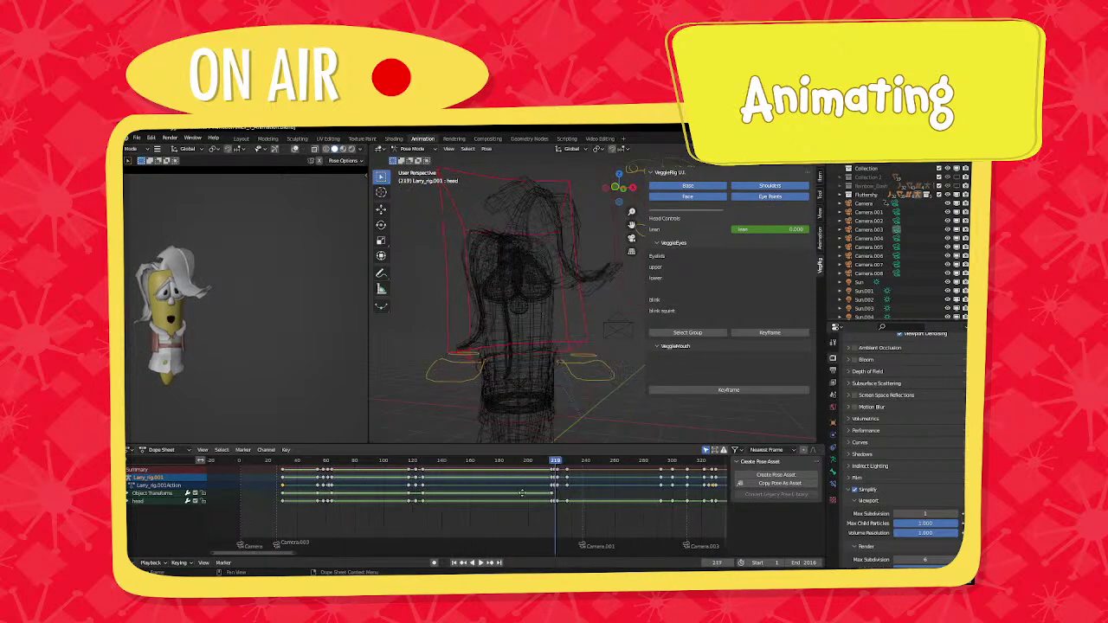
# Select all of Larry's rig keyframes and set their interpolation to Constant.
pyautogui.press('ctrl+KP_Add')
pyautogui.press('a')
pyautogui.press('t')
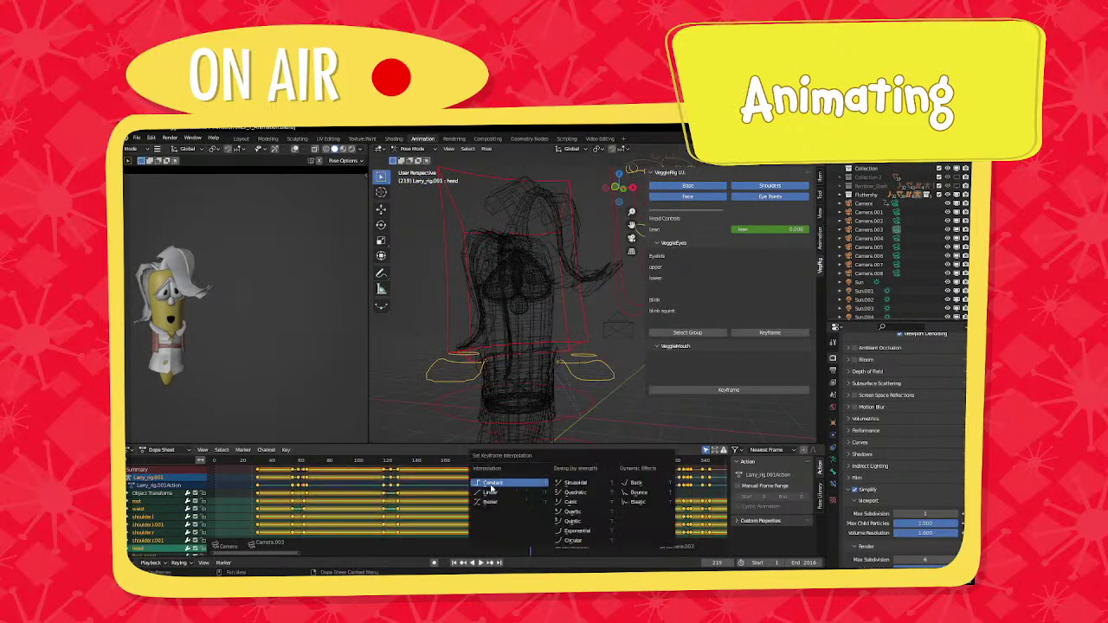
pyautogui.press('Return')
# Play the opening shot from about frame 50 and step through the poses around frame 120.
pyautogui.click(291, 461)
pyautogui.press('space')
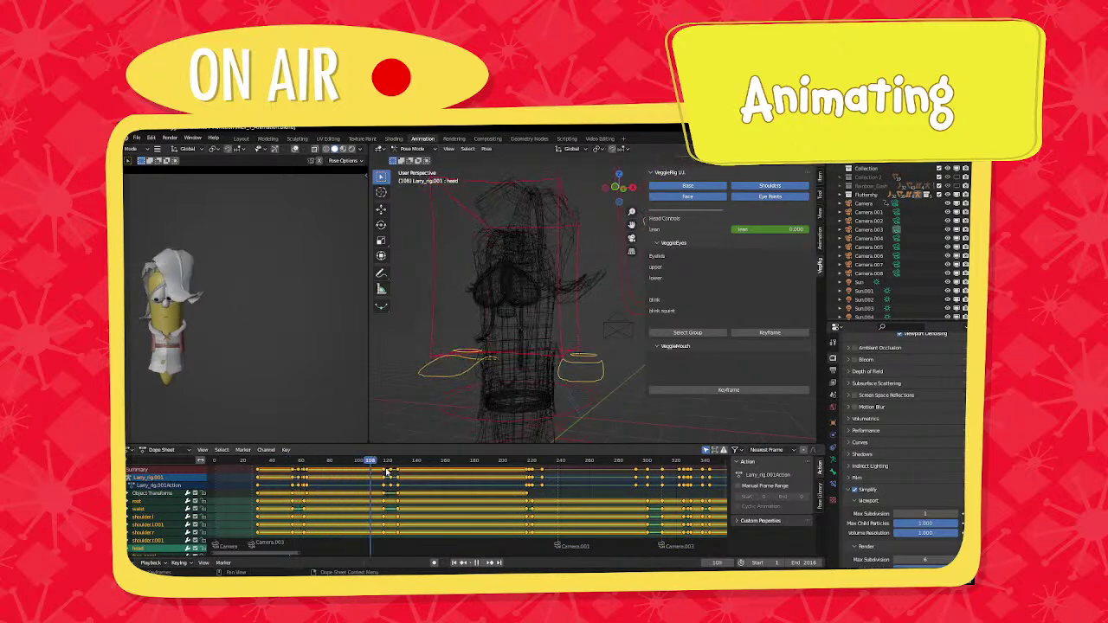
pyautogui.moveTo(402, 472)
pyautogui.mouseDown()
pyautogui.moveTo(418, 472)
pyautogui.moveTo(390, 471)
pyautogui.mouseUp()
pyautogui.press('Right')
pyautogui.press('Right')
pyautogui.press('Right')
pyautogui.press('Right')
pyautogui.press('space')
# Go to frame 304 in the Camera.001 shot and re-enable the Rainbow_Dash collection in the viewports.
pyautogui.moveTo(576, 493); pyautogui.dragTo(433, 493, button='middle')
pyautogui.scroll(3, 432, 489)
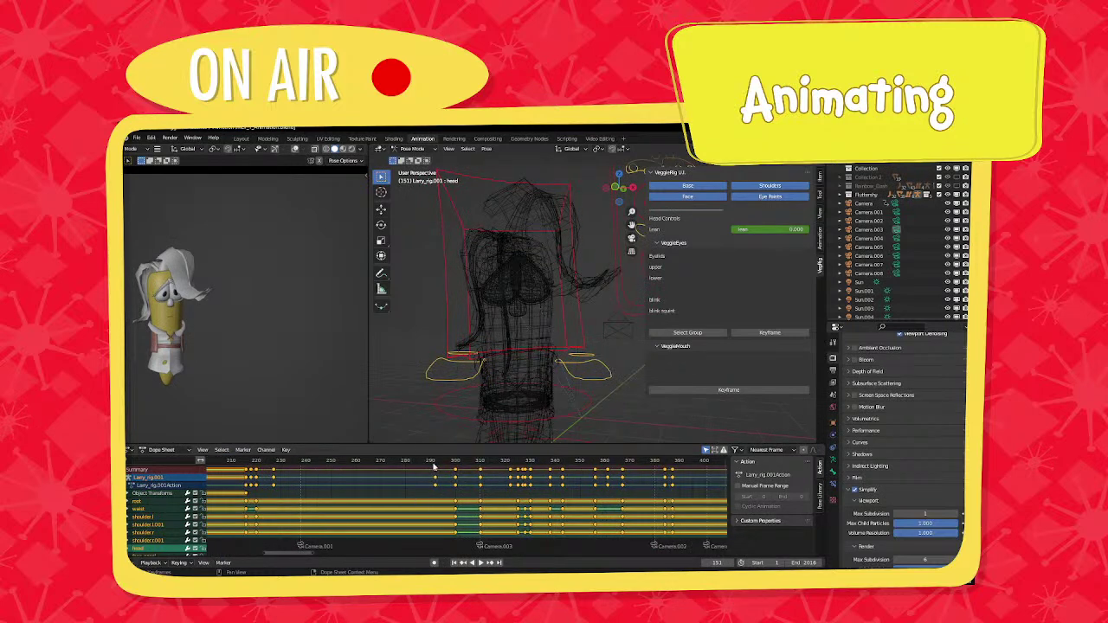
pyautogui.moveTo(434, 467); pyautogui.dragTo(466, 468)
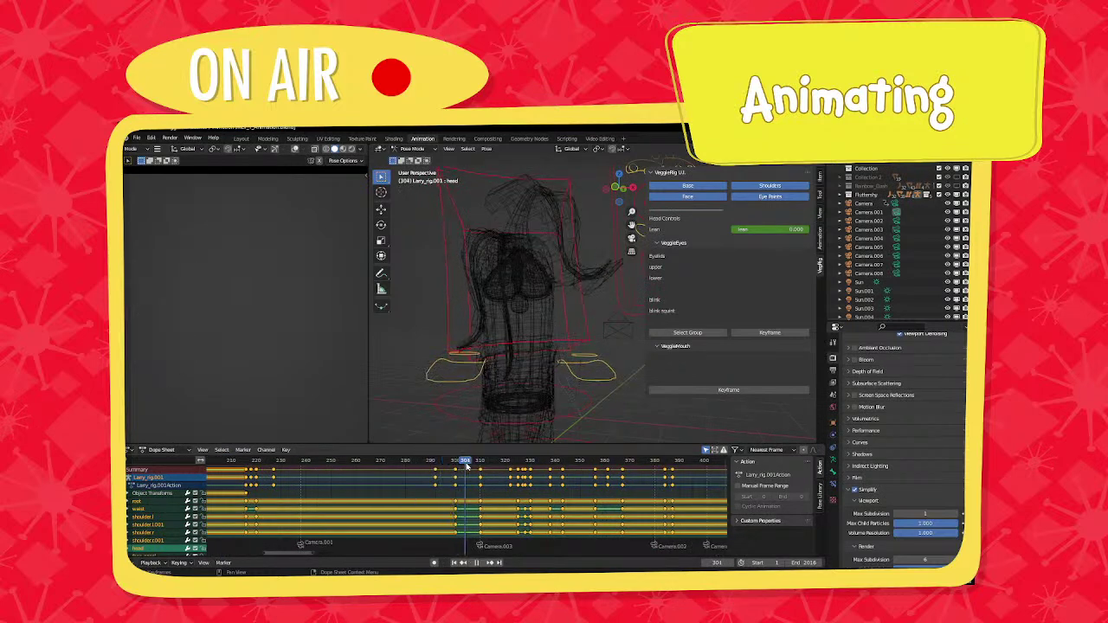
pyautogui.click(956, 186)
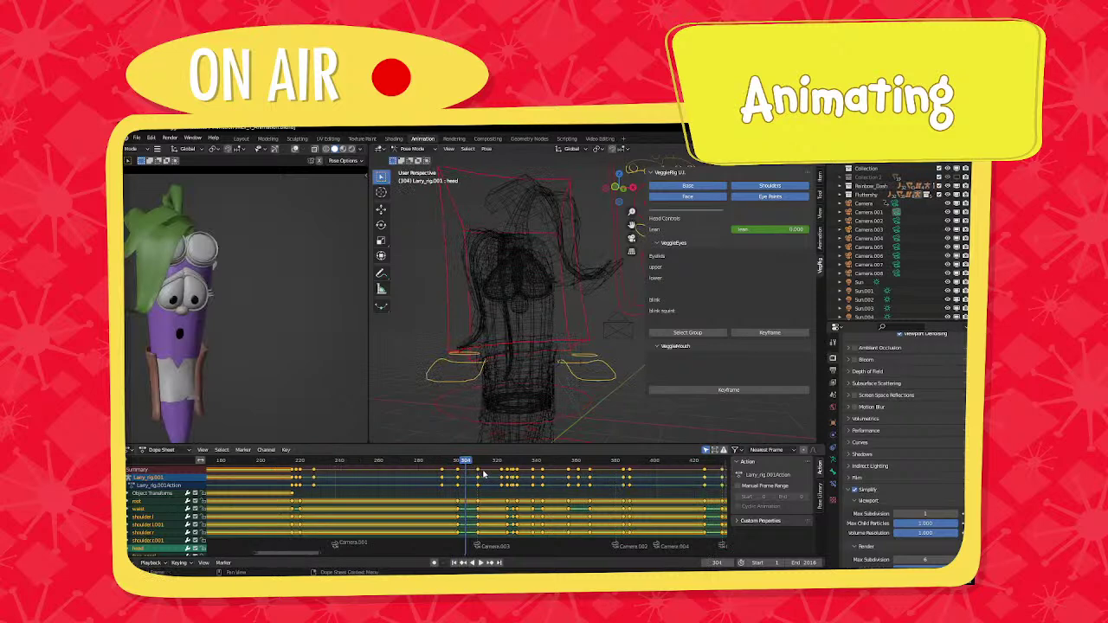
# Play the shot and set the selected keyframes of the Larry rig to Linear interpolation.
pyautogui.scroll(-2, 443, 483)
pyautogui.press('space')
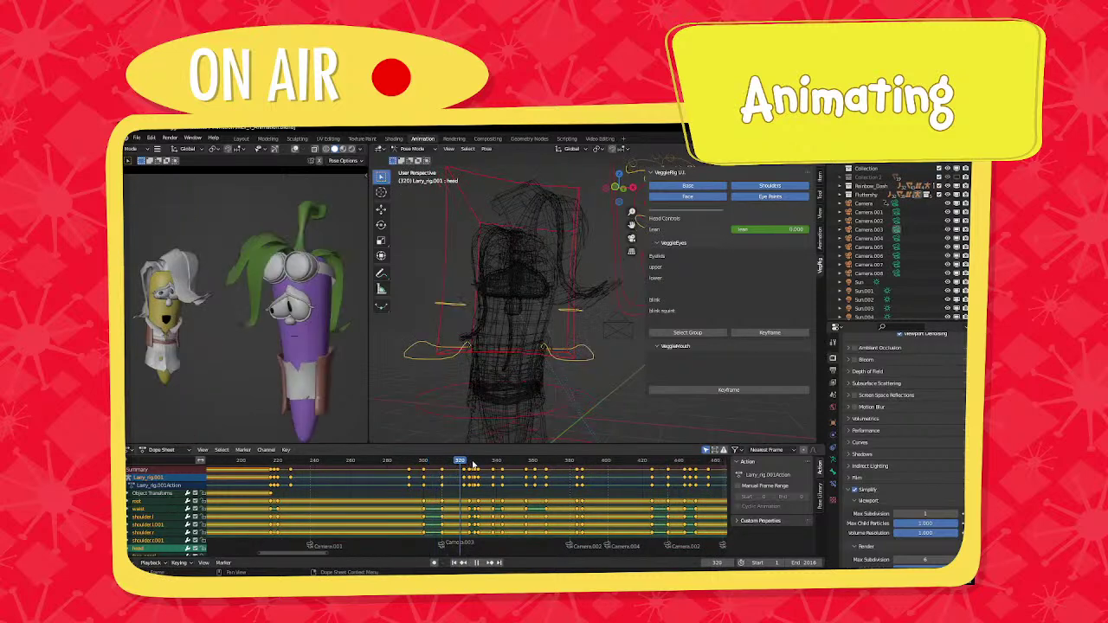
pyautogui.moveTo(496, 466); pyautogui.dragTo(458, 483)
pyautogui.press('t')
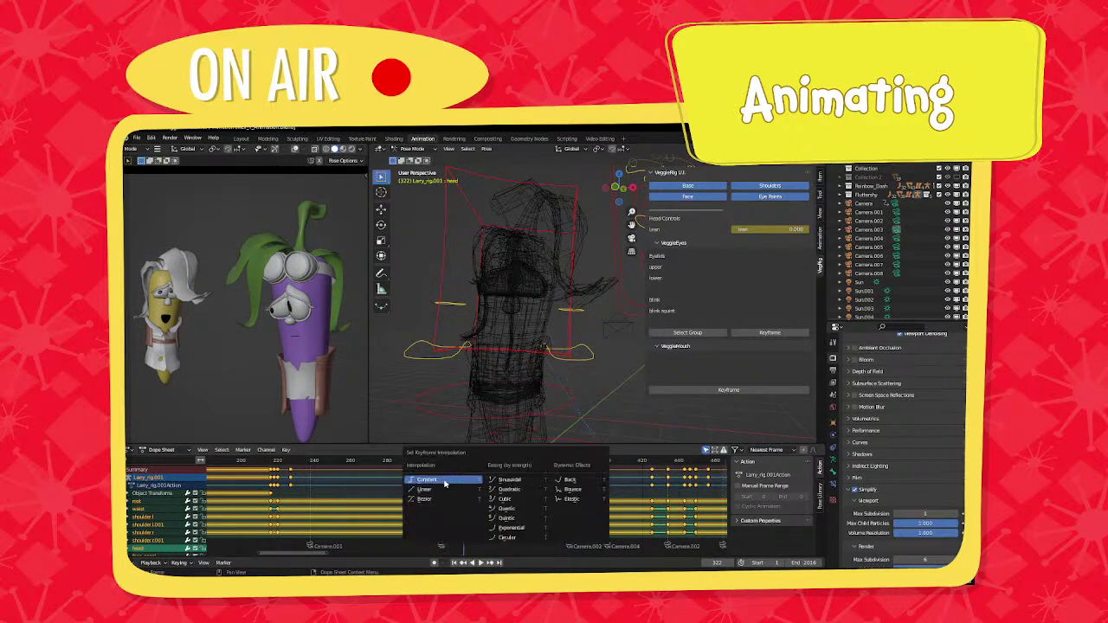
pyautogui.click(424, 491)
pyautogui.keyDown('ctrl'); pyautogui.moveTo(461, 496); pyautogui.dragTo(447, 497, button='middle'); pyautogui.keyUp('ctrl')
pyautogui.scroll(-2, 448, 500)
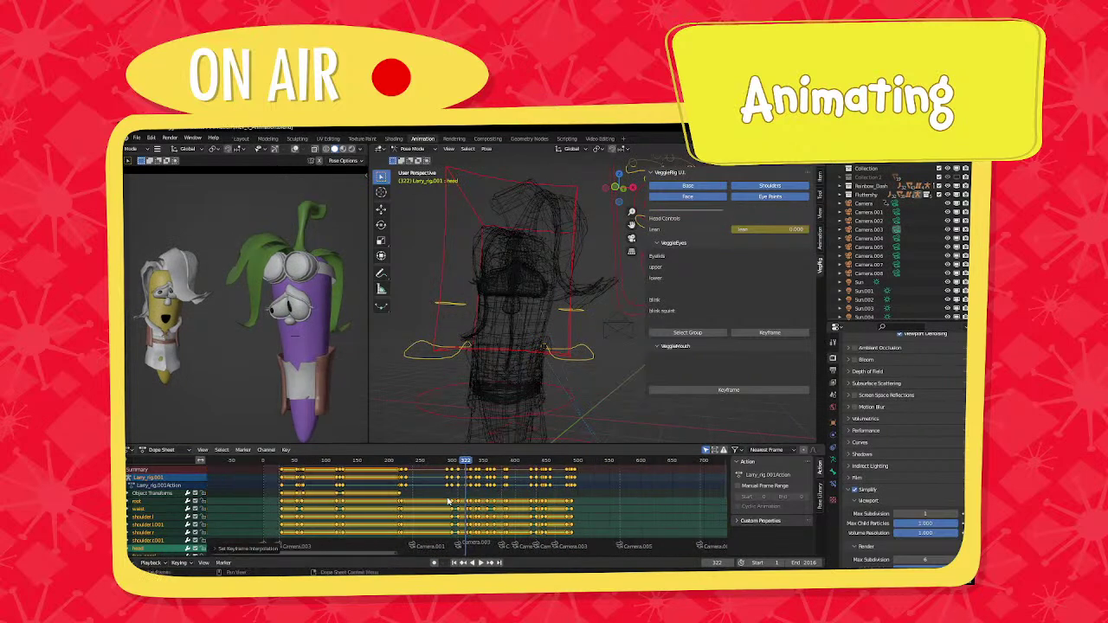
# Run a viewport render of the animation from the camera view and close the render window.
pyautogui.click(156, 149)
pyautogui.moveTo(177, 159)
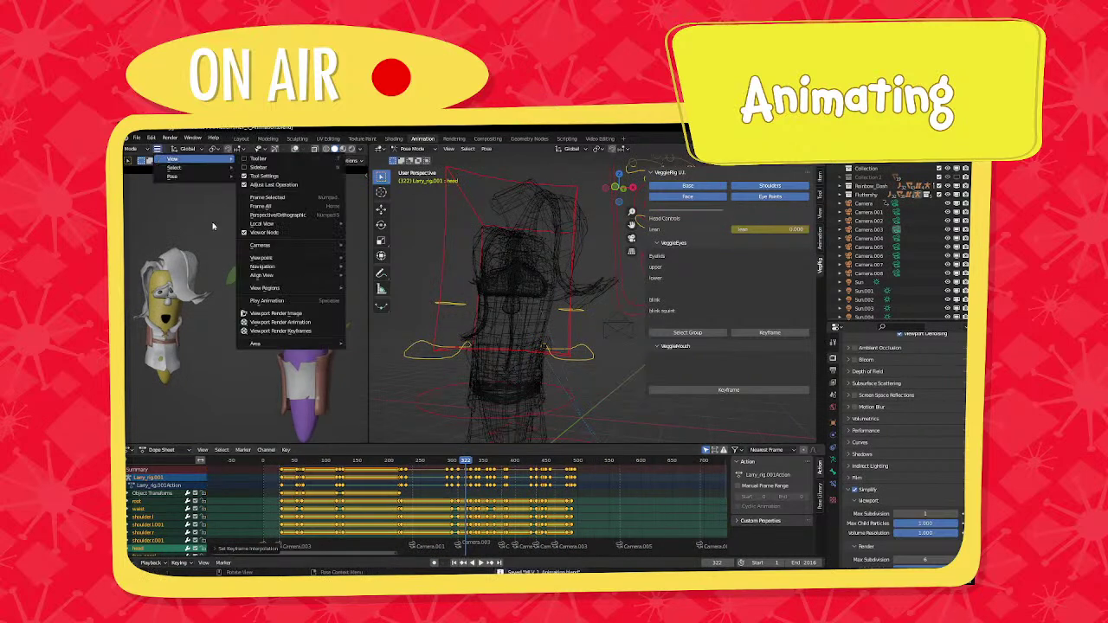
pyautogui.click(259, 322)
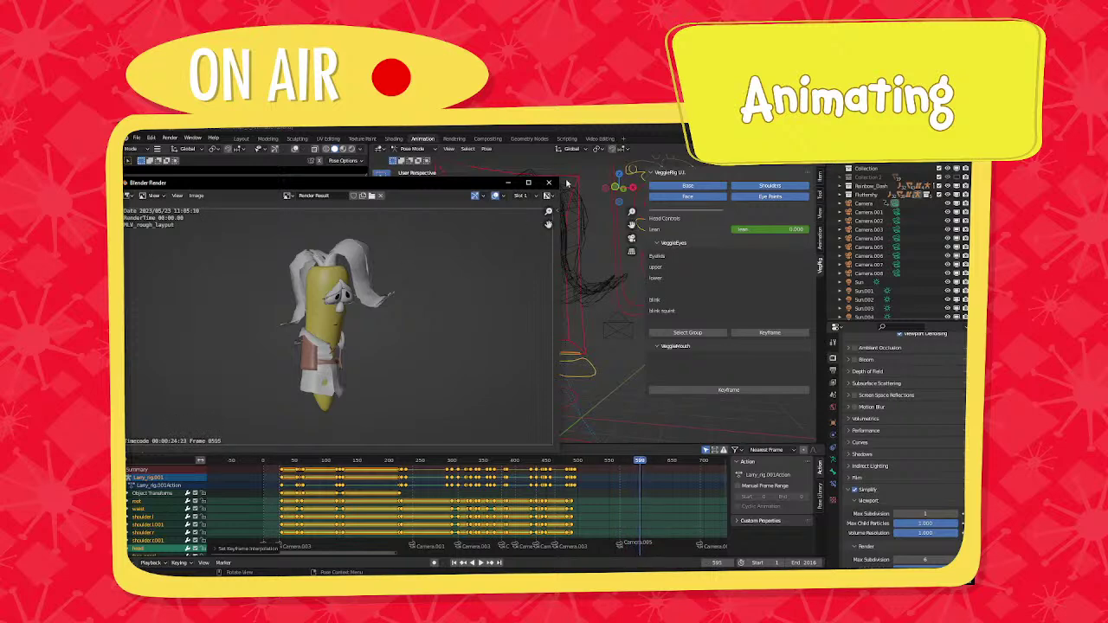
pyautogui.click(548, 182)
# View the rendered animation, scrub through its frames and close the player.
pyautogui.click(169, 139)
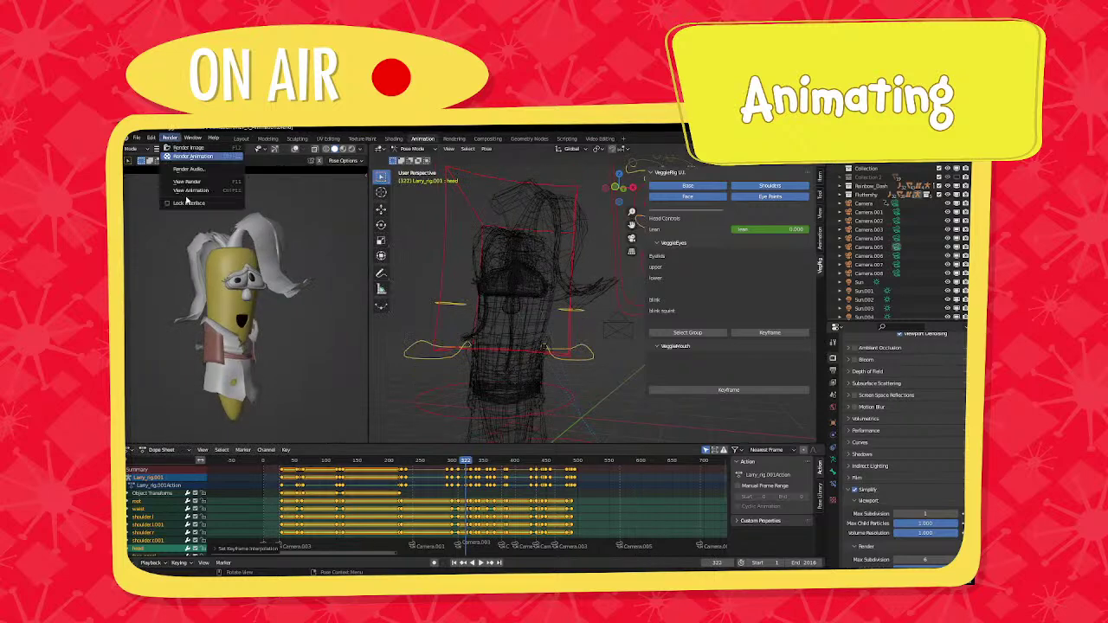
pyautogui.click(186, 192)
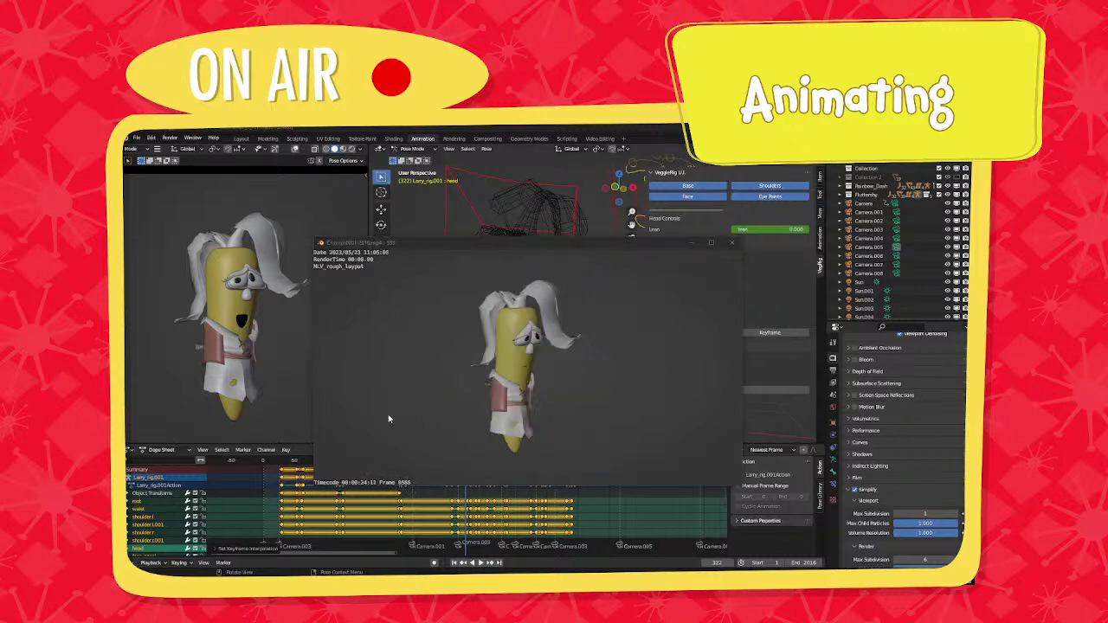
pyautogui.click(413, 247)
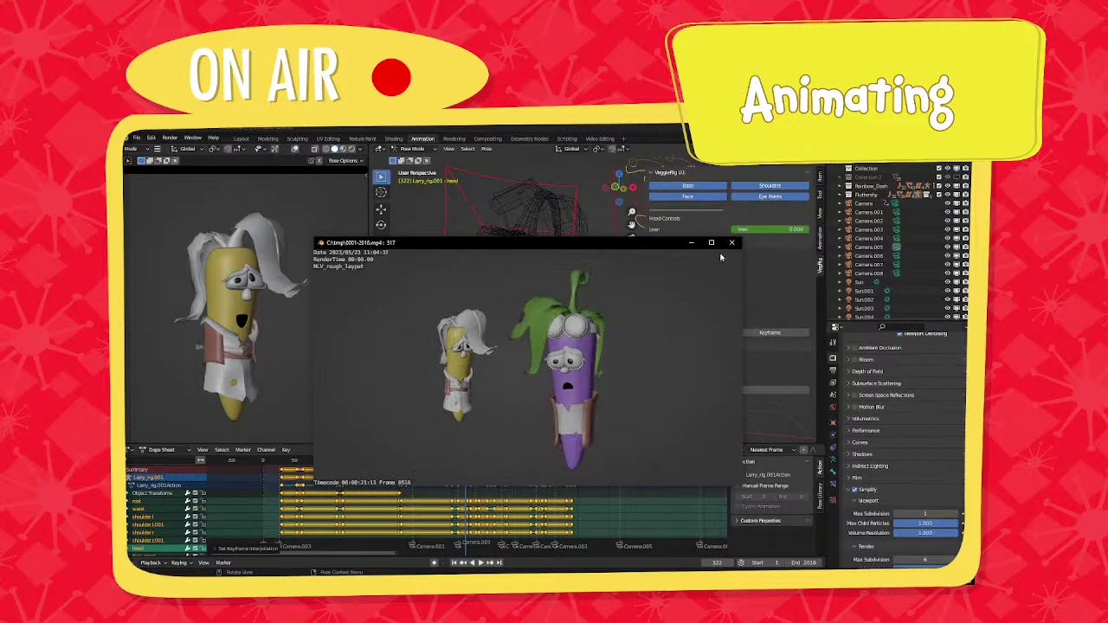
pyautogui.moveTo(433, 332); pyautogui.dragTo(371, 344)
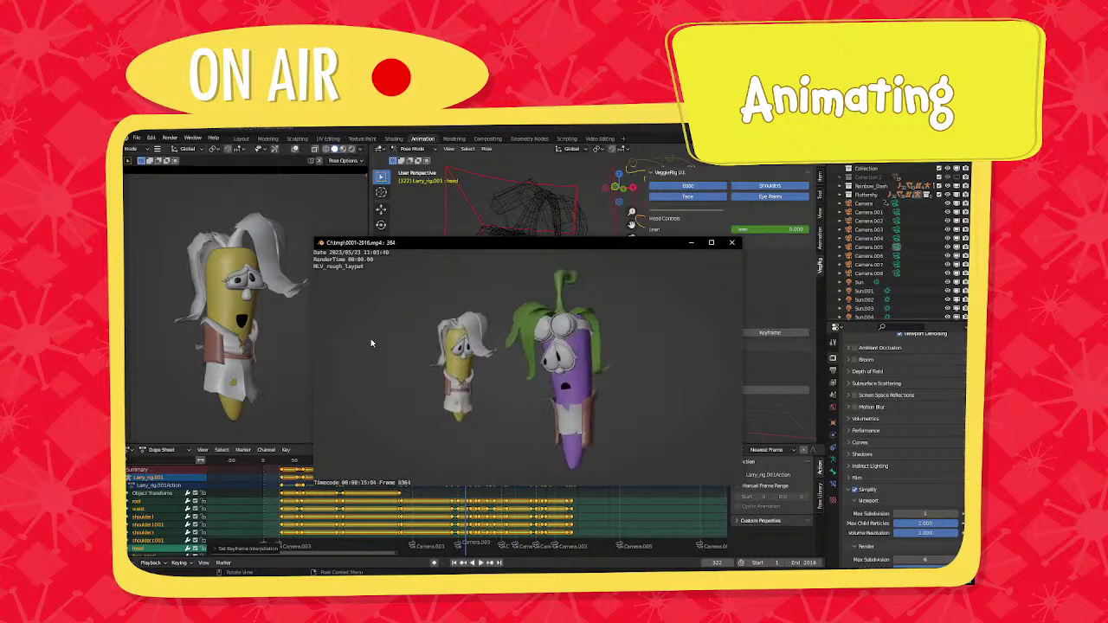
pyautogui.click(731, 243)
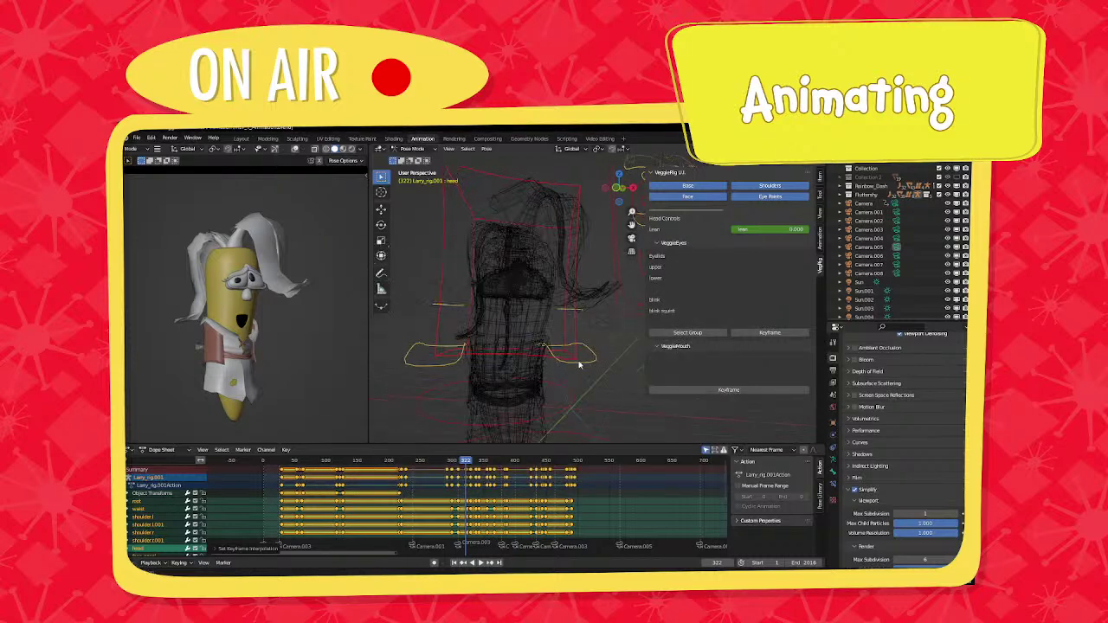
# Select the Larry rig's shoulder controls, move their keyframe column earlier to about frame 326, and play the shot.
pyautogui.click(565, 310)
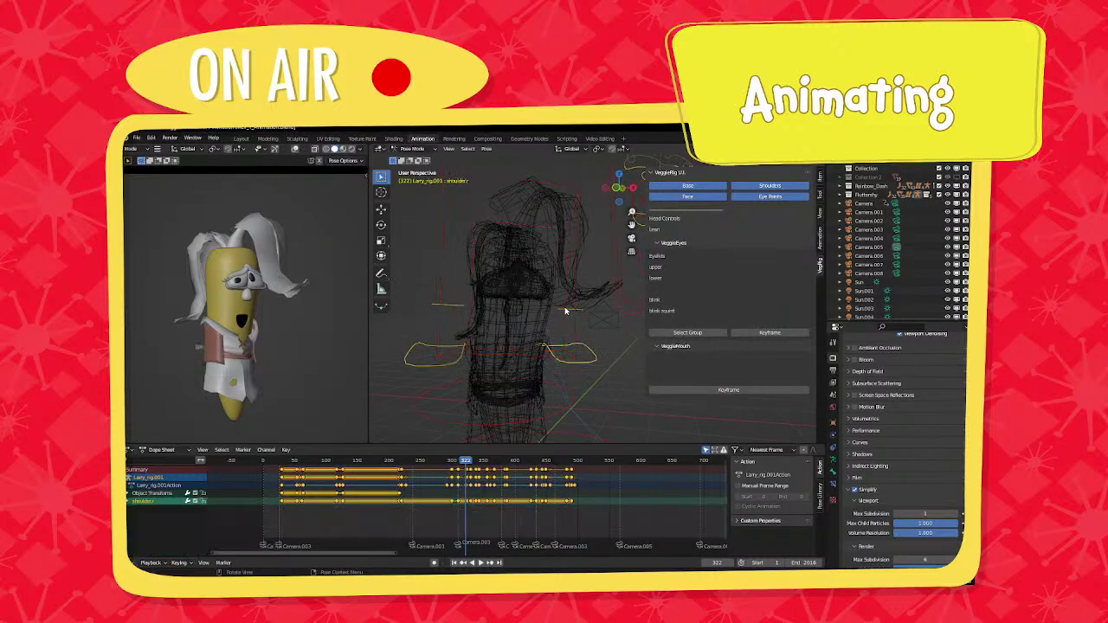
pyautogui.keyDown('shift'); pyautogui.click(449, 306); pyautogui.keyUp('shift')
pyautogui.keyDown('shift'); pyautogui.click(462, 347); pyautogui.keyUp('shift')
pyautogui.keyDown('ctrl'); pyautogui.moveTo(471, 511); pyautogui.dragTo(497, 516, button='middle'); pyautogui.keyUp('ctrl')
pyautogui.scroll(3, 498, 512)
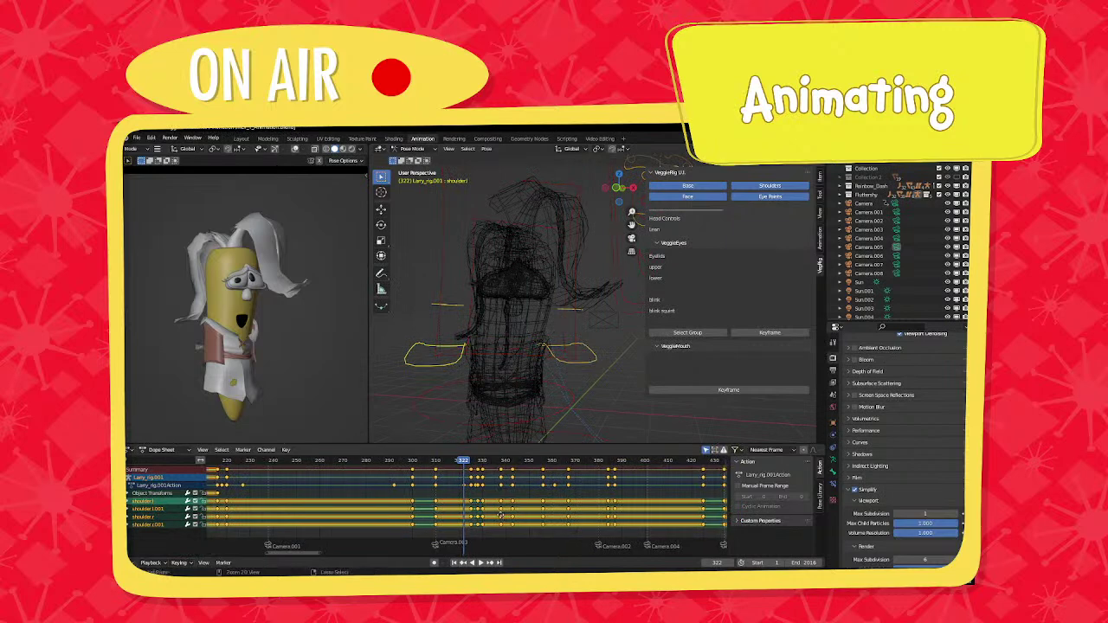
pyautogui.click(485, 473)
pyautogui.moveTo(485, 472); pyautogui.dragTo(477, 473)
pyautogui.click(494, 474)
pyautogui.press('space')
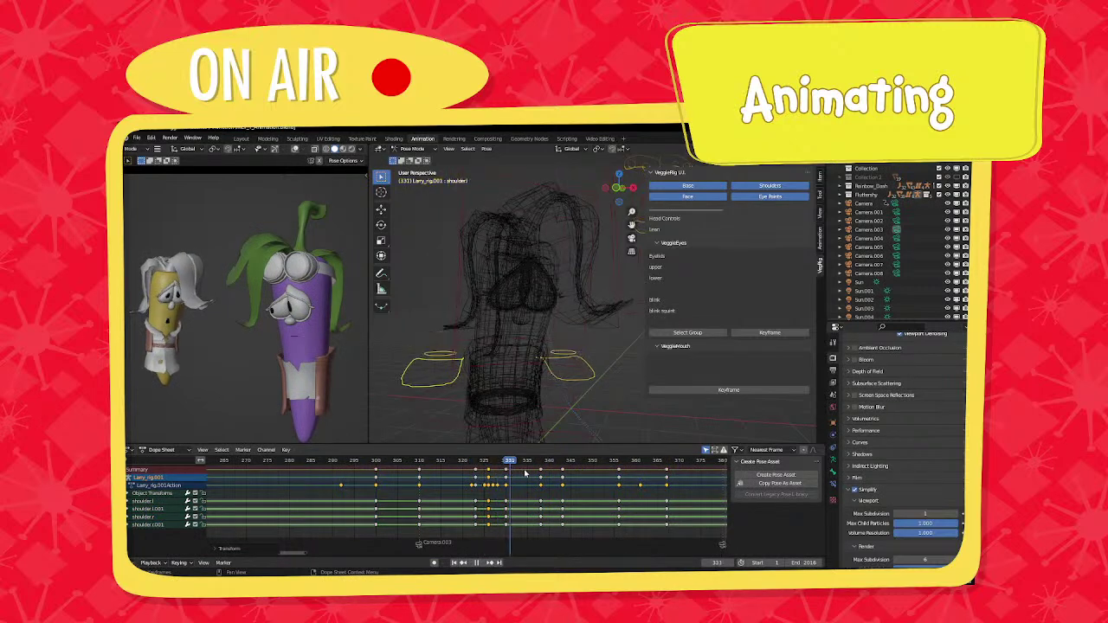
# Keyframe the shoulder controls at frame 335 and go back to frame 330.
pyautogui.press('i')
pyautogui.click(552, 378)
pyautogui.press('Down')
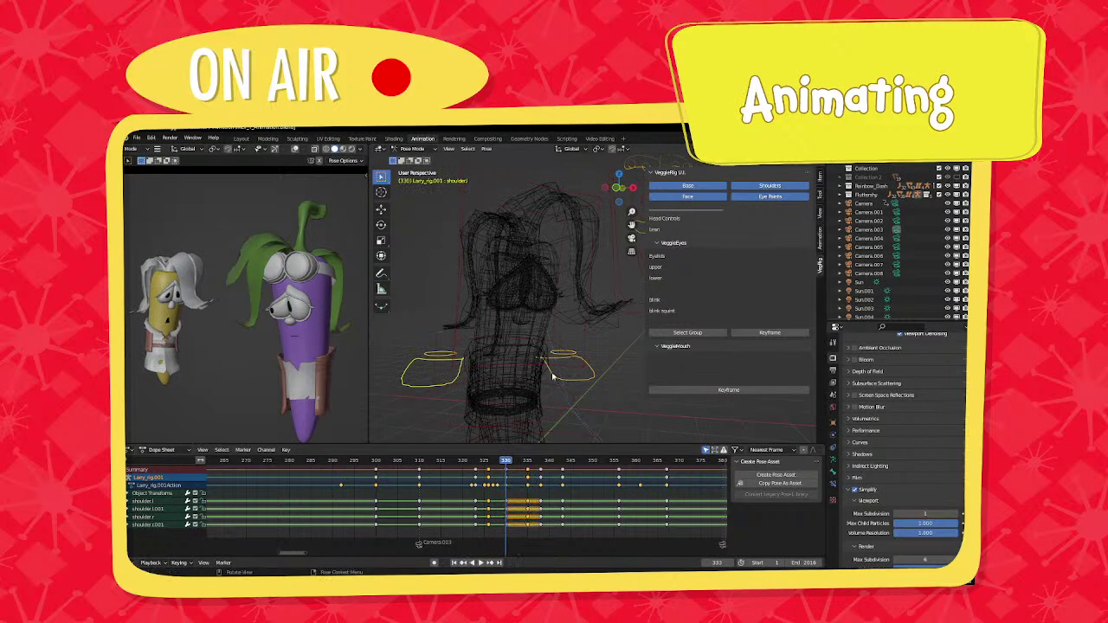
# Try lowering the shoulder controls at frame 330 with a keyframe, raise them slightly again, and play the motion.
pyautogui.press('g')
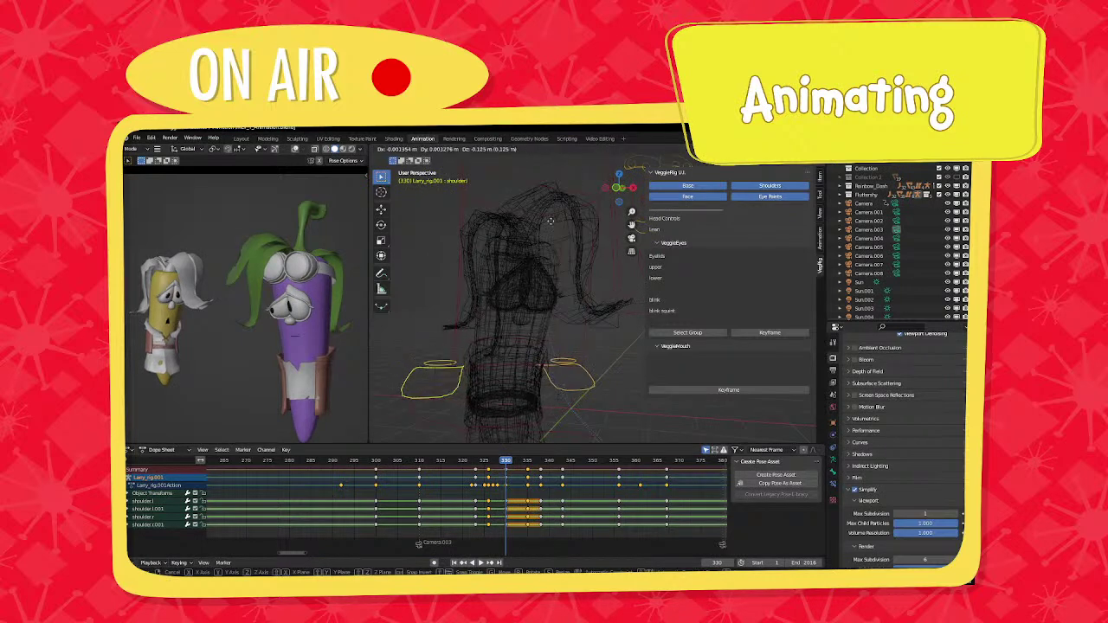
pyautogui.click(551, 287)
pyautogui.press('i')
pyautogui.click(544, 288)
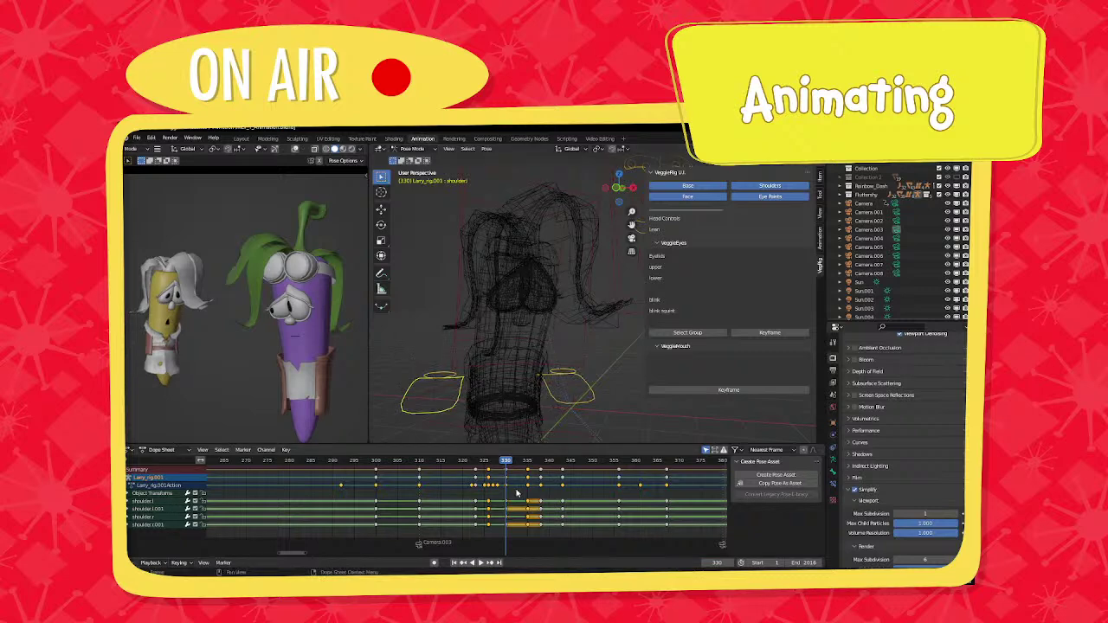
pyautogui.press('space')
pyautogui.press('g')
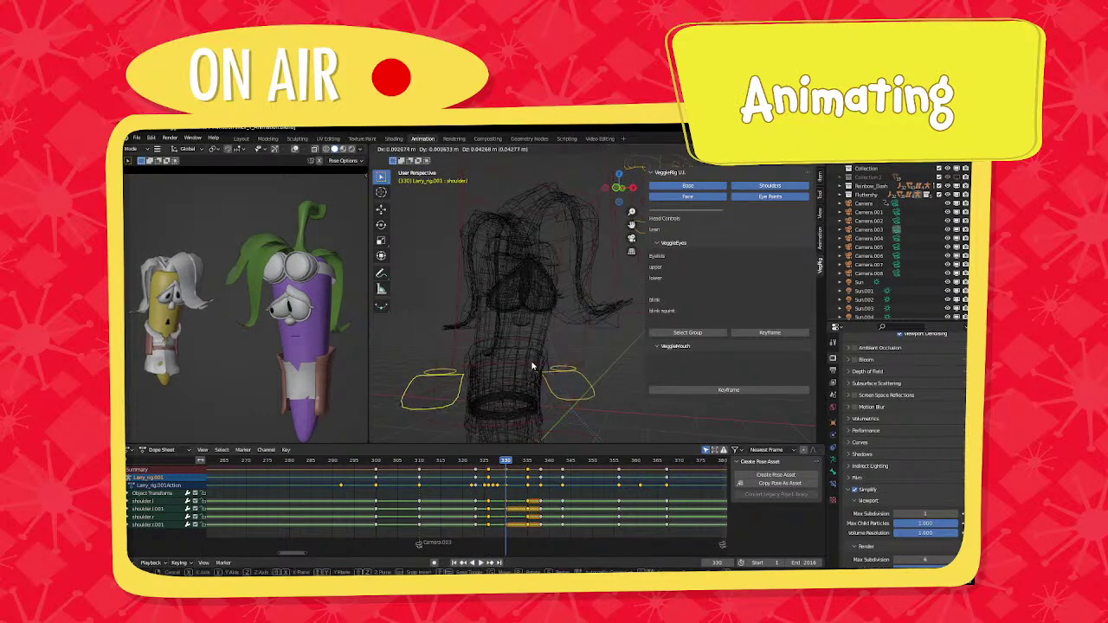
pyautogui.click(532, 366)
pyautogui.press('space')
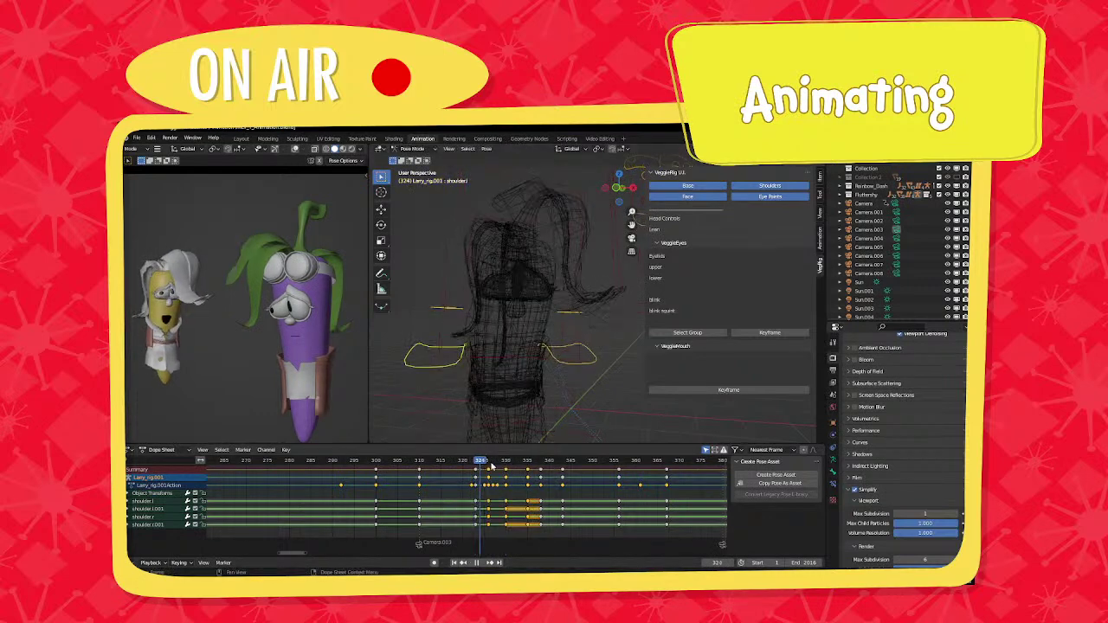
# Adjust the shoulder controls' height at frame 330, keyframe the pose, and play the motion.
pyautogui.moveTo(534, 468); pyautogui.dragTo(508, 464)
pyautogui.hotkey('alt', 'g')
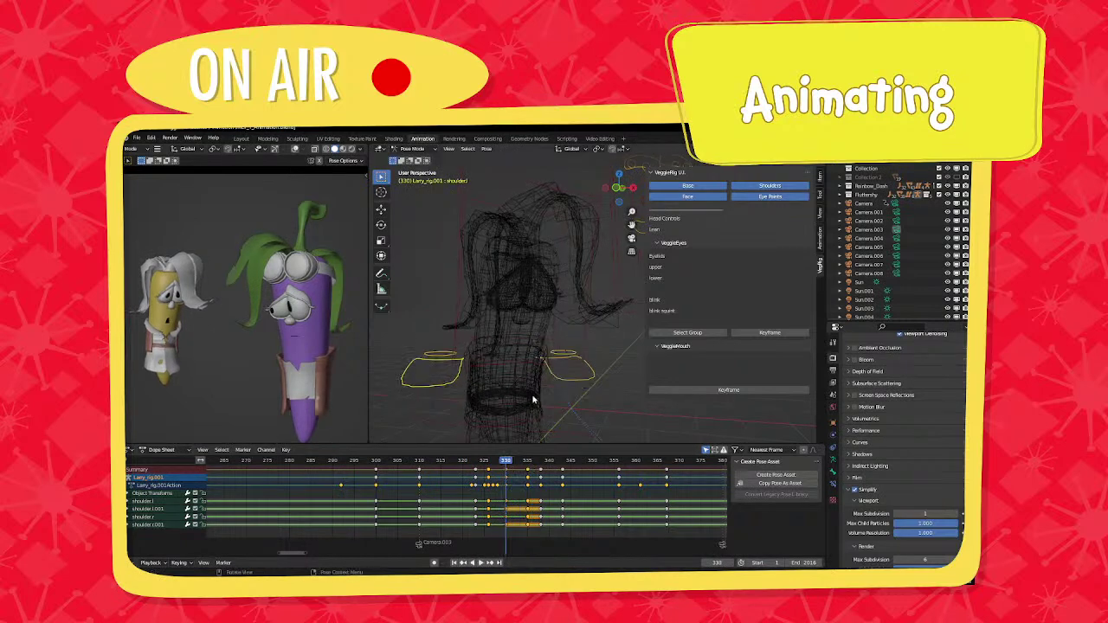
pyautogui.press('g')
pyautogui.click(549, 390)
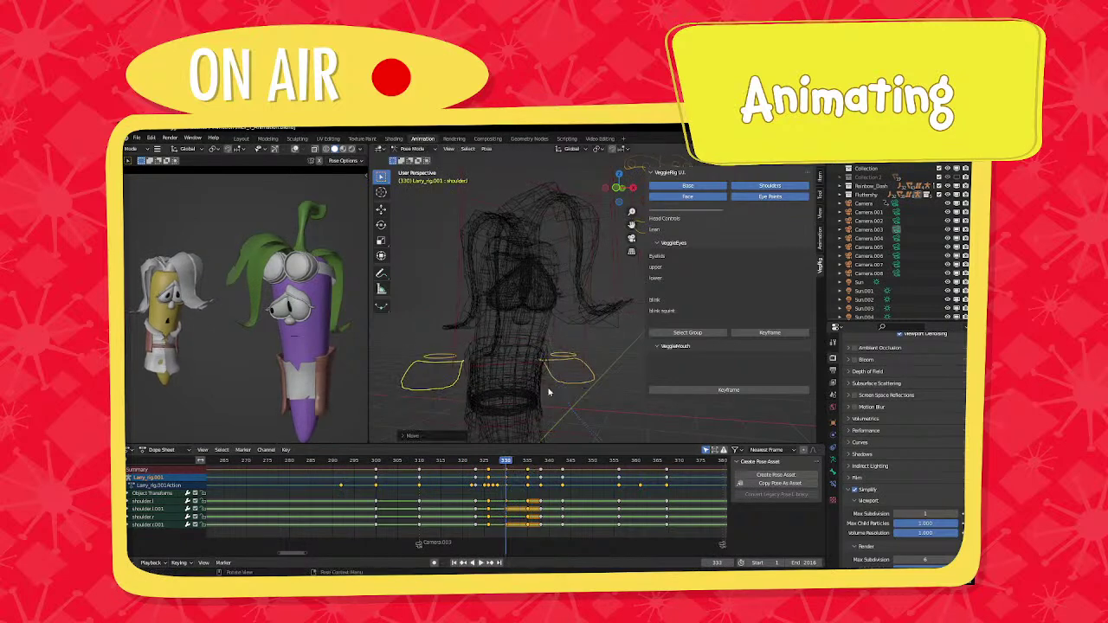
pyautogui.press('i')
pyautogui.click(548, 390)
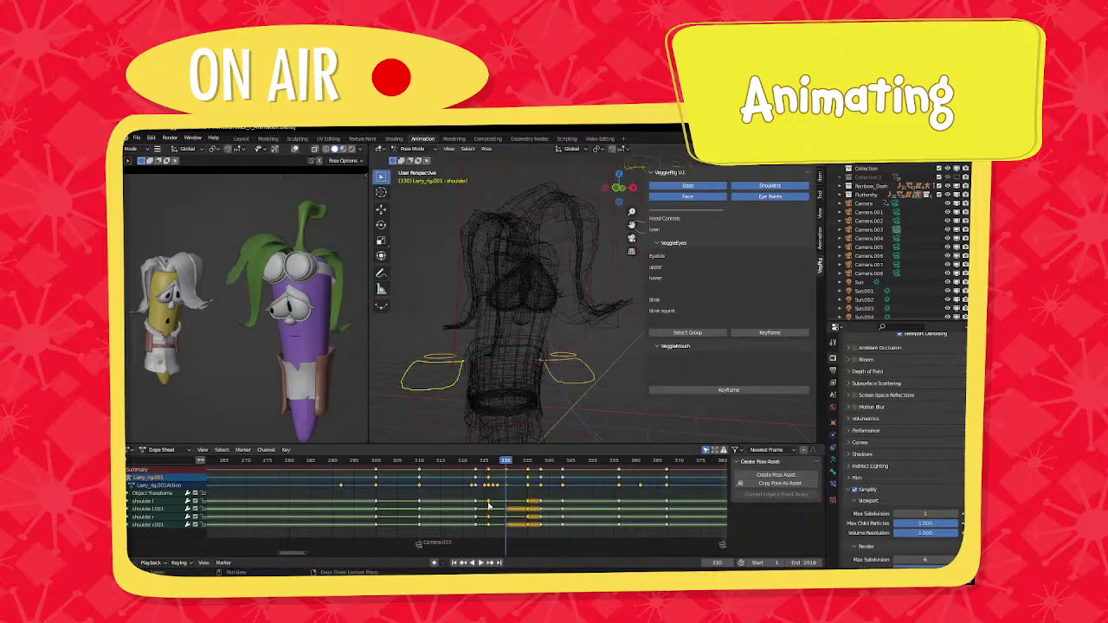
pyautogui.press('space')
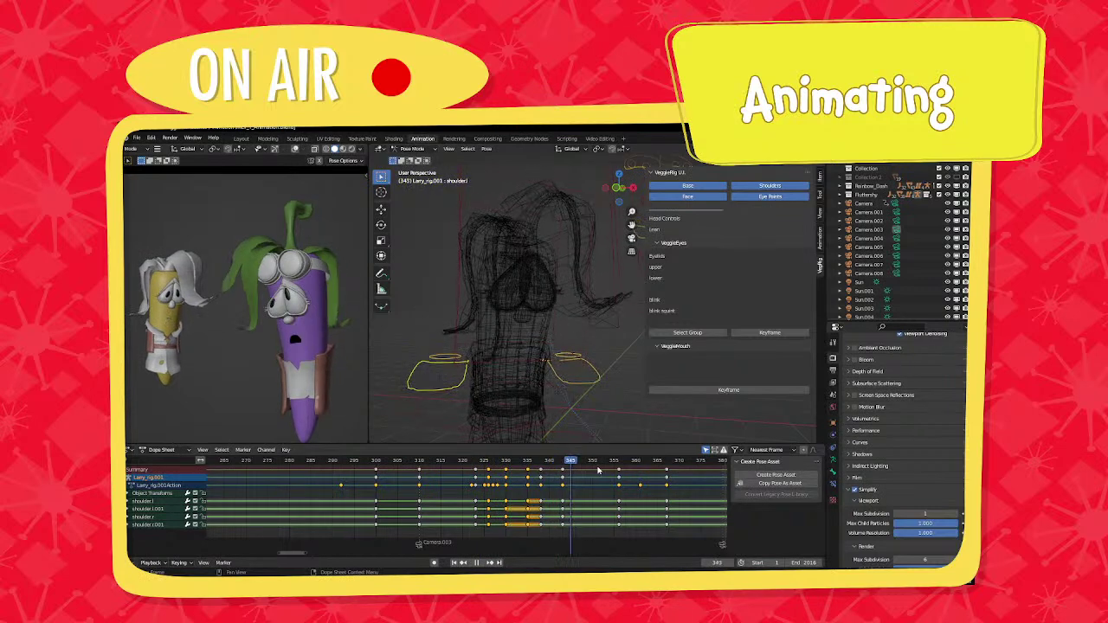
# Select the head control, copy its keyframe at frame 330 to frame 338, and play the section.
pyautogui.click(582, 366)
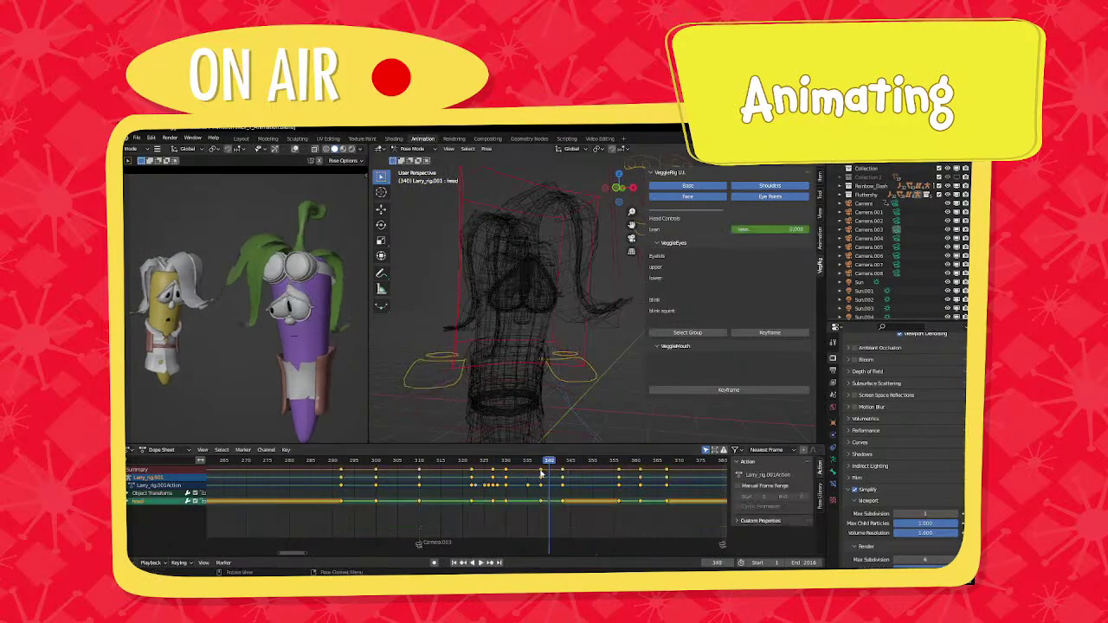
pyautogui.click(532, 464)
pyautogui.moveTo(536, 467)
pyautogui.mouseDown()
pyautogui.moveTo(485, 470)
pyautogui.moveTo(542, 475)
pyautogui.mouseUp()
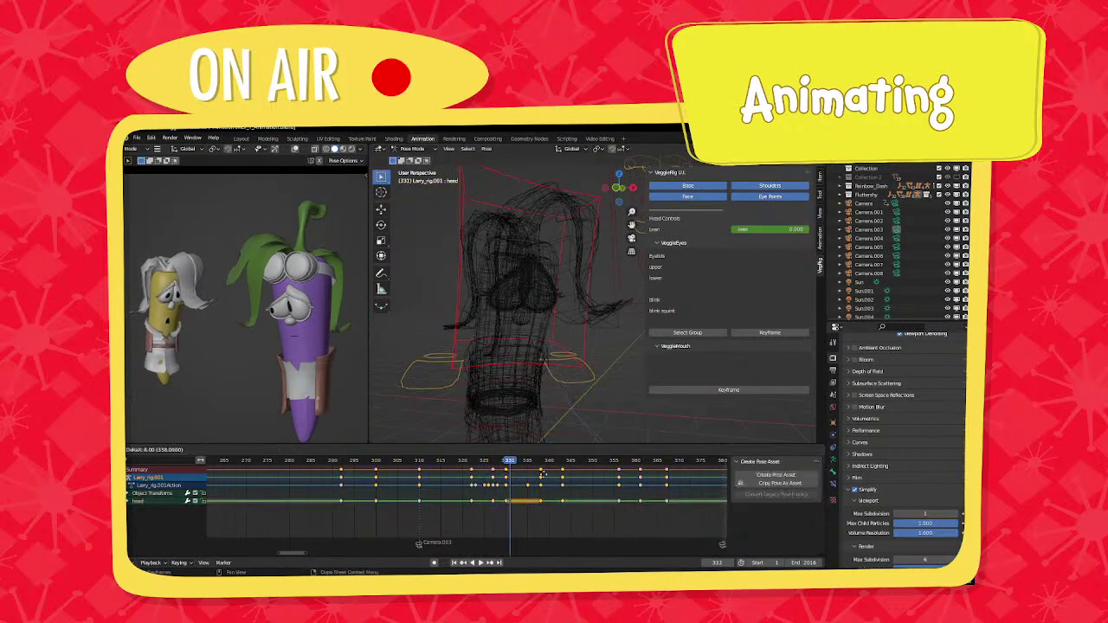
pyautogui.click(544, 477)
pyautogui.moveTo(476, 464); pyautogui.dragTo(505, 470)
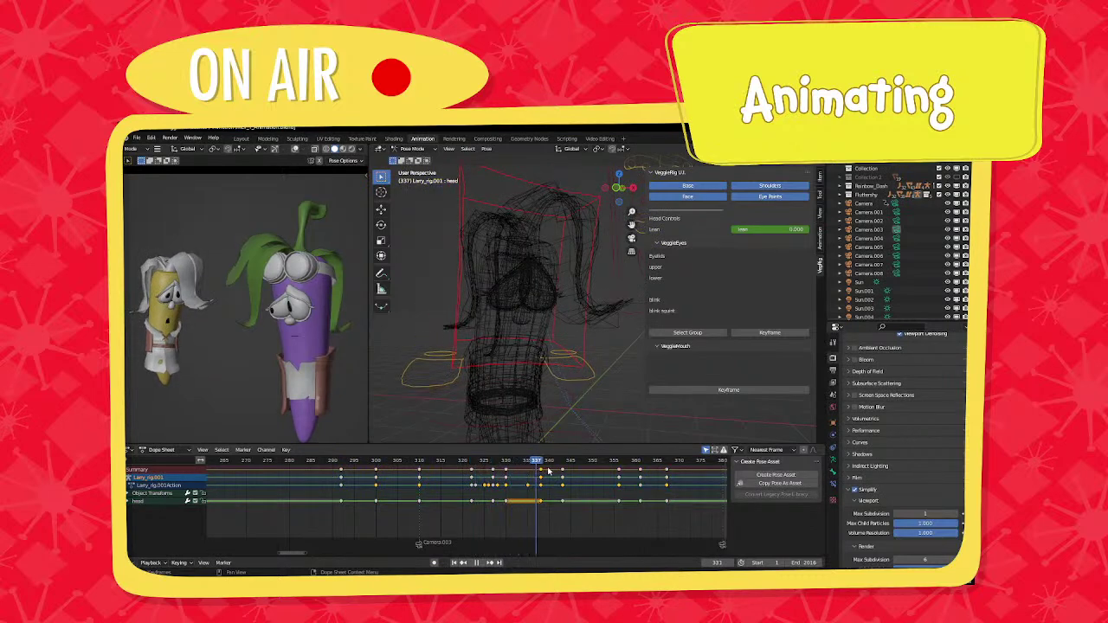
pyautogui.click(453, 464)
pyautogui.press('space')
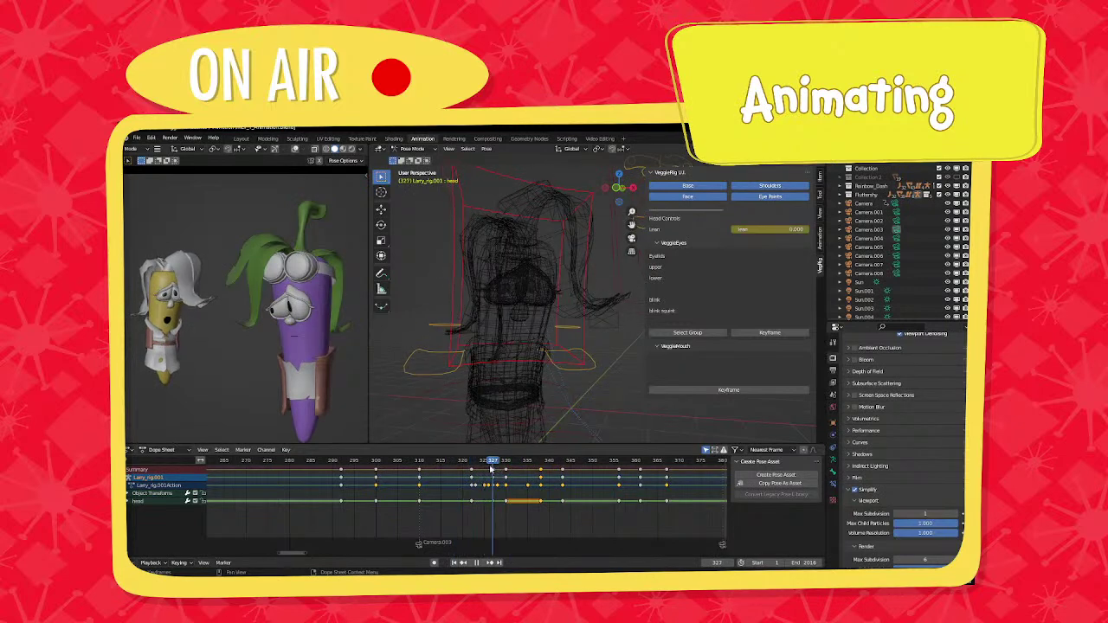
# Keyframe the head control at frame 319, rotate it slightly with the trackball at frame 322, and play the section.
pyautogui.click(459, 472)
pyautogui.rightClick(518, 368)
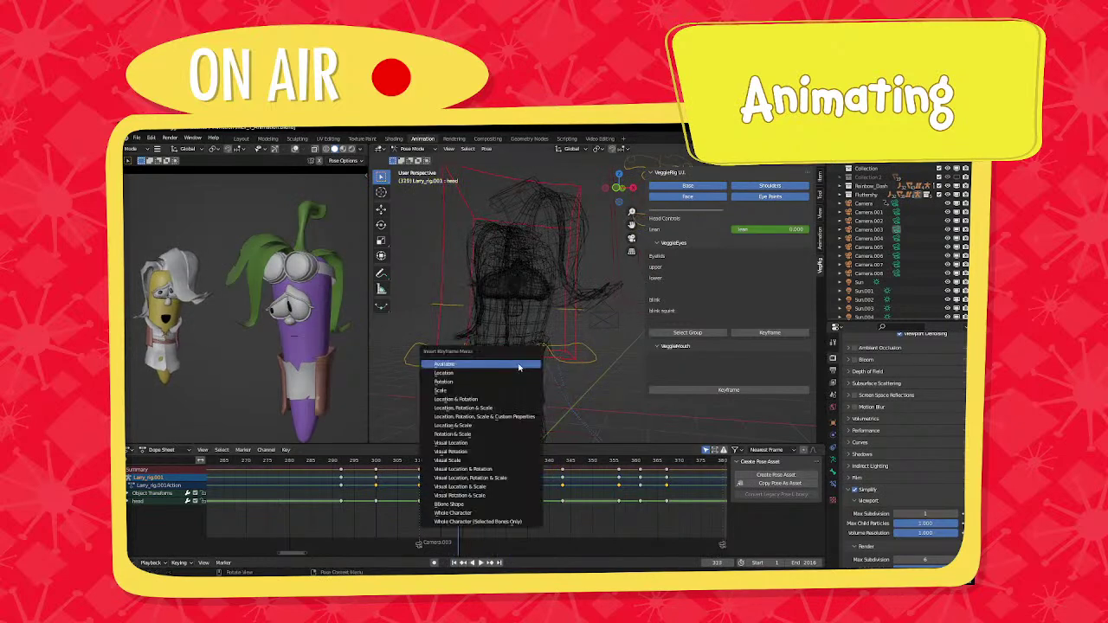
pyautogui.press('r')
pyautogui.press('r')
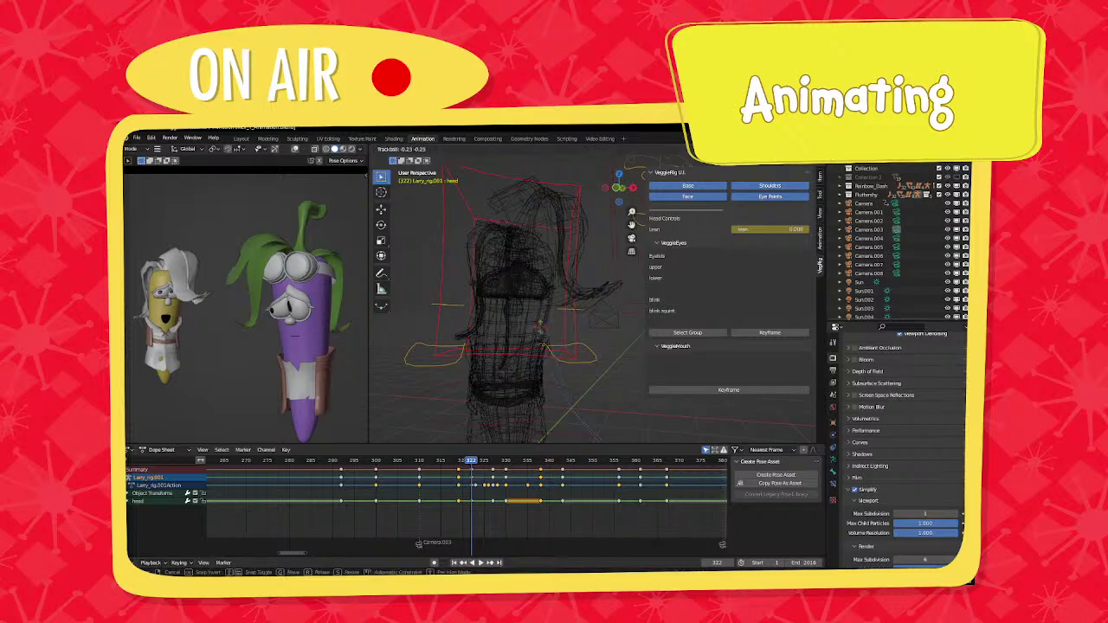
pyautogui.click(470, 460)
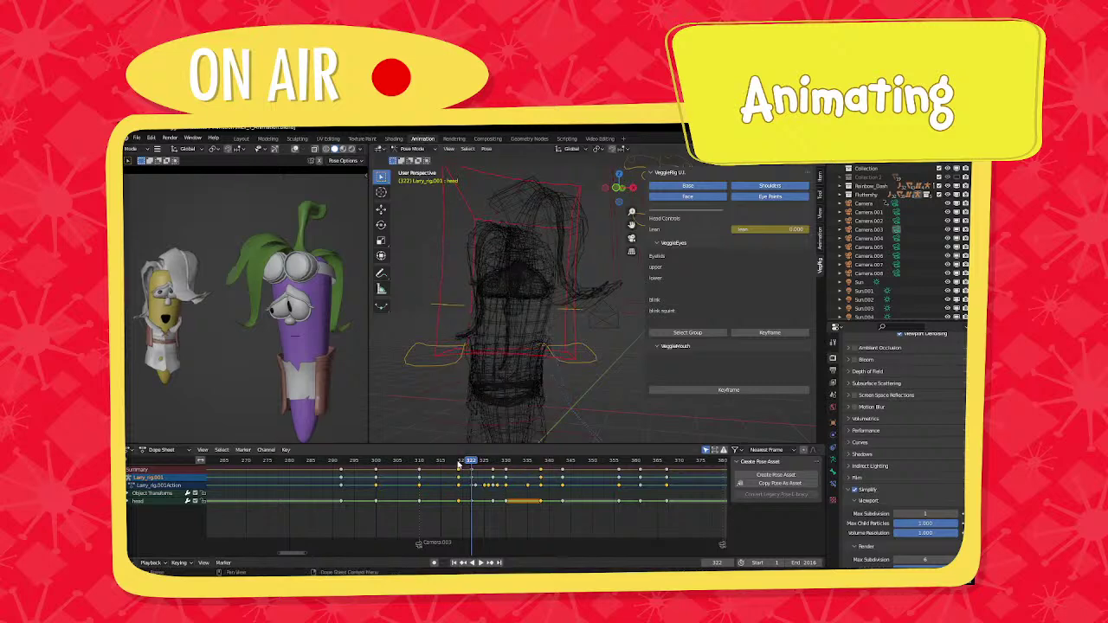
pyautogui.press('space')
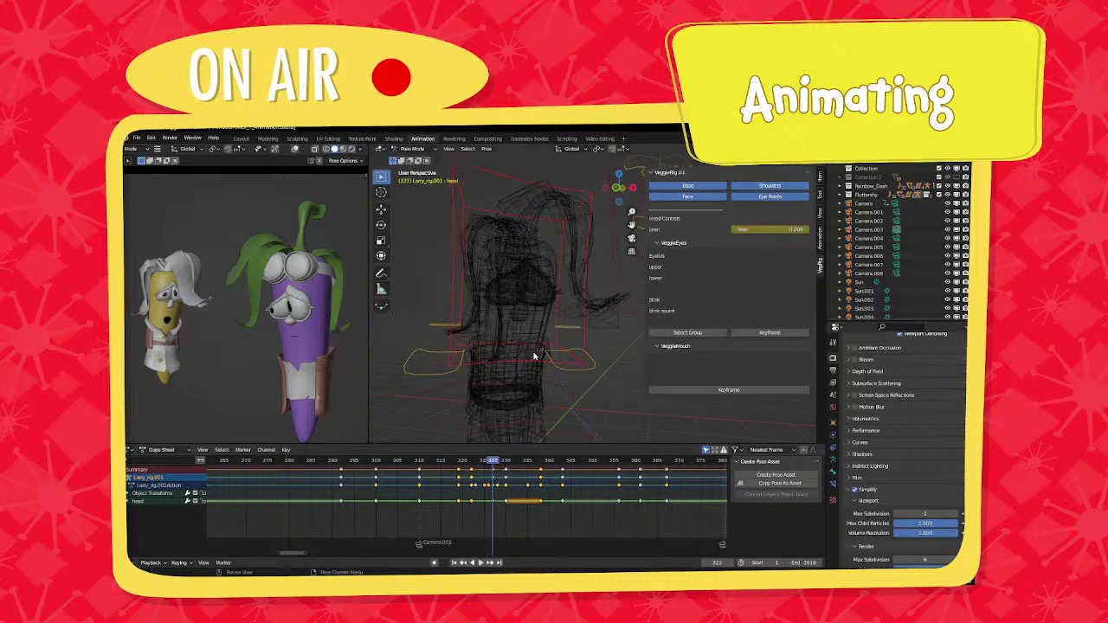
# Rotate the head control with the trackball at frame 327, keyframe the pose, and replay the head motion.
pyautogui.press('r')
pyautogui.press('r')
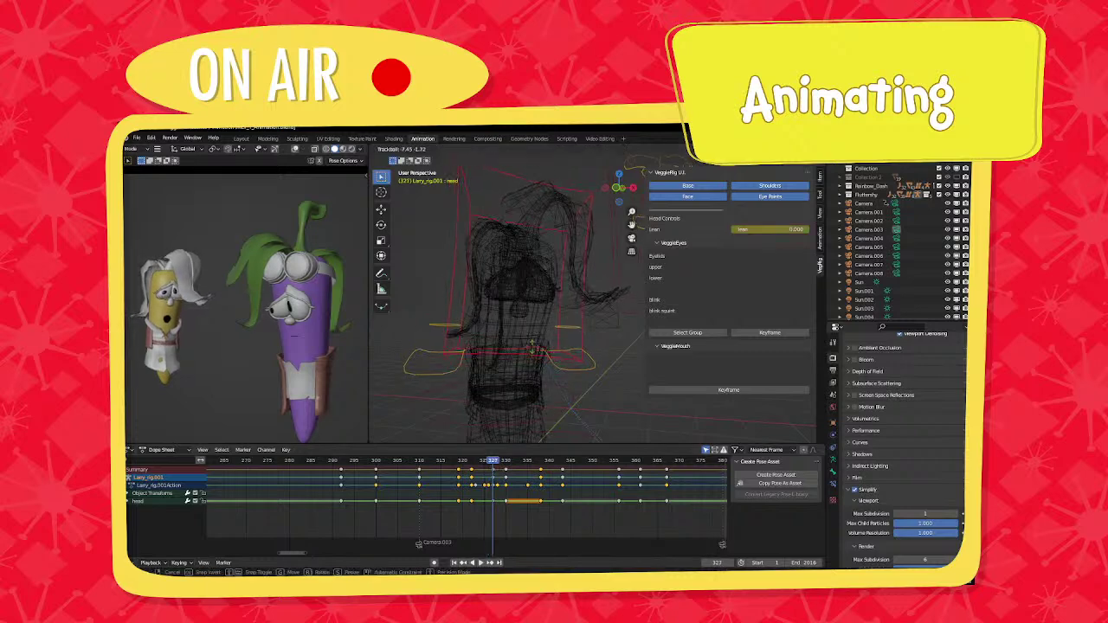
pyautogui.click(593, 335)
pyautogui.press('i')
pyautogui.click(593, 328)
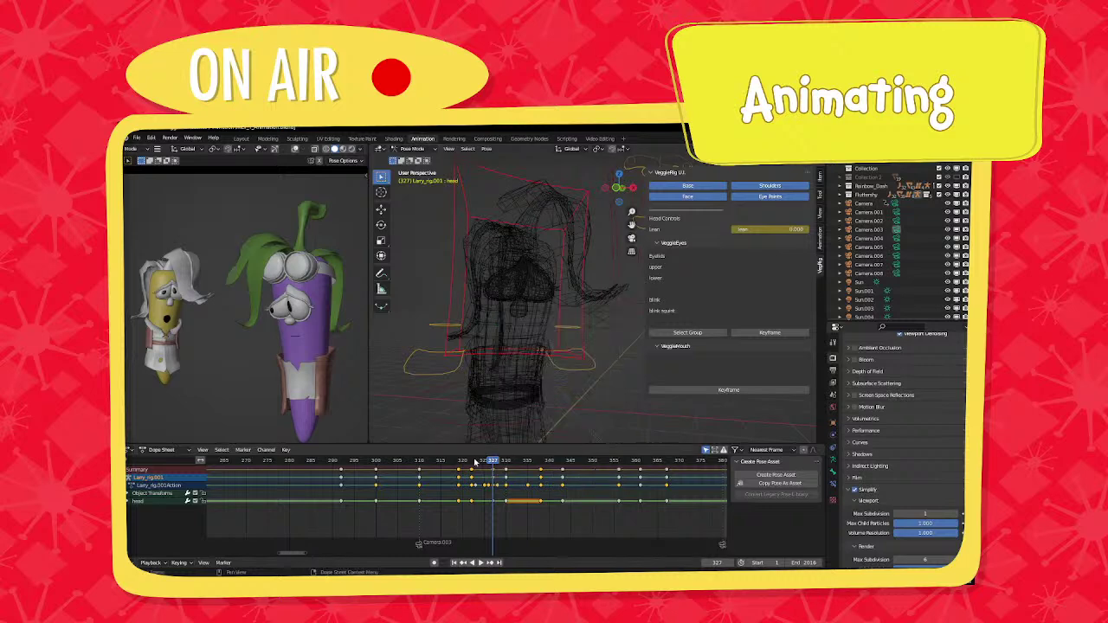
pyautogui.press('space')
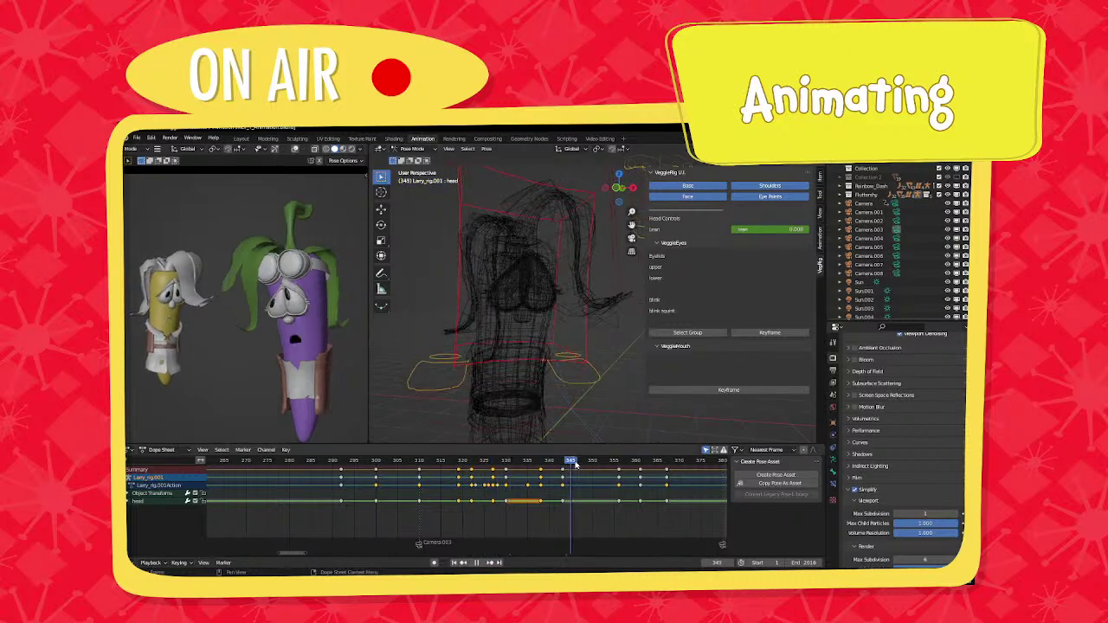
pyautogui.click(462, 465)
pyautogui.press('space')
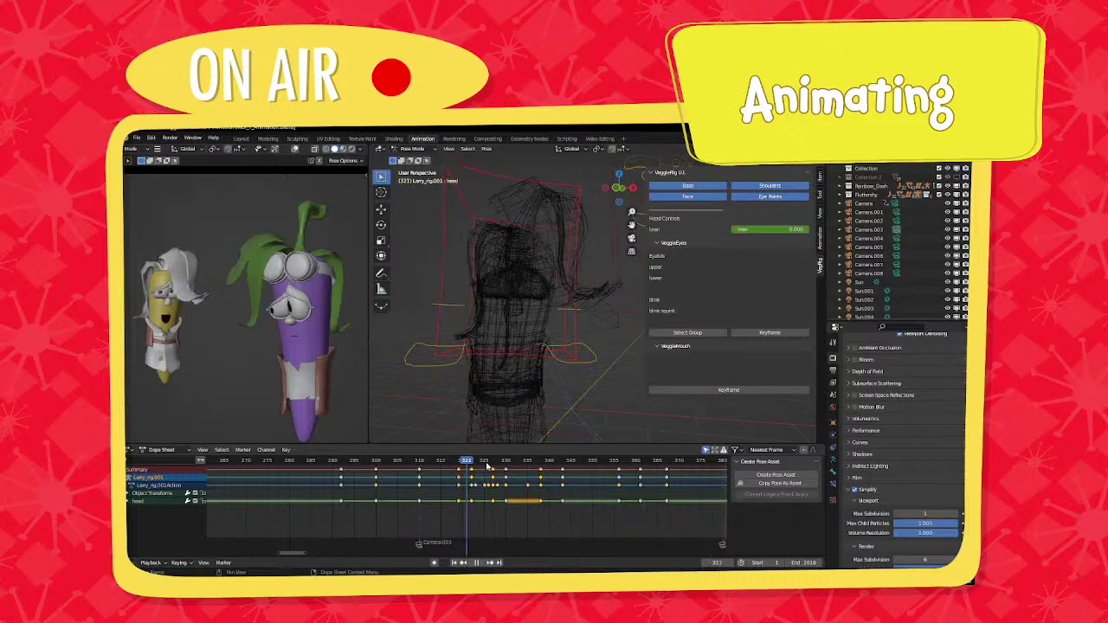
pyautogui.click(436, 467)
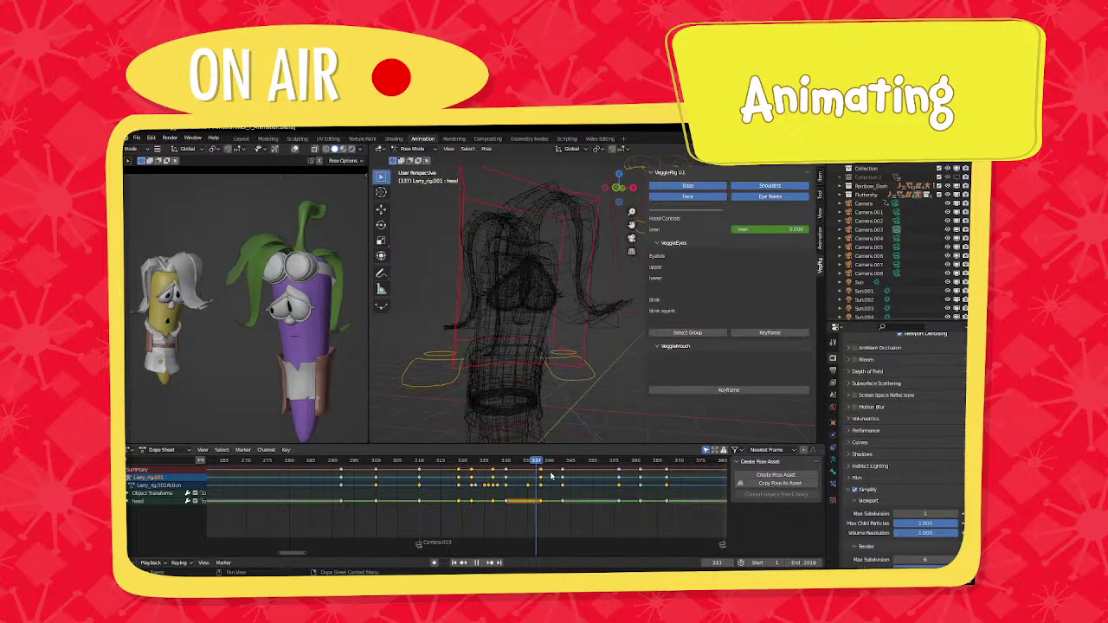
# Play back the head motion from around frame 313 and on through the following shots to check it.
pyautogui.press('space')
pyautogui.moveTo(518, 507)
pyautogui.mouseDown(button='middle')
pyautogui.moveTo(448, 512)
pyautogui.moveTo(520, 514)
pyautogui.mouseUp(button='middle')
pyautogui.scroll(-2, 448, 511)
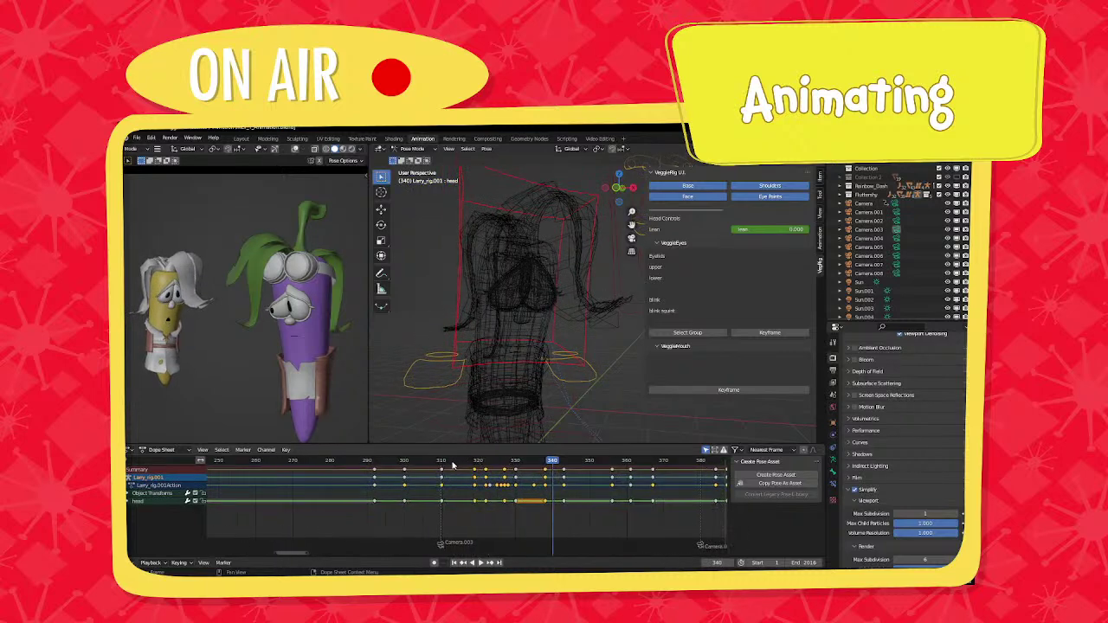
pyautogui.click(452, 466)
pyautogui.press('space')
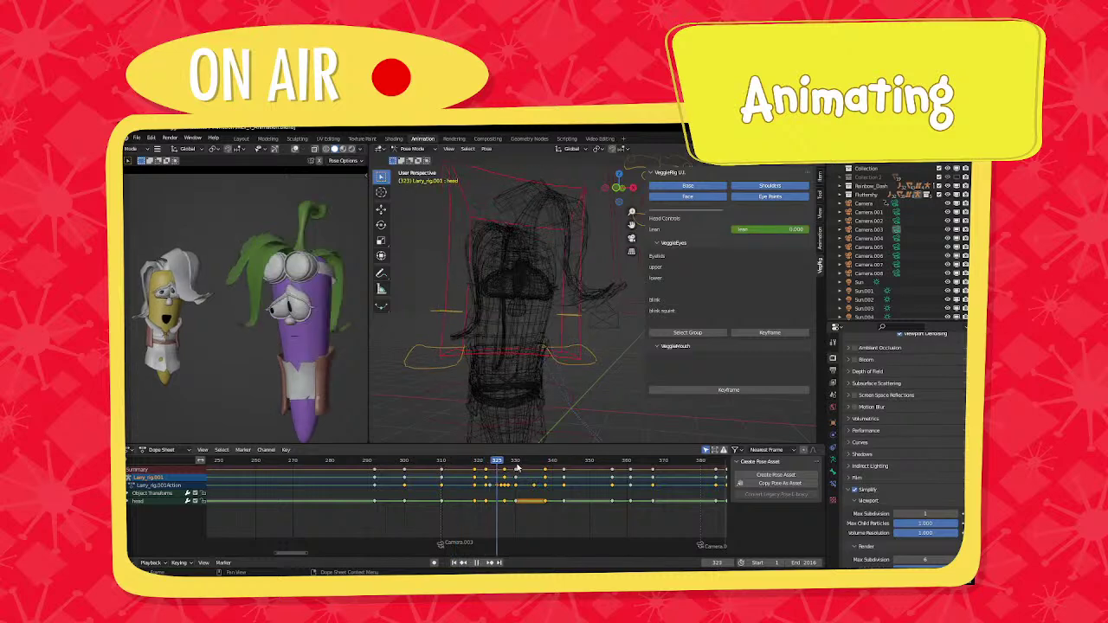
pyautogui.press('space')
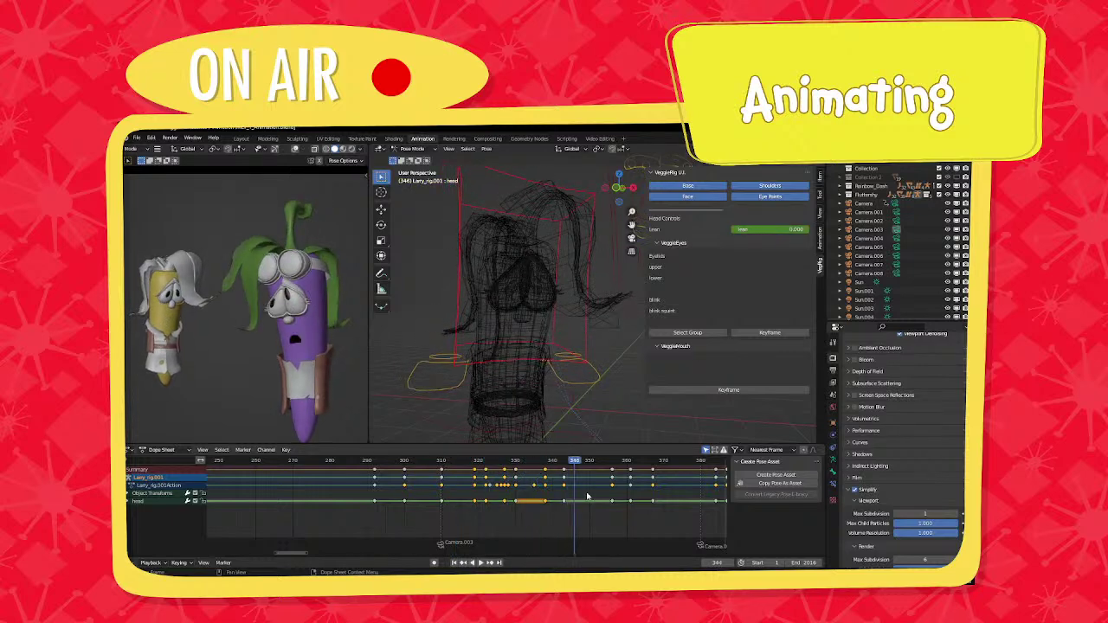
pyautogui.moveTo(587, 496); pyautogui.dragTo(404, 459, button='middle')
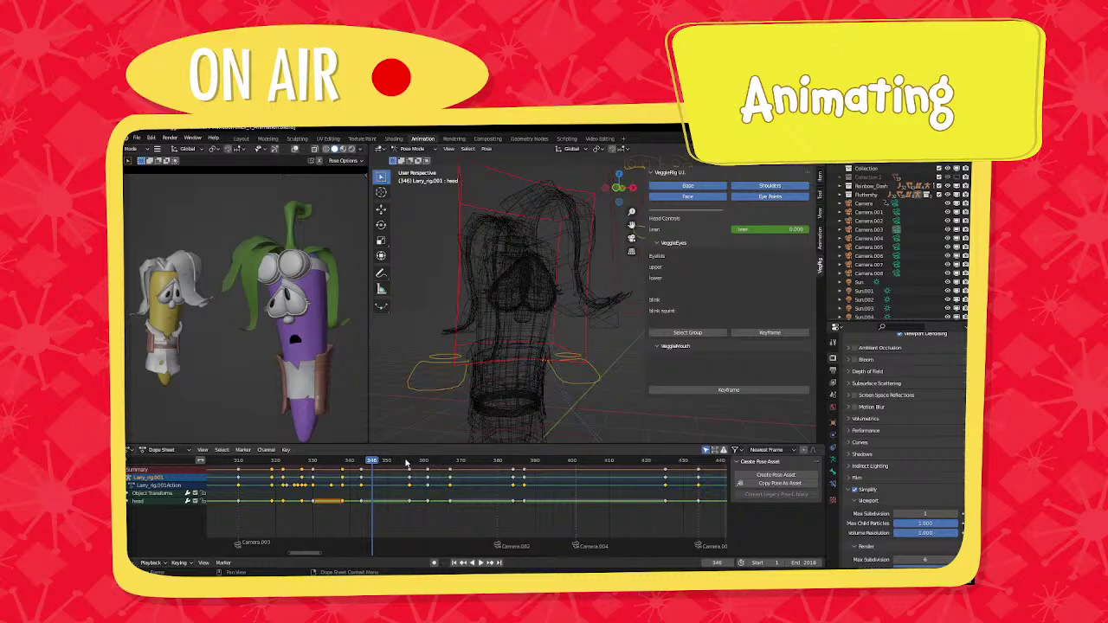
pyautogui.click(406, 464)
pyautogui.press('space')
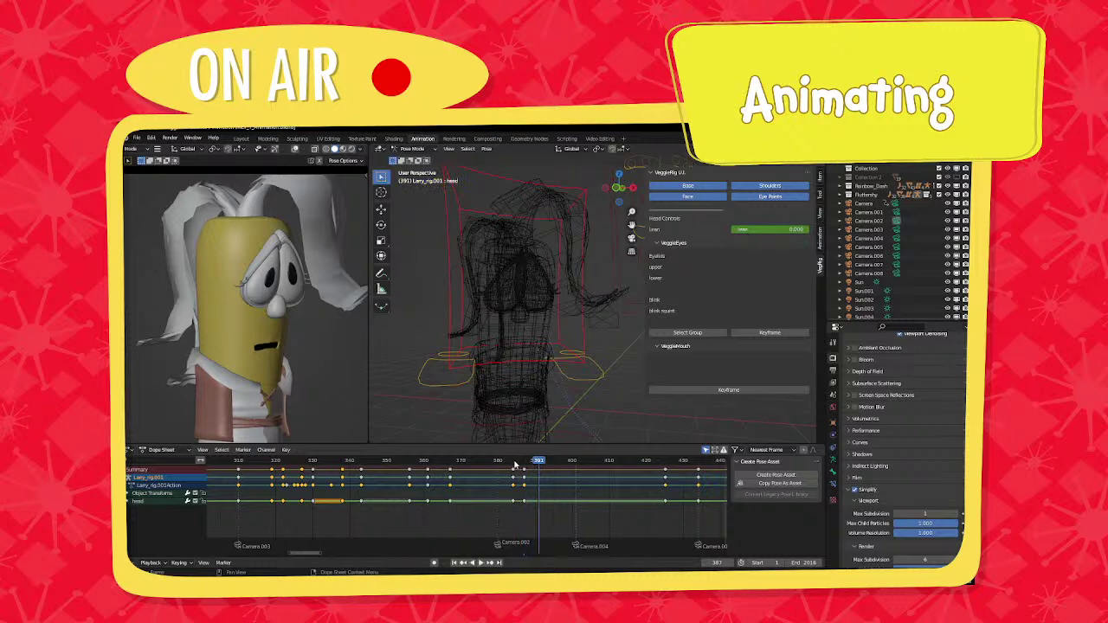
# Rotate the head control slightly with the trackball at frame 397 and keyframe the pose.
pyautogui.click(515, 464)
pyautogui.press('space')
pyautogui.press('r')
pyautogui.press('r')
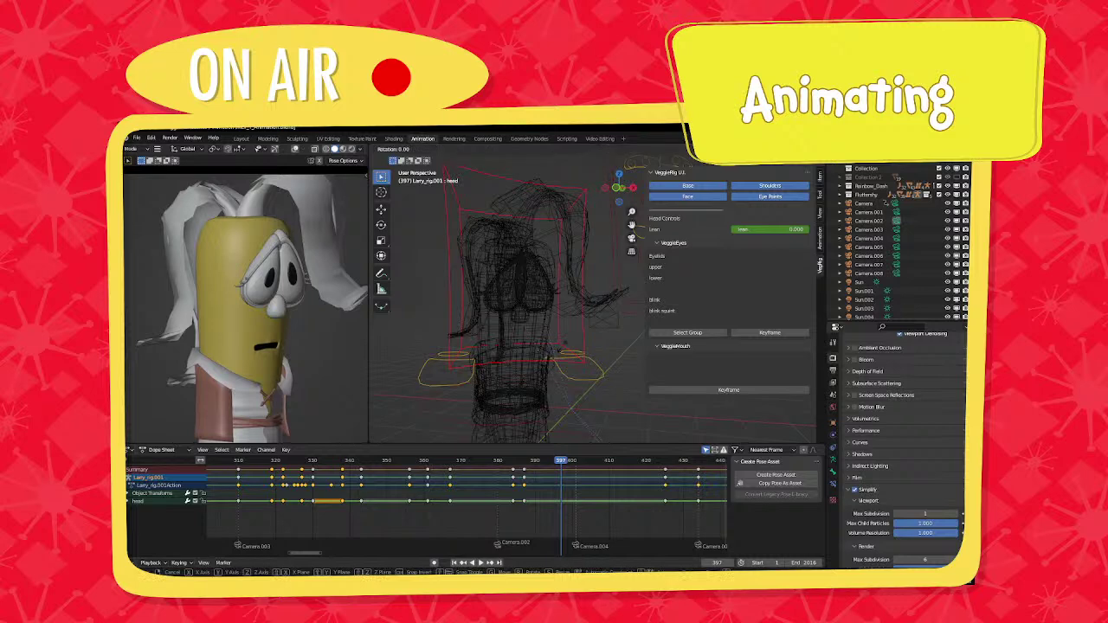
pyautogui.click(561, 366)
pyautogui.press('i')
pyautogui.click(561, 368)
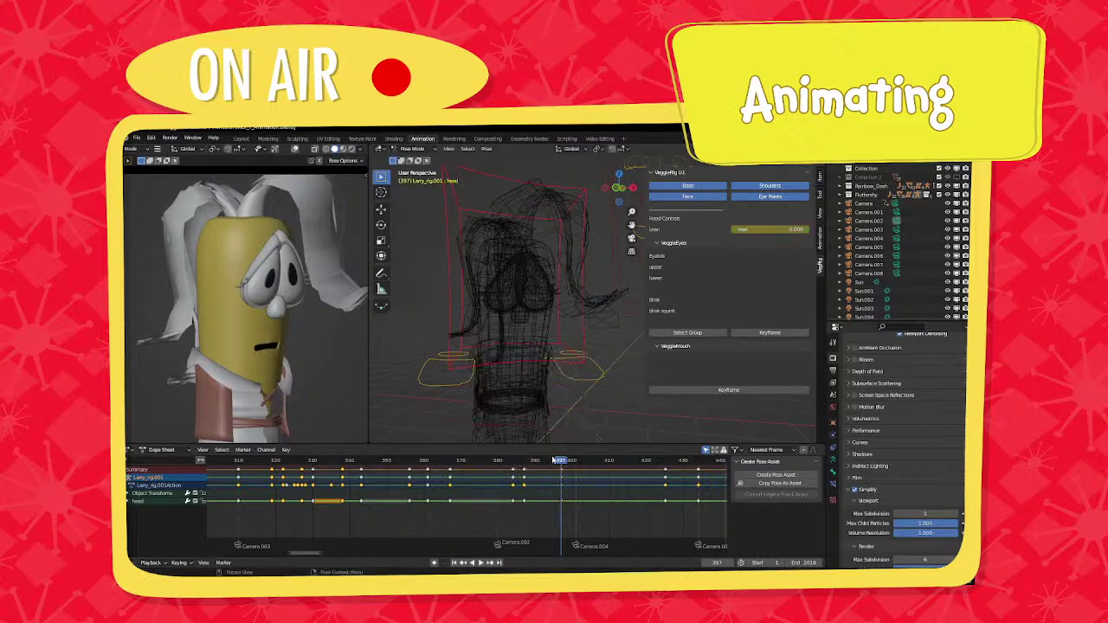
# Duplicate the head keyframe at frame 397 to frame 409 and play the section.
pyautogui.hotkey('shift', 'd')
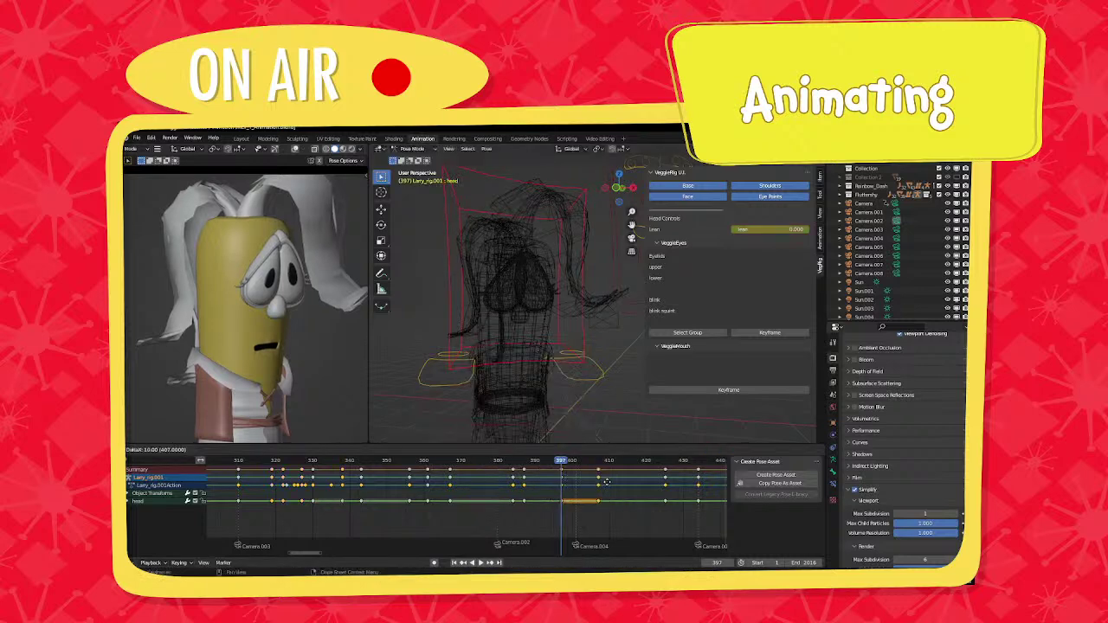
pyautogui.click(608, 481)
pyautogui.moveTo(518, 463)
pyautogui.mouseDown()
pyautogui.moveTo(563, 466)
pyautogui.moveTo(529, 467)
pyautogui.mouseUp()
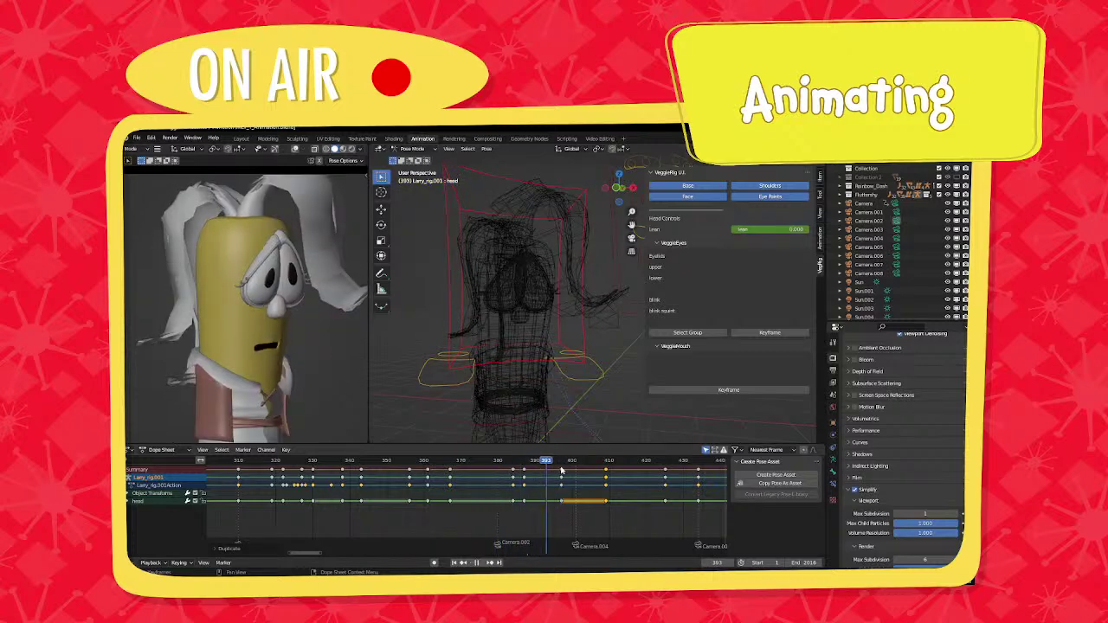
pyautogui.press('space')
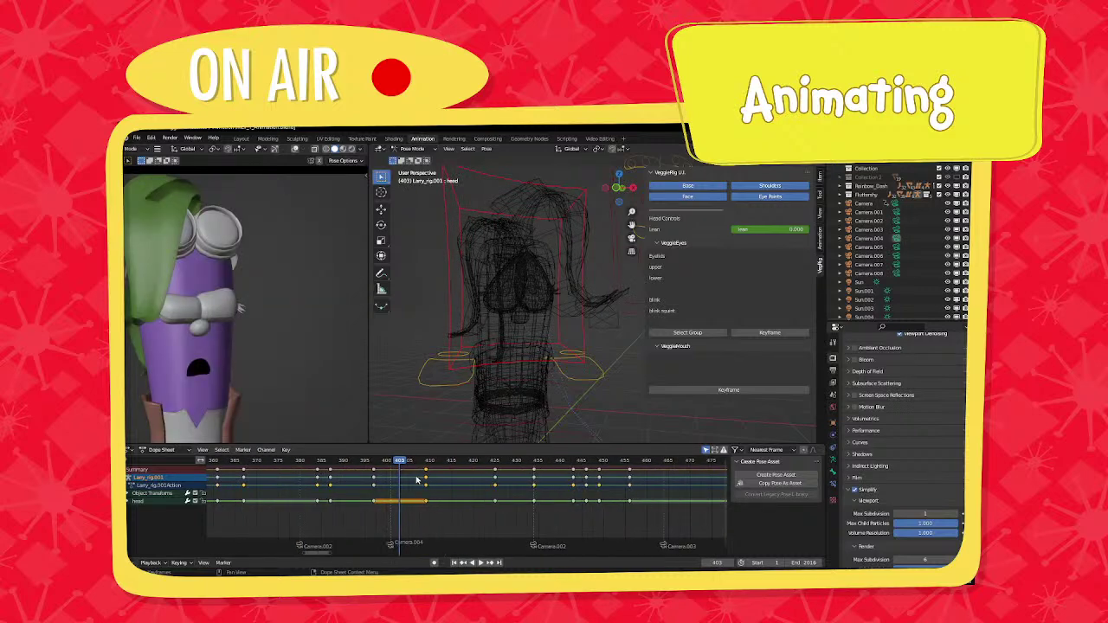
# Play on to the shot around frame 443 and insert an Available keyframe for the head control at frame 440.
pyautogui.press('space')
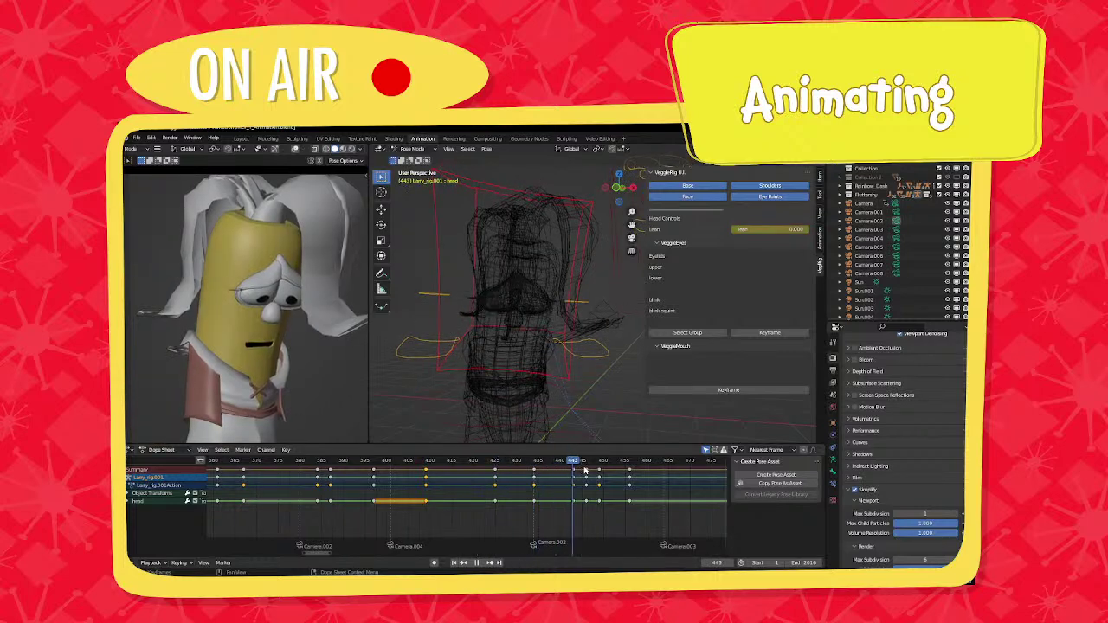
pyautogui.moveTo(585, 470); pyautogui.dragTo(563, 473)
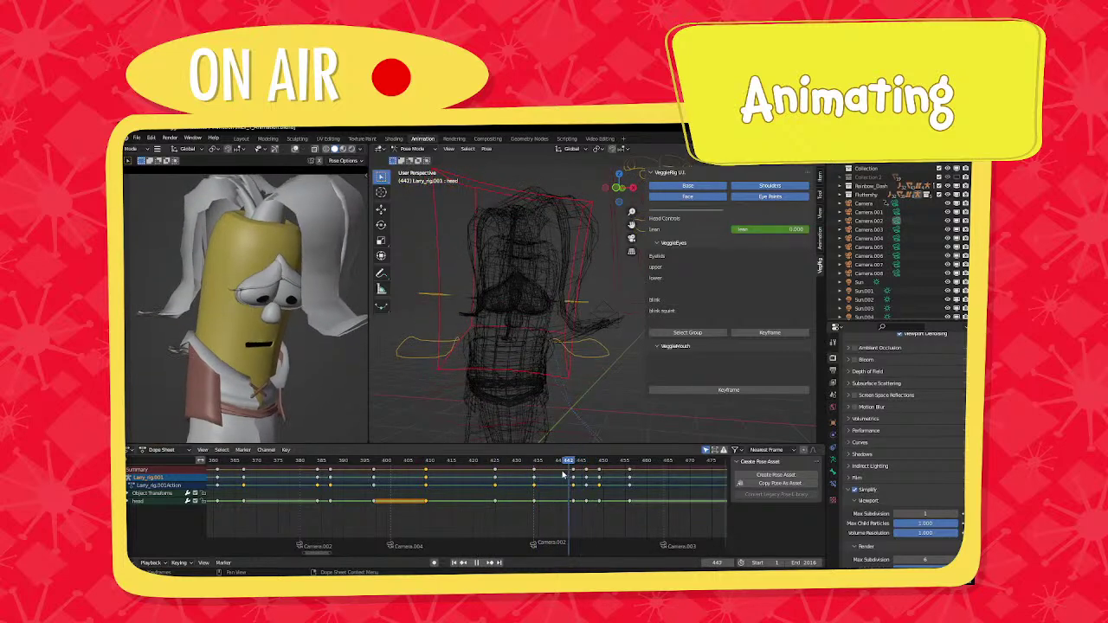
pyautogui.press('i')
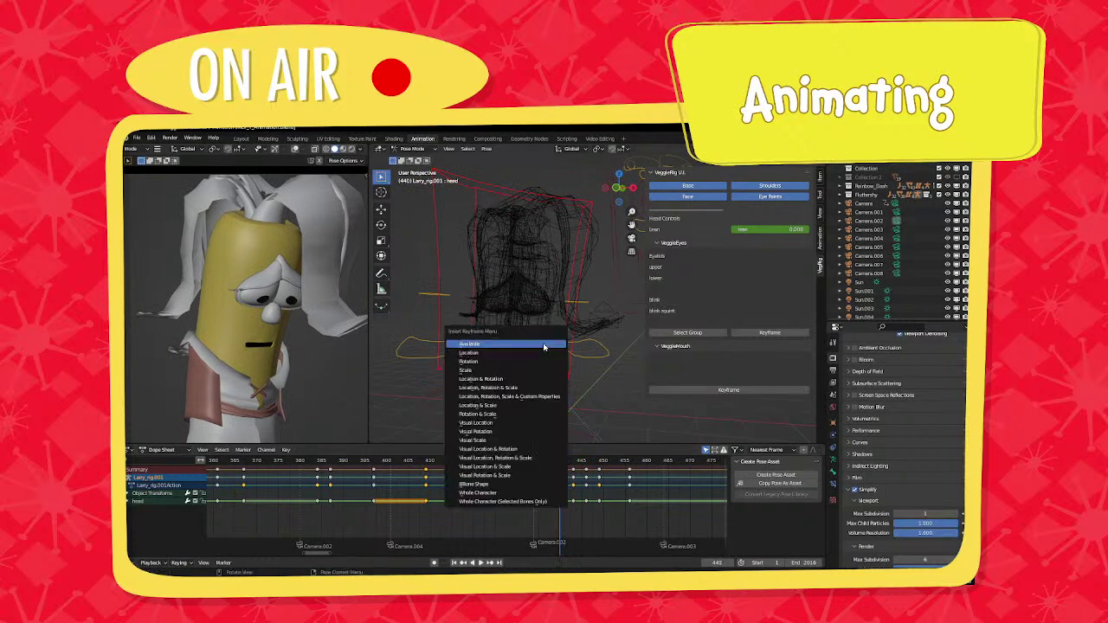
pyautogui.click(544, 345)
# Move and trackball-rotate the head control slightly at the keyframe on frame 443, and play the motion.
pyautogui.press('Up')
pyautogui.press('g')
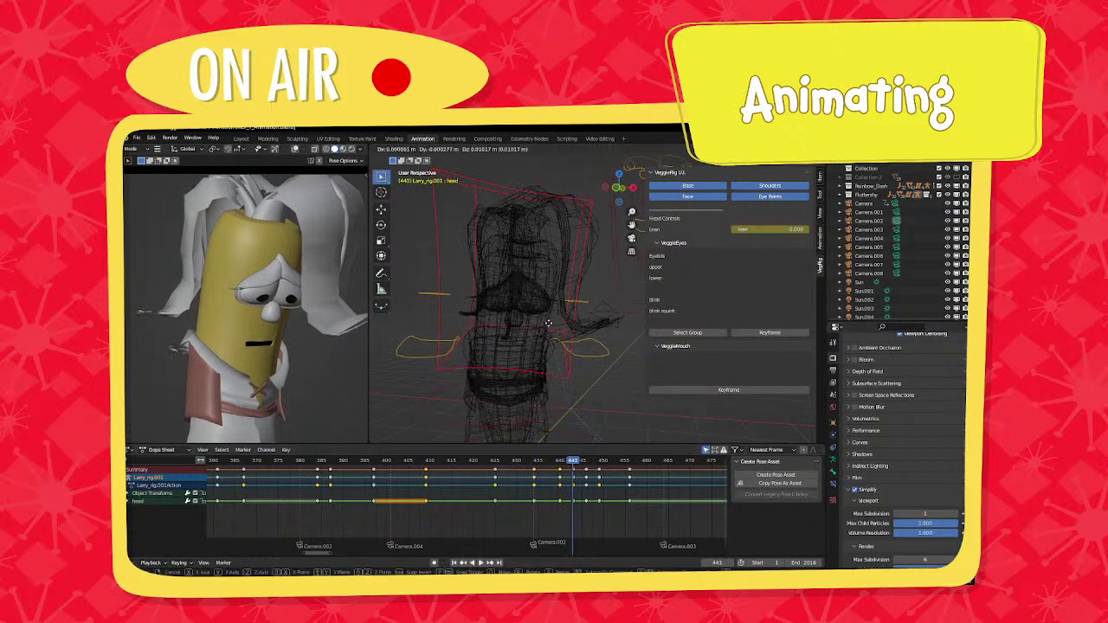
pyautogui.click(548, 328)
pyautogui.press('r')
pyautogui.press('r')
pyautogui.click(549, 327)
pyautogui.click(574, 456)
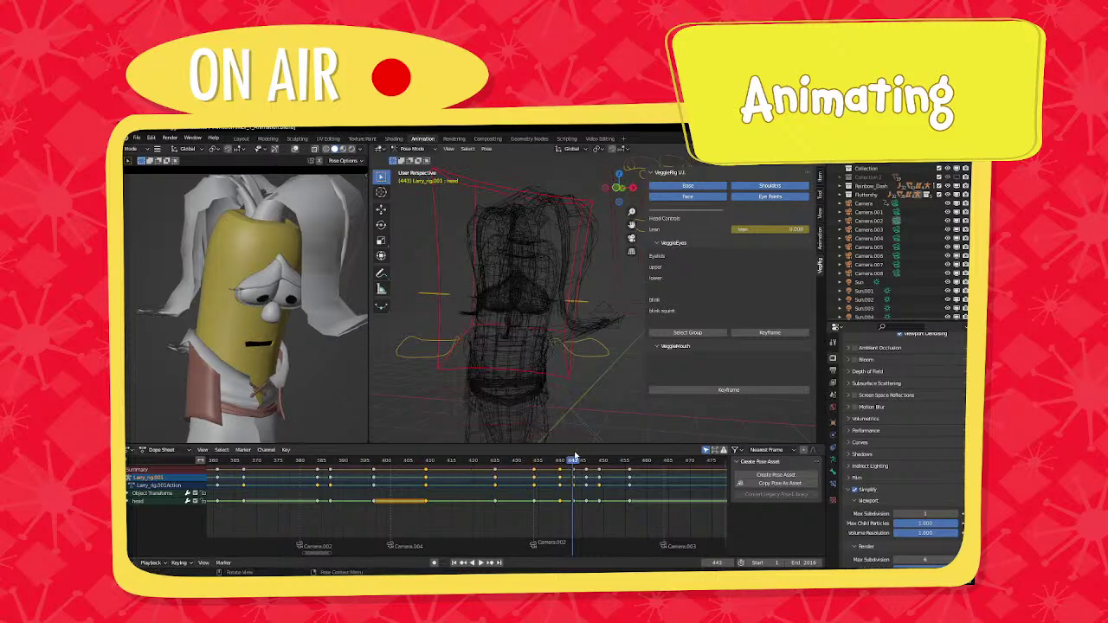
pyautogui.press('space')
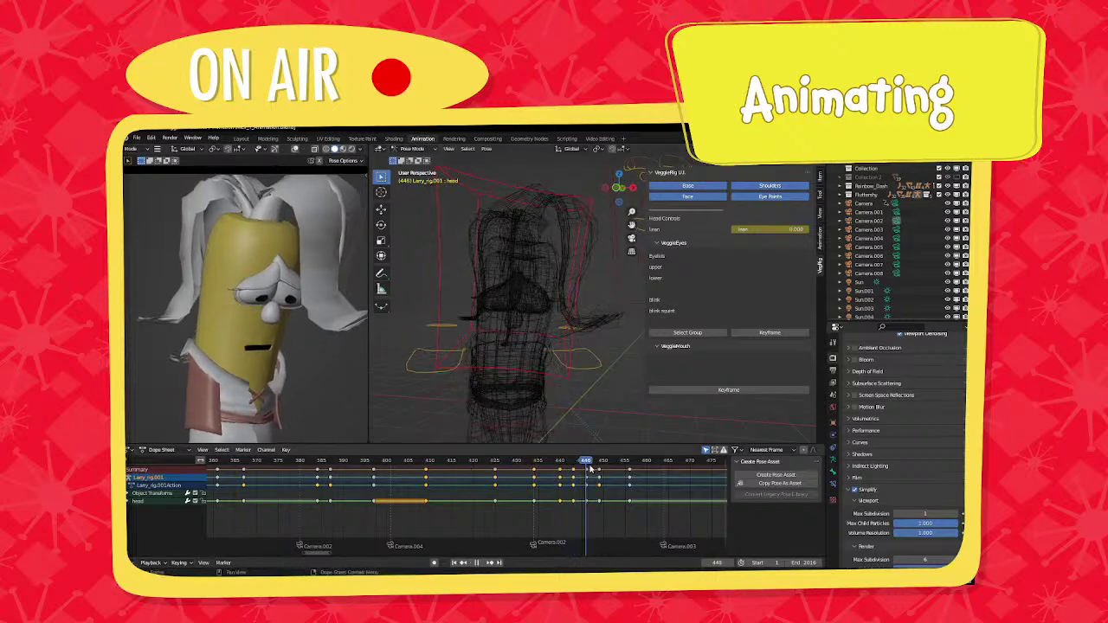
pyautogui.press('space')
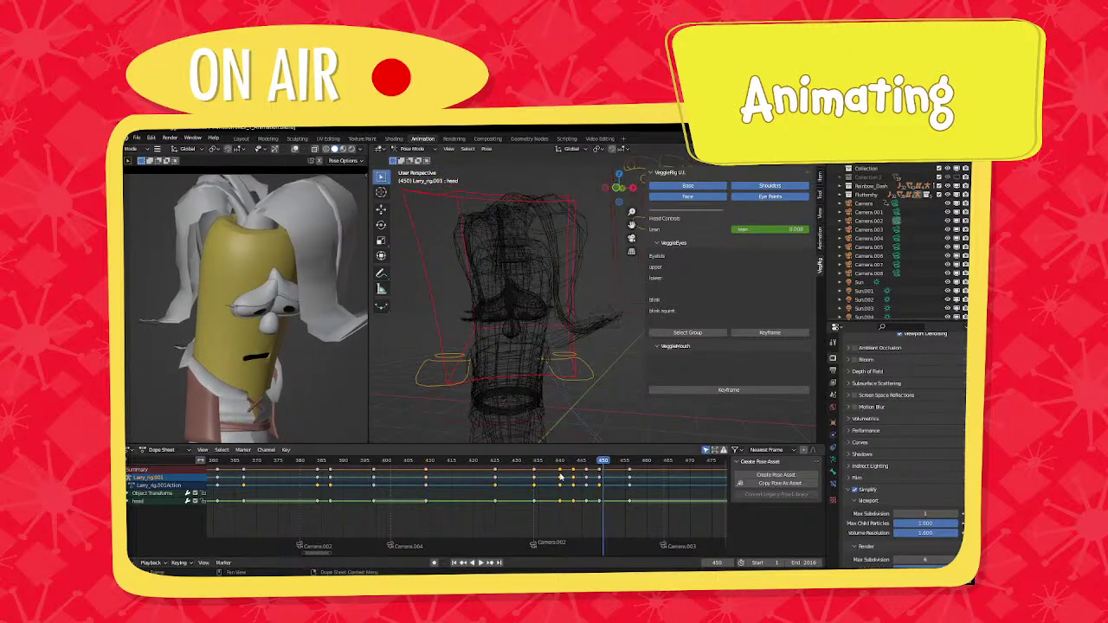
# Shift the head keyframe at frame 440 to frame 438 and replay the section to check the timing.
pyautogui.press('g')
pyautogui.click(547, 469)
pyautogui.click(544, 464)
pyautogui.press('space')
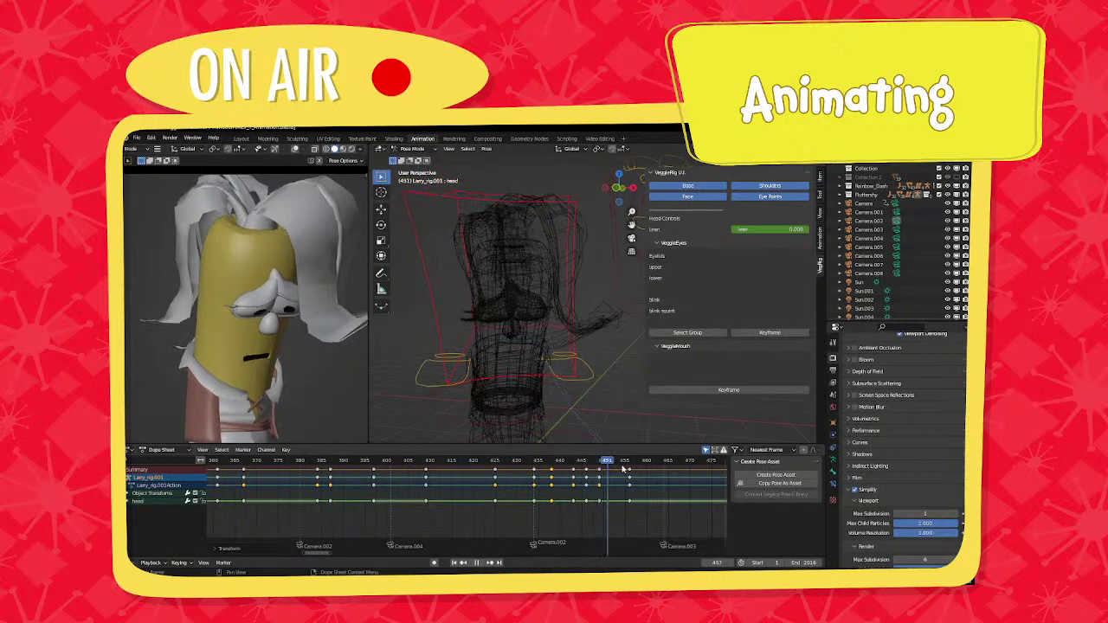
pyautogui.press('space')
pyautogui.click(550, 467)
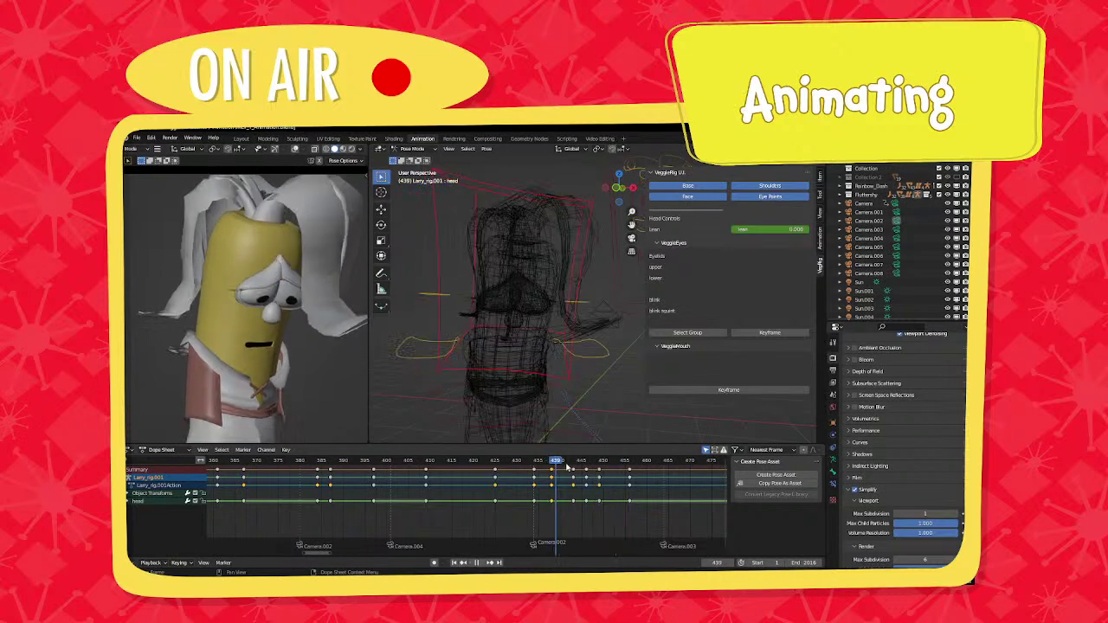
pyautogui.press('space')
pyautogui.press('space')
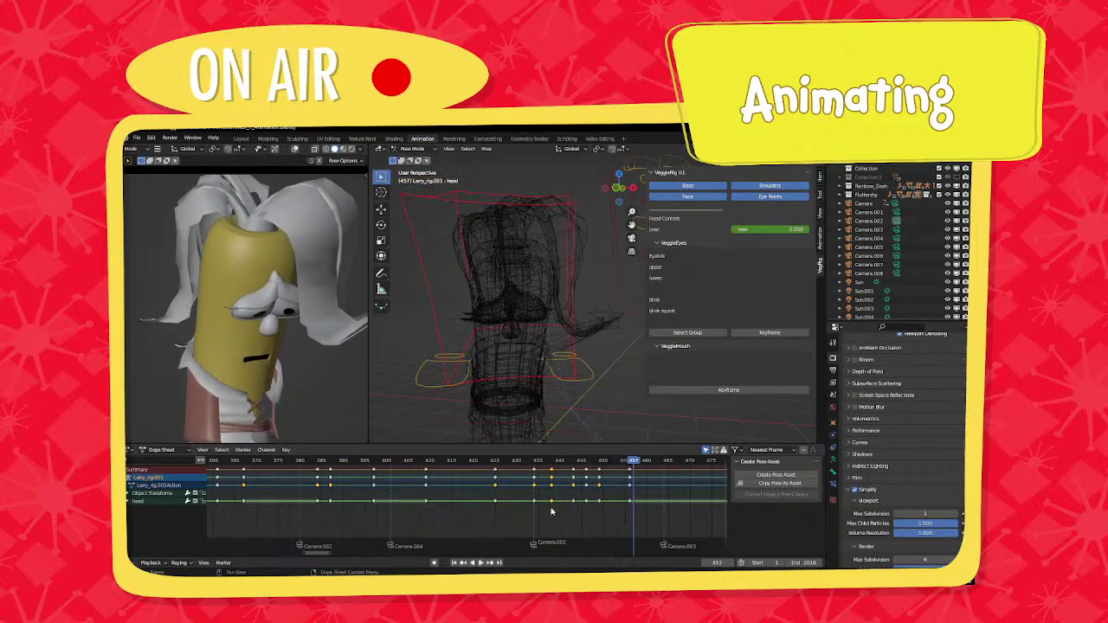
# Open the rendered animation 0001-2016.mp4 for playback, watch it, and close the player.
pyautogui.scroll(-2, 632, 476)
pyautogui.click(170, 139)
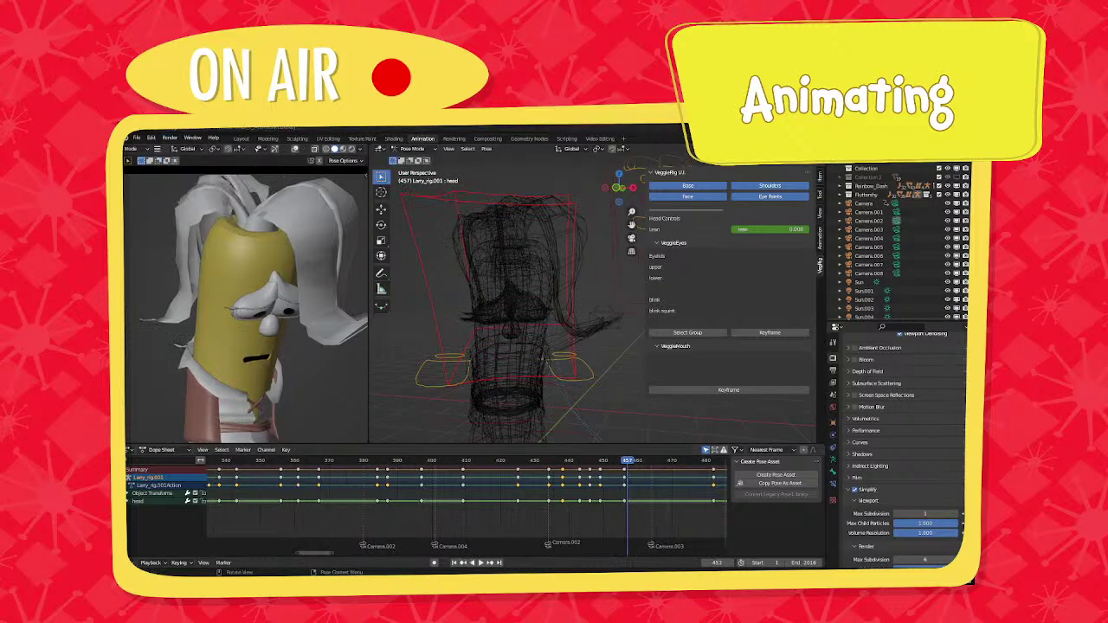
pyautogui.press('F12')
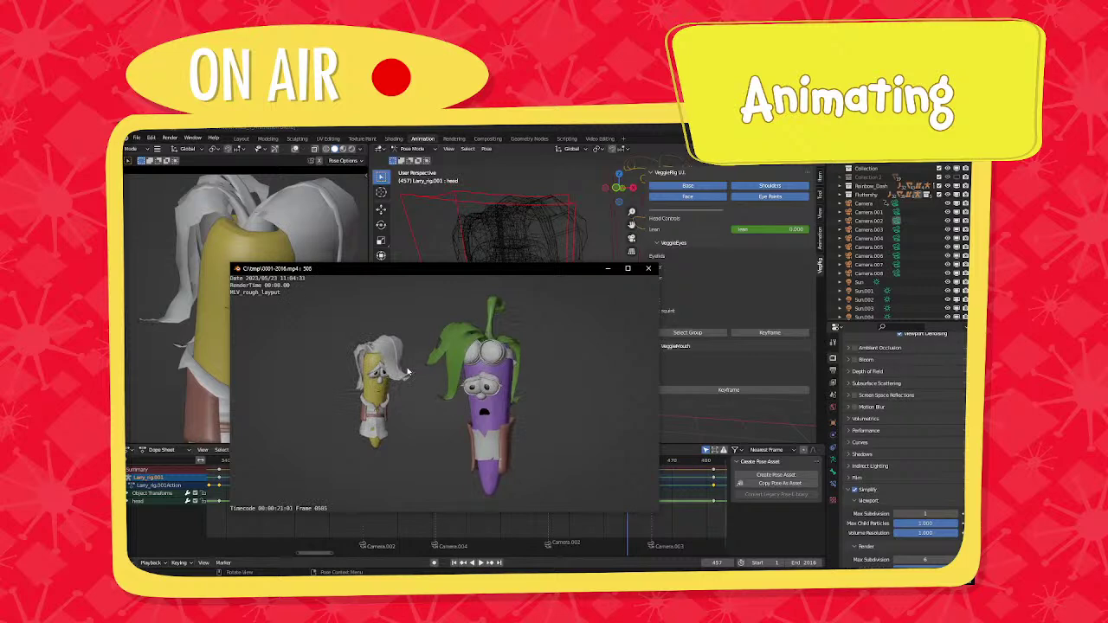
pyautogui.click(648, 268)
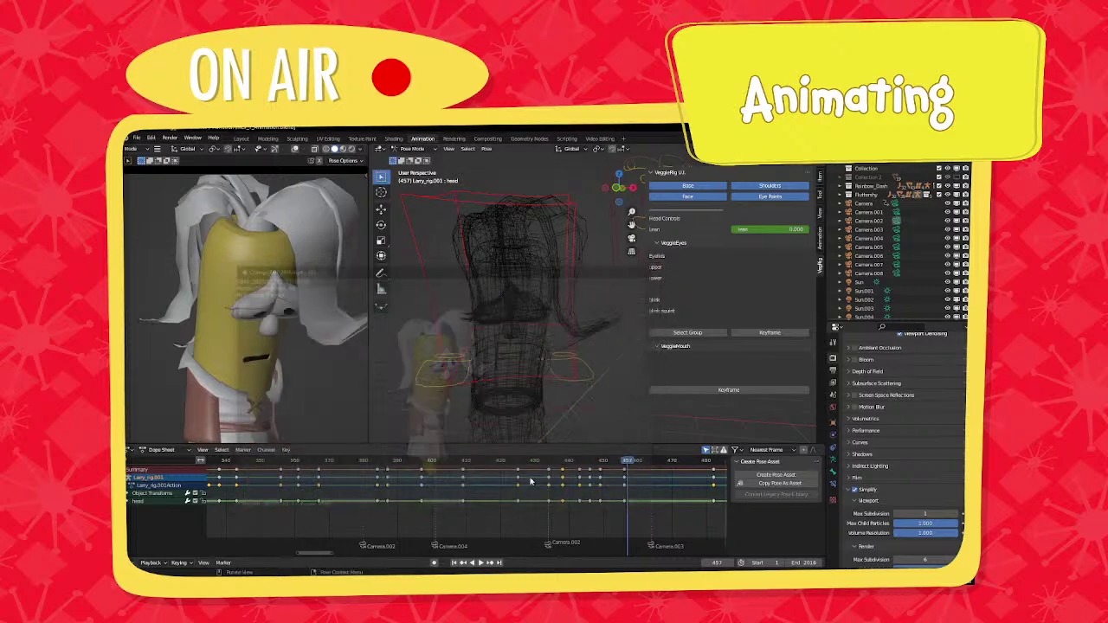
# Play the motion near frame 117, select Larry's eyes control, and keyframe it at frame 114.
pyautogui.keyDown('ctrl'); pyautogui.hscroll(-10, 510, 500); pyautogui.keyUp('ctrl')
pyautogui.scroll(2, 473, 472)
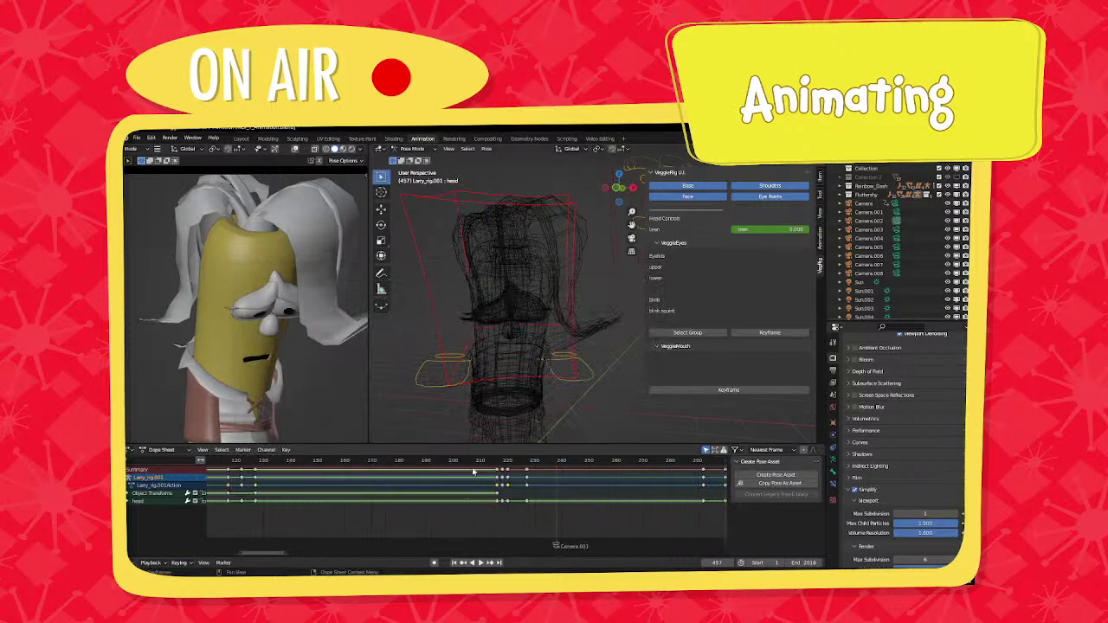
pyautogui.keyDown('ctrl'); pyautogui.hscroll(-4, 398, 469); pyautogui.keyUp('ctrl')
pyautogui.click(347, 461)
pyautogui.press('space')
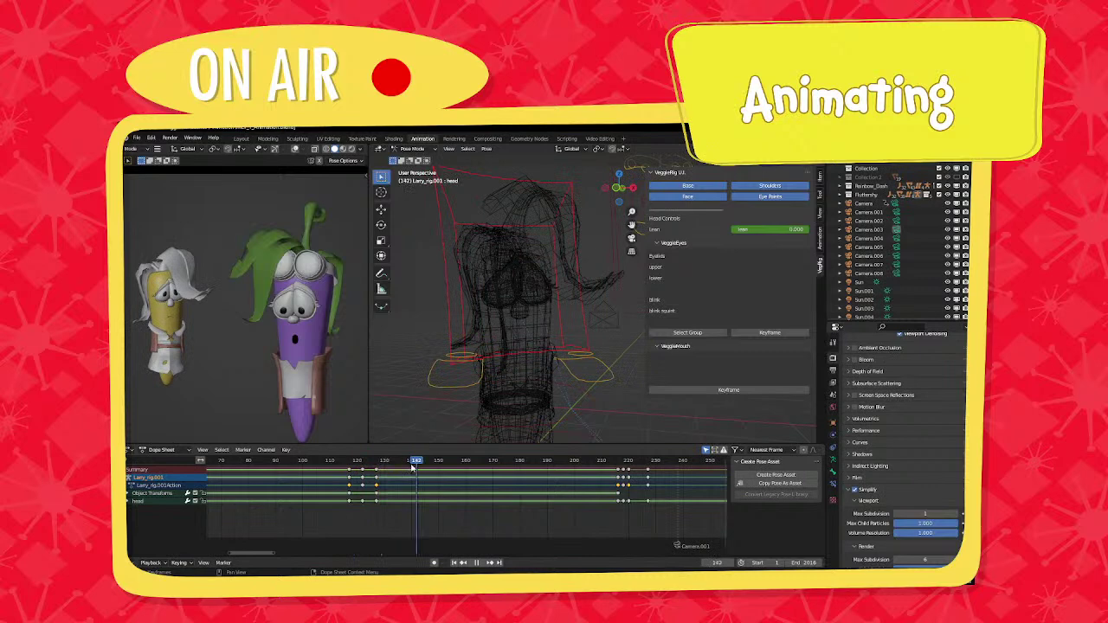
pyautogui.click(340, 460)
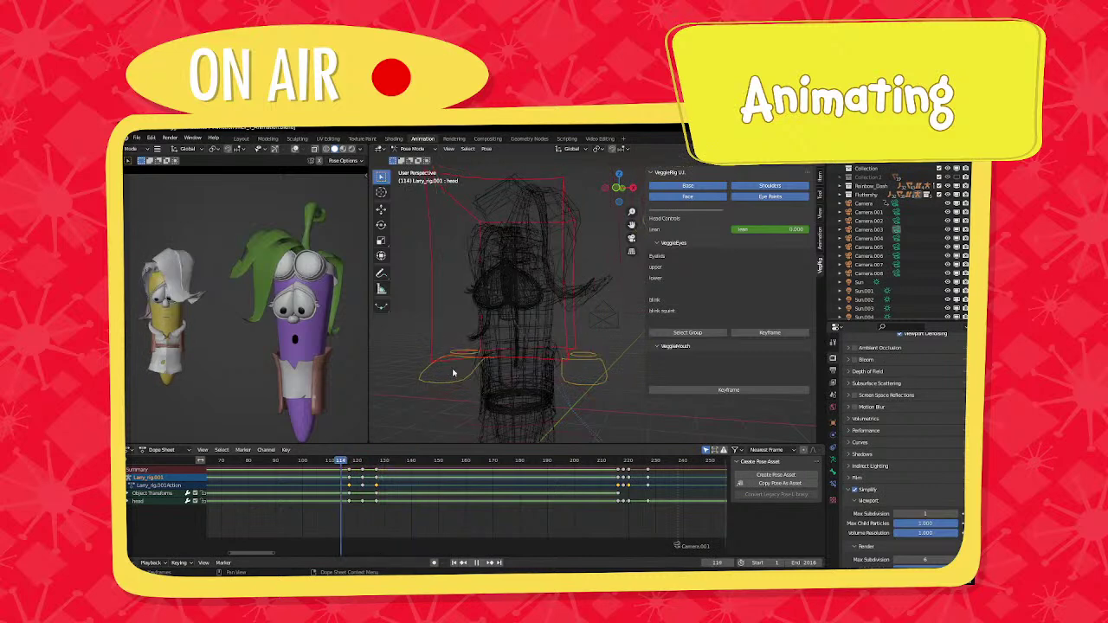
pyautogui.scroll(-3, 534, 318)
pyautogui.moveTo(534, 318); pyautogui.dragTo(545, 269, button='middle')
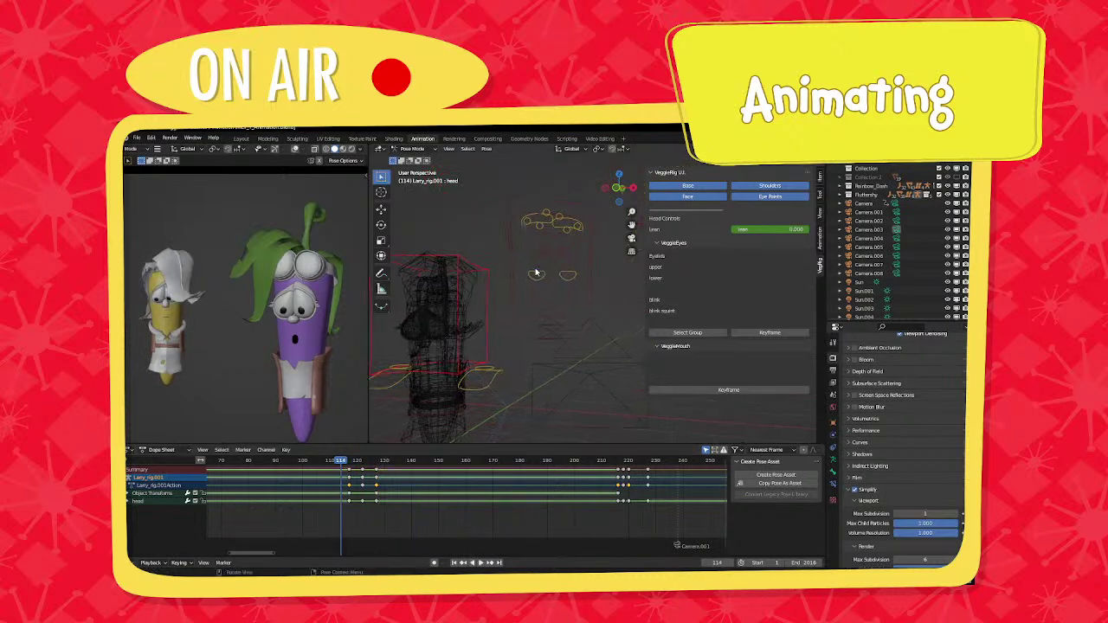
pyautogui.click(533, 268)
pyautogui.press('i')
pyautogui.click(531, 268)
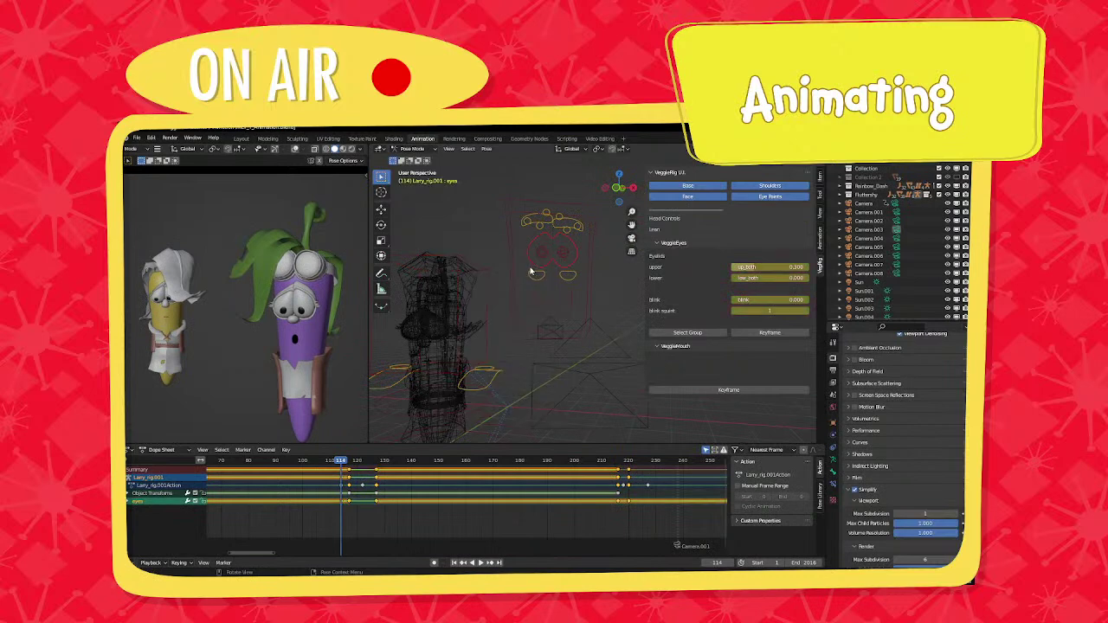
# Set the eyes' blink value to 1.000 at frame 117 and keyframe it.
pyautogui.press('Up')
pyautogui.moveTo(737, 300); pyautogui.dragTo(807, 299)
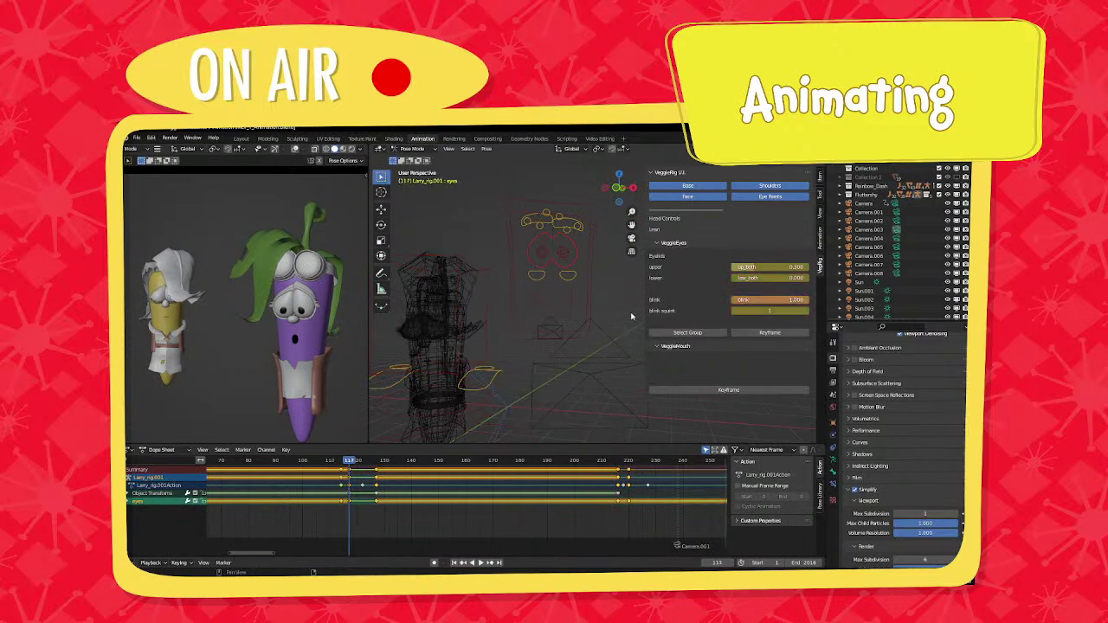
pyautogui.press('i')
pyautogui.click(564, 316)
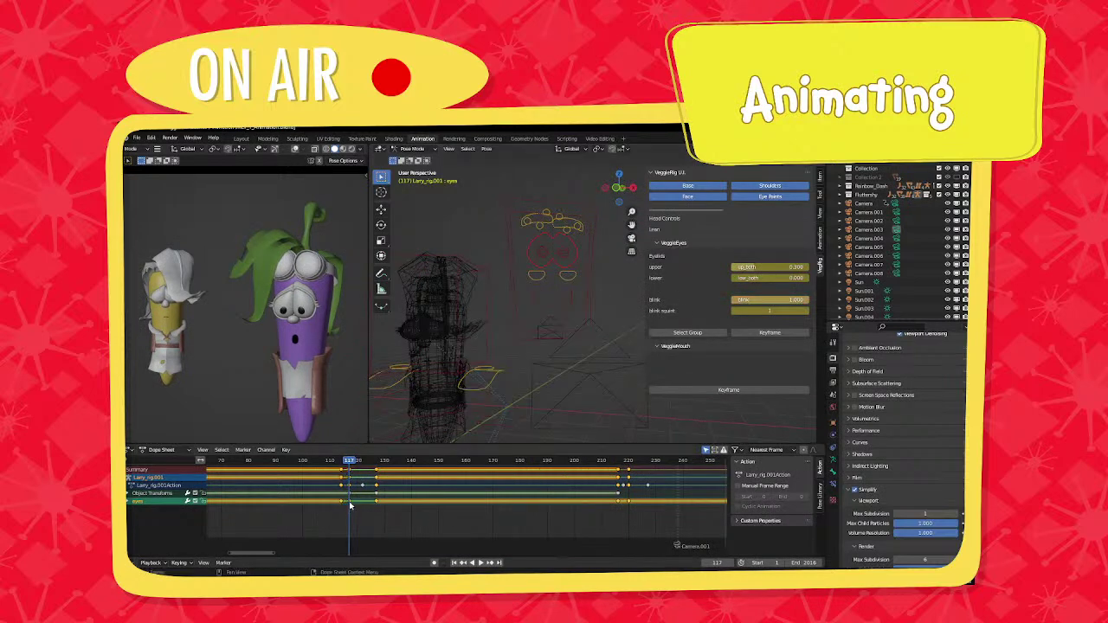
# Duplicate the eyes' blink keyframe just after frame 117, place the copy at about frame 120, and play the blink.
pyautogui.moveTo(346, 502); pyautogui.dragTo(356, 502)
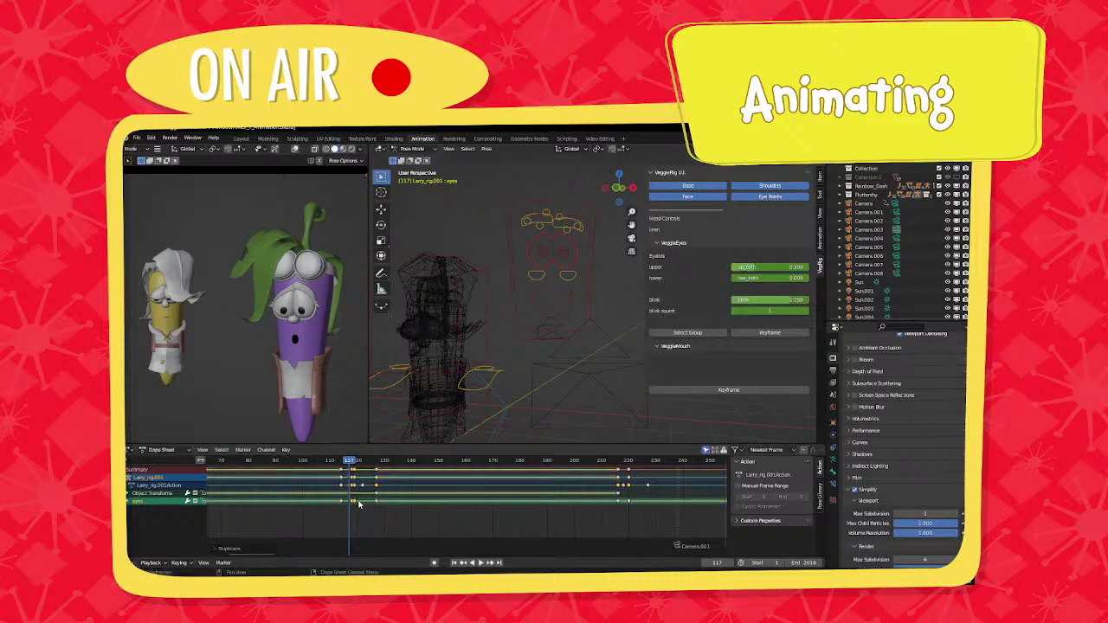
pyautogui.hotkey('shift', 'd')
pyautogui.click(359, 505)
pyautogui.press('space')
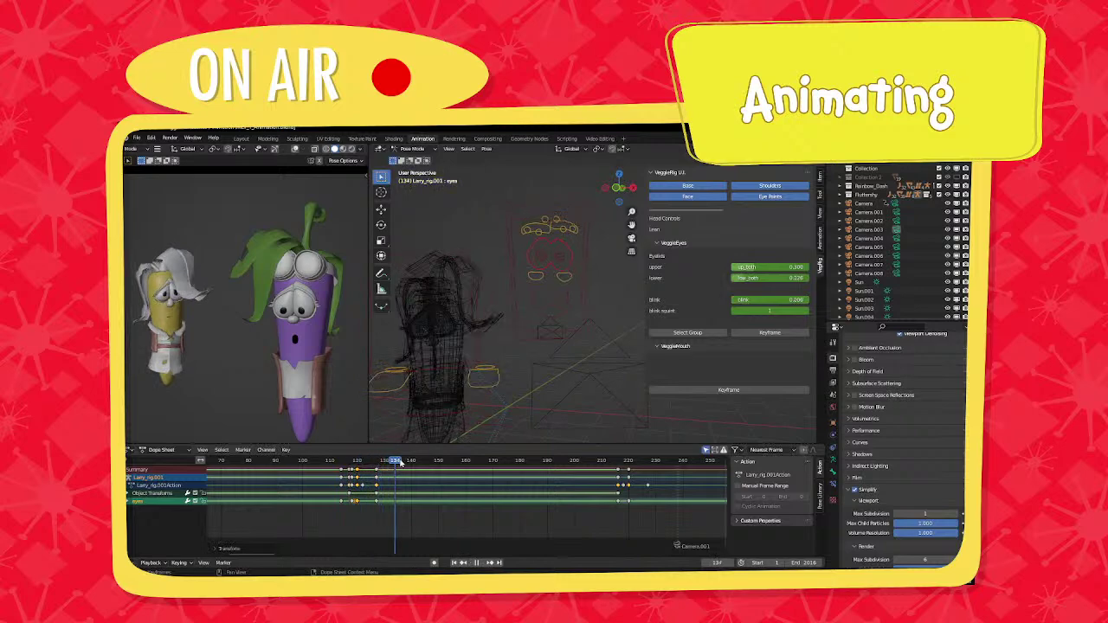
pyautogui.press('space')
# Select the head control, move its keyframe at frame 127 to about frame 131, and play the motion.
pyautogui.click(477, 350)
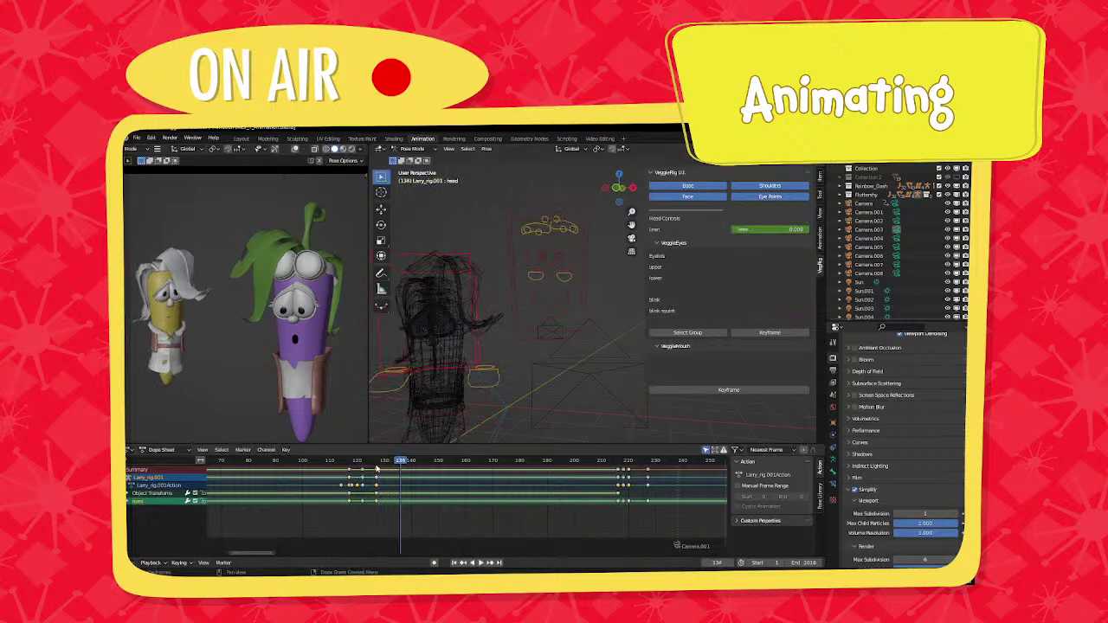
pyautogui.click(377, 470)
pyautogui.click(372, 464)
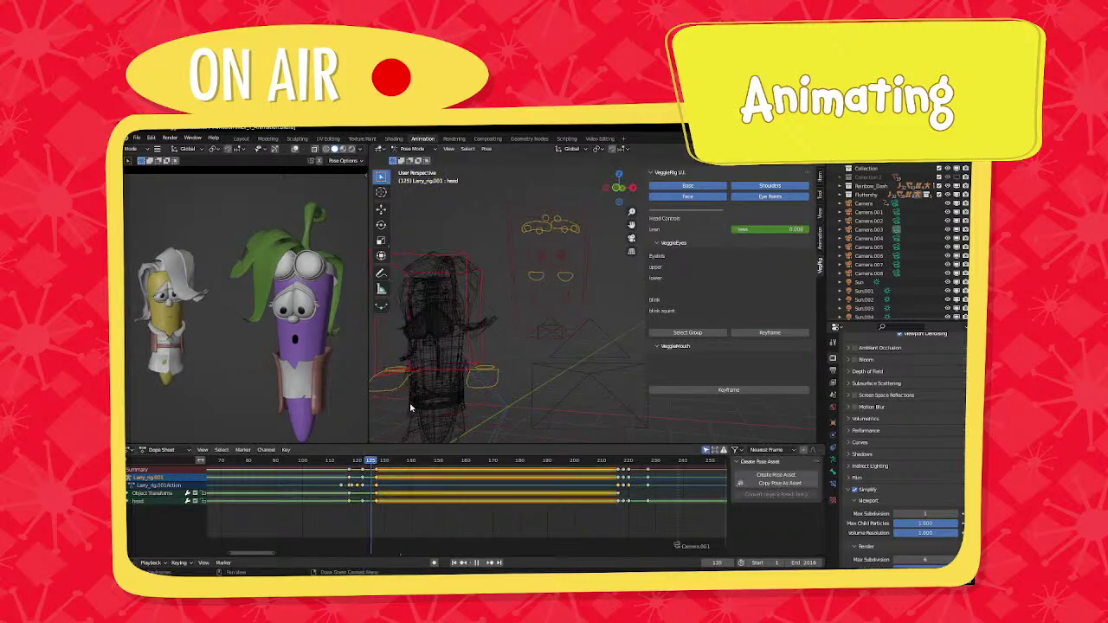
pyautogui.click(377, 500)
pyautogui.press('g')
pyautogui.click(386, 501)
pyautogui.moveTo(372, 501); pyautogui.dragTo(378, 501)
pyautogui.press('space')
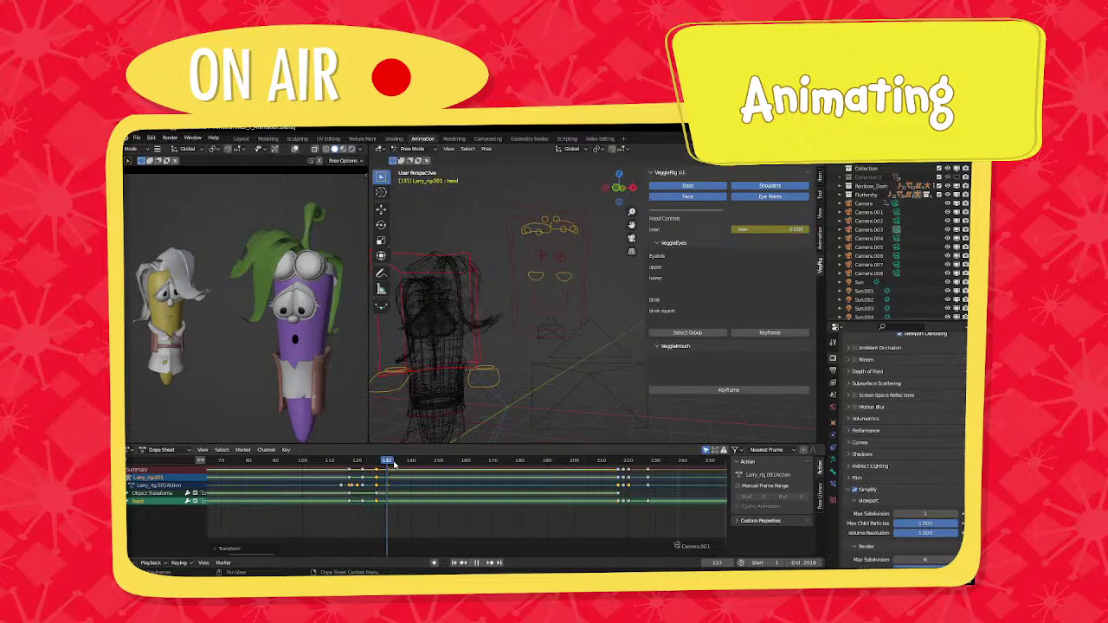
# Play Larry's animation from about frame 52 to about frame 86 to find where another blink fits.
pyautogui.press('space')
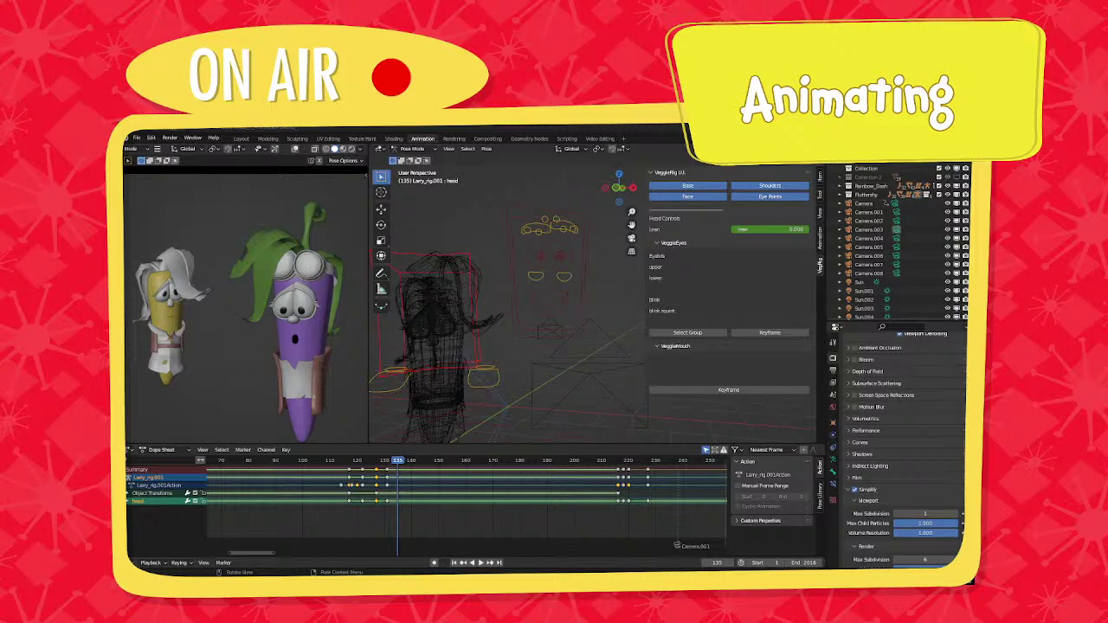
pyautogui.moveTo(293, 509); pyautogui.dragTo(332, 515, button='middle')
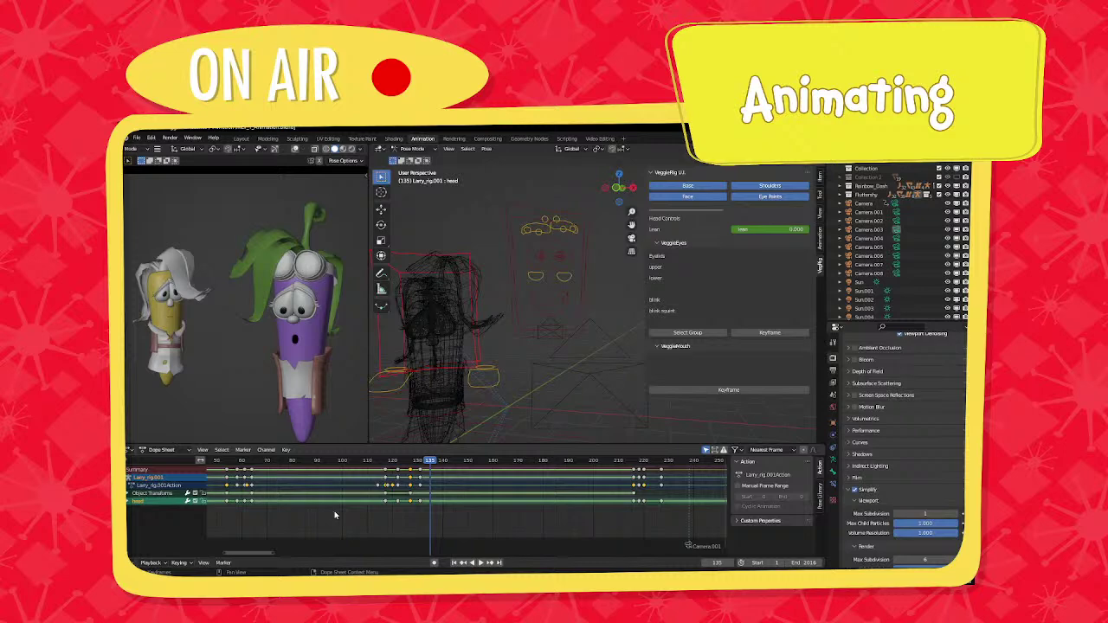
pyautogui.moveTo(346, 518); pyautogui.dragTo(514, 523, button='middle')
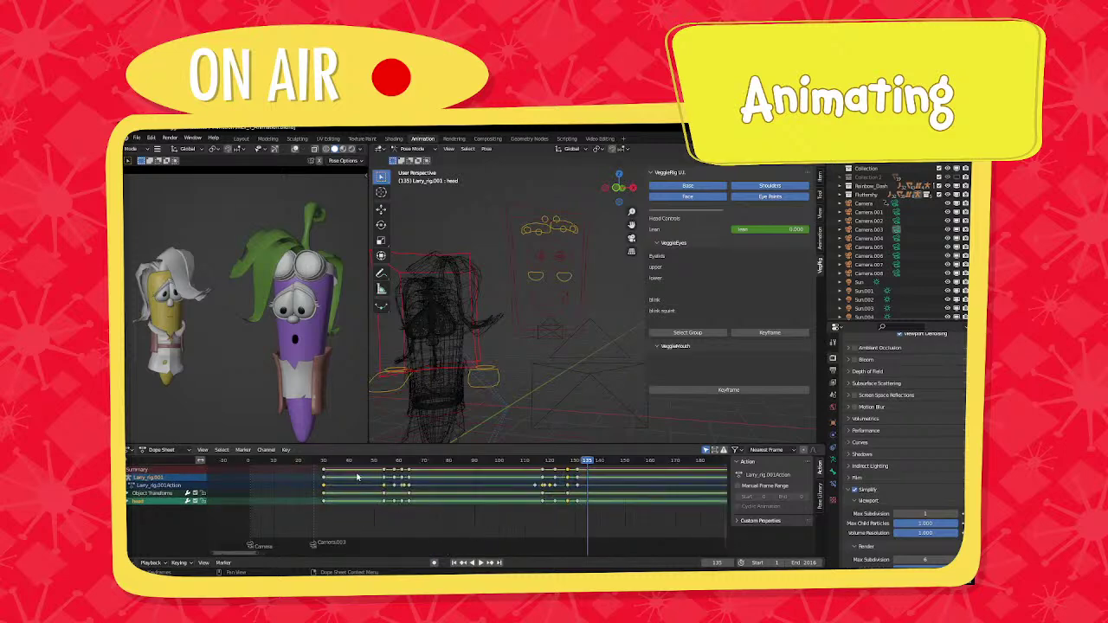
pyautogui.click(381, 467)
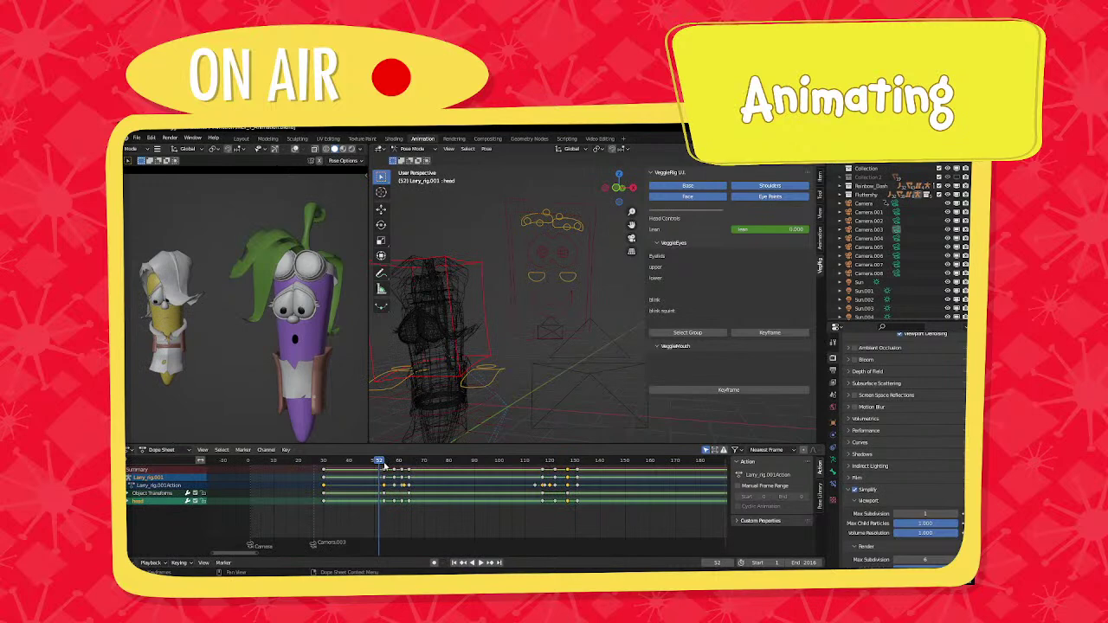
pyautogui.press('space')
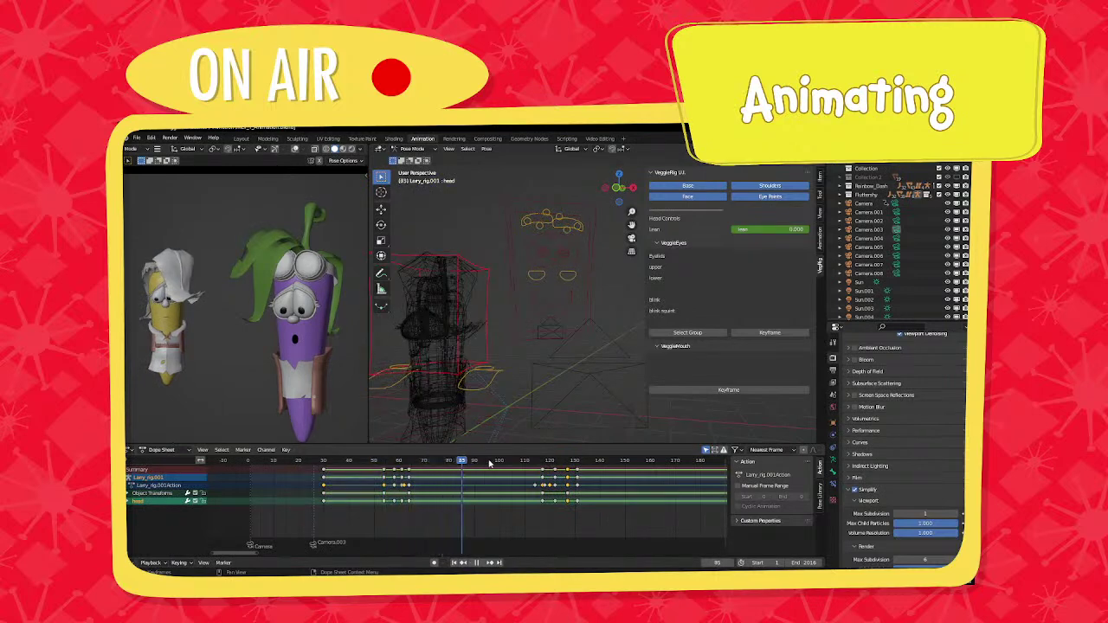
pyautogui.press('space')
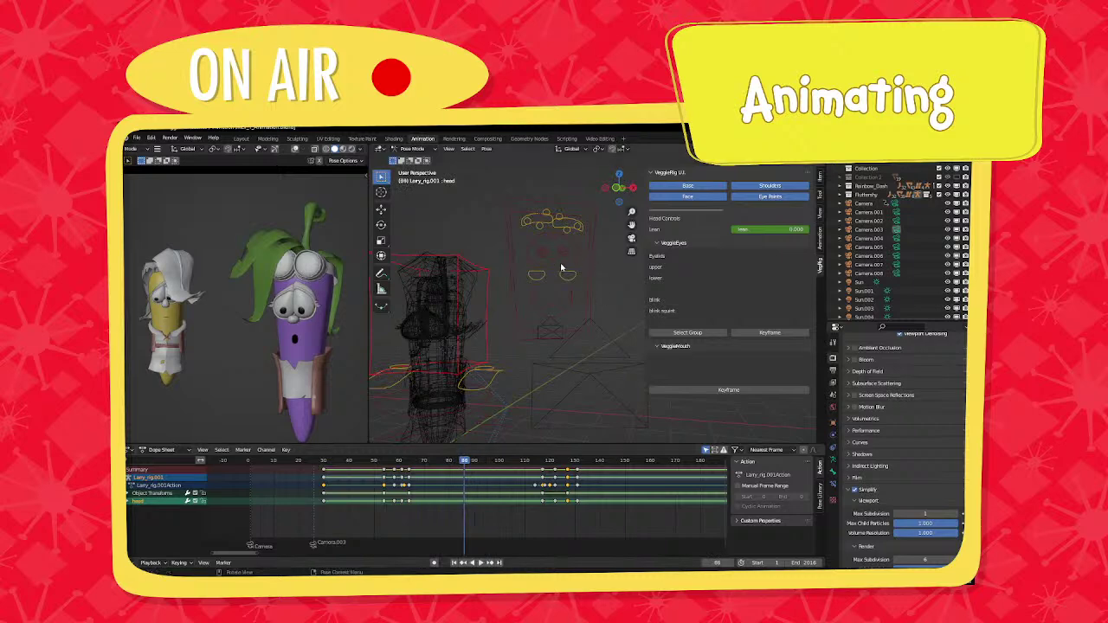
# Select the eyes control, duplicate its blink keyframes from frames 114–127 to about frames 78–90, and scrub through to frame 100.
pyautogui.click(561, 267)
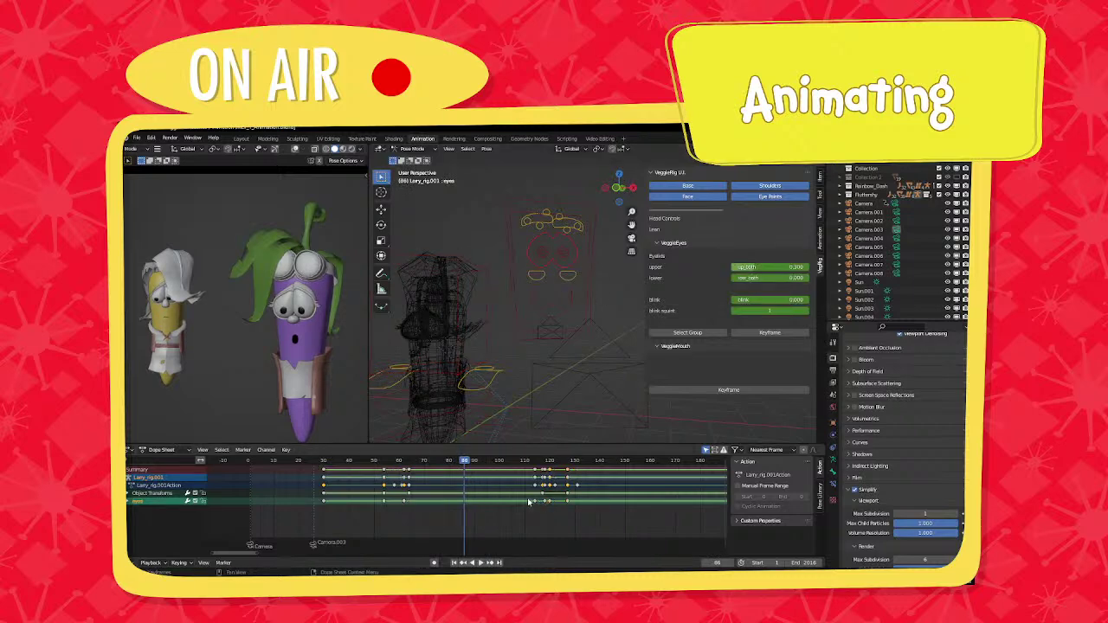
pyautogui.moveTo(528, 499); pyautogui.dragTo(584, 511)
pyautogui.hotkey('shift', 'd')
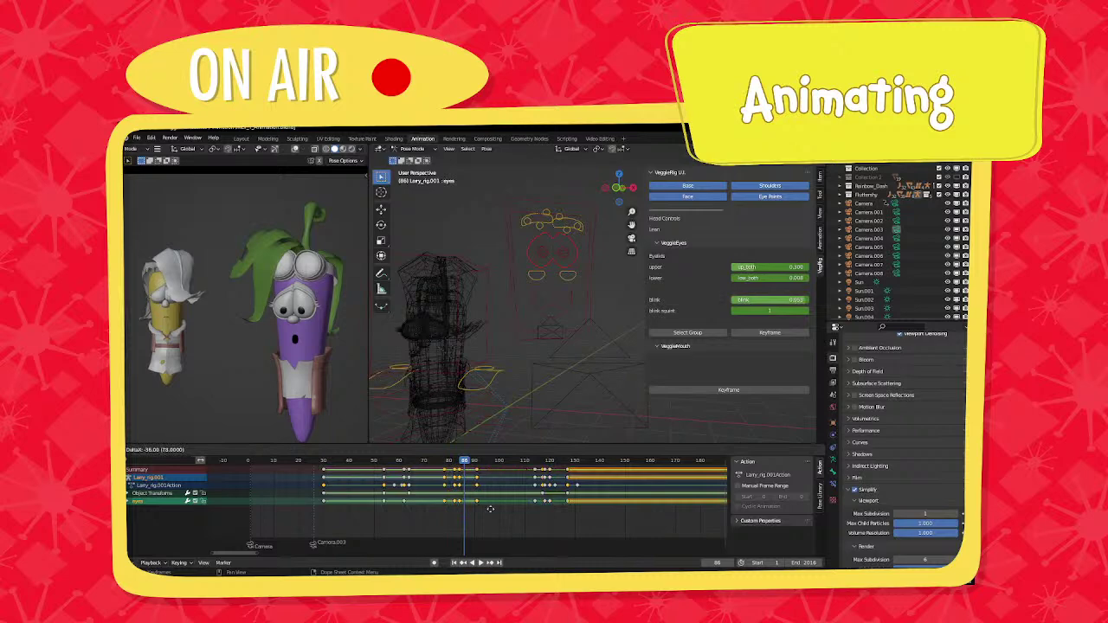
pyautogui.click(473, 505)
pyautogui.click(443, 464)
pyautogui.moveTo(448, 465); pyautogui.dragTo(498, 471)
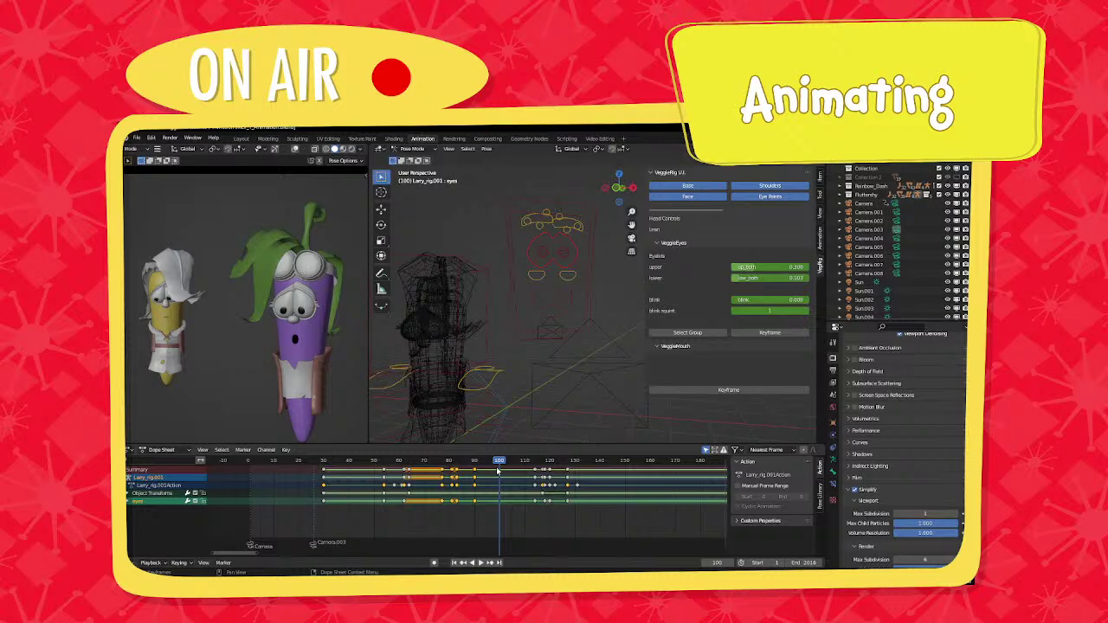
# Duplicate the eyes keyframe at about frame 90, place the copy at about frame 114, and save the file.
pyautogui.moveTo(498, 471); pyautogui.dragTo(309, 502, button='middle')
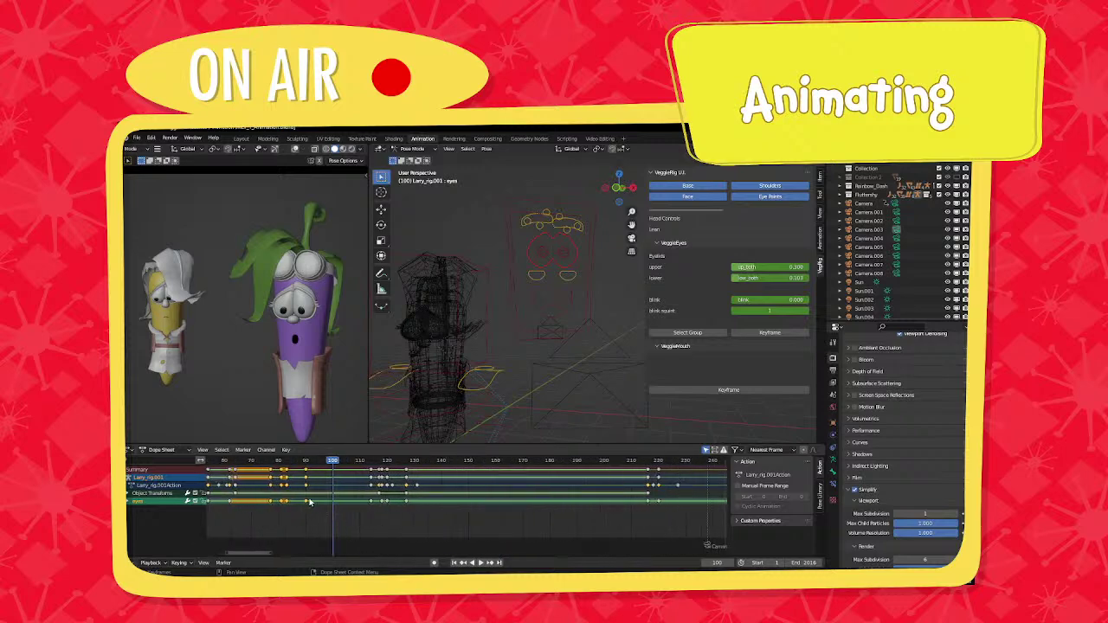
pyautogui.click(350, 512)
pyautogui.hotkey('shift', 'd')
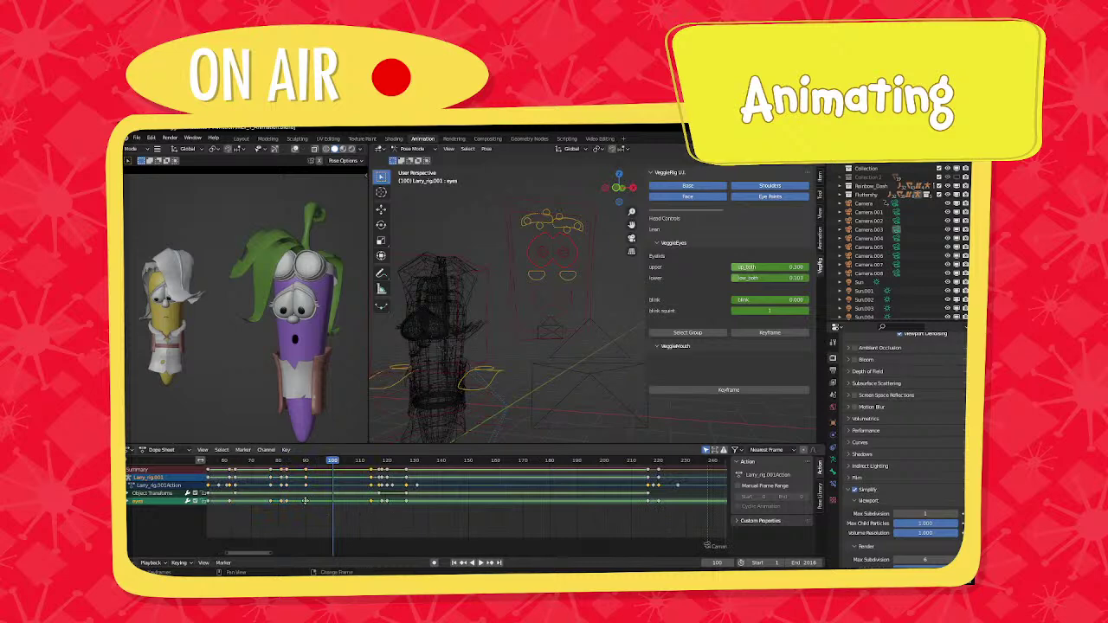
pyautogui.hotkey('shift', 'd')
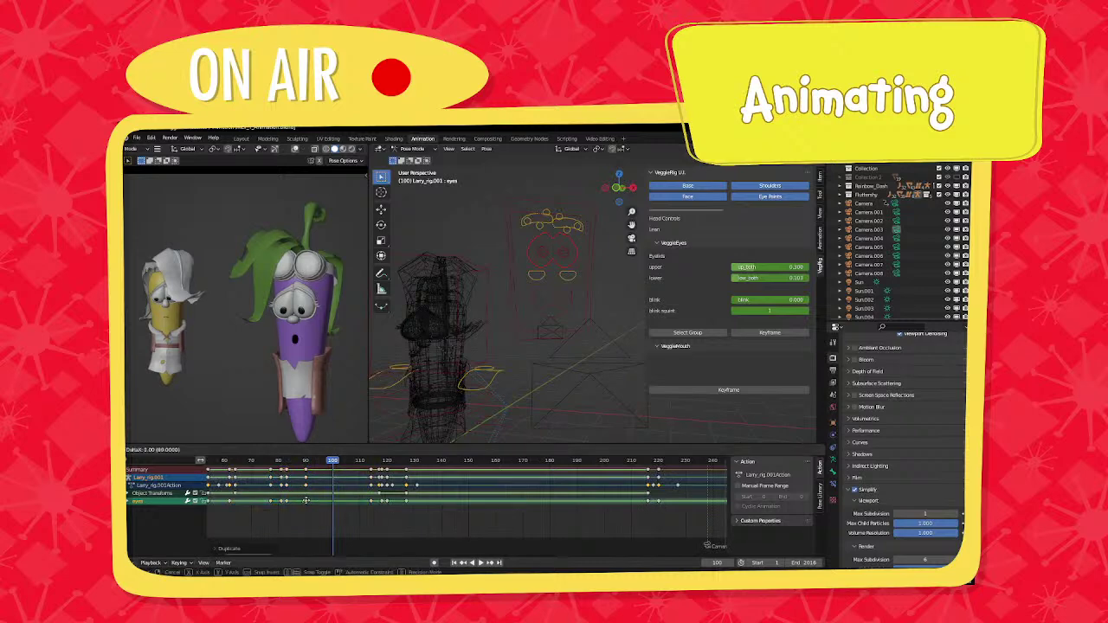
pyautogui.click(306, 500)
pyautogui.scroll(2, 331, 511)
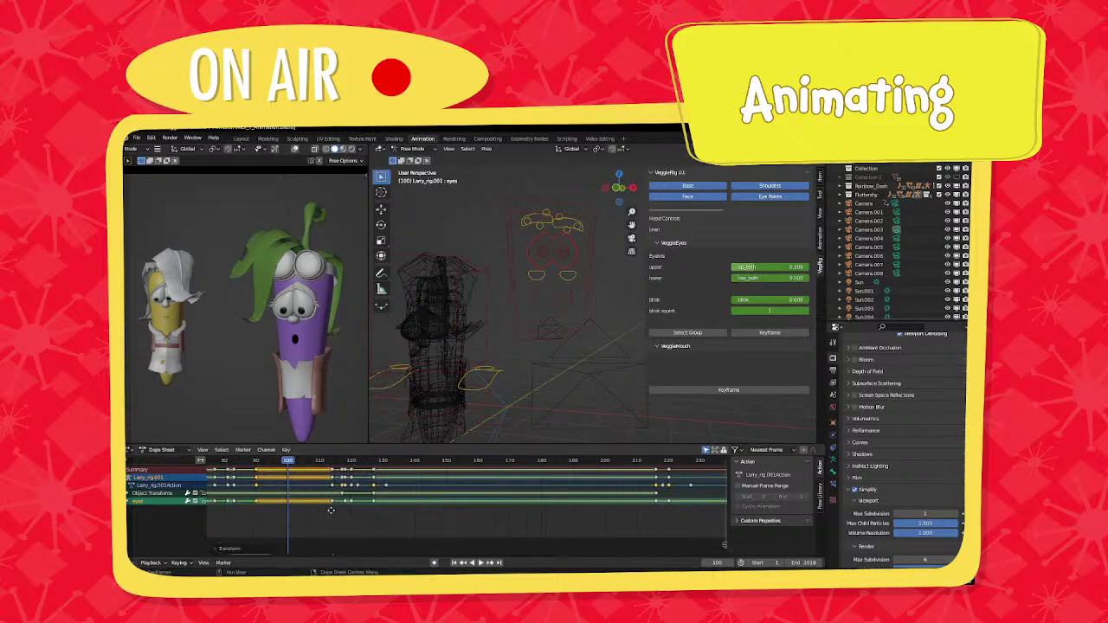
pyautogui.scroll(-1, 337, 514)
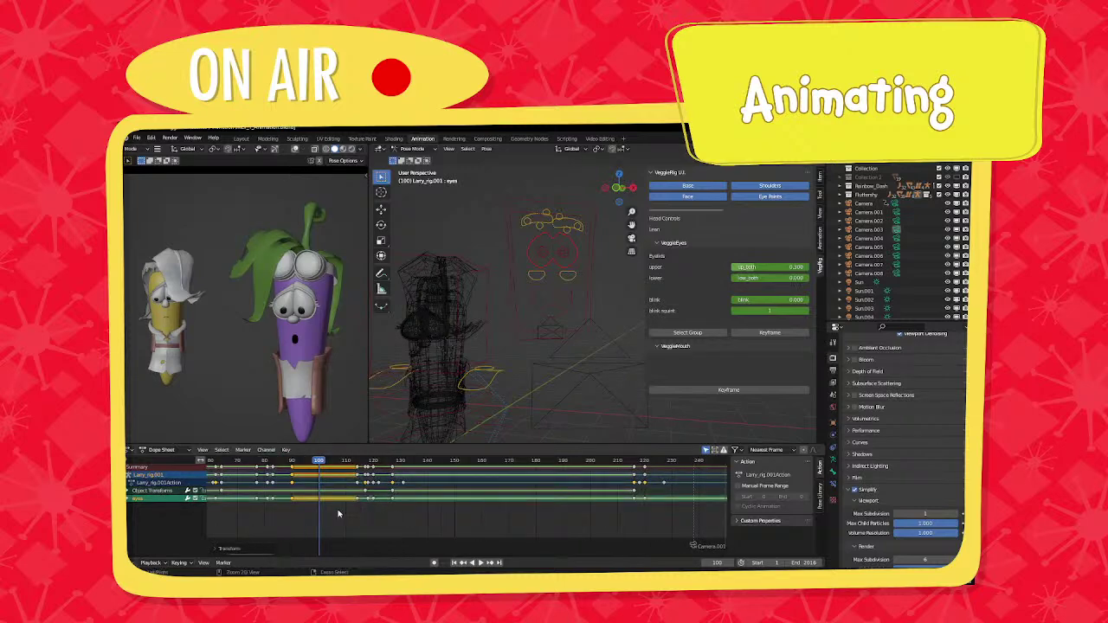
pyautogui.hotkey('ctrl', 's')
# Play Larry's motion from about frame 217 to review the expression before the Camera.001 cut.
pyautogui.scroll(-2, 329, 511)
pyautogui.scroll(3, 318, 508)
pyautogui.moveTo(563, 507); pyautogui.dragTo(403, 510, button='middle')
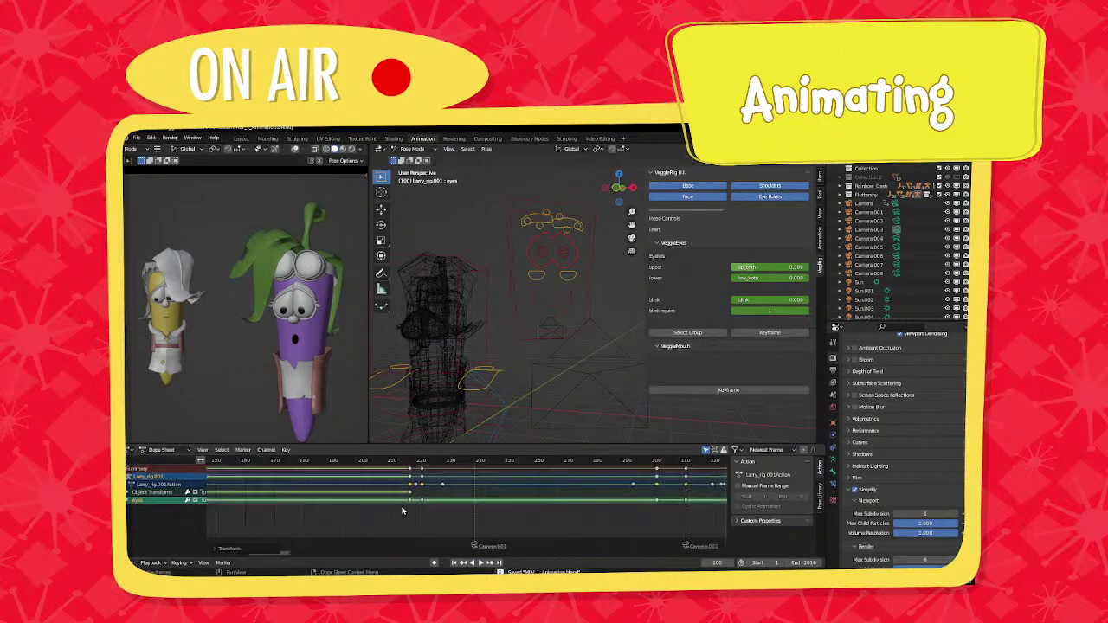
pyautogui.scroll(2, 403, 510)
pyautogui.click(405, 461)
pyautogui.press('space')
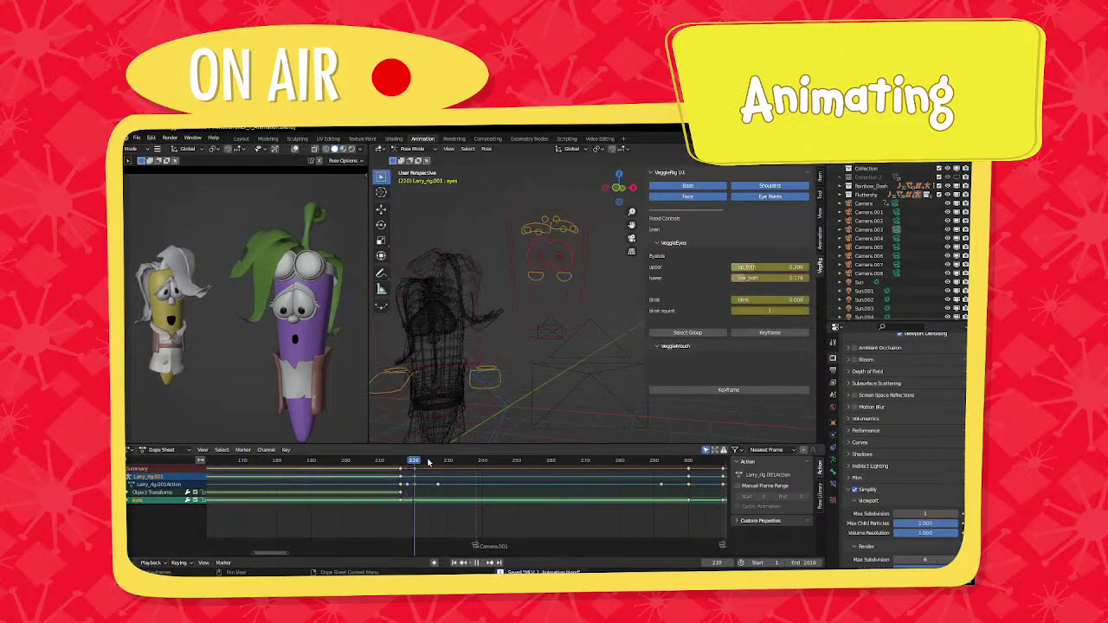
pyautogui.press('space')
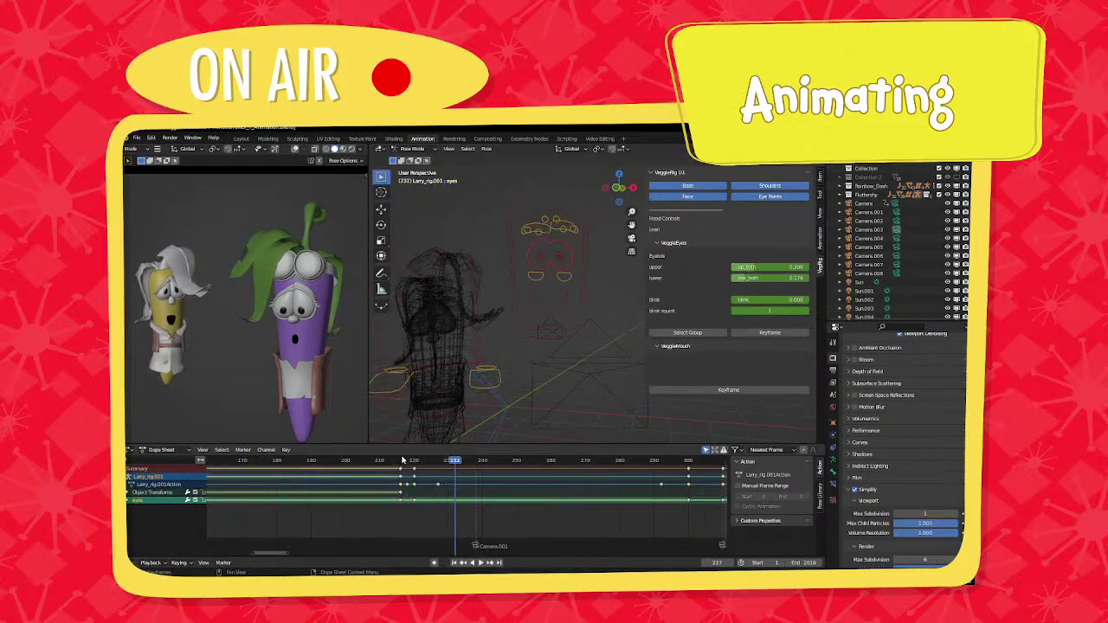
# At frame 220, raise the eyes' lower eyelid value and adjust two of Larry's eyebrow controls.
pyautogui.click(397, 461)
pyautogui.press('space')
pyautogui.moveTo(416, 462); pyautogui.dragTo(414, 464)
pyautogui.moveTo(749, 281); pyautogui.dragTo(758, 281)
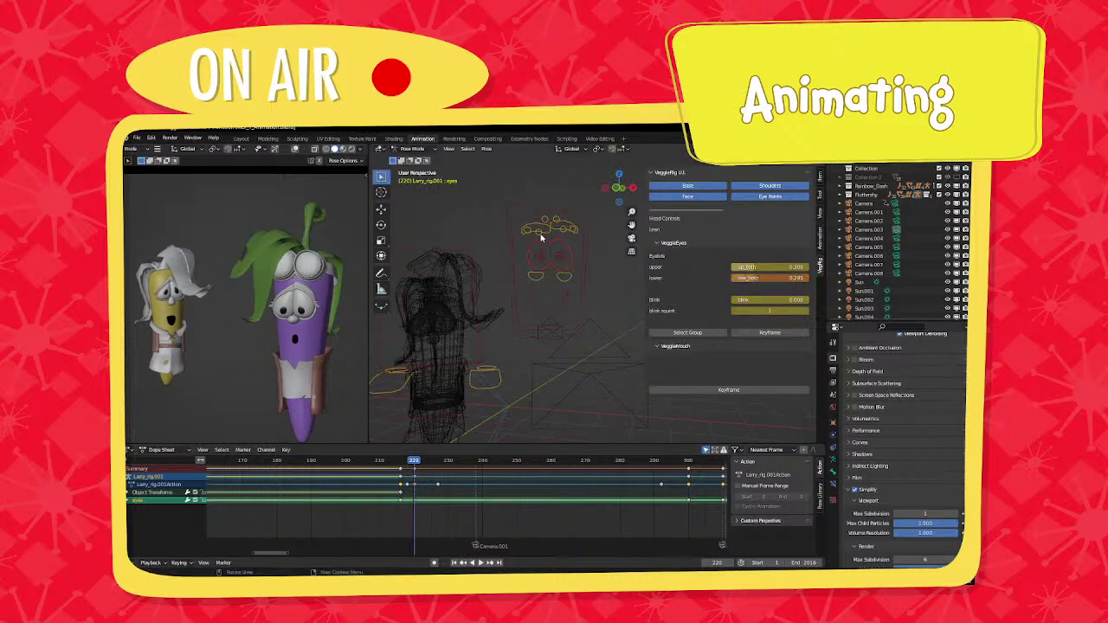
pyautogui.click(538, 235)
pyautogui.keyDown('shift'); pyautogui.click(563, 234); pyautogui.keyUp('shift')
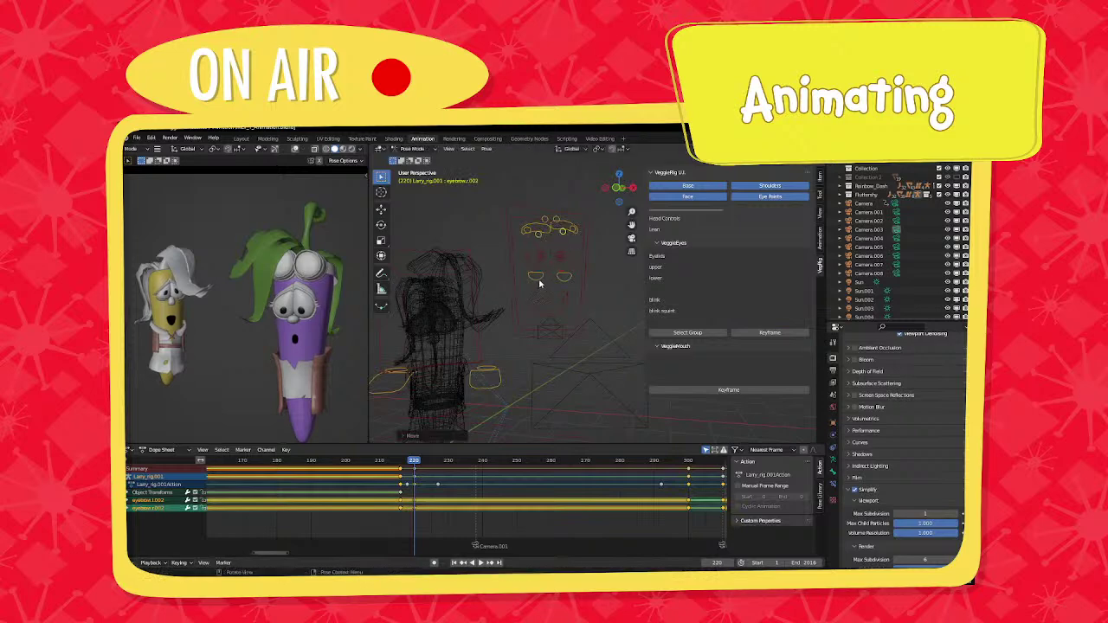
# Select the eyebrow and squint control group, keyframe it at frame 220, duplicate the keyframe to frame 300, and play the result.
pyautogui.click(537, 278)
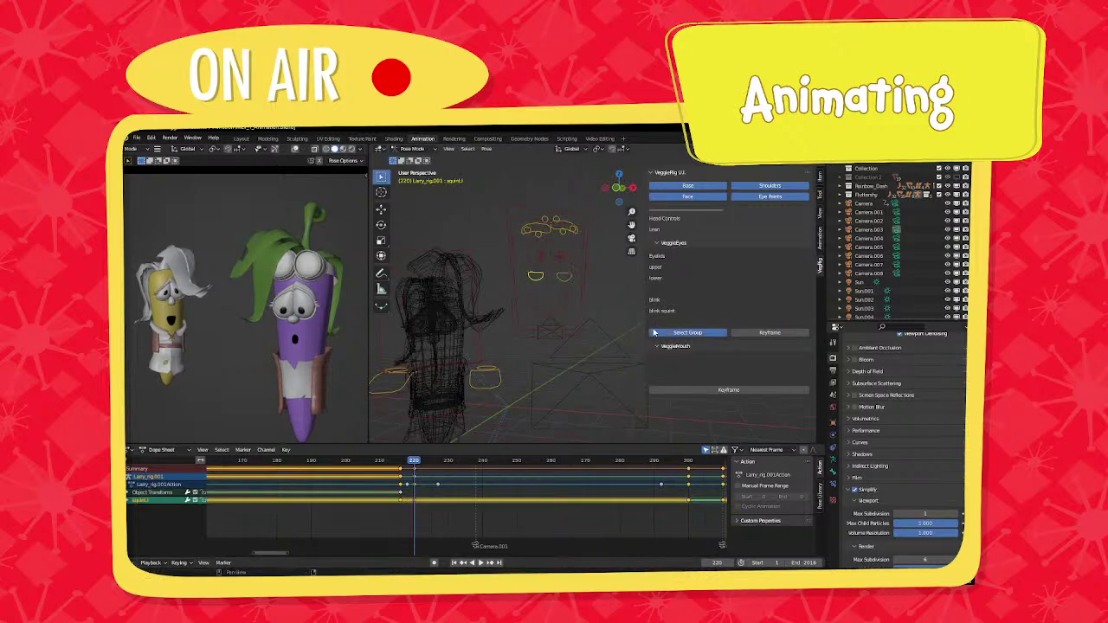
pyautogui.click(662, 332)
pyautogui.rightClick(502, 321)
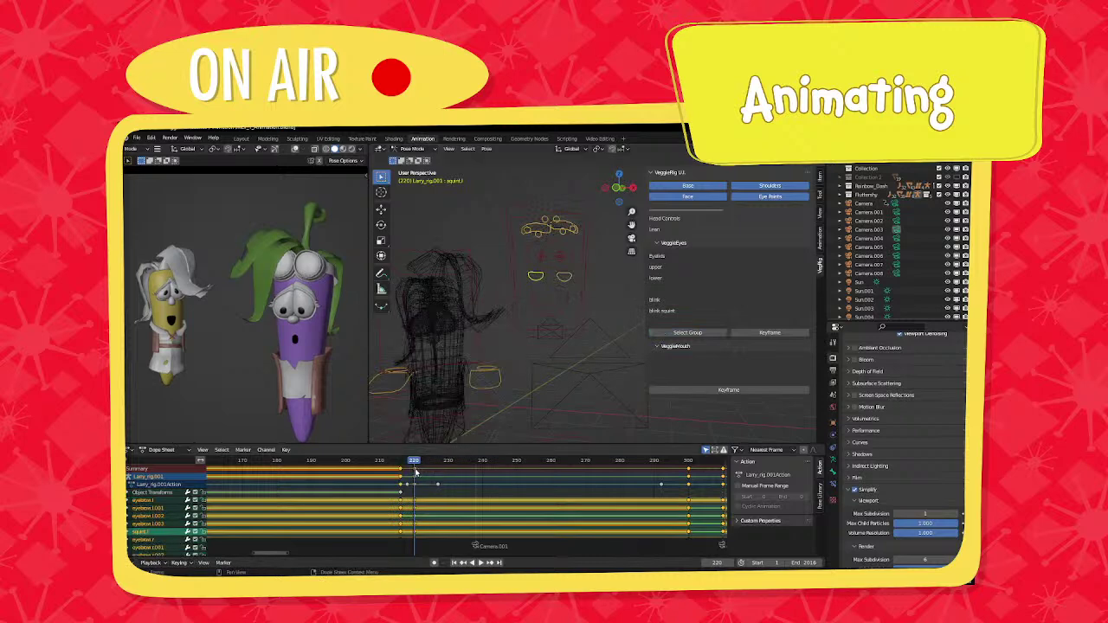
pyautogui.press(']')
pyautogui.press('g')
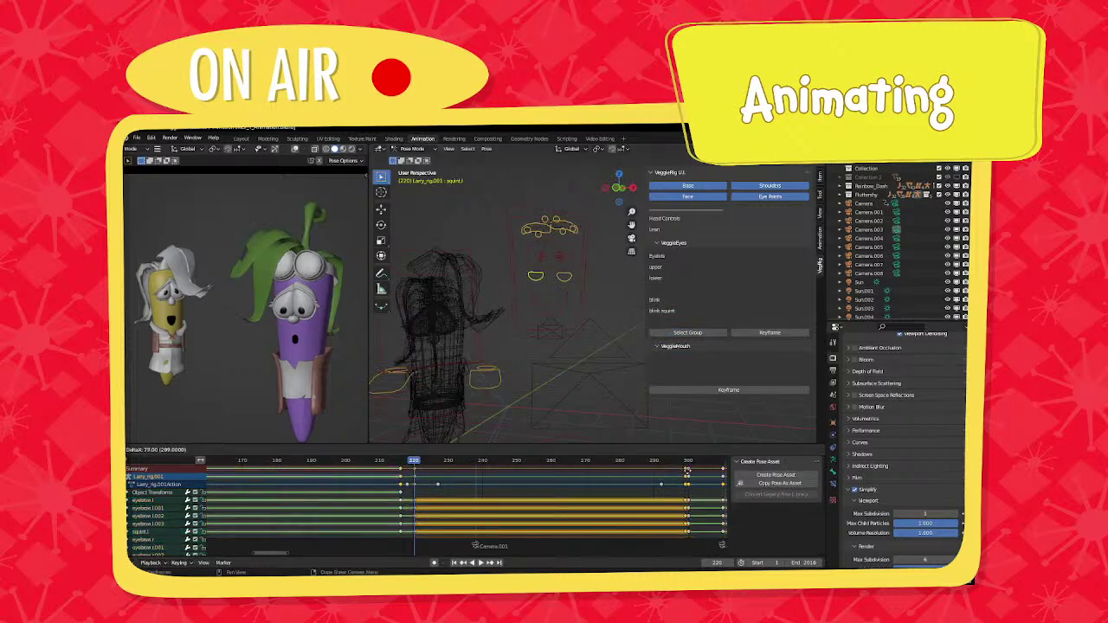
pyautogui.click(688, 471)
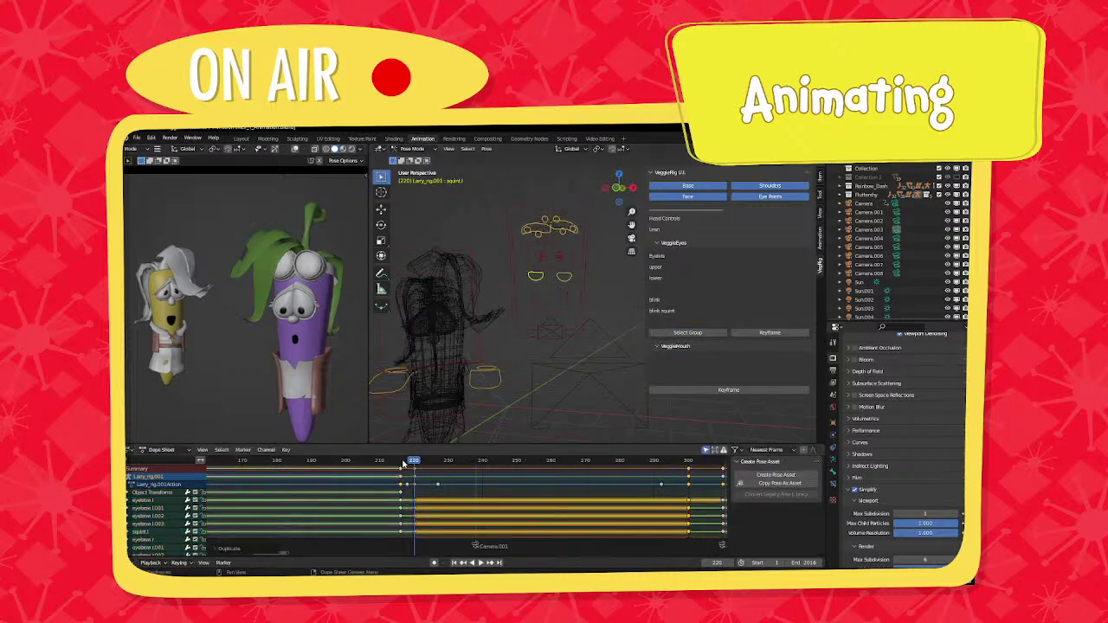
pyautogui.press('space')
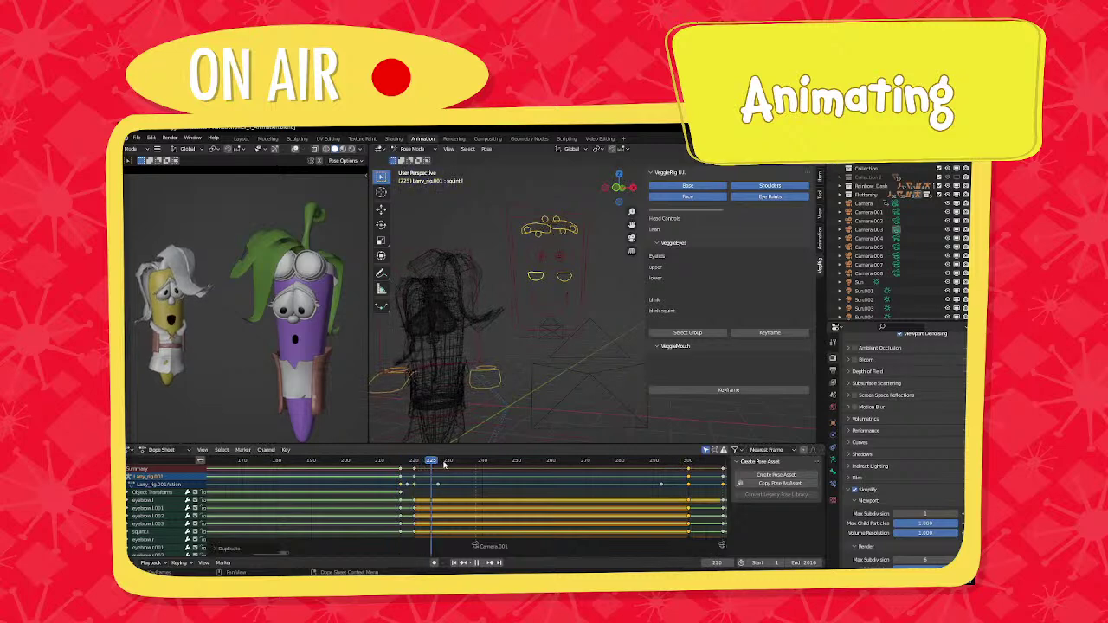
pyautogui.press('space')
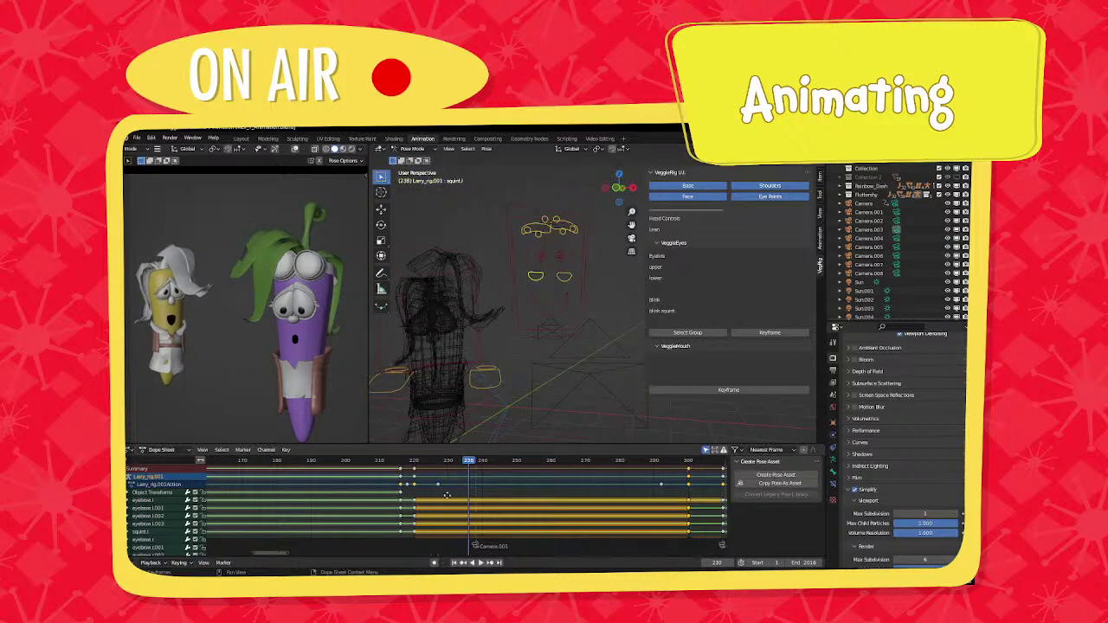
# Examine the eyebrow and squint keyframes around frame 218 and up to the following camera cuts.
pyautogui.moveTo(471, 474); pyautogui.dragTo(443, 502, button='middle')
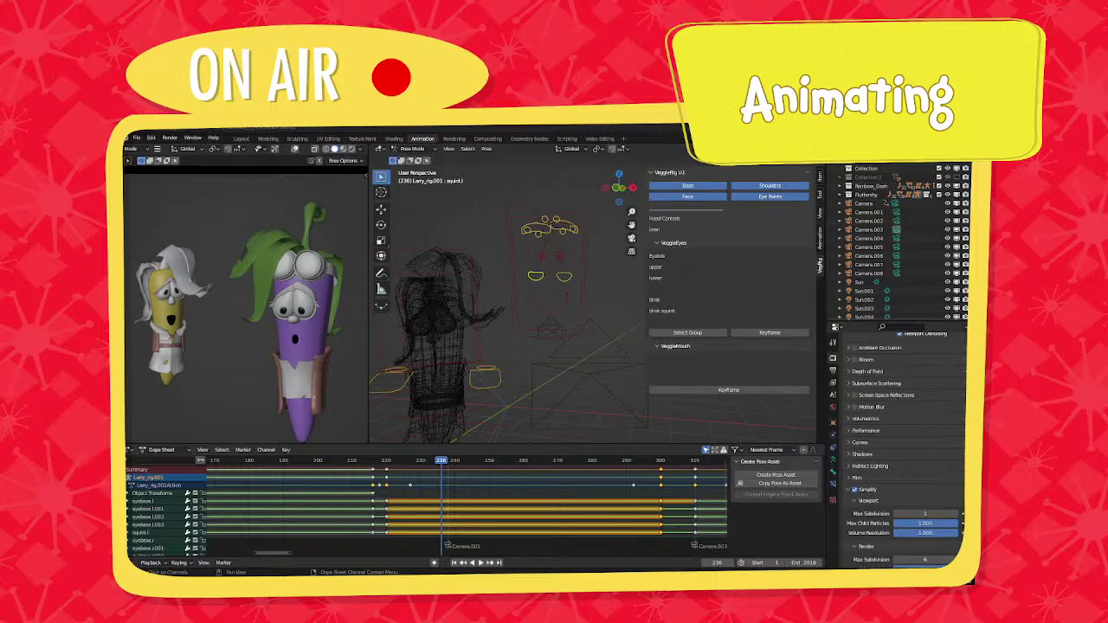
pyautogui.moveTo(499, 508); pyautogui.dragTo(476, 482, button='middle')
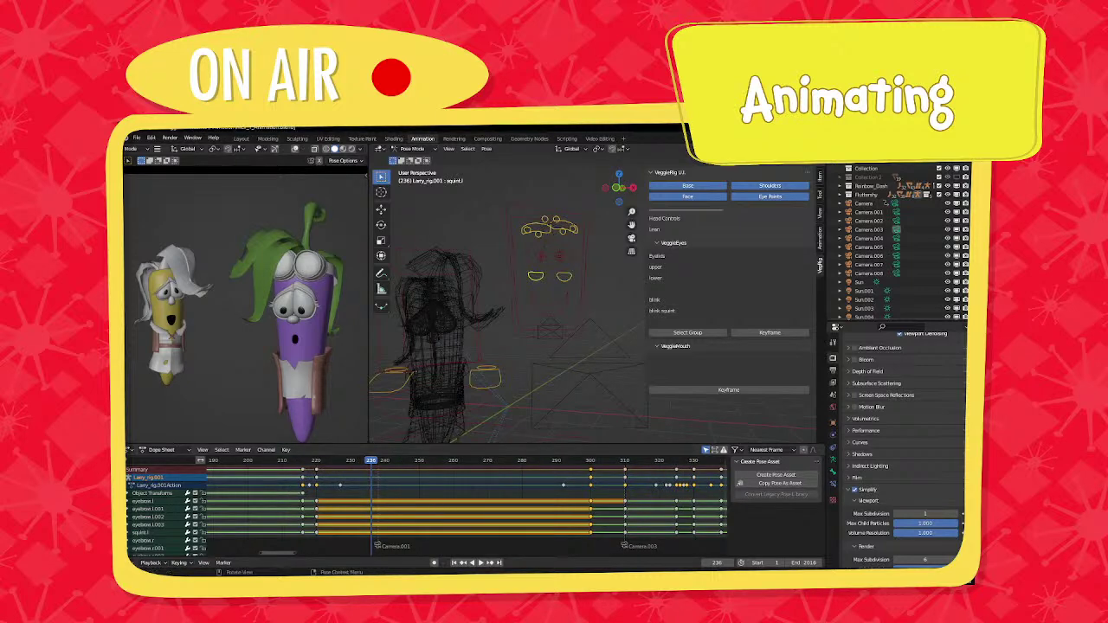
pyautogui.keyDown('ctrl'); pyautogui.scroll(-3, 424, 506); pyautogui.keyUp('ctrl')
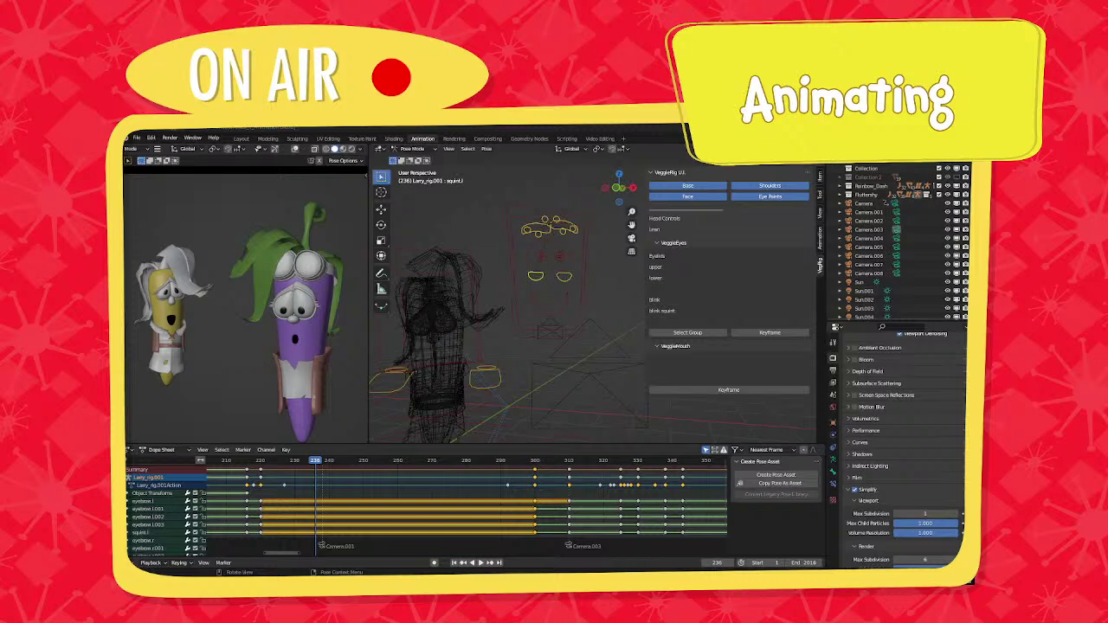
pyautogui.scroll(-1, 338, 487)
pyautogui.moveTo(339, 488); pyautogui.dragTo(410, 488, button='middle')
pyautogui.scroll(4, 486, 500)
pyautogui.scroll(2, 485, 500)
pyautogui.scroll(3, 414, 497)
pyautogui.click(410, 460)
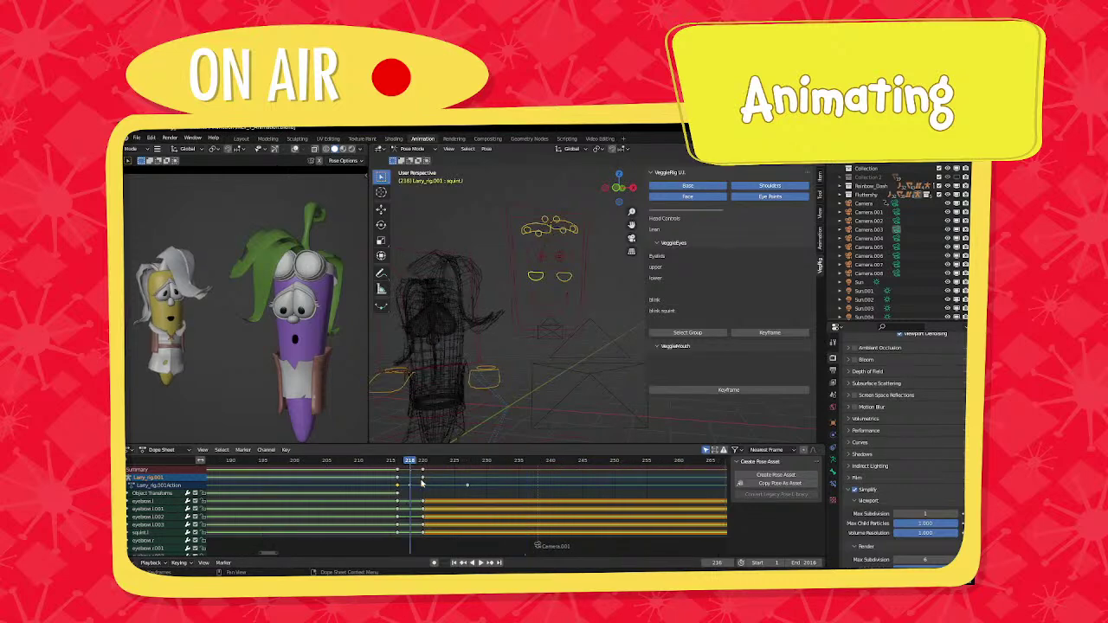
pyautogui.moveTo(453, 498); pyautogui.dragTo(423, 497, button='middle')
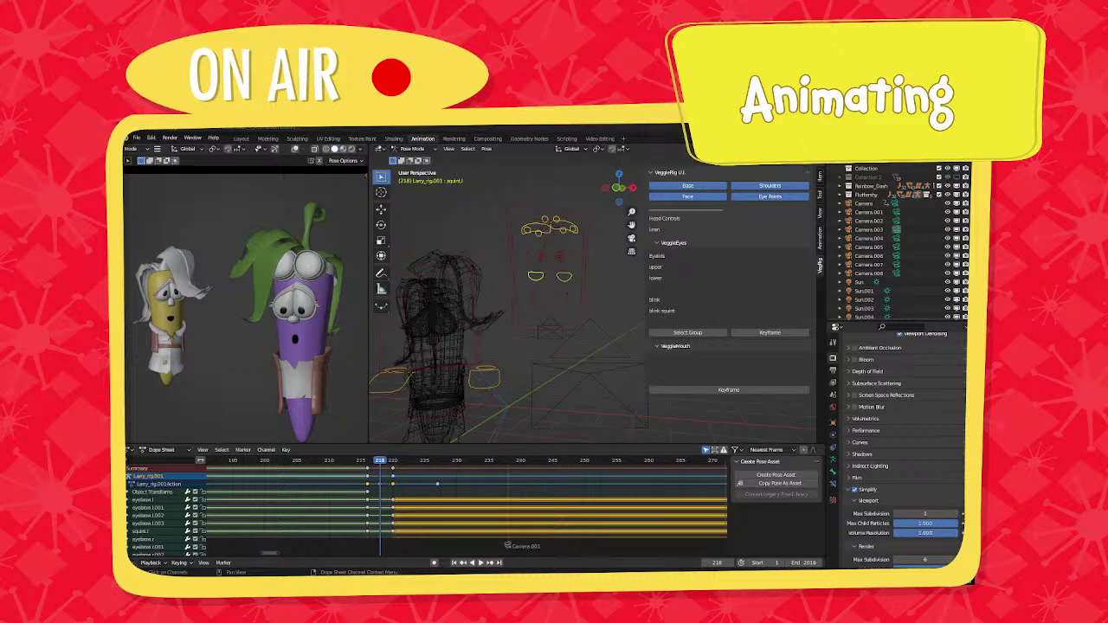
pyautogui.moveTo(535, 527); pyautogui.dragTo(406, 524, button='middle')
pyautogui.scroll(-4, 434, 525)
# Play Larry's animation from frame 222 through about frame 377 to check the following shots.
pyautogui.click(304, 461)
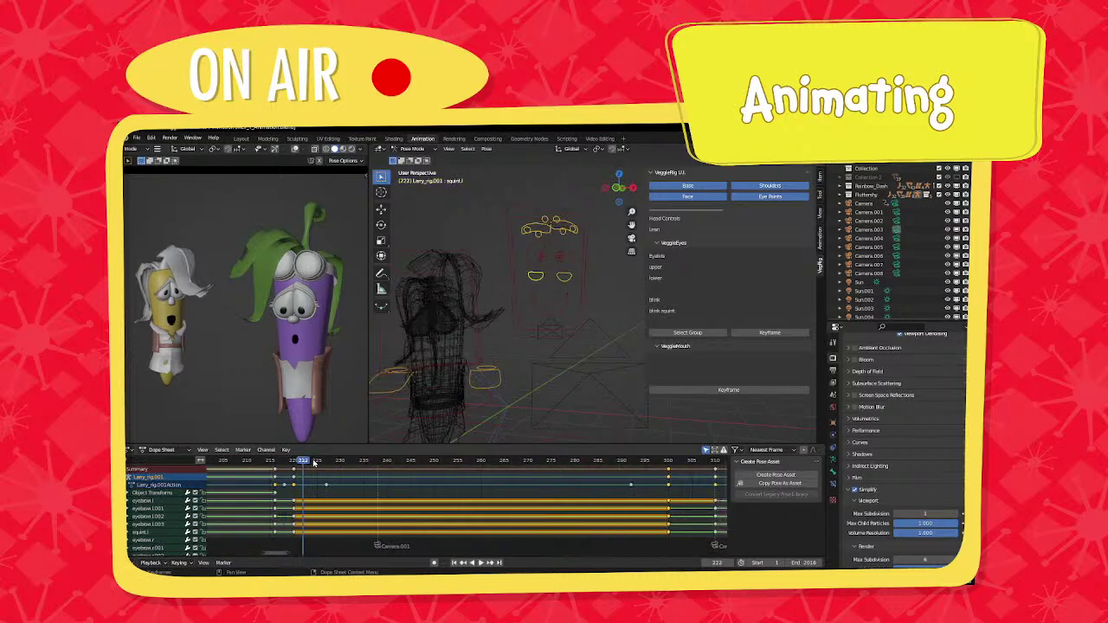
pyautogui.press('space')
pyautogui.scroll(-5, 476, 504)
pyautogui.moveTo(477, 502); pyautogui.dragTo(424, 493, button='middle')
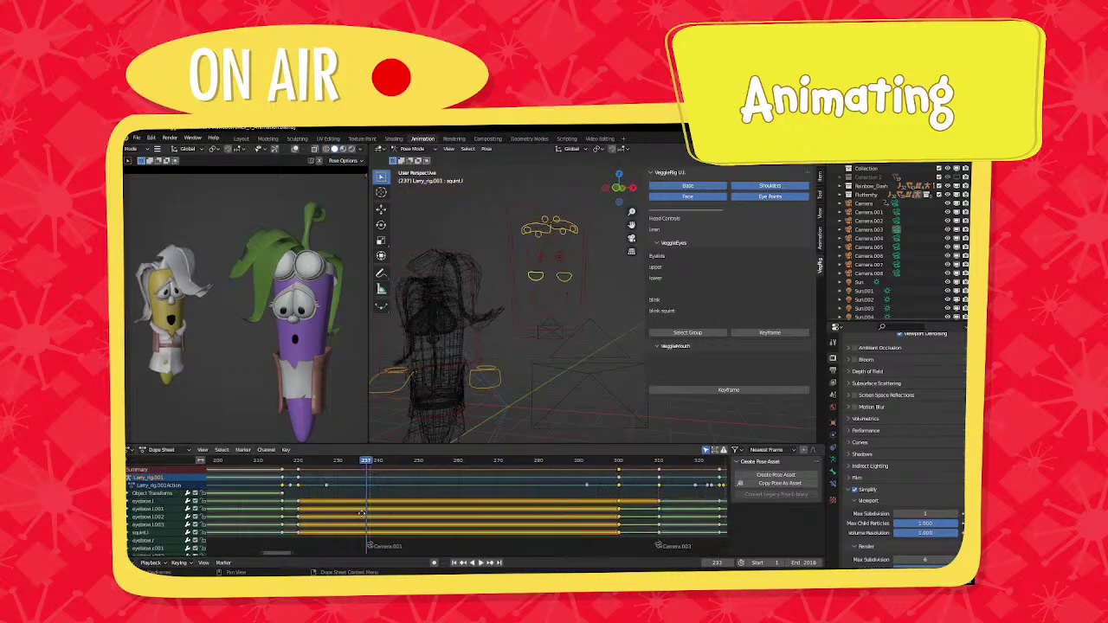
pyautogui.scroll(3, 554, 485)
pyautogui.moveTo(554, 485); pyautogui.dragTo(463, 480, button='middle')
pyautogui.press('space')
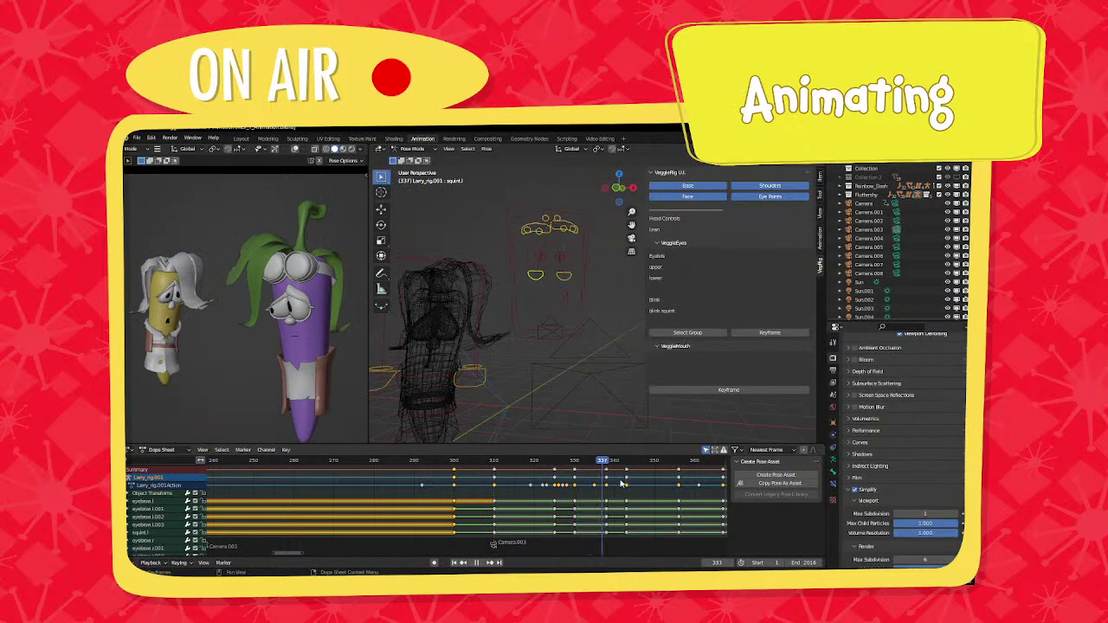
pyautogui.press('space')
pyautogui.keyDown('ctrl'); pyautogui.scroll(-4, 562, 474); pyautogui.keyUp('ctrl')
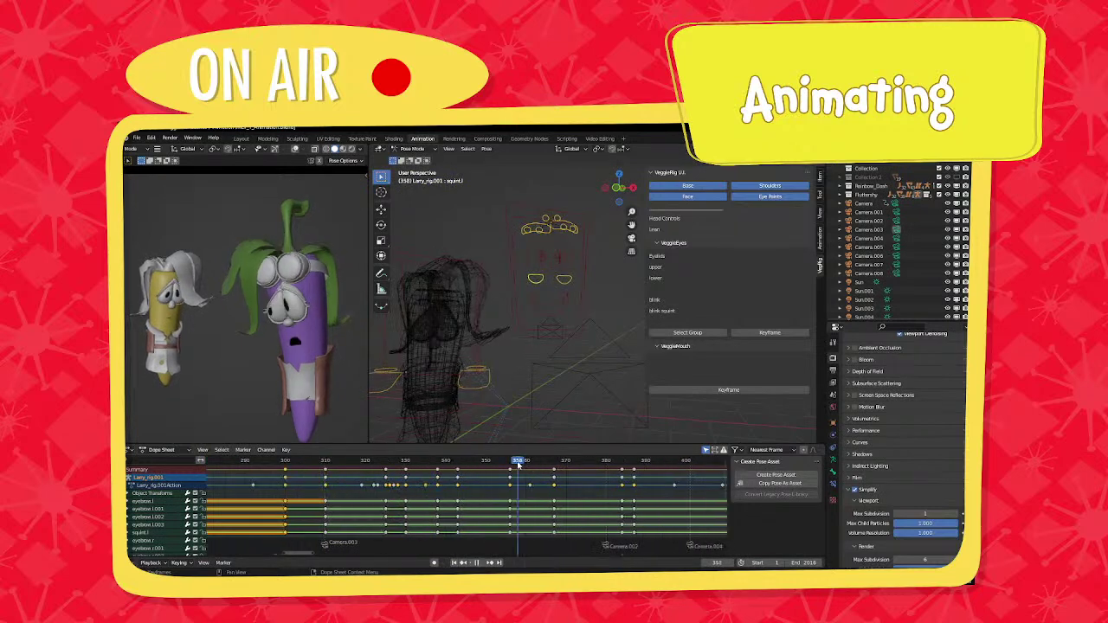
pyautogui.press('space')
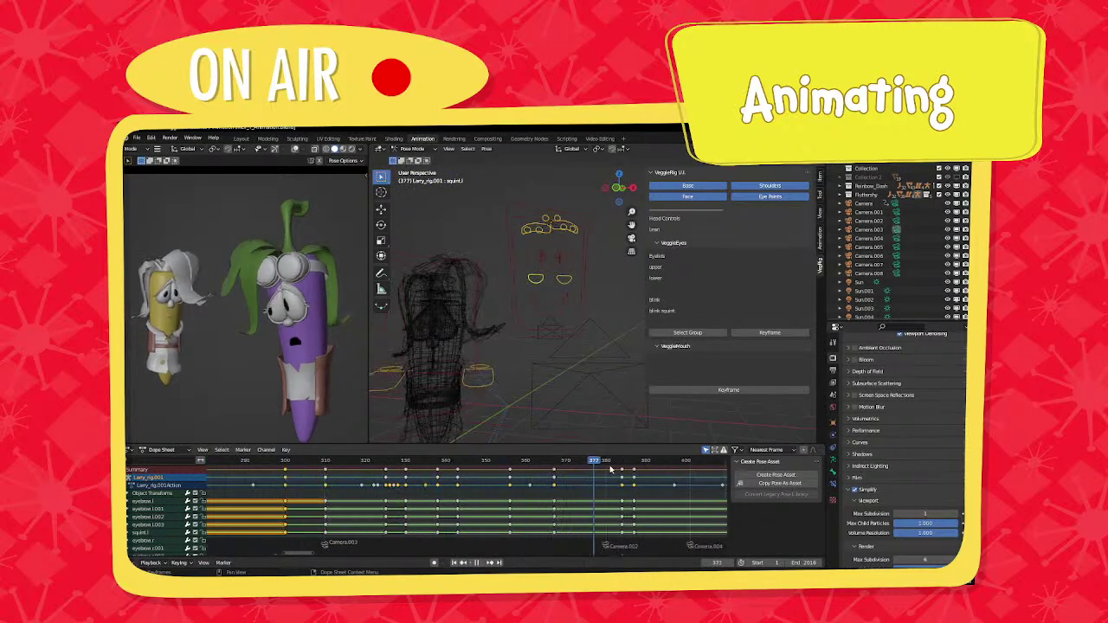
# Play and scrub Larry's animation from about frame 377 through frame 452 to check the following camera cuts.
pyautogui.press('space')
pyautogui.keyDown('ctrl'); pyautogui.scroll(-2, 451, 500); pyautogui.keyUp('ctrl')
pyautogui.moveTo(452, 501); pyautogui.dragTo(440, 491, button='middle')
pyautogui.scroll(3, 438, 485)
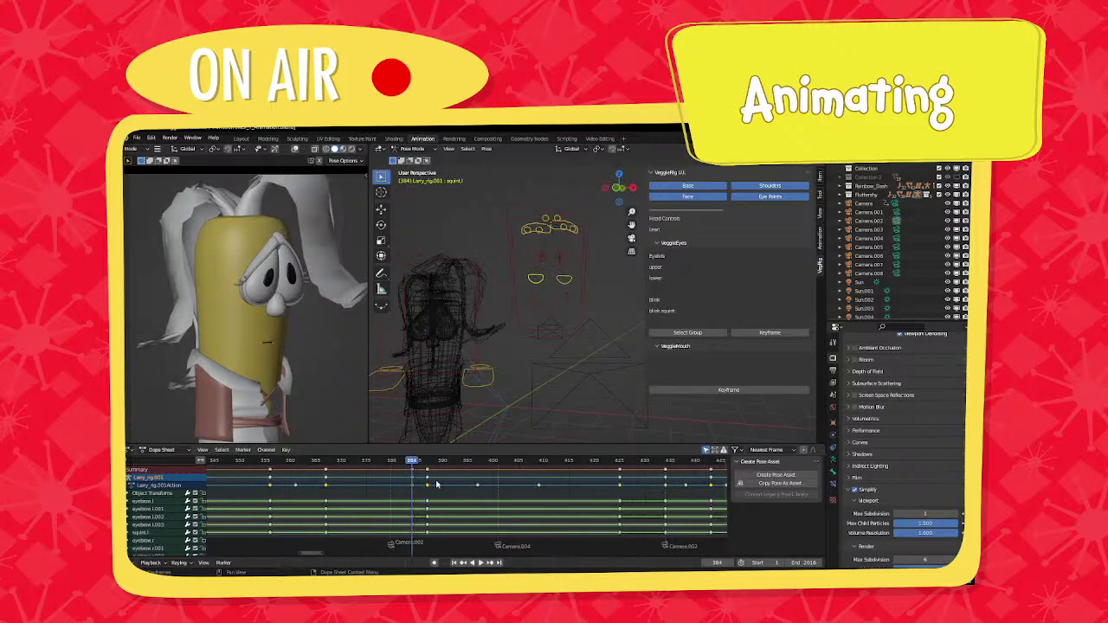
pyautogui.moveTo(441, 460); pyautogui.dragTo(460, 462)
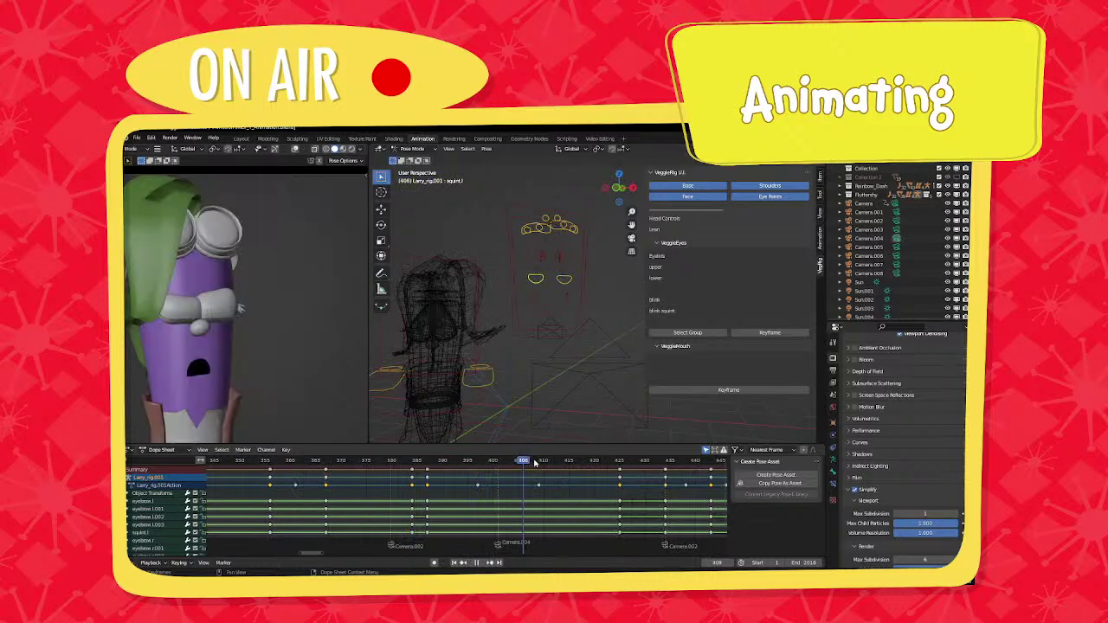
pyautogui.press('space')
pyautogui.keyDown('ctrl'); pyautogui.scroll(-1, 425, 496); pyautogui.keyUp('ctrl')
pyautogui.keyDown('ctrl'); pyautogui.scroll(-3, 425, 496); pyautogui.keyUp('ctrl')
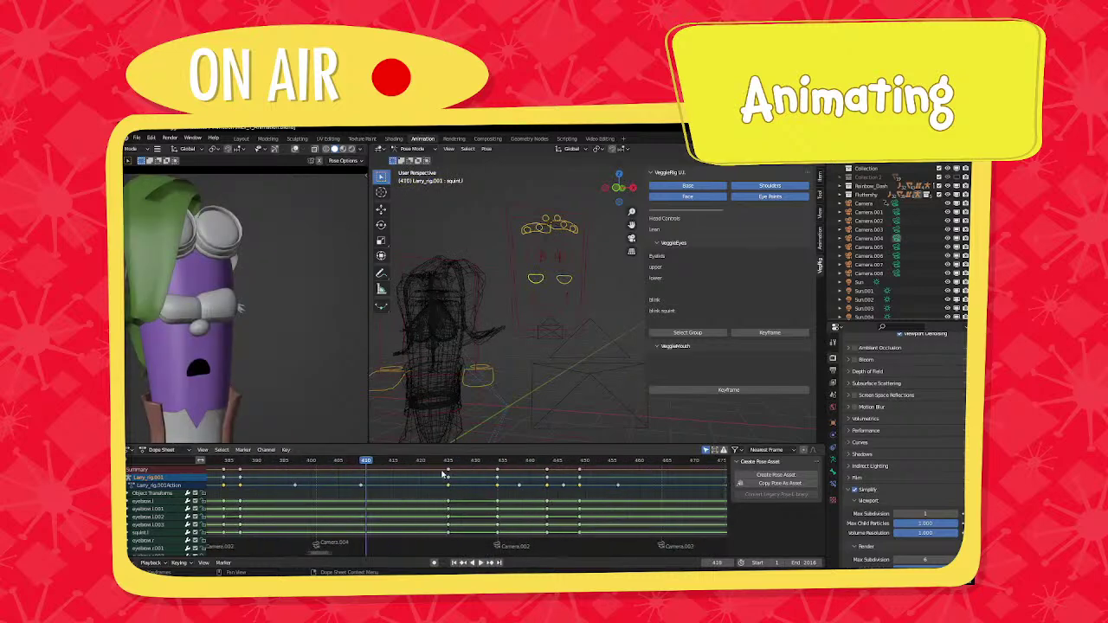
pyautogui.click(458, 461)
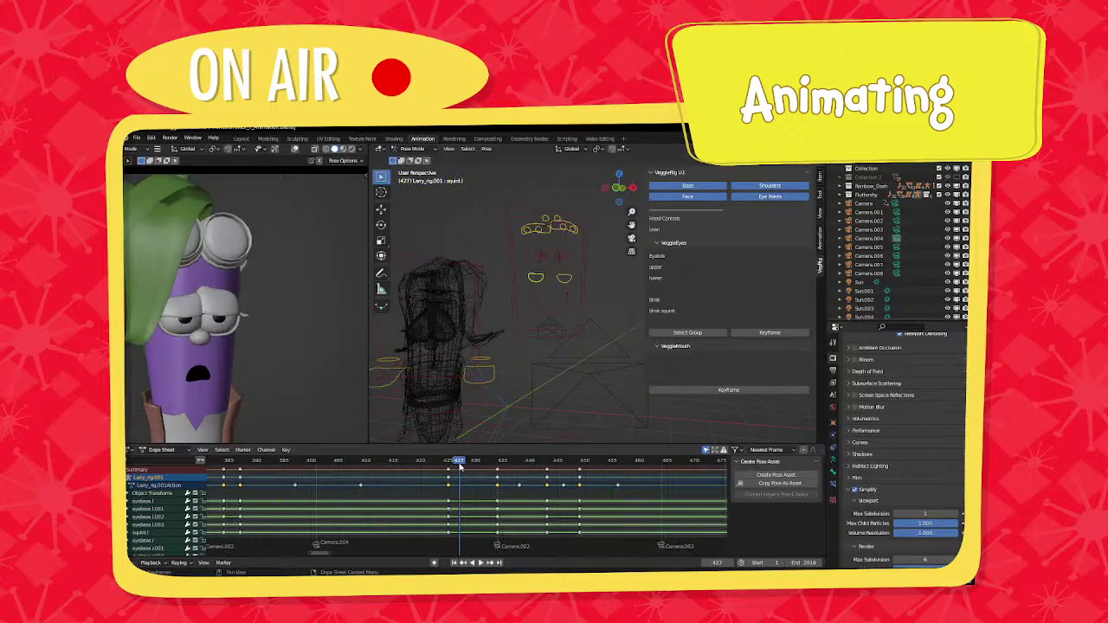
pyautogui.press('space')
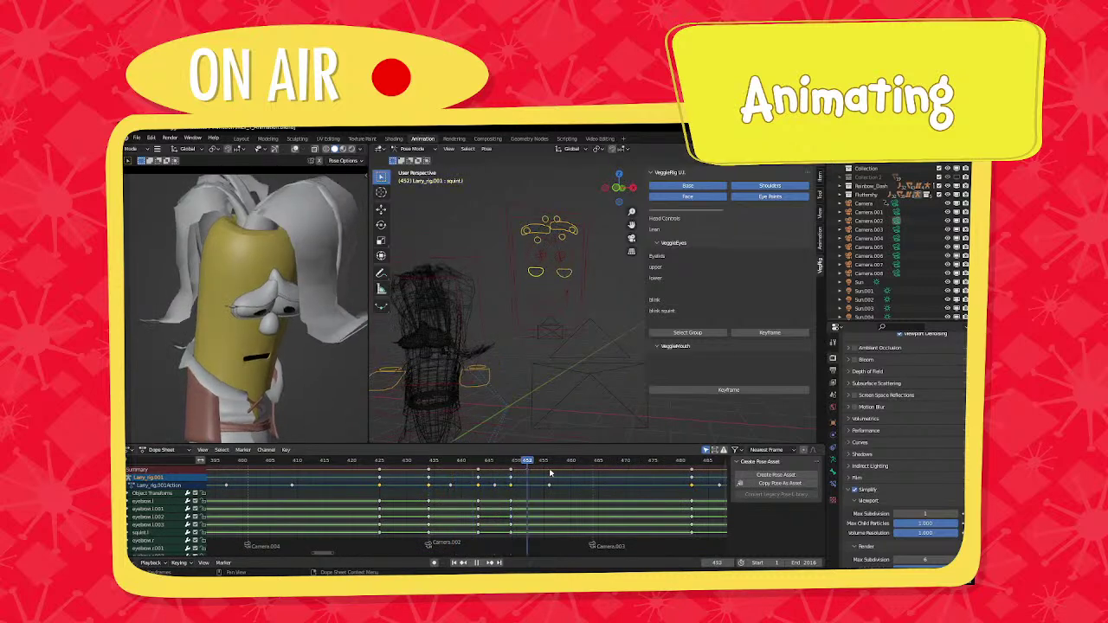
pyautogui.press('space')
# Examine the last eyebrow and squint keyframes of Larry's action and the pose at frame 482.
pyautogui.moveTo(430, 491); pyautogui.dragTo(299, 490, button='middle')
pyautogui.scroll(4, 307, 491)
pyautogui.moveTo(487, 494); pyautogui.dragTo(336, 491, button='middle')
pyautogui.moveTo(491, 486)
pyautogui.mouseDown(button='middle')
pyautogui.moveTo(543, 486)
pyautogui.moveTo(483, 473)
pyautogui.mouseUp(button='middle')
pyautogui.click(481, 463)
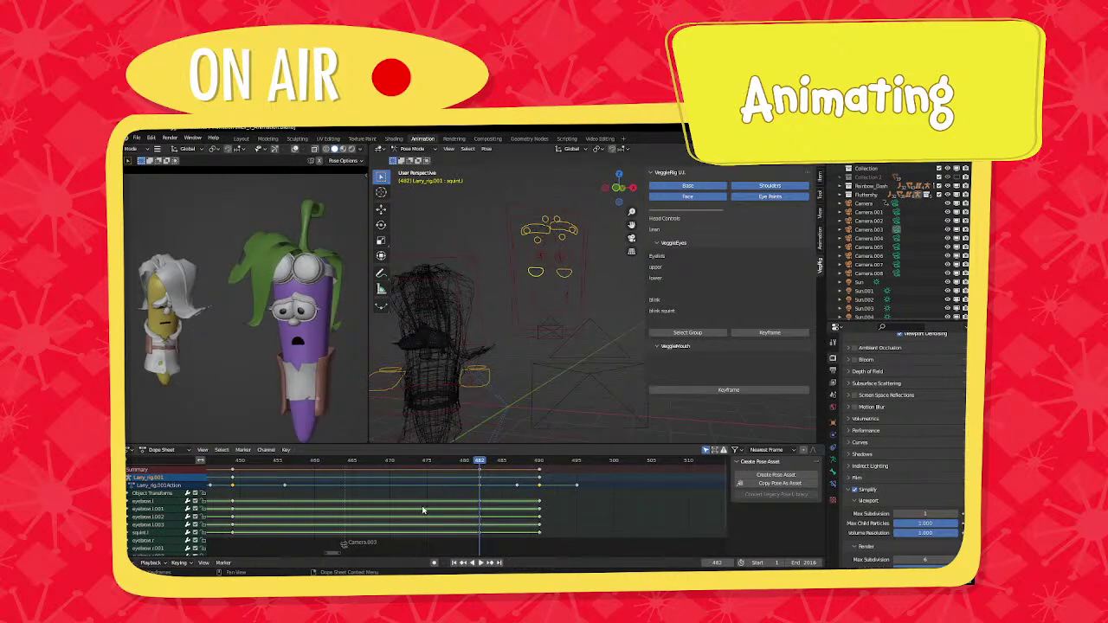
pyautogui.click(457, 510)
pyautogui.scroll(-5, 478, 503)
pyautogui.moveTo(467, 503); pyautogui.dragTo(477, 504, button='middle')
pyautogui.scroll(-2, 470, 504)
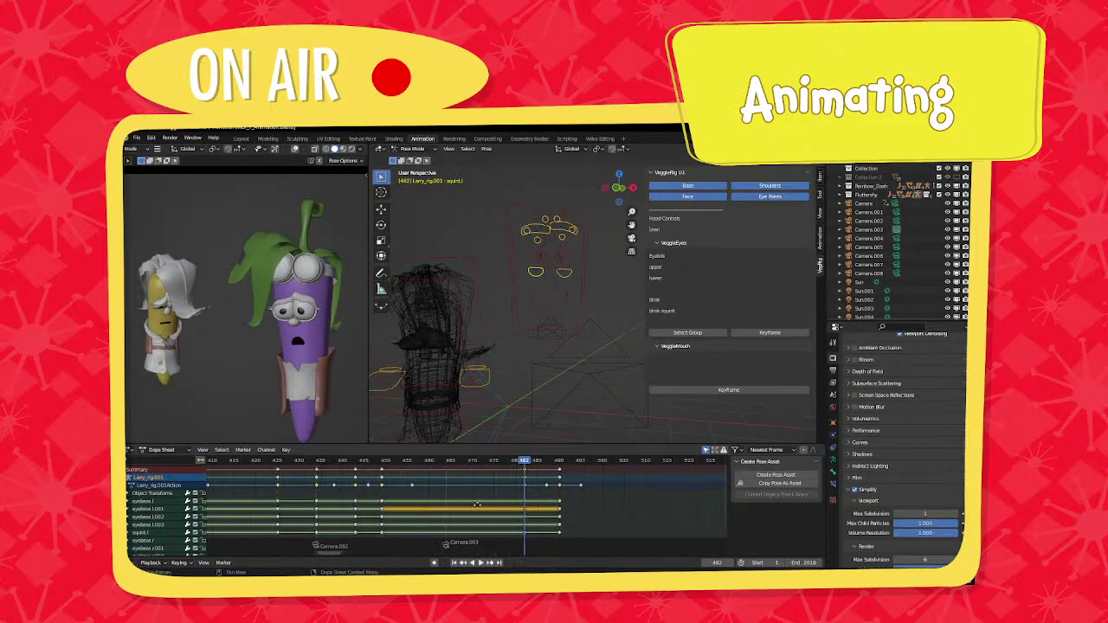
# Replay the shot from about frame 321 to 342 to check Larry's facial timing.
pyautogui.keyDown('ctrl'); pyautogui.hscroll(-10, 476, 505); pyautogui.keyUp('ctrl')
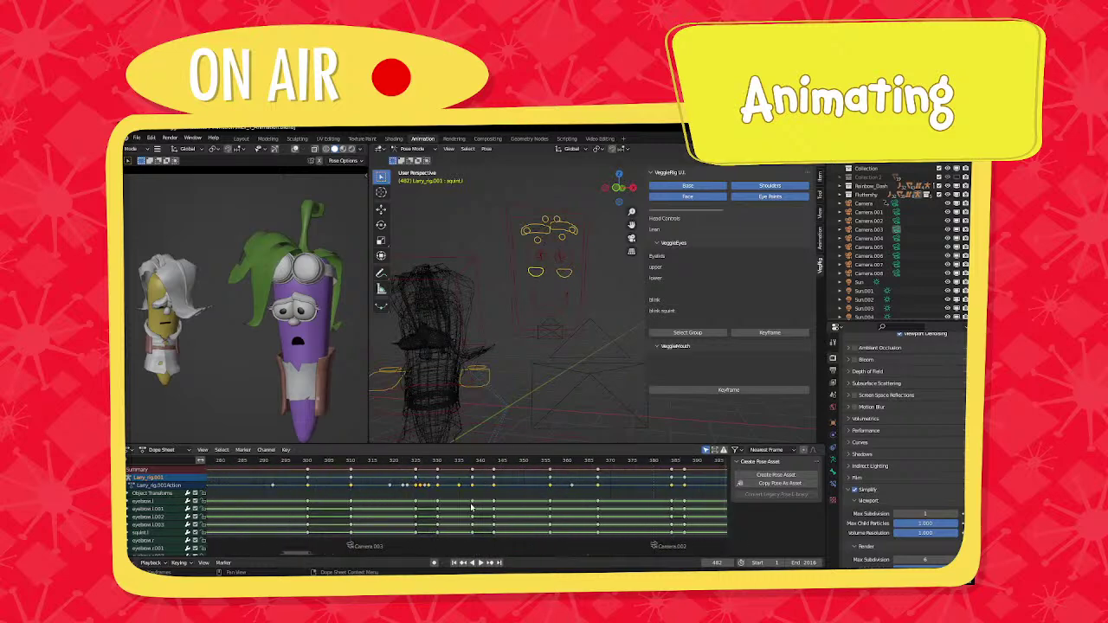
pyautogui.click(402, 463)
pyautogui.press('space')
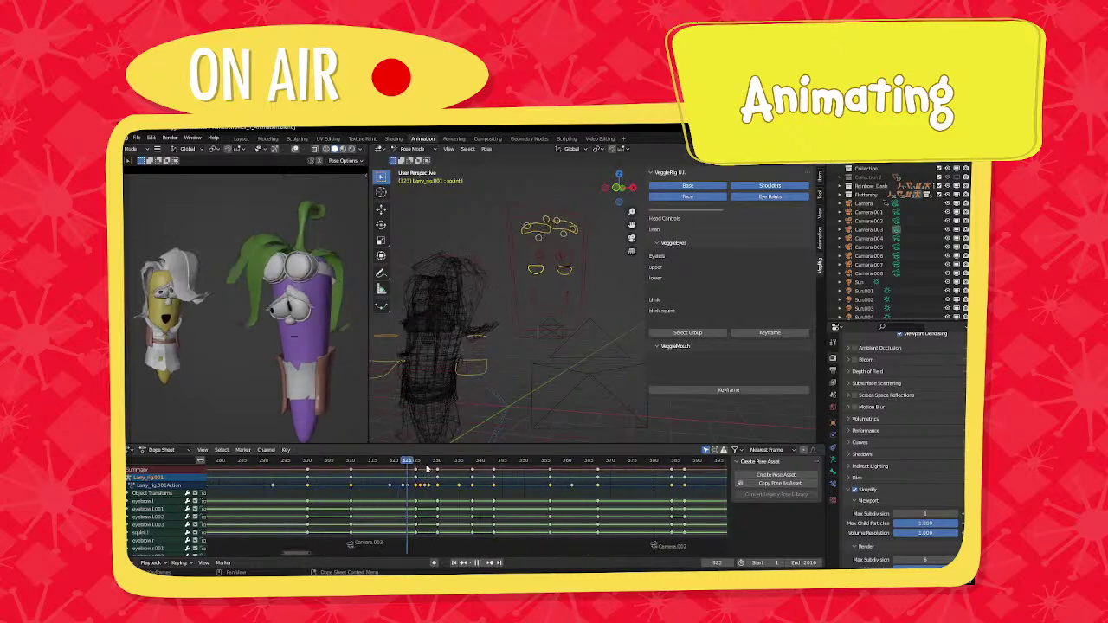
pyautogui.press('space')
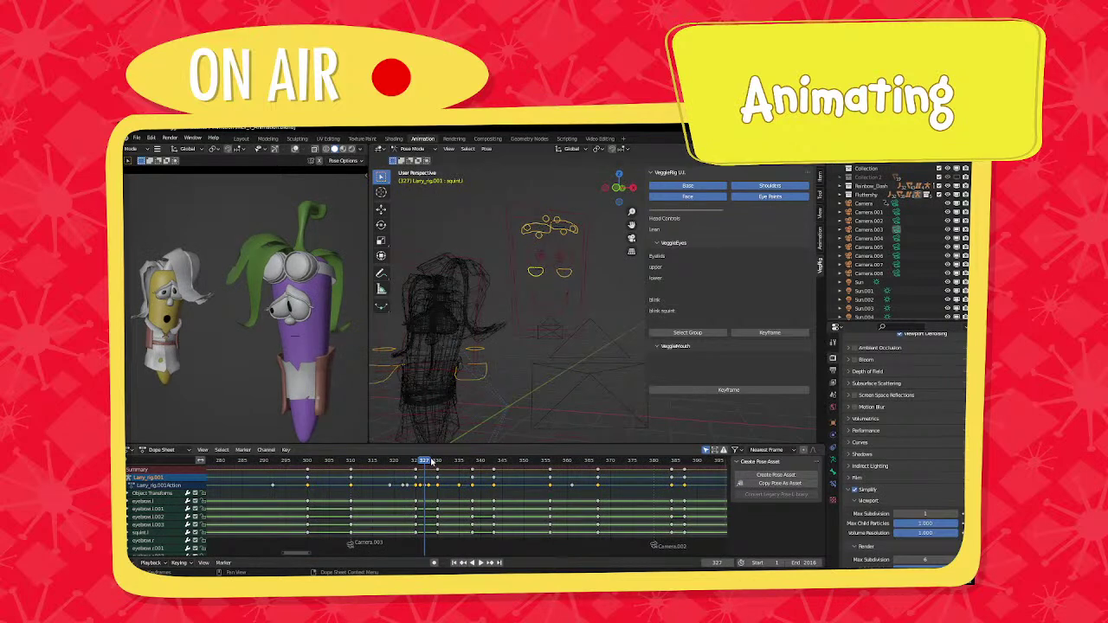
pyautogui.press('space')
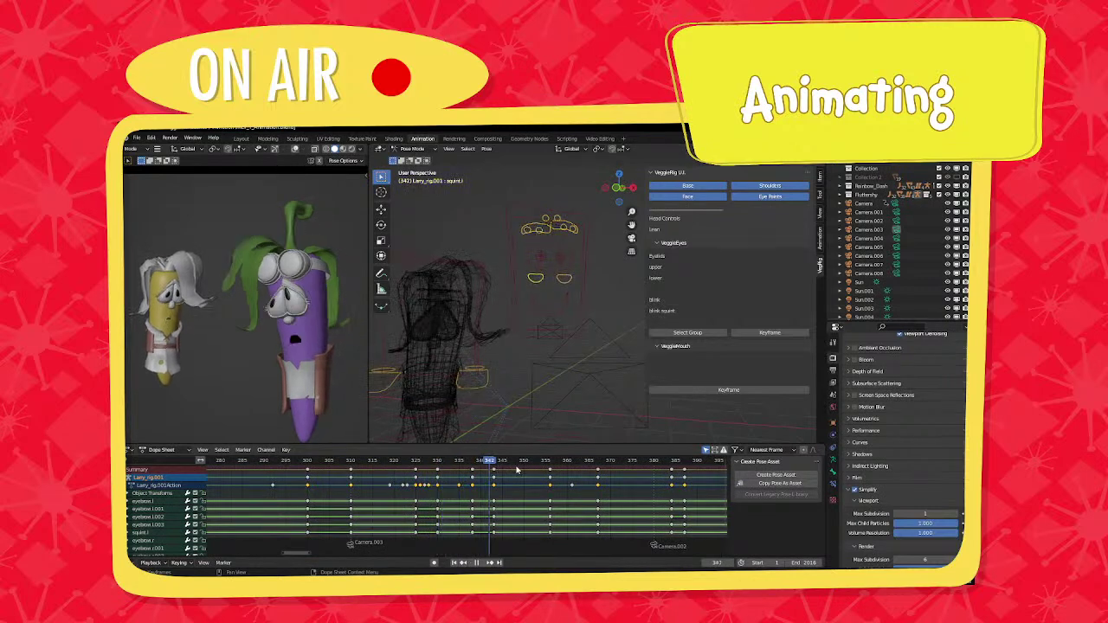
pyautogui.press('space')
# Replay the earlier shot from about frame 215 to 221 to check Larry's eyebrow change.
pyautogui.moveTo(629, 483); pyautogui.dragTo(730, 485, button='middle')
pyautogui.scroll(-3, 499, 492)
pyautogui.moveTo(499, 491); pyautogui.dragTo(629, 496, button='middle')
pyautogui.moveTo(354, 501); pyautogui.dragTo(467, 499, button='middle')
pyautogui.click(433, 463)
pyautogui.press('space')
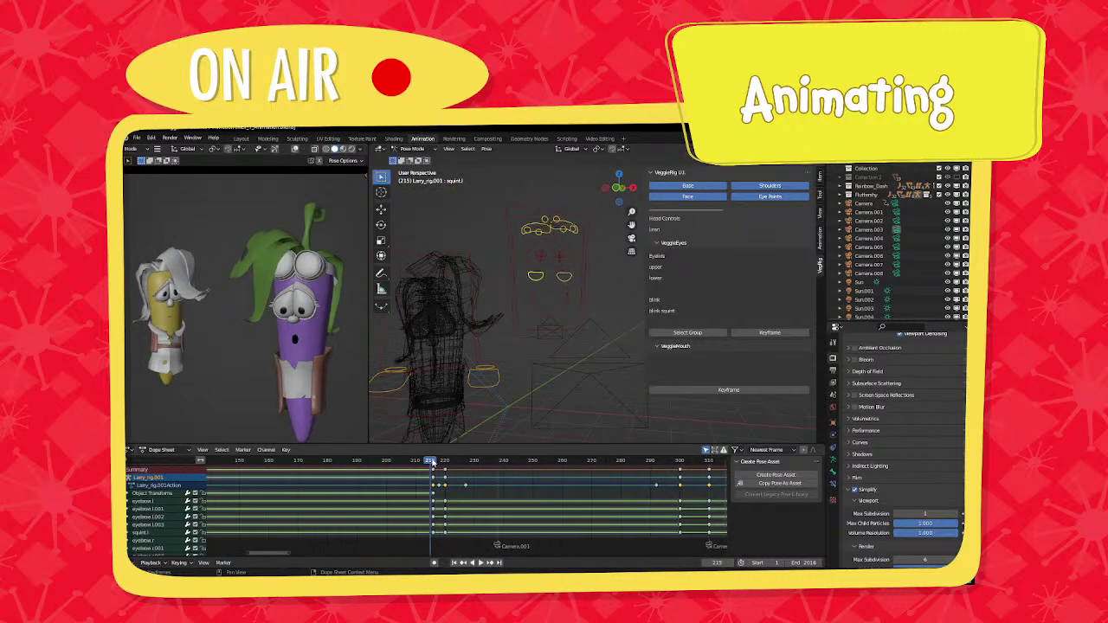
pyautogui.press('space')
# Switch to Object Mode and hide the Fluttershy collection in the viewports.
pyautogui.click(416, 148)
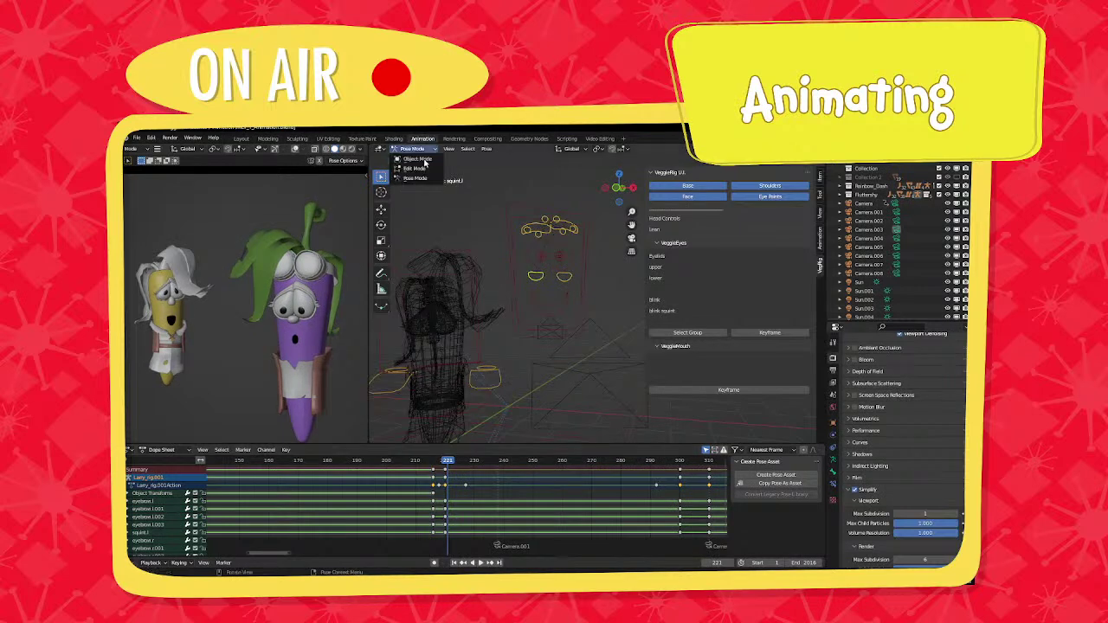
pyautogui.click(414, 159)
pyautogui.keyDown('shift'); pyautogui.moveTo(588, 289); pyautogui.dragTo(500, 307, button='middle'); pyautogui.keyUp('shift')
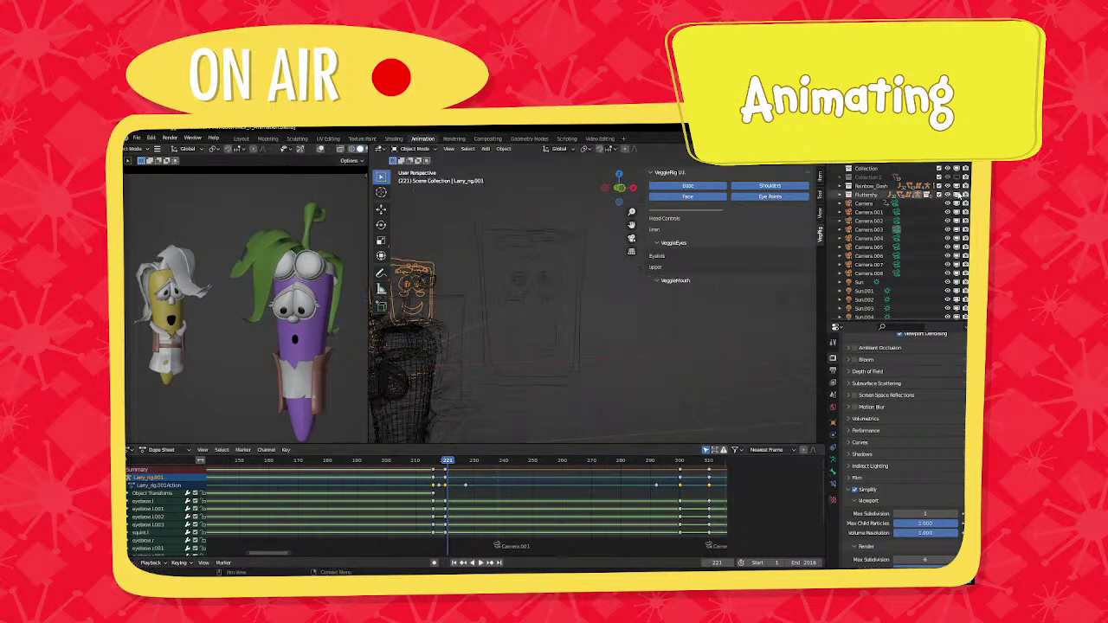
pyautogui.click(957, 195)
# Select the purple character's rig, Larry_rig, and switch it to Pose Mode.
pyautogui.click(561, 248)
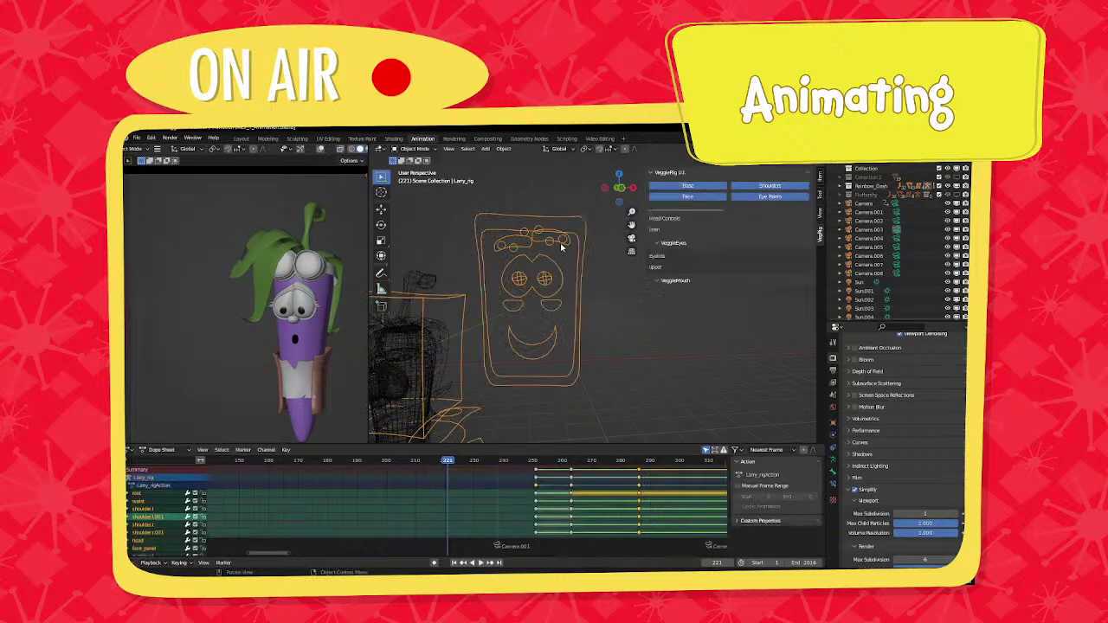
pyautogui.scroll(-5, 561, 247)
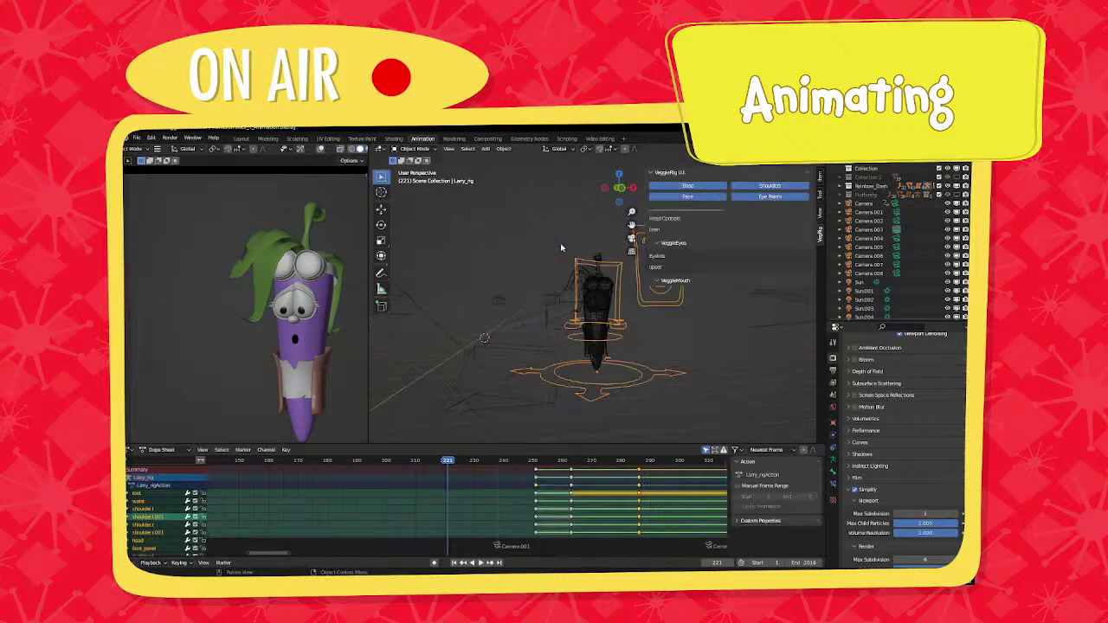
pyautogui.moveTo(574, 295); pyautogui.dragTo(615, 303, button='middle')
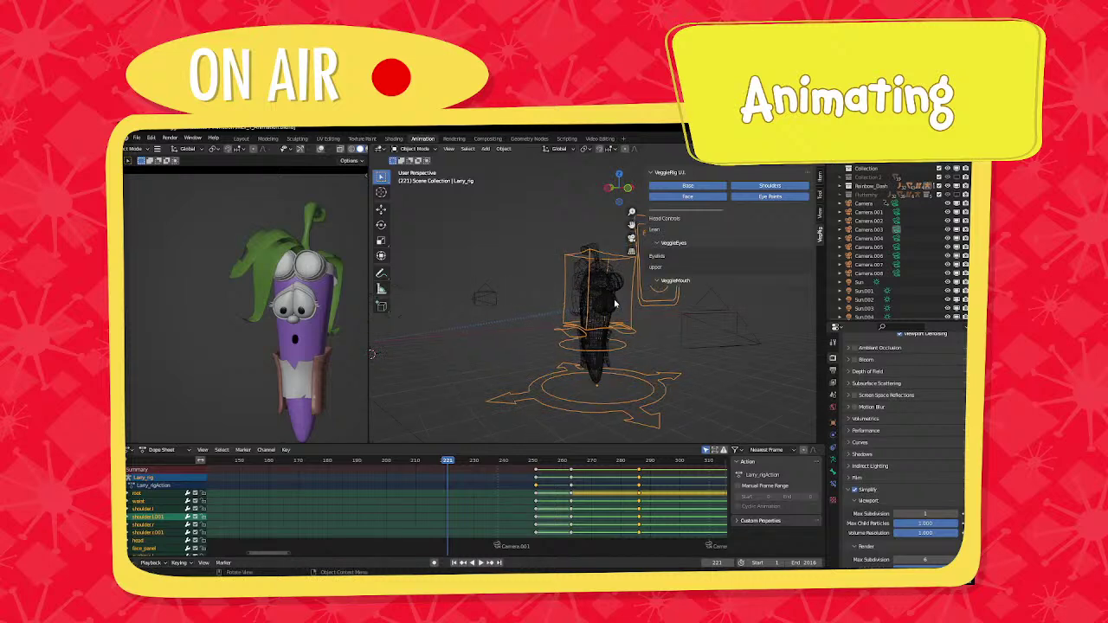
pyautogui.click(422, 152)
pyautogui.click(417, 176)
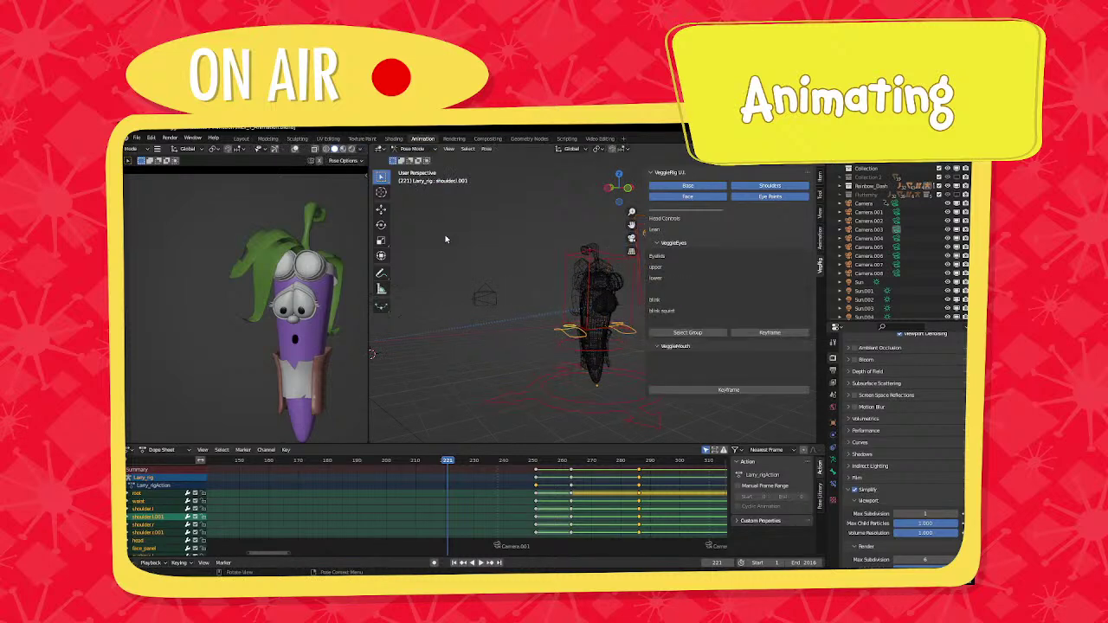
# Select all keyframes of the purple character's rig and set their interpolation to Linear.
pyautogui.scroll(-3, 544, 487)
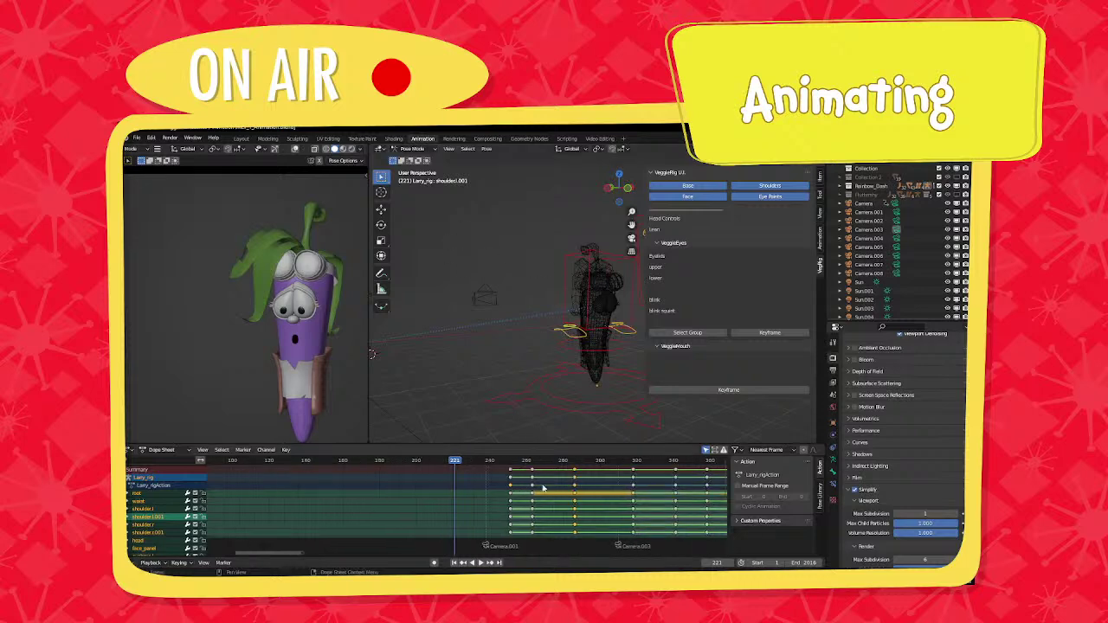
pyautogui.moveTo(543, 489); pyautogui.dragTo(500, 495, button='middle')
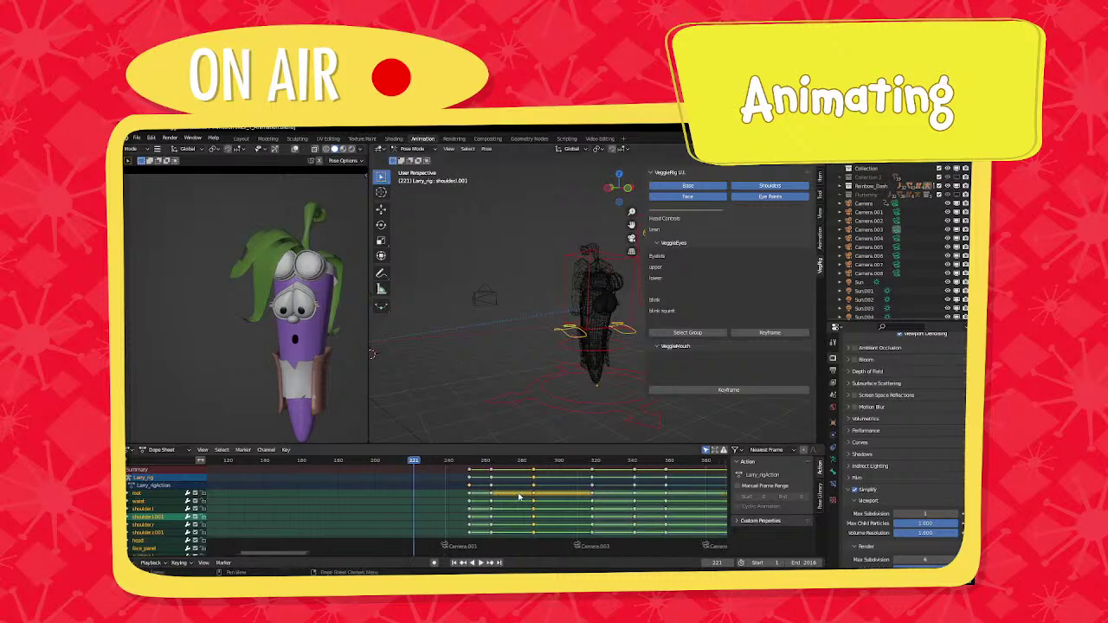
pyautogui.scroll(3, 502, 498)
pyautogui.scroll(3, 505, 501)
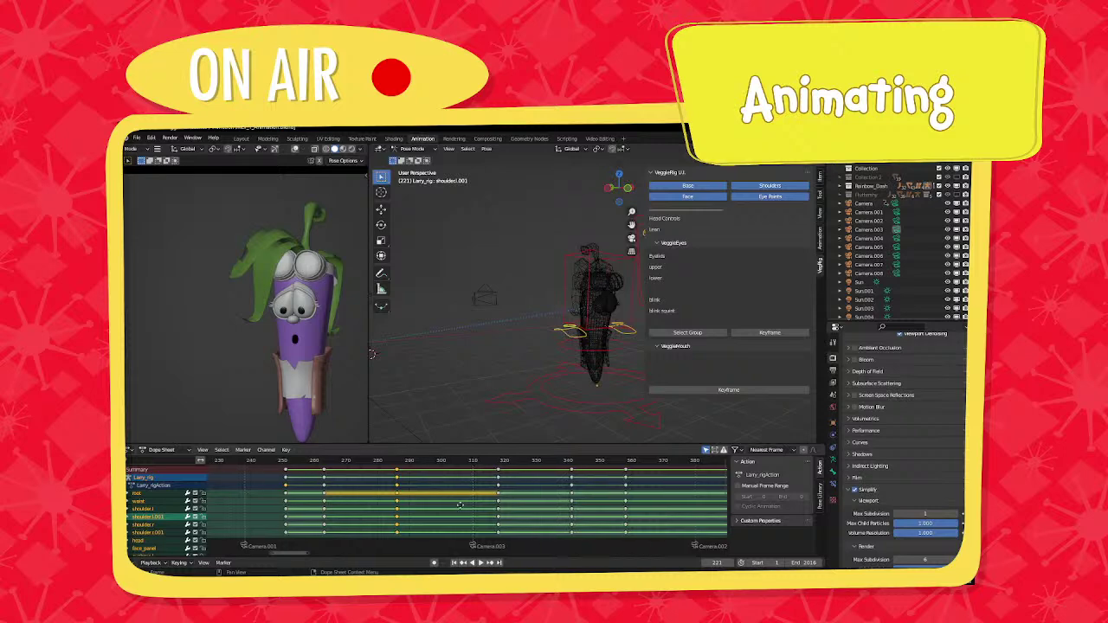
pyautogui.press('a')
pyautogui.press('t')
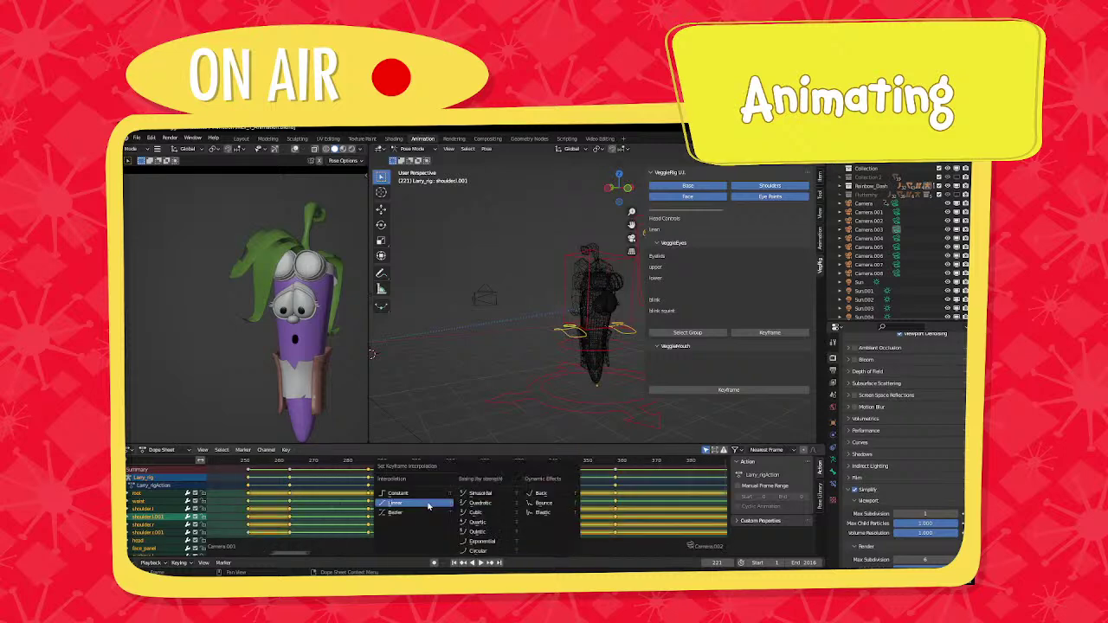
pyautogui.click(400, 506)
pyautogui.keyDown('ctrl'); pyautogui.hscroll(-1, 351, 496); pyautogui.keyUp('ctrl')
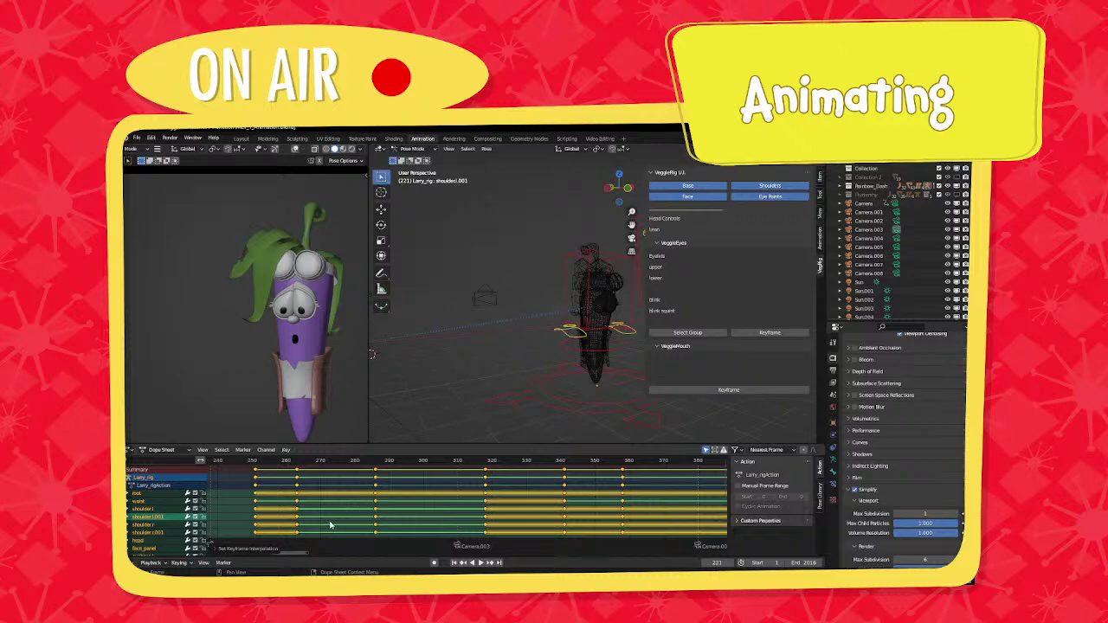
# Play the start of the purple character's animation and duplicate its first keyframes to about frame 257.
pyautogui.scroll(2, 355, 489)
pyautogui.press('space')
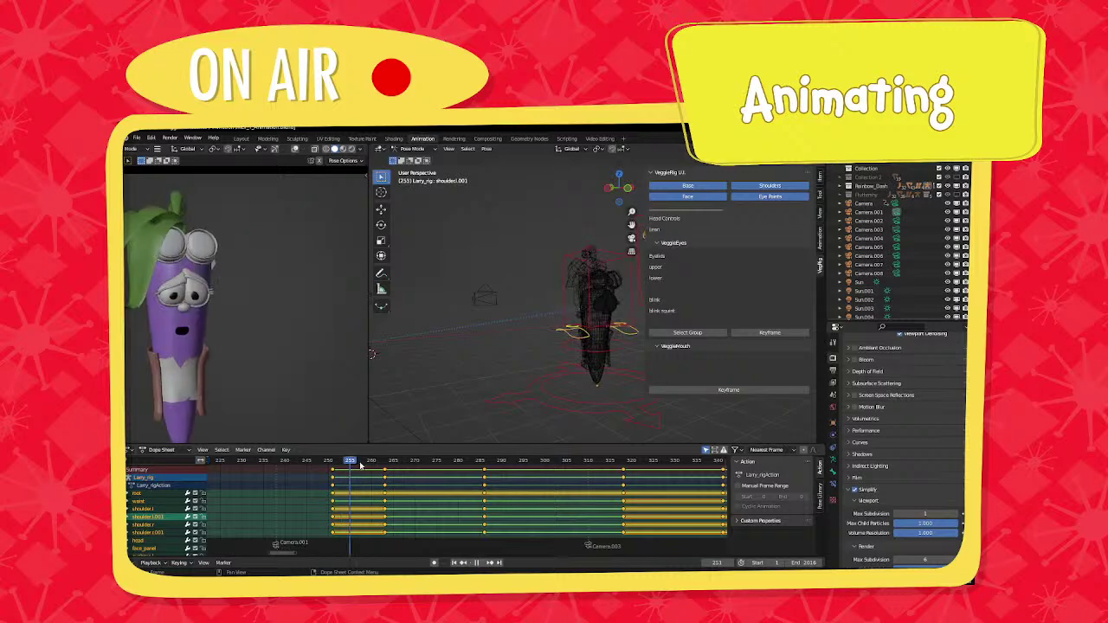
pyautogui.press('space')
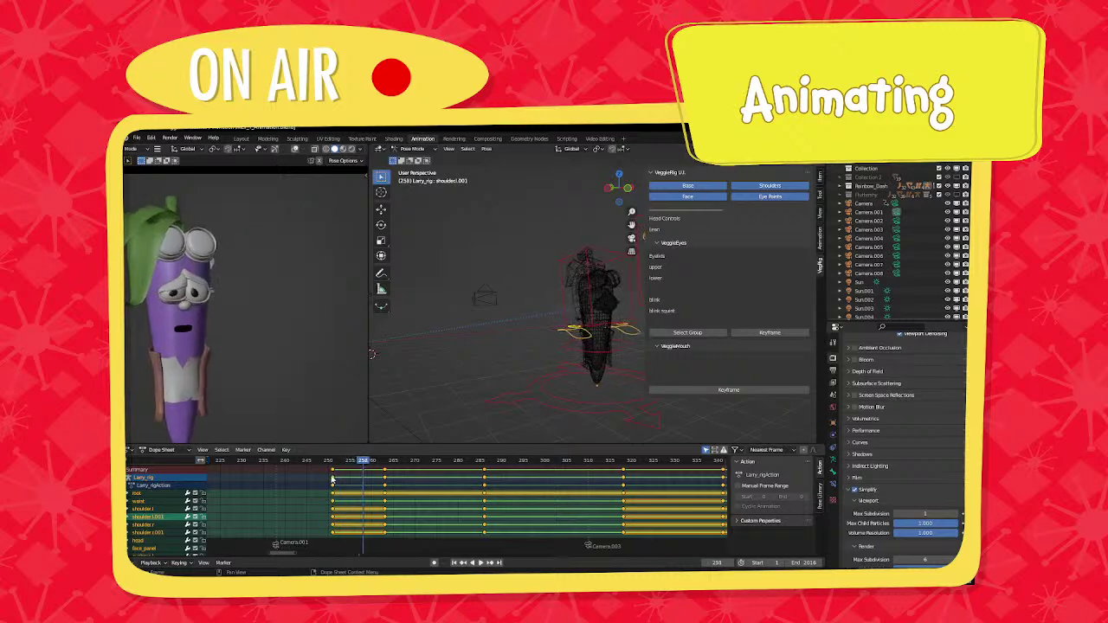
pyautogui.click(332, 478)
pyautogui.hotkey('shift', 'd')
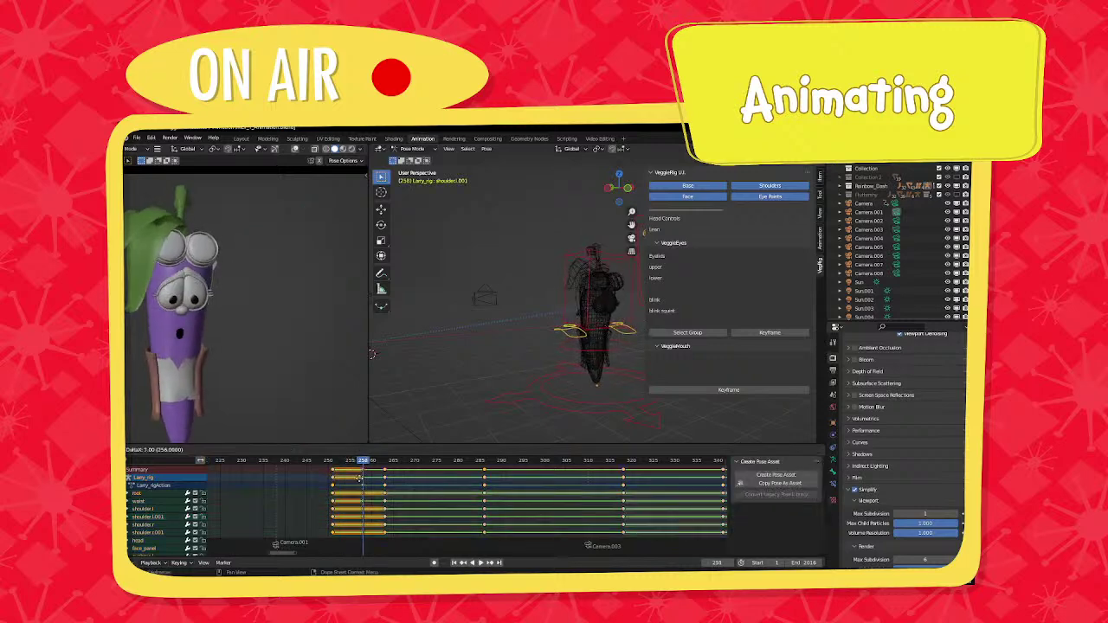
pyautogui.click(360, 479)
pyautogui.keyDown('ctrl'); pyautogui.hscroll(2, 333, 484); pyautogui.keyUp('ctrl')
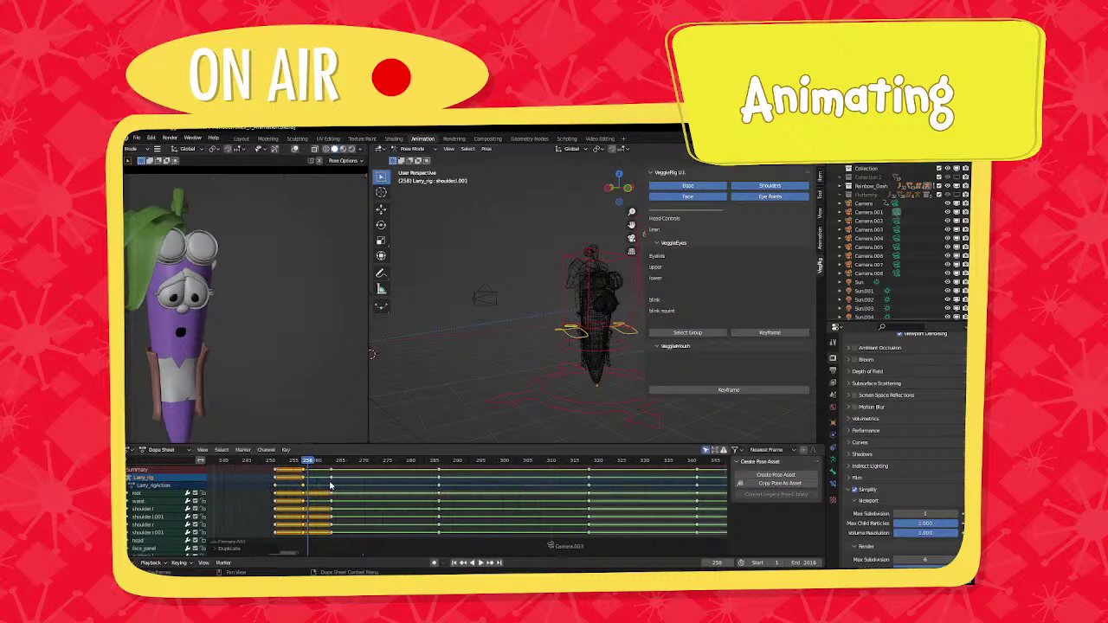
pyautogui.click(346, 472)
# Play on to frame 279 and duplicate the keyframes at about frame 263 to about frame 277.
pyautogui.click(364, 462)
pyautogui.press('space')
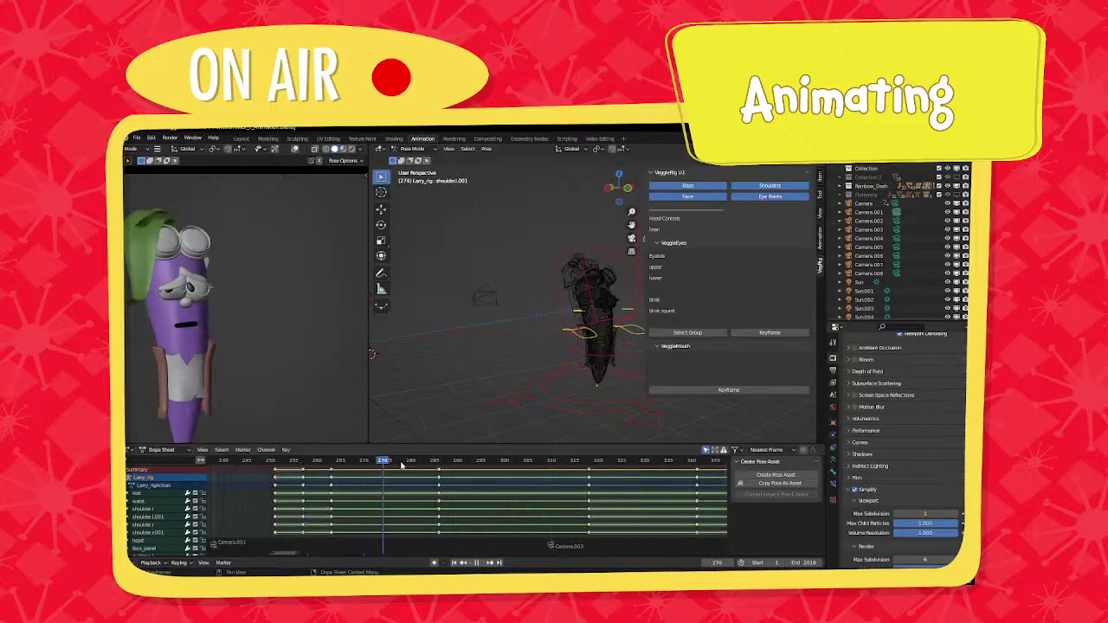
pyautogui.press('space')
pyautogui.click(333, 477)
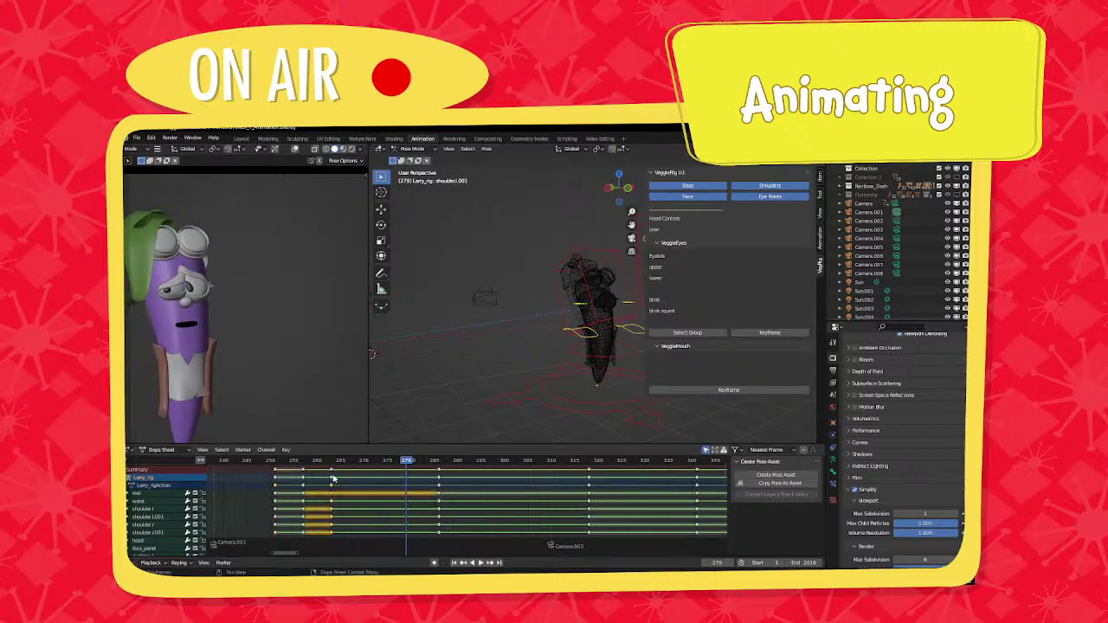
pyautogui.hotkey('shift', 'd')
pyautogui.click(400, 481)
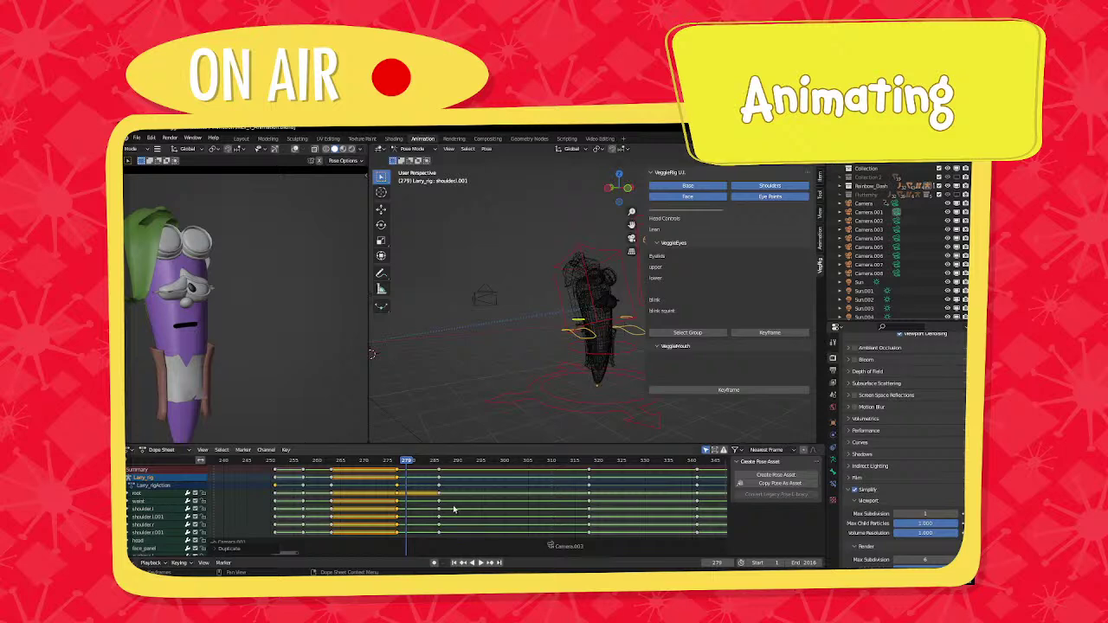
# Duplicate the keyframes at about frame 286 to about frame 312 and move the playhead to about frame 318.
pyautogui.moveTo(455, 511); pyautogui.dragTo(298, 512, button='middle')
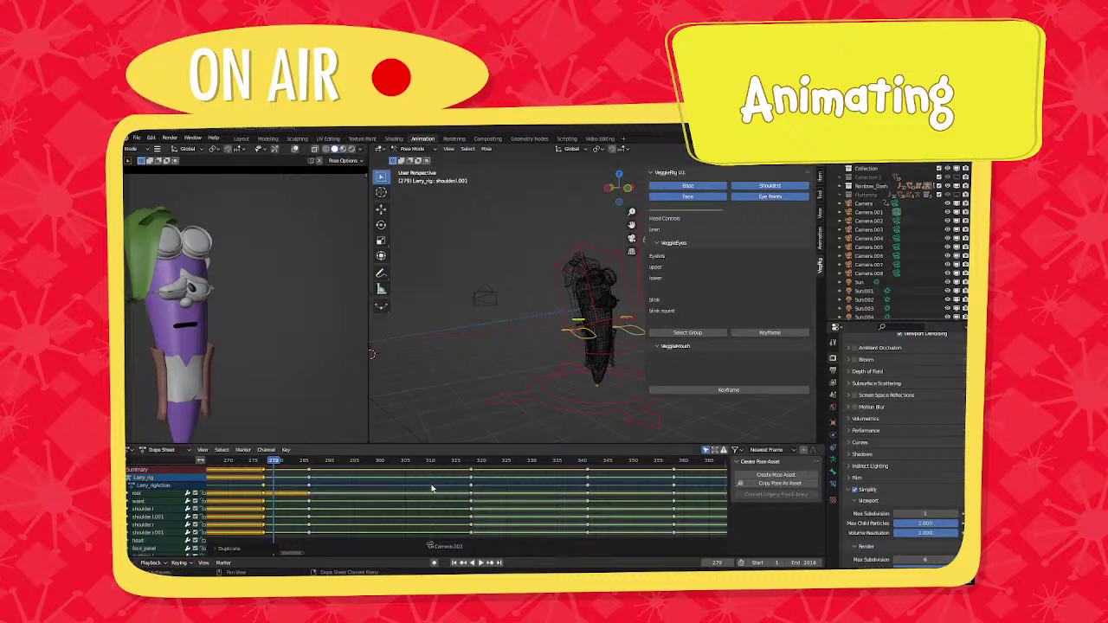
pyautogui.scroll(2, 277, 468)
pyautogui.moveTo(268, 463); pyautogui.dragTo(330, 469)
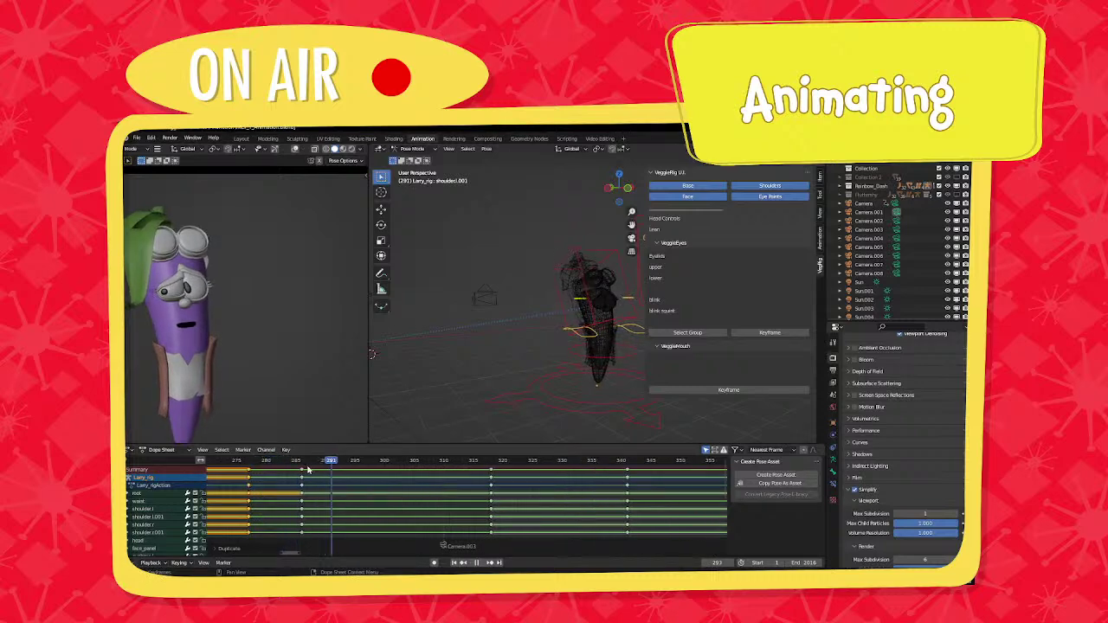
pyautogui.press('space')
pyautogui.scroll(-3, 309, 477)
pyautogui.click(336, 471)
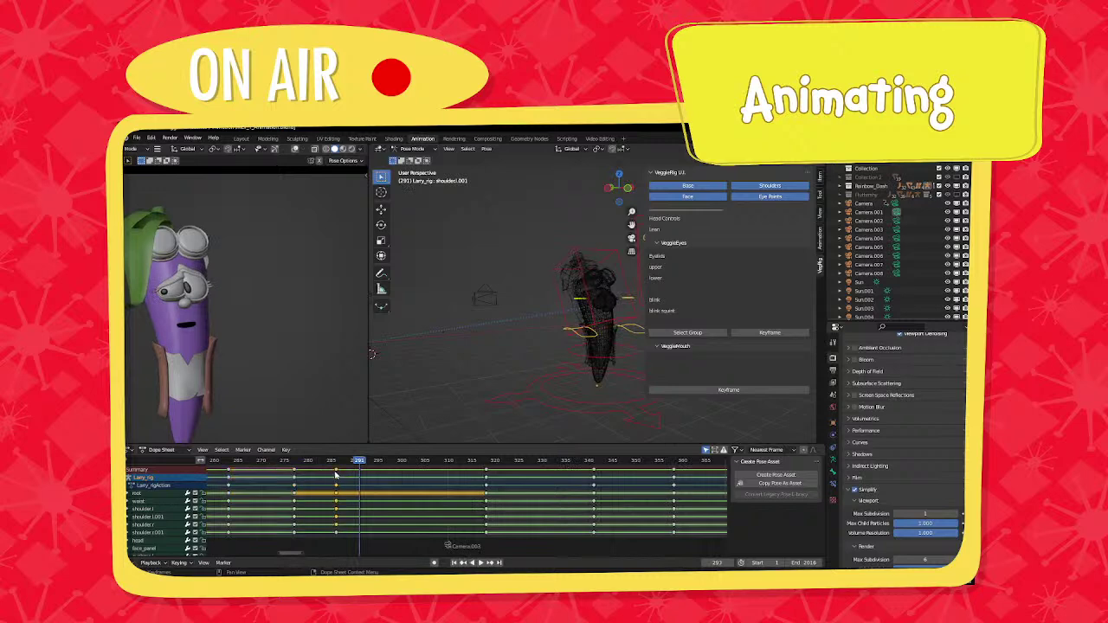
pyautogui.hotkey('shift', 'd')
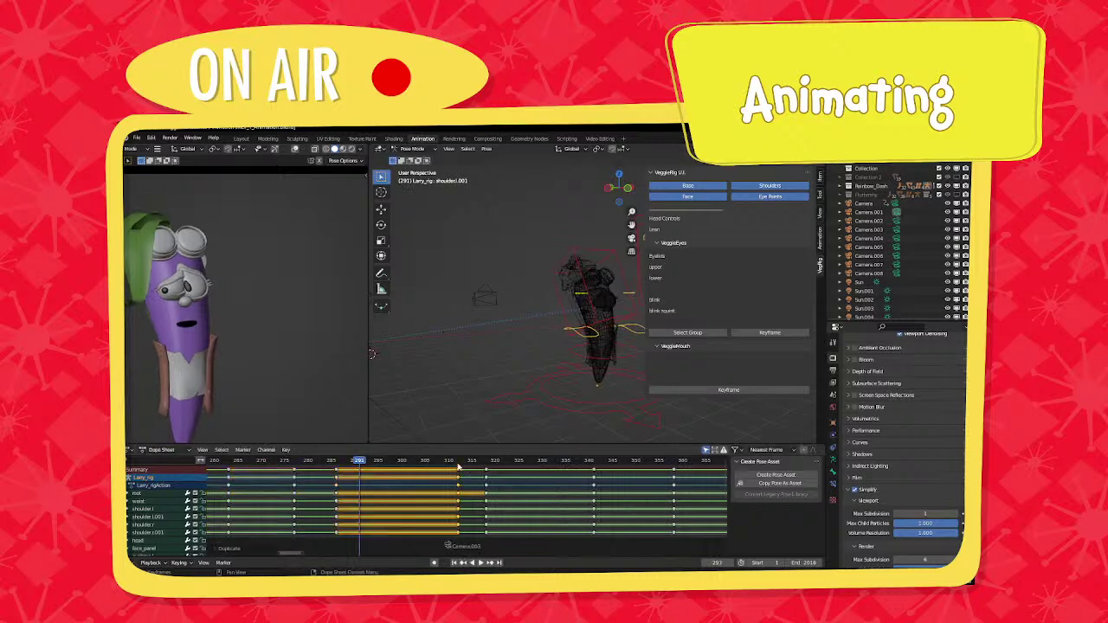
pyautogui.moveTo(458, 464); pyautogui.dragTo(491, 471)
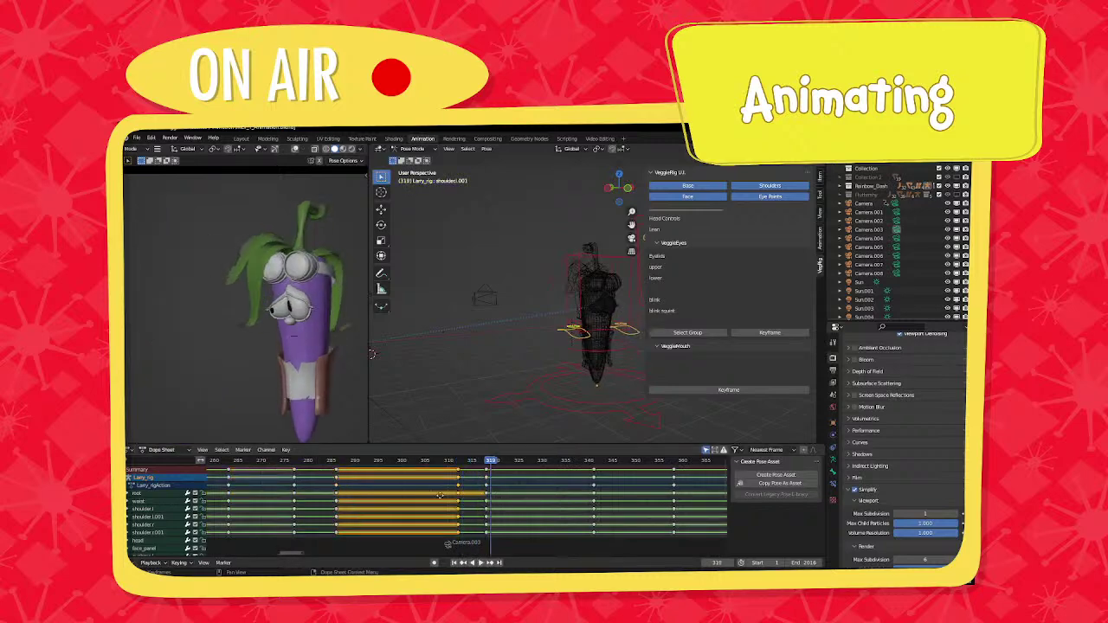
# Play the animation from frame 255 and move the keyframes at about frame 257 to about frame 258.
pyautogui.moveTo(483, 502)
pyautogui.mouseDown(button='middle')
pyautogui.moveTo(358, 505)
pyautogui.moveTo(471, 511)
pyautogui.mouseUp(button='middle')
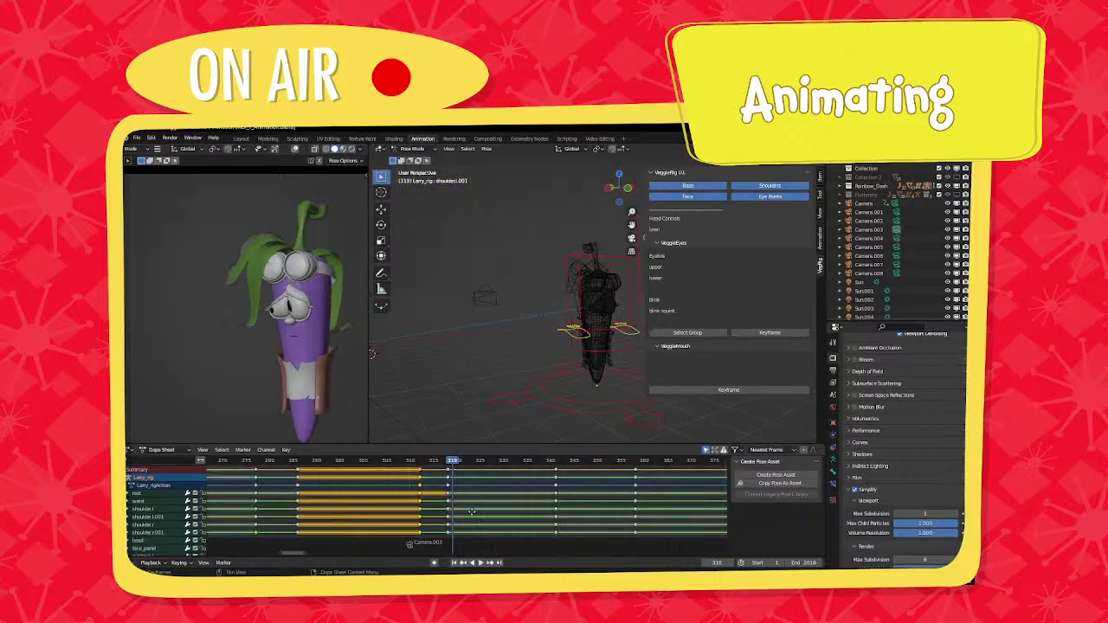
pyautogui.keyDown('ctrl'); pyautogui.hscroll(-5, 471, 513); pyautogui.keyUp('ctrl')
pyautogui.click(364, 462)
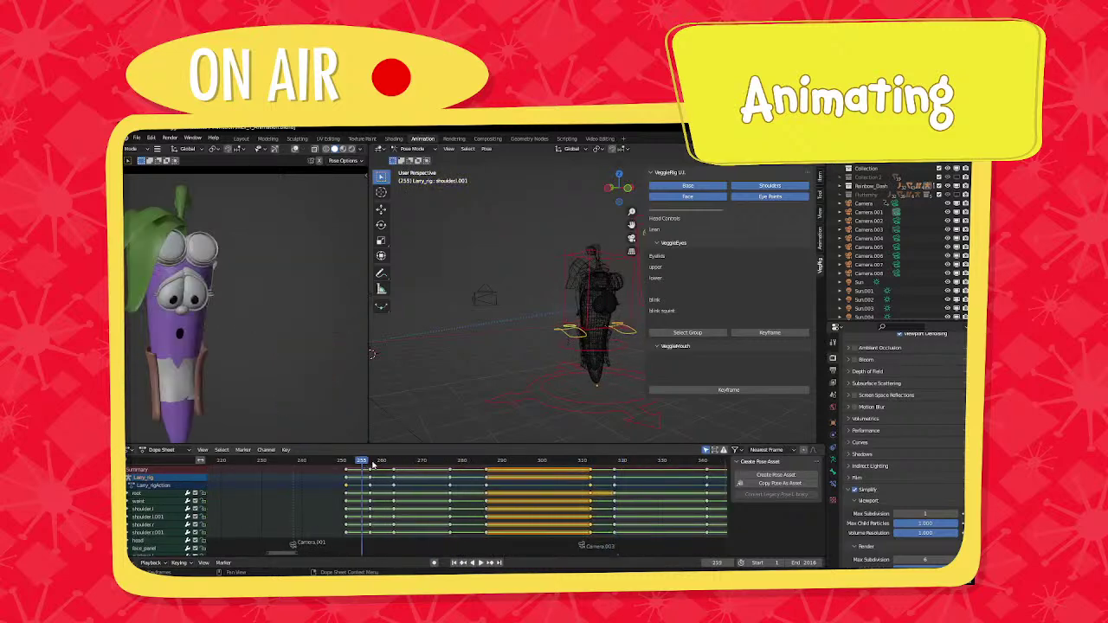
pyautogui.press('space')
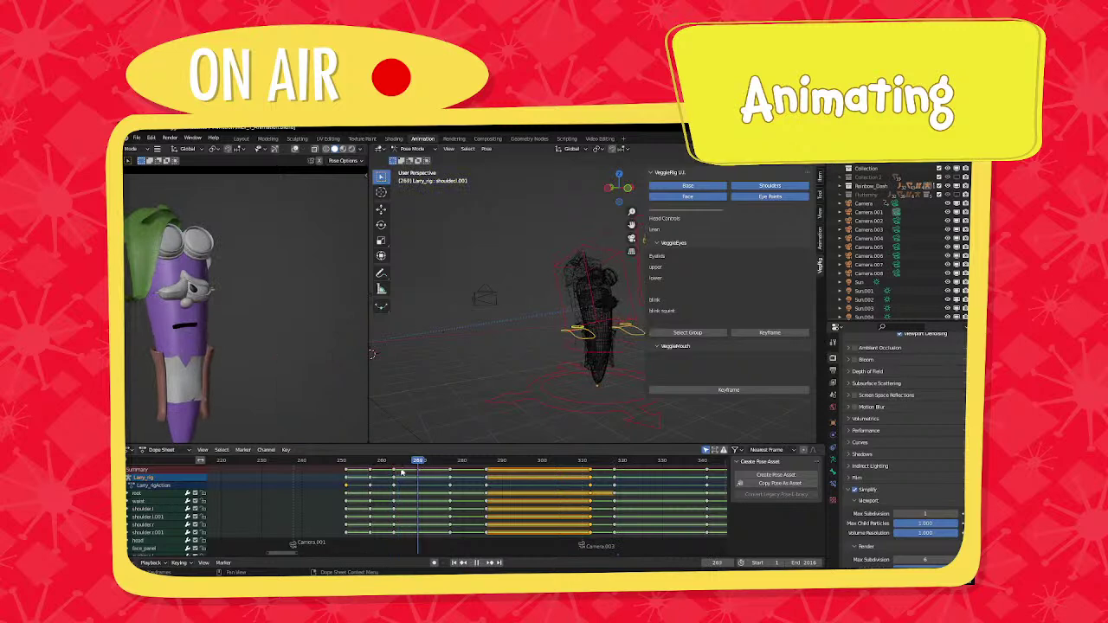
pyautogui.press('space')
pyautogui.click(370, 473)
pyautogui.press('g')
pyautogui.click(372, 466)
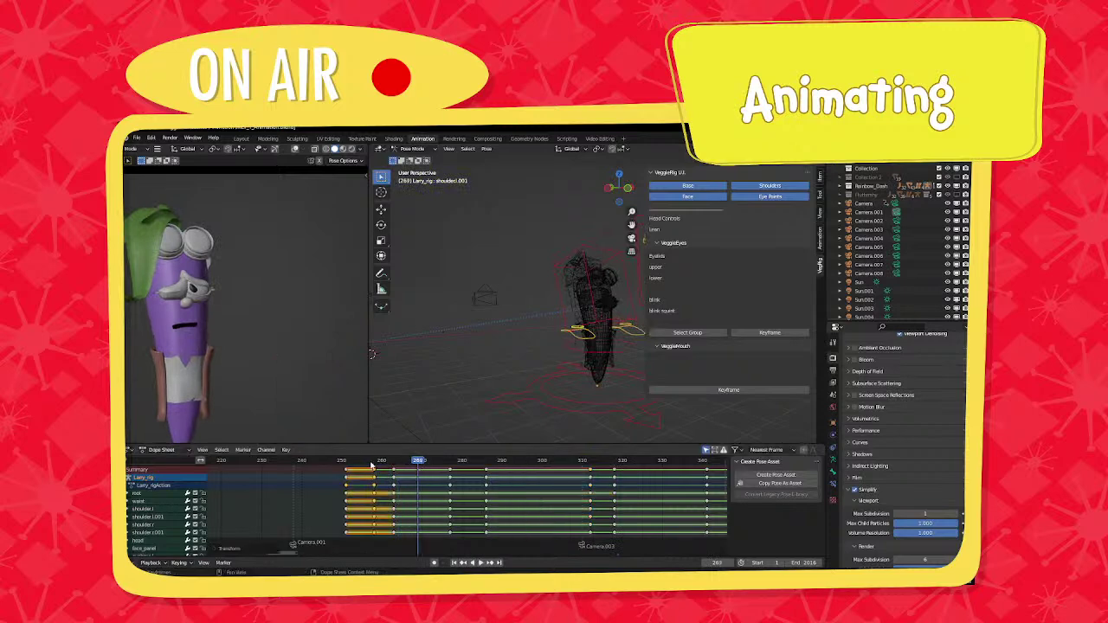
# Play on from about frame 257 and move the keyframes at about frame 277 to about frame 279.
pyautogui.click(370, 461)
pyautogui.press('space')
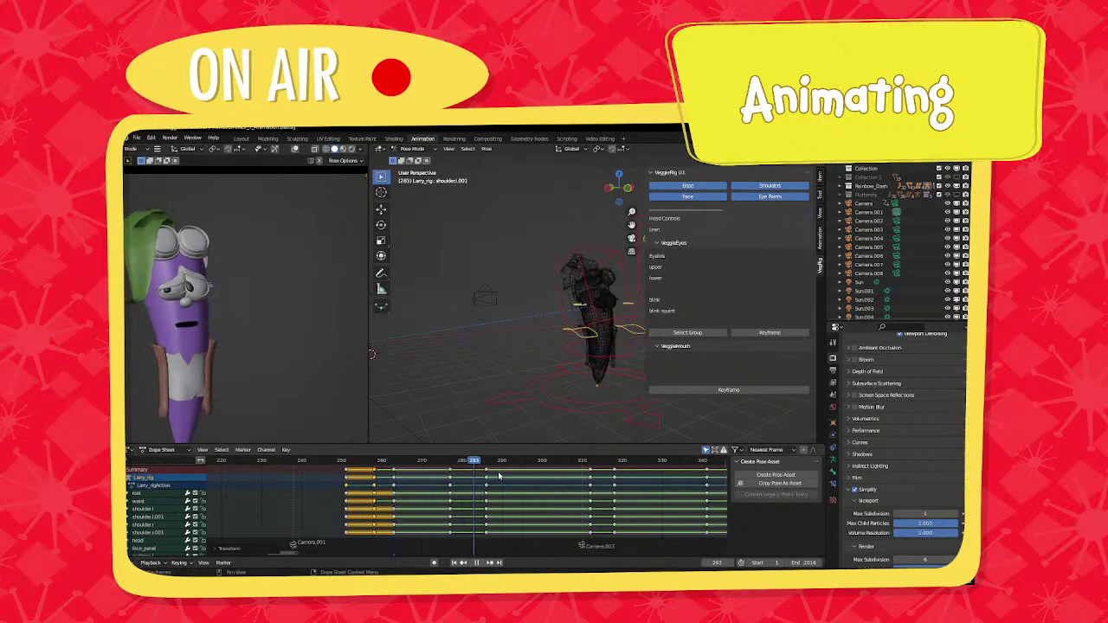
pyautogui.press('space')
pyautogui.moveTo(499, 489); pyautogui.dragTo(381, 493, button='middle')
pyautogui.scroll(1, 338, 494)
pyautogui.click(302, 471)
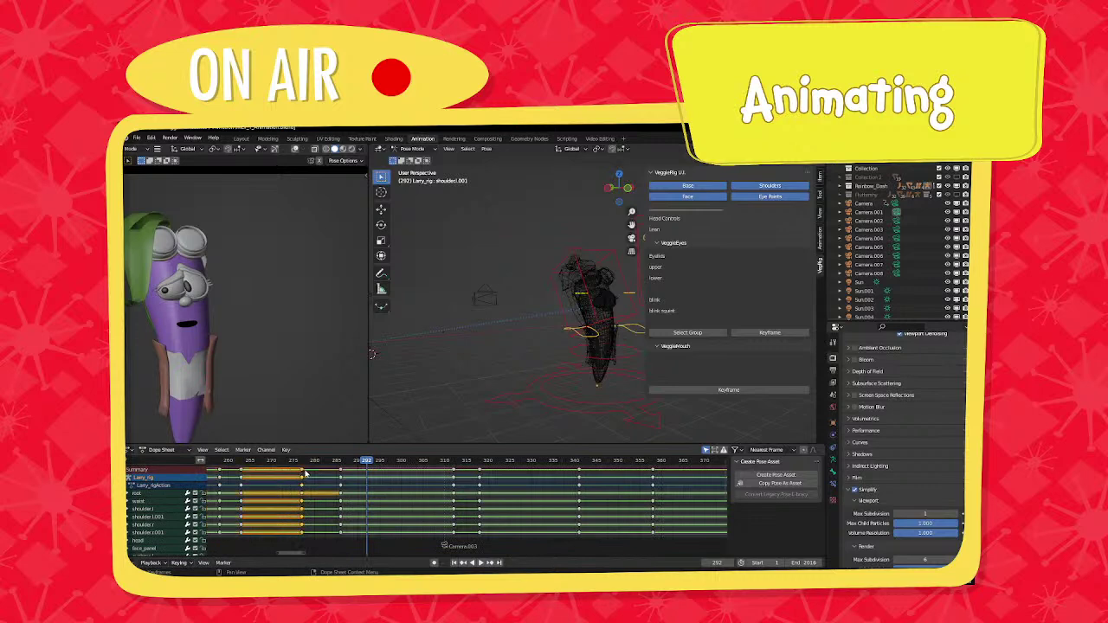
# Select the keyframes at about frame 286 and review the character's motion up to frame 320.
pyautogui.click(340, 473)
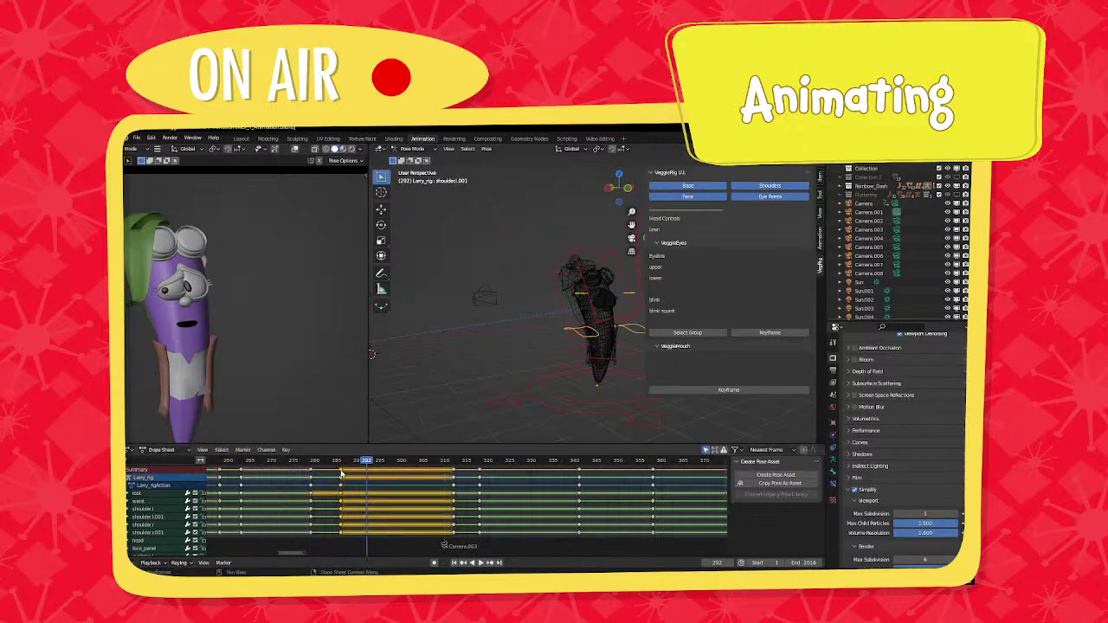
pyautogui.moveTo(341, 473); pyautogui.dragTo(490, 474)
pyautogui.click(300, 461)
pyautogui.moveTo(443, 490); pyautogui.dragTo(281, 493, button='middle')
pyautogui.scroll(3, 372, 494)
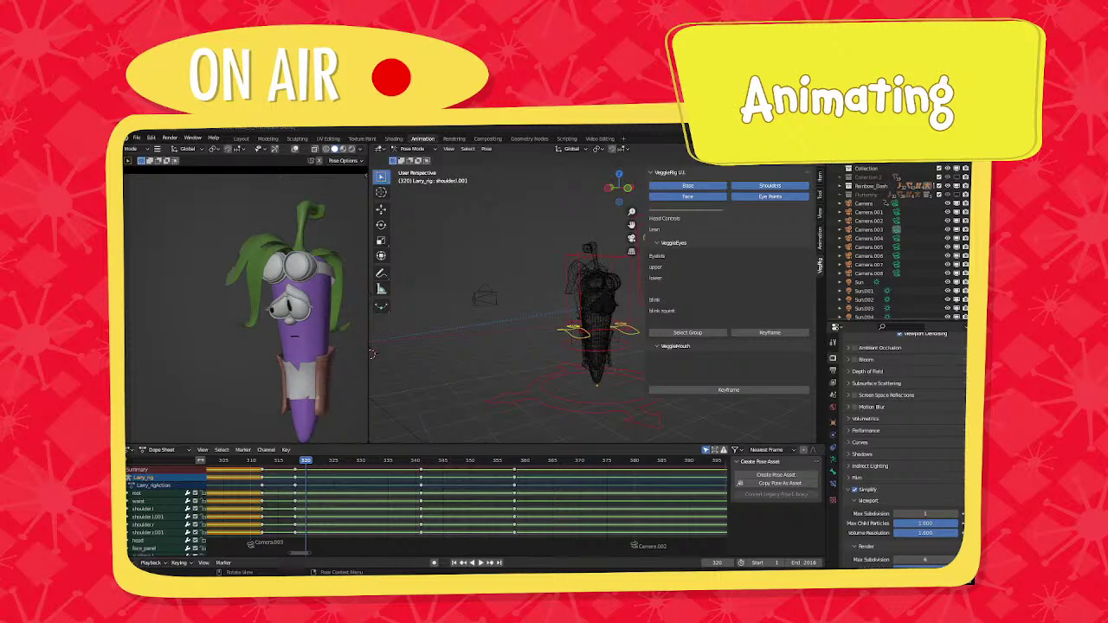
pyautogui.moveTo(489, 386); pyautogui.dragTo(459, 385, button='middle')
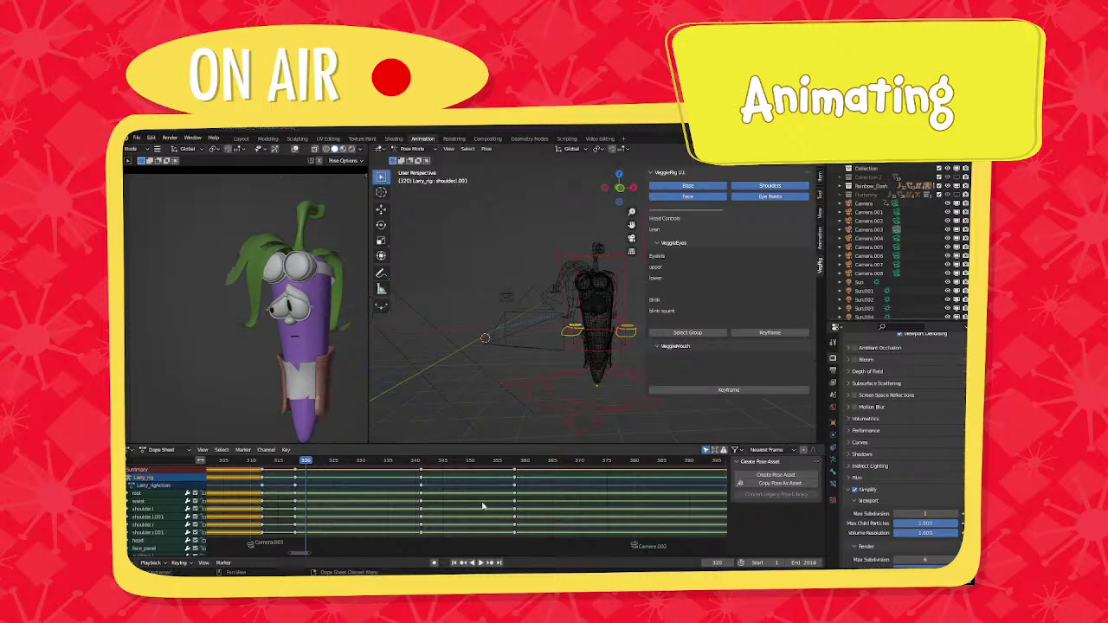
# Play the motion after frame 320 and duplicate the keyframes at about frame 318 to about frame 335.
pyautogui.scroll(-3, 385, 464)
pyautogui.press('space')
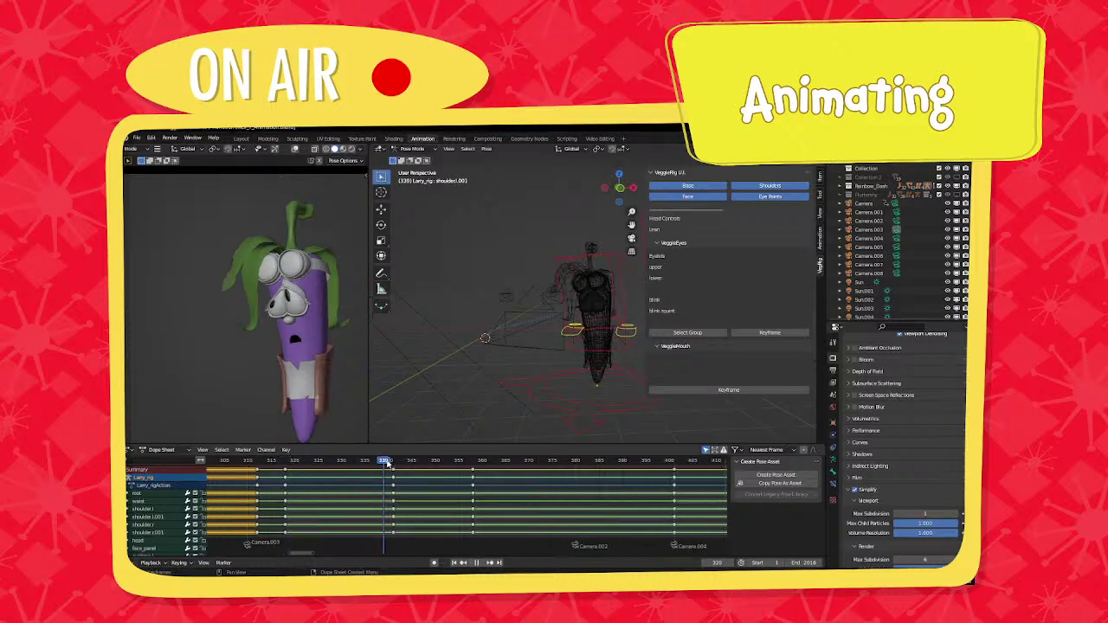
pyautogui.press('space')
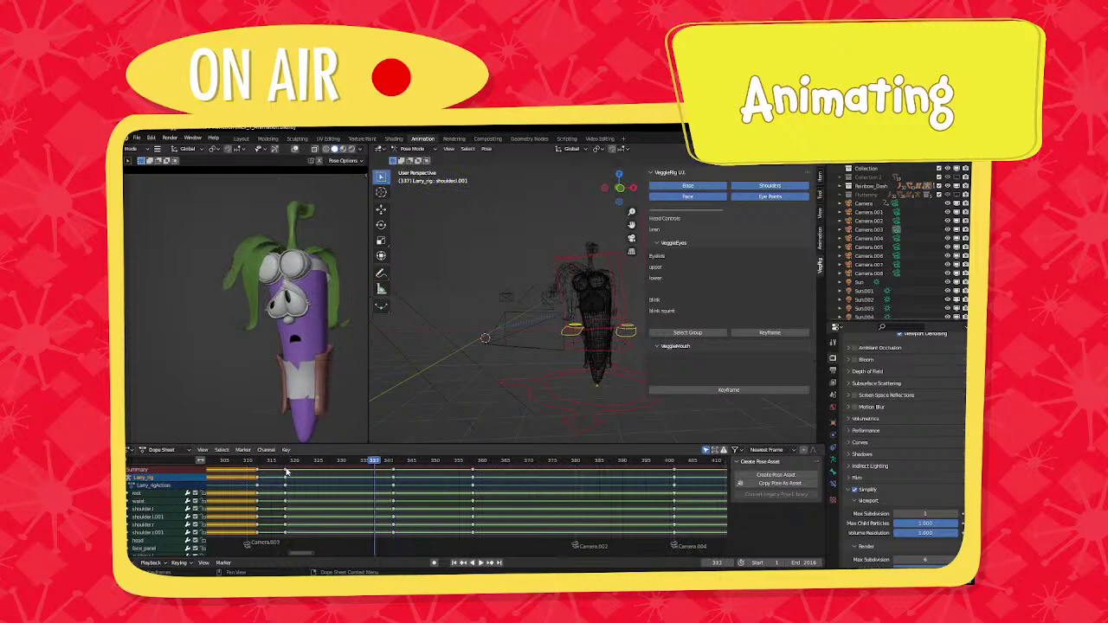
pyautogui.click(286, 470)
pyautogui.hotkey('shift', 'd')
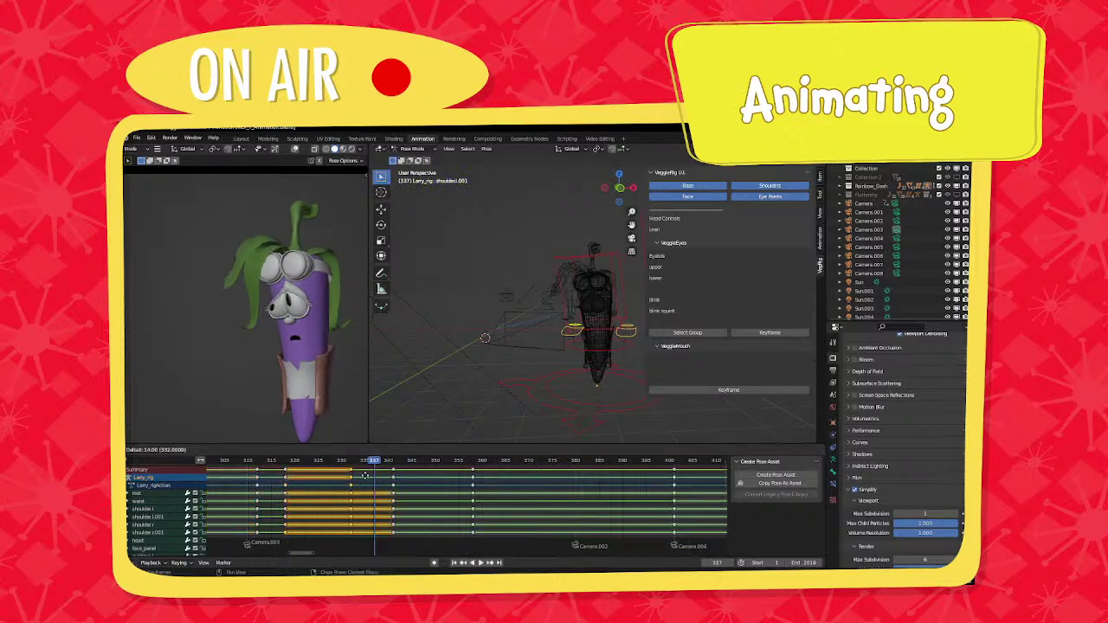
pyautogui.click(367, 475)
# Play on past frame 341 and duplicate the keyframes at about frame 341 to about frame 353.
pyautogui.press('space')
pyautogui.moveTo(386, 464); pyautogui.dragTo(448, 478)
pyautogui.press('space')
pyautogui.click(394, 477)
pyautogui.hotkey('shift', 'd')
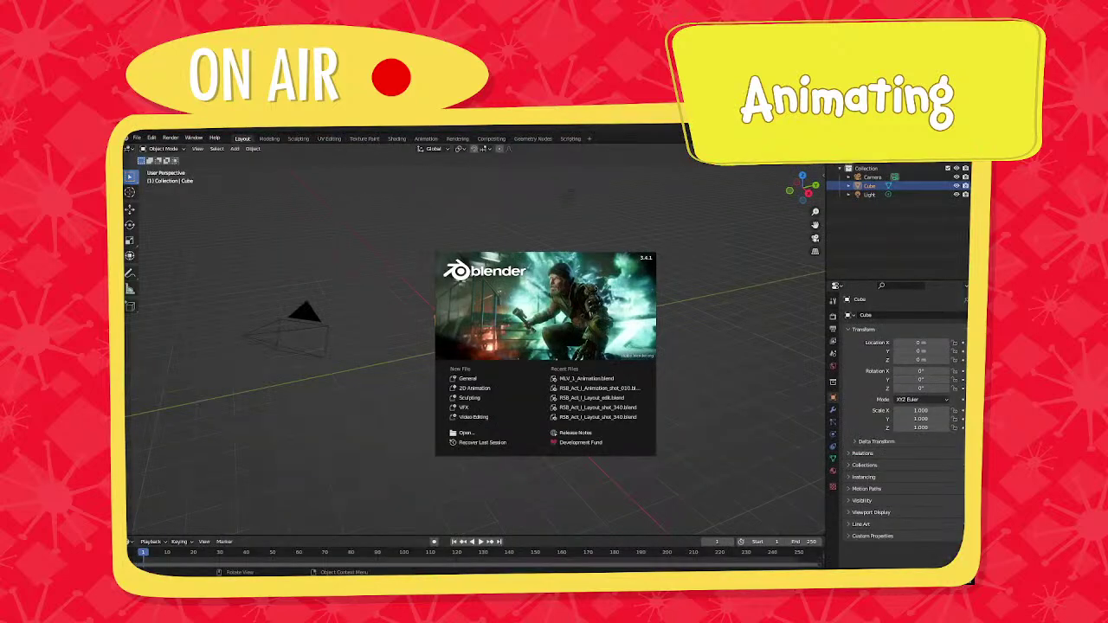
# Reopen the recent file MLV_1_Animation.blend and duplicate the keyframes at about frame 358 to about frame 393.
pyautogui.click(591, 380)
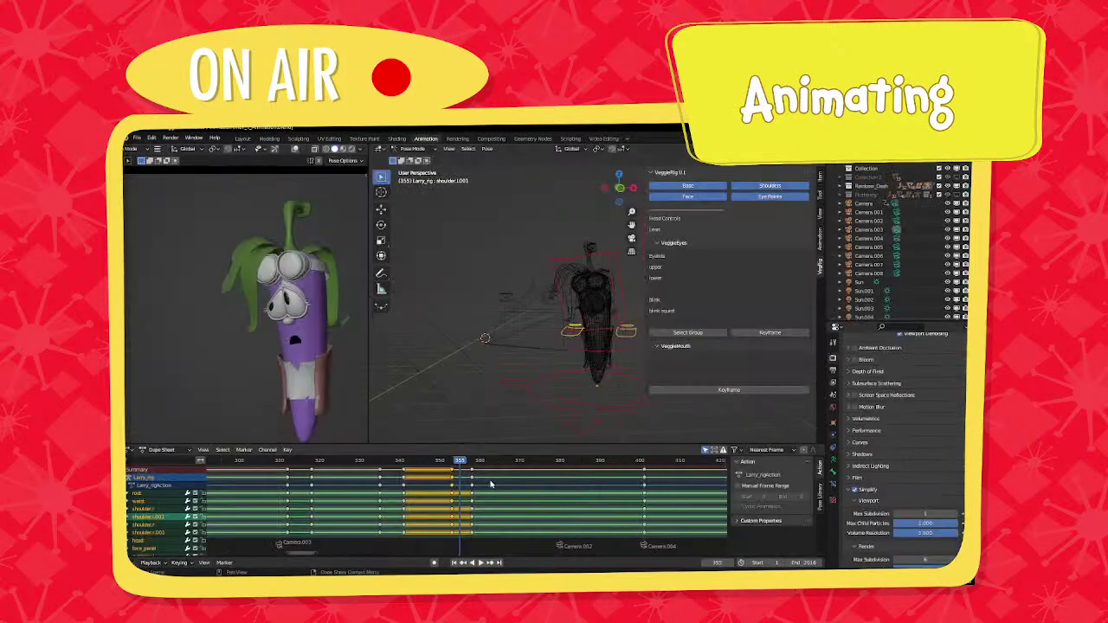
pyautogui.press('space')
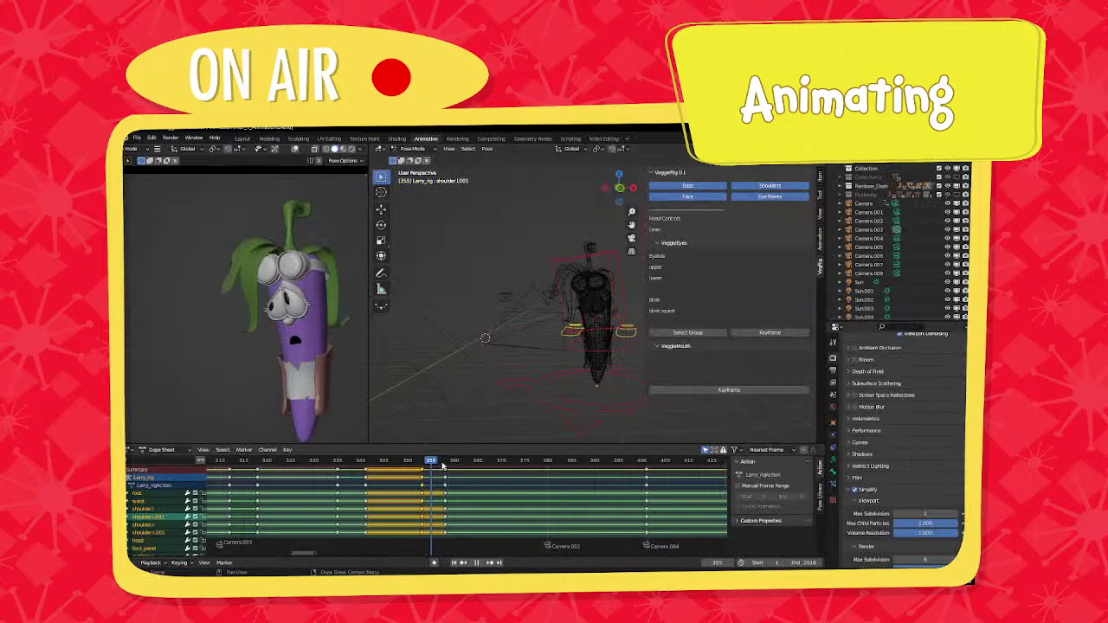
pyautogui.press('space')
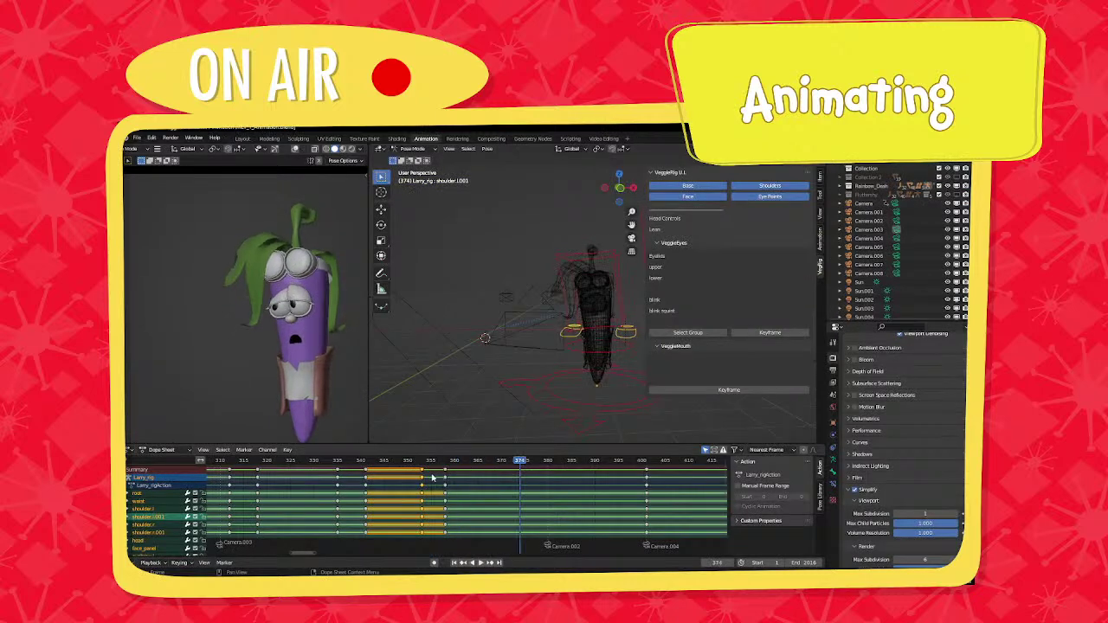
pyautogui.click(444, 471)
pyautogui.hotkey('shift', 'd')
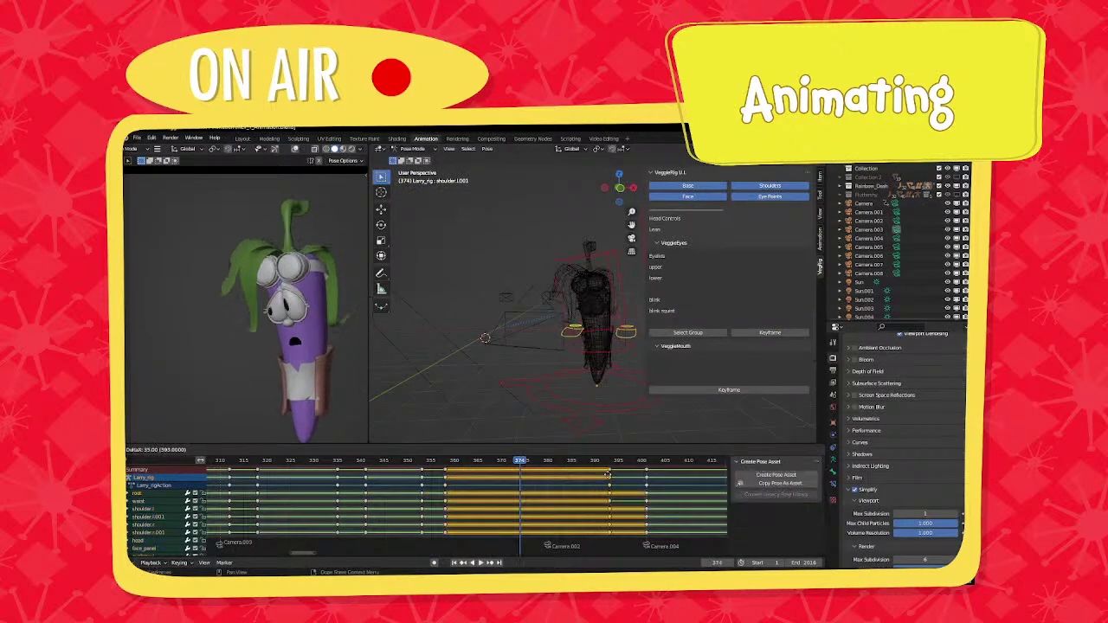
pyautogui.click(599, 483)
# Check the pose at about frame 403 and duplicate the keyframes at about frame 401 to about frame 418.
pyautogui.moveTo(563, 489); pyautogui.dragTo(398, 490, button='middle')
pyautogui.scroll(3, 398, 490)
pyautogui.click(390, 476)
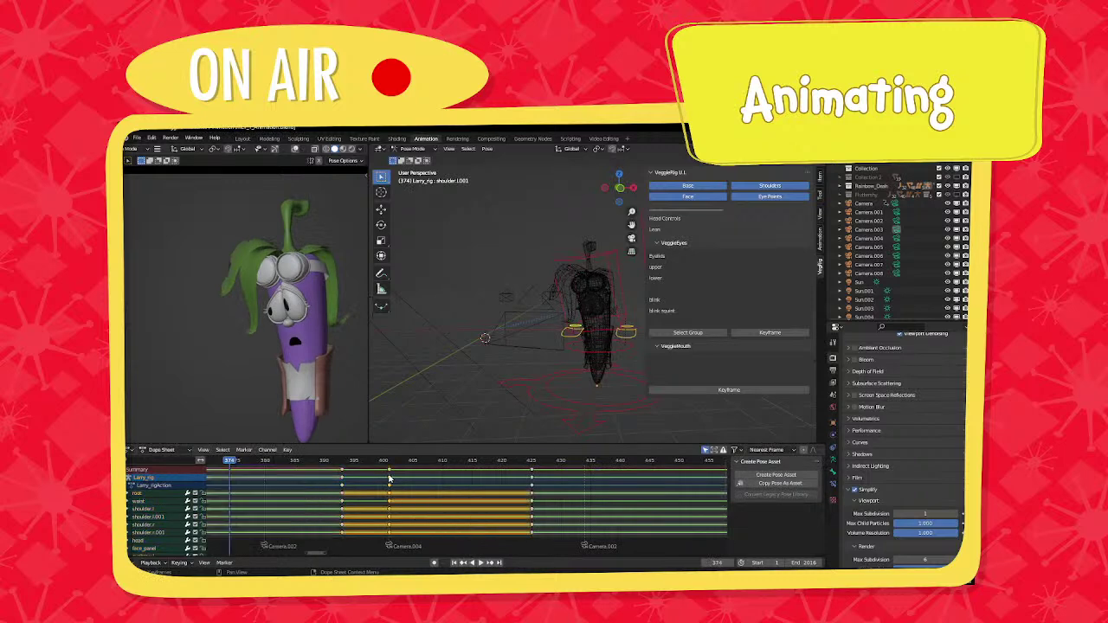
pyautogui.moveTo(396, 463)
pyautogui.mouseDown()
pyautogui.moveTo(416, 465)
pyautogui.moveTo(401, 470)
pyautogui.mouseUp()
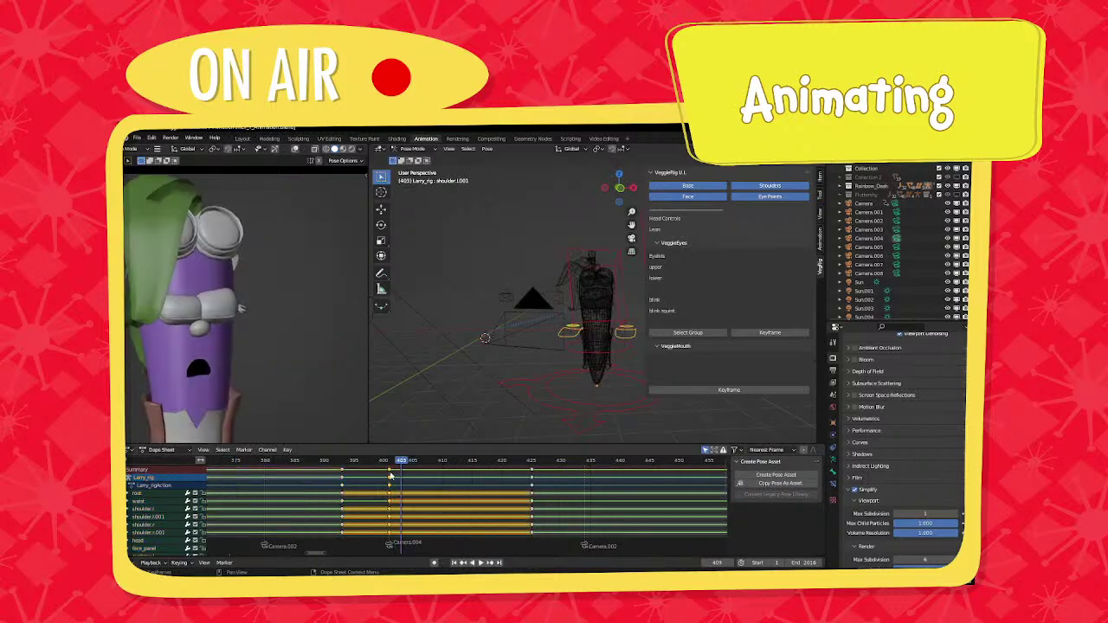
pyautogui.hotkey('shift', 'd')
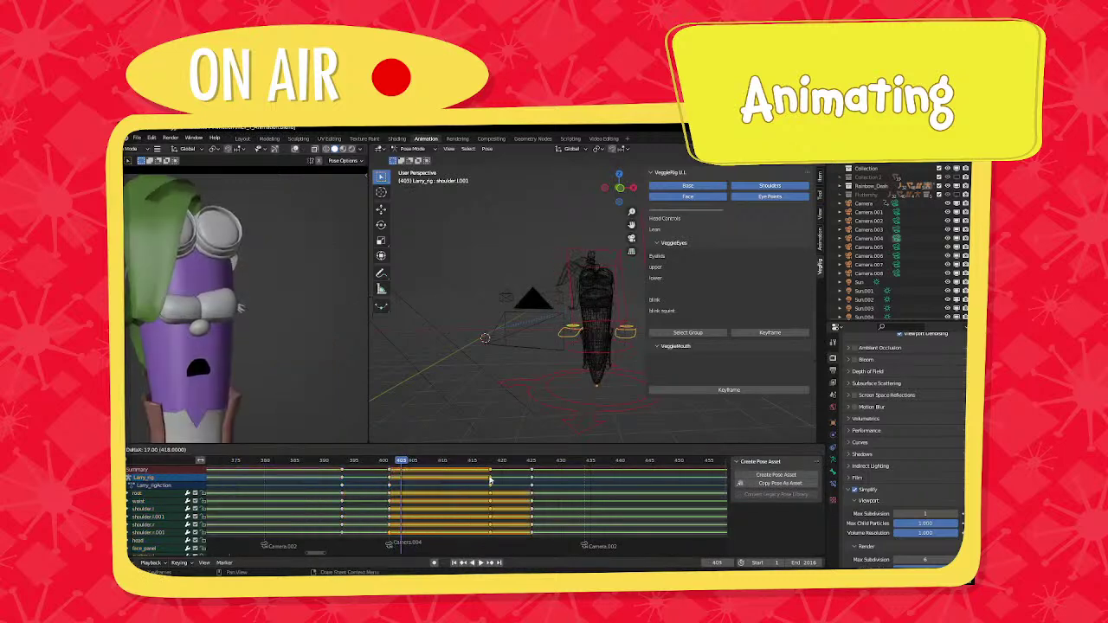
pyautogui.click(489, 466)
# Scrub on to frame 427 and move the keyframes at about frame 425 to about frame 423.
pyautogui.moveTo(489, 465); pyautogui.dragTo(546, 471)
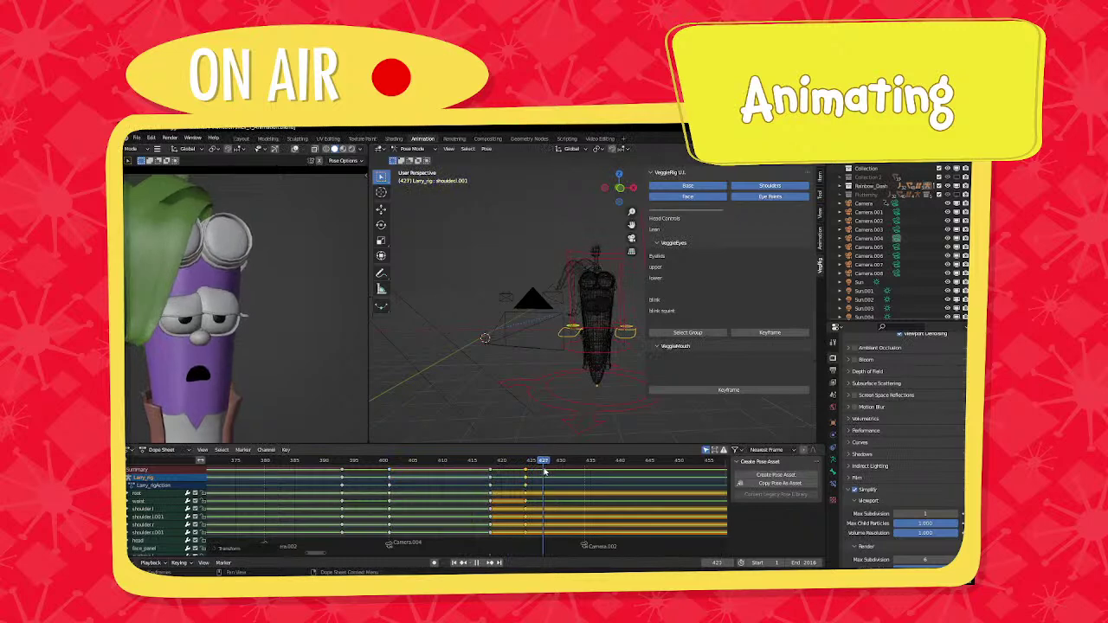
pyautogui.moveTo(520, 486); pyautogui.dragTo(441, 487, button='middle')
pyautogui.press('g')
pyautogui.click(469, 490)
# Duplicate the keyframes at about frame 423, check the motion up to frame 472, and place the copies at frame 466.
pyautogui.moveTo(528, 490); pyautogui.dragTo(382, 496, button='middle')
pyautogui.press('g')
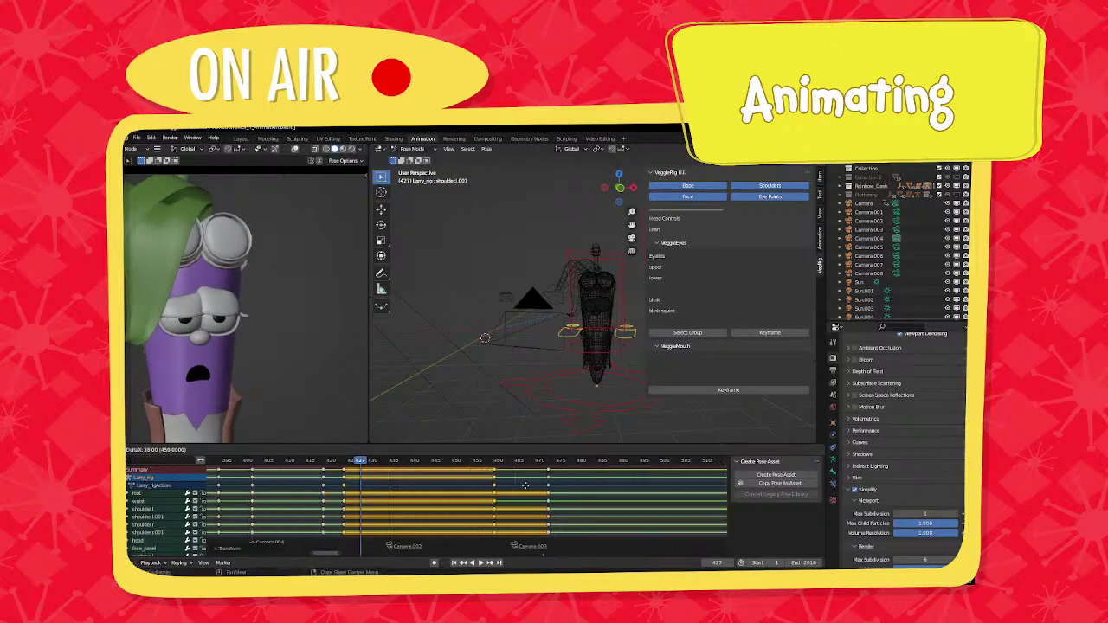
pyautogui.click(530, 486)
pyautogui.moveTo(485, 466); pyautogui.dragTo(549, 470)
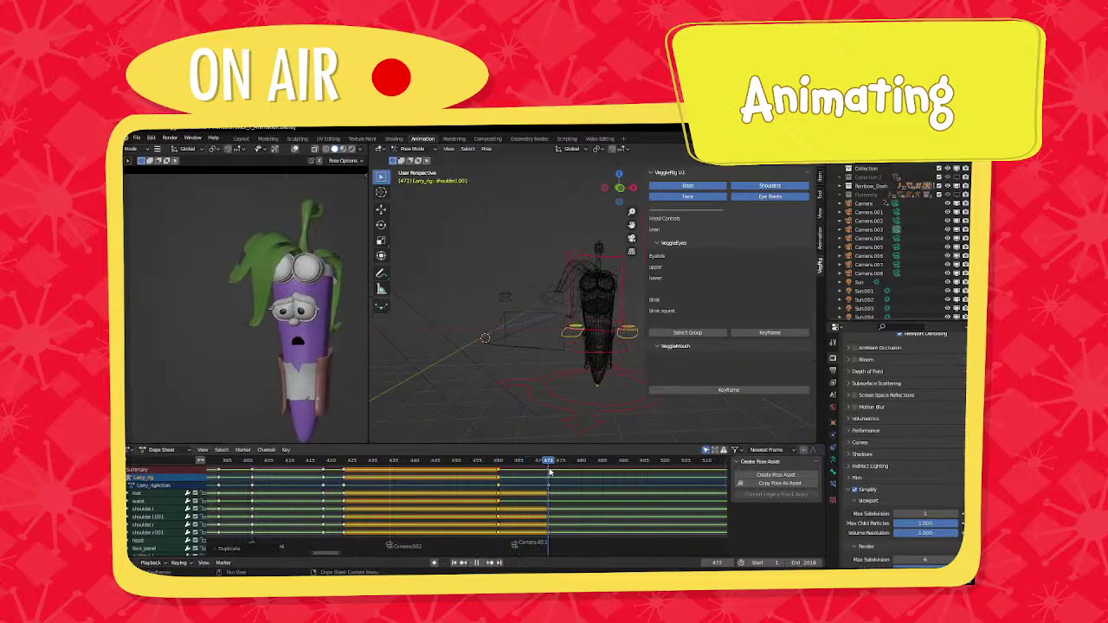
pyautogui.moveTo(495, 476); pyautogui.dragTo(453, 476, button='middle')
pyautogui.keyDown('ctrl'); pyautogui.scroll(-6, 455, 477); pyautogui.keyUp('ctrl')
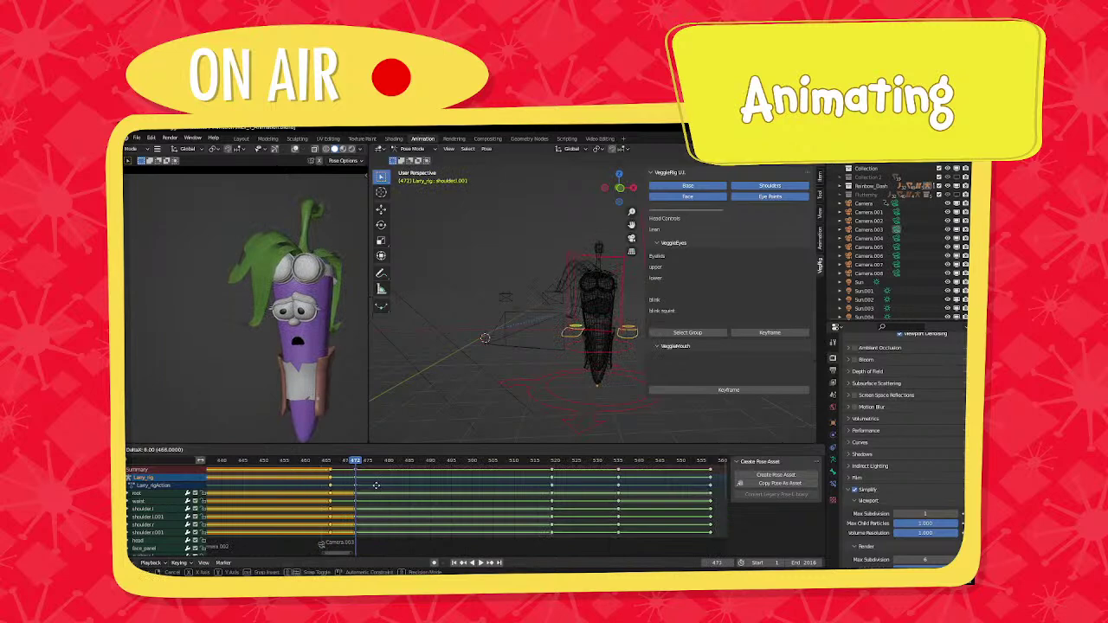
# Play on to frame 517 and duplicate the keyframes at about frame 472 to about frame 512.
pyautogui.press('space')
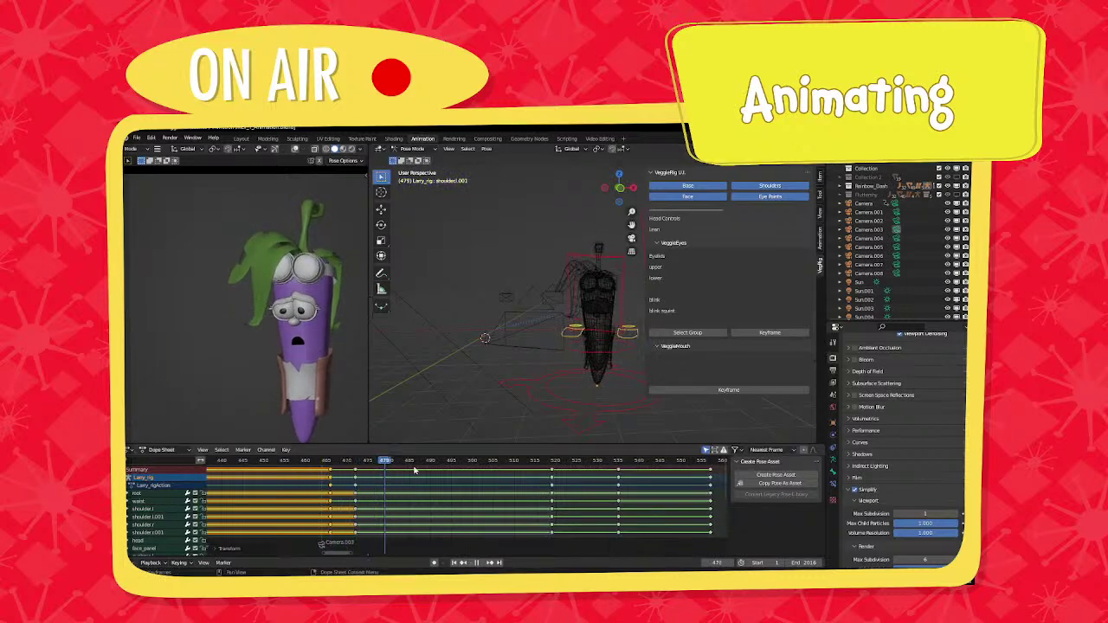
pyautogui.press('space')
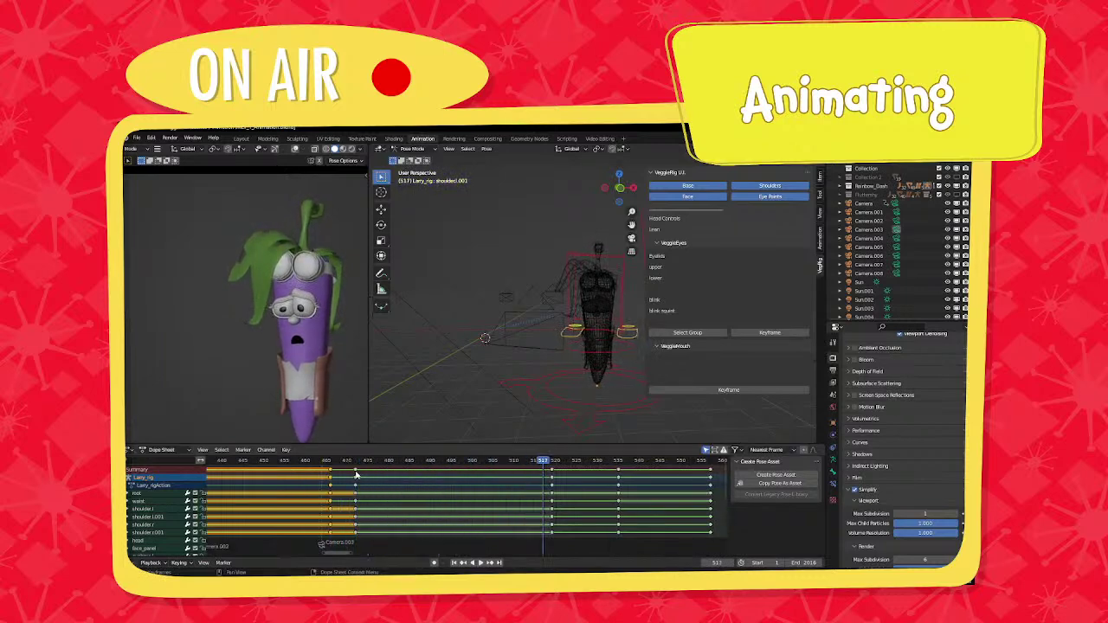
pyautogui.click(356, 471)
pyautogui.hotkey('shift', 'd')
pyautogui.click(523, 485)
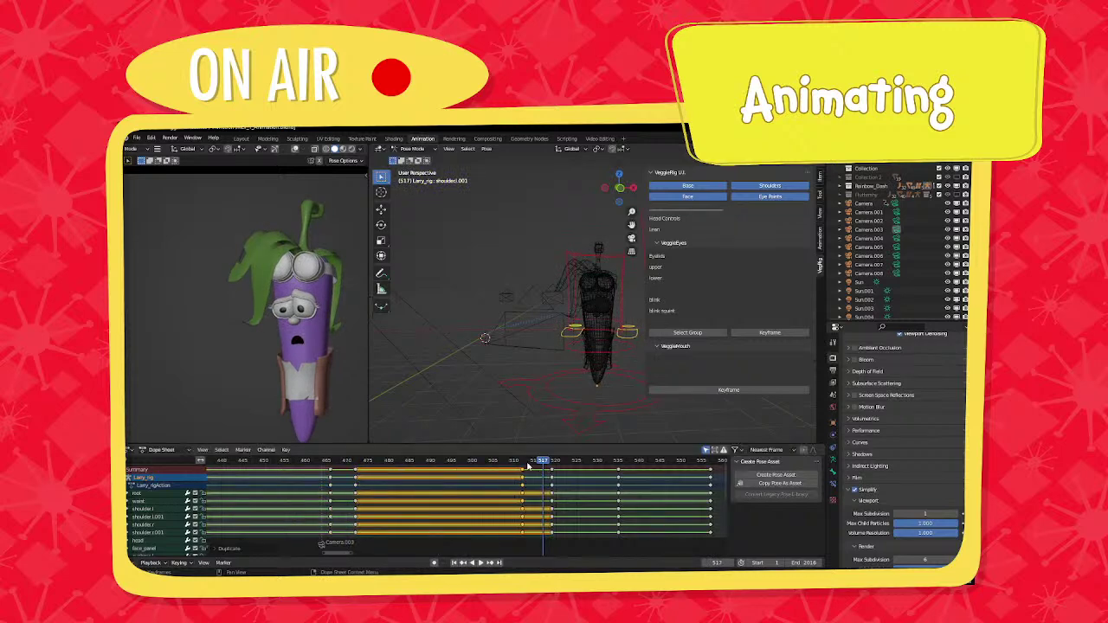
# Play on to frame 532 and duplicate the keyframes at about frame 519 to about frame 529.
pyautogui.press('space')
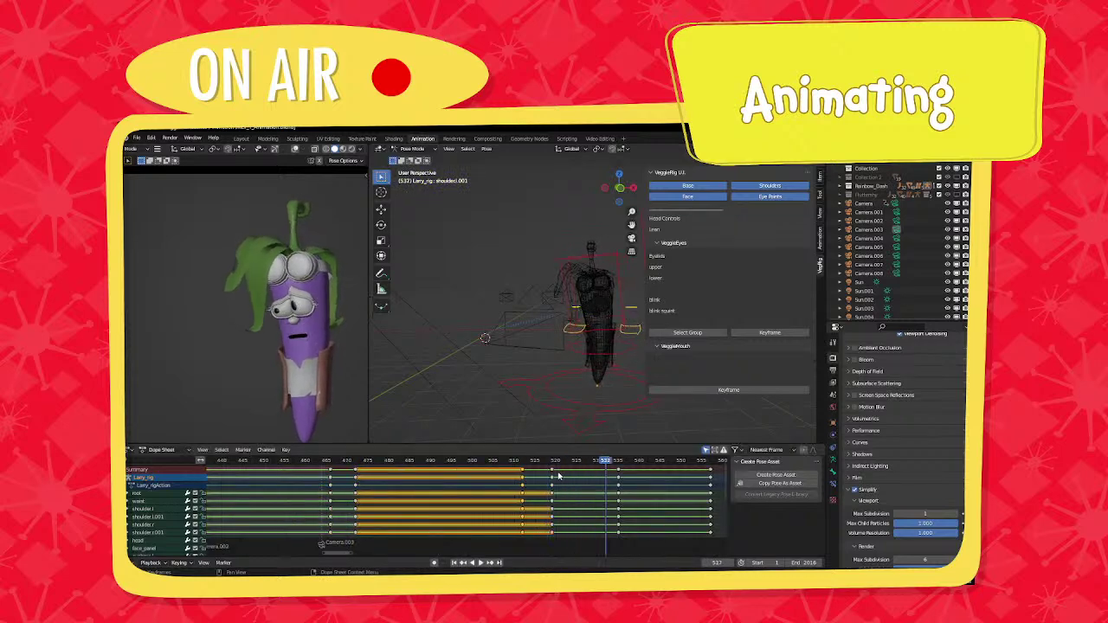
pyautogui.click(552, 475)
pyautogui.hotkey('shift', 'd')
pyautogui.click(589, 479)
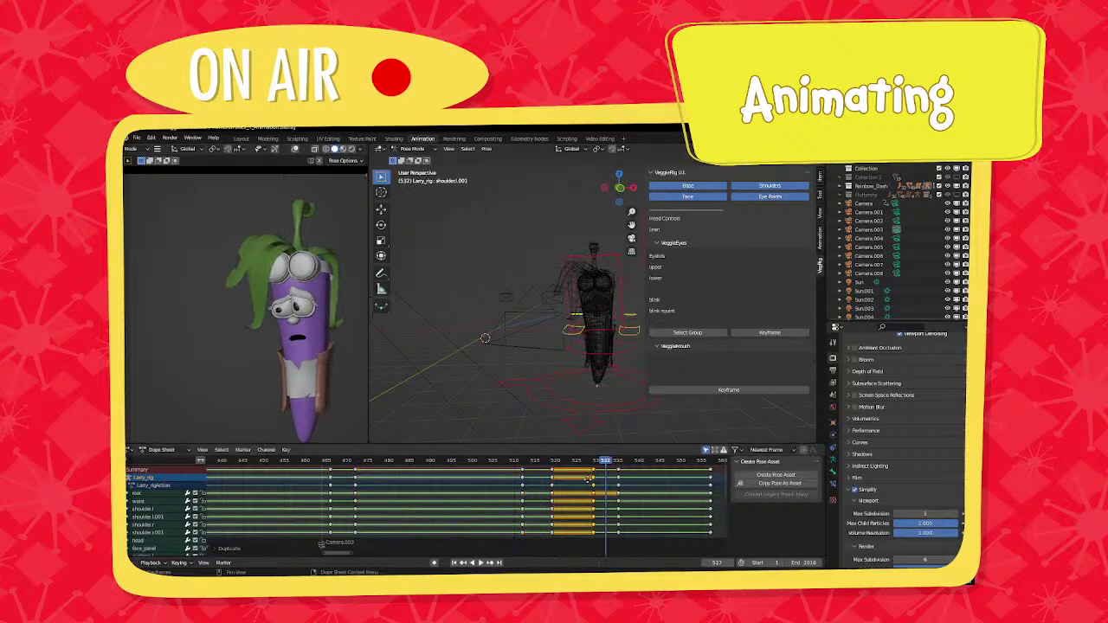
# Play on to frame 558 and duplicate the keyframes at about frame 535 to about frame 550.
pyautogui.moveTo(589, 478); pyautogui.dragTo(512, 472, button='middle')
pyautogui.press('space')
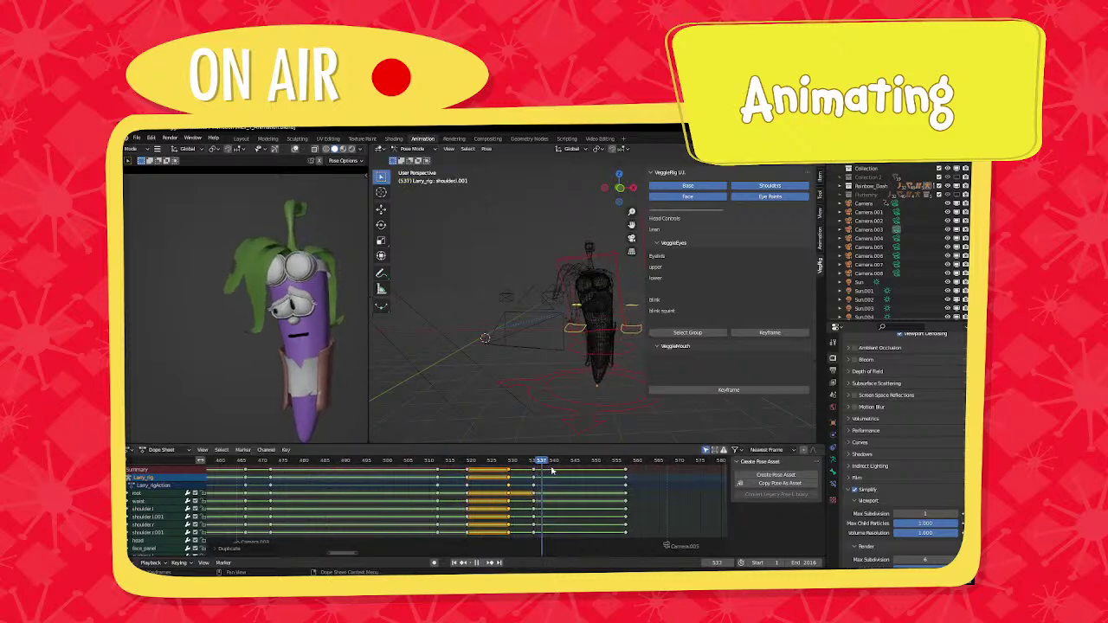
pyautogui.press('space')
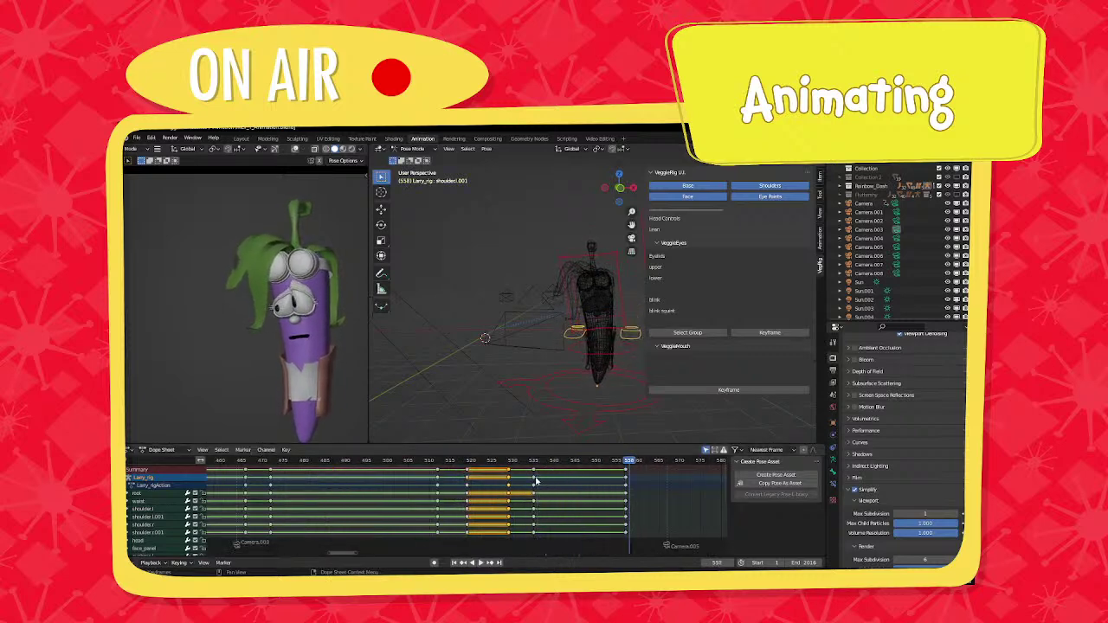
pyautogui.keyDown('alt'); pyautogui.click(534, 479); pyautogui.keyUp('alt')
pyautogui.hotkey('shift', 'd')
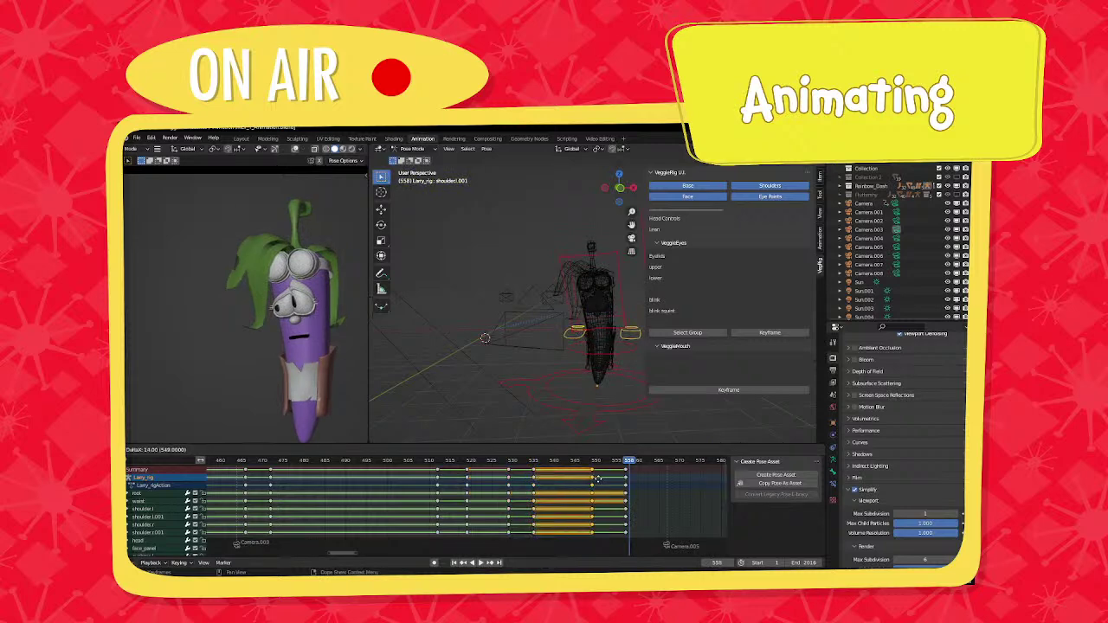
pyautogui.click(597, 478)
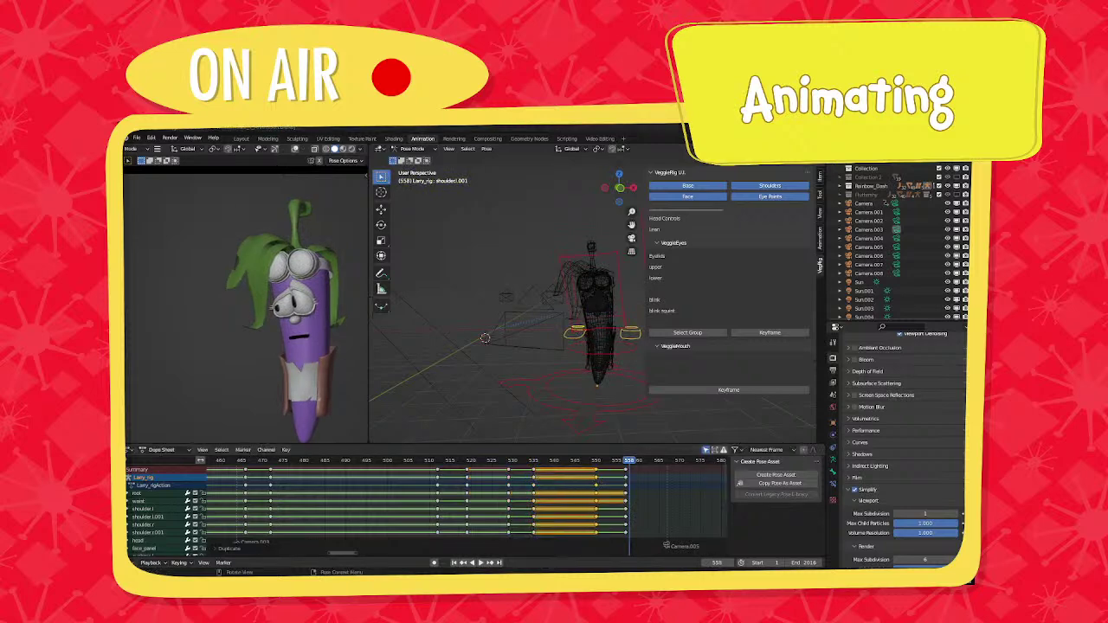
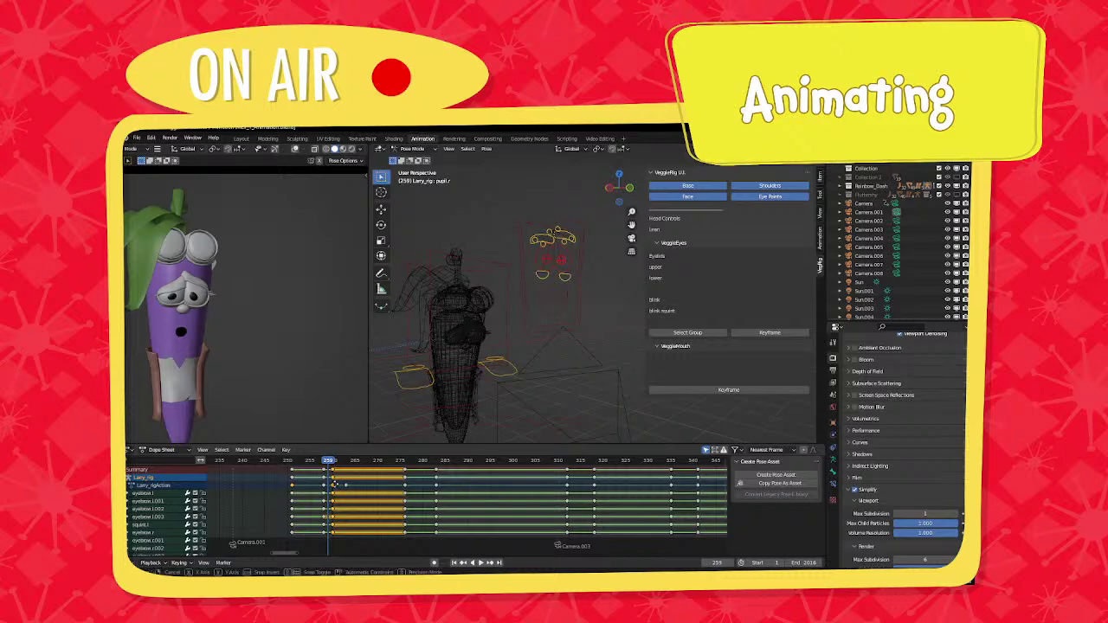
# Move the selected facial control keyframes near frame 260 to about frame 261.
pyautogui.press('g')
pyautogui.click(333, 469)
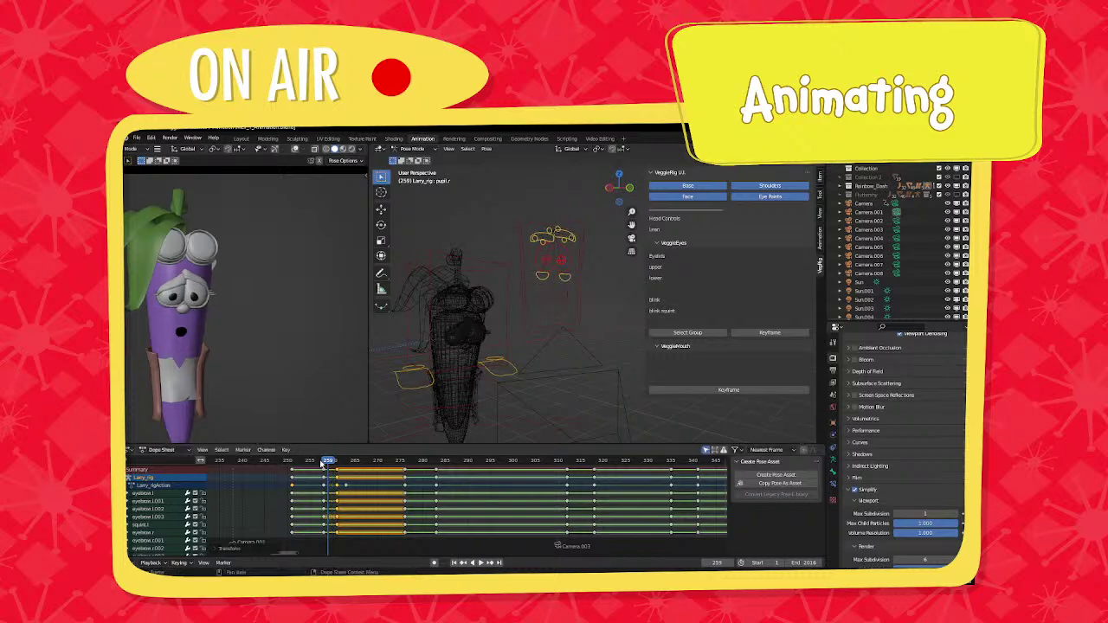
# Insert a keyframe for the selected facial controls at frame 267.
pyautogui.moveTo(324, 462); pyautogui.dragTo(358, 465)
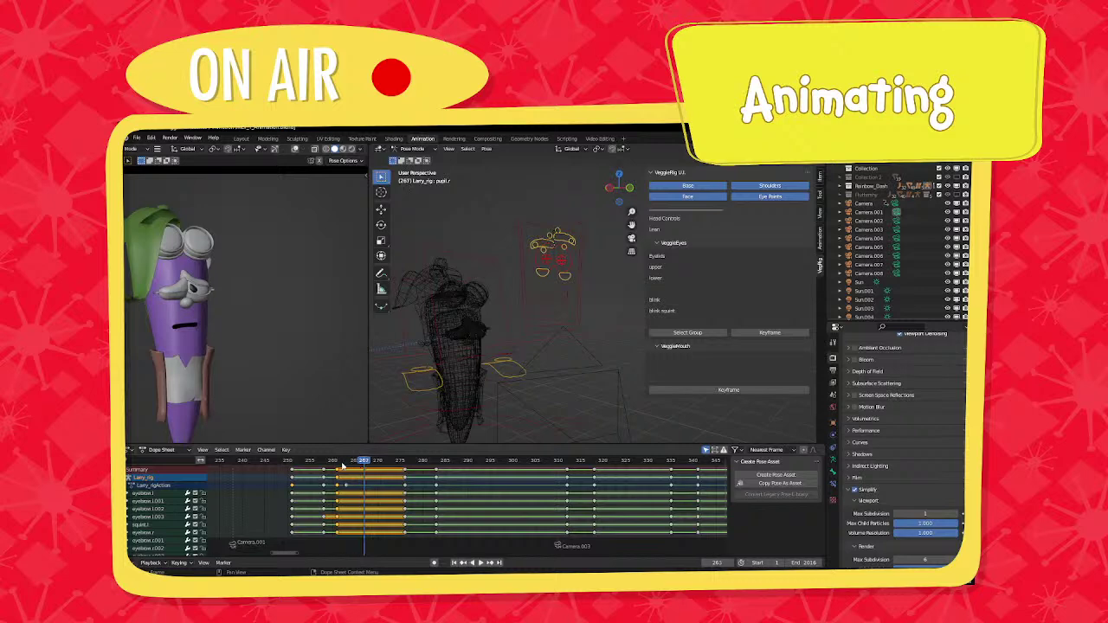
pyautogui.press('i')
pyautogui.click(505, 352)
# Go to frame 261 and raise the two small controls beneath the eyebrow outlines slightly.
pyautogui.press('Down')
pyautogui.press('Down')
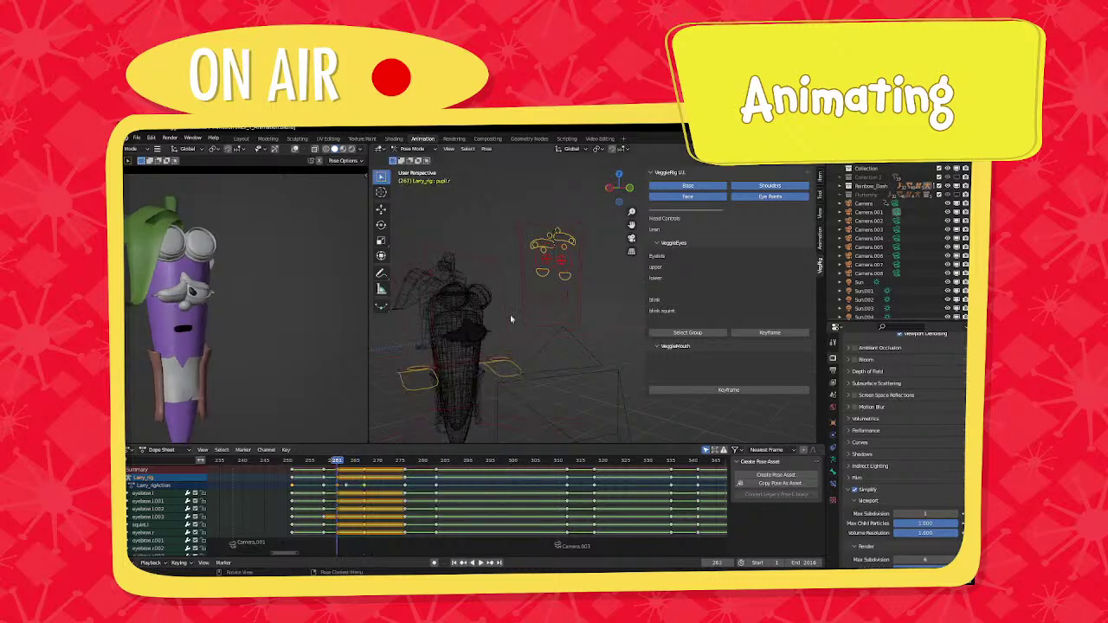
pyautogui.press('KP_Divide')
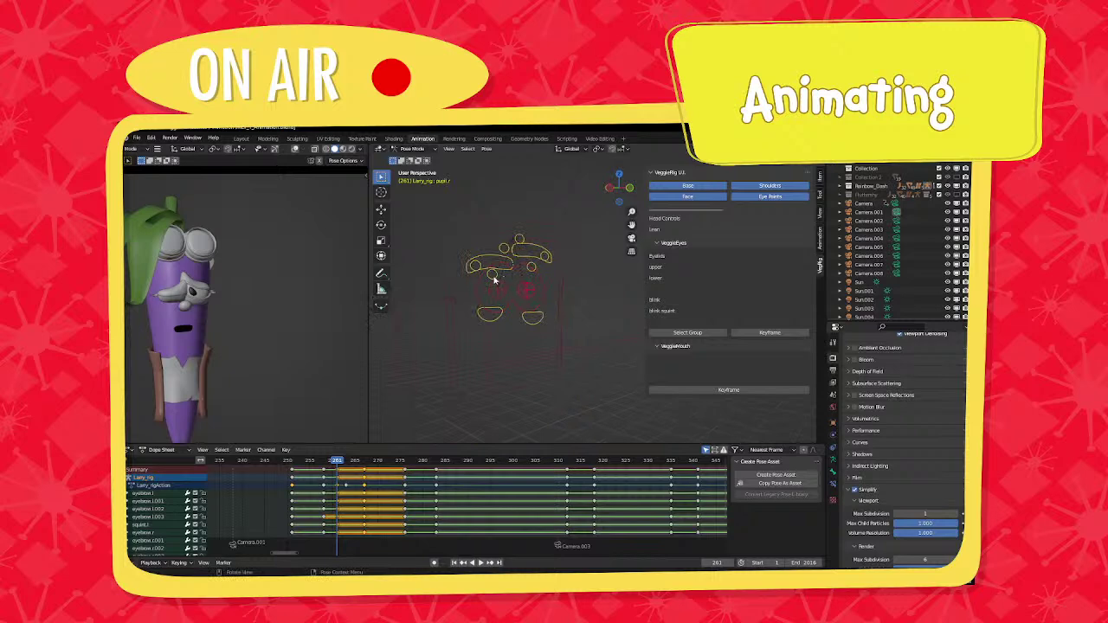
pyautogui.click(493, 277)
pyautogui.keyDown('shift'); pyautogui.click(531, 266); pyautogui.keyUp('shift')
pyautogui.press('g')
pyautogui.click(531, 262)
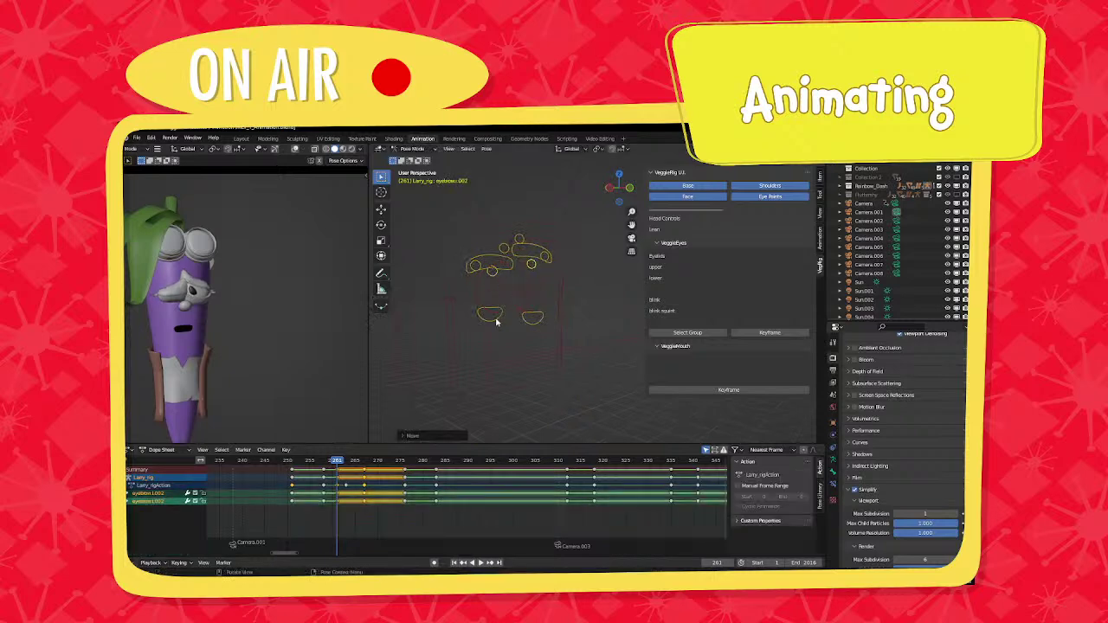
# Lower both squint controls slightly and insert a keyframe for the whole eye control group at frame 261.
pyautogui.click(496, 322)
pyautogui.keyDown('shift'); pyautogui.click(532, 319); pyautogui.keyUp('shift')
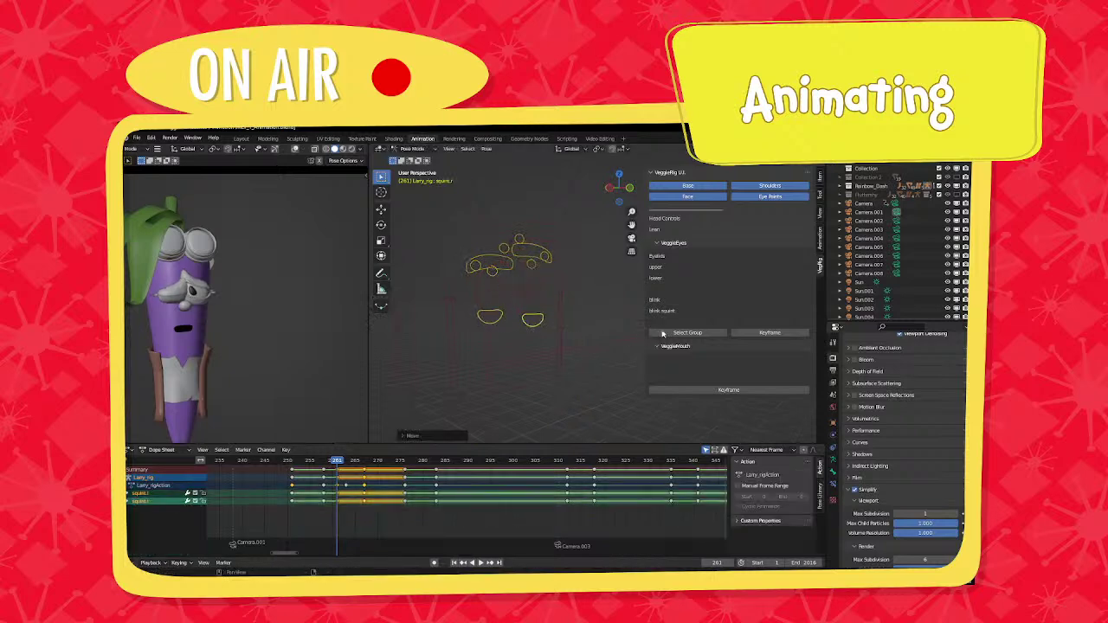
pyautogui.click(665, 333)
pyautogui.press('i')
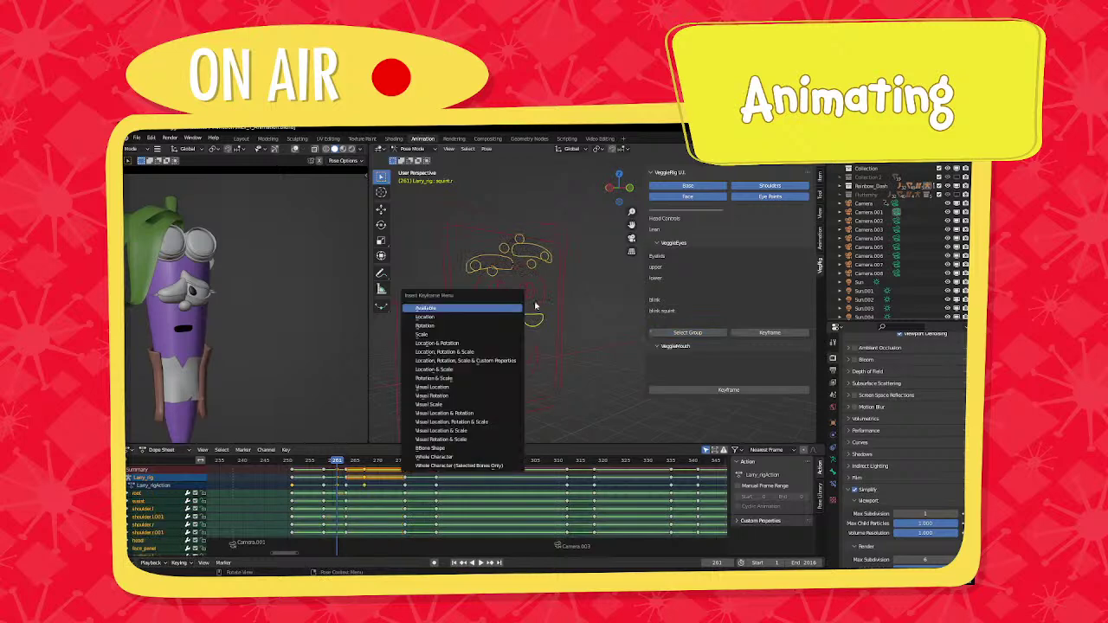
pyautogui.click(517, 325)
pyautogui.click(530, 324)
pyautogui.click(680, 333)
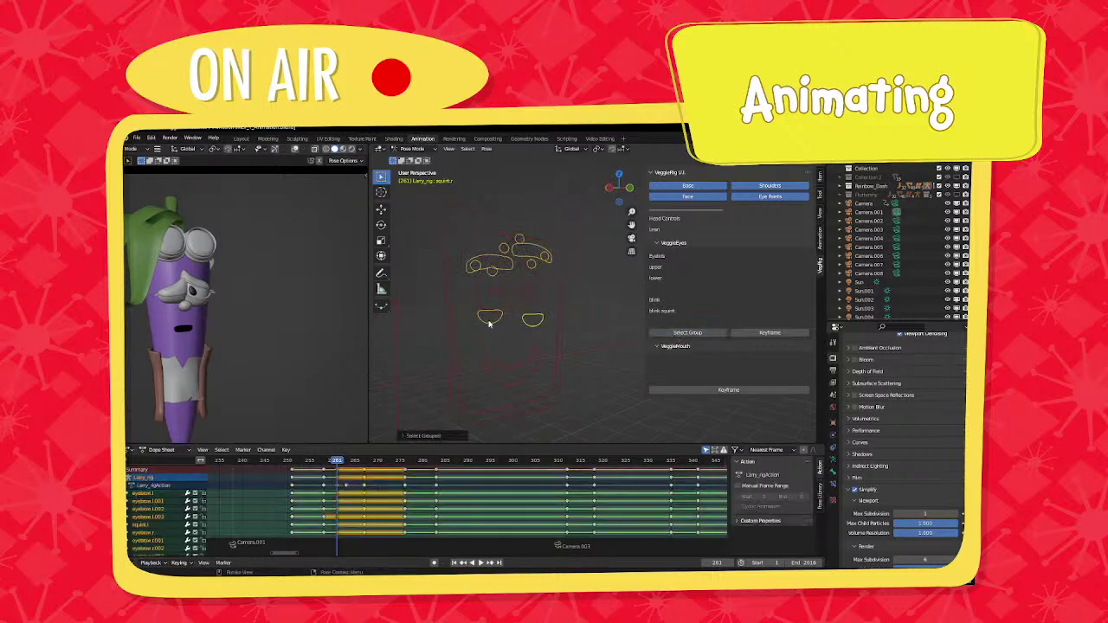
pyautogui.press('i')
pyautogui.click(489, 321)
# Move the selected facial keyframes near frame 262 to frame 261 and play back the change.
pyautogui.moveTo(340, 467); pyautogui.dragTo(332, 464)
pyautogui.click(337, 465)
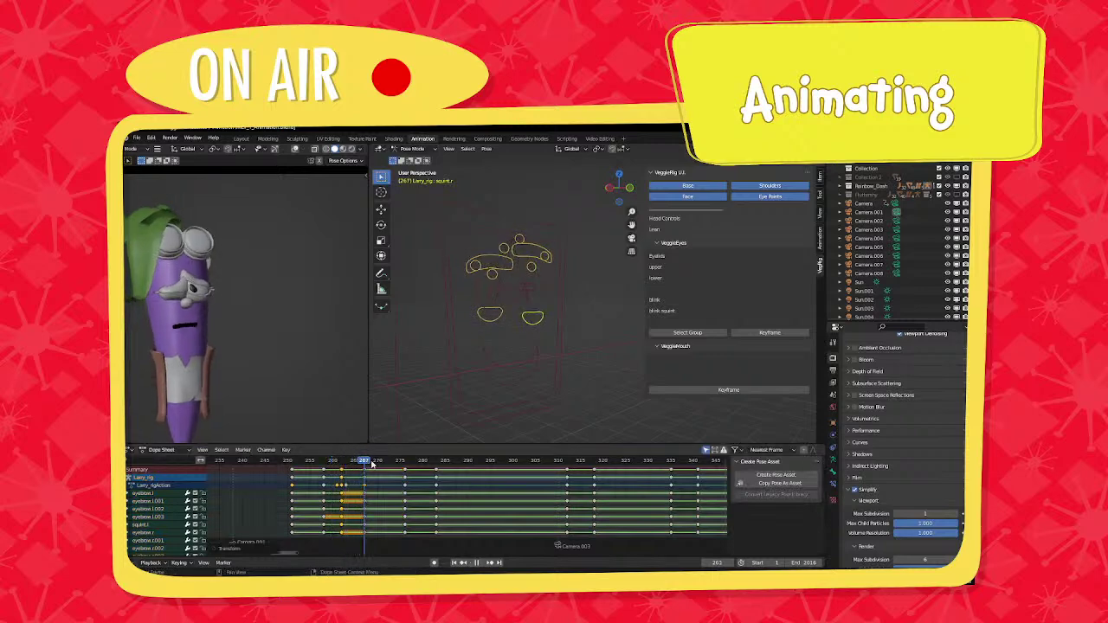
pyautogui.press('space')
pyautogui.press('g')
pyautogui.click(349, 474)
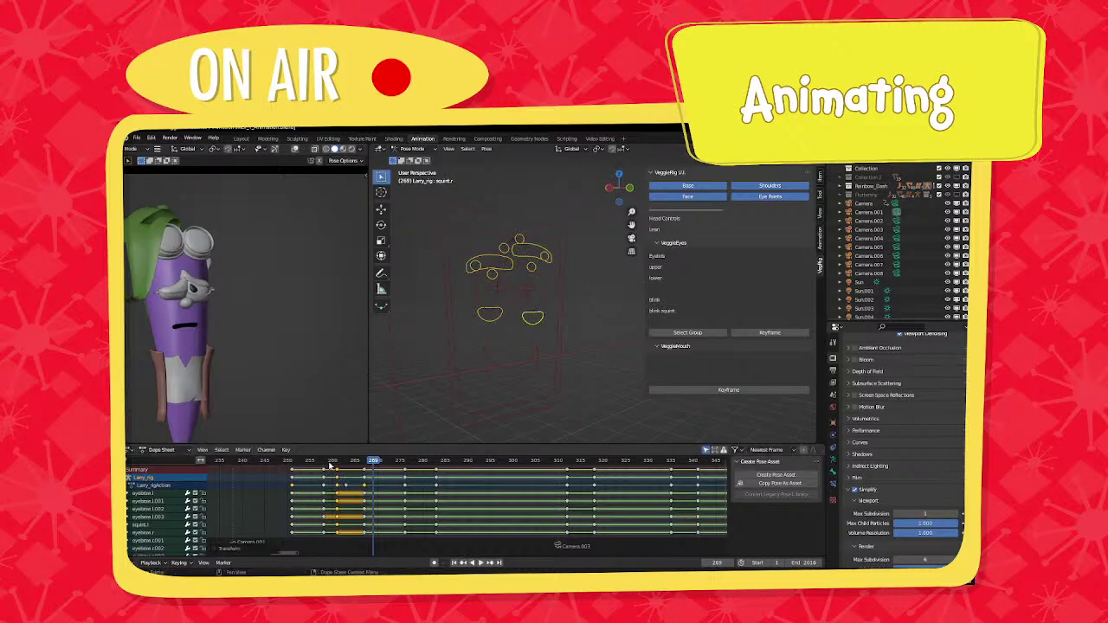
pyautogui.moveTo(329, 465); pyautogui.dragTo(373, 461)
# Select the head control, rotate it slightly at frame 260 and insert a keyframe.
pyautogui.scroll(-2, 462, 391)
pyautogui.keyDown('shift'); pyautogui.moveTo(463, 390); pyautogui.dragTo(506, 385, button='middle'); pyautogui.keyUp('shift')
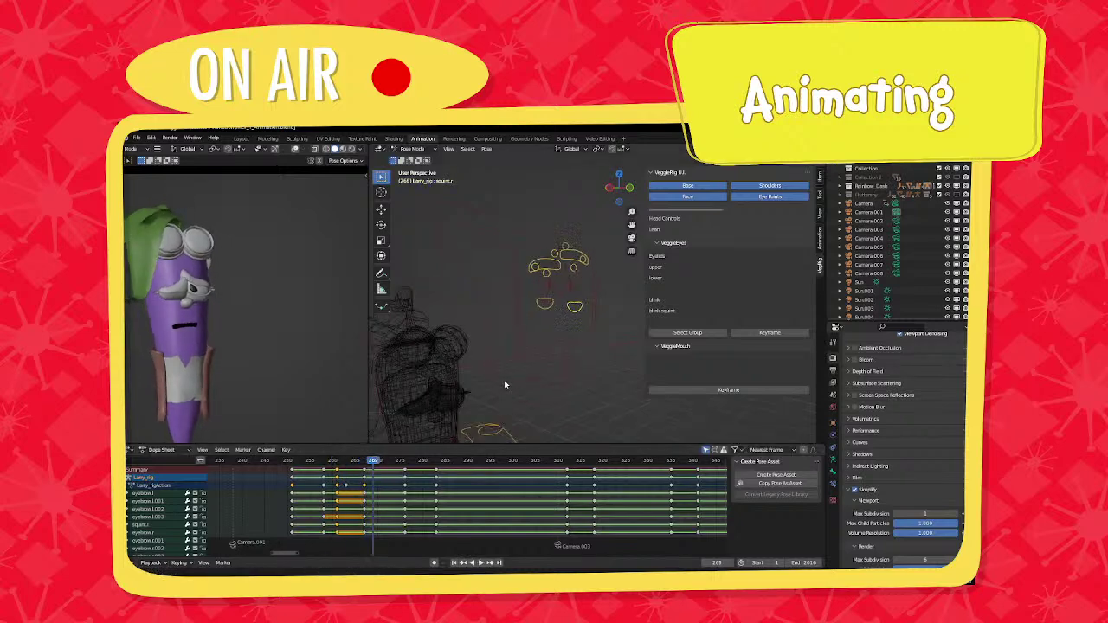
pyautogui.click(499, 365)
pyautogui.moveTo(330, 467); pyautogui.dragTo(337, 464)
pyautogui.scroll(-1, 437, 380)
pyautogui.press('Left')
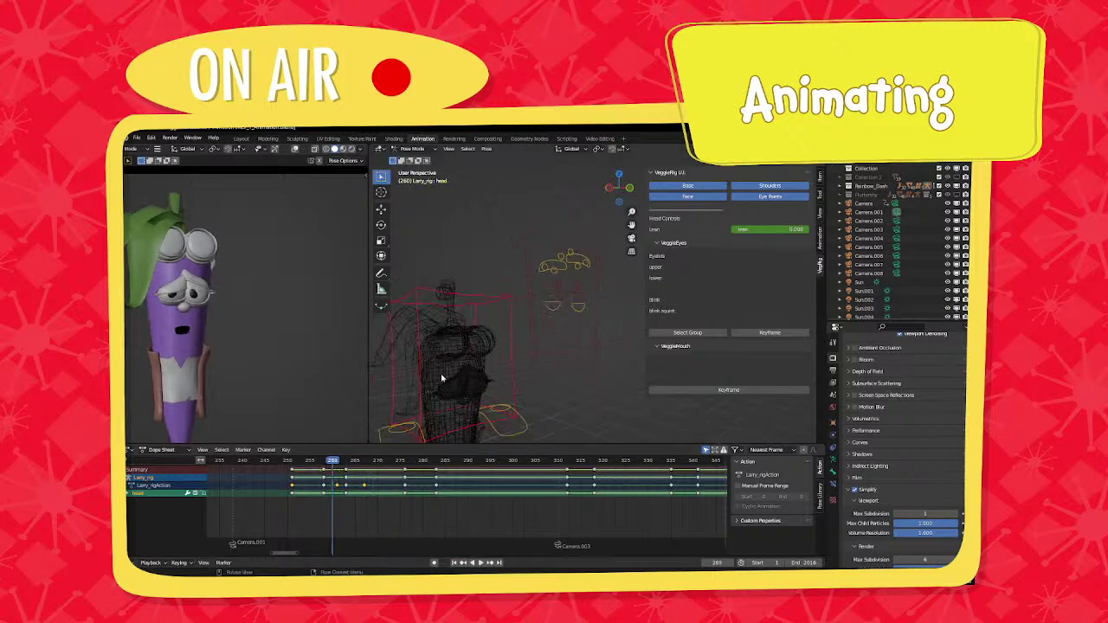
pyautogui.keyDown('shift'); pyautogui.moveTo(443, 379); pyautogui.dragTo(451, 340, button='middle'); pyautogui.keyUp('shift')
pyautogui.press('r')
pyautogui.press('r')
pyautogui.click(455, 317)
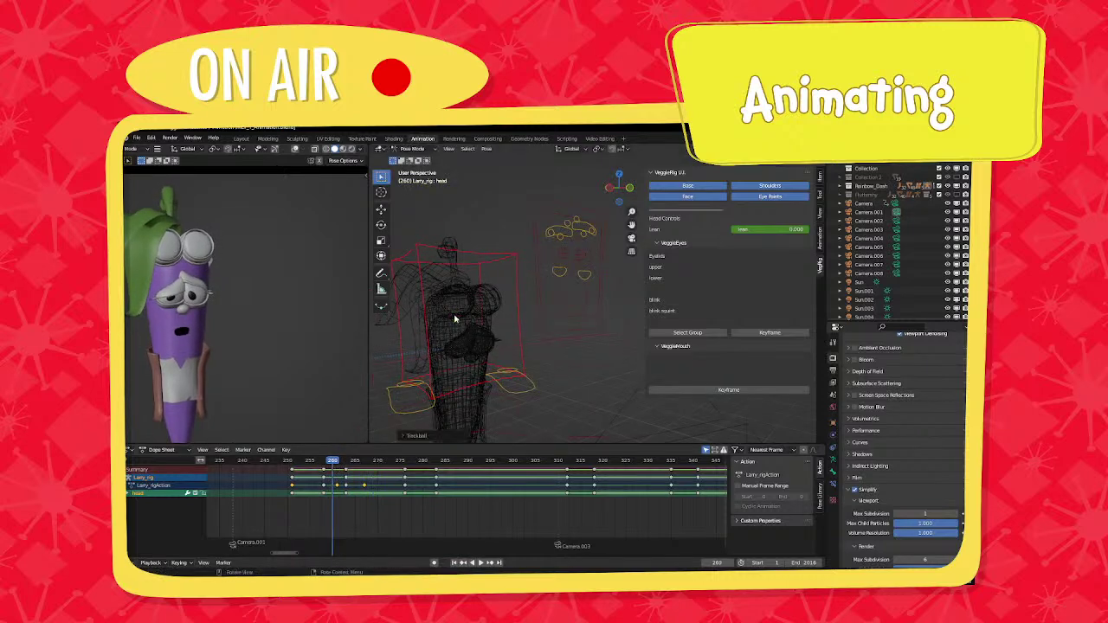
pyautogui.press('i')
pyautogui.click(455, 318)
# Play on to frame 276, adjust the head control's pose slightly from a side angle and keyframe it.
pyautogui.press('space')
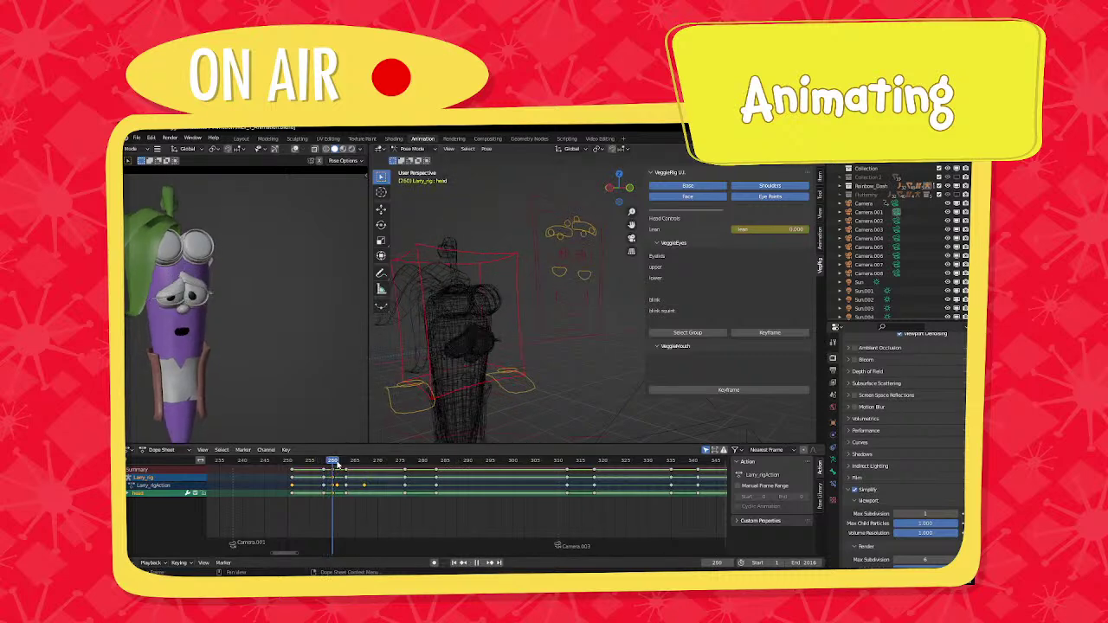
pyautogui.moveTo(342, 465); pyautogui.dragTo(400, 474)
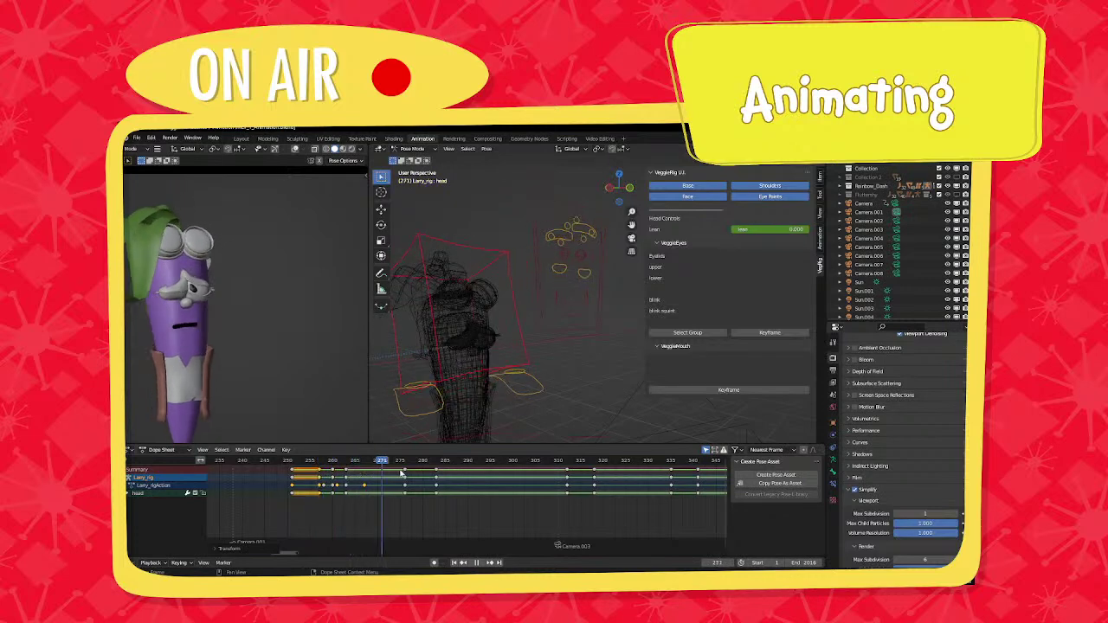
pyautogui.moveTo(466, 369); pyautogui.dragTo(514, 358, button='middle')
pyautogui.press('r')
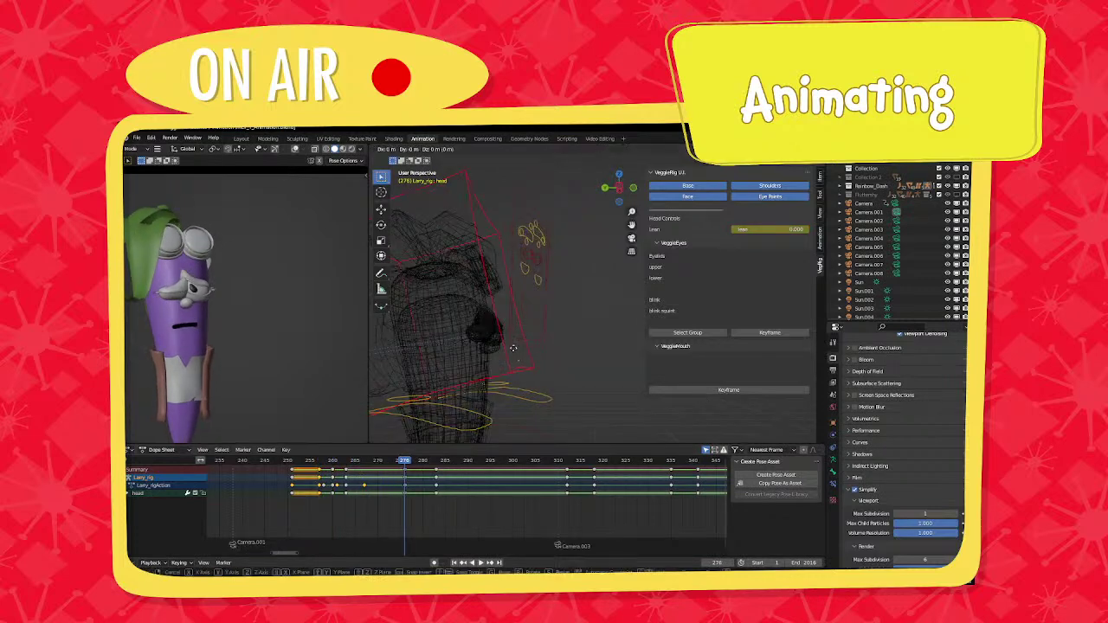
pyautogui.click(513, 348)
pyautogui.press('i')
pyautogui.click(513, 348)
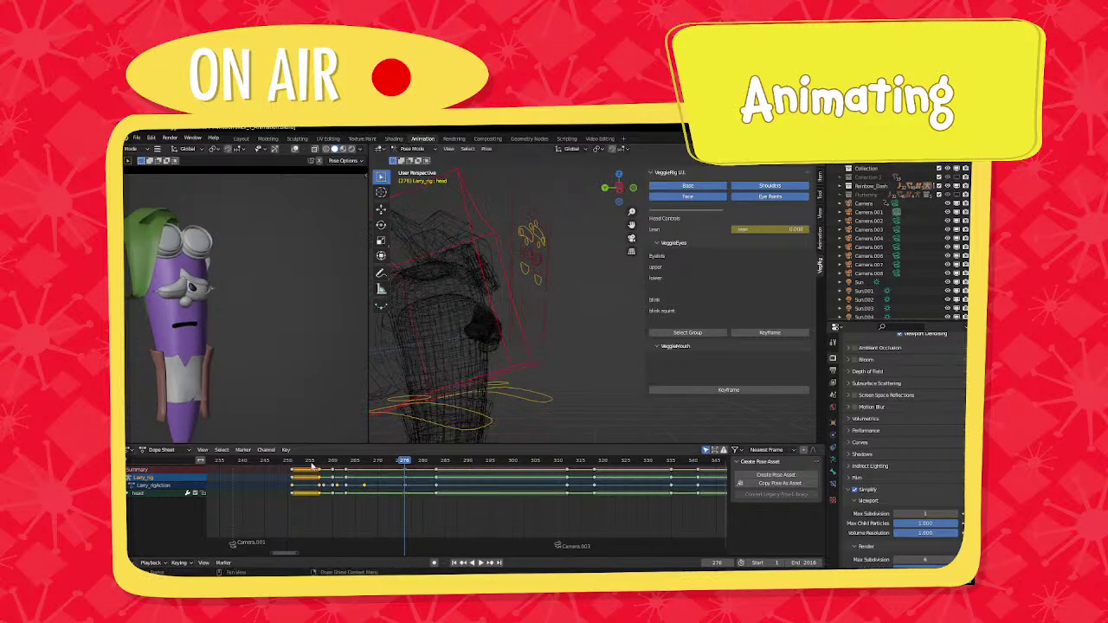
# Play the motion through to frame 280, rotate the head control slightly and insert a keyframe there.
pyautogui.click(321, 462)
pyautogui.press('space')
pyautogui.moveTo(343, 461); pyautogui.dragTo(405, 483)
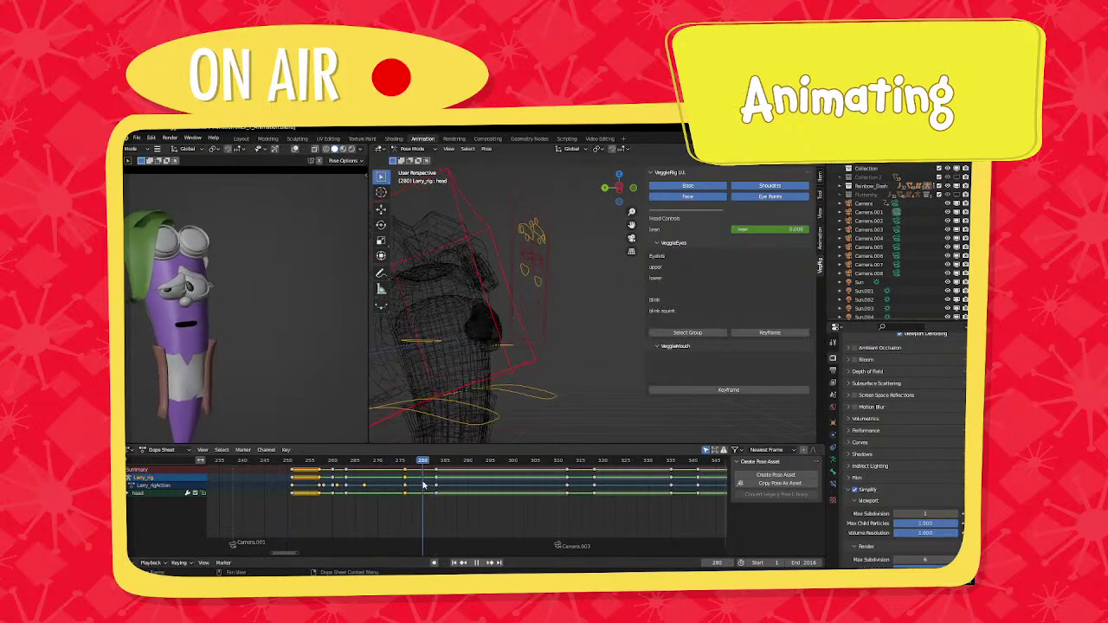
pyautogui.press('r')
pyautogui.press('r')
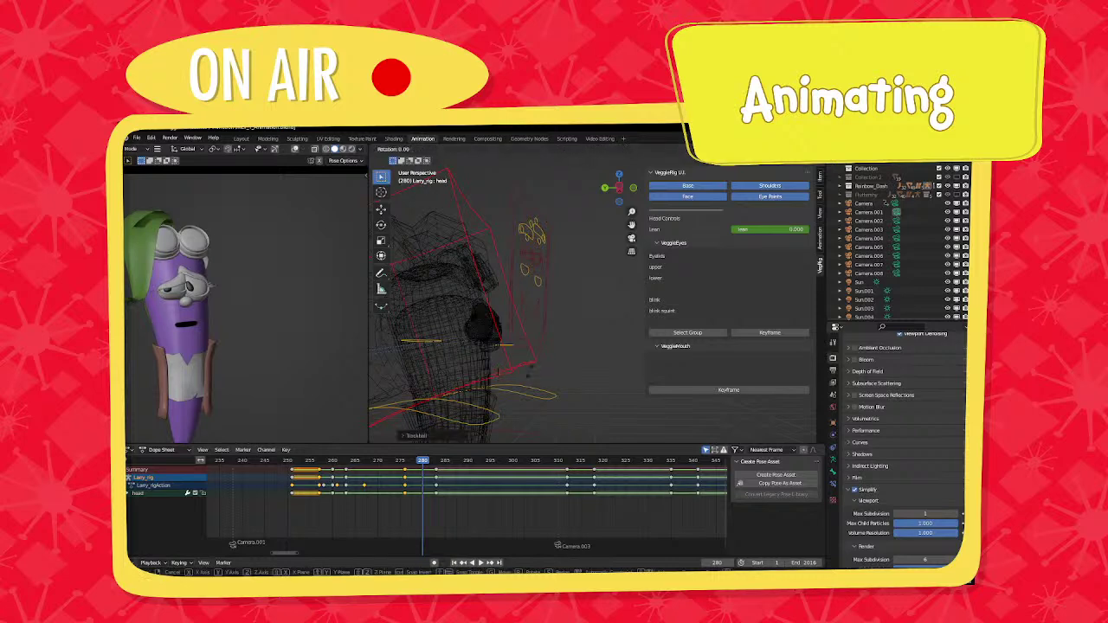
pyautogui.click(529, 375)
pyautogui.press('i')
pyautogui.click(529, 376)
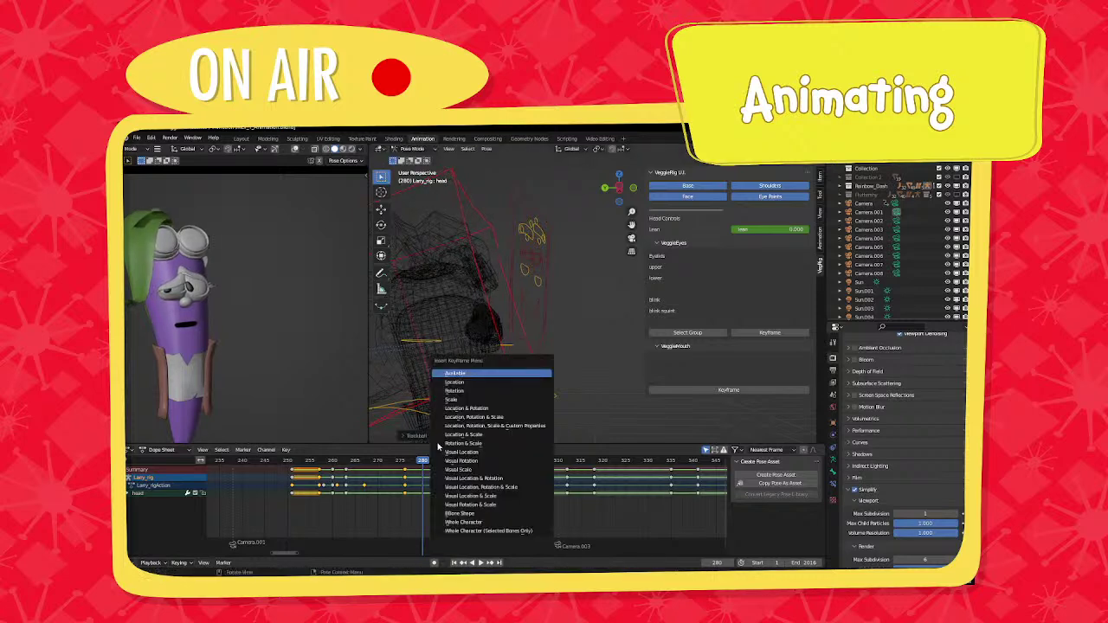
# Play on past frame 300, select the four shoulder controls and keyframe them at frame 301.
pyautogui.moveTo(405, 464)
pyautogui.mouseDown()
pyautogui.moveTo(426, 465)
pyautogui.moveTo(404, 466)
pyautogui.mouseUp()
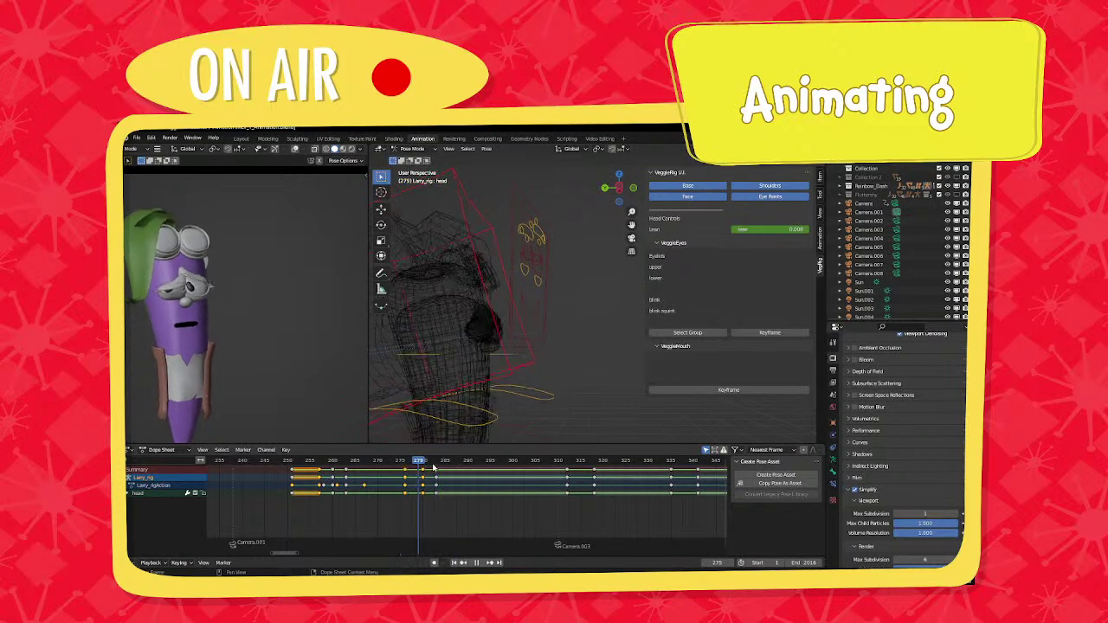
pyautogui.press('space')
pyautogui.moveTo(485, 487); pyautogui.dragTo(337, 514, button='middle')
pyautogui.scroll(1, 337, 516)
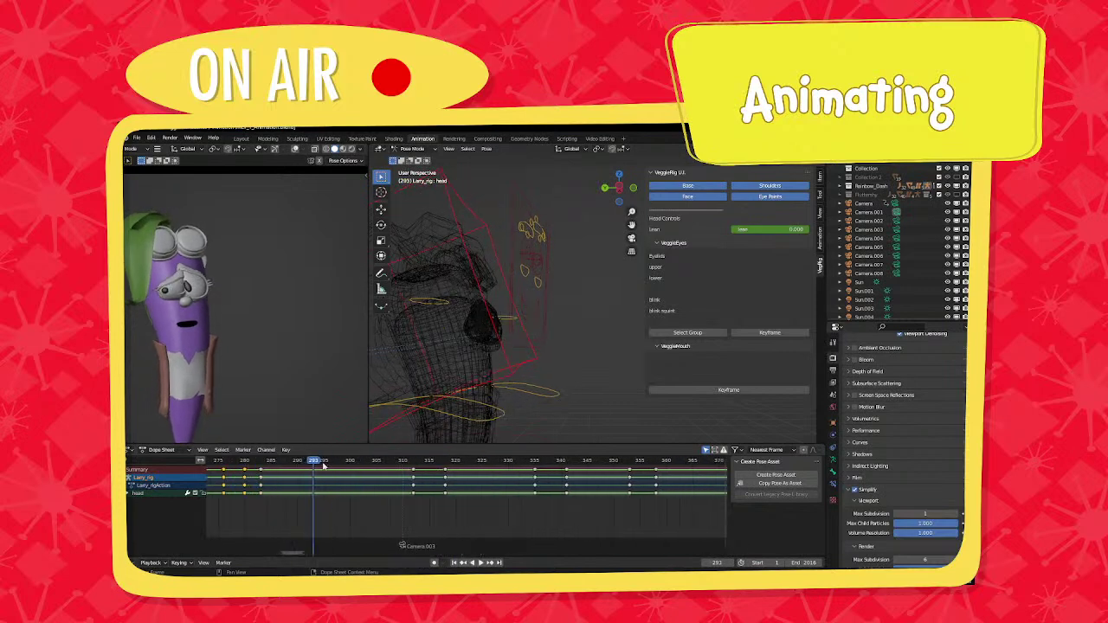
pyautogui.press('space')
pyautogui.moveTo(317, 475); pyautogui.dragTo(425, 497, button='middle')
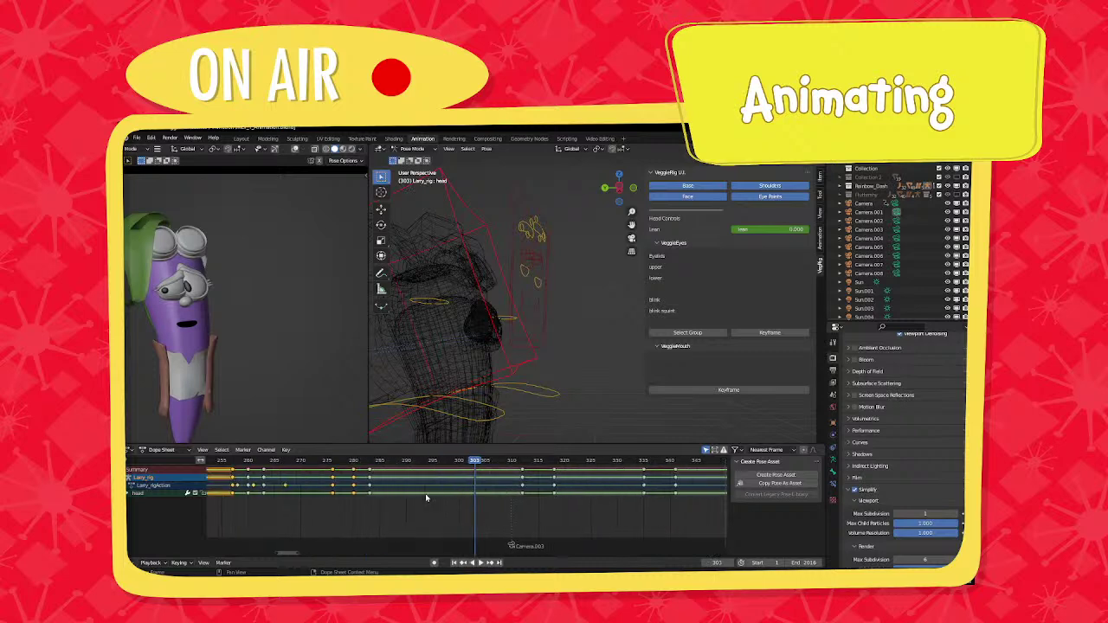
pyautogui.moveTo(508, 383); pyautogui.dragTo(448, 403, button='middle')
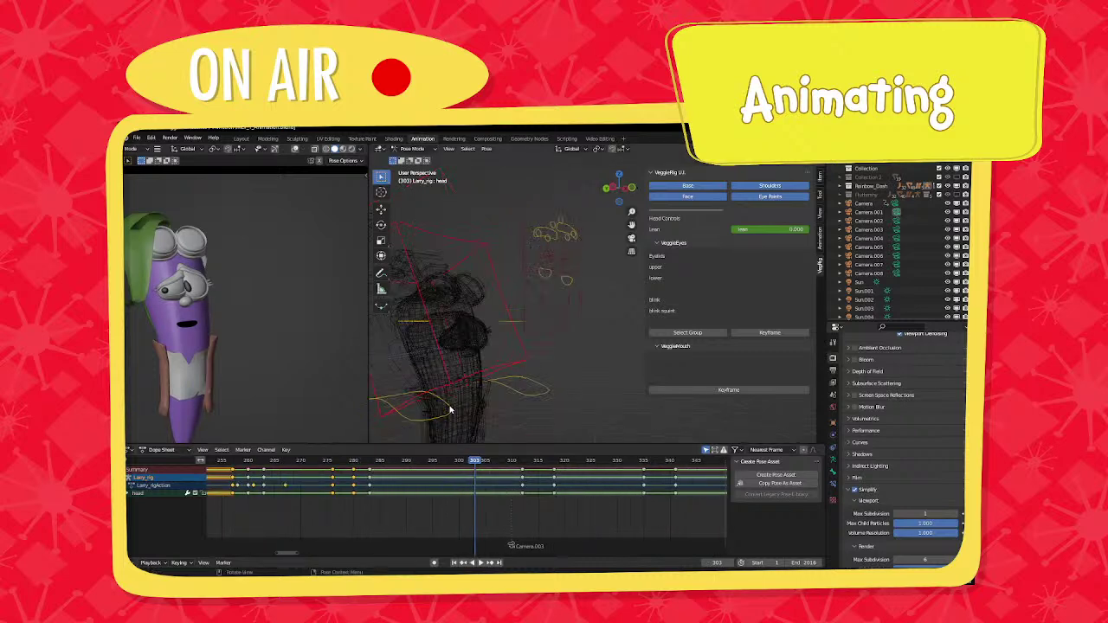
pyautogui.click(519, 385)
pyautogui.keyDown('shift'); pyautogui.click(517, 324); pyautogui.keyUp('shift')
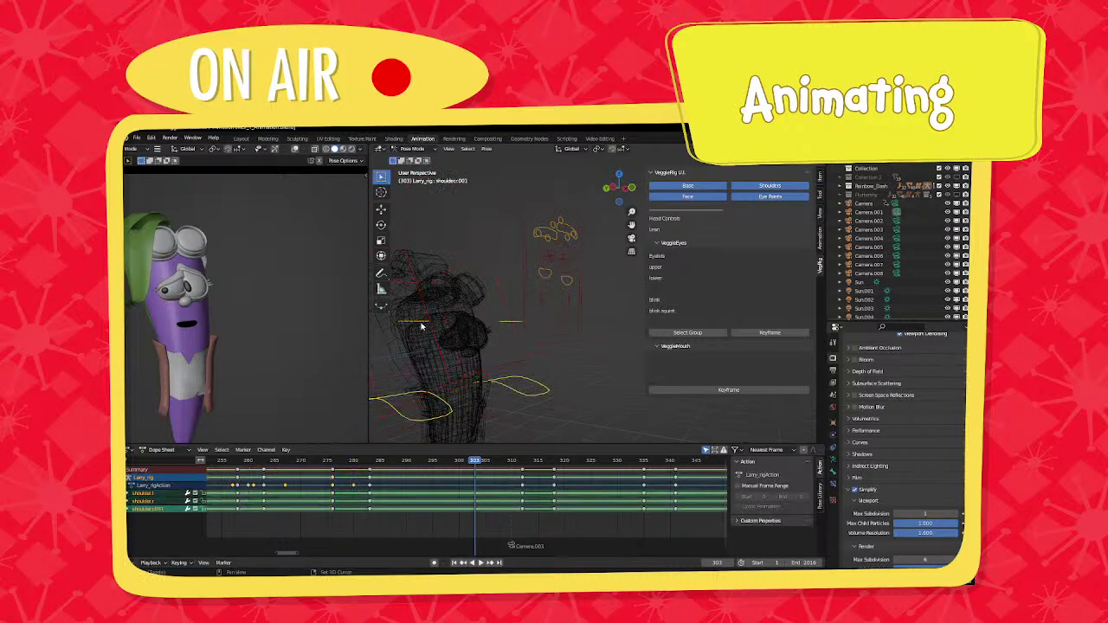
pyautogui.keyDown('shift'); pyautogui.click(421, 325); pyautogui.keyUp('shift')
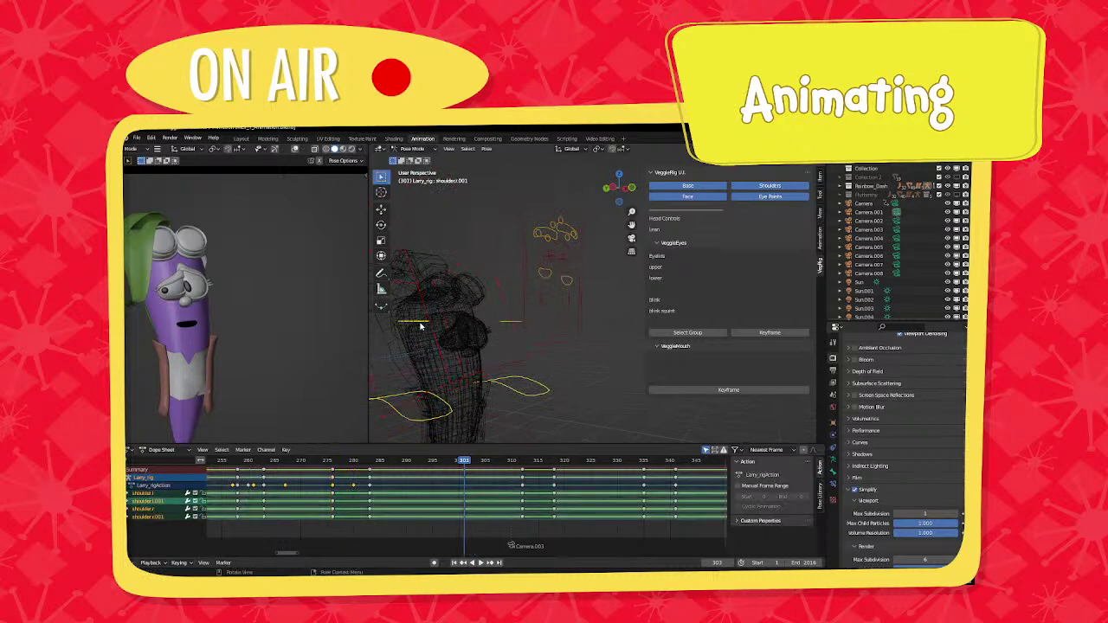
pyautogui.rightClick(421, 326)
pyautogui.click(422, 326)
# At frame 306, lower the two upper shoulder controls slightly and insert a keyframe for all rig controls.
pyautogui.press('Right')
pyautogui.press('Right')
pyautogui.press('Right')
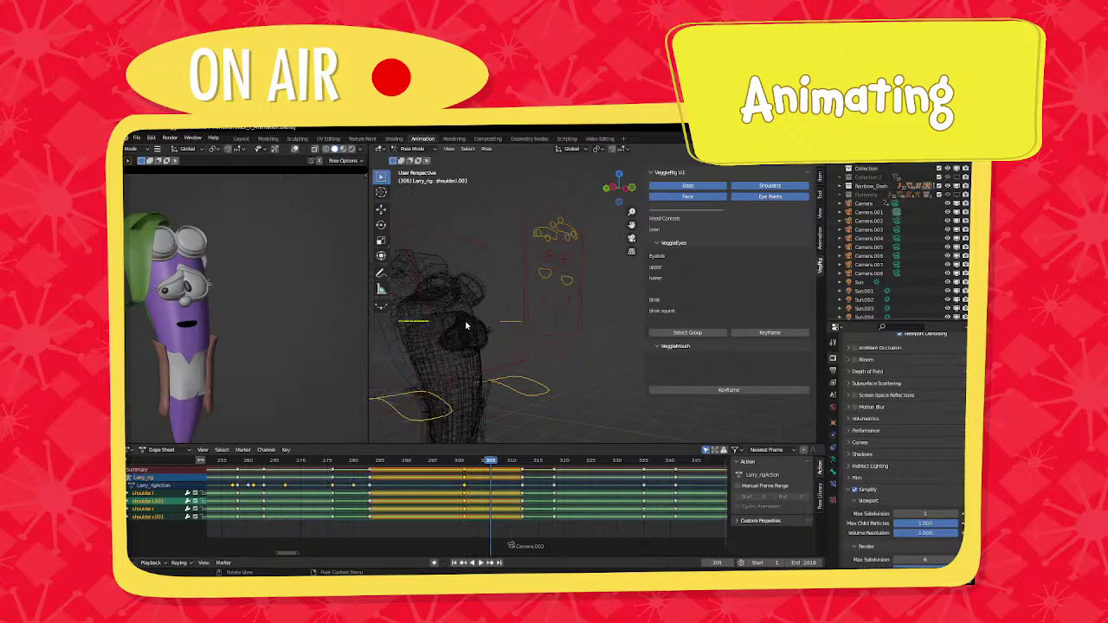
pyautogui.keyDown('shift'); pyautogui.click(503, 323); pyautogui.keyUp('shift')
pyautogui.keyDown('shift'); pyautogui.click(519, 325); pyautogui.keyUp('shift')
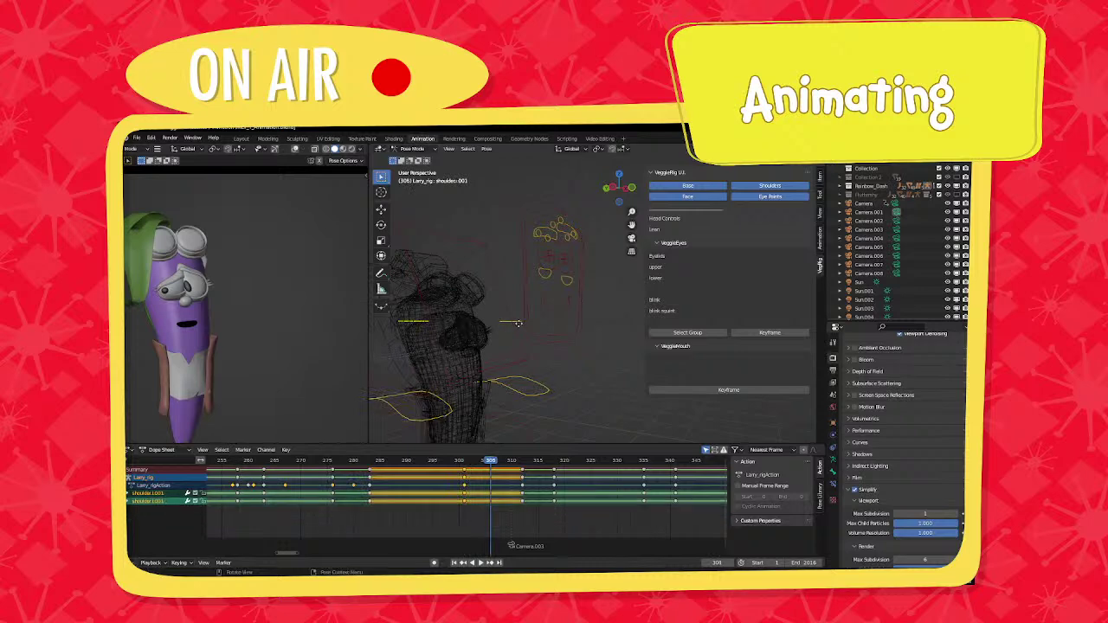
pyautogui.press('g')
pyautogui.click(519, 335)
pyautogui.press('a')
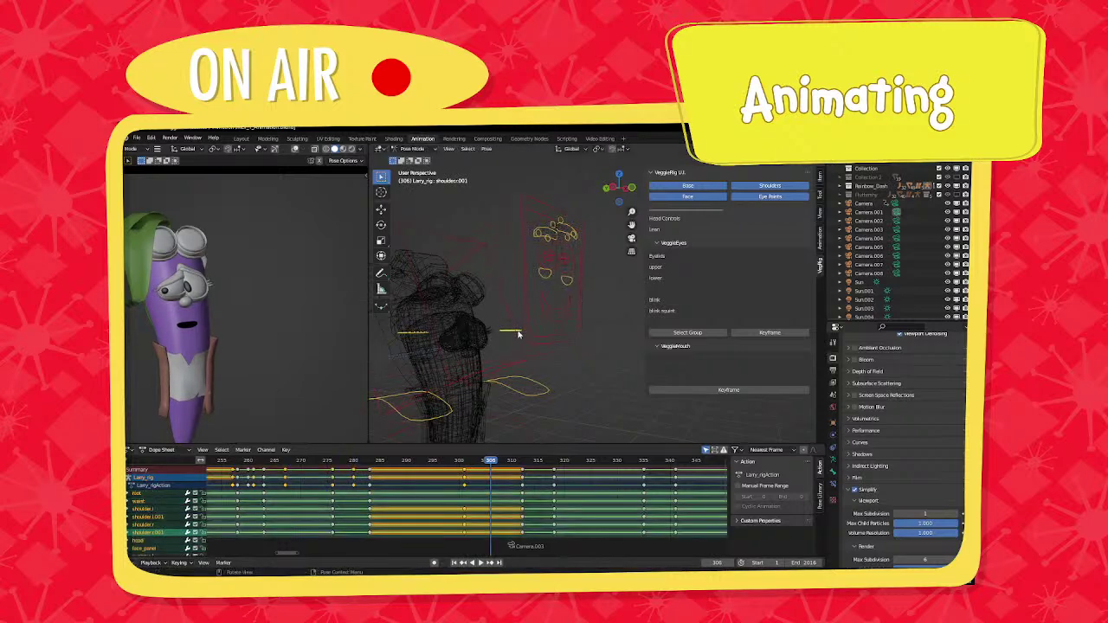
pyautogui.rightClick(520, 335)
pyautogui.click(519, 336)
# Return to frame 301, insert a keyframe for all rig controls and play back the surrounding frames.
pyautogui.click(465, 461)
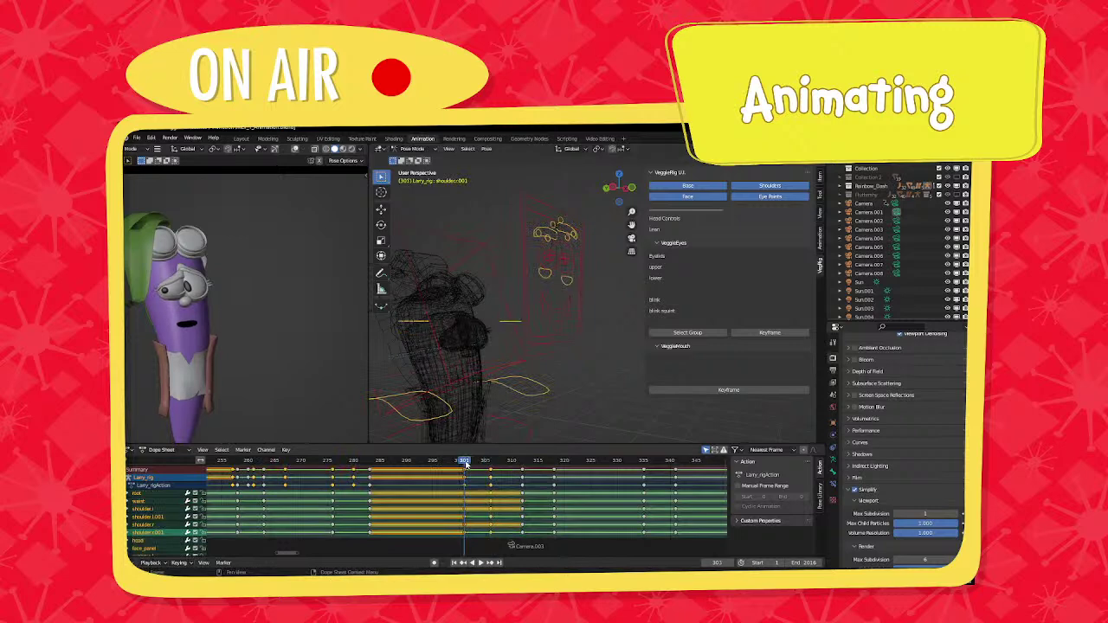
pyautogui.rightClick(479, 409)
pyautogui.click(478, 412)
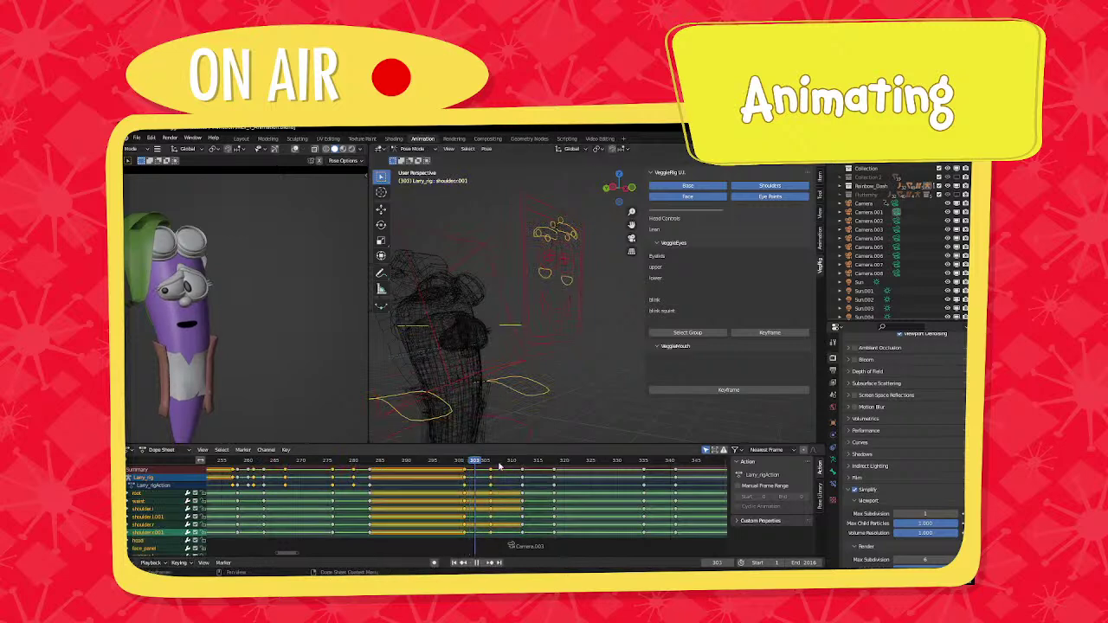
pyautogui.hotkey('shift', 'ctrl', 'space')
pyautogui.moveTo(334, 467); pyautogui.dragTo(376, 465)
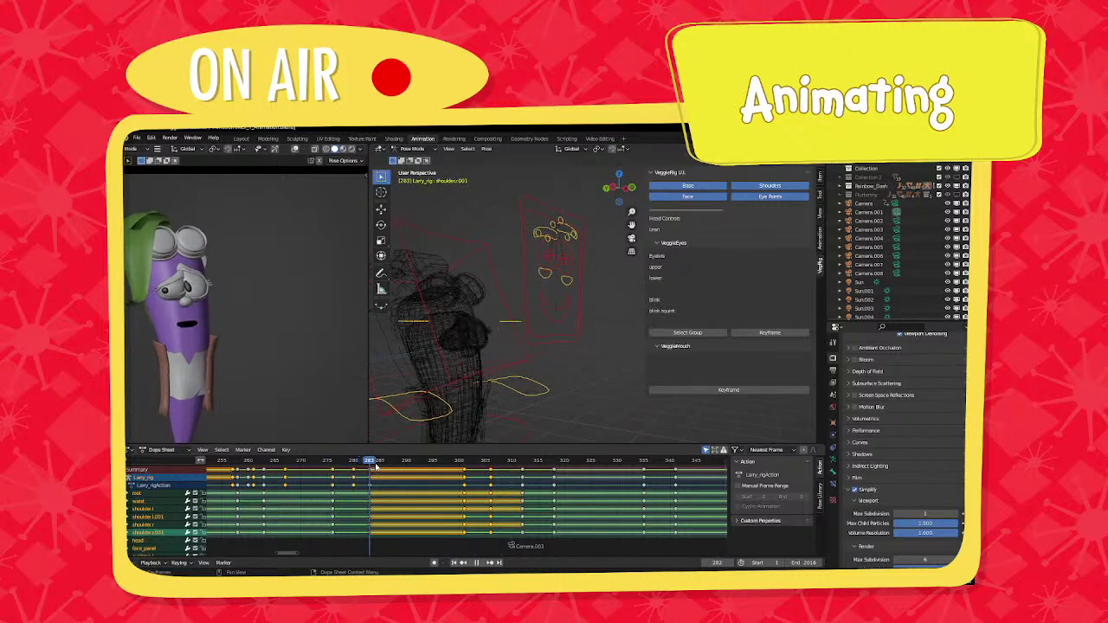
pyautogui.click(571, 274)
pyautogui.click(357, 470)
pyautogui.press('g')
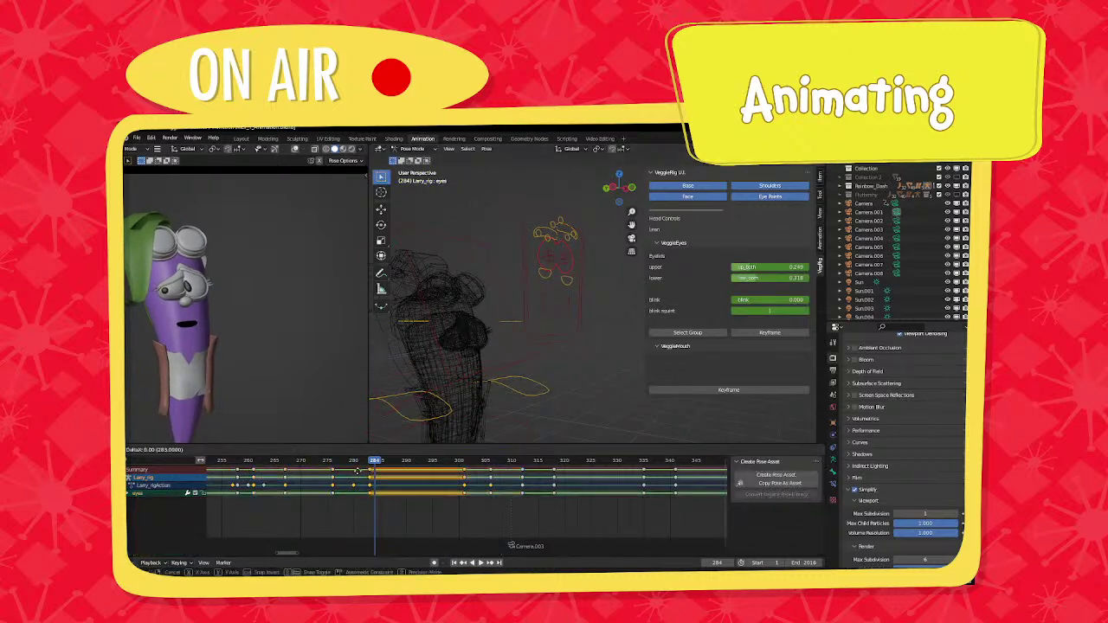
pyautogui.press('Escape')
# Select the eye control group, move its keyframes near frame 283 to frame 280 and play back the timing.
pyautogui.click(544, 273)
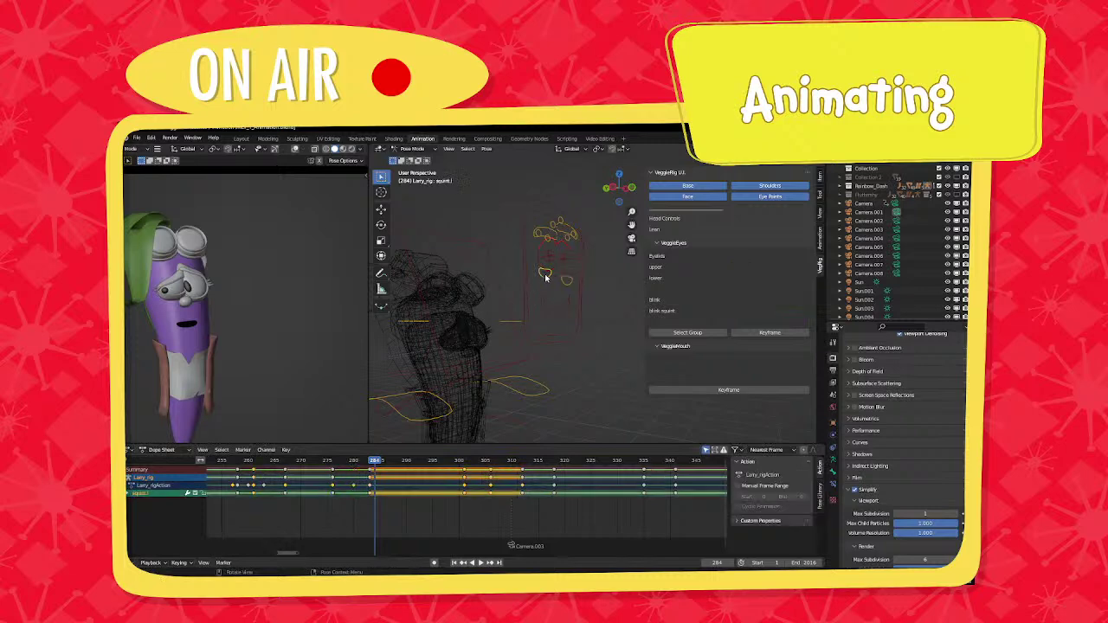
pyautogui.click(687, 332)
pyautogui.press('g')
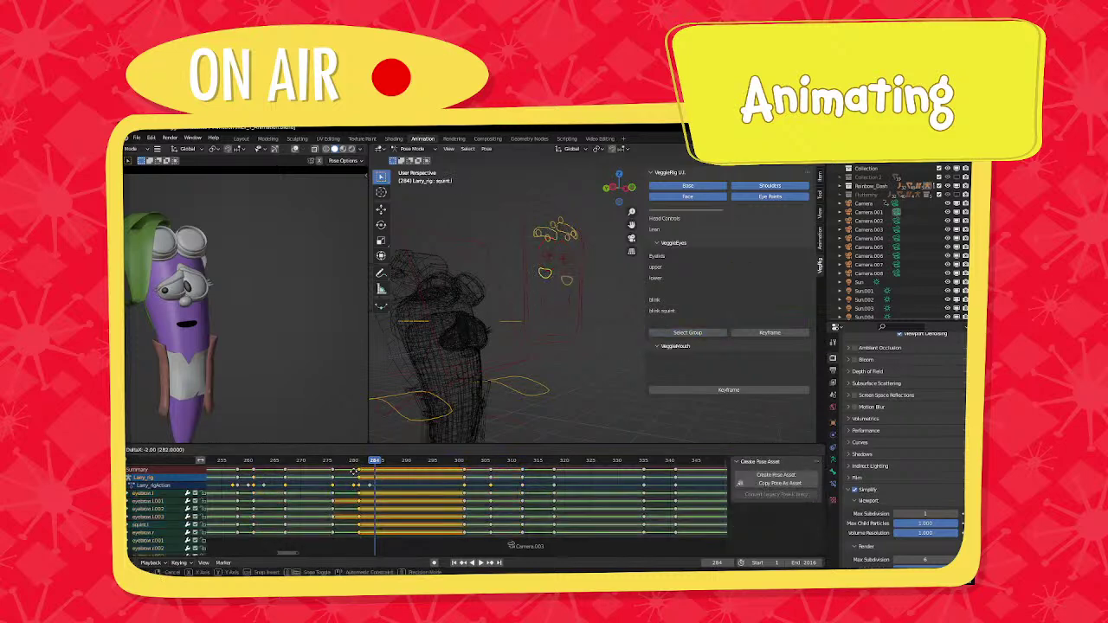
pyautogui.click(354, 472)
pyautogui.press('space')
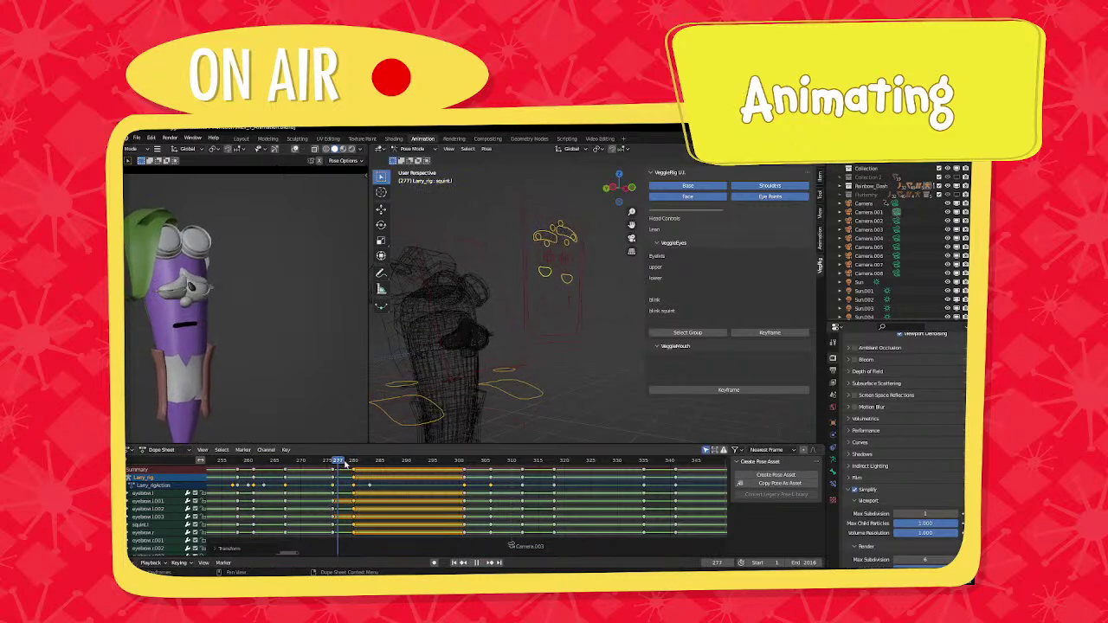
# Select both pupil controls, move their keyframes near frame 283 to frame 280 and play back the timing.
pyautogui.click(552, 261)
pyautogui.keyDown('shift'); pyautogui.click(561, 260); pyautogui.keyUp('shift')
pyautogui.click(371, 469)
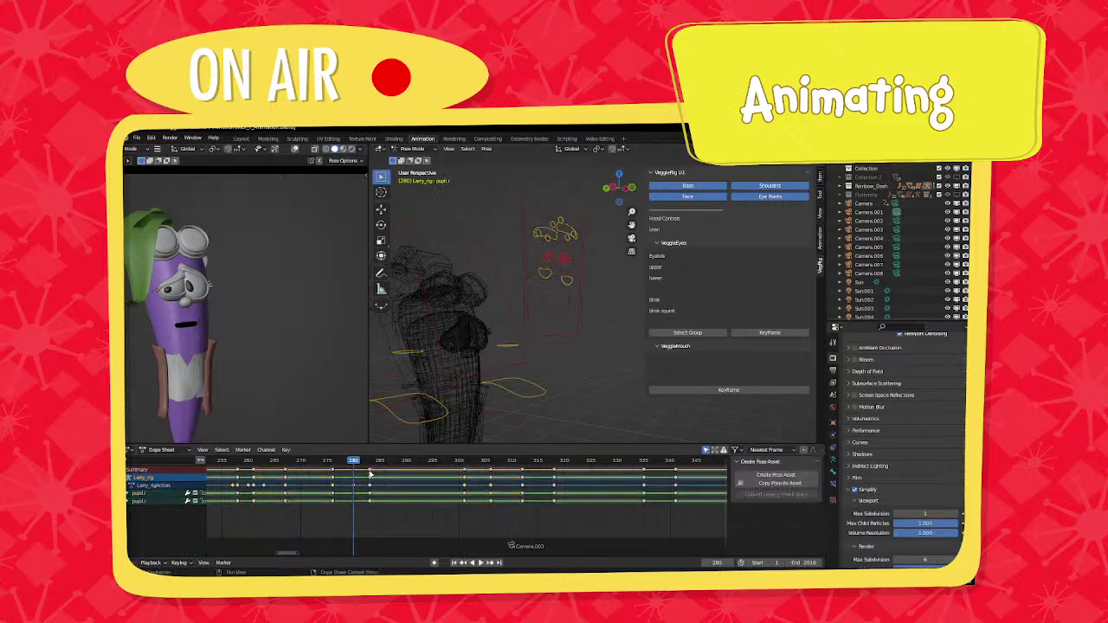
pyautogui.moveTo(370, 470); pyautogui.dragTo(350, 474)
pyautogui.click(351, 474)
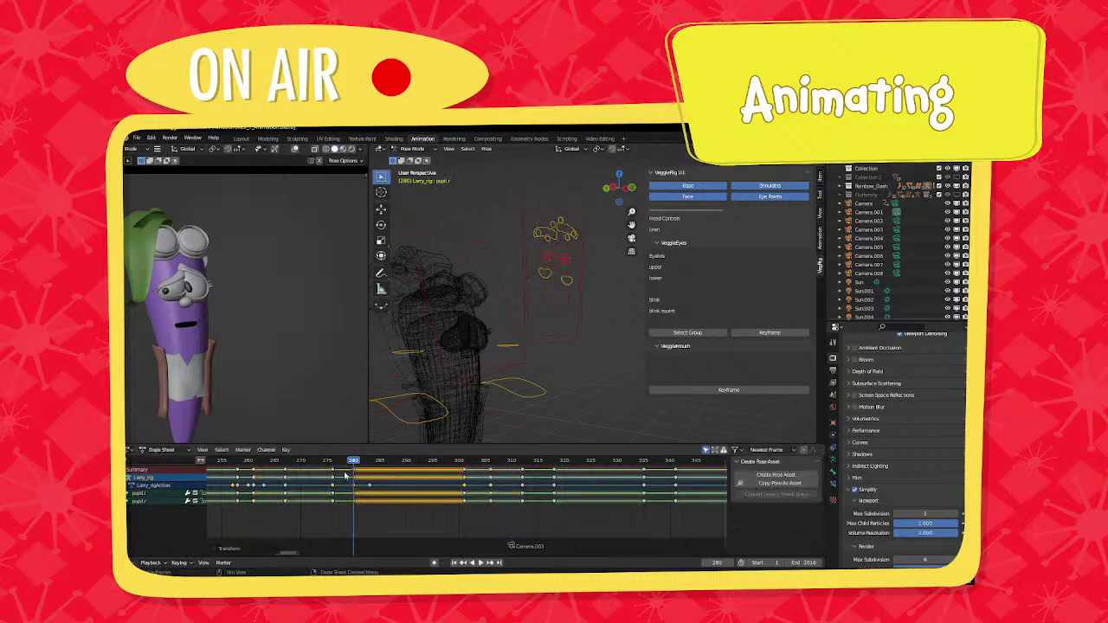
pyautogui.press('space')
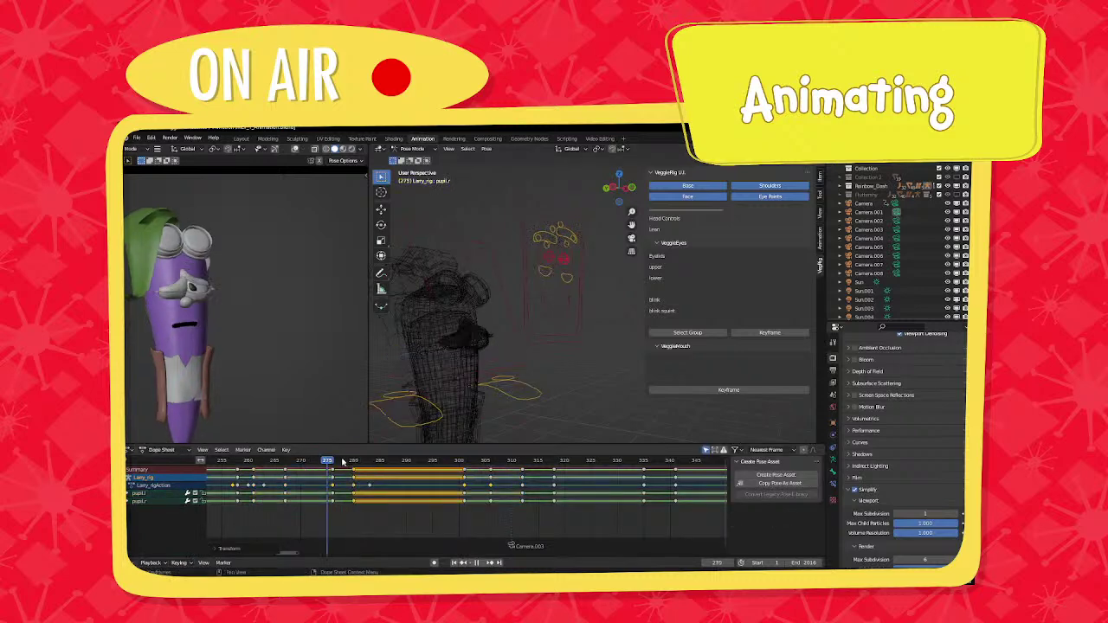
pyautogui.moveTo(349, 465)
pyautogui.mouseDown()
pyautogui.moveTo(322, 464)
pyautogui.moveTo(338, 463)
pyautogui.mouseUp()
pyautogui.press('space')
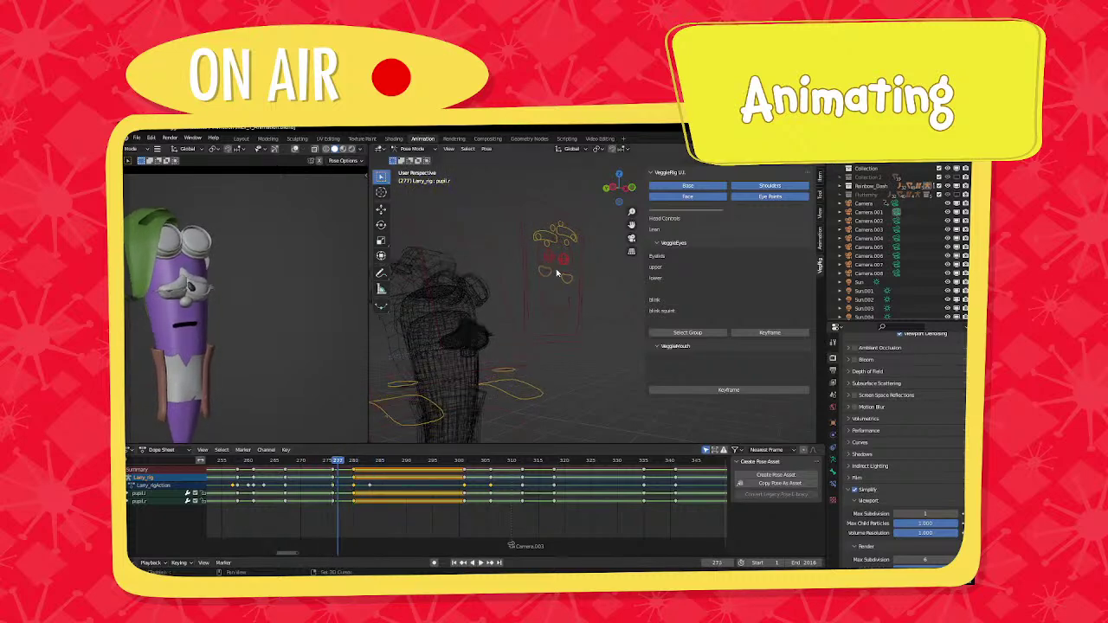
# Select the eye control group and mouth, move their keyframes between frames 276 and 283 three frames later and play back.
pyautogui.click(549, 274)
pyautogui.click(687, 332)
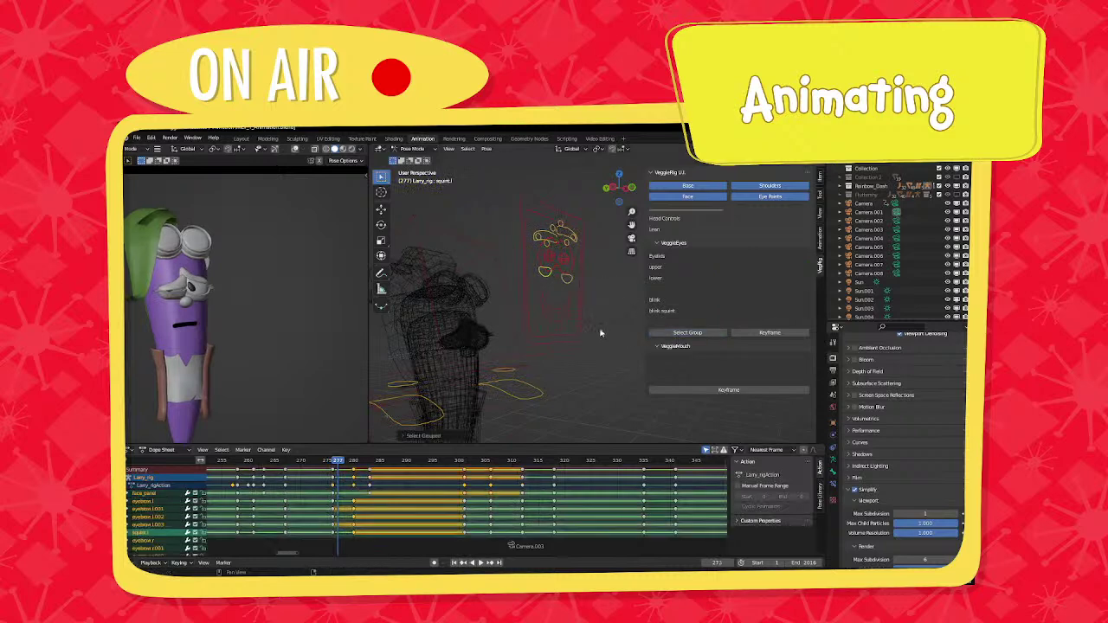
pyautogui.click(565, 309)
pyautogui.moveTo(328, 475); pyautogui.dragTo(395, 509)
pyautogui.press('g')
pyautogui.click(409, 505)
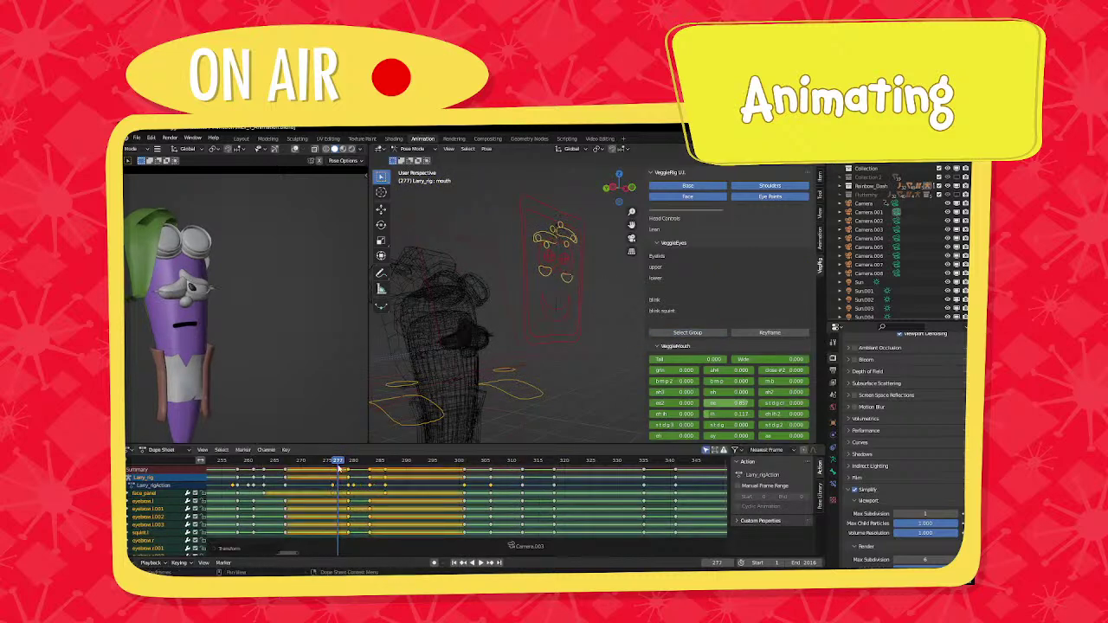
pyautogui.press('space')
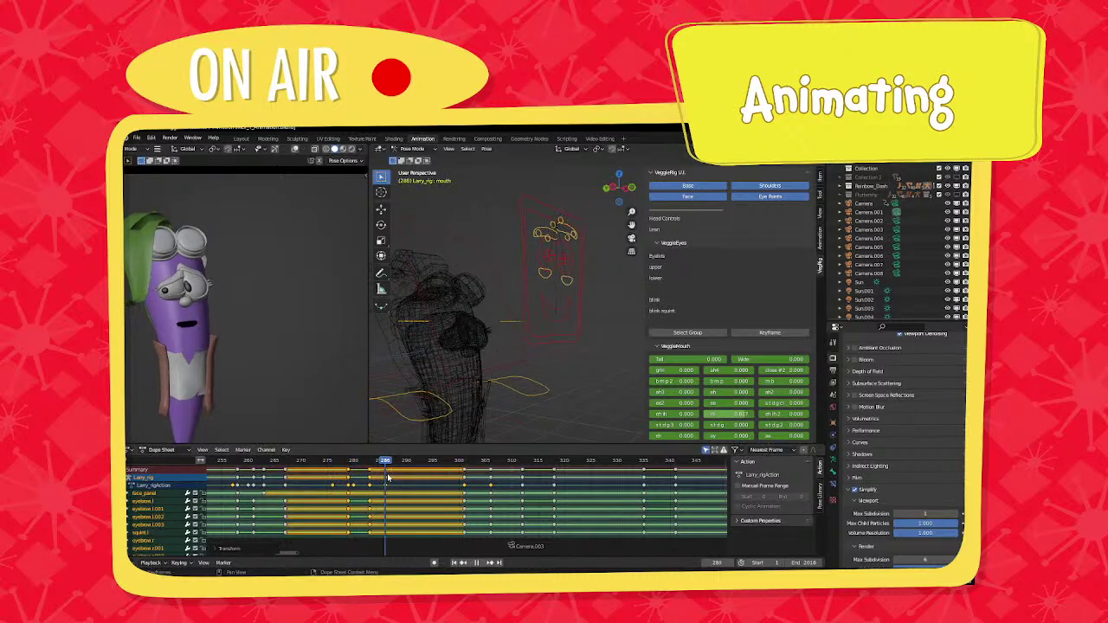
pyautogui.moveTo(378, 479); pyautogui.dragTo(332, 480)
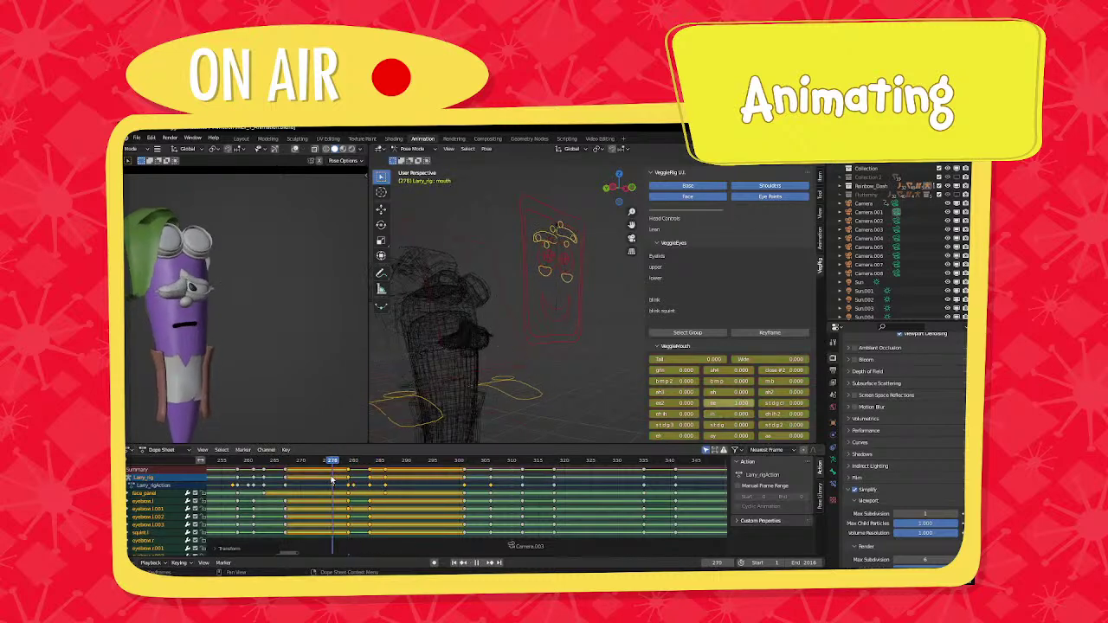
# At frame 279, lower the two pairs of eyebrow controls slightly.
pyautogui.press('Right')
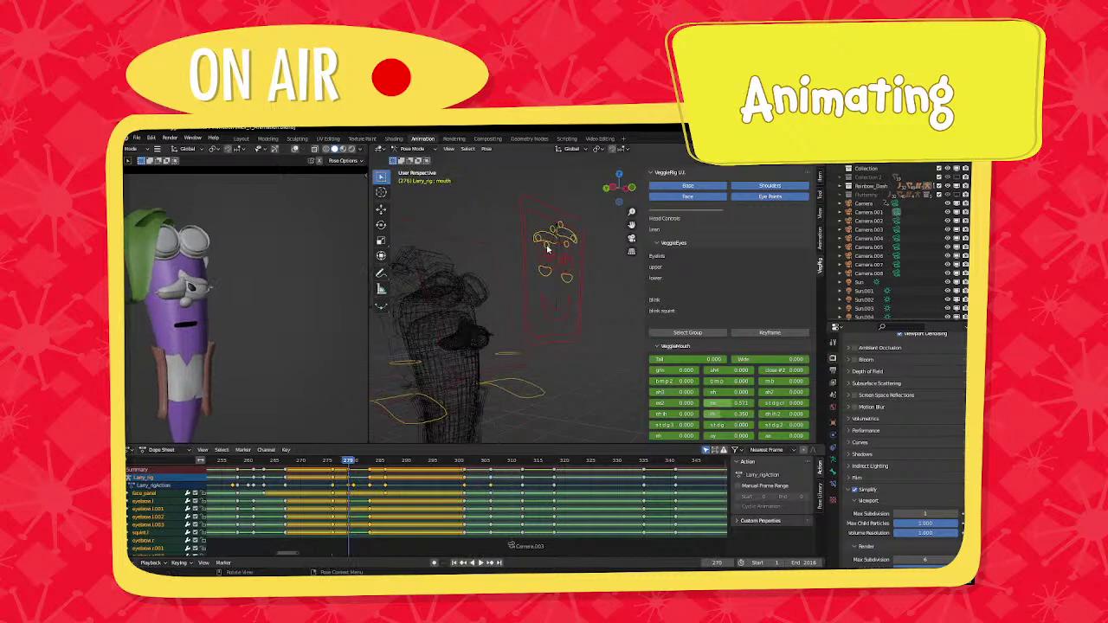
pyautogui.click(547, 246)
pyautogui.press('g')
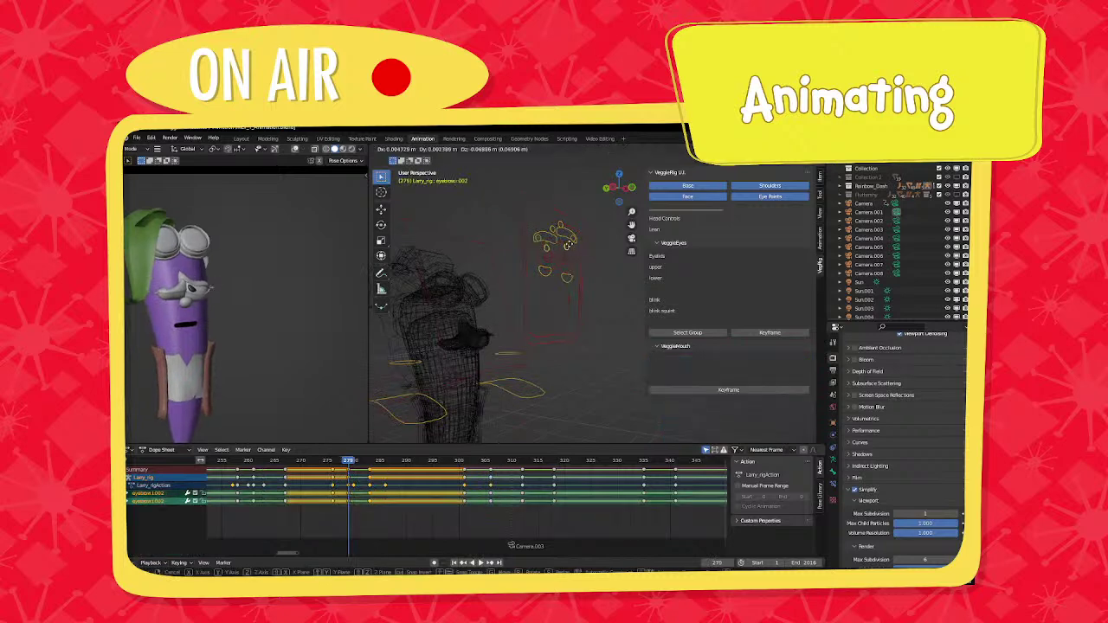
pyautogui.click(563, 231)
pyautogui.click(560, 228)
pyautogui.keyDown('shift'); pyautogui.click(553, 229); pyautogui.keyUp('shift')
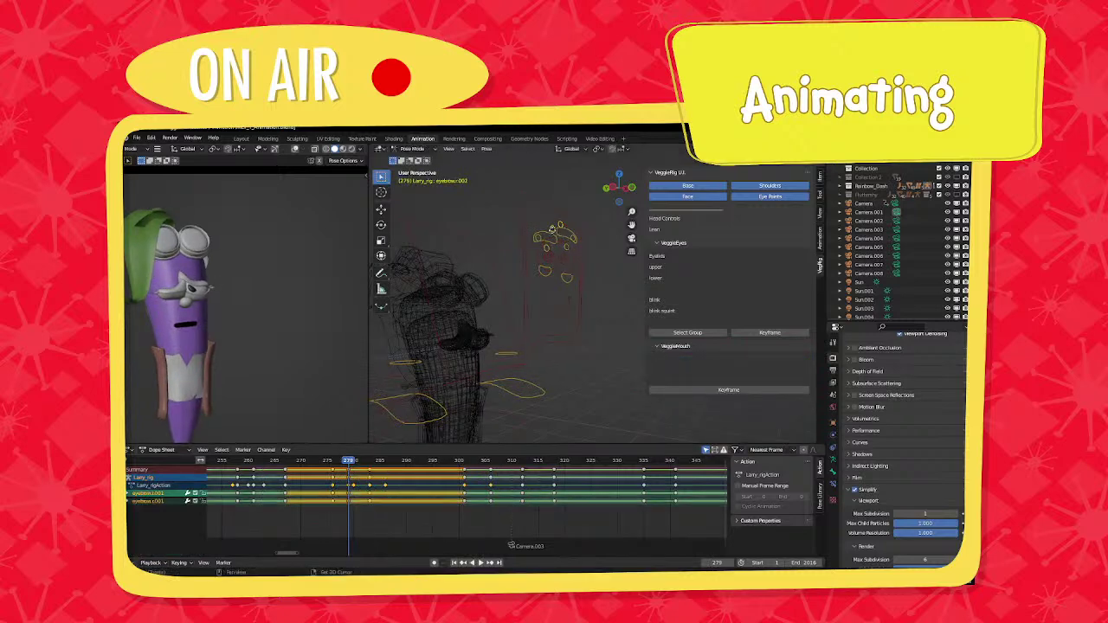
pyautogui.press('g')
pyautogui.click(553, 237)
# Insert a keyframe for all rig controls at frame 279, move the keyframes at frame 280 onto it and play back.
pyautogui.press('a')
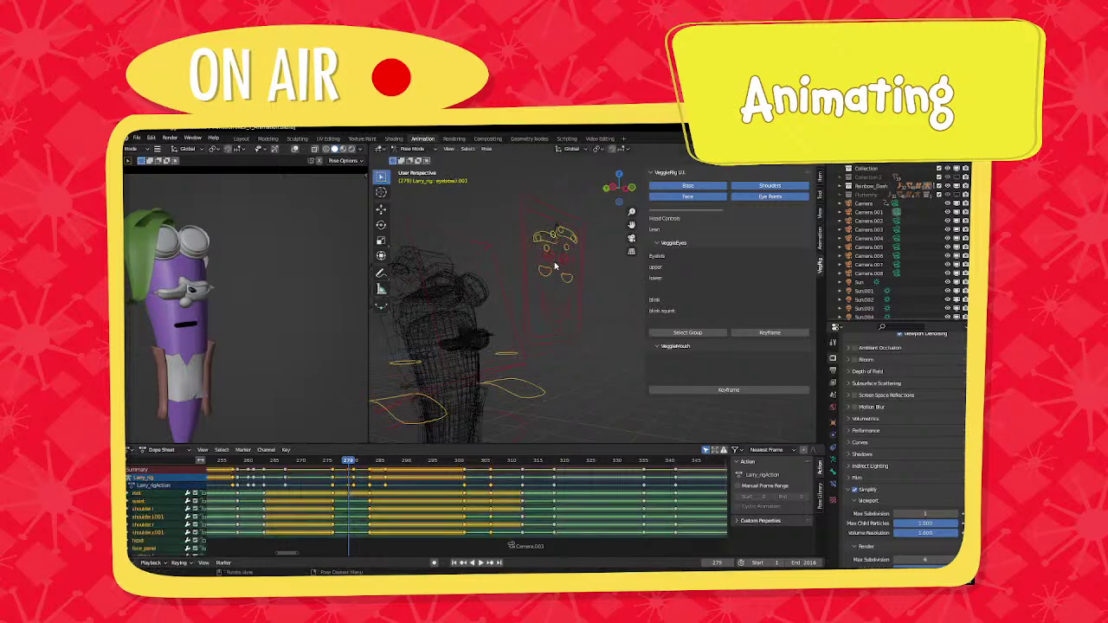
pyautogui.press('i')
pyautogui.click(556, 265)
pyautogui.click(354, 471)
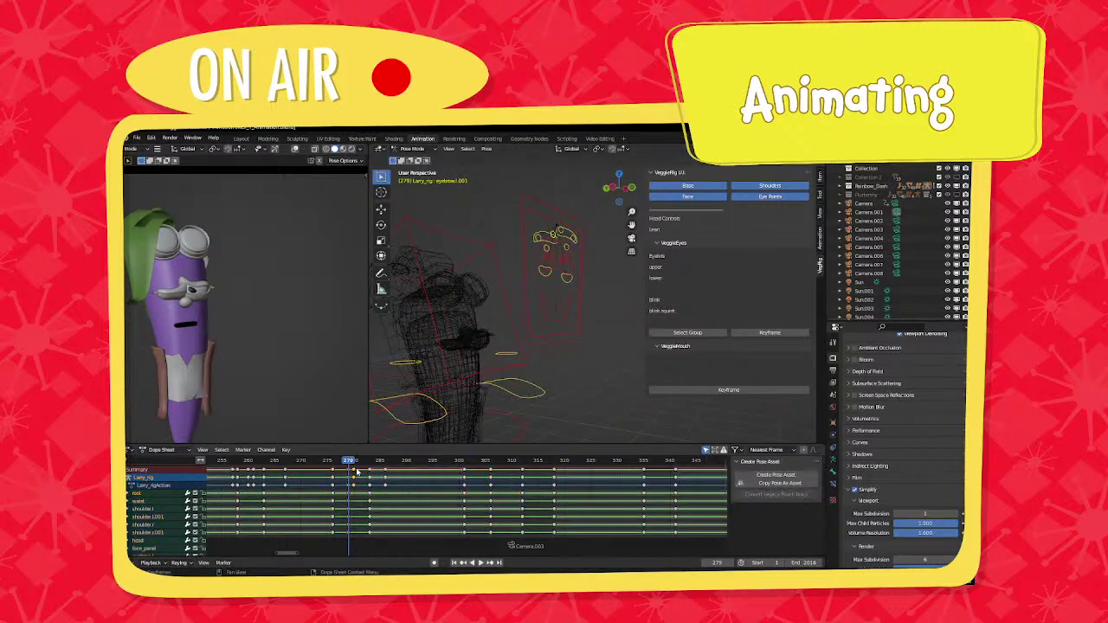
pyautogui.press('g')
pyautogui.click(349, 470)
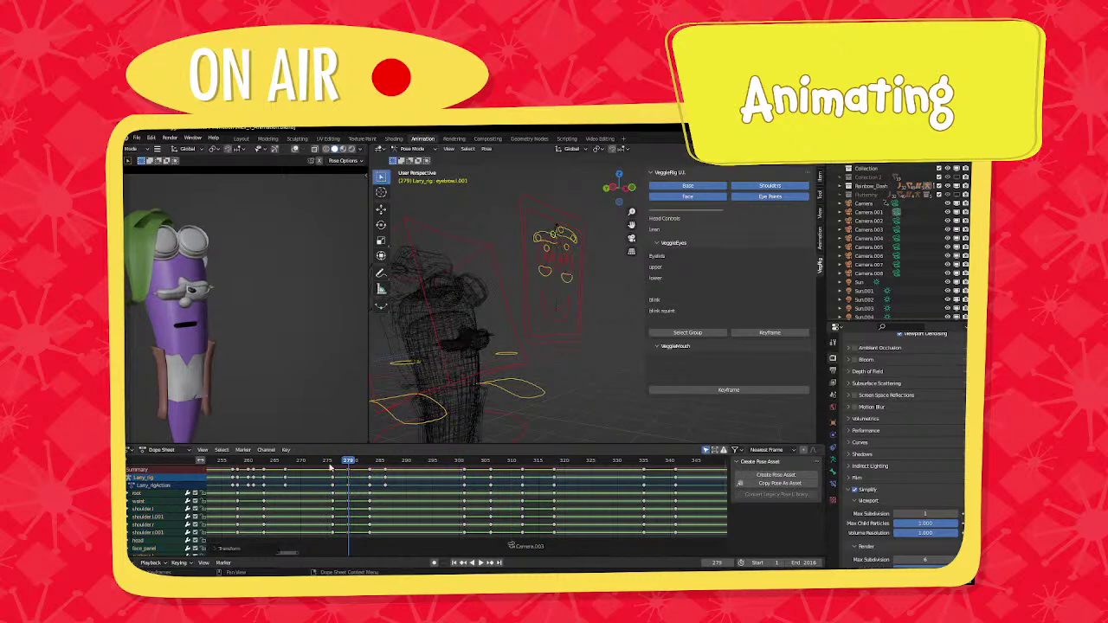
pyautogui.click(328, 463)
pyautogui.press('space')
pyautogui.moveTo(338, 465); pyautogui.dragTo(398, 481)
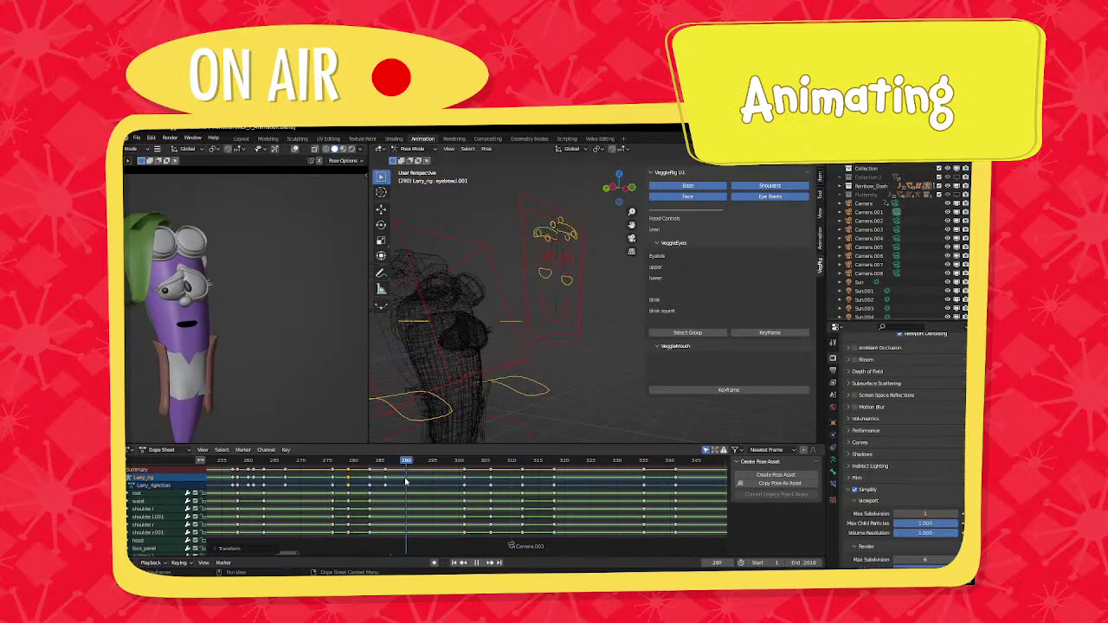
# Select the two upper shoulder controls and raise them slightly at frame 301.
pyautogui.click(412, 321)
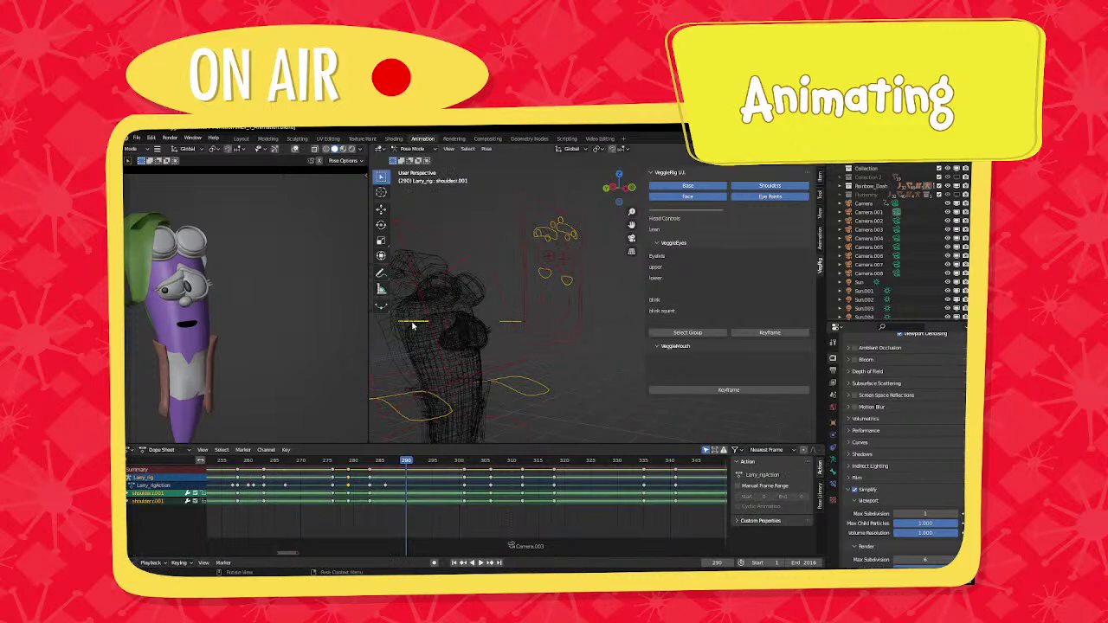
pyautogui.press('Up')
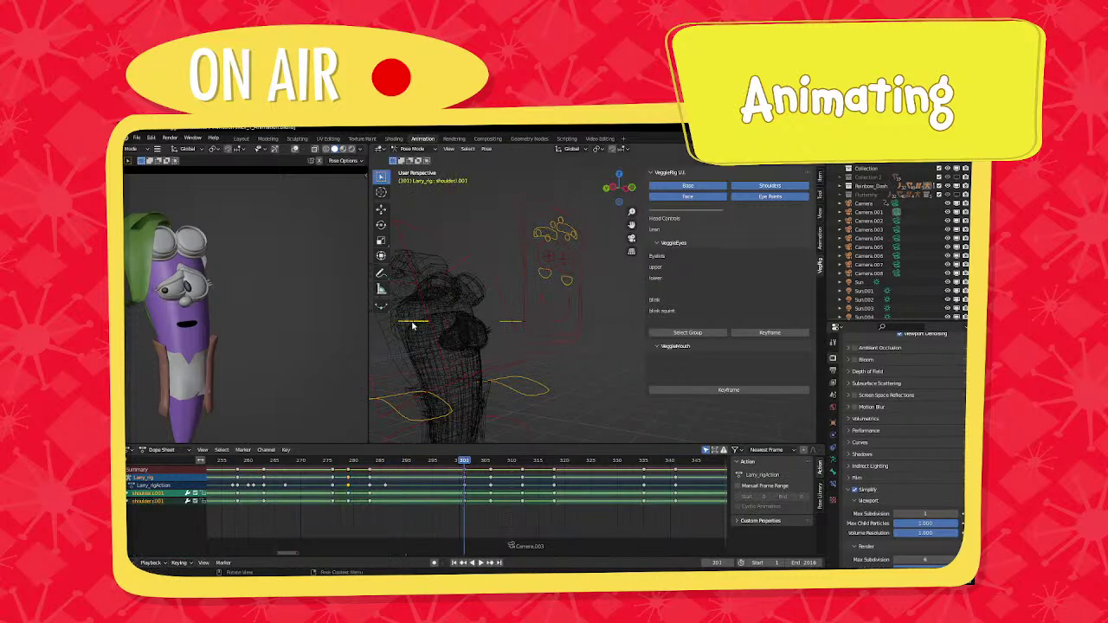
pyautogui.click(464, 326)
pyautogui.hotkey('ctrl', 'z')
pyautogui.press('g')
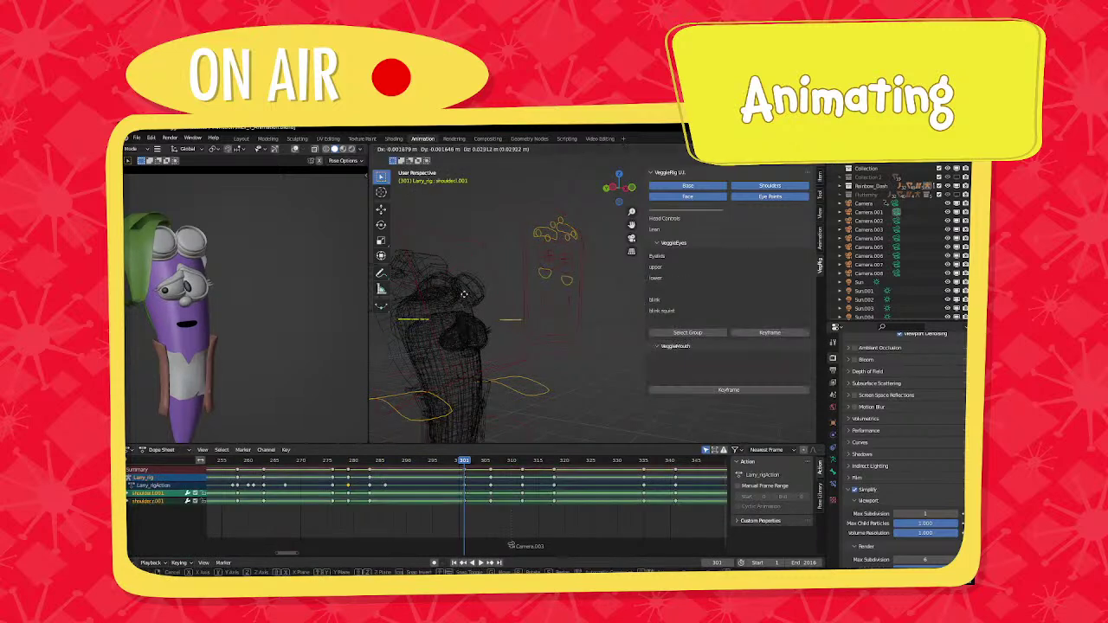
pyautogui.click(503, 307)
# Refine the height of the upper shoulder controls, insert an Available keyframe at frame 301 and play back the surrounding frames.
pyautogui.moveTo(502, 306); pyautogui.dragTo(428, 292, button='middle')
pyautogui.press('g')
pyautogui.click(437, 298)
pyautogui.press('i')
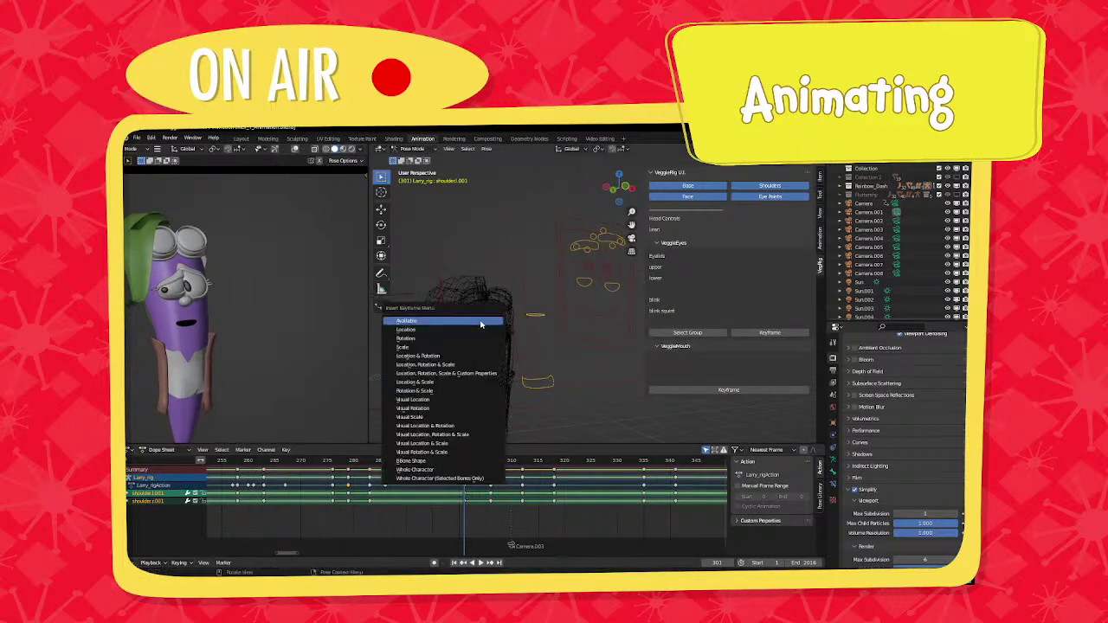
pyautogui.click(481, 323)
pyautogui.click(359, 461)
pyautogui.press('space')
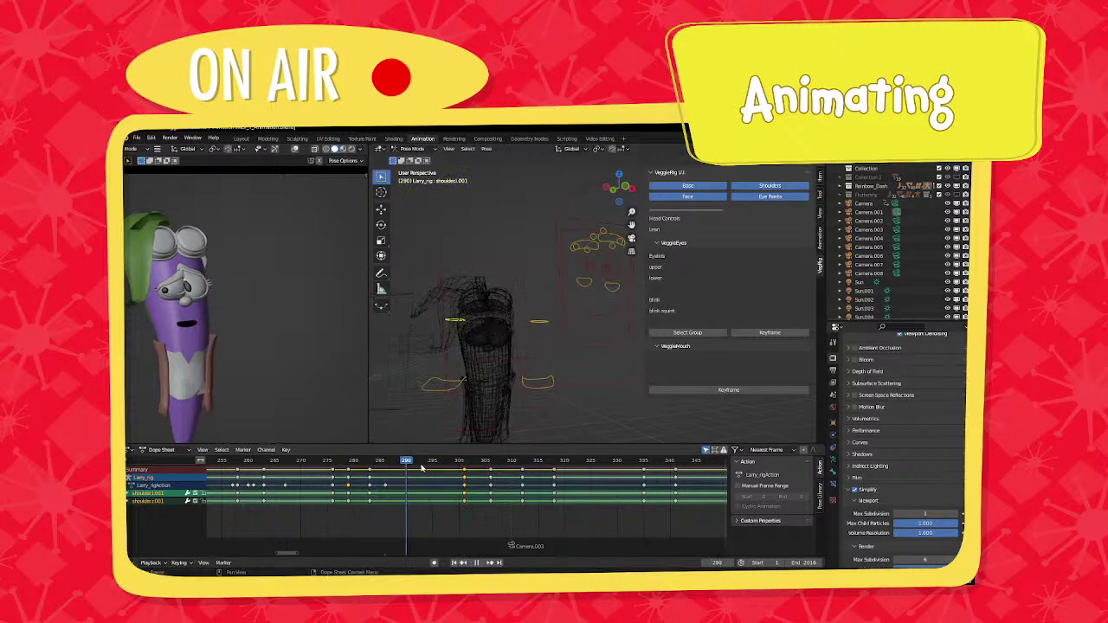
pyautogui.moveTo(503, 475); pyautogui.dragTo(355, 484)
pyautogui.press('space')
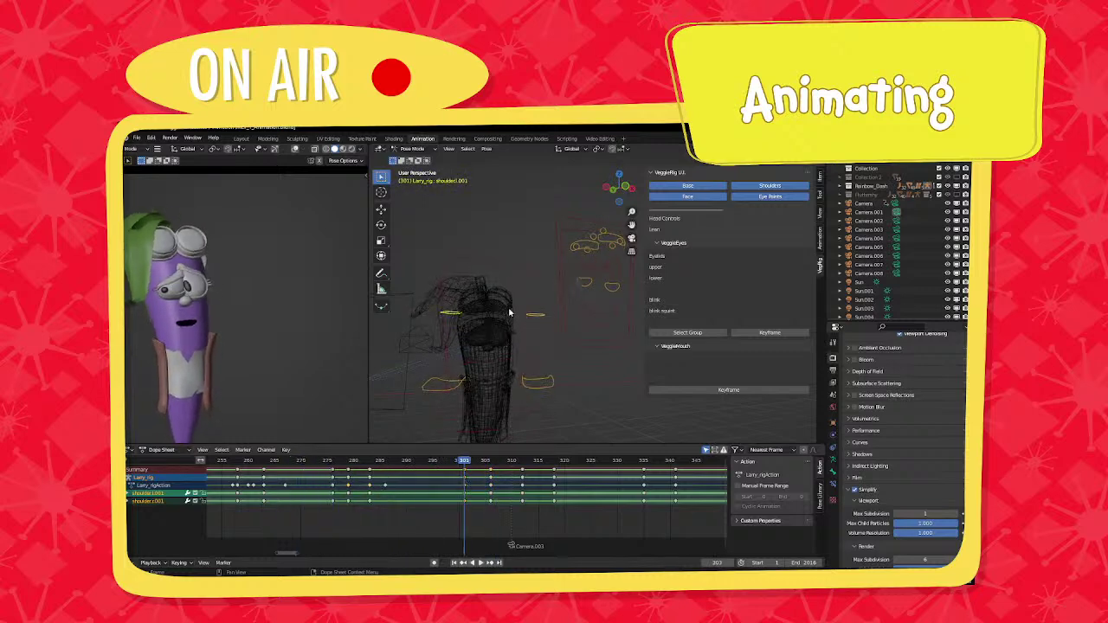
# Tilt the head control slightly at frame 301, keyframe it and play back the movement.
pyautogui.click(504, 273)
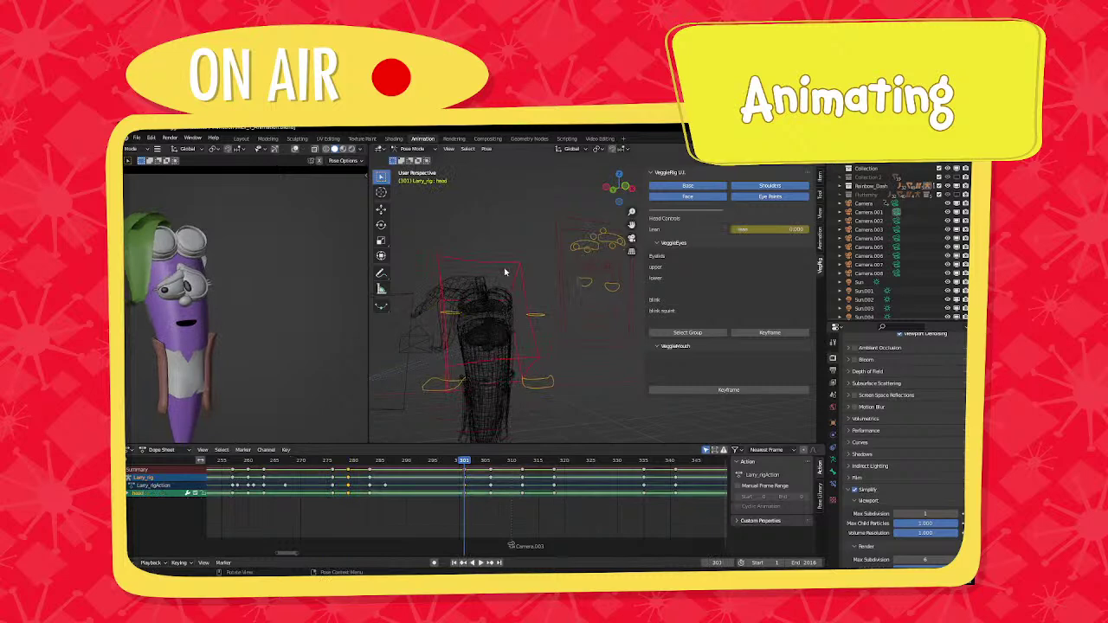
pyautogui.press('k')
pyautogui.click(276, 298)
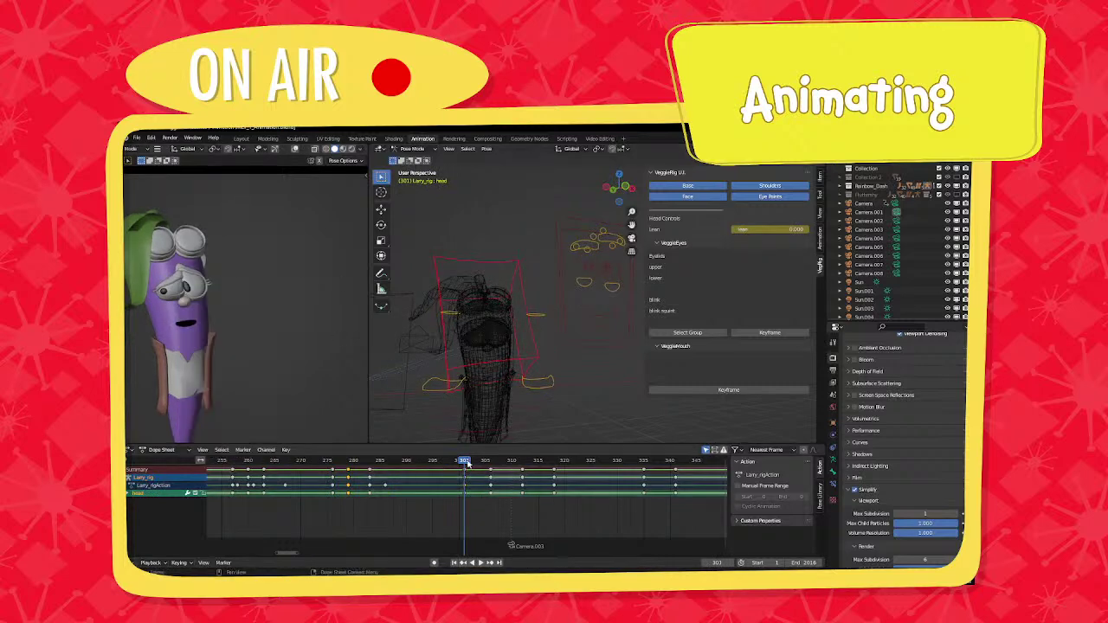
pyautogui.press('space')
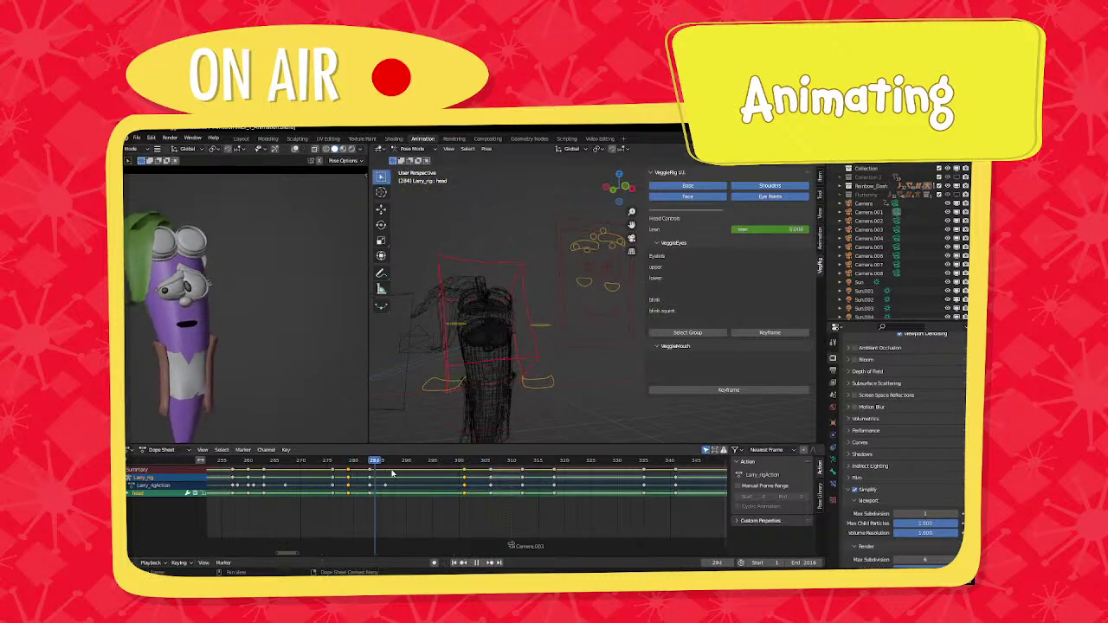
pyautogui.press('space')
# Duplicate the head keyframe from frame 301 to frame 306, rotate and lower the head slightly there and keyframe it.
pyautogui.click(491, 482)
pyautogui.click(465, 481)
pyautogui.hotkey('shift', 'd')
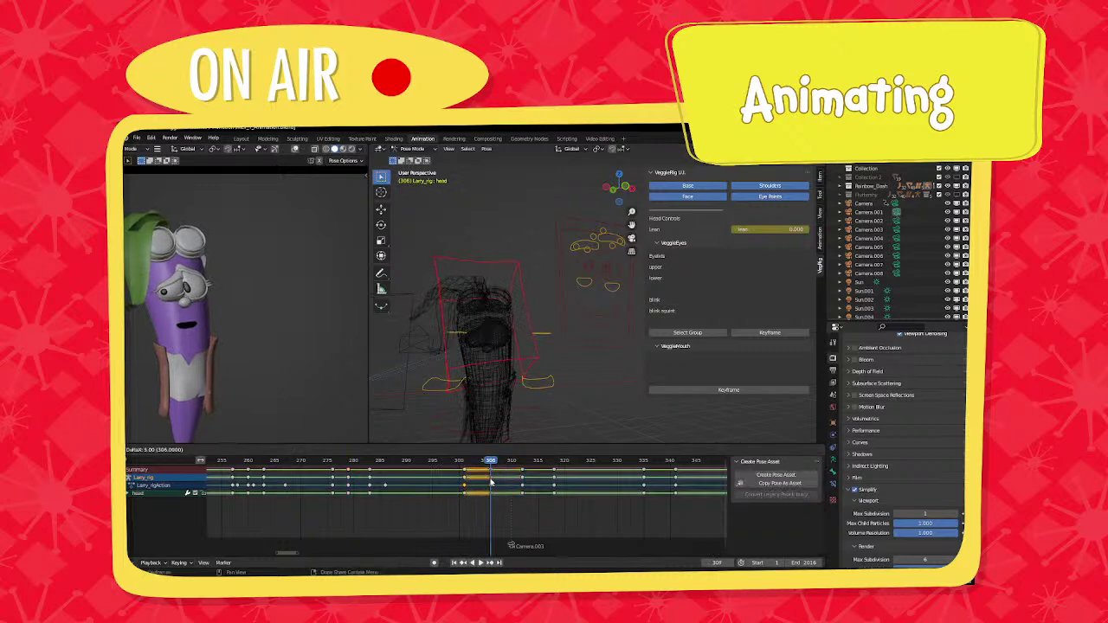
pyautogui.click(487, 477)
pyautogui.press('r')
pyautogui.press('r')
pyautogui.click(508, 351)
pyautogui.press('g')
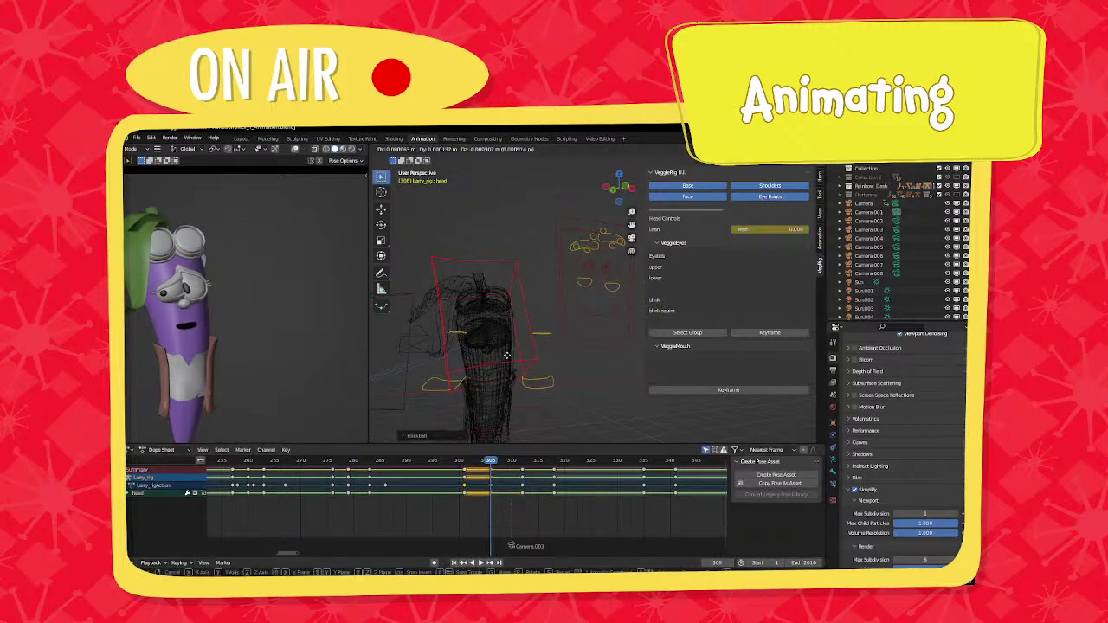
pyautogui.click(509, 361)
pyautogui.press('i')
pyautogui.click(509, 361)
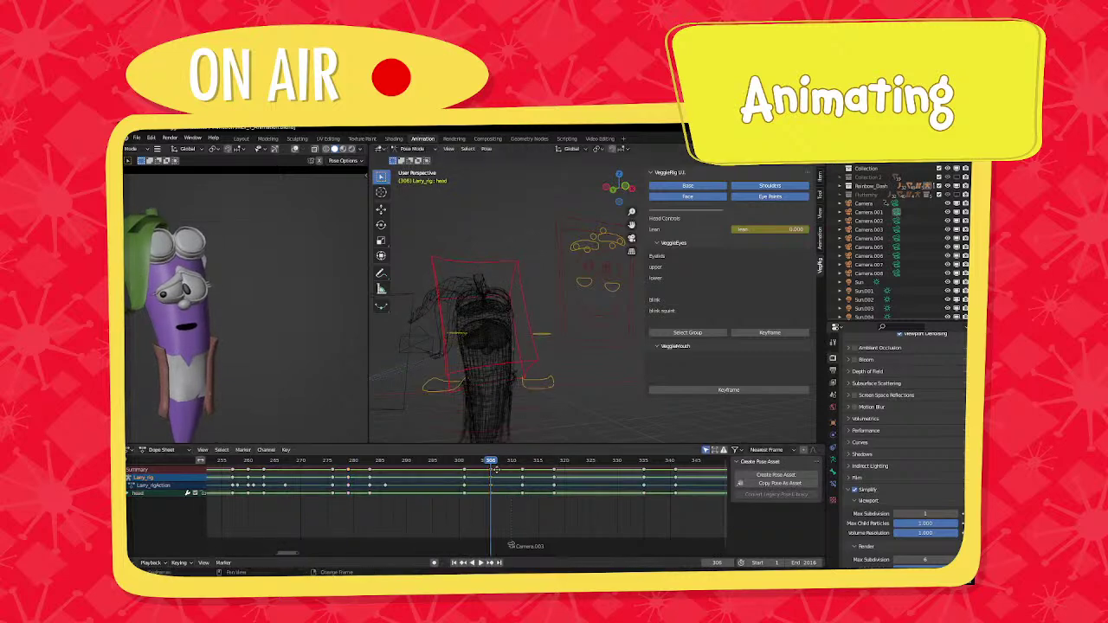
# Duplicate the head keyframe from frame 306 to frame 312 and play on.
pyautogui.moveTo(495, 468); pyautogui.dragTo(522, 473)
pyautogui.click(523, 475)
pyautogui.press('space')
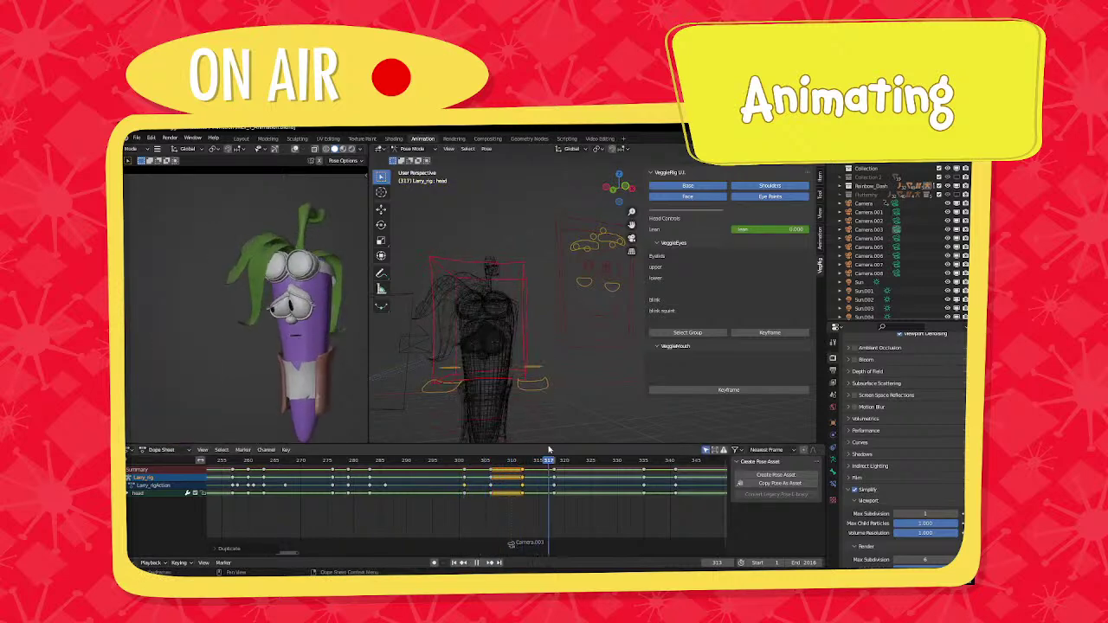
# Select the two upper shoulder controls and duplicate their keyframes from frame 306 to frame 312.
pyautogui.click(538, 369)
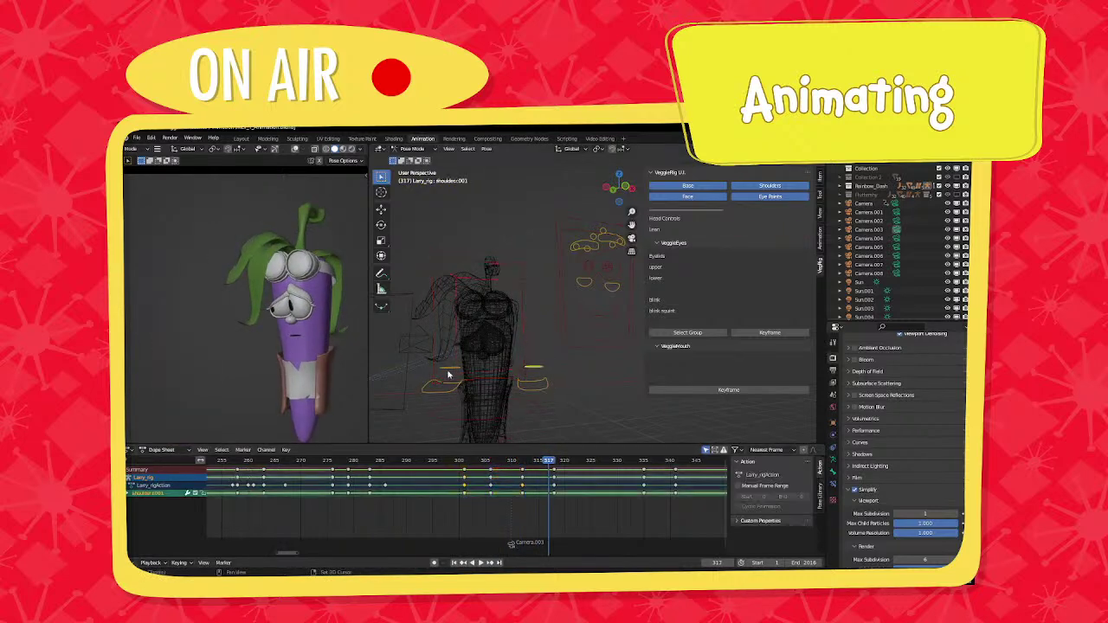
pyautogui.click(491, 474)
pyautogui.hotkey('shift', 'd')
pyautogui.click(522, 481)
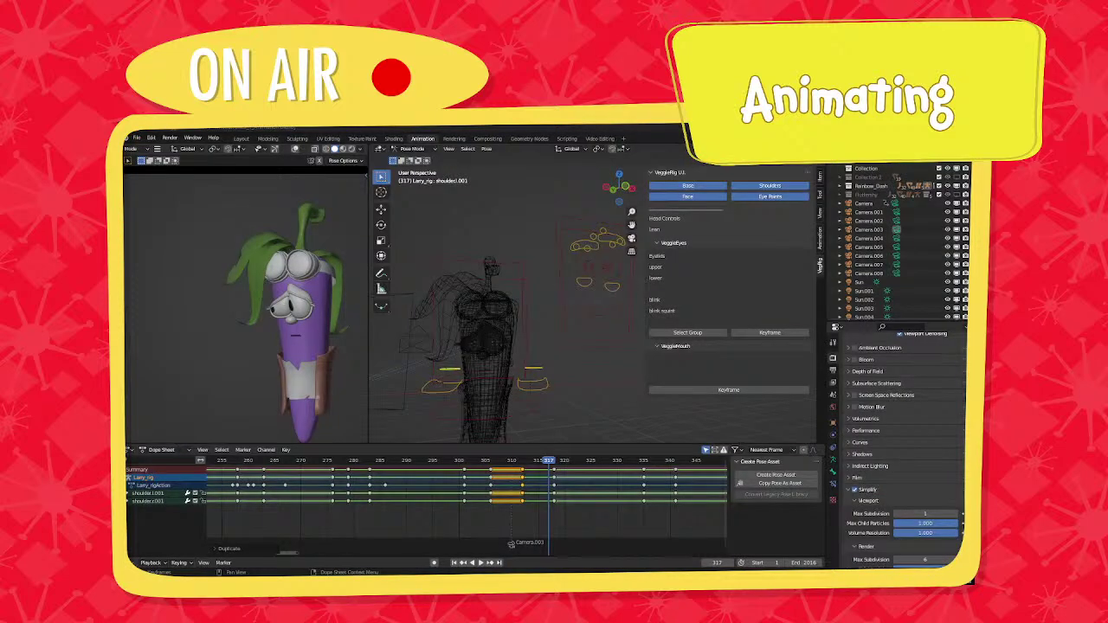
# Review the animation by playing on from frame 317 and replaying the shot from around frame 252.
pyautogui.scroll(1, 459, 516)
pyautogui.moveTo(467, 516); pyautogui.dragTo(376, 515, button='middle')
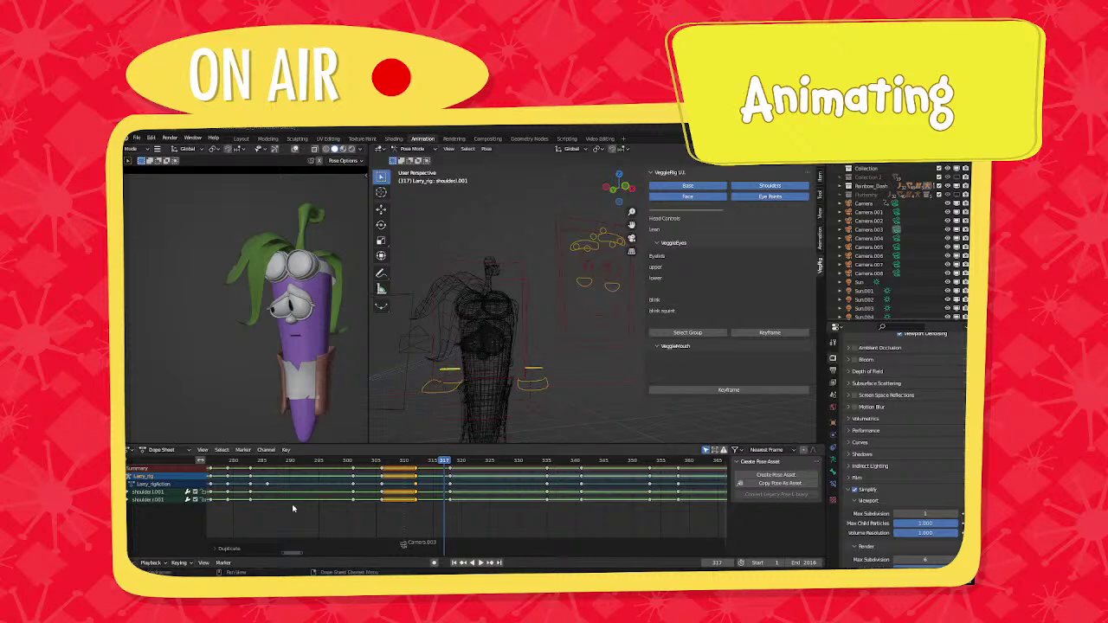
pyautogui.moveTo(314, 505); pyautogui.dragTo(288, 483, button='middle')
pyautogui.scroll(2, 259, 508)
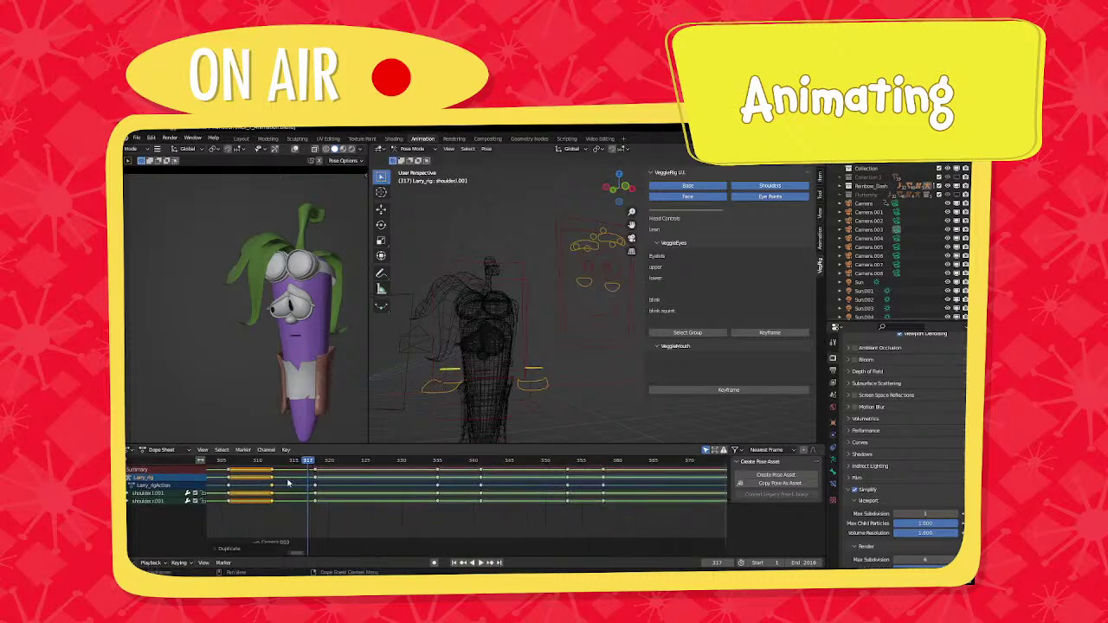
pyautogui.press('space')
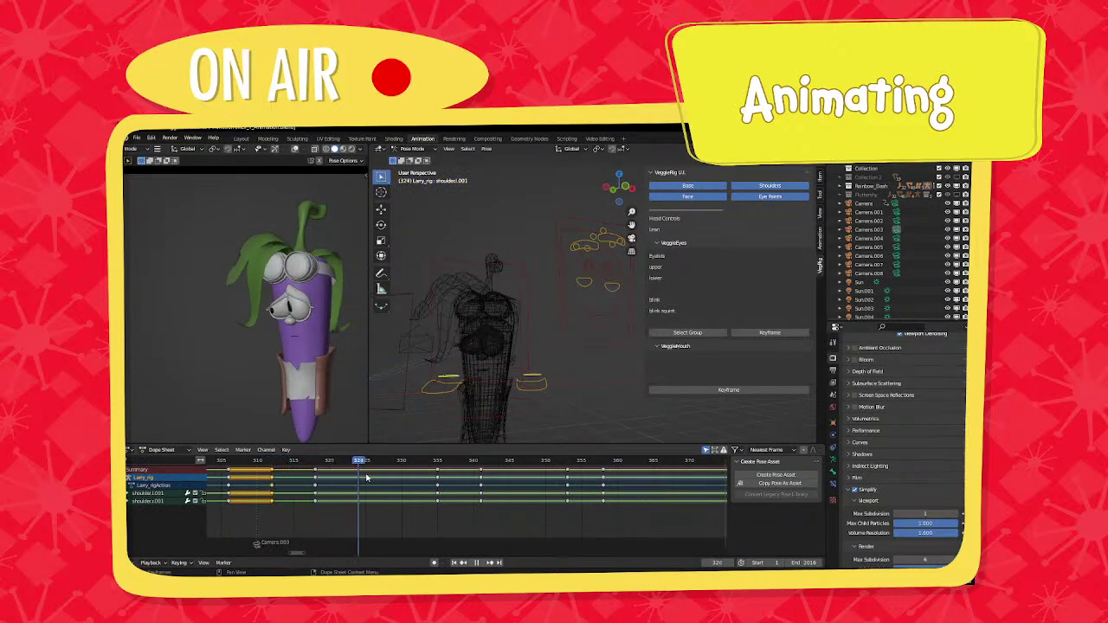
pyautogui.press('space')
pyautogui.scroll(-7, 361, 512)
pyautogui.moveTo(212, 509); pyautogui.dragTo(390, 495, button='middle')
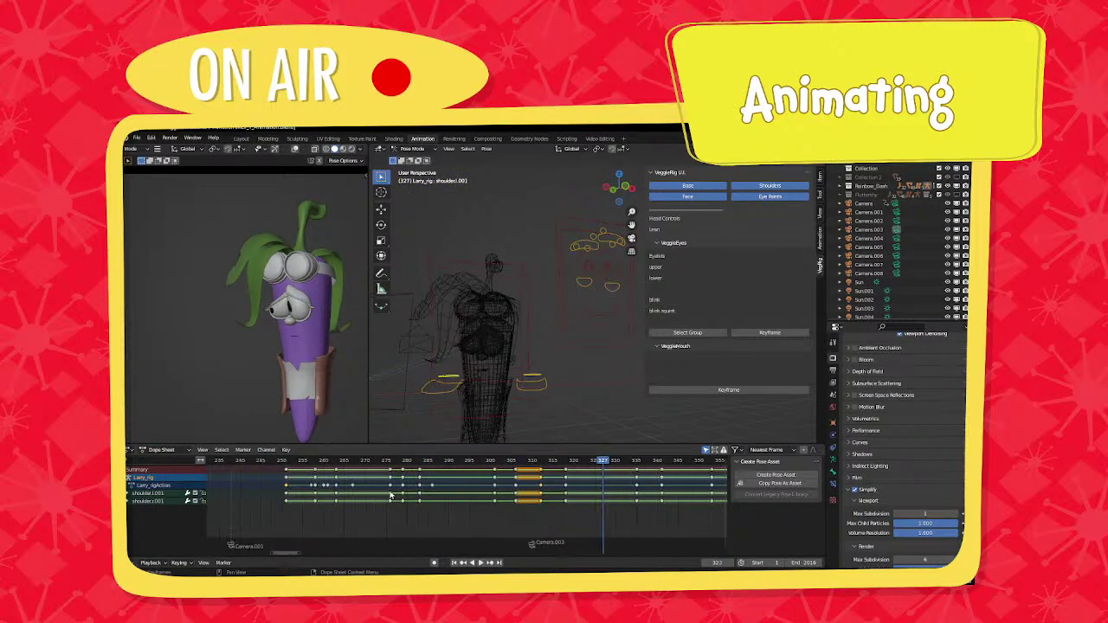
pyautogui.click(293, 459)
pyautogui.press('space')
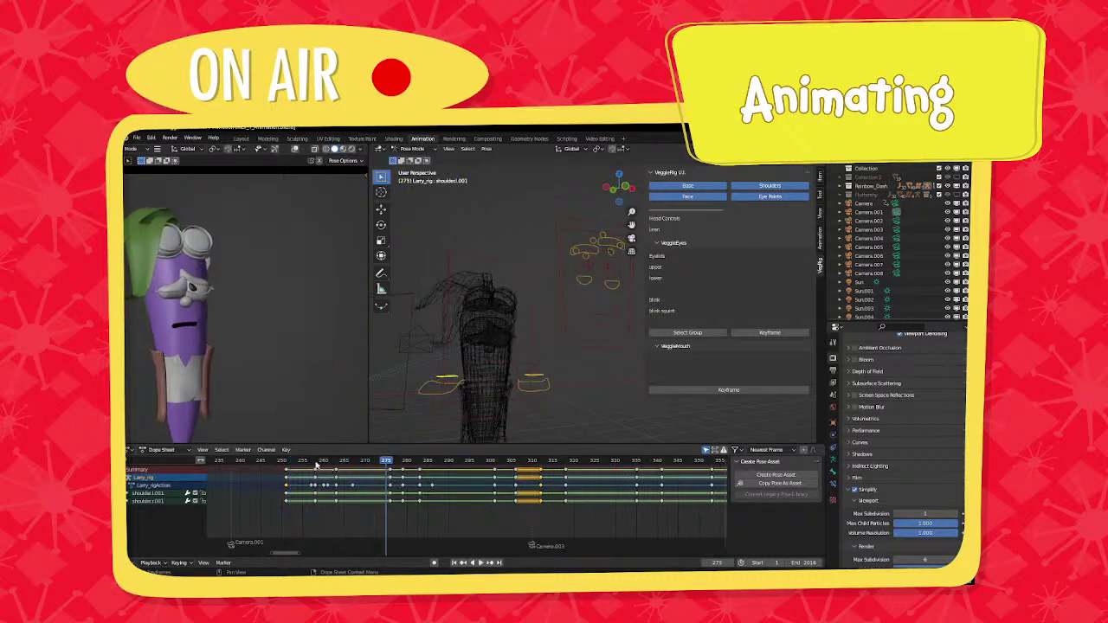
# Replay the shot from around frame 258, stop at frame 315, rotate the head control there and keyframe it.
pyautogui.click(315, 463)
pyautogui.press('space')
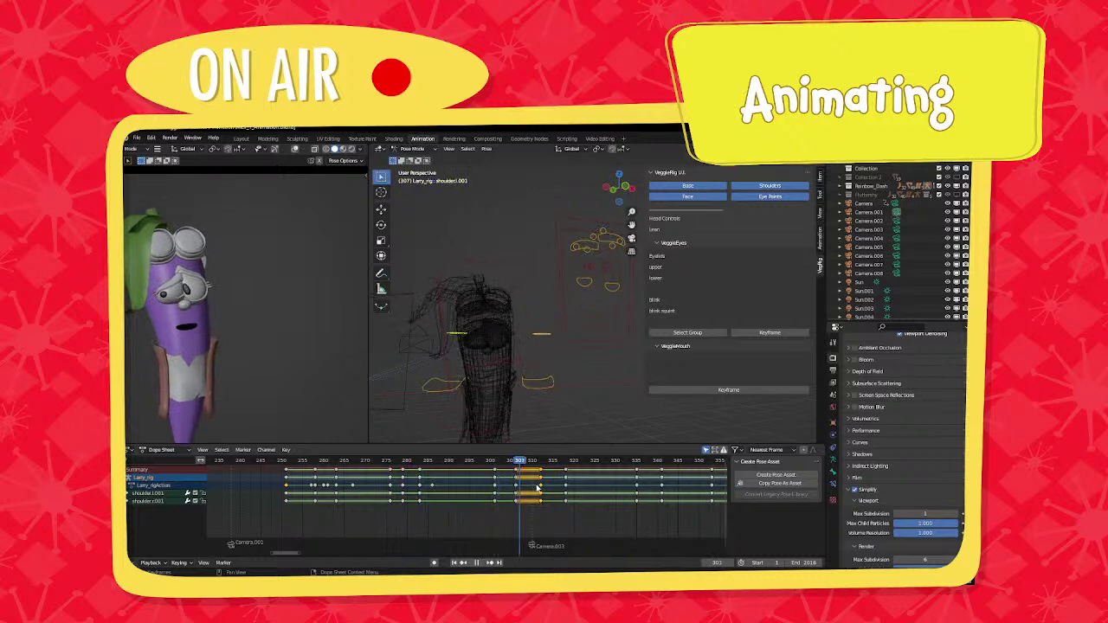
pyautogui.press('space')
pyautogui.scroll(2, 511, 486)
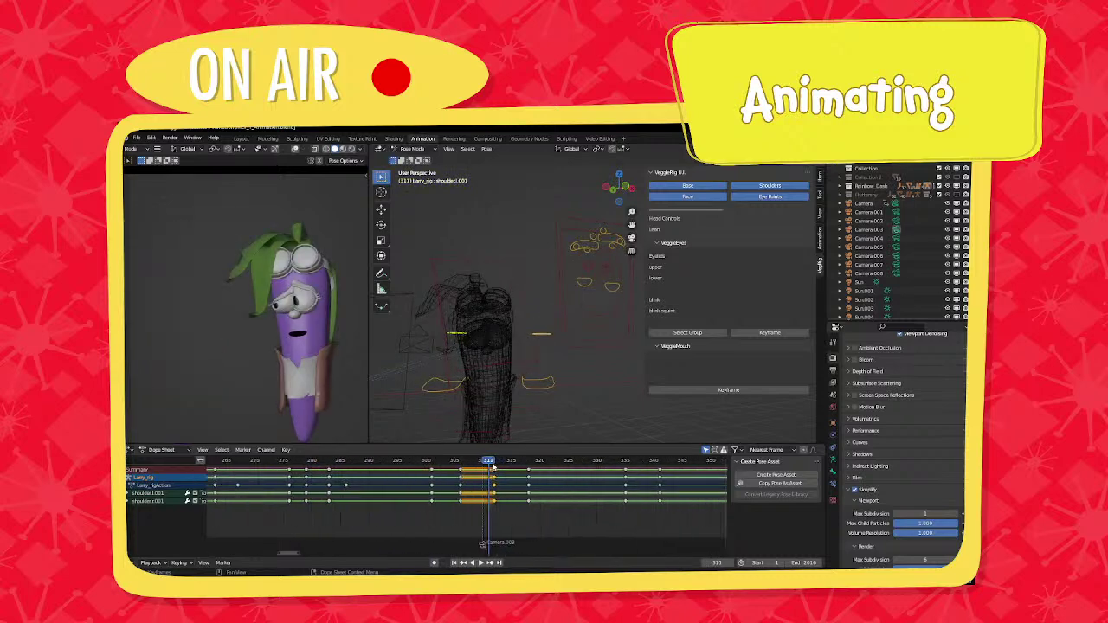
pyautogui.press('space')
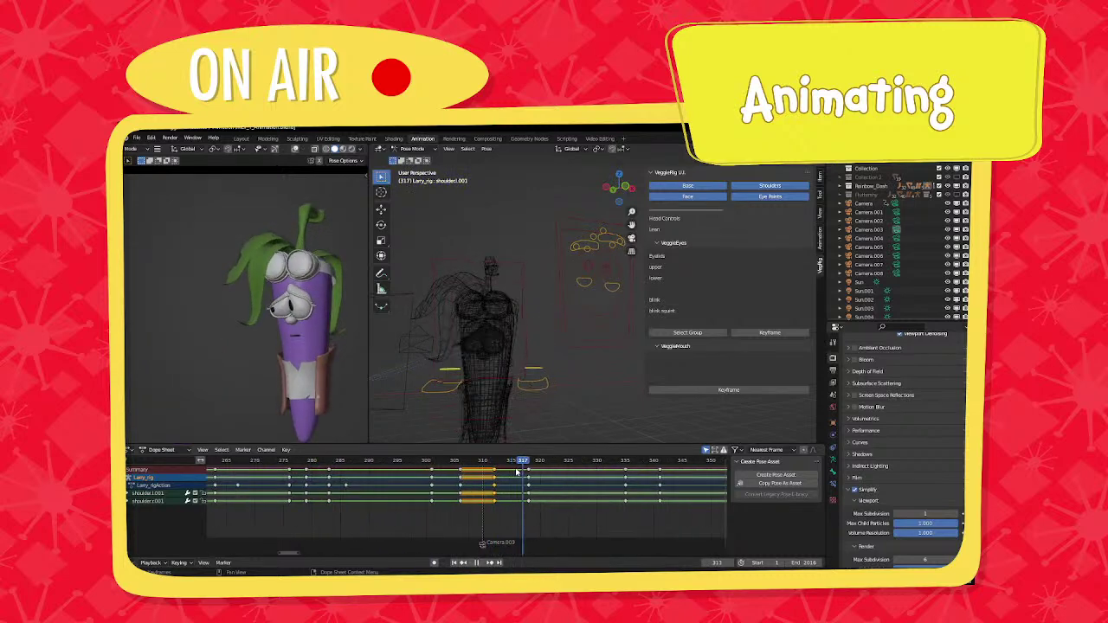
pyautogui.press('space')
pyautogui.click(517, 372)
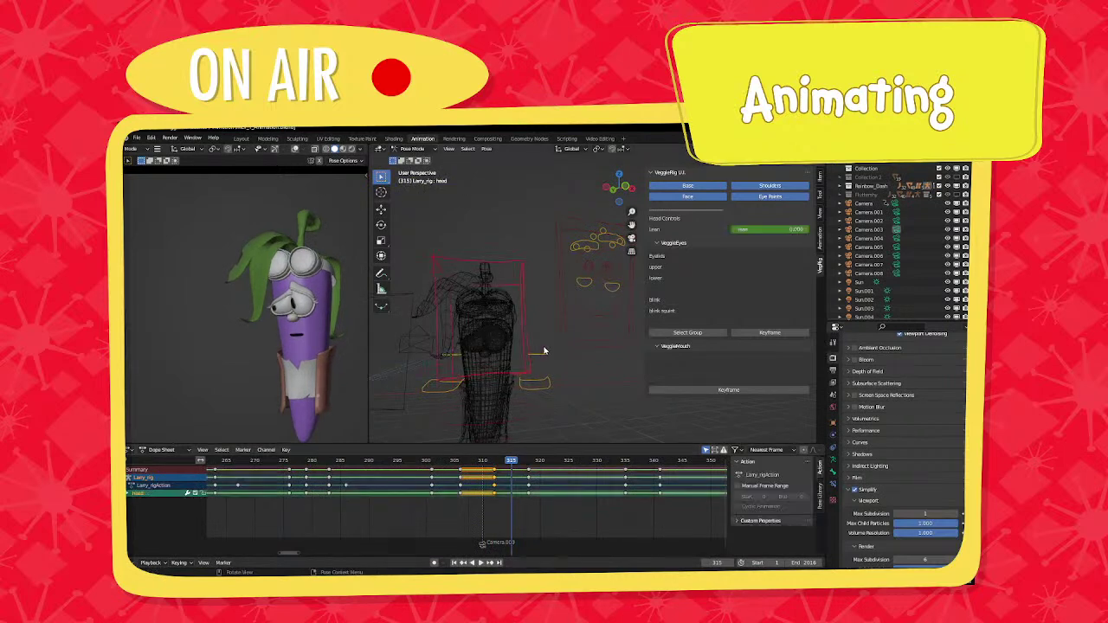
pyautogui.press('r')
pyautogui.click(547, 355)
pyautogui.press('i')
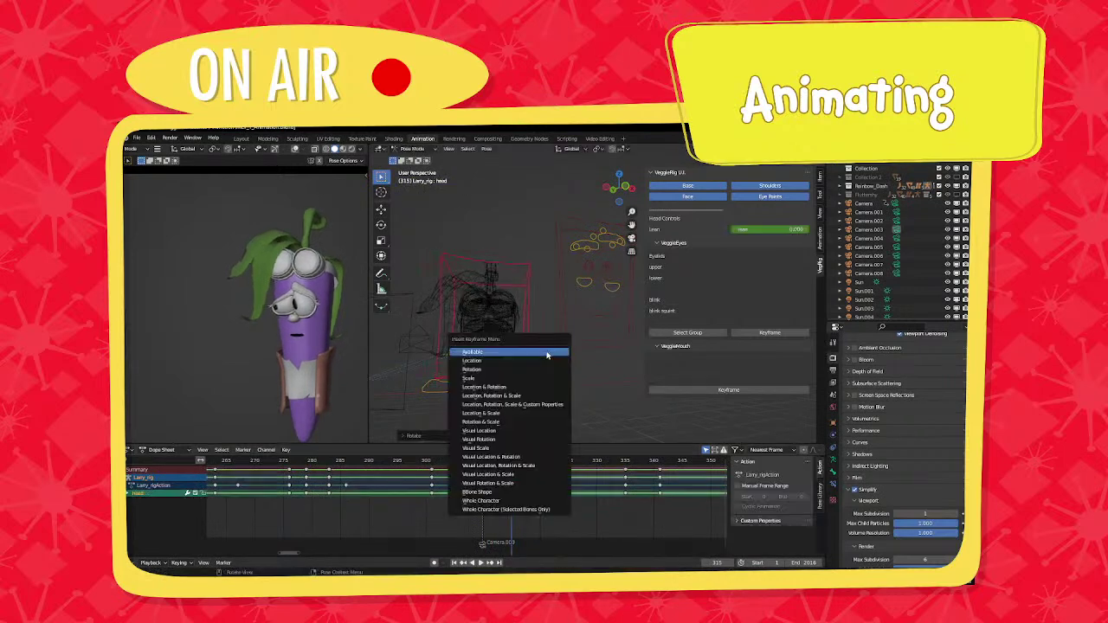
pyautogui.click(547, 355)
# Play on to frame 338, rotate the head control there and keyframe it.
pyautogui.press('space')
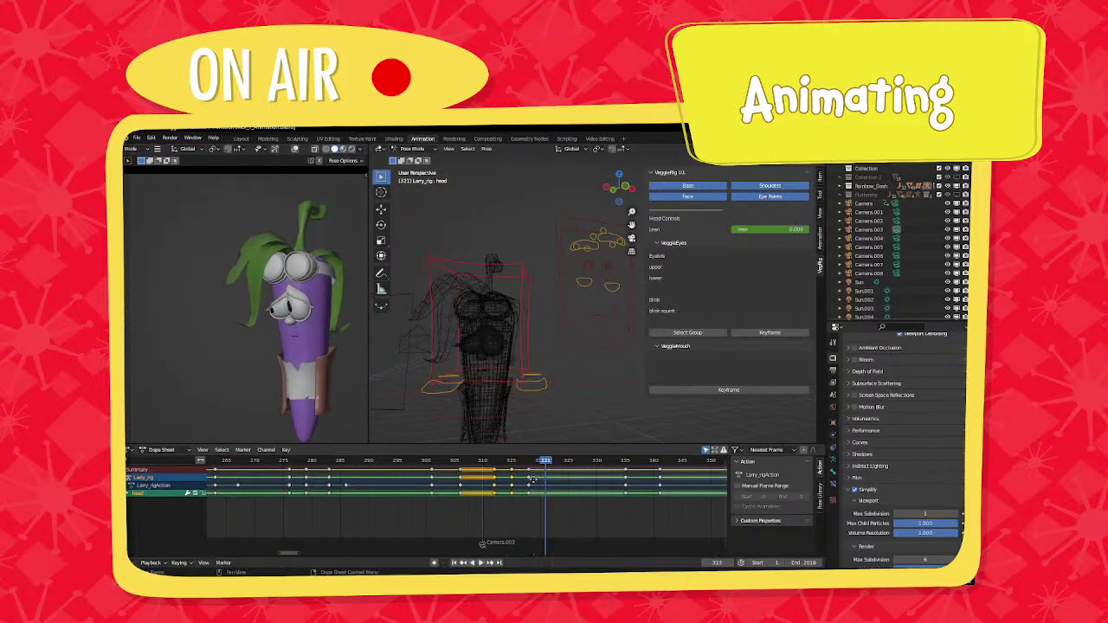
pyautogui.moveTo(532, 479); pyautogui.dragTo(336, 481, button='middle')
pyautogui.press('space')
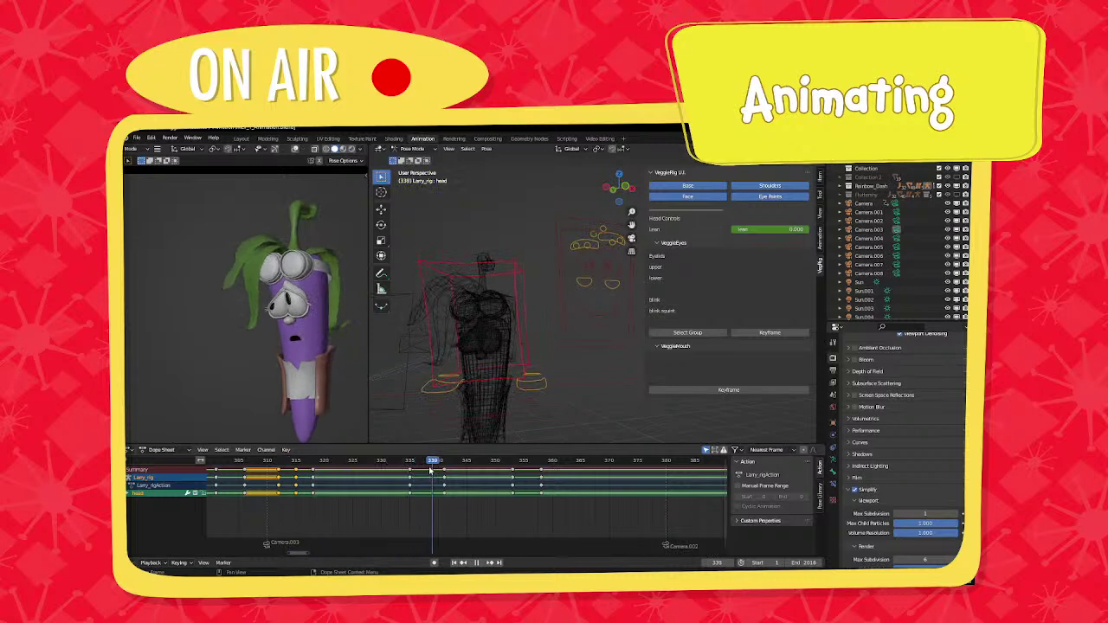
pyautogui.press('space')
pyautogui.press('r')
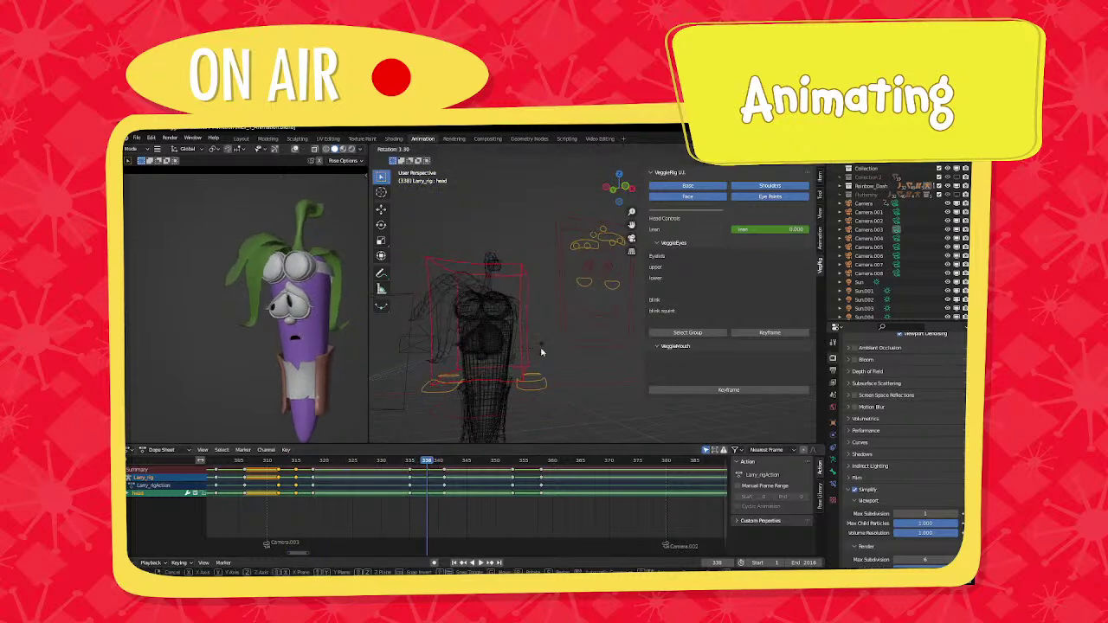
pyautogui.click(541, 353)
pyautogui.press('r')
pyautogui.press('r')
pyautogui.click(541, 354)
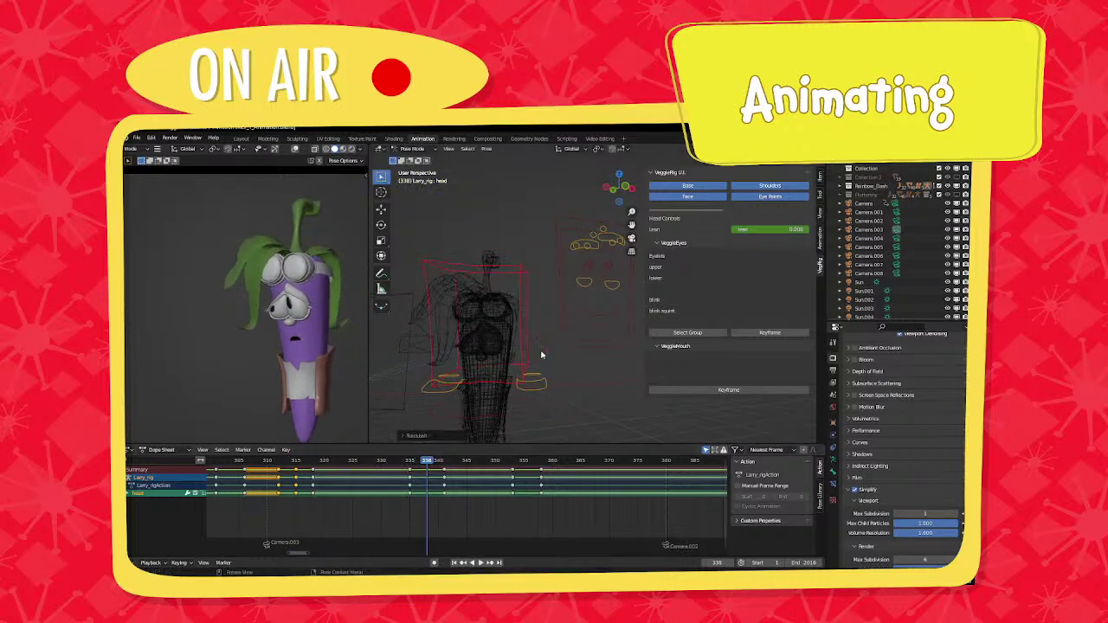
pyautogui.press('i')
pyautogui.click(522, 372)
# Select both pupil controls, move their keyframes from frame 341 to frame 338 and replay the eye movement.
pyautogui.click(411, 462)
pyautogui.press('space')
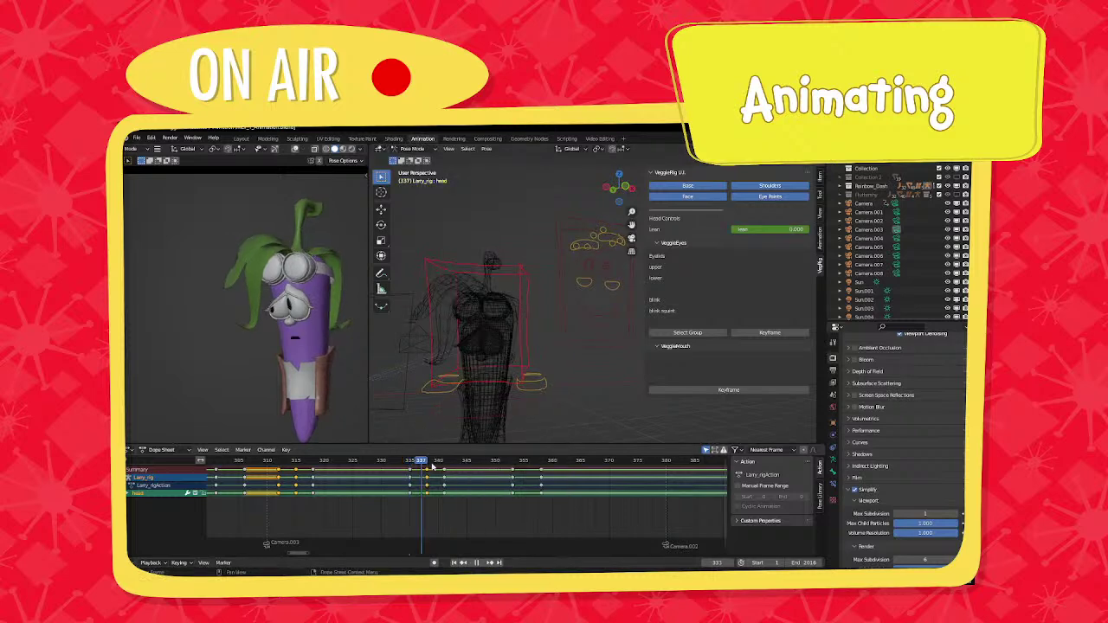
pyautogui.press('space')
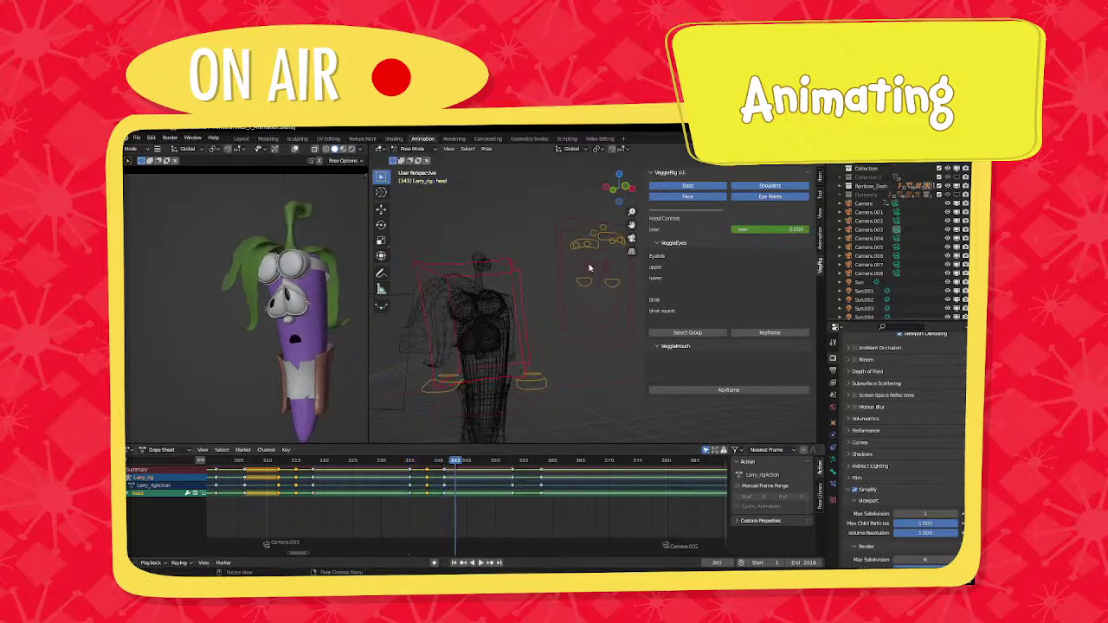
pyautogui.click(589, 268)
pyautogui.keyDown('shift'); pyautogui.click(607, 268); pyautogui.keyUp('shift')
pyautogui.moveTo(444, 470); pyautogui.dragTo(434, 470)
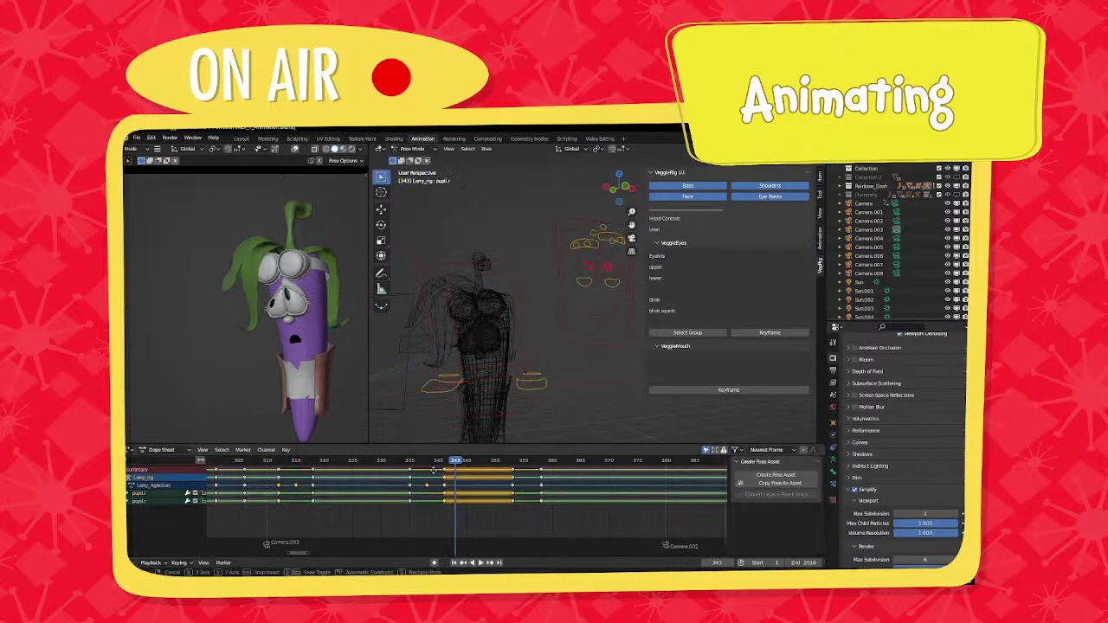
pyautogui.press('g')
pyautogui.click(418, 469)
pyautogui.press('space')
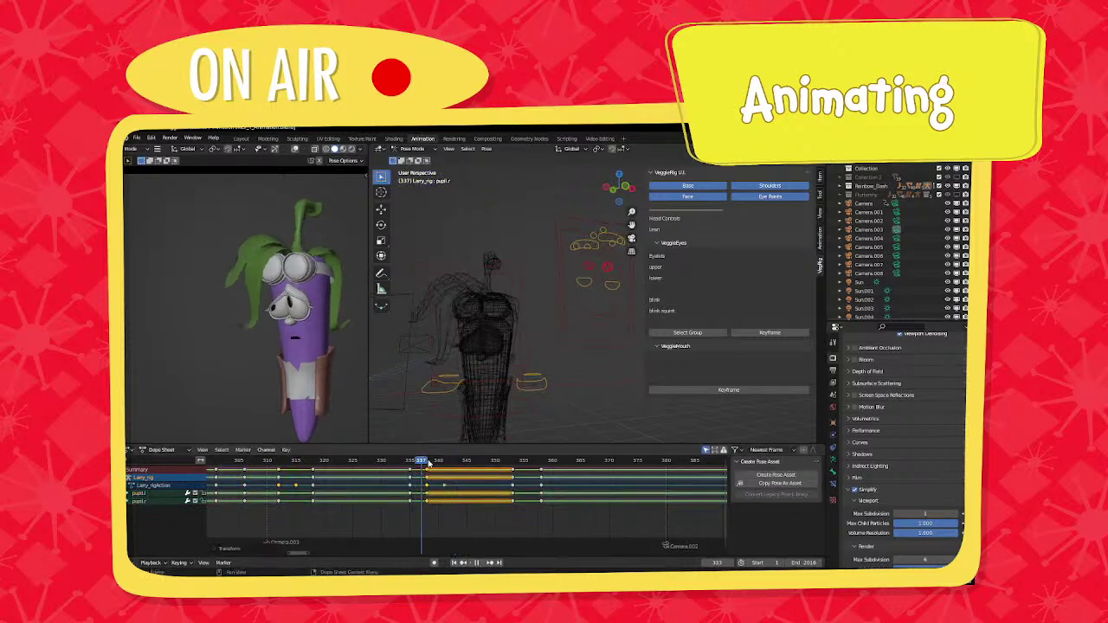
pyautogui.moveTo(456, 464); pyautogui.dragTo(474, 465)
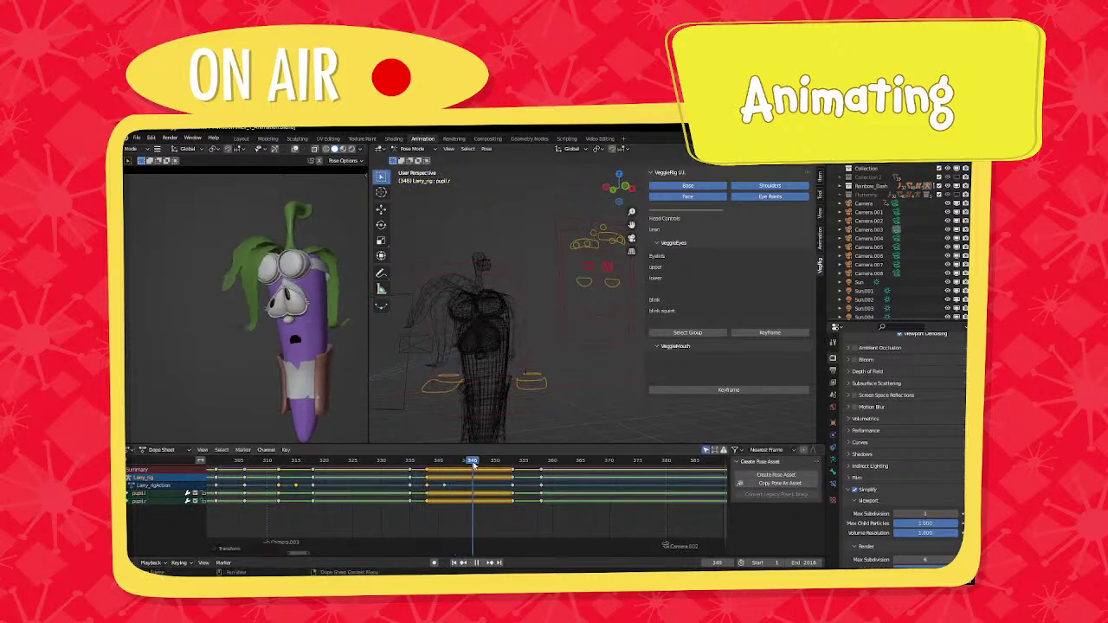
# Select the head control, adjust its rotation at frame 353 and keyframe it.
pyautogui.click(523, 367)
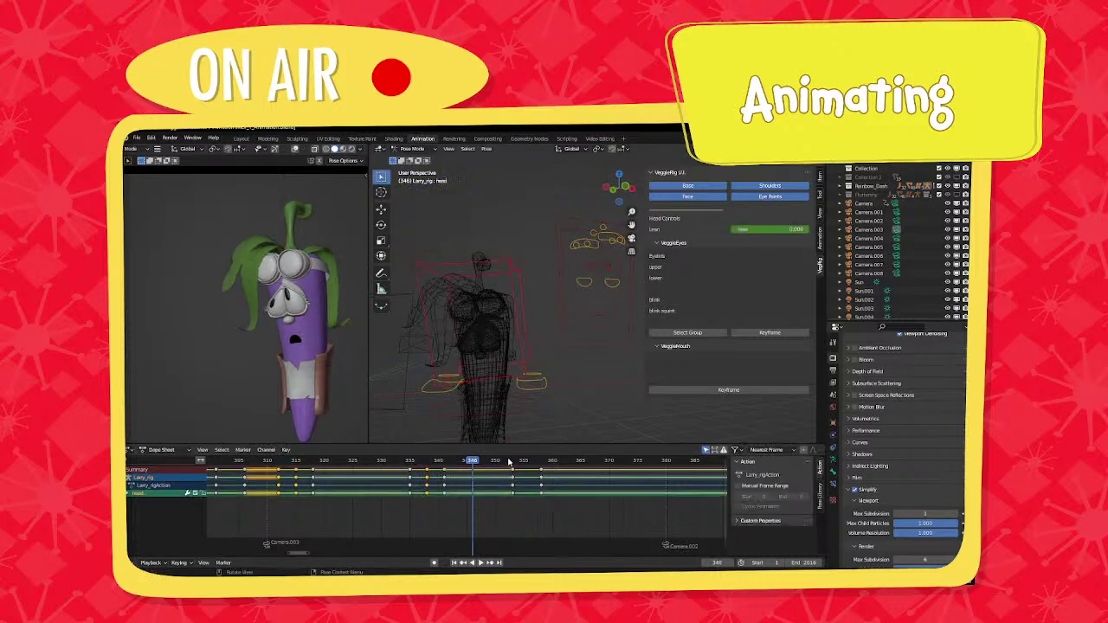
pyautogui.press('Up')
pyautogui.press('r')
pyautogui.press('r')
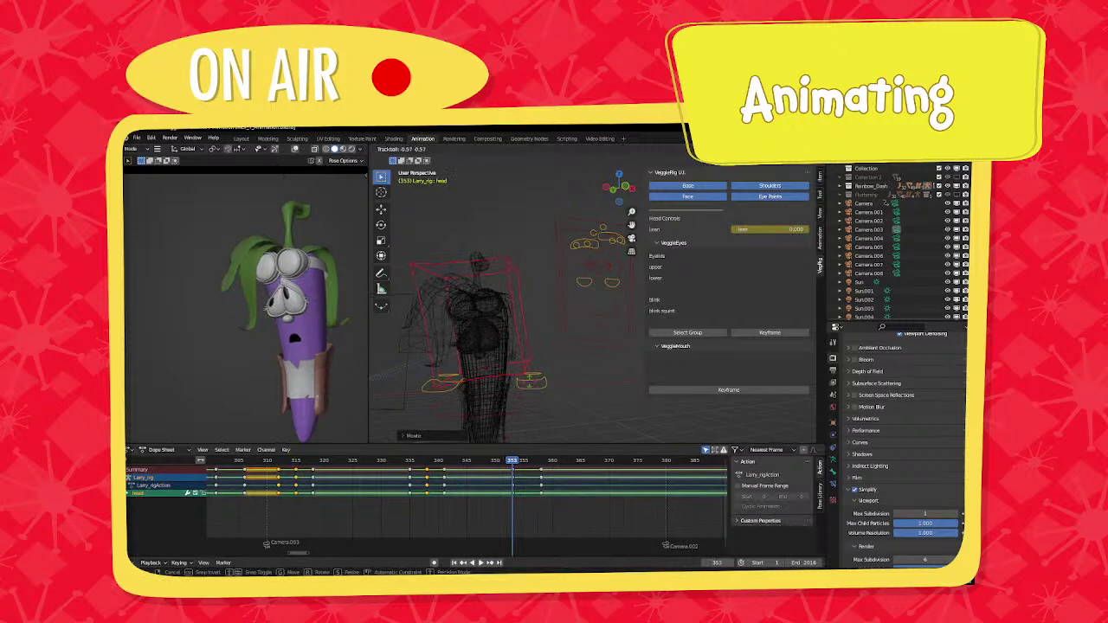
pyautogui.click(531, 382)
pyautogui.press('i')
pyautogui.click(531, 382)
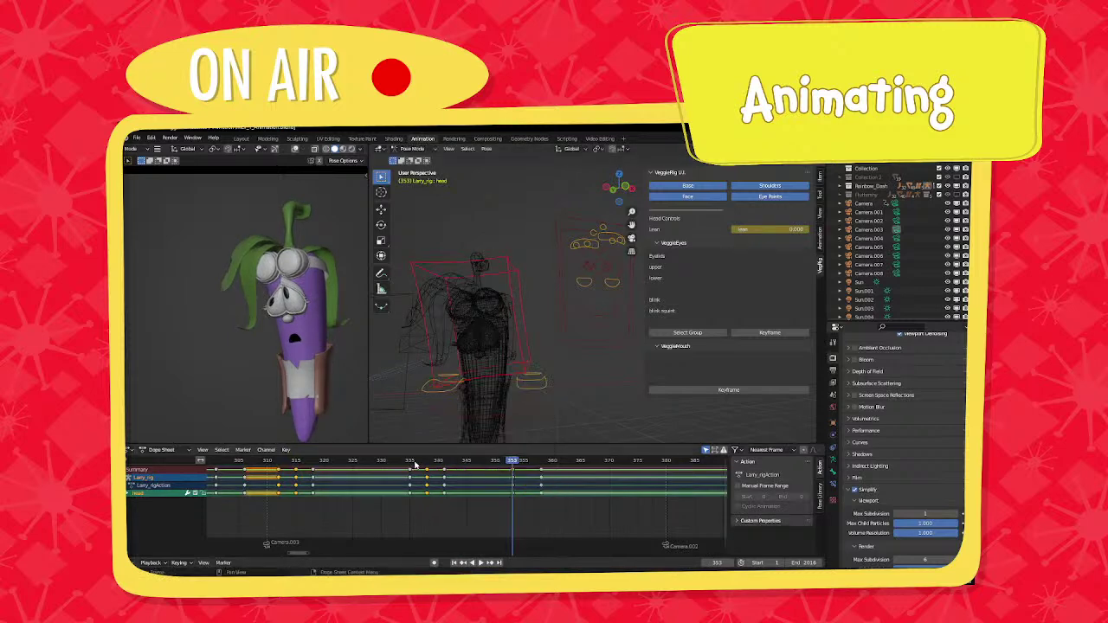
# Replay the head movement from around frame 335, rotate the head at frame 356 and keyframe it.
pyautogui.moveTo(412, 462); pyautogui.dragTo(468, 465)
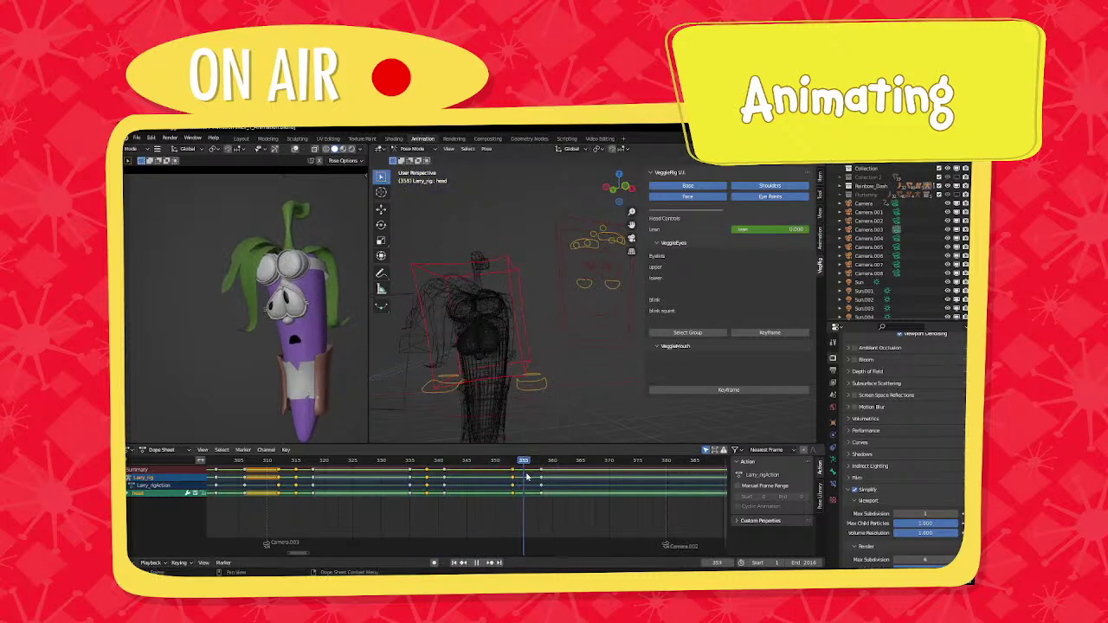
pyautogui.press('space')
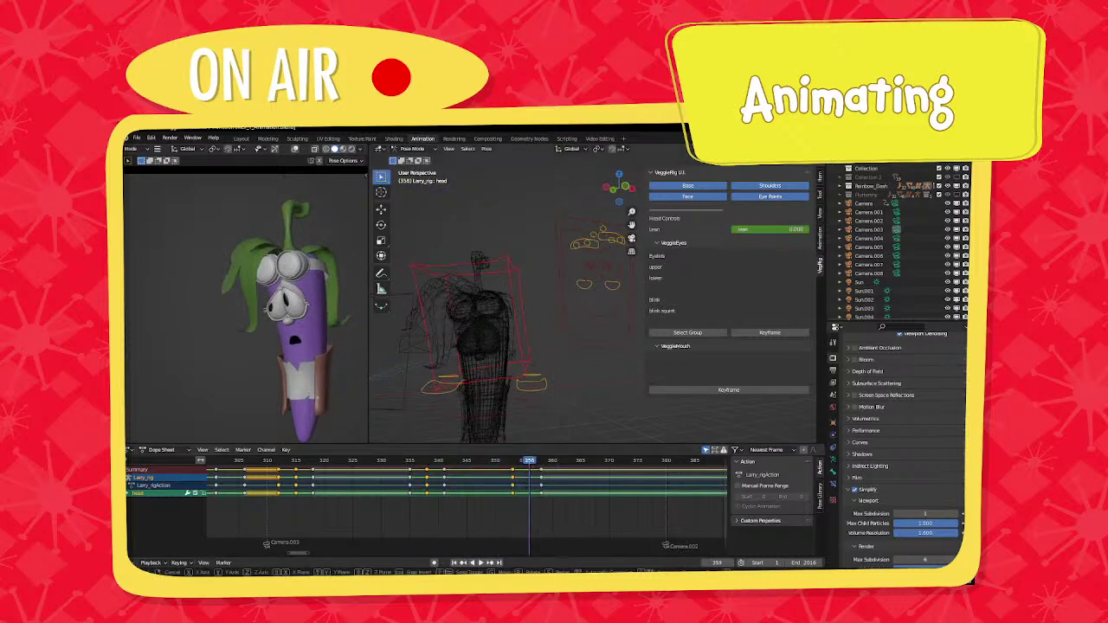
pyautogui.press('r')
pyautogui.press('r')
pyautogui.click(503, 371)
pyautogui.press('i')
pyautogui.click(503, 373)
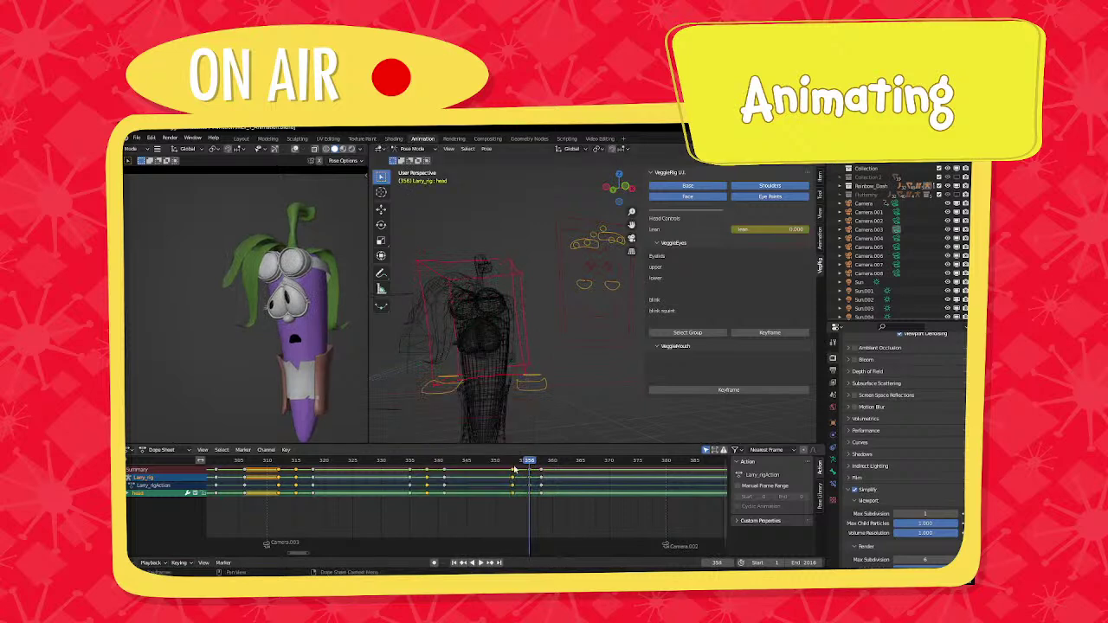
# Replay from around frame 353, rotate the head slightly further at frame 356 and update its keyframe.
pyautogui.click(516, 463)
pyautogui.press('space')
pyautogui.moveTo(535, 467); pyautogui.dragTo(552, 467)
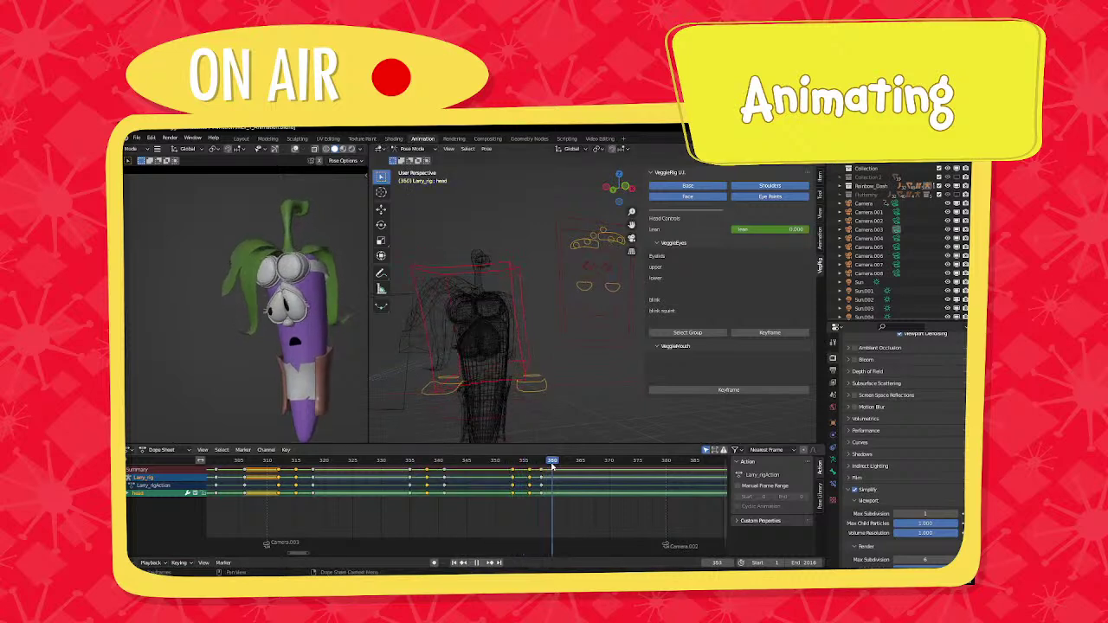
pyautogui.press('Escape')
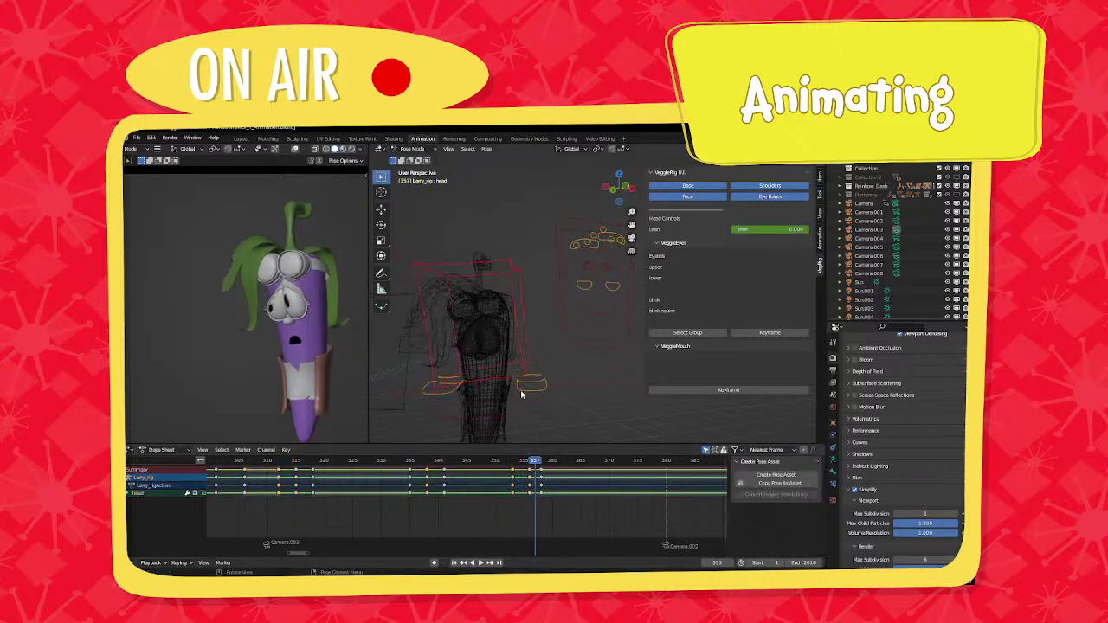
pyautogui.press('Left')
pyautogui.press('r')
pyautogui.press('r')
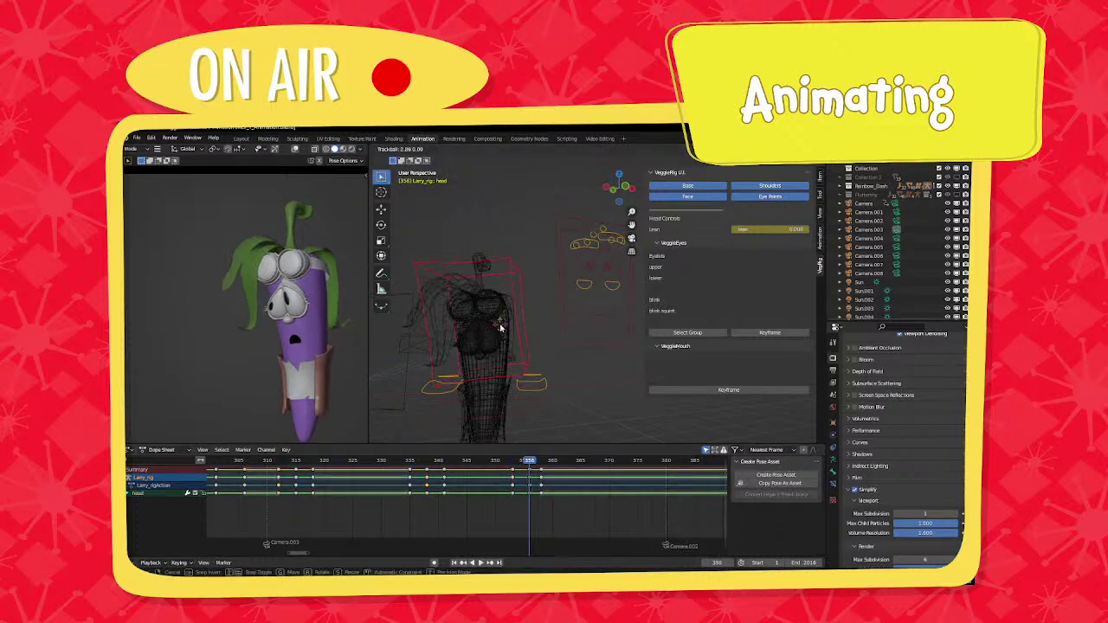
pyautogui.rightClick(499, 327)
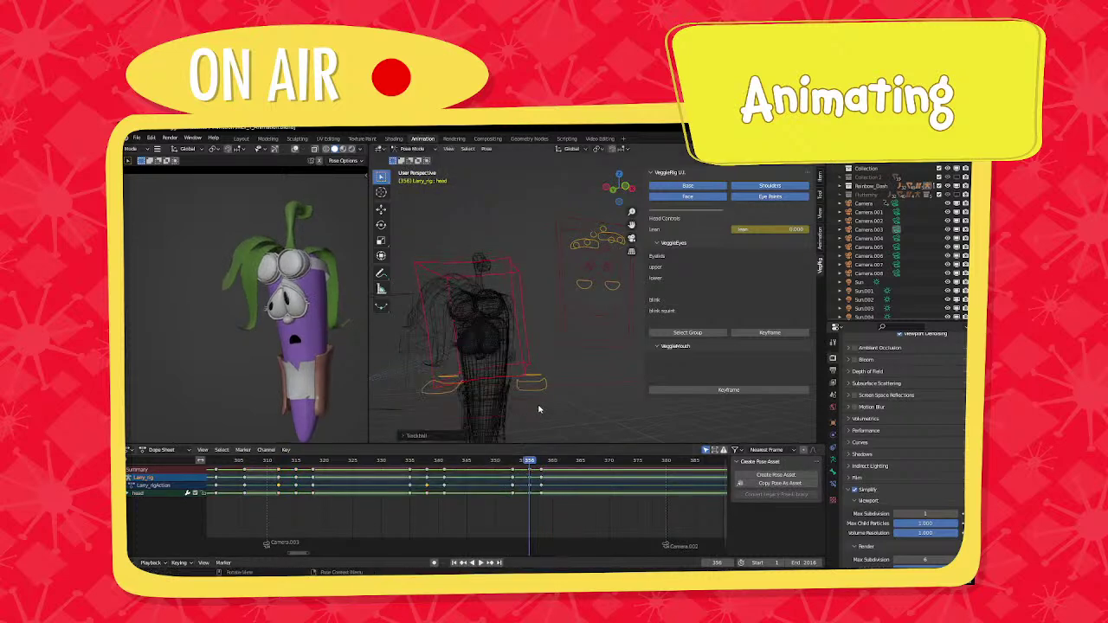
pyautogui.moveTo(540, 408); pyautogui.dragTo(549, 377, button='middle')
pyautogui.press('i')
pyautogui.click(533, 374)
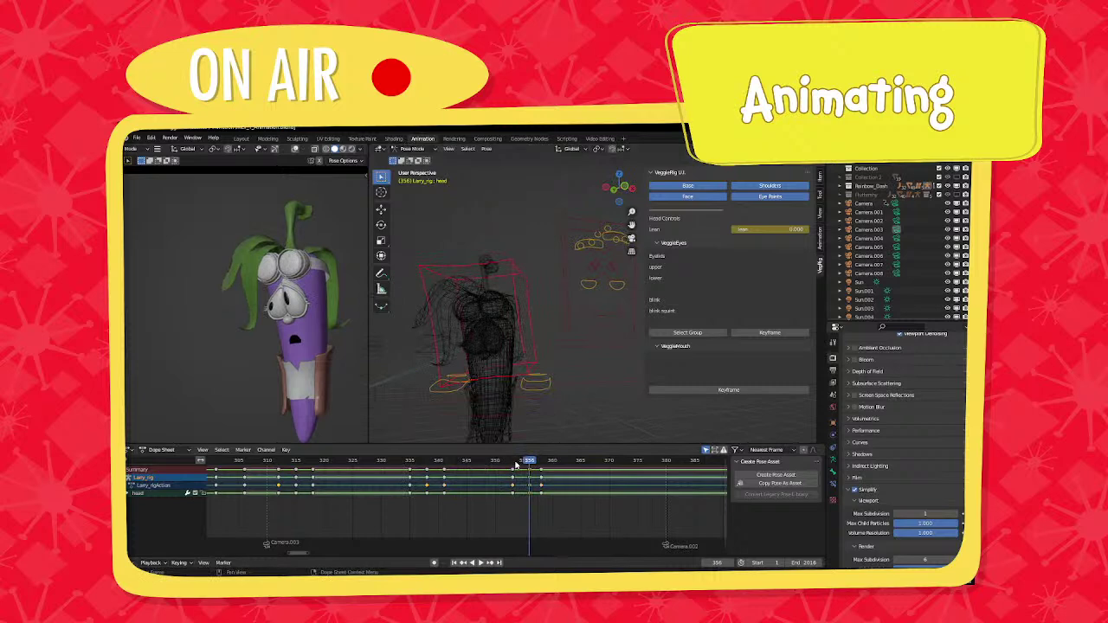
# Replay the head motion, select both pupil controls and move their keyframes from frame 358 to frame 355.
pyautogui.press('space')
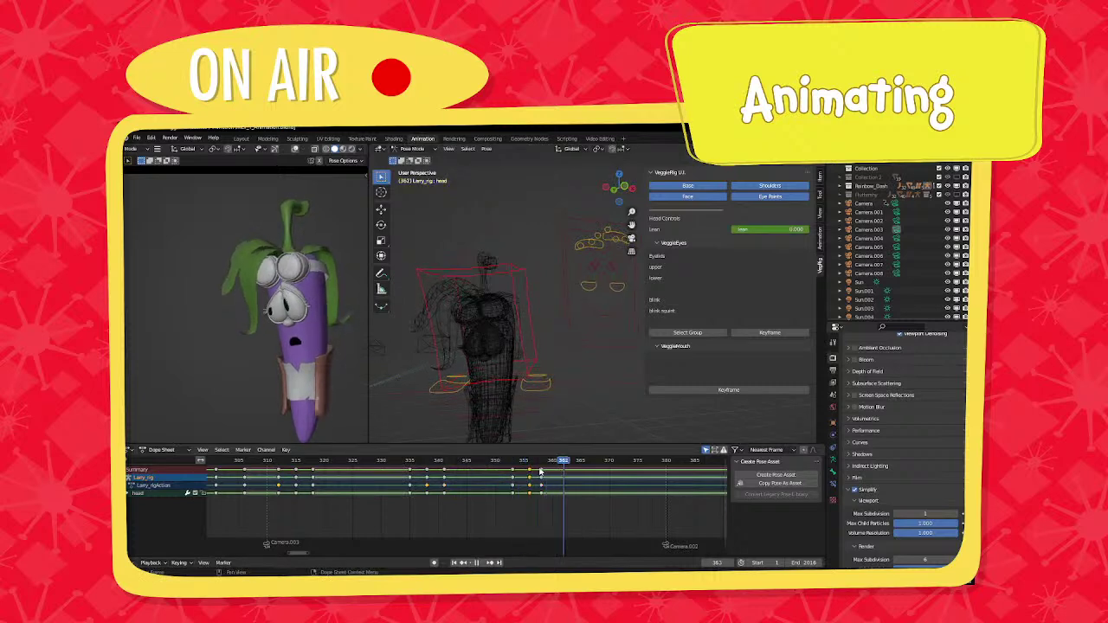
pyautogui.moveTo(540, 470)
pyautogui.mouseDown()
pyautogui.moveTo(488, 465)
pyautogui.moveTo(524, 469)
pyautogui.mouseUp()
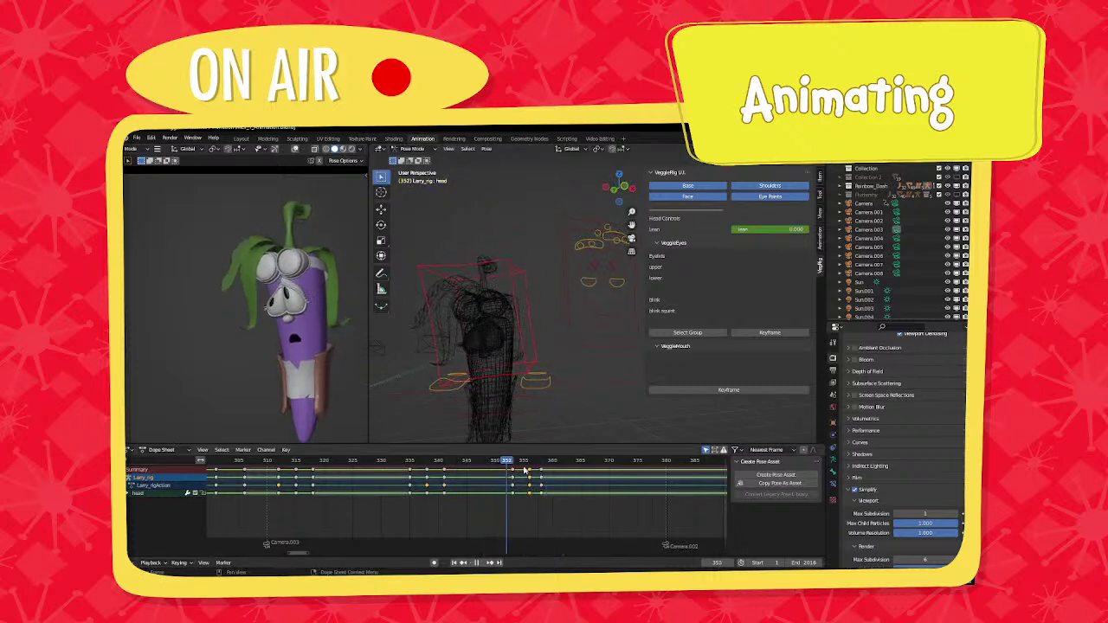
pyautogui.press('space')
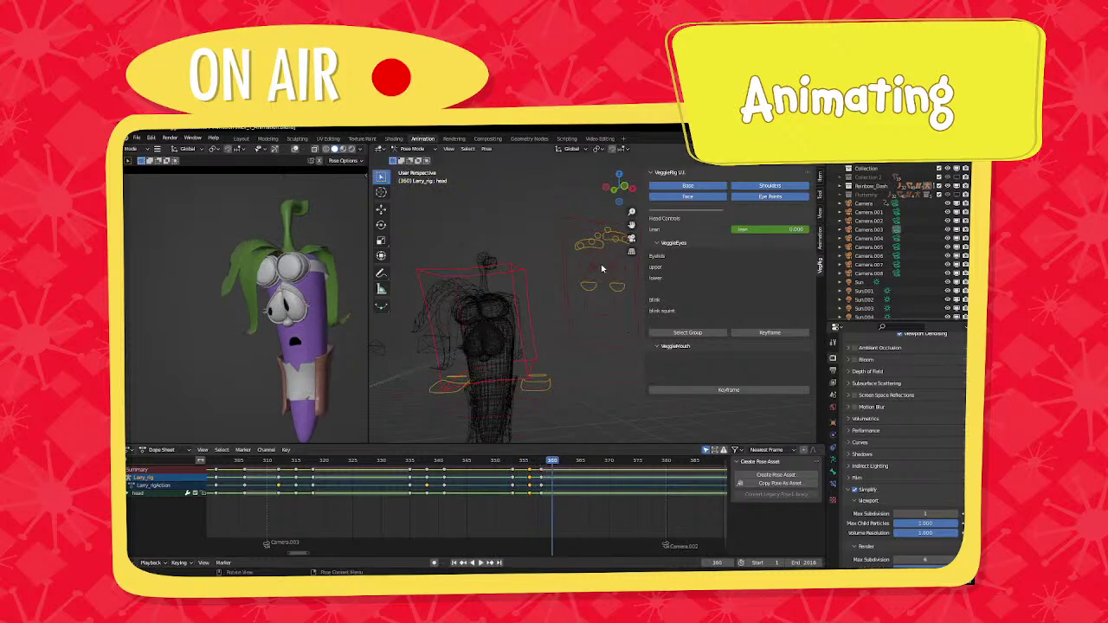
pyautogui.click(602, 268)
pyautogui.click(542, 473)
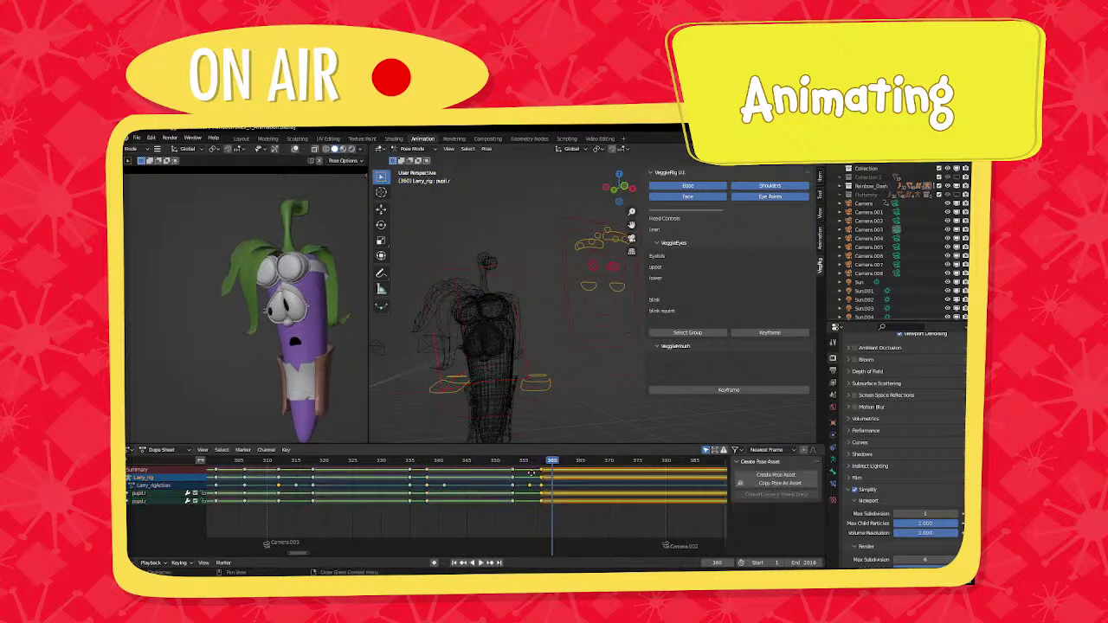
pyautogui.press('g')
pyautogui.click(516, 470)
pyautogui.press('space')
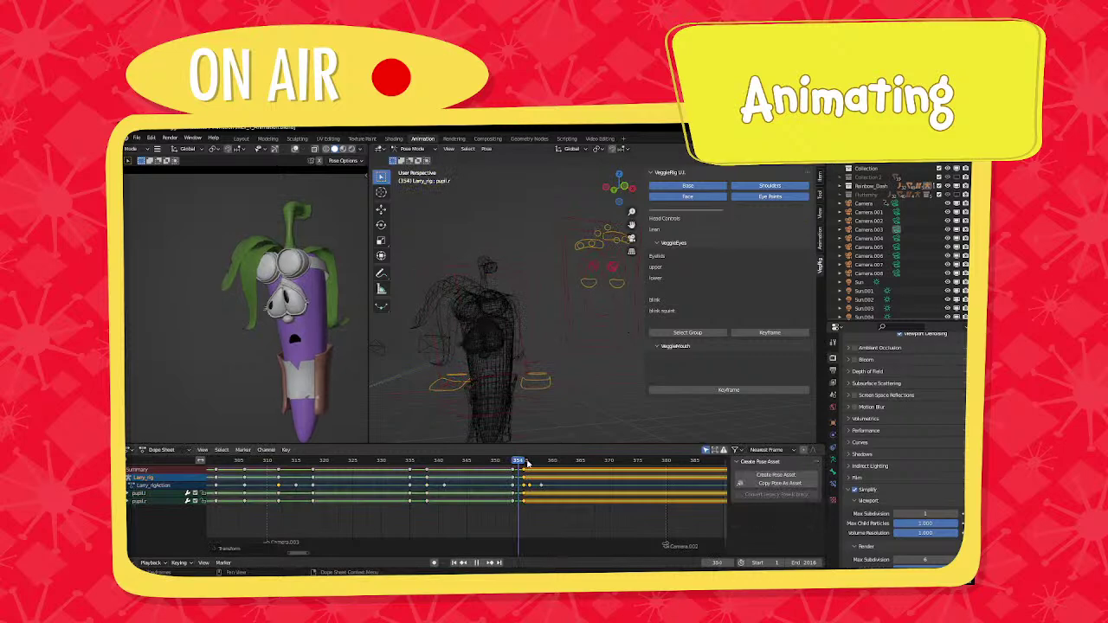
pyautogui.press('space')
# Replay from around frame 393, stop at frame 418 and raise all four shoulder controls slightly.
pyautogui.moveTo(548, 471); pyautogui.dragTo(437, 505, button='middle')
pyautogui.scroll(-3, 490, 498)
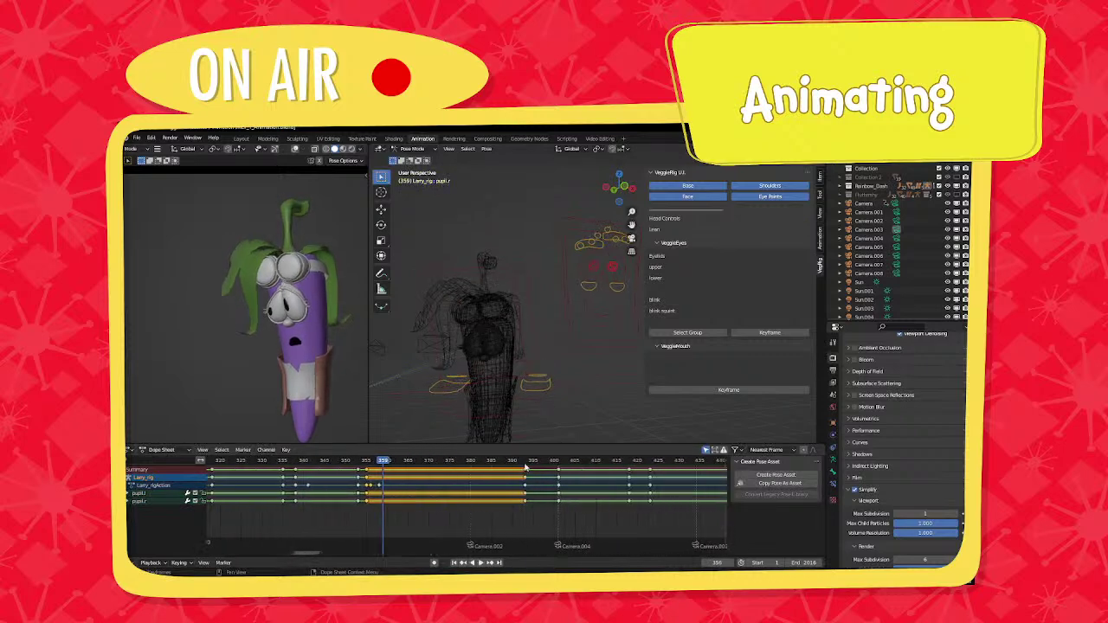
pyautogui.click(526, 464)
pyautogui.press('space')
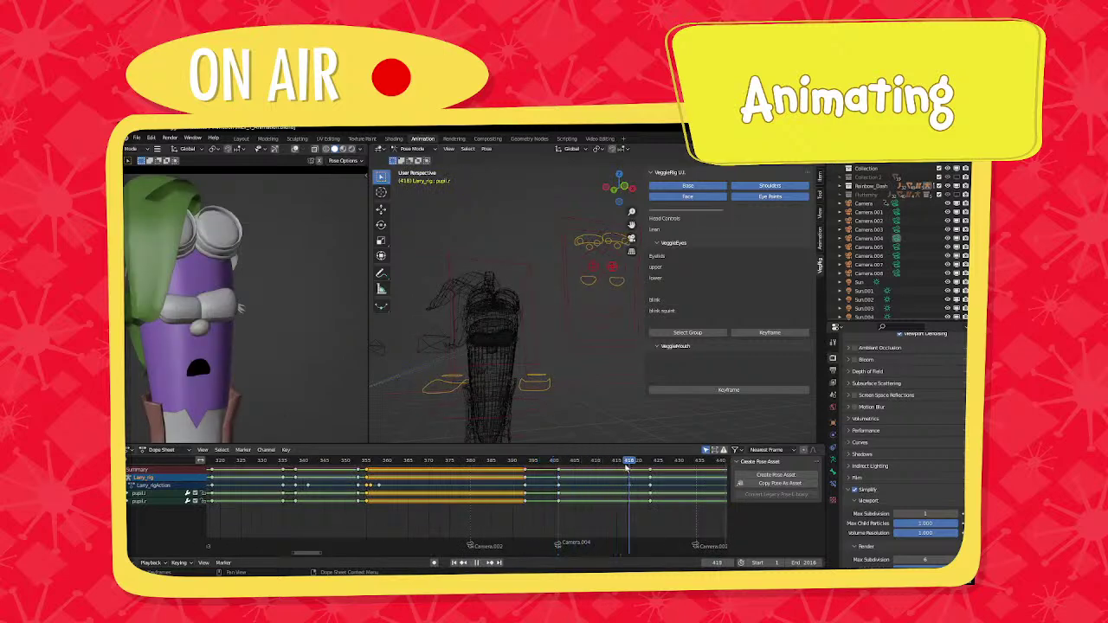
pyautogui.press('space')
pyautogui.click(445, 391)
pyautogui.keyDown('shift'); pyautogui.click(446, 379); pyautogui.keyUp('shift')
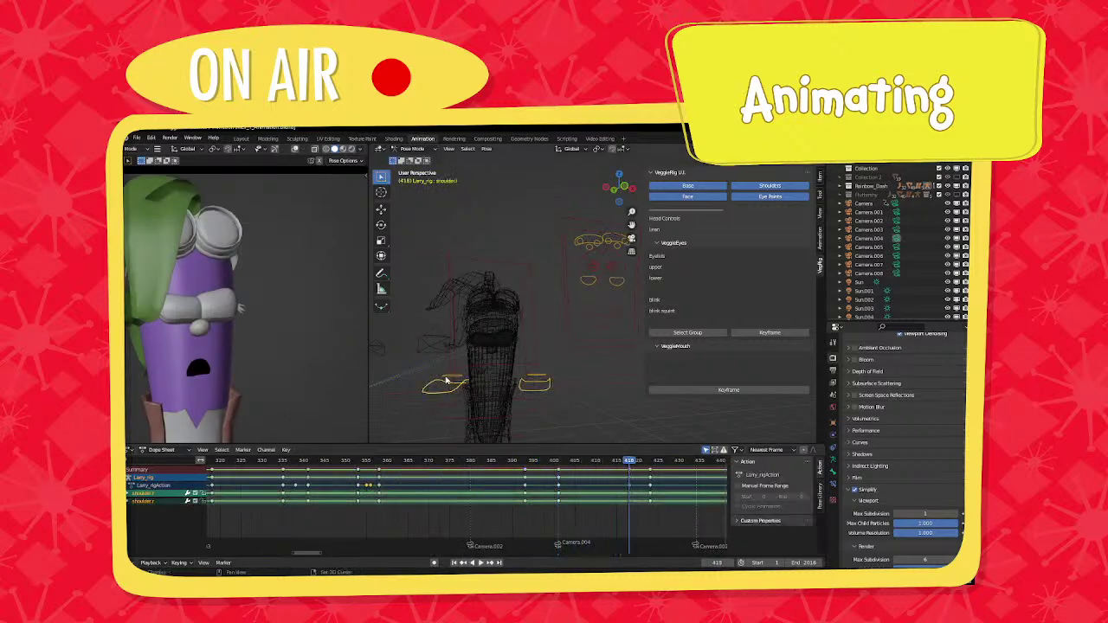
pyautogui.keyDown('shift'); pyautogui.click(540, 377); pyautogui.keyUp('shift')
pyautogui.press('g')
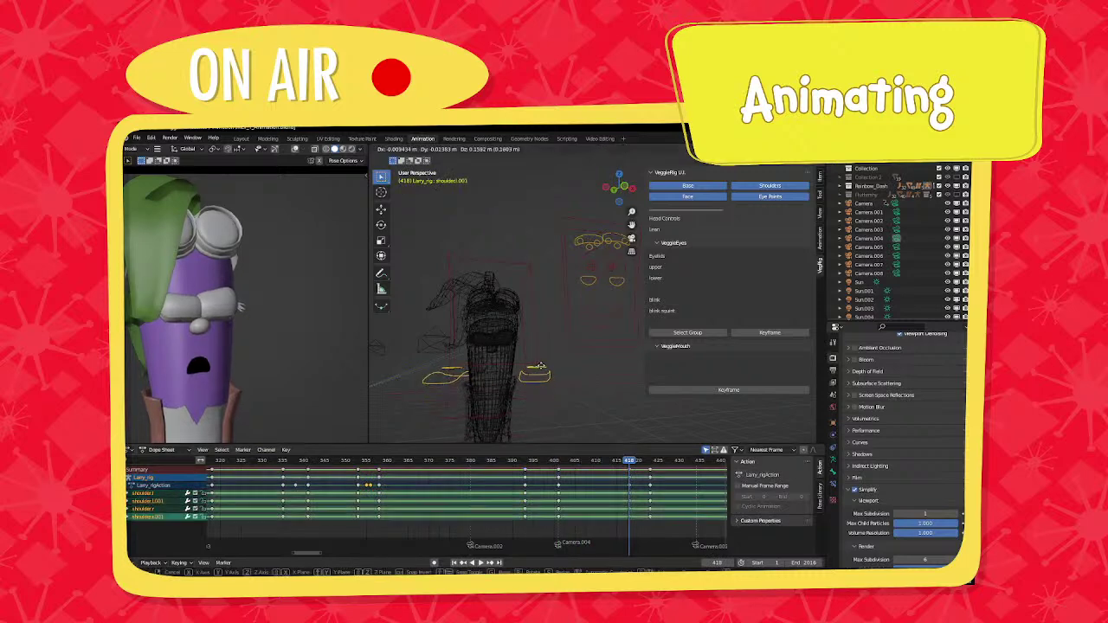
pyautogui.click(542, 370)
# Raise the two upper shoulder controls further at frame 418 and keyframe all of the rig's controls.
pyautogui.hotkey('ctrl', 'z')
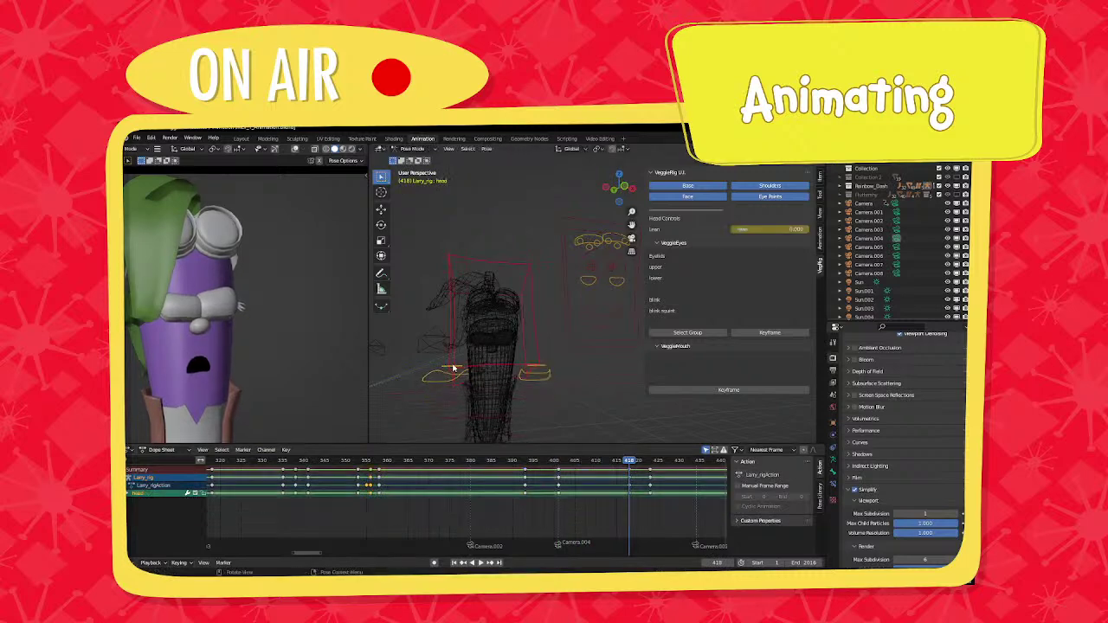
pyautogui.keyDown('shift'); pyautogui.click(544, 370); pyautogui.keyUp('shift')
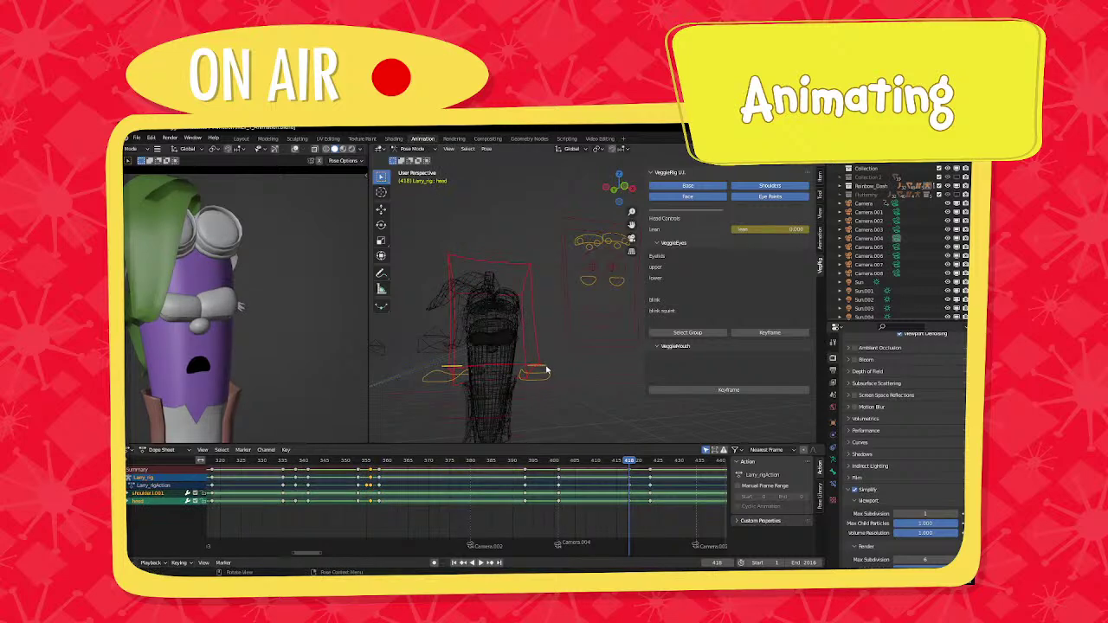
pyautogui.hotkey('ctrl', 'z')
pyautogui.keyDown('shift'); pyautogui.click(453, 365); pyautogui.keyUp('shift')
pyautogui.press('g')
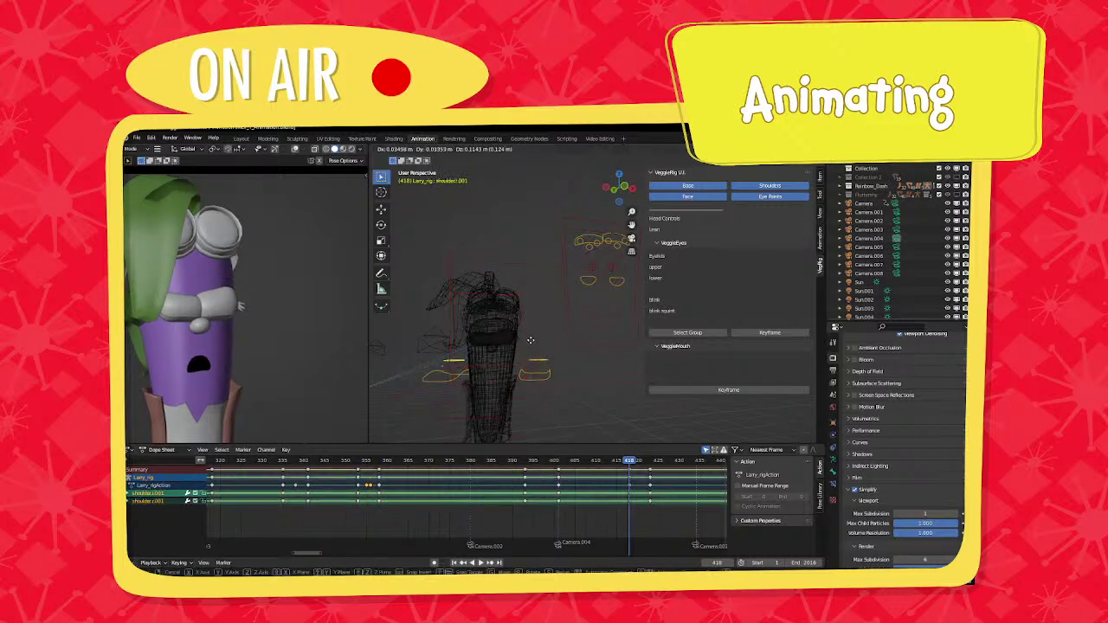
pyautogui.click(532, 340)
pyautogui.press('a')
pyautogui.press('i')
pyautogui.click(535, 378)
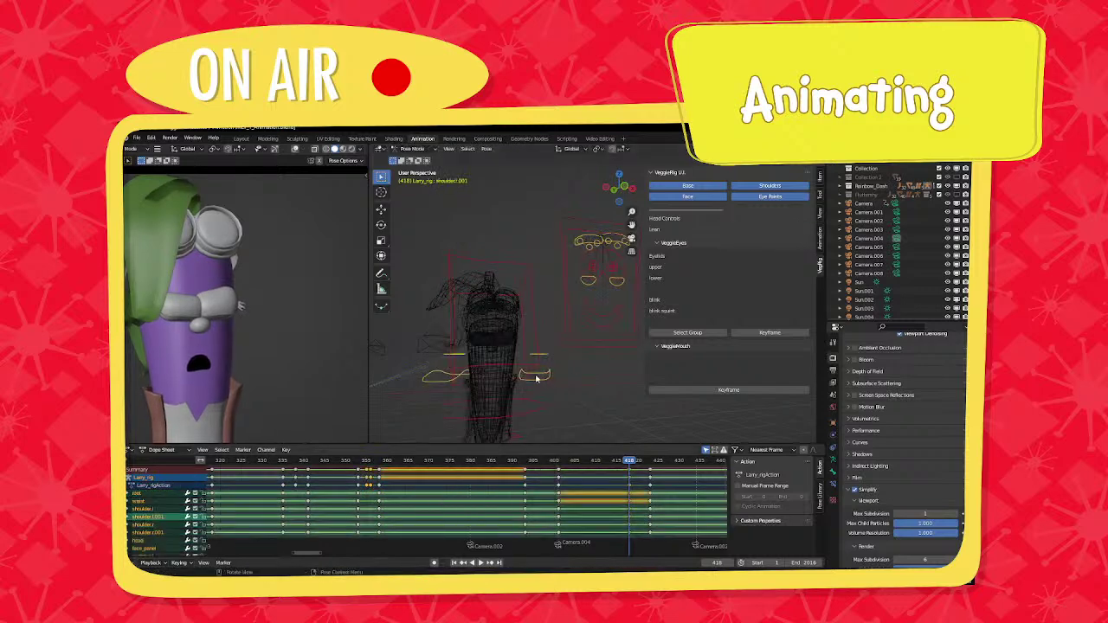
# Select the head control, adjust its position and rotation at frame 418 and keyframe it.
pyautogui.click(523, 370)
pyautogui.press('g')
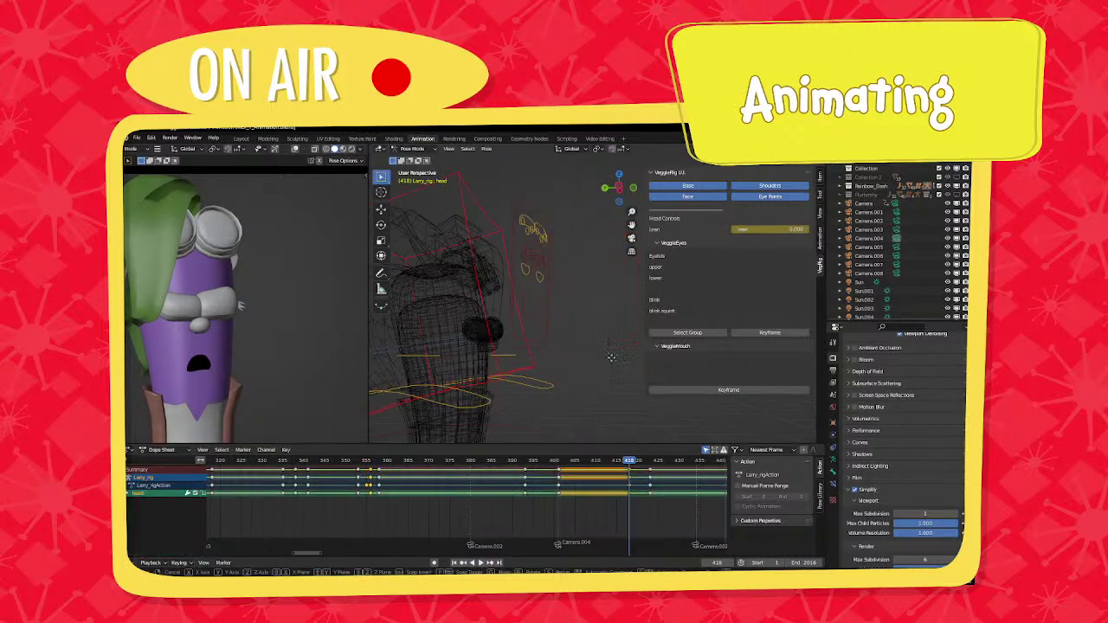
pyautogui.press('r')
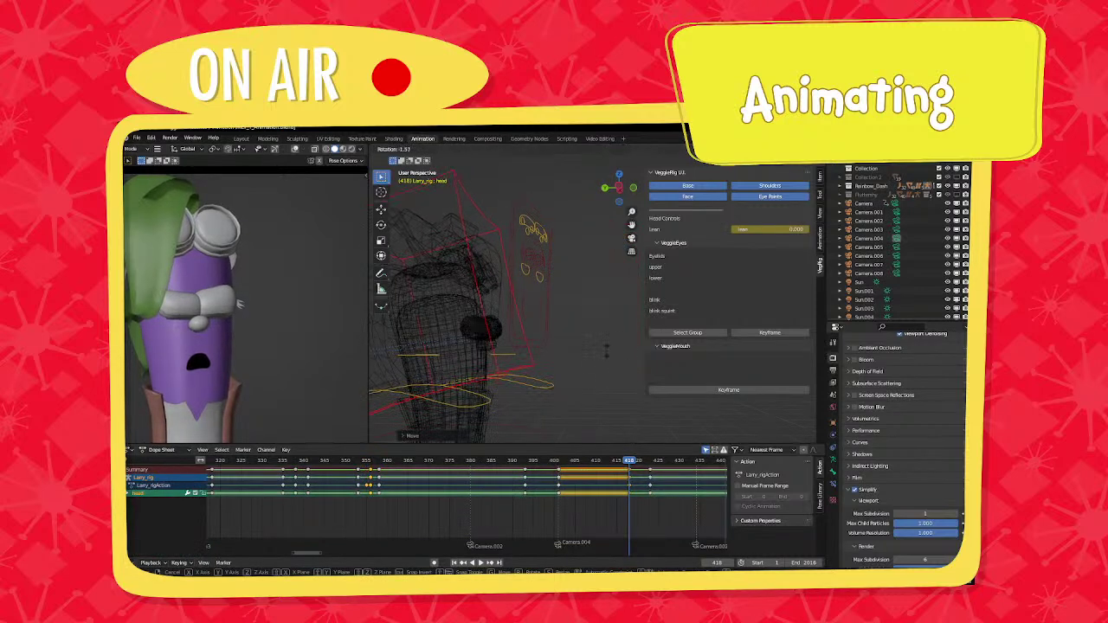
pyautogui.click(606, 351)
pyautogui.press('i')
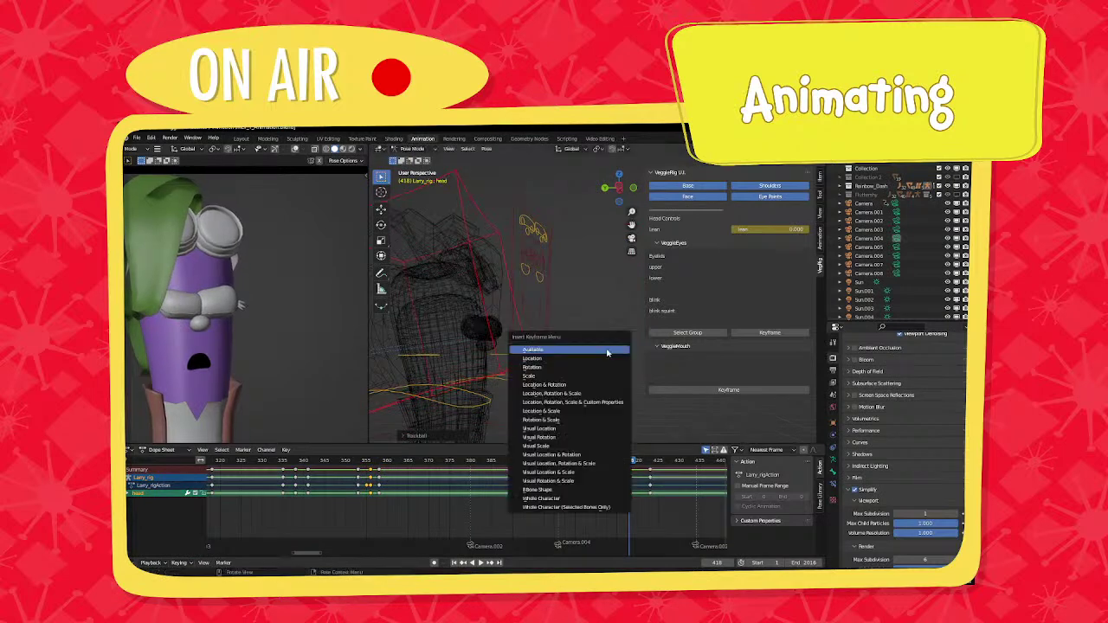
pyautogui.click(607, 351)
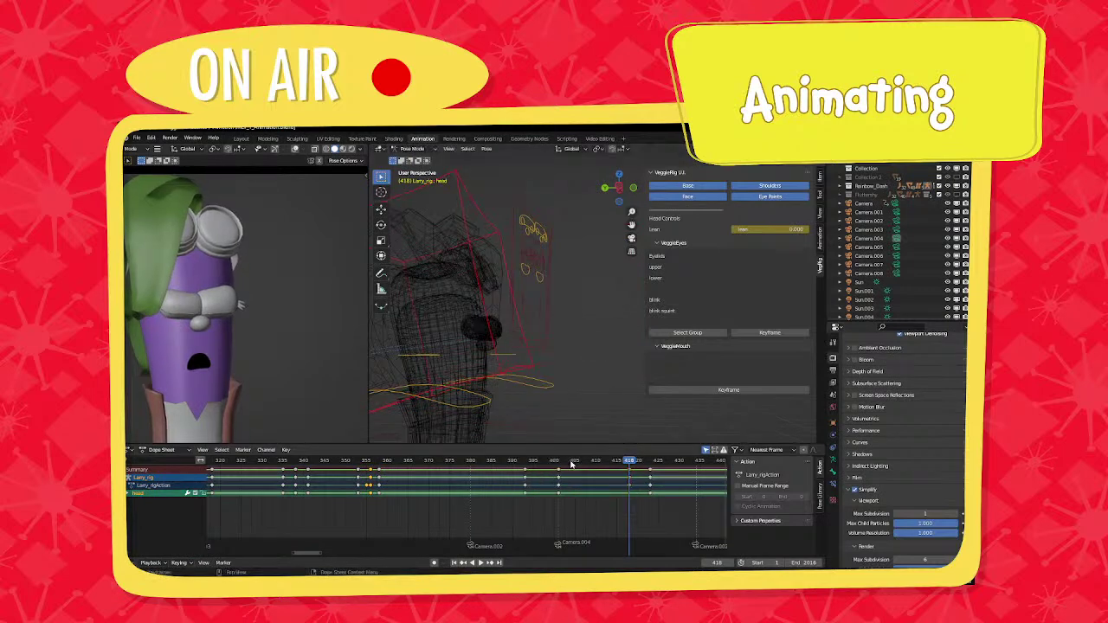
# Replay from around frame 401, rotate the head slightly at frame 406 and keyframe it.
pyautogui.click(559, 465)
pyautogui.press('space')
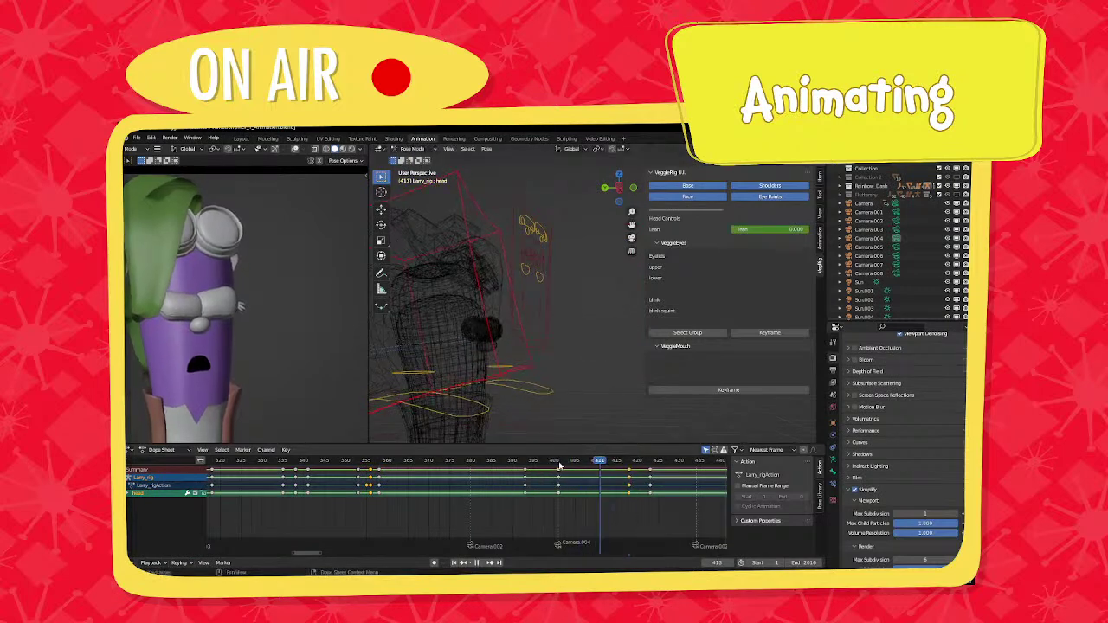
pyautogui.press('Escape')
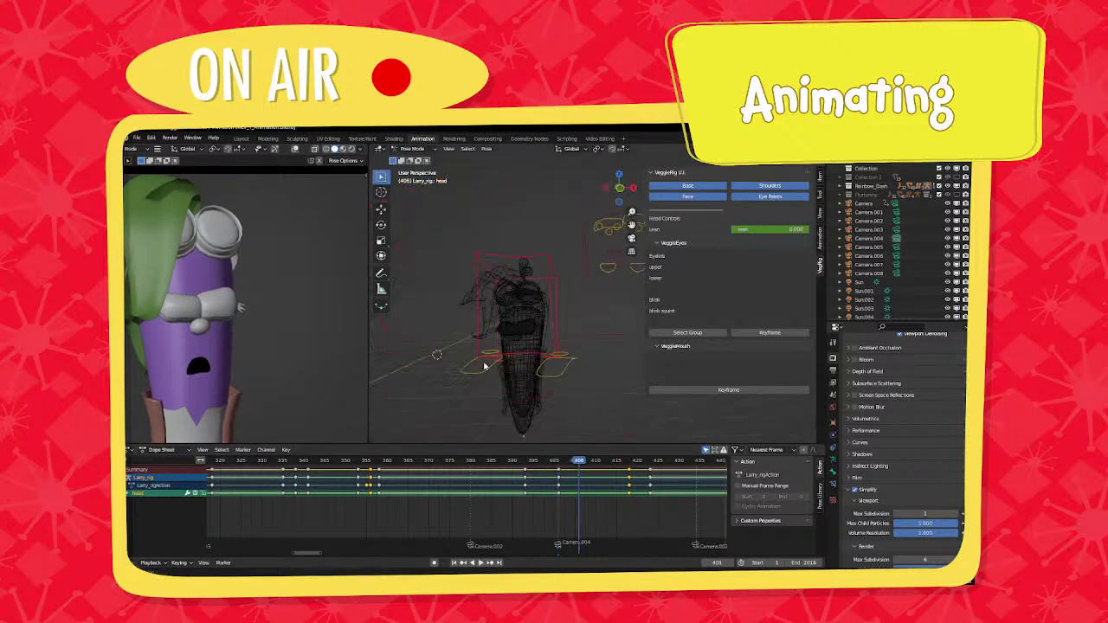
pyautogui.moveTo(556, 321)
pyautogui.mouseDown(button='middle')
pyautogui.moveTo(549, 315)
pyautogui.moveTo(567, 332)
pyautogui.mouseUp(button='middle')
pyautogui.press('r')
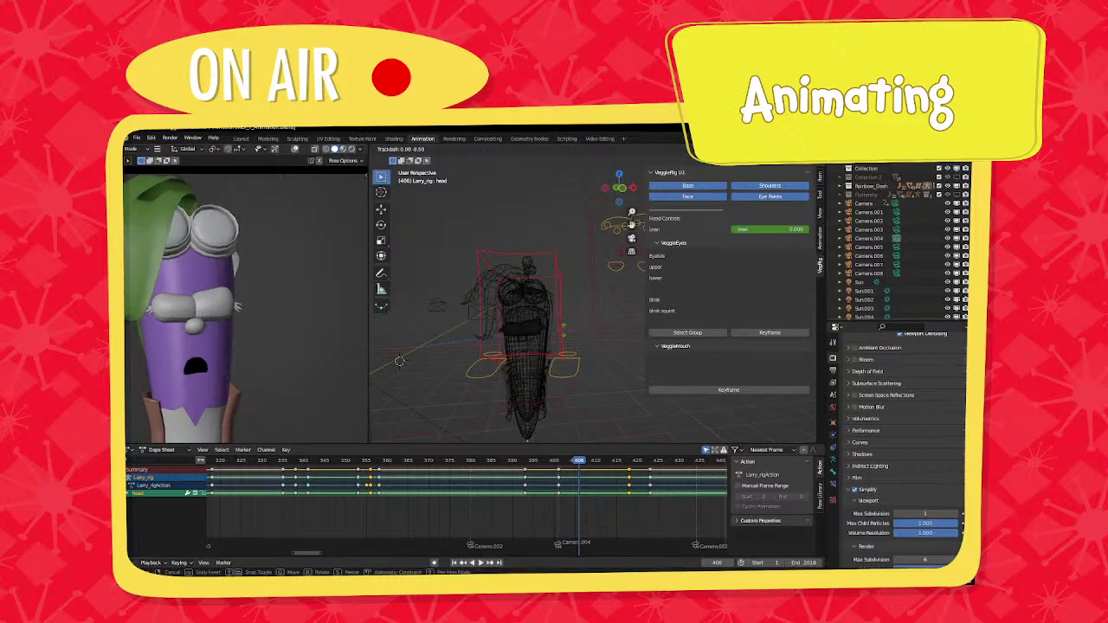
pyautogui.press('r')
pyautogui.click(565, 333)
pyautogui.press('i')
pyautogui.click(565, 332)
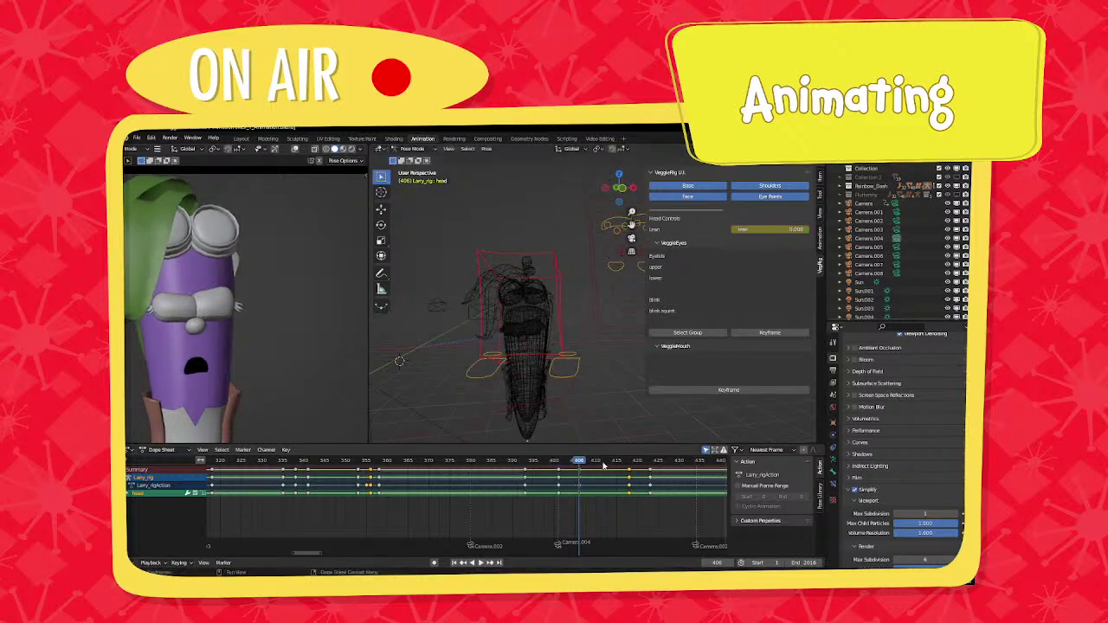
# Rotate the head at frame 412 and insert a keyframe for it.
pyautogui.click(604, 462)
pyautogui.press('r')
pyautogui.press('r')
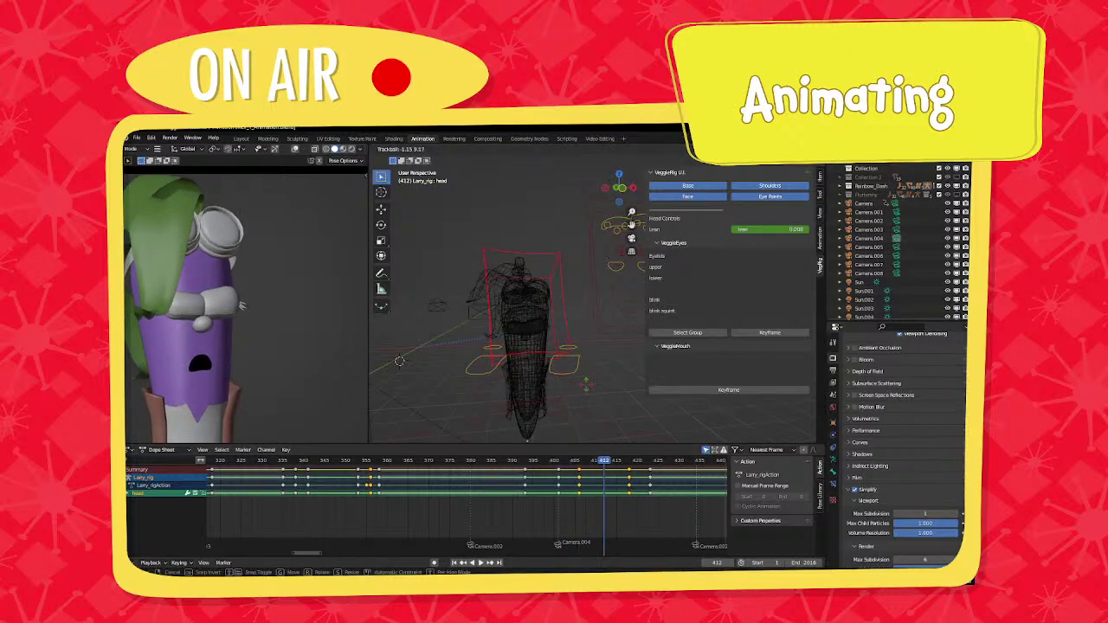
pyautogui.click(586, 386)
pyautogui.press('i')
pyautogui.click(586, 386)
# Replay the head motion and move the head keyframe from frame 423 to frame 426.
pyautogui.press('space')
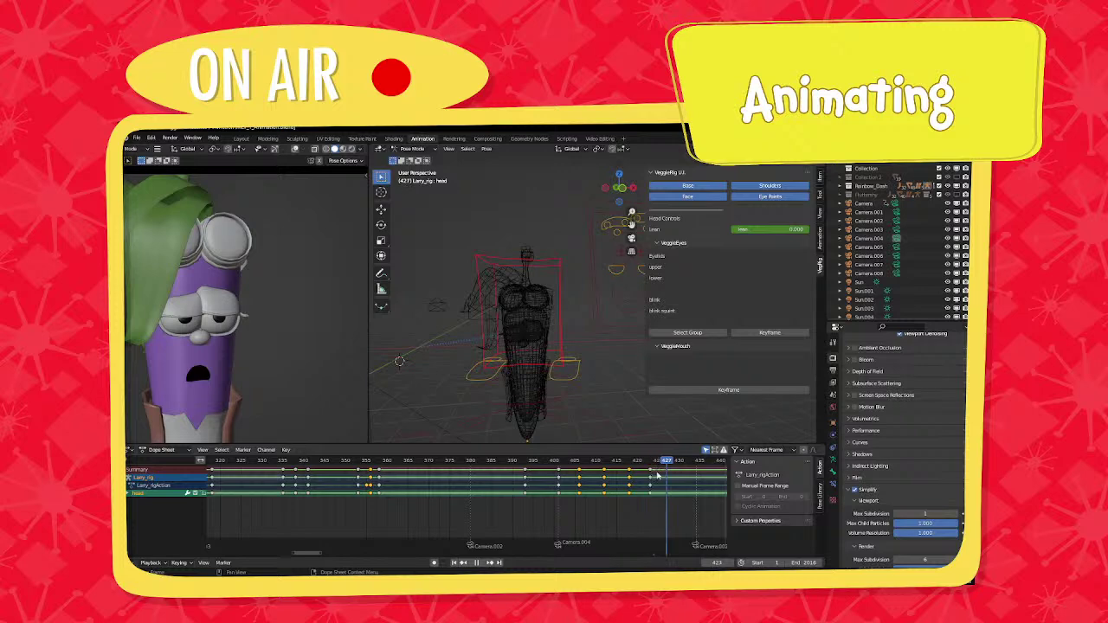
pyautogui.click(641, 467)
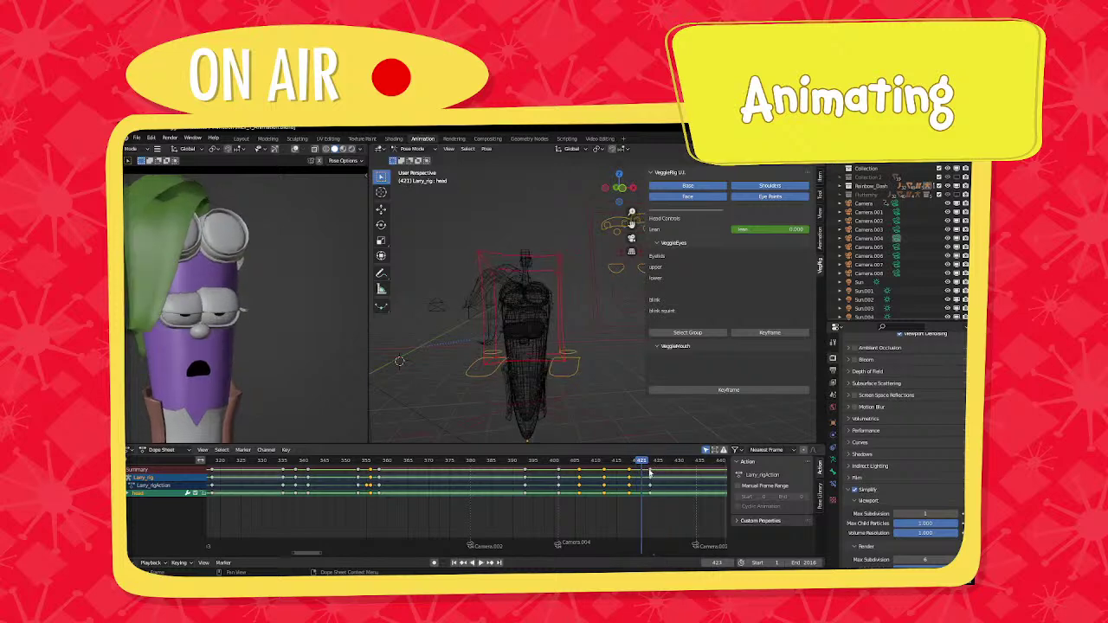
pyautogui.moveTo(649, 471); pyautogui.dragTo(662, 467)
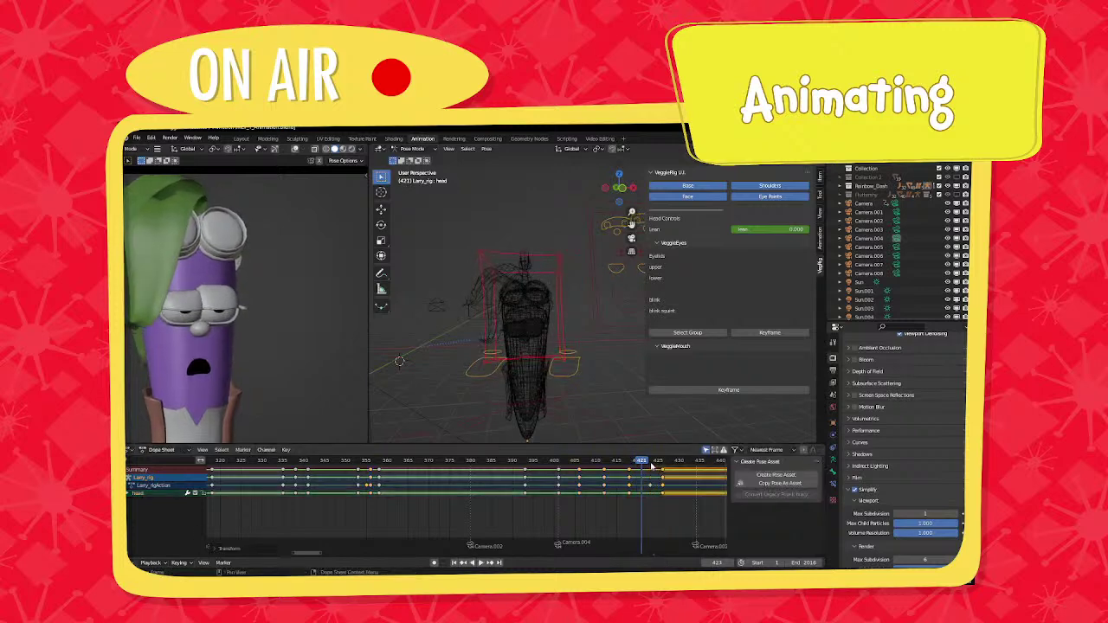
# Try a different head rotation at frame 423 and undo it.
pyautogui.click(651, 466)
pyautogui.press('r')
pyautogui.press('r')
pyautogui.click(582, 377)
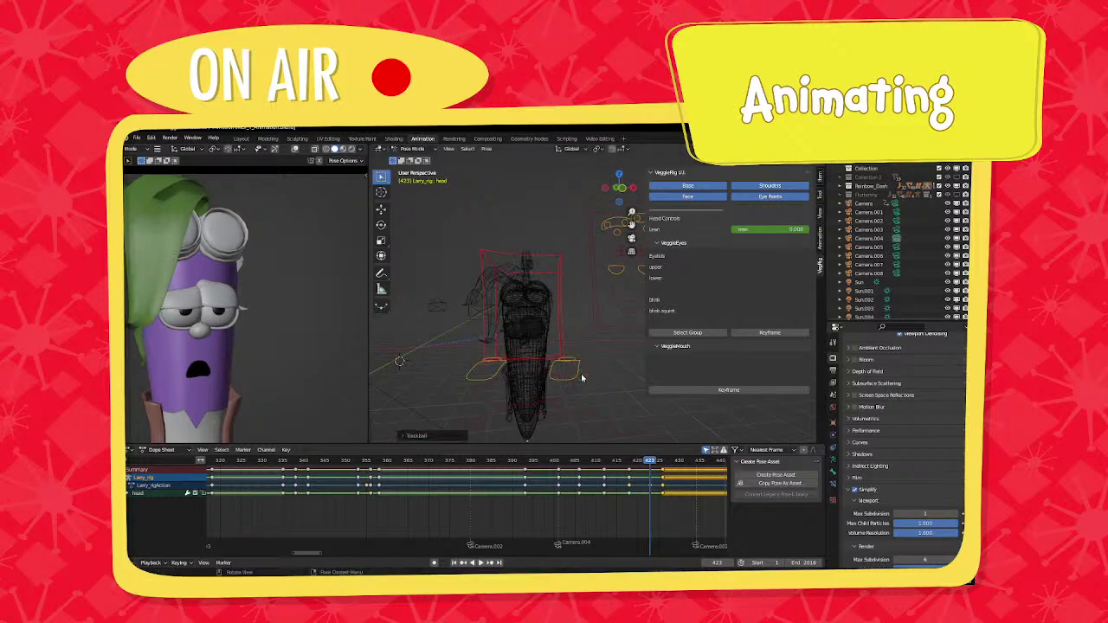
pyautogui.hotkey('ctrl', 'z')
# Play on to frame 433 and keyframe the head there.
pyautogui.press('space')
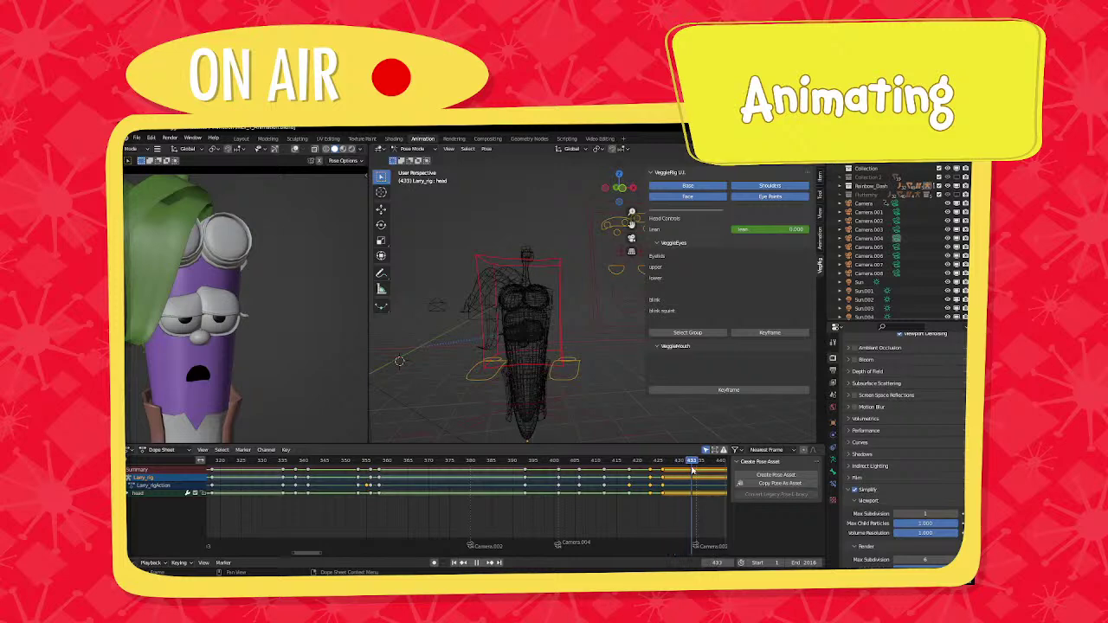
pyautogui.press('i')
pyautogui.click(576, 385)
# Return to the head keyframe at frame 426, rotate the head slightly and update the keyframe.
pyautogui.press('Down')
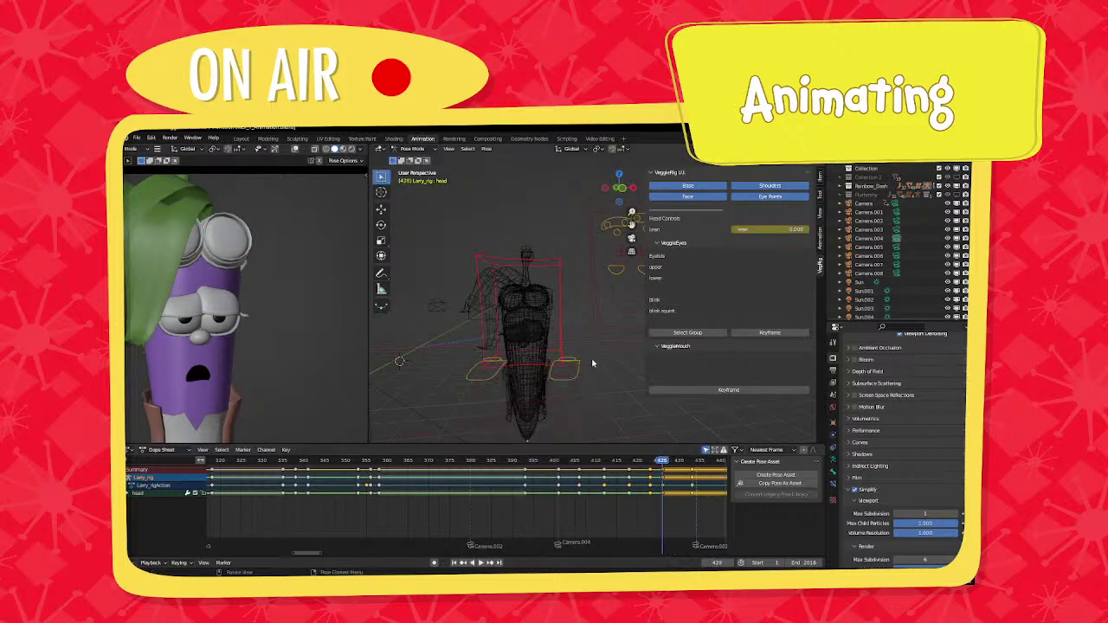
pyautogui.press('r')
pyautogui.press('r')
pyautogui.press('r')
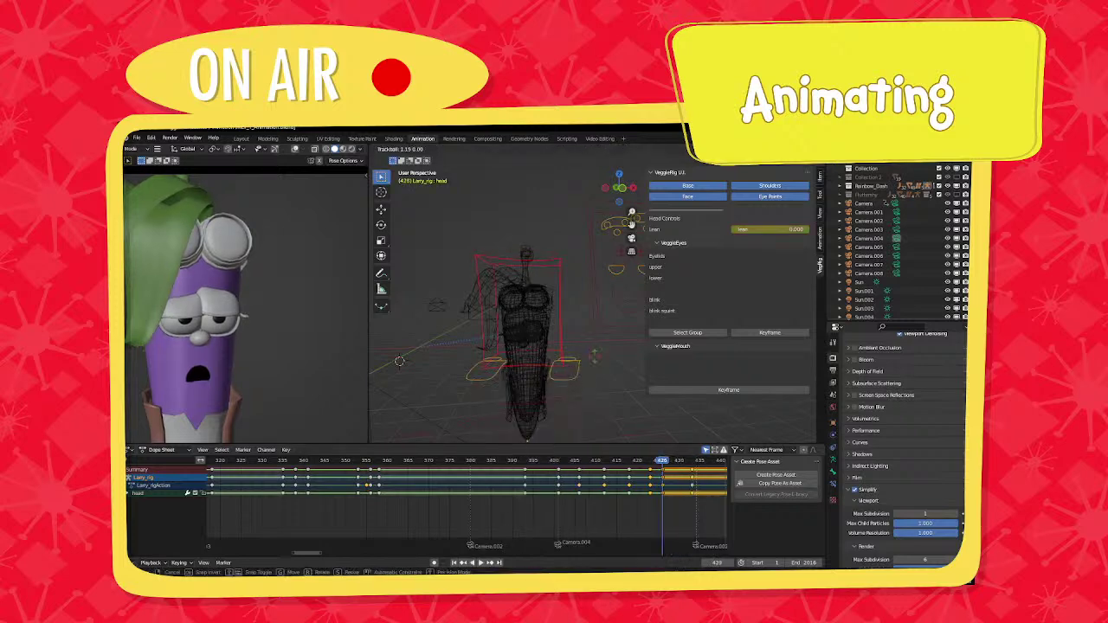
pyautogui.click(596, 362)
pyautogui.press('i')
pyautogui.click(596, 361)
# Scrub and replay the head motion from around frame 410, and fit the whole camera frame in view.
pyautogui.moveTo(642, 463); pyautogui.dragTo(700, 464)
pyautogui.click(595, 465)
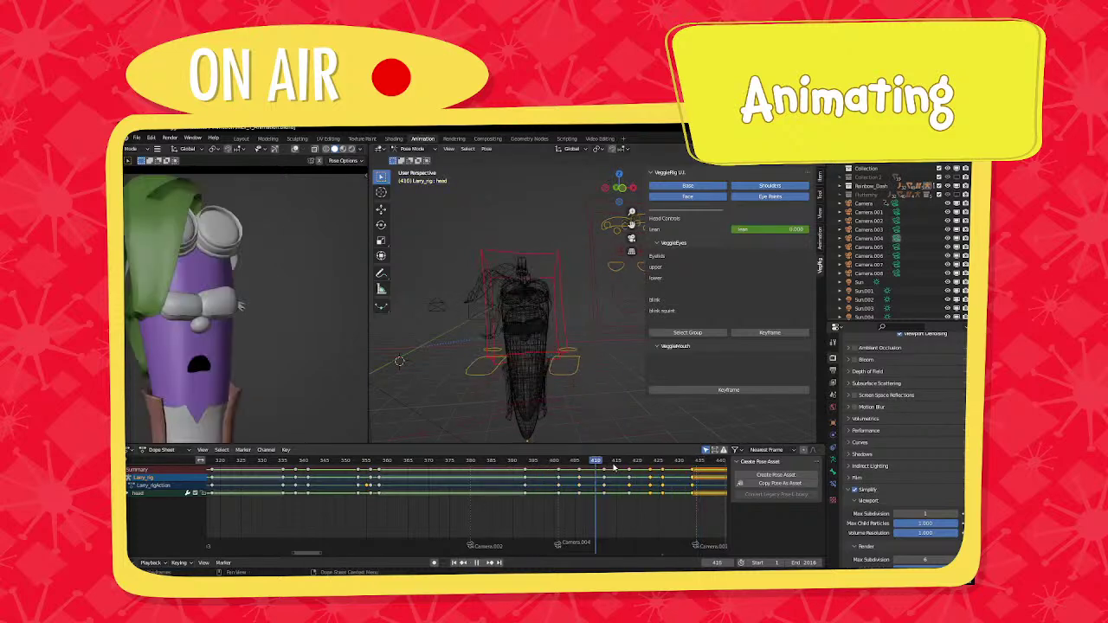
pyautogui.moveTo(656, 478)
pyautogui.mouseDown()
pyautogui.moveTo(680, 480)
pyautogui.moveTo(592, 480)
pyautogui.moveTo(663, 492)
pyautogui.mouseUp()
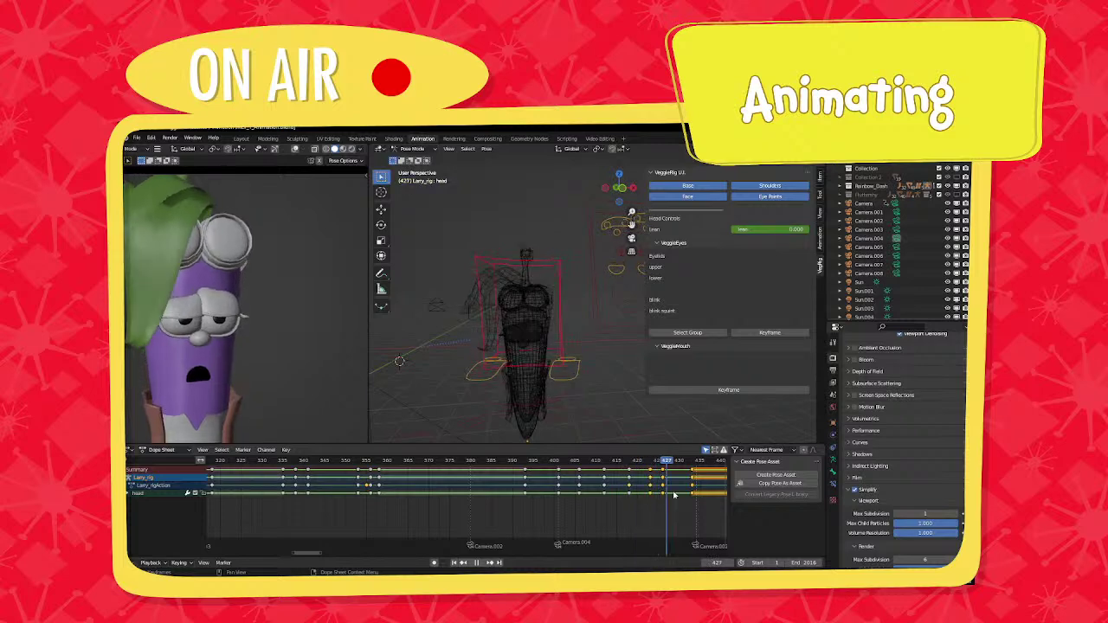
pyautogui.press('space')
pyautogui.press('Home')
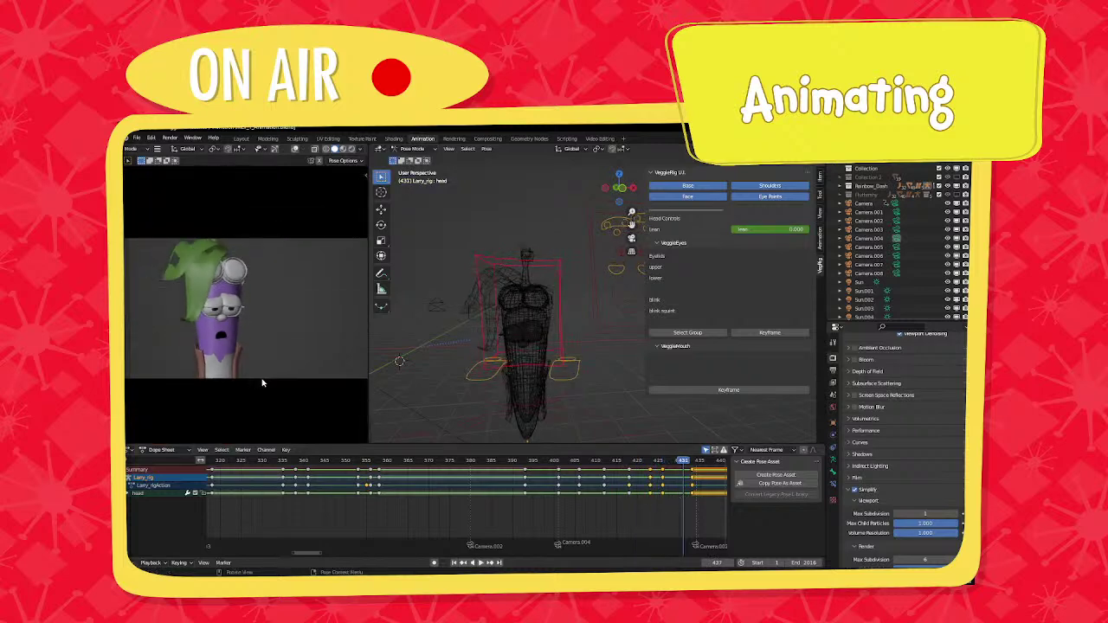
# Go to frame 466, select the mouth control, set the uh mouth shape to 0 and keyframe it.
pyautogui.scroll(-2, 592, 518)
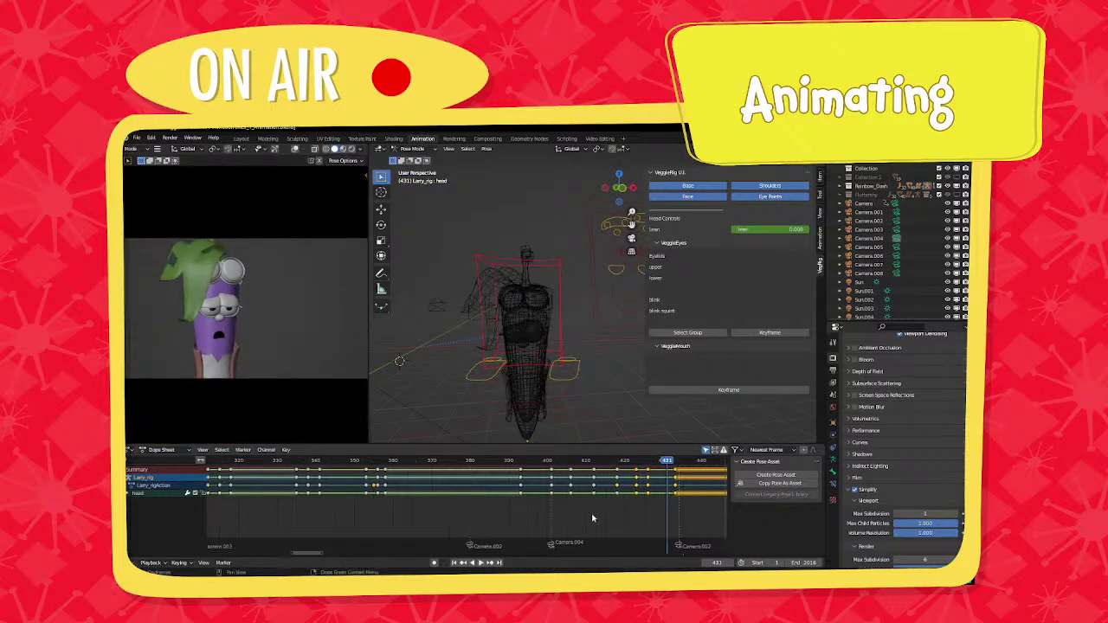
pyautogui.scroll(-2, 593, 518)
pyautogui.moveTo(593, 518); pyautogui.dragTo(373, 496, button='middle')
pyautogui.scroll(2, 588, 502)
pyautogui.scroll(2, 486, 496)
pyautogui.moveTo(536, 493); pyautogui.dragTo(495, 495, button='middle')
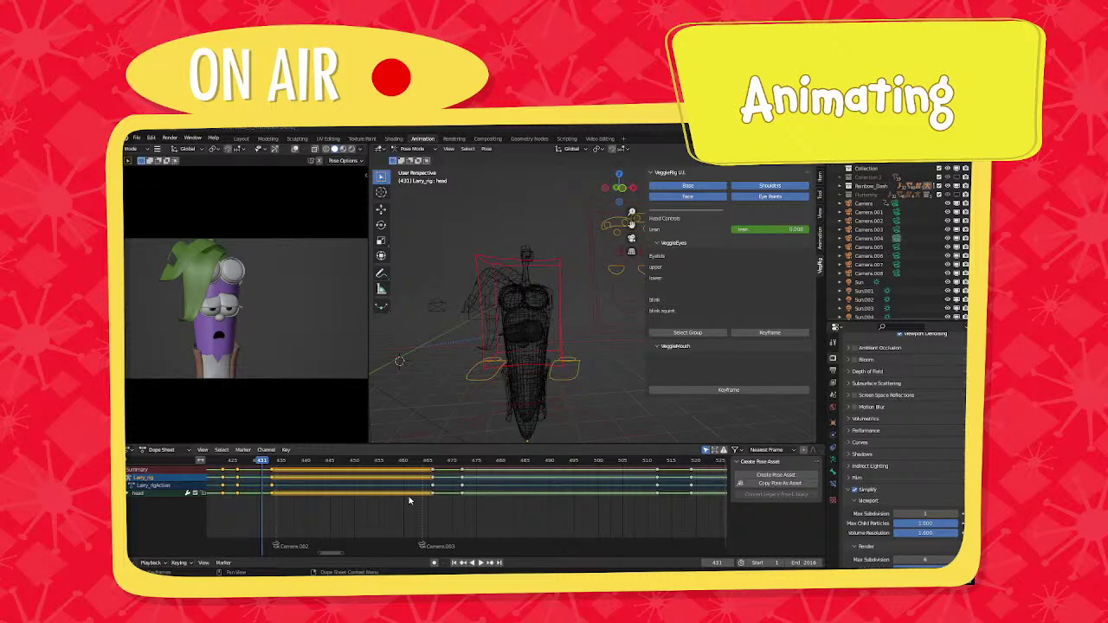
pyautogui.scroll(-3, 391, 501)
pyautogui.scroll(4, 386, 496)
pyautogui.moveTo(383, 464)
pyautogui.mouseDown()
pyautogui.moveTo(418, 464)
pyautogui.moveTo(391, 464)
pyautogui.mouseUp()
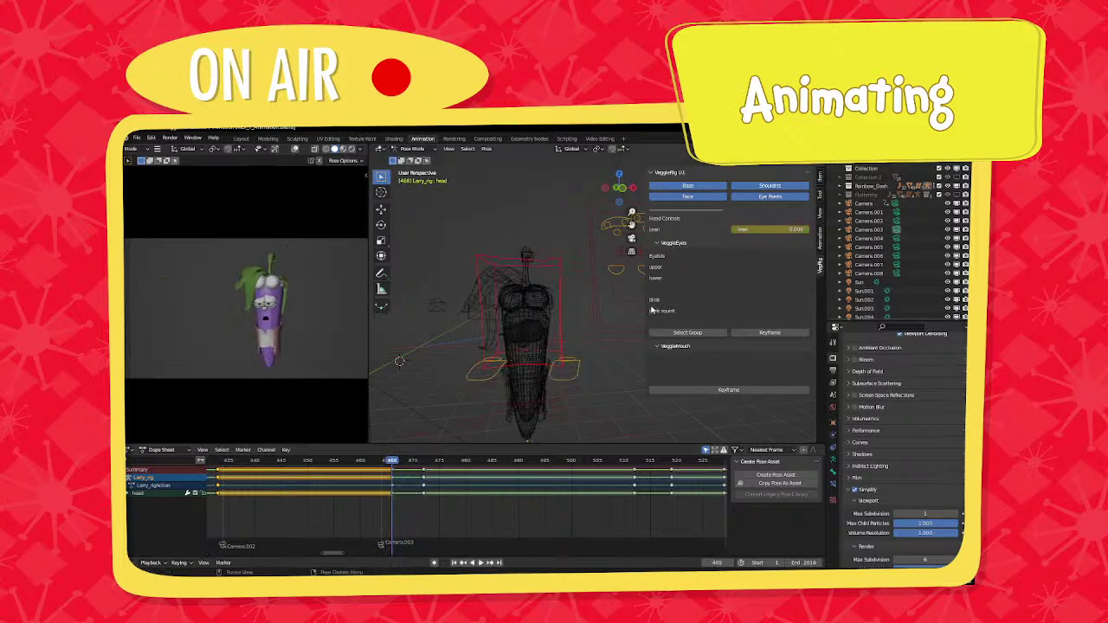
pyautogui.click(722, 333)
pyautogui.scroll(-2, 729, 379)
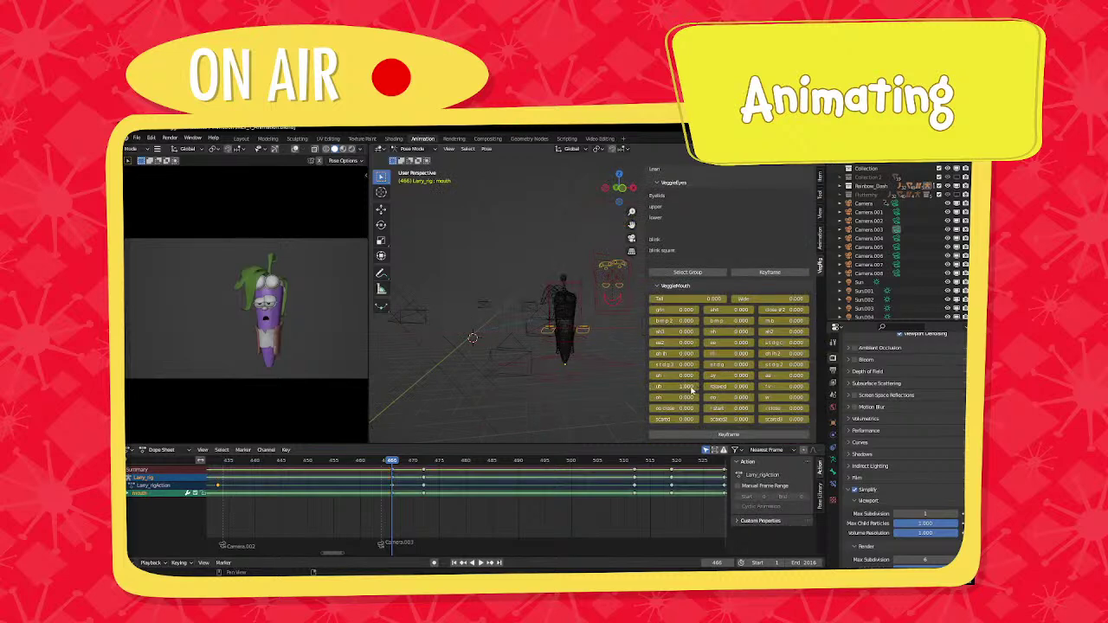
pyautogui.moveTo(690, 388); pyautogui.dragTo(649, 389)
pyautogui.moveTo(569, 335); pyautogui.dragTo(577, 336, button='middle')
pyautogui.press('i')
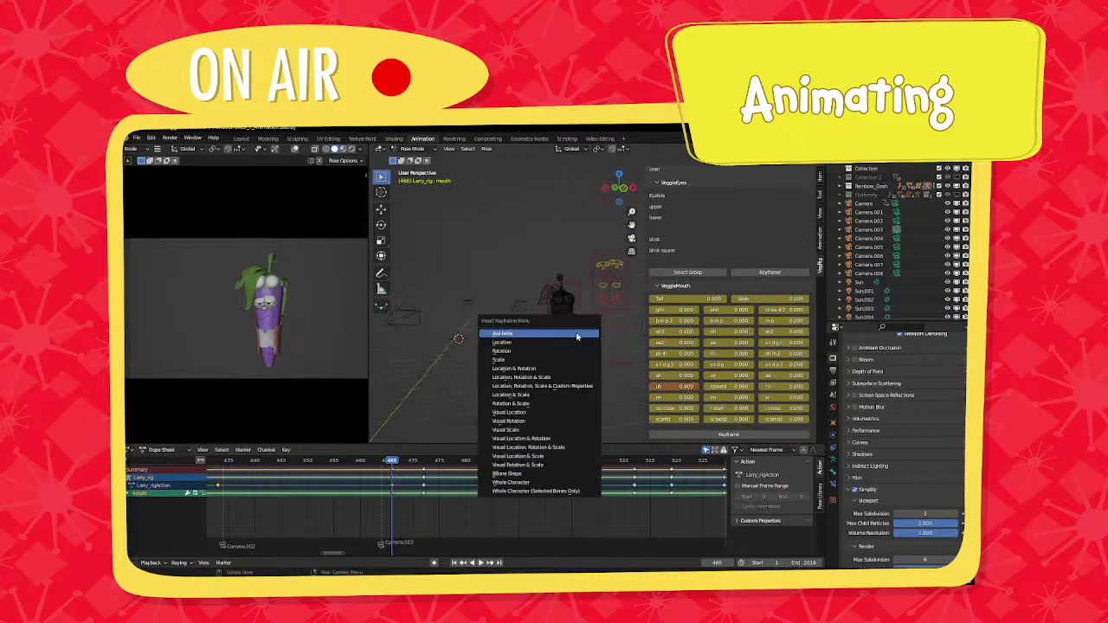
pyautogui.click(577, 335)
# Keyframe all of the rig's controls at frame 466 and duplicate the mouth's frame 423 keyframe onto frame 466.
pyautogui.moveTo(348, 494); pyautogui.dragTo(503, 517, button='middle')
pyautogui.click(321, 478)
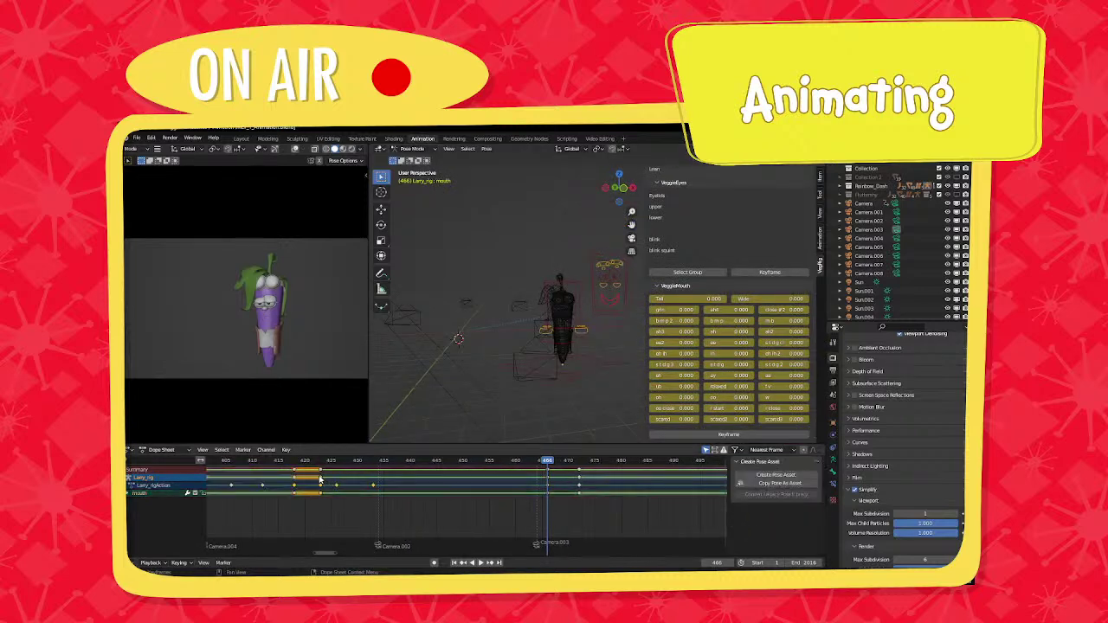
pyautogui.press('a')
pyautogui.press('i')
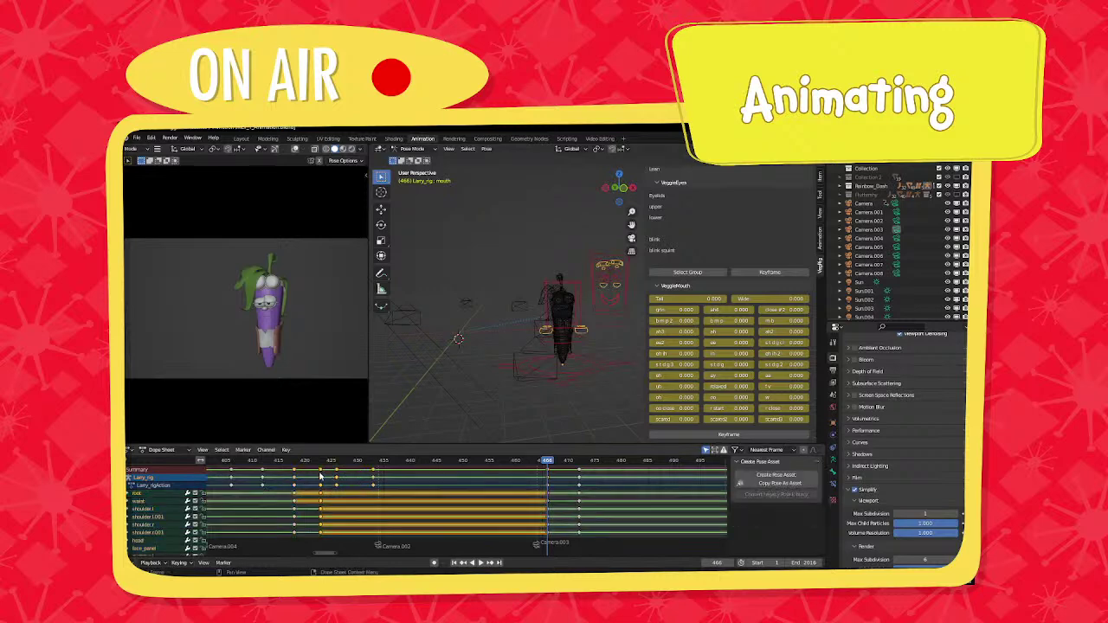
pyautogui.click(337, 464)
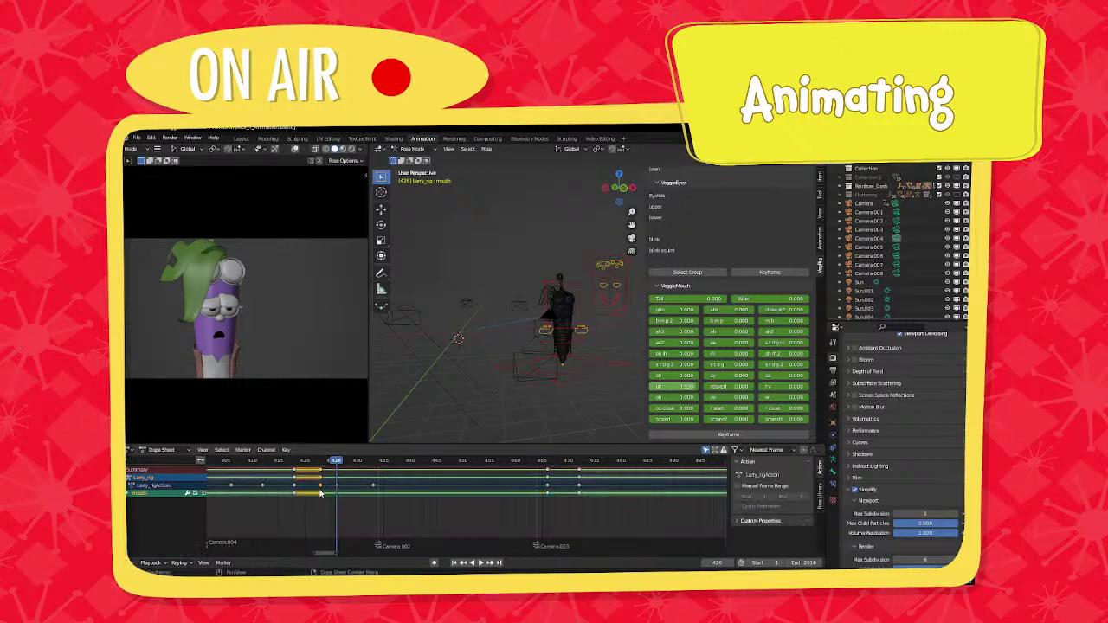
pyautogui.hotkey('shift', 'd')
pyautogui.moveTo(539, 490); pyautogui.dragTo(549, 477)
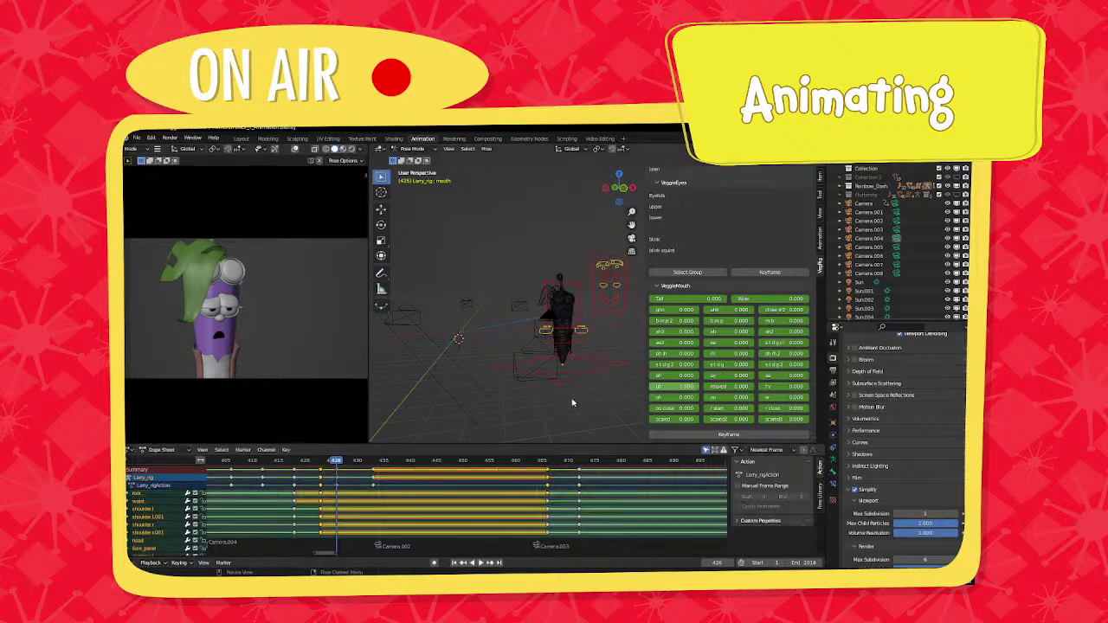
# Keyframe all of the rig's controls at frames 426 and 433.
pyautogui.press('i')
pyautogui.click(468, 391)
pyautogui.press('Up')
pyautogui.press('i')
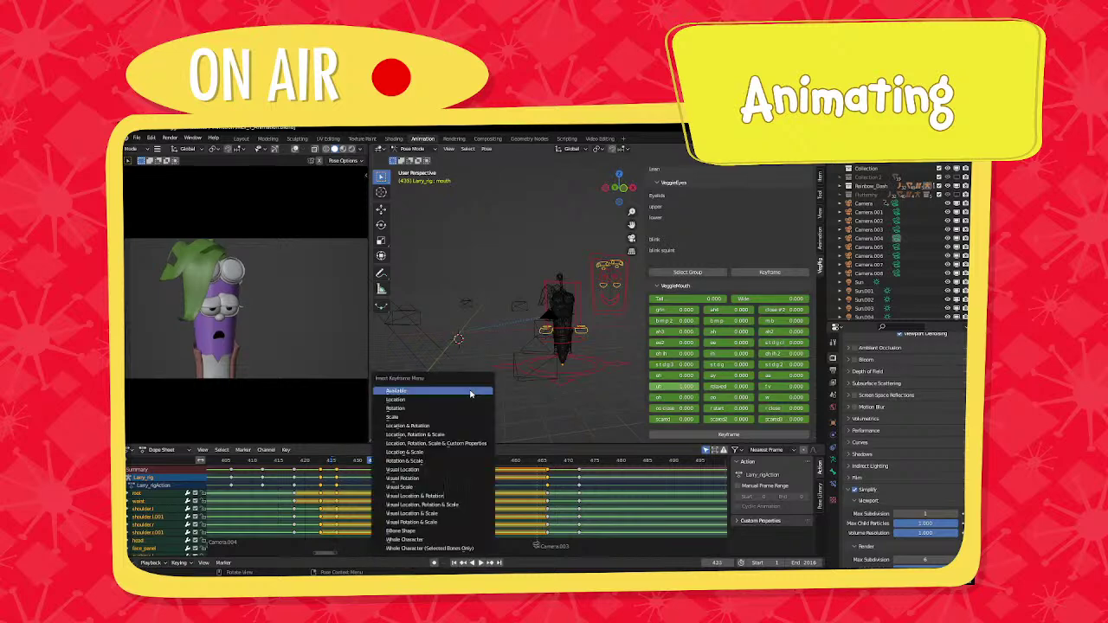
pyautogui.click(470, 393)
# Replay the shot from around frame 403 to frame 441.
pyautogui.moveTo(351, 487); pyautogui.dragTo(448, 487, button='middle')
pyautogui.click(314, 463)
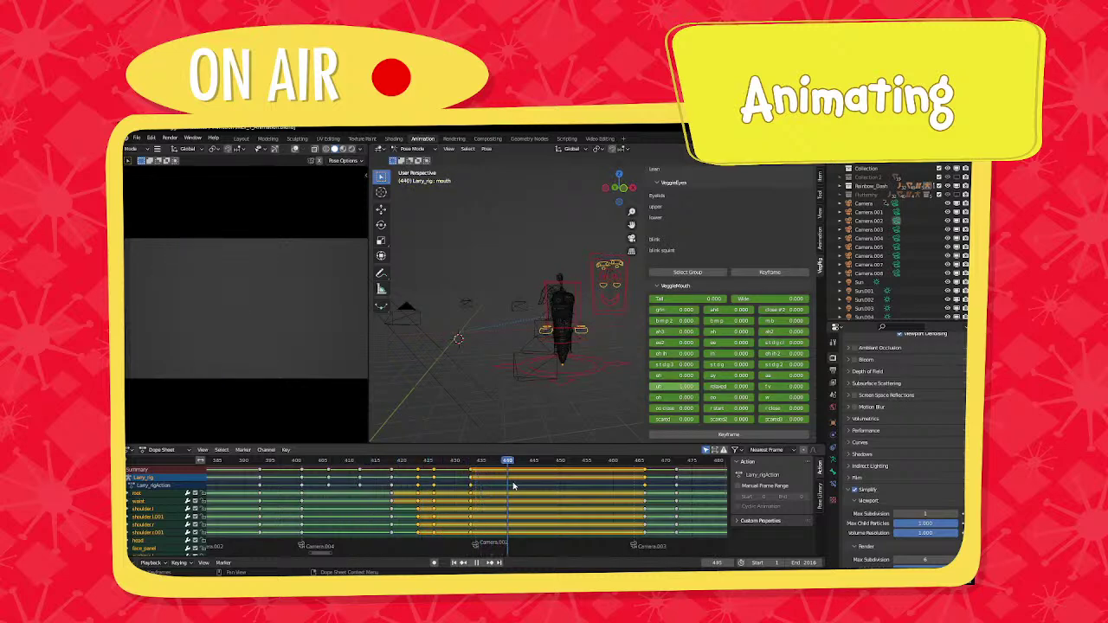
pyautogui.press('space')
pyautogui.moveTo(495, 485); pyautogui.dragTo(302, 496, button='middle')
pyautogui.scroll(3, 408, 489)
pyautogui.moveTo(444, 480); pyautogui.dragTo(404, 473, button='middle')
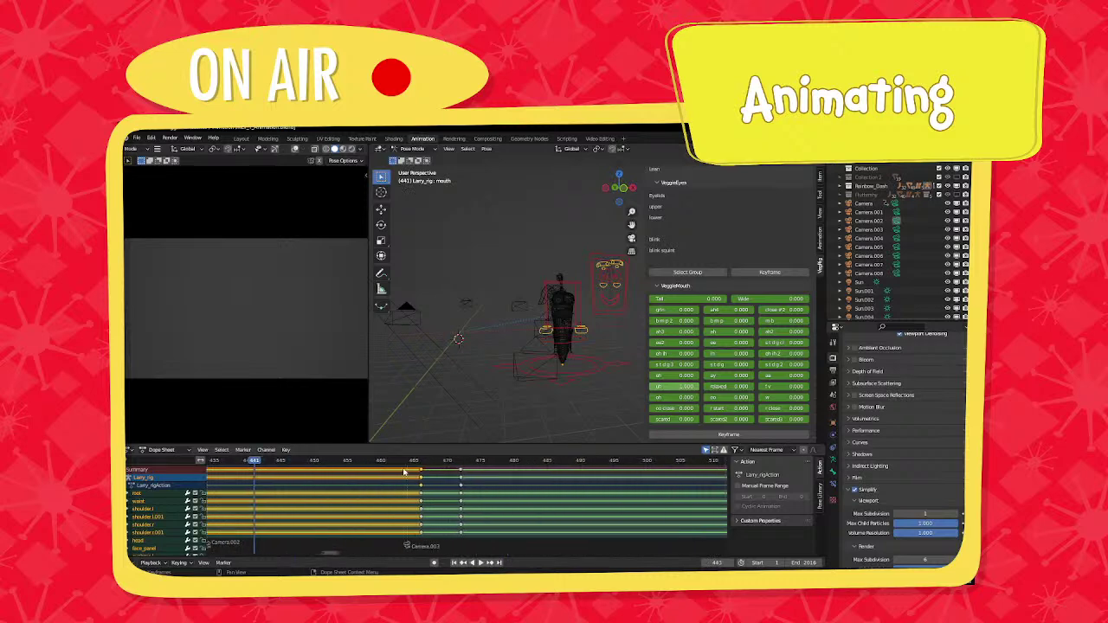
# Play and scrub the close of the cut from frame 464 to around frame 476 to check the new mouth pose.
pyautogui.click(407, 465)
pyautogui.press('space')
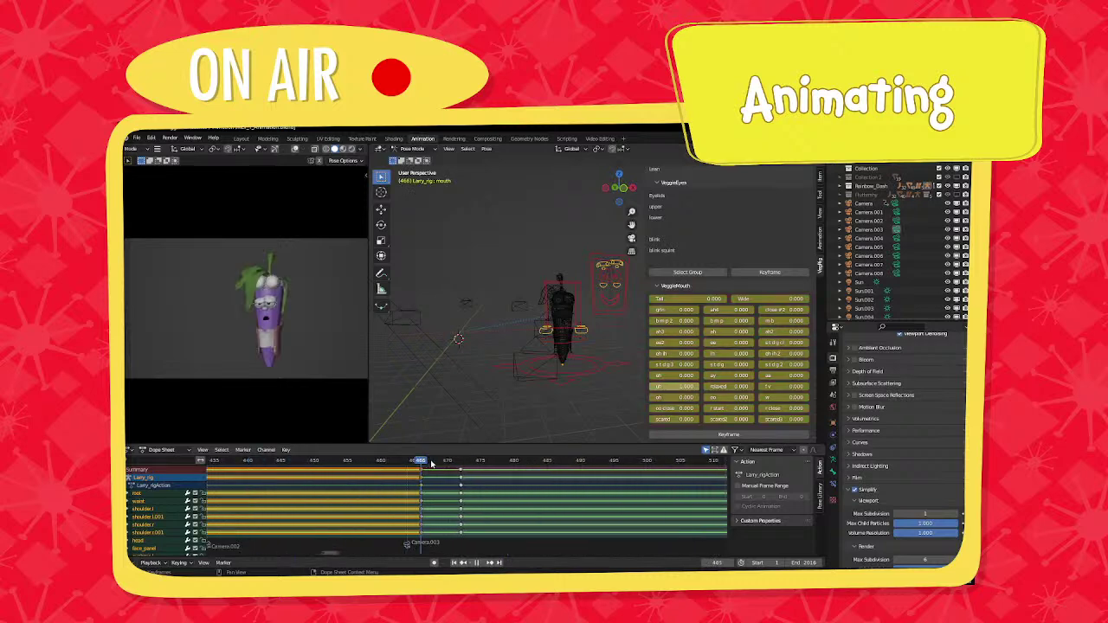
pyautogui.press('space')
pyautogui.click(487, 466)
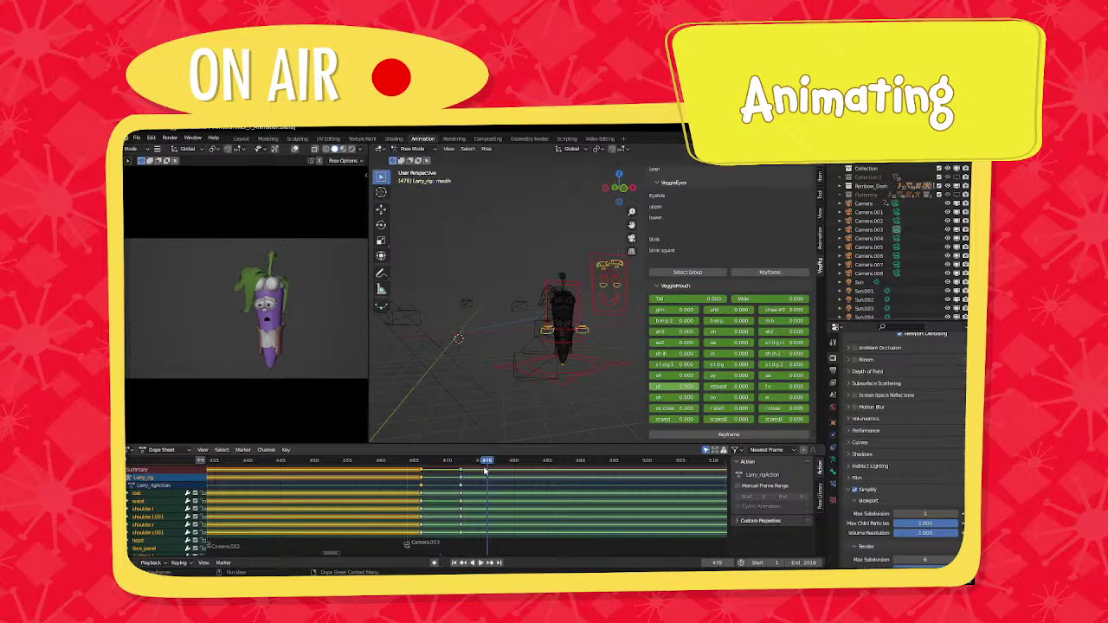
pyautogui.moveTo(490, 490); pyautogui.dragTo(442, 496, button='middle')
pyautogui.scroll(3, 469, 496)
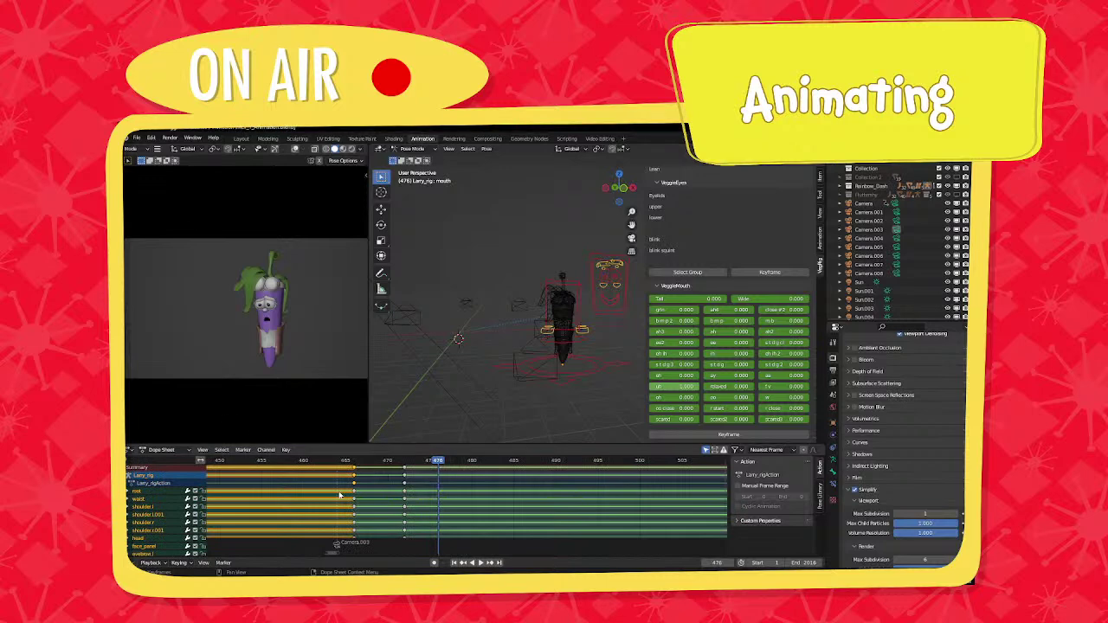
pyautogui.moveTo(363, 465); pyautogui.dragTo(416, 464)
pyautogui.scroll(3, 554, 323)
# Select the eyes control, move its frame 472 keyframe to frame 469, and replay the shot from frame 466.
pyautogui.click(623, 272)
pyautogui.click(354, 462)
pyautogui.press('space')
pyautogui.moveTo(514, 403)
pyautogui.keyDown('shift'); pyautogui.mouseDown(button='middle')
pyautogui.moveTo(478, 408)
pyautogui.moveTo(498, 396)
pyautogui.mouseUp(button='middle'); pyautogui.keyUp('shift')
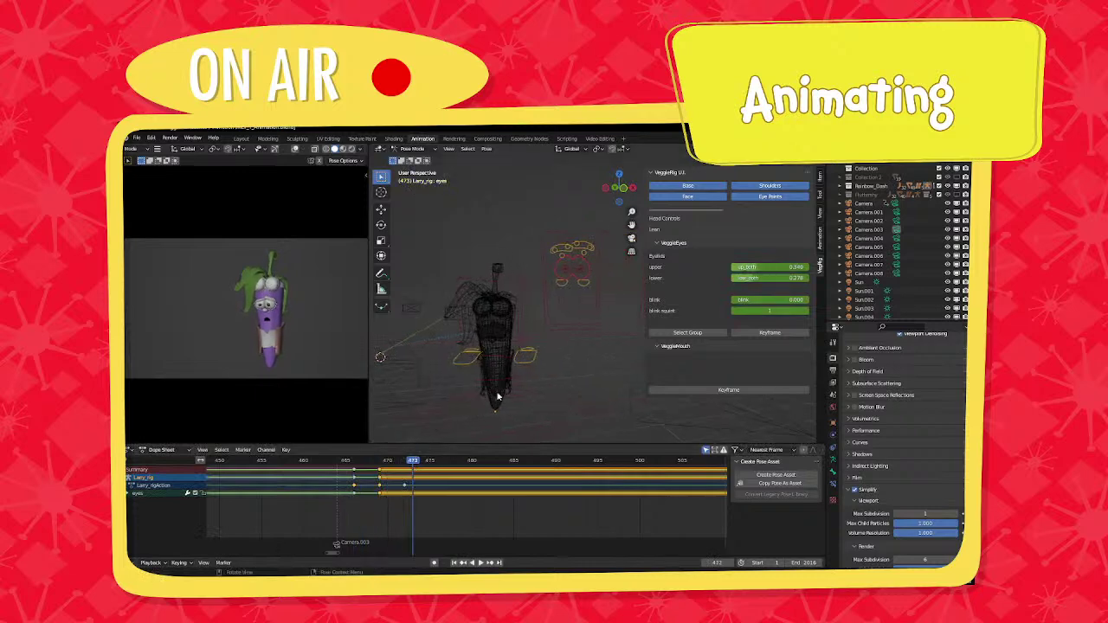
pyautogui.moveTo(429, 509); pyautogui.dragTo(343, 502, button='middle')
pyautogui.scroll(-1, 345, 485)
pyautogui.press('space')
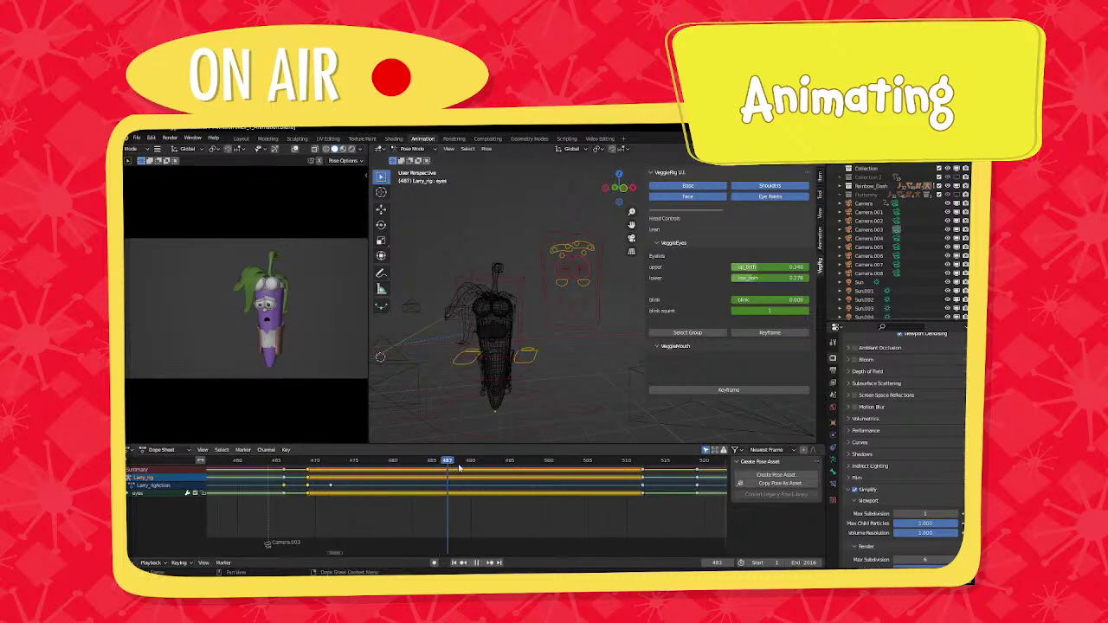
# At frame 489, select the head, rotate and move it slightly, and keyframe it.
pyautogui.click(524, 323)
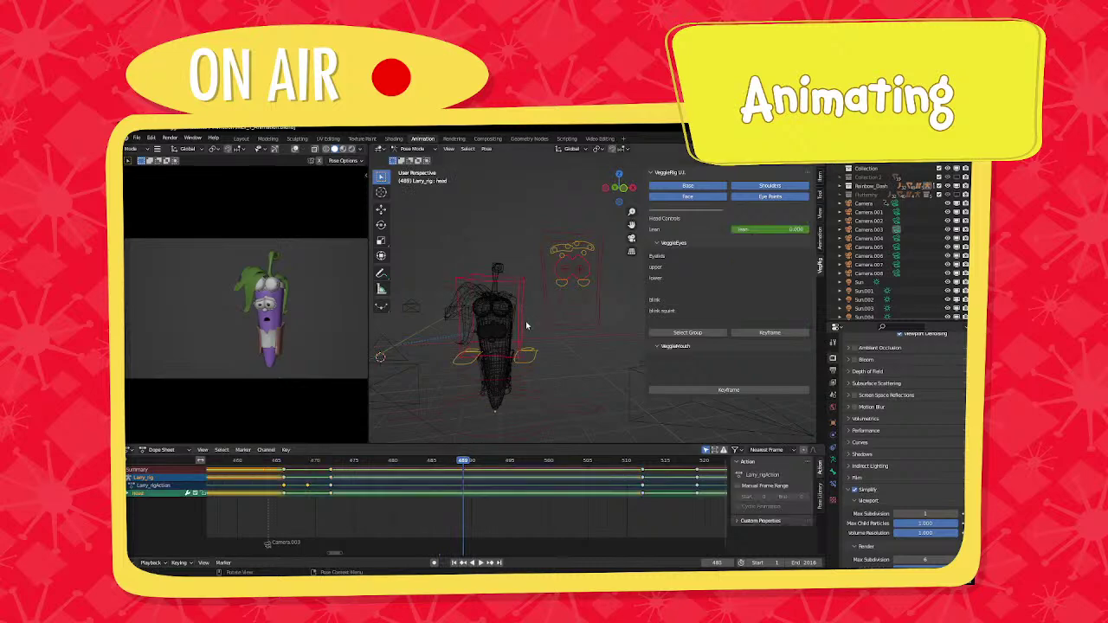
pyautogui.press('g')
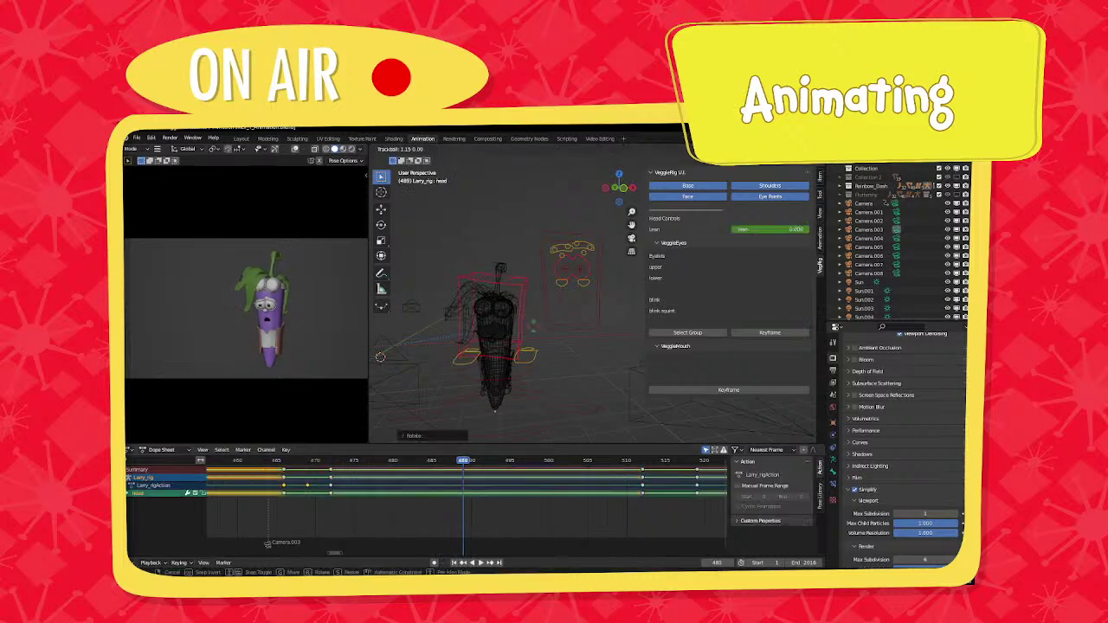
pyautogui.click(532, 338)
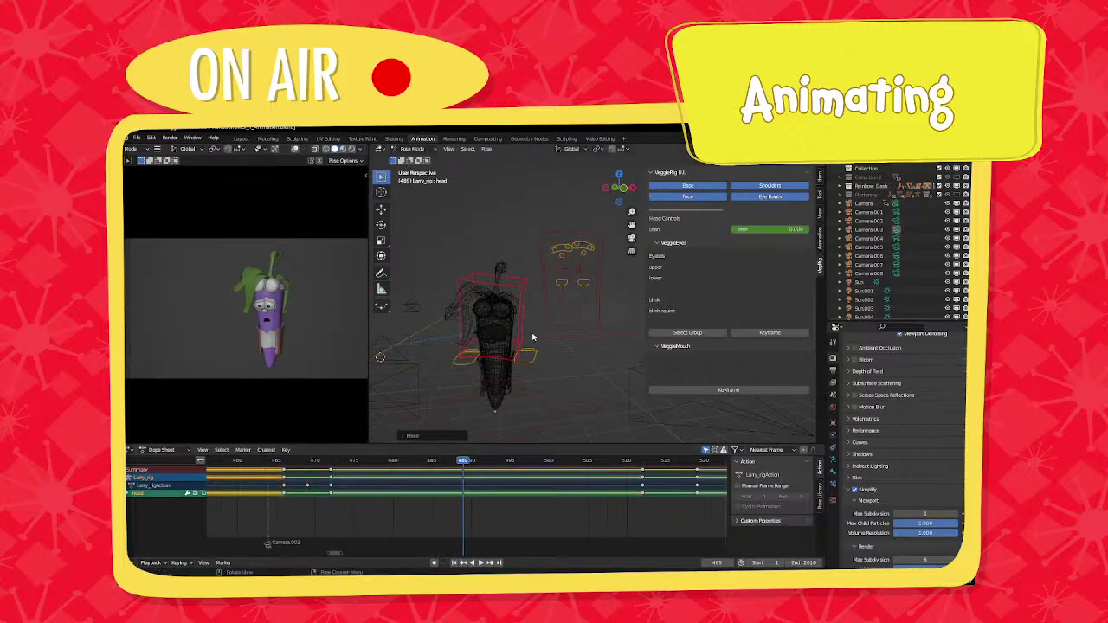
pyautogui.press('i')
pyautogui.click(532, 337)
# Select the frame 472 keyframes of the whole rig and keyframe all of its controls at frame 489.
pyautogui.scroll(3, 531, 339)
pyautogui.click(433, 460)
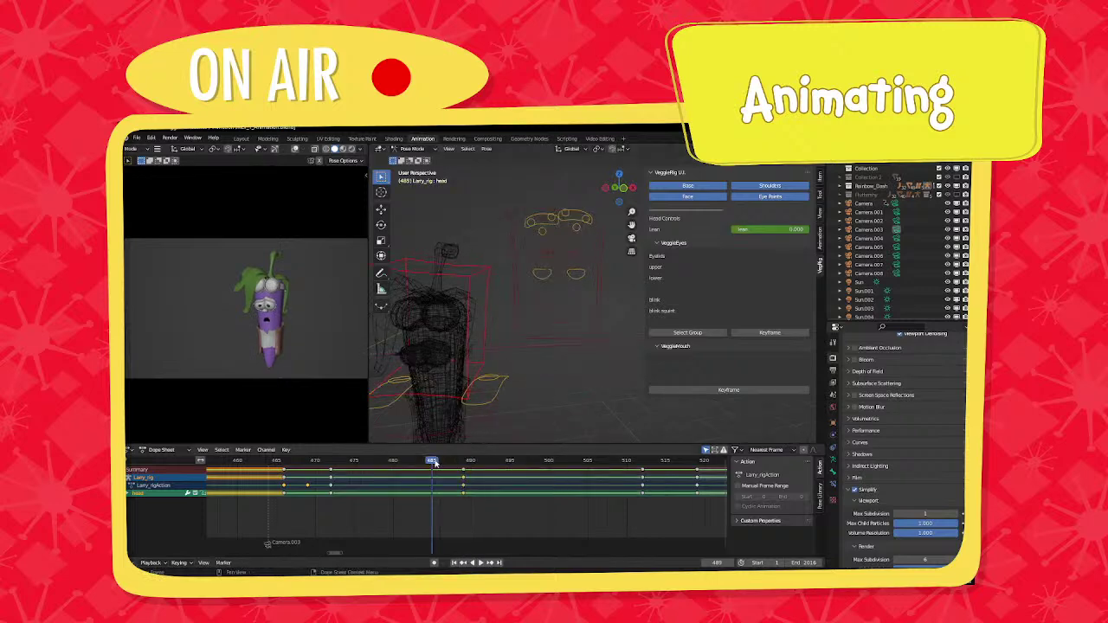
pyautogui.click(329, 470)
pyautogui.click(332, 472)
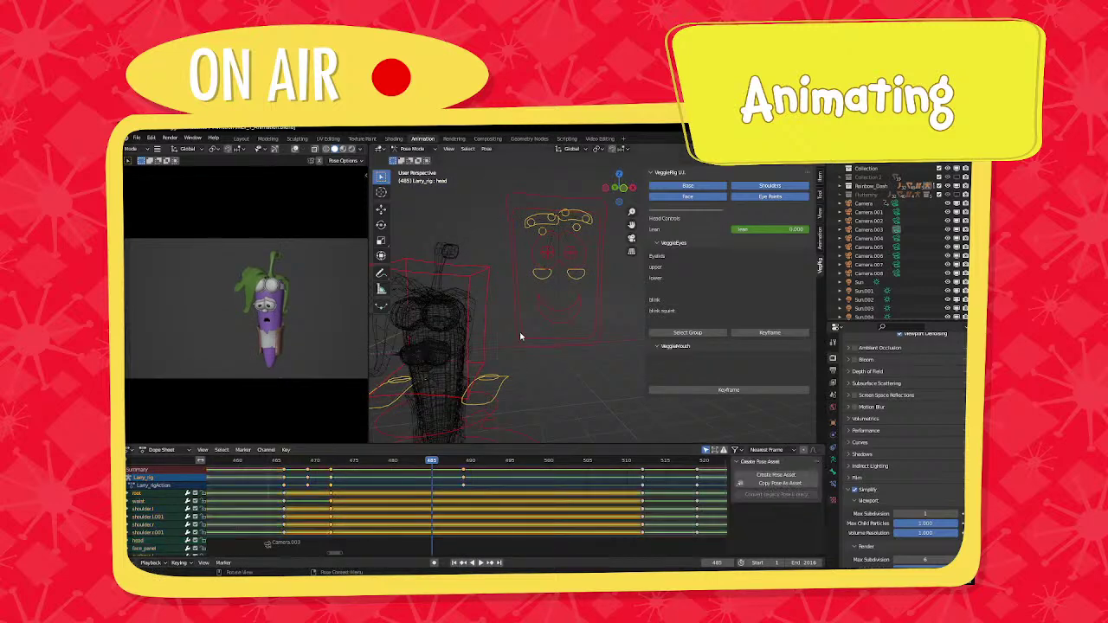
pyautogui.press('Up')
pyautogui.press('i')
pyautogui.click(556, 310)
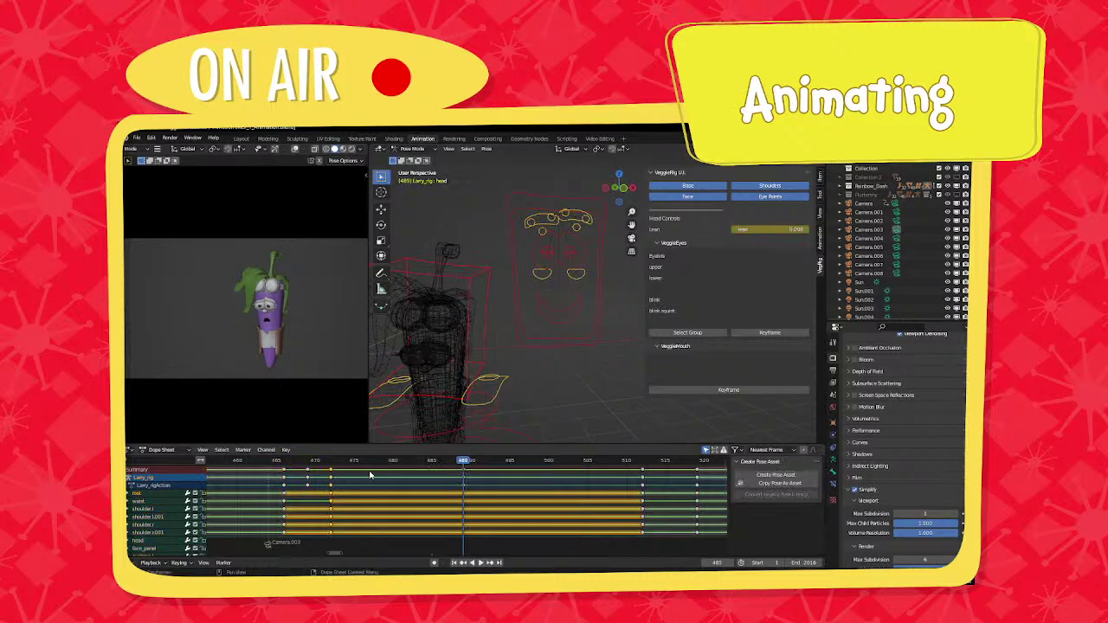
# Duplicate the selected frame 472 keyframes and place the copies at frame 483.
pyautogui.hotkey('shift', 'd')
pyautogui.click(431, 473)
pyautogui.click(444, 462)
pyautogui.press('space')
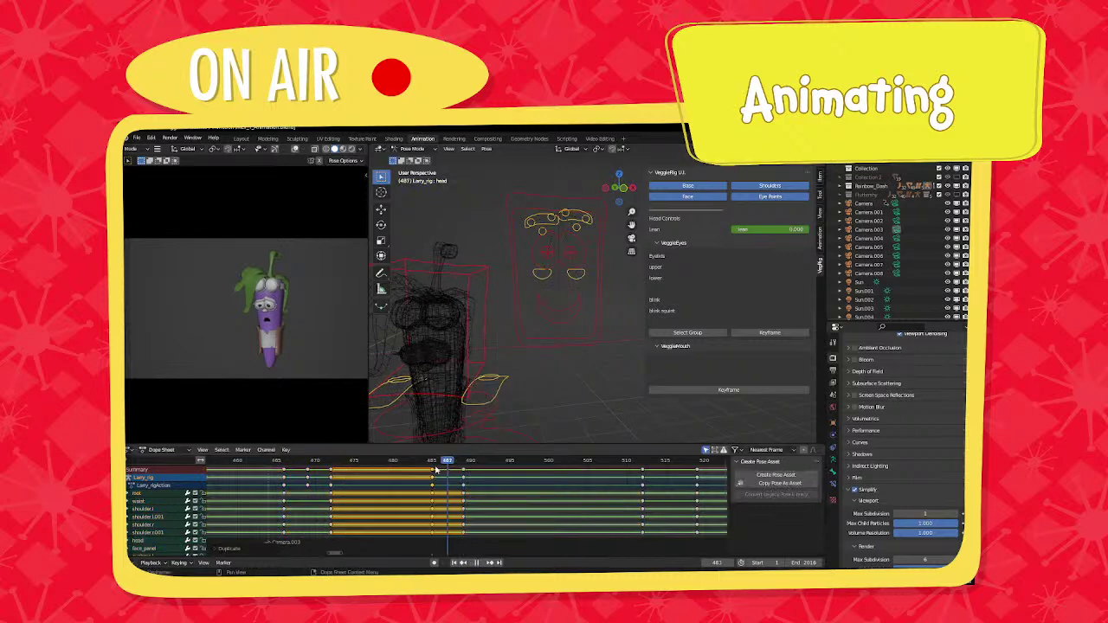
pyautogui.press('space')
pyautogui.press('g')
pyautogui.click(420, 475)
# At frame 486, select the head, rotate it slightly, keyframe it, and play the motion on to frame 499.
pyautogui.click(443, 465)
pyautogui.click(492, 353)
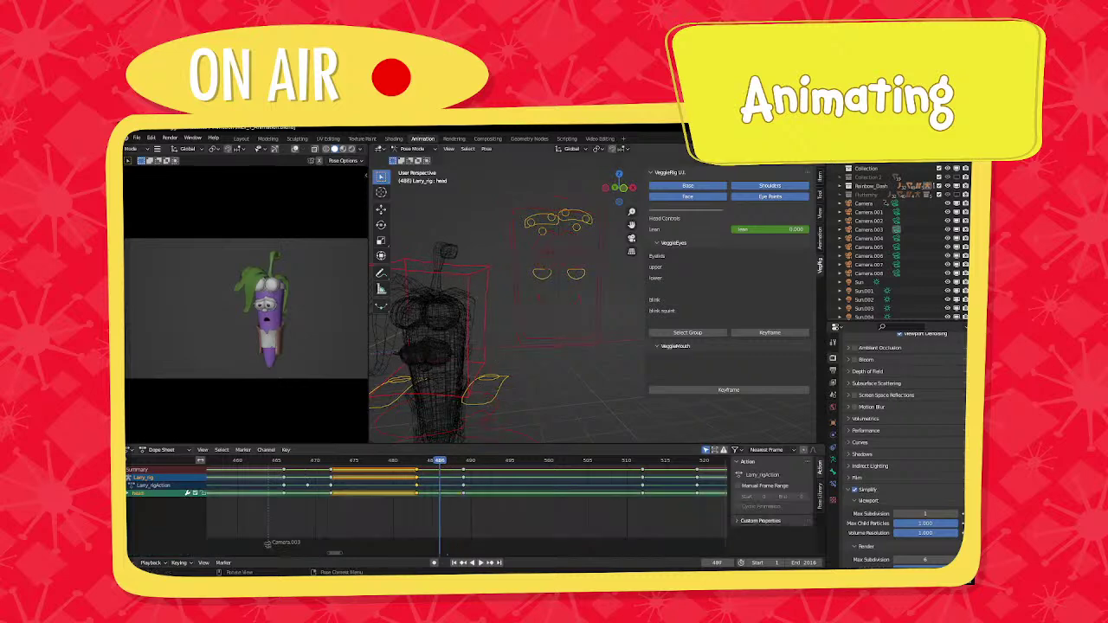
pyautogui.press('r')
pyautogui.press('r')
pyautogui.click(492, 351)
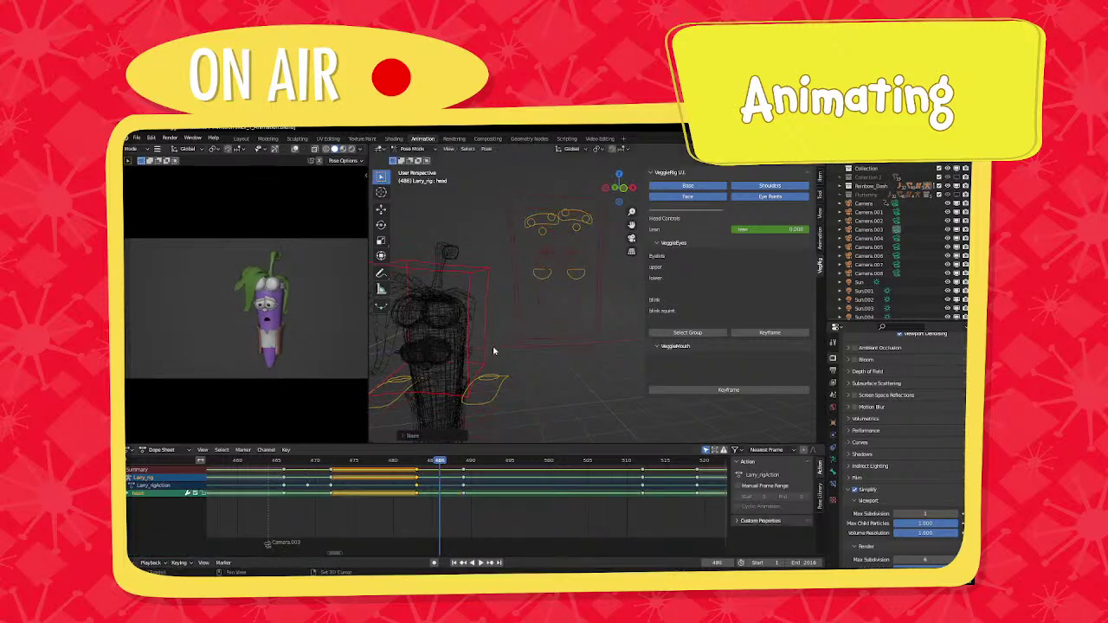
pyautogui.press('i')
pyautogui.click(464, 400)
pyautogui.press('space')
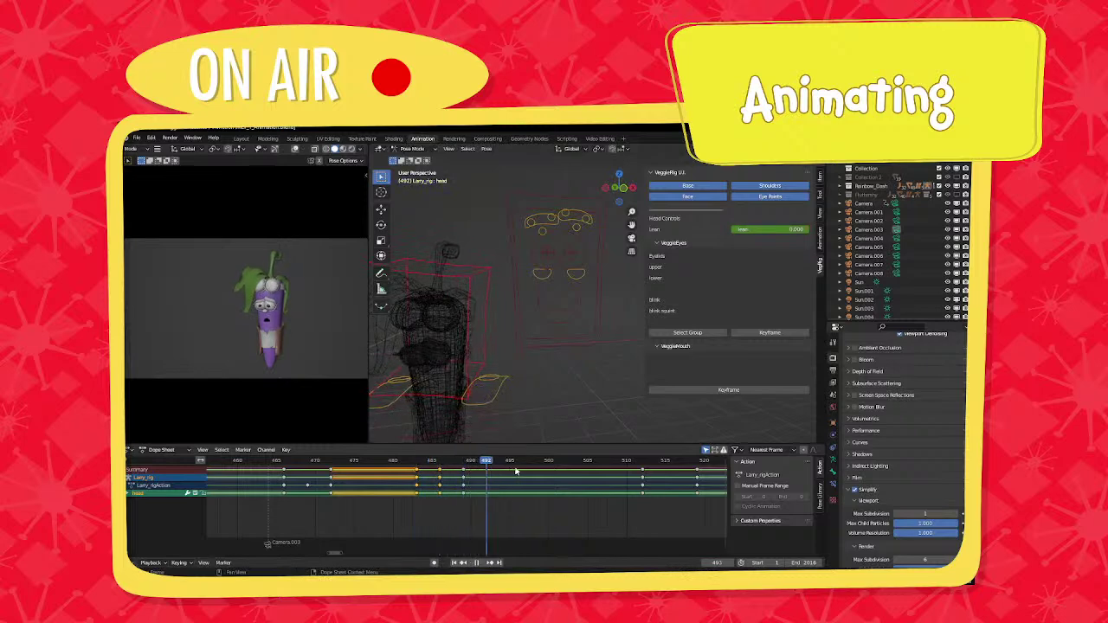
pyautogui.press('space')
# Select all of the rig's controls and duplicate their frame 489 keyframes to frame 512.
pyautogui.press('a')
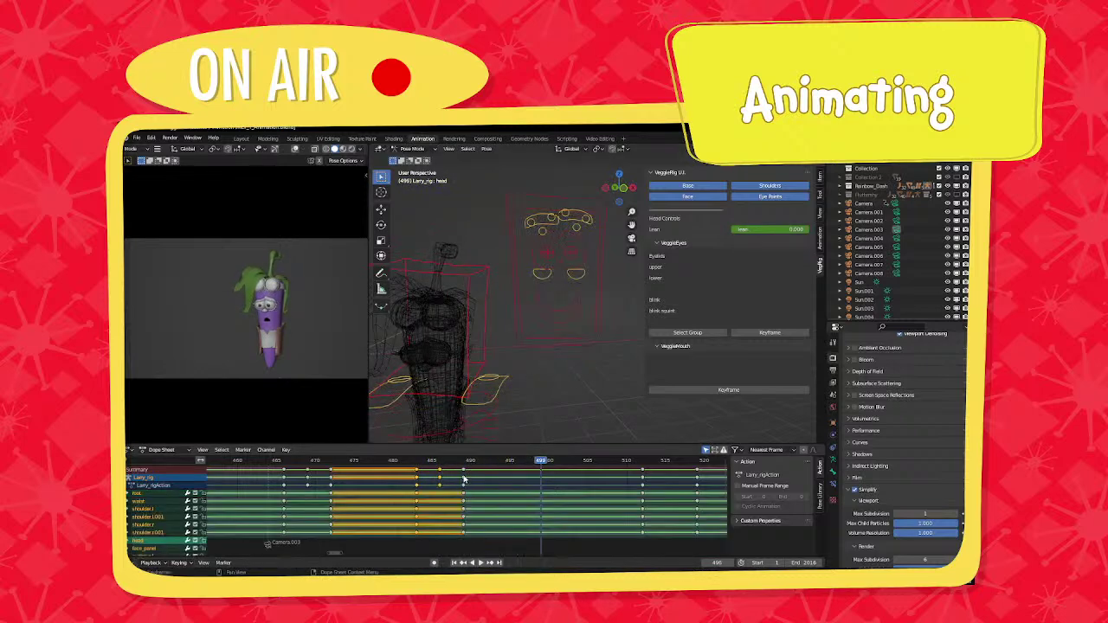
pyautogui.click(464, 473)
pyautogui.hotkey('shift', 'd')
pyautogui.press('g')
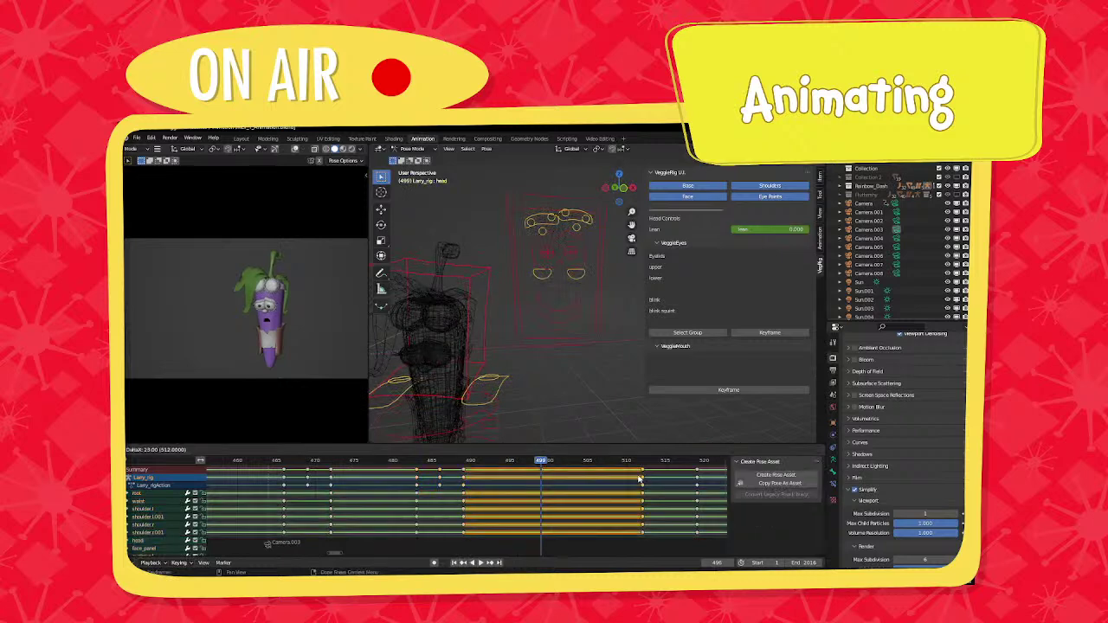
pyautogui.click(642, 478)
# Play from frame 512, stop at frame 516, rotate the head slightly and keyframe it there.
pyautogui.moveTo(641, 479); pyautogui.dragTo(432, 470, button='middle')
pyautogui.scroll(2, 432, 468)
pyautogui.click(437, 463)
pyautogui.press('space')
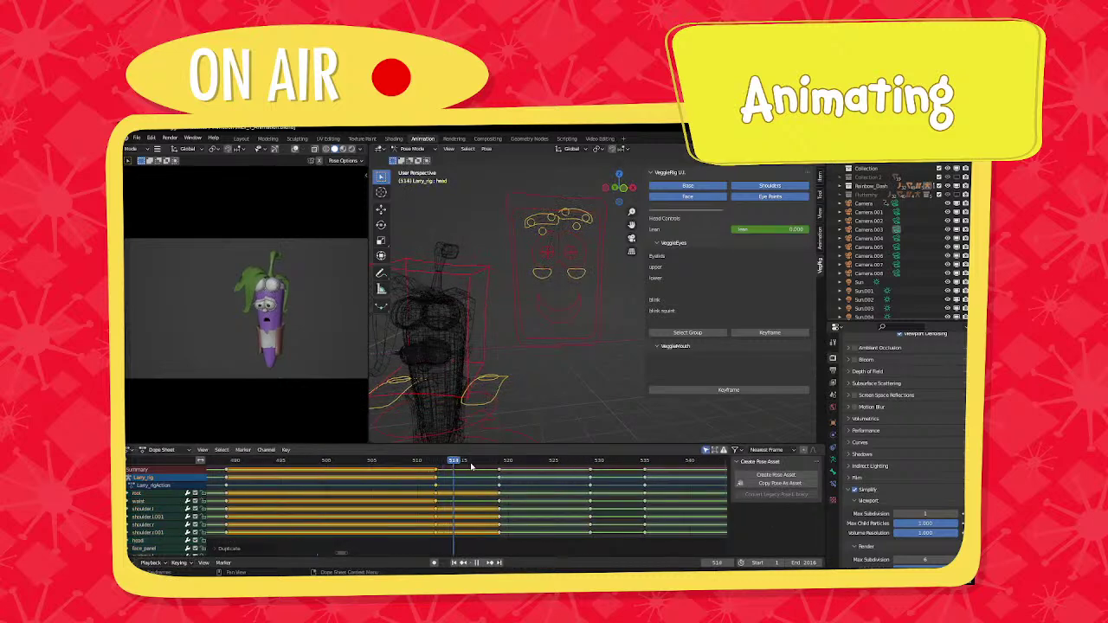
pyautogui.press('space')
pyautogui.click(471, 464)
pyautogui.click(472, 345)
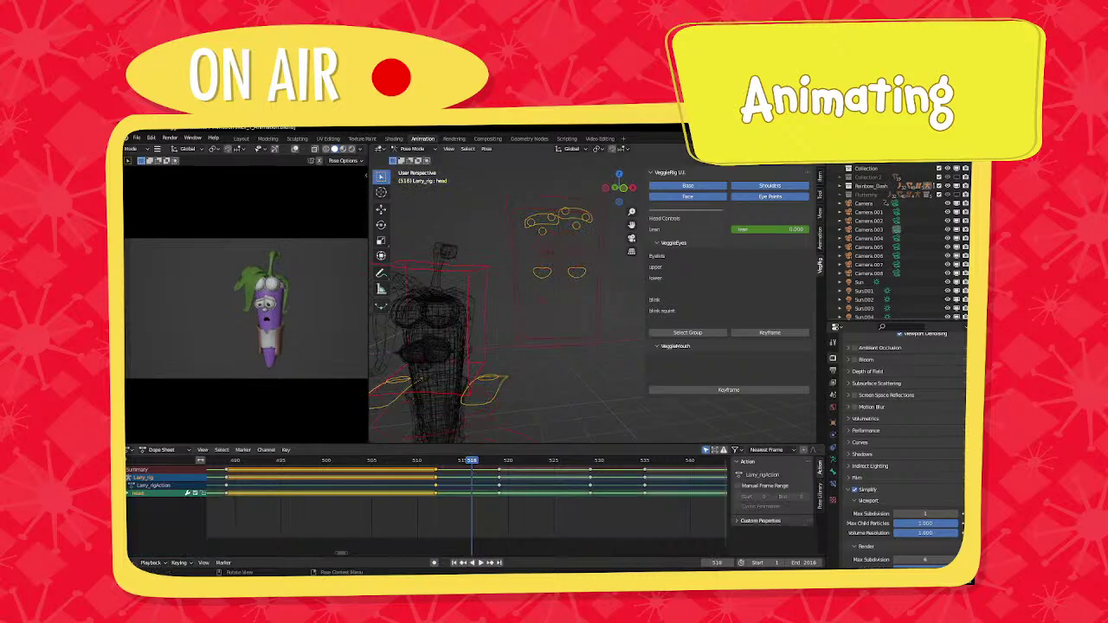
pyautogui.press('r')
pyautogui.press('r')
pyautogui.click(471, 349)
pyautogui.press('i')
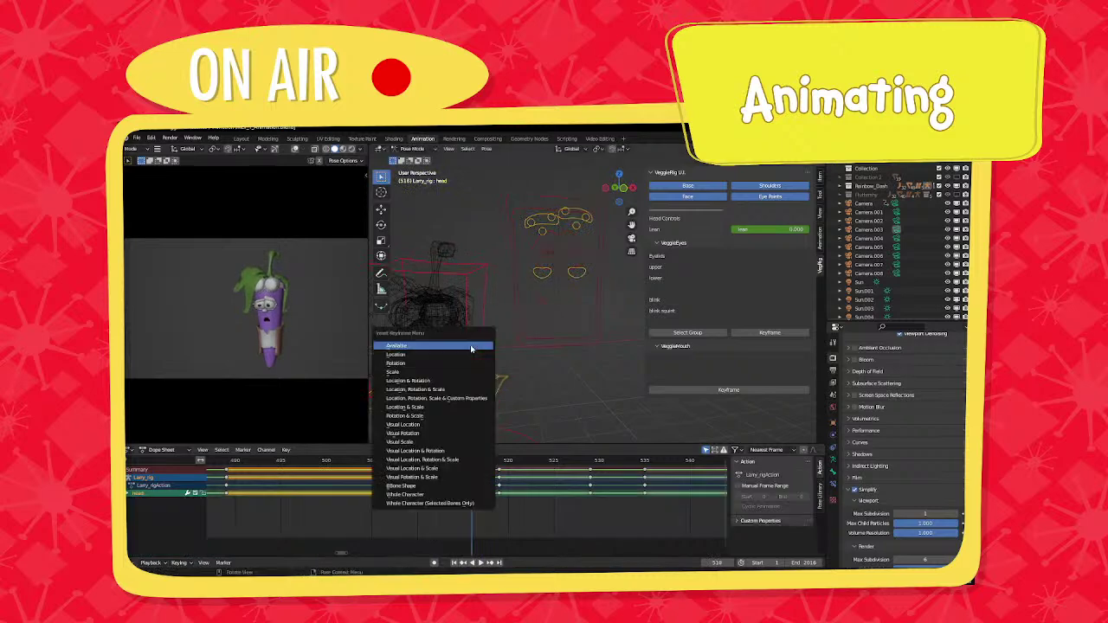
# Replay from frame 513 to frame 524 and keyframe the head there.
pyautogui.click(445, 462)
pyautogui.press('space')
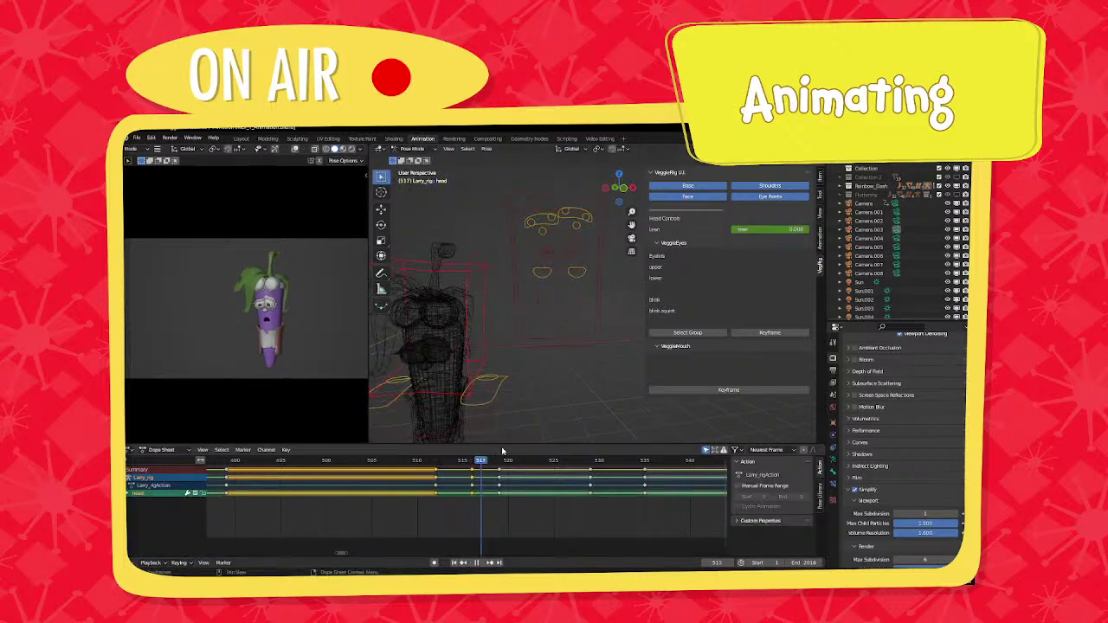
pyautogui.press('space')
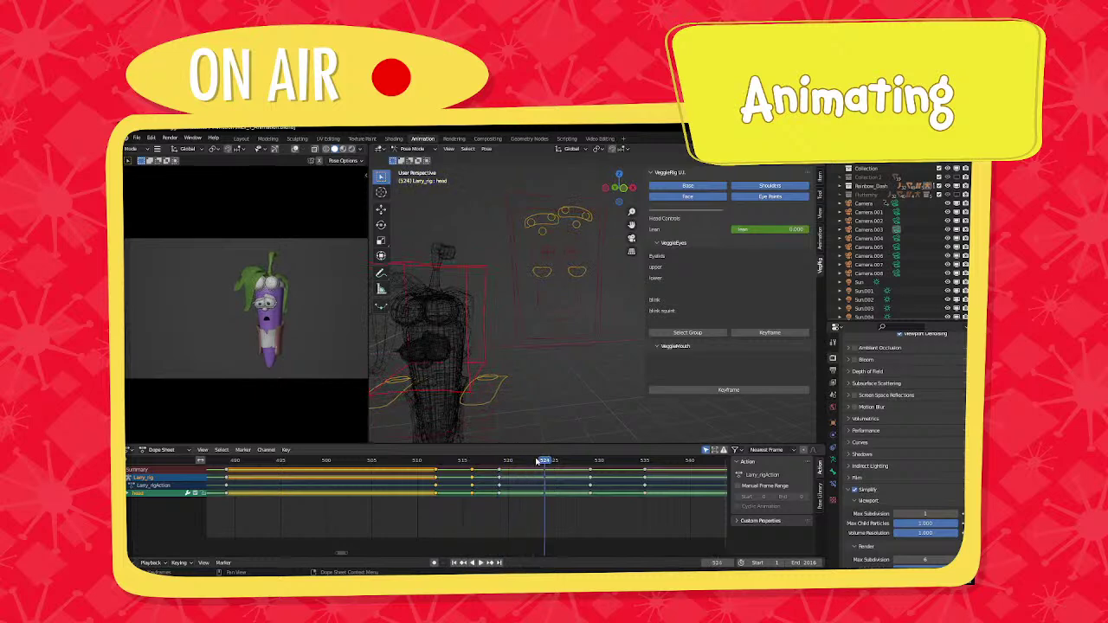
pyautogui.press('i')
pyautogui.click(501, 372)
# Return to the head keyframe at frame 519, adjust the head's rotation and update the keyframe.
pyautogui.press('Down')
pyautogui.press('g')
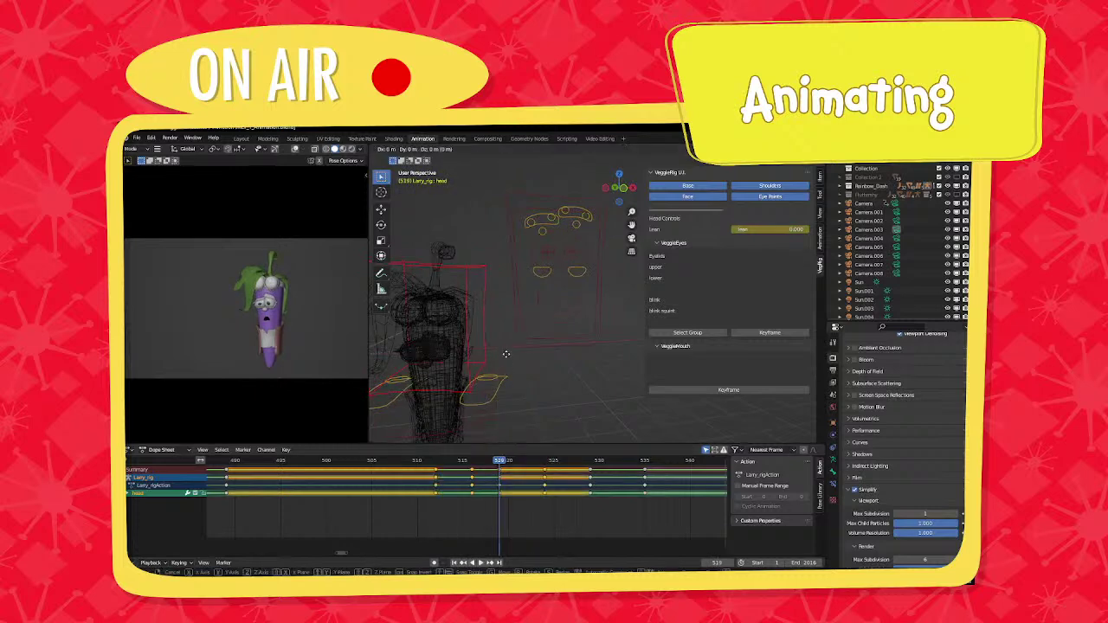
pyautogui.press('Escape')
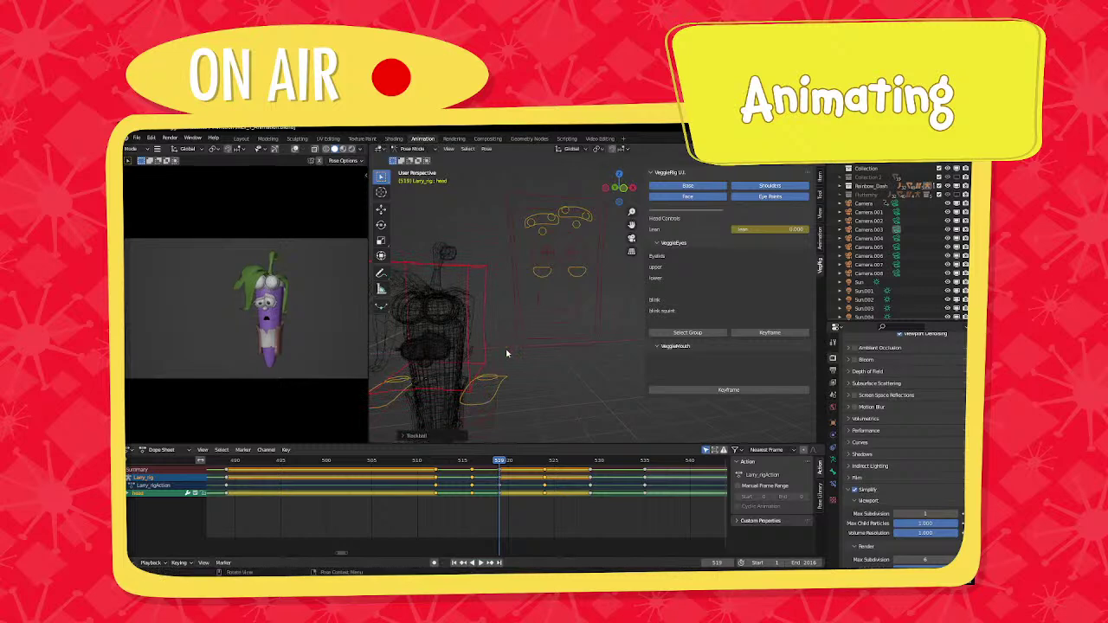
pyautogui.press('i')
pyautogui.click(508, 352)
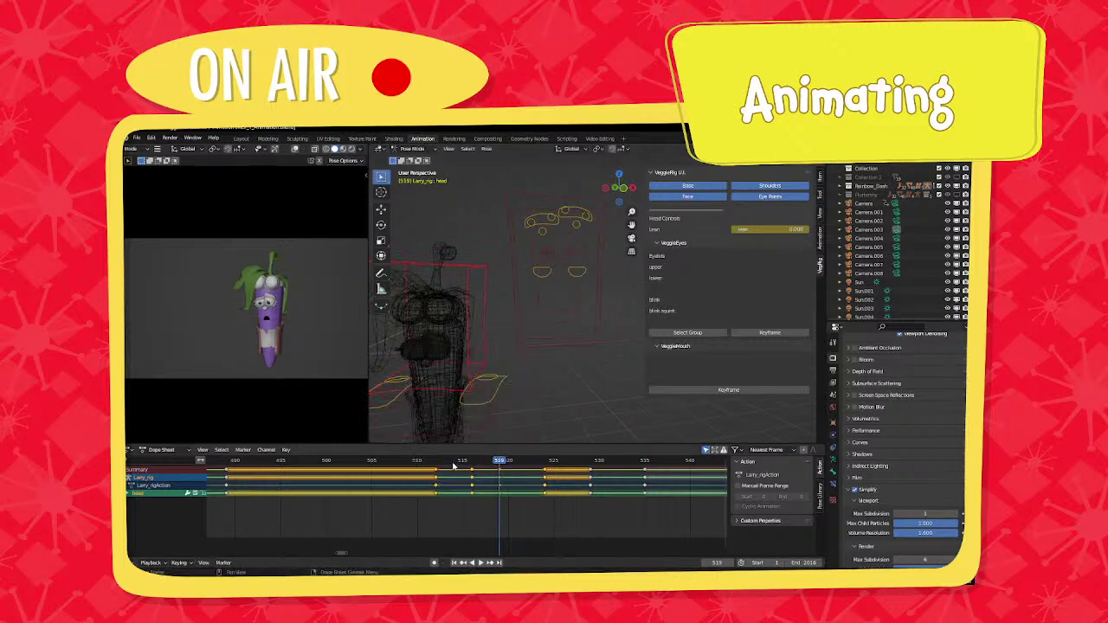
# Play on from frame 519, stop at frame 532, rotate the head slightly and keyframe it there.
pyautogui.press('space')
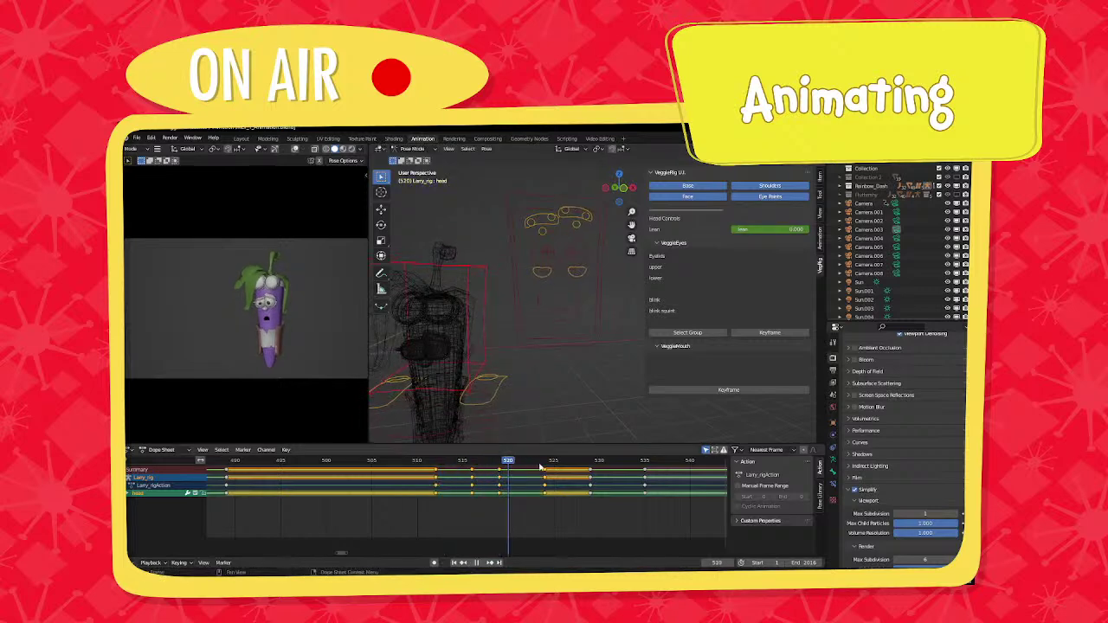
pyautogui.press('space')
pyautogui.moveTo(468, 502); pyautogui.dragTo(386, 504, button='middle')
pyautogui.scroll(1, 386, 505)
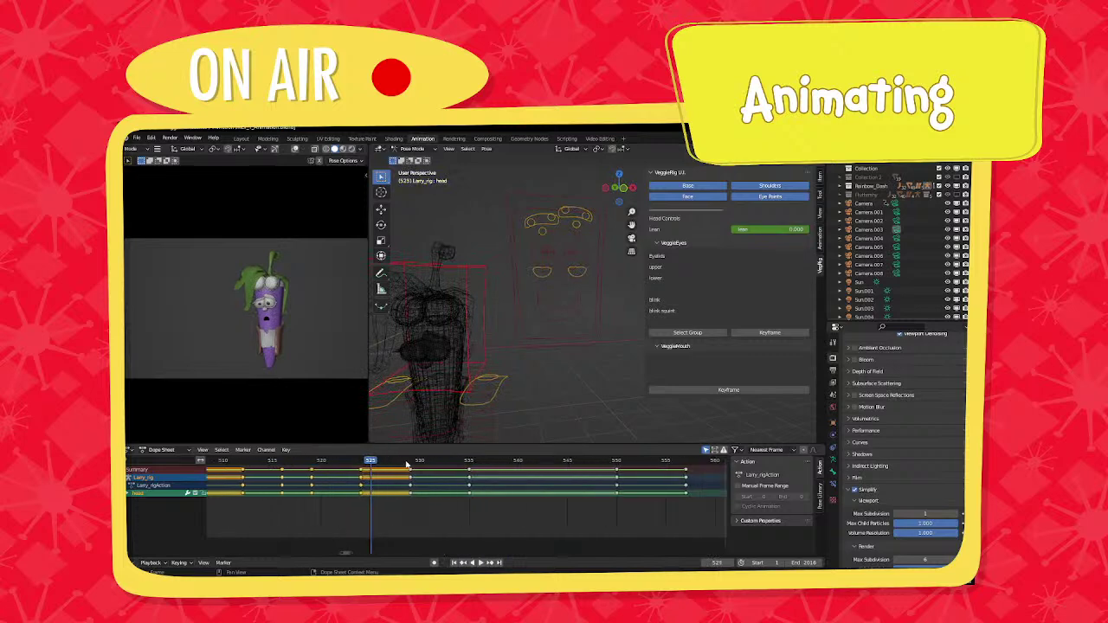
pyautogui.press('space')
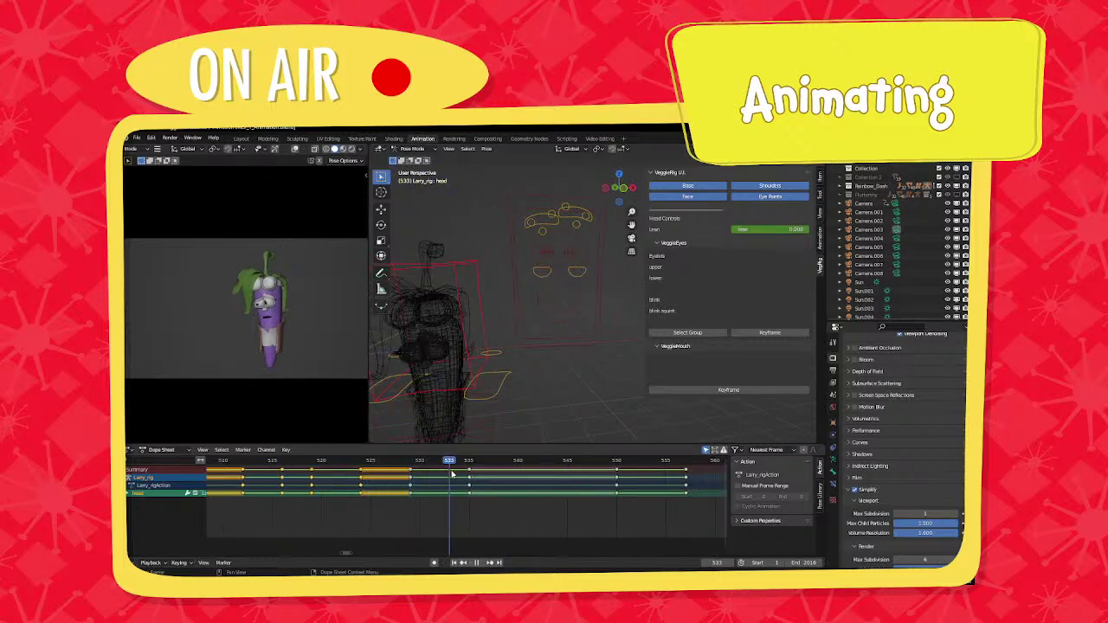
pyautogui.click(441, 476)
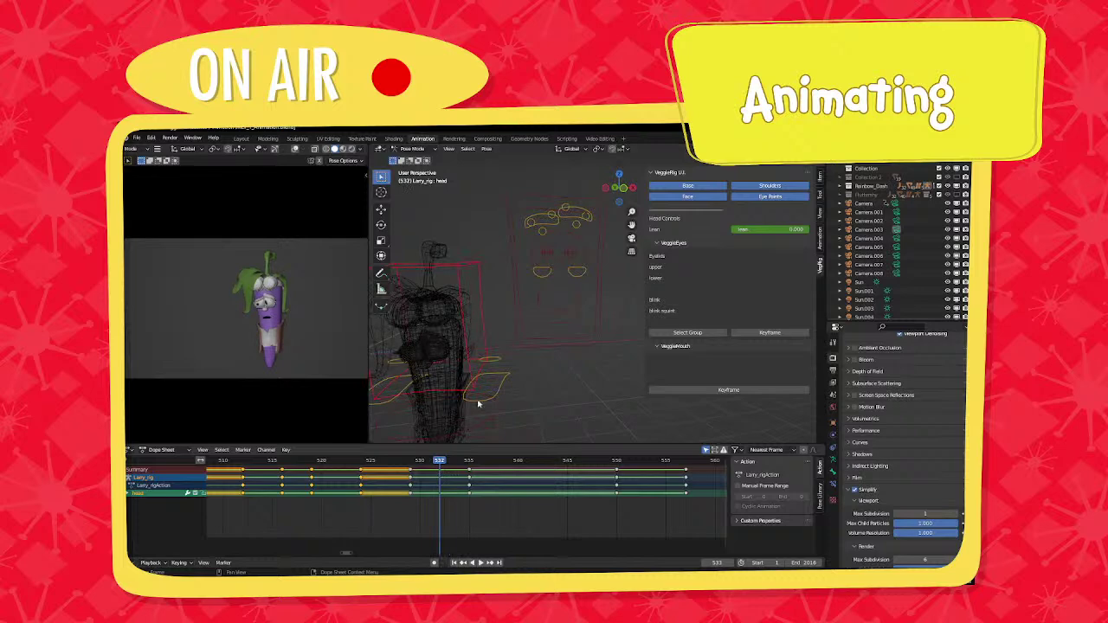
pyautogui.press('r')
pyautogui.press('r')
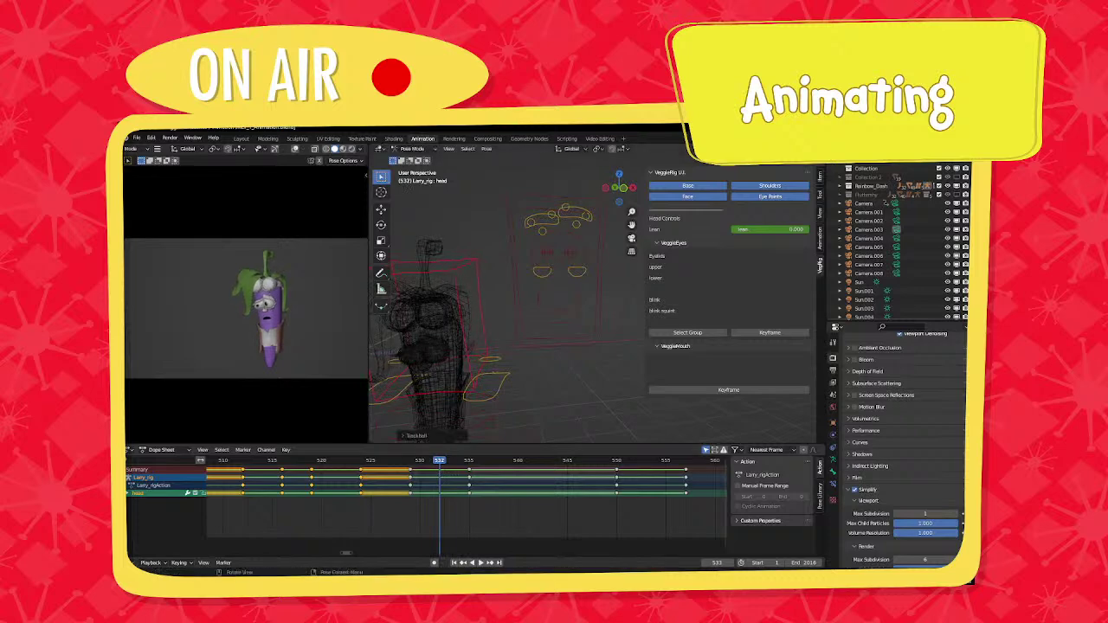
pyautogui.press('r')
pyautogui.press('r')
pyautogui.click(494, 385)
pyautogui.press('i')
pyautogui.click(494, 386)
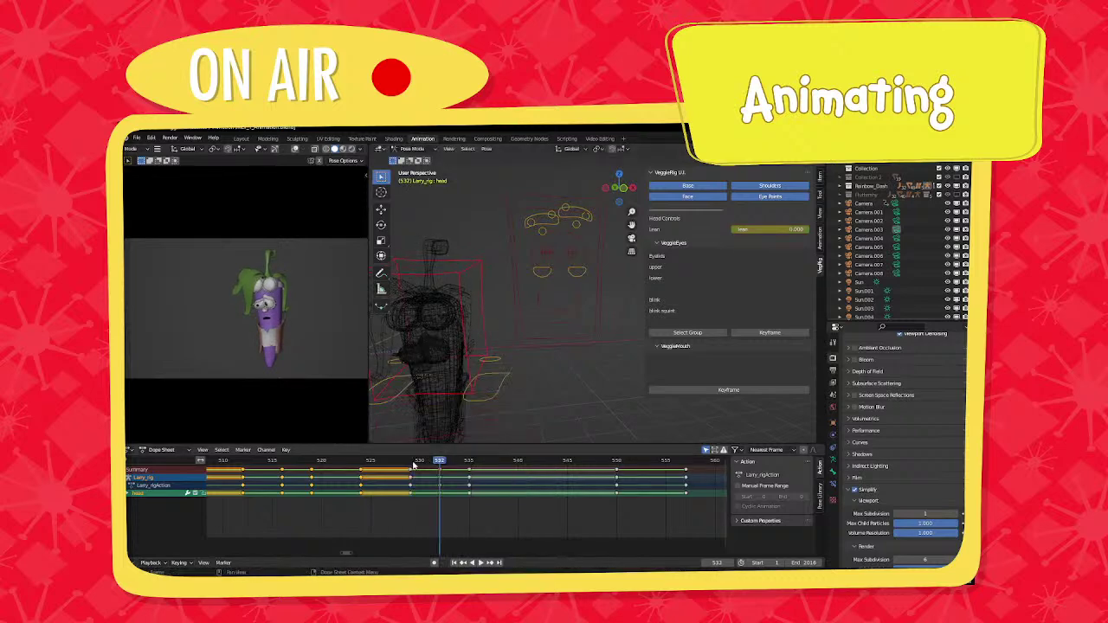
# Play on to frame 540, rotate the head slightly and insert a keyframe for it there.
pyautogui.press('space')
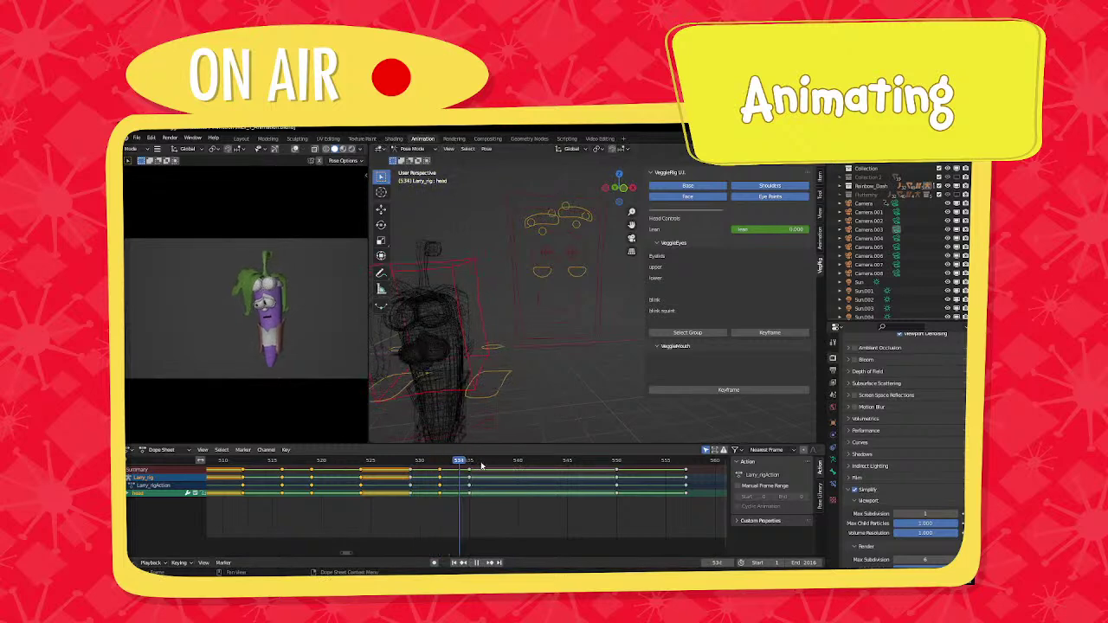
pyautogui.press('space')
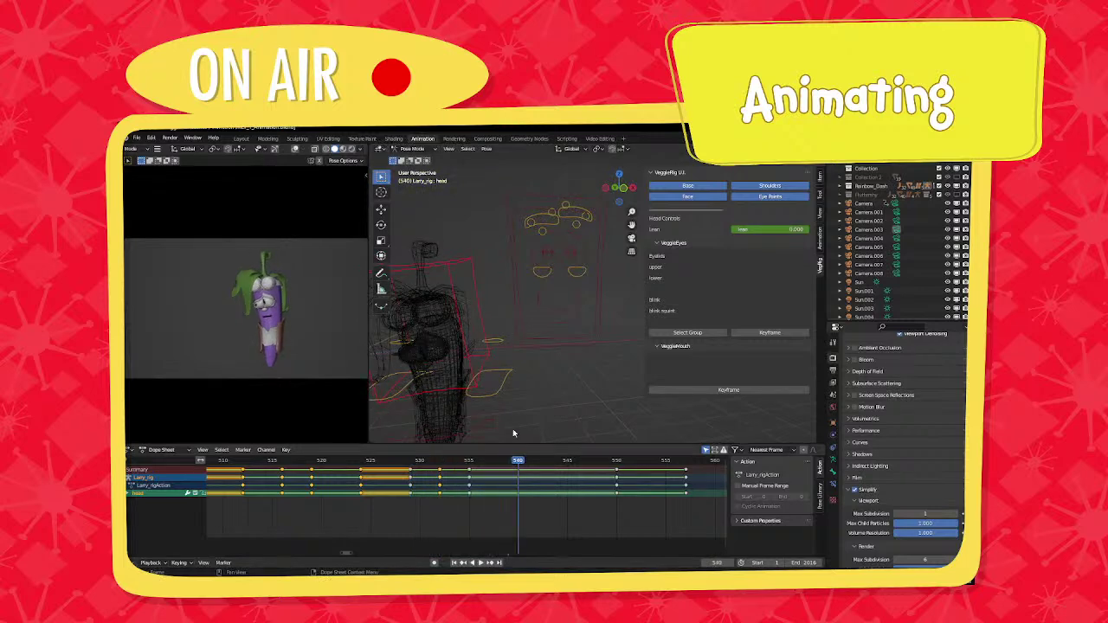
pyautogui.press('r')
pyautogui.press('r')
pyautogui.click(514, 373)
pyautogui.press('i')
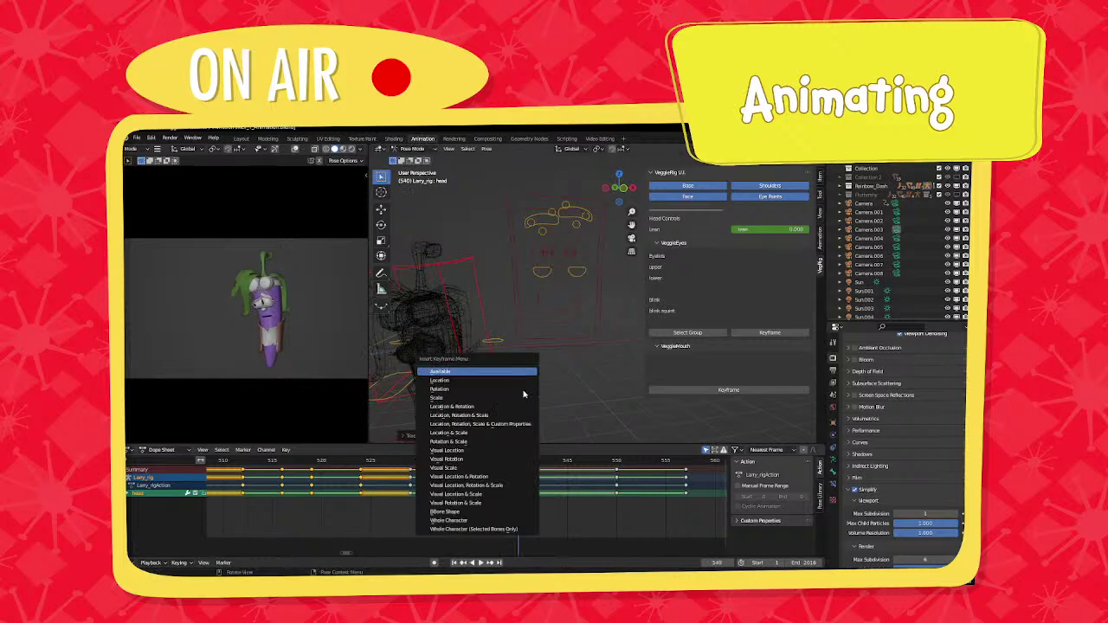
pyautogui.click(519, 372)
# Go to frame 545, adjust the head's rotation and keyframe it there.
pyautogui.click(564, 461)
pyautogui.press('r')
pyautogui.press('r')
pyautogui.rightClick(514, 382)
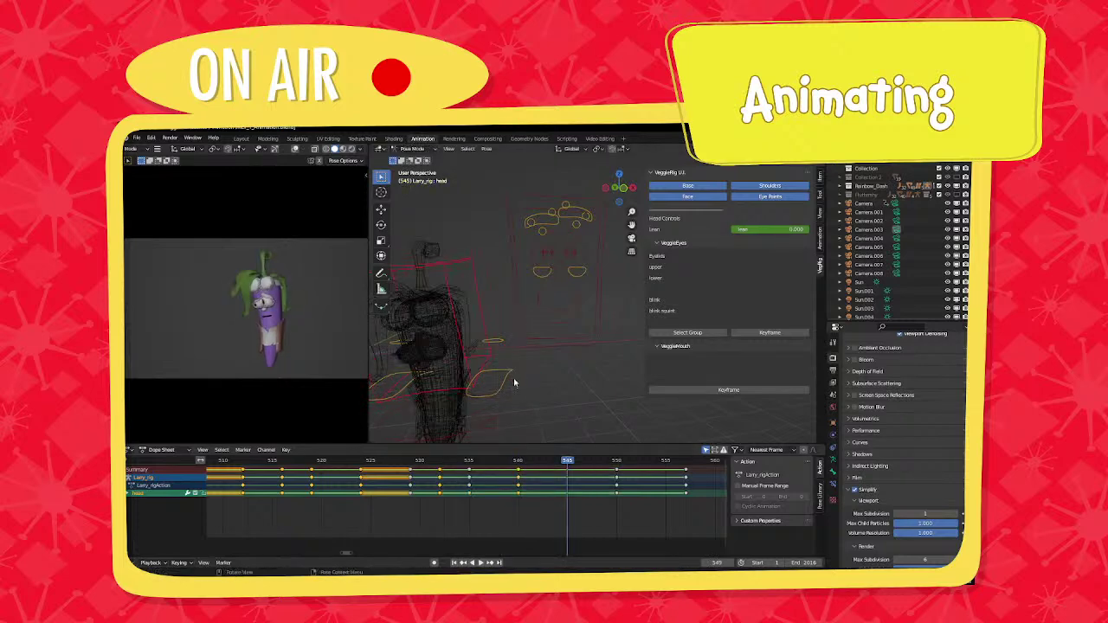
pyautogui.press('r')
pyautogui.press('r')
pyautogui.click(522, 381)
pyautogui.press('i')
pyautogui.click(521, 381)
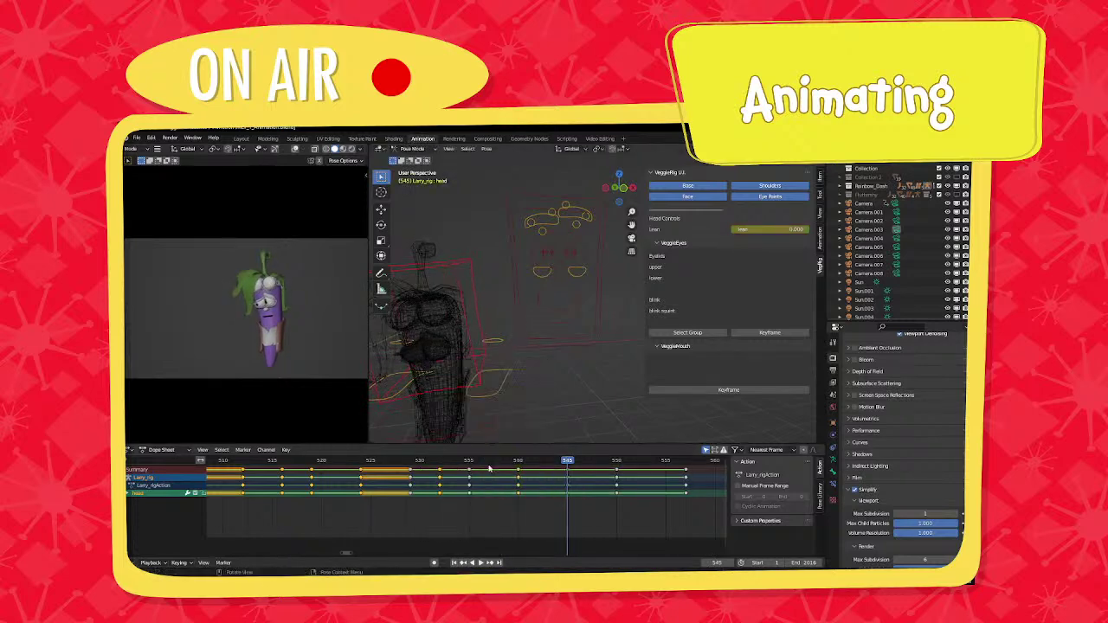
# Replay the motion from frame 535, move to frame 553, rotate the head slightly and keyframe it.
pyautogui.click(472, 463)
pyautogui.press('space')
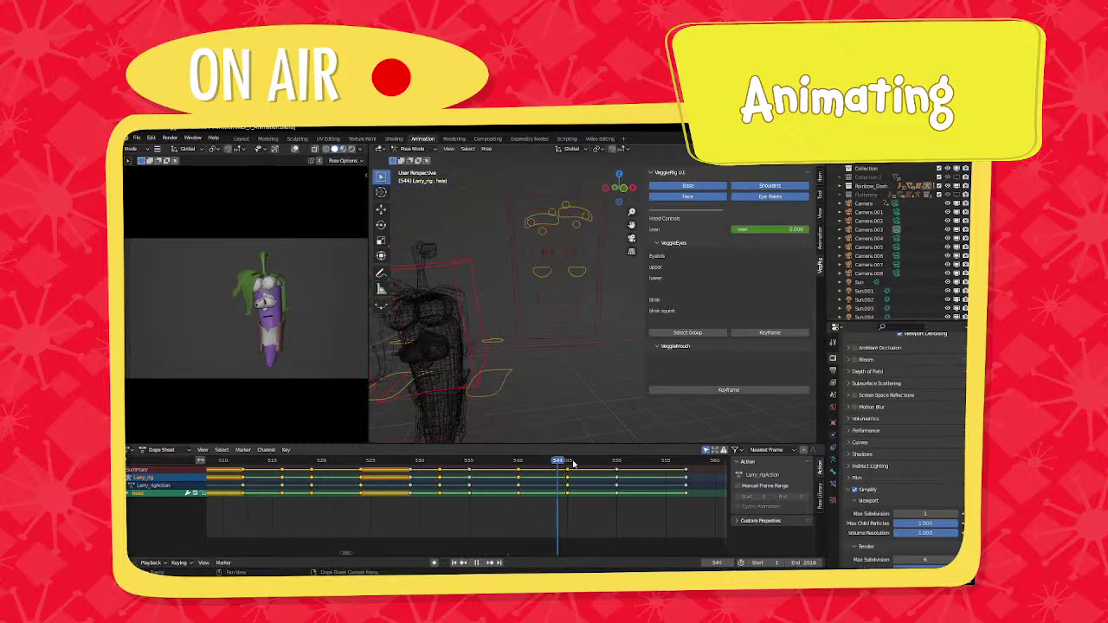
pyautogui.moveTo(572, 464); pyautogui.dragTo(646, 472)
pyautogui.press('r')
pyautogui.press('r')
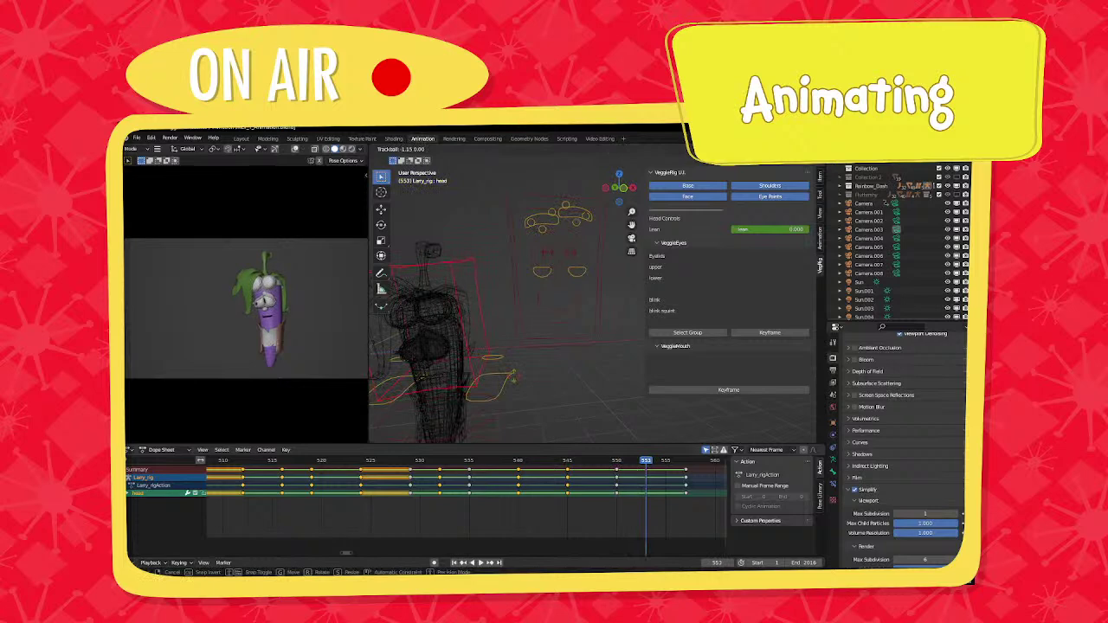
pyautogui.click(514, 378)
pyautogui.press('i')
pyautogui.click(514, 377)
# Review the head motion from frame 550 to frame 559.
pyautogui.click(617, 463)
pyautogui.press('space')
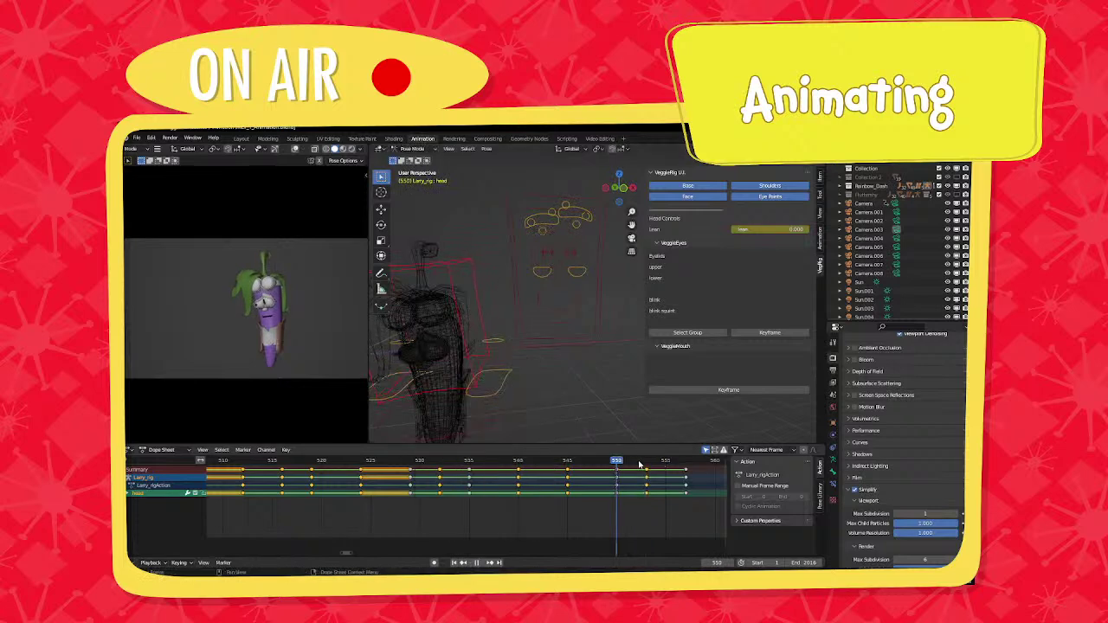
pyautogui.moveTo(638, 465); pyautogui.dragTo(709, 465)
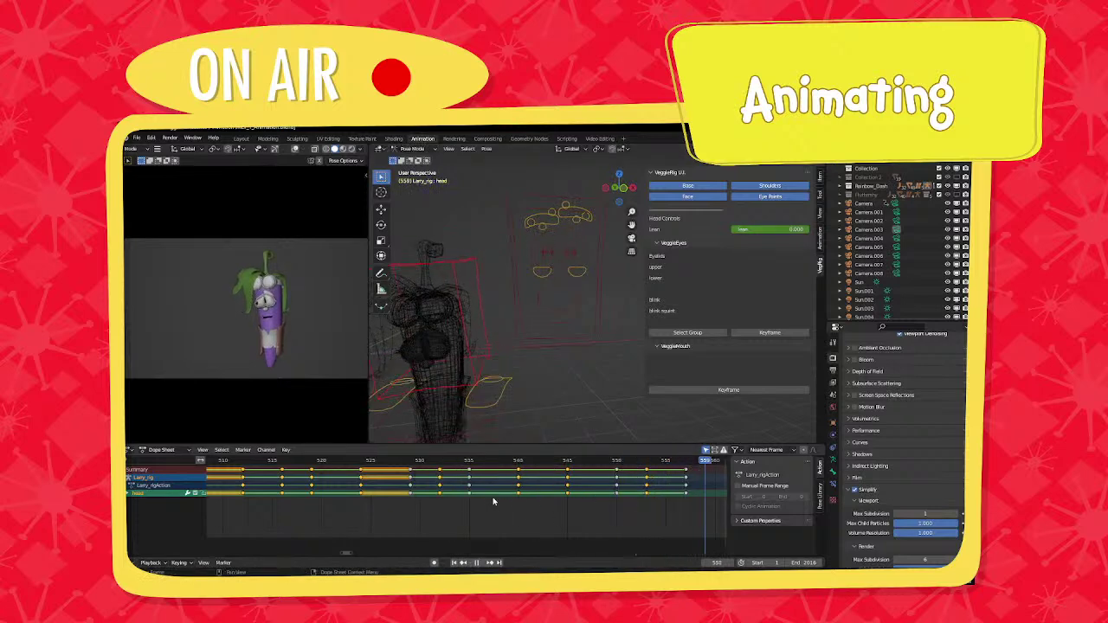
# Show the Fluttershy collection in the viewport and save the file.
pyautogui.scroll(-3, 559, 487)
pyautogui.click(957, 195)
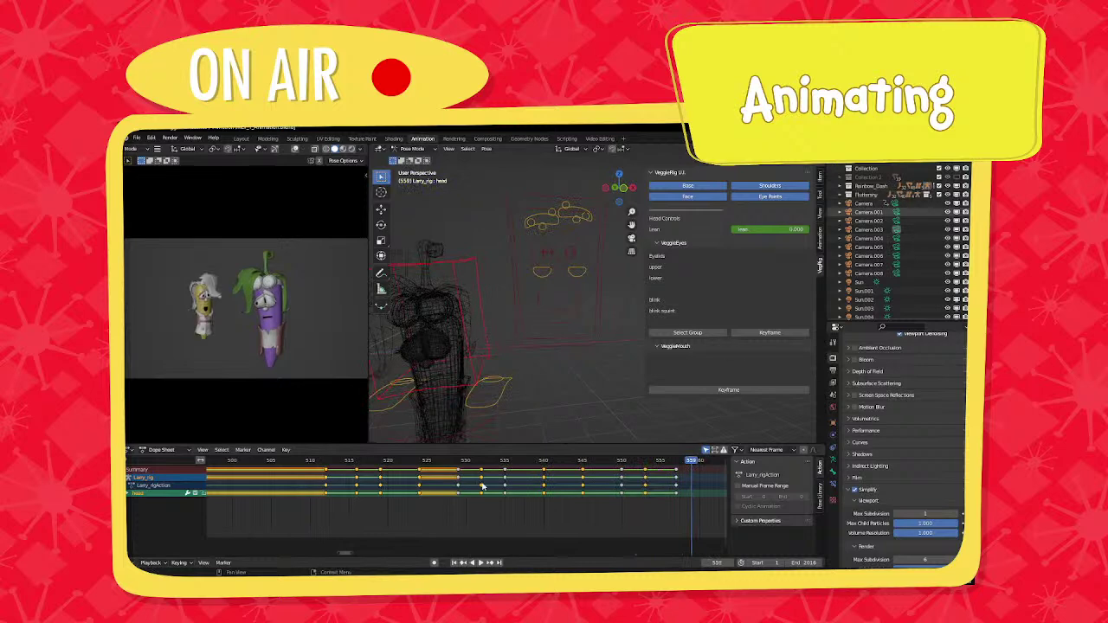
pyautogui.scroll(-2, 389, 495)
pyautogui.hotkey('ctrl', 's')
# Render the animation from the camera viewport, stop the render at frame 602 and close its window.
pyautogui.click(159, 149)
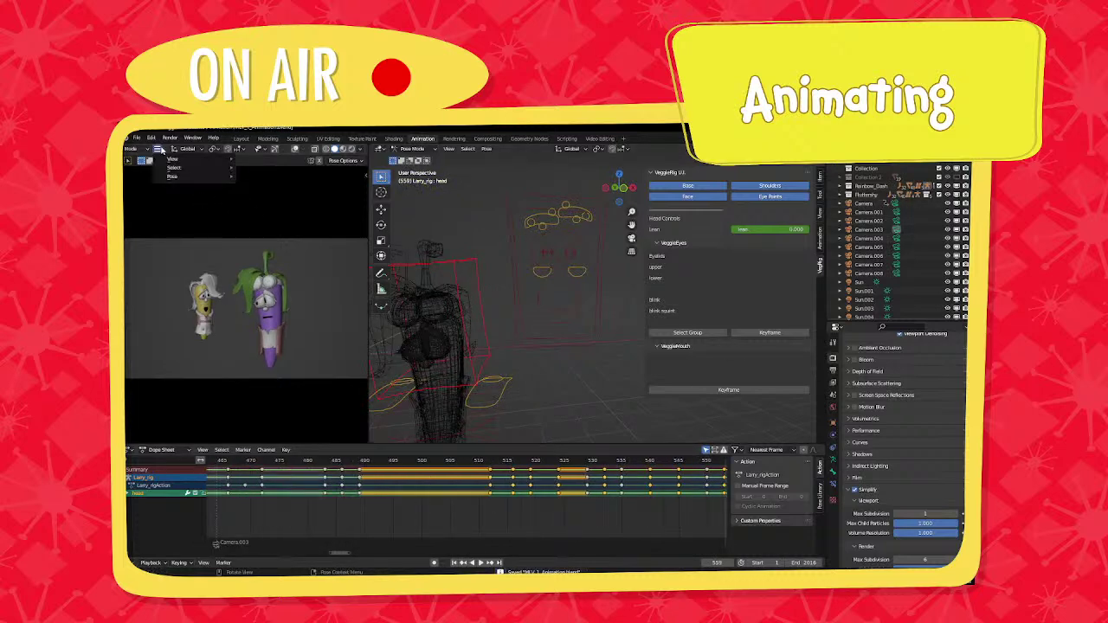
pyautogui.moveTo(173, 160)
pyautogui.click(286, 321)
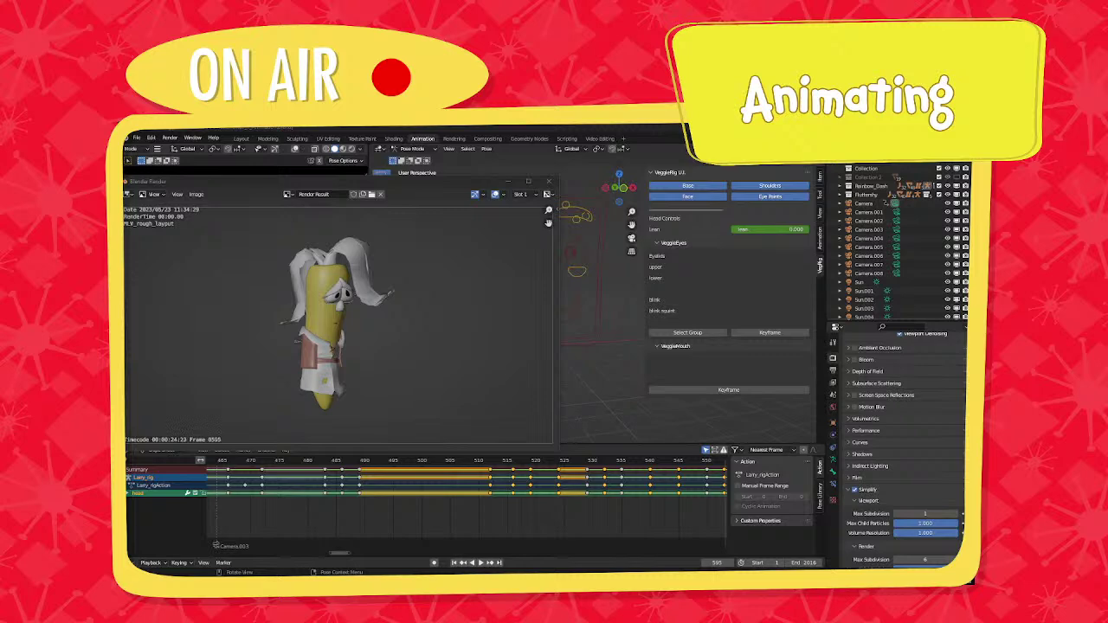
pyautogui.click(548, 181)
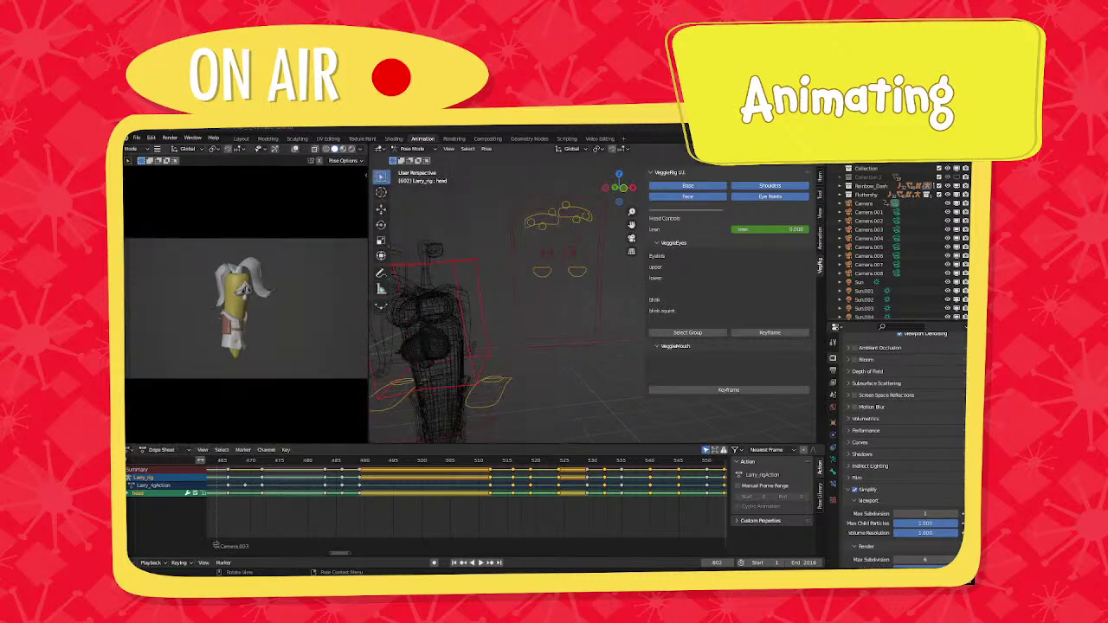
pyautogui.press('Escape')
# Watch the rendered animation 0001-2016.mp4 to check the character motion, and close the player.
pyautogui.click(172, 139)
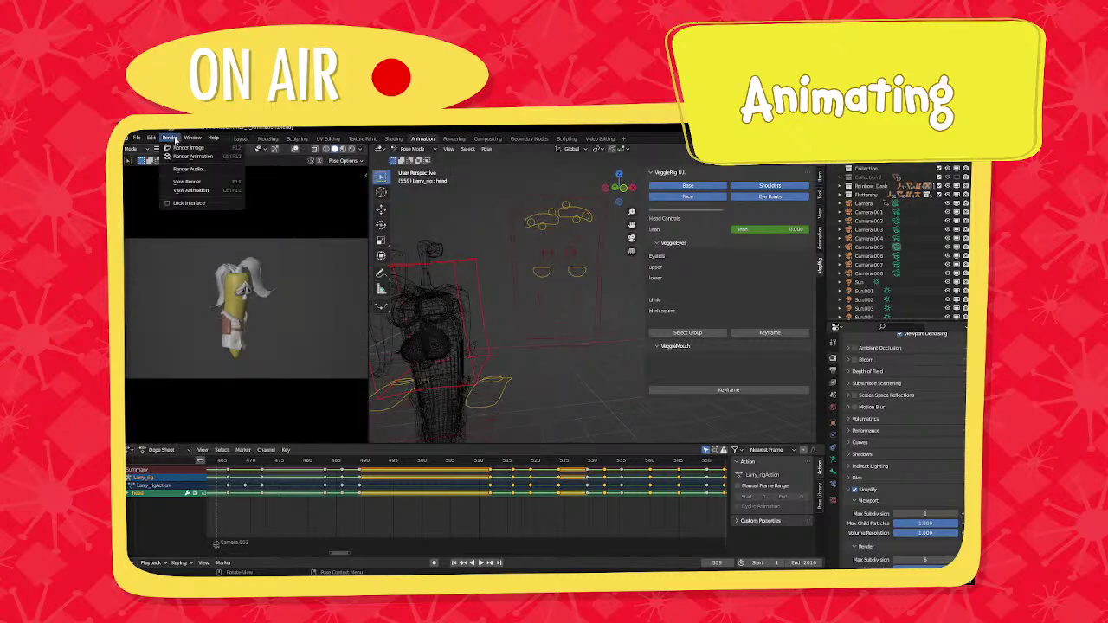
pyautogui.click(181, 192)
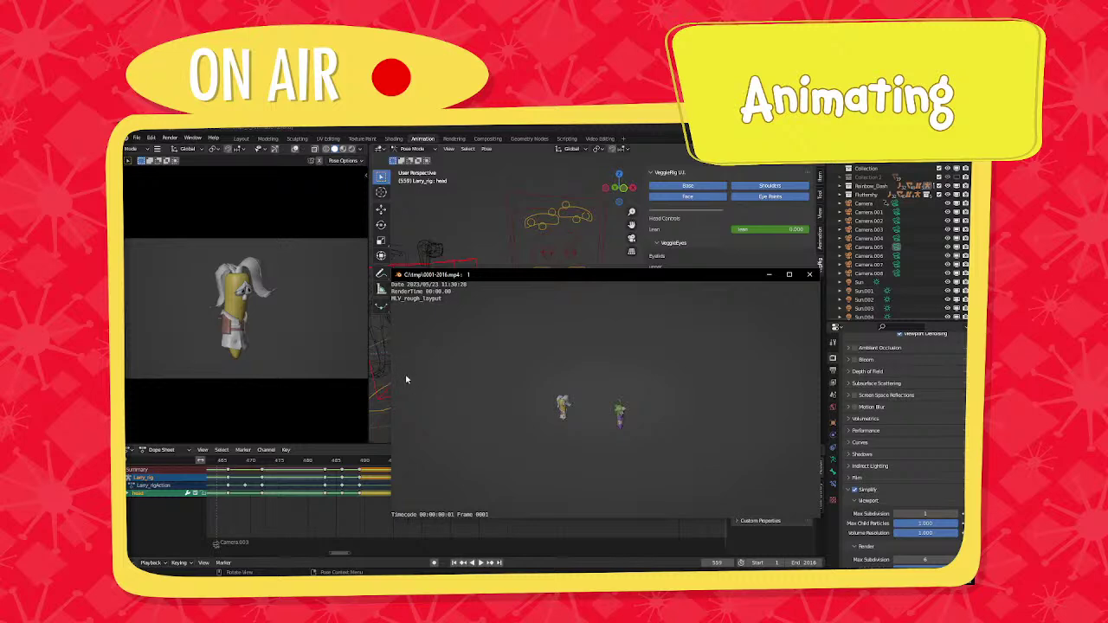
pyautogui.press('space')
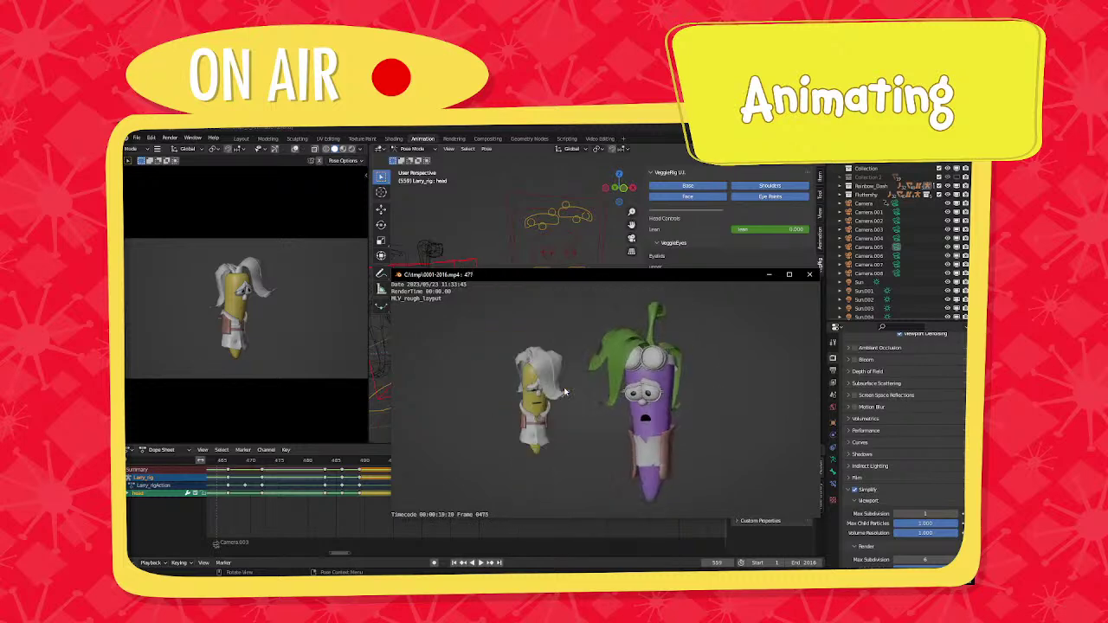
pyautogui.click(803, 276)
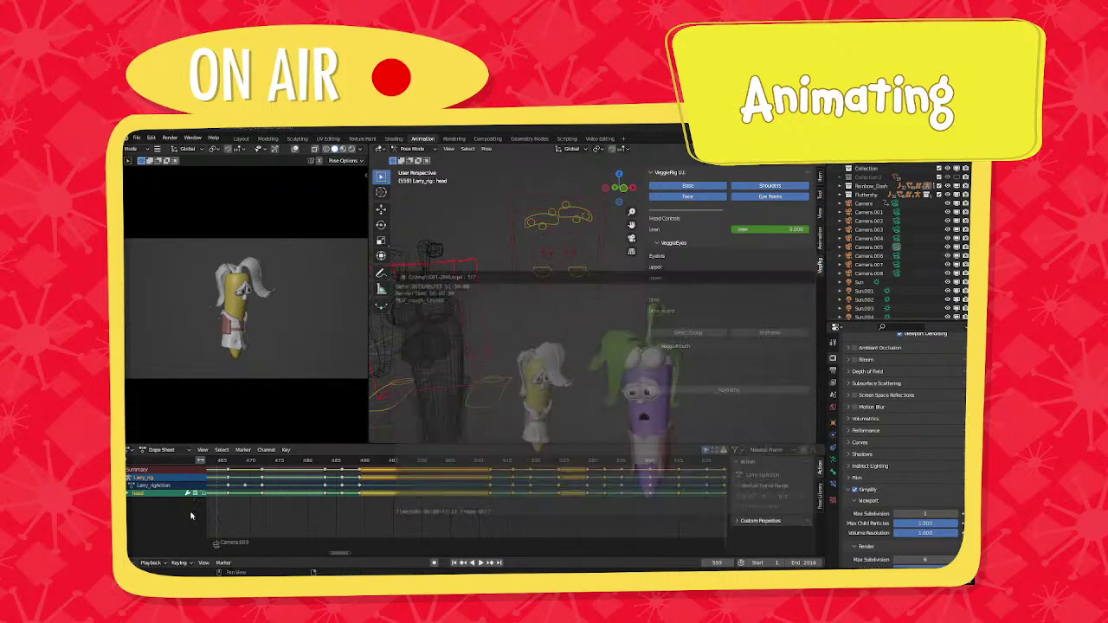
pyautogui.moveTo(266, 545)
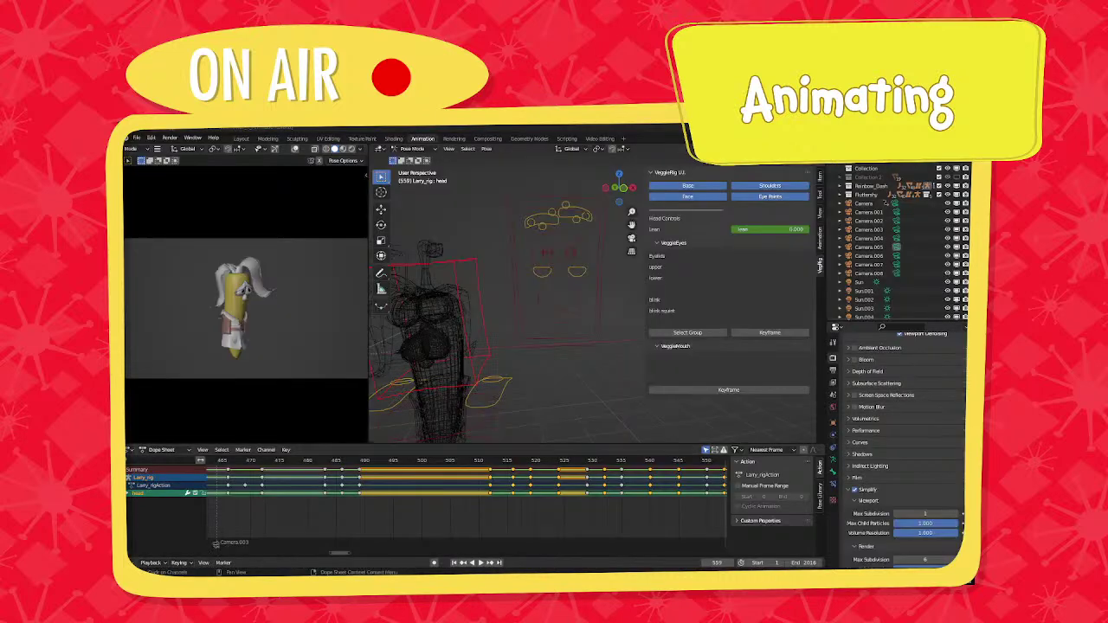